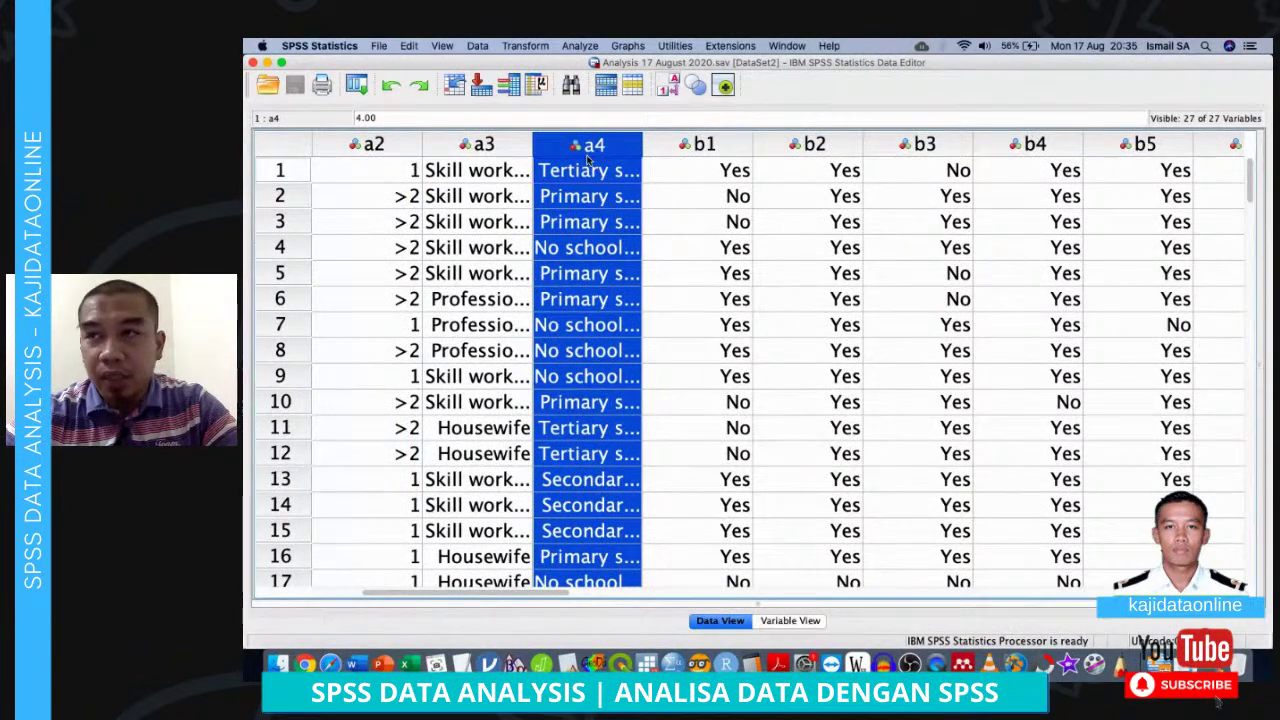
Examine the b1 to b12 columns, switching the data between value labels and numeric codes and back to labels
left_click(700, 145)
scroll(760, 163, "right", 10)
scroll(760, 163, "right", 2)
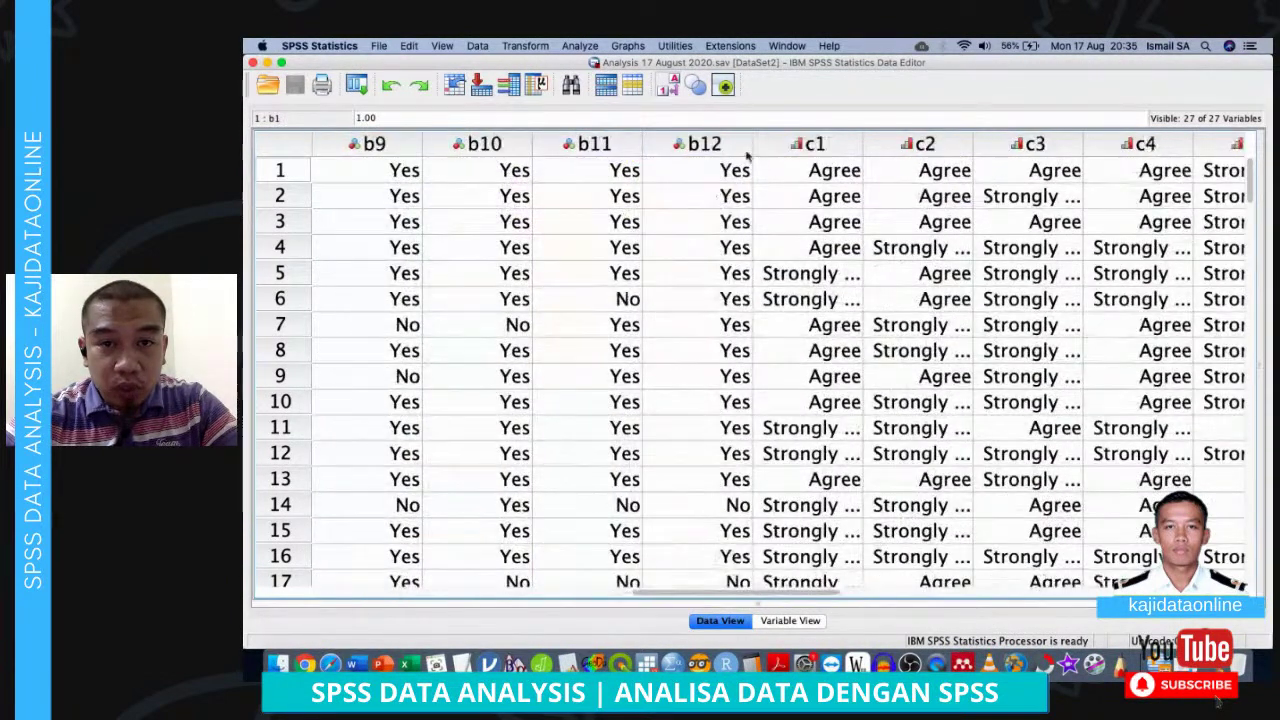
left_click(730, 147)
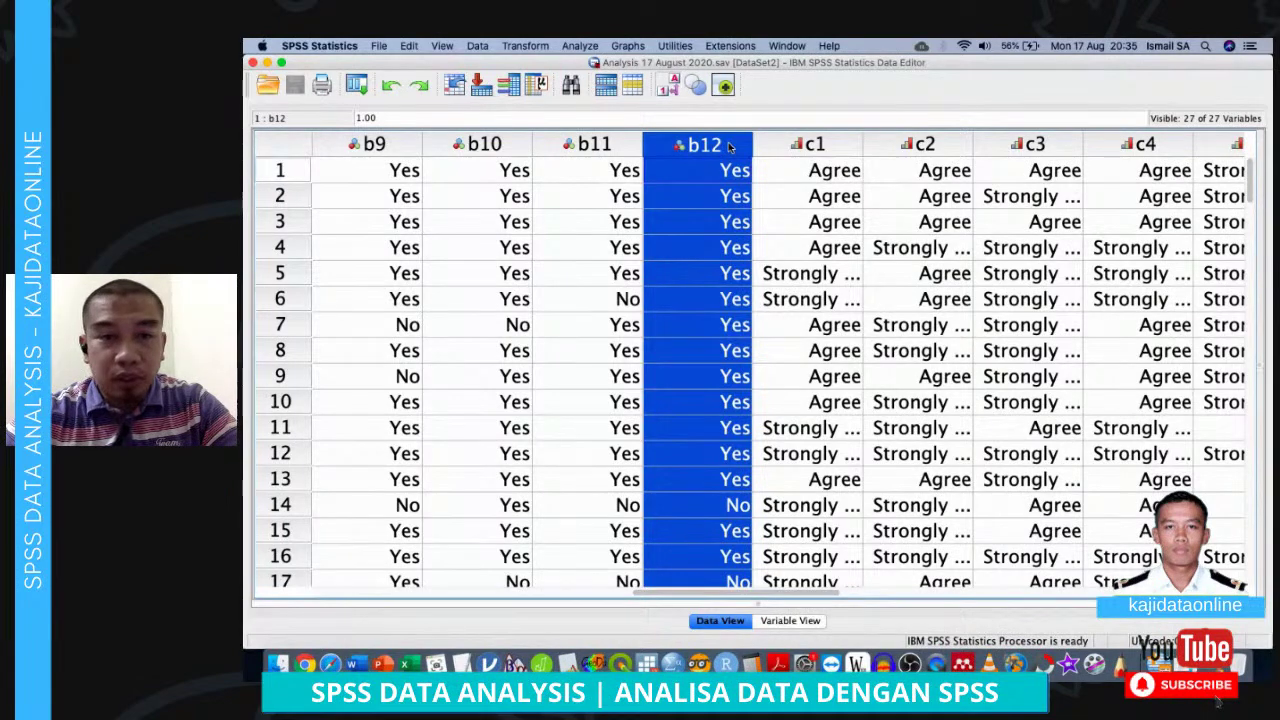
left_click(673, 88)
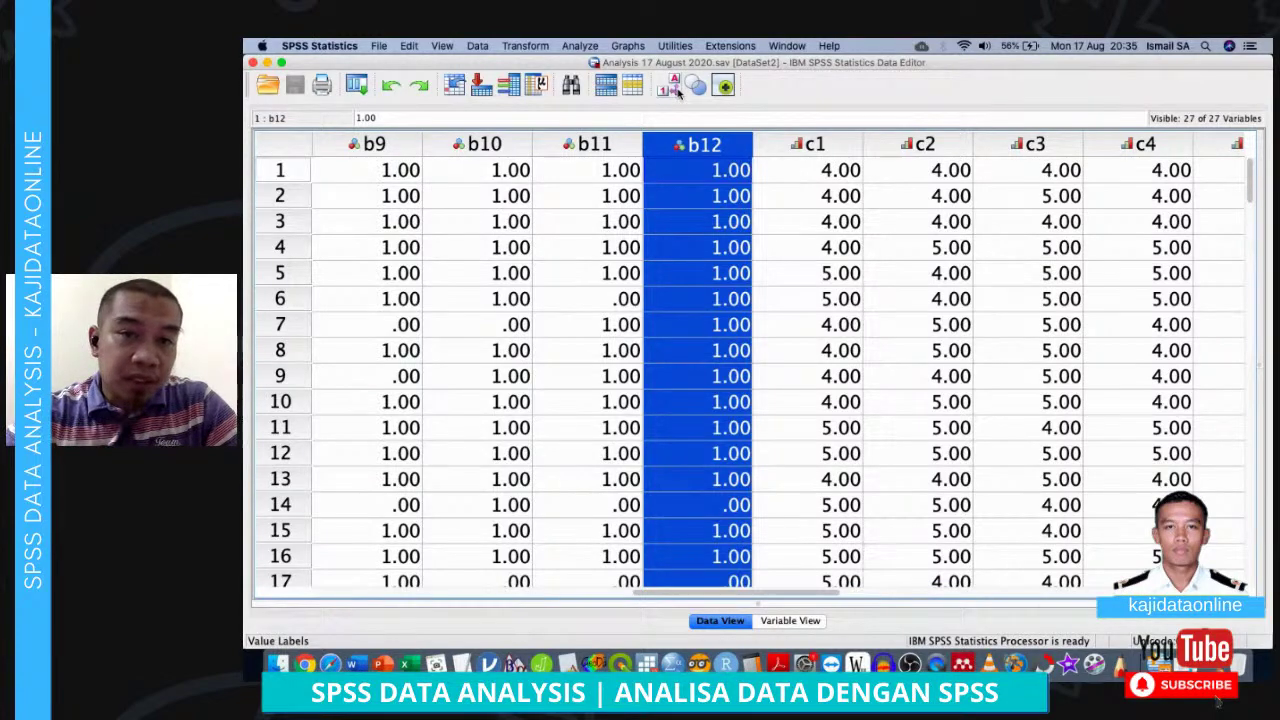
left_click(675, 89)
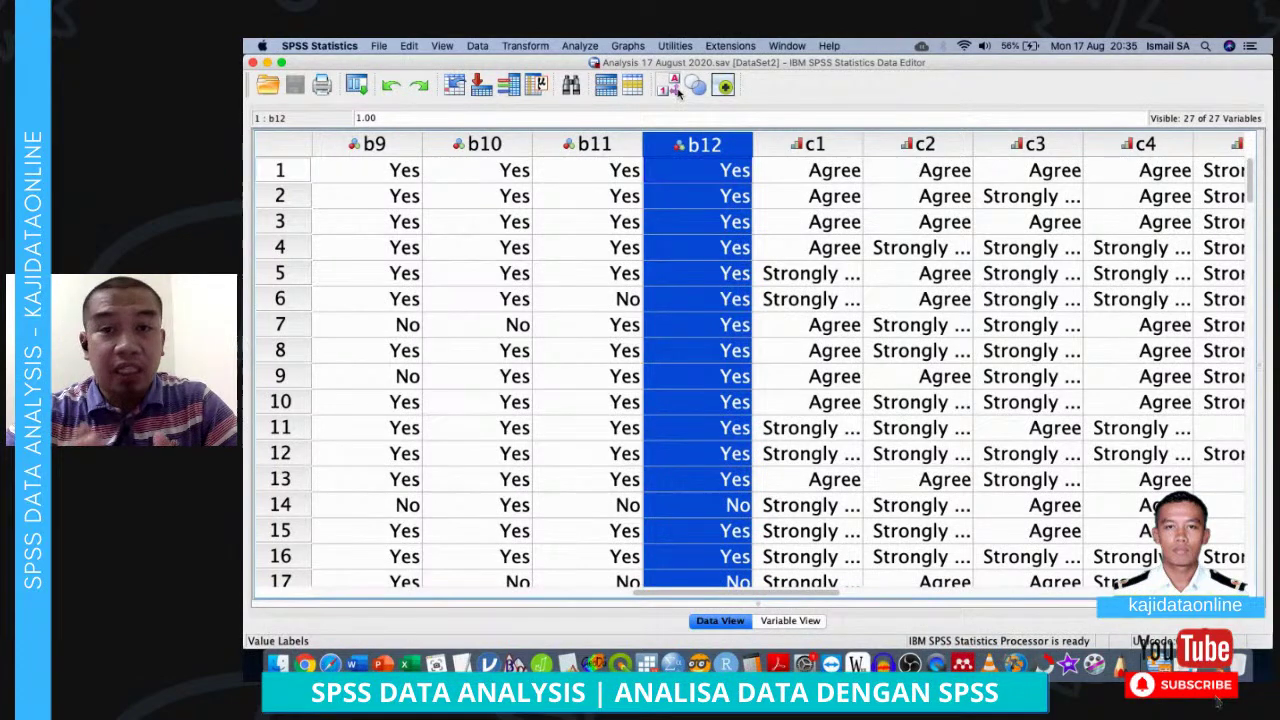
Examine the ordinal item columns c1 to c5 and the scale item columns d1 to d5
left_click(815, 143)
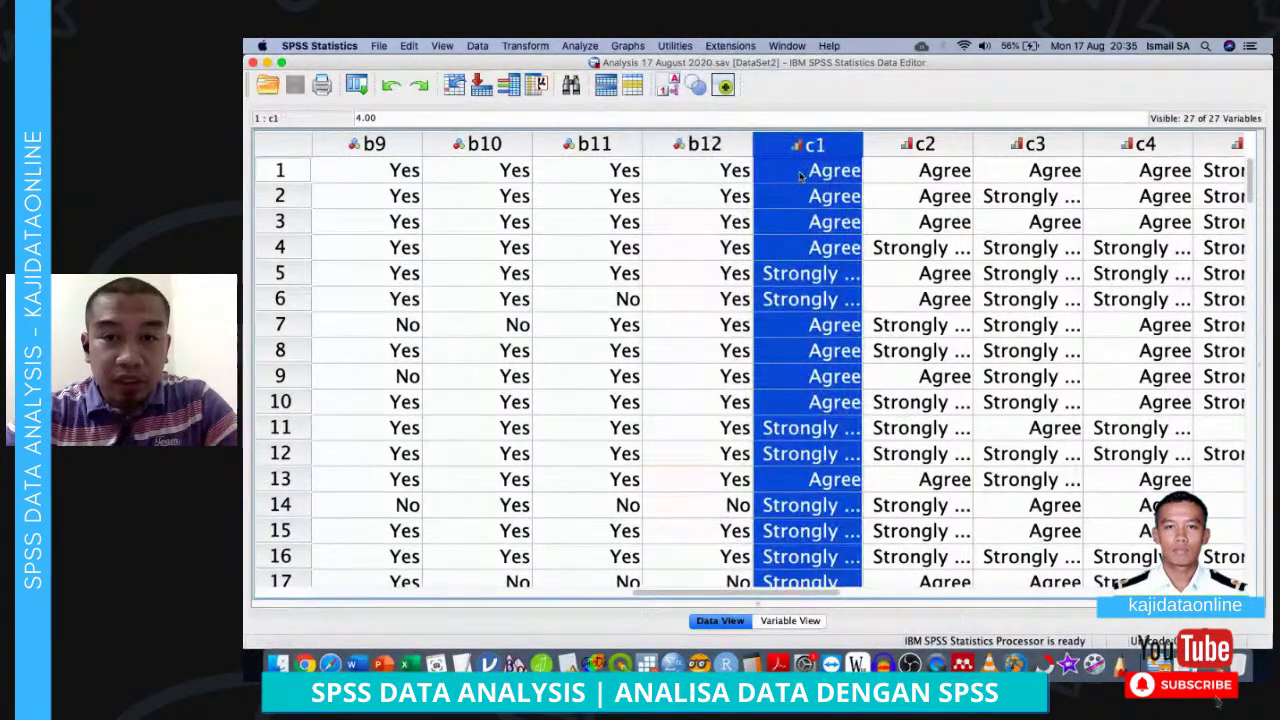
scroll(800, 175, "right", 5)
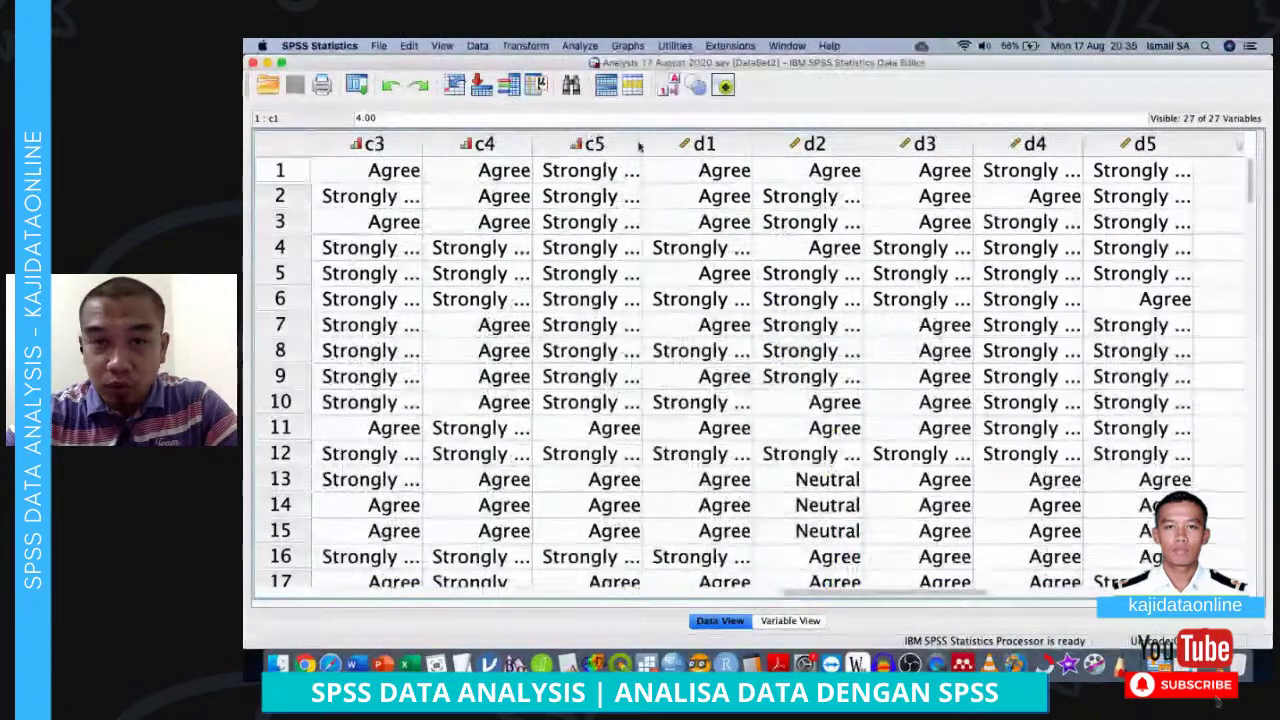
left_click(630, 145)
left_click(682, 148)
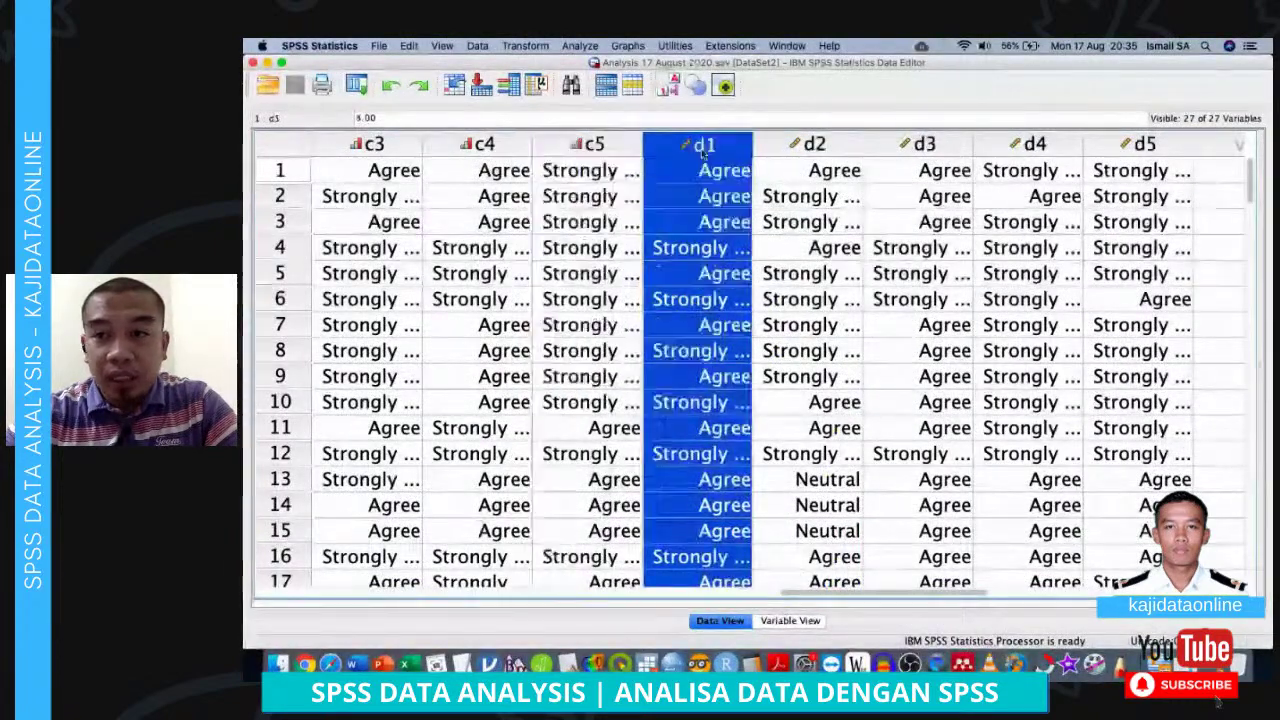
left_click(1132, 146)
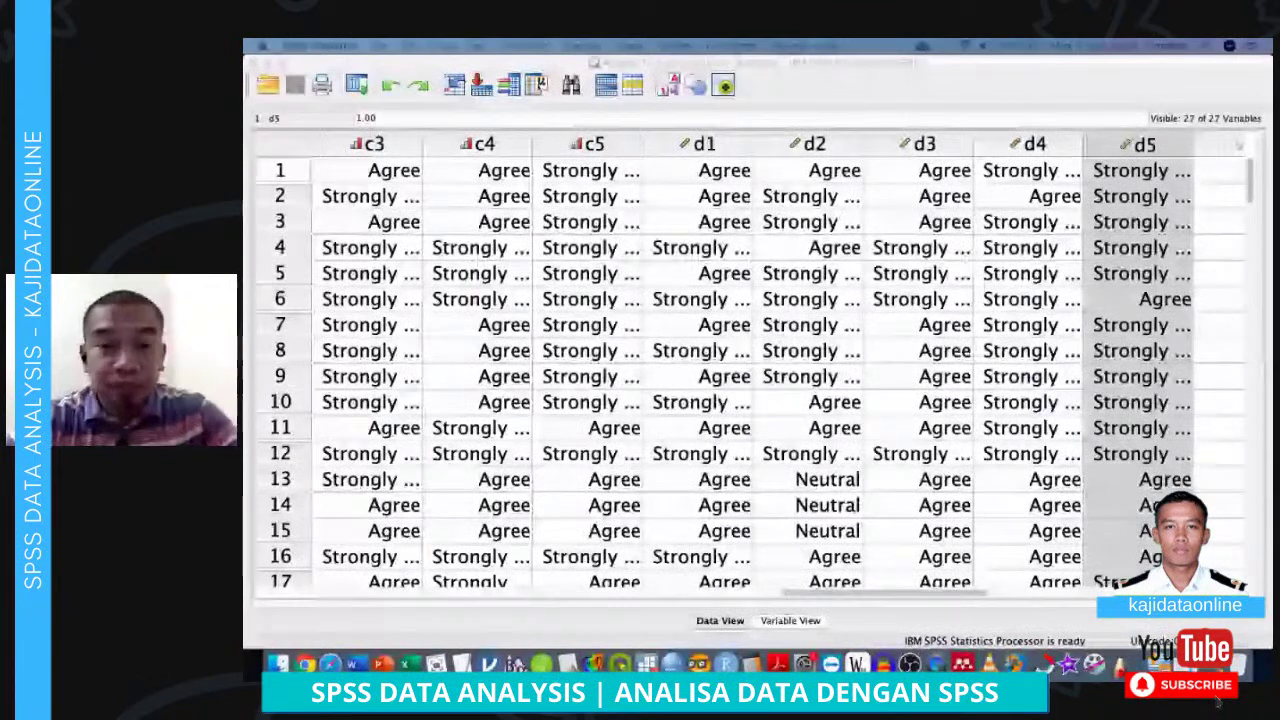
Review the dataset again from the ID column through the last b item, b12
scroll(745, 428, "left", 1)
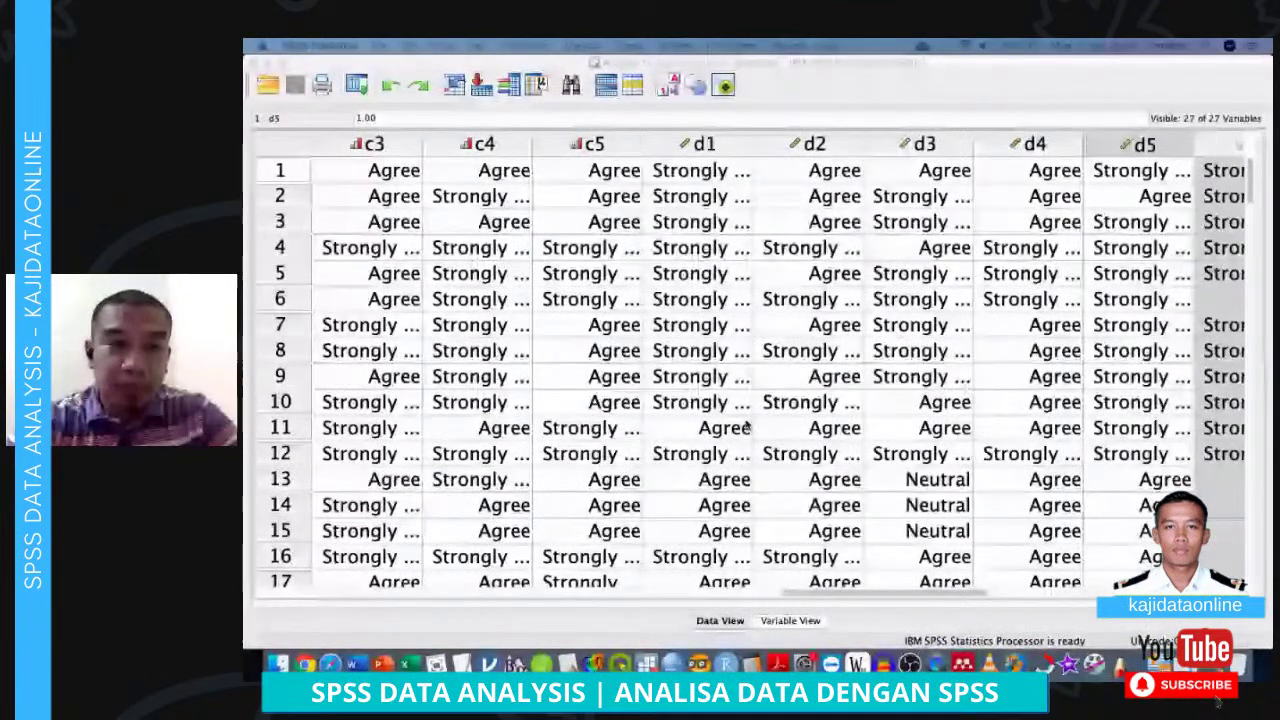
scroll(745, 428, "left", 10)
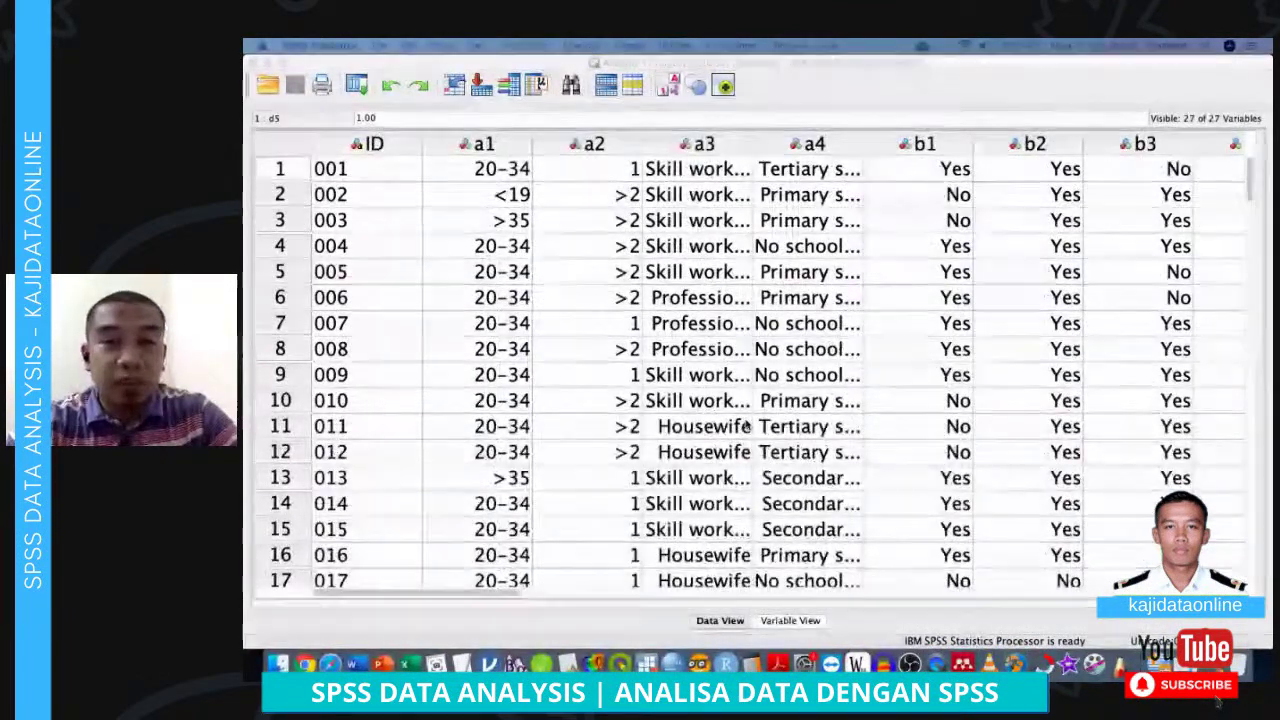
scroll(745, 428, "right", 9)
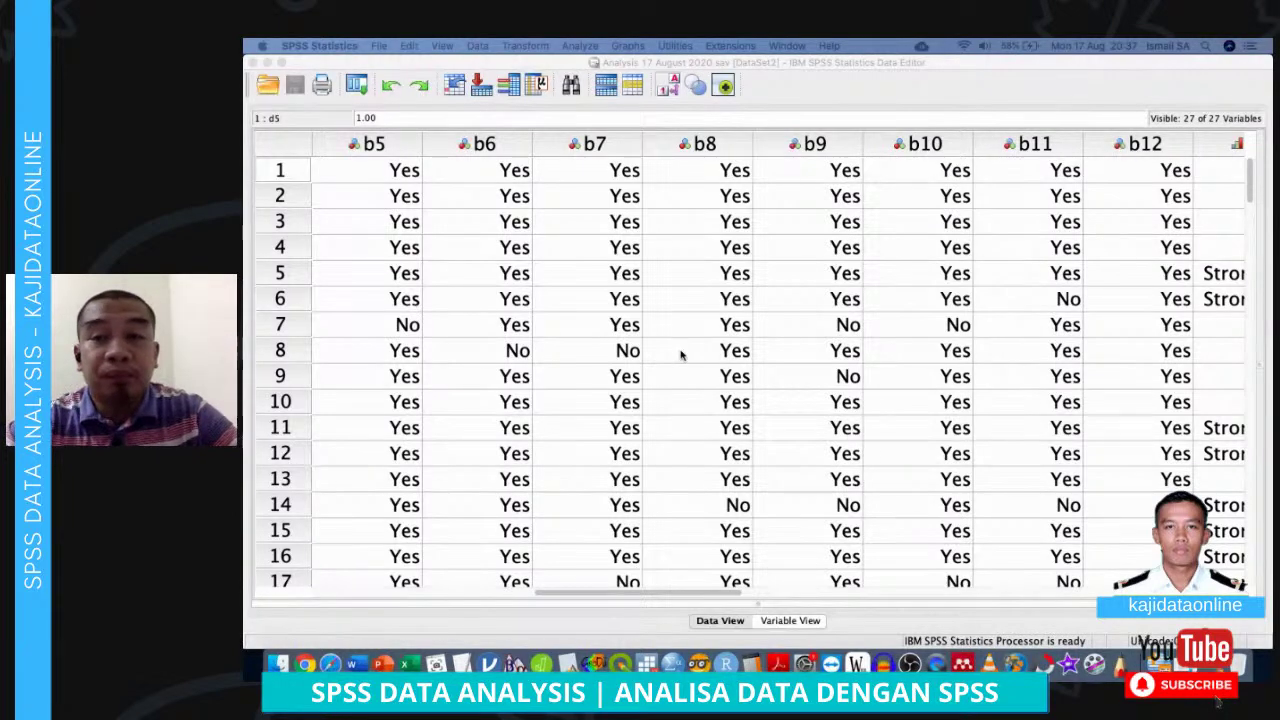
scroll(680, 352, "right", 4)
scroll(680, 352, "left", 1)
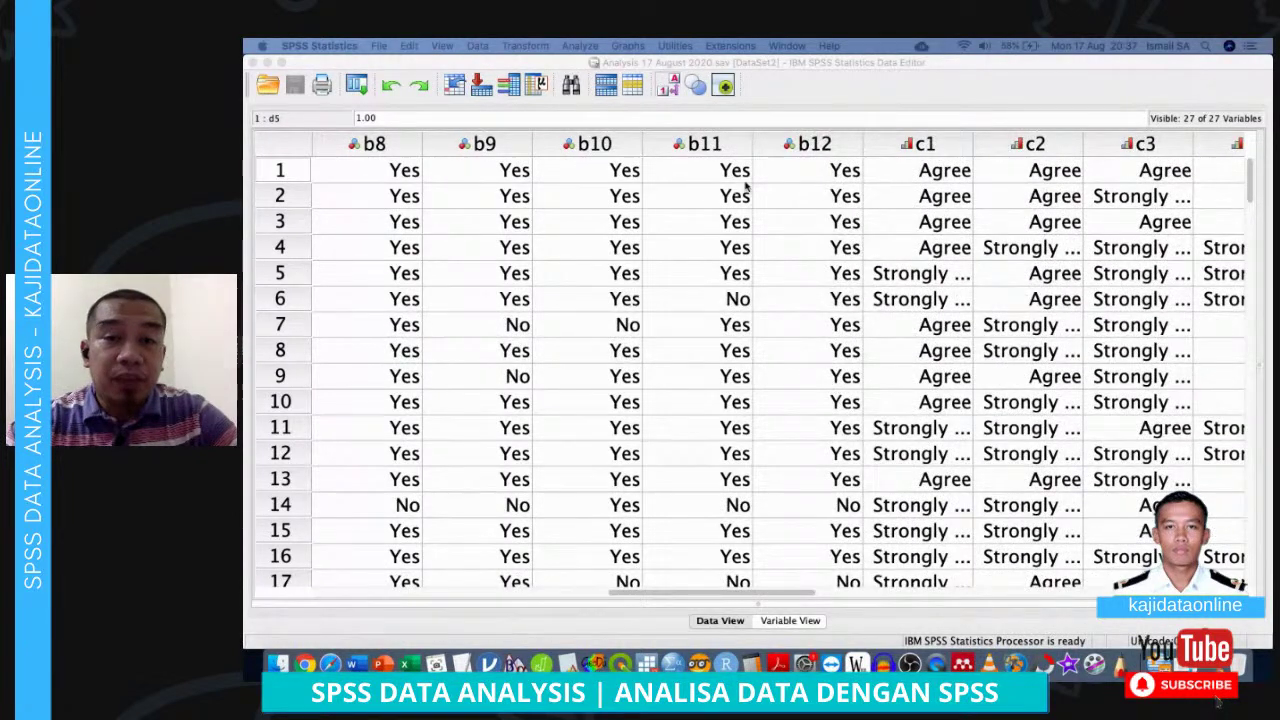
left_click(787, 148)
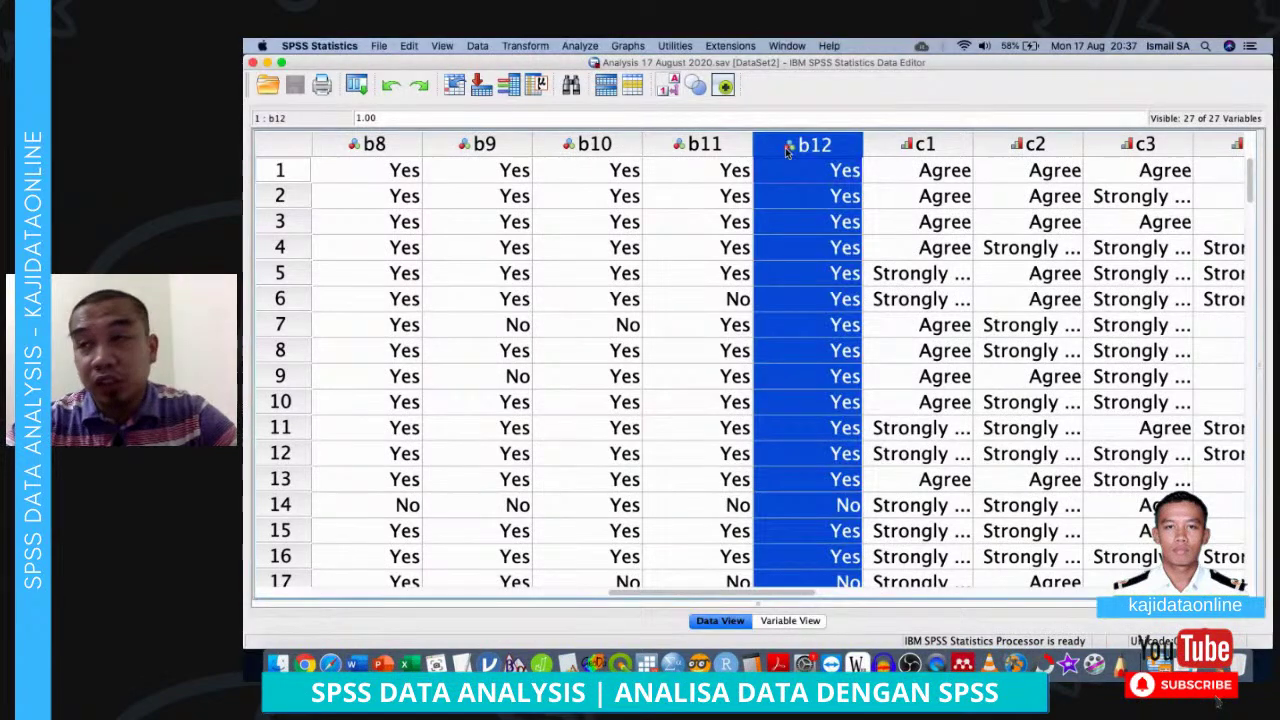
Review the c1 to c5 items, including c1's variable details, and the d1 to d5 items, and return to the b items
left_click(938, 145)
scroll(940, 145, "right", 5)
scroll(940, 145, "left", 2)
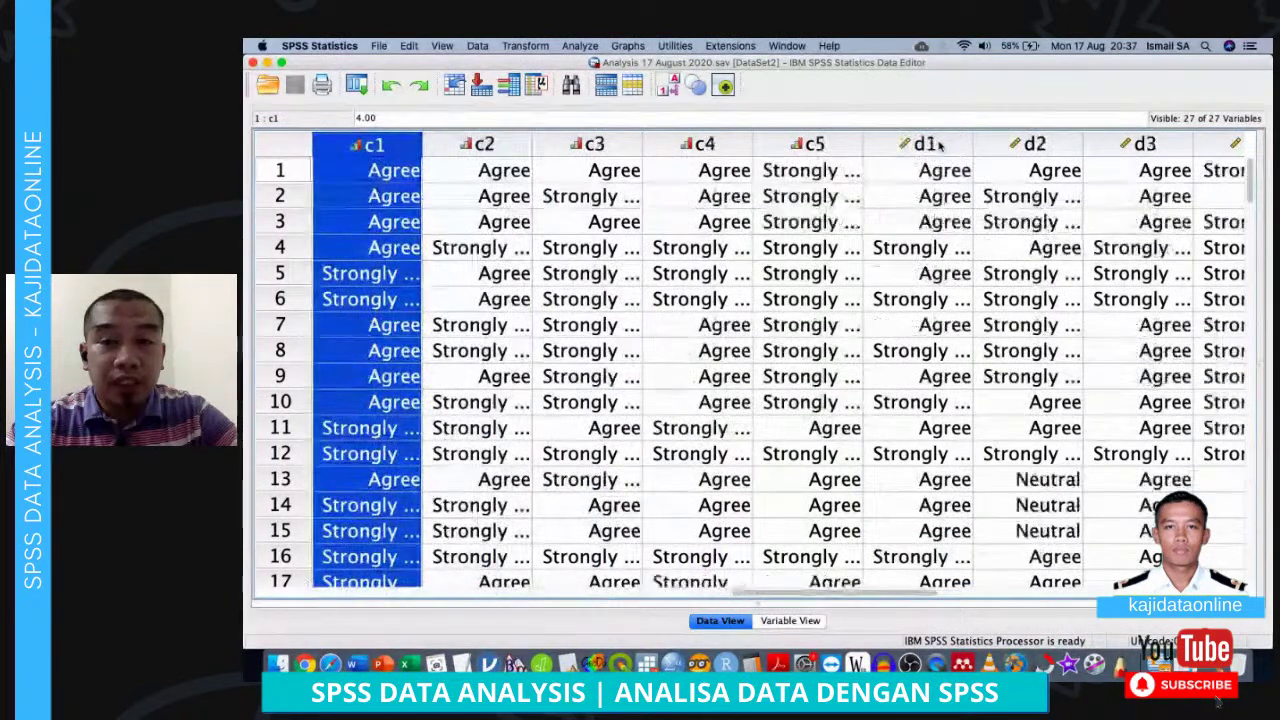
left_click(846, 145)
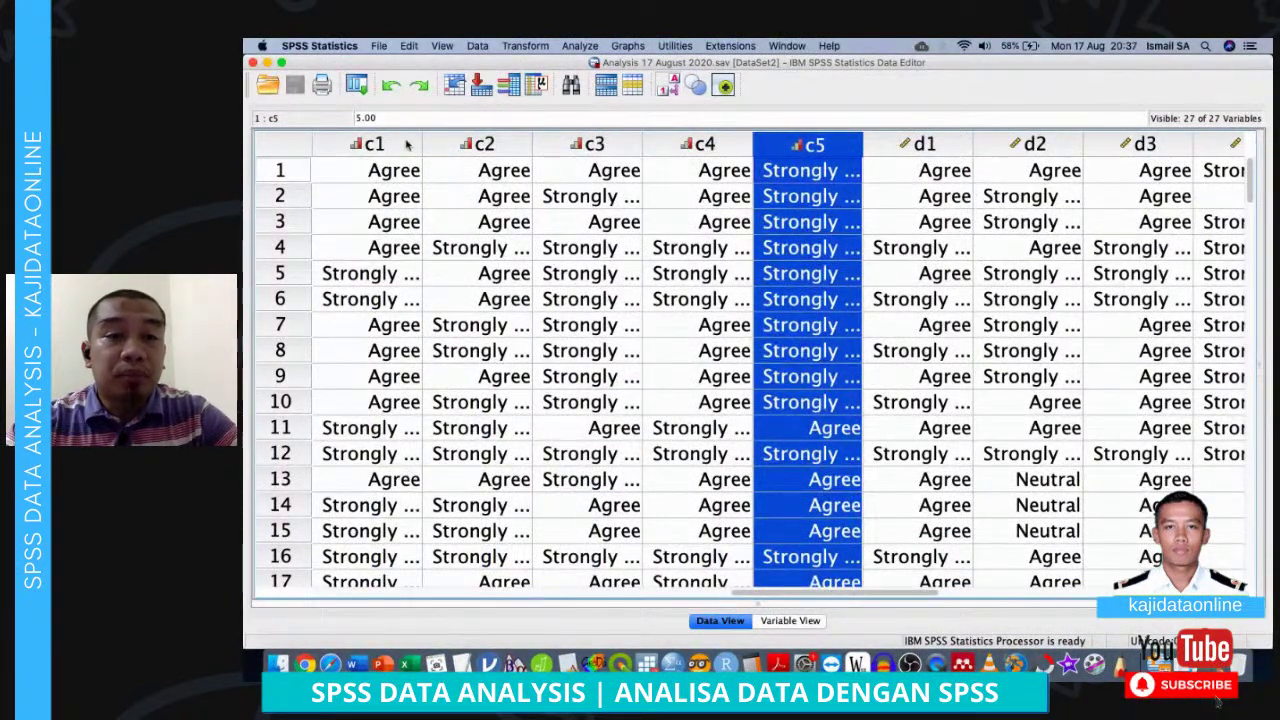
mouse_move(407, 145)
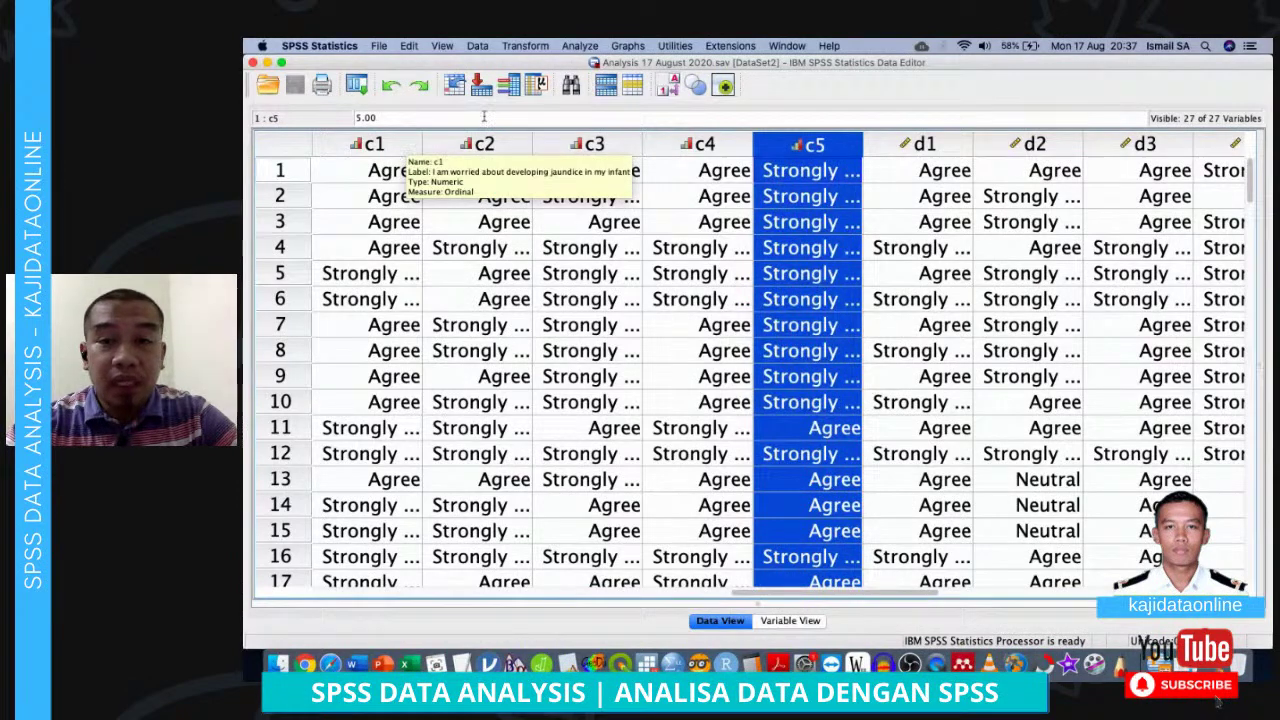
left_click(926, 145)
scroll(886, 152, "right", 5)
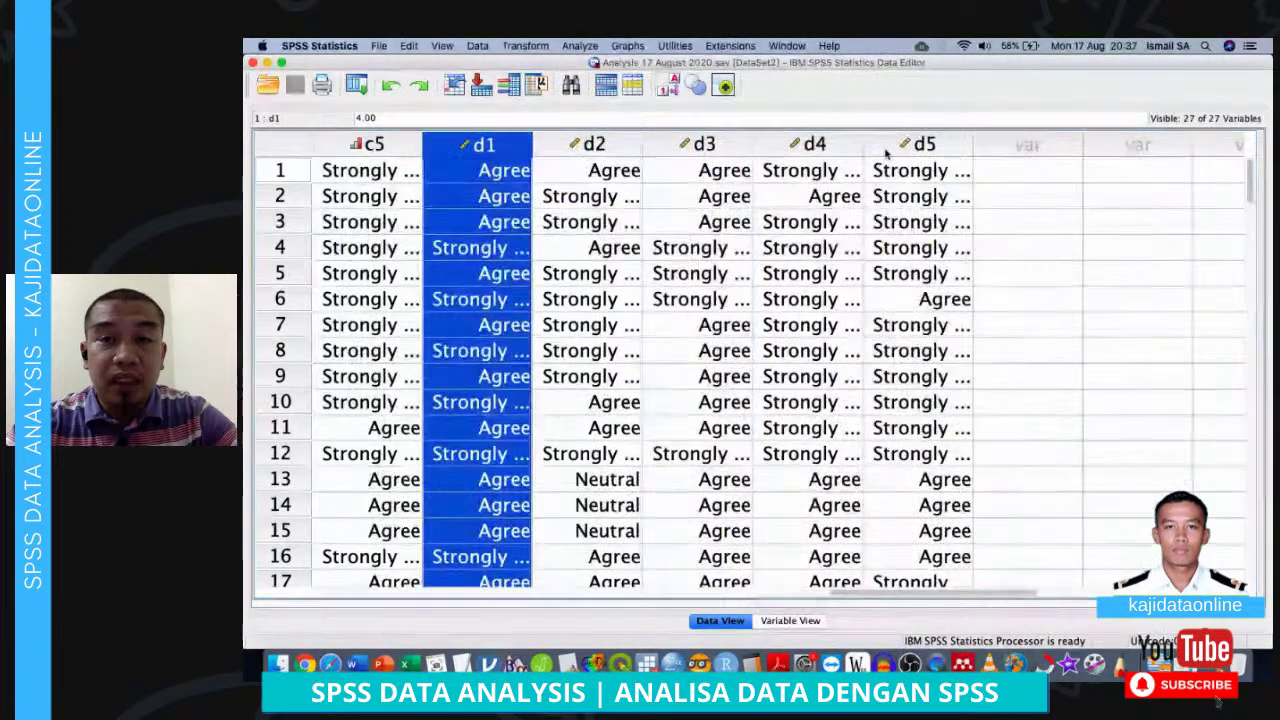
left_click(915, 145)
scroll(663, 200, "left", 15)
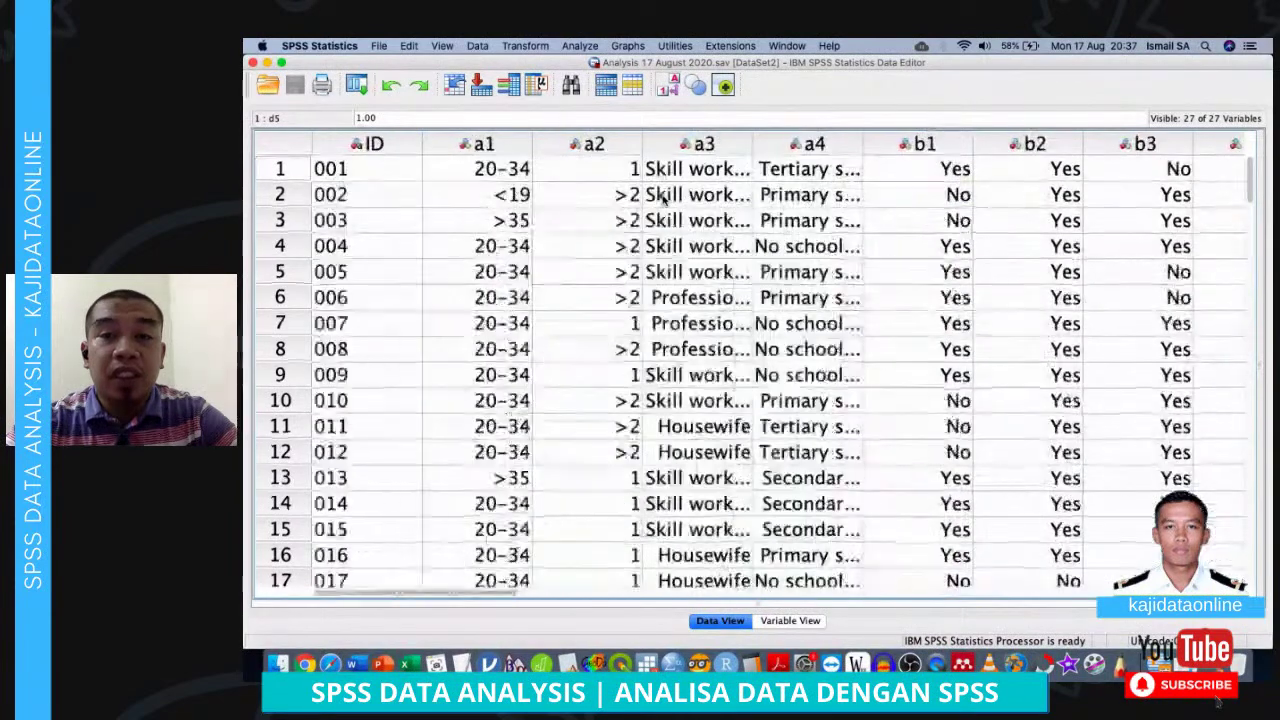
scroll(663, 200, "right", 4)
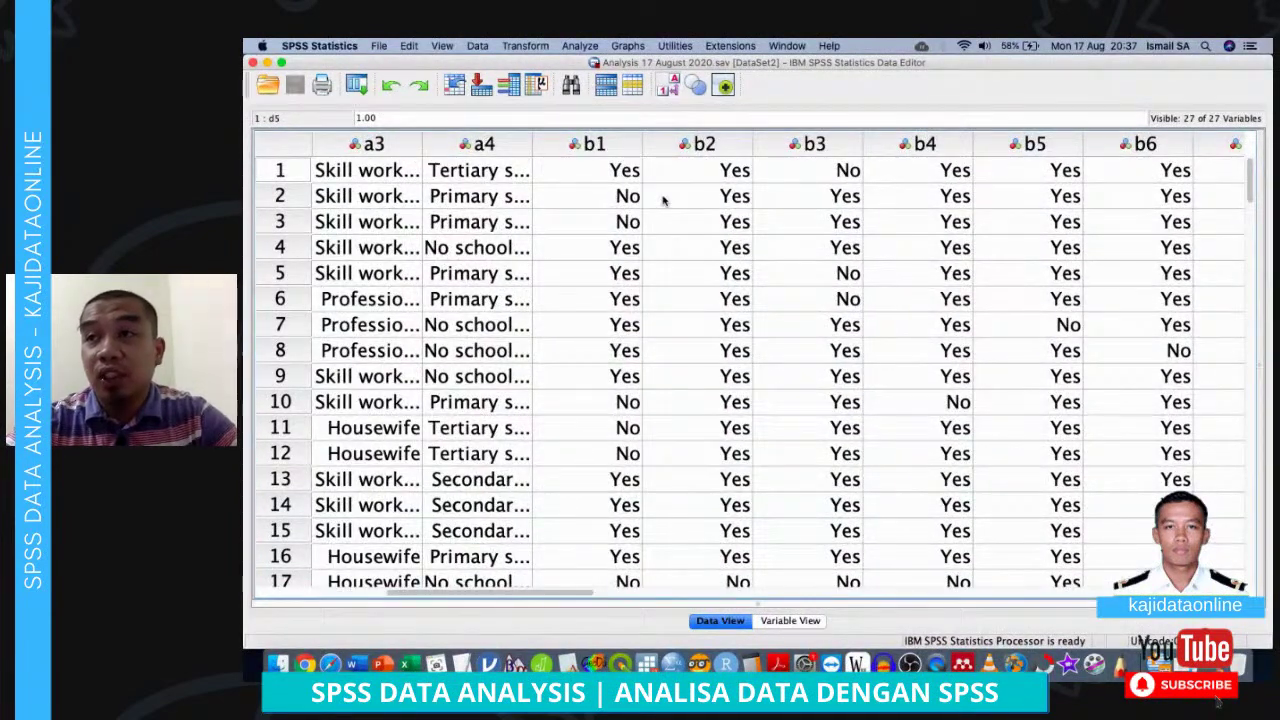
Start a Compute Variable transformation with total.know as the target variable
left_click(533, 47)
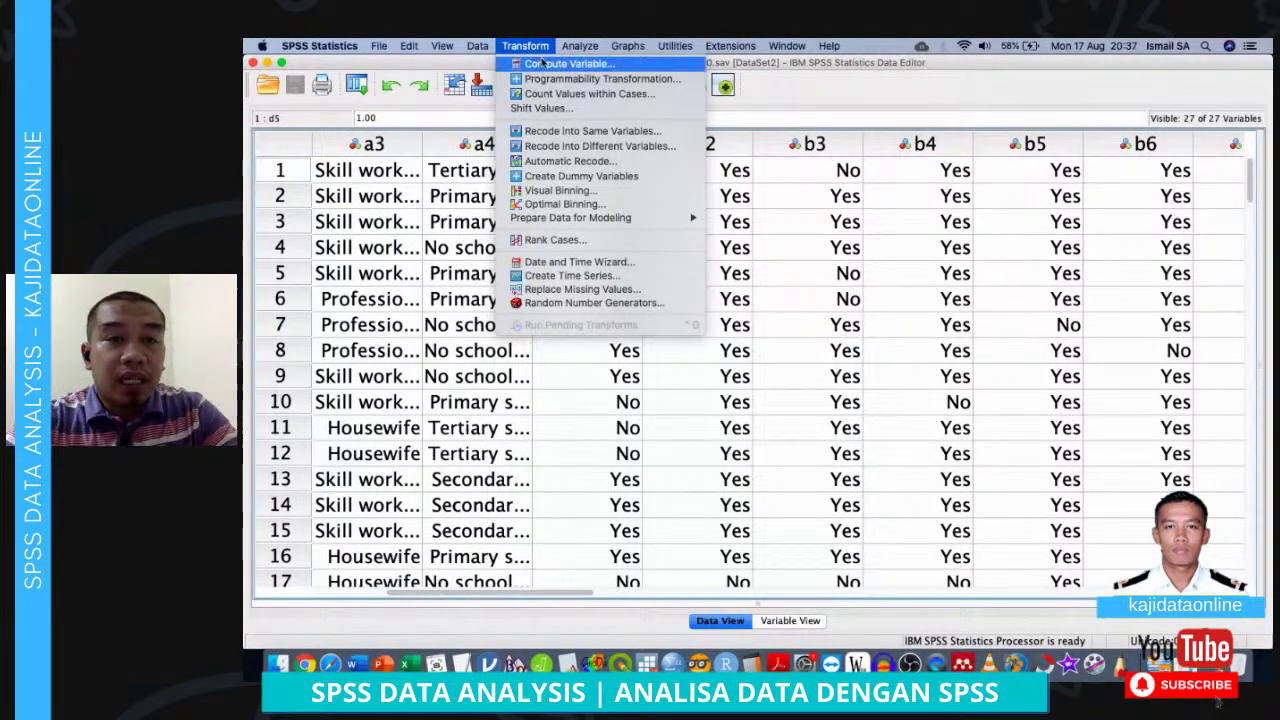
left_click(553, 66)
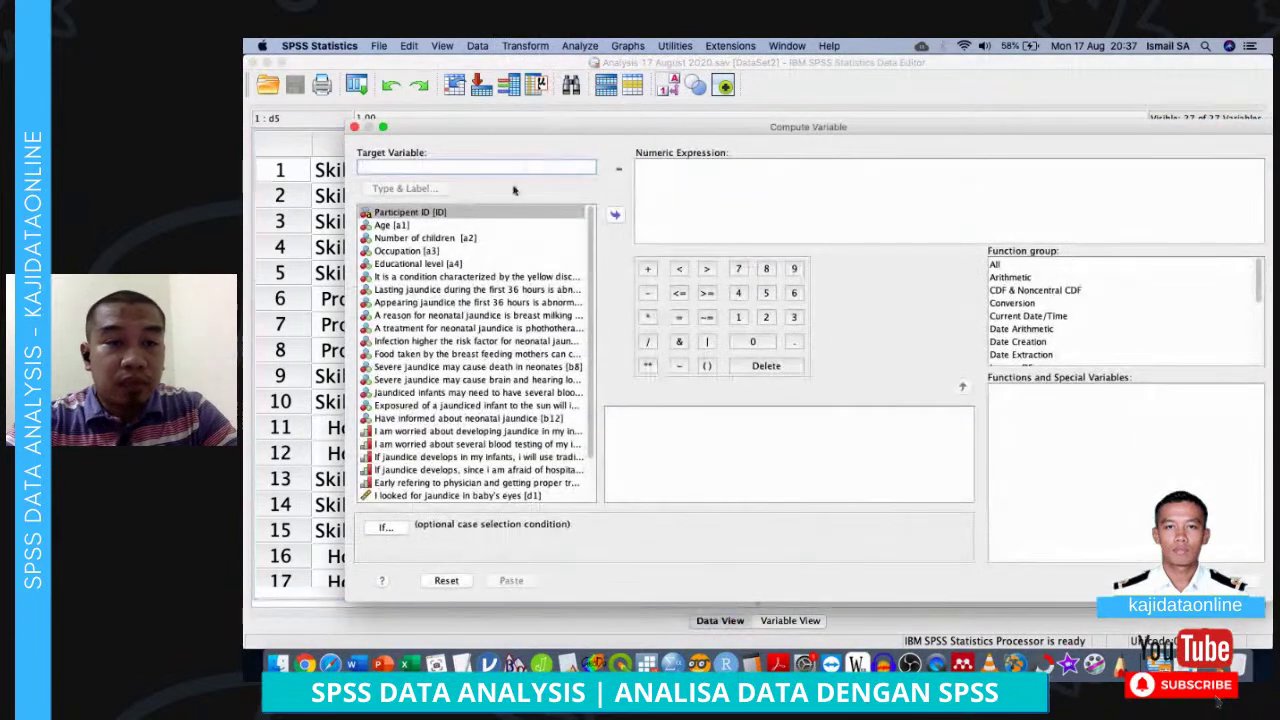
left_click(520, 164)
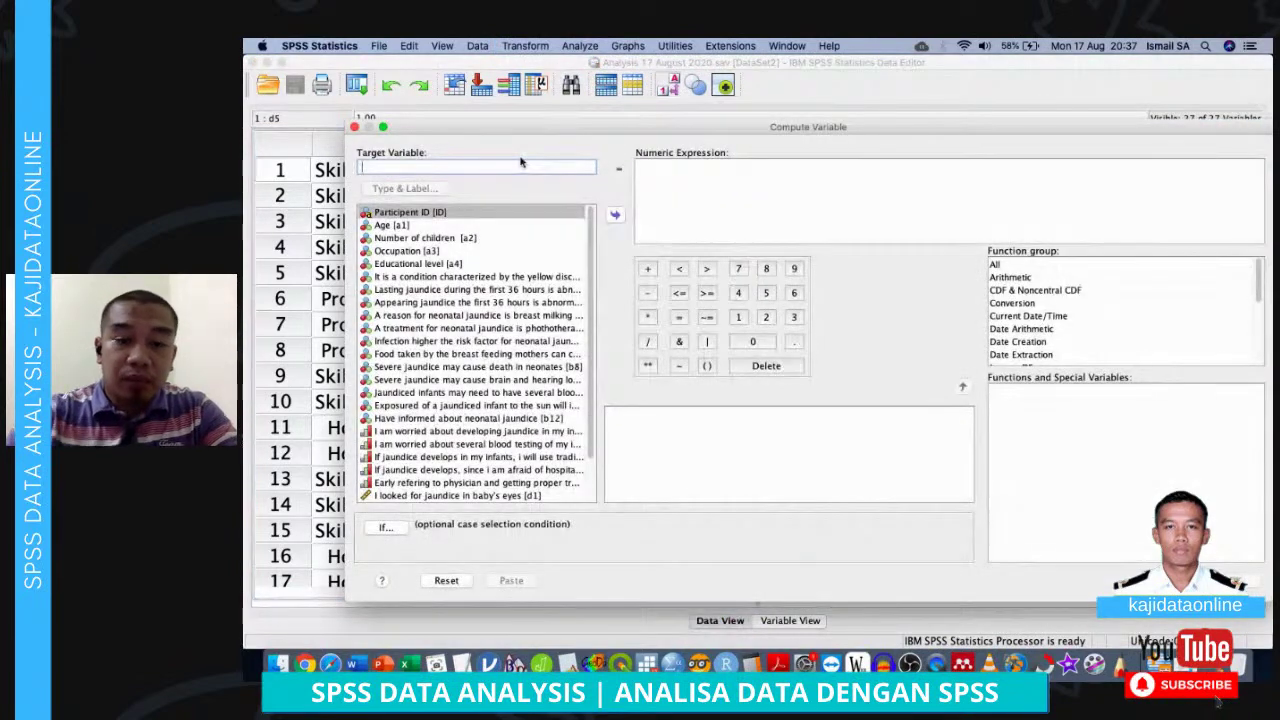
type("t")
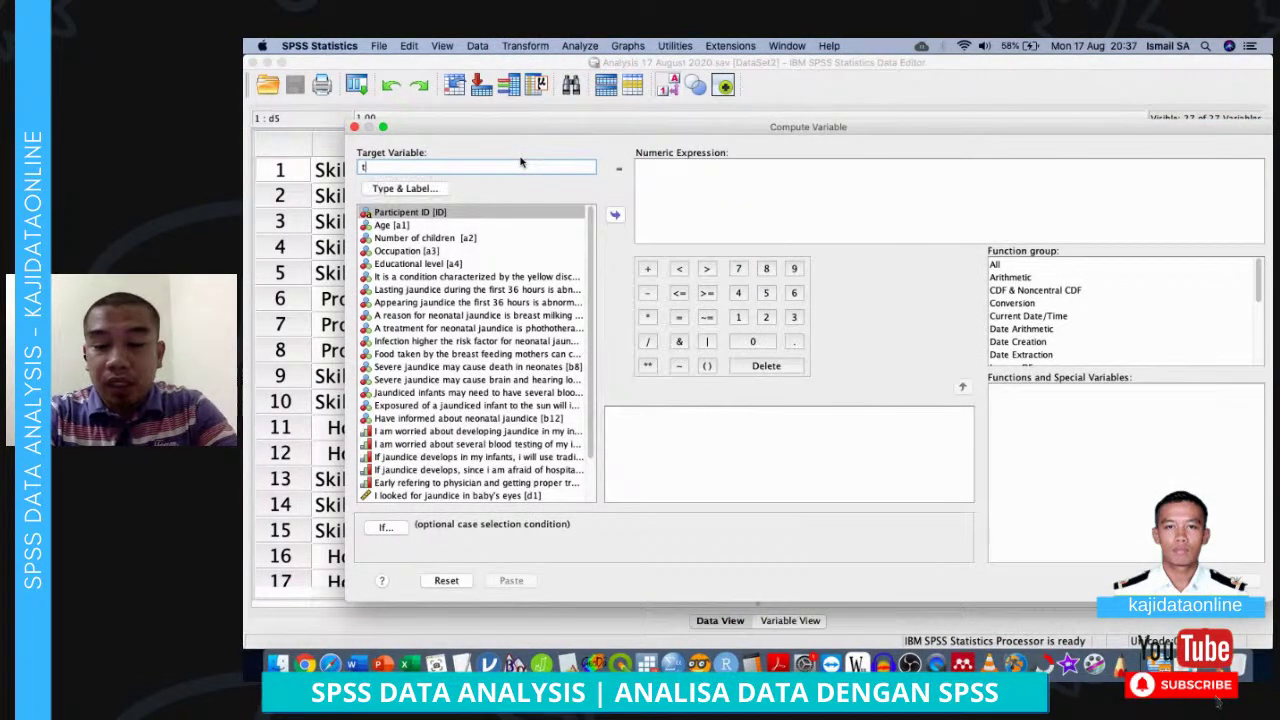
type("otal.know")
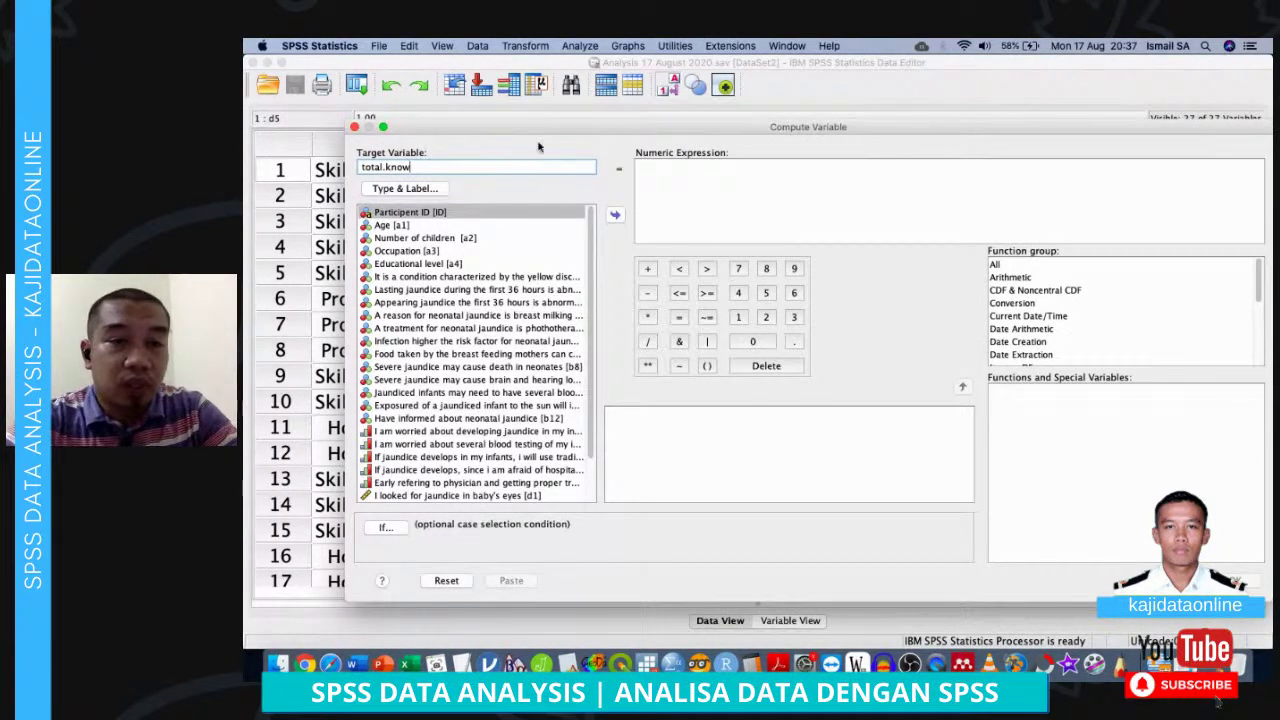
Begin the numeric expression with sum( and show the source variables by name instead of by label
left_click(656, 176)
scroll(428, 345, "down", 2)
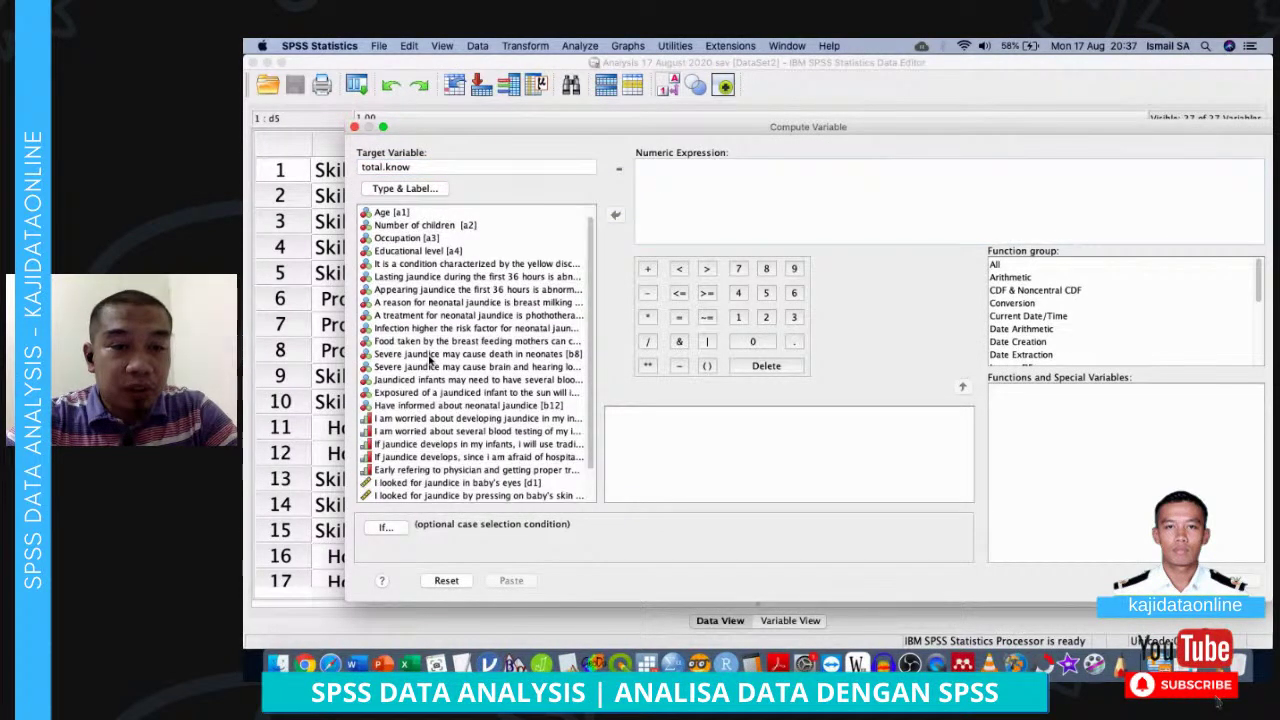
scroll(428, 345, "up", 2)
type("sum(")
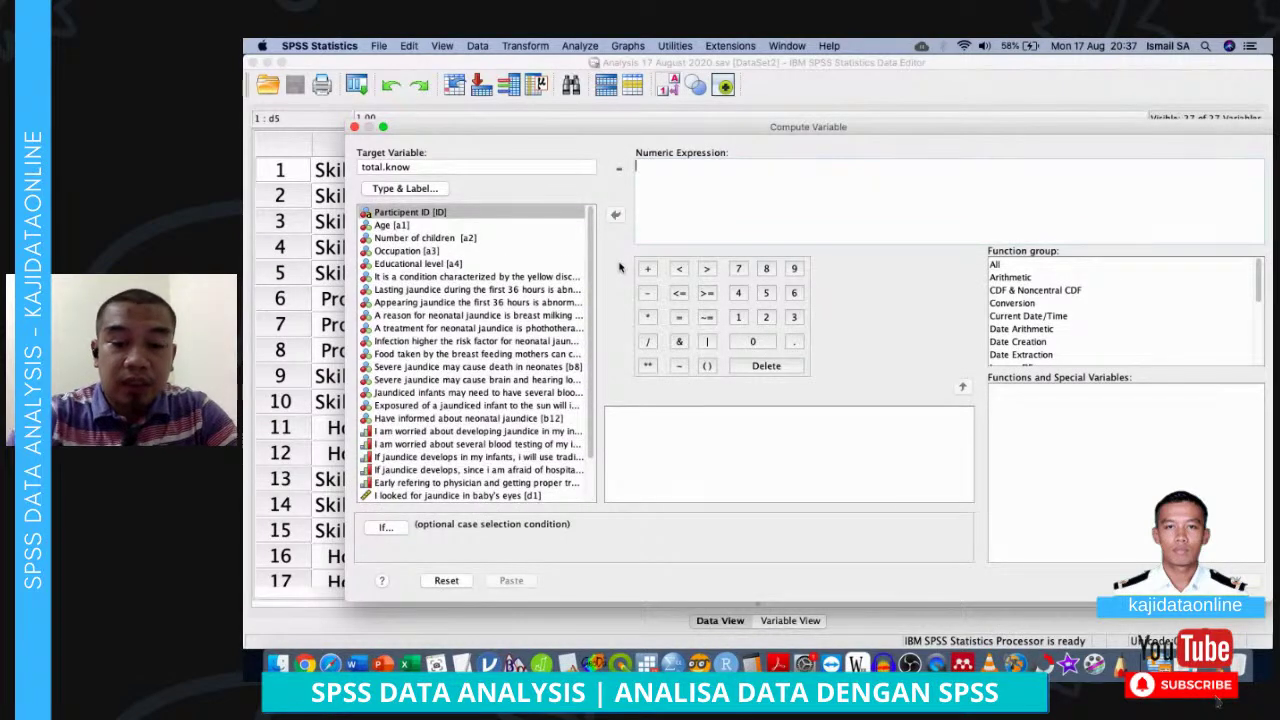
right_click(520, 264)
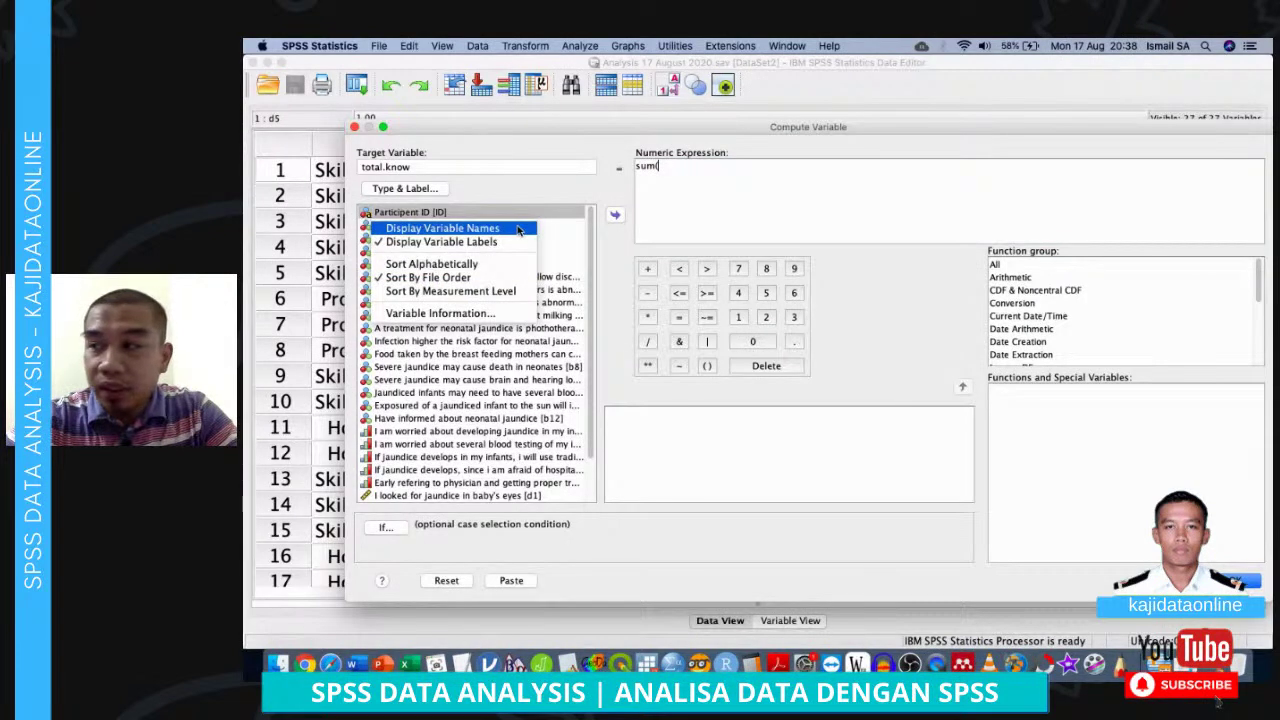
left_click(518, 224)
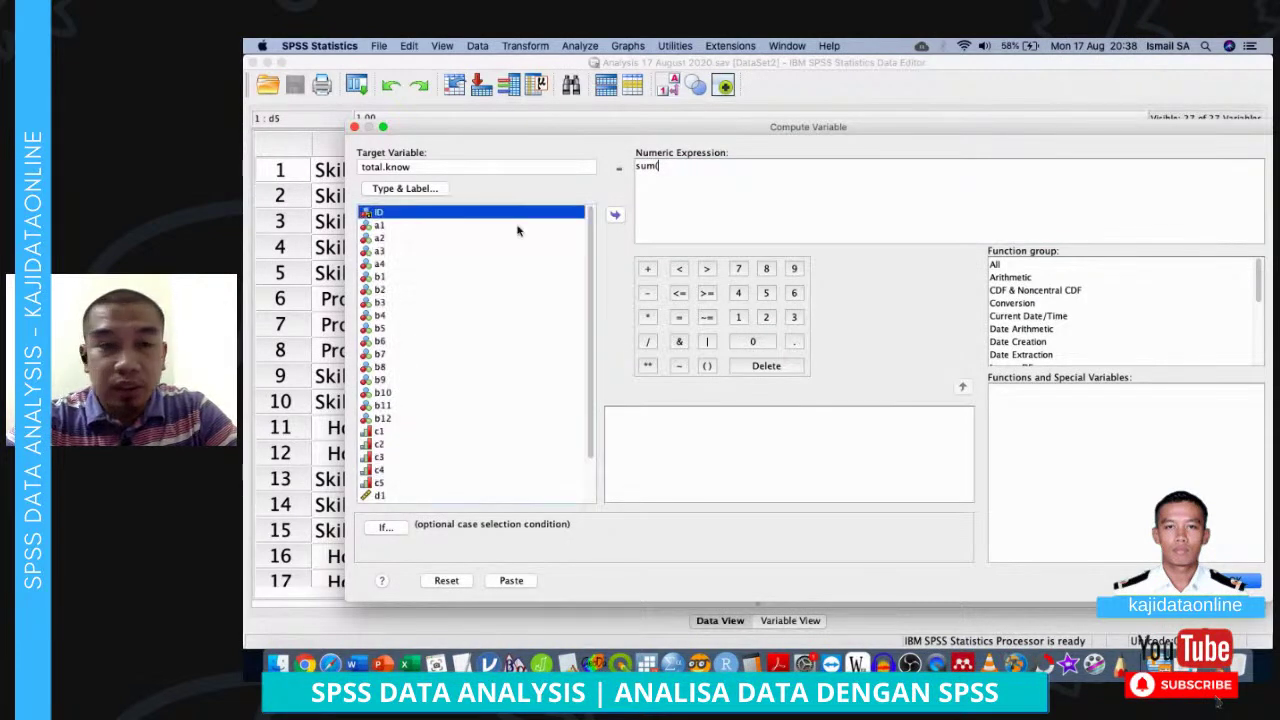
Add the items b1 through b5, separated by commas, to the sum( expression for total.know
left_click(501, 285)
double_click(506, 279)
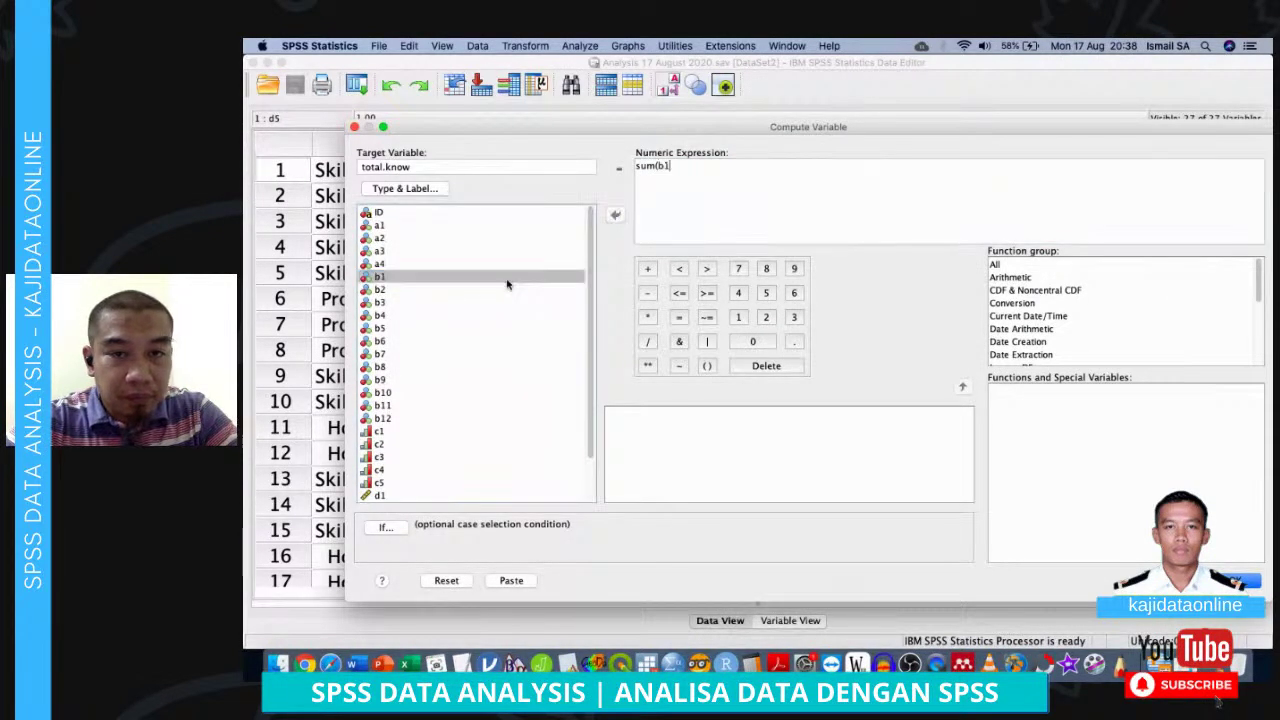
type(",")
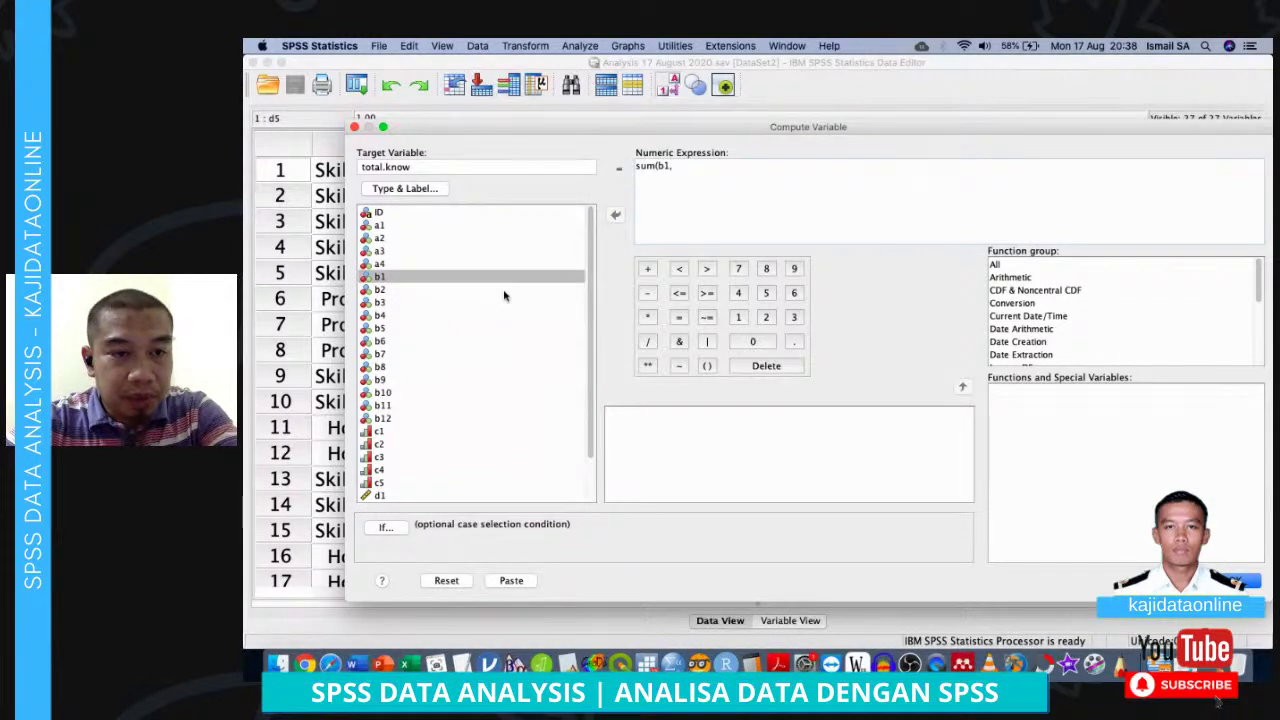
double_click(504, 290)
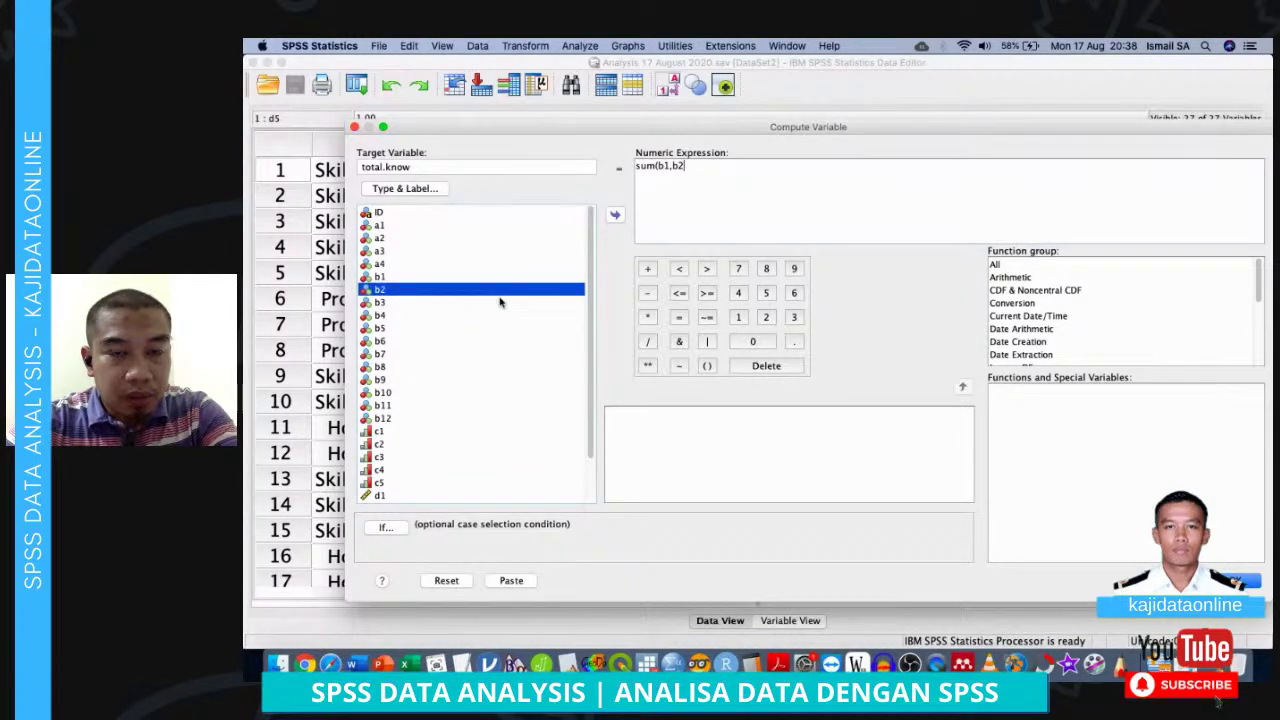
left_click(726, 170)
type(",")
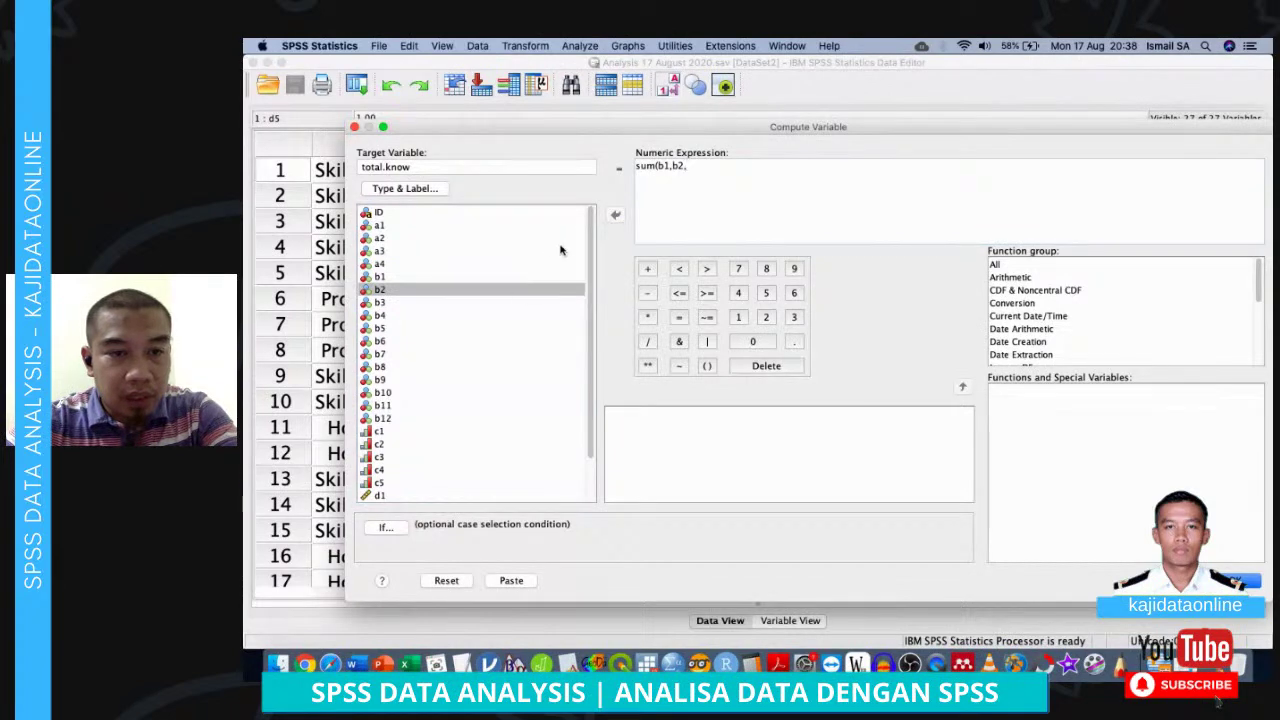
double_click(500, 303)
type(",b4,")
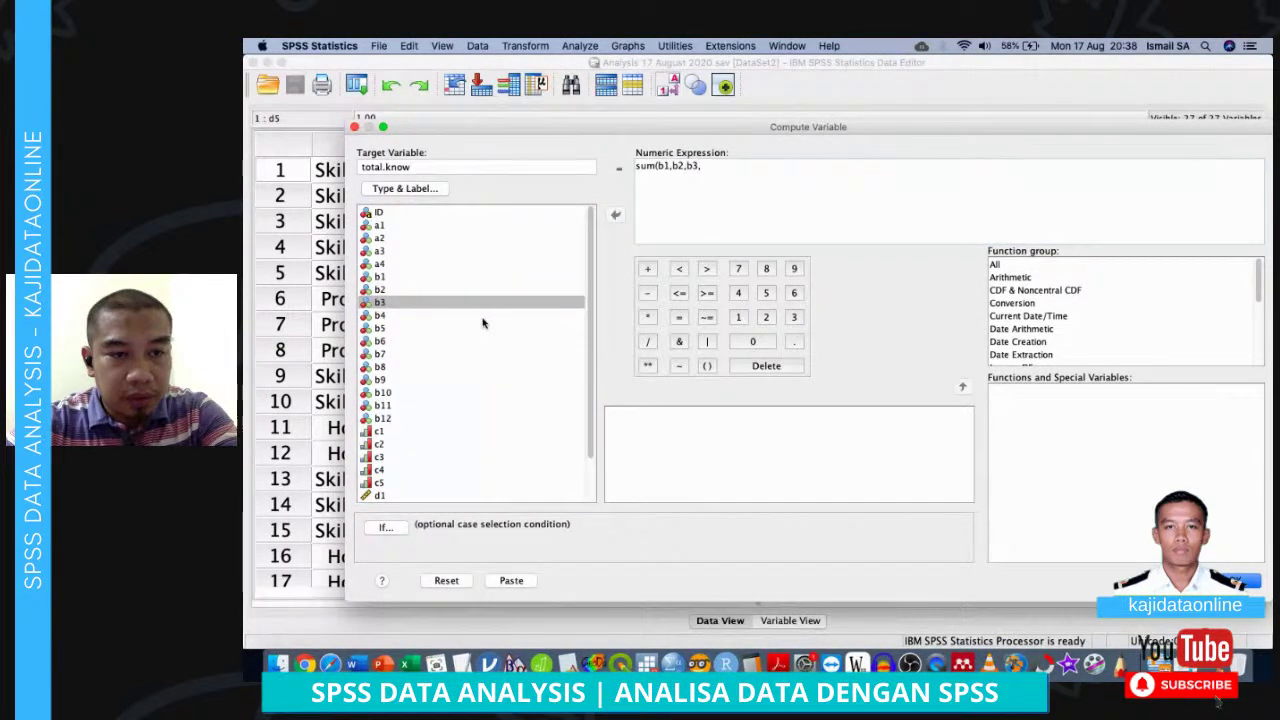
double_click(480, 316)
type(",b5,")
double_click(470, 330)
type(",b5,b6,")
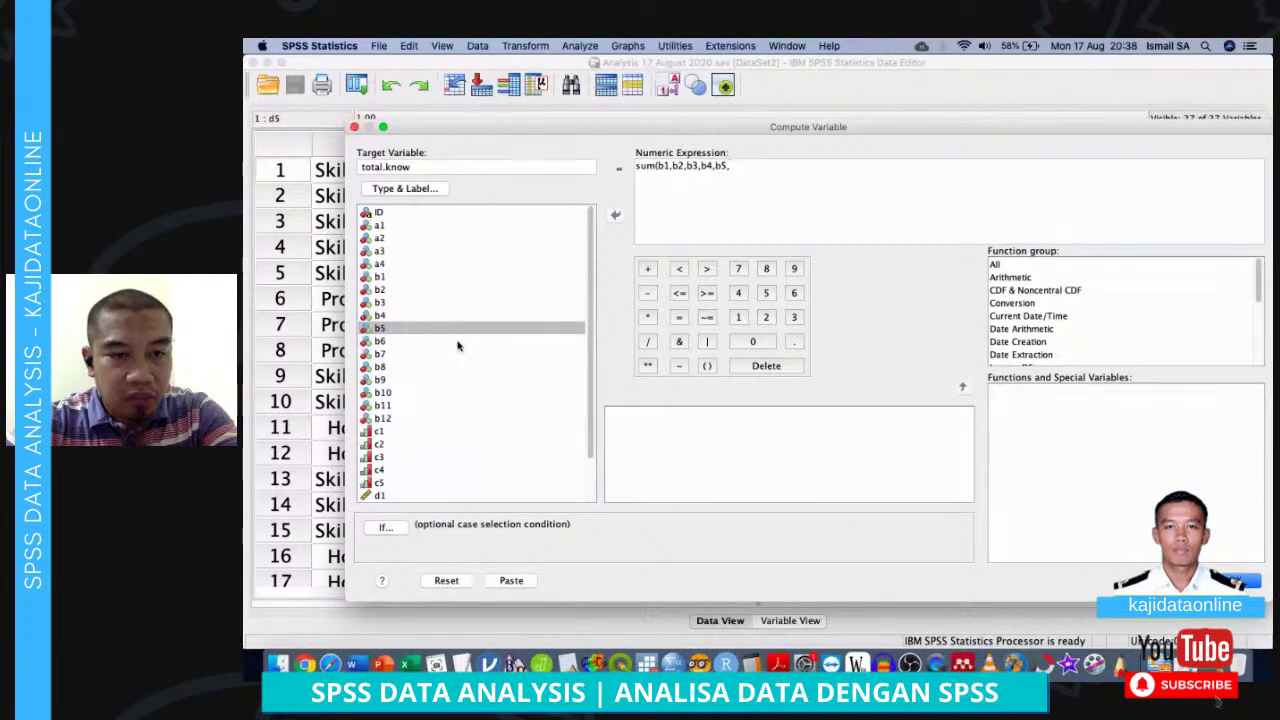
Add the items b6 through b12, separated by commas, to the sum expression and end it with a closing parenthesis
double_click(460, 342)
type(",b7,")
double_click(446, 354)
type(",b7,b8,")
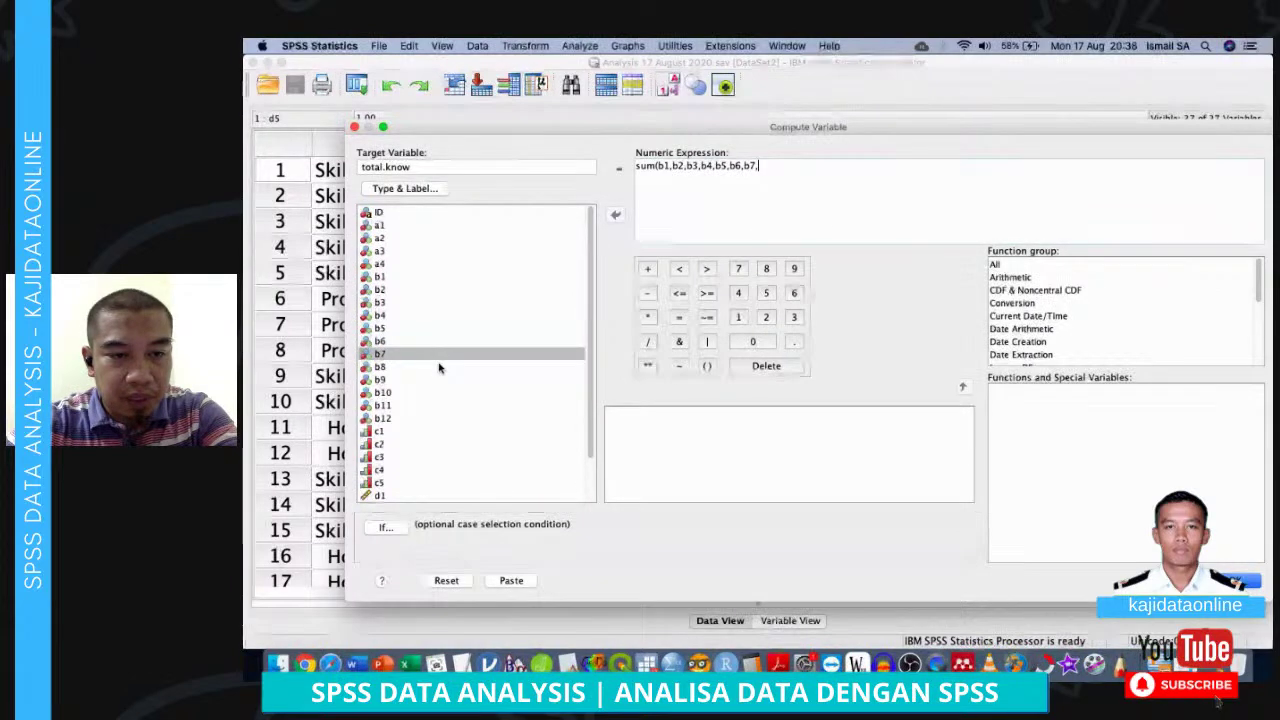
double_click(440, 367)
type(",b9,")
double_click(425, 380)
type(",b9,")
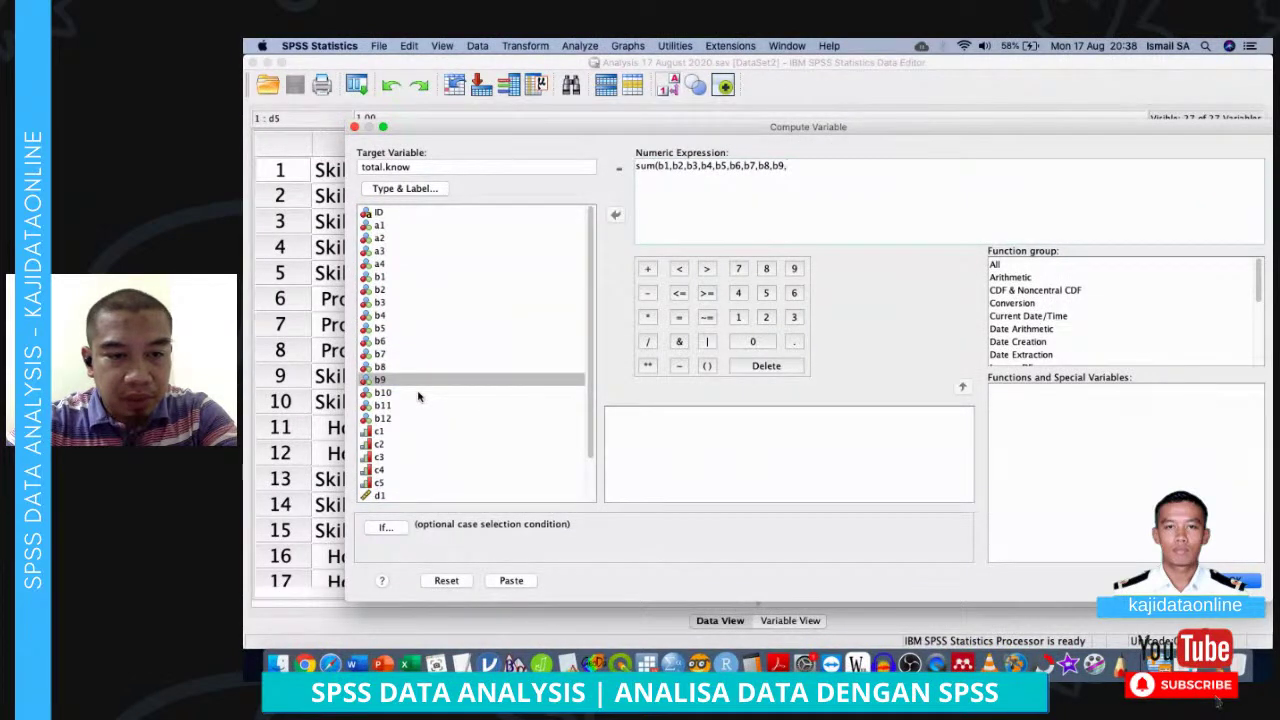
double_click(418, 393)
type(",")
double_click(410, 405)
type(",")
double_click(404, 417)
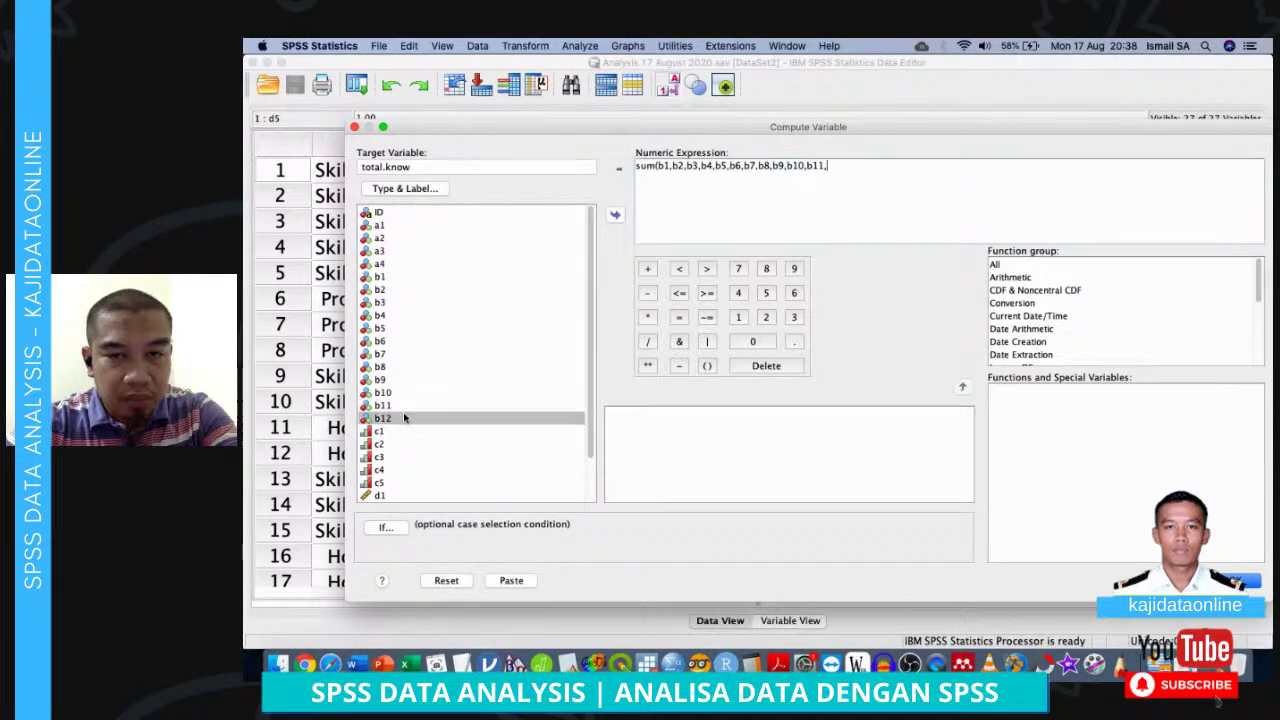
type(")")
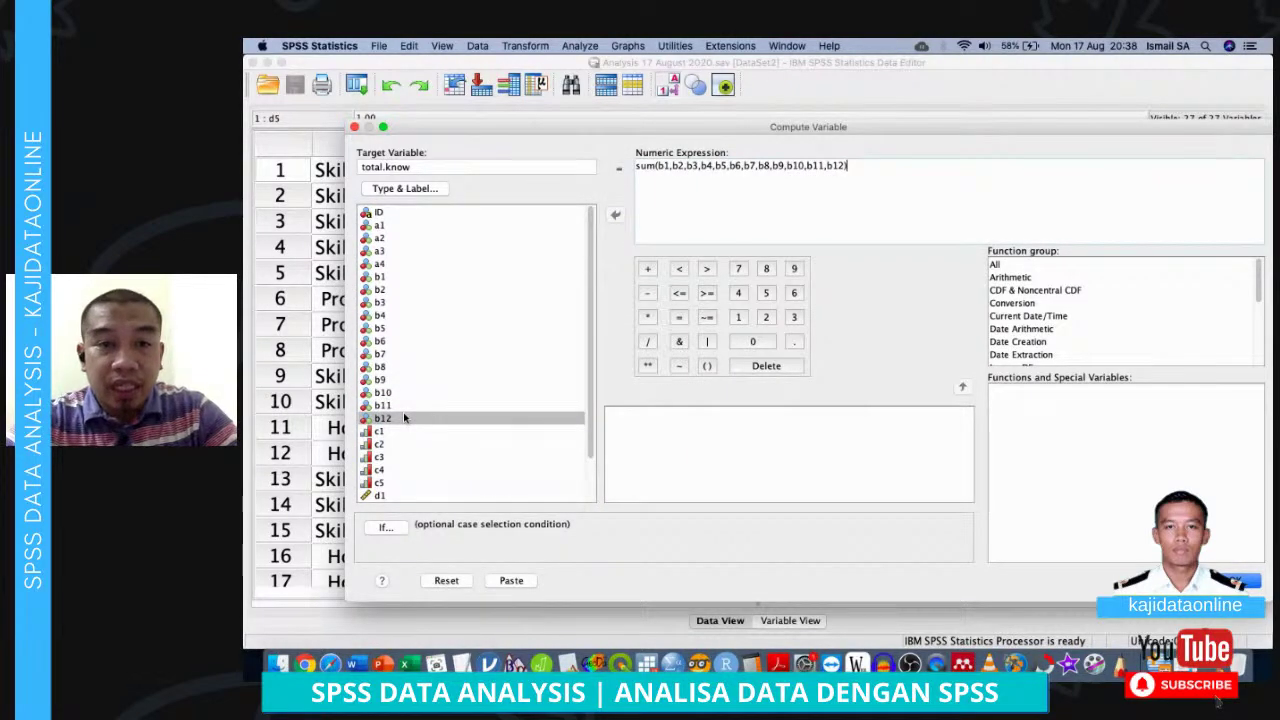
Paste the total.know computation into the syntax file and delete its DATASET ACTIVATE DataSet2 line
left_click(511, 581)
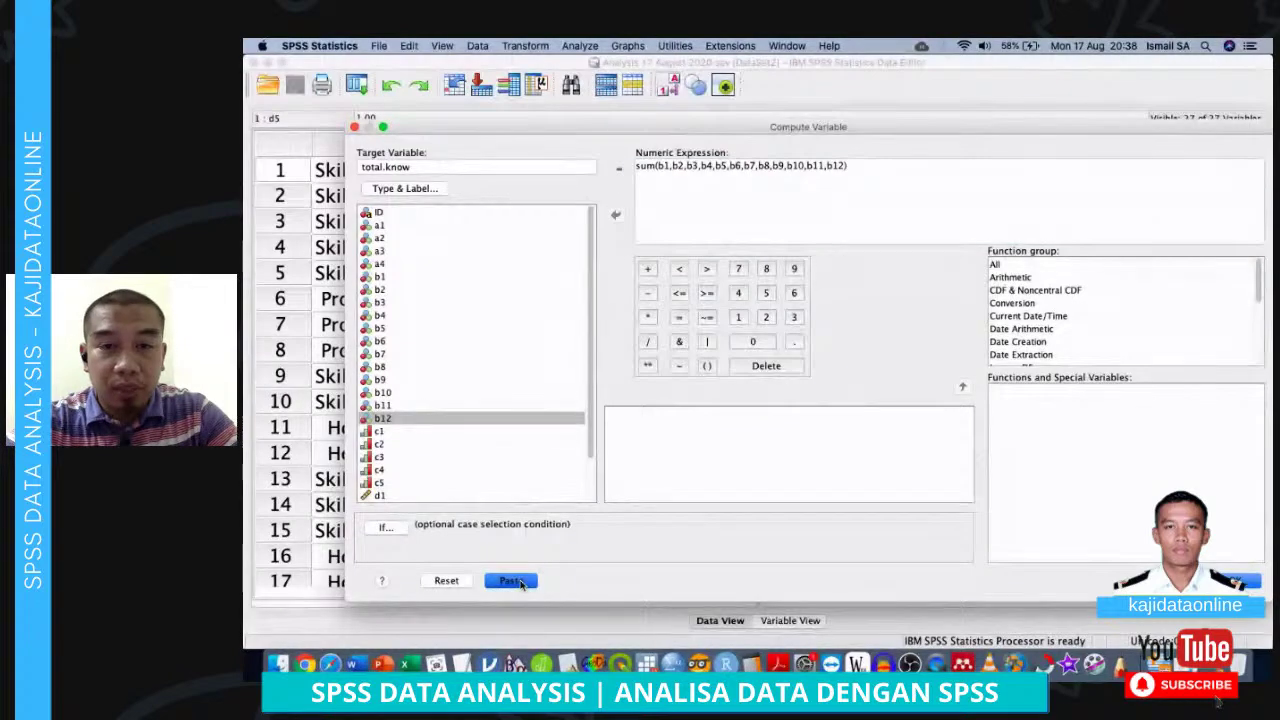
left_click(520, 583)
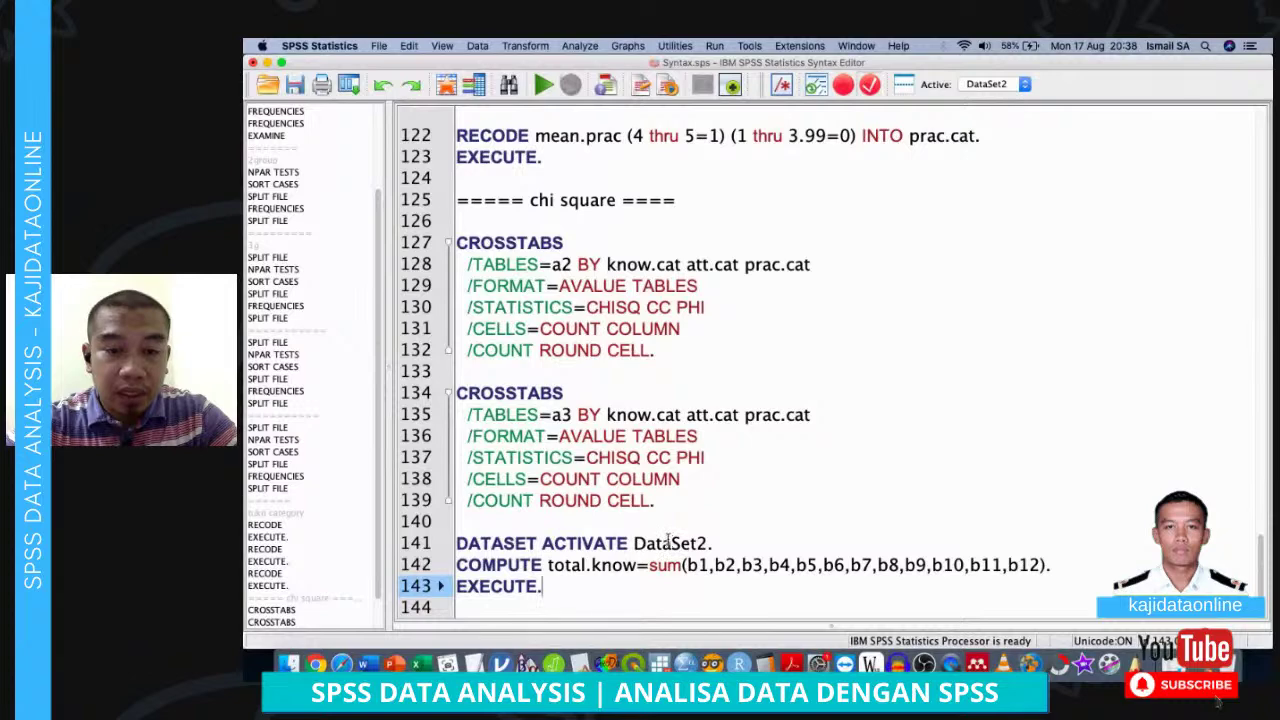
triple_click(668, 540)
key("BackSpace")
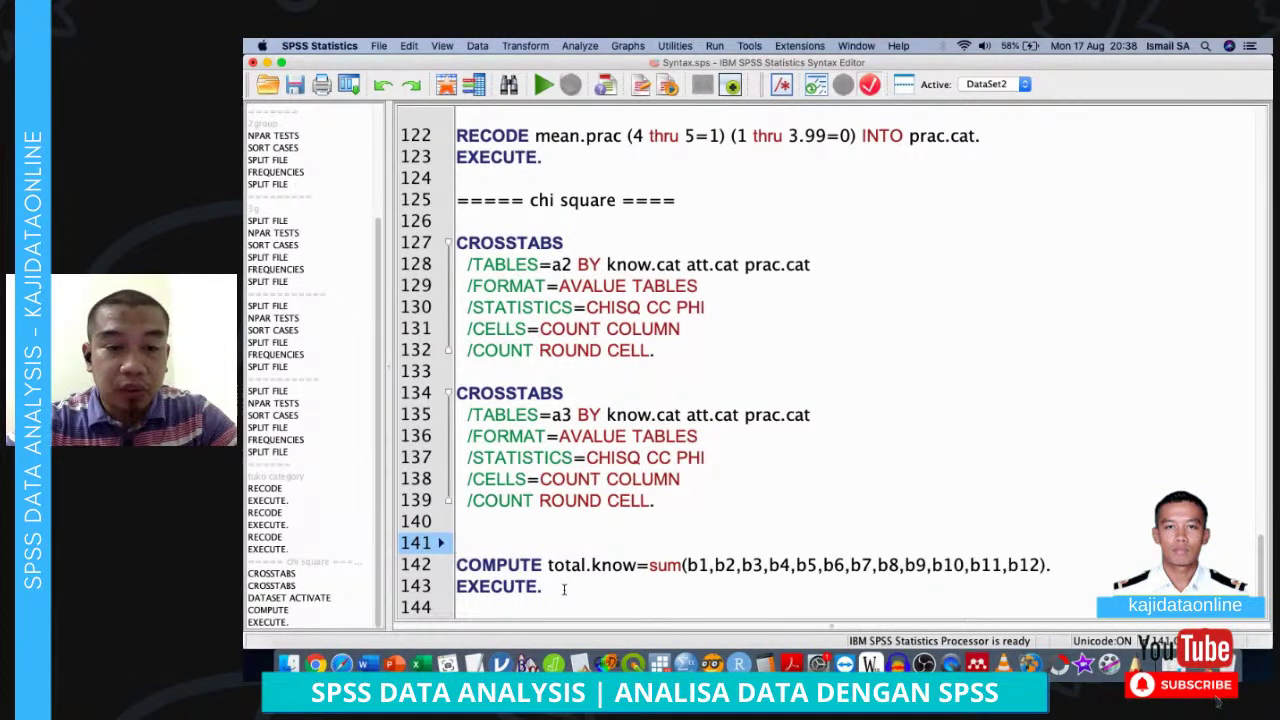
Add the heading "===== 17 August 2020 =====" above the COMPUTE command, separated from it by an empty line
key("Return")
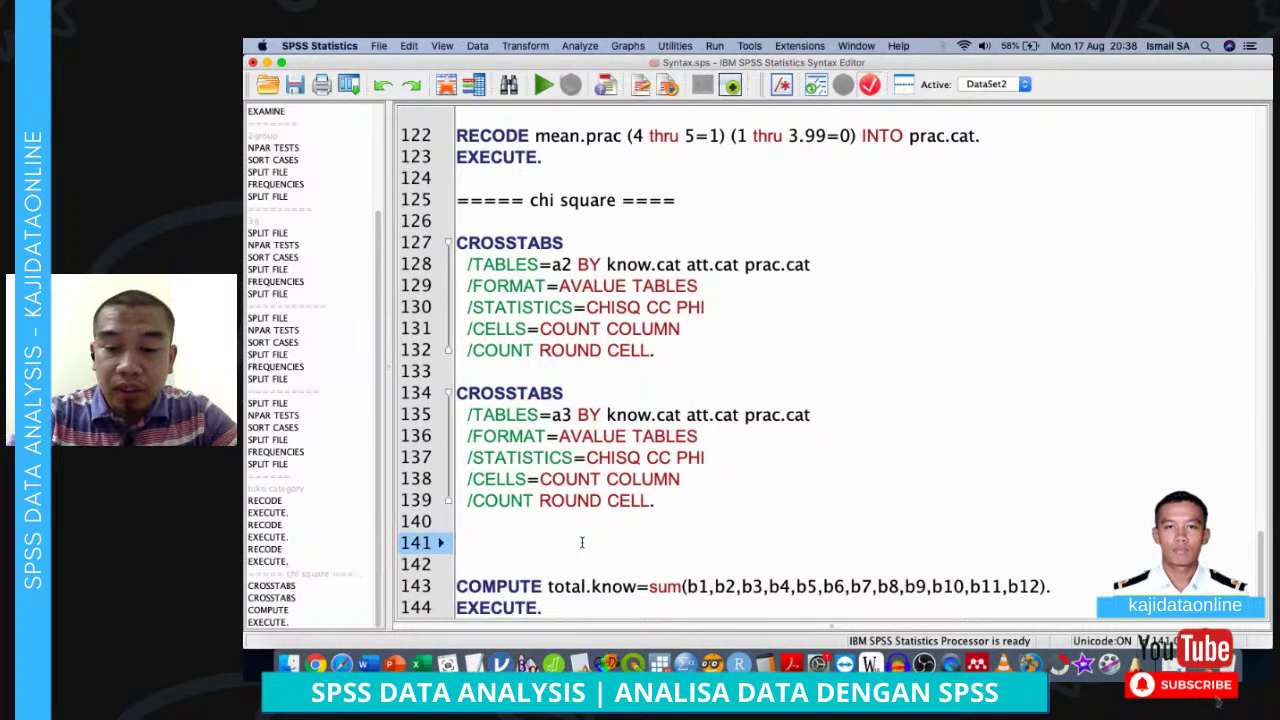
type("===== ***")
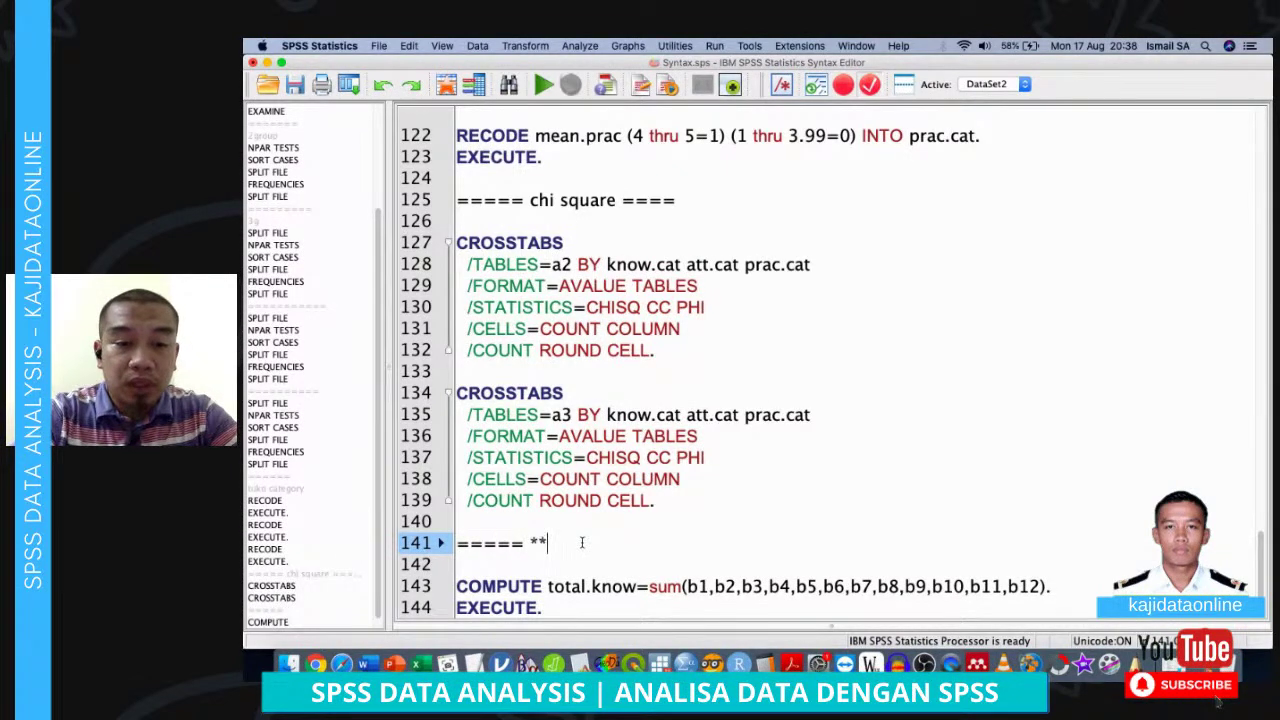
key("BackSpace")
key("BackSpace")
key("BackSpace")
key("BackSpace")
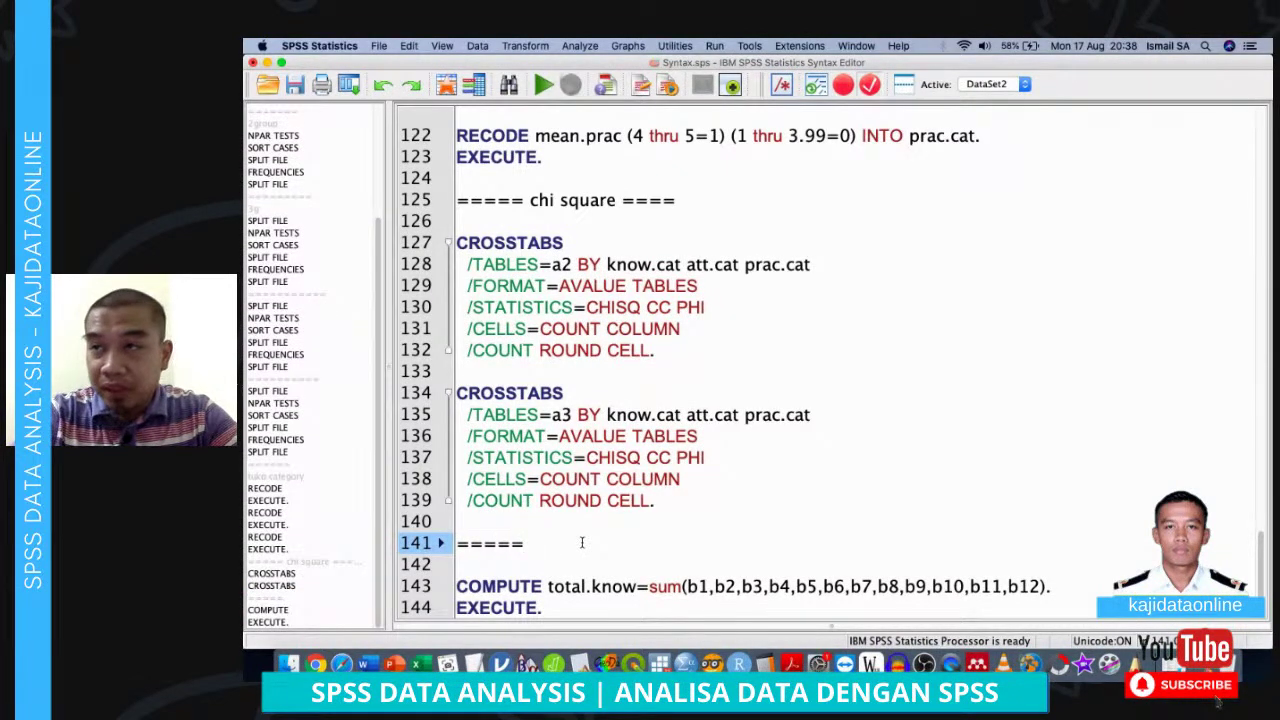
type("17 August")
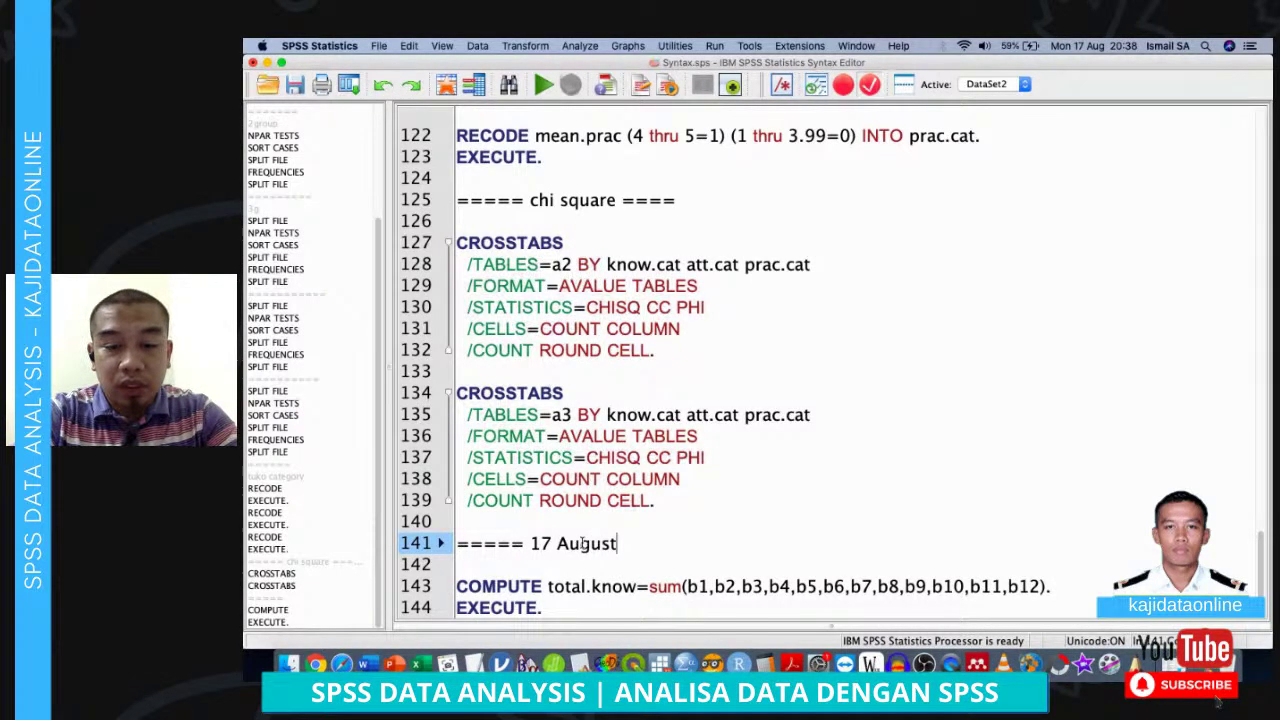
type(" 2020 =====")
scroll(540, 548, "down", 1)
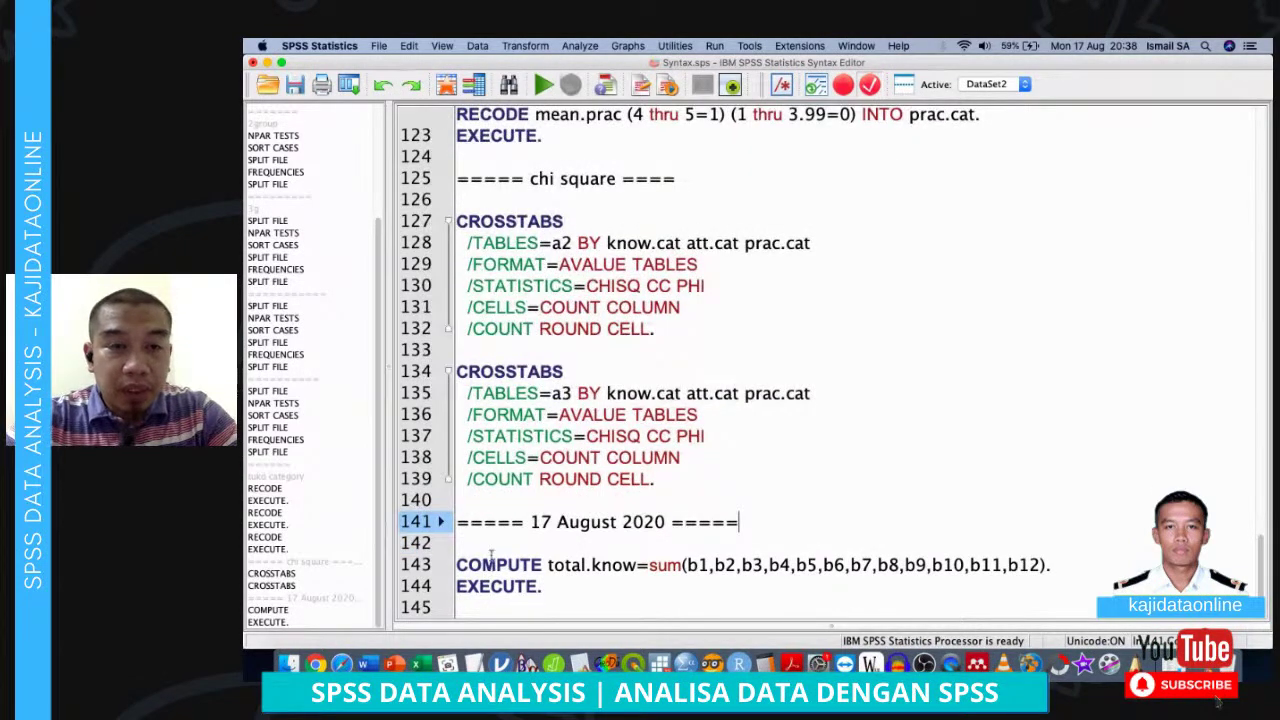
Review the Compute Variable settings for total.know from the dataset window, and leave them without running the computation
key("ctrl+Up")
left_click(577, 347)
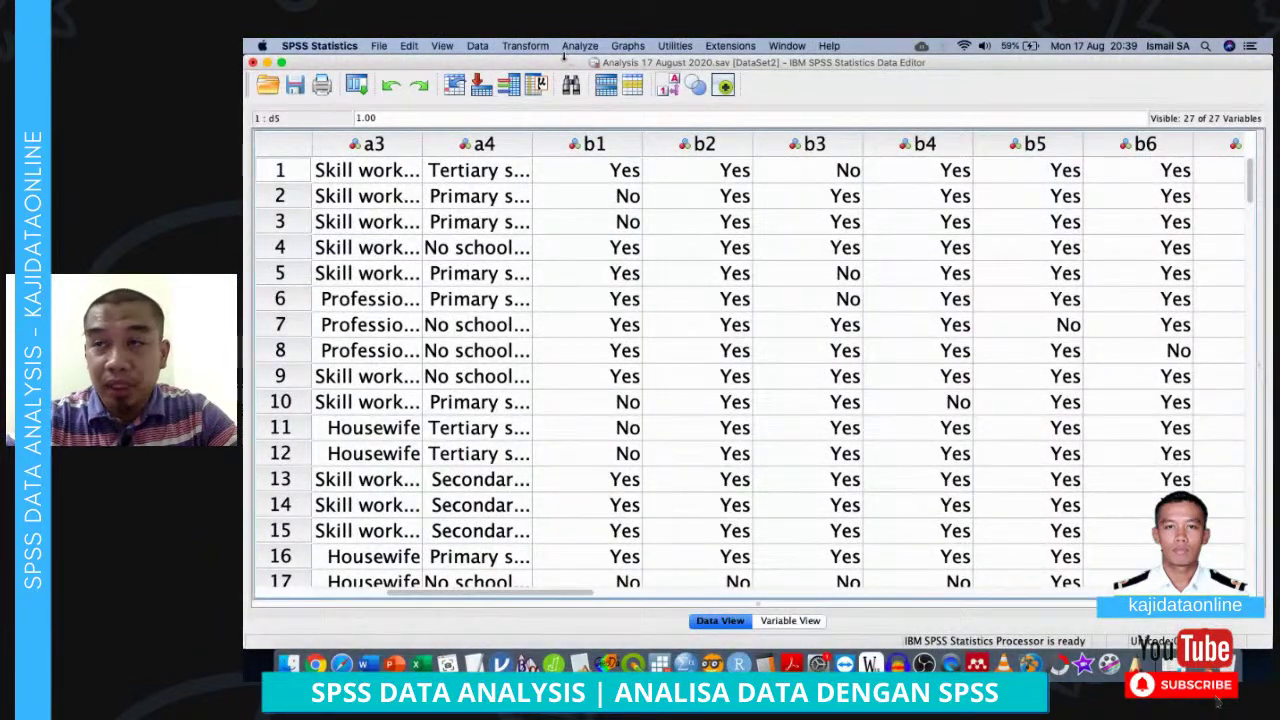
left_click(527, 46)
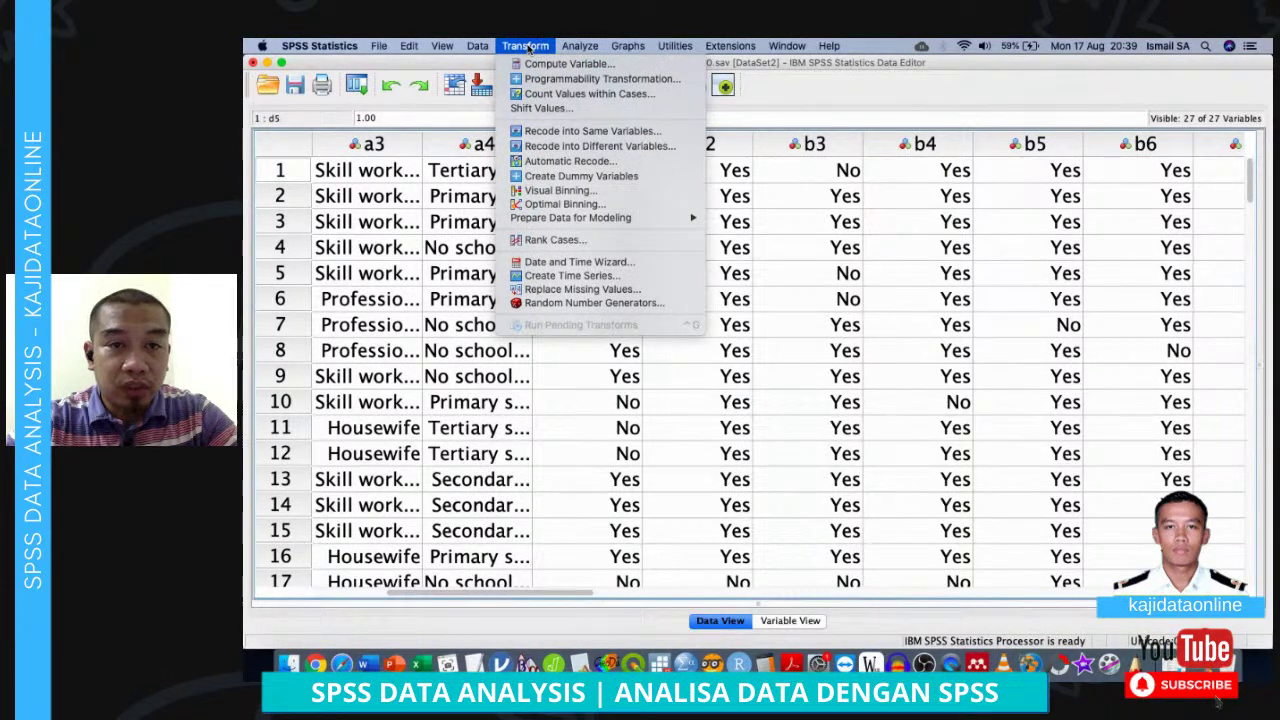
left_click(535, 64)
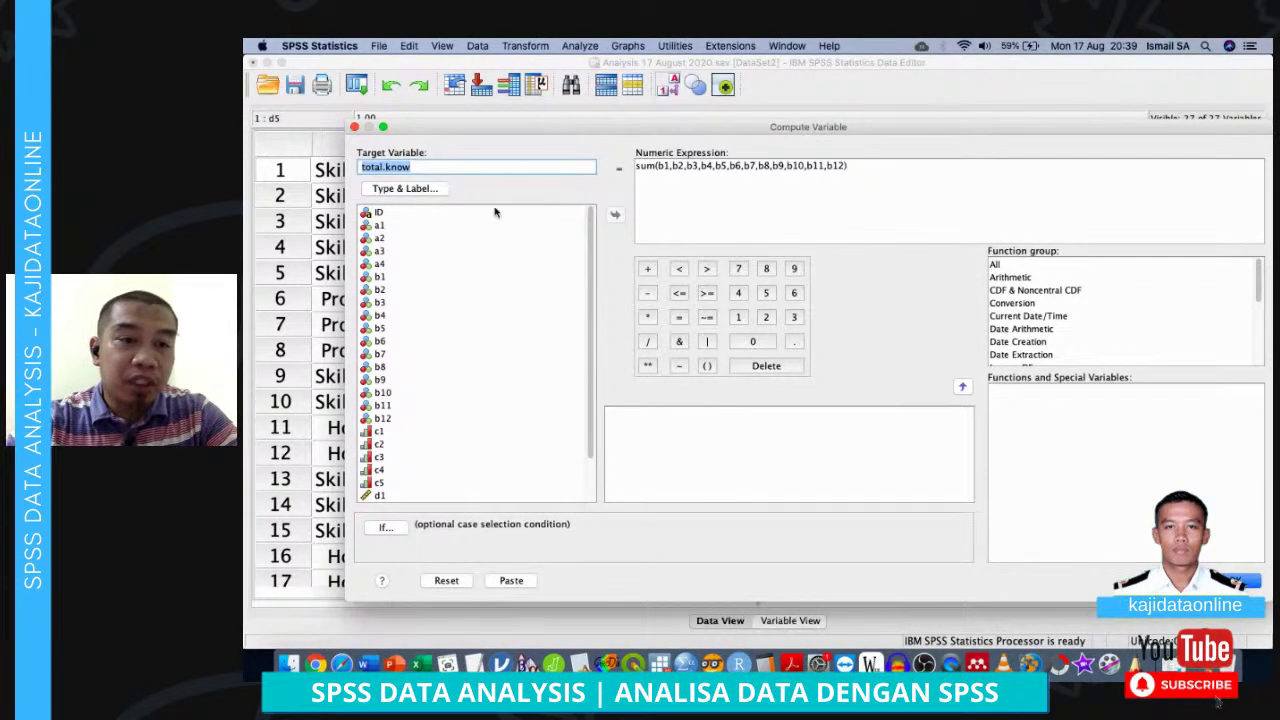
left_click(428, 275)
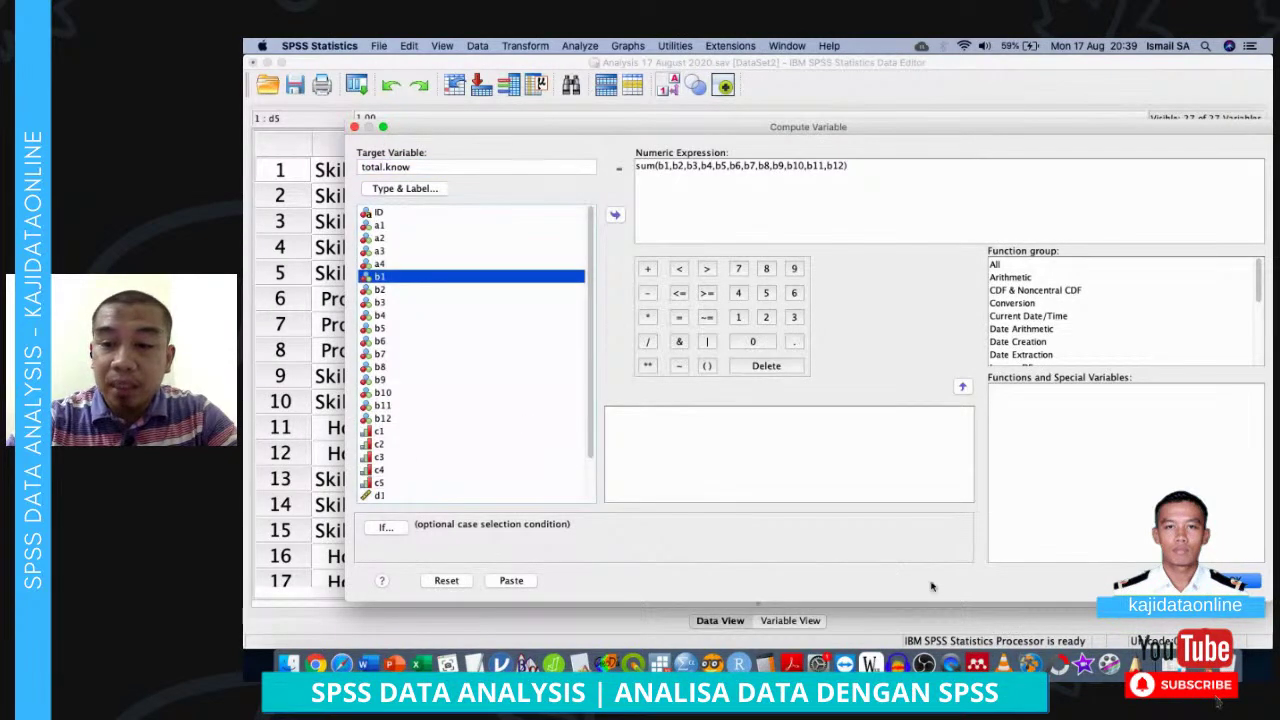
left_click(1172, 581)
Run only the COMPUTE total.know command and its EXECUTE line from the syntax file
key("ctrl+Up")
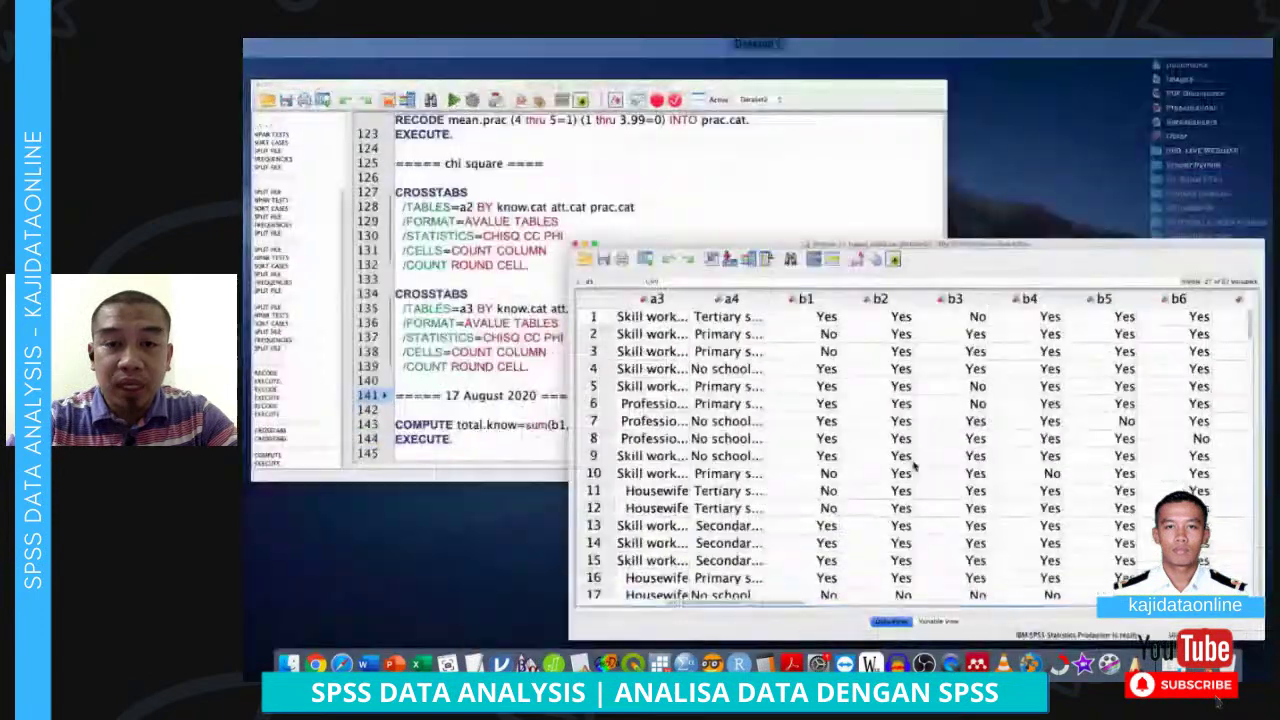
left_click(701, 345)
left_click(572, 548)
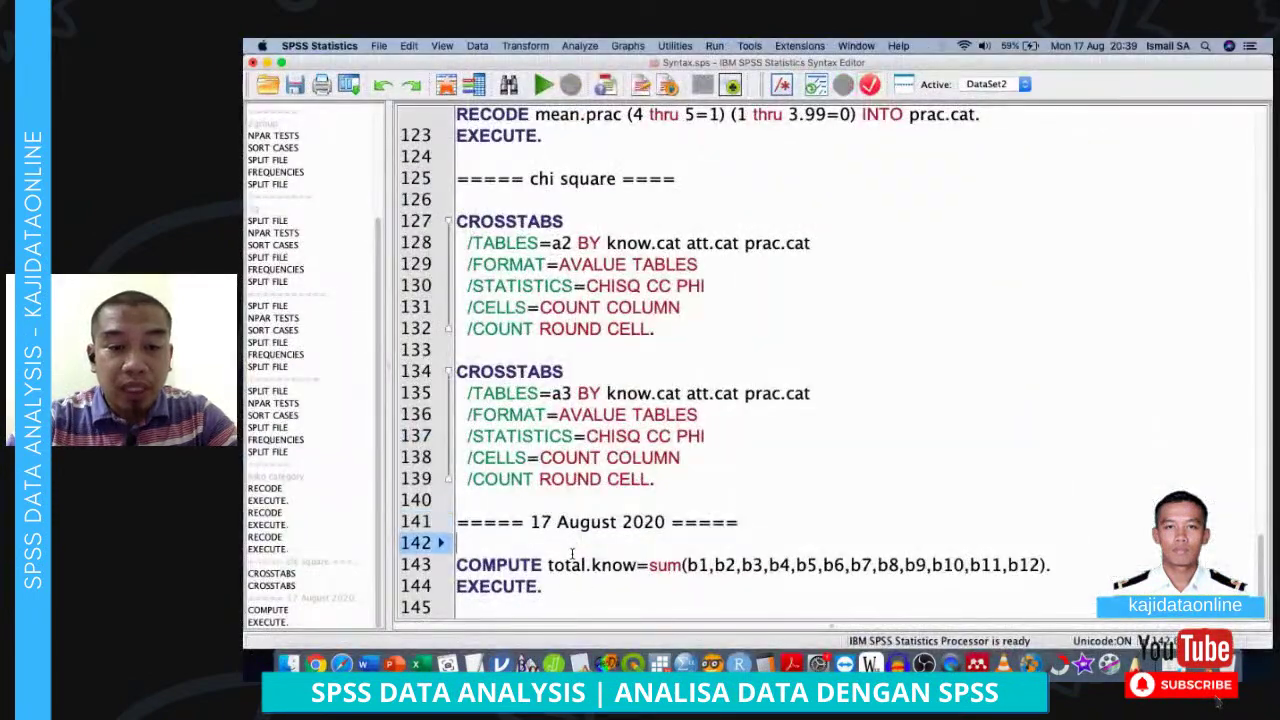
left_click(585, 593, "shift")
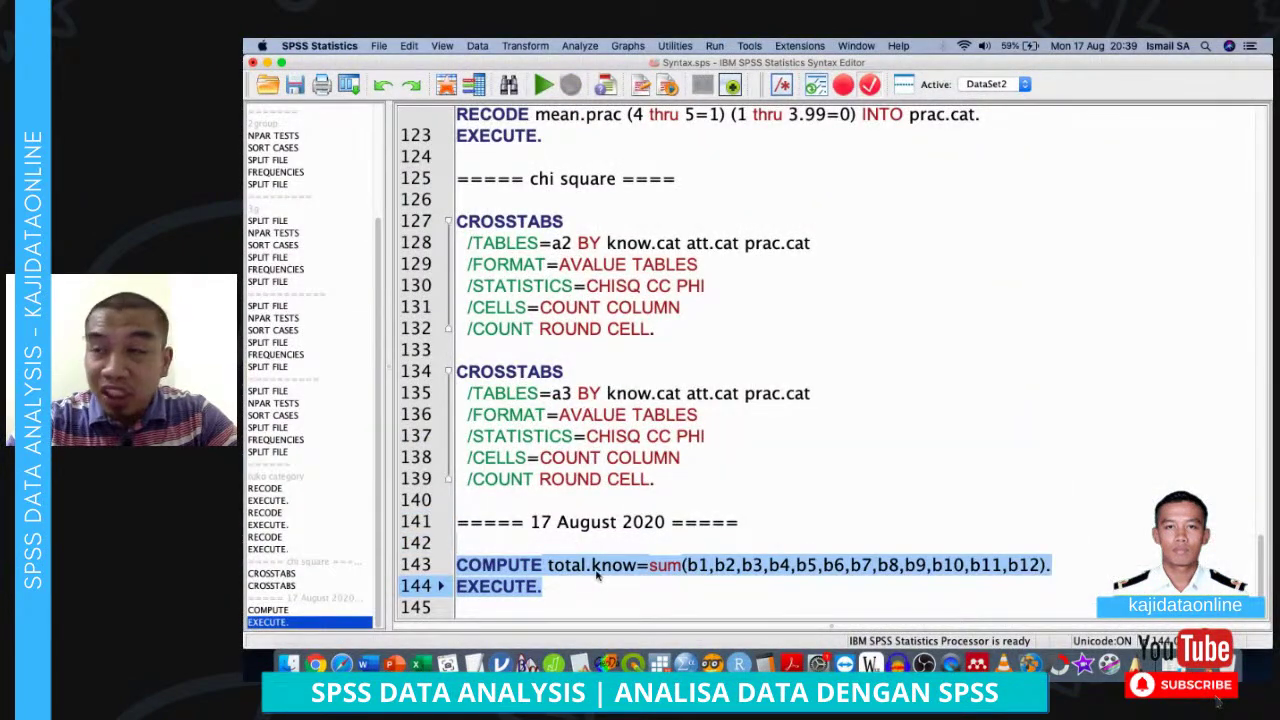
key("super+r")
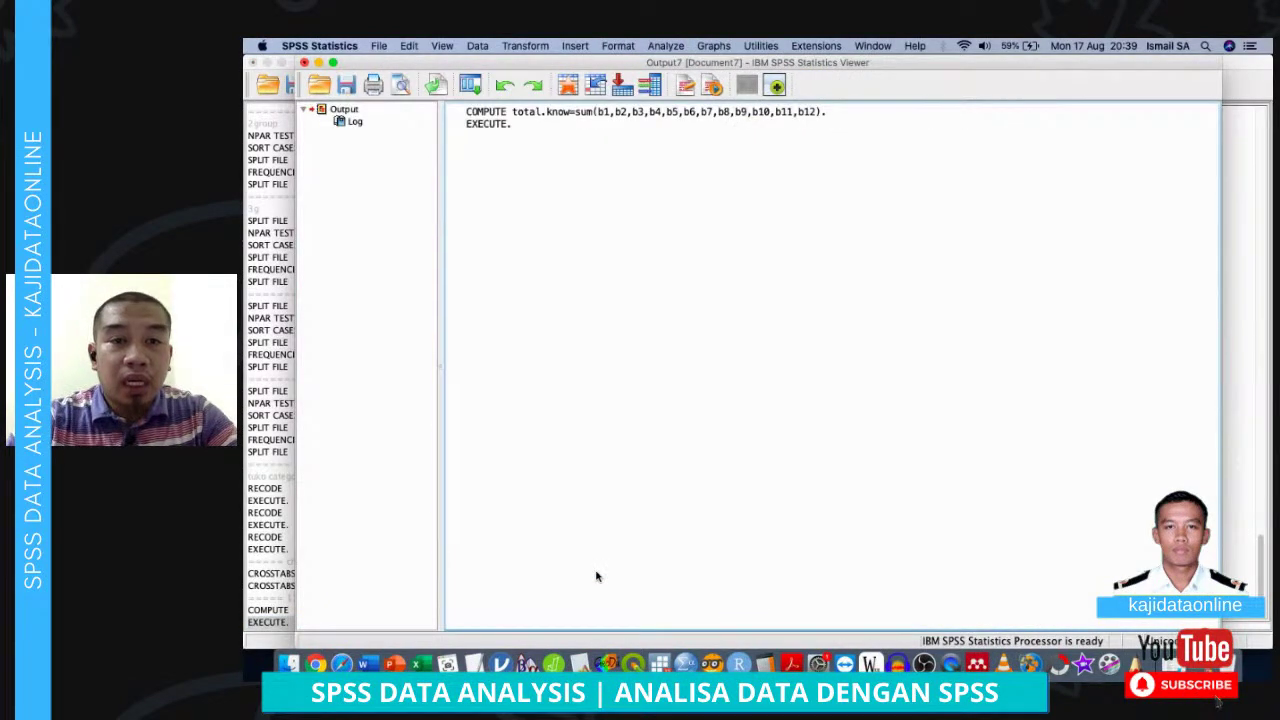
Examine the computed total.know scores in the column after d5 in the dataset
key("ctrl+Up")
left_click(600, 280)
scroll(731, 314, "right", 15)
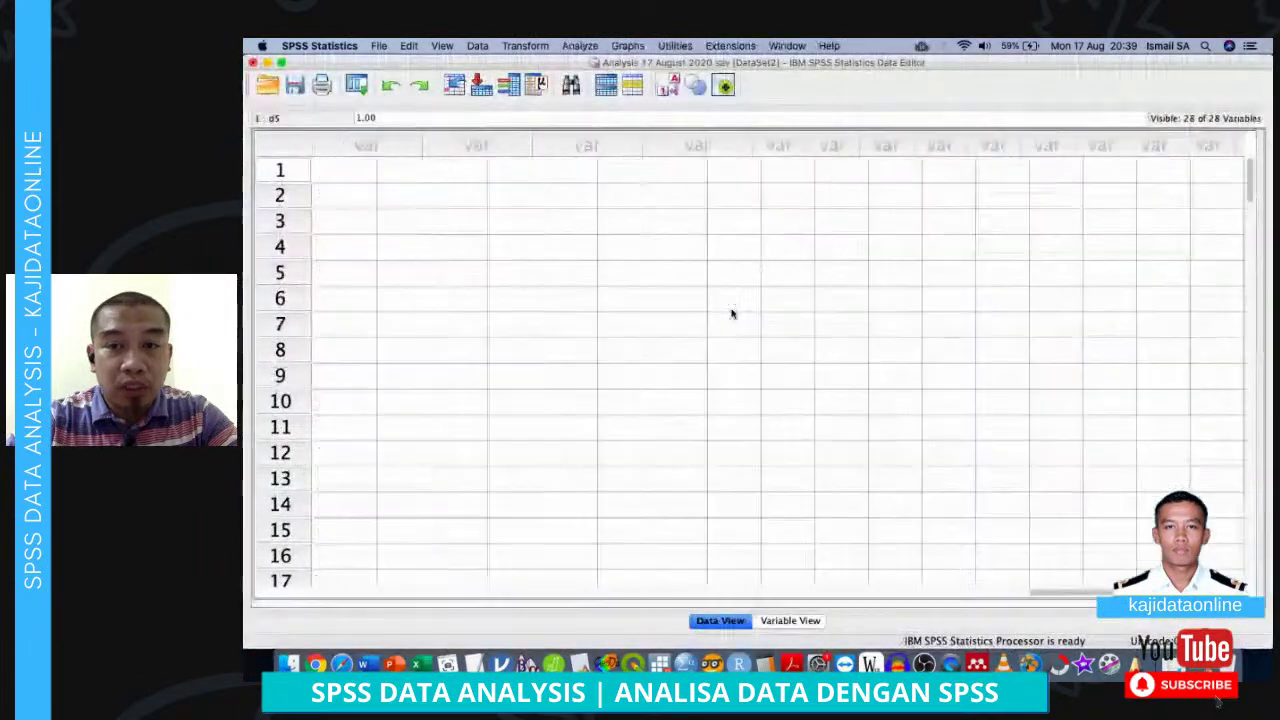
scroll(731, 314, "left", 15)
scroll(731, 314, "right", 6)
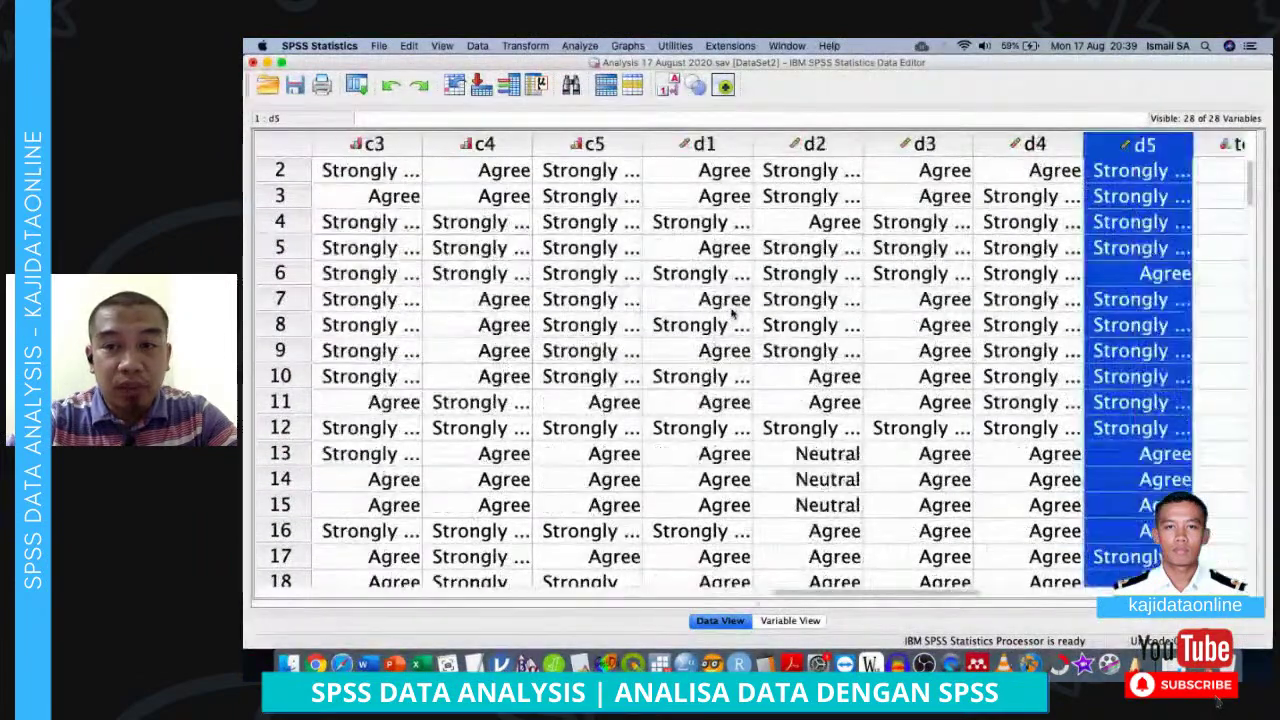
scroll(731, 314, "right", 8)
scroll(733, 312, "left", 6)
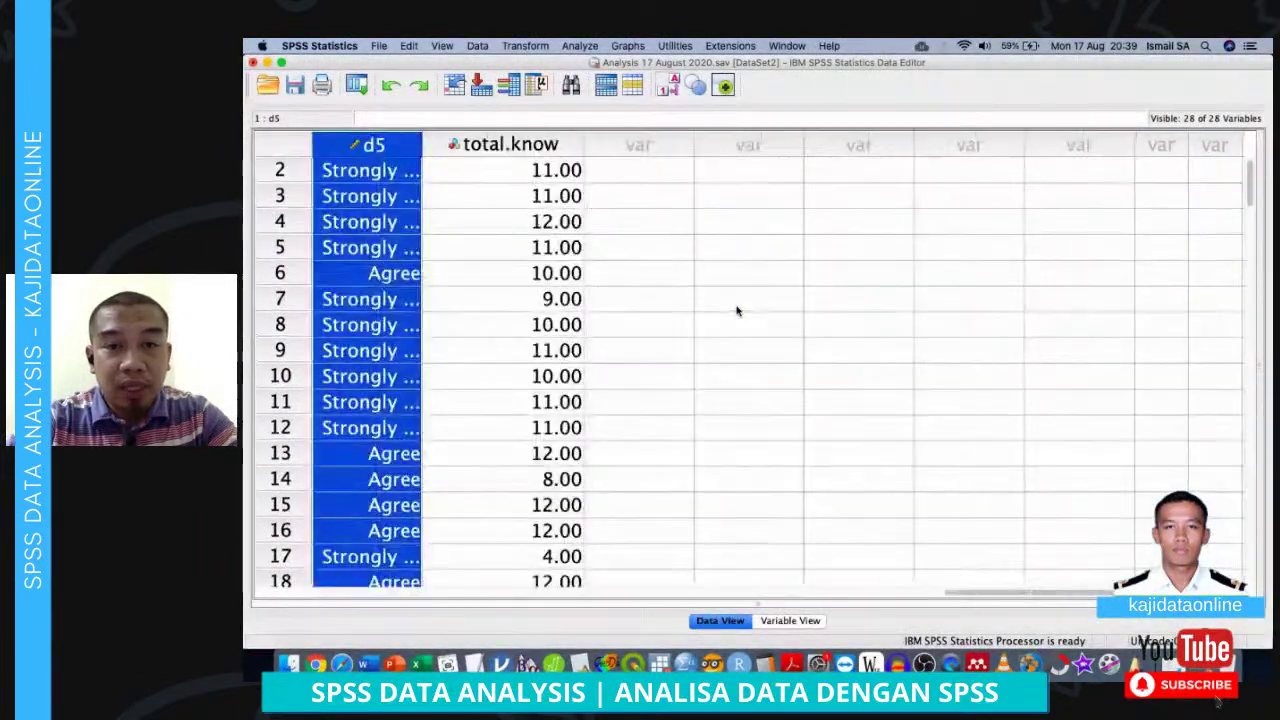
scroll(735, 311, "right", 1)
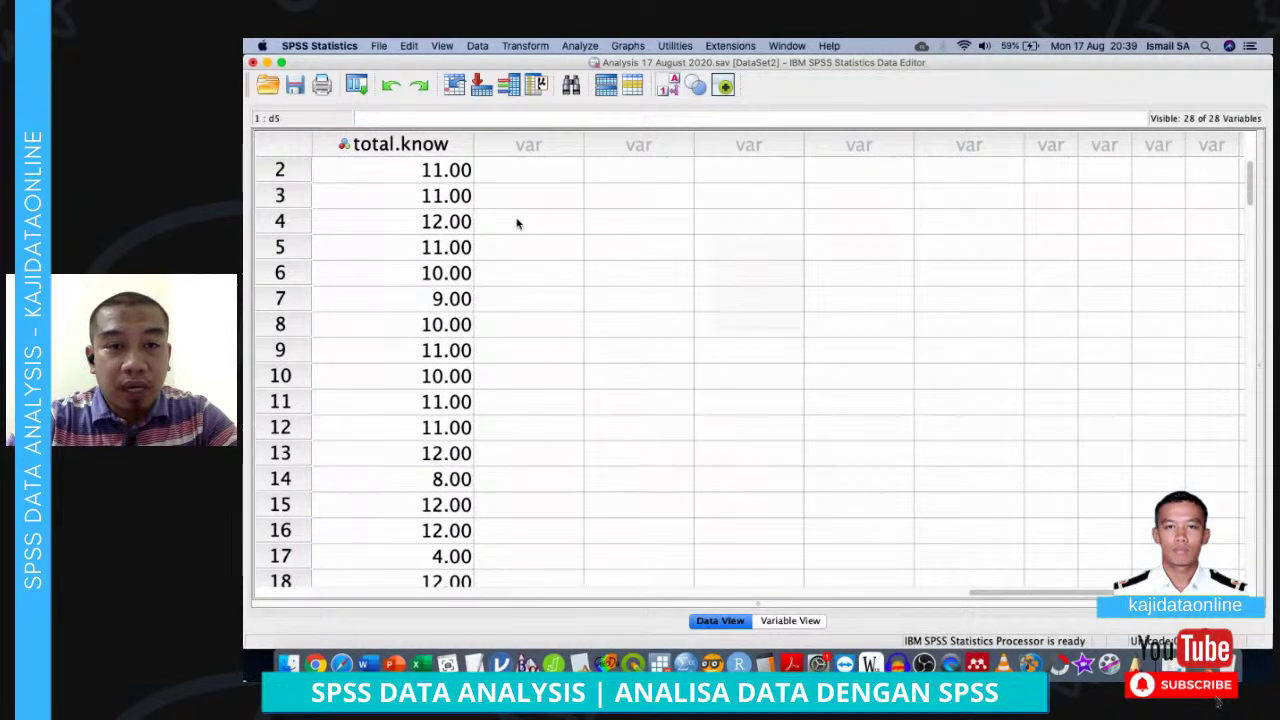
key("super+f")
key("ctrl+Up")
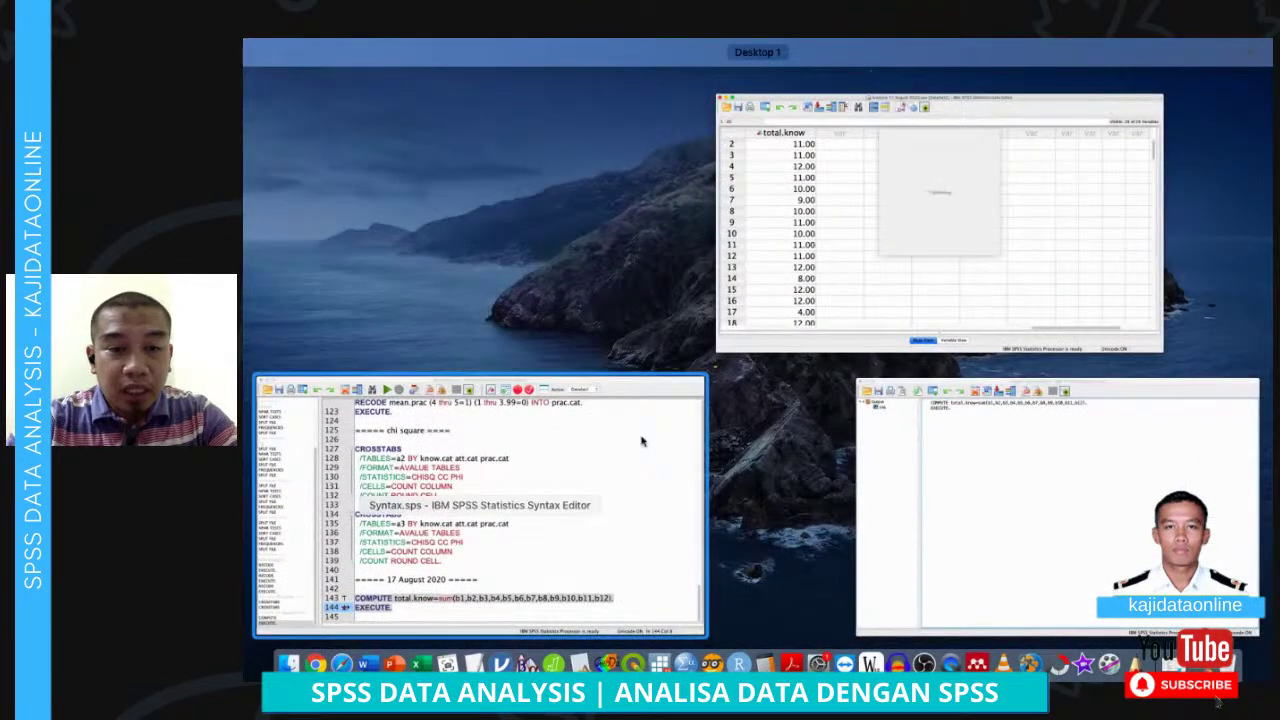
left_click(643, 443)
left_click(525, 45)
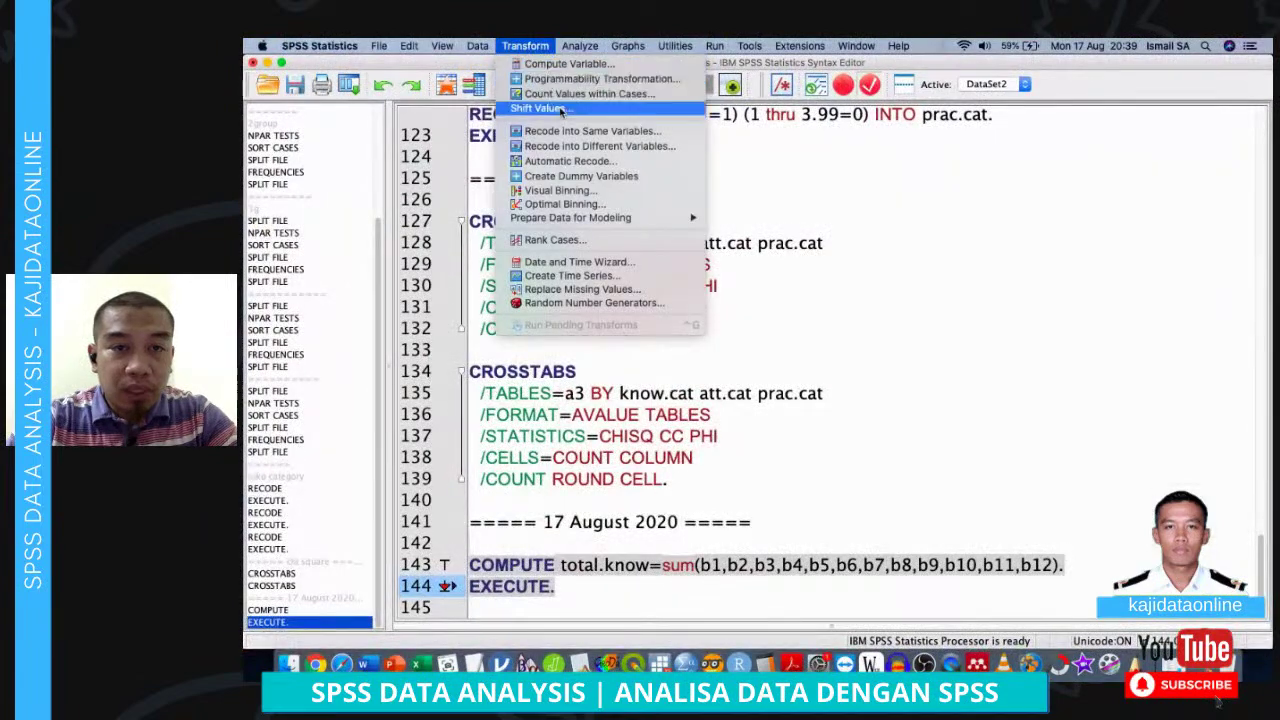
key("ctrl+Up")
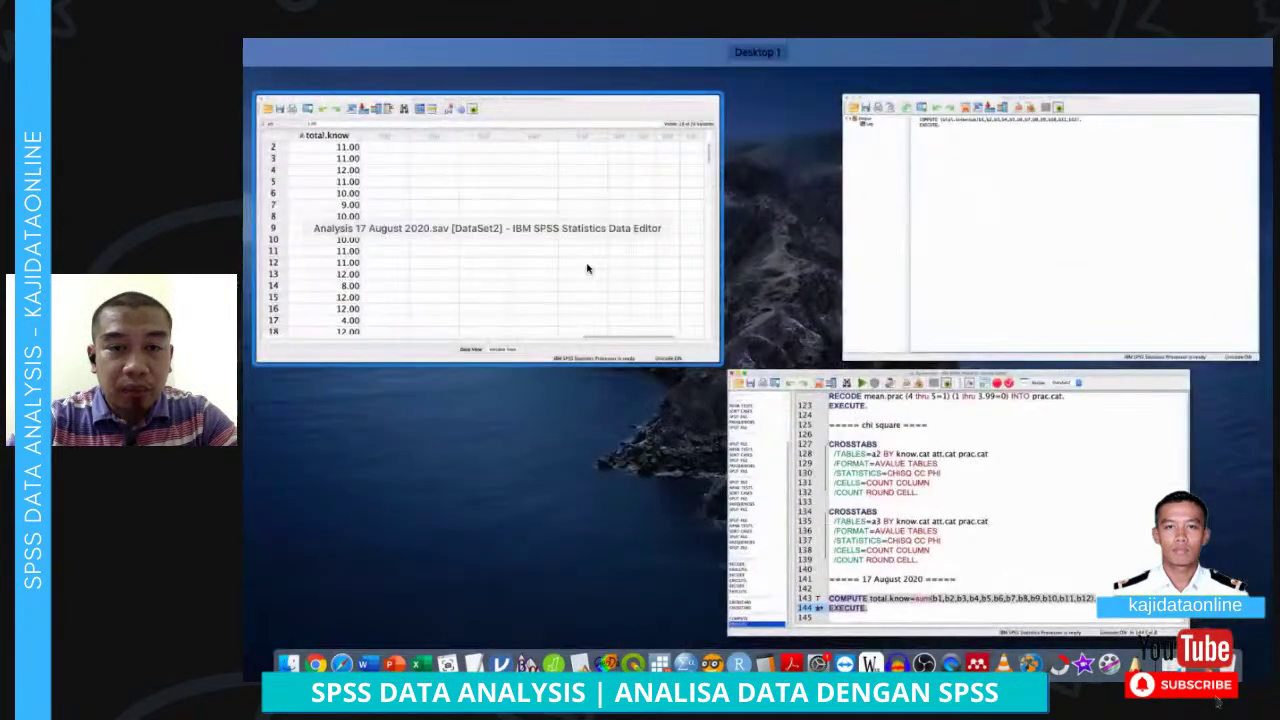
left_click(587, 268)
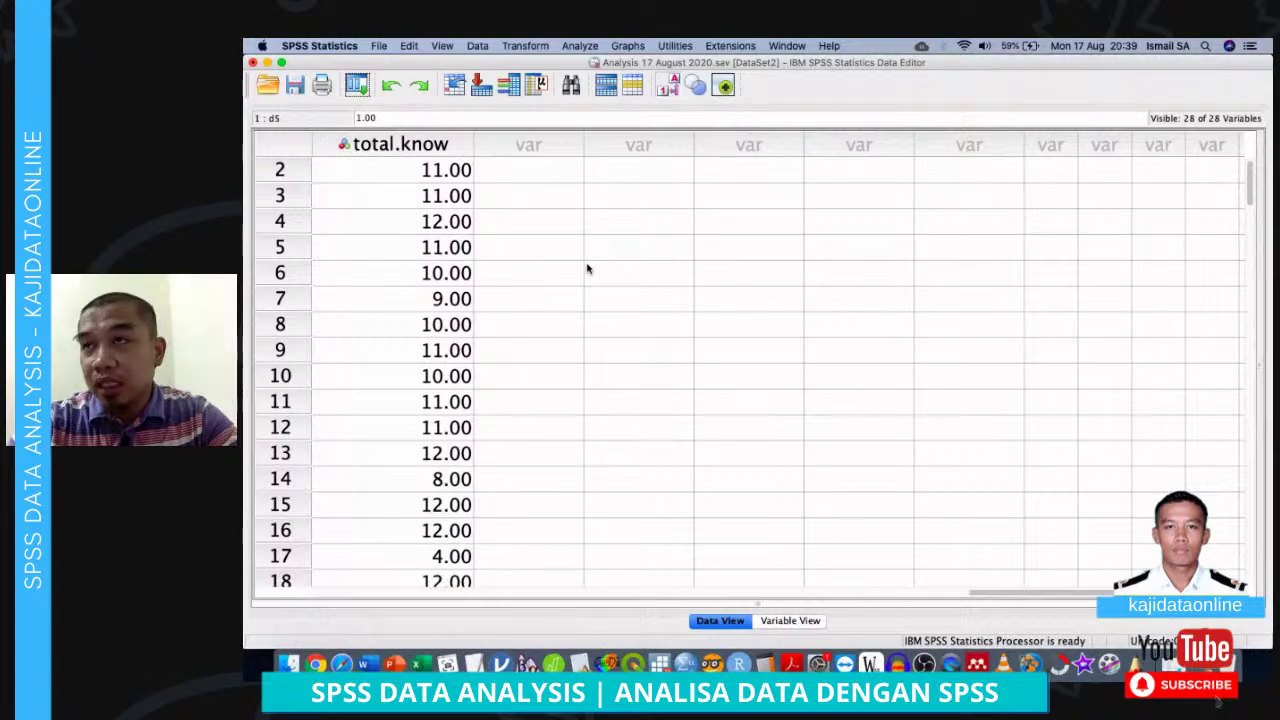
key("ctrl+Up")
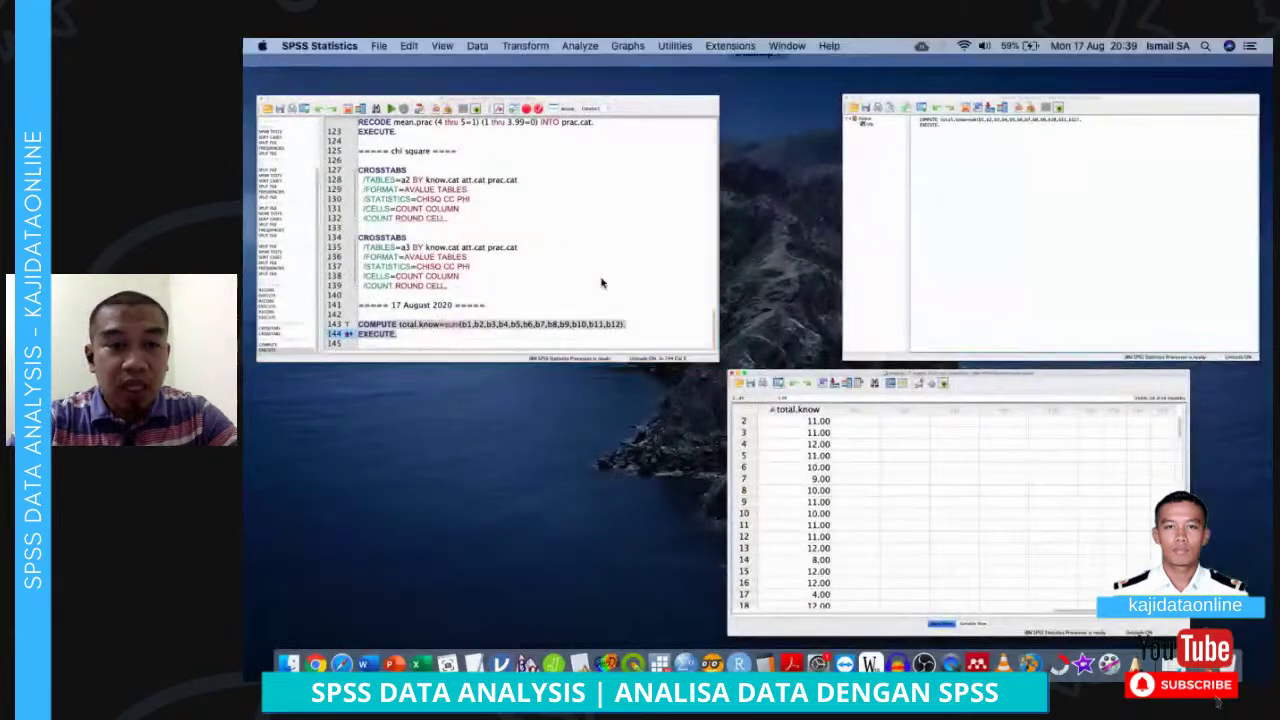
Highlight the COMPUTE total.know command and its EXECUTE line in the syntax file
left_click(590, 280)
left_click(532, 545)
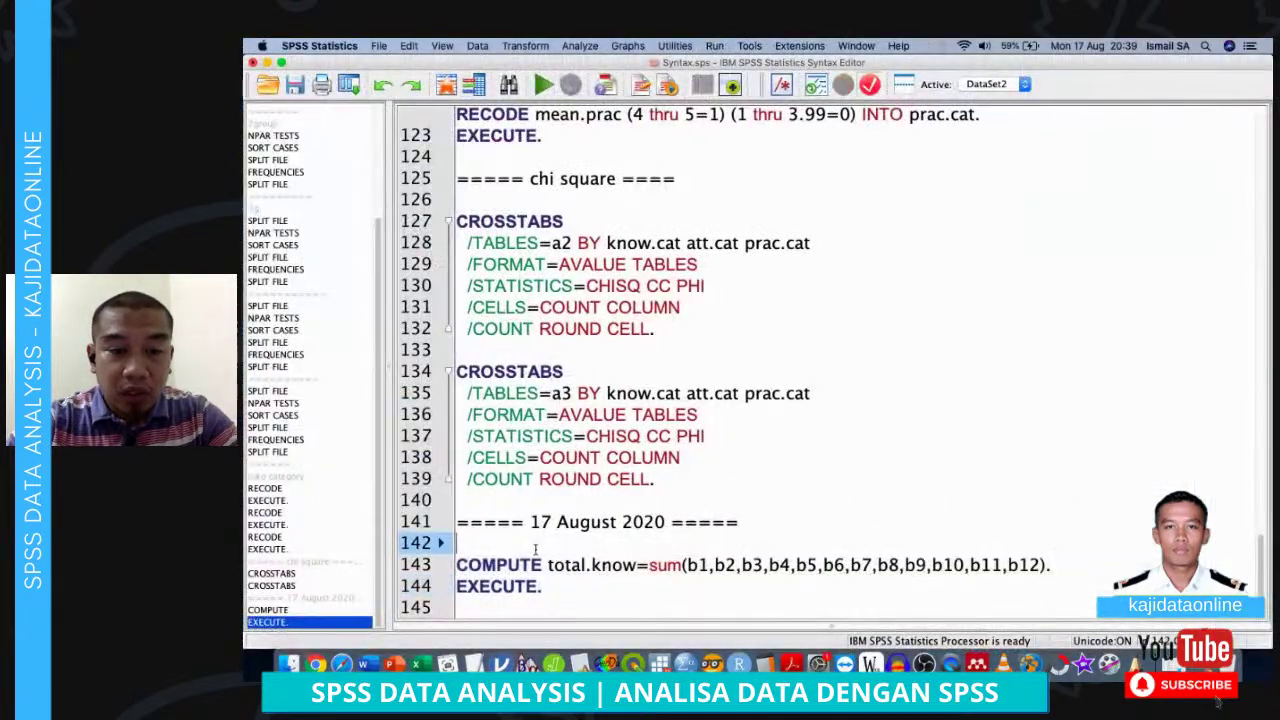
left_click(571, 589, "shift")
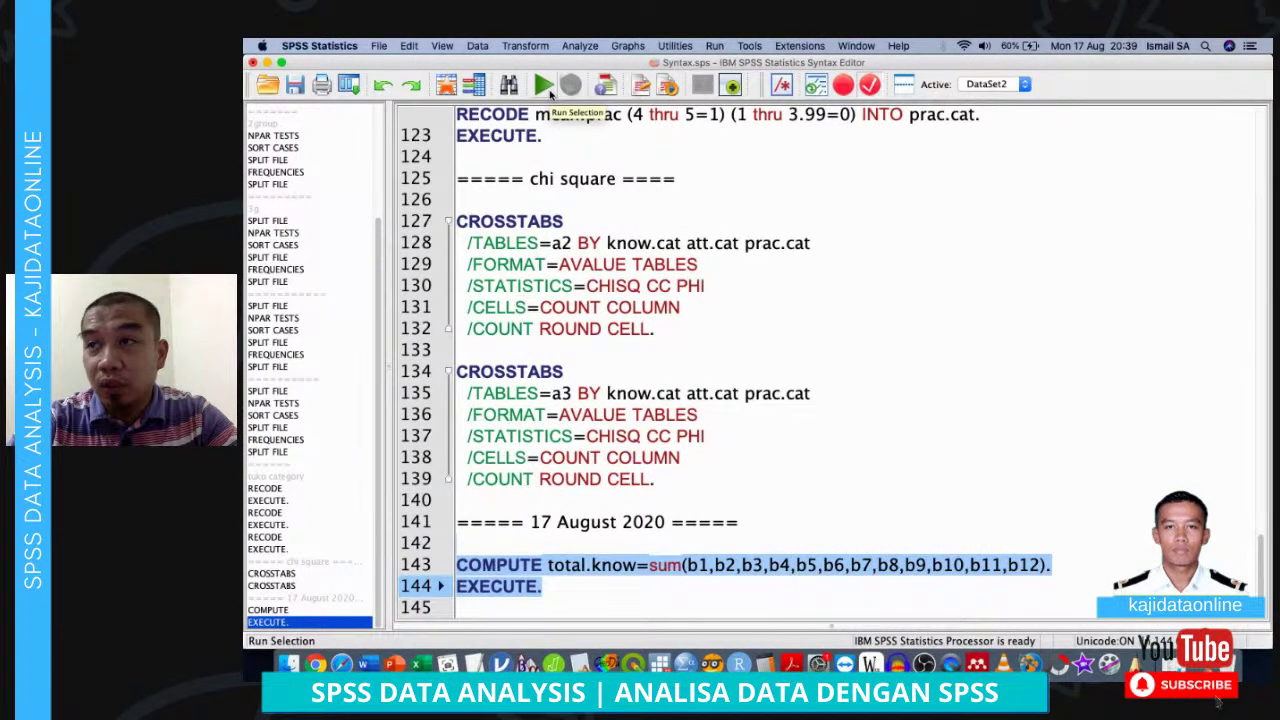
left_click(549, 92)
Return to the dataset and examine the total.know column and the source items c1 to c5
key("ctrl+Up")
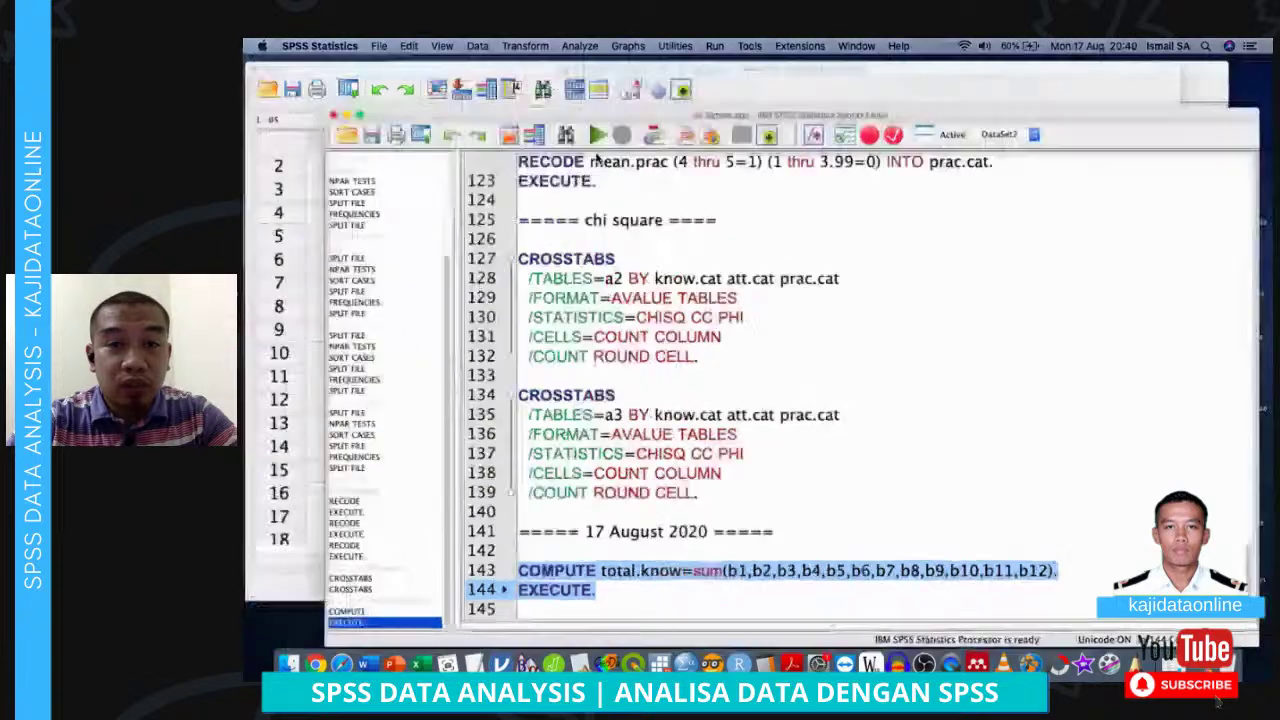
left_click(525, 201)
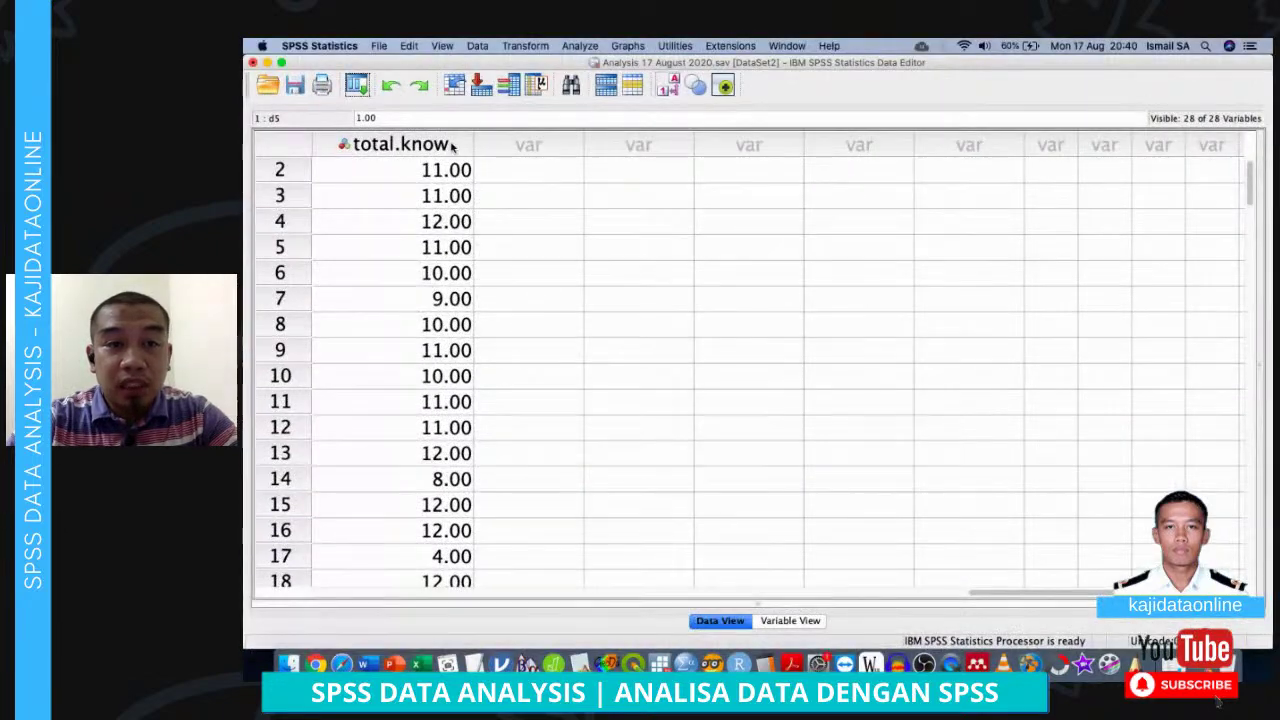
left_click(503, 145)
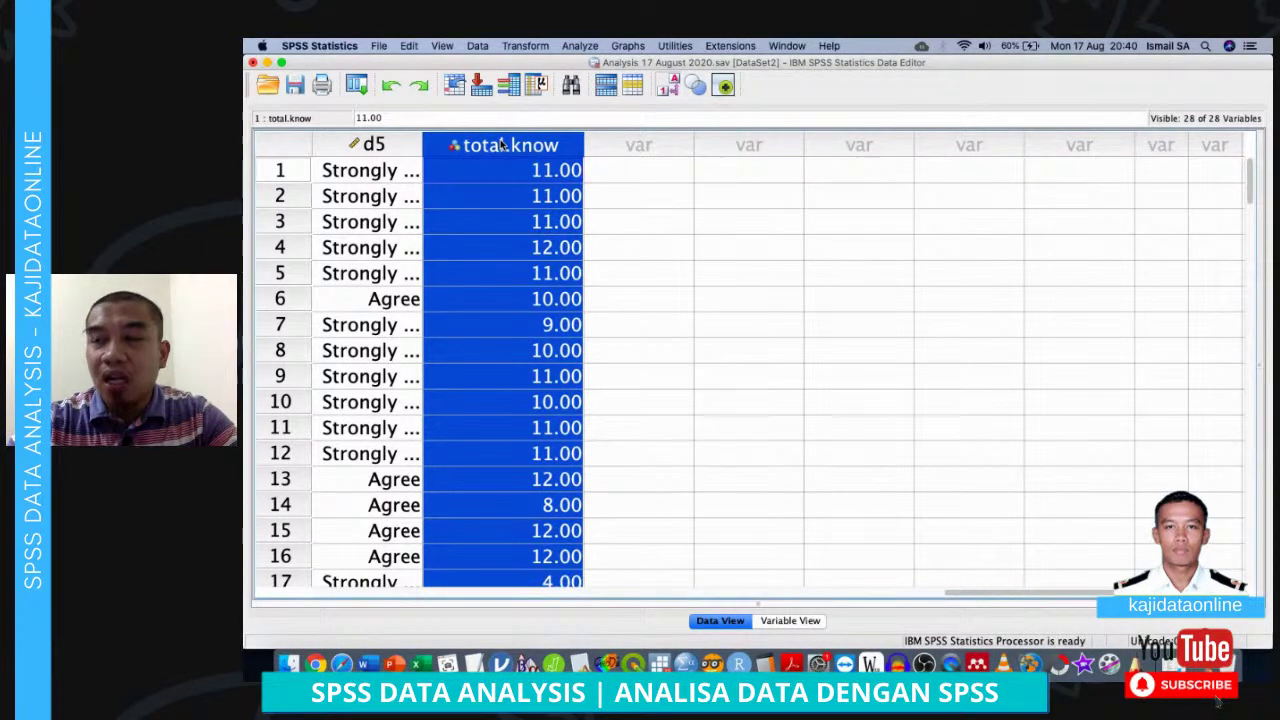
scroll(500, 160, "left", 10)
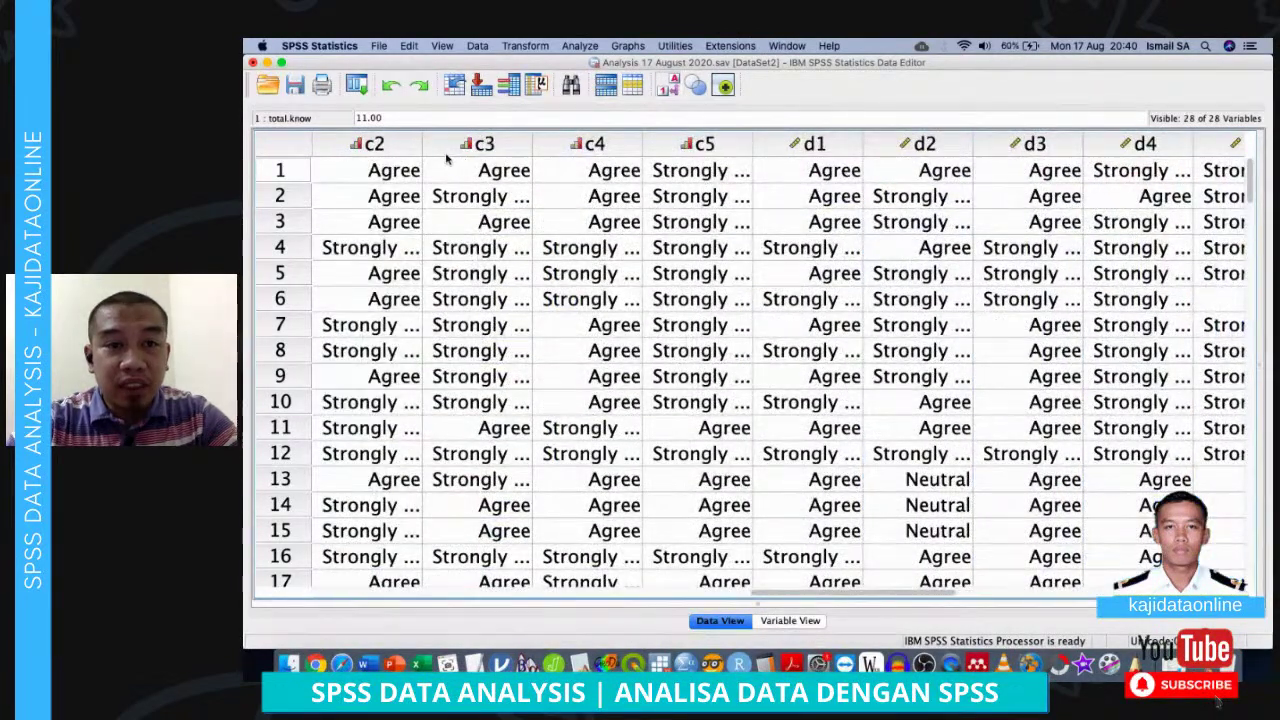
scroll(443, 157, "left", 4)
scroll(543, 166, "down", 1)
left_click(668, 150)
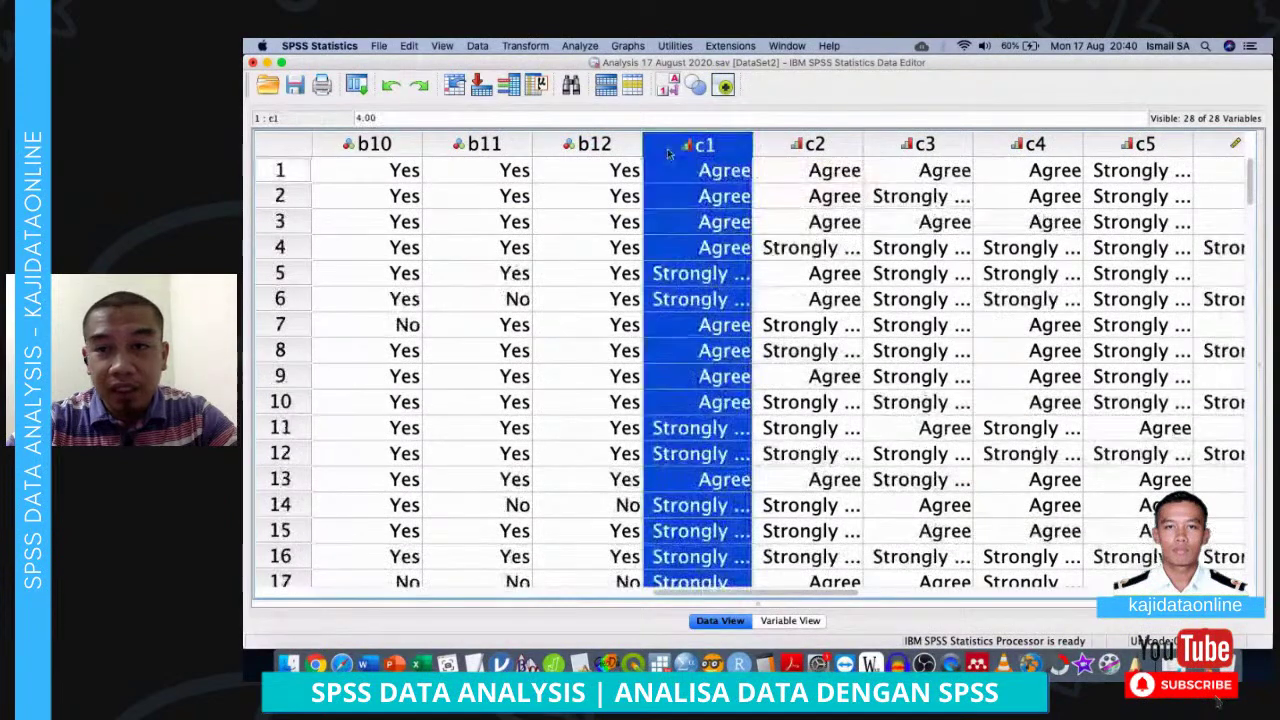
left_click(1098, 158)
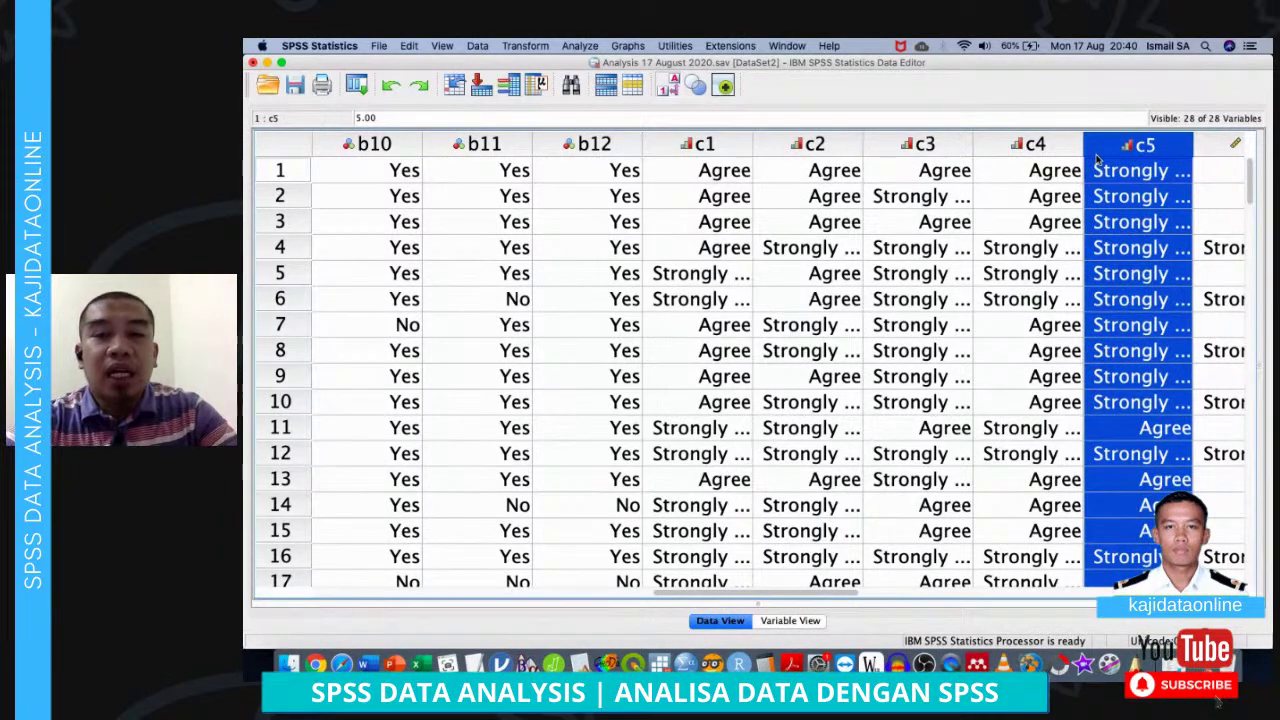
scroll(1097, 160, "right", 5)
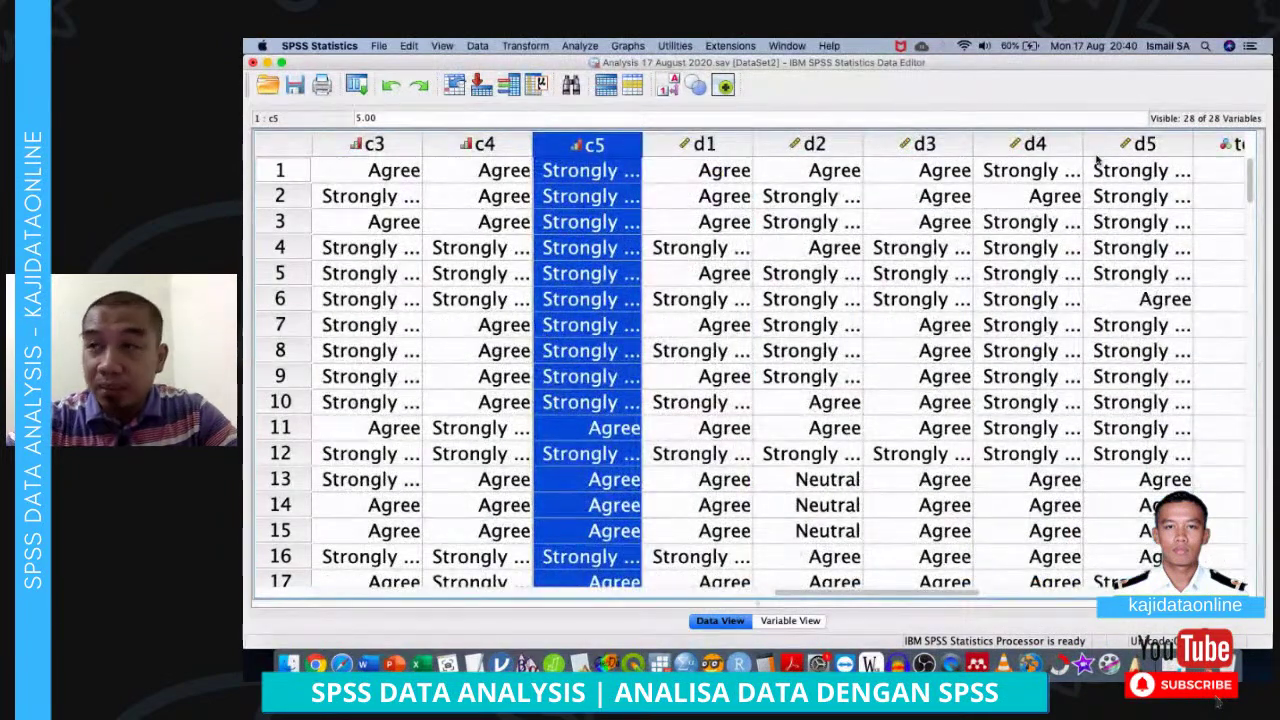
scroll(1097, 160, "right", 3)
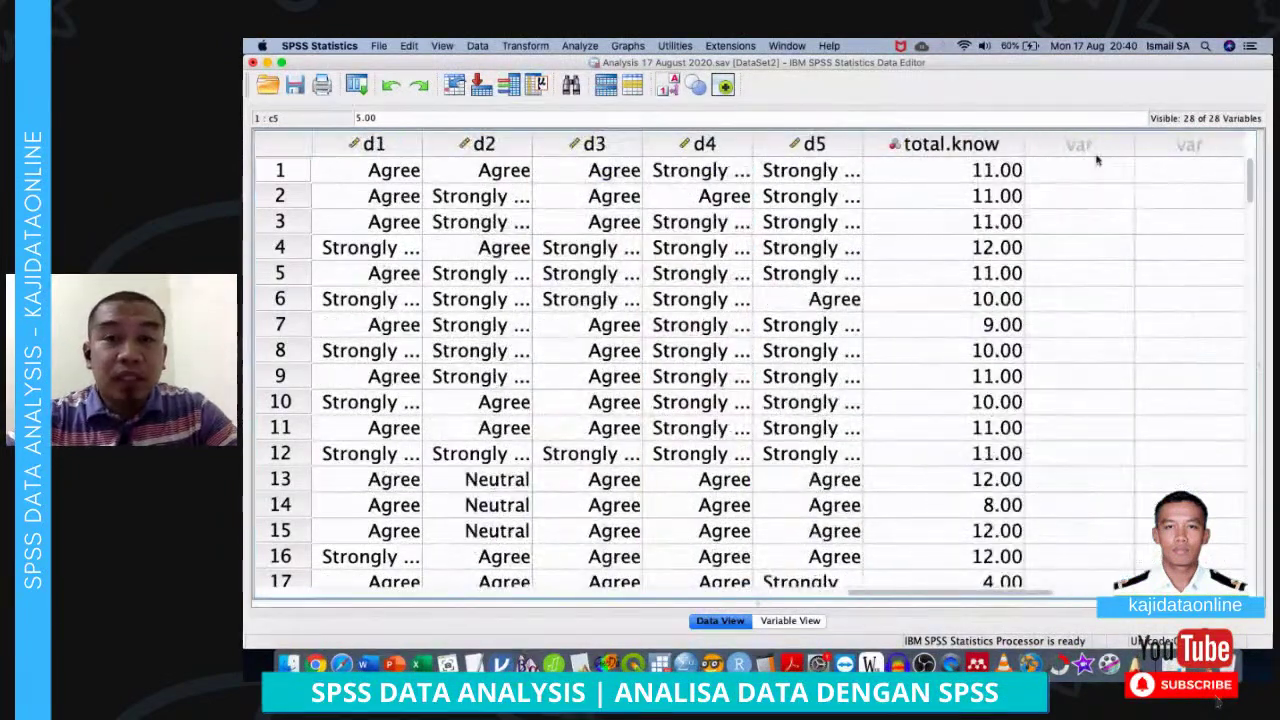
left_click(537, 45)
left_click(563, 147)
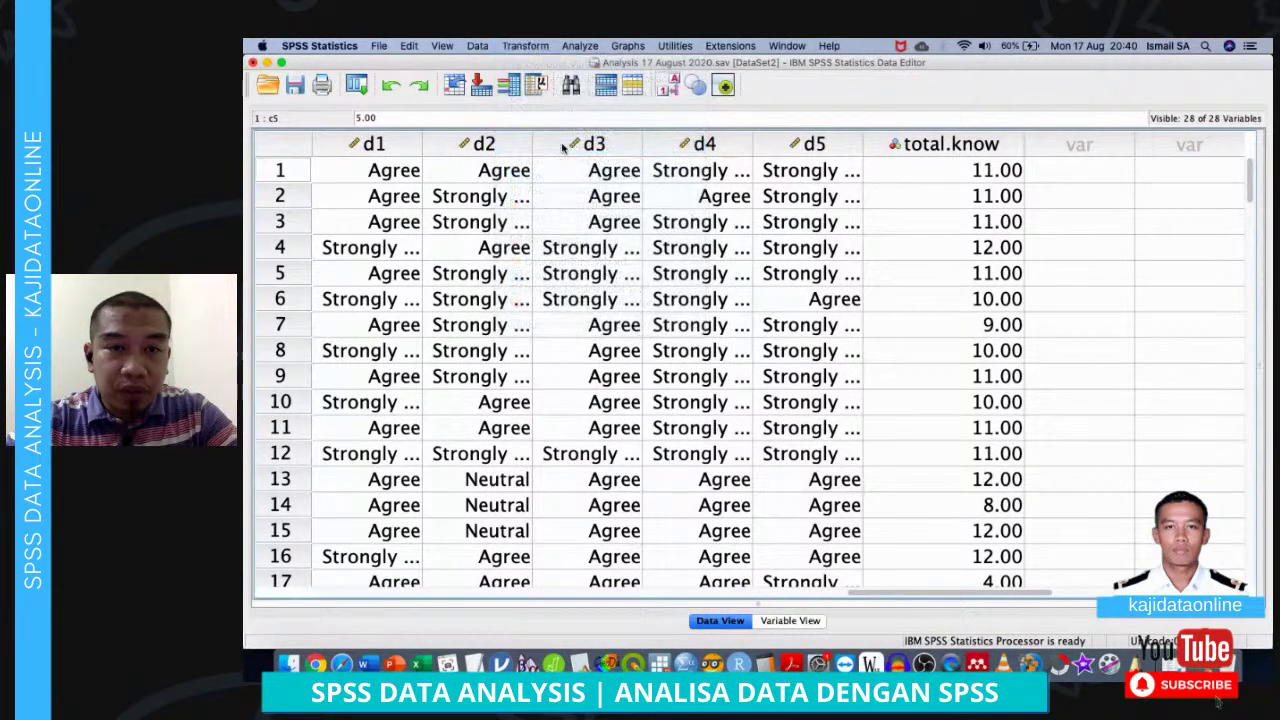
left_click(716, 355)
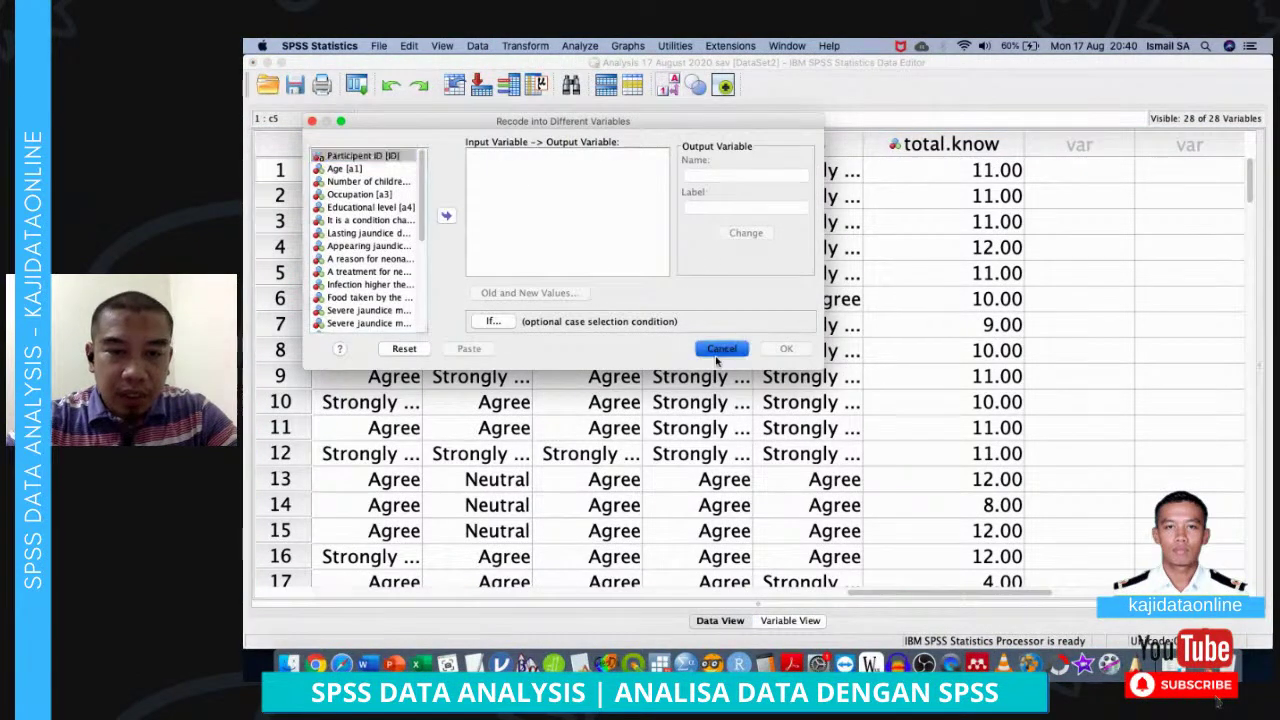
Reset the Compute Variable settings and name the target variable mean.att
left_click(531, 46)
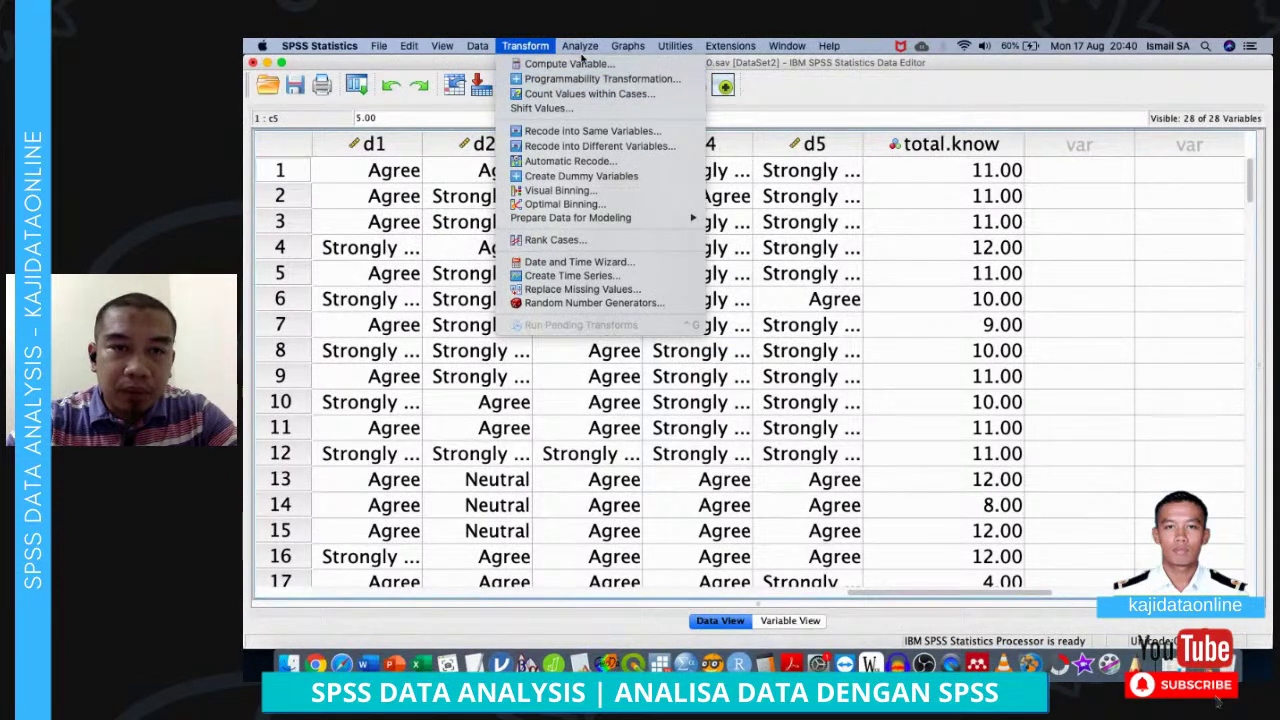
left_click(565, 63)
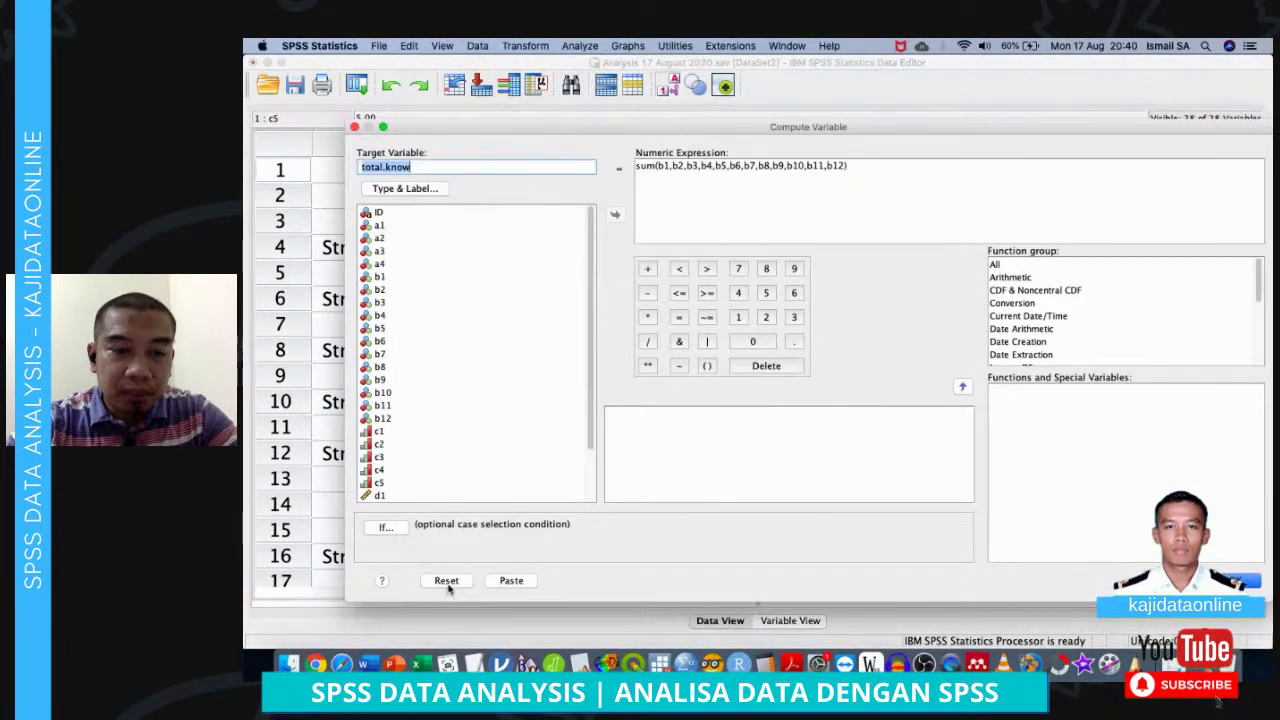
left_click(448, 581)
left_click(513, 163)
type("mea")
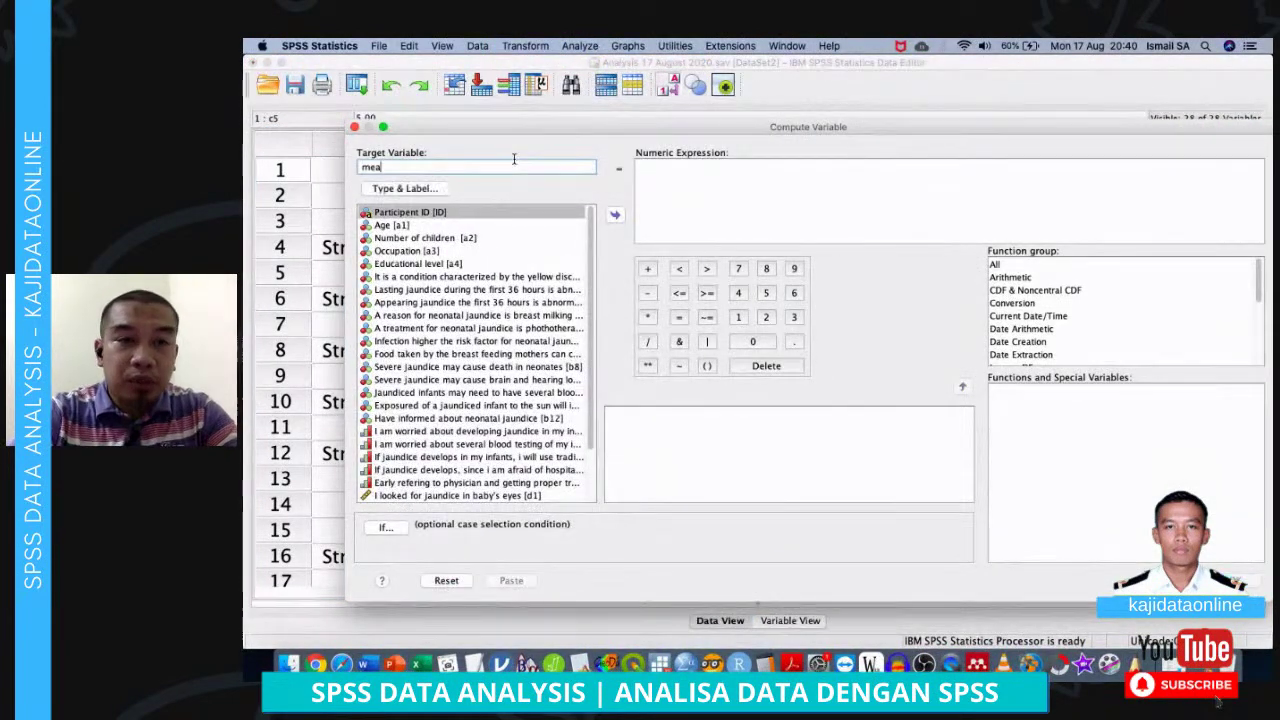
type("n.att")
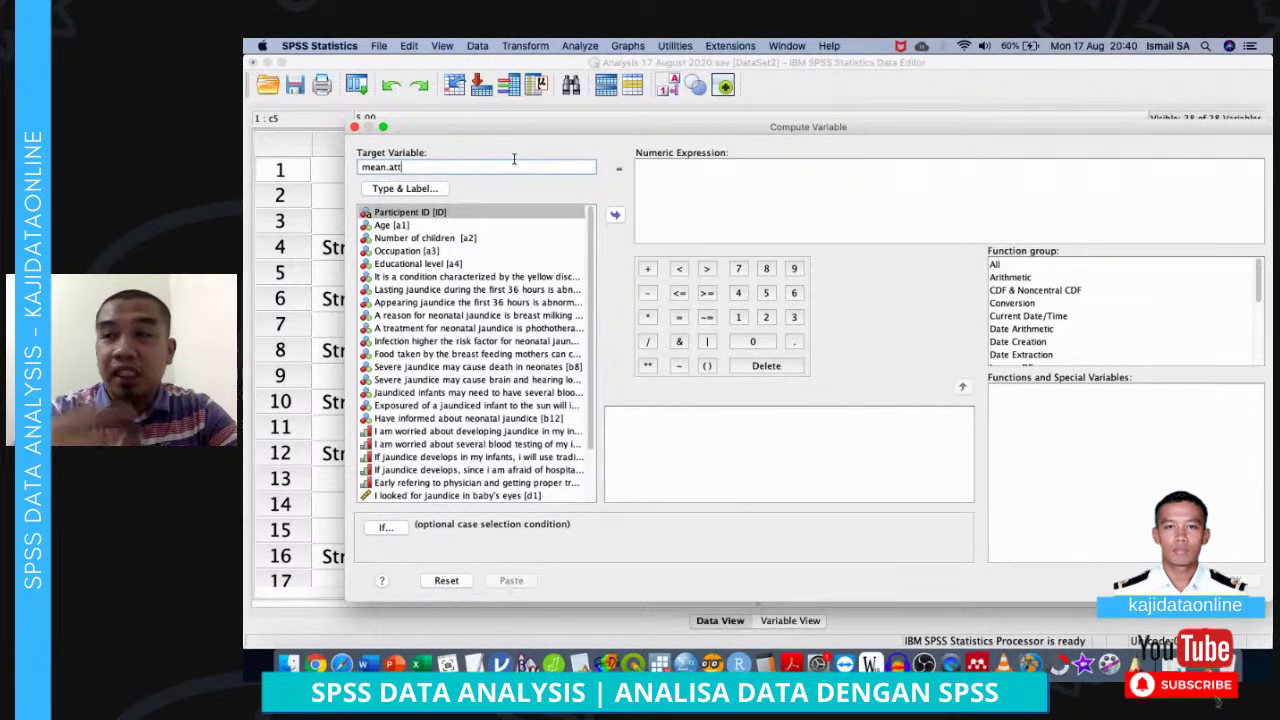
Start the numeric expression with "mean(" and list the source variables by name instead of label
left_click(650, 175)
type("mean(")
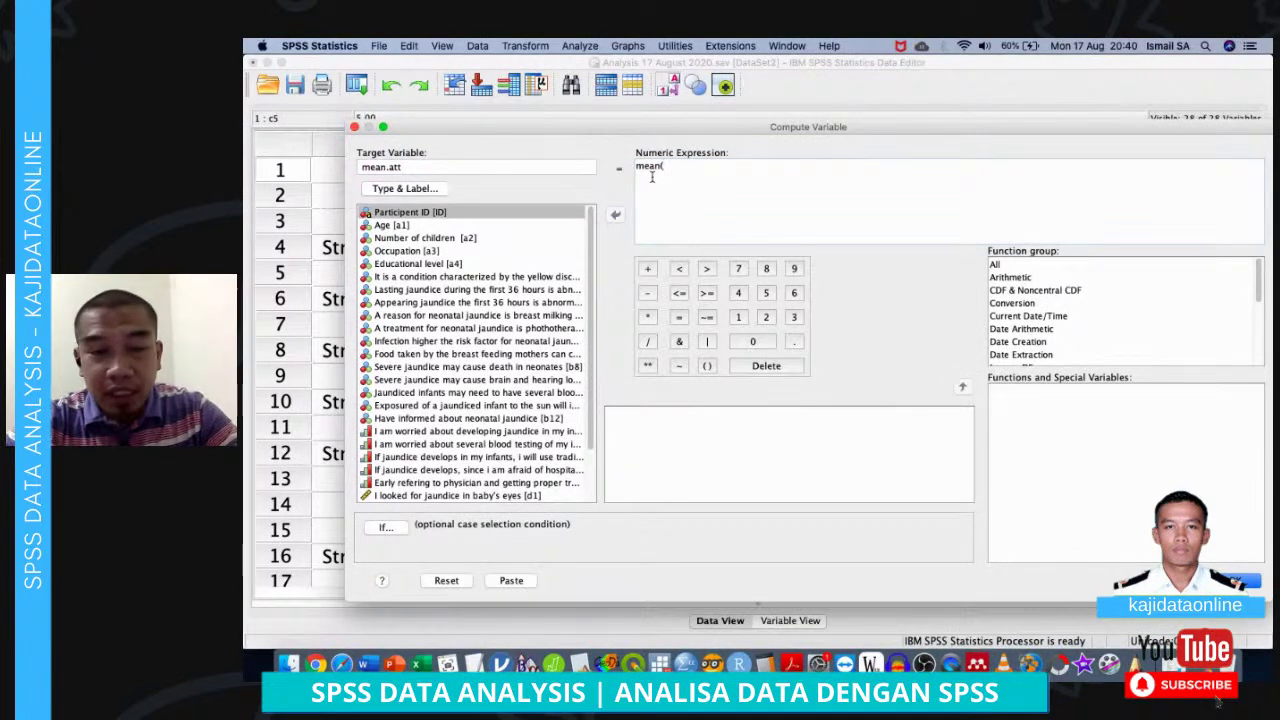
right_click(541, 238)
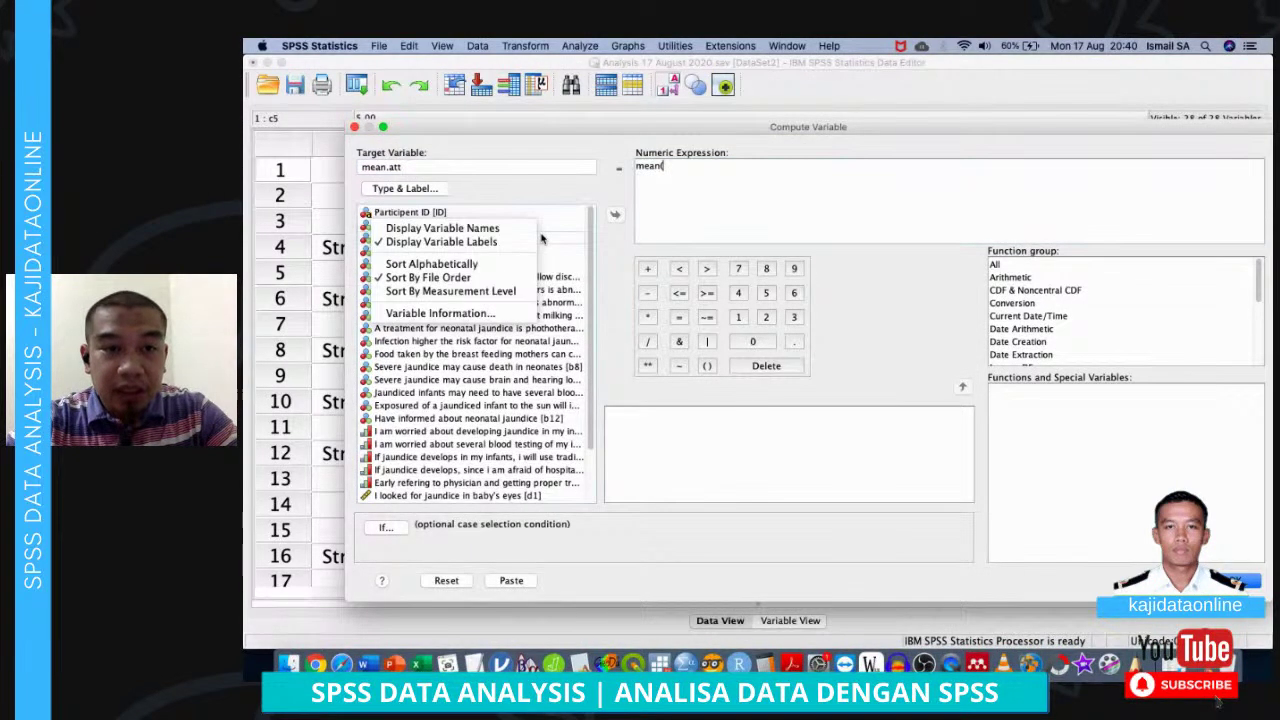
left_click(508, 226)
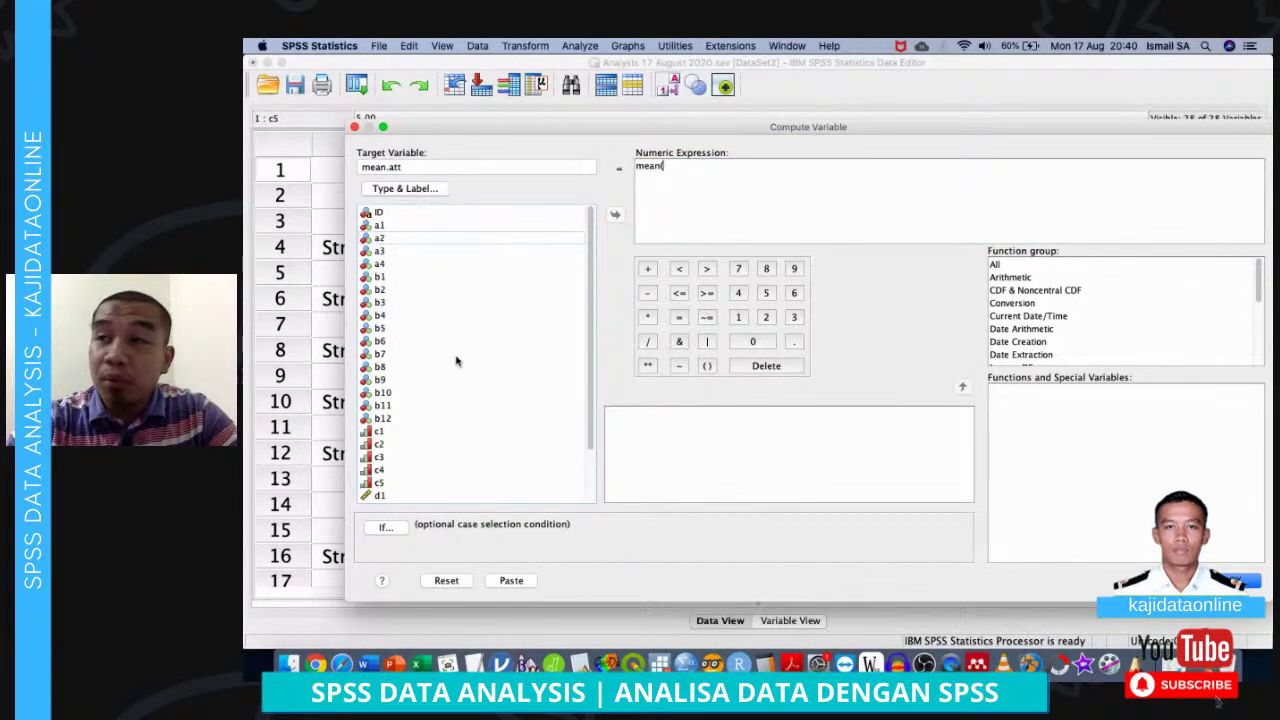
Complete the expression as mean(c1,c2,c3,c4,c5) and send the command to the syntax file without running it
scroll(457, 366, "down", 2)
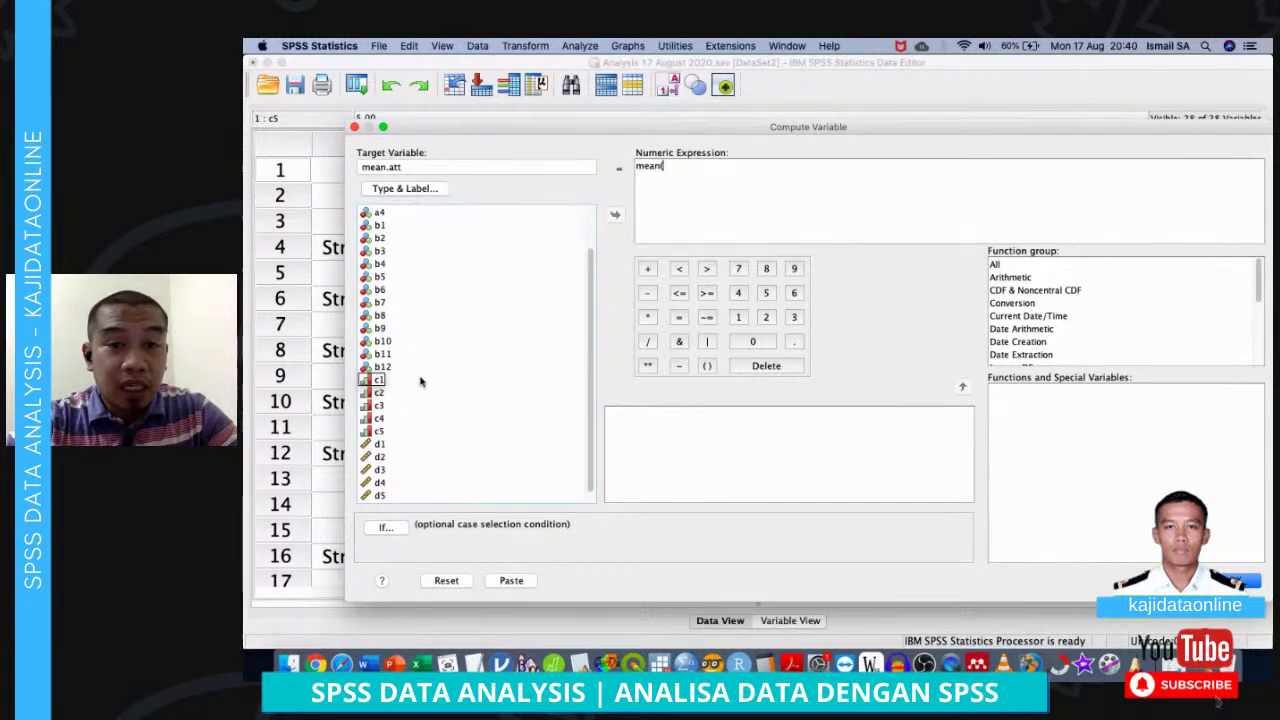
double_click(420, 380)
type(",")
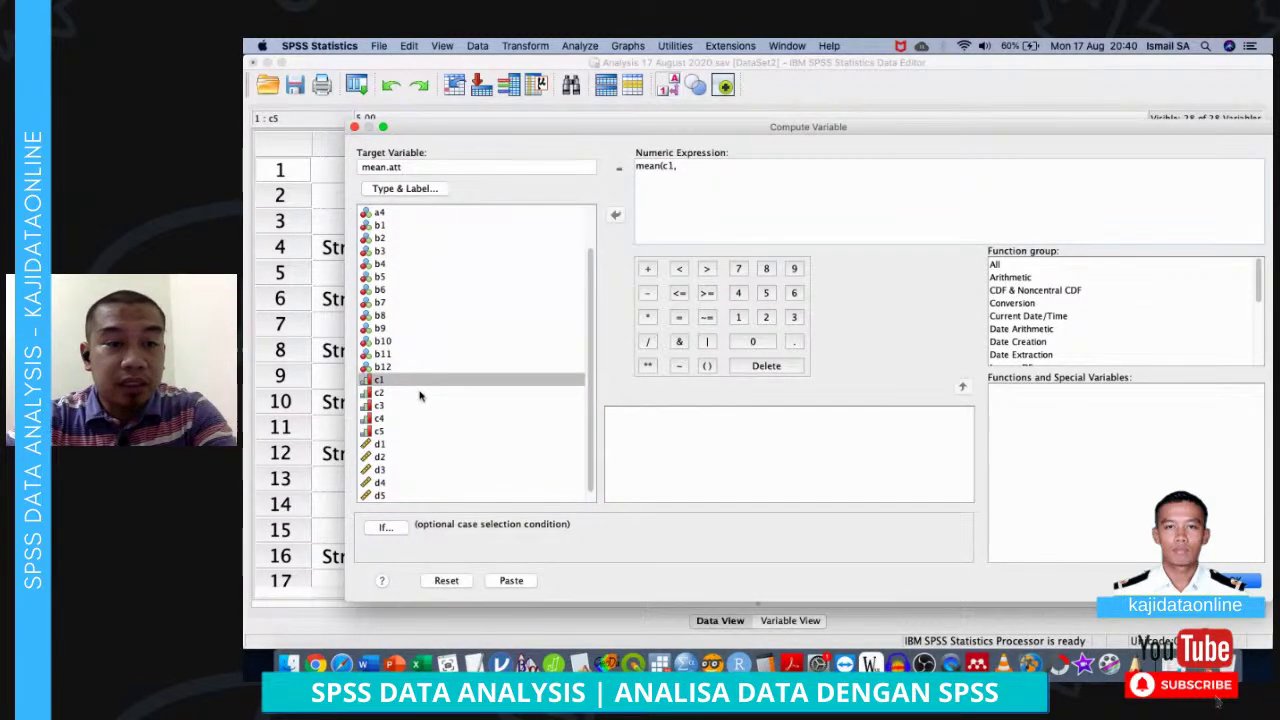
double_click(420, 393)
type(",")
double_click(415, 406)
type(",")
double_click(409, 418)
type(",")
left_click(403, 431)
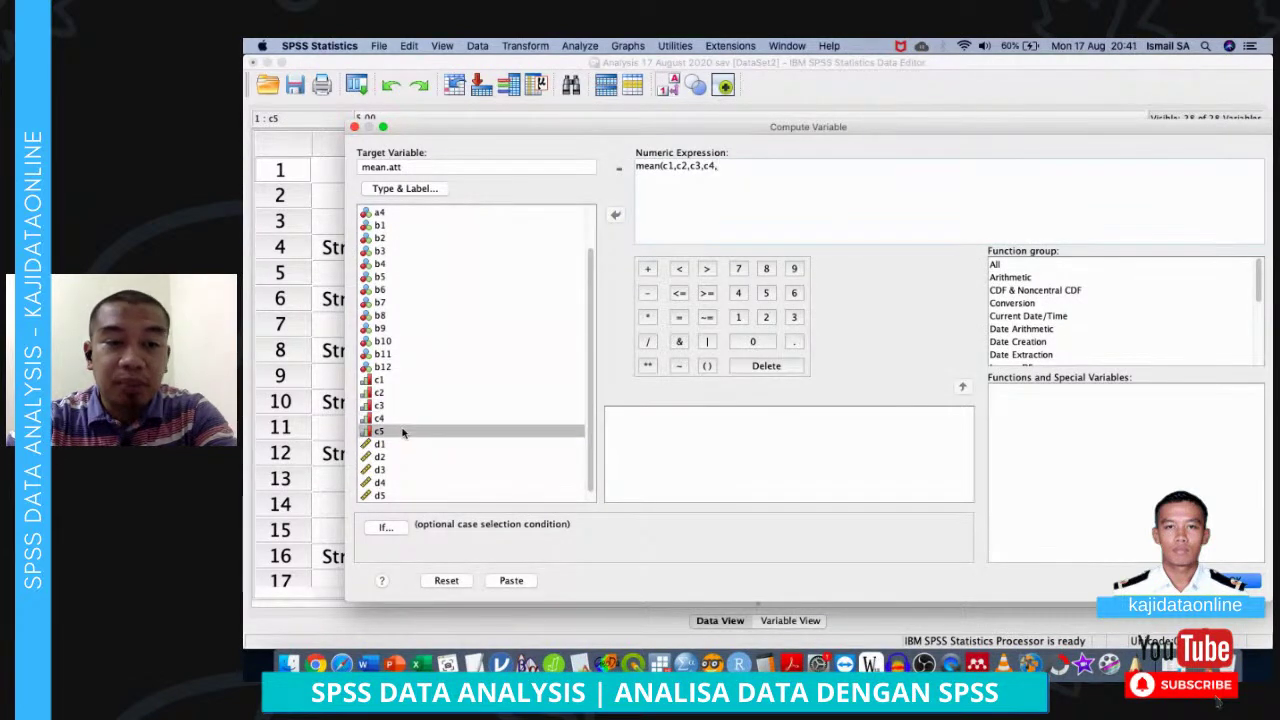
type(")")
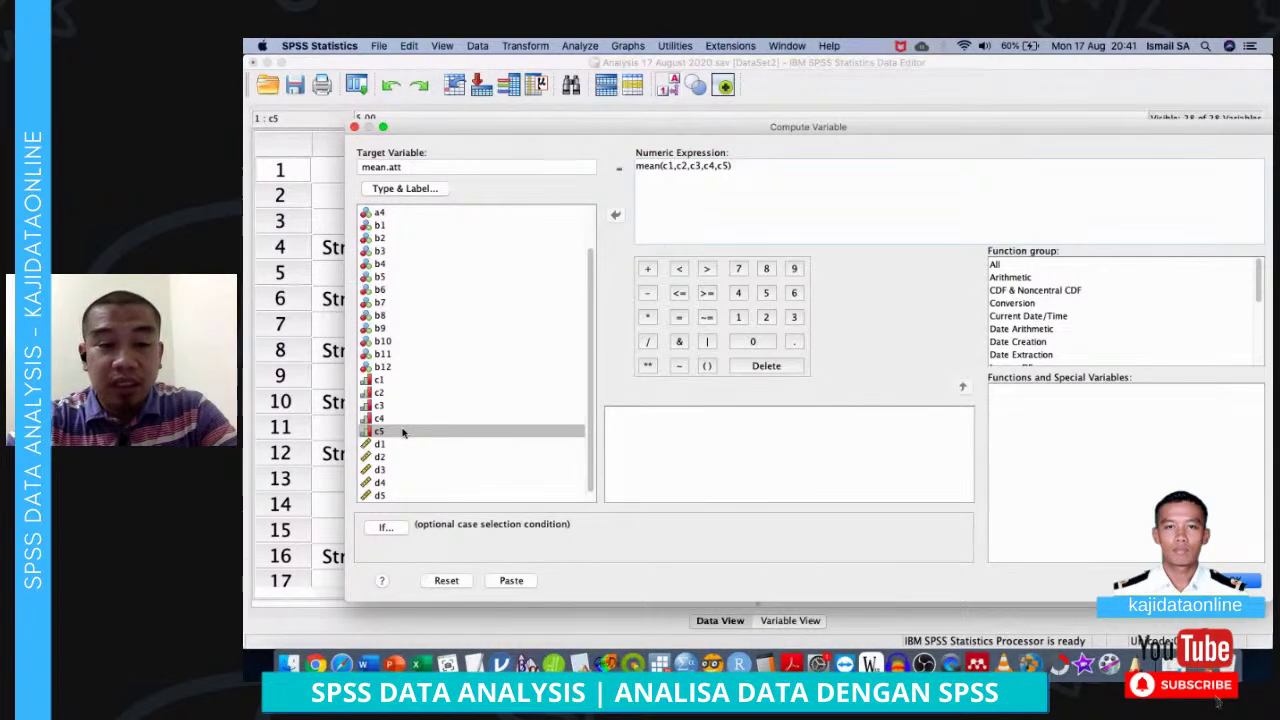
left_click(512, 581)
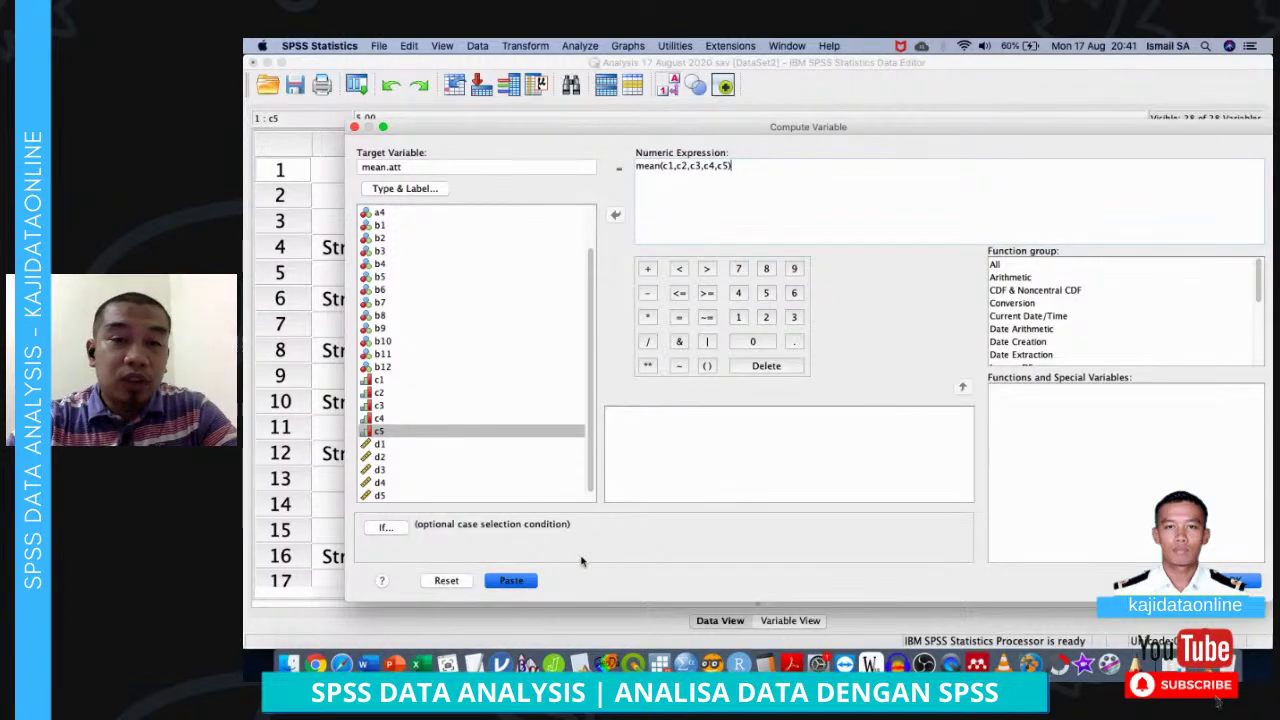
Run only the COMPUTE mean.att command and its EXECUTE line from the syntax file, and put the output window away
key("ctrl+Up")
left_click(590, 450)
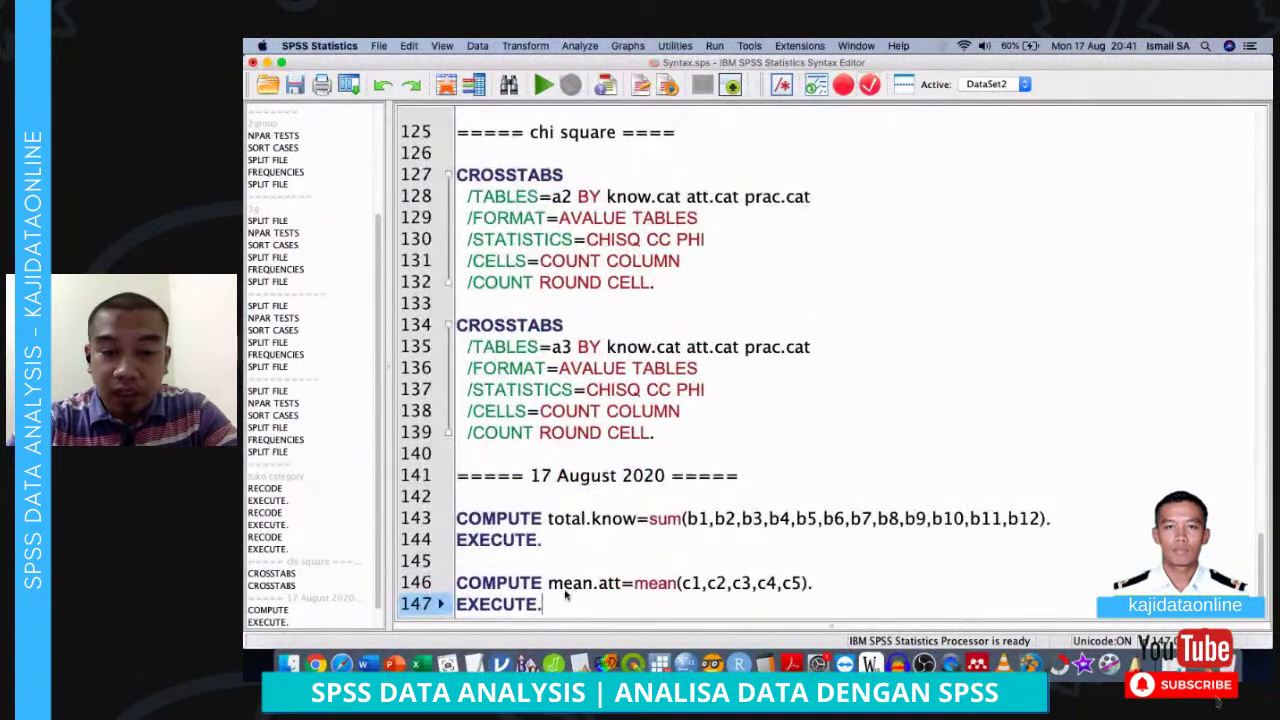
left_click_drag(575, 593, 570, 567)
key("super+r")
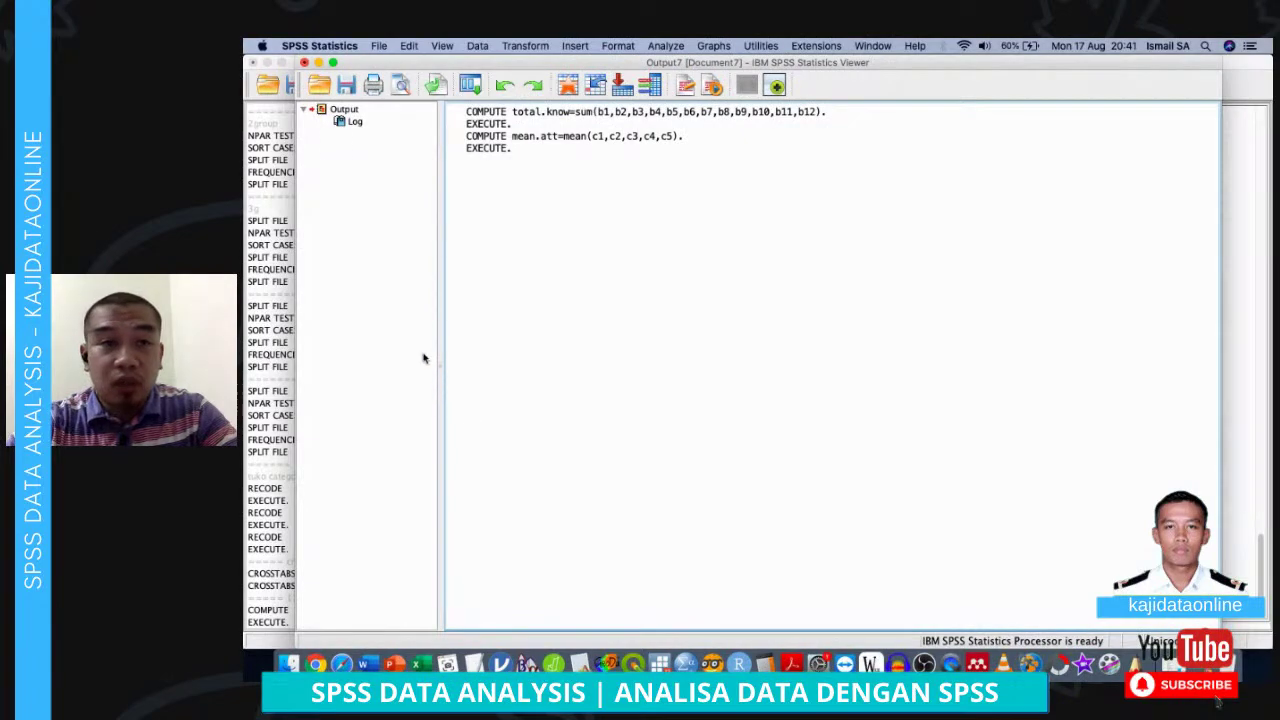
left_click(319, 63)
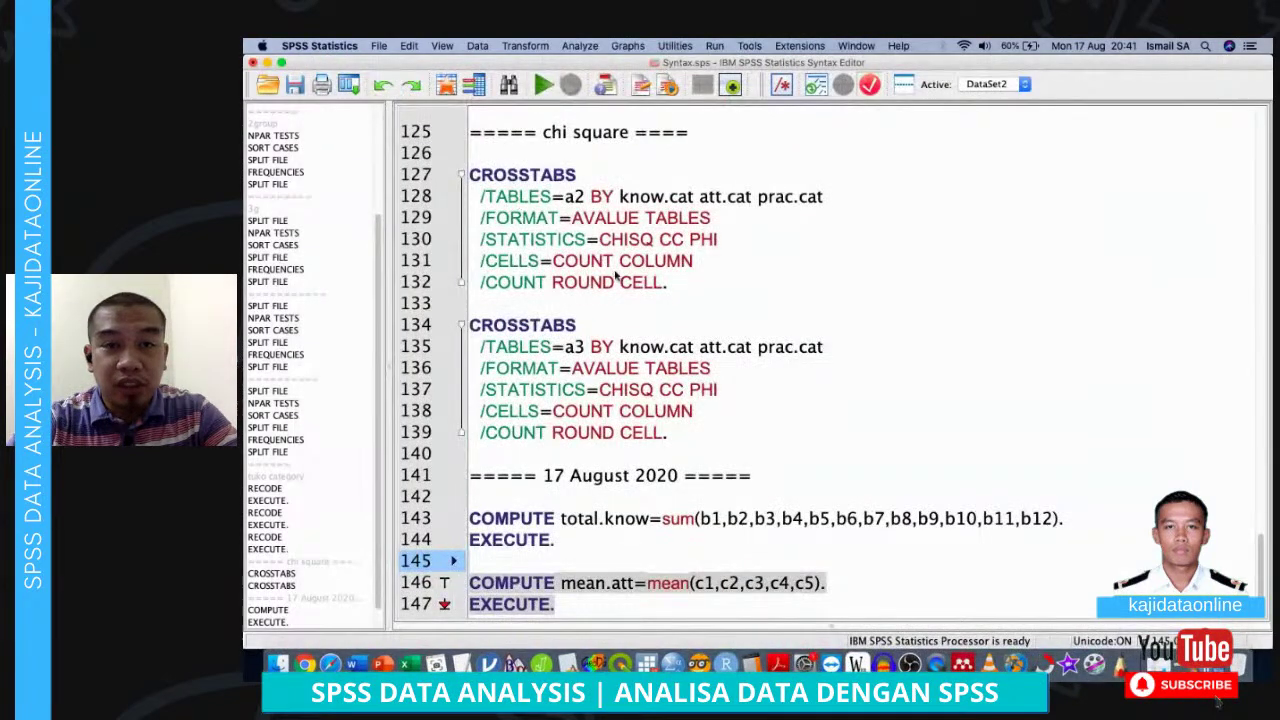
Examine the computed mean.att scores in the column after total.know in the dataset
key("ctrl+Up")
left_click(714, 327)
scroll(908, 258, "right", 5)
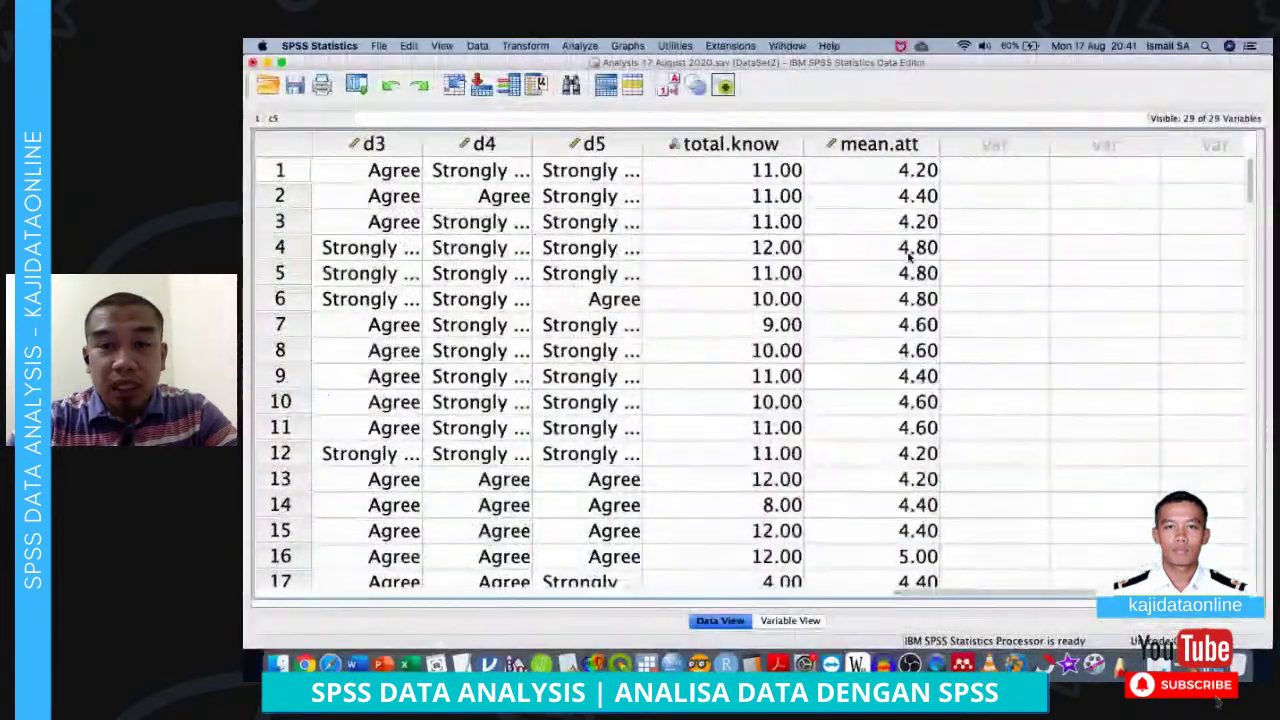
left_click(790, 143)
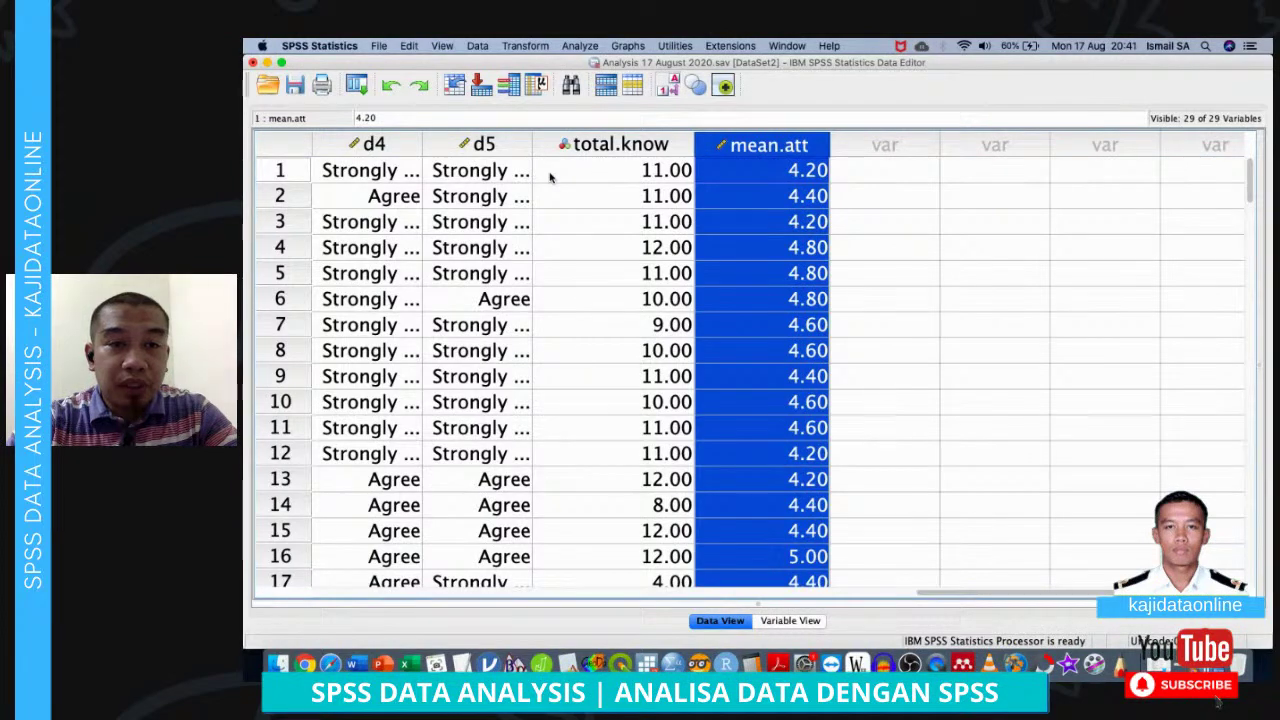
Locate the items d1 to d5 in the dataset, from the first column to the last
scroll(552, 177, "left", 5)
scroll(550, 175, "right", 1)
scroll(550, 175, "down", 1)
left_click(516, 145)
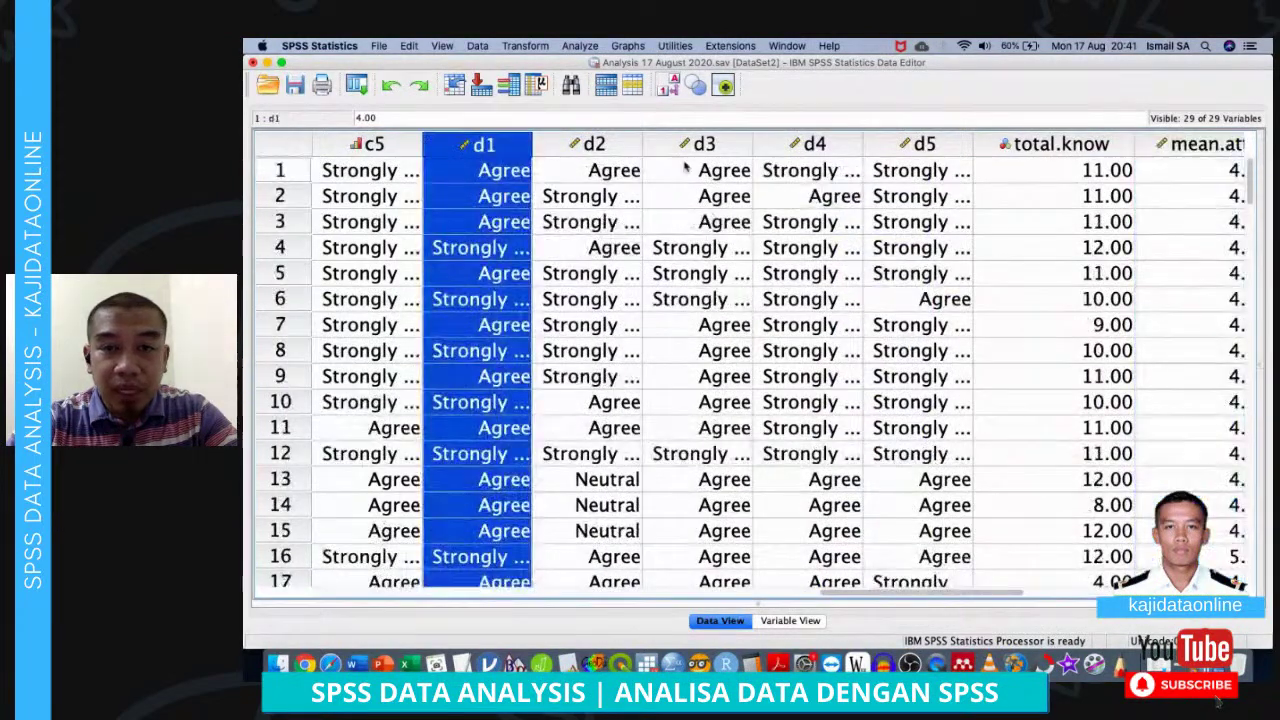
left_click(937, 145)
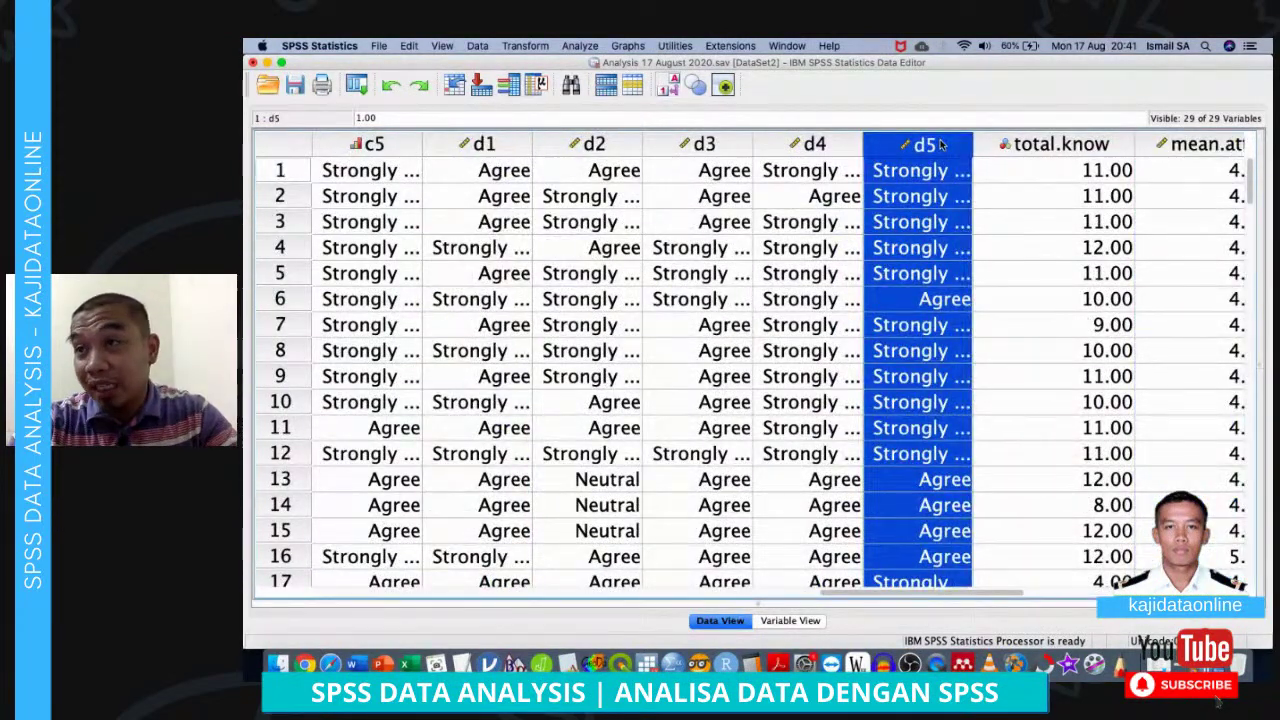
Duplicate the COMPUTE mean.att command and its EXECUTE line at the end of the syntax file, below the original
key("ctrl+Up")
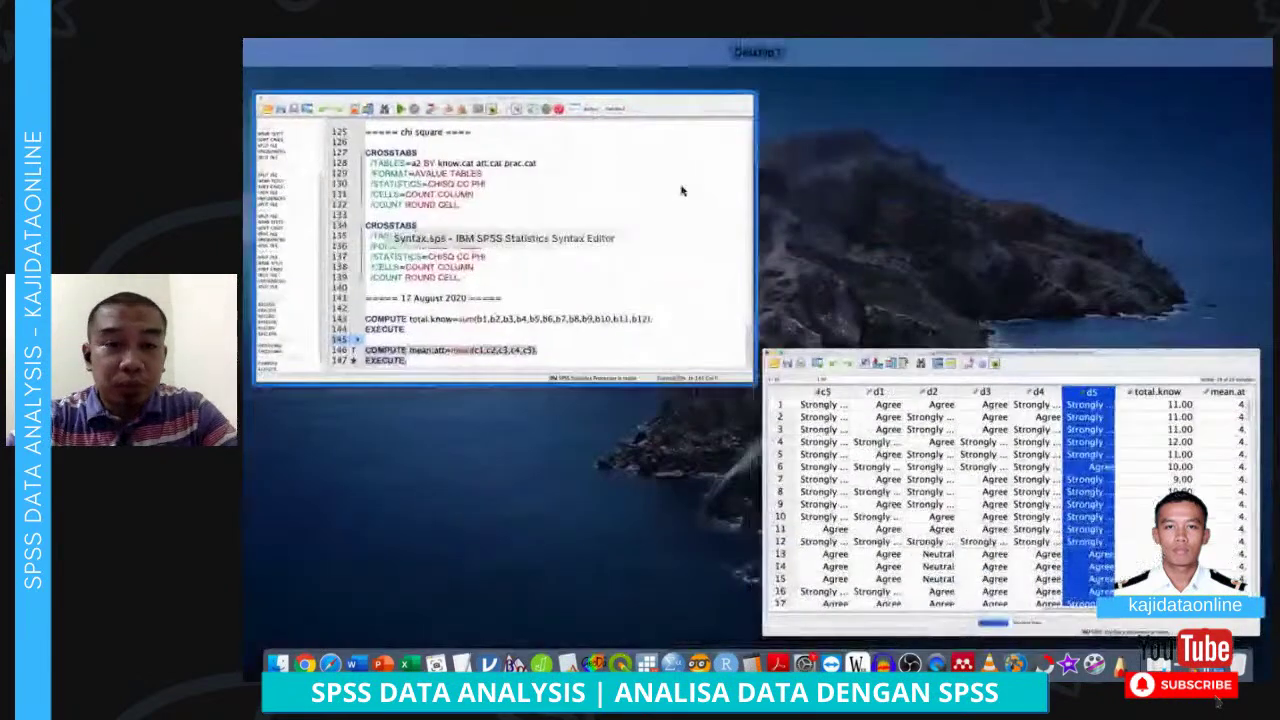
left_click(681, 190)
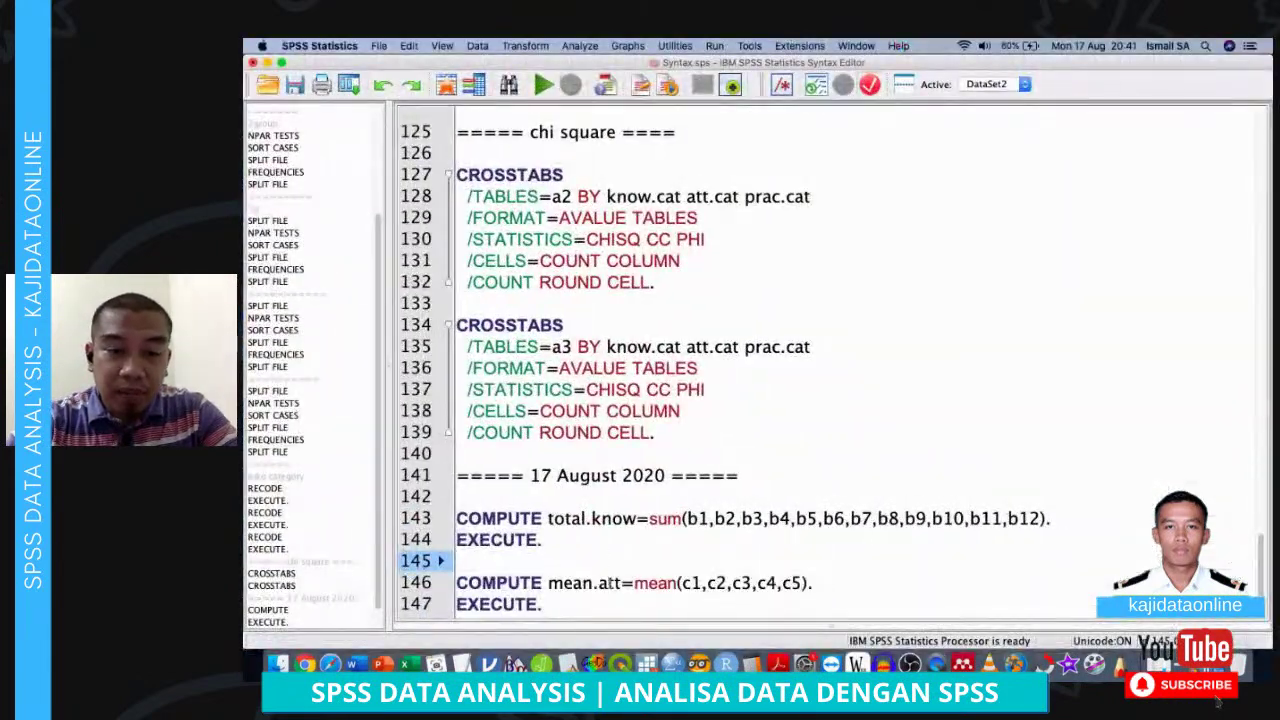
left_click(599, 598, "shift")
key("ctrl+c")
left_click(585, 611)
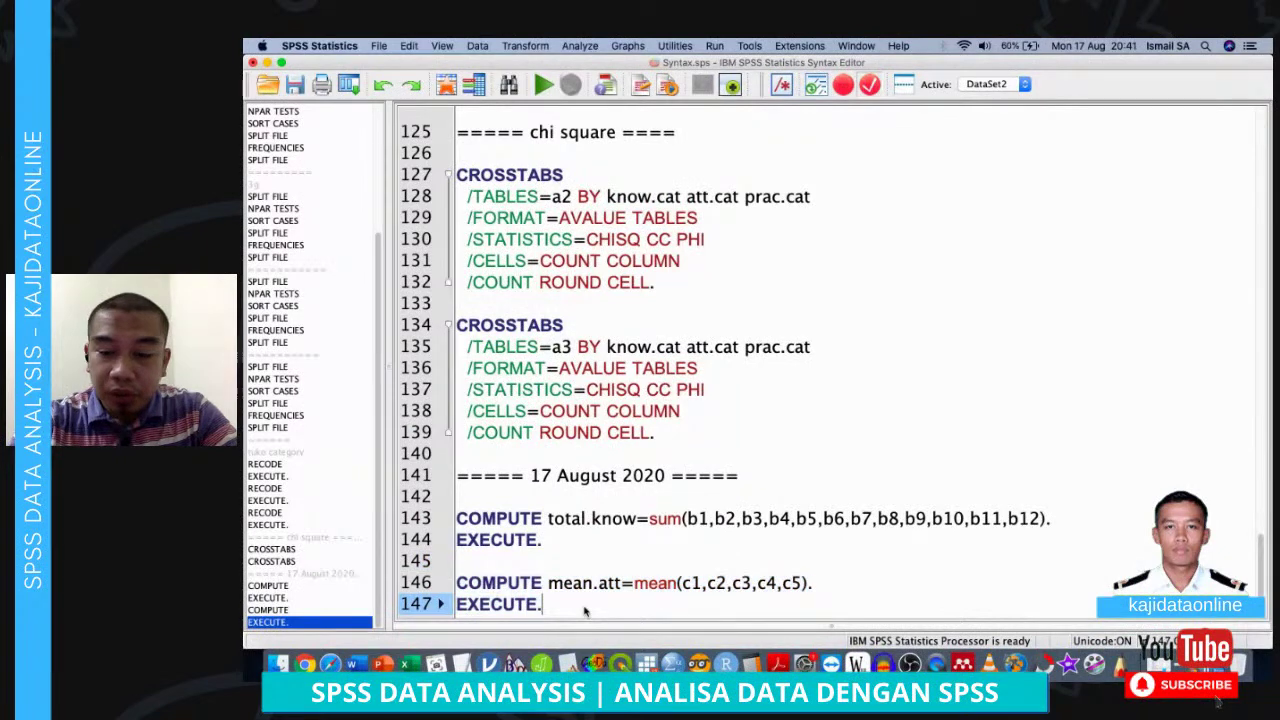
key("Return")
key("Return")
key("ctrl+v")
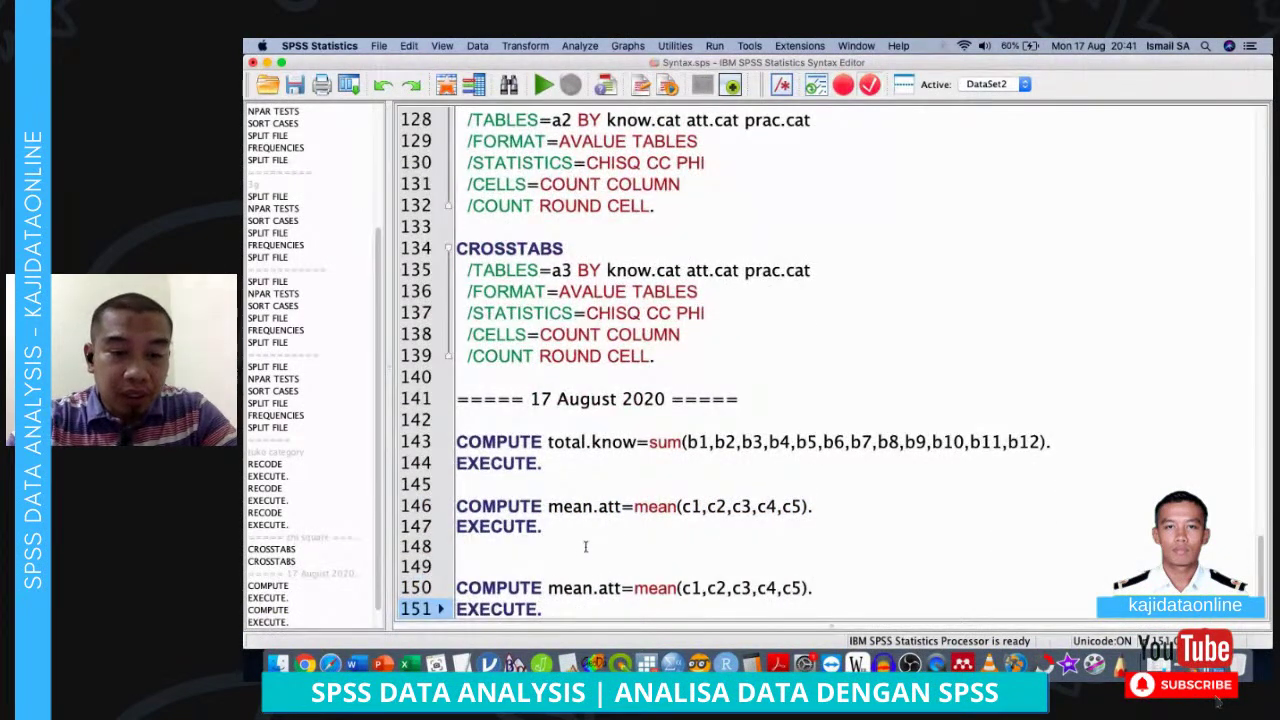
Remove the extra blank line above the duplicated COMPUTE command and rename its target variable to mean.prac
left_click(585, 558)
key("BackSpace")
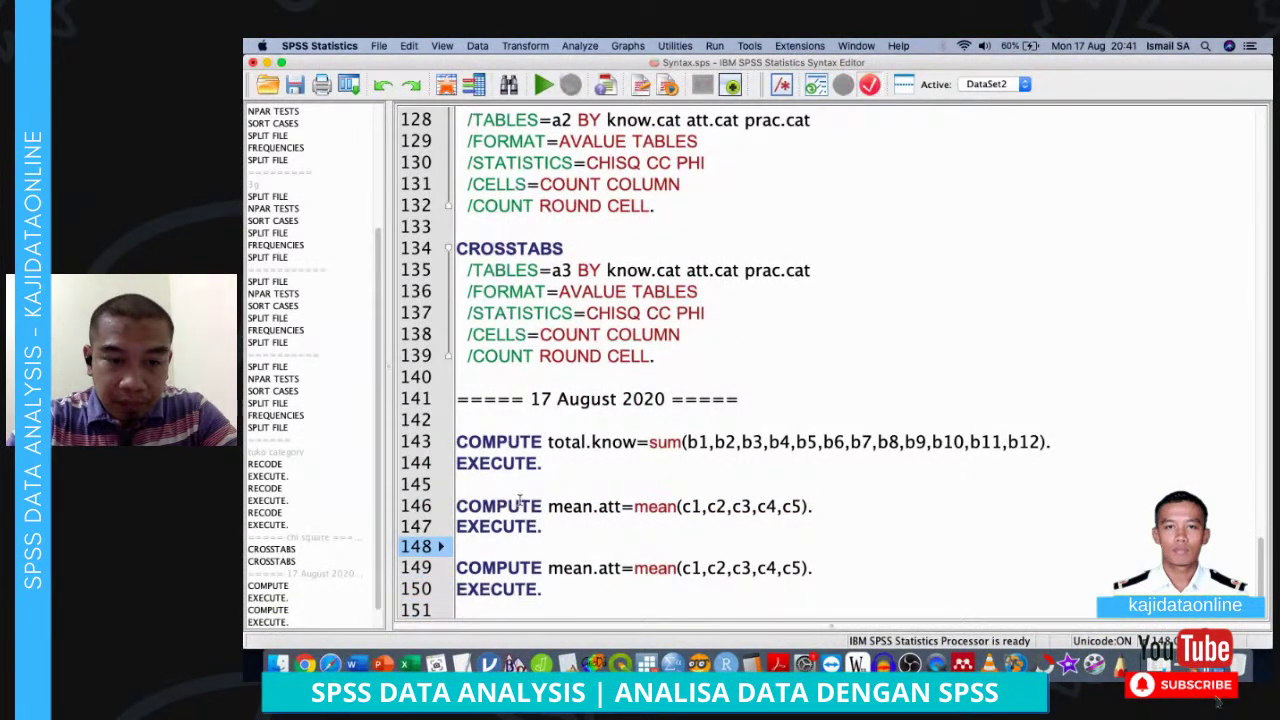
left_click(620, 568)
key("BackSpace")
key("BackSpace")
key("BackSpace")
type("prac")
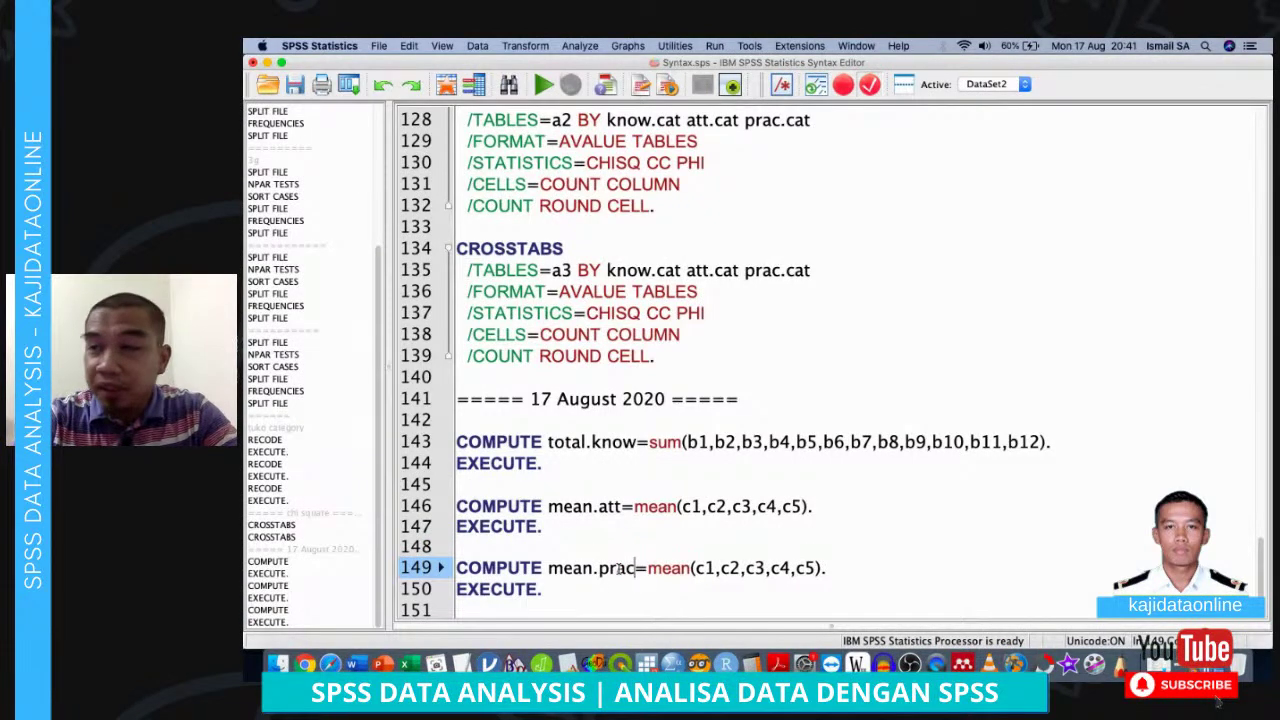
Replace the items c1 to c5 with d1,d2,d3,d4,d5 inside the mean function of the COMPUTE mean.prac command
key("Right")
key("Right")
key("Right")
key("Right")
key("Right")
key("Right")
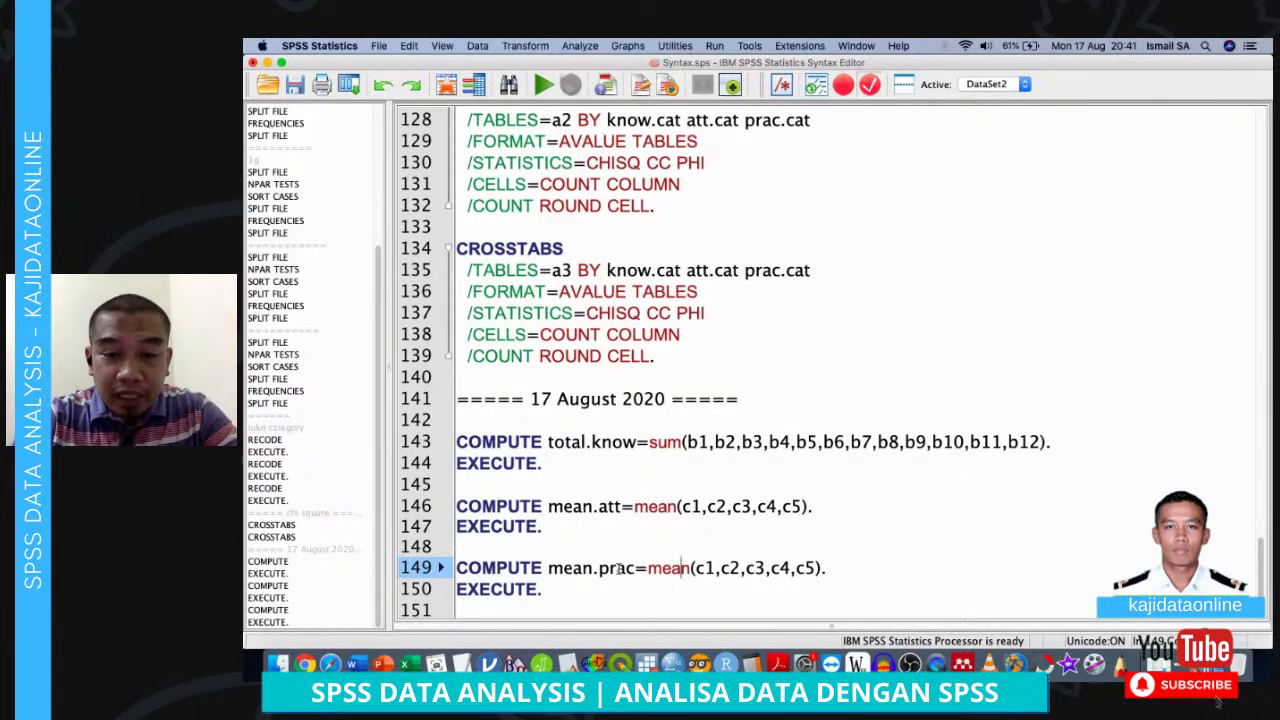
key("BackSpace")
type("d")
key("Right")
key("Right")
key("Right")
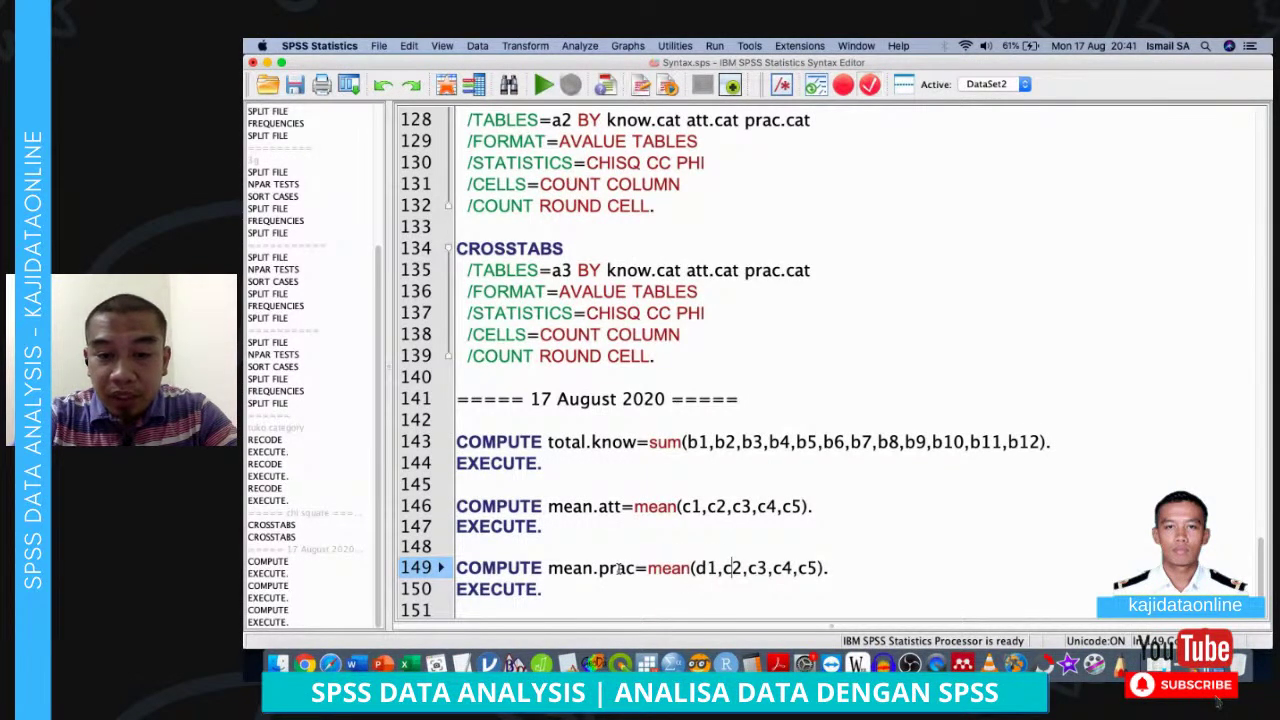
key("BackSpace")
type("d")
key("Right")
key("Right")
key("Right")
key("BackSpace")
type("d")
key("Right")
key("Right")
key("Right")
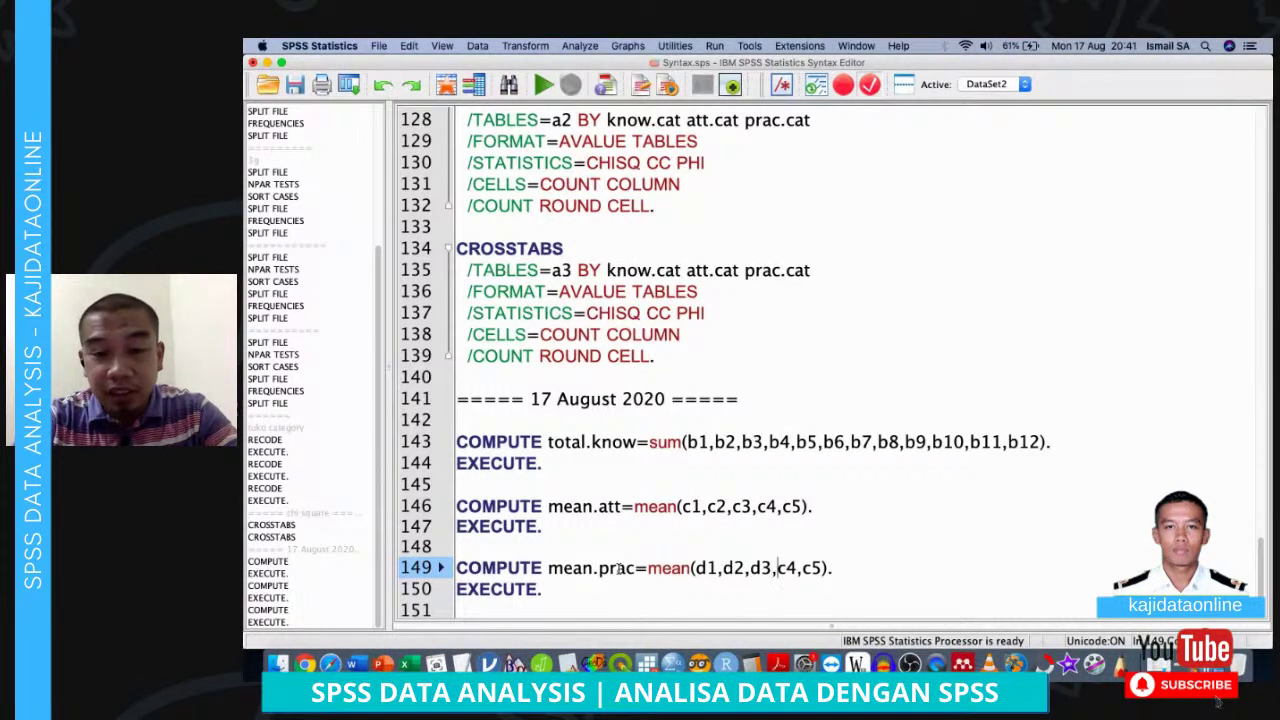
key("BackSpace")
type("d")
key("Right")
key("Right")
key("Right")
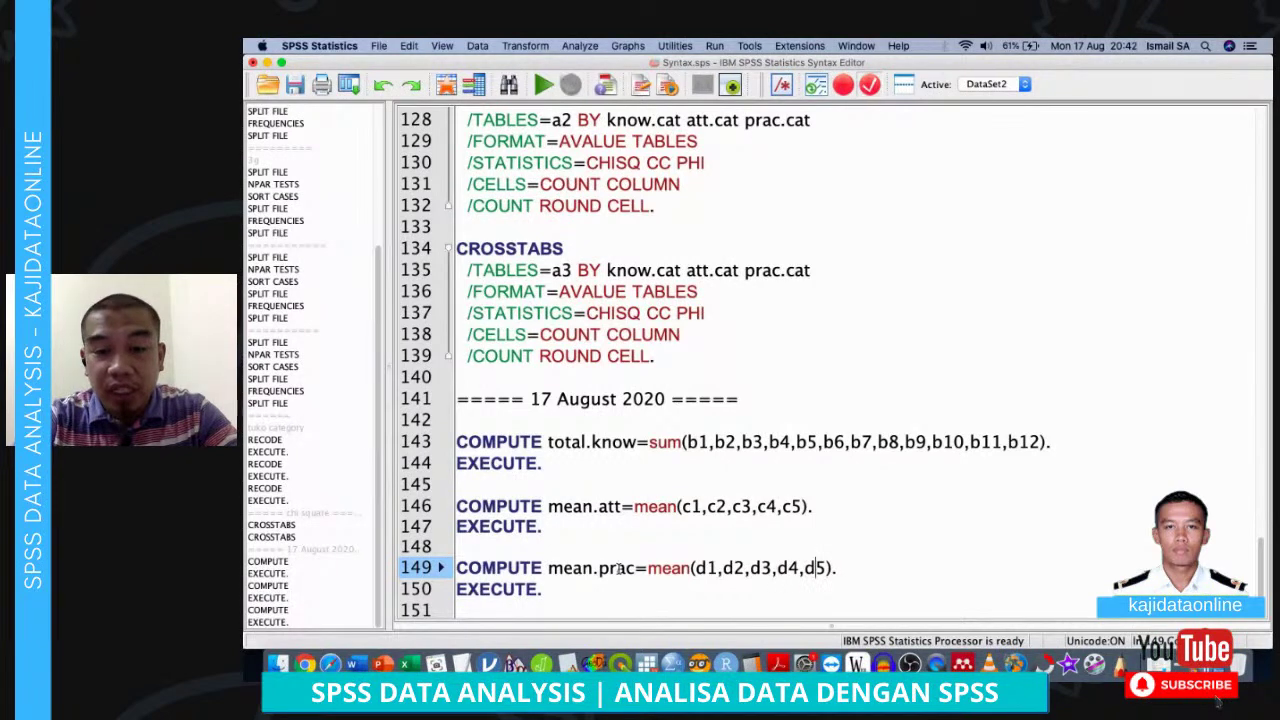
key("BackSpace")
type("d")
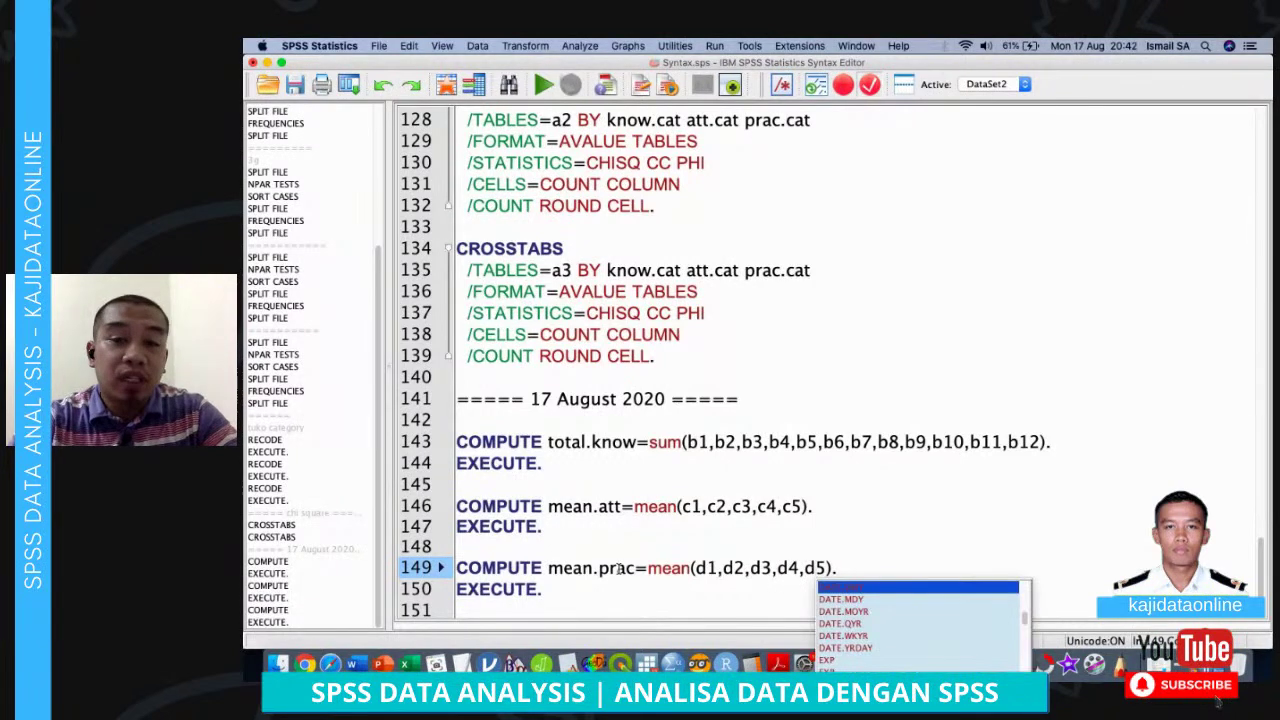
Run only the COMPUTE mean.prac command and its EXECUTE line, and return to the end of the syntax file
left_click(550, 540)
left_click_drag(550, 540, 571, 598)
key("super+r")
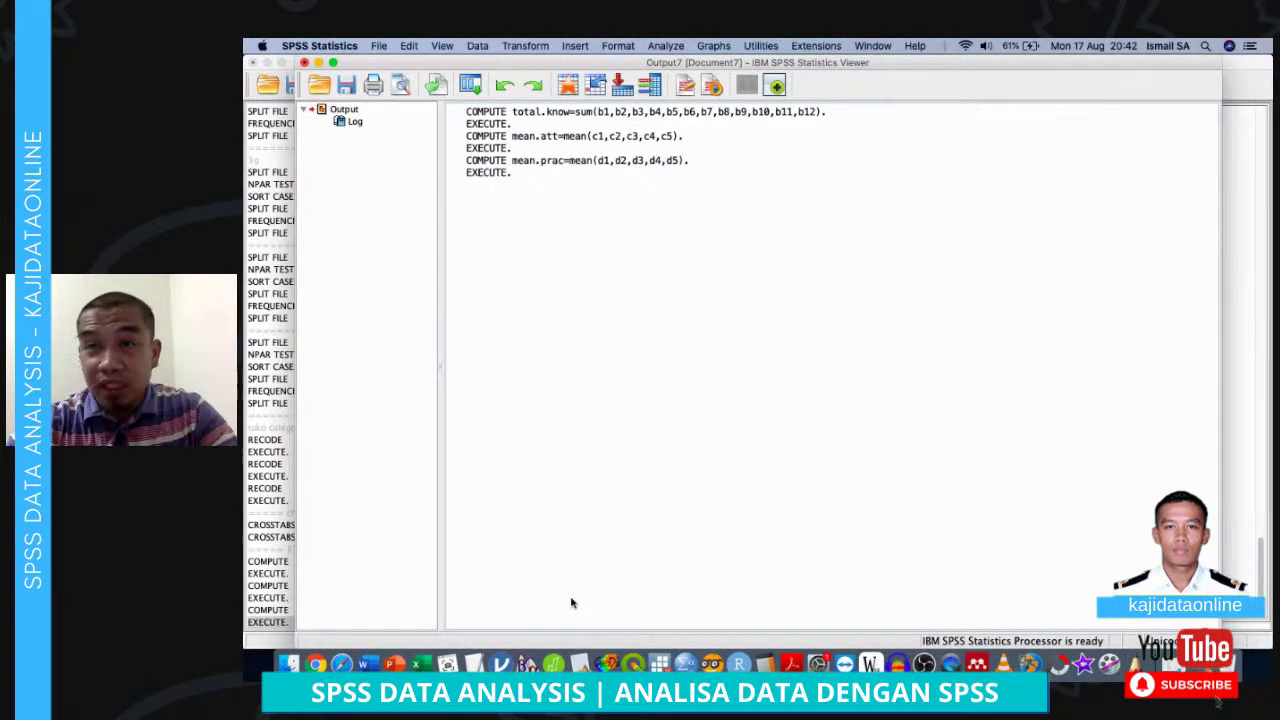
left_click(281, 149)
scroll(683, 460, "down", 20)
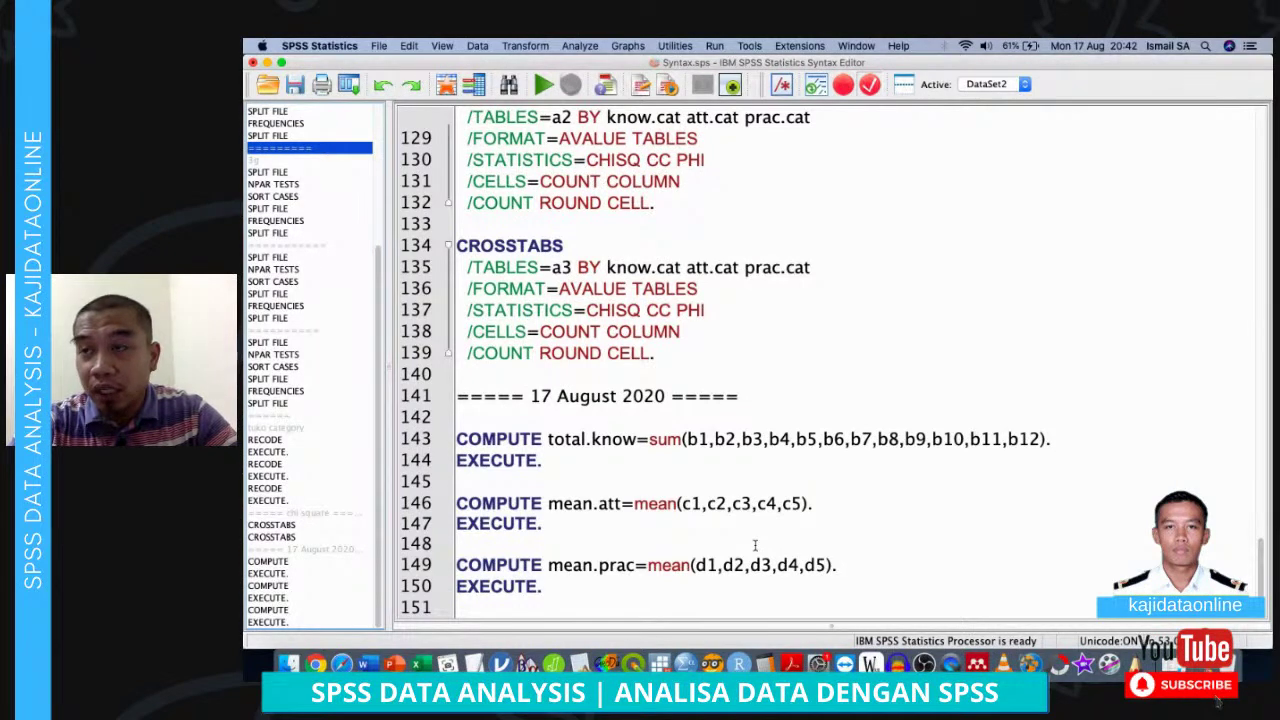
Review the three COMPUTE commands under the 17 August 2020 heading and the older syntax above them
left_click(658, 584)
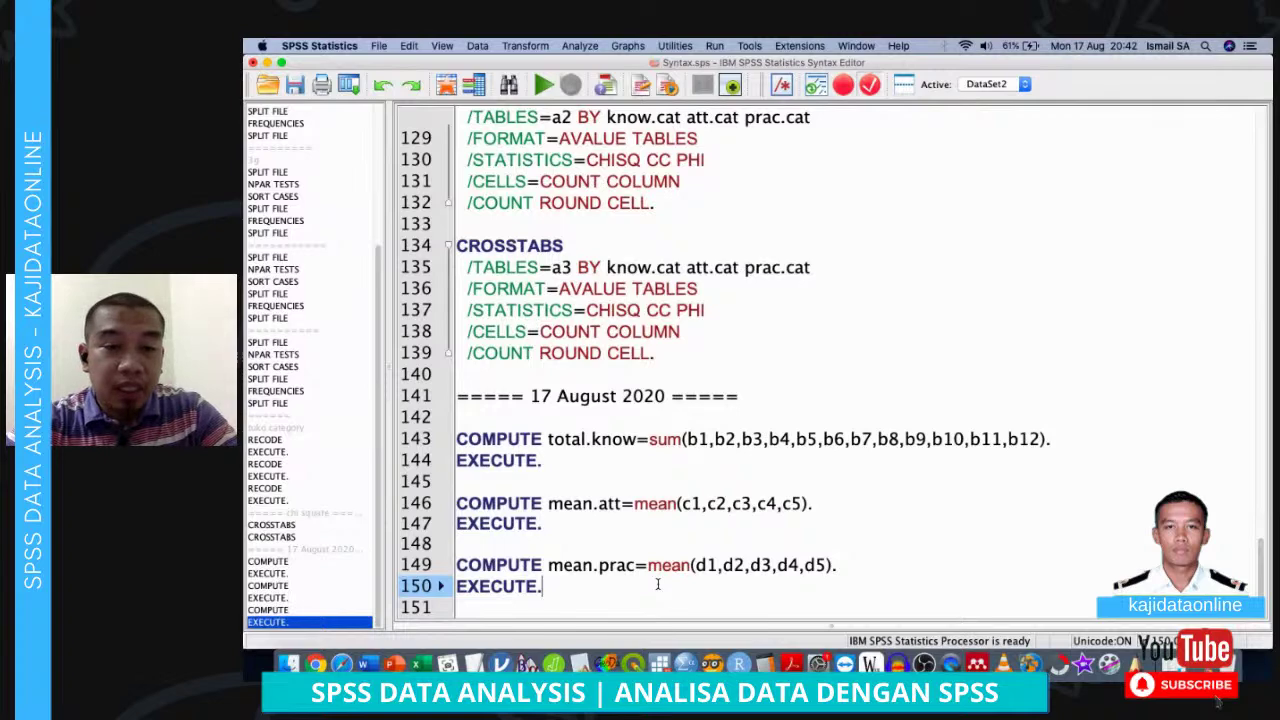
left_click(590, 414, "shift")
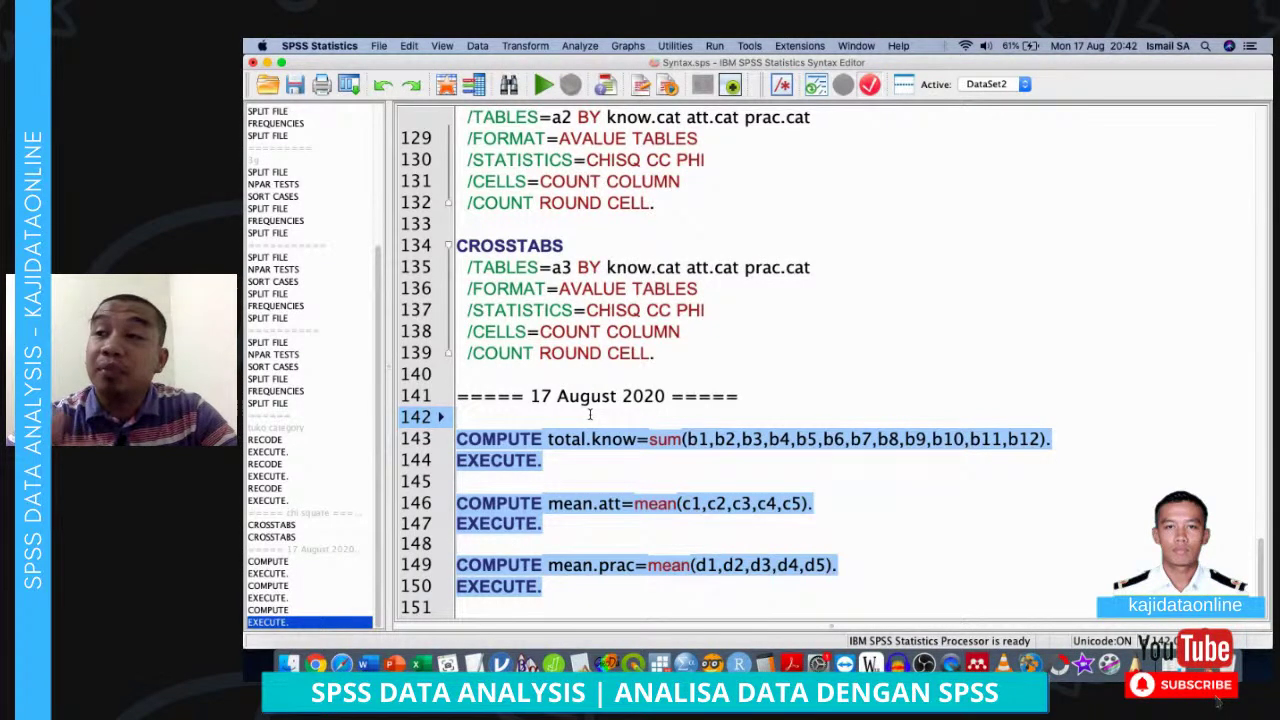
scroll(590, 414, "up", 20)
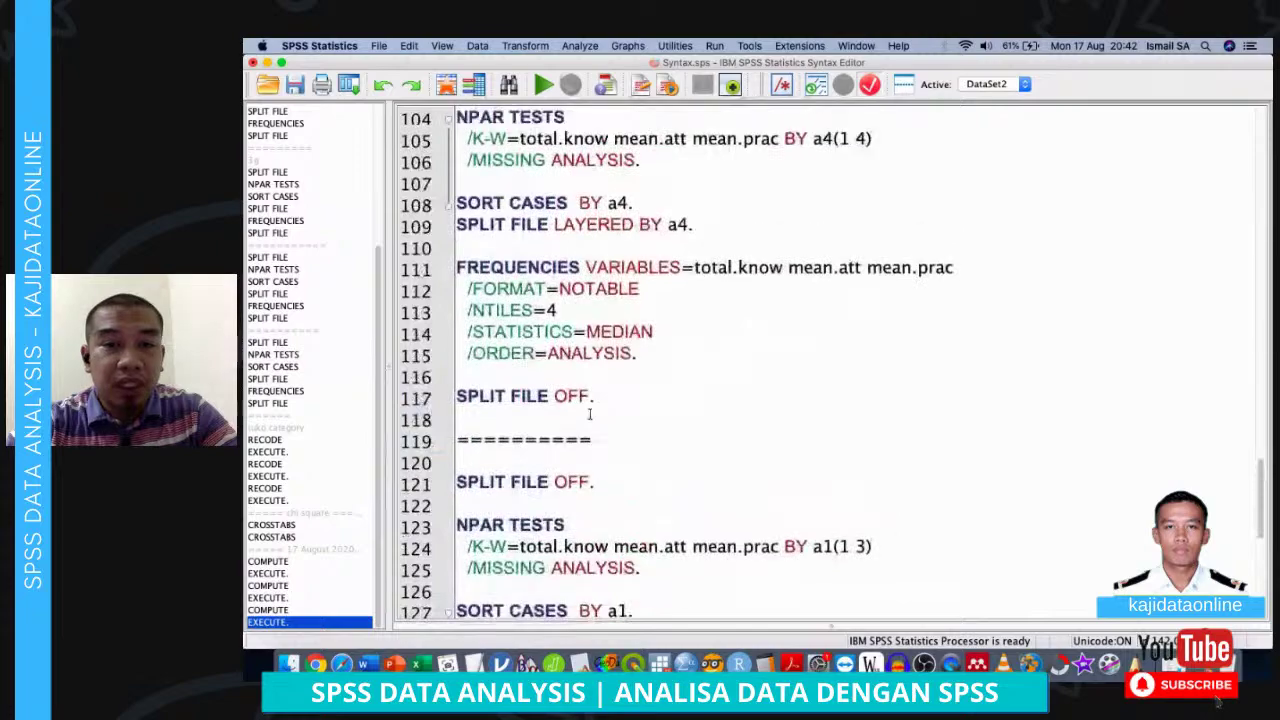
scroll(590, 414, "down", 20)
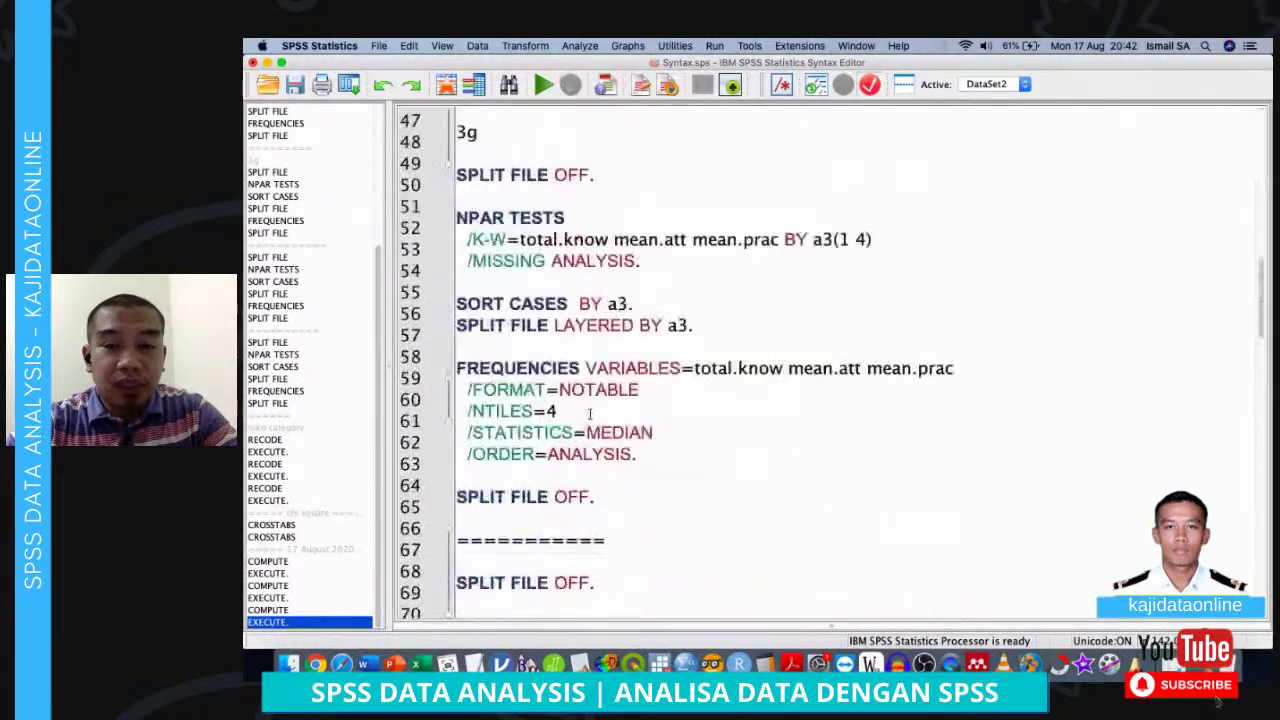
left_click(597, 481)
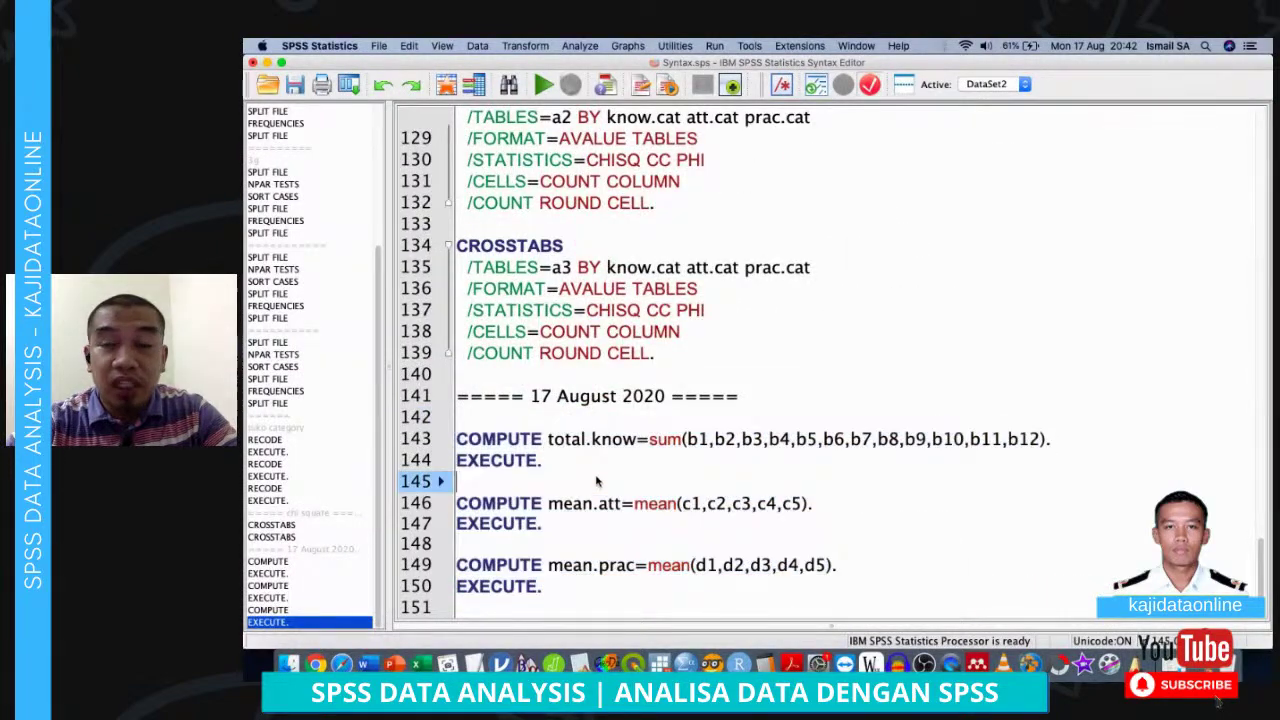
Add the heading "===Normality Test ===" below the COMPUTE mean.prac block, followed by a blank line
left_click(581, 599)
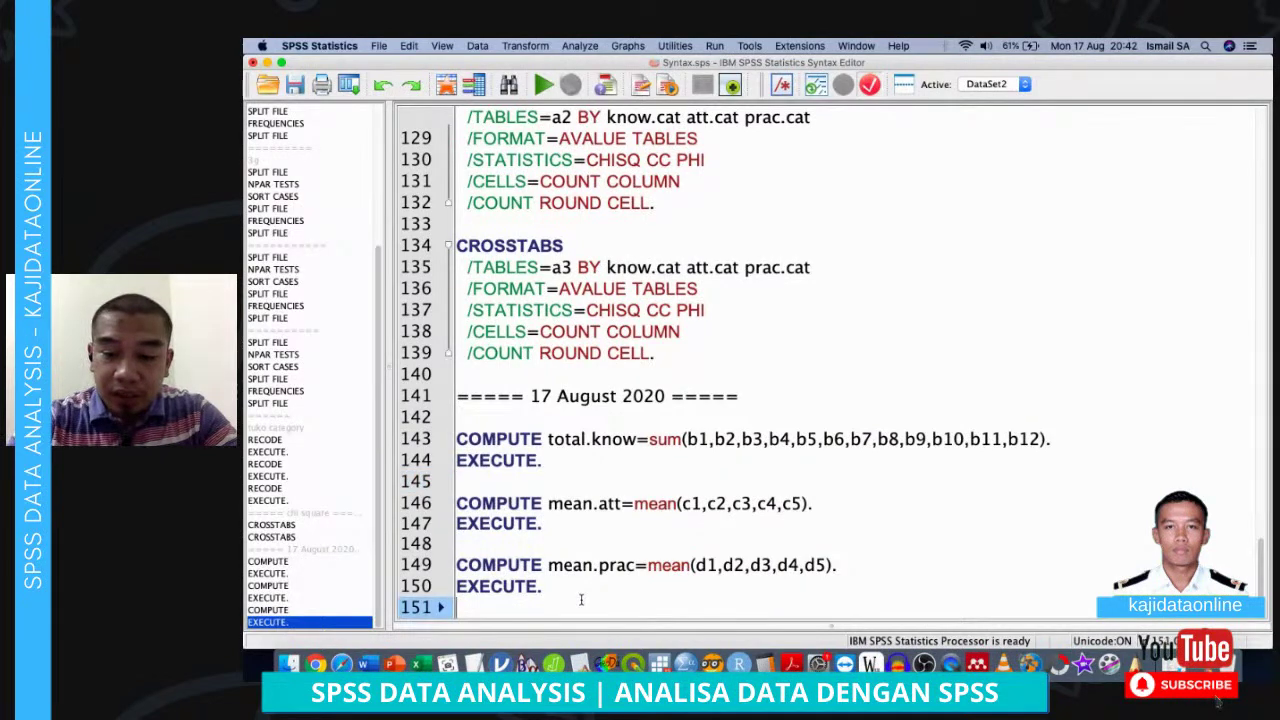
key("Return")
type("===Norm")
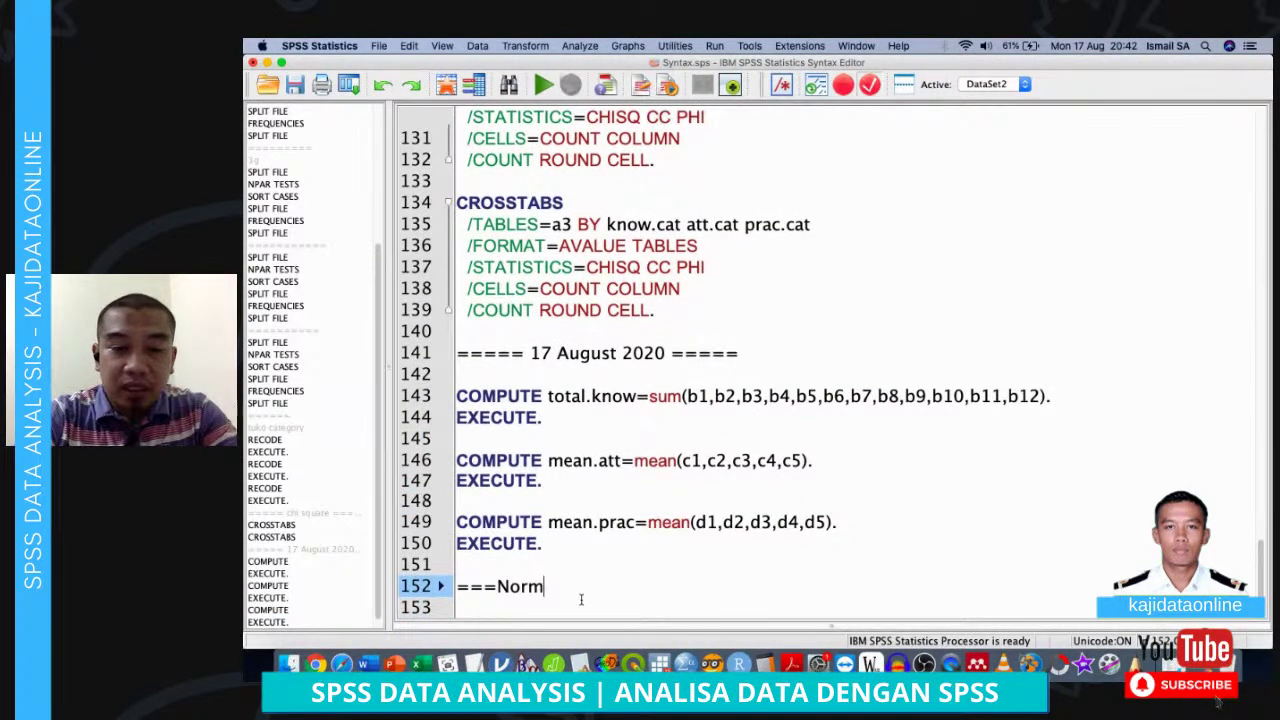
type("ality Test")
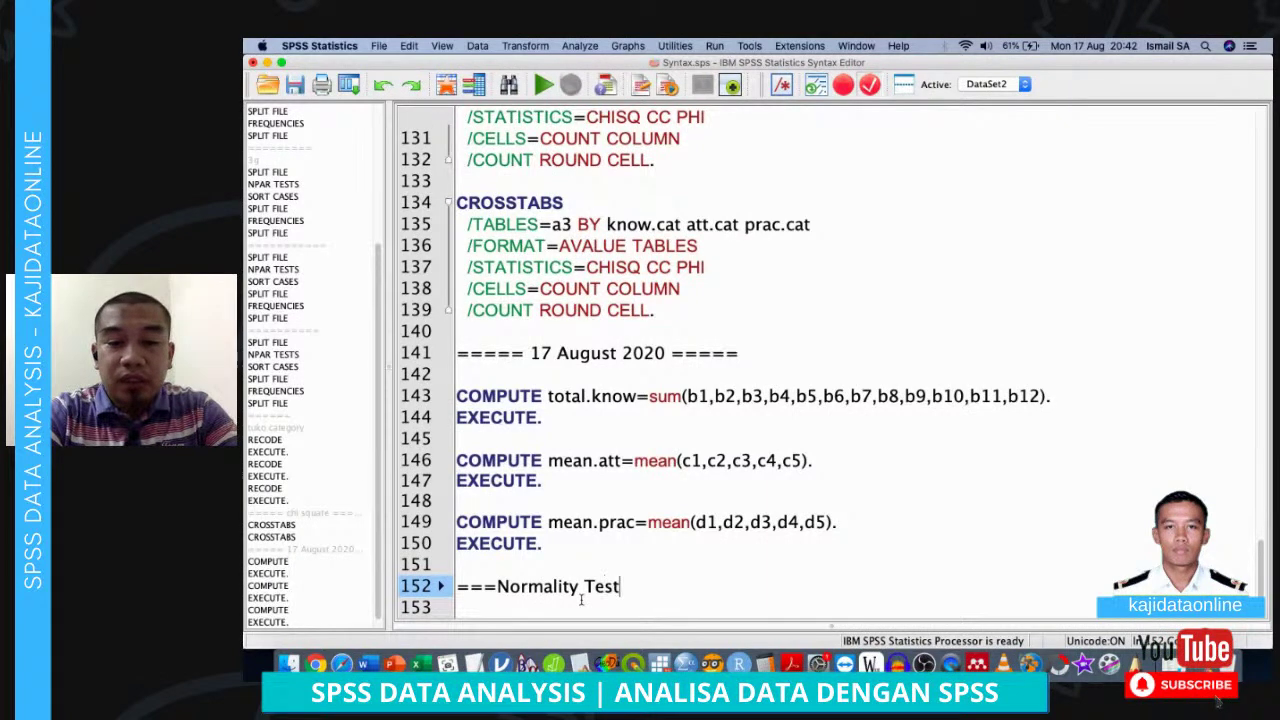
type(" ===")
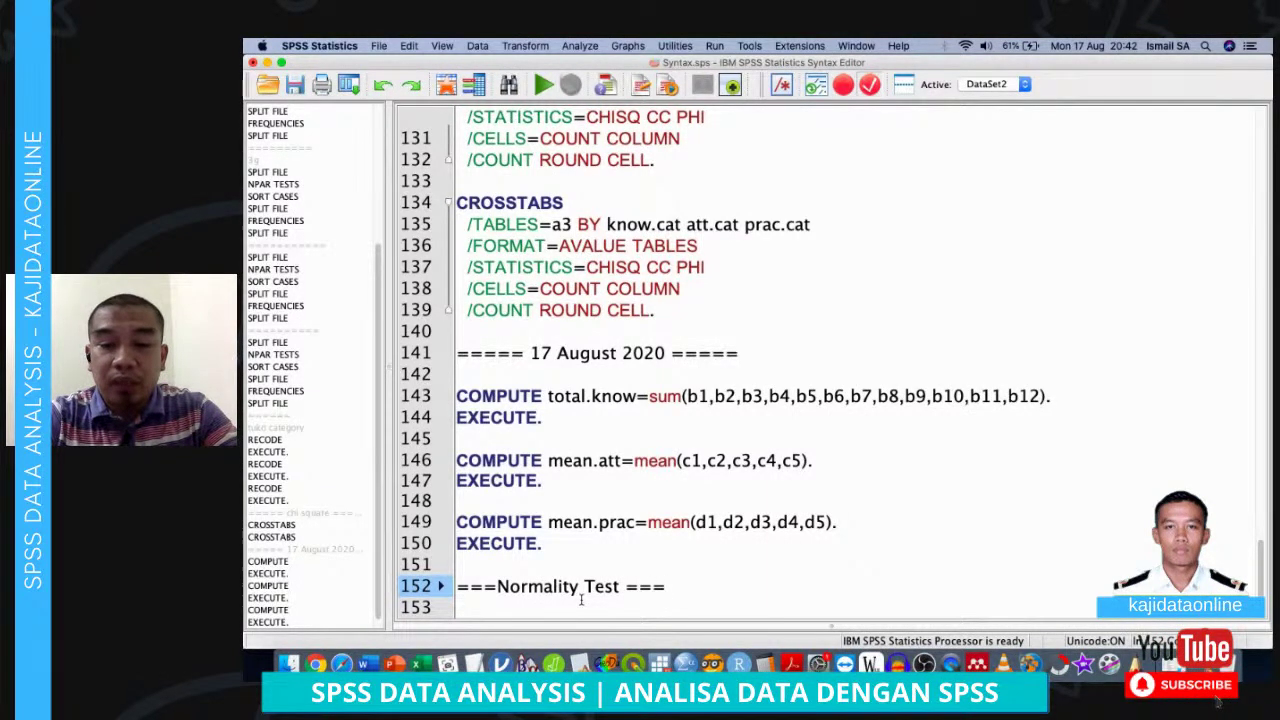
key("Return")
key("Return")
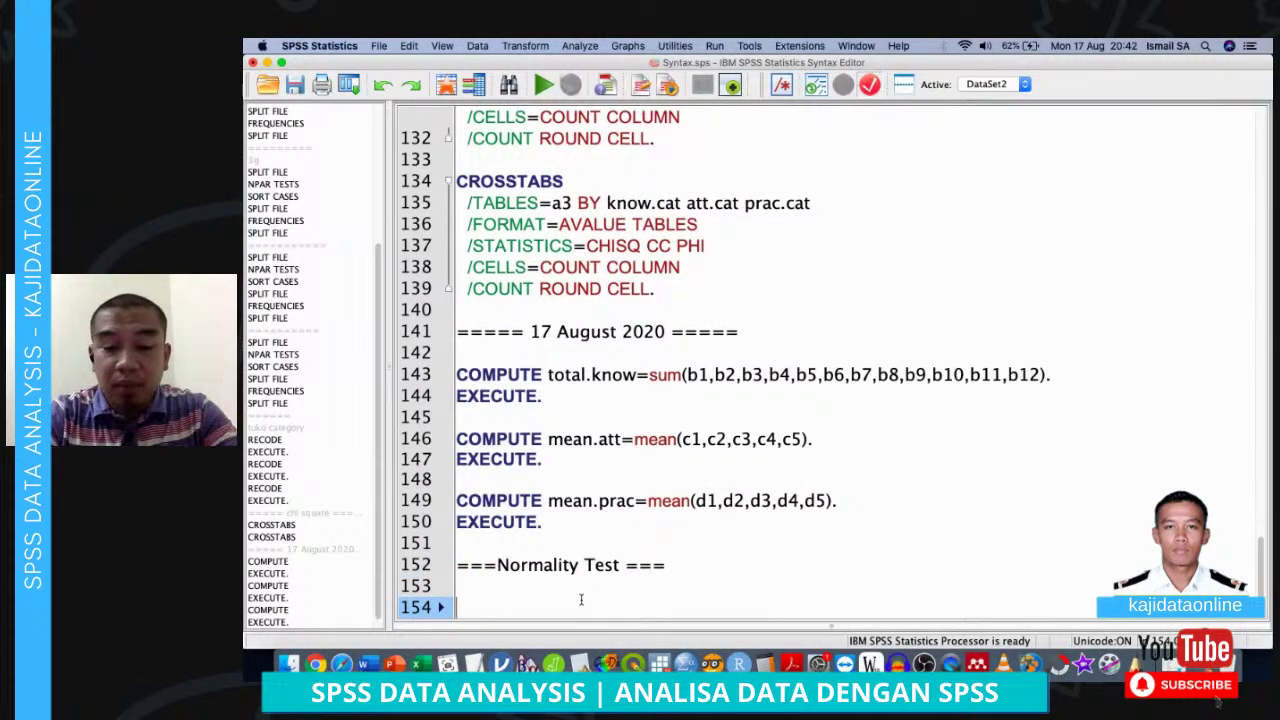
Write the line "Objective" under the Normality Test heading, and below it "Explore the relationship between the KAP of"
type("Objective")
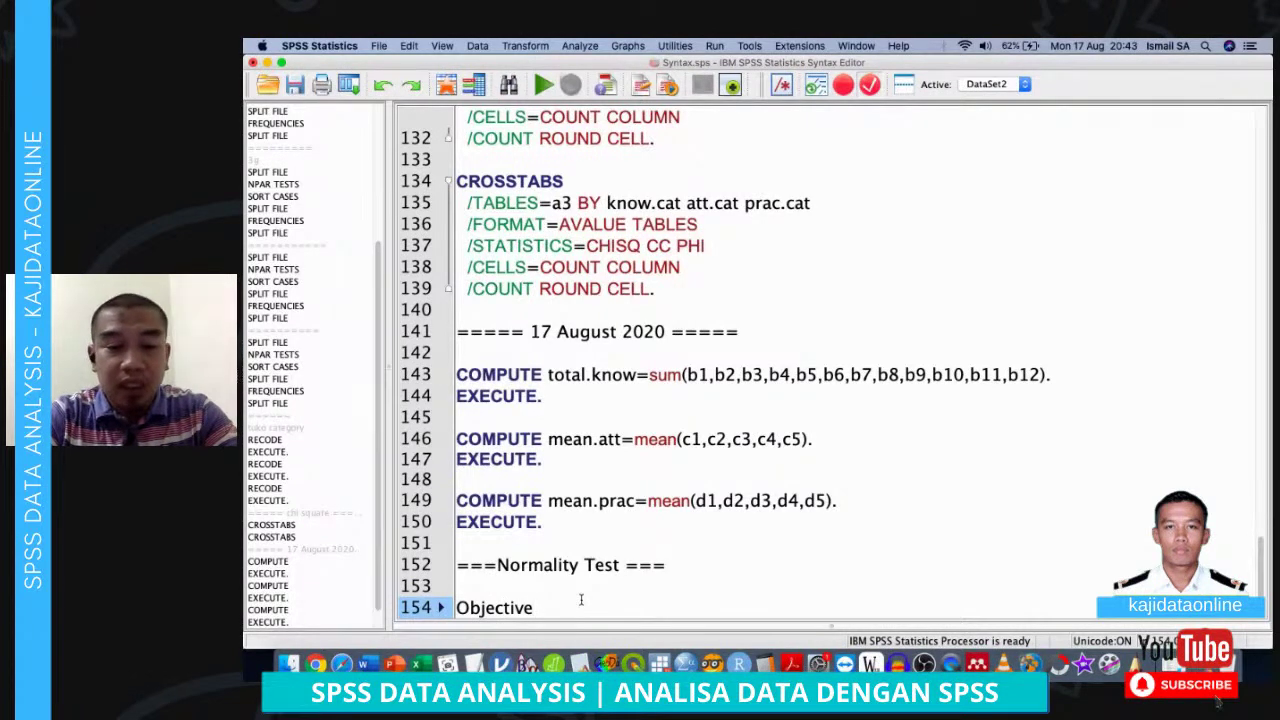
key("Return")
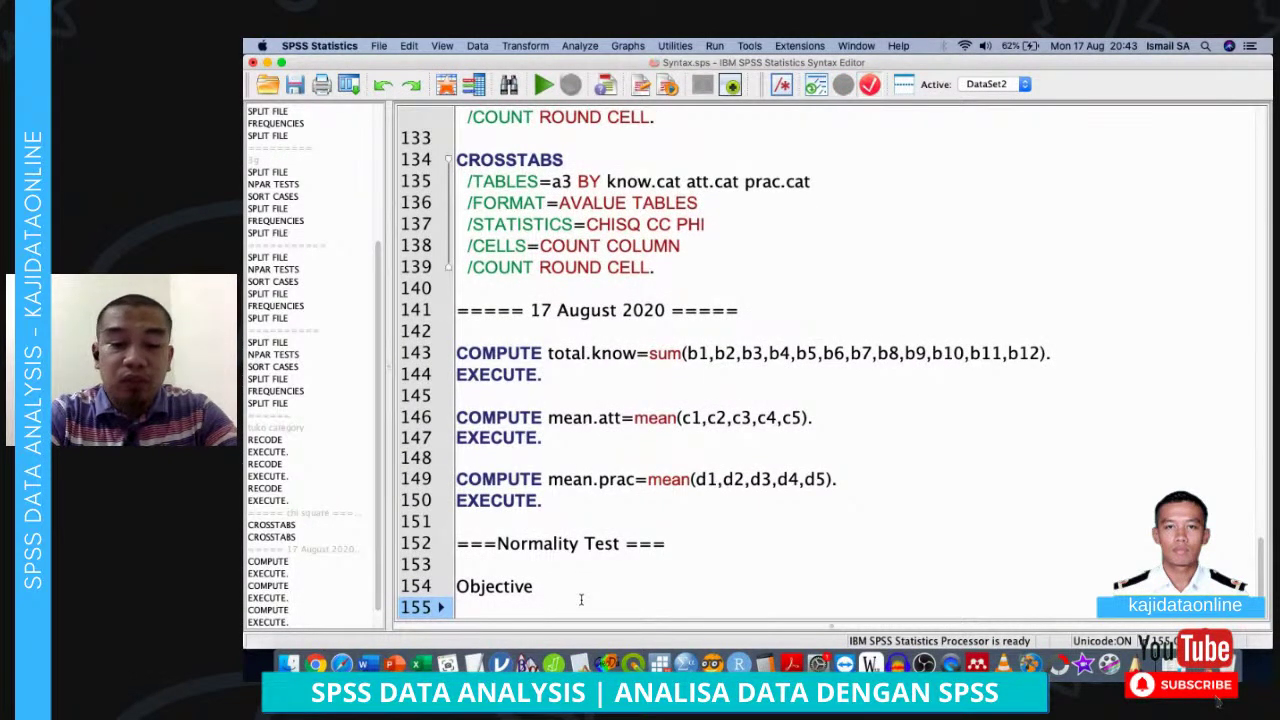
type("Explor")
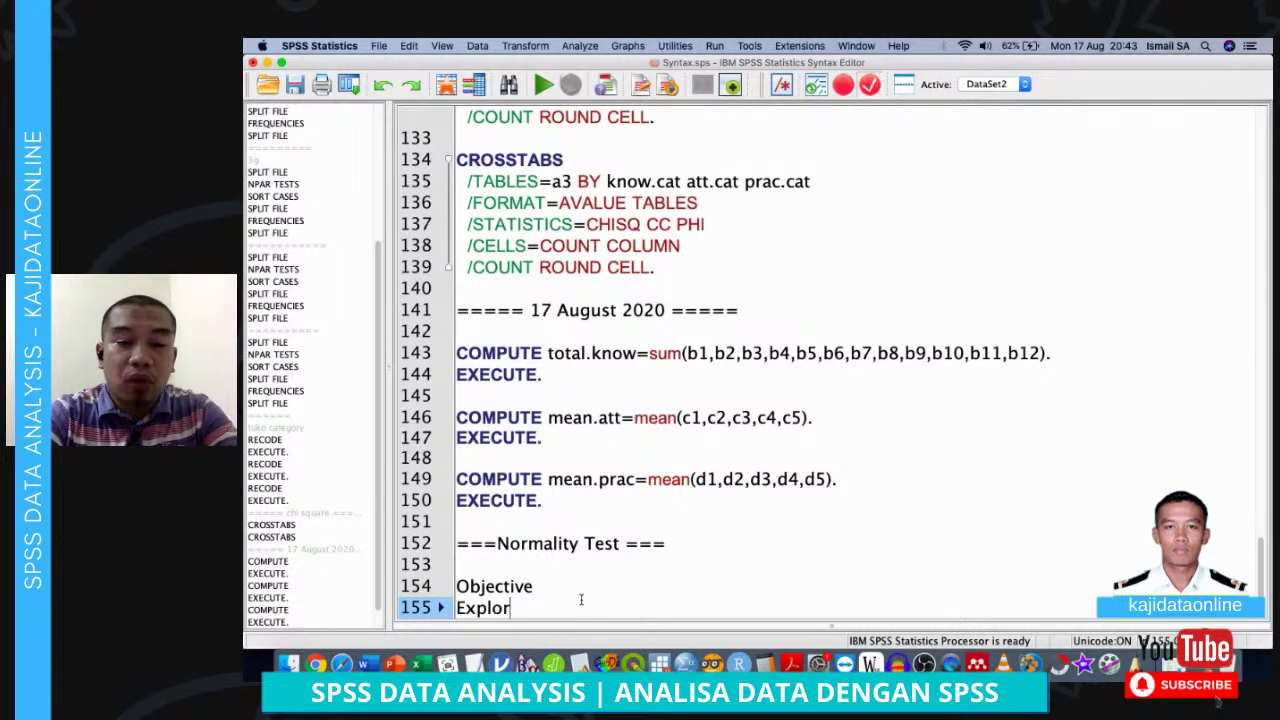
type("e the relati")
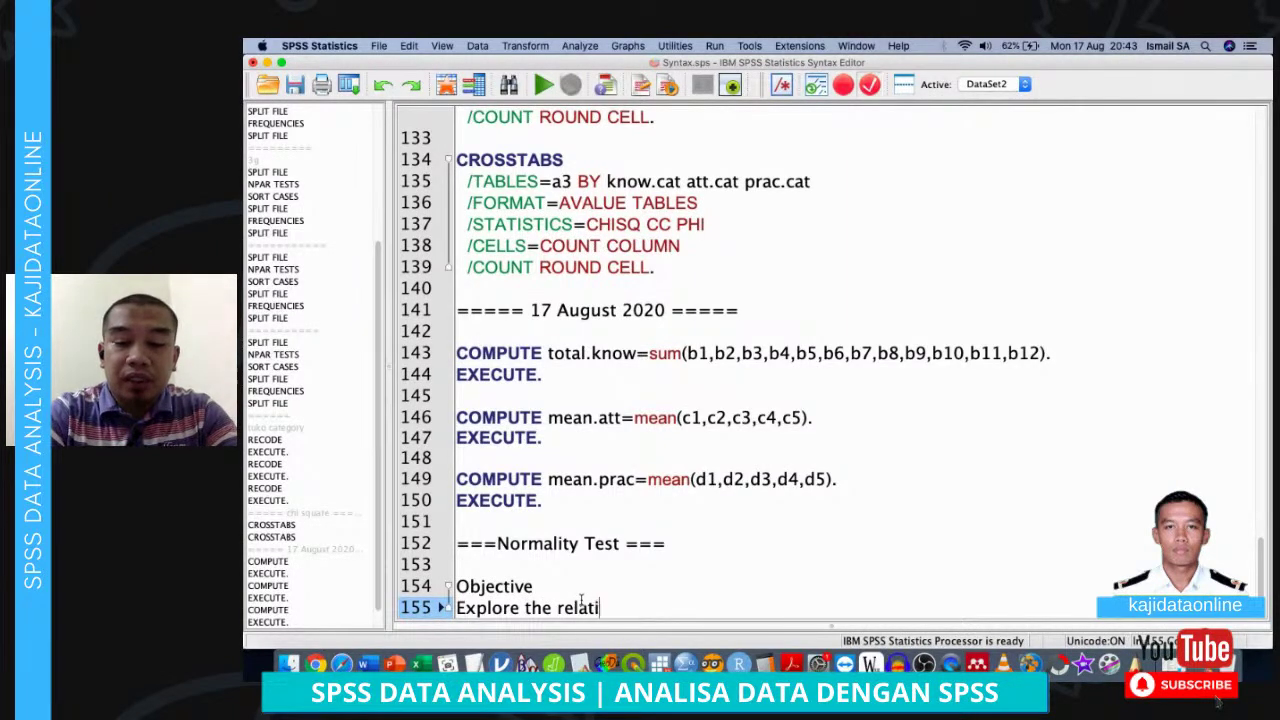
type("onship betwe")
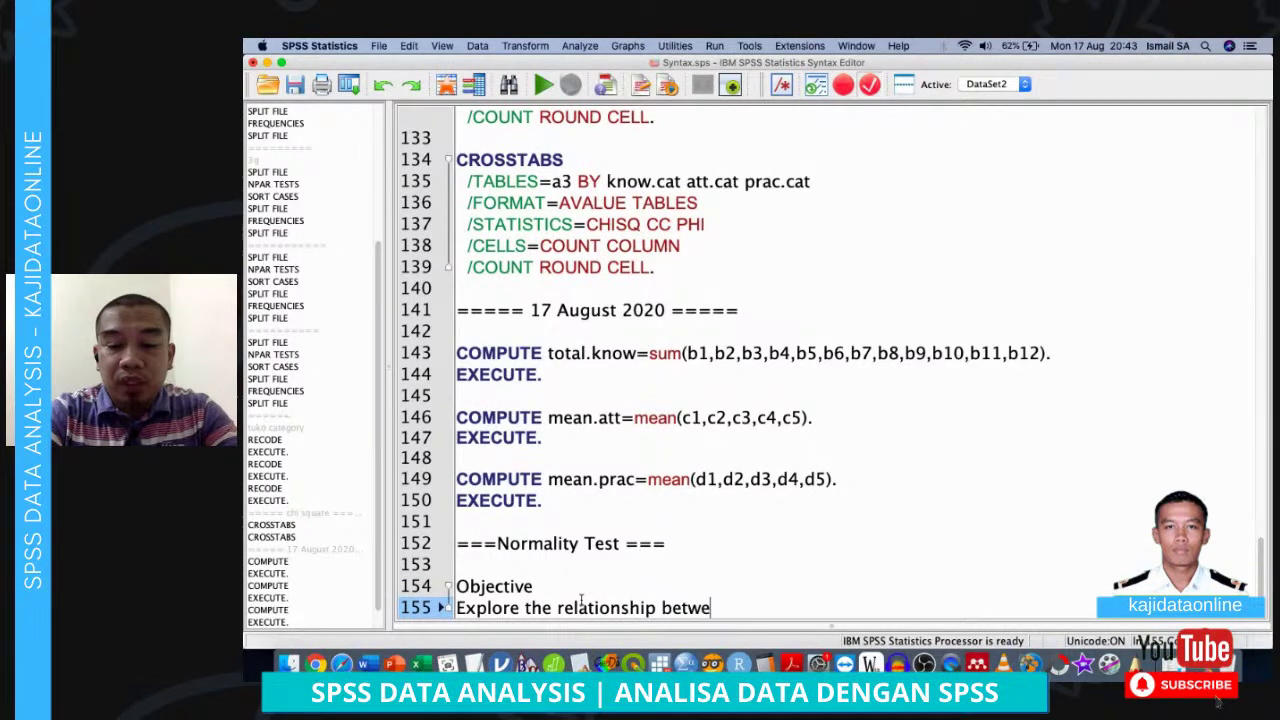
type("en the KAP of")
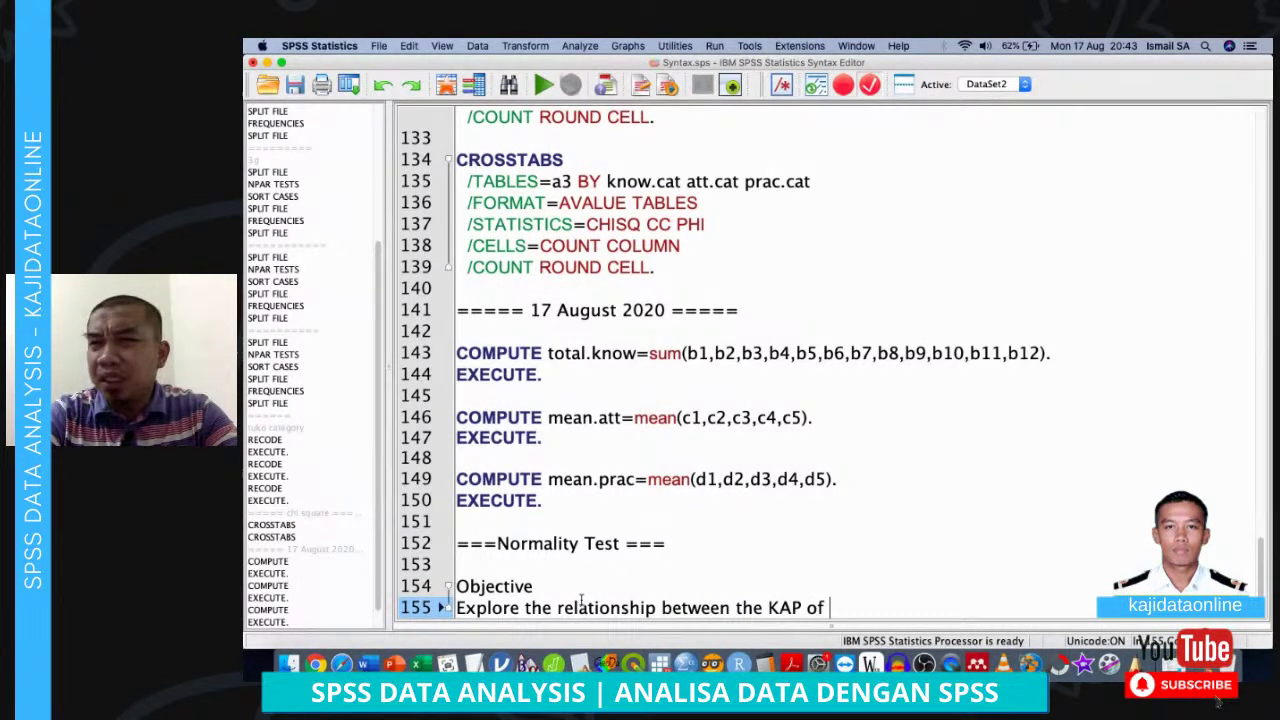
Examine the dataset's columns and its variable definitions from ID to total.know, and return to the syntax file
key("ctrl+Up")
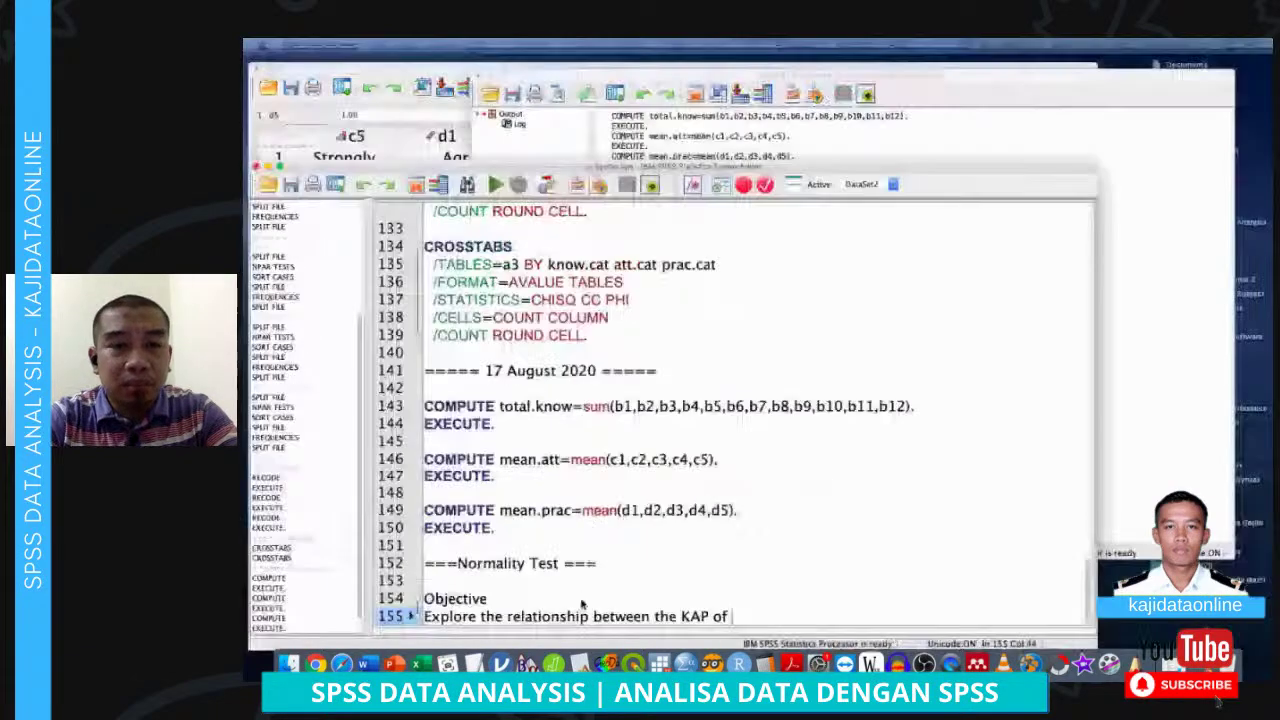
left_click(572, 283)
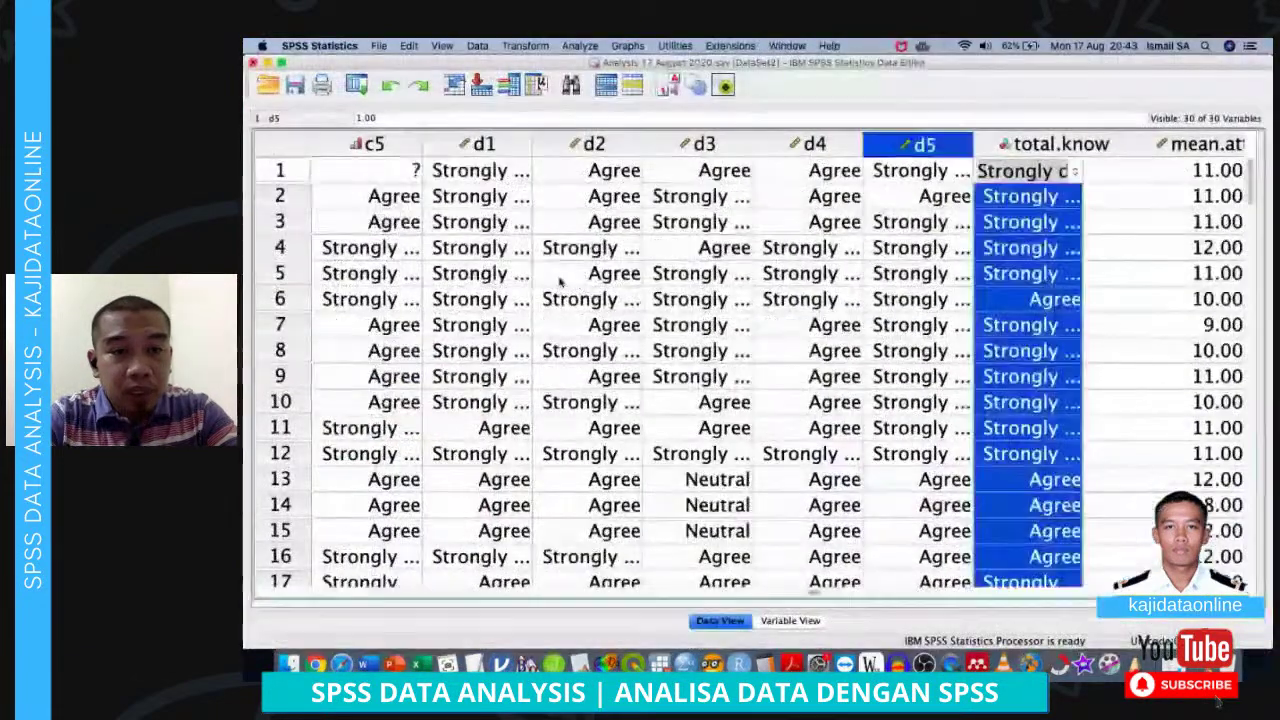
scroll(565, 283, "left", 10)
scroll(561, 283, "left", 2)
scroll(561, 283, "right", 15)
scroll(561, 281, "right", 2)
scroll(561, 281, "down", 1)
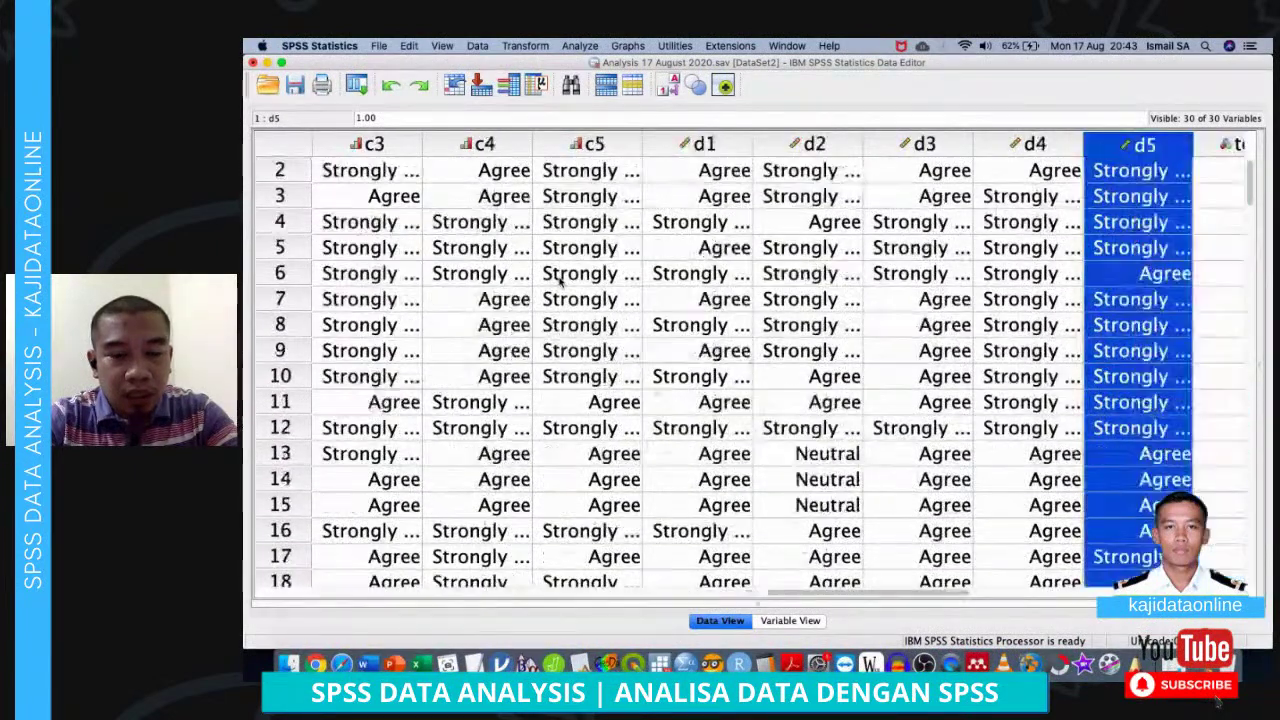
key("ctrl+Up")
left_click(813, 494)
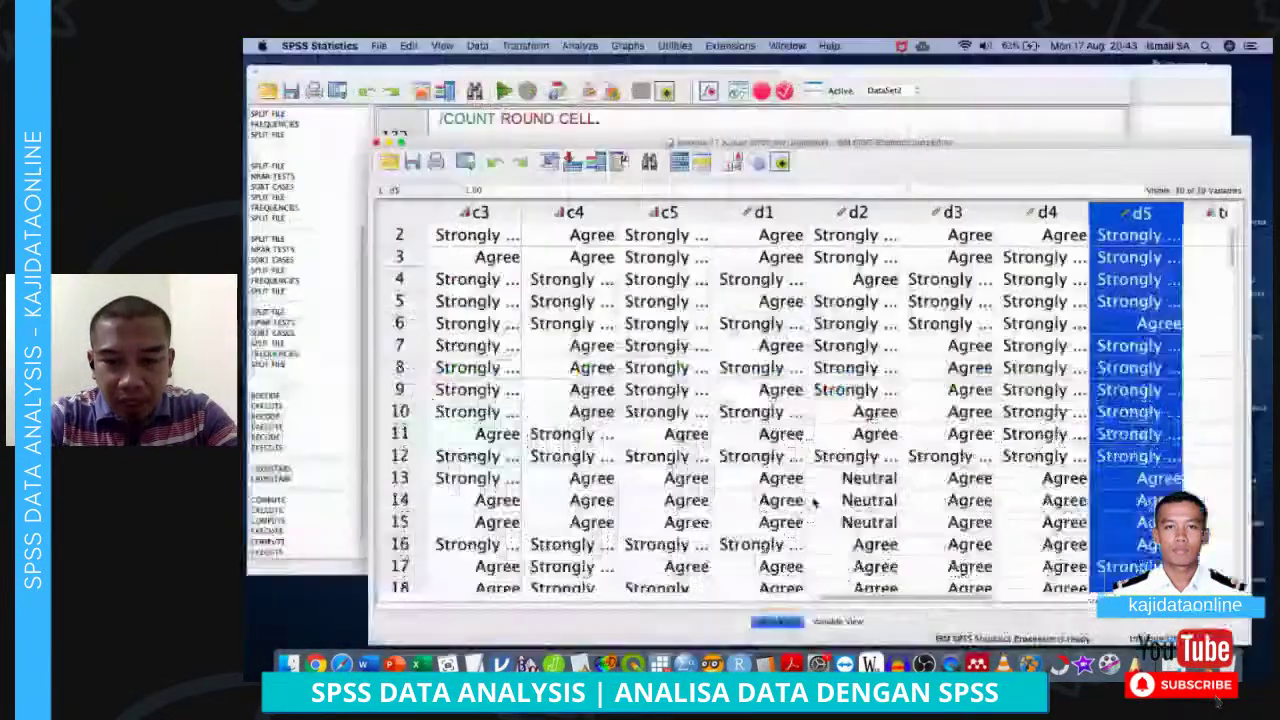
left_click(790, 621)
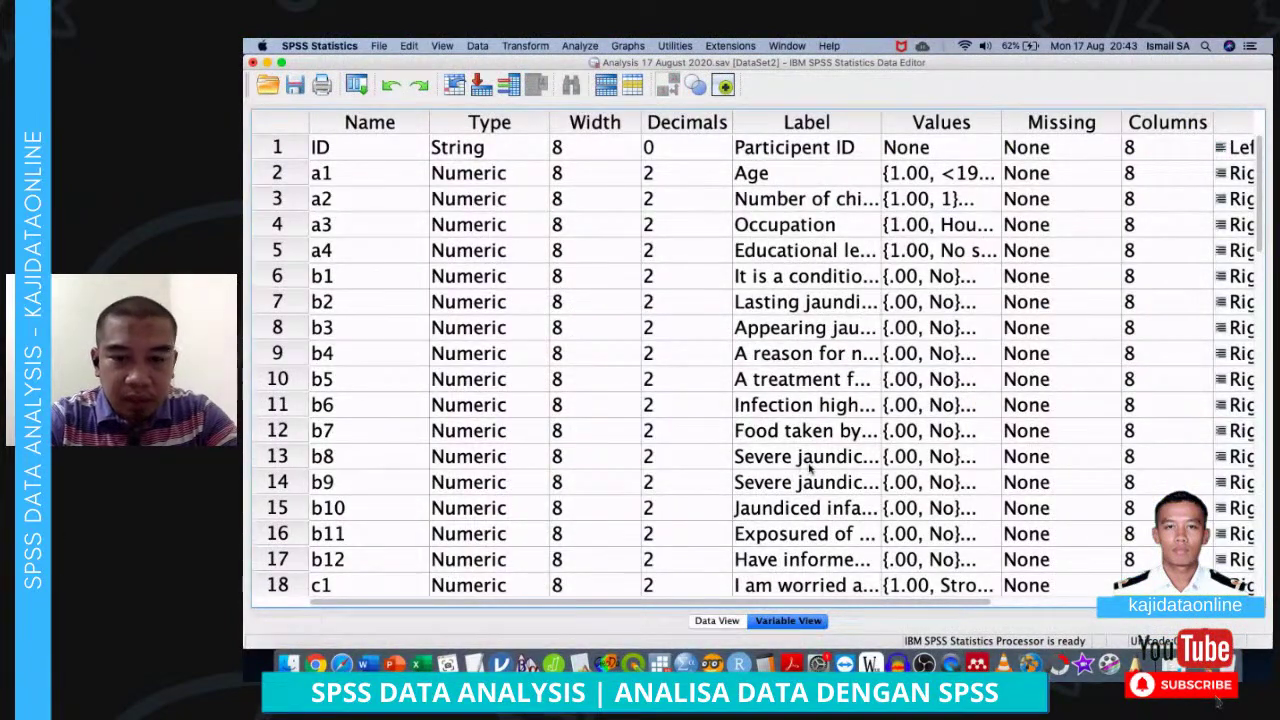
scroll(810, 468, "down", 5)
key("ctrl+Up")
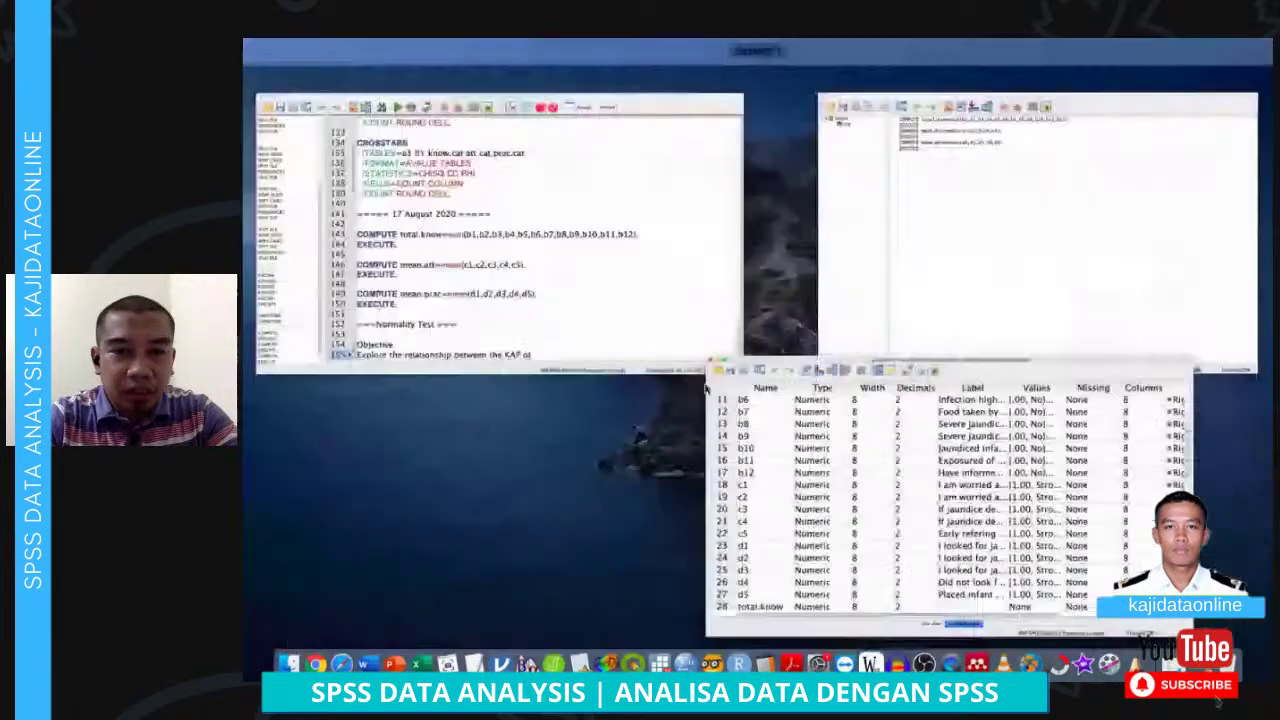
left_click(601, 309)
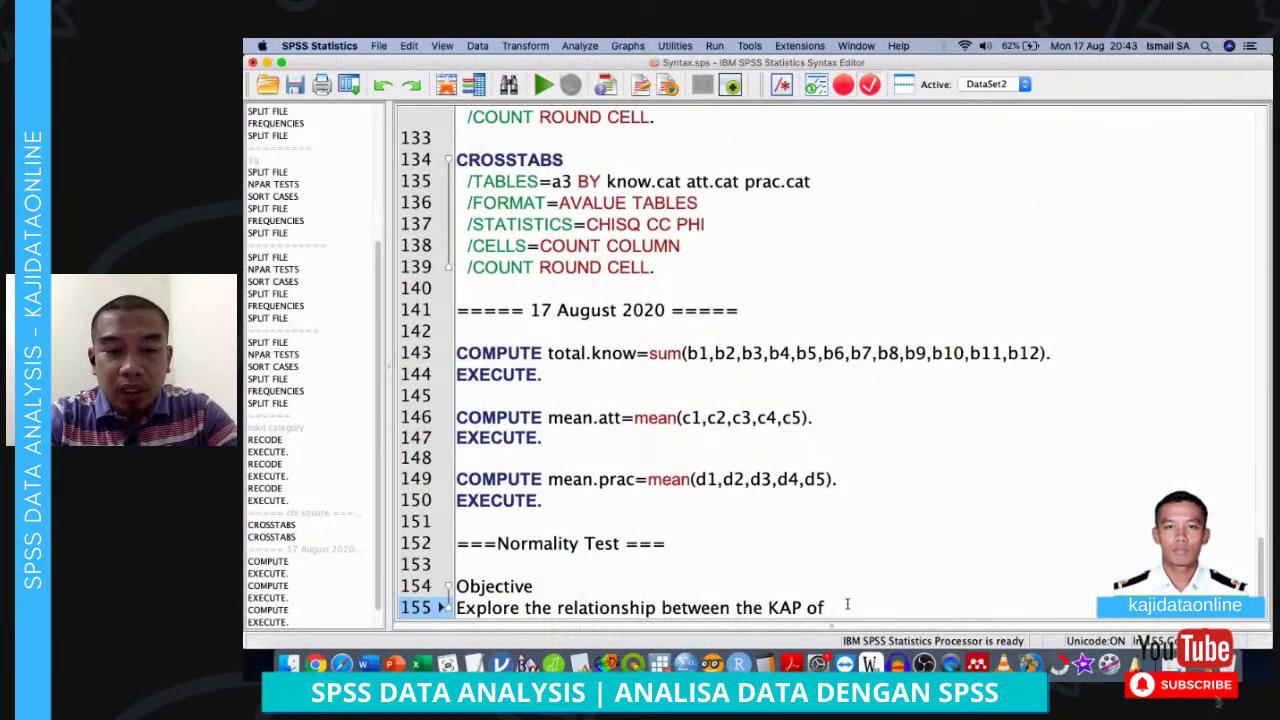
Insert "of KAP" after the word "relationship" in the objective sentence
left_click(657, 607)
type("of ")
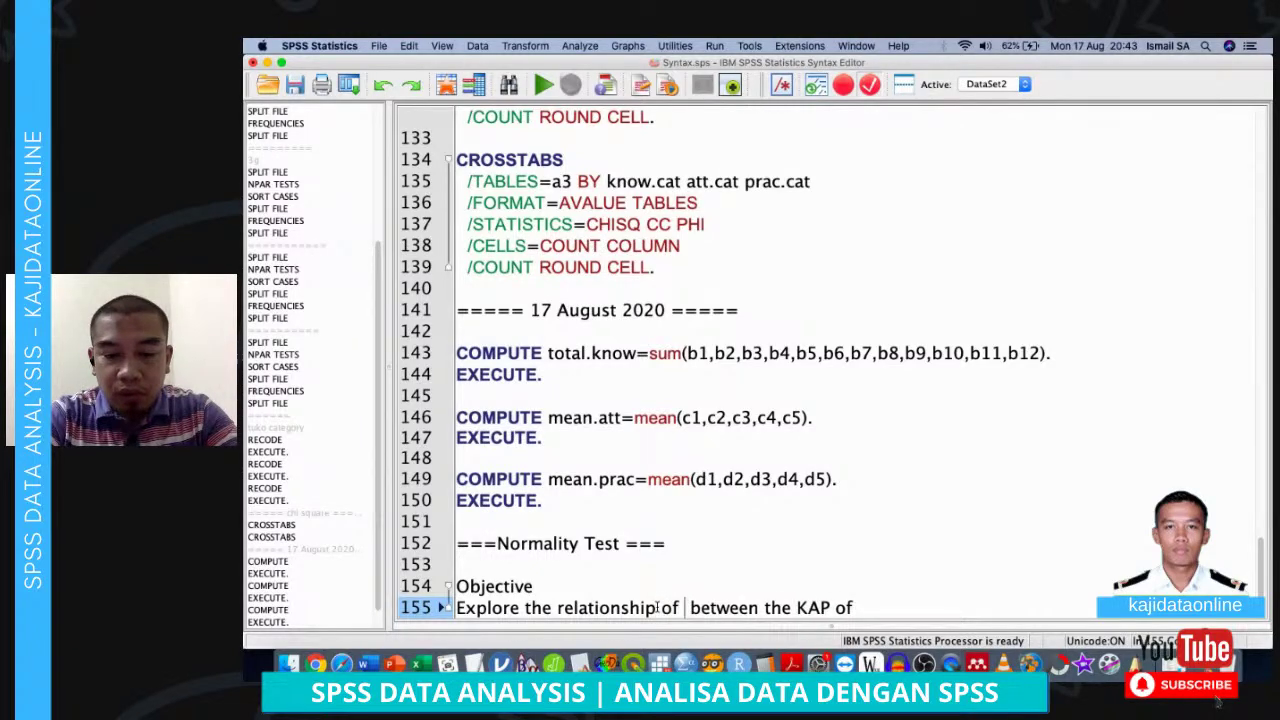
type("KAP")
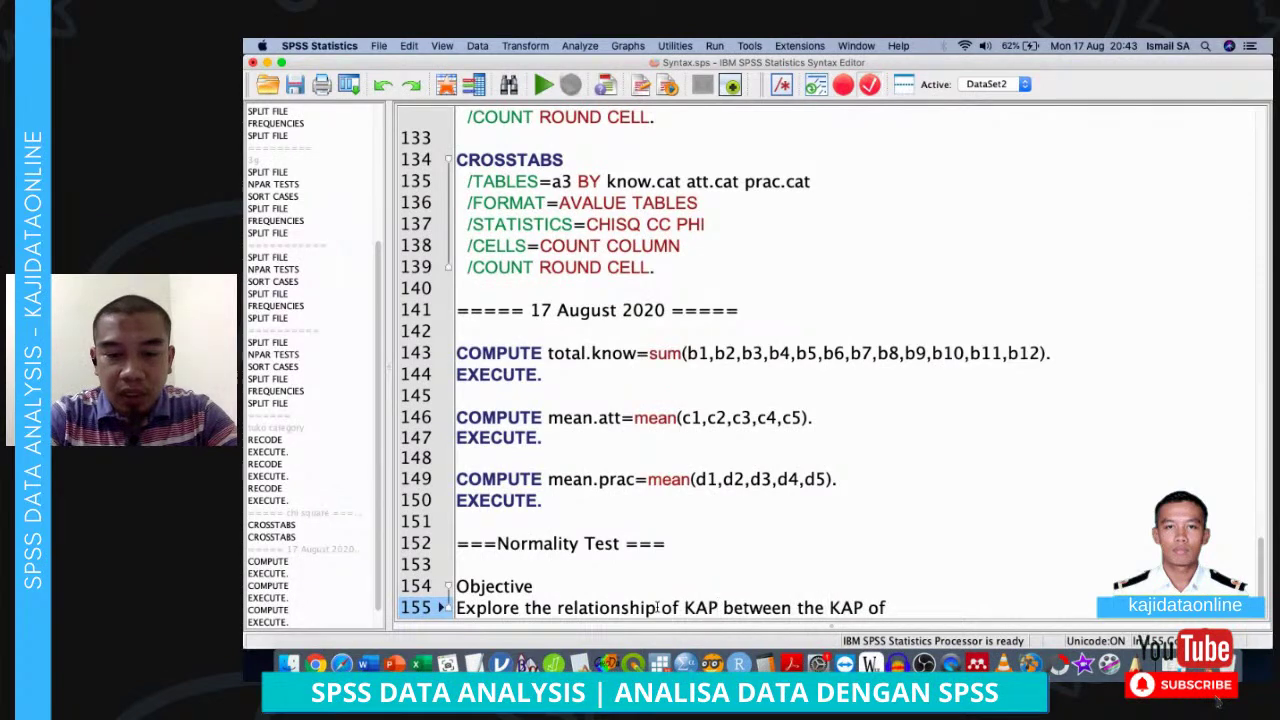
key("shift+Right")
key("shift+Right")
key("shift+Right")
key("shift+Right")
key("shift+Right")
key("shift+Right")
key("shift+Right")
key("shift+Right")
key("shift+Right")
key("shift+Right")
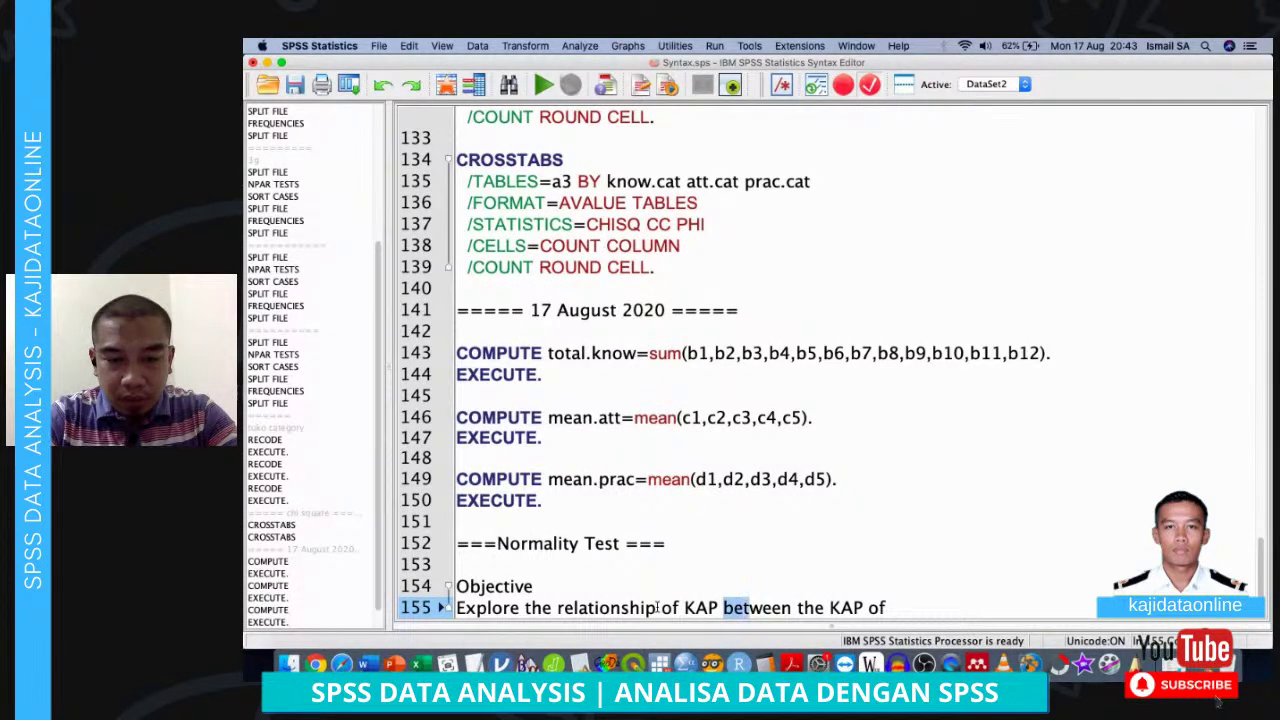
key("shift+Right")
key("shift+Right")
key("shift+Right")
key("Left")
key("Left")
key("Left")
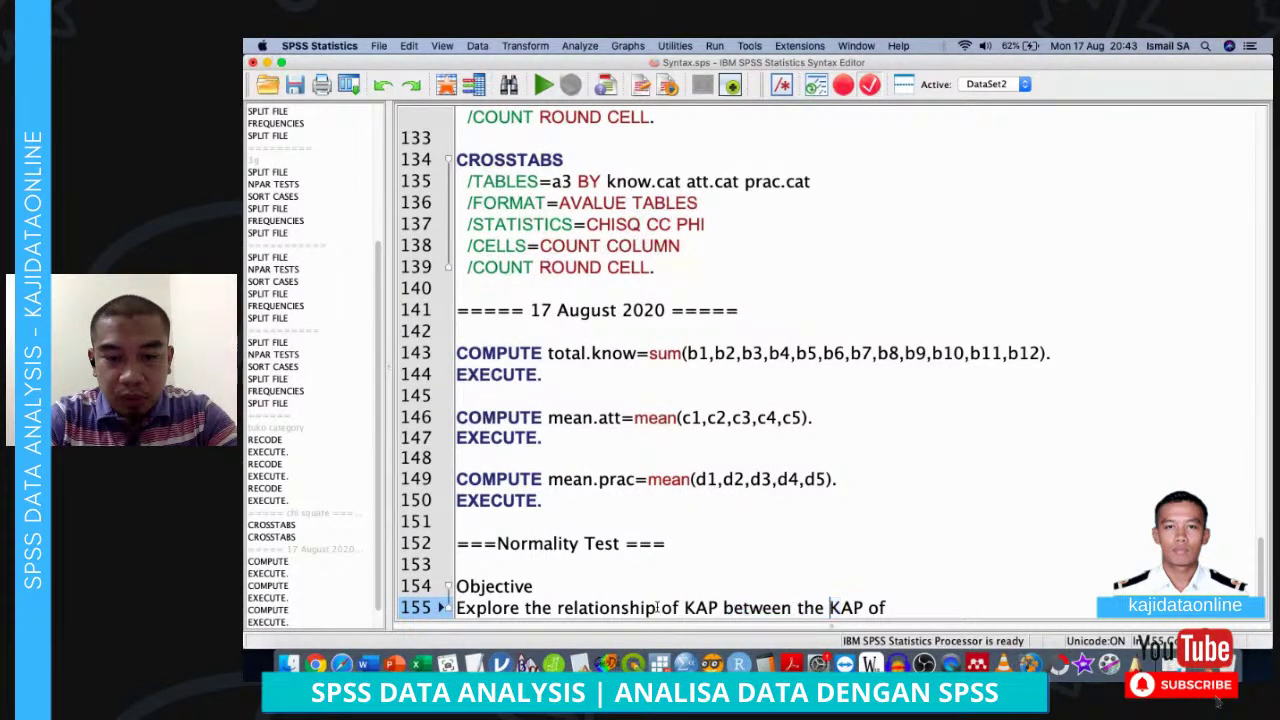
key("Up")
Remove the words "of KAP" between "relationship" and "between" in the objective sentence
left_click(724, 607)
key("BackSpace")
key("BackSpace")
key("BackSpace")
key("BackSpace")
key("BackSpace")
key("BackSpace")
key("BackSpace")
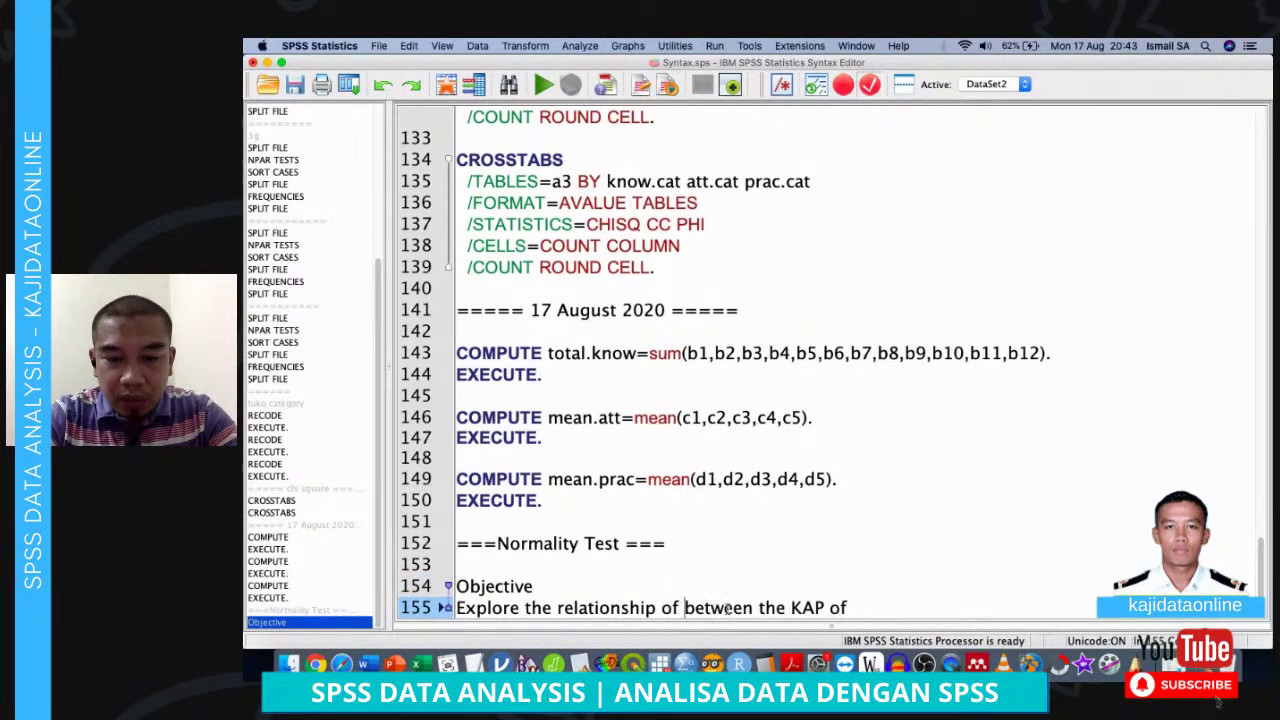
Replace the trailing "of" in the objective sentence with "and the sociodemographic"
left_click(830, 607)
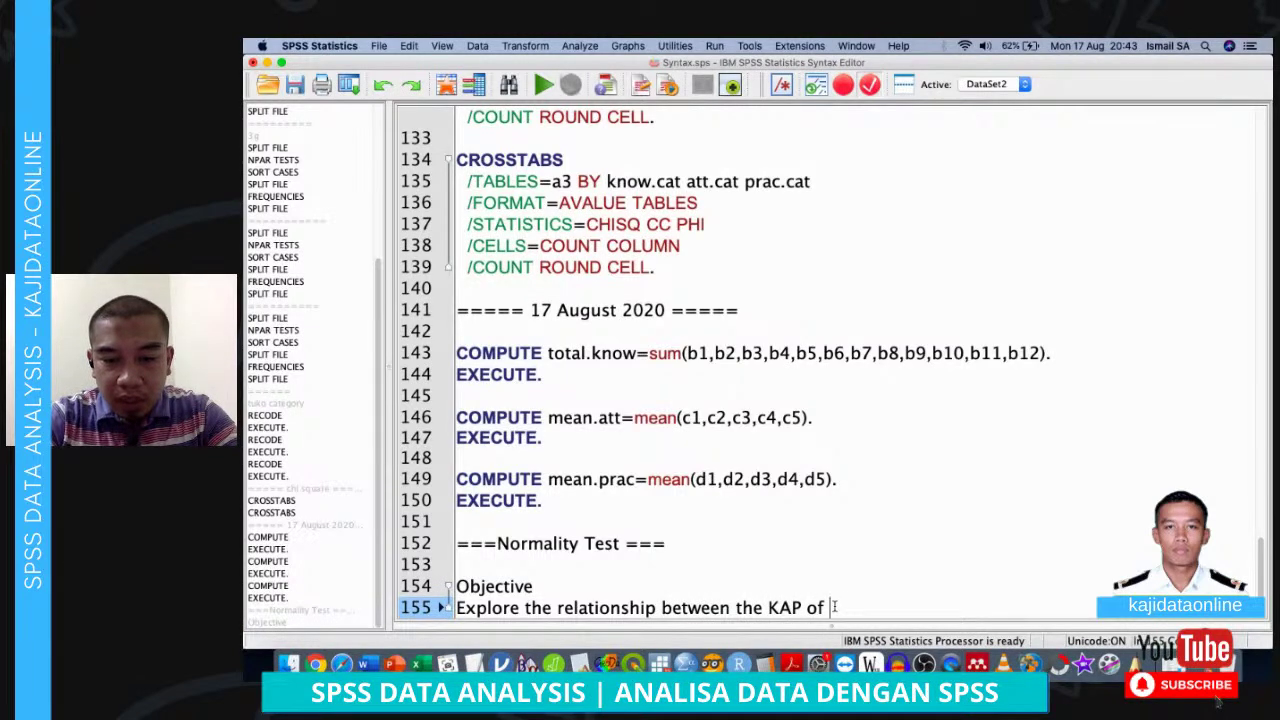
key("BackSpace")
key("BackSpace")
type("and the ")
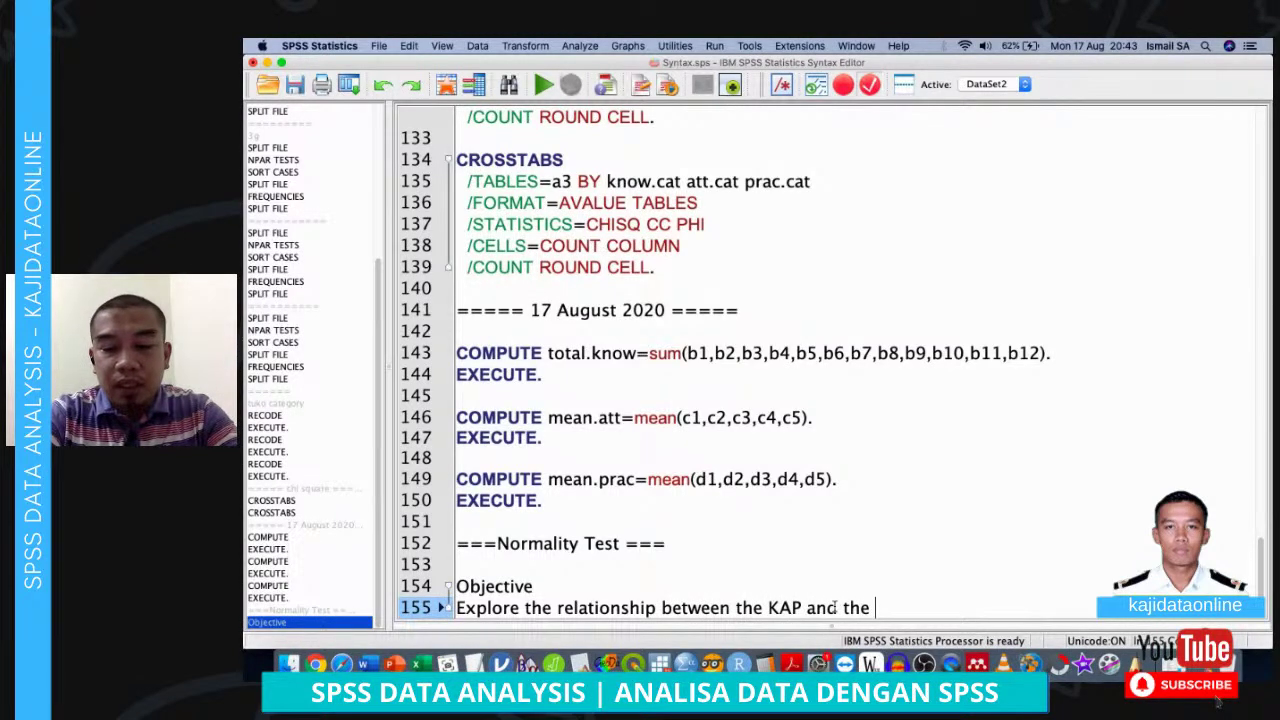
type("sociodempgra")
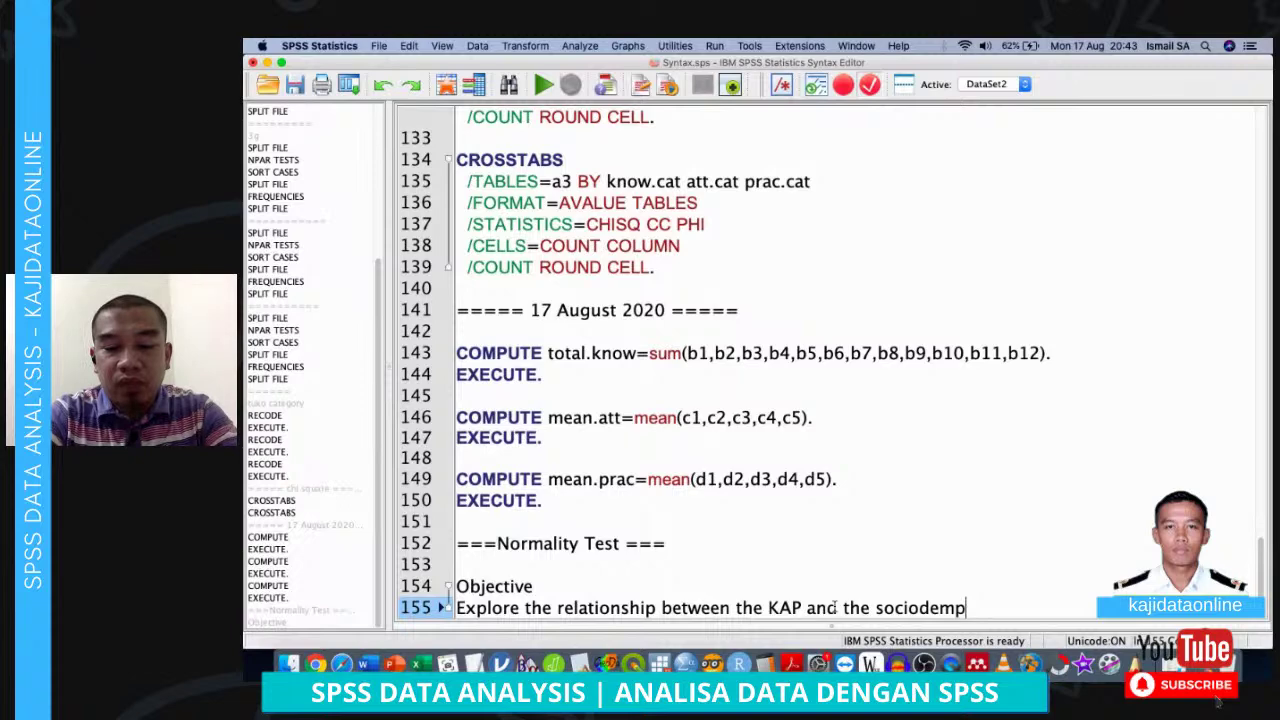
key("BackSpace")
key("BackSpace")
key("BackSpace")
key("BackSpace")
key("BackSpace")
key("BackSpace")
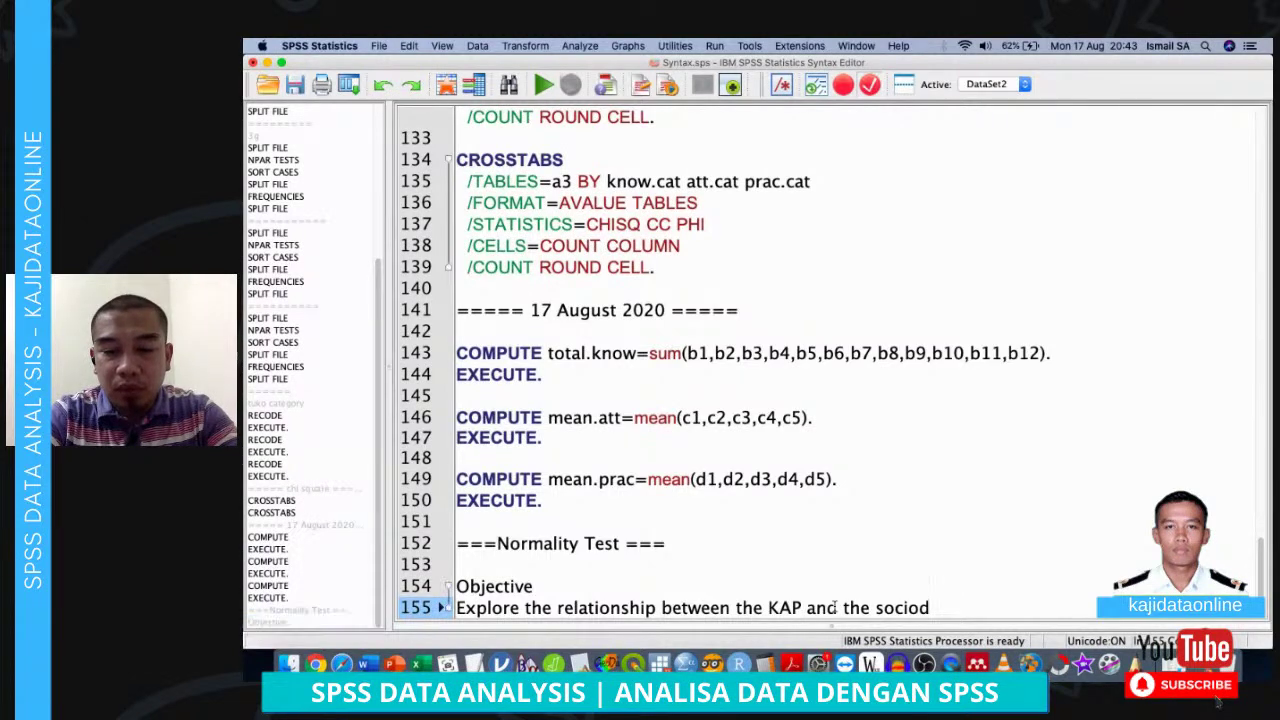
type("emographic")
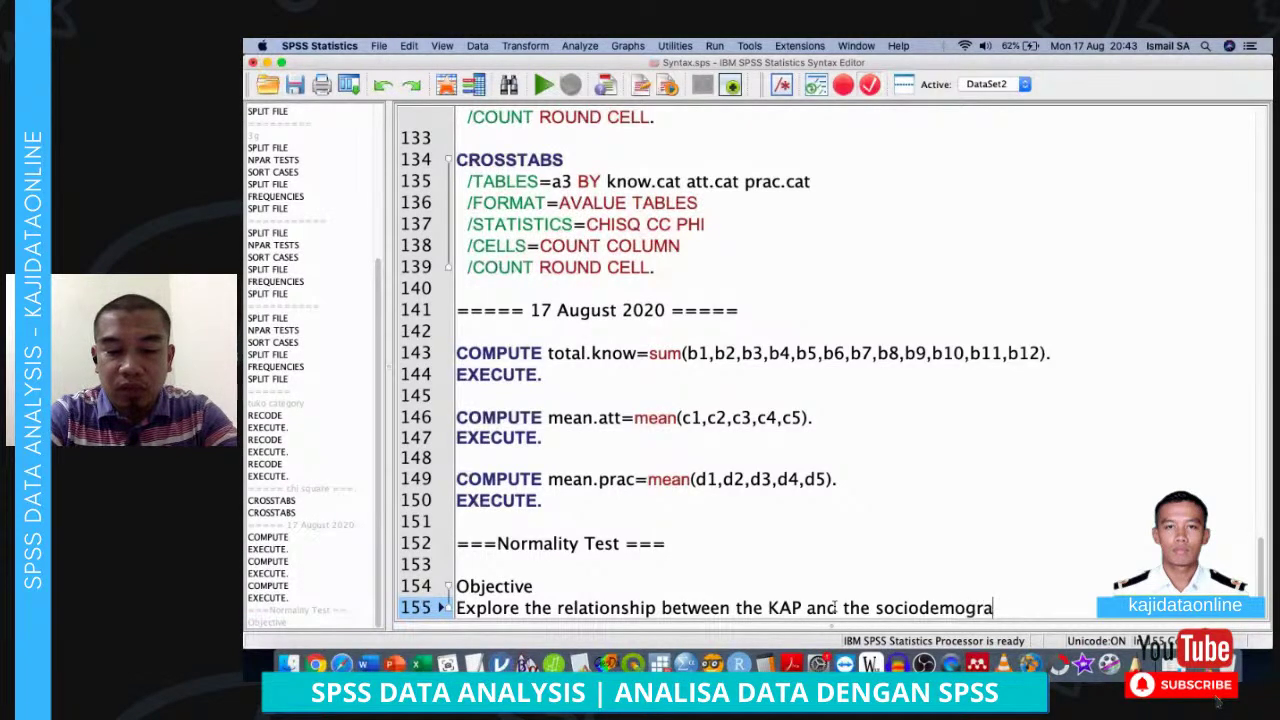
Add the subheading "Specific:" below the objective sentence, separated from it by a blank line
key("Return")
key("Return")
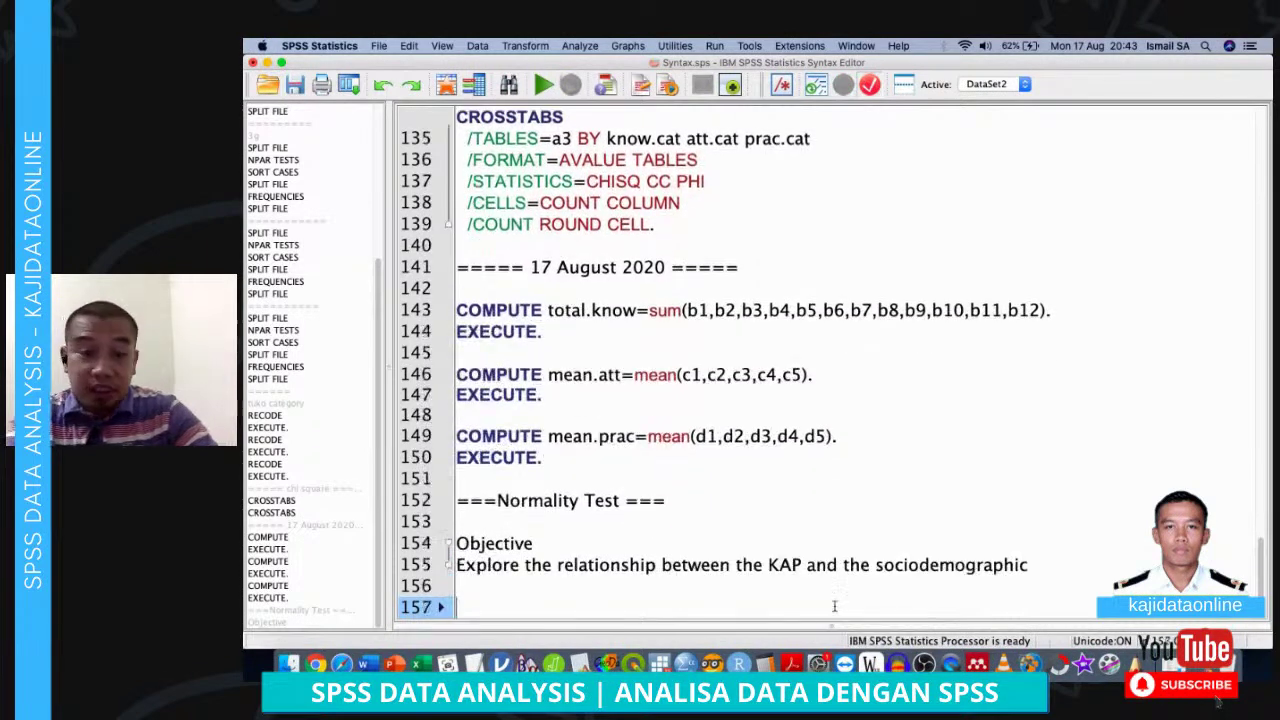
type("Spec")
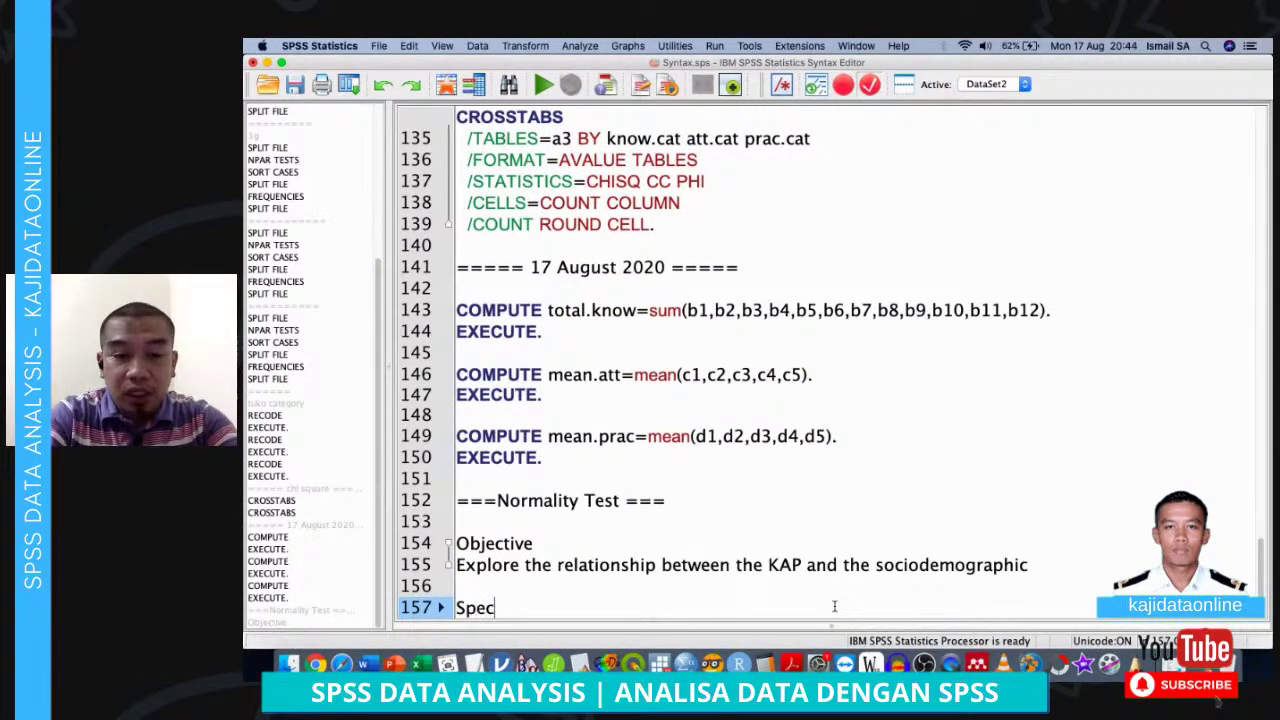
type("ific:")
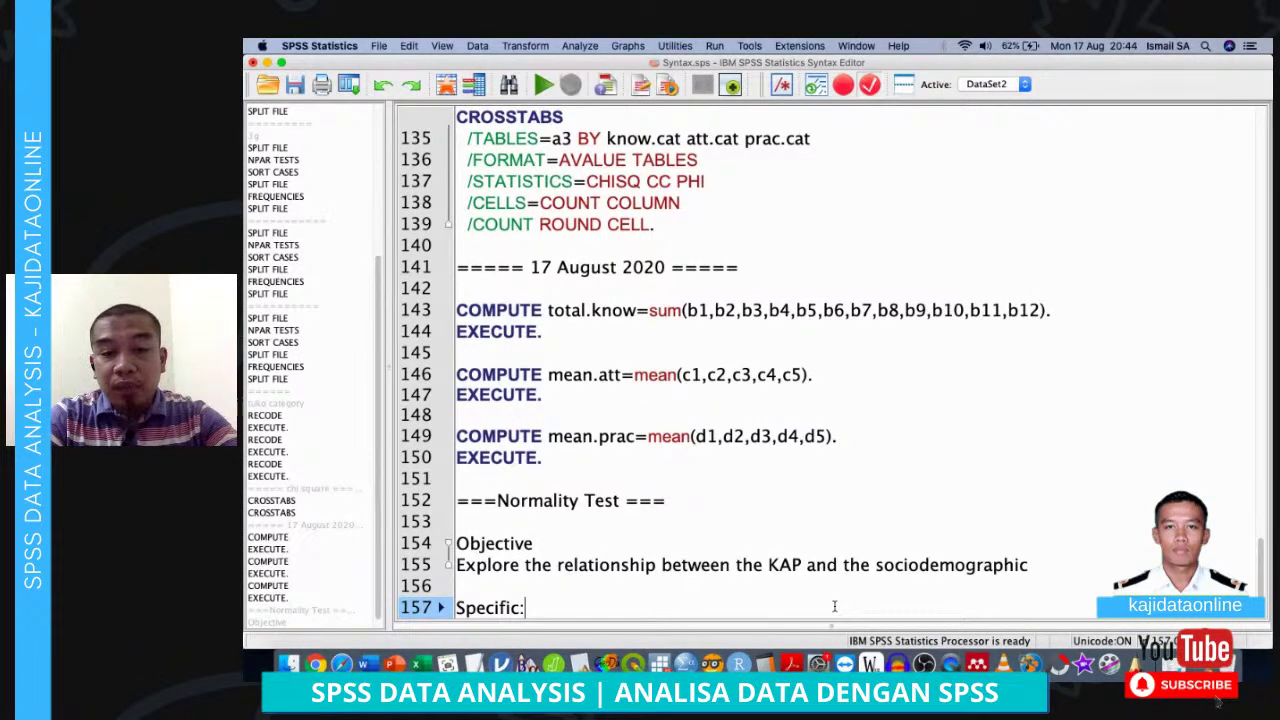
key("Return")
Write the first specific objective as "1) To understand the sociodemographic of respondents"
type("1)")
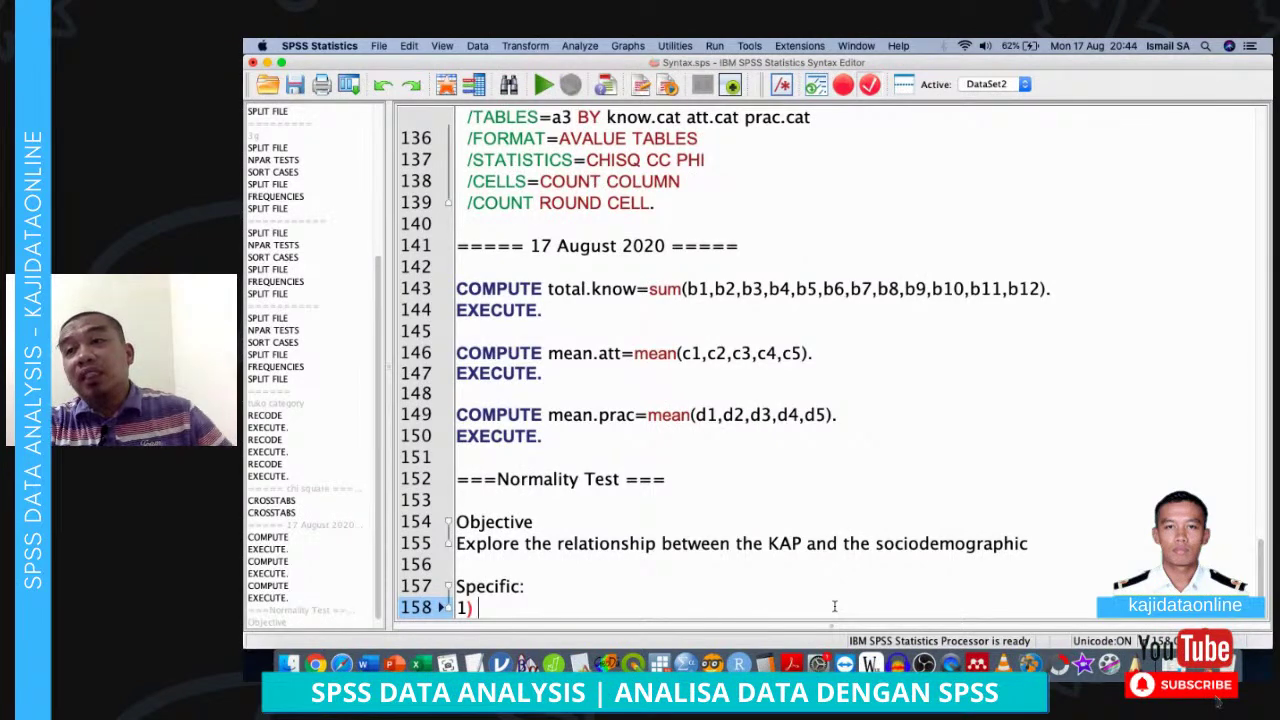
type("To ")
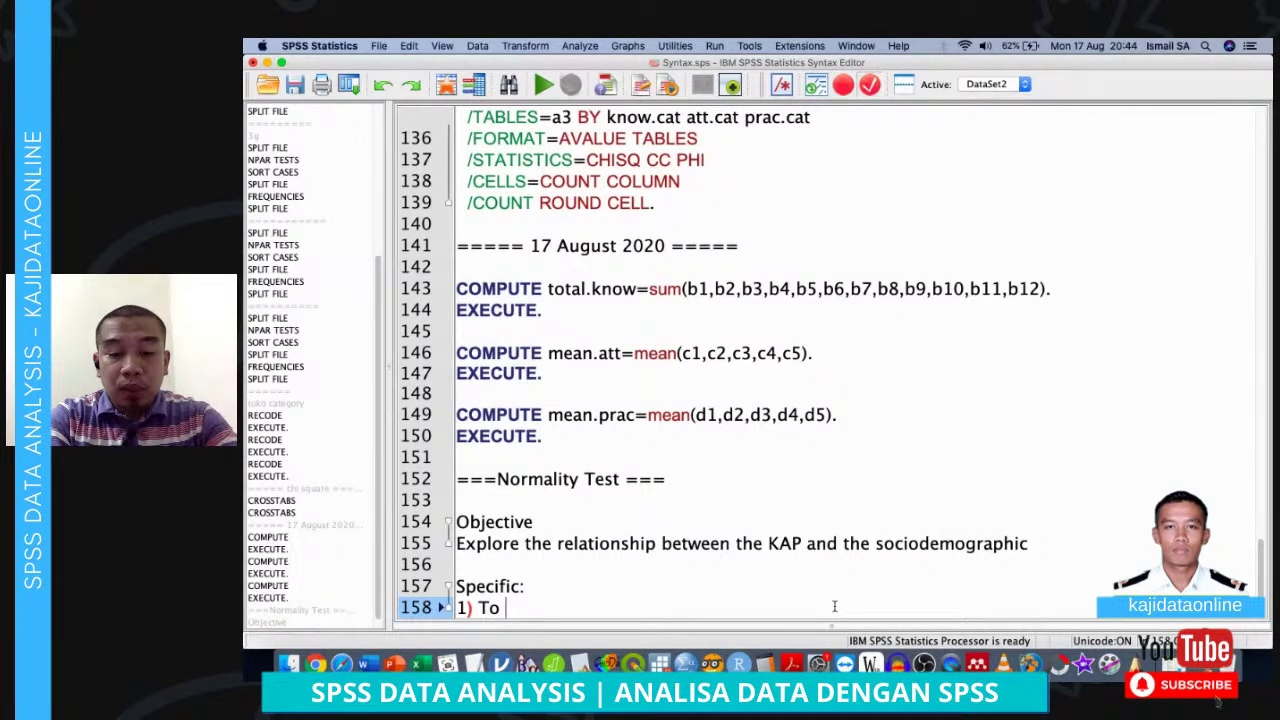
type("underst")
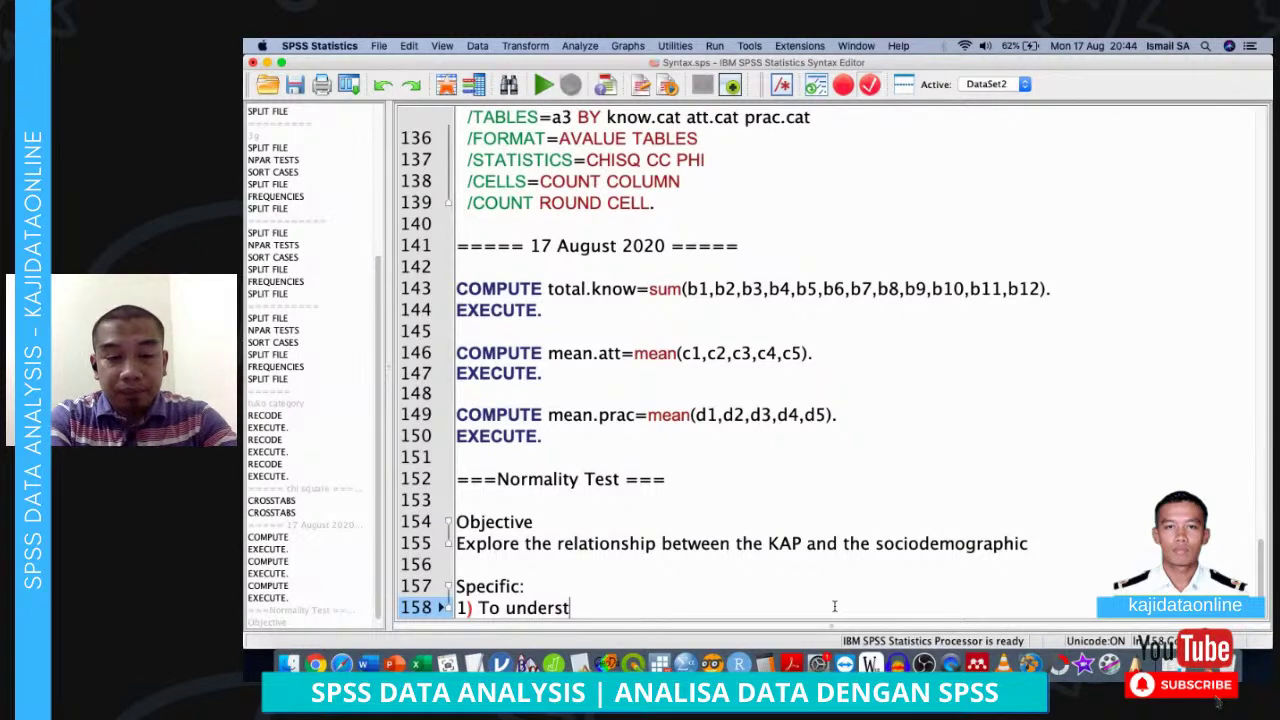
type("and the sociog")
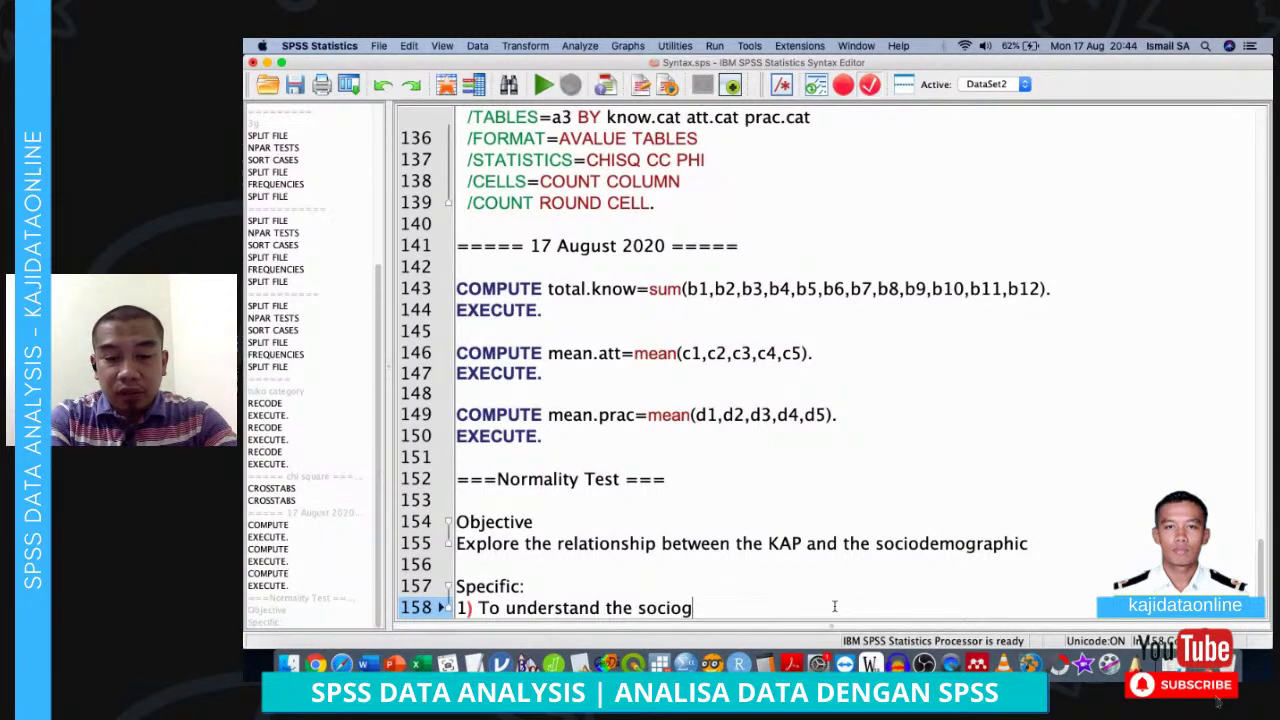
key("BackSpace")
type("dem")
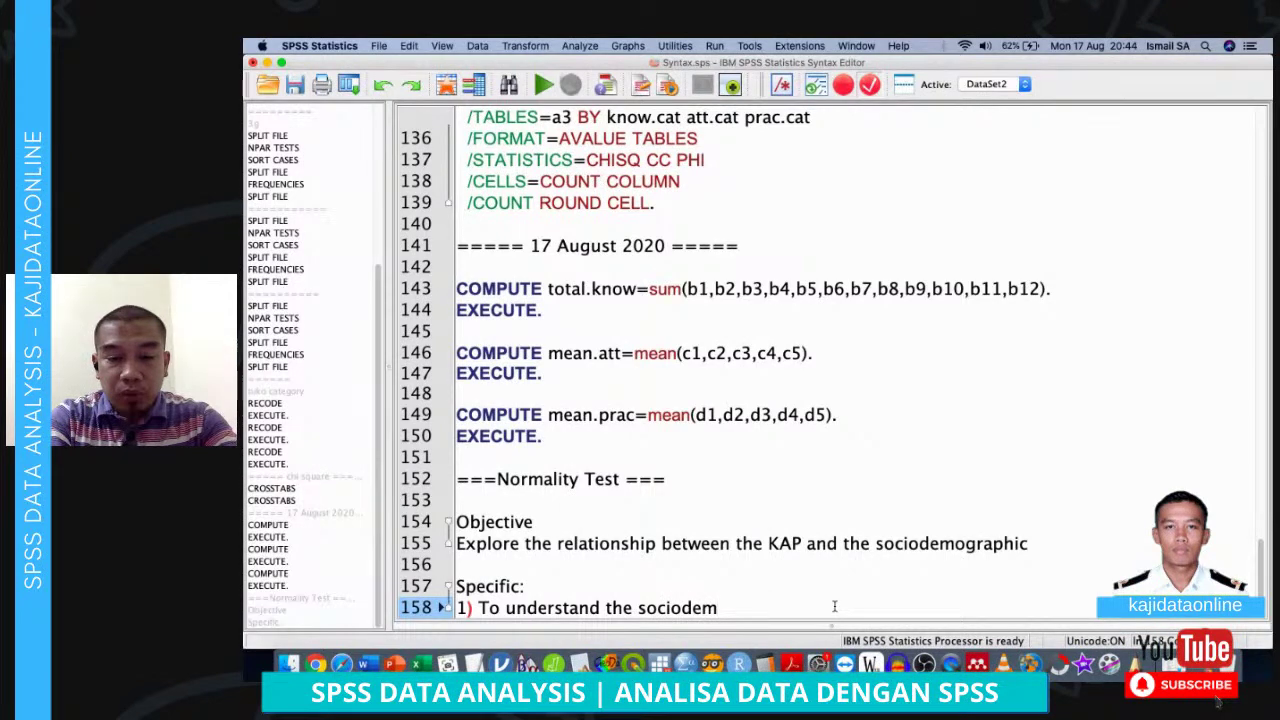
type("ographic ")
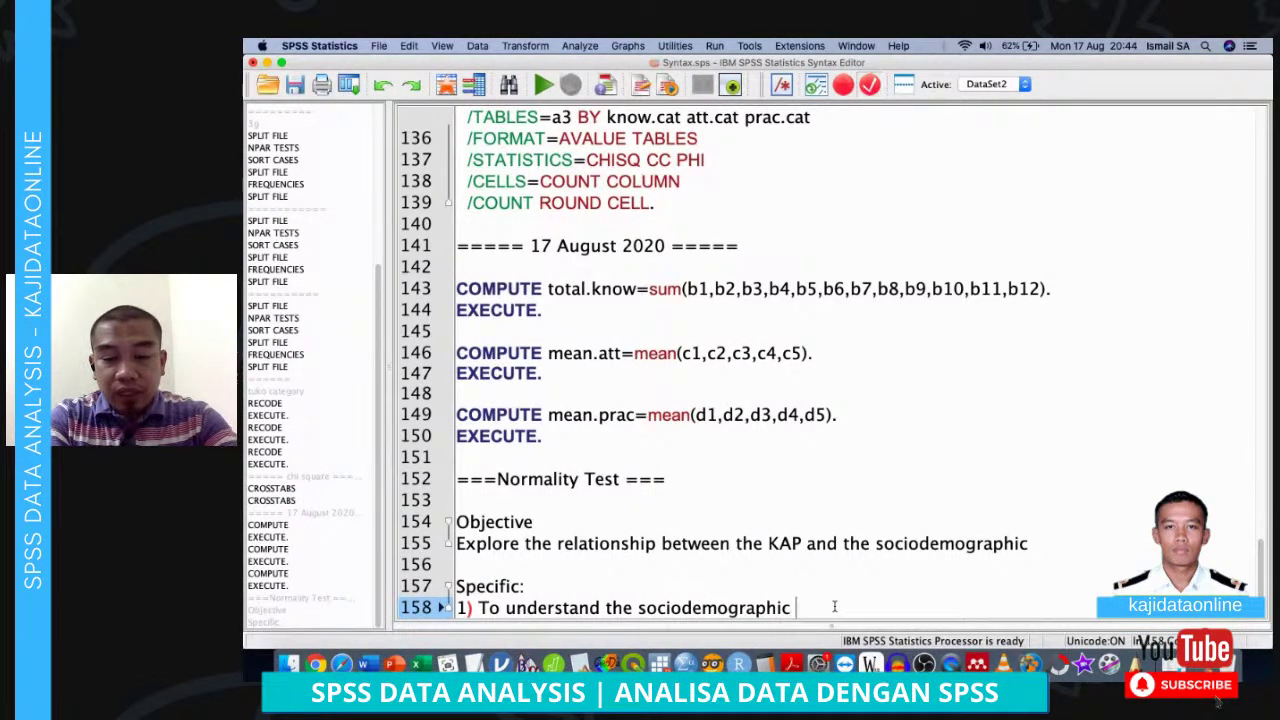
type("of respondents")
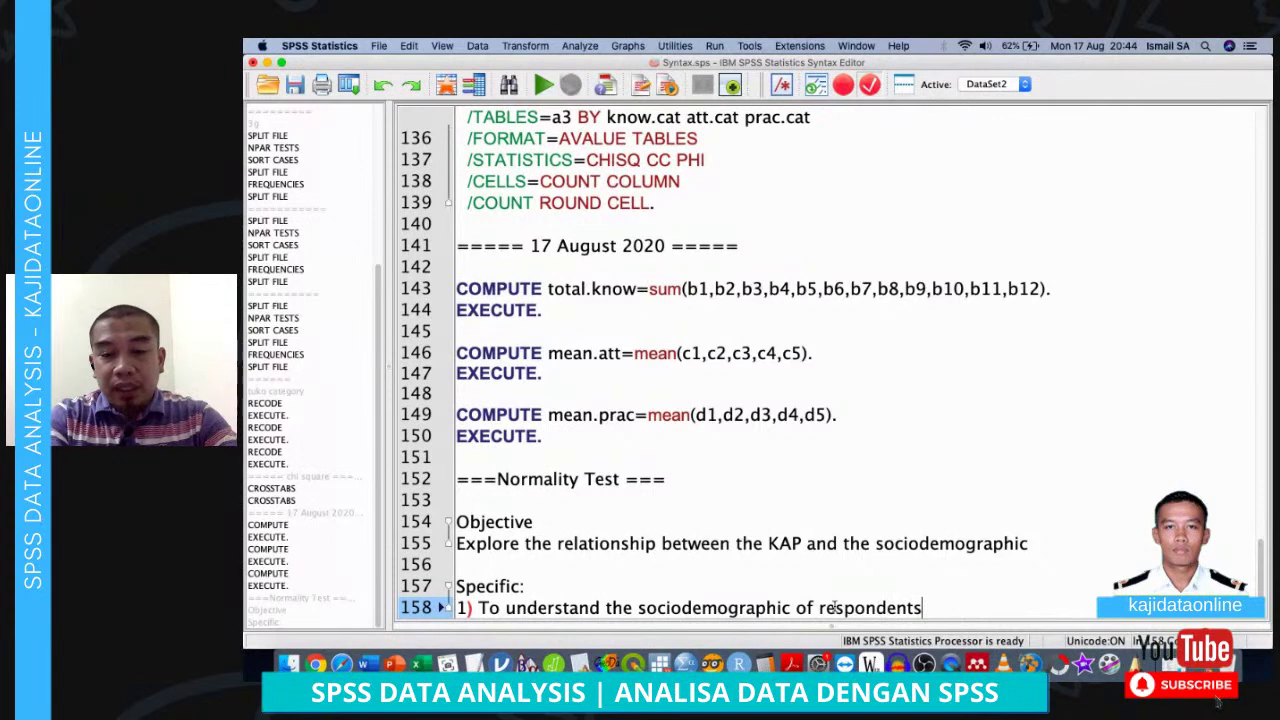
Add the second specific objective on a new line: "2) To compare the KAP with different demographic factors"
key("Return")
type("2) ")
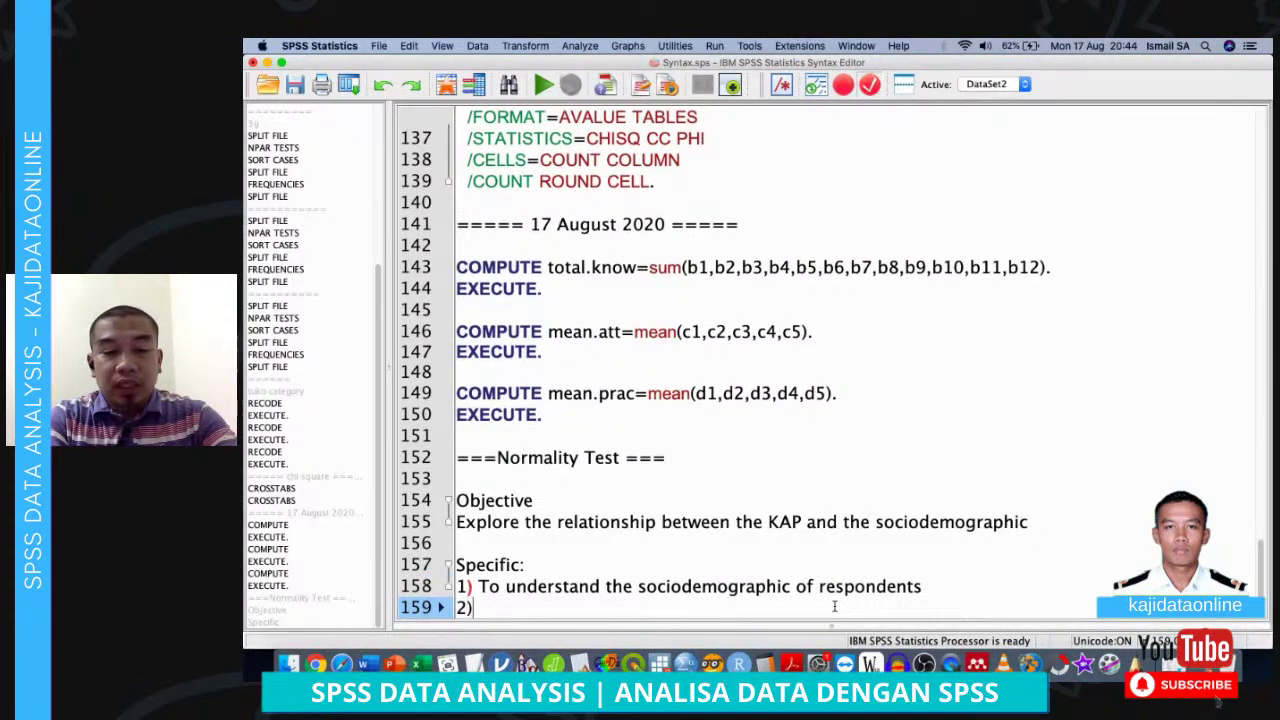
type("To ")
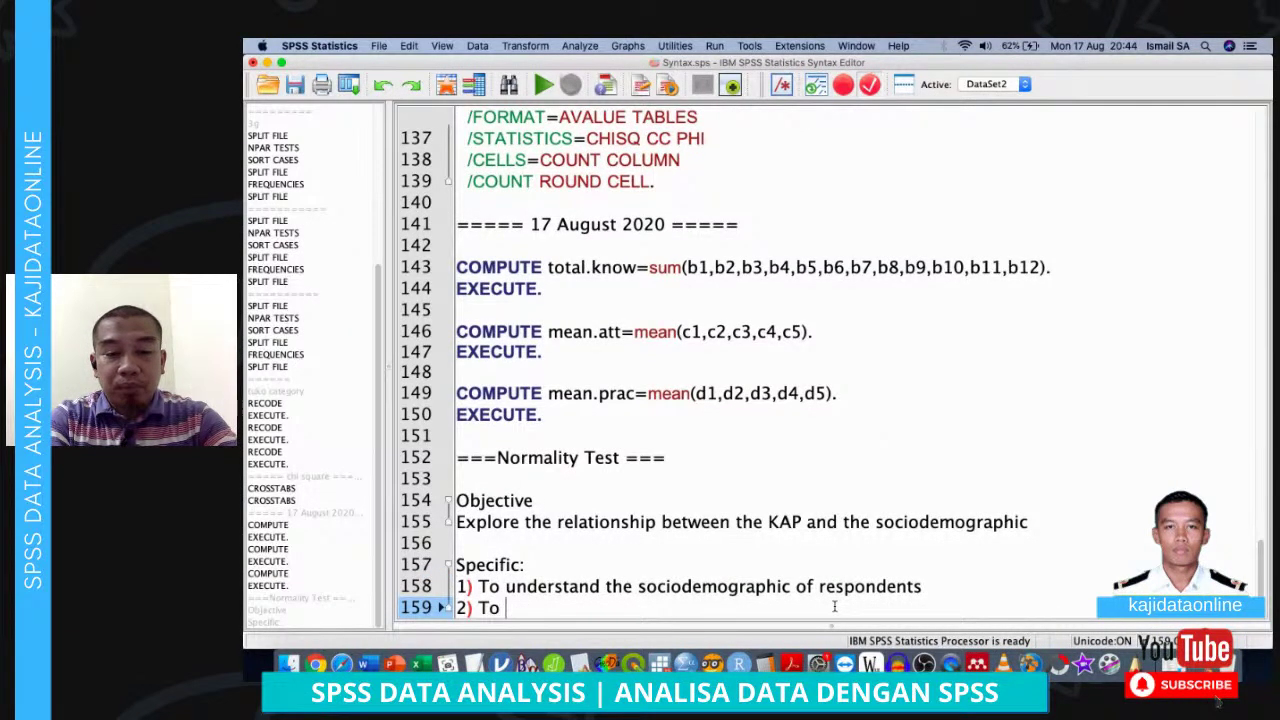
type("compare the KAP")
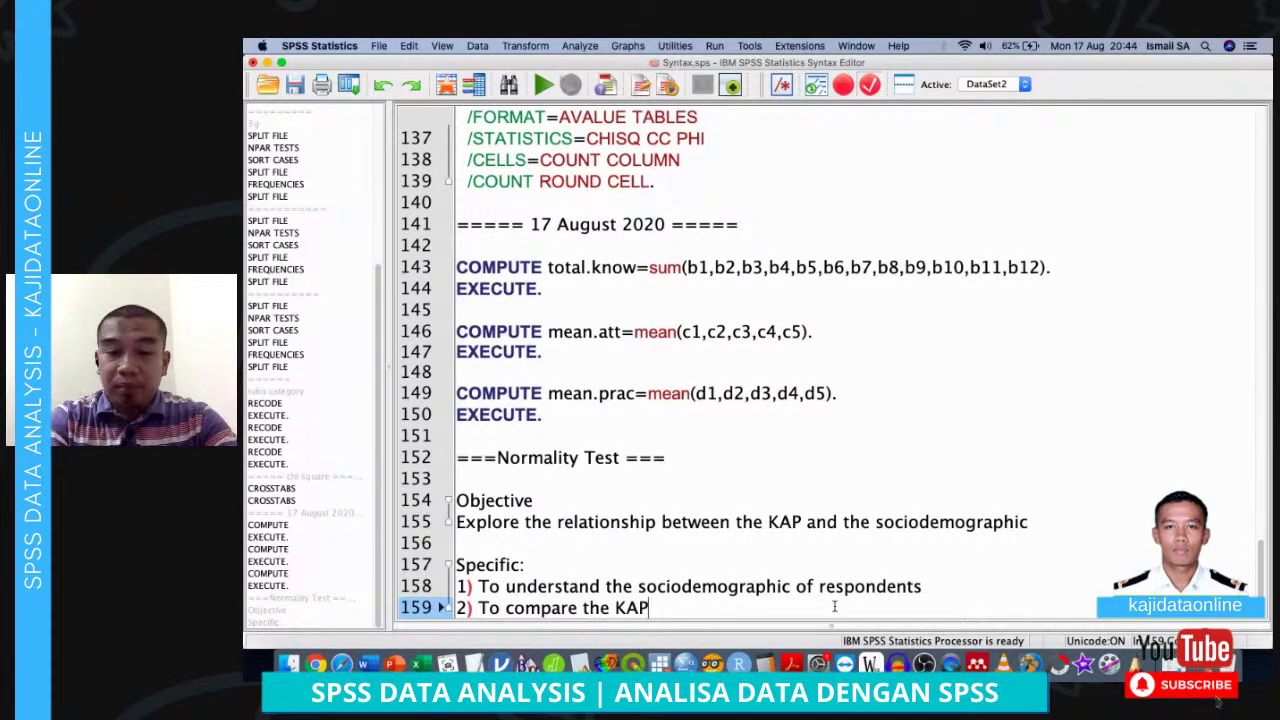
type(" with different demographic factors")
Add the third specific objective, "3) To identify relationship between KAP and demographic factors", followed by a blank line
key("Return")
type("3) To ")
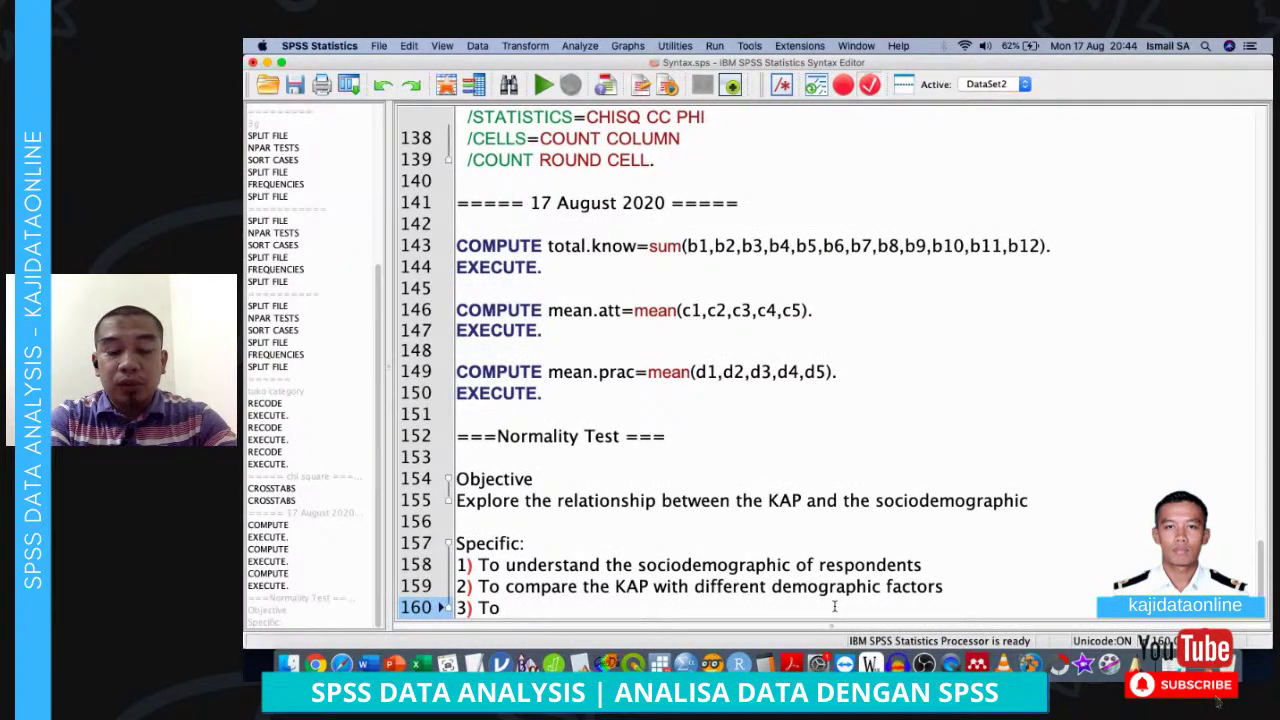
type("identify ")
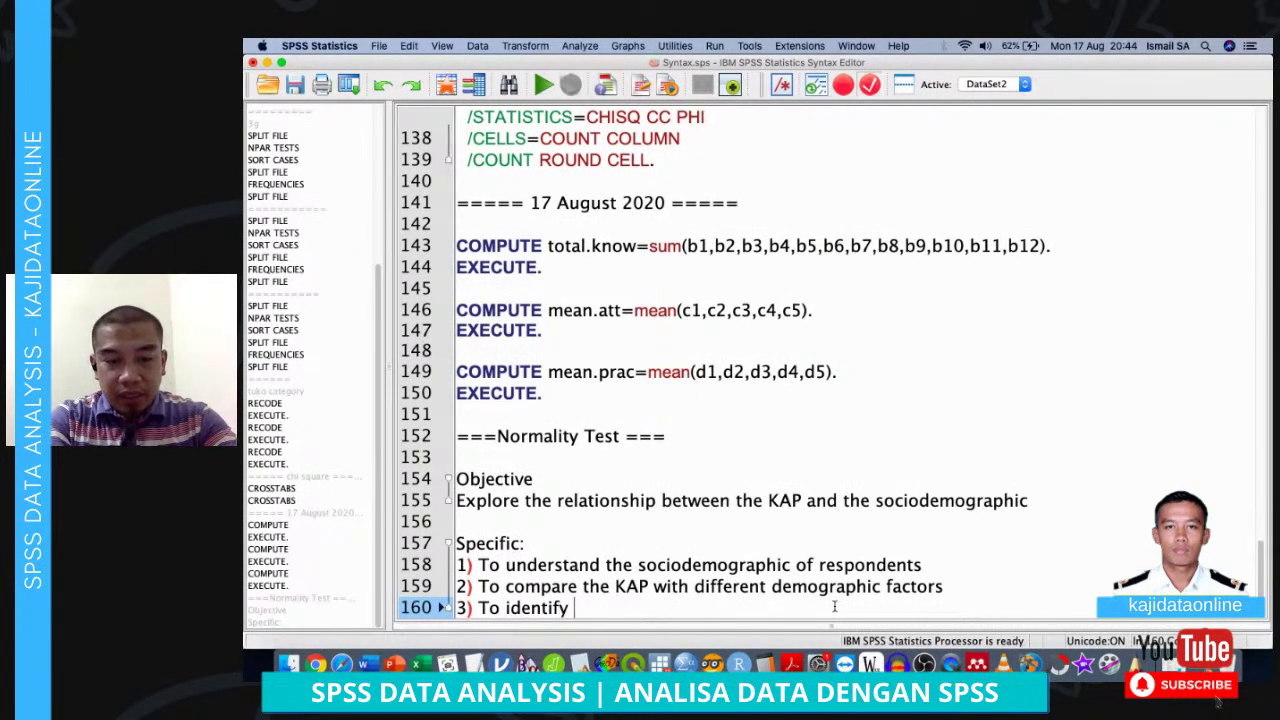
type("relationshi")
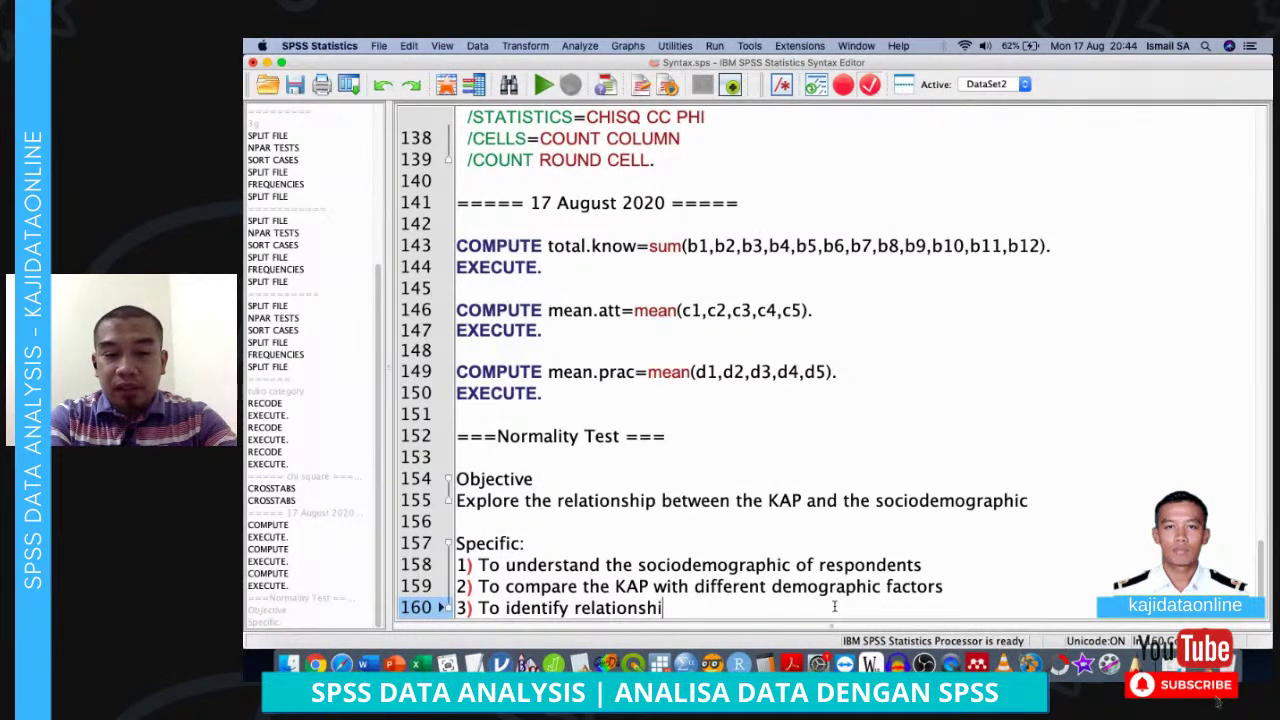
type("p between ")
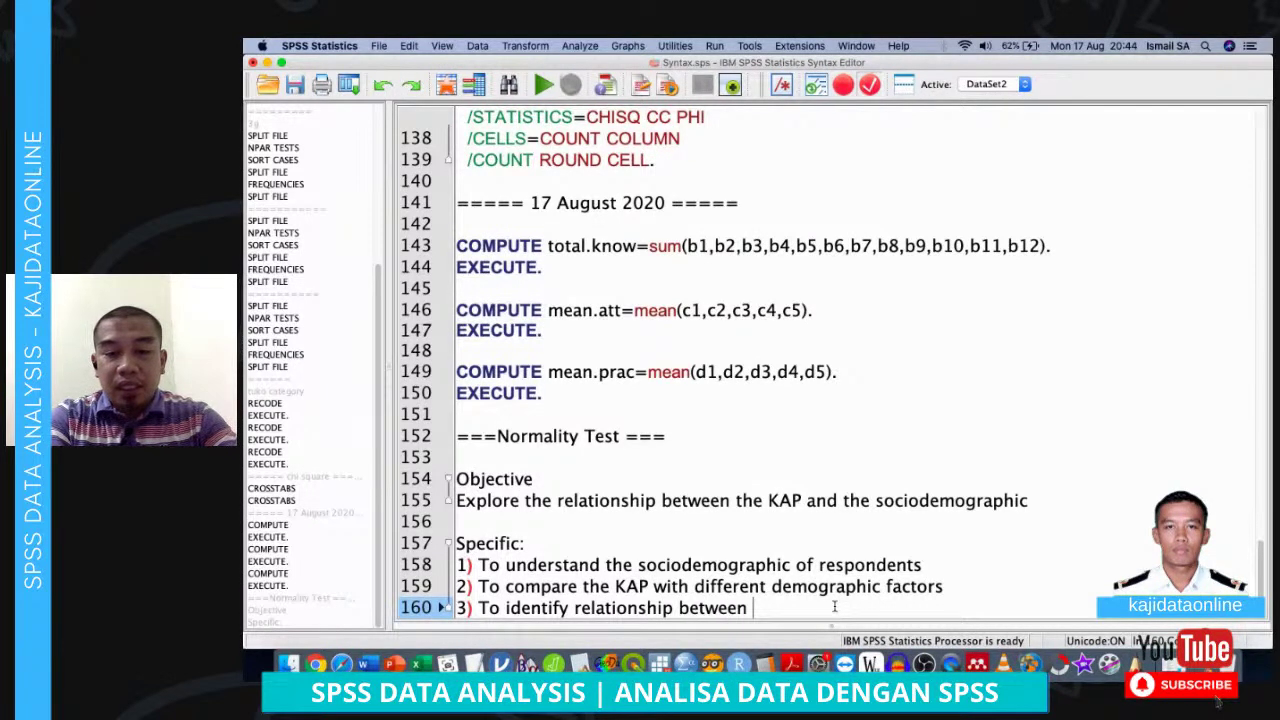
type("KAP and demo")
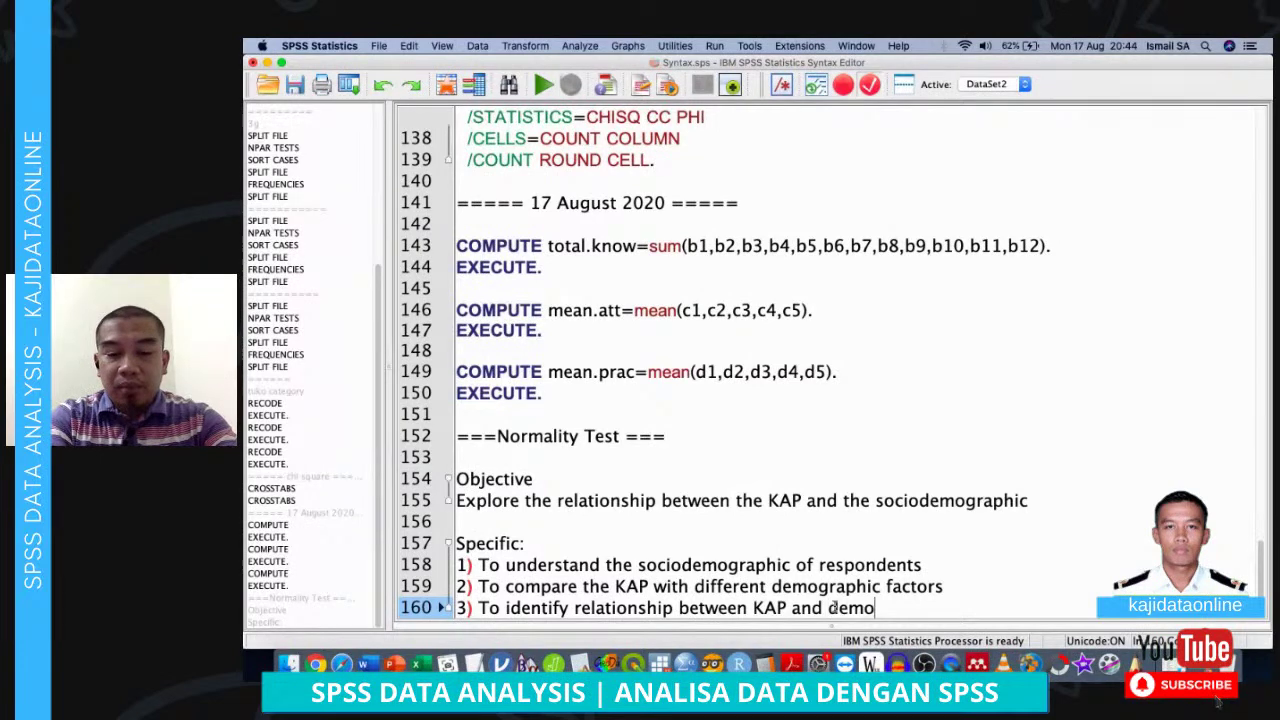
type("graphic factors")
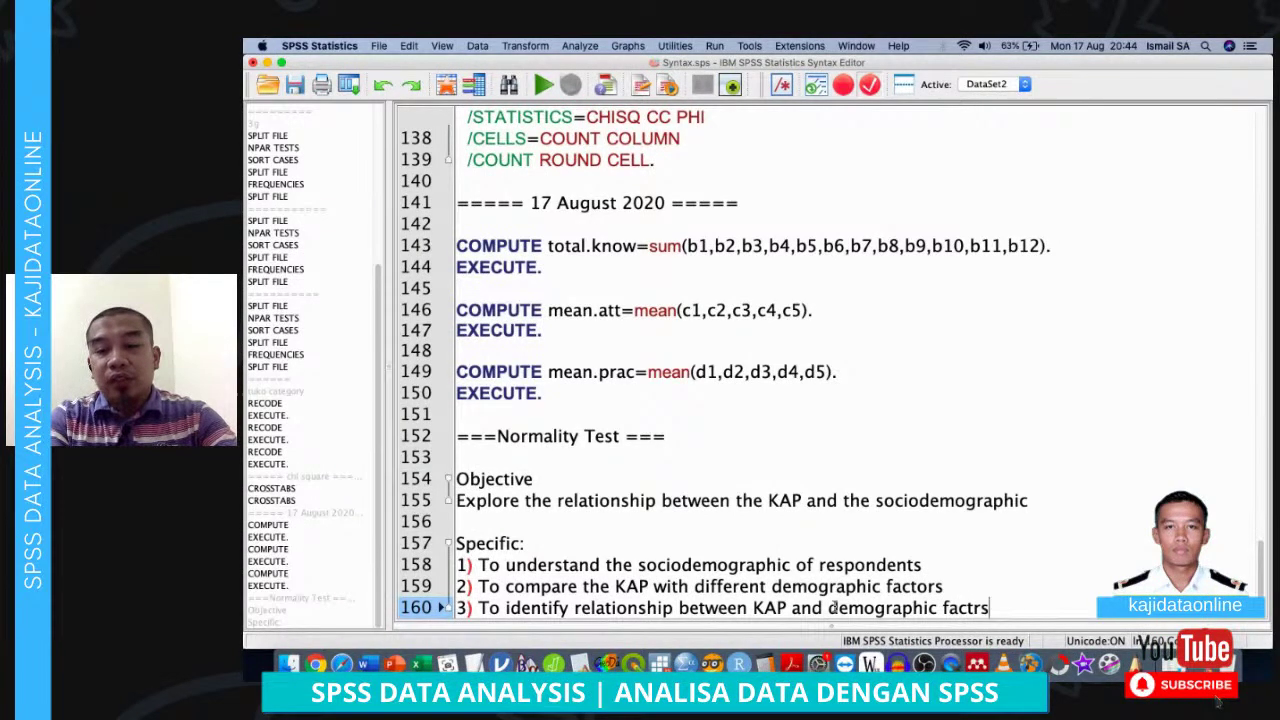
key("BackSpace")
key("BackSpace")
key("BackSpace")
type("ors")
key("Return")
key("Return")
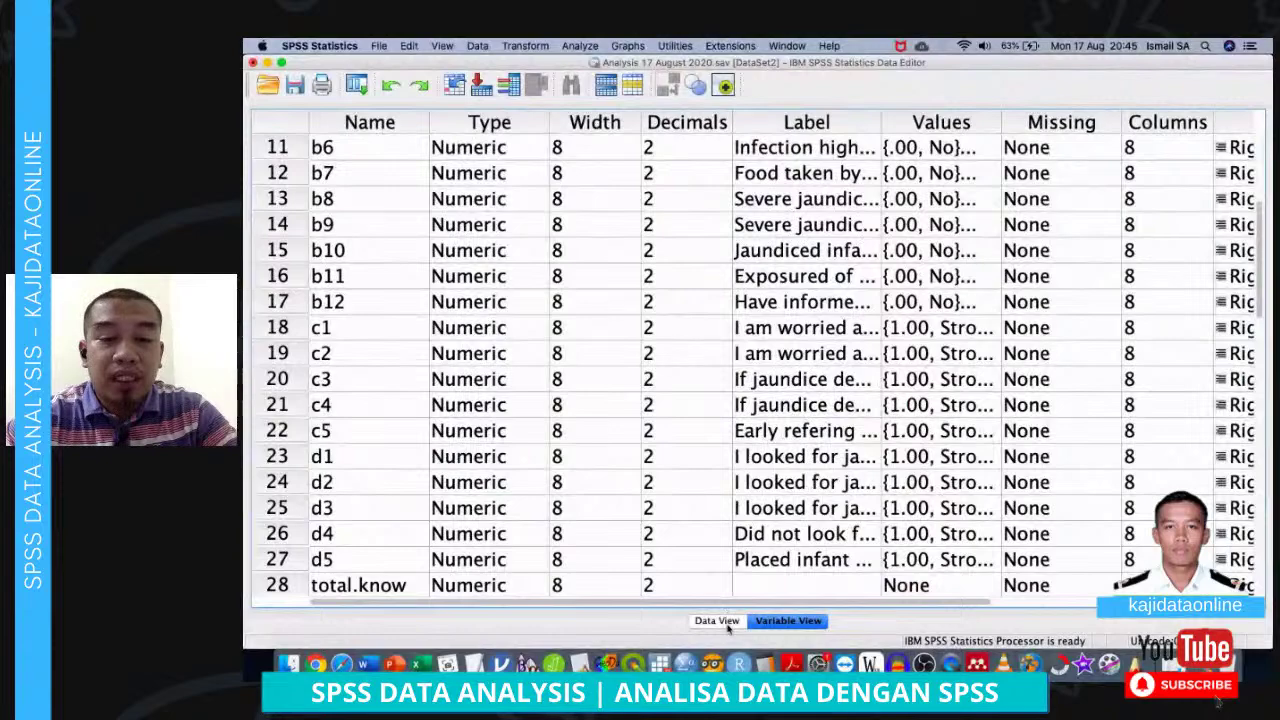
Examine the total.know, mean.att and mean.prac columns in the dataset's data view
left_click(718, 620)
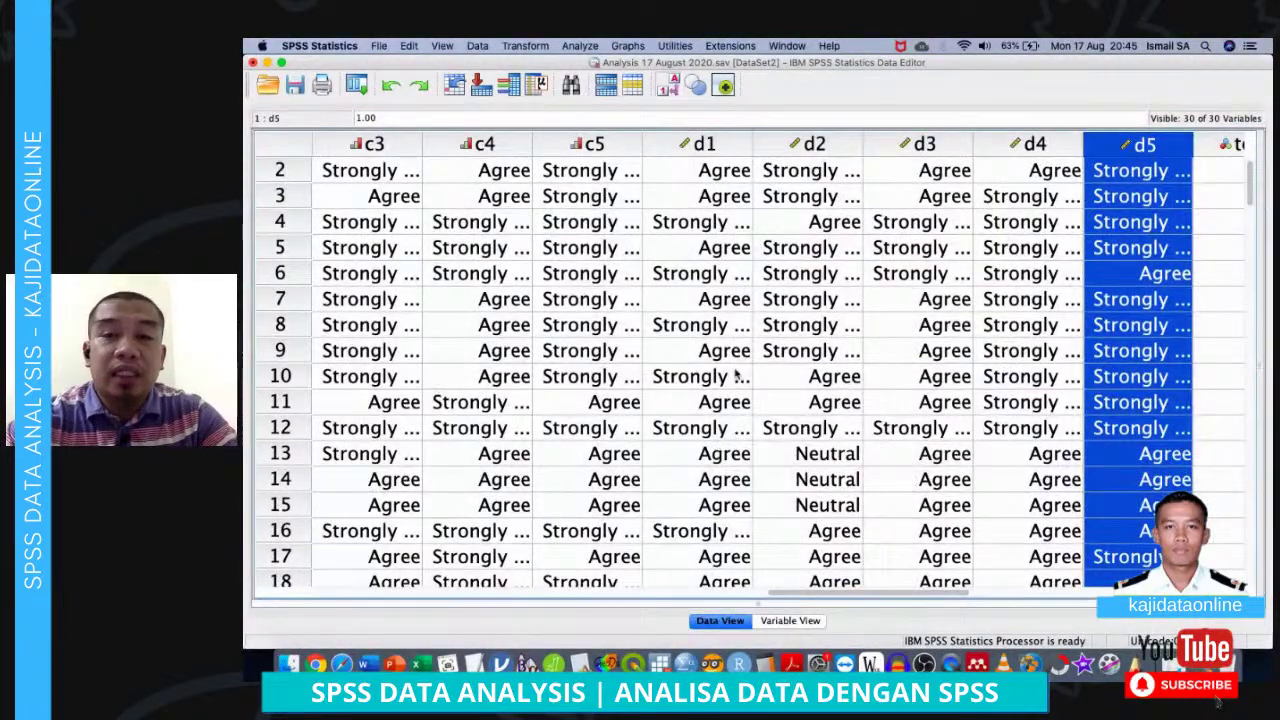
scroll(736, 374, "right", 10)
scroll(735, 374, "left", 6)
scroll(735, 374, "right", 2)
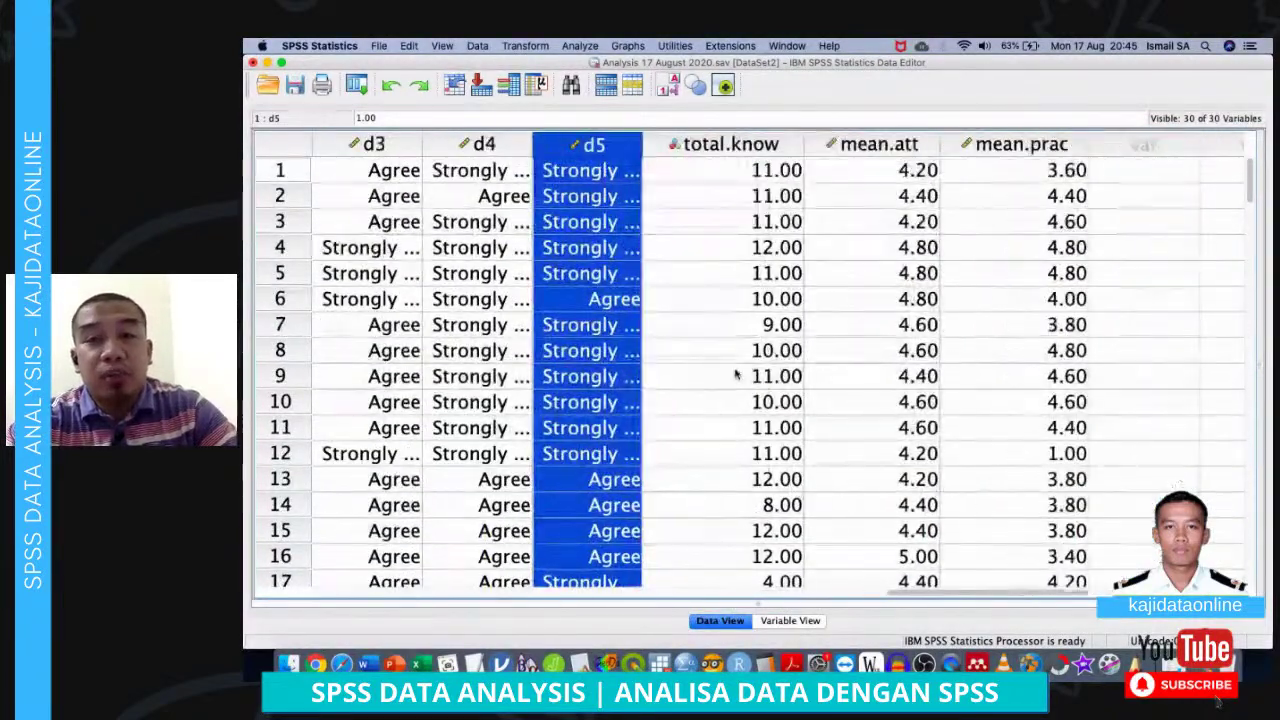
left_click(731, 151)
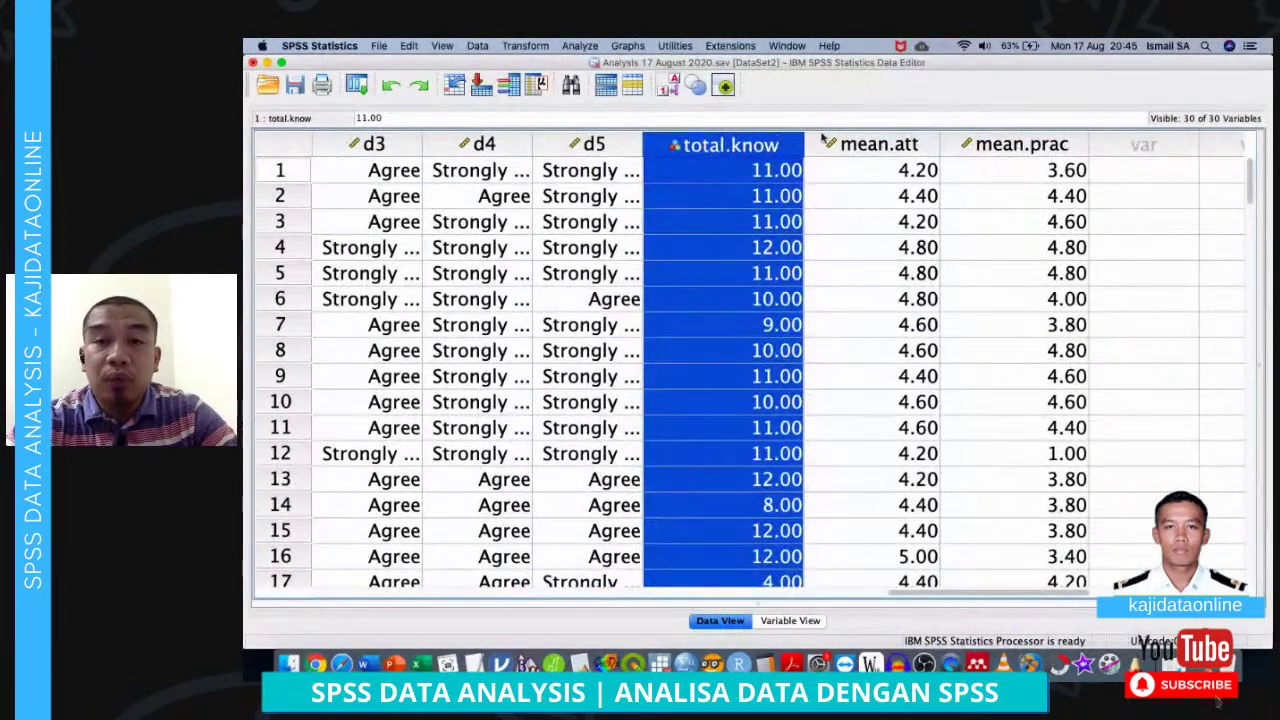
left_click(866, 146)
left_click(983, 146)
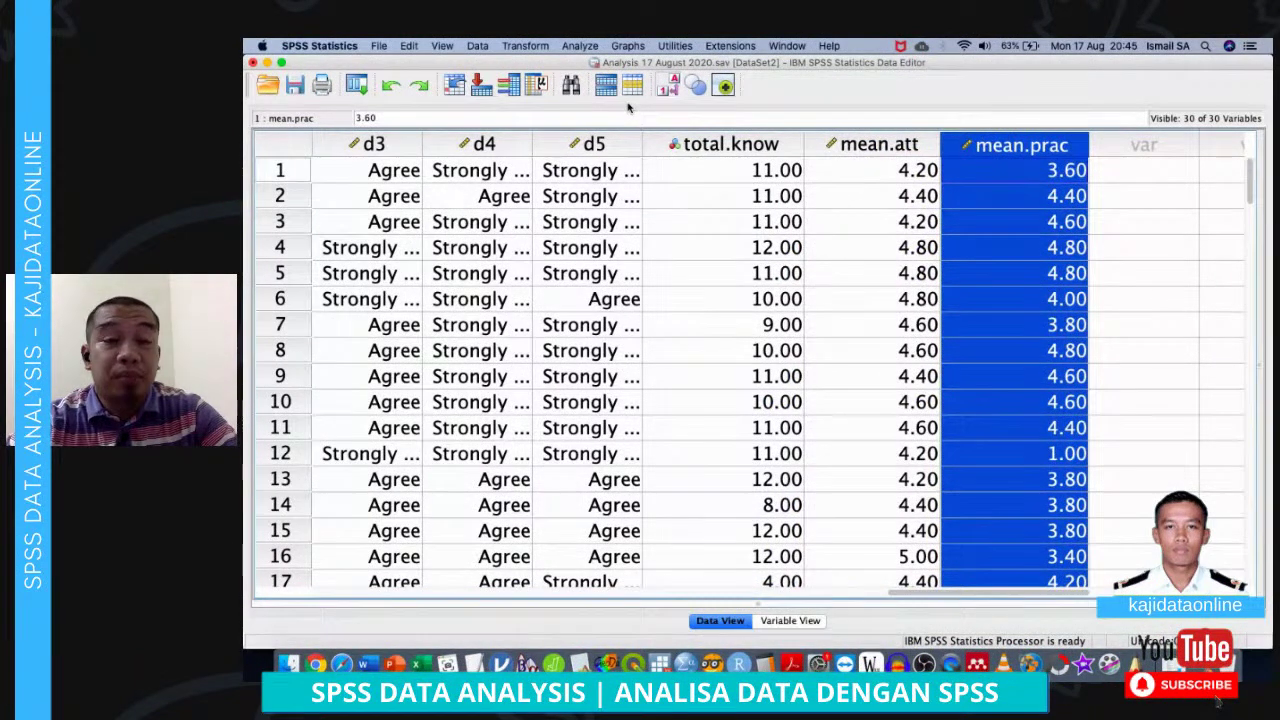
left_click(579, 47)
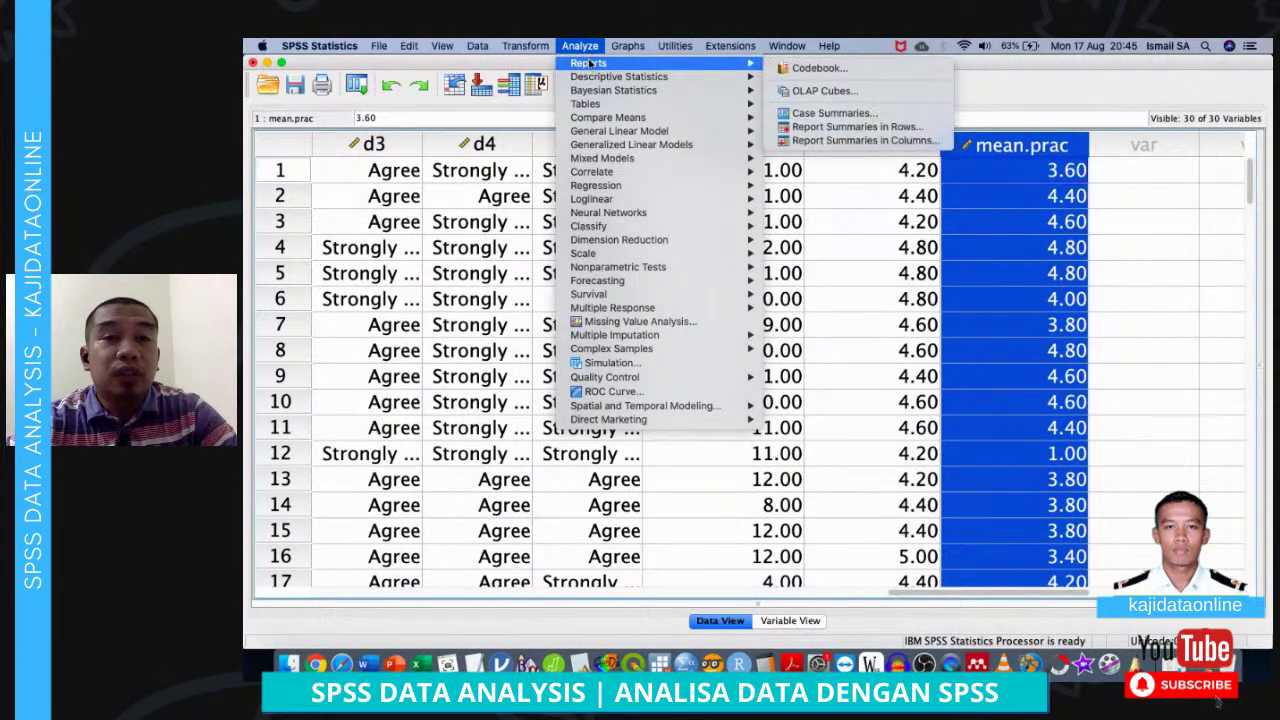
mouse_move(689, 112)
mouse_move(727, 80)
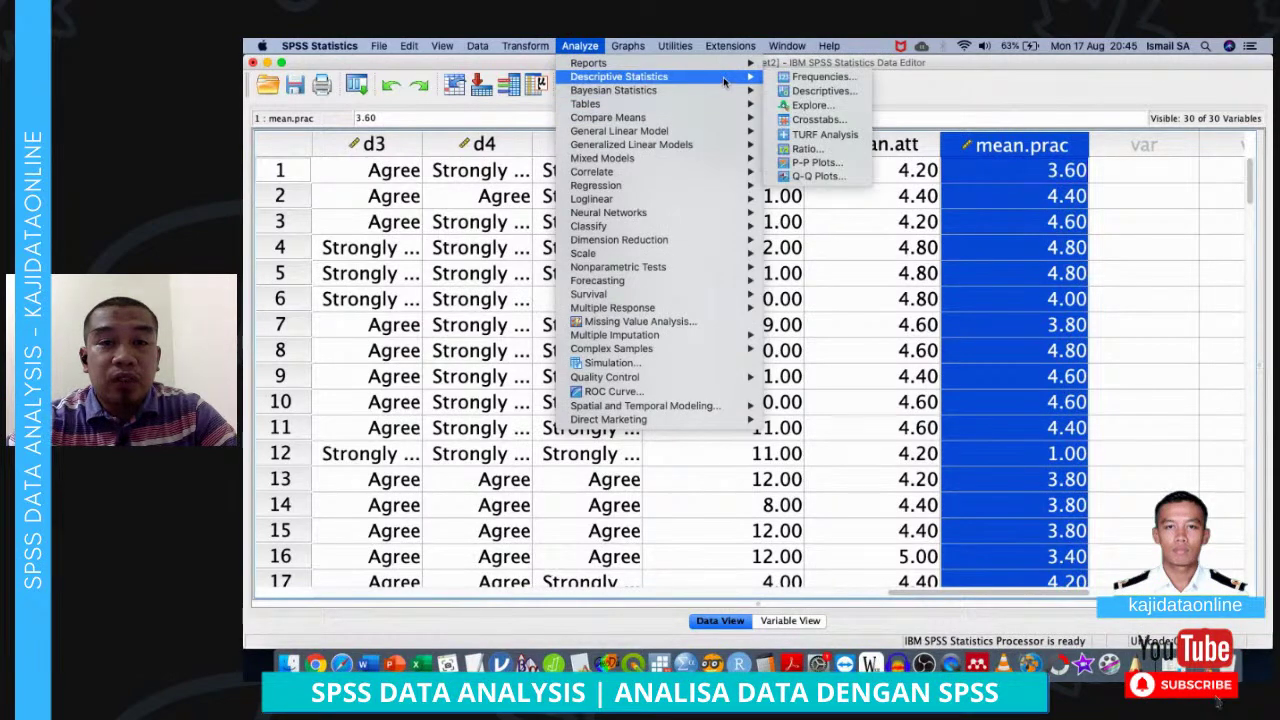
left_click(812, 106)
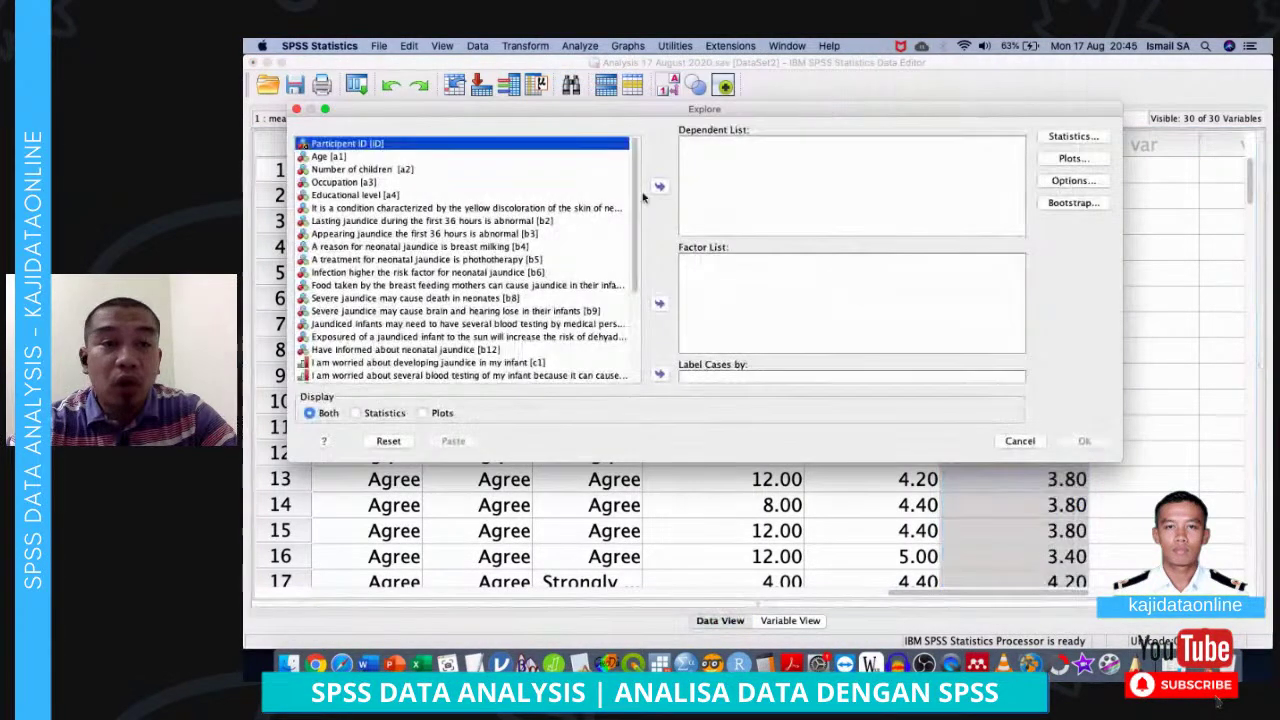
left_click(401, 351)
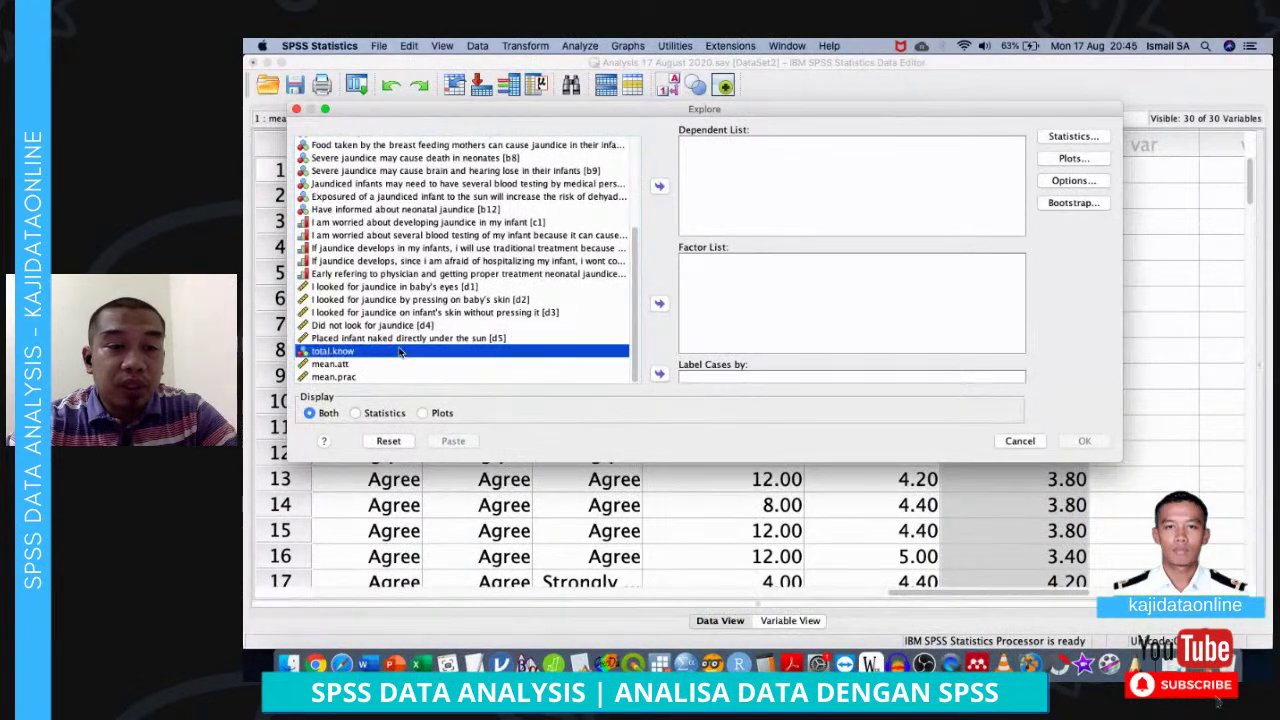
left_click(404, 374, "shift")
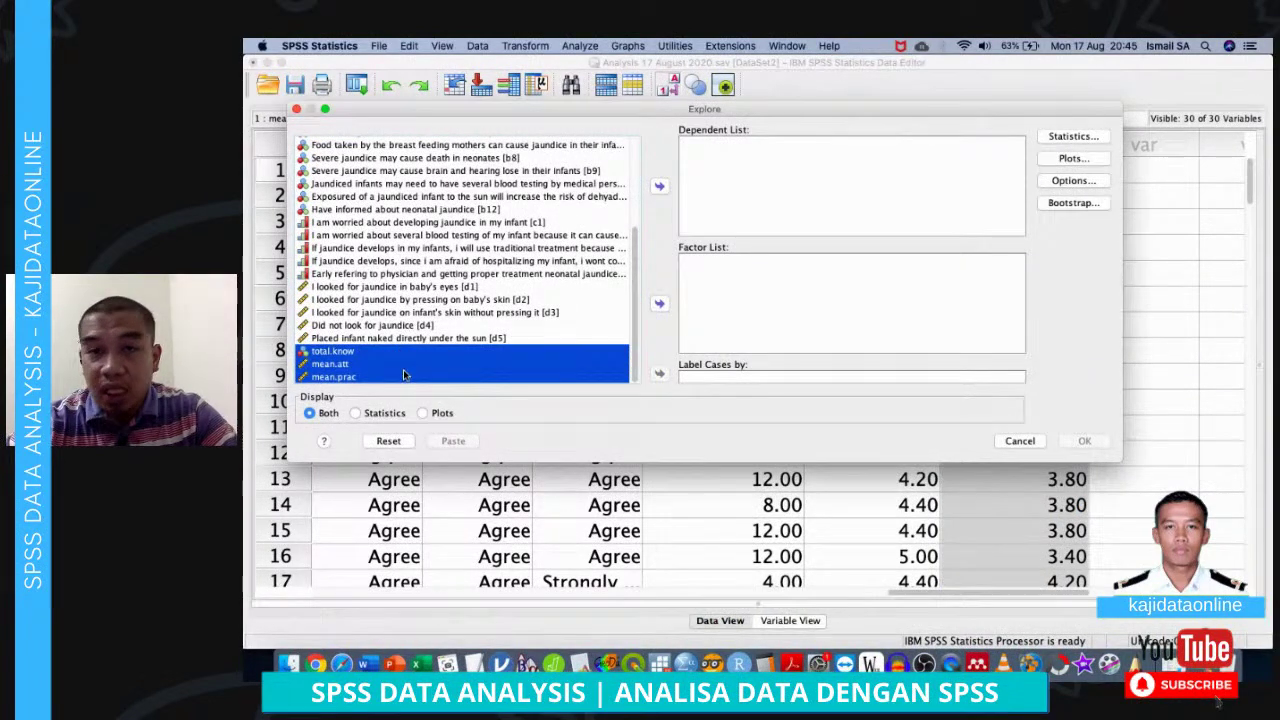
left_click(659, 188)
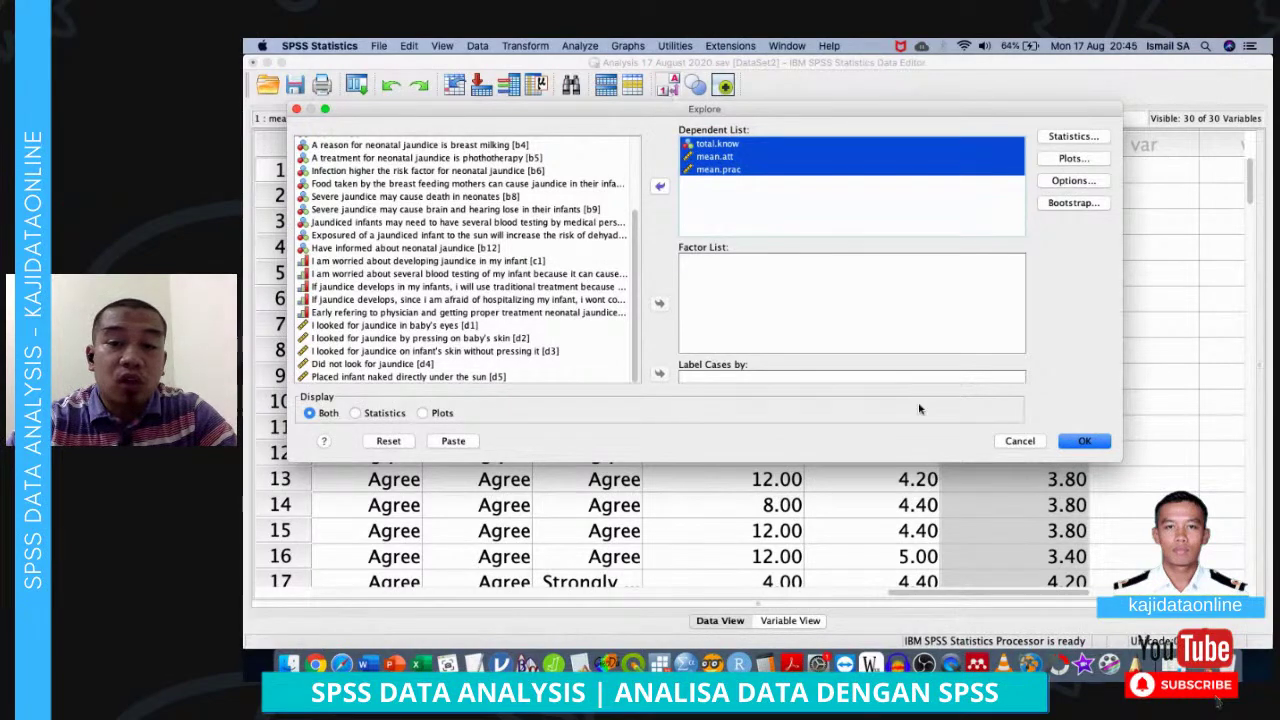
left_click(1020, 441)
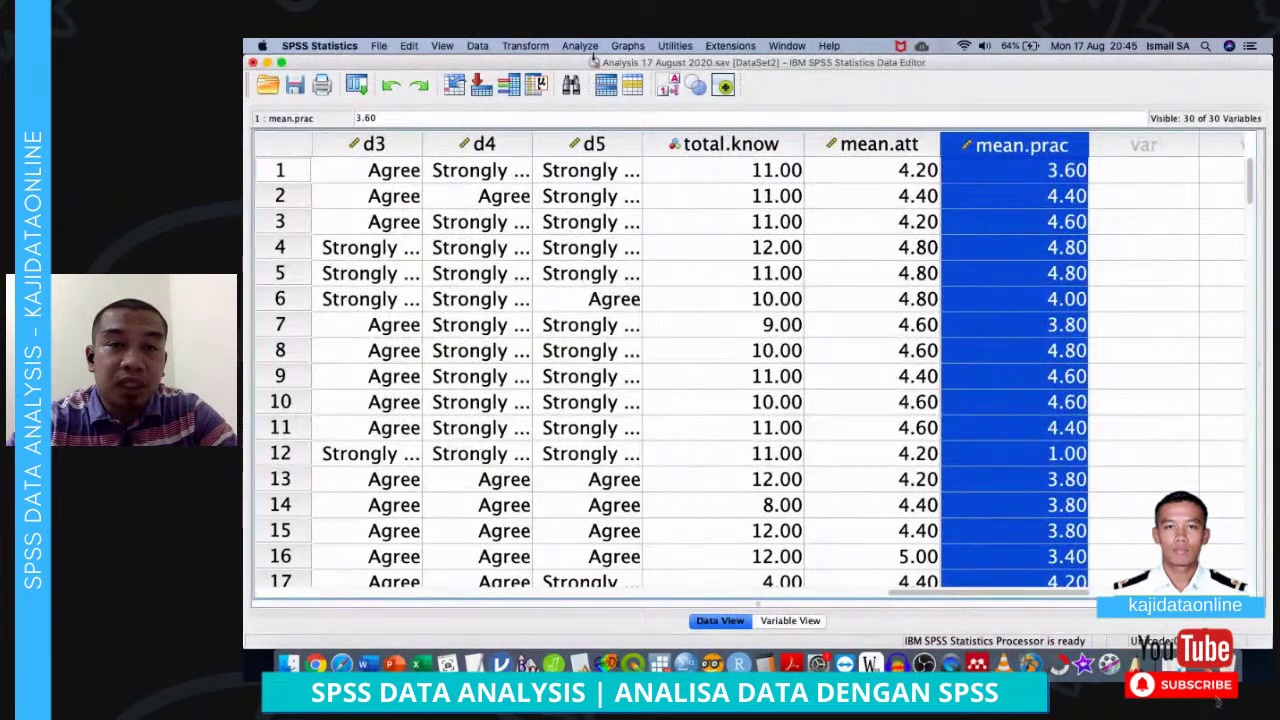
Start an Explore analysis with total.know, mean.att and mean.prac as the dependent variables
left_click(585, 46)
mouse_move(756, 77)
left_click(812, 105)
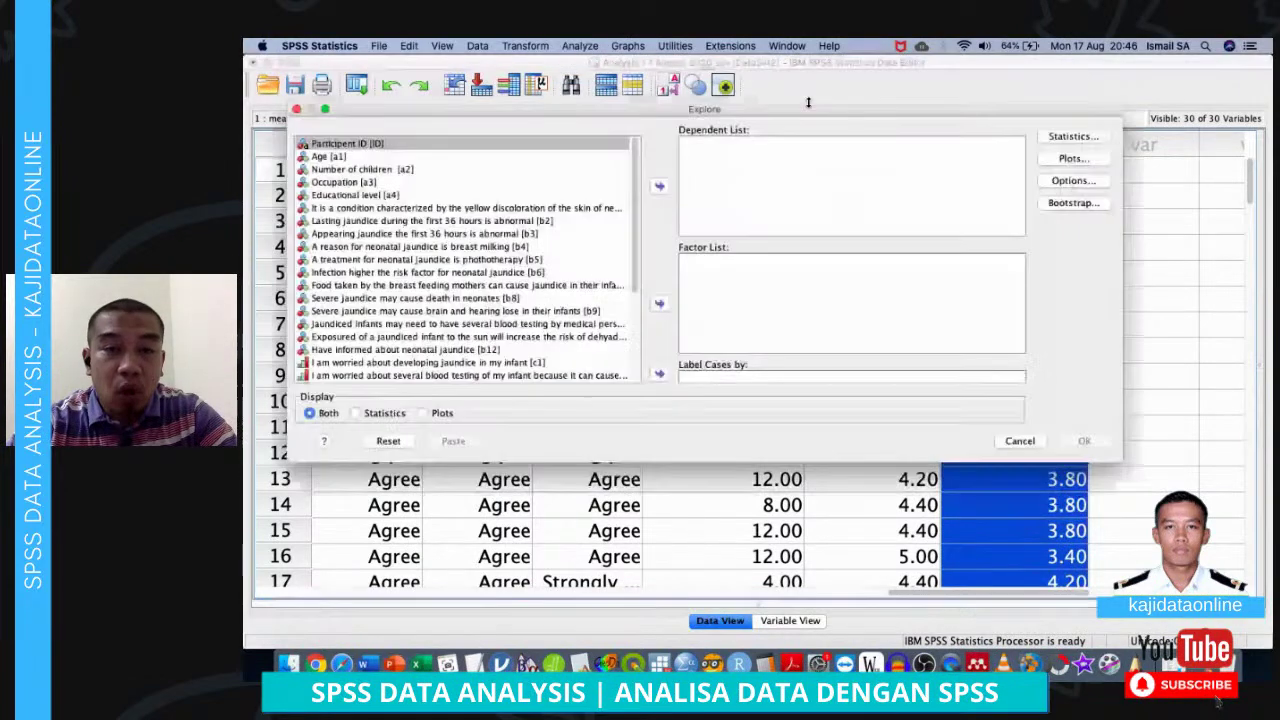
scroll(530, 258, "down", 5)
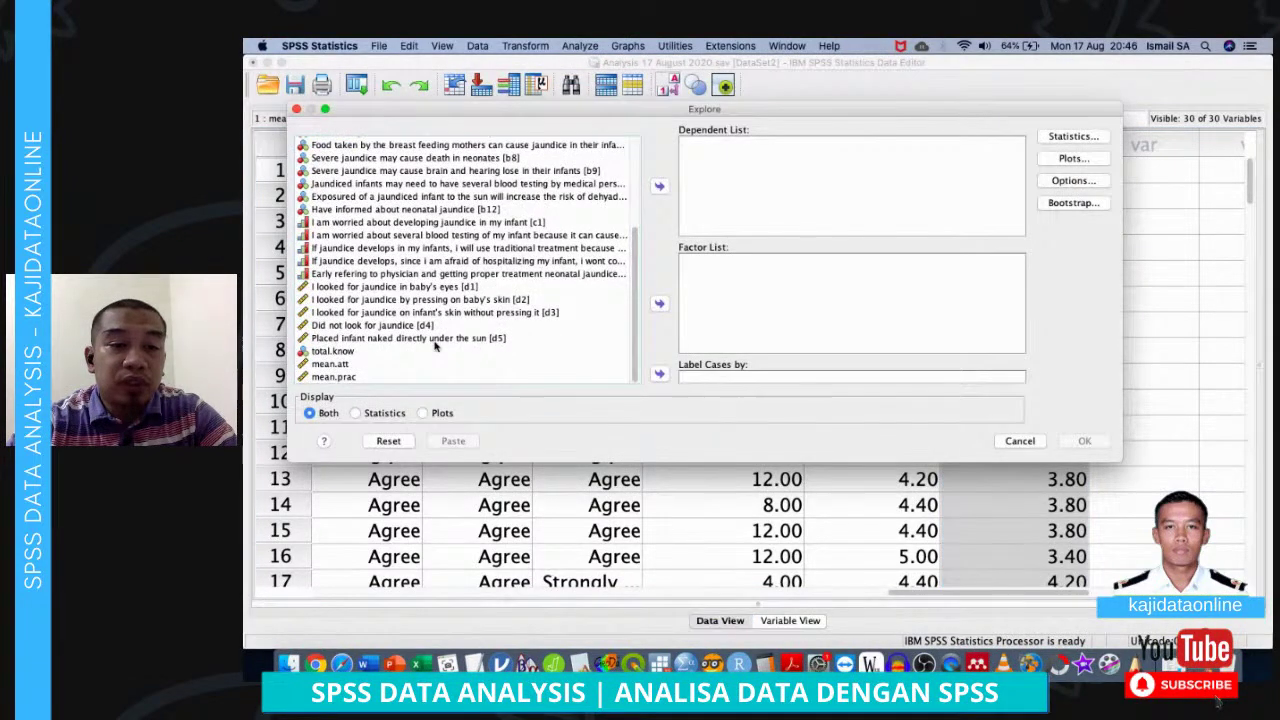
left_click(434, 350)
left_click(437, 366, "shift")
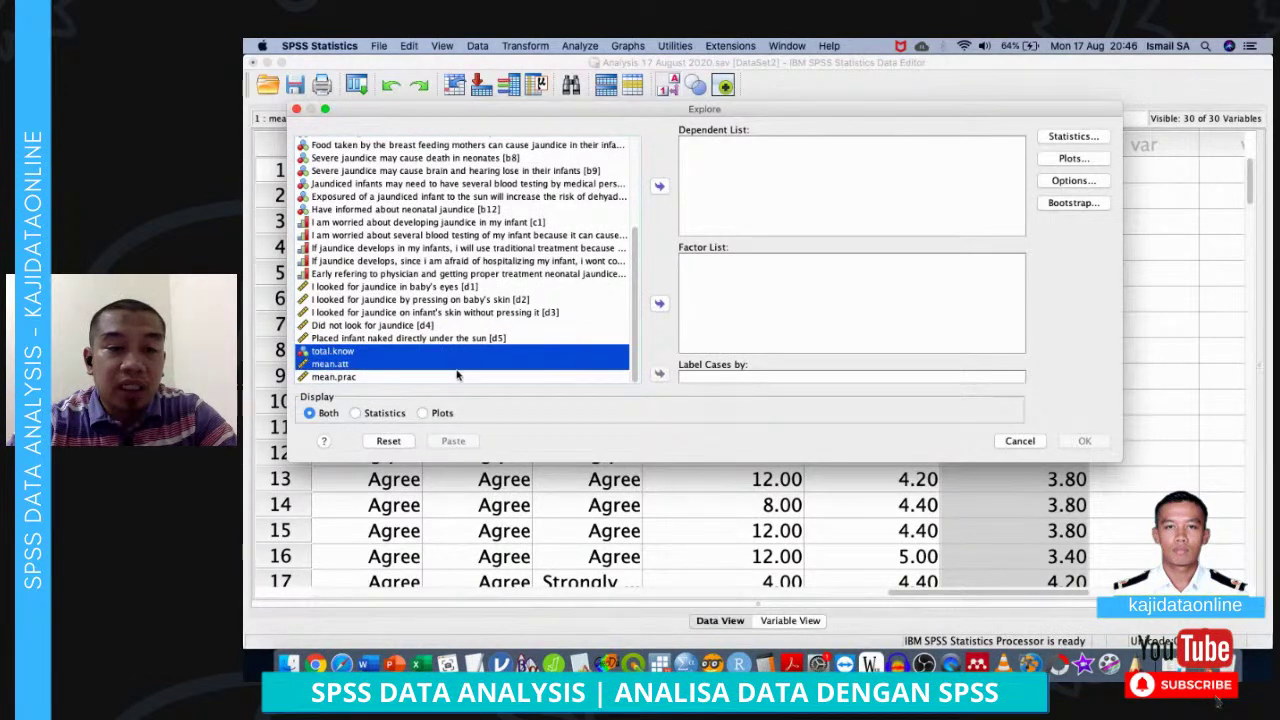
left_click(462, 376, "shift")
left_click(659, 186)
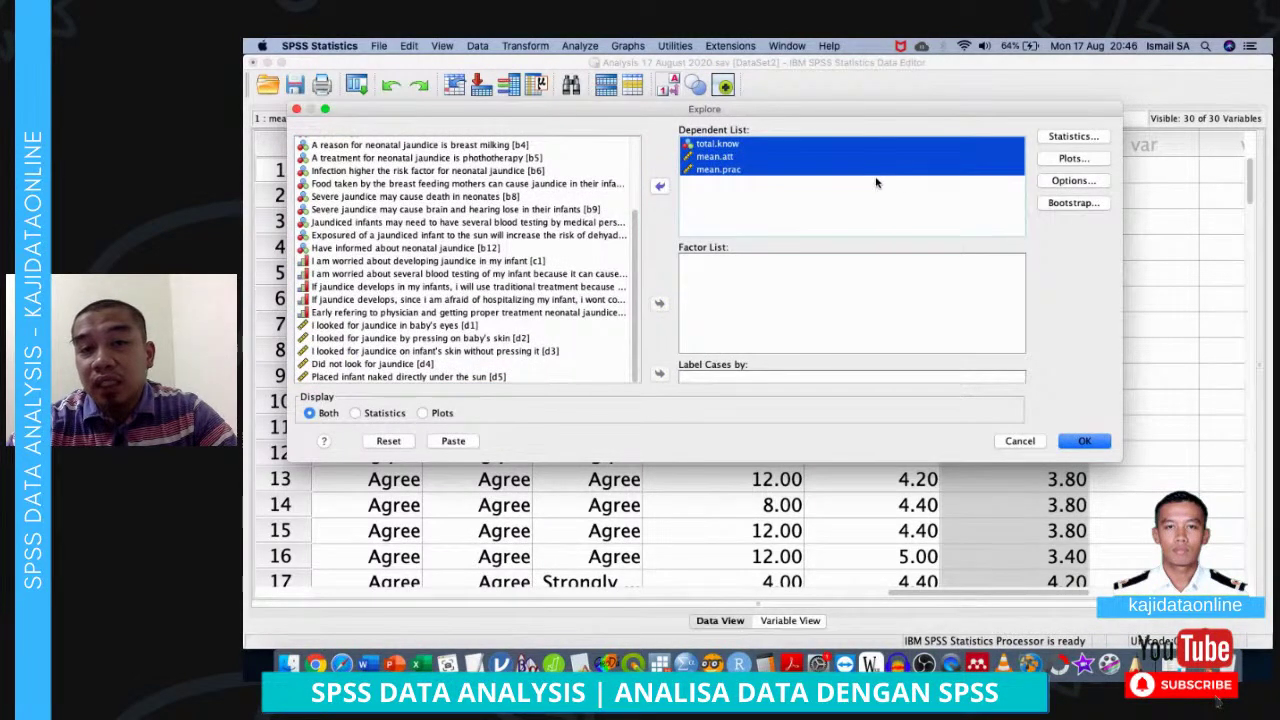
Include a histogram and normality plots with tests in the Explore analysis, and paste its command into the syntax file
left_click(1074, 158)
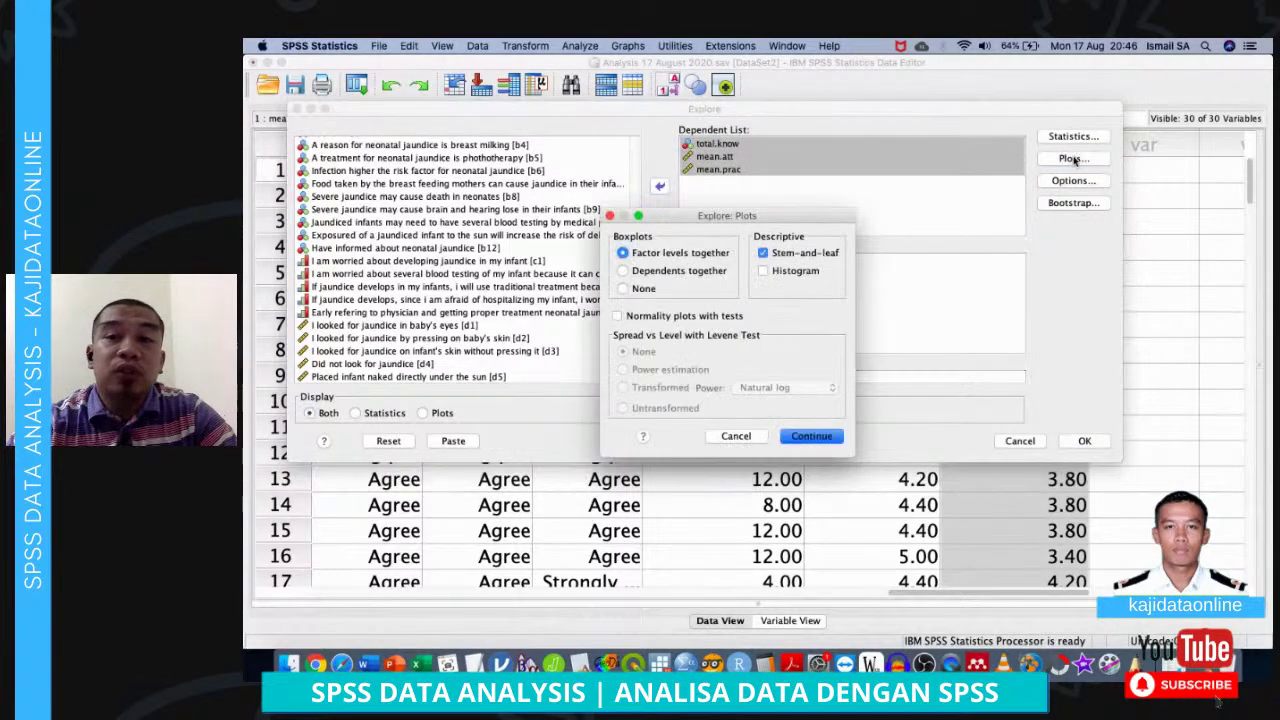
left_click(763, 271)
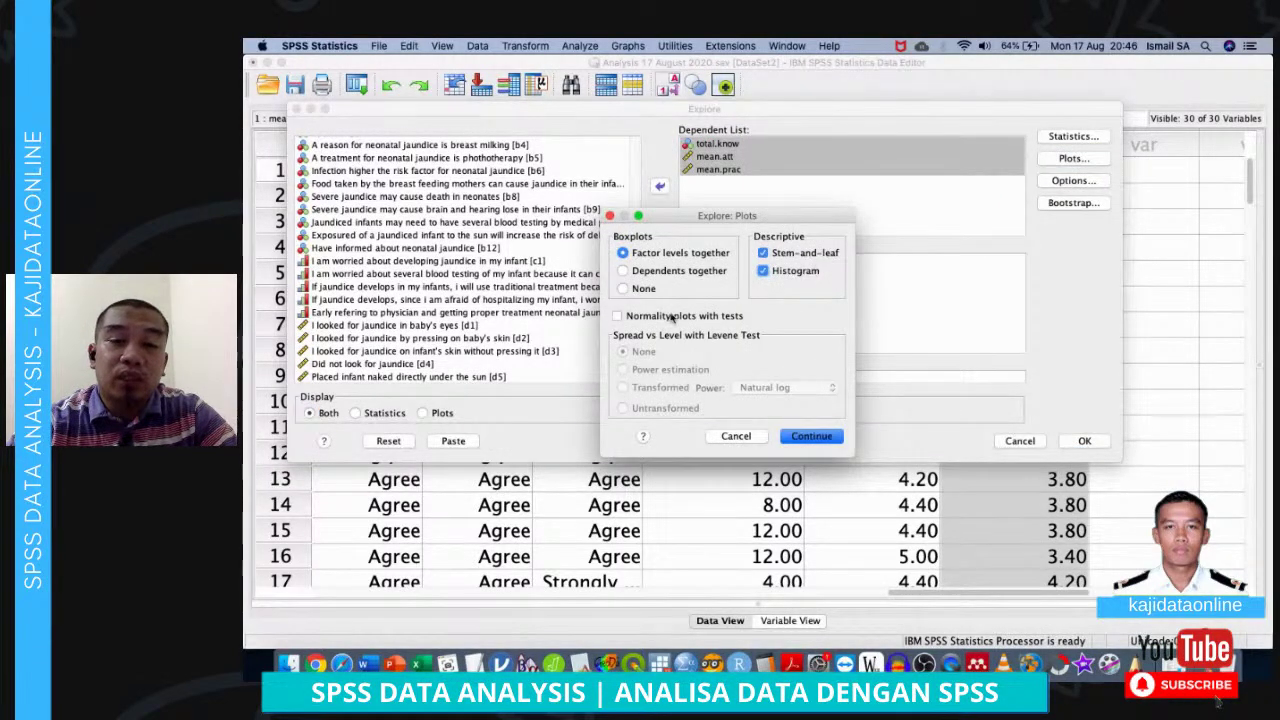
left_click(658, 318)
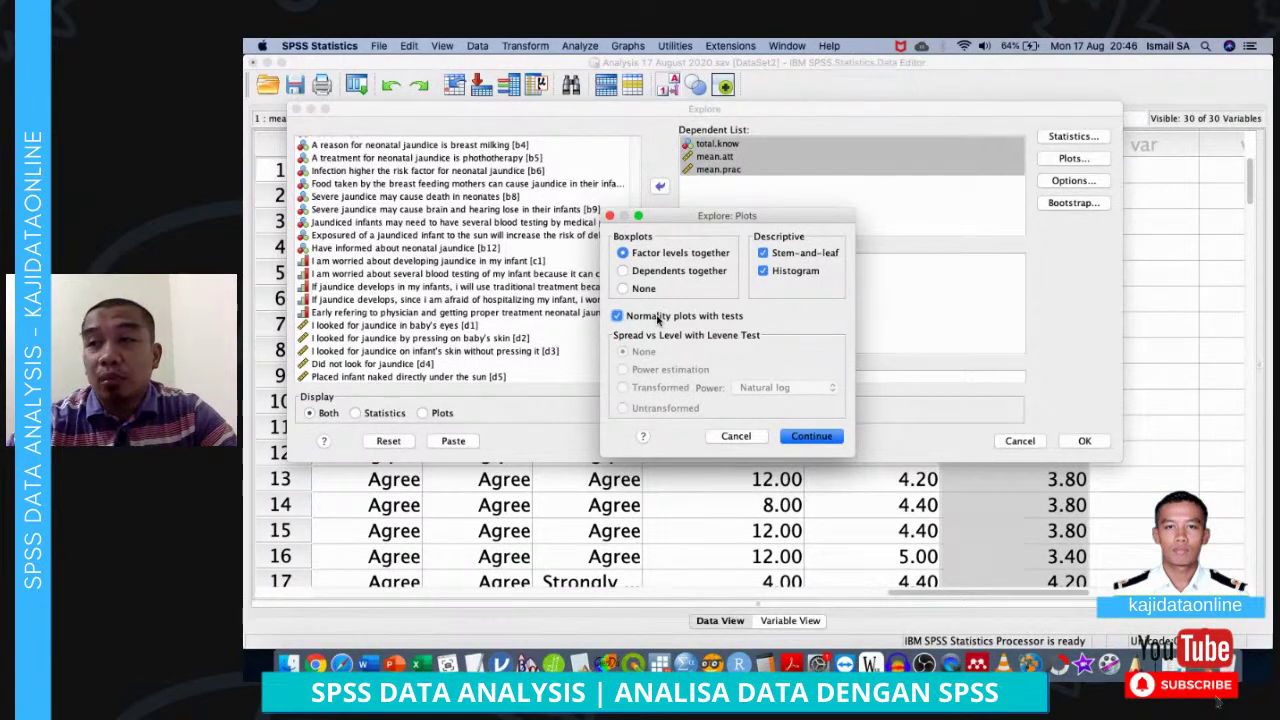
left_click(815, 436)
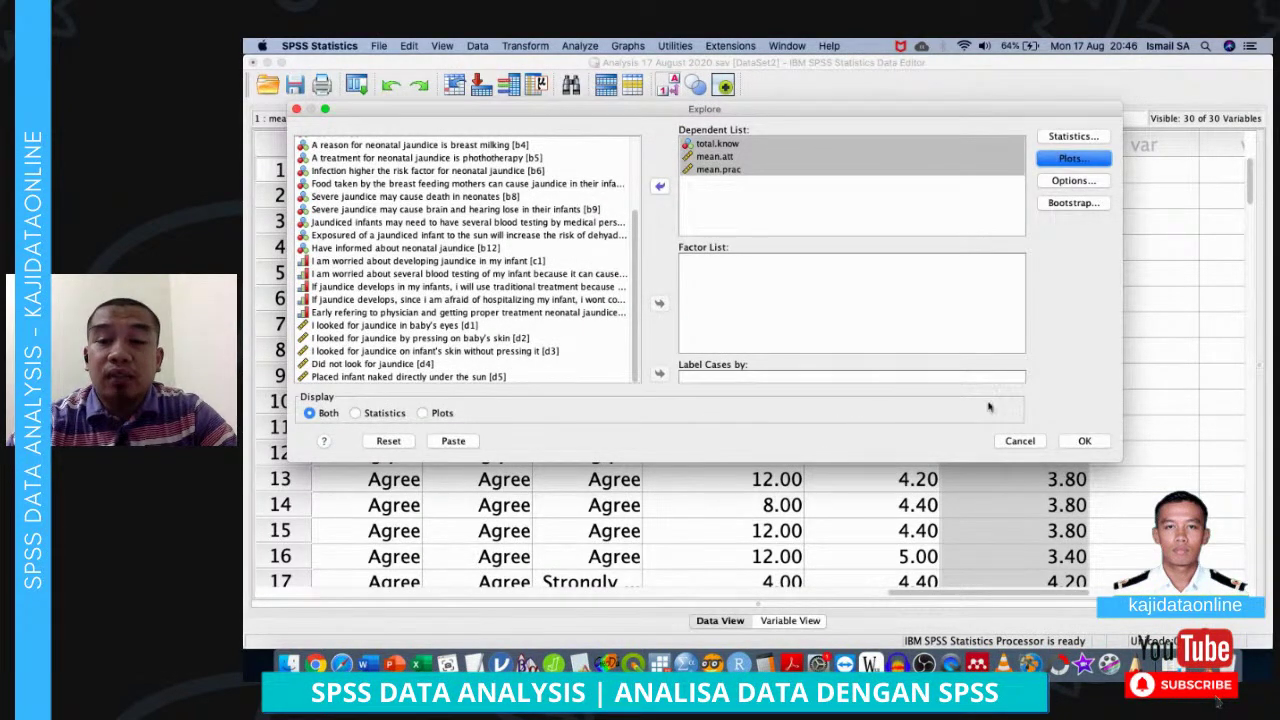
left_click(447, 445)
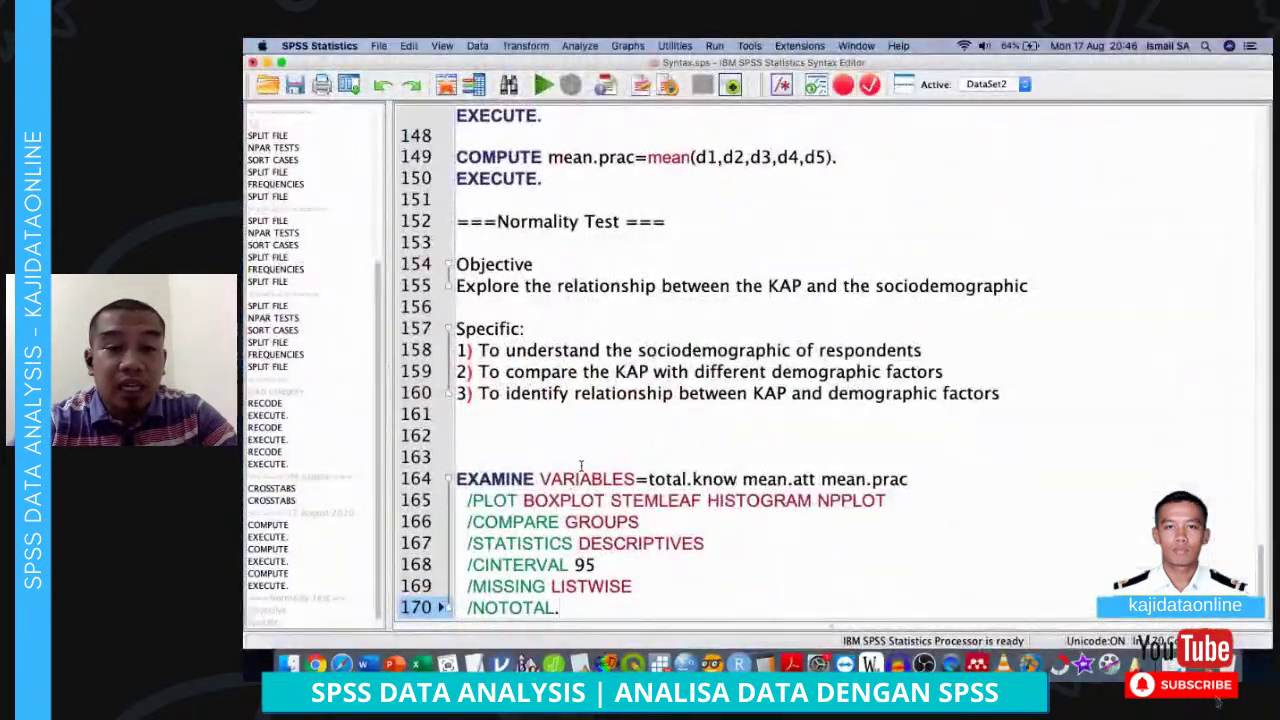
Remove two surplus blank lines above the pasted EXAMINE command and run the whole command
left_click(581, 457)
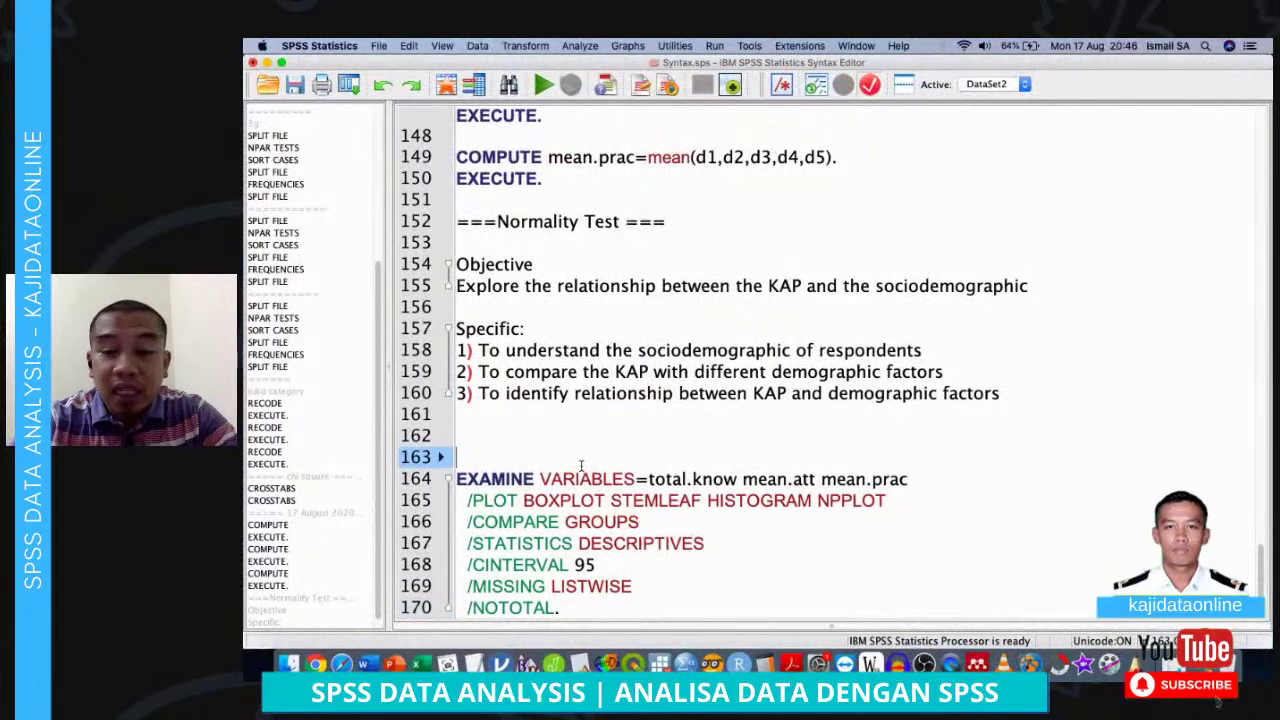
key("BackSpace")
key("BackSpace")
left_click(608, 593, "shift")
key("super+r")
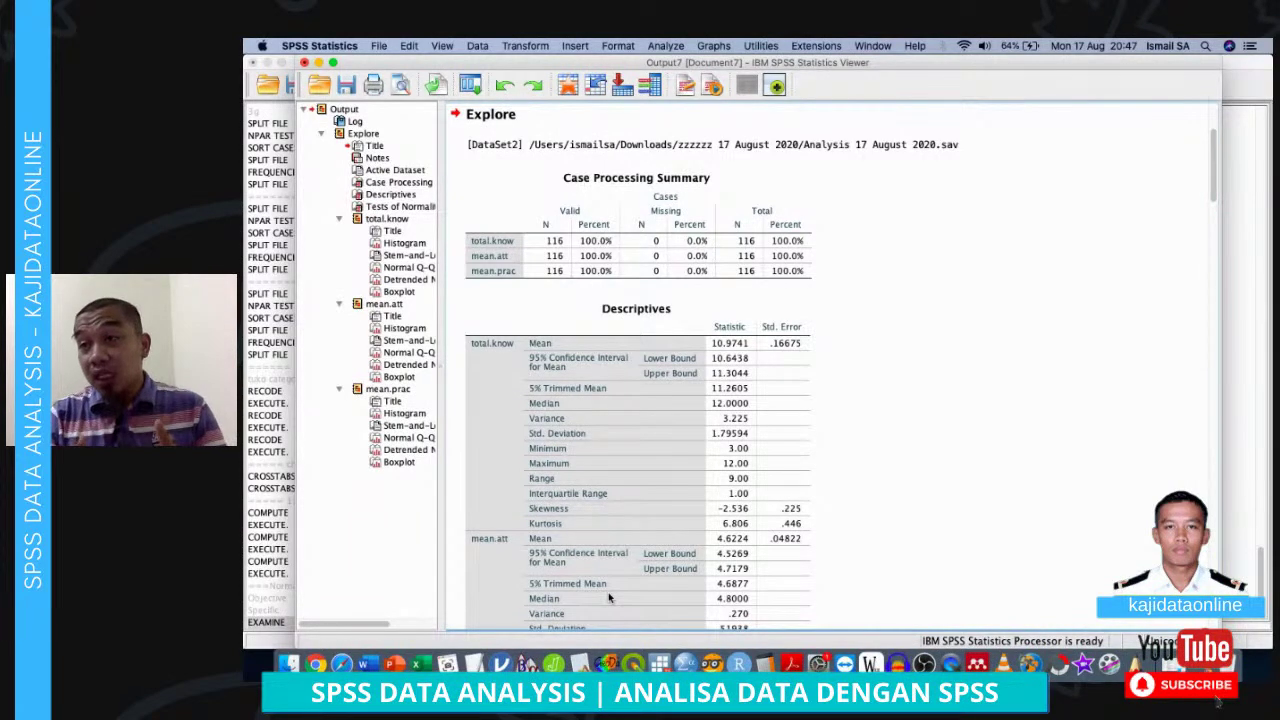
Look through the whole Explore output, from the Descriptives and Tests of Normality tables to the mean.prac boxplot
left_click(602, 520)
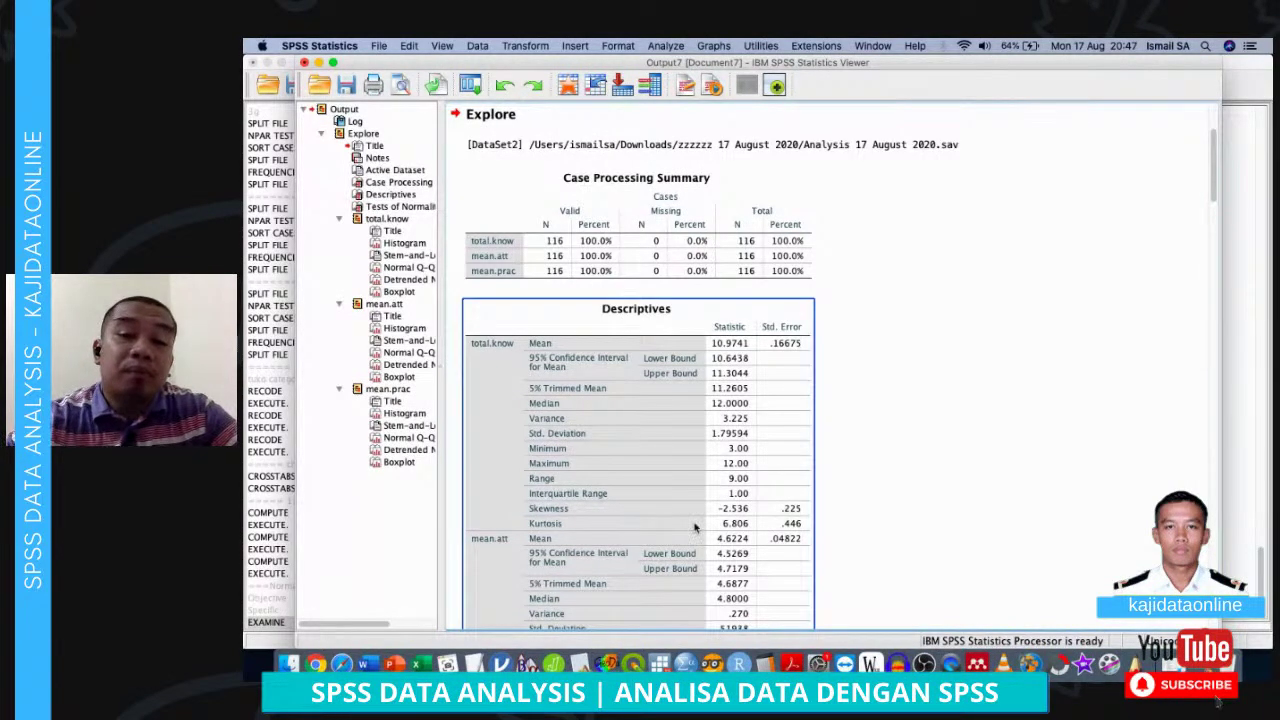
scroll(695, 527, "down", 5)
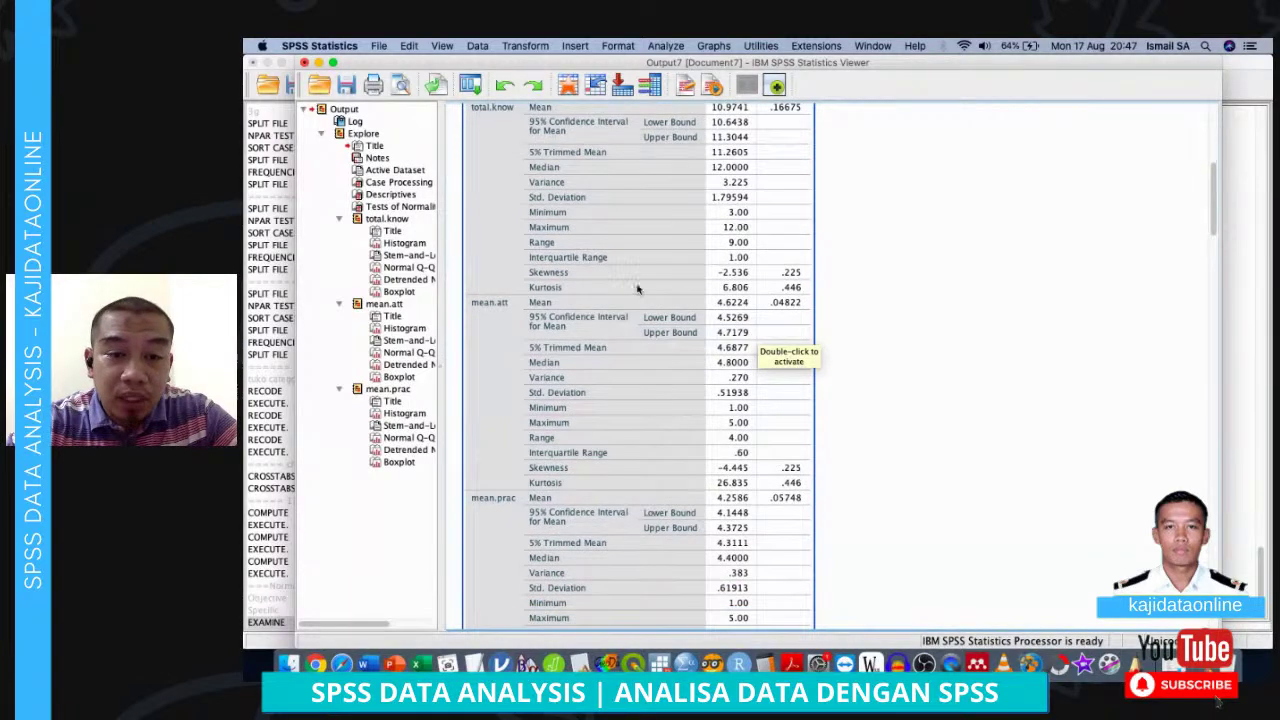
scroll(703, 374, "down", 5)
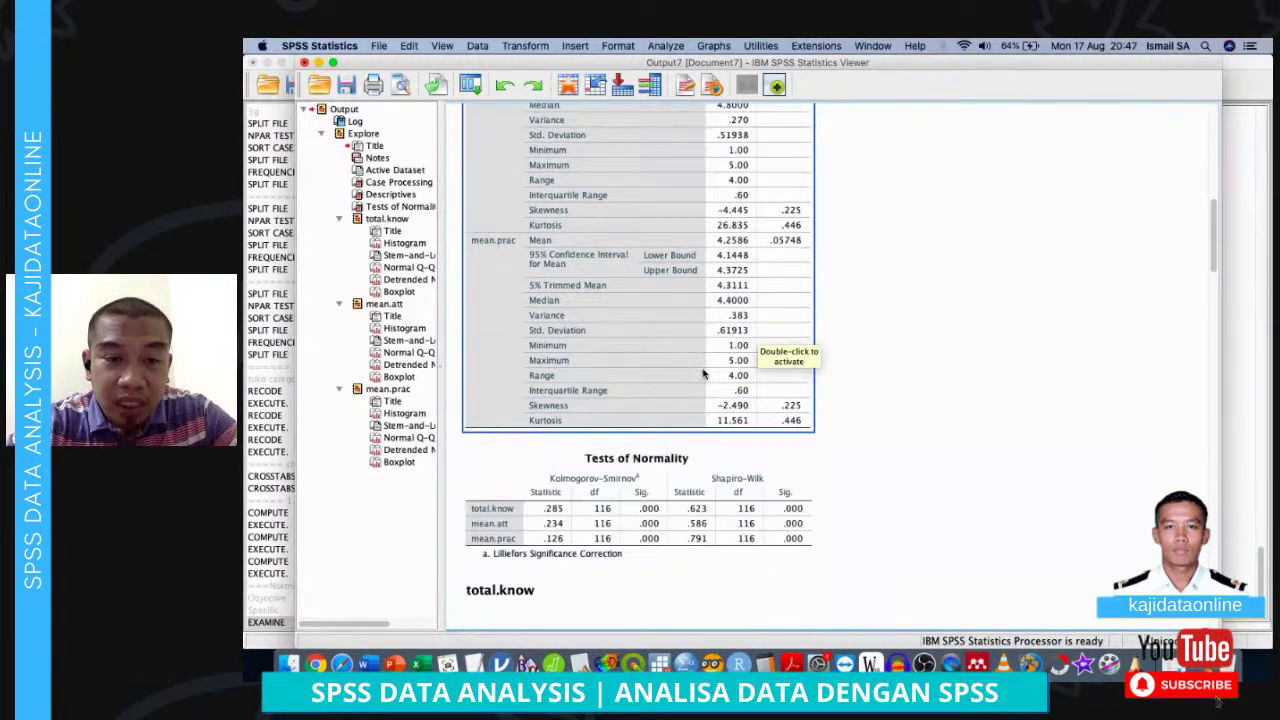
scroll(703, 374, "down", 20)
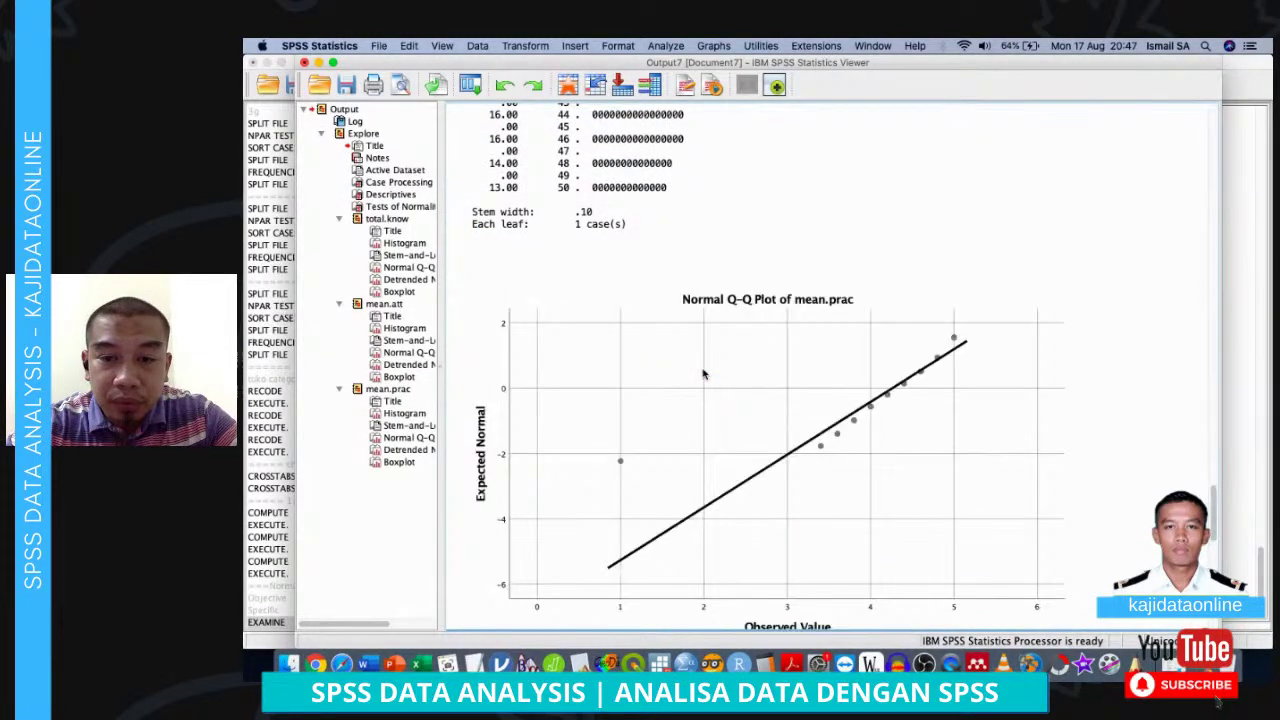
scroll(703, 374, "down", 5)
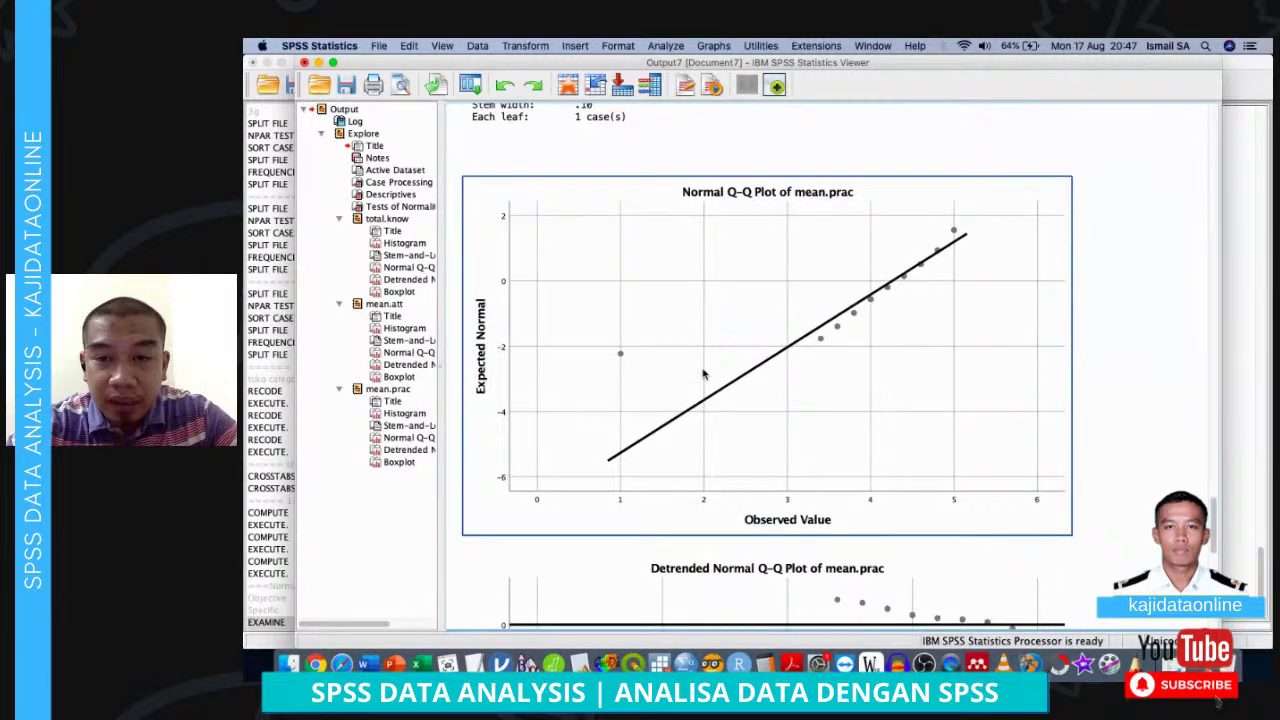
scroll(703, 374, "down", 20)
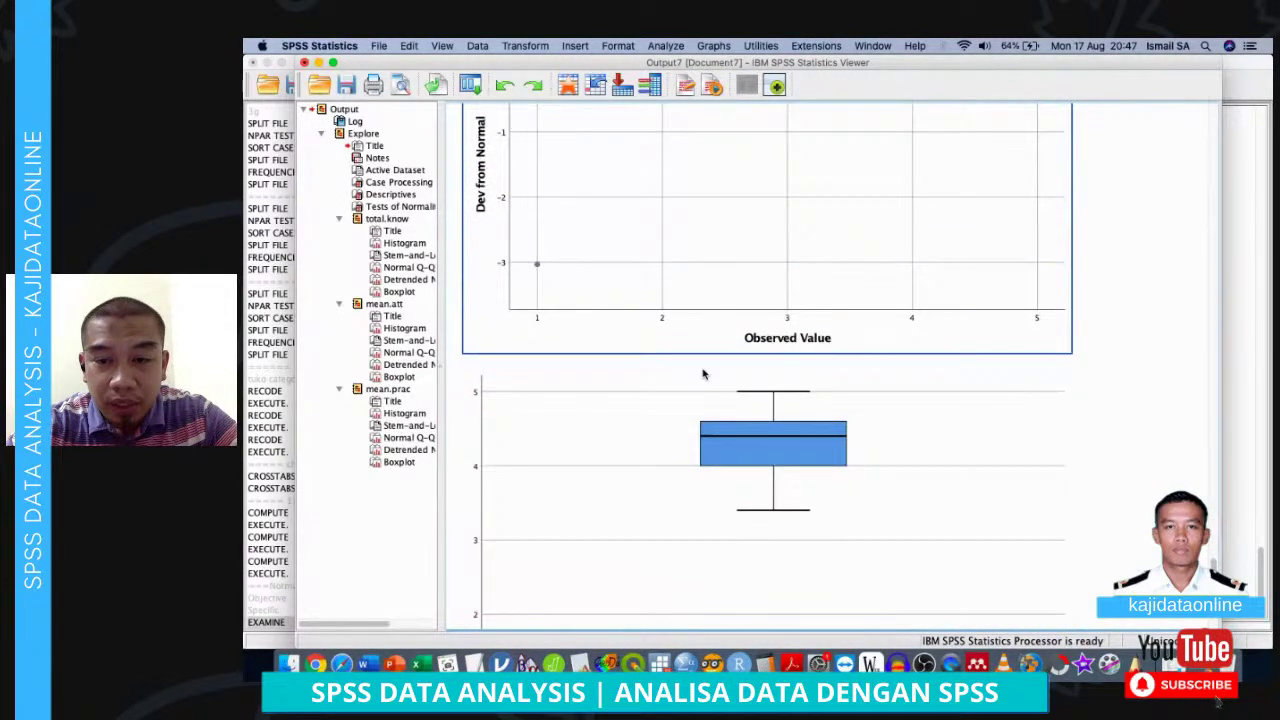
scroll(703, 374, "down", 6)
scroll(703, 374, "up", 20)
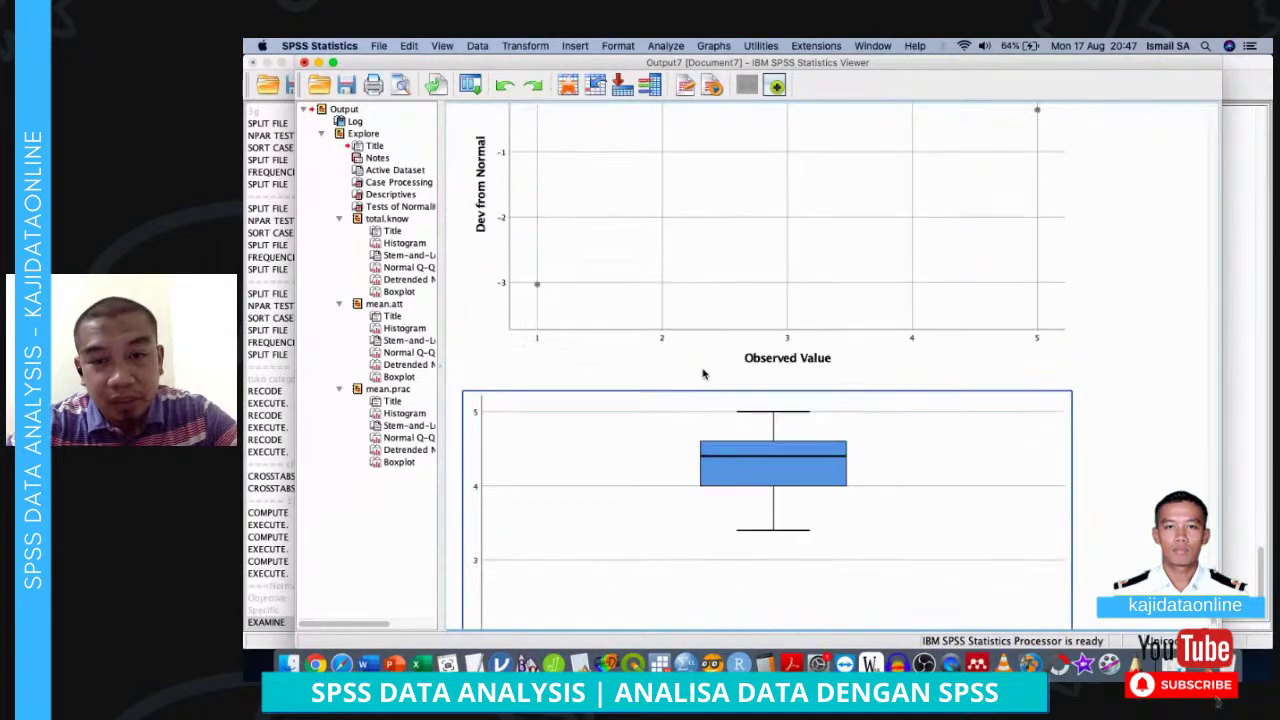
scroll(703, 374, "up", 8)
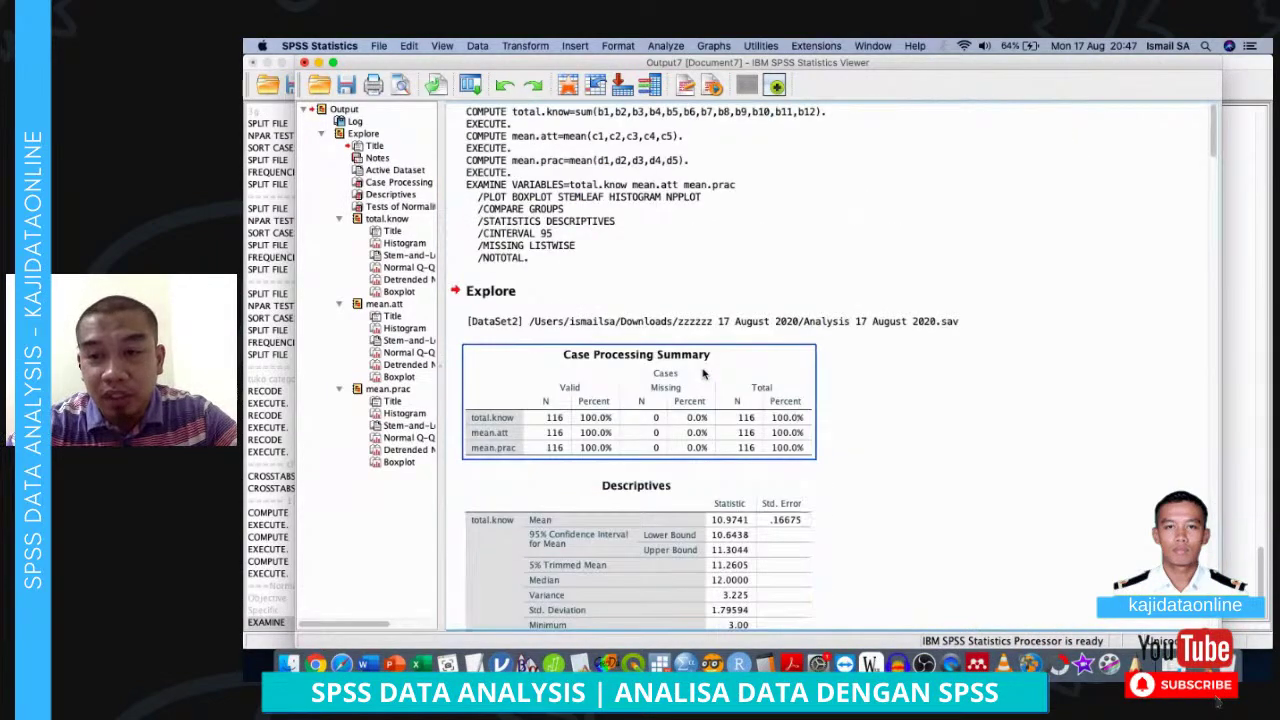
Examine the skewness and kurtosis, the normality test significance, and the total.know histogram, Q-Q plots and boxplot
scroll(703, 374, "down", 3)
scroll(703, 374, "down", 6)
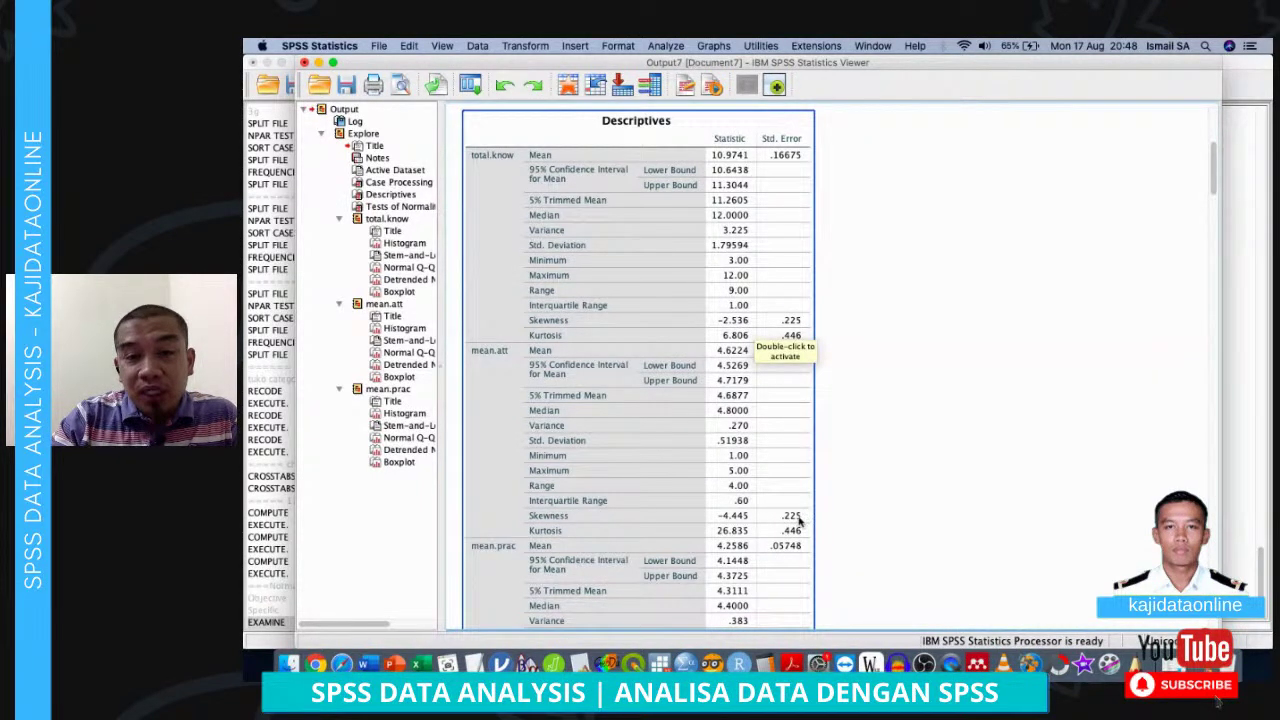
scroll(795, 525, "down", 5)
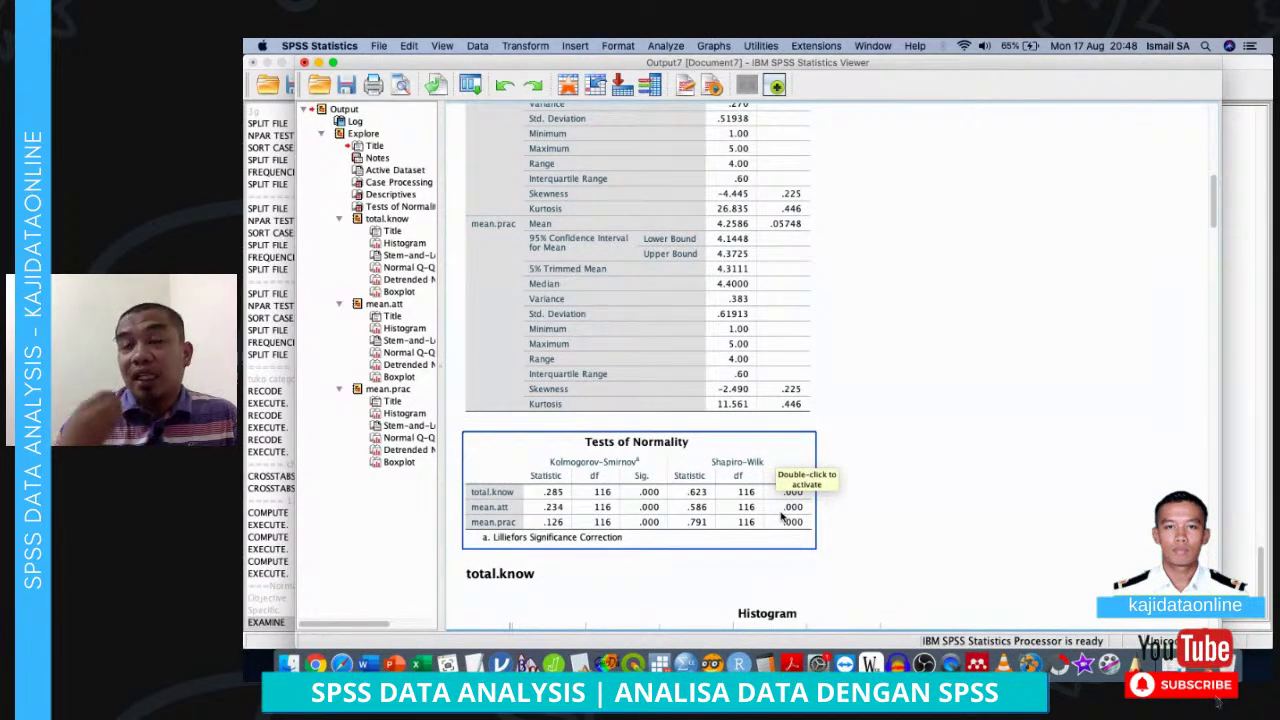
scroll(782, 516, "down", 8)
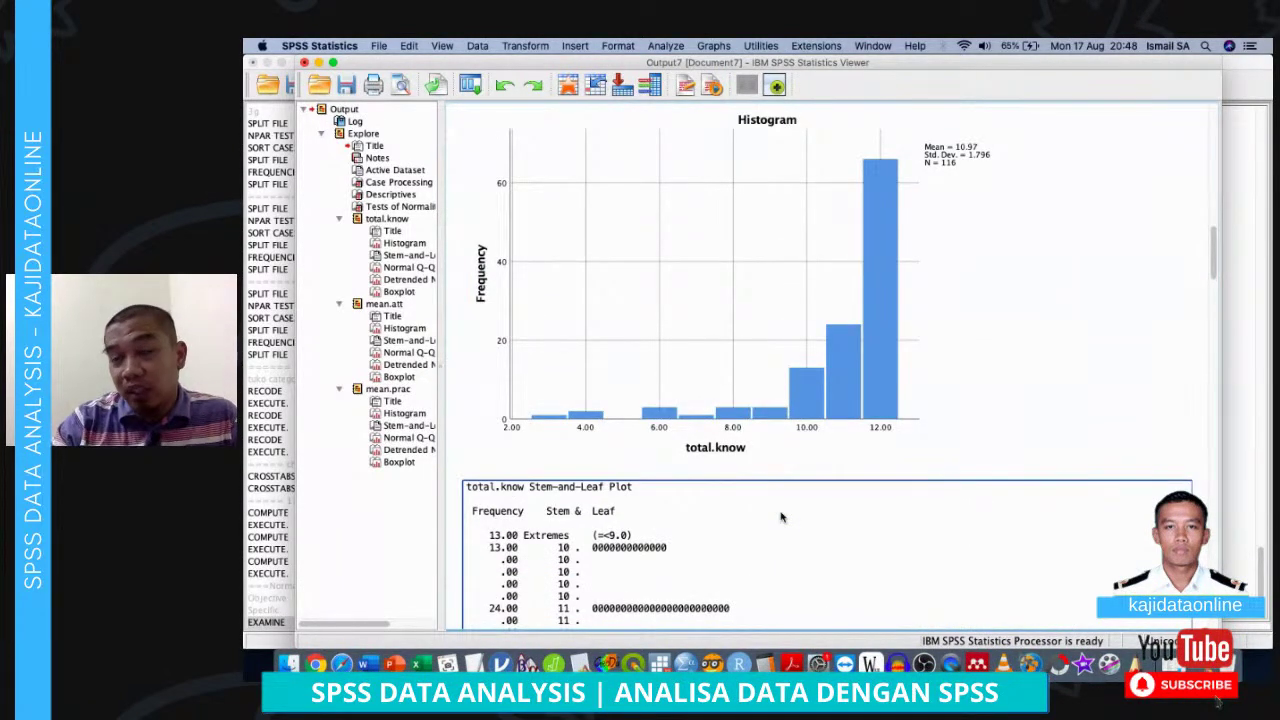
scroll(782, 516, "down", 20)
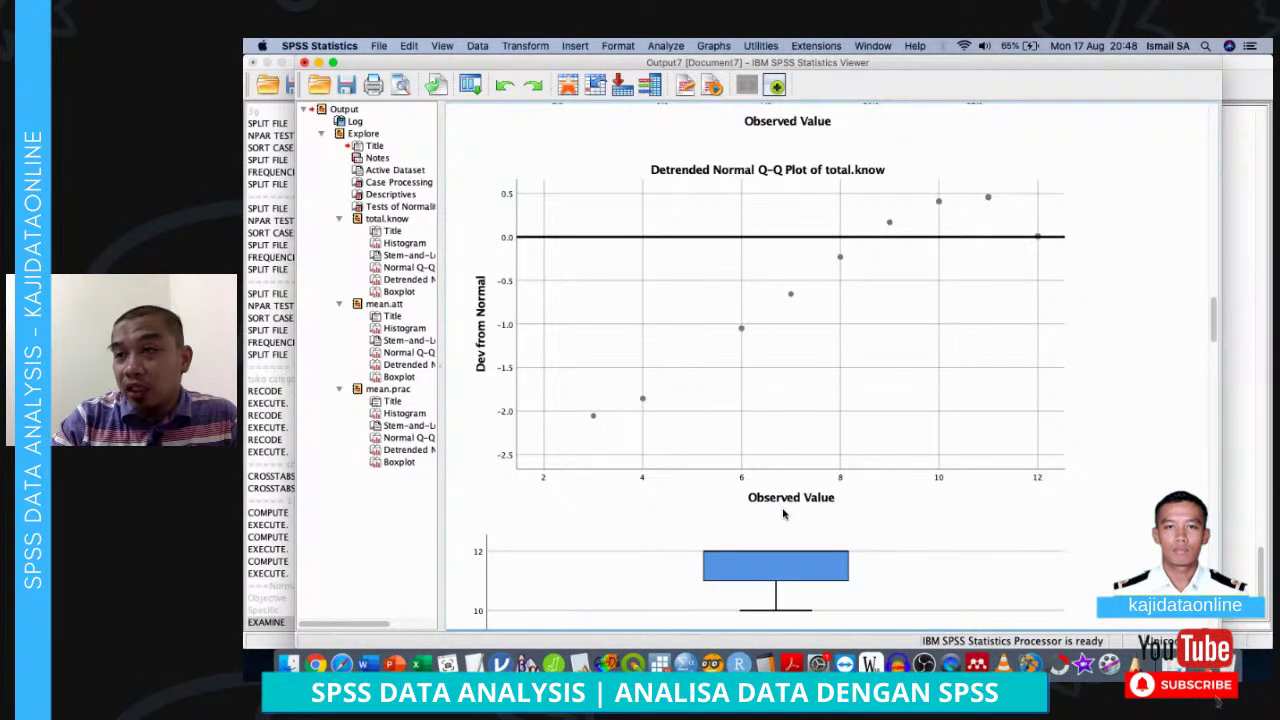
scroll(783, 514, "down", 7)
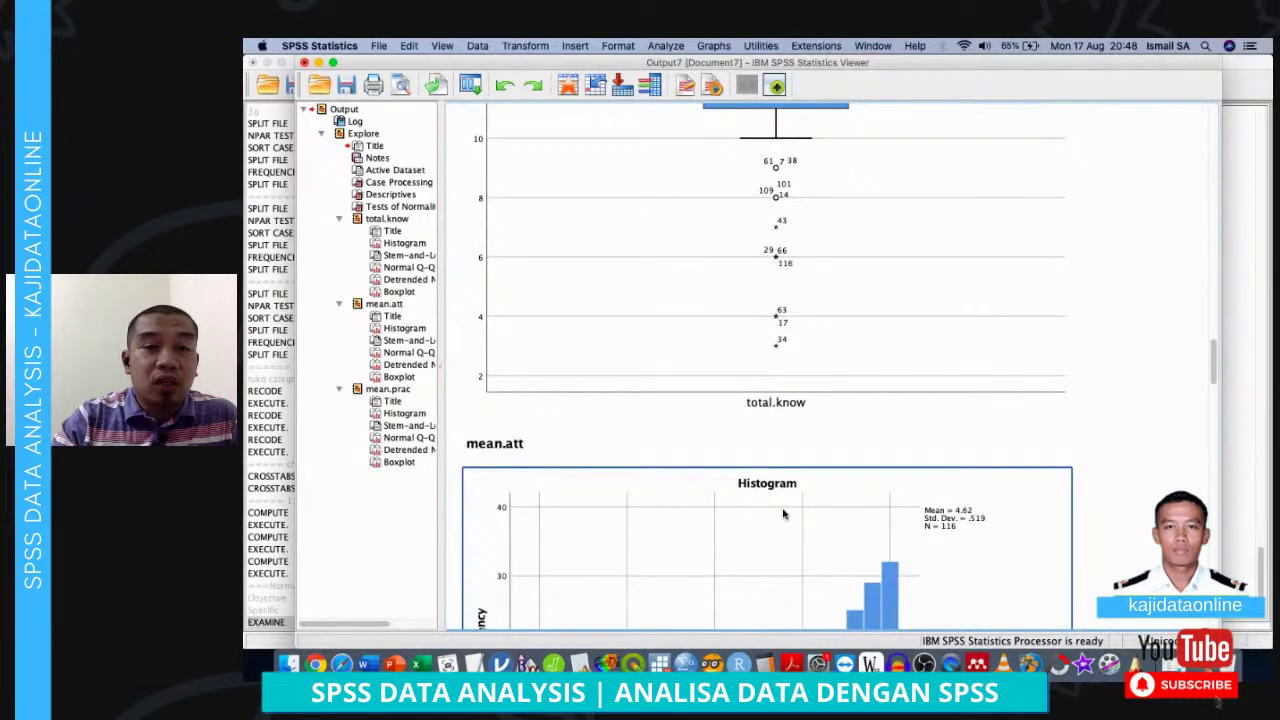
scroll(784, 514, "up", 5)
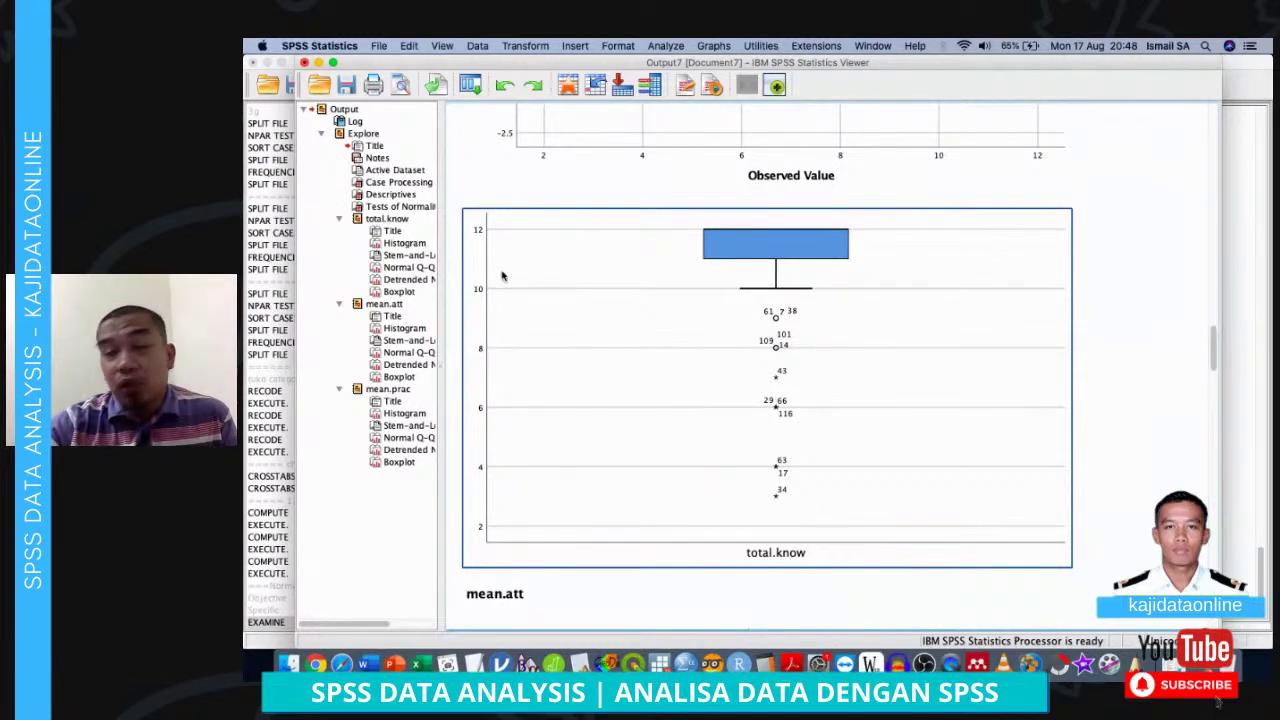
Close the output document without saving it and add an empty line below the EXAMINE command in the syntax file
left_click(305, 63)
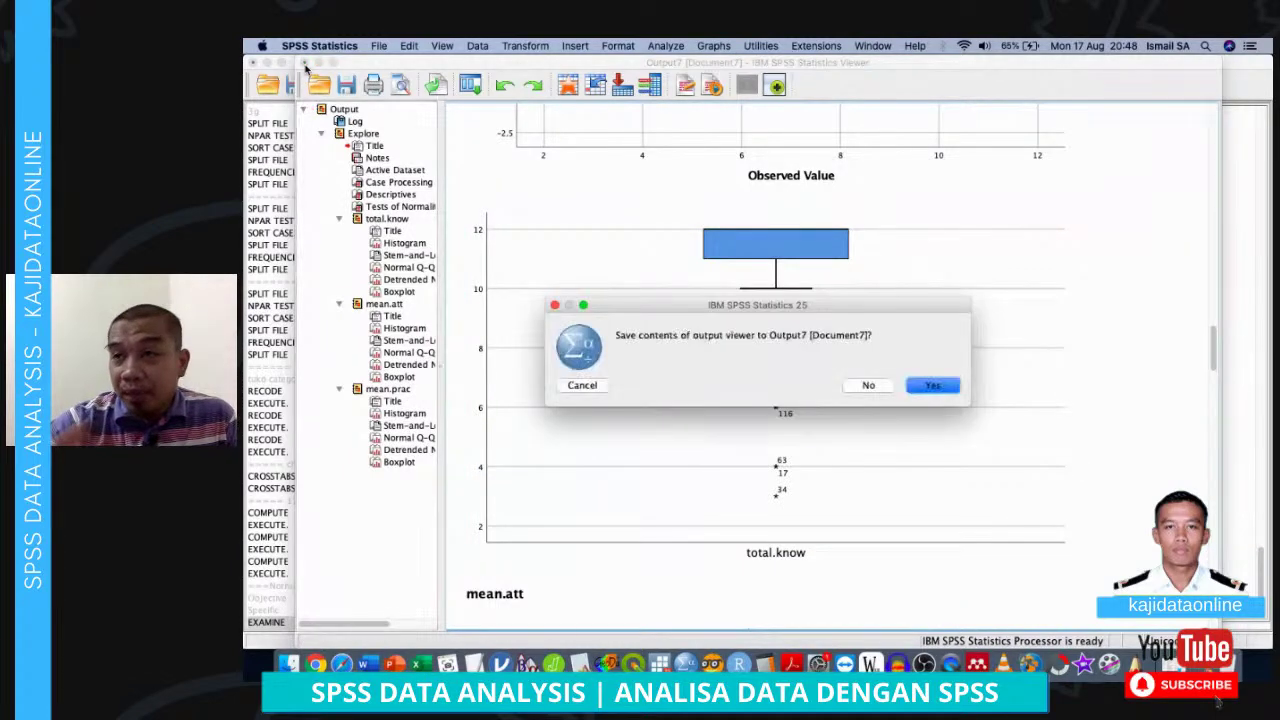
left_click(869, 386)
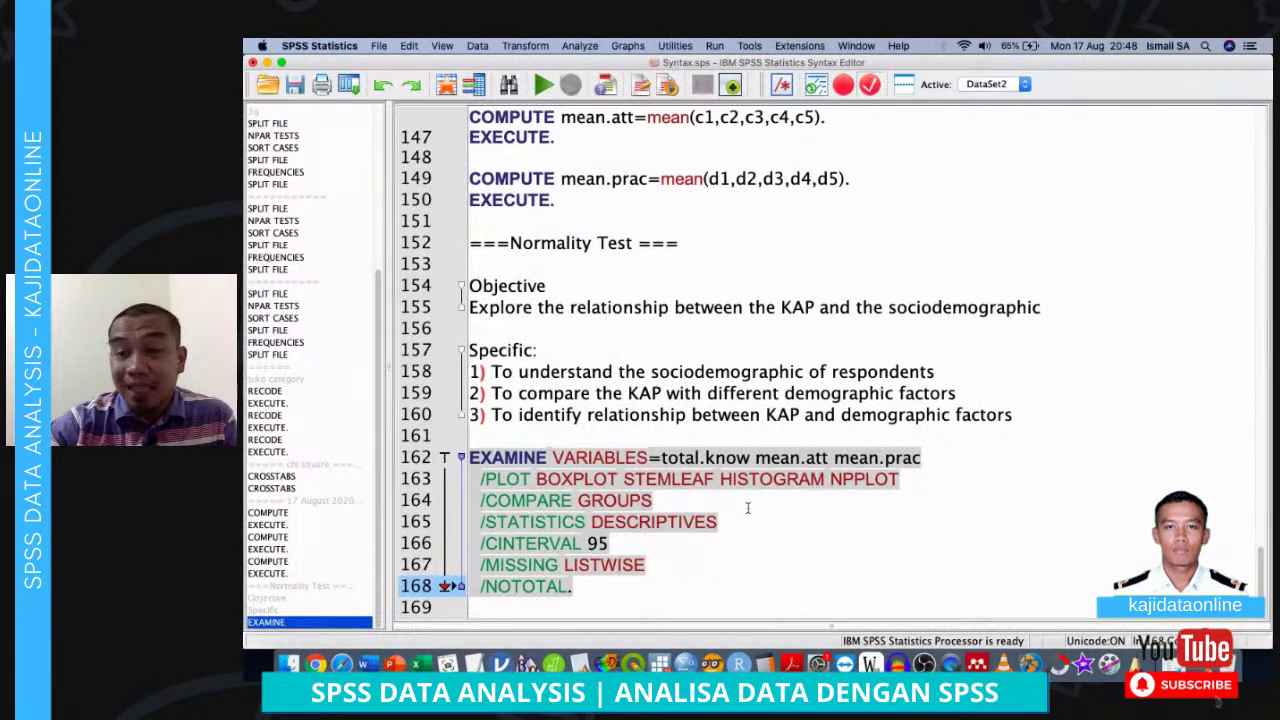
key("Return")
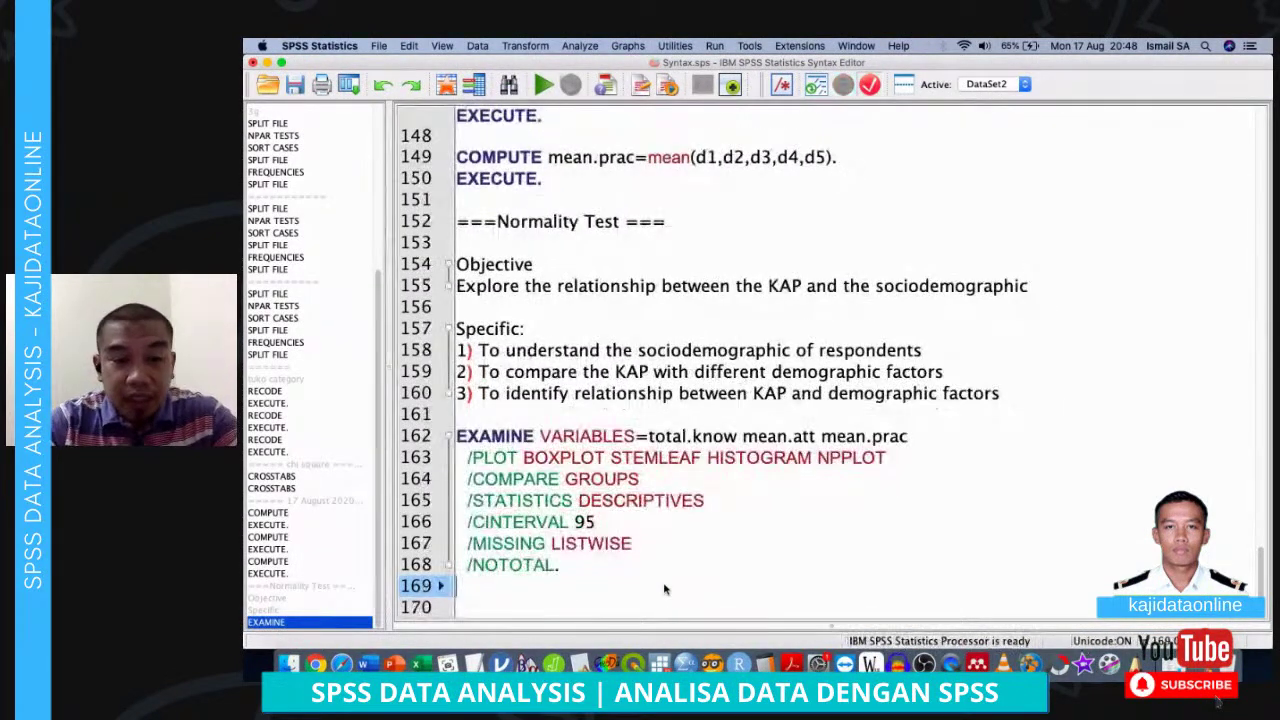
Below the EXAMINE command, add the note "Data DV was not normally tabulated – NON PARAAMETRIC DATA ANALYSIS" followed by two line breaks
key("Return")
type("Data DV s")
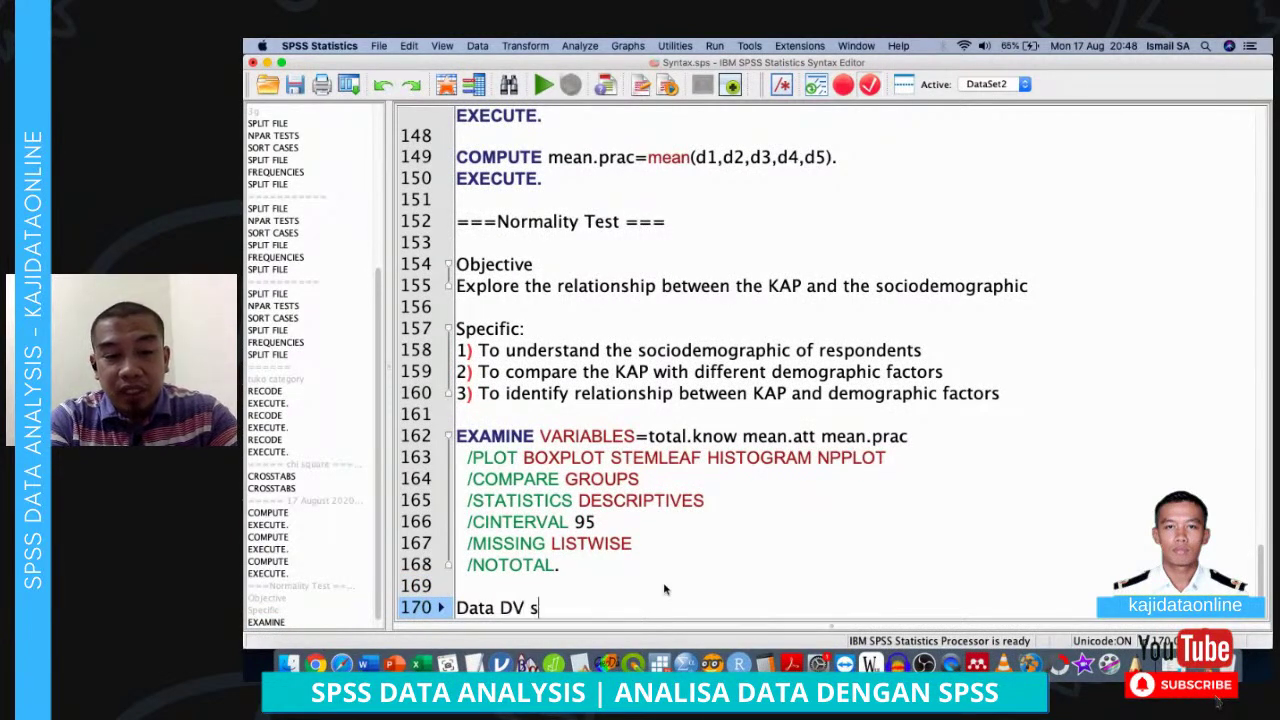
key("BackSpace")
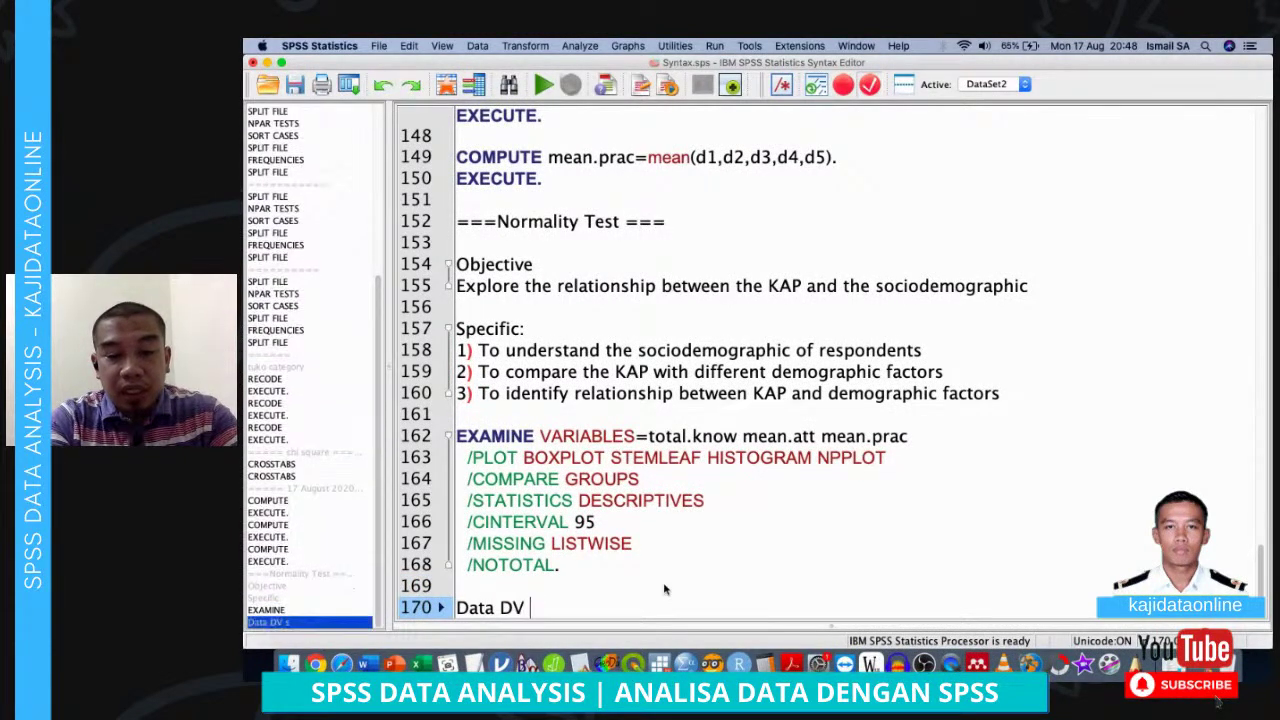
type("was not ")
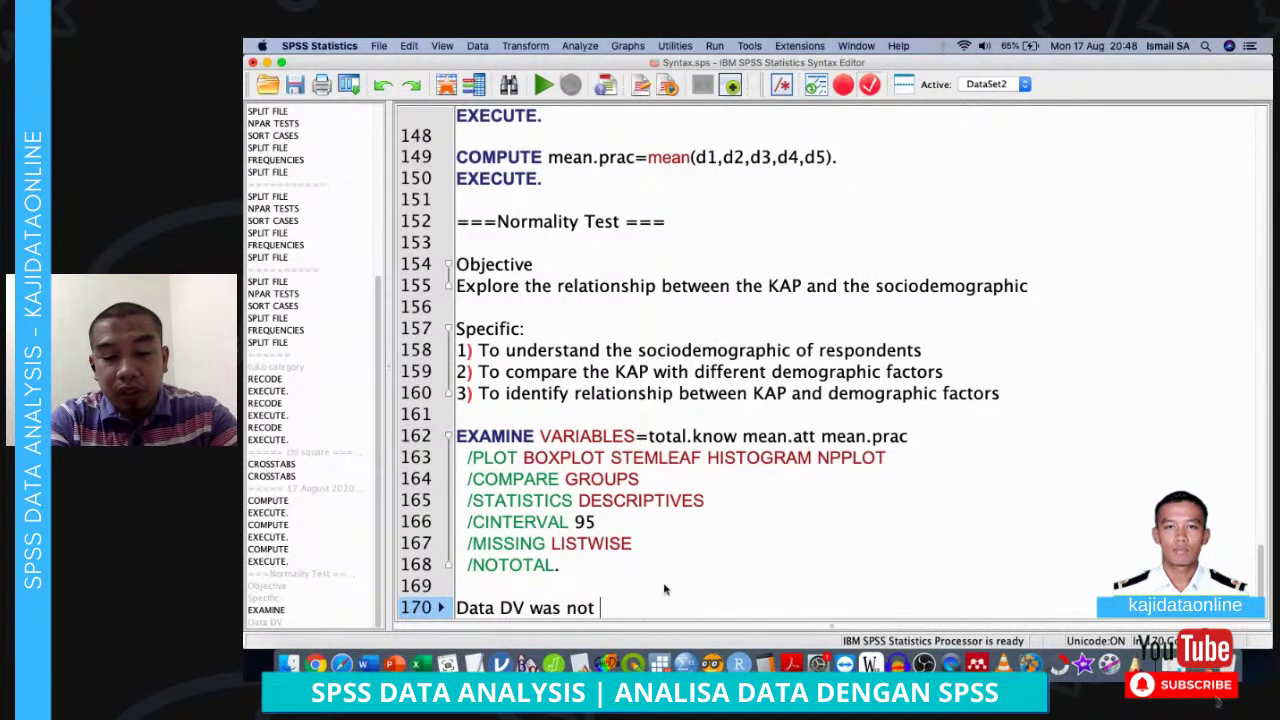
type("normally tabulated")
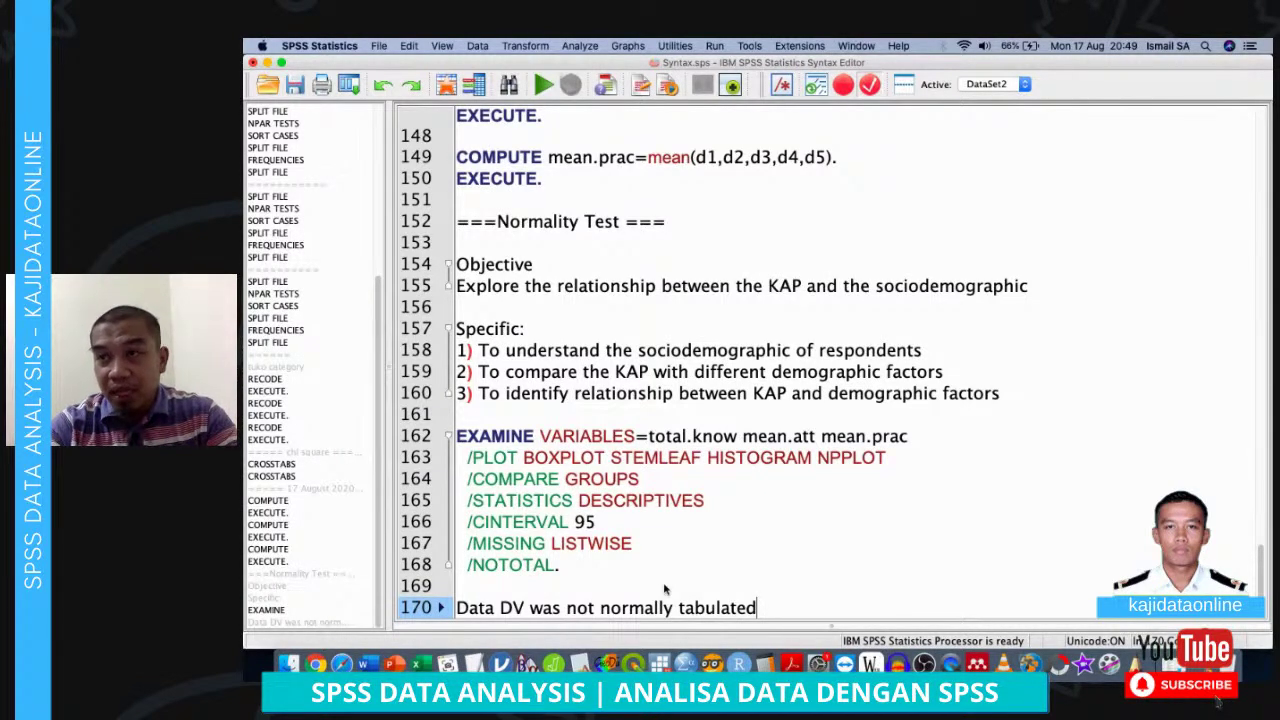
type("– NON P")
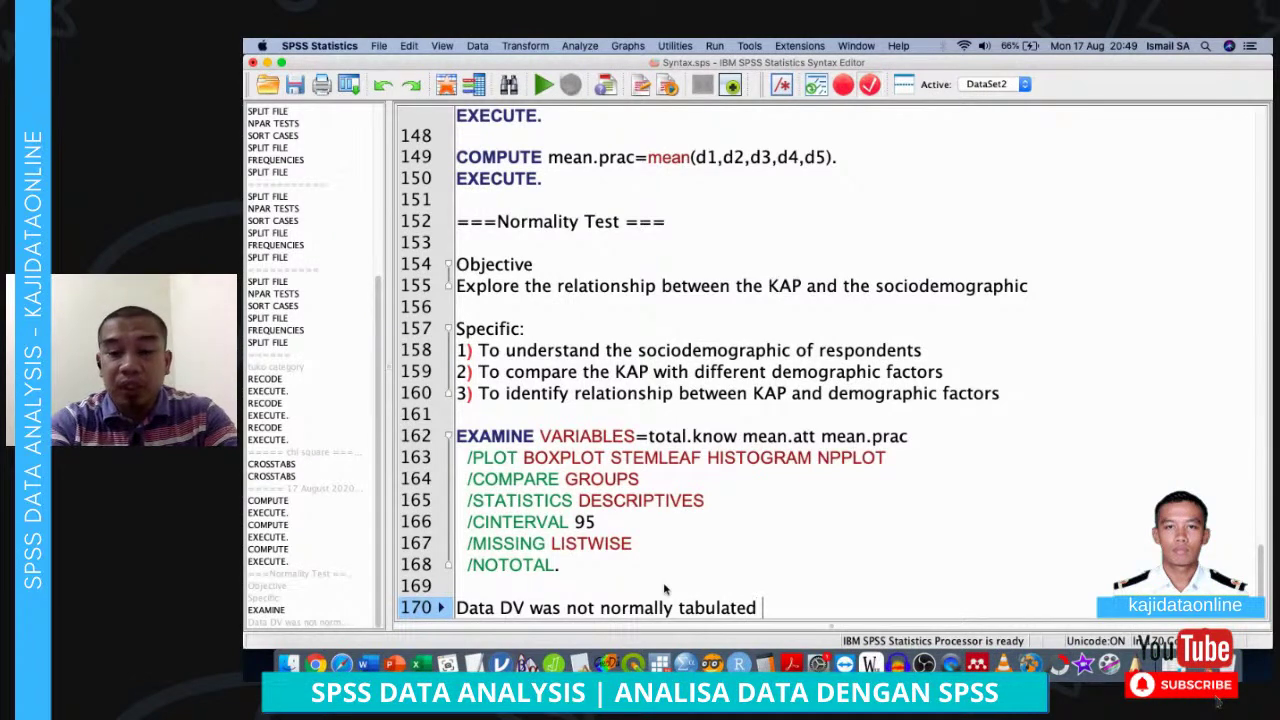
type("ARAA")
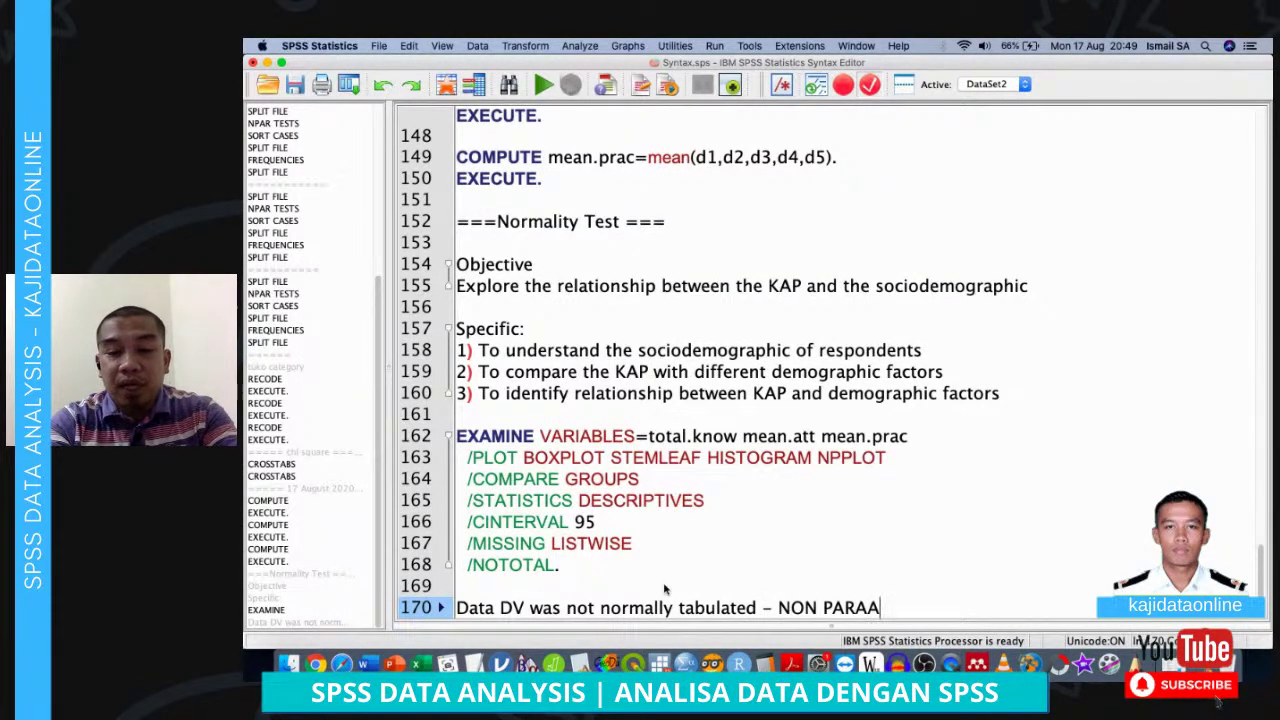
type("METRIC DATA ANALYSIS")
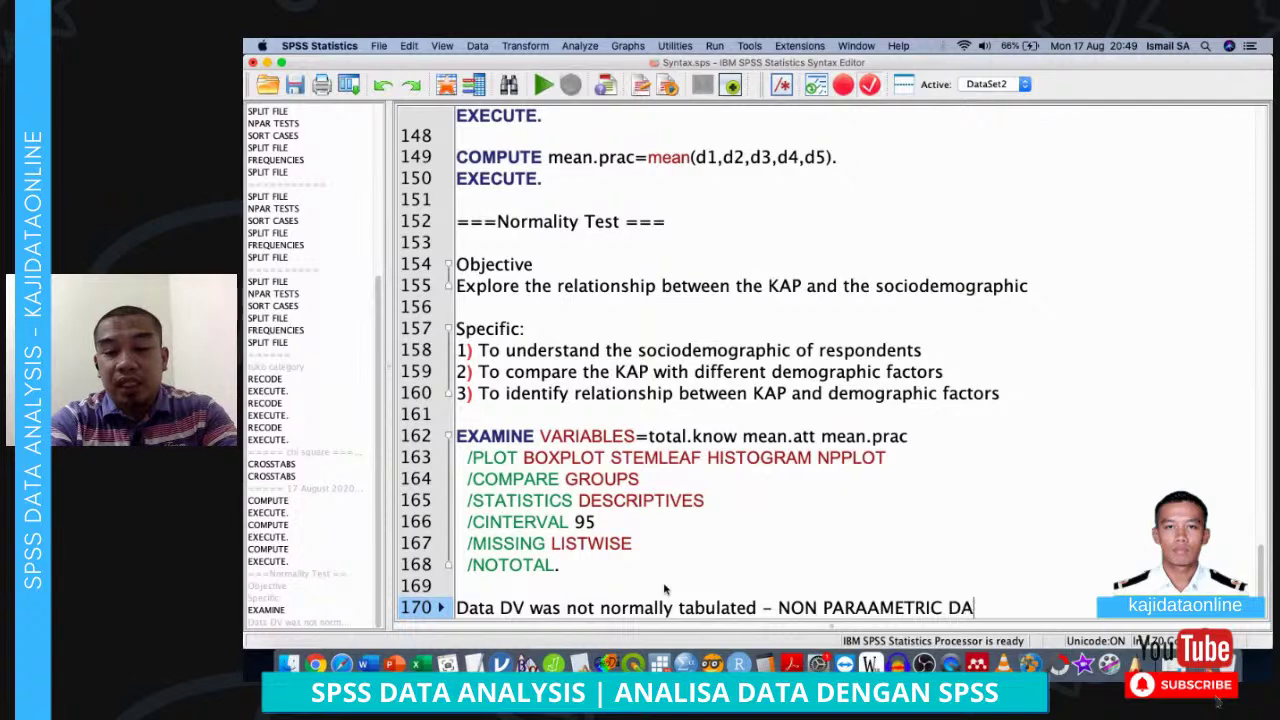
key("Return")
key("Return")
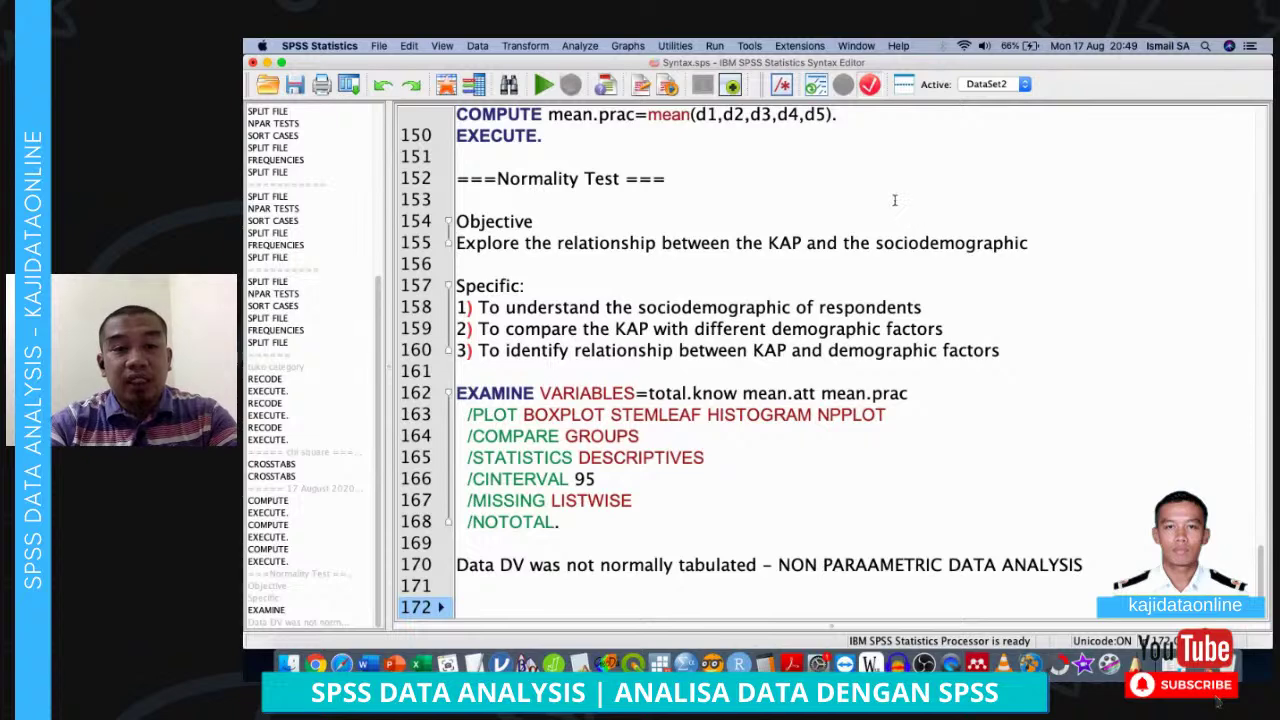
Append "(differences test)" to the end of specific objective 2 in the syntax file
left_click_drag(505, 329, 578, 330)
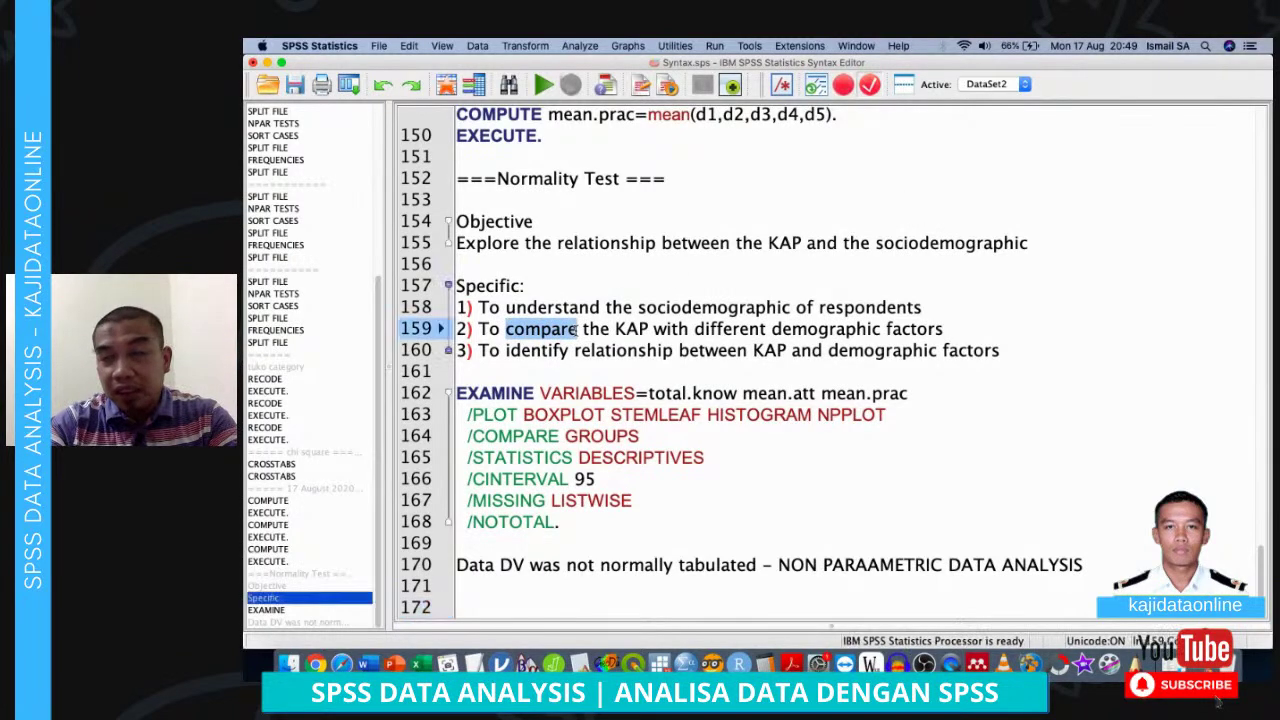
left_click(992, 330)
type("(diffe")
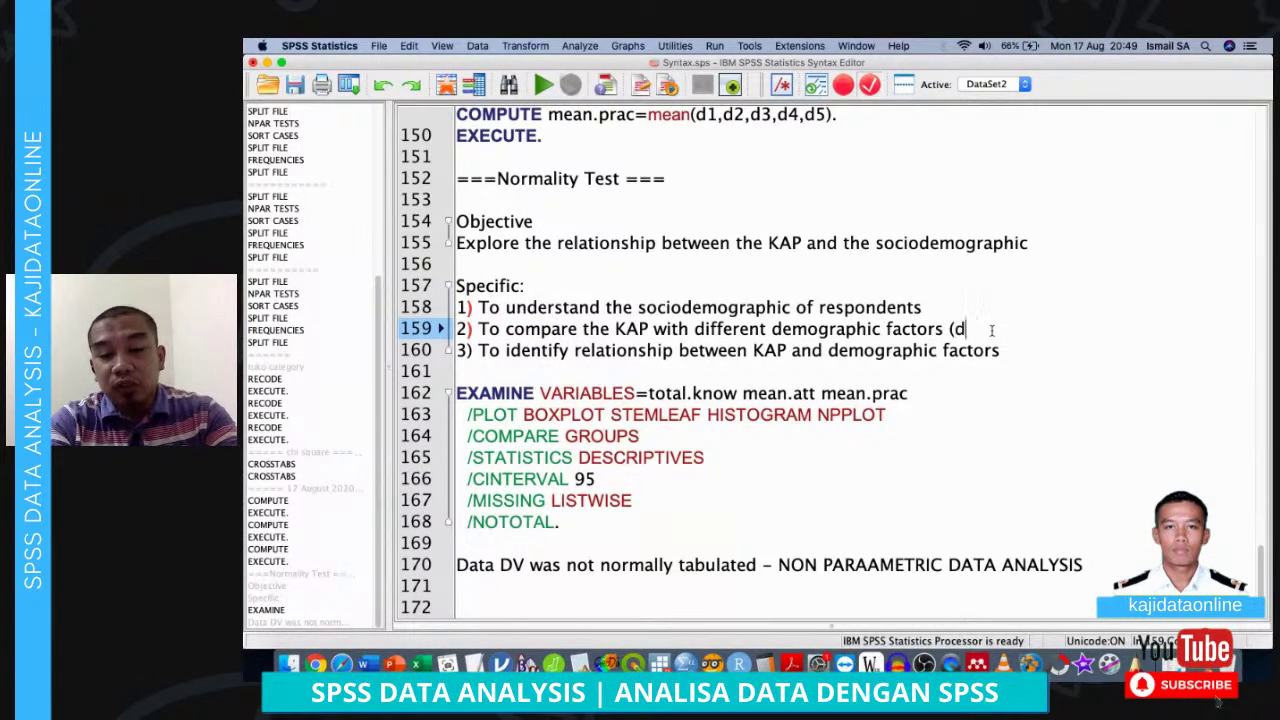
type("rences ")
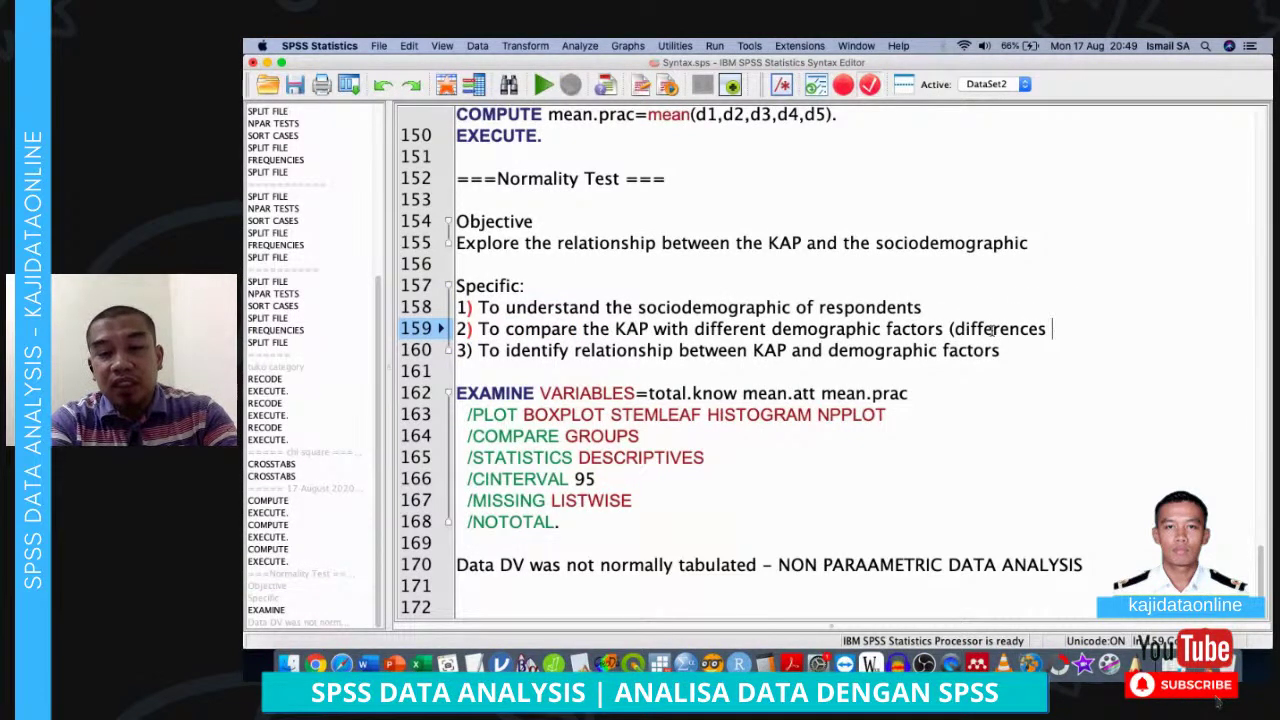
type("test)")
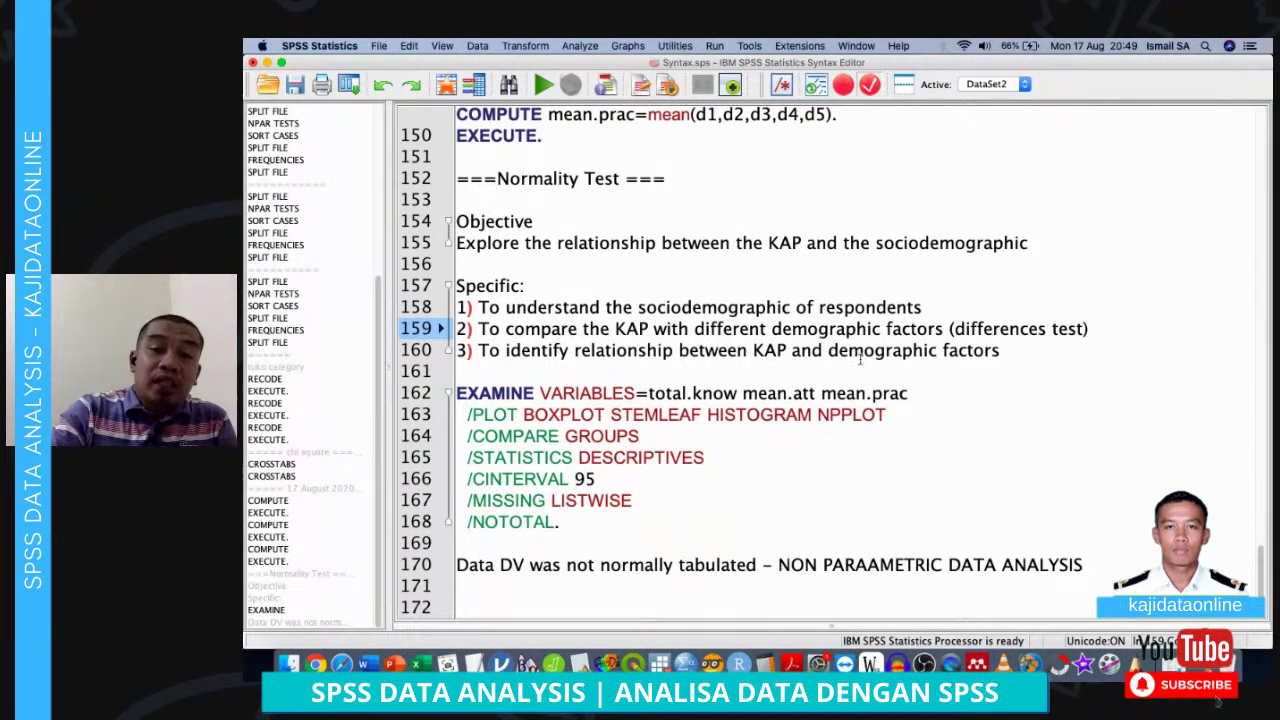
Append "(correlation test/ association)" to the end of specific objective 3 in the syntax file
left_click(1030, 346)
type("(")
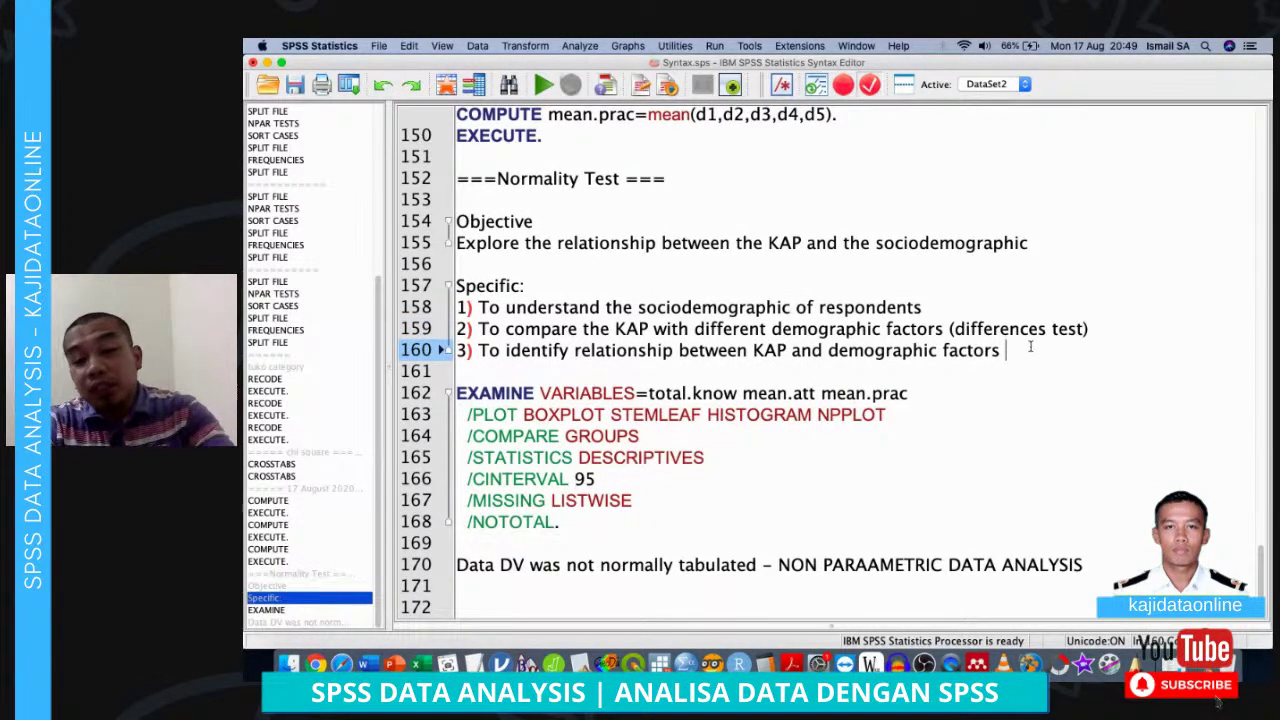
type("Spearm")
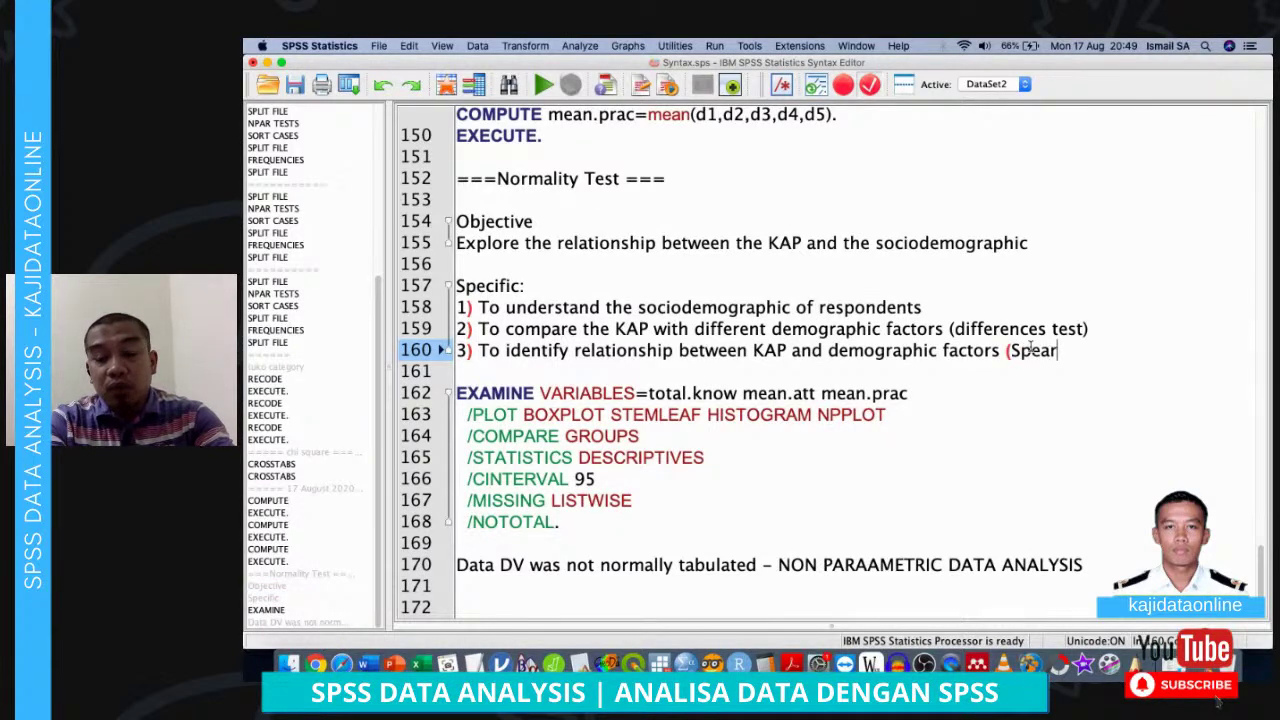
key("BackSpace")
key("BackSpace")
key("BackSpace")
key("BackSpace")
key("BackSpace")
key("BackSpace")
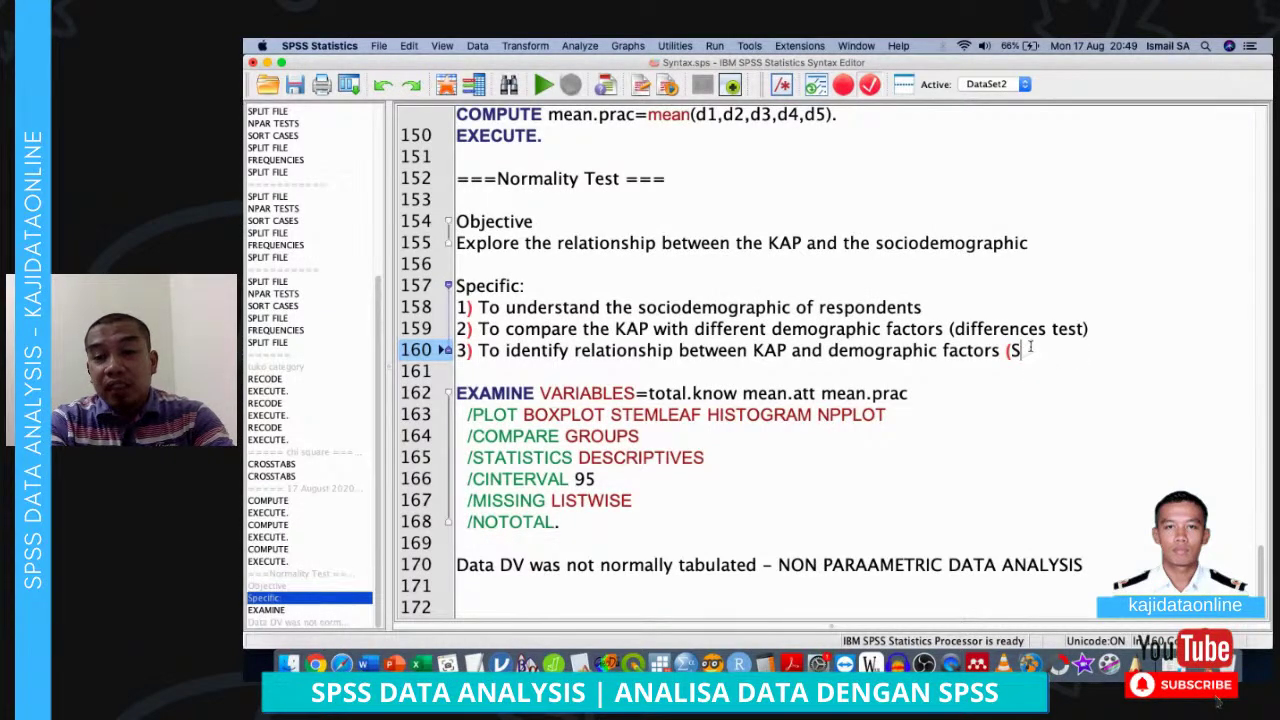
type("relatio")
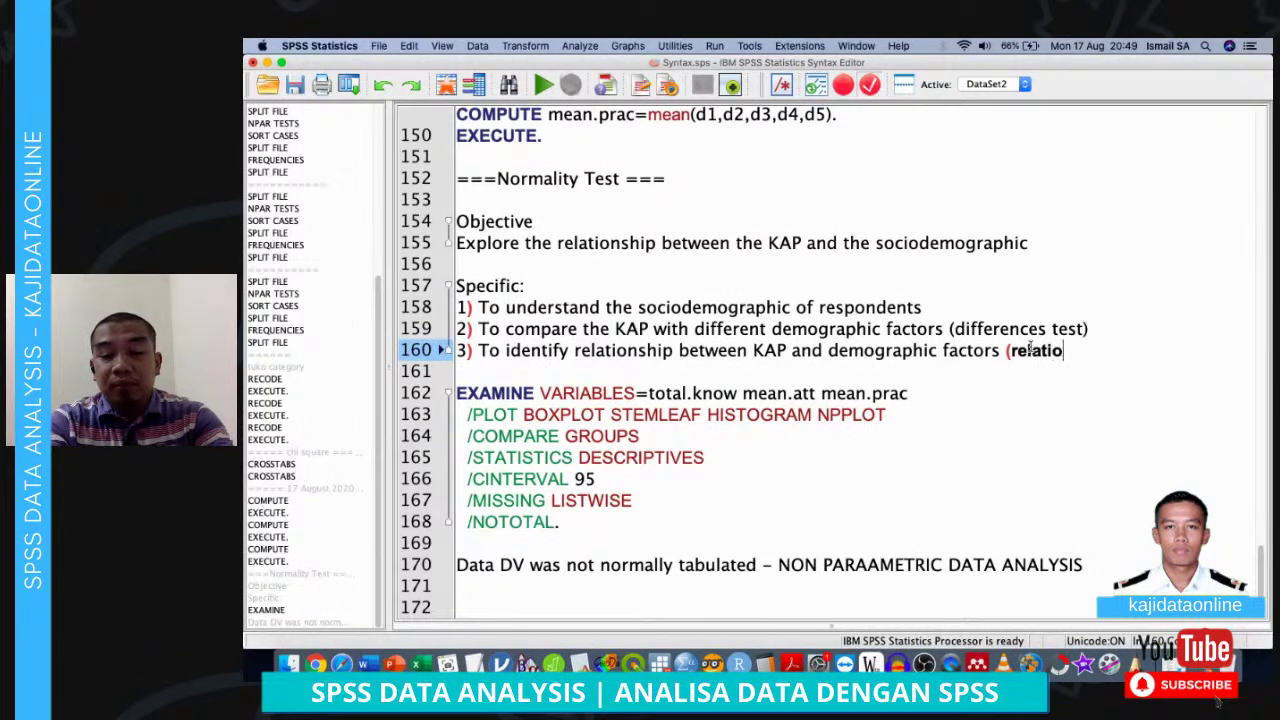
key("BackSpace")
key("BackSpace")
key("BackSpace")
key("BackSpace")
key("BackSpace")
key("BackSpace")
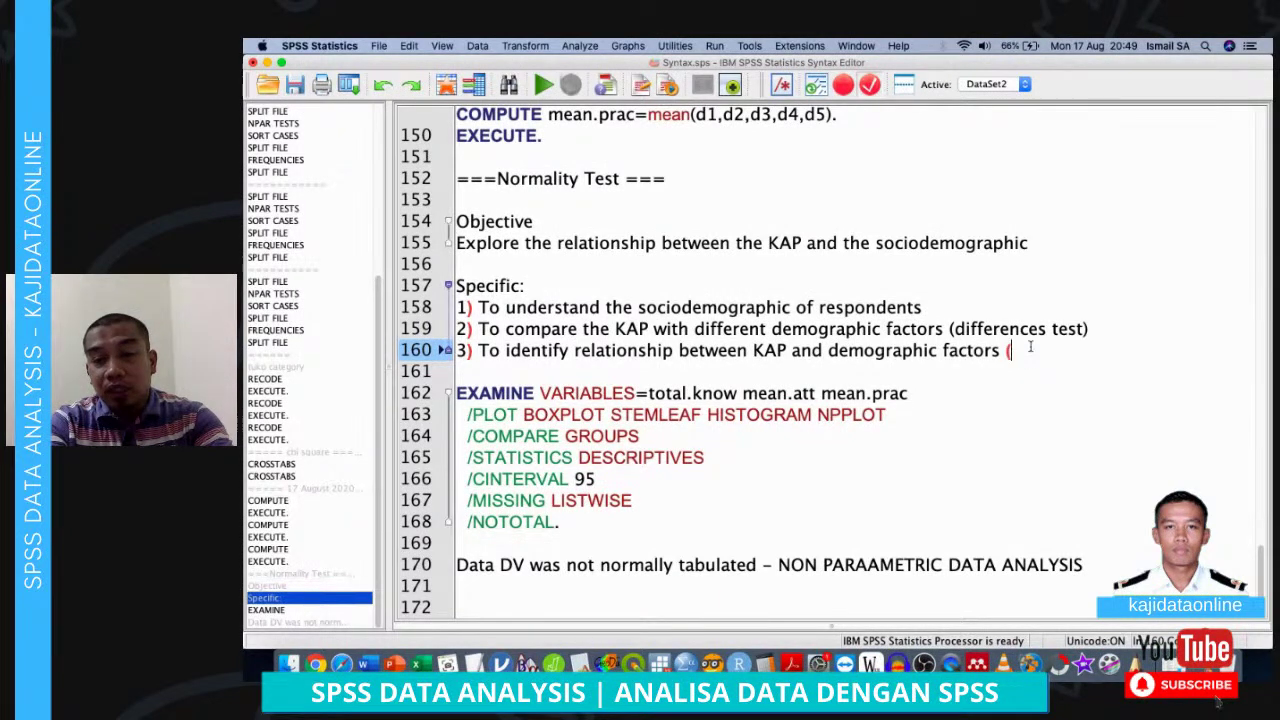
type("correlat")
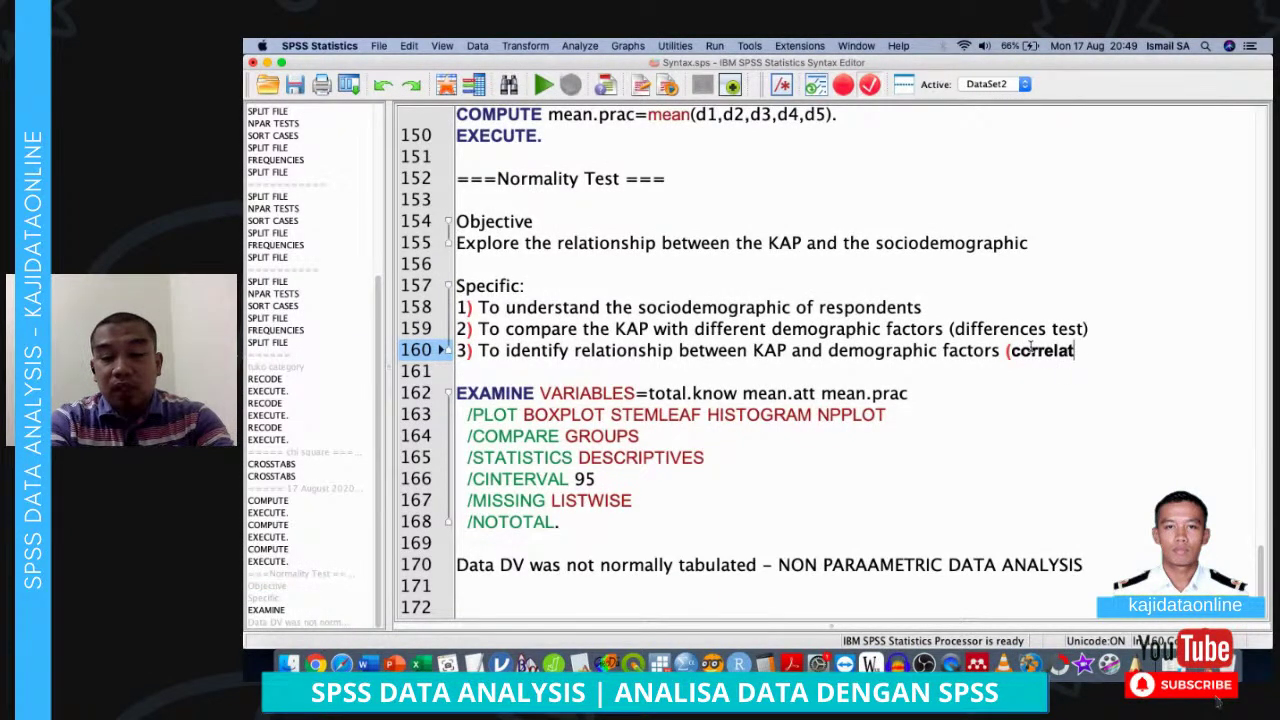
type("ion test/ as")
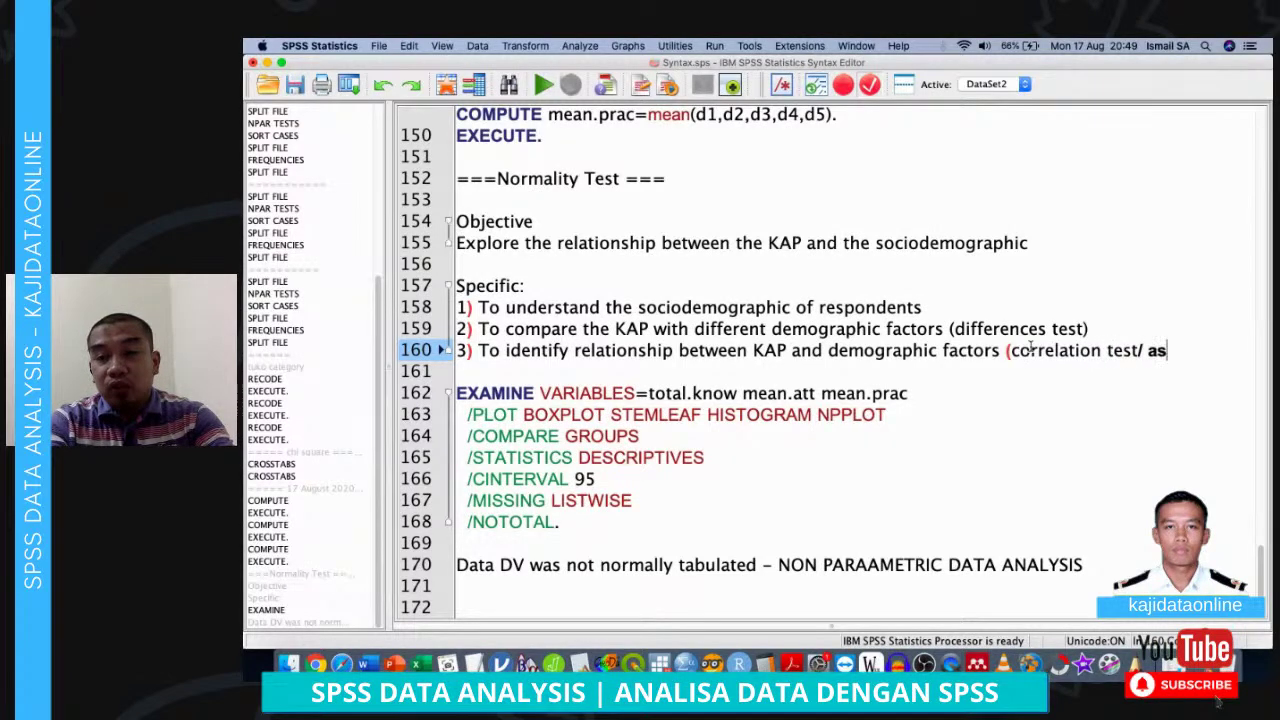
type("sociation)")
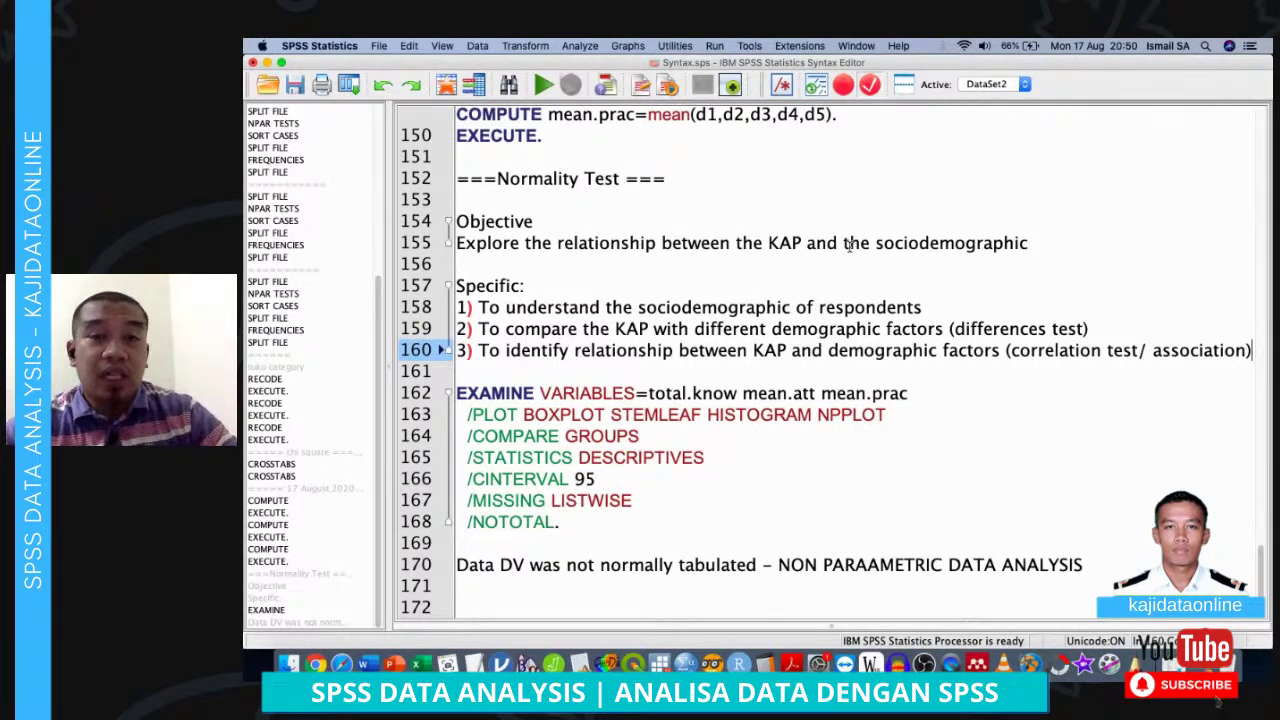
Switch from the syntax file to the Analysis 17 August 2020.sav data set and open the definition of variable a1
scroll(849, 245, "up", 20)
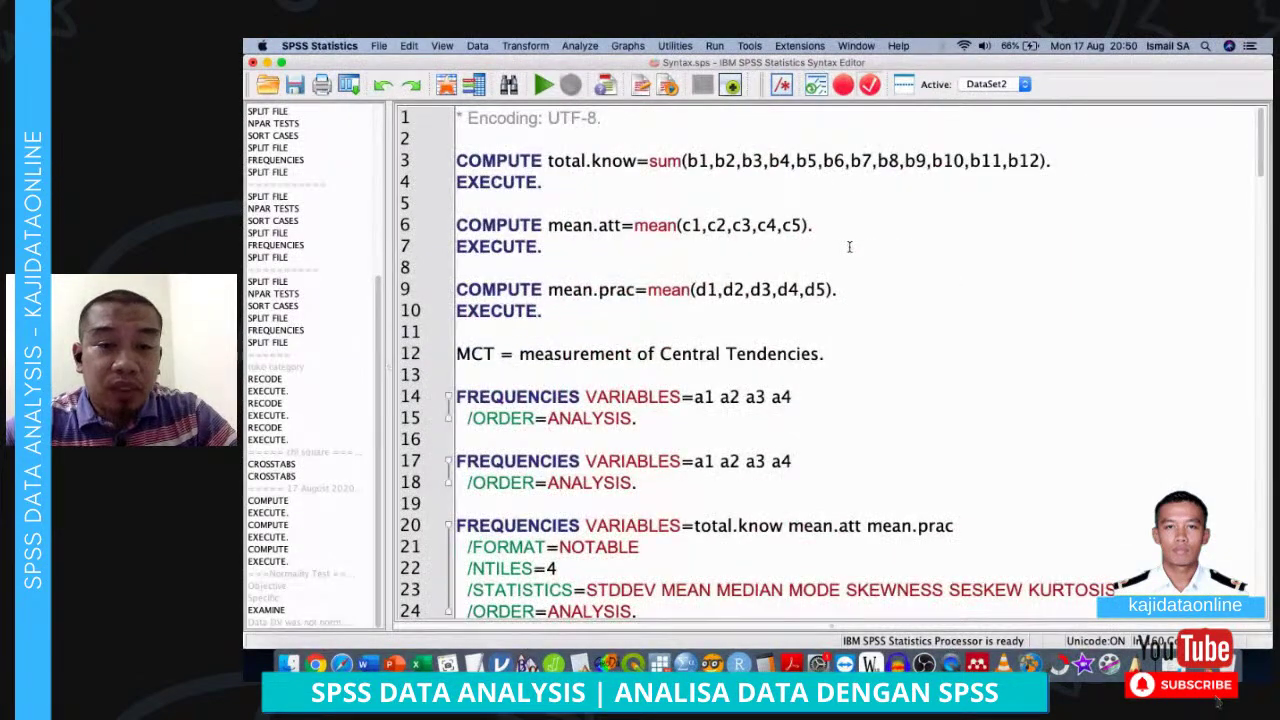
scroll(849, 245, "down", 8)
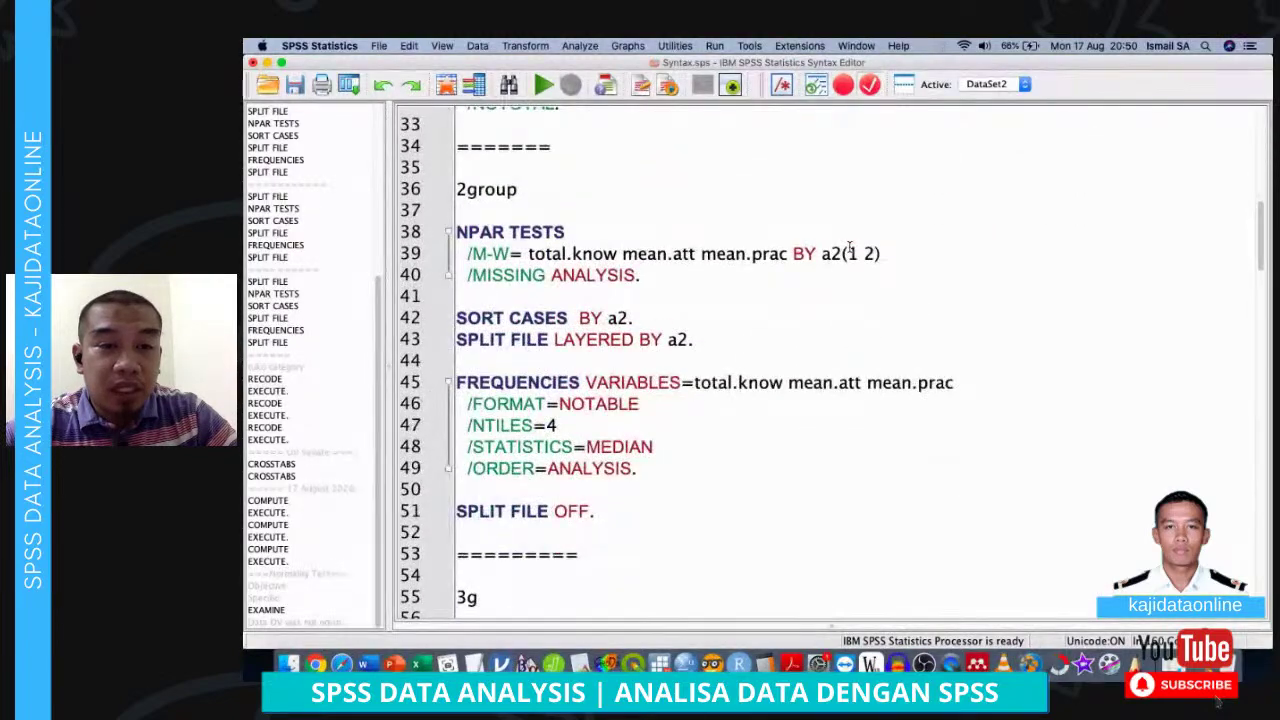
key("ctrl+Up")
left_click(626, 269)
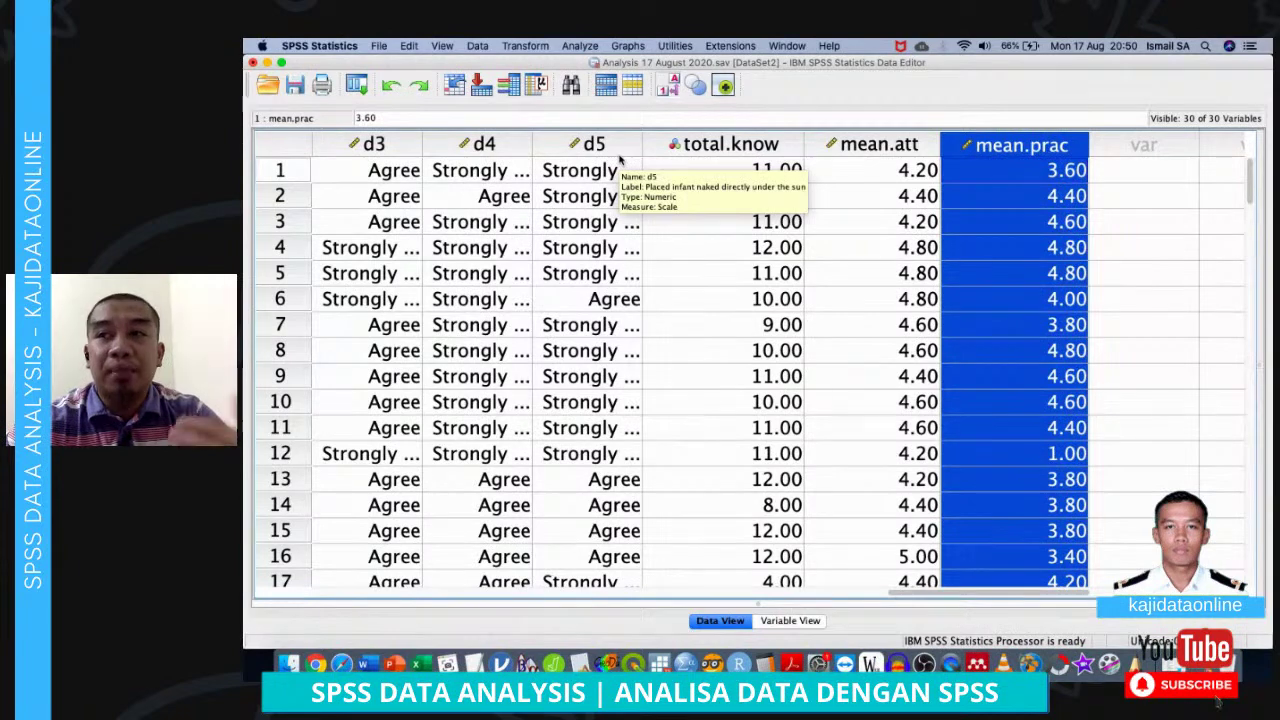
scroll(616, 170, "left", 15)
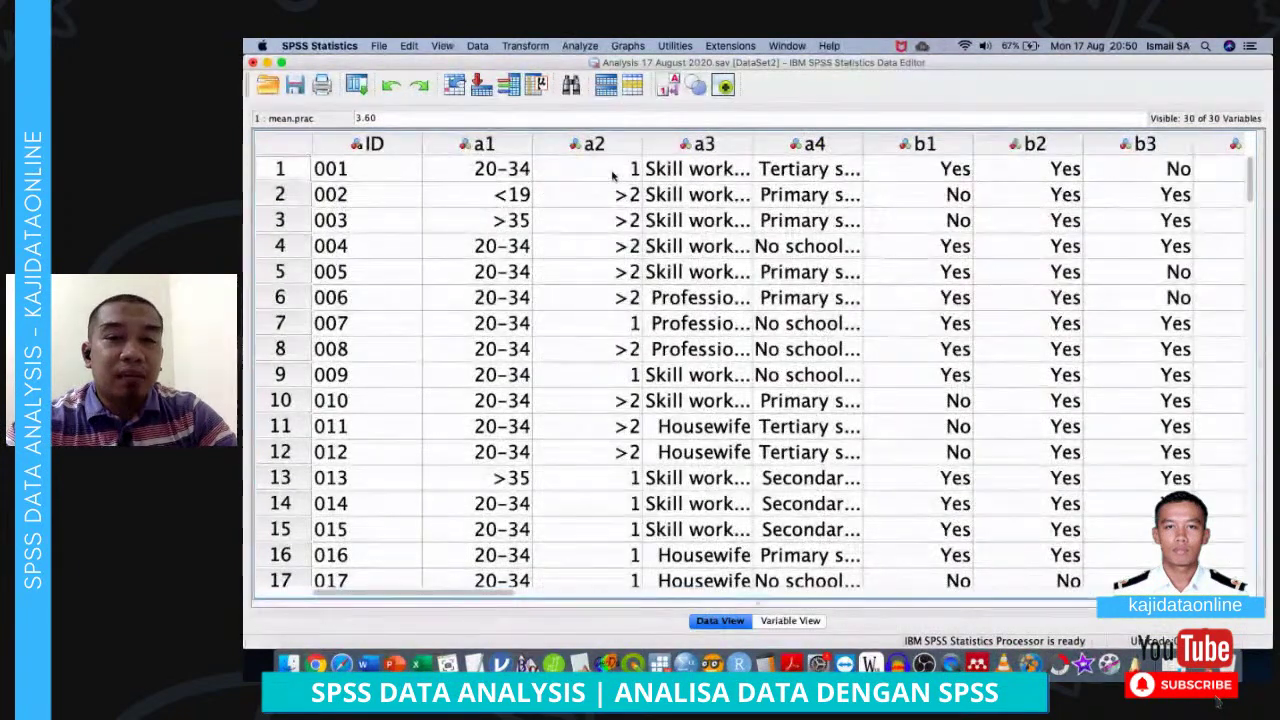
left_click(522, 152)
double_click(522, 152)
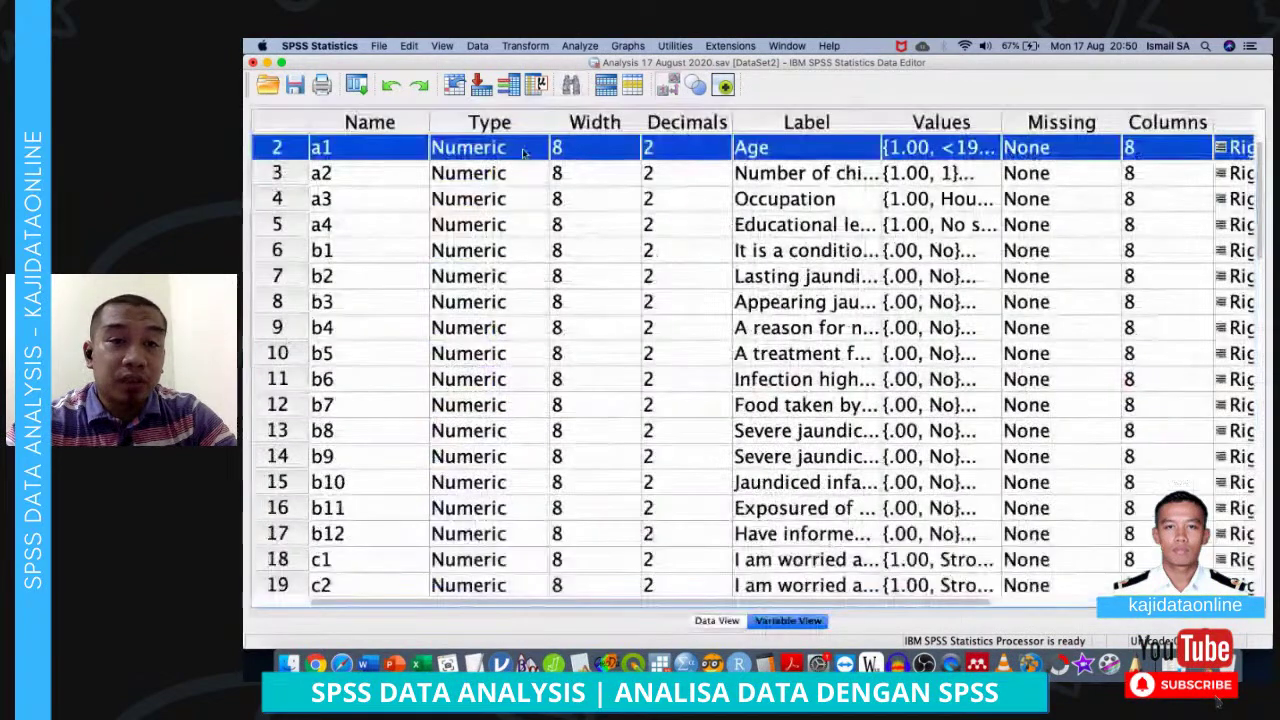
Check the value labels of variables a1, a2, a3 and a4 one after another, cancelling each dialog without changes
left_click(988, 147)
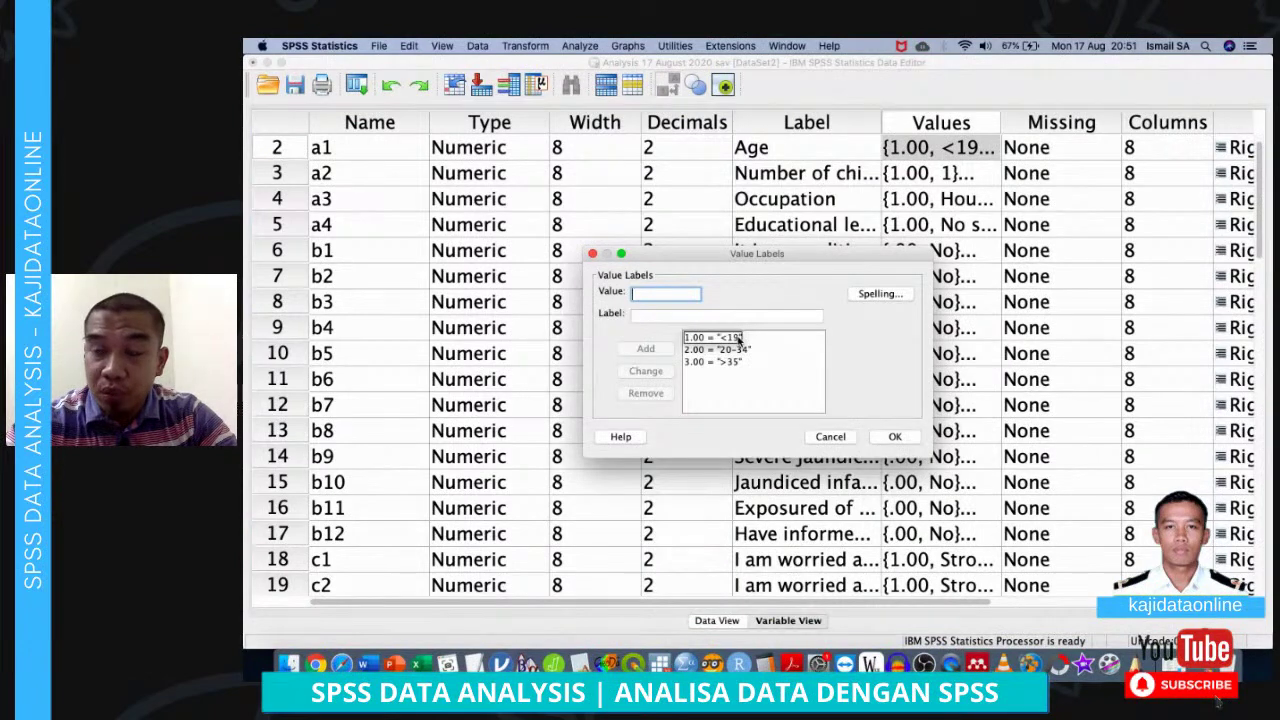
left_click(830, 436)
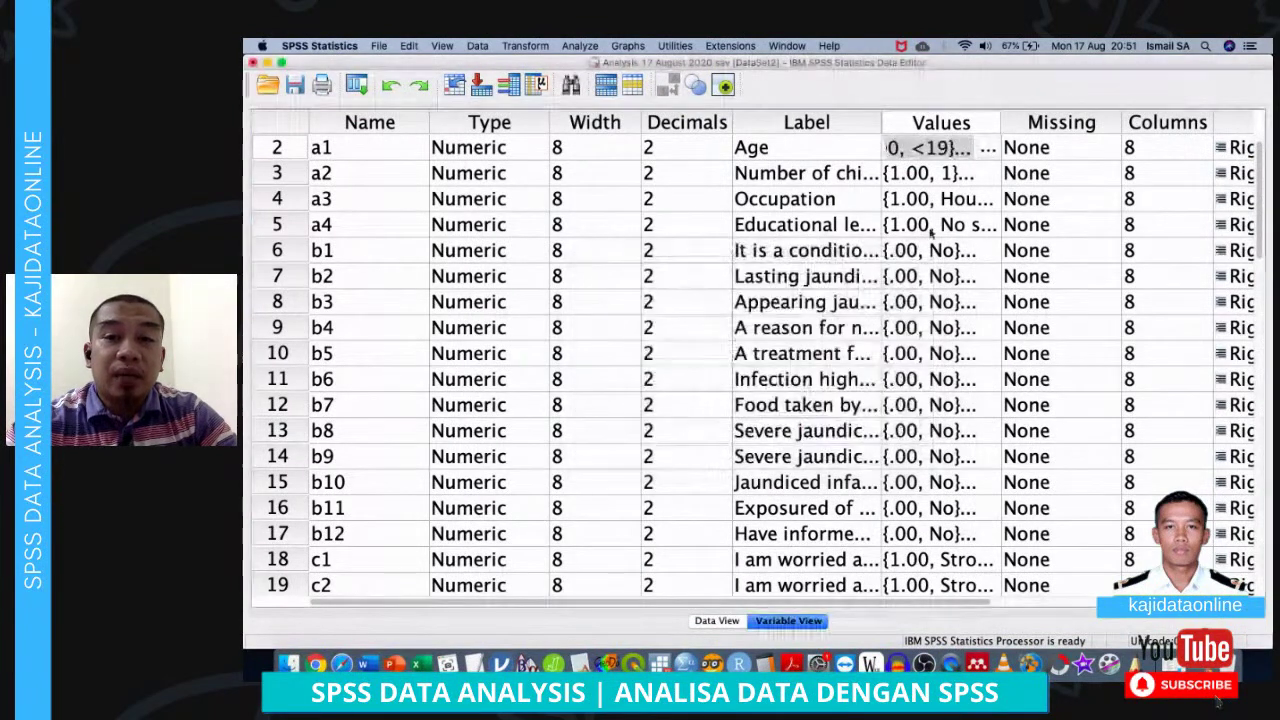
left_click(988, 173)
left_click(988, 173)
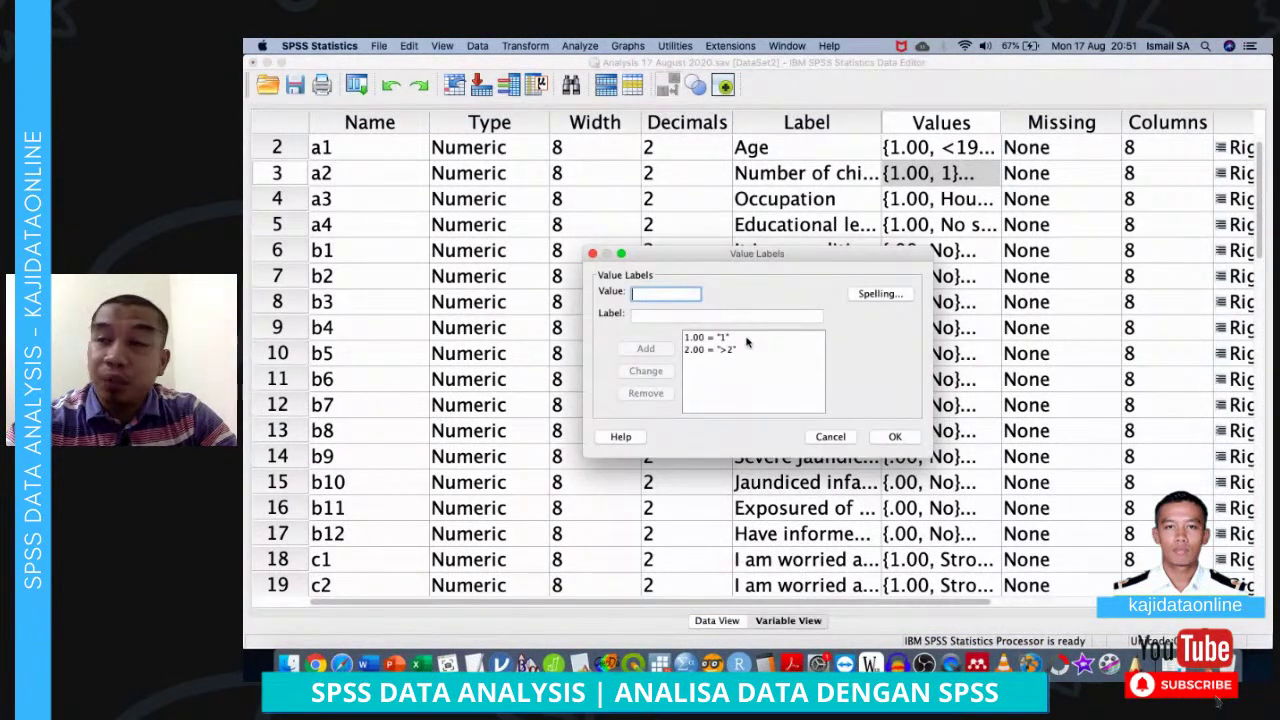
left_click(830, 436)
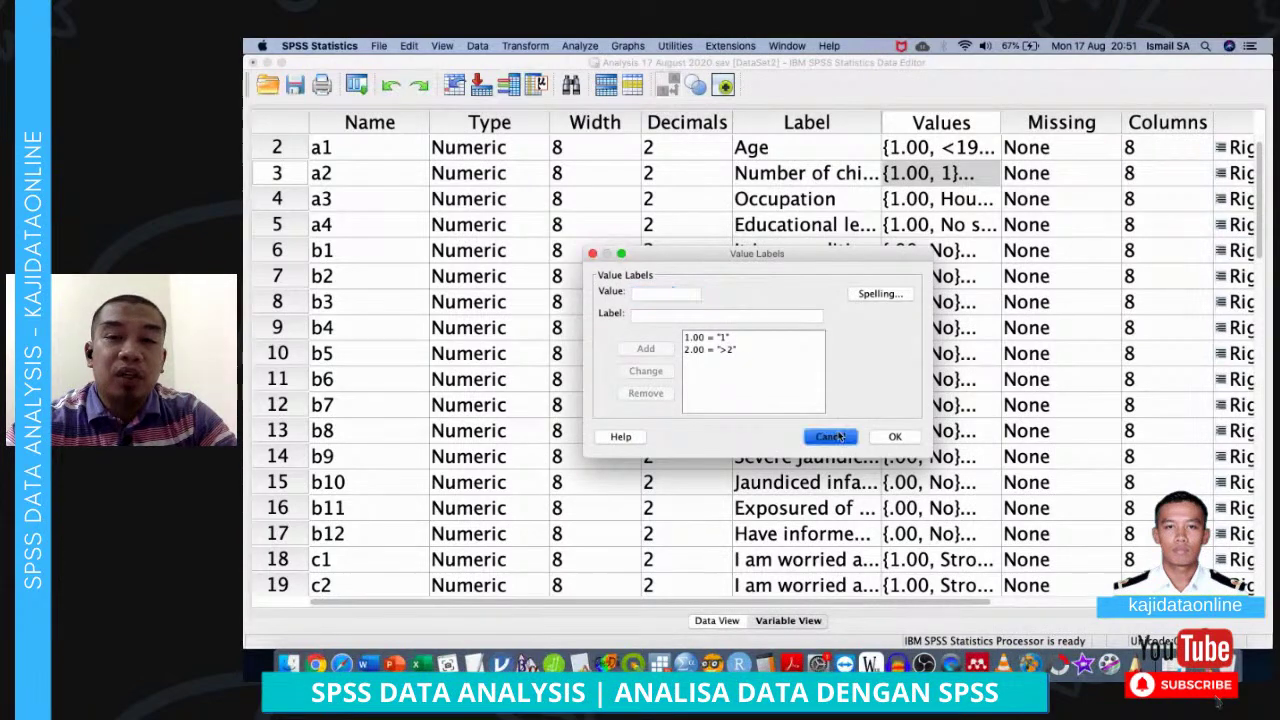
left_click(991, 200)
left_click(991, 200)
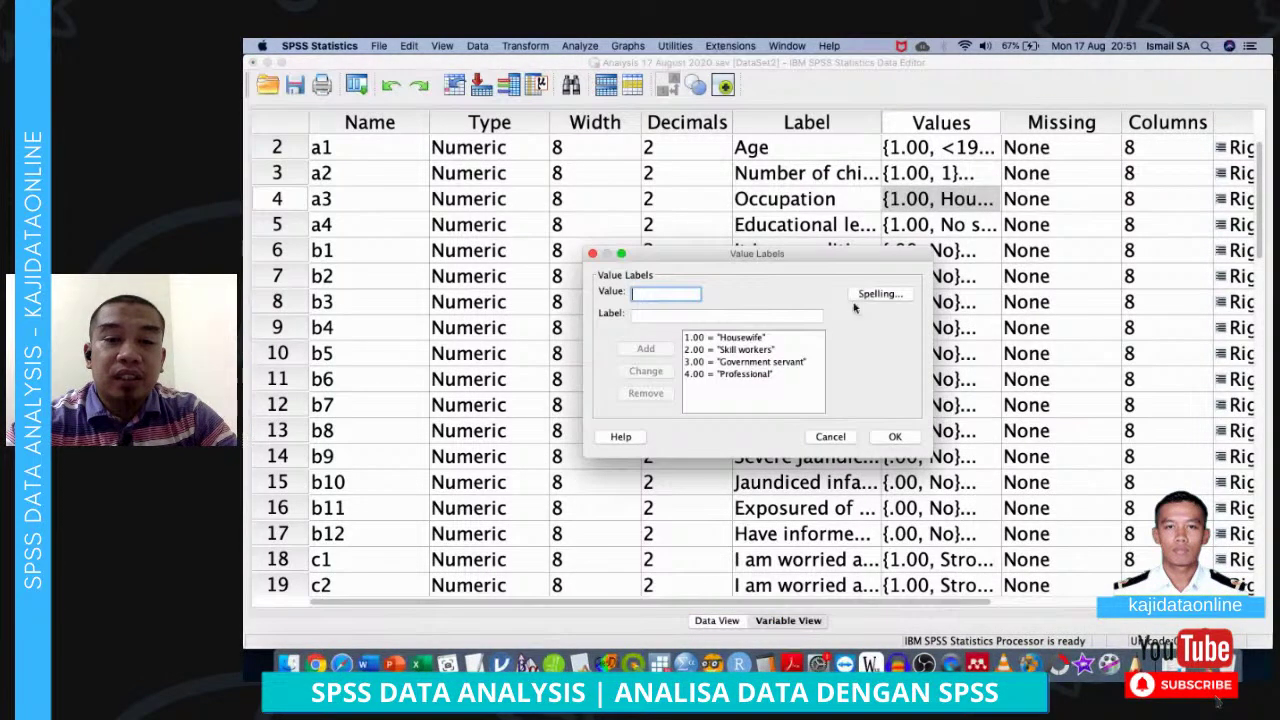
left_click(831, 438)
left_click(990, 232)
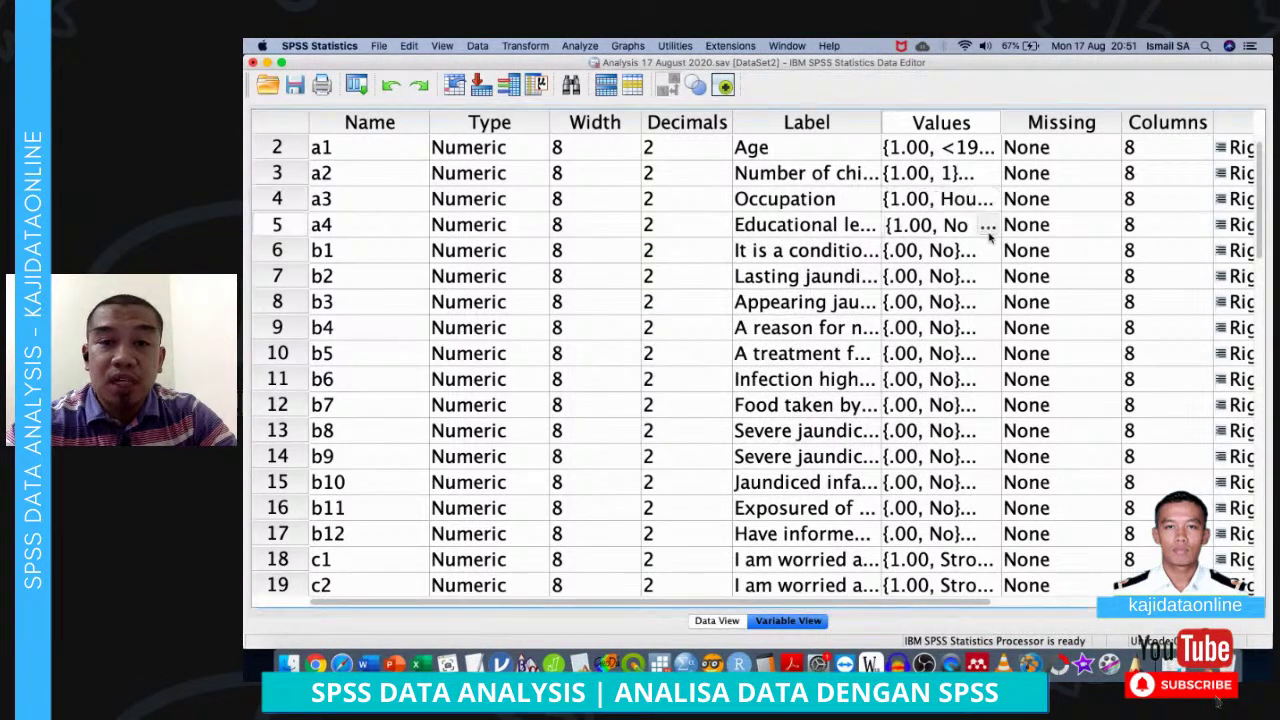
left_click(990, 232)
left_click(830, 440)
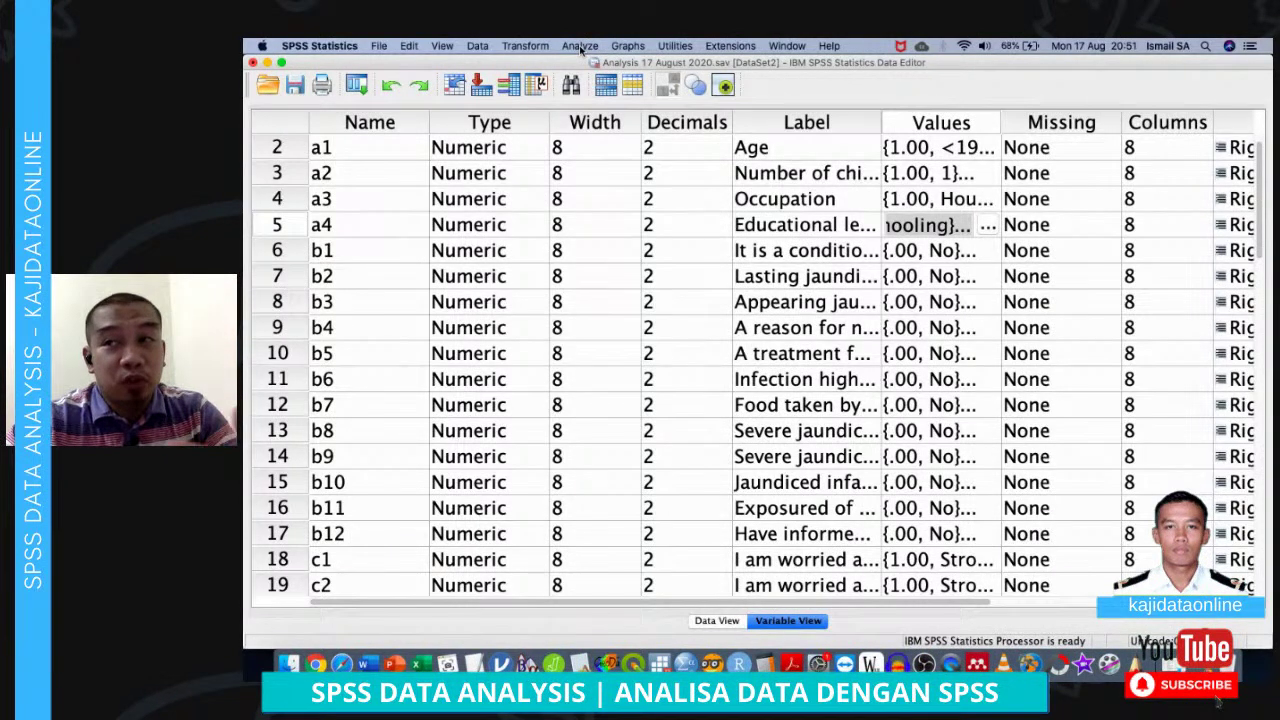
Widen the Label column of the variable list enough to fit the full label of variable a2
left_click(810, 206)
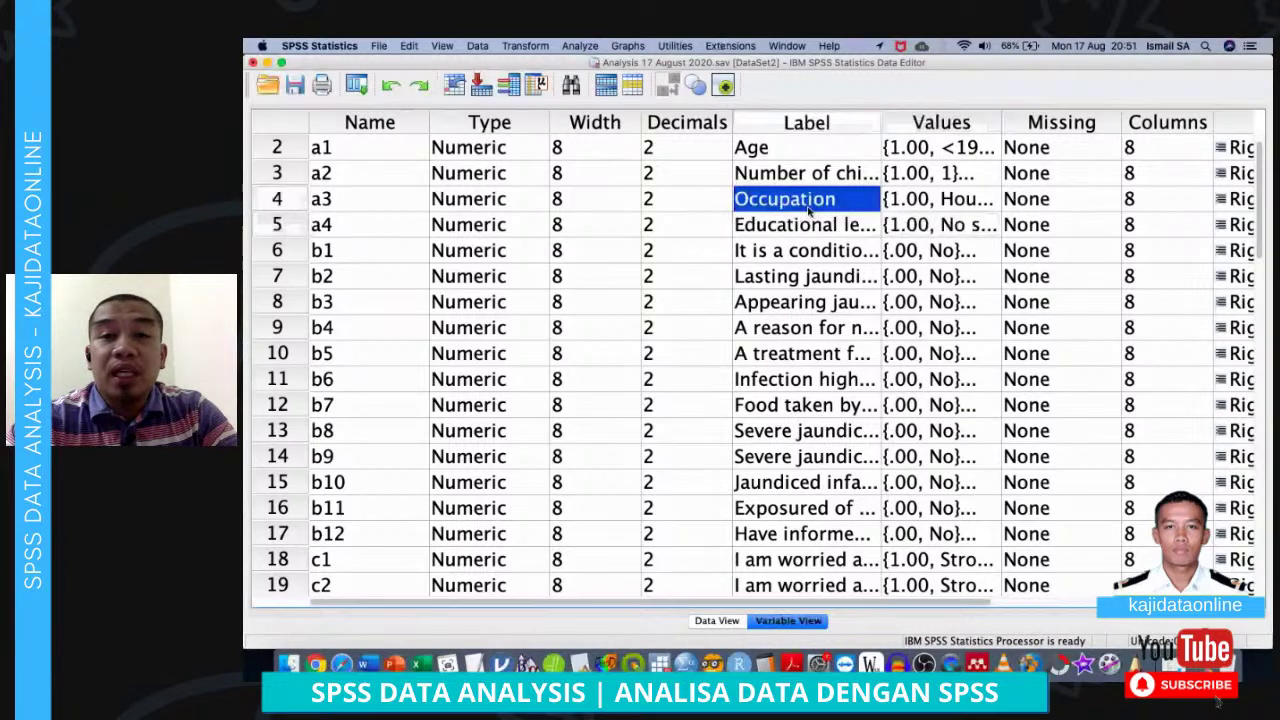
left_click(822, 181)
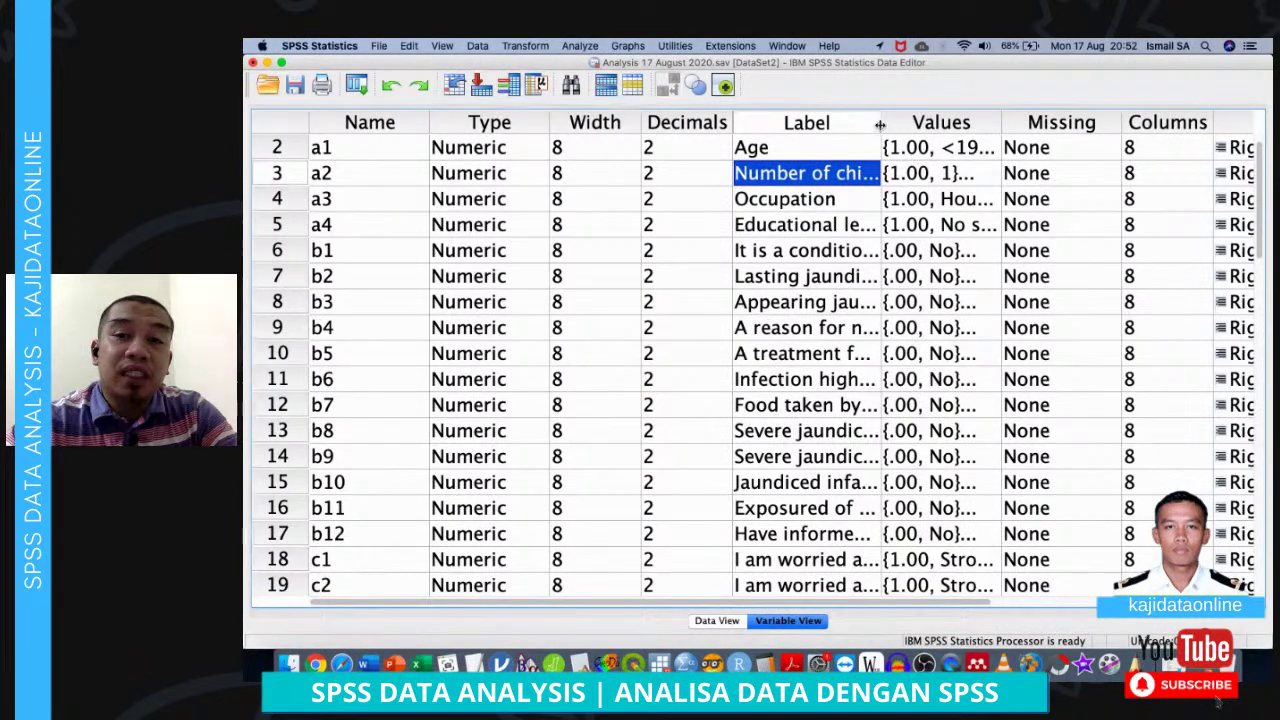
left_click_drag(882, 123, 981, 120)
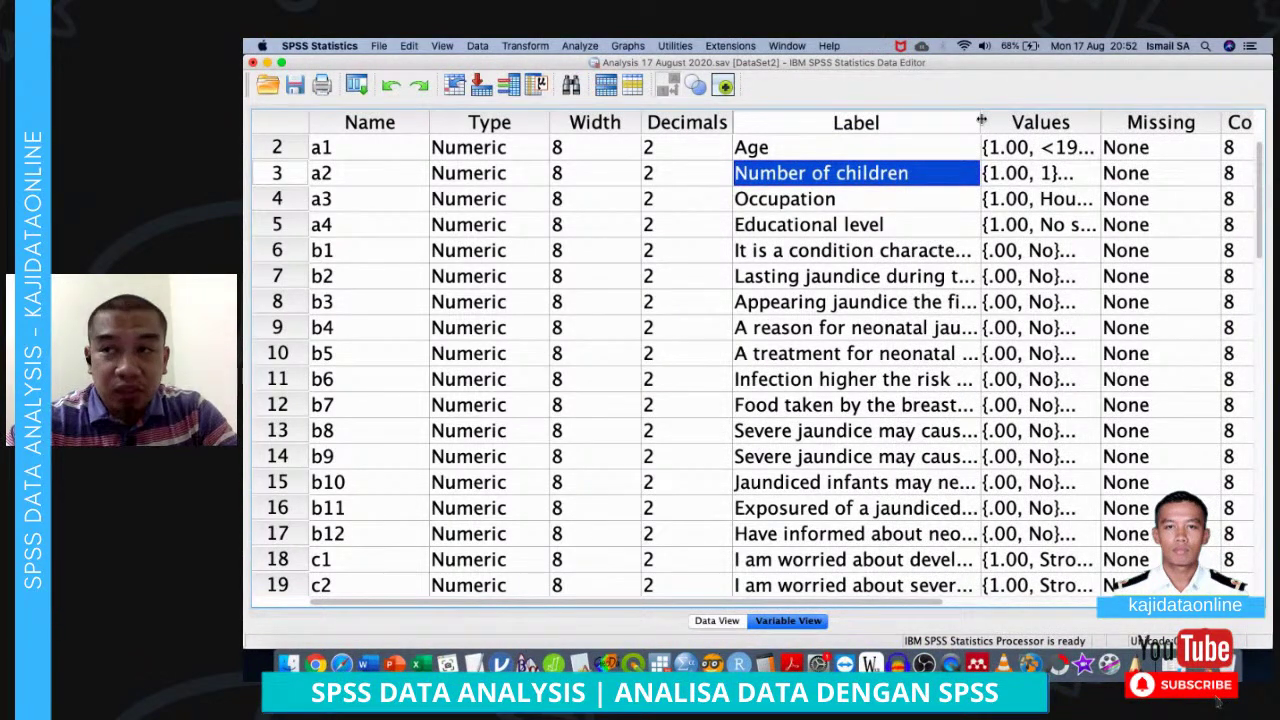
left_click(576, 46)
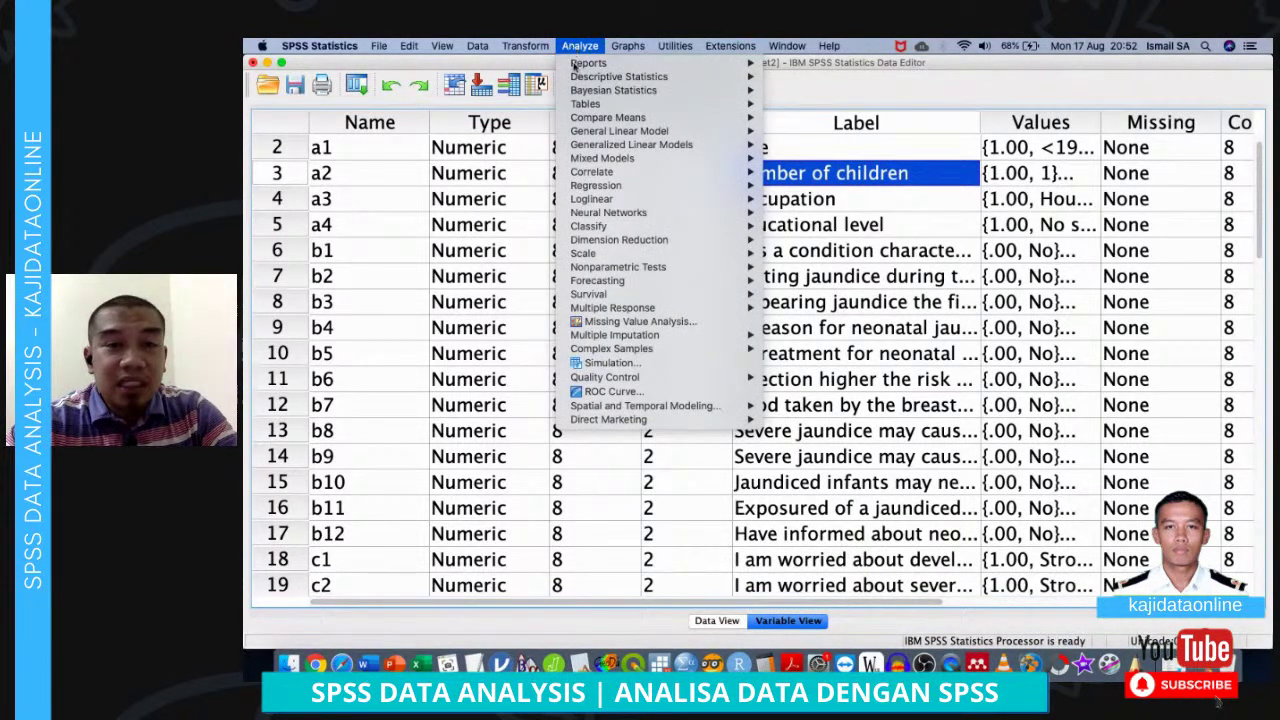
mouse_move(602, 121)
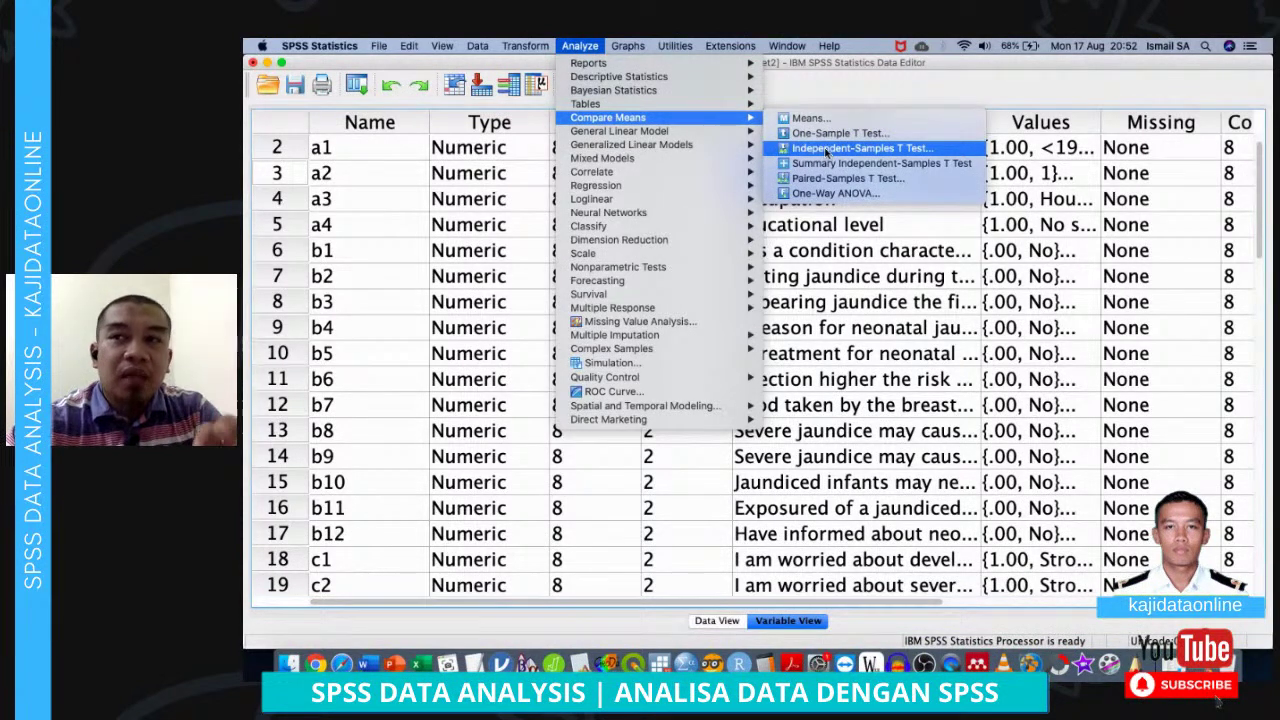
mouse_move(722, 148)
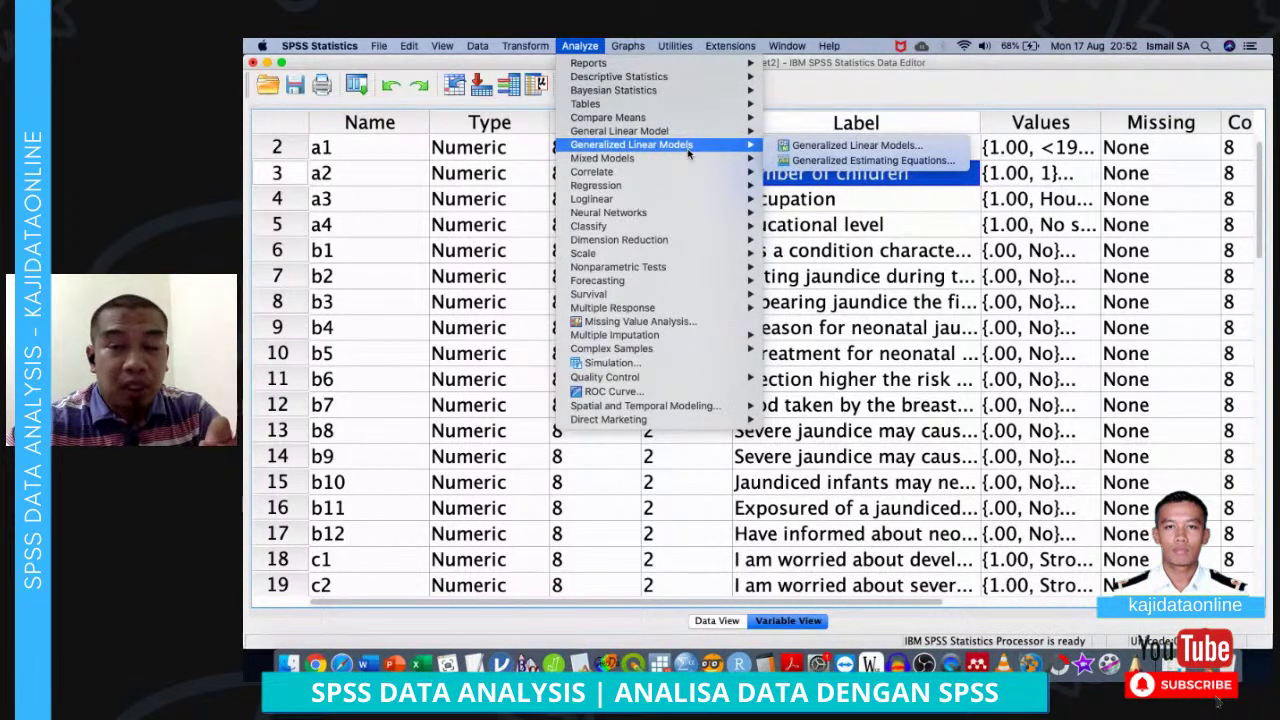
mouse_move(694, 269)
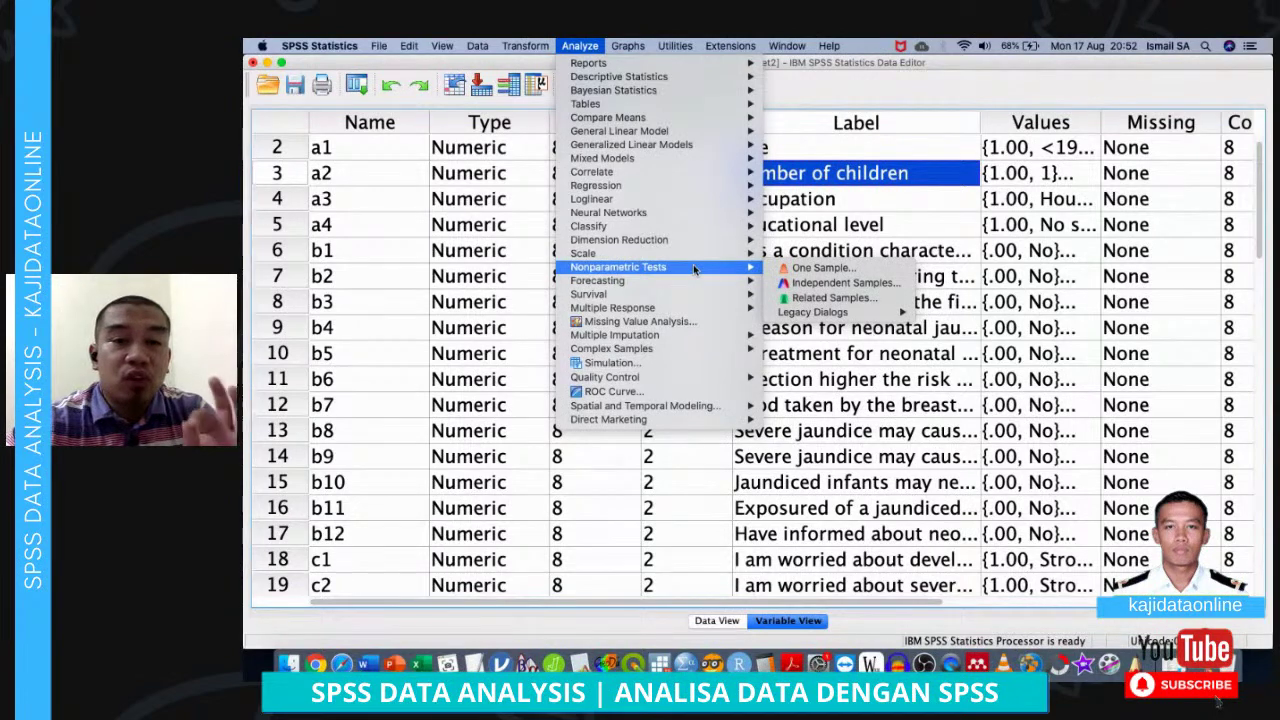
mouse_move(864, 318)
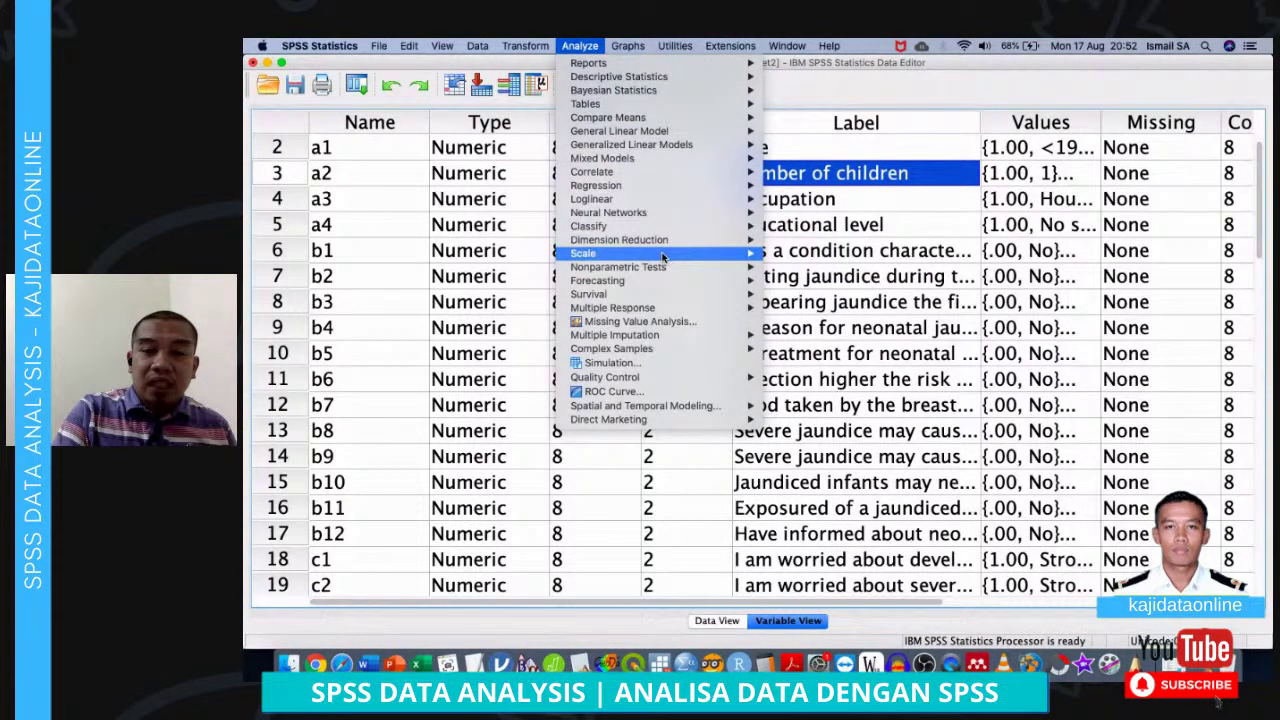
mouse_move(620, 267)
mouse_move(812, 312)
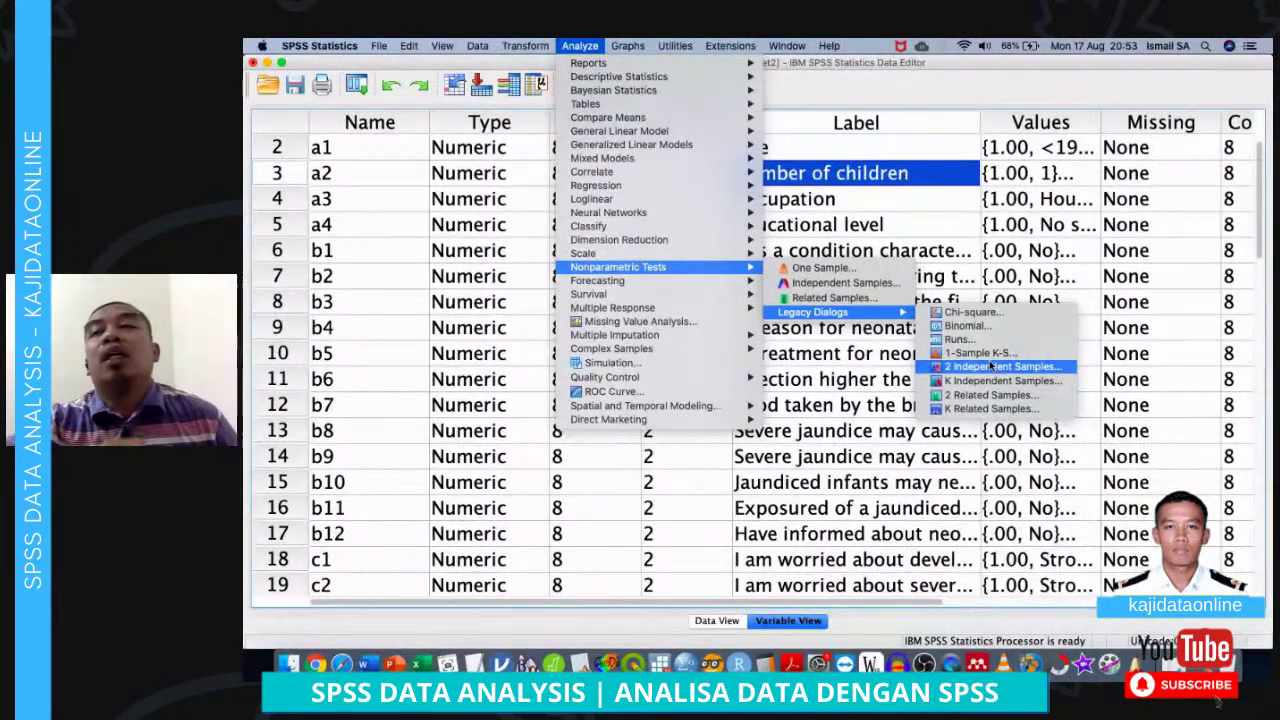
left_click(991, 367)
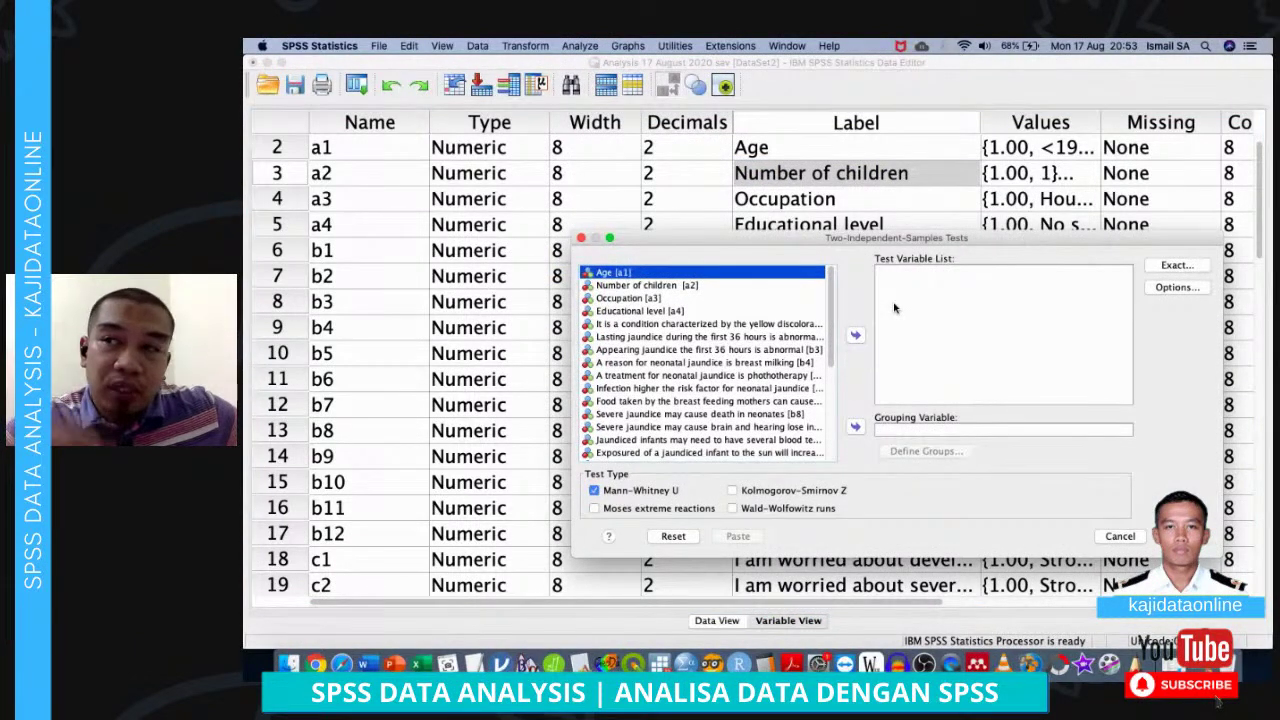
left_click(755, 291, "shift")
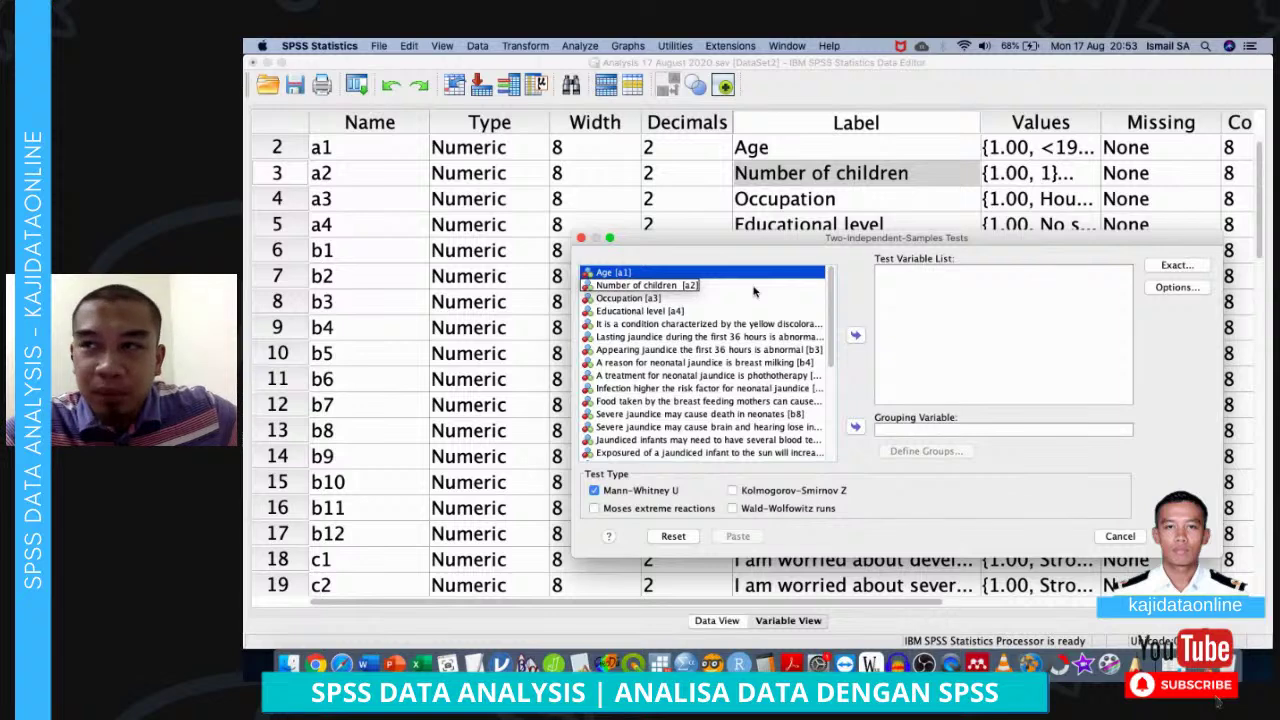
left_click(747, 314, "shift")
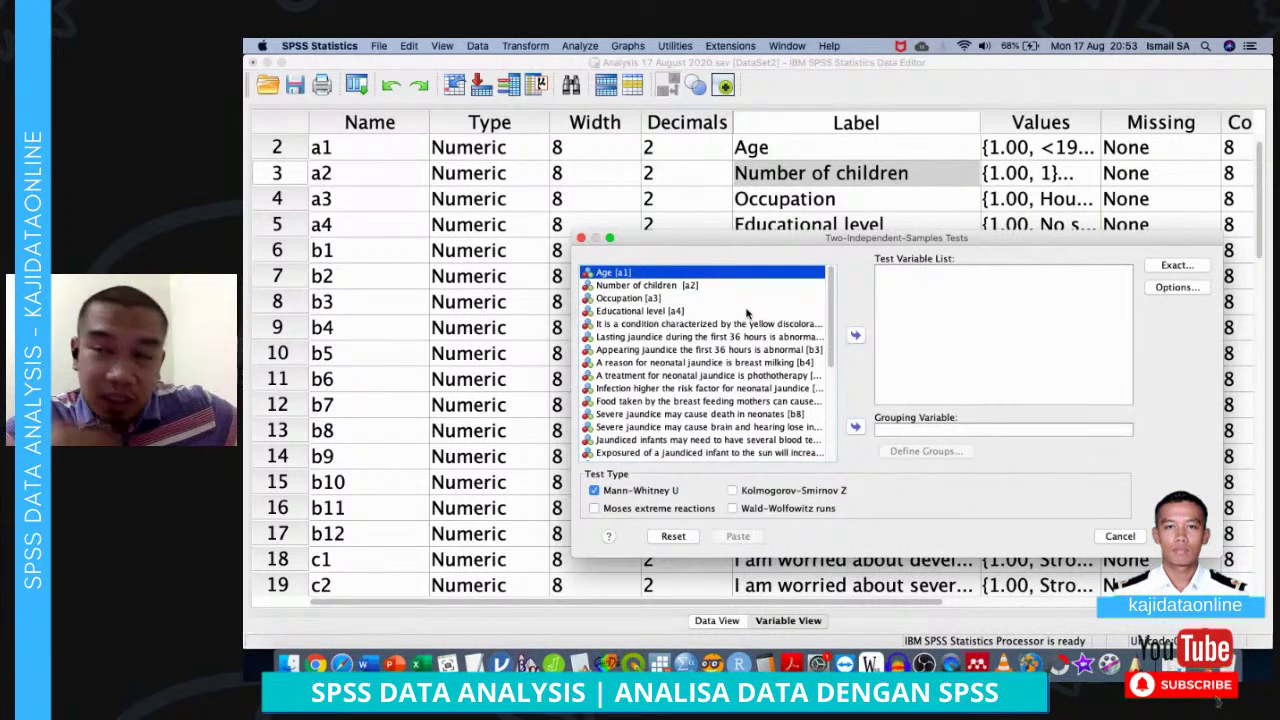
scroll(747, 314, "down", 5)
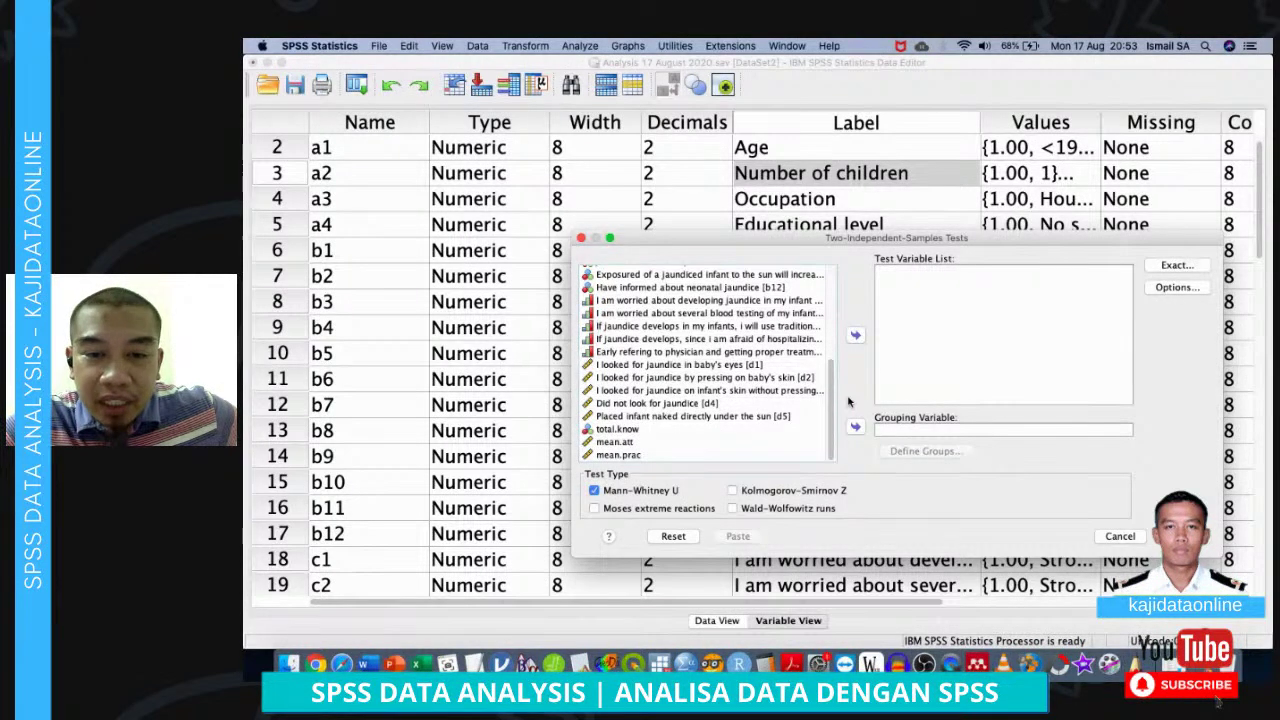
left_click(741, 428)
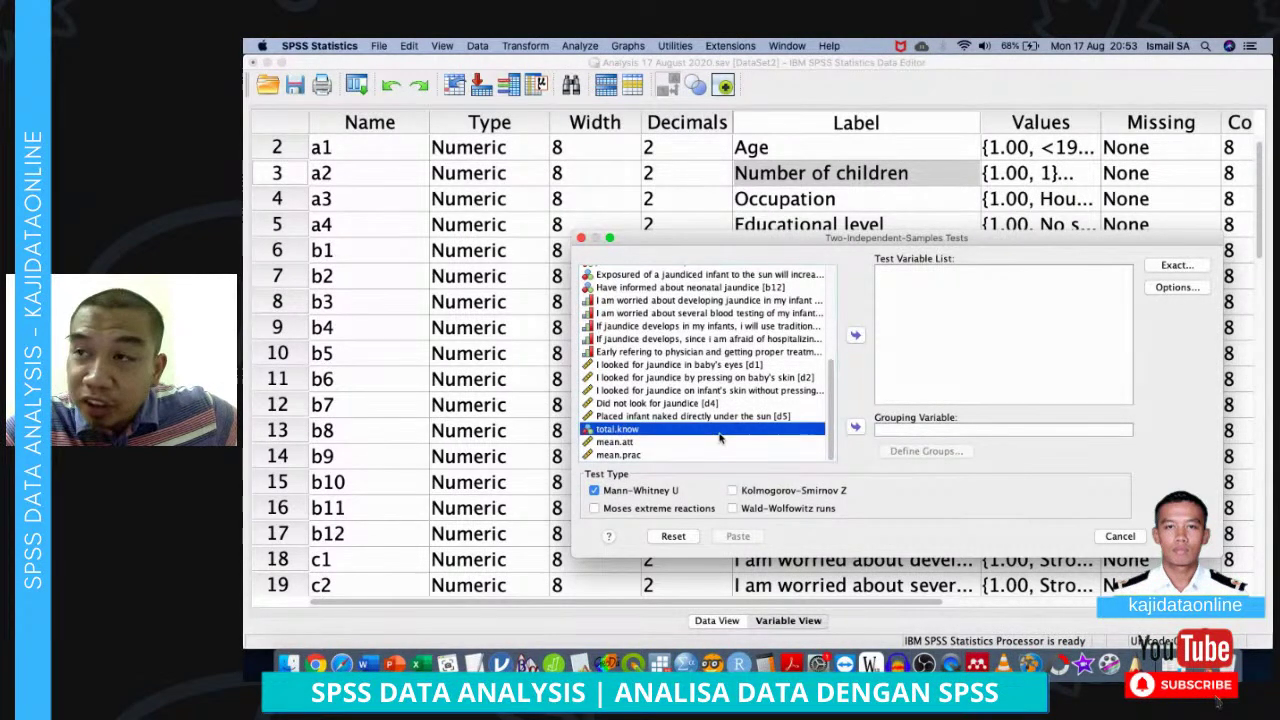
left_click_drag(794, 376, 950, 318)
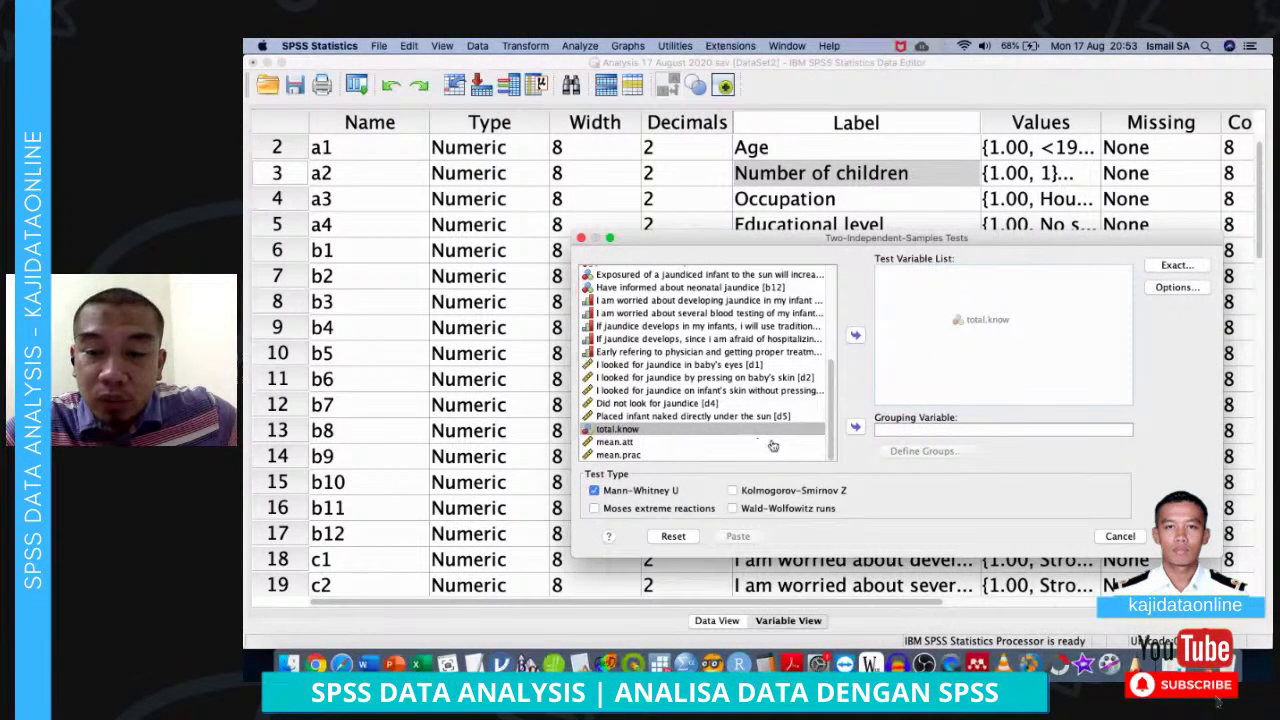
left_click(1121, 536)
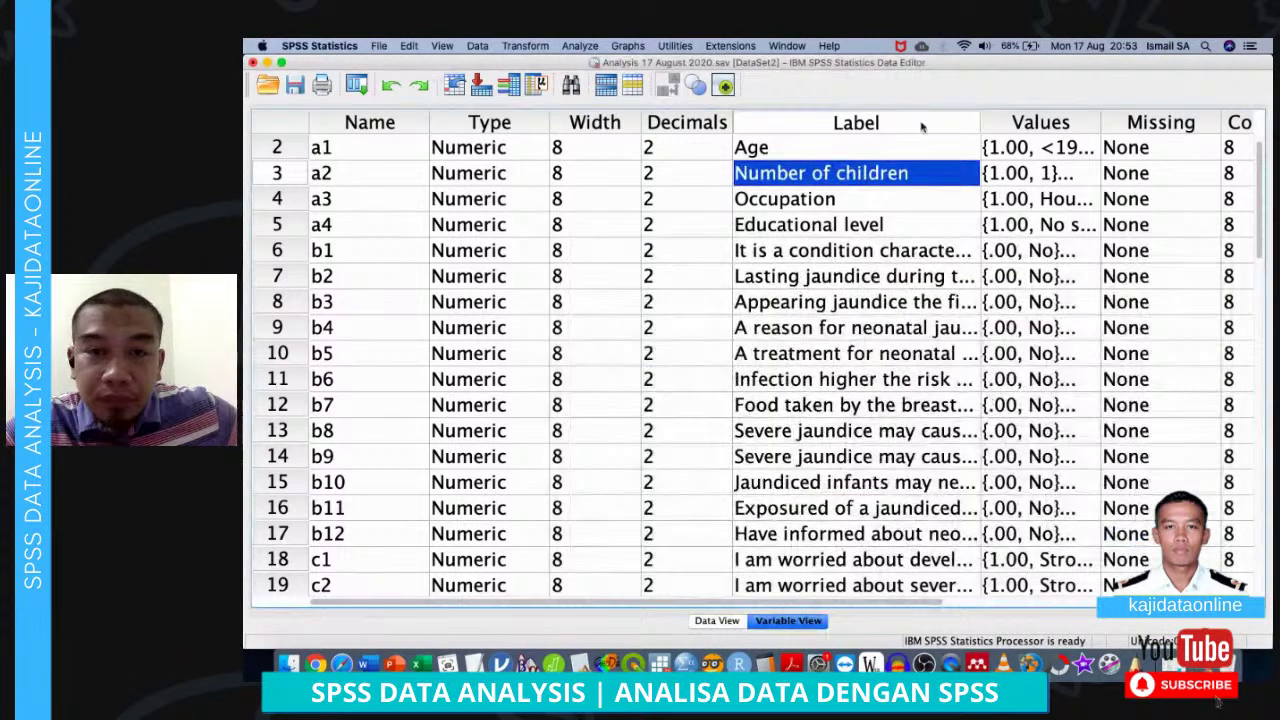
Set up a legacy two-independent-samples Mann-Whitney U test with total.know as test variable and a2 (Number of children) as grouping variable
left_click(580, 46)
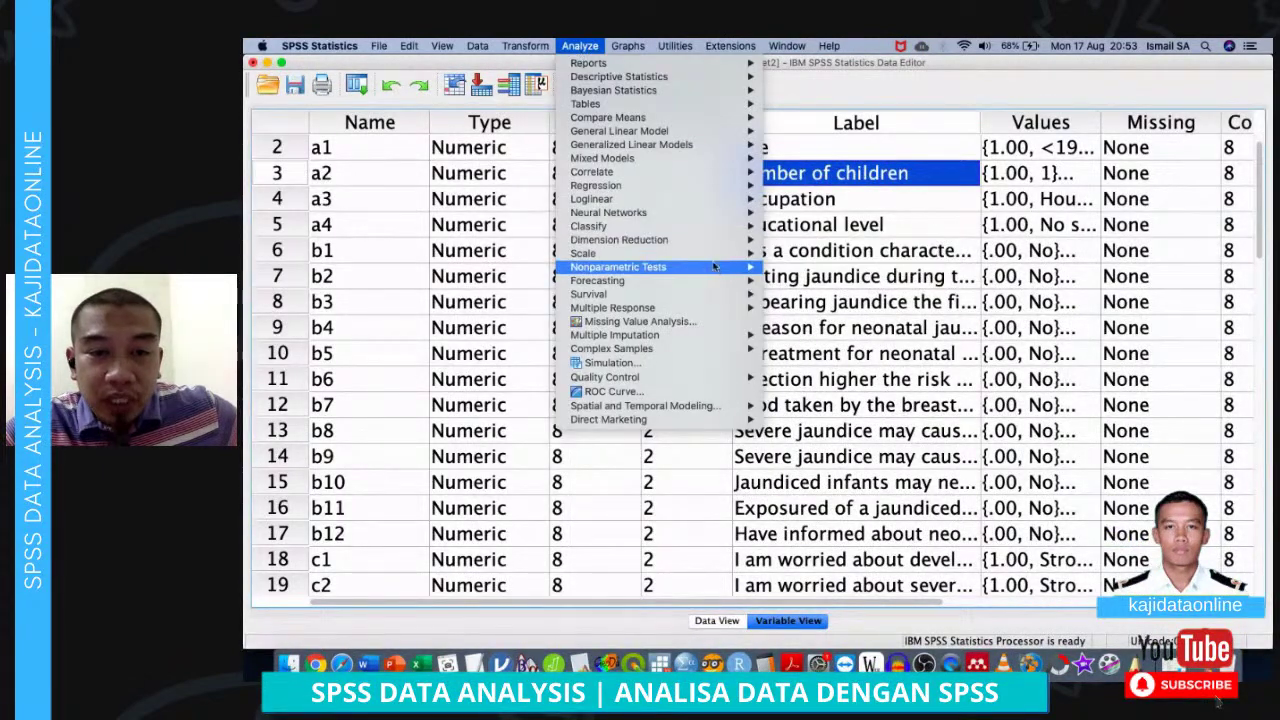
mouse_move(700, 267)
mouse_move(886, 314)
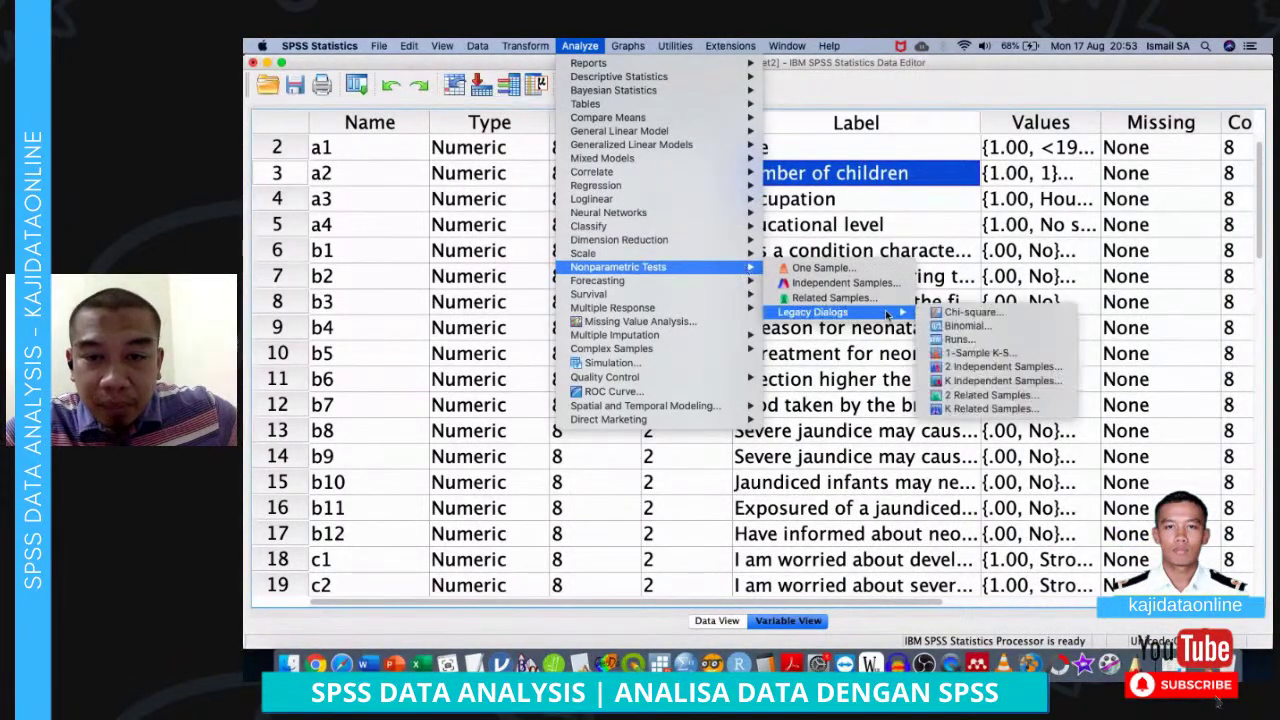
left_click(1004, 373)
scroll(700, 370, "down", 10)
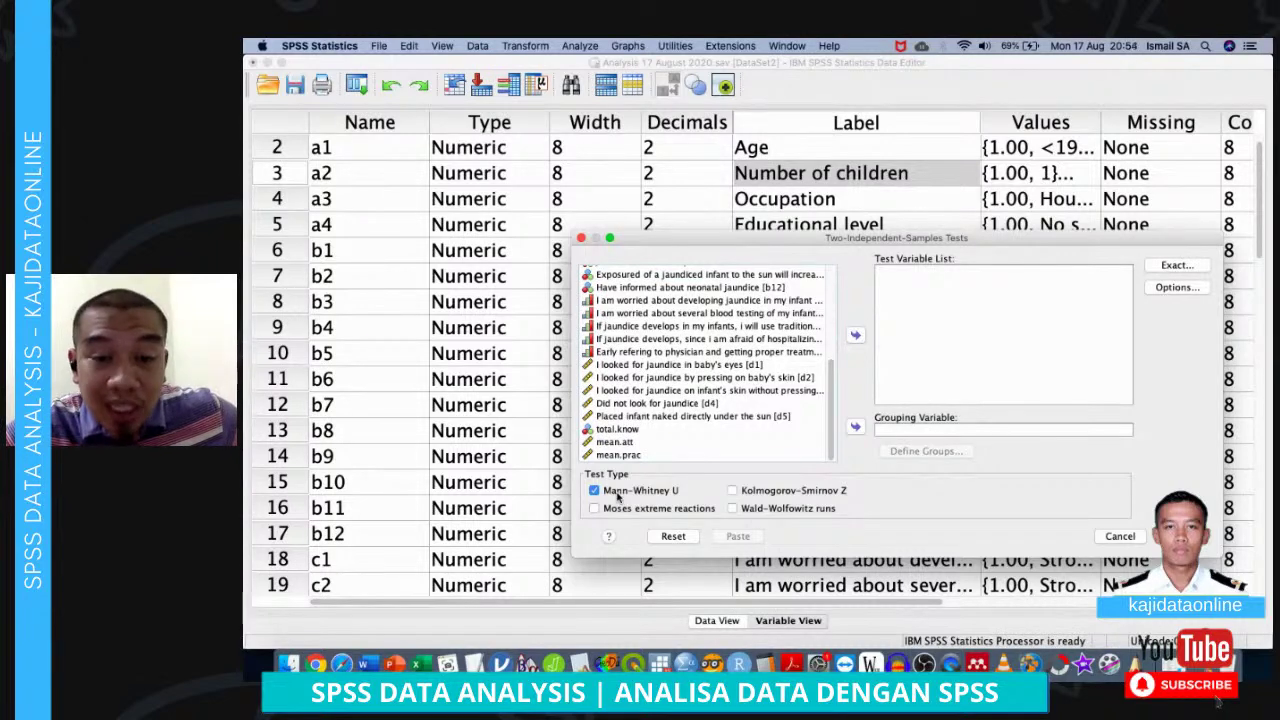
left_click_drag(622, 430, 992, 360)
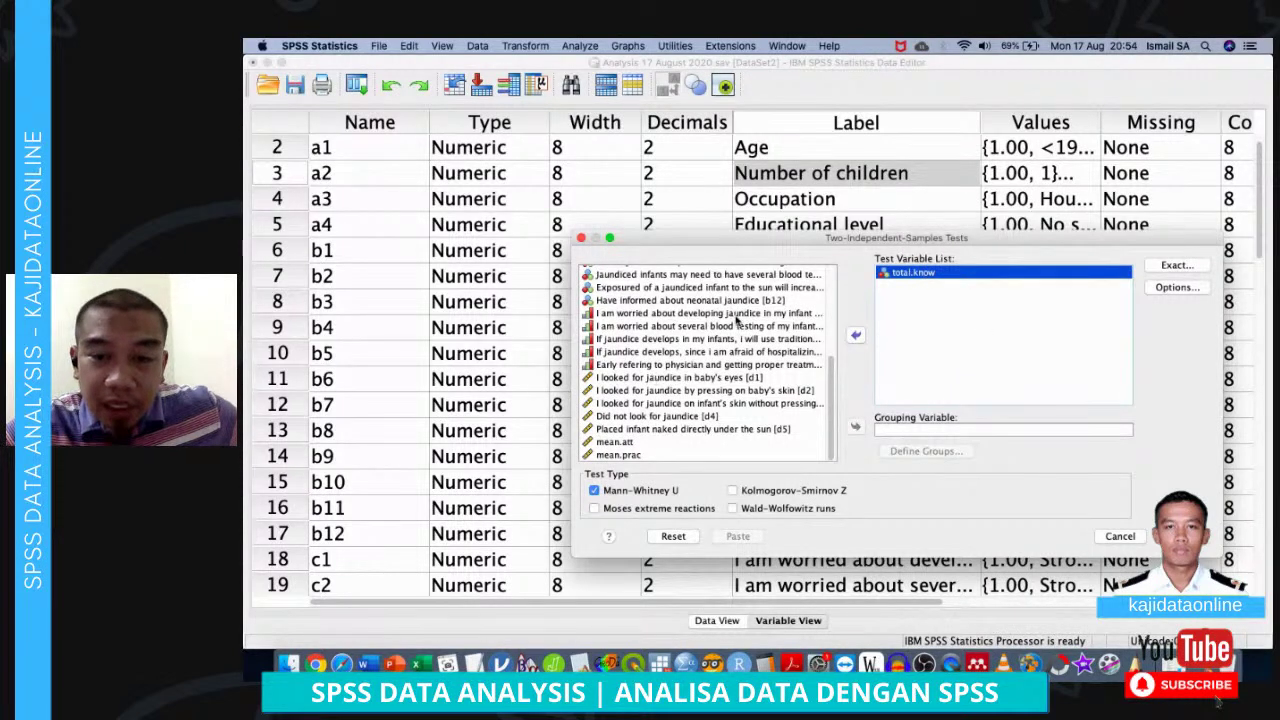
scroll(728, 378, "up", 10)
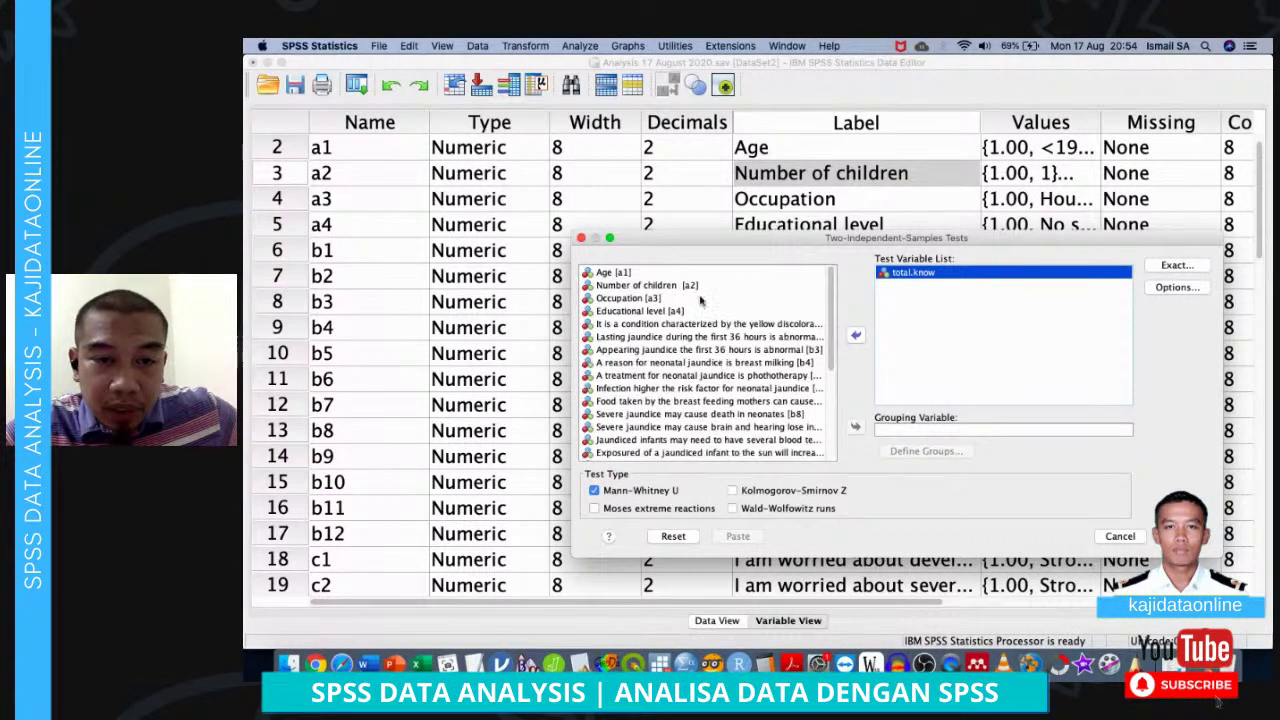
left_click_drag(650, 292, 930, 430)
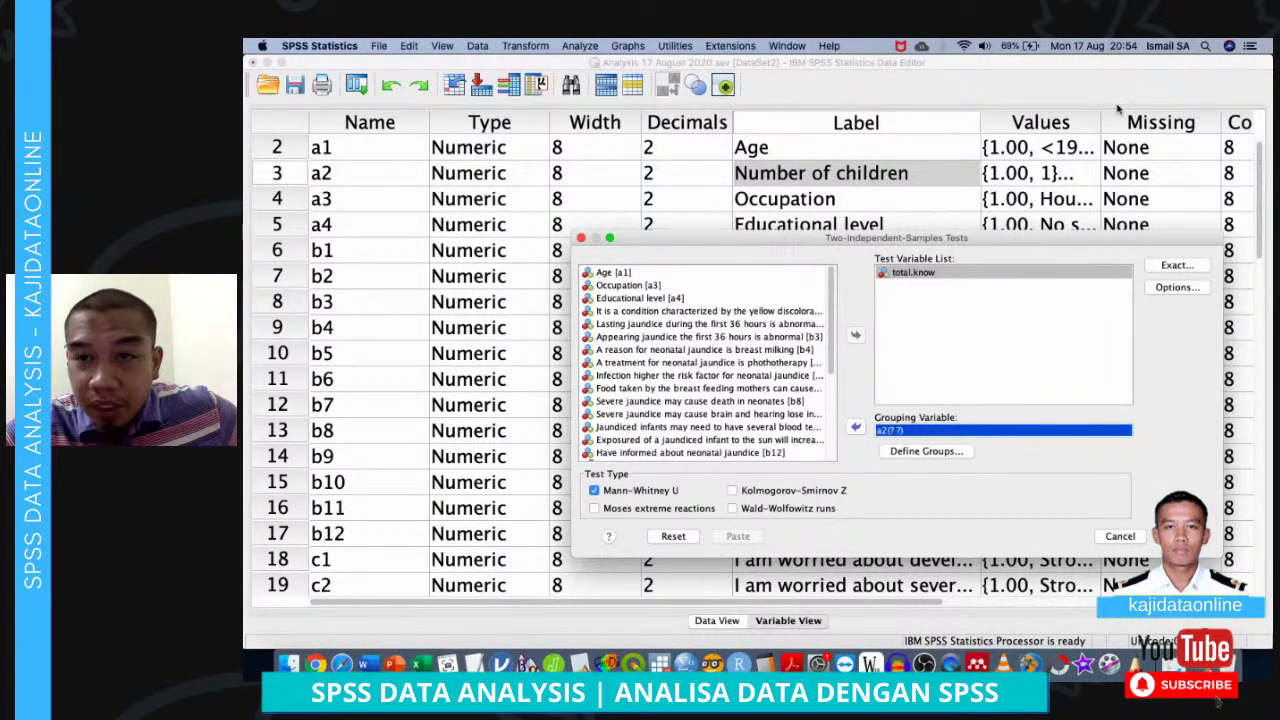
Check the value labels of a2 without changing them, and return to the Two-Independent-Samples Tests dialog
left_click(1094, 174)
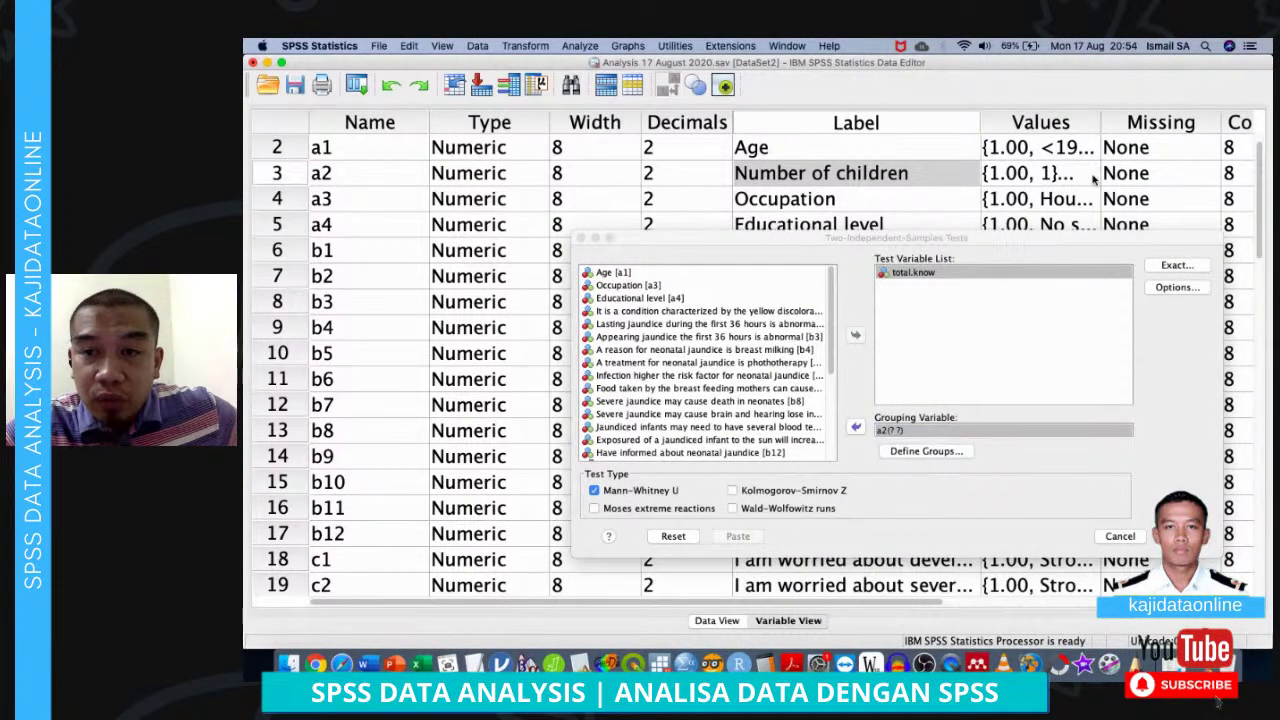
left_click(1095, 176)
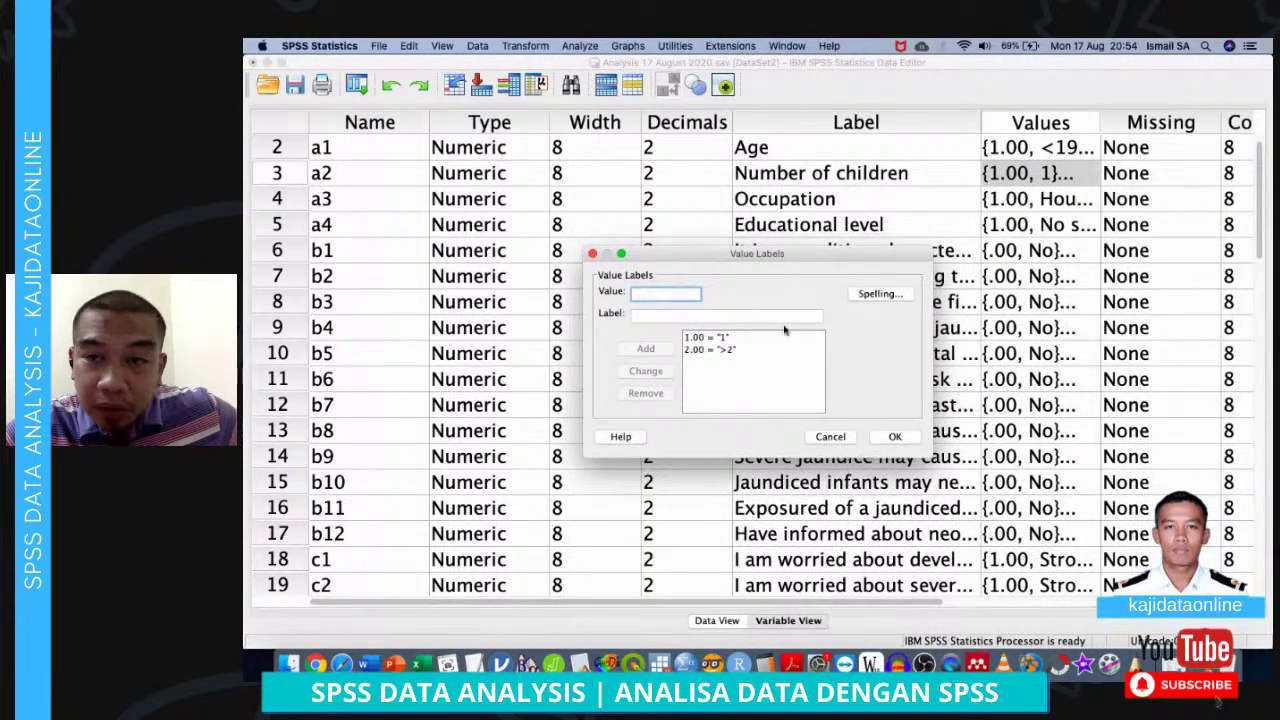
left_click(830, 437)
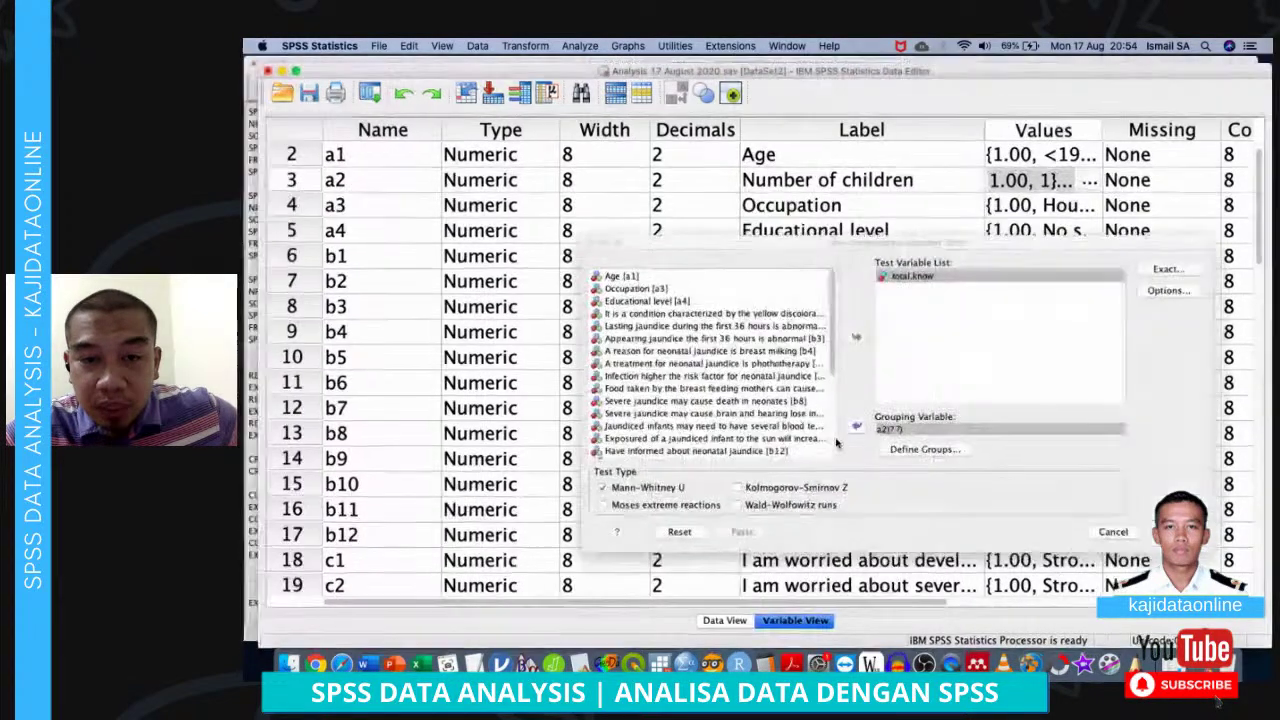
key("ctrl+Up")
left_click(836, 443)
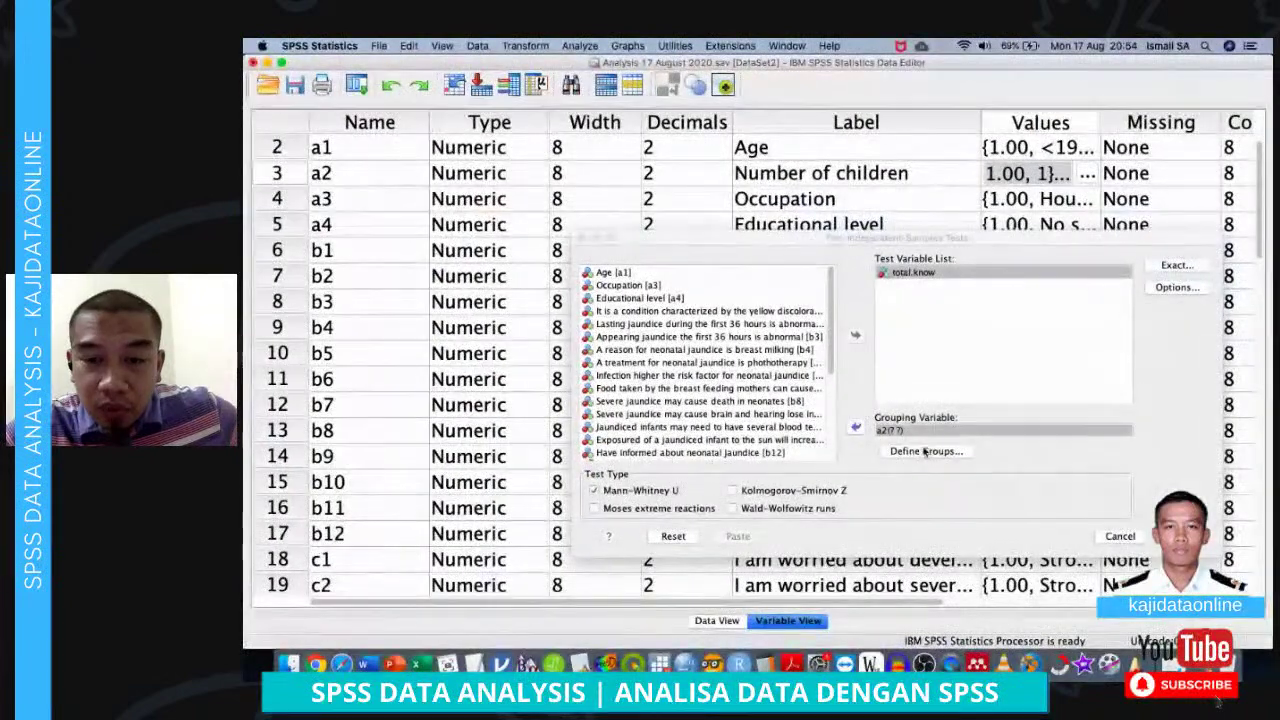
Define the a2 groups for the Mann-Whitney test as 1 for Group 1 and 2 for Group 2
left_click(925, 452)
type("1")
left_click(859, 396)
type("2")
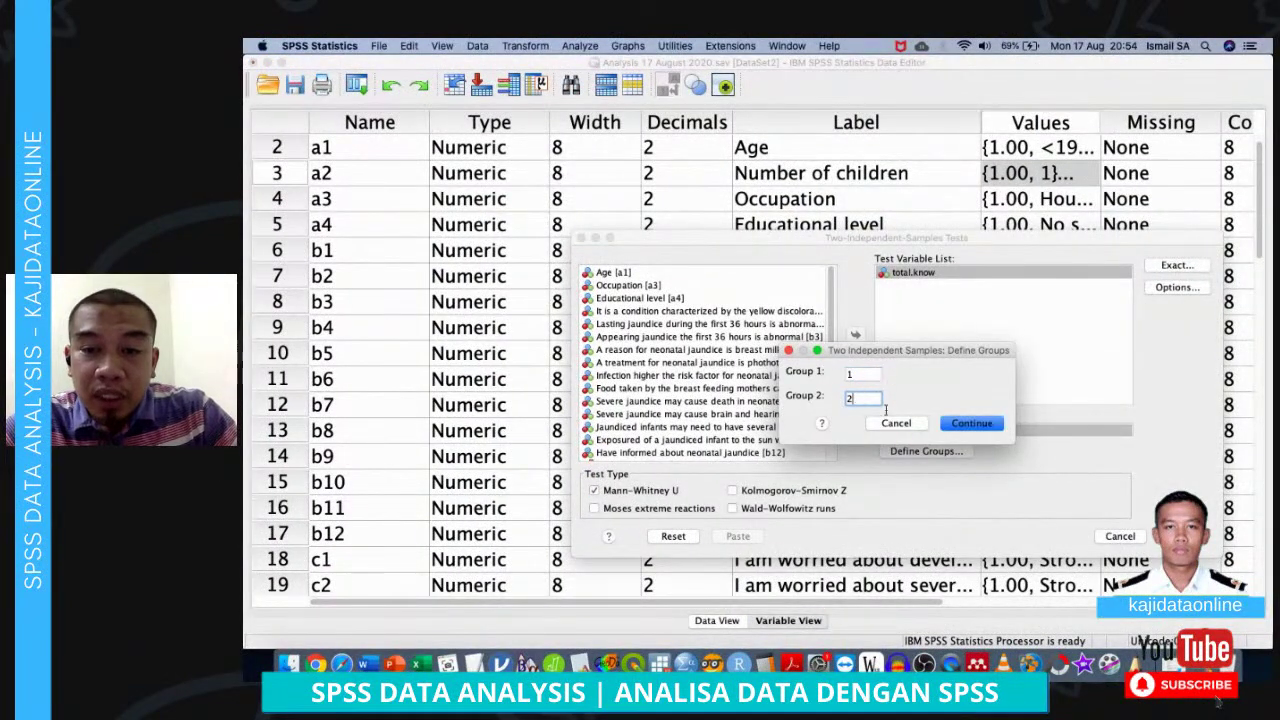
left_click(952, 425)
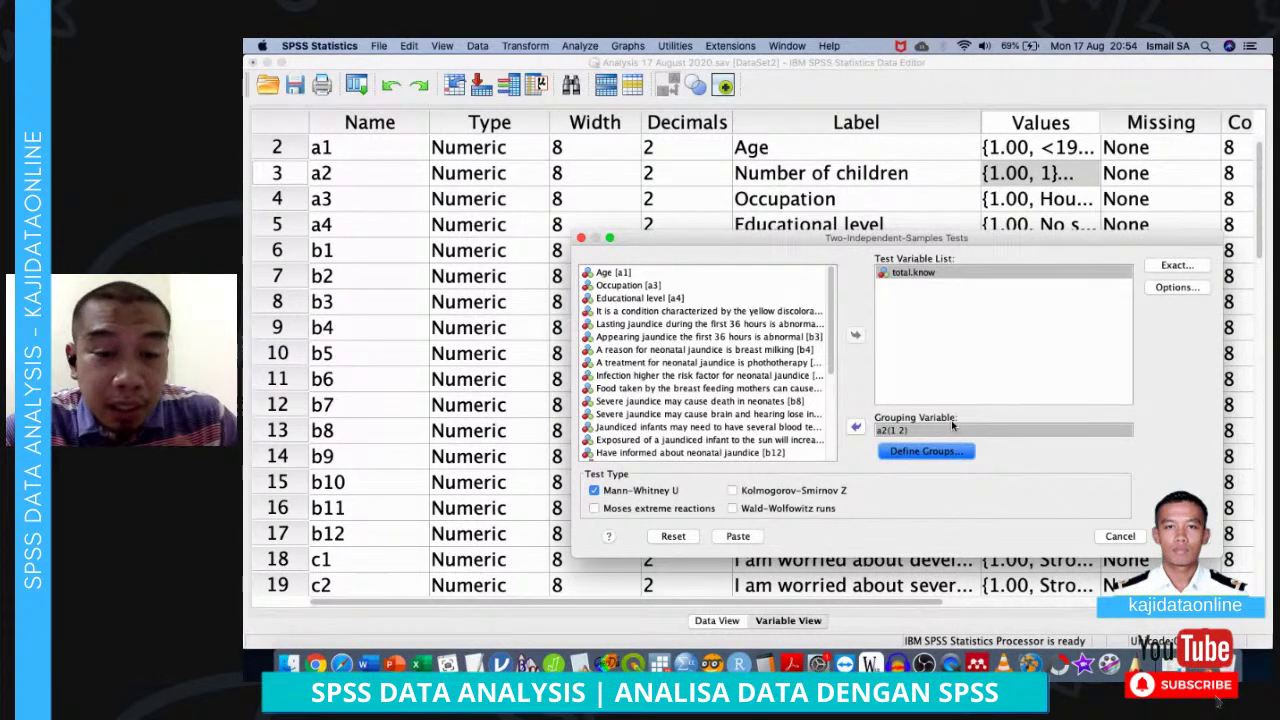
Paste the Mann-Whitney test's commands into the syntax file and remove two of the blank lines above NPAR TESTS
left_click(738, 537)
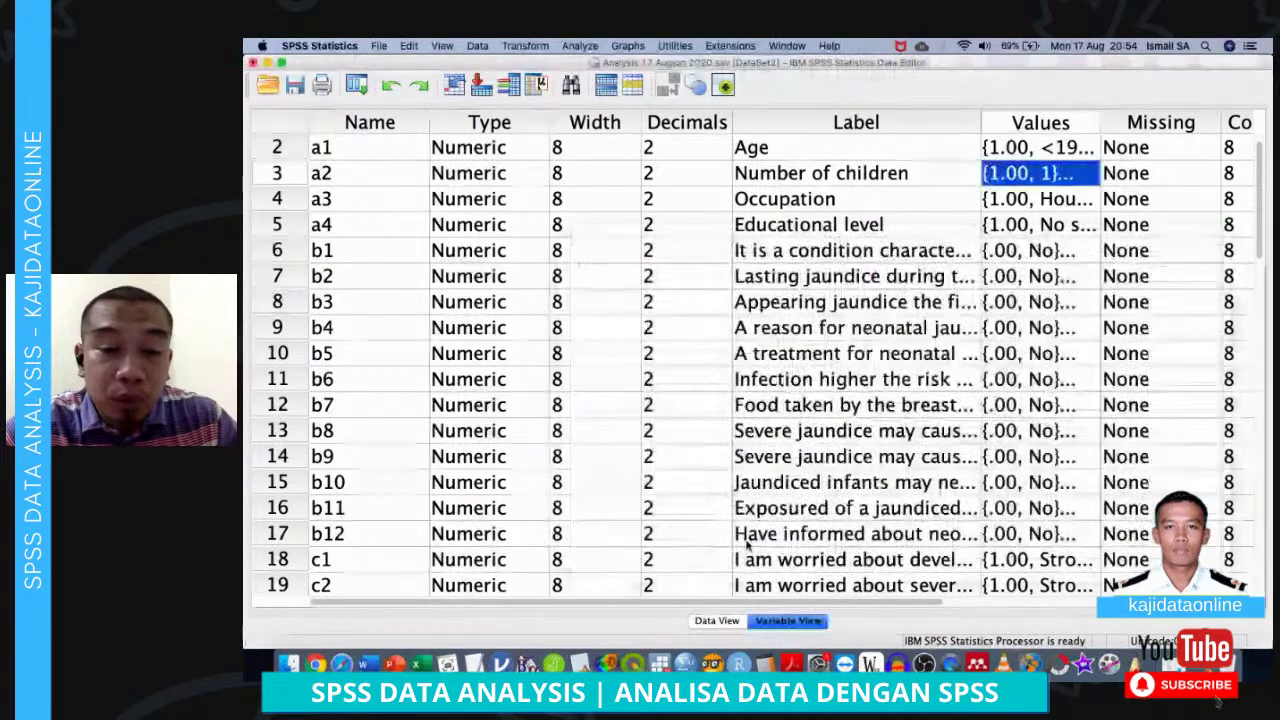
key("ctrl+Up")
left_click(660, 314)
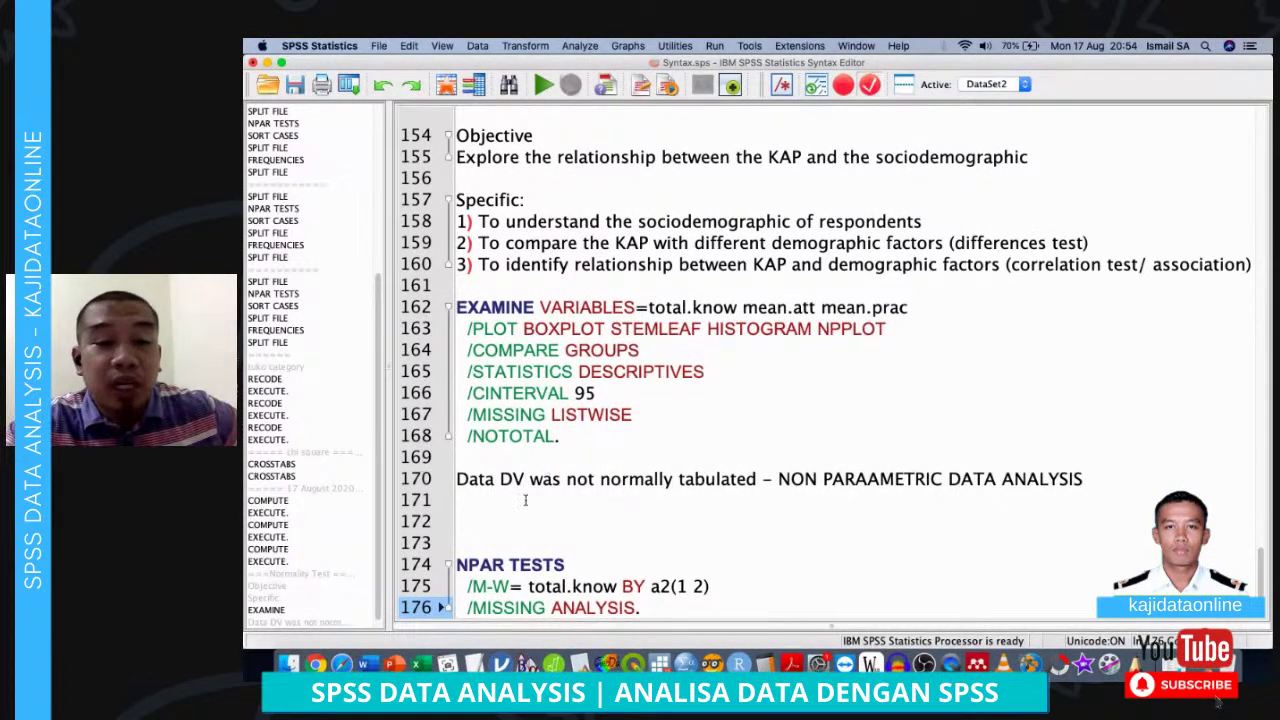
left_click(522, 537)
key("BackSpace")
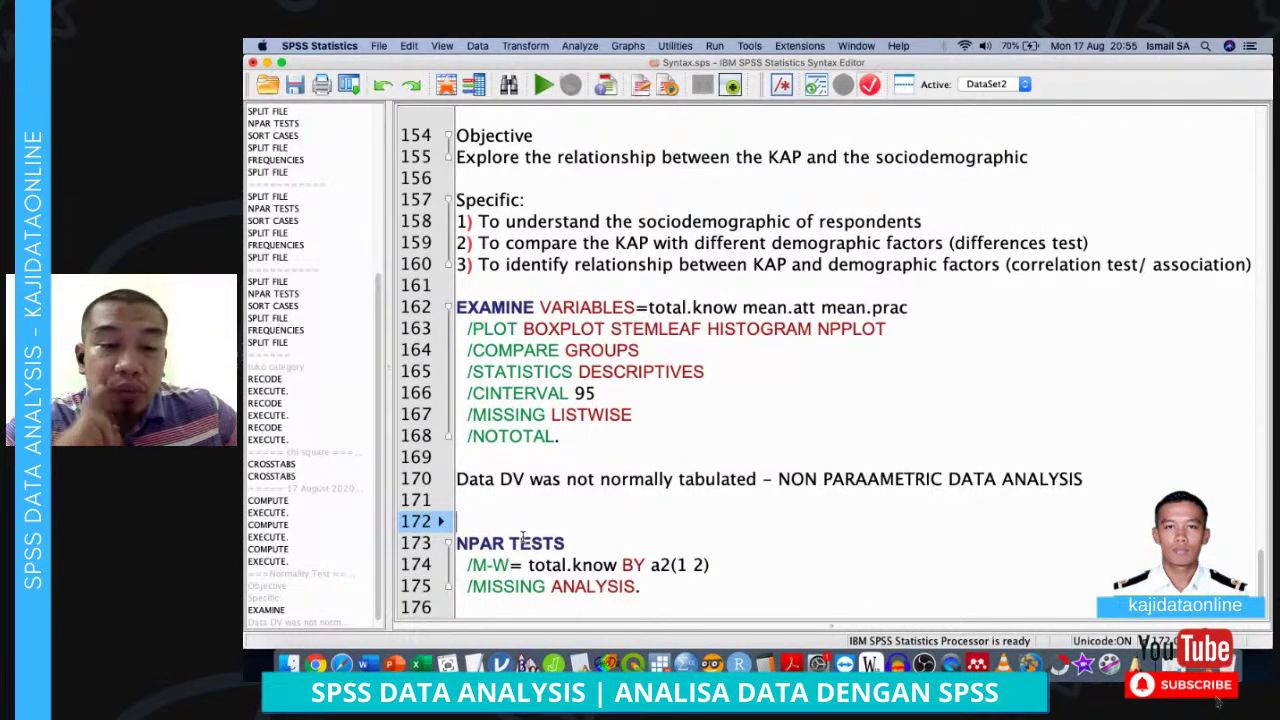
key("BackSpace")
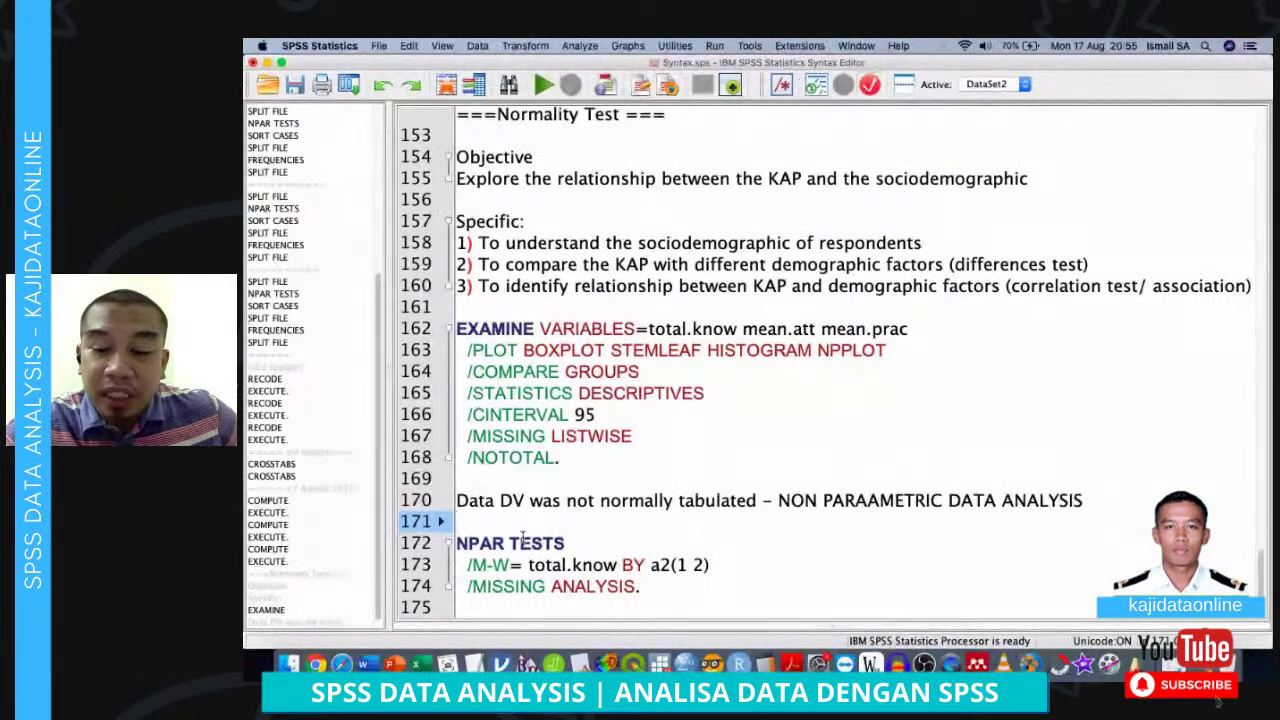
Run the NPAR TESTS block for total.know by a2 and examine the Test Statistics and Ranks tables in the output
triple_click(522, 540)
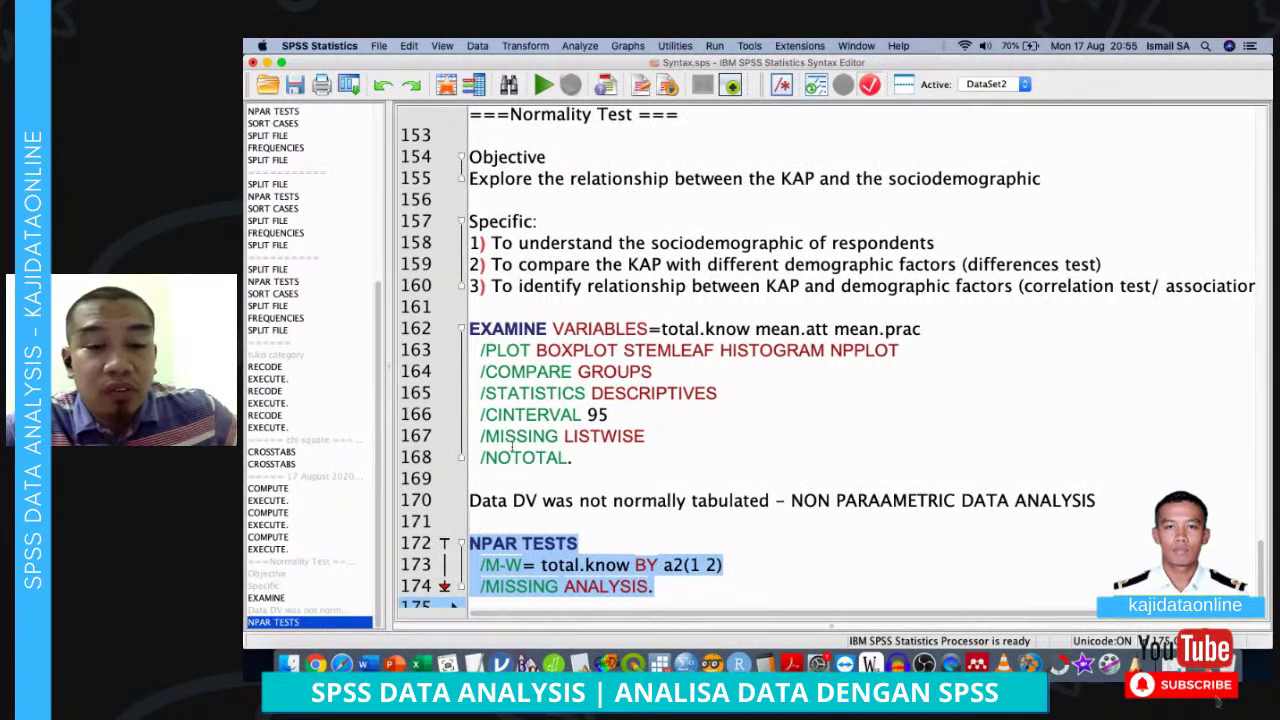
key("super+r")
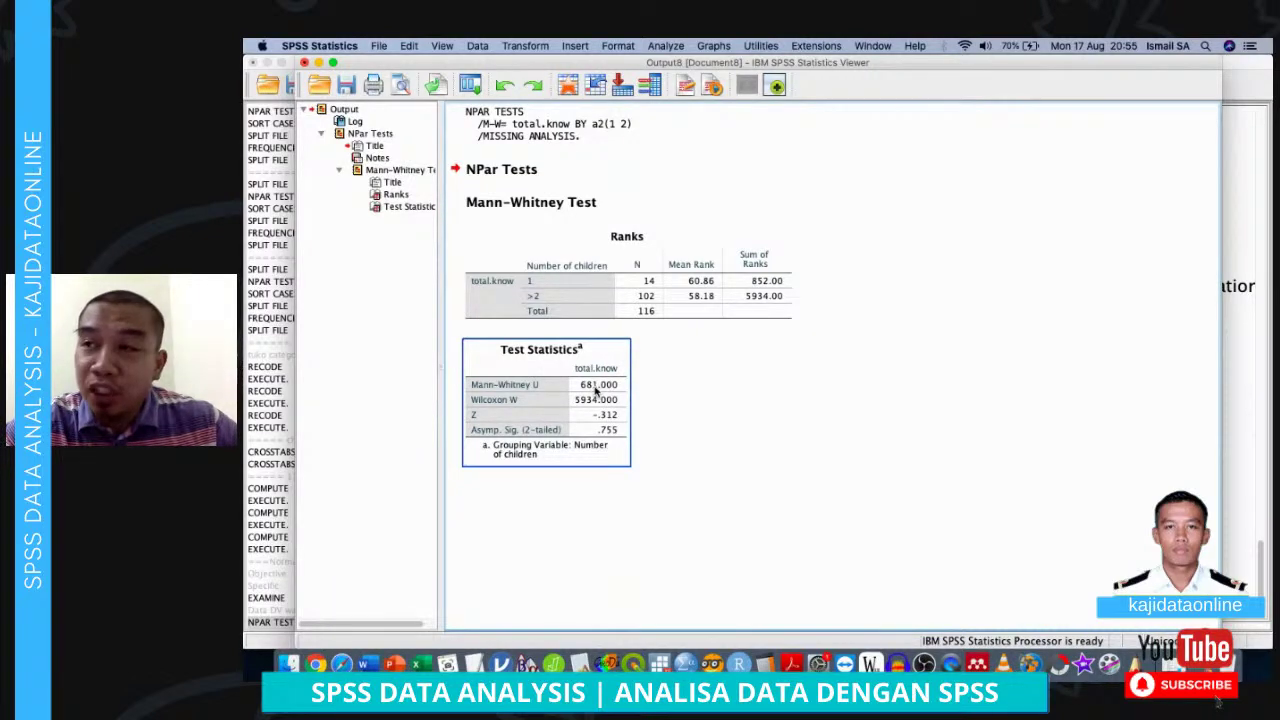
left_click(694, 457)
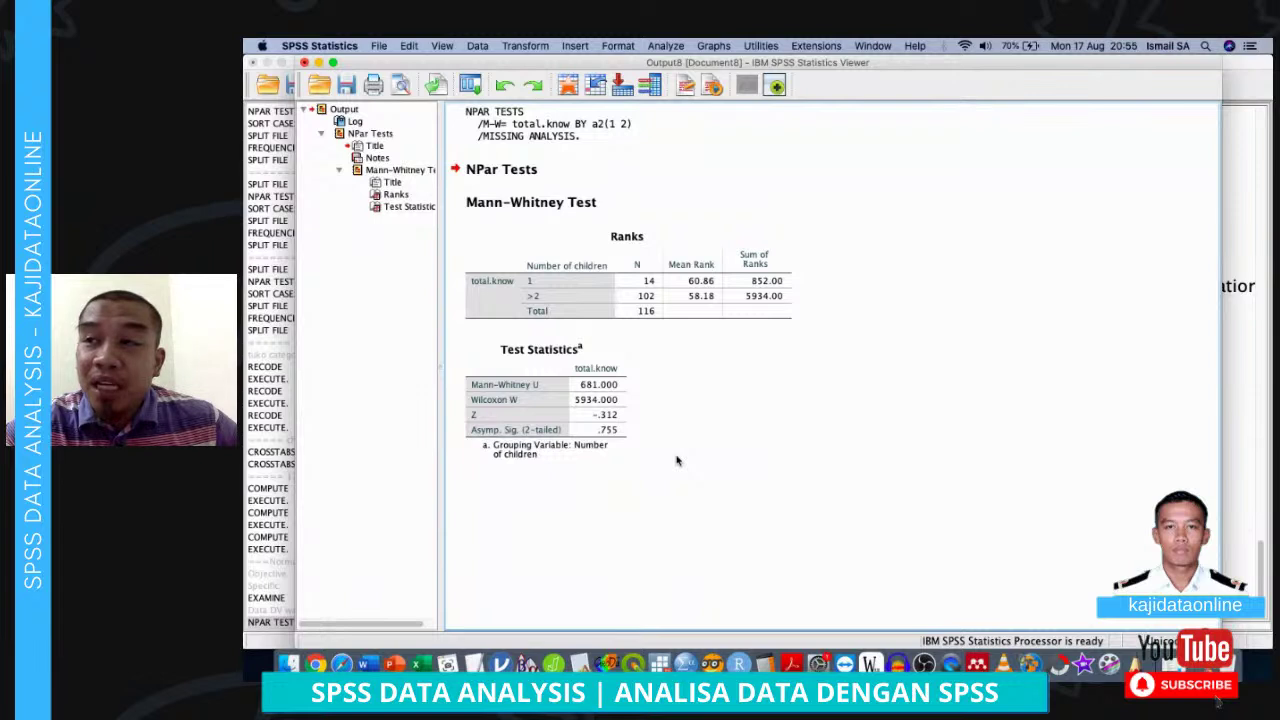
left_click(600, 437)
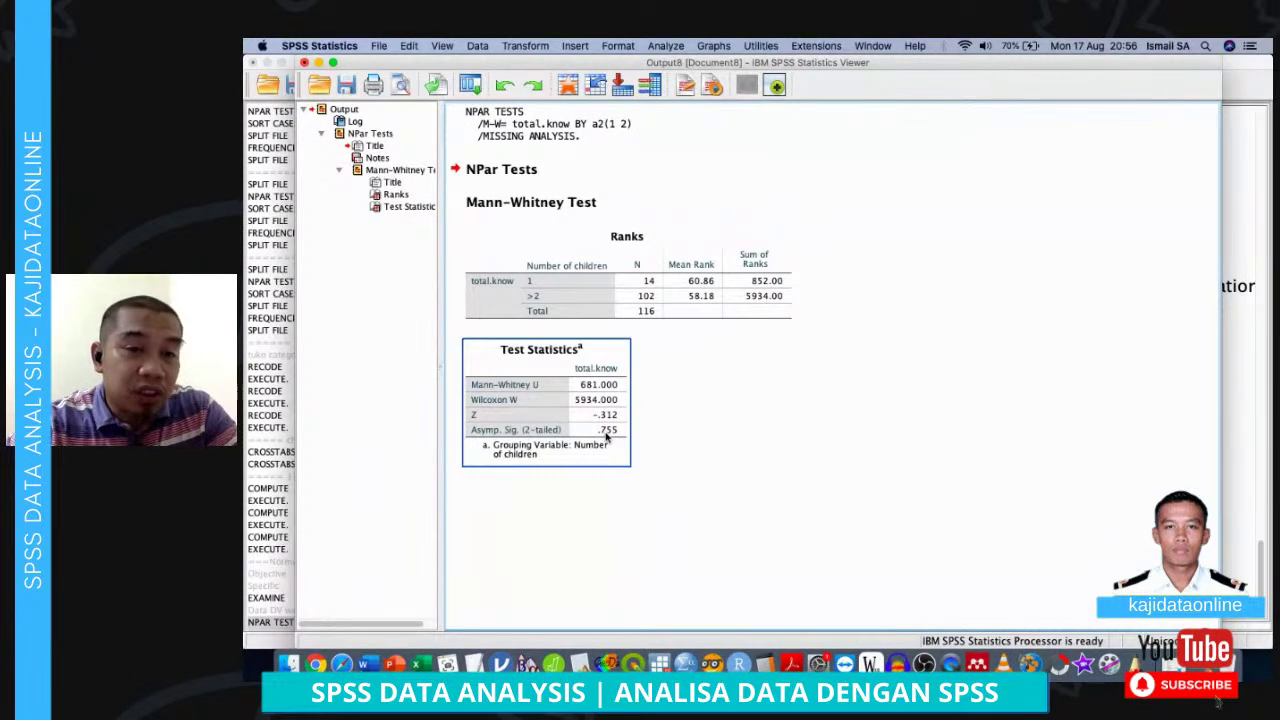
left_click(540, 308)
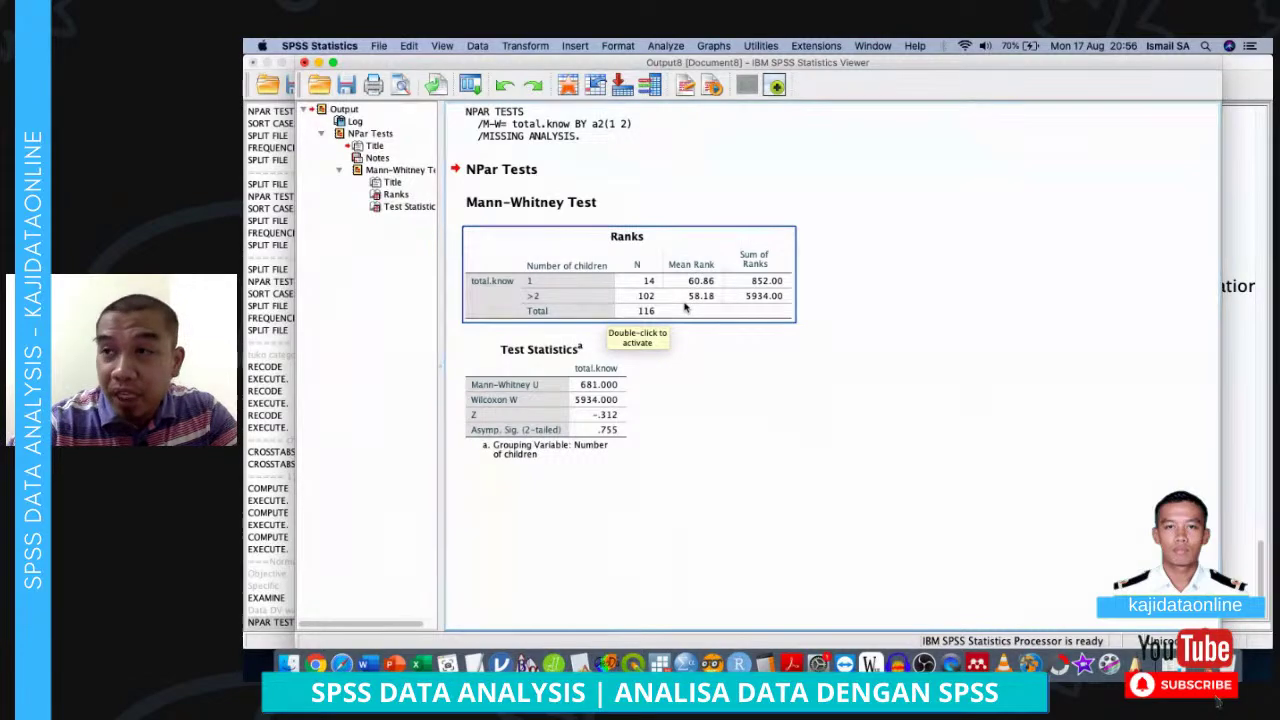
key("ctrl+Up")
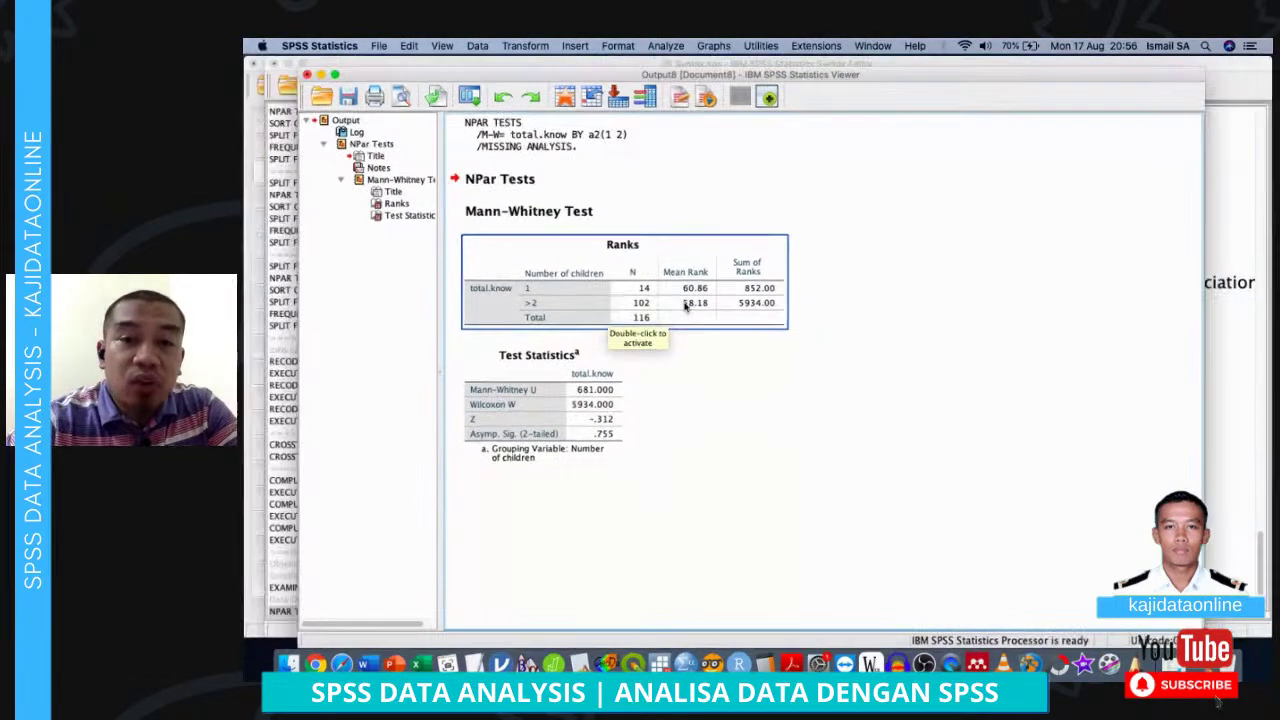
Return to the syntax file and paste Split File commands below the NPAR TESTS block, comparing groups based on Number of children [a2]
left_click(919, 218)
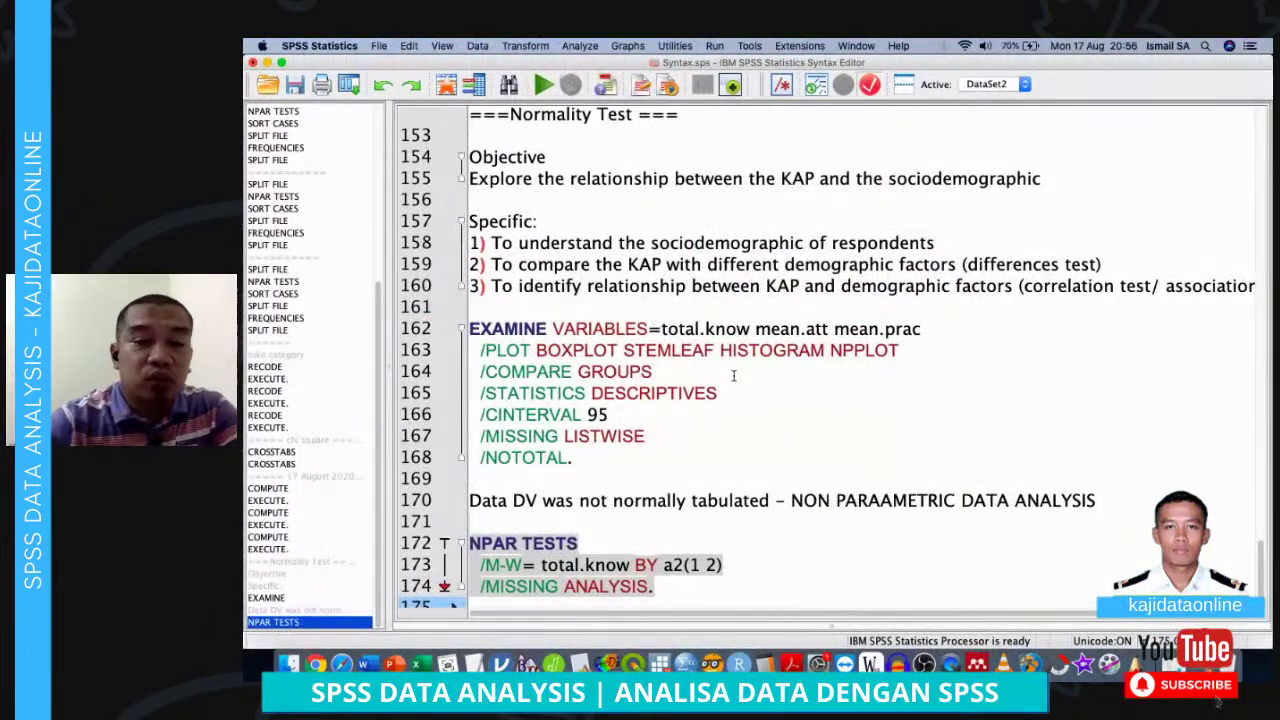
left_click(682, 594)
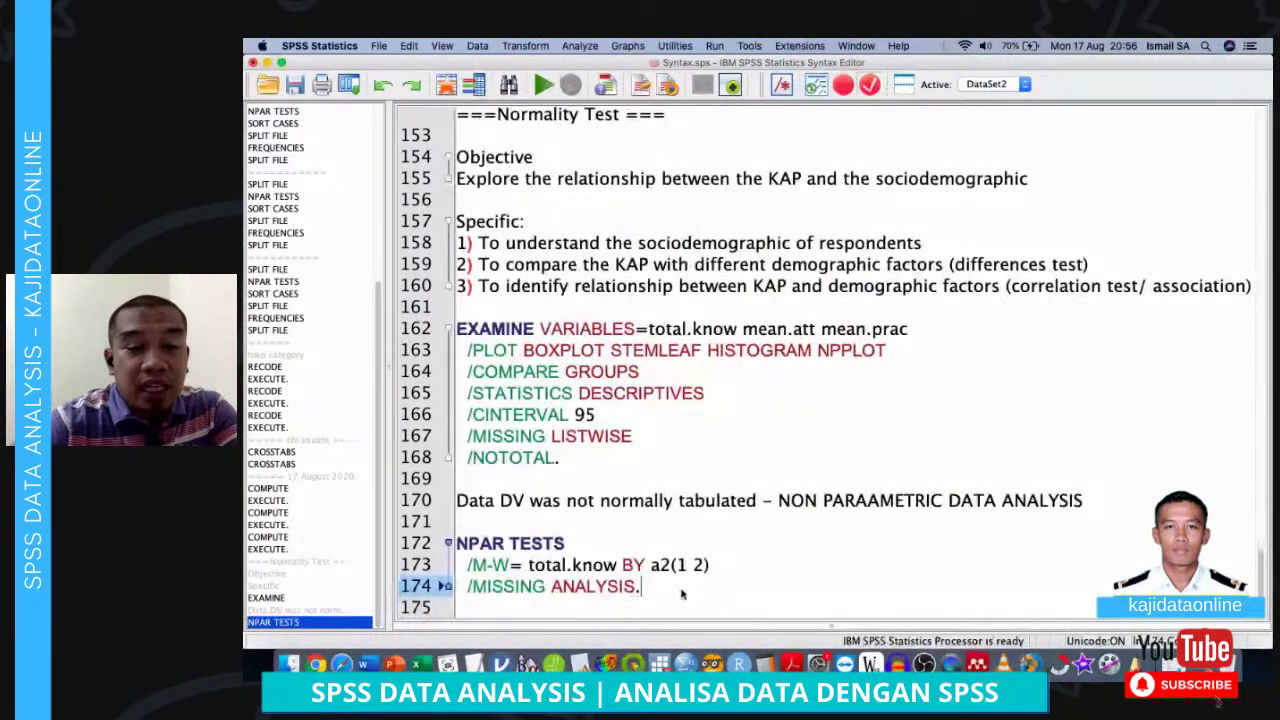
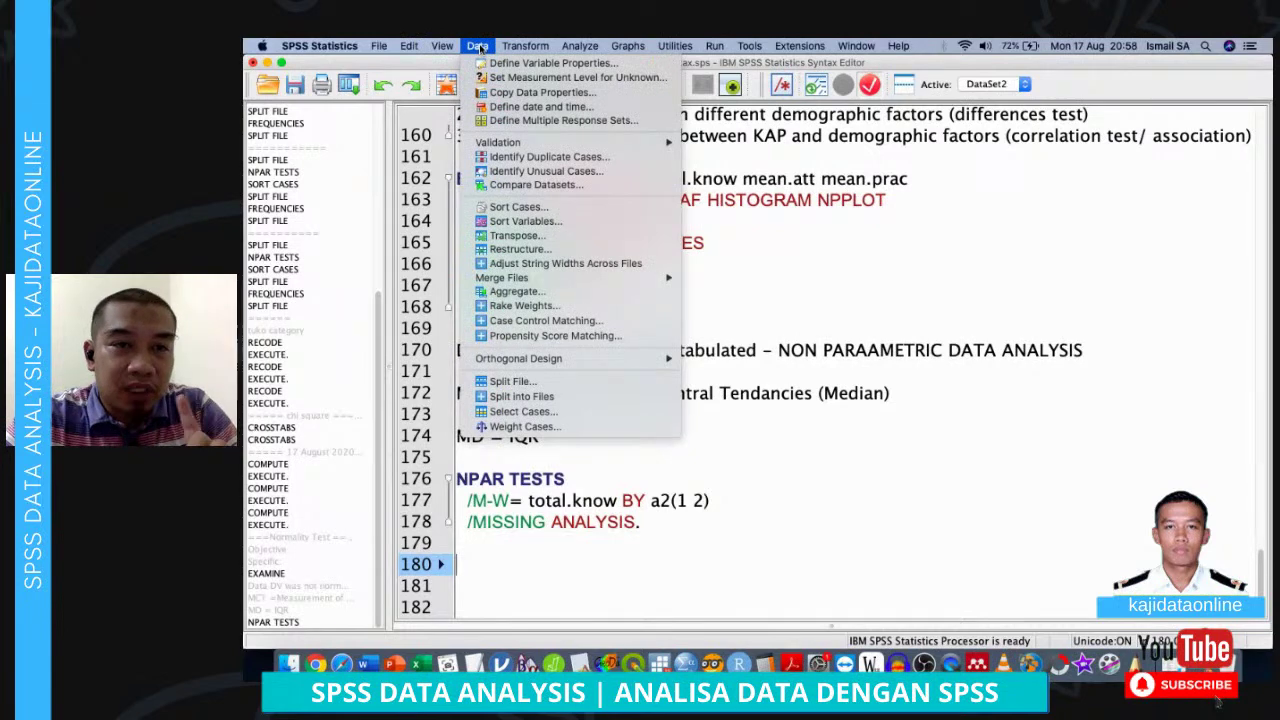
left_click(557, 392)
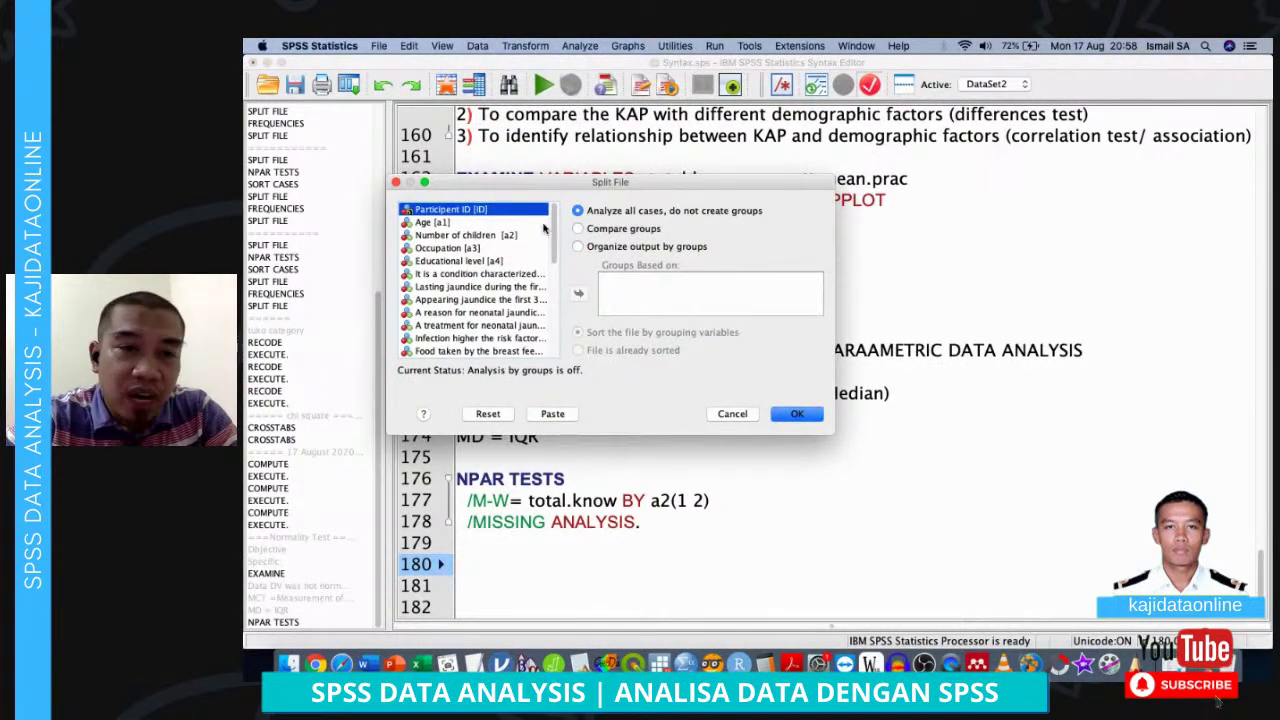
left_click(509, 235)
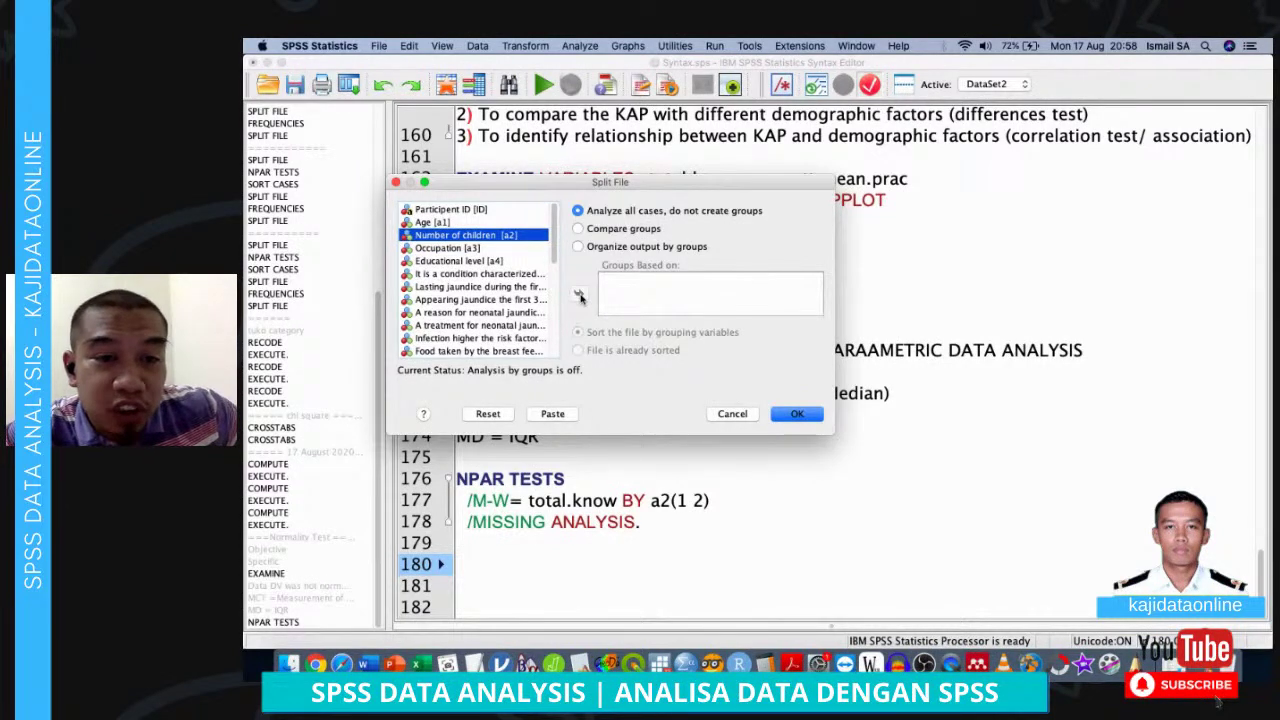
left_click(609, 232)
left_click(579, 294)
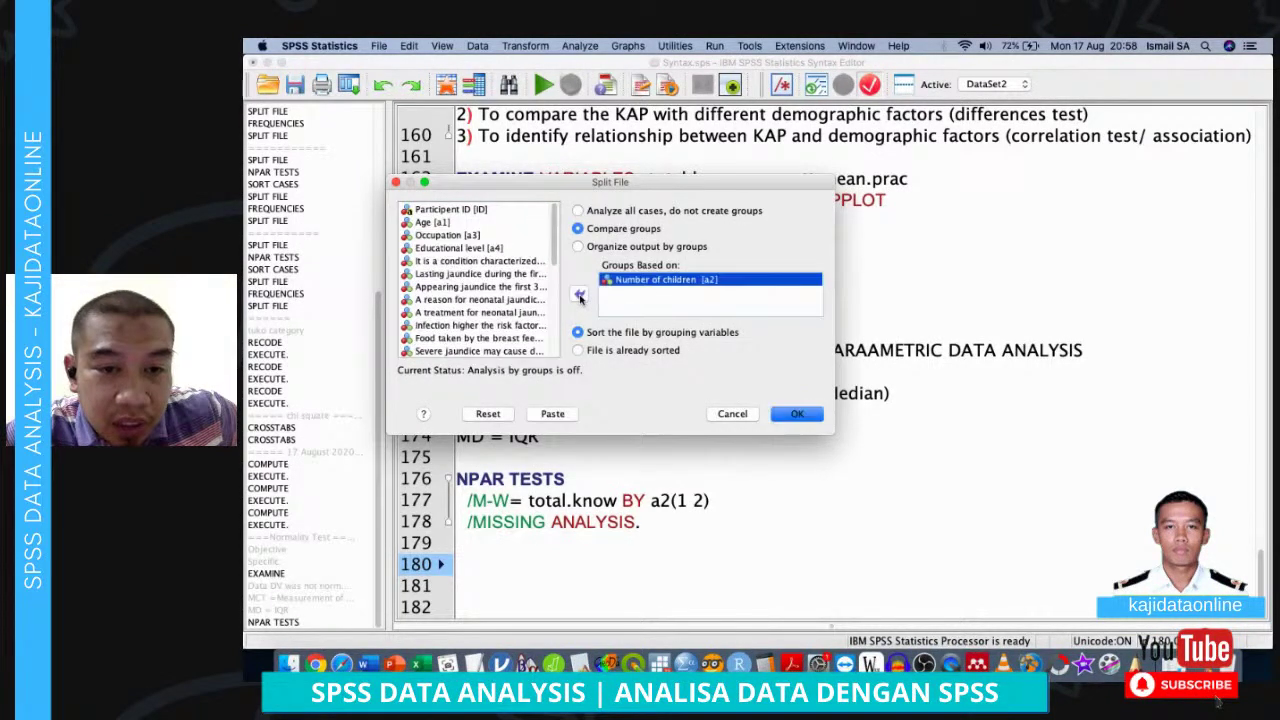
left_click(566, 416)
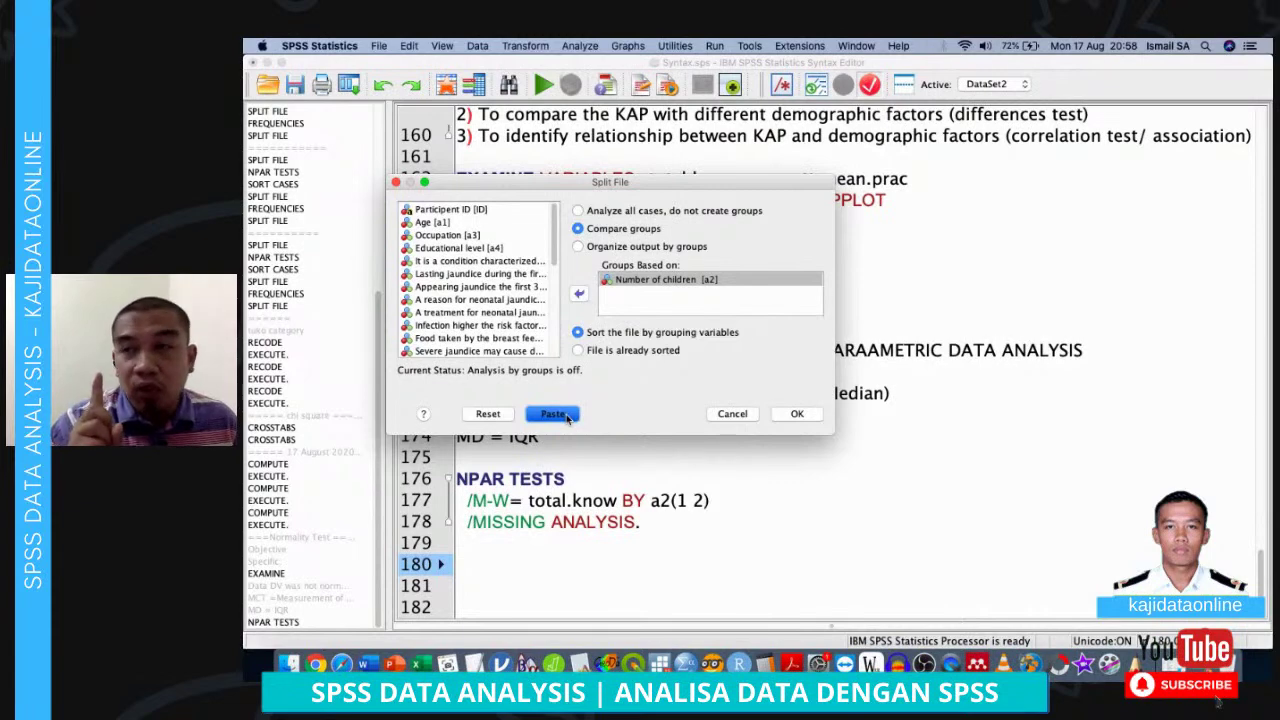
Paste the Split File syntax comparing groups by Number of children [a2], and remove the extra blank lines above it
left_click(566, 416)
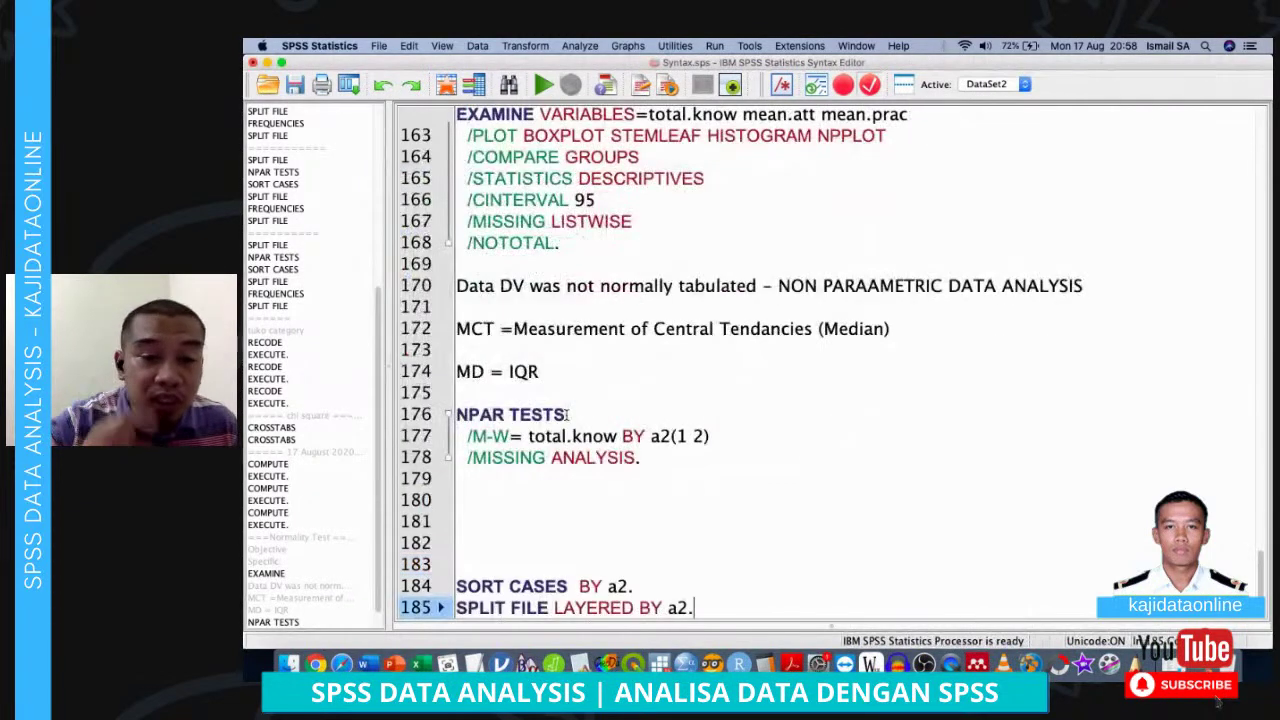
left_click(540, 565)
key("BackSpace")
key("BackSpace")
key("BackSpace")
key("BackSpace")
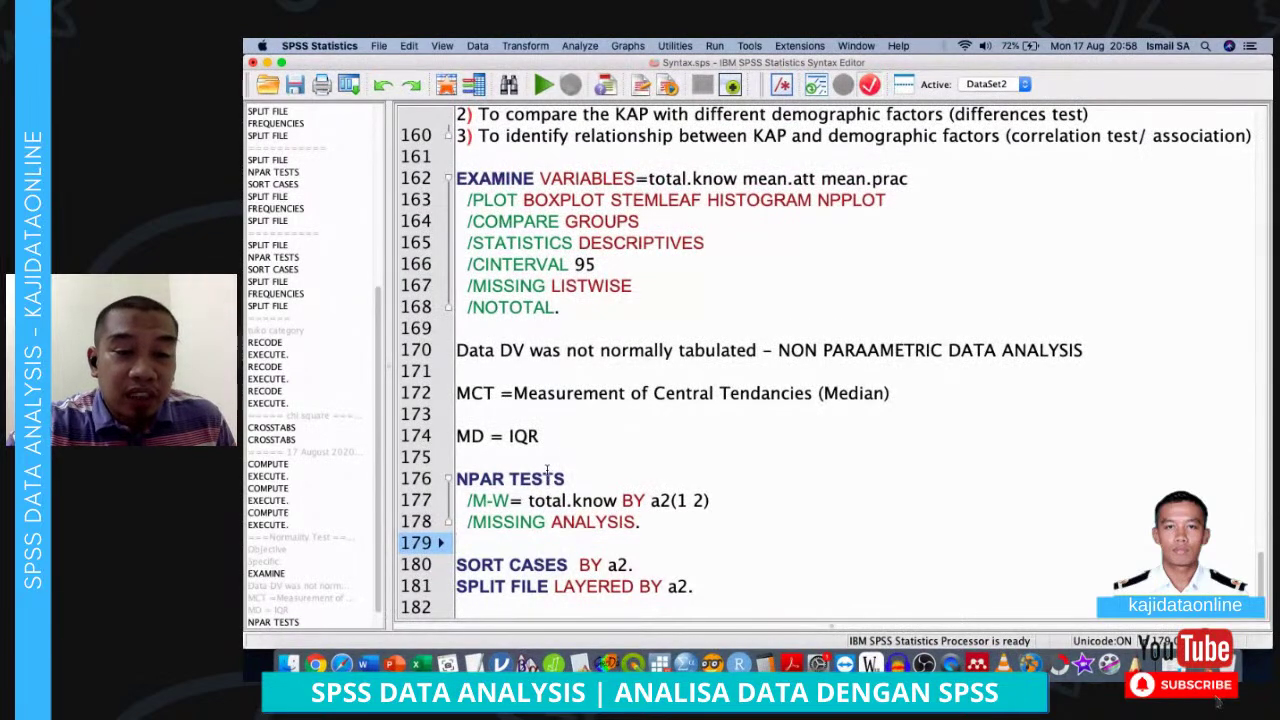
left_click_drag(545, 461, 650, 521)
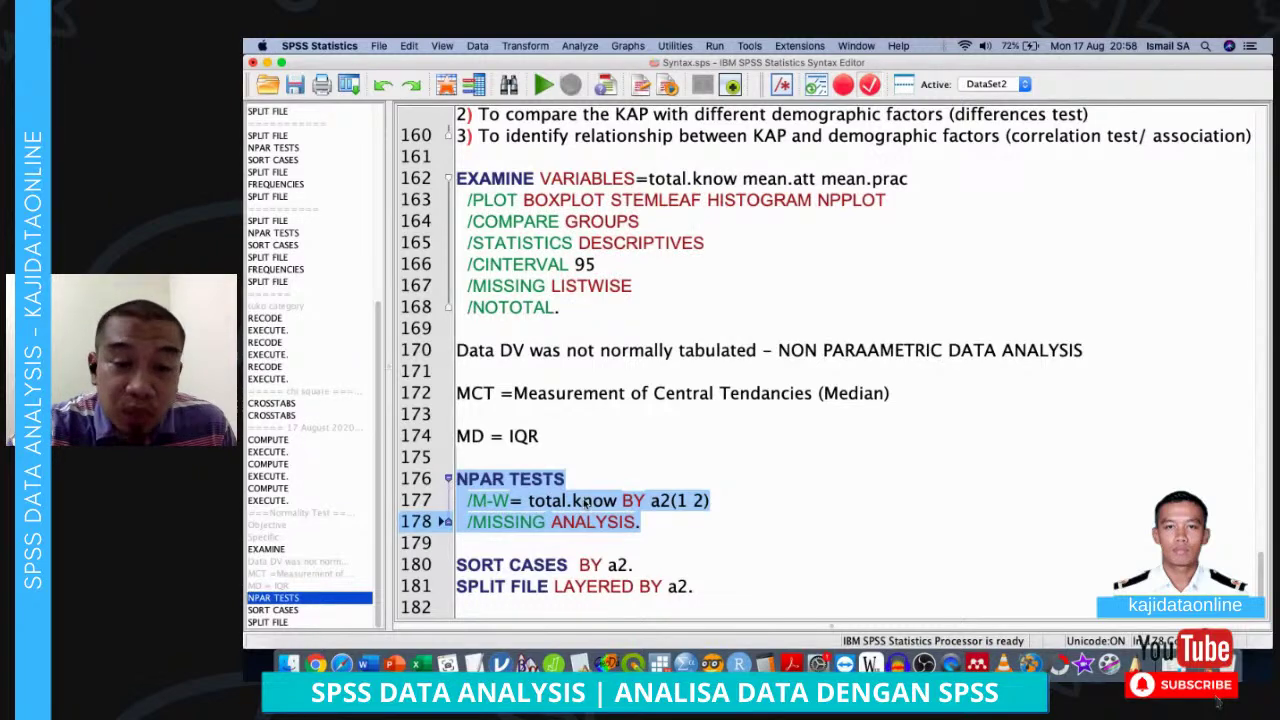
left_click(663, 525)
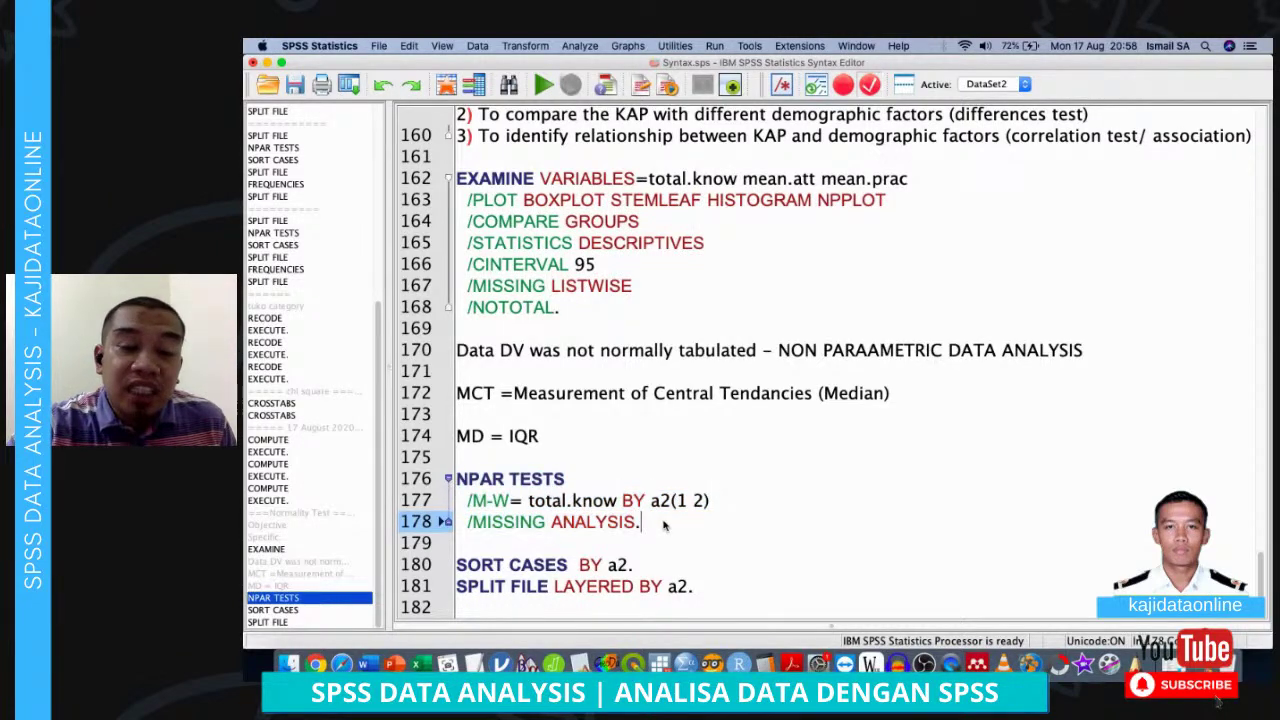
left_click(601, 500)
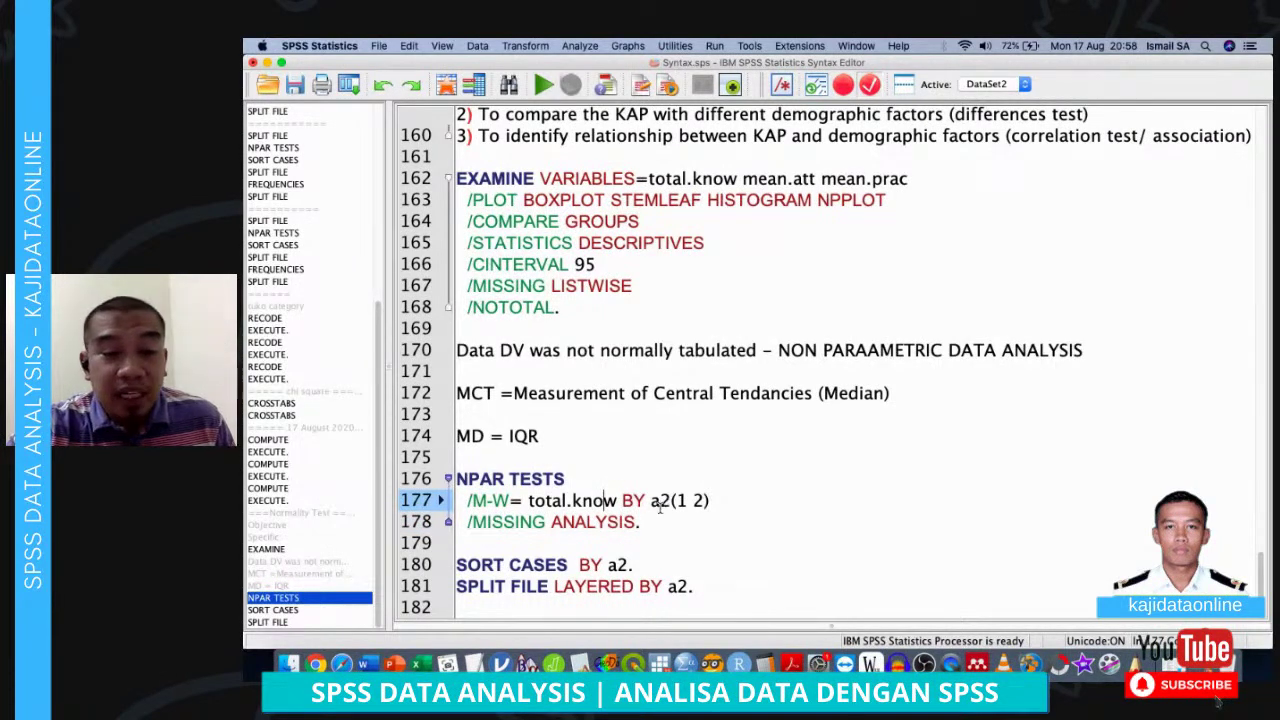
left_click(612, 540)
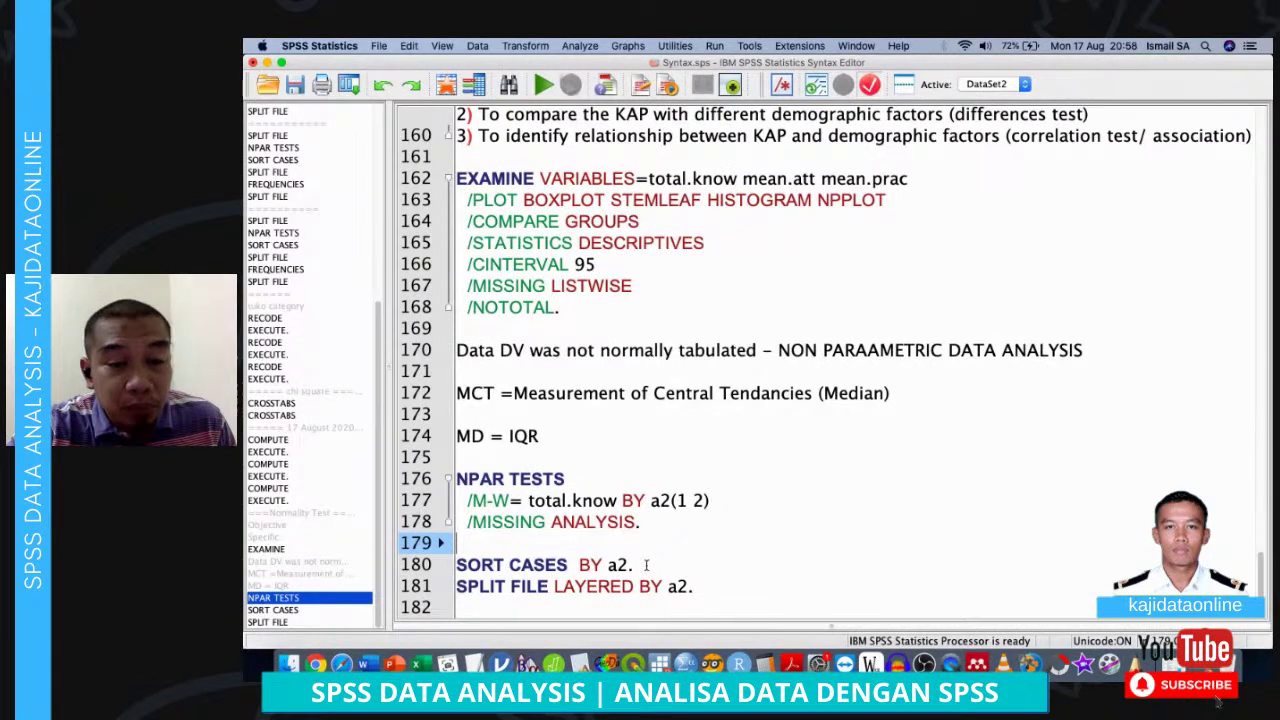
left_click(646, 565)
double_click(617, 565)
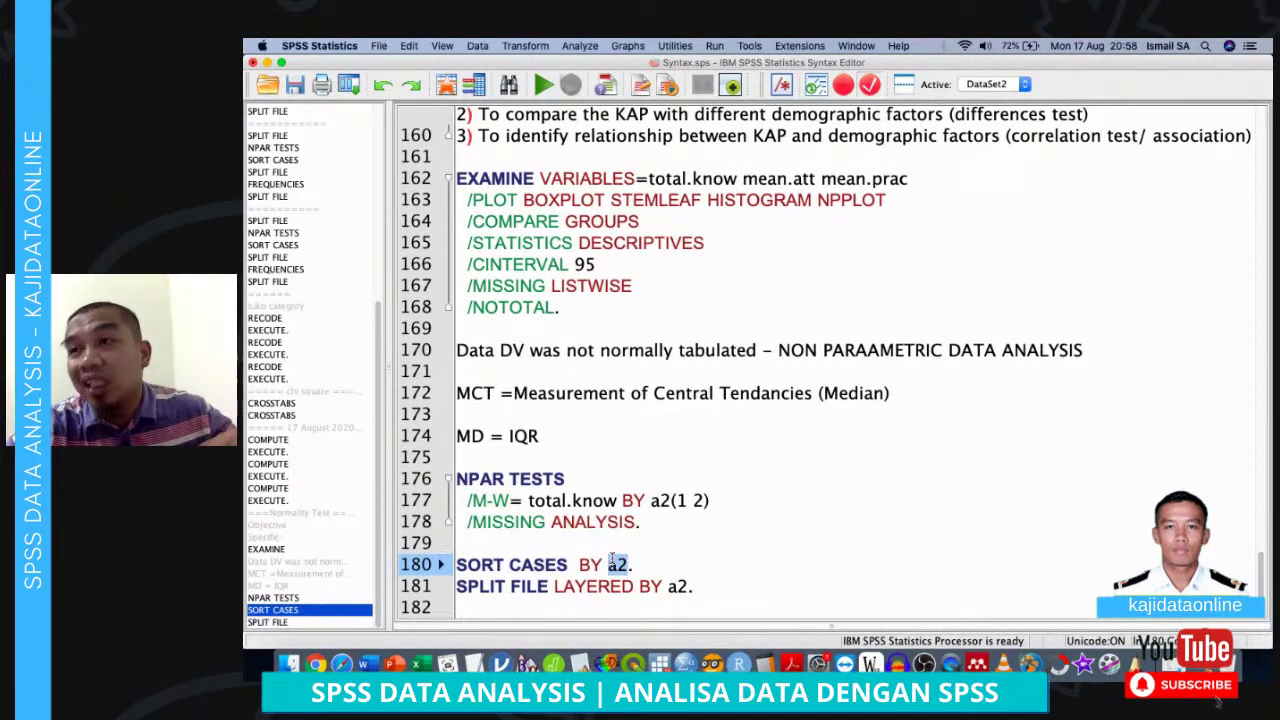
Place the insertion point on the empty line 183 below the SPLIT FILE LAYERED BY a2 command
left_click(721, 589)
key("Down")
key("Down")
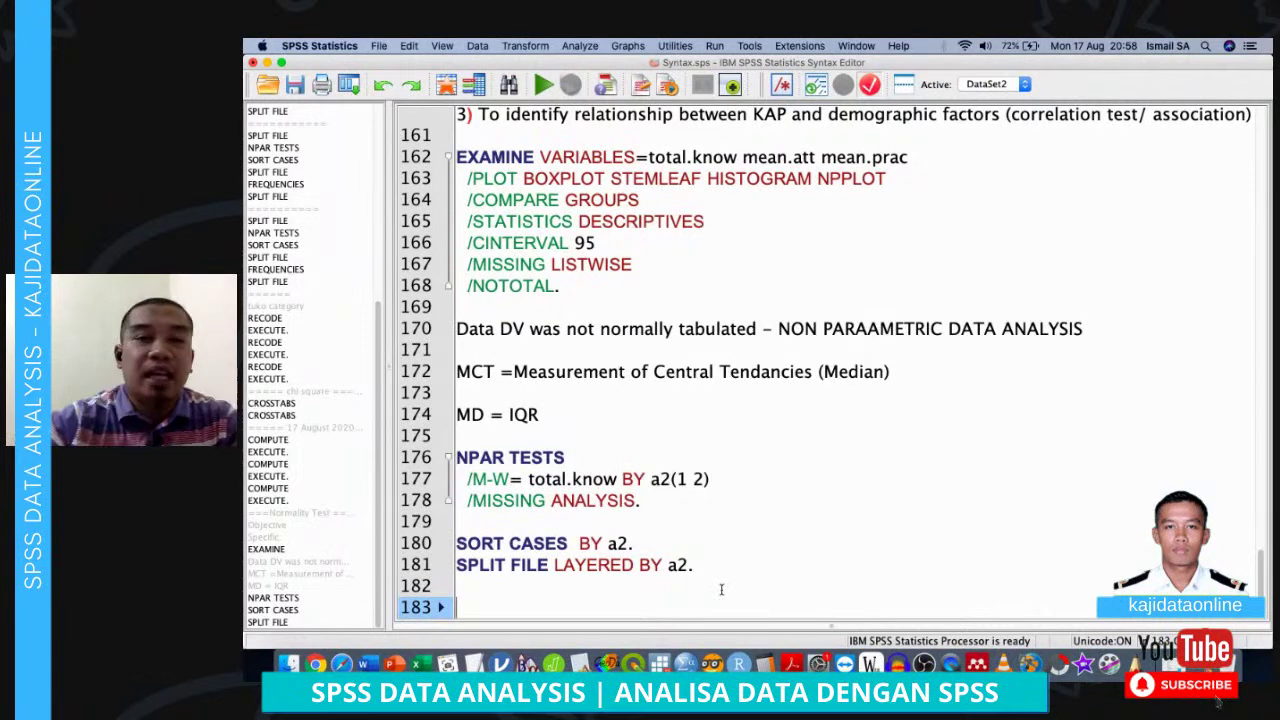
left_click(585, 47)
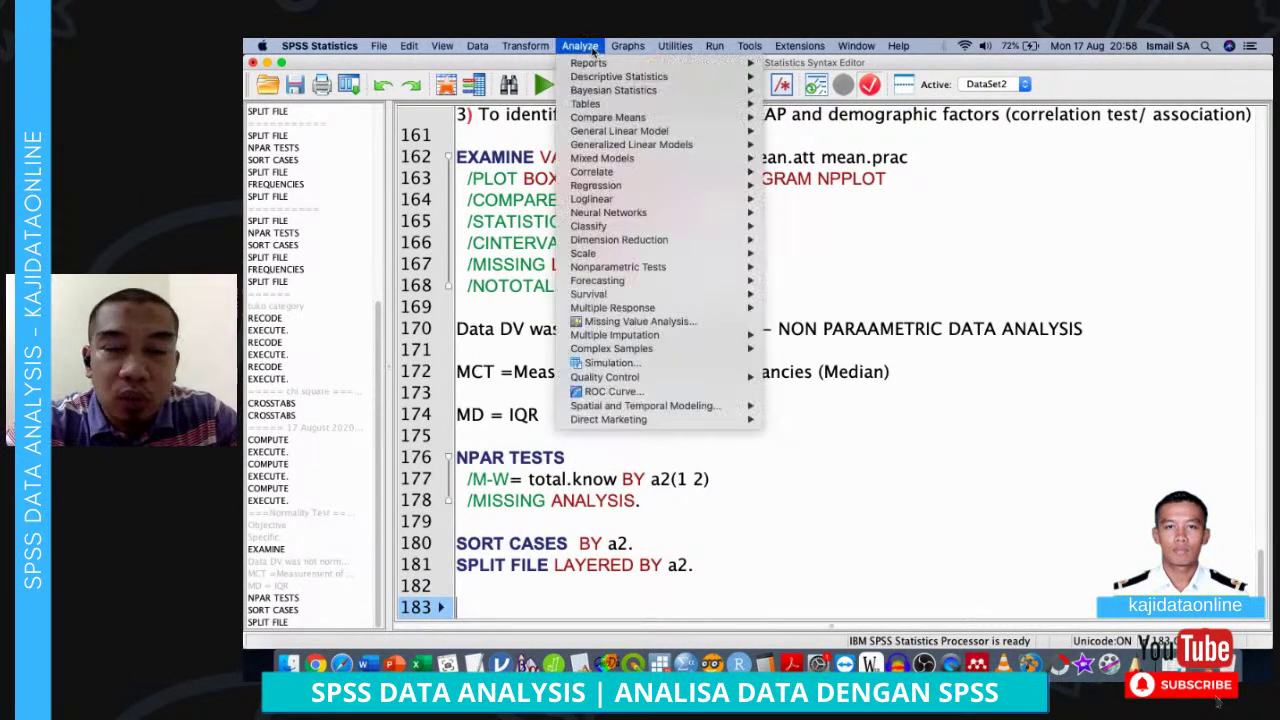
mouse_move(626, 79)
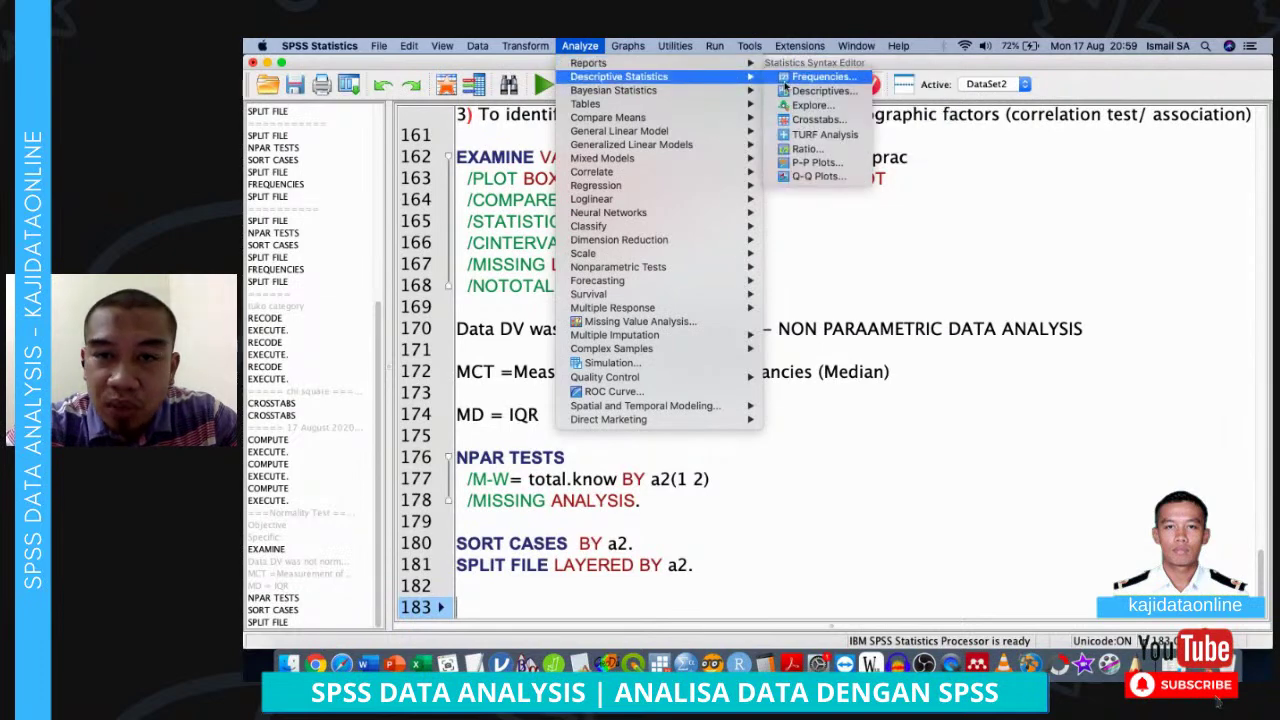
left_click(785, 89)
scroll(507, 342, "down", 2)
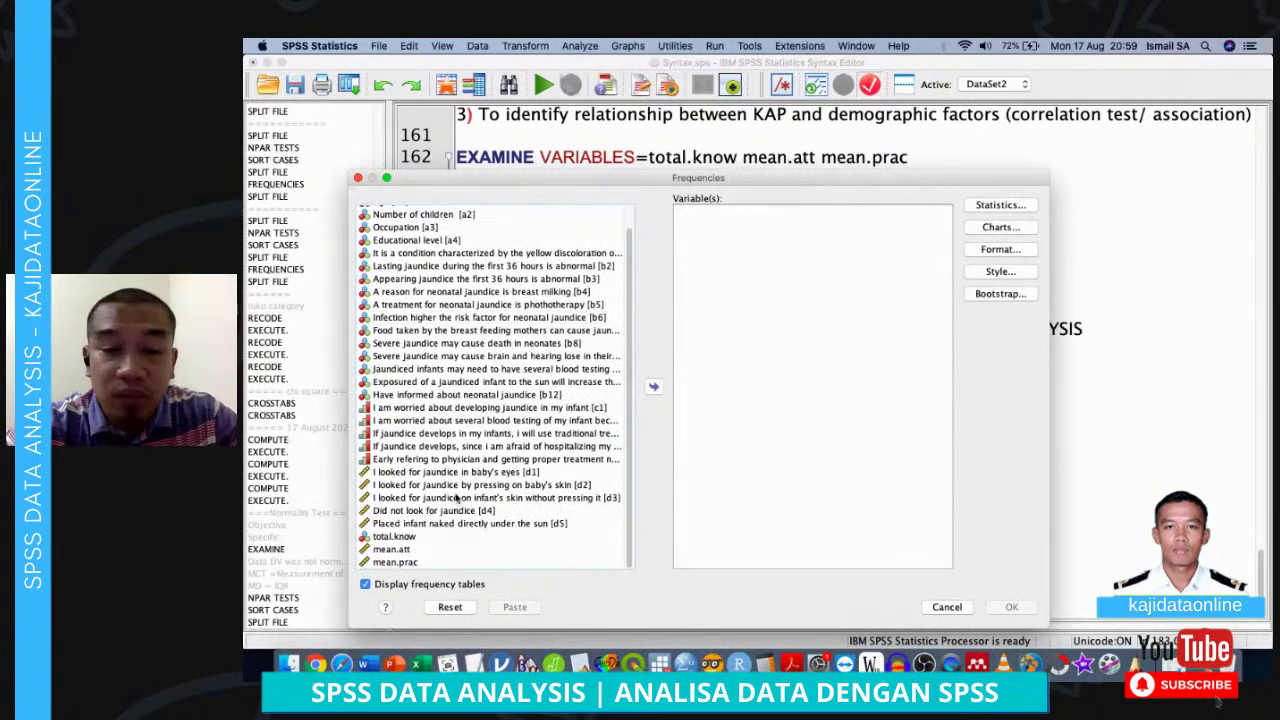
left_click(454, 540)
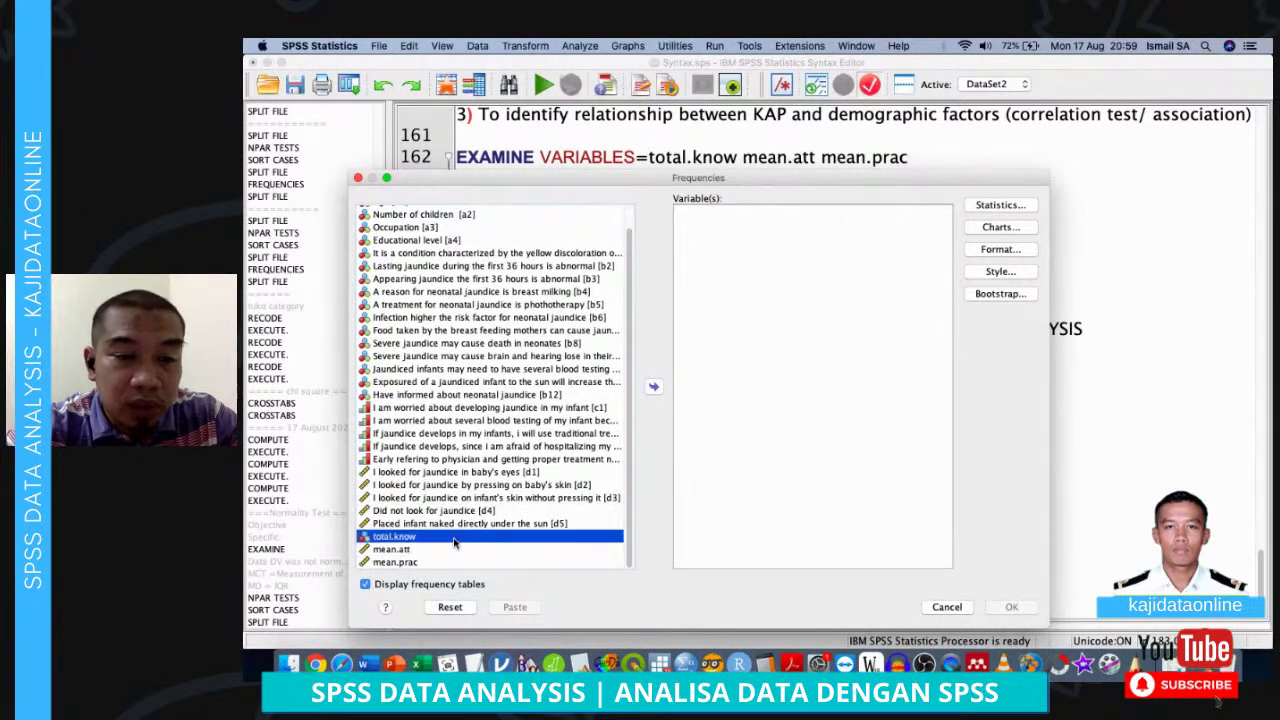
left_click(653, 386)
left_click(1000, 206)
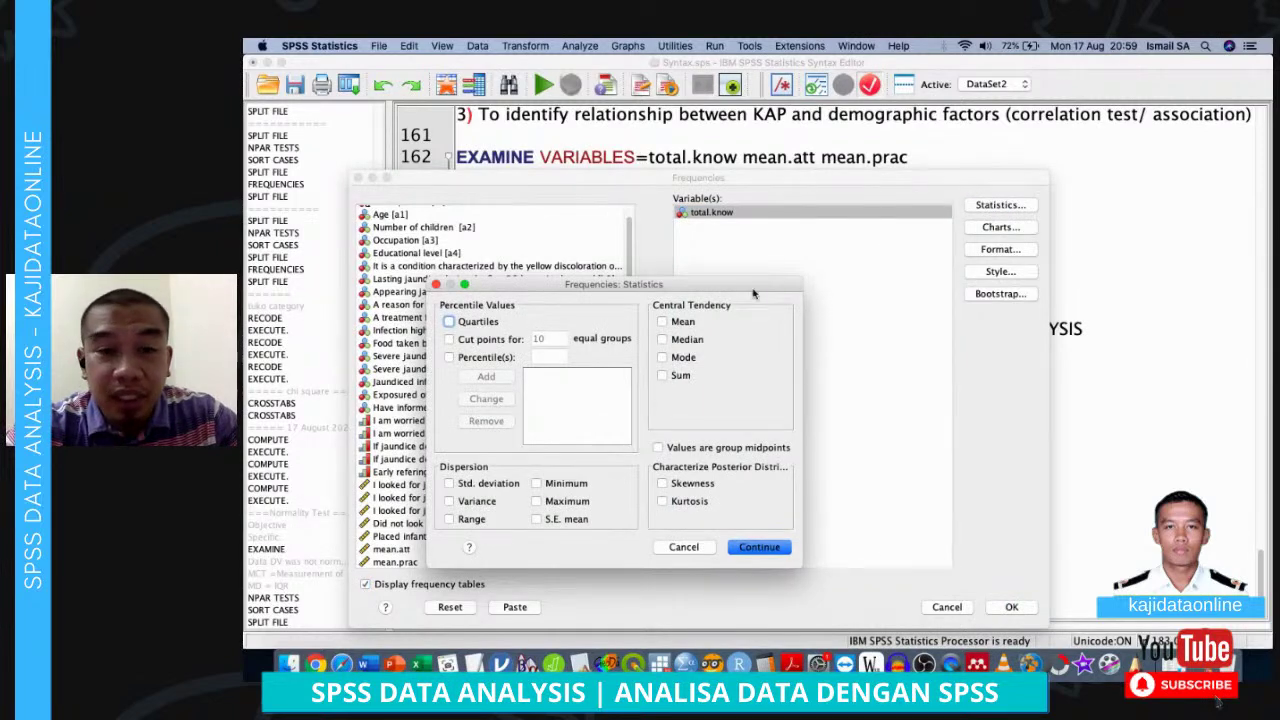
left_click(683, 340)
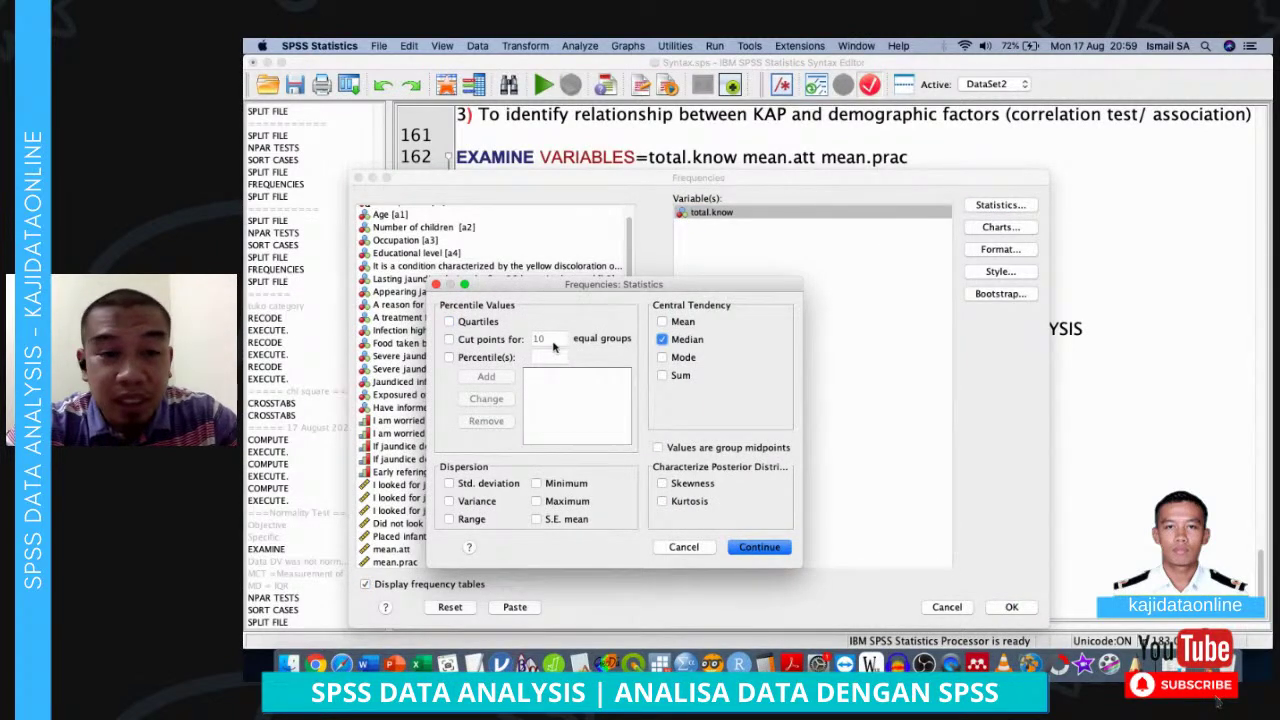
left_click(474, 321)
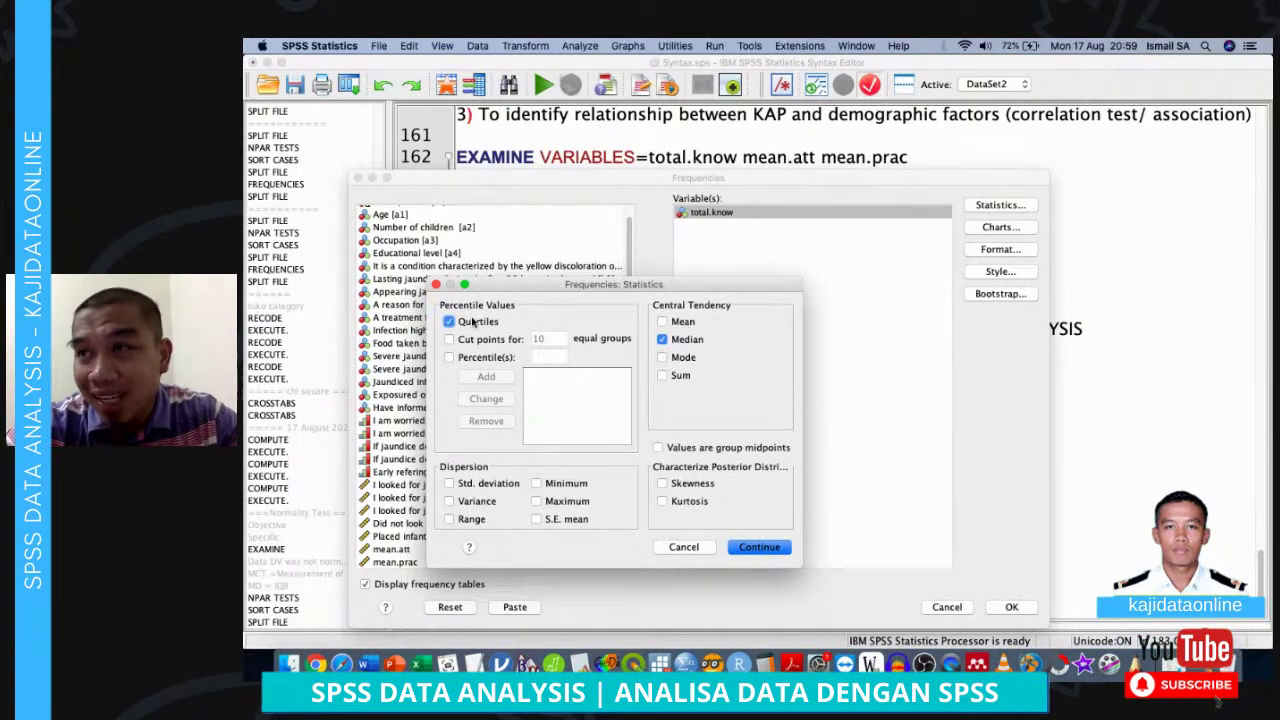
left_click(737, 548)
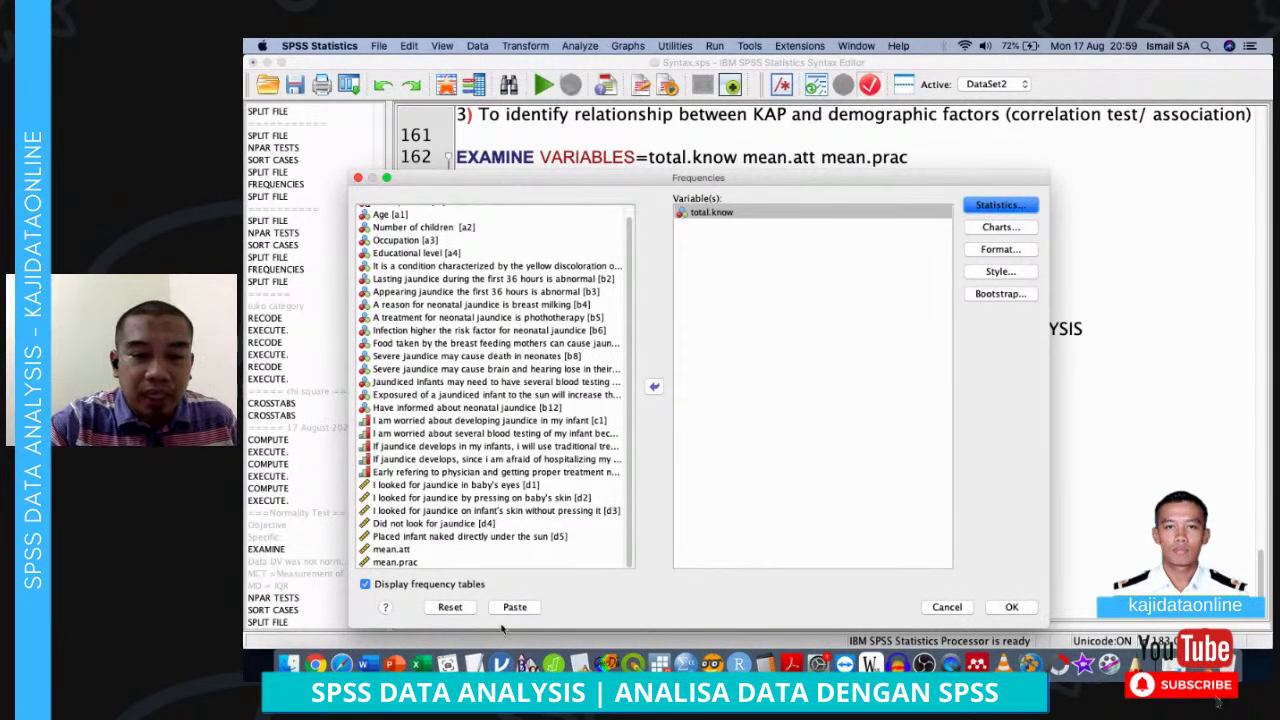
left_click(455, 610)
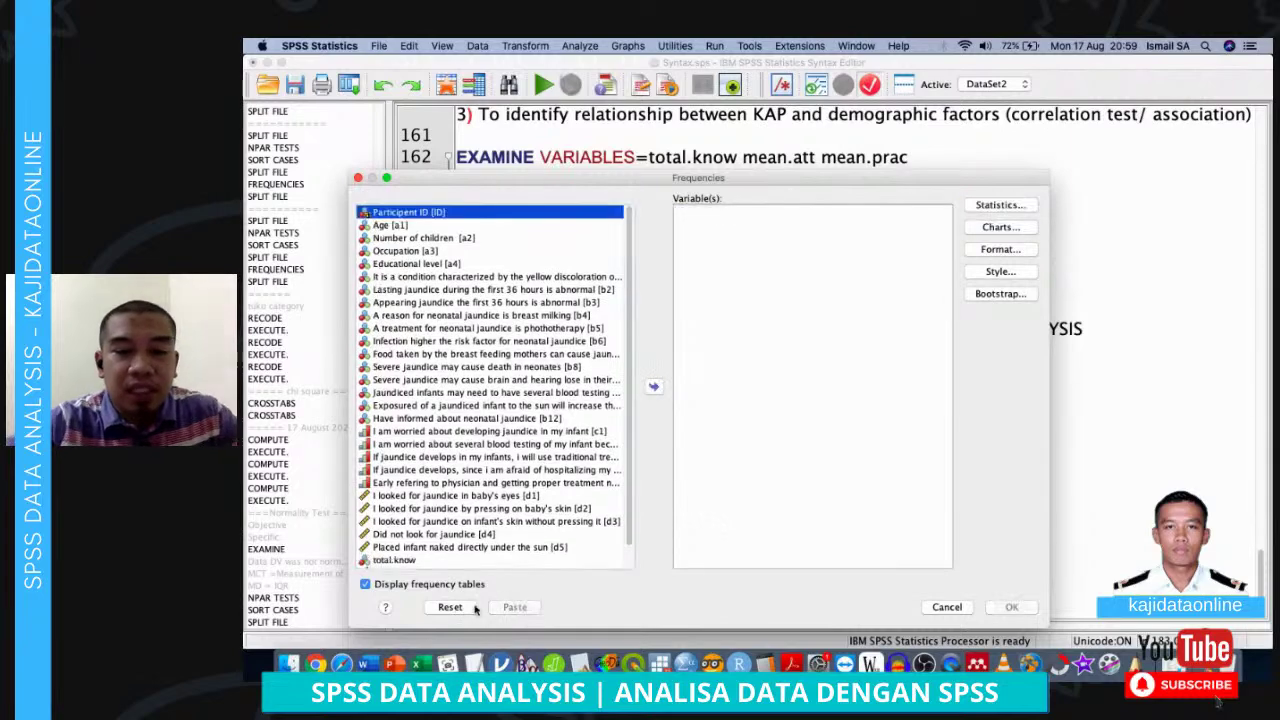
left_click(946, 606)
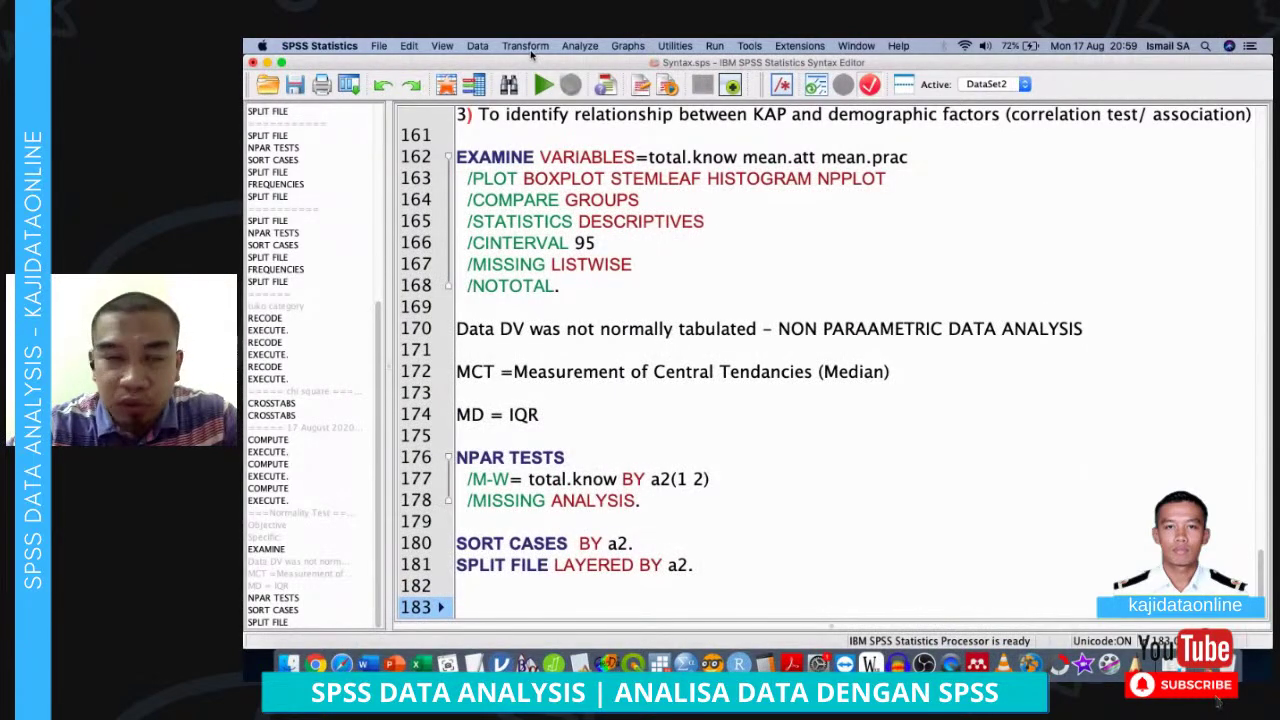
Start a Frequencies analysis with total.know as its variable
left_click(527, 47)
mouse_move(578, 48)
mouse_move(668, 78)
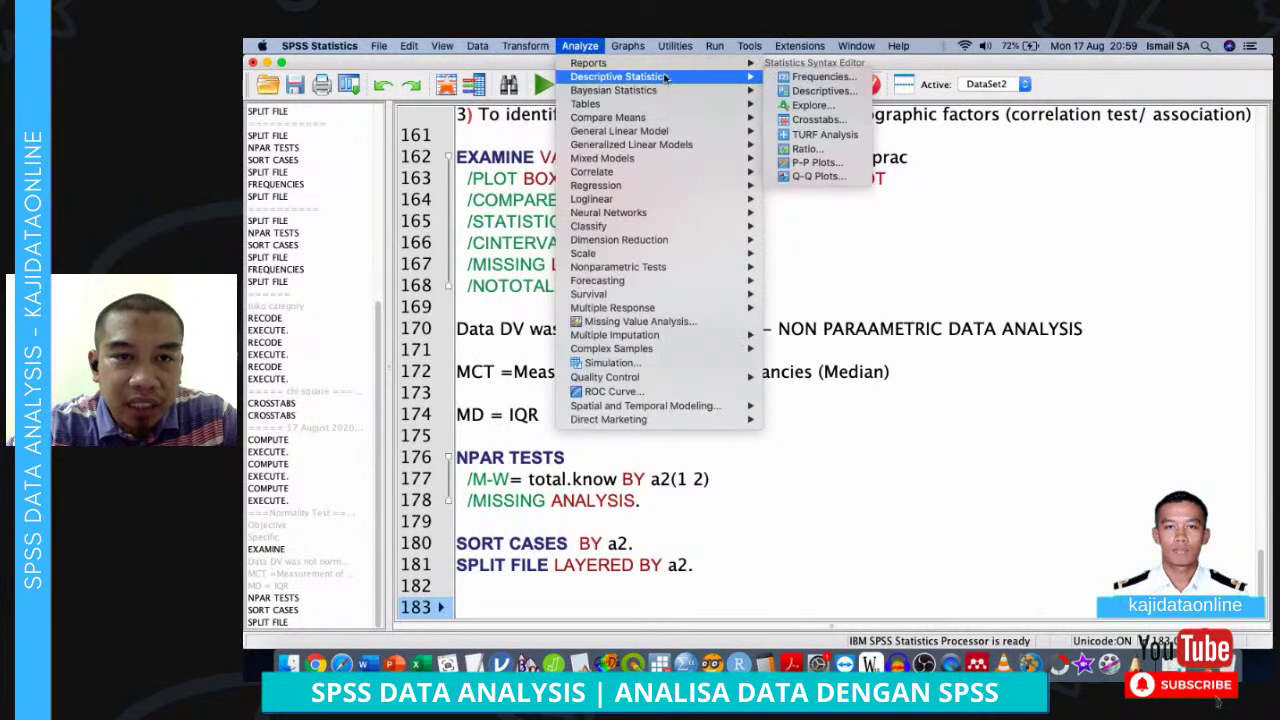
left_click(778, 77)
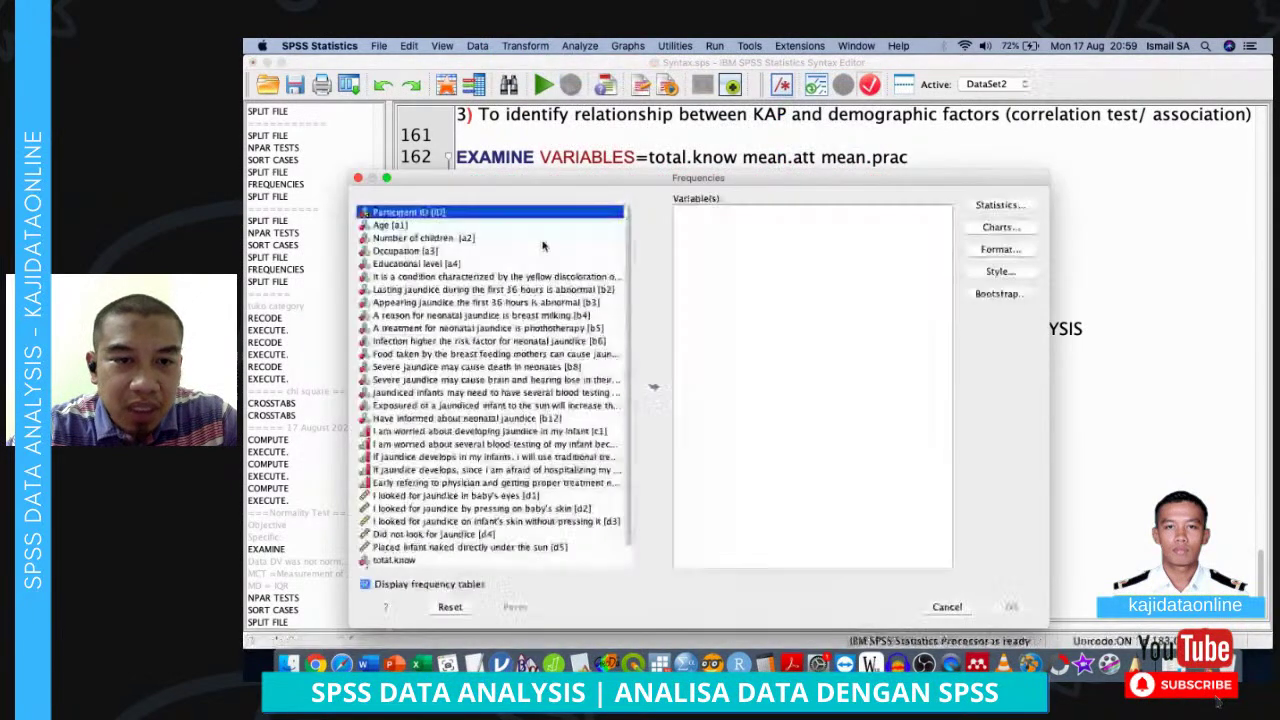
scroll(418, 530, "down", 5)
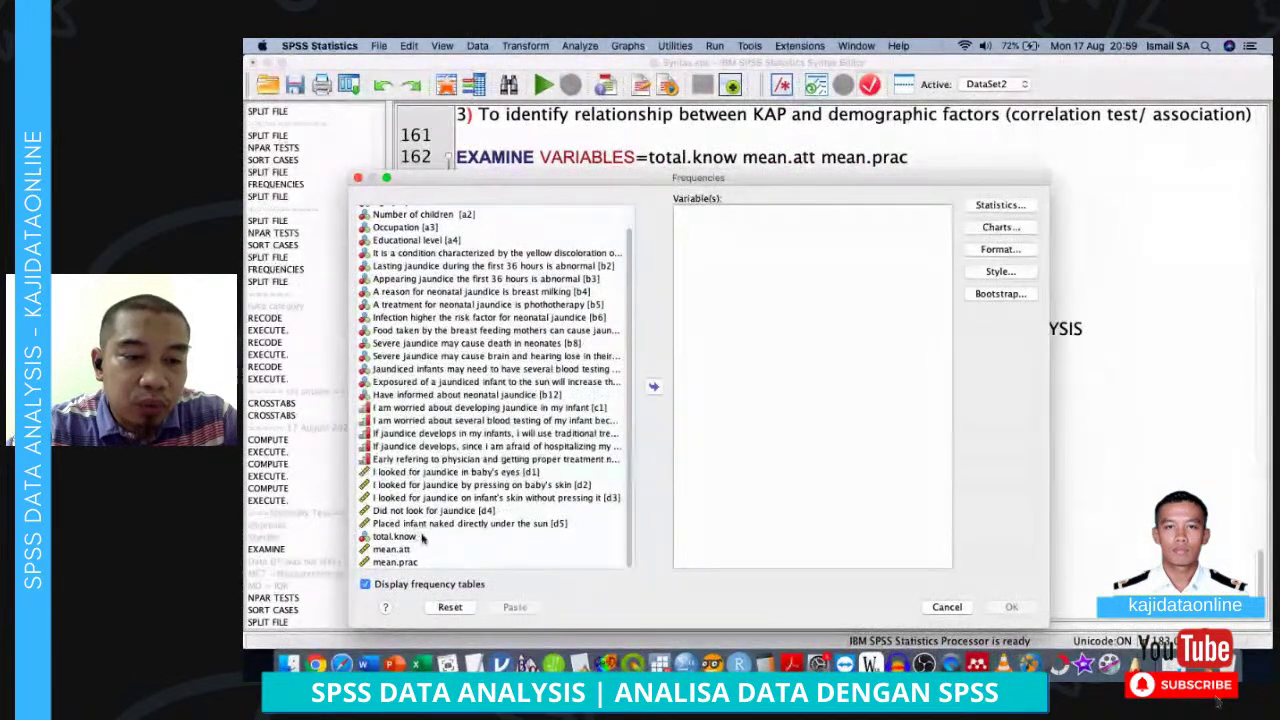
left_click(405, 536)
left_click(653, 387)
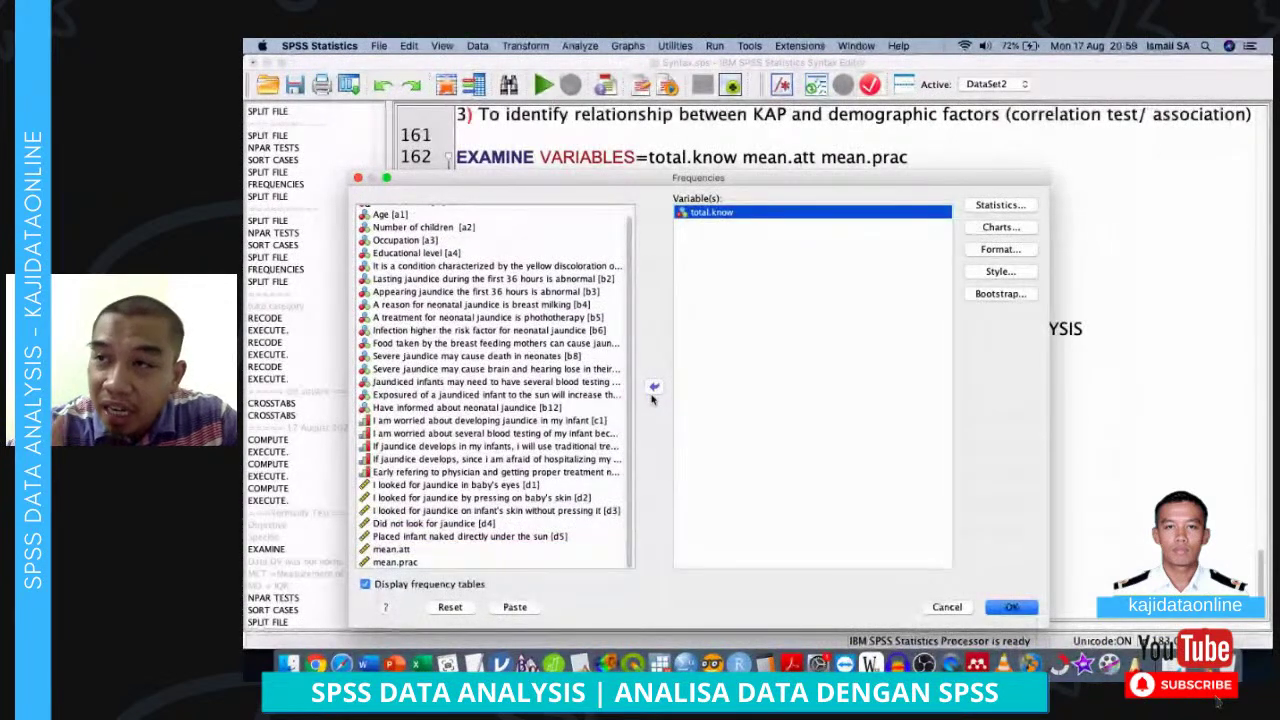
Request the median and quartiles for total.know and turn off the display of frequency tables
left_click(1000, 204)
left_click(684, 342)
left_click(503, 321)
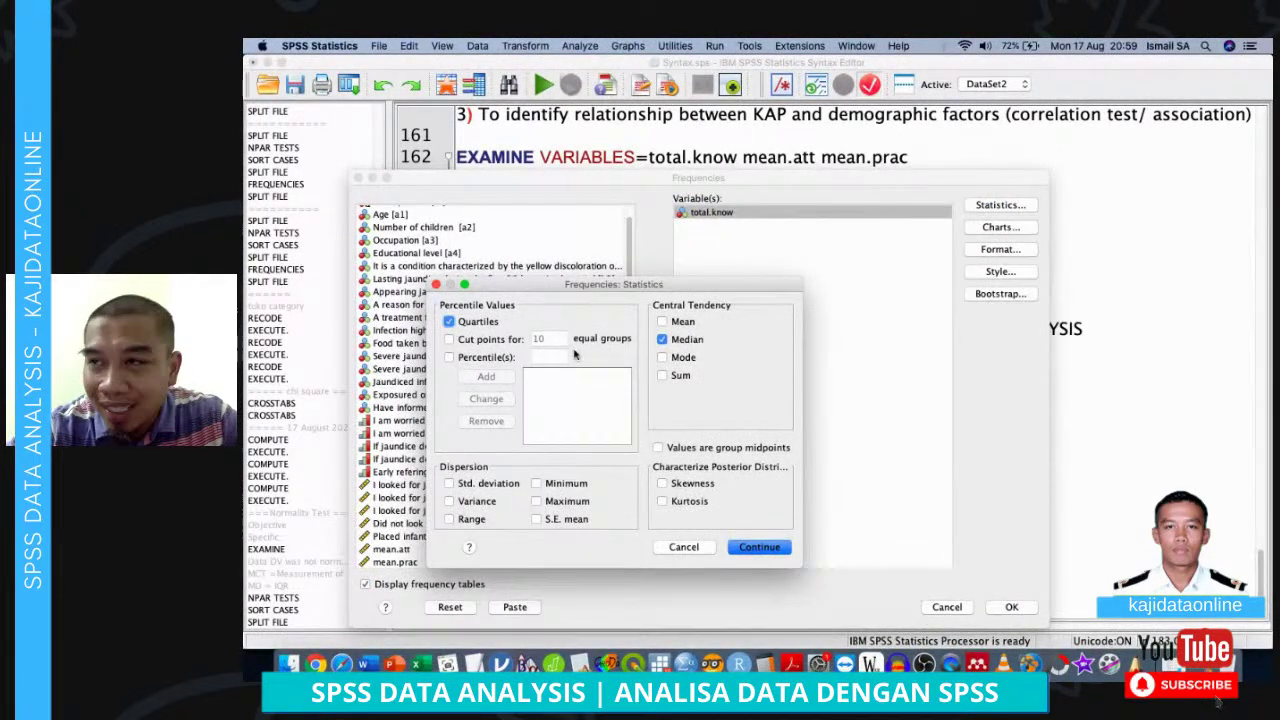
left_click(762, 547)
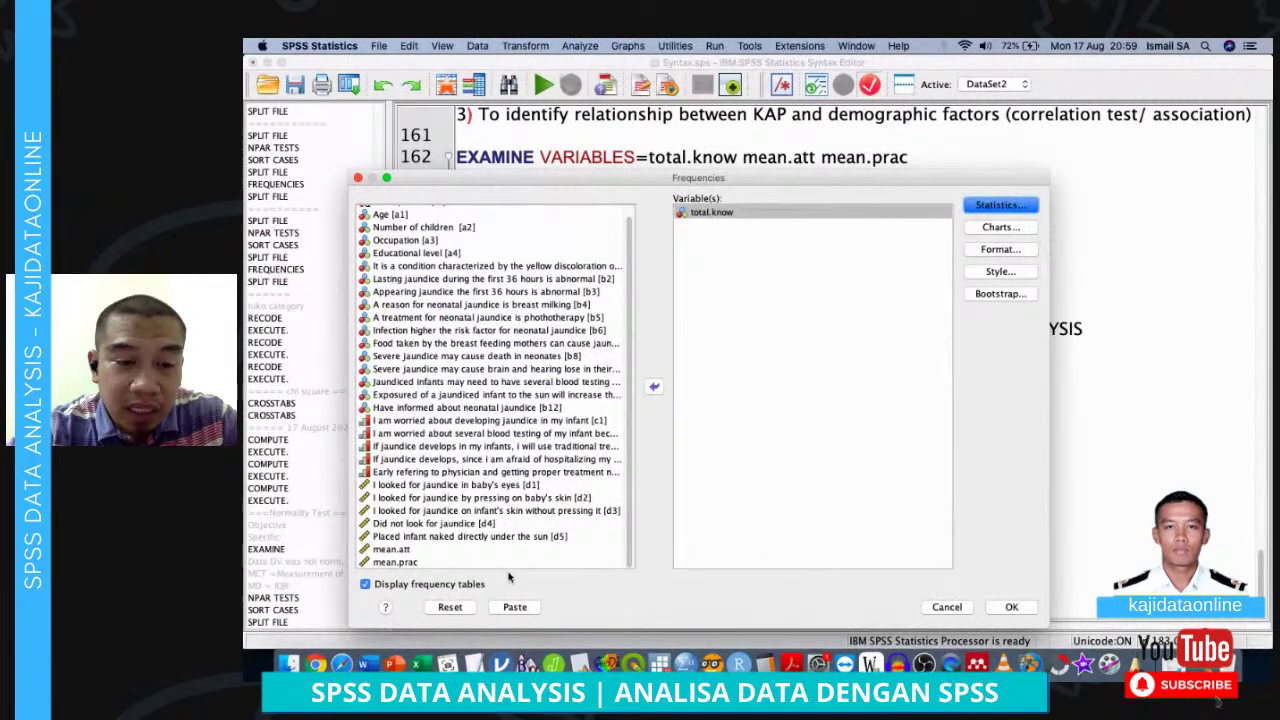
left_click(458, 585)
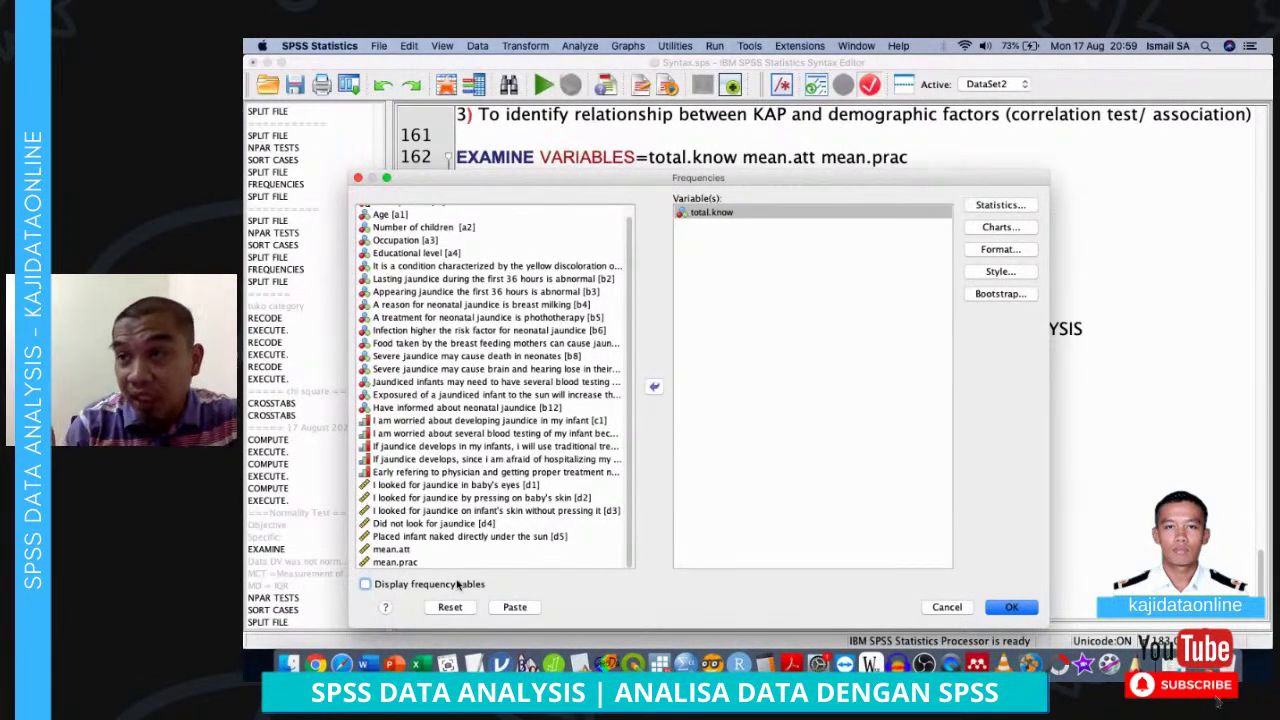
Paste the total.know Frequencies command into the syntax and delete the extra blank lines above it
left_click(507, 608)
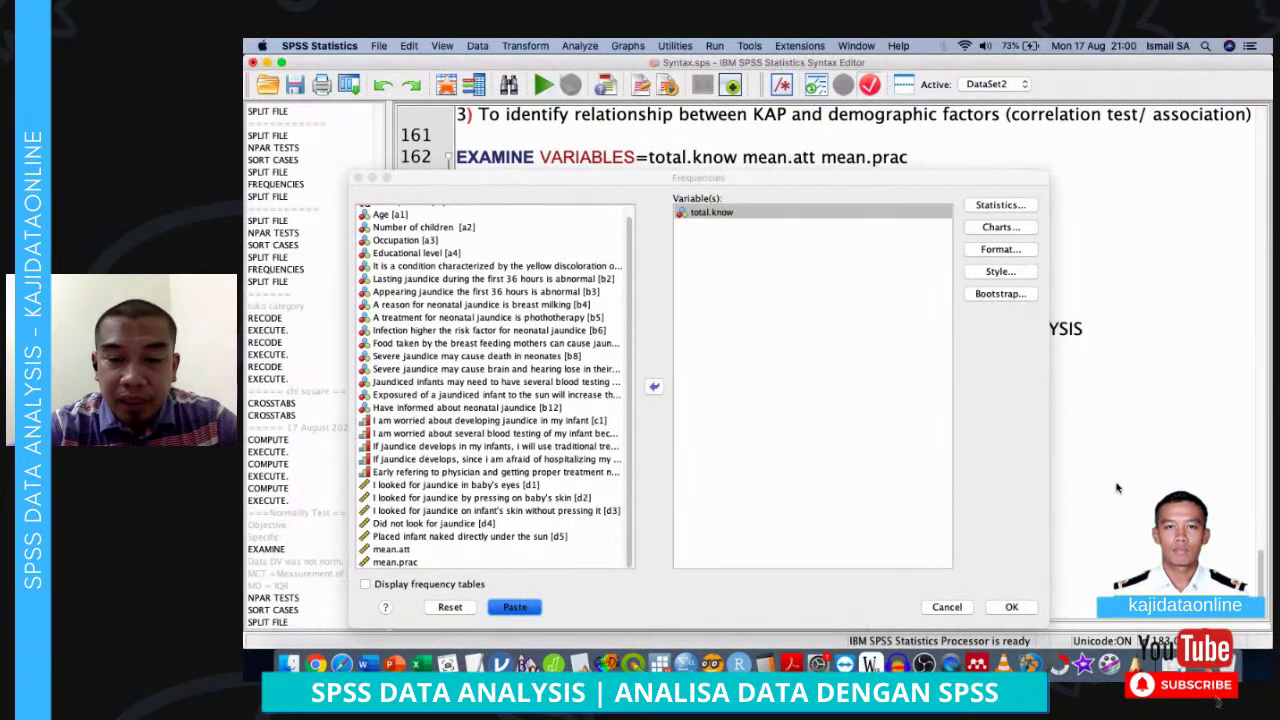
left_click(525, 608)
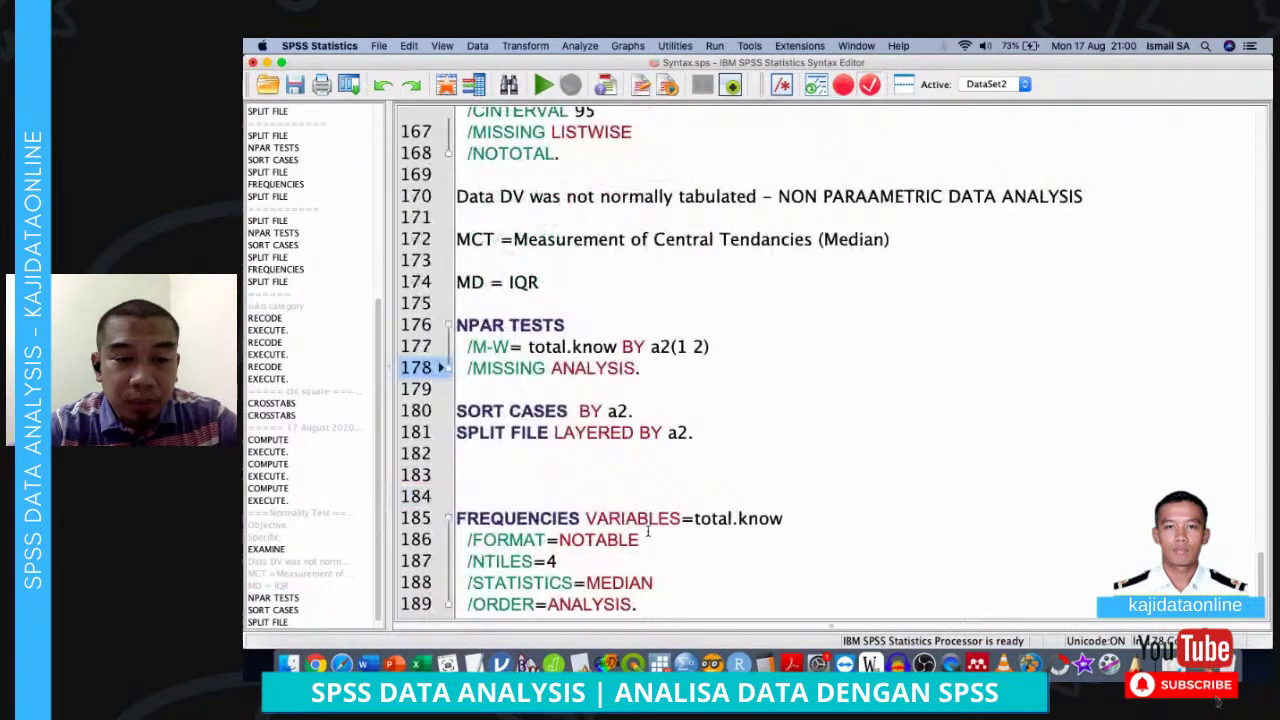
left_click(644, 496)
key("BackSpace")
key("BackSpace")
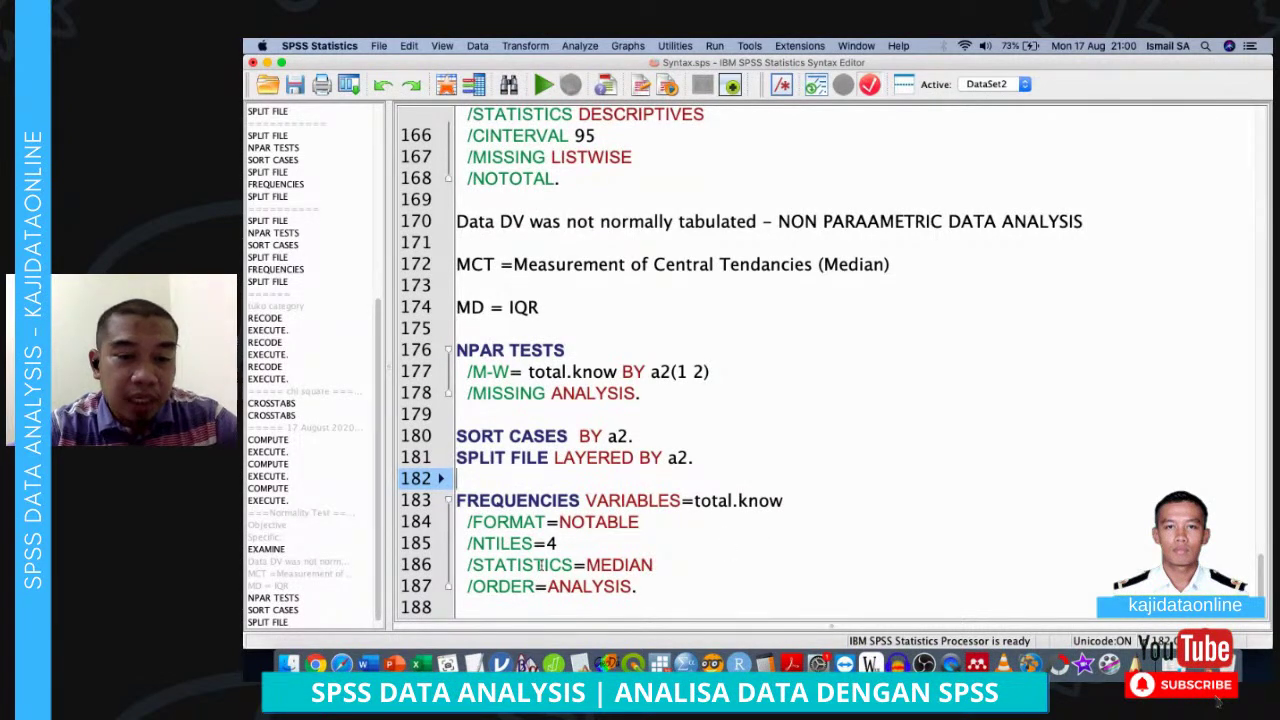
Reset Split File to analyze all cases, paste its syntax below the Frequencies command, and remove the extra blank lines
left_click(657, 591)
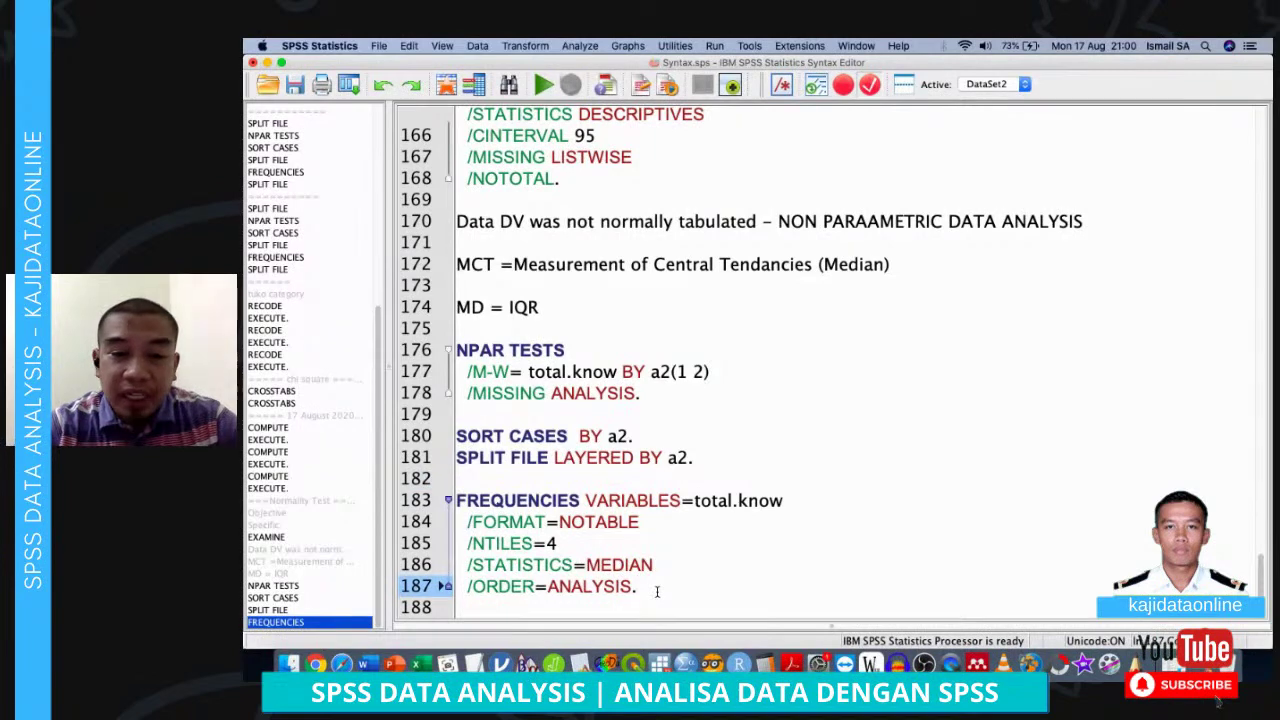
key("Return")
key("Return")
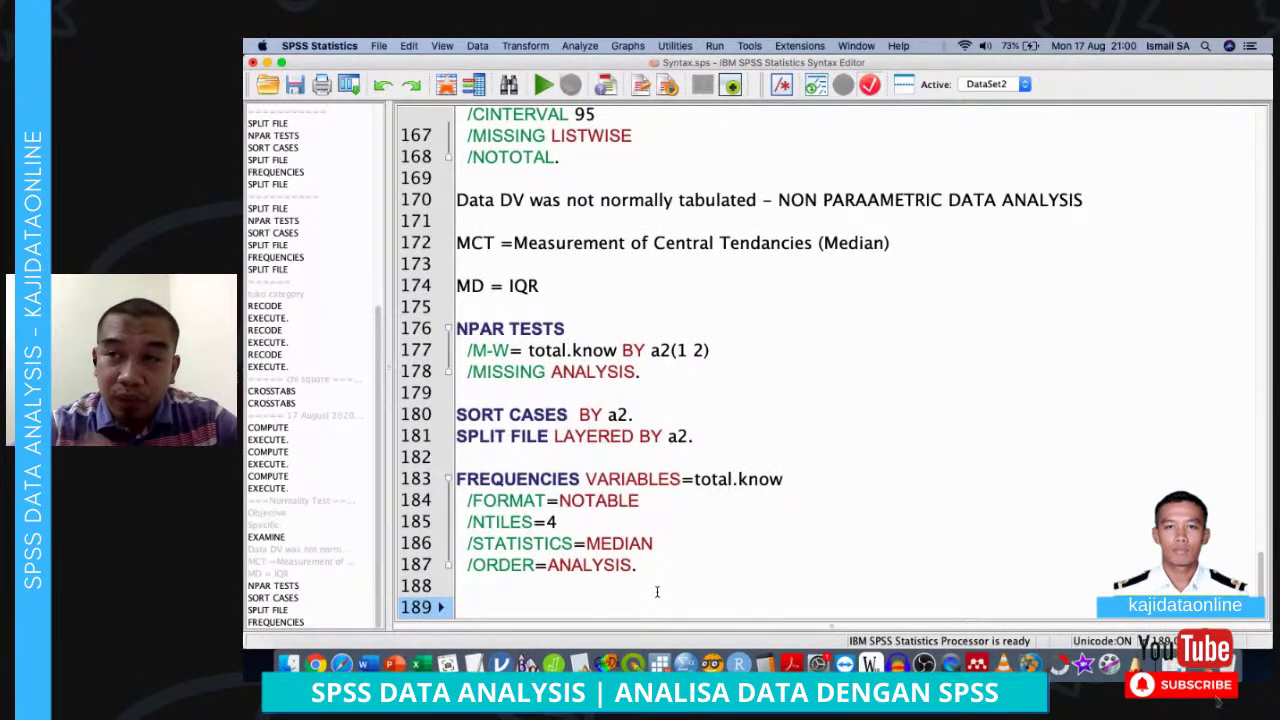
left_click(477, 46)
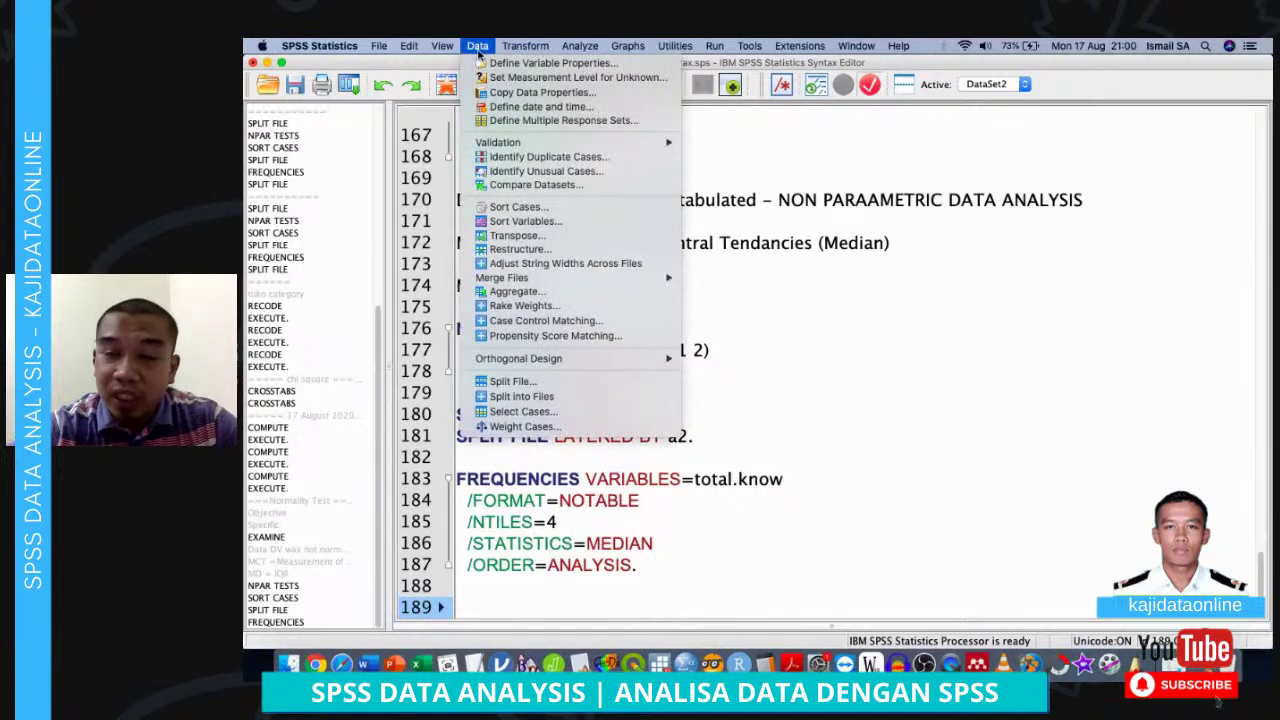
left_click(565, 381)
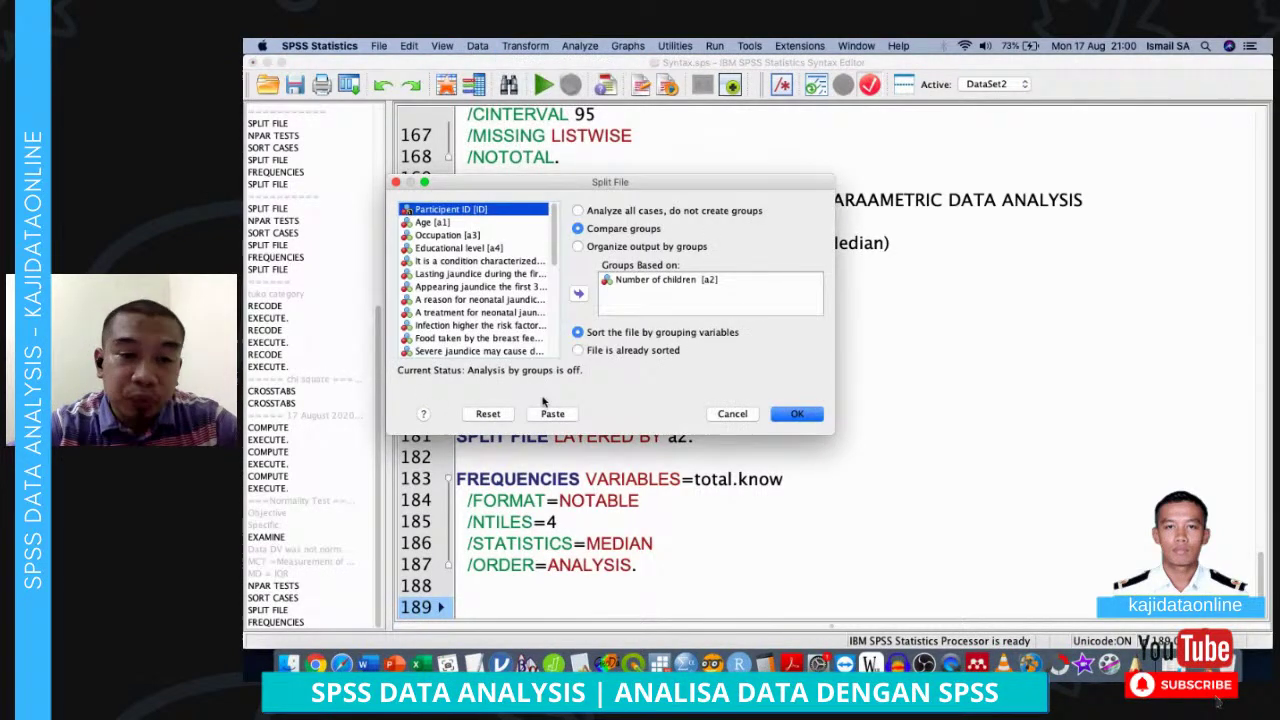
left_click(501, 413)
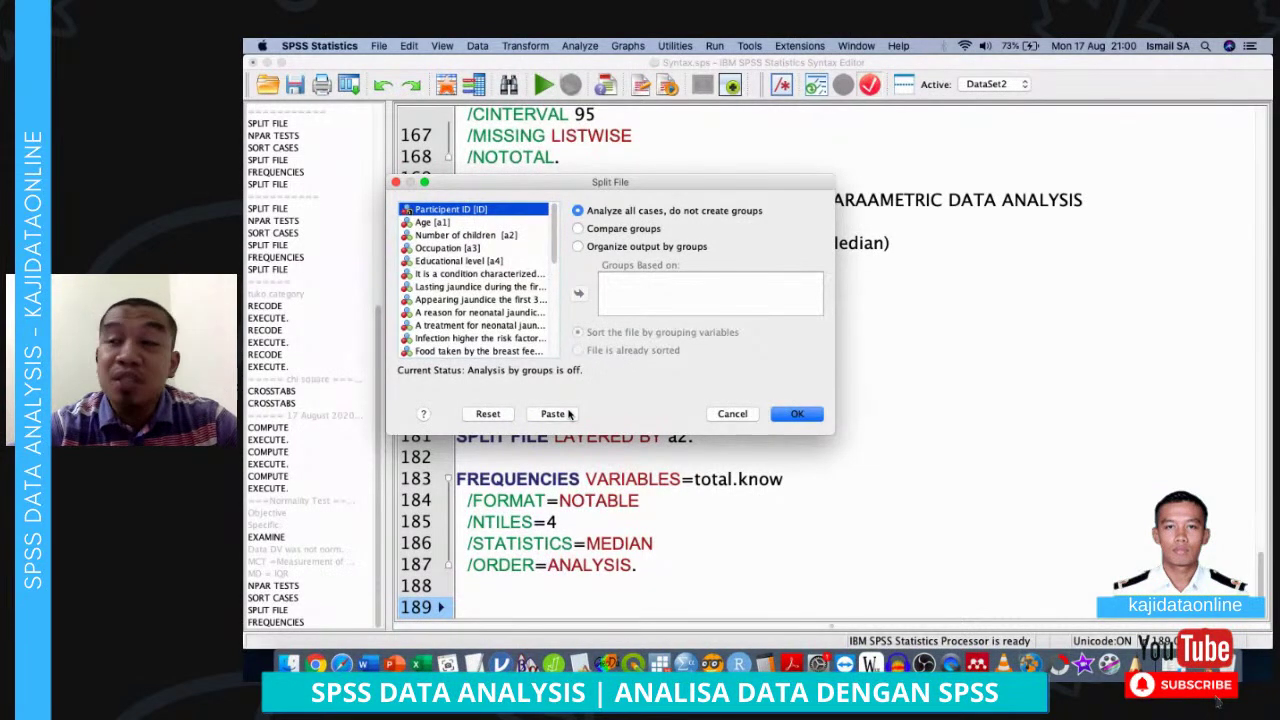
left_click(568, 414)
left_click(536, 586)
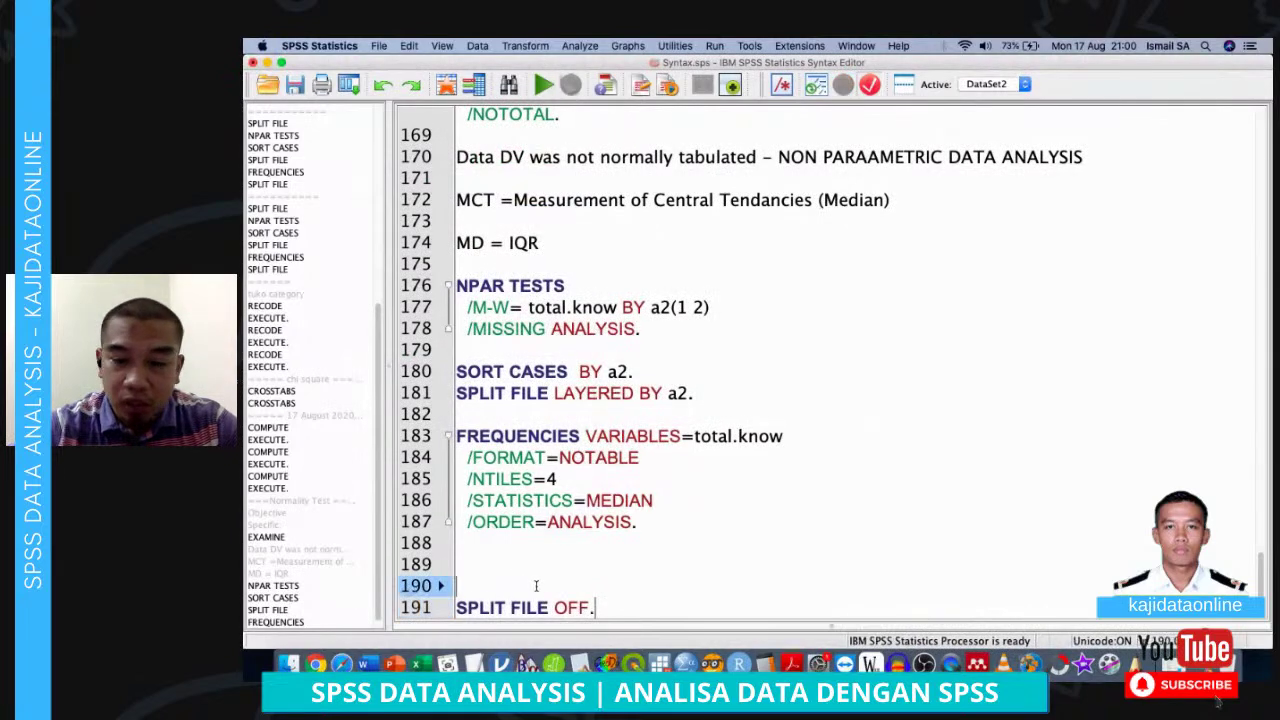
key("BackSpace")
key("BackSpace")
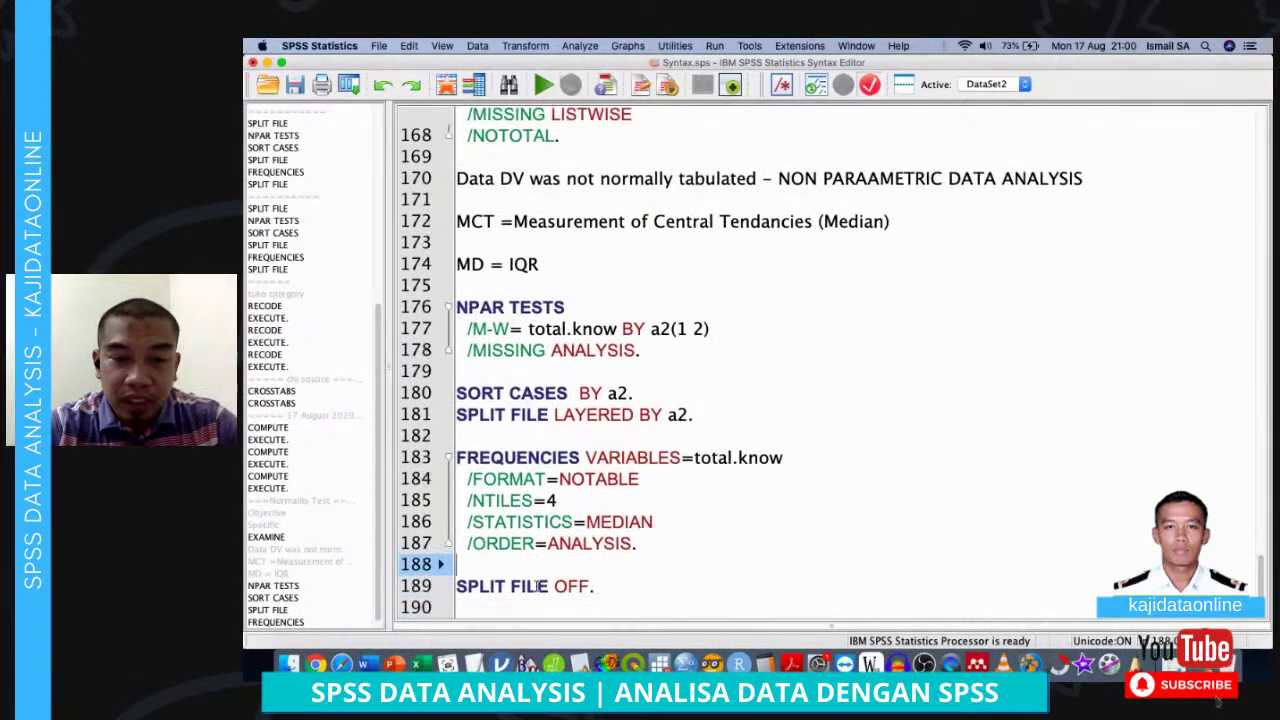
Add two blank lines below SPLIT FILE OFF and run the total.know syntax from NPAR TESTS through SPLIT FILE OFF to check its output
left_click(638, 583)
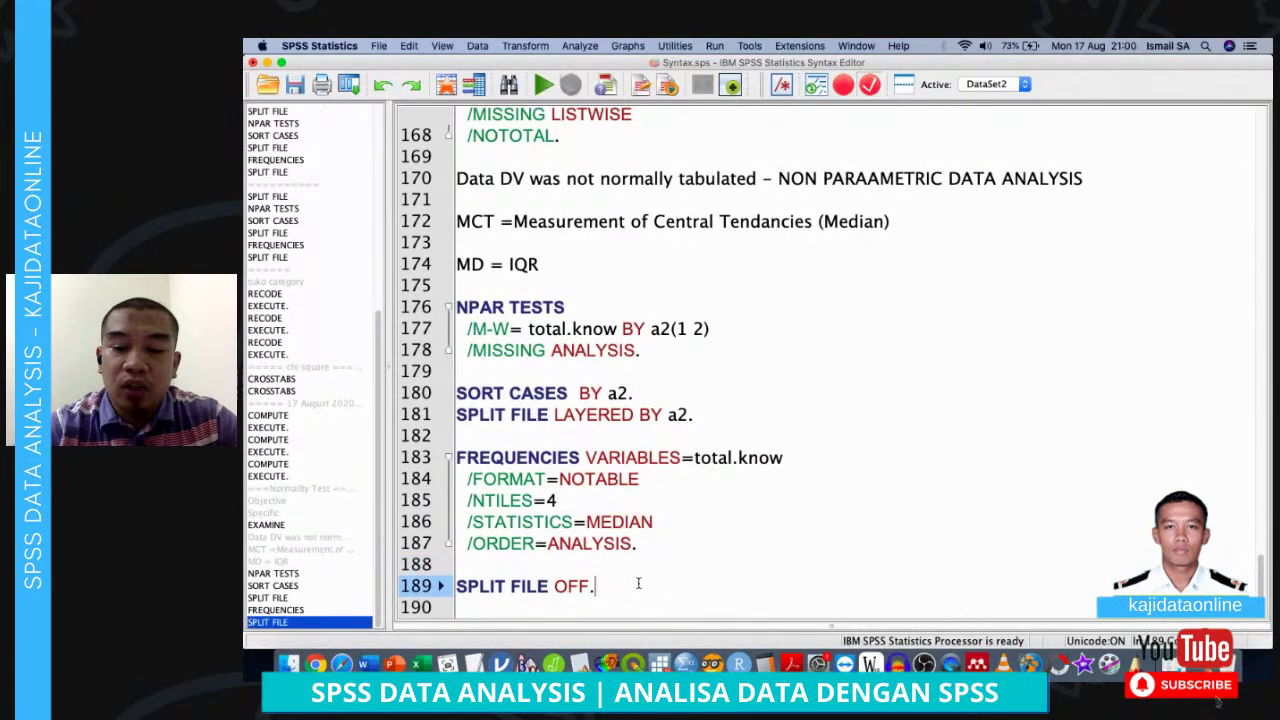
key("Return")
key("Return")
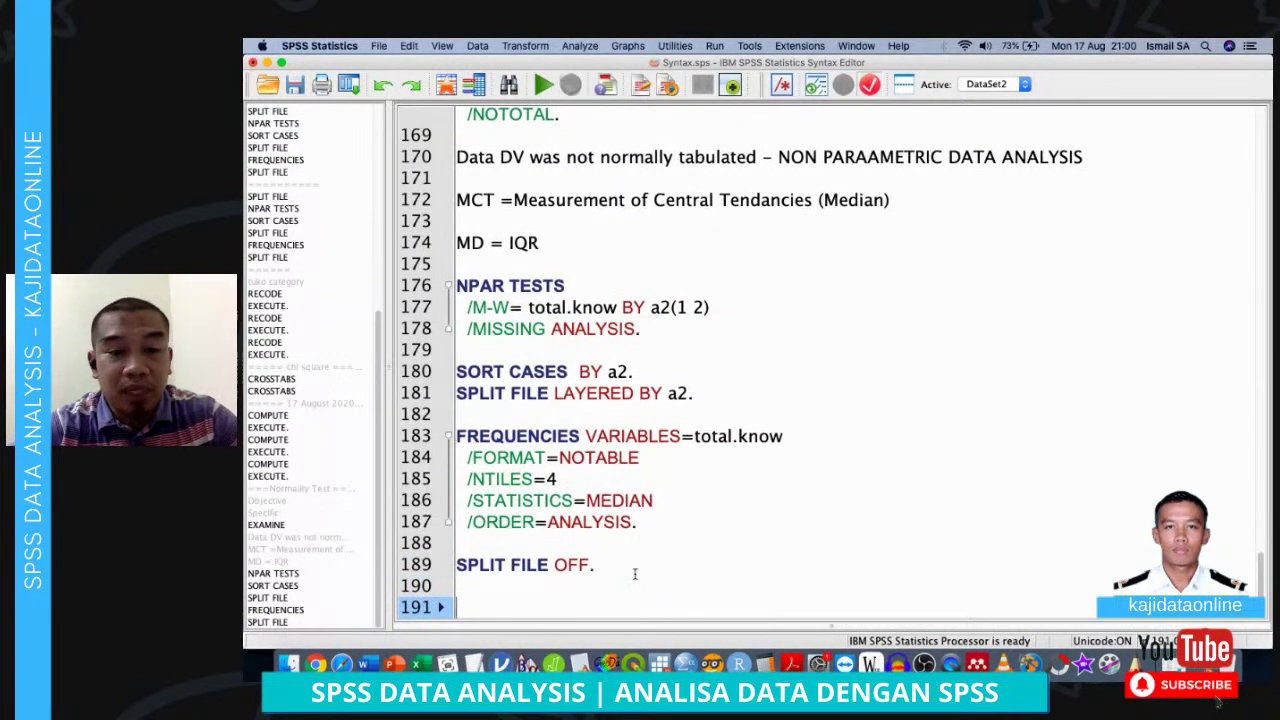
left_click(637, 570)
left_click(557, 267, "shift")
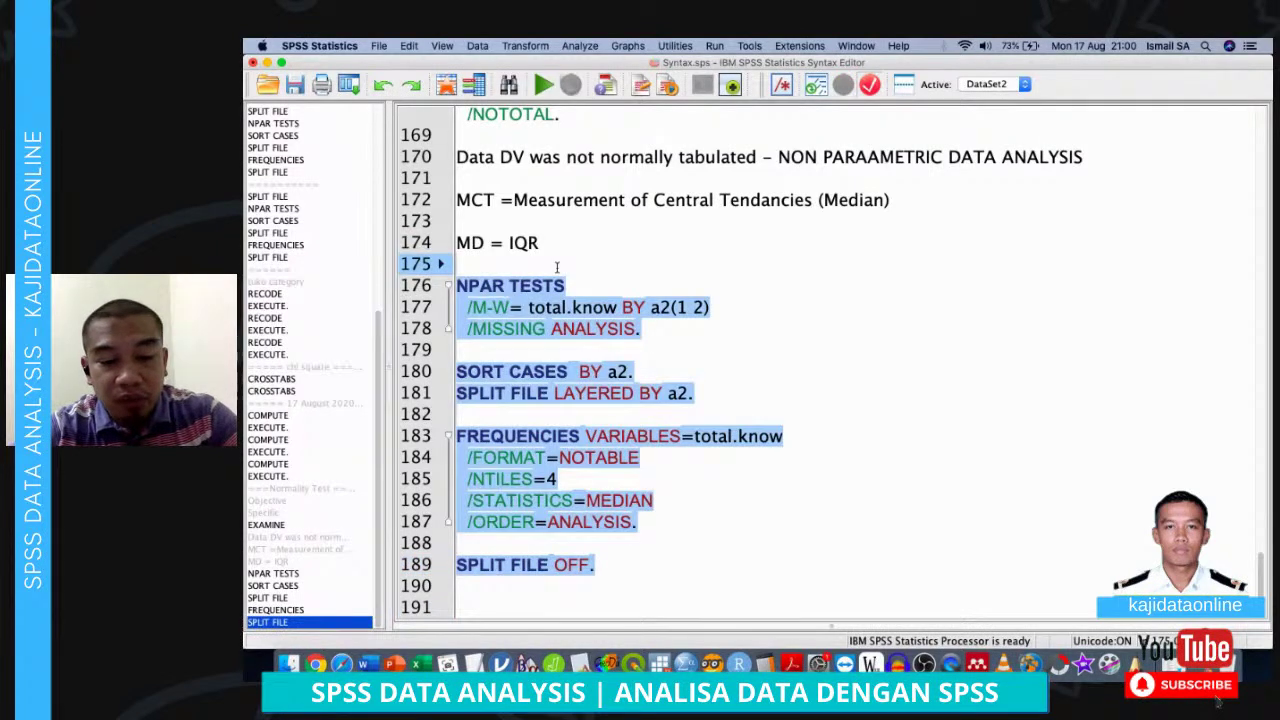
key("super+r")
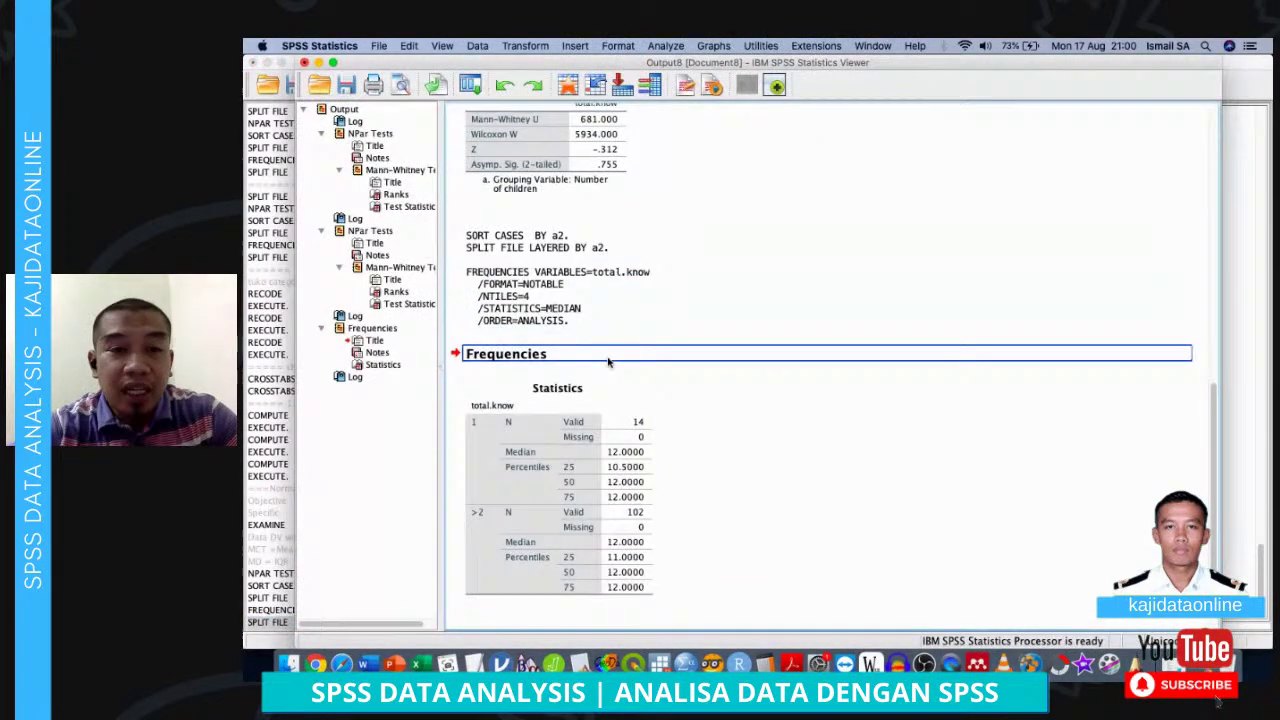
scroll(600, 320, "up", 5)
left_click(596, 268)
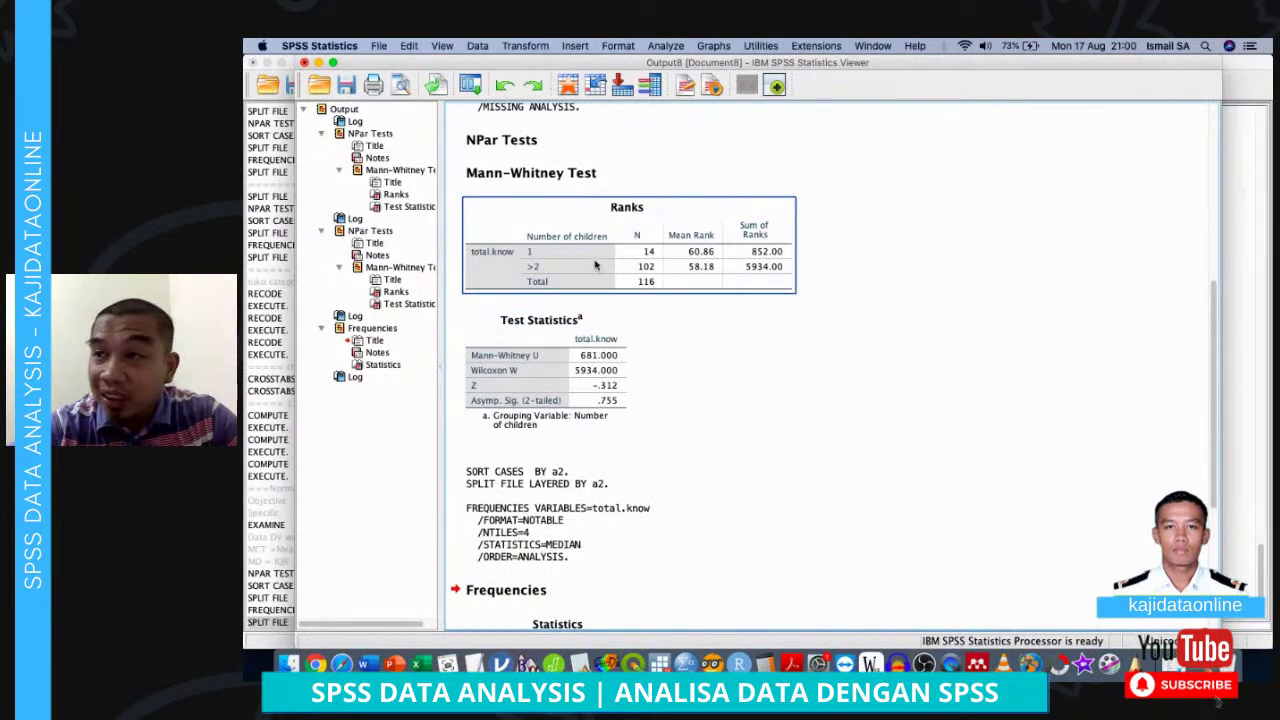
scroll(594, 265, "down", 5)
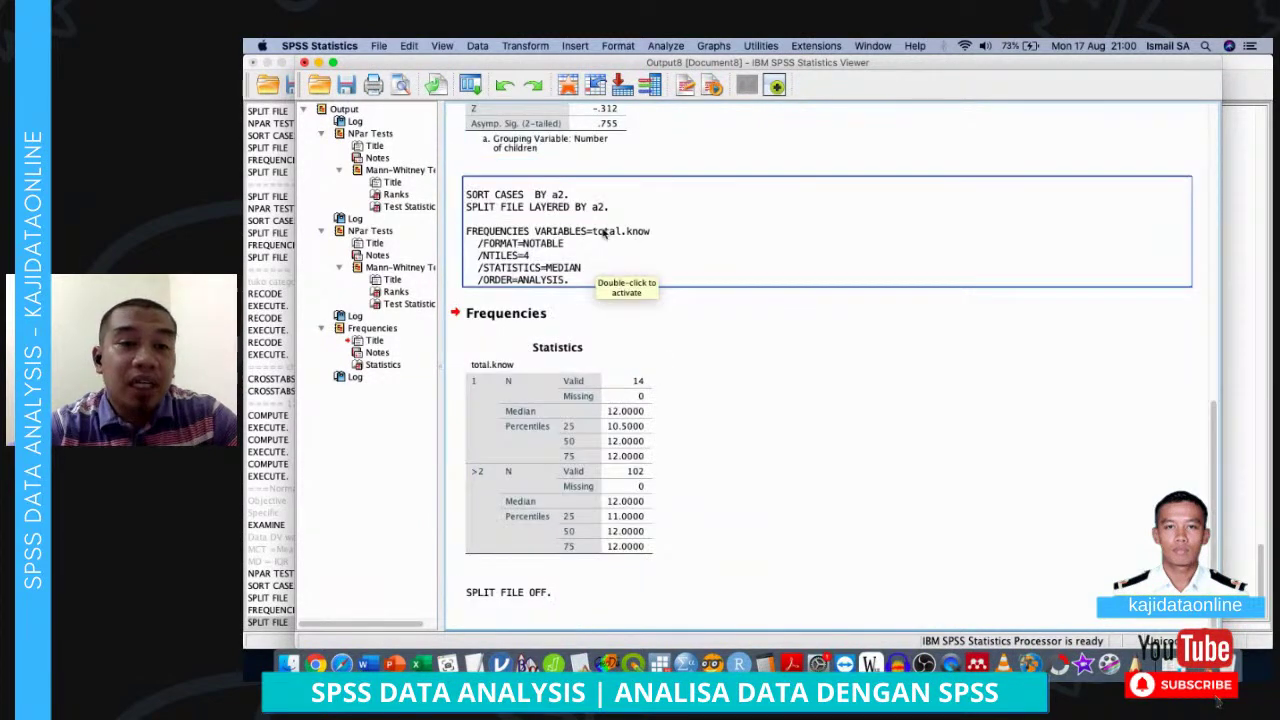
left_click(576, 385)
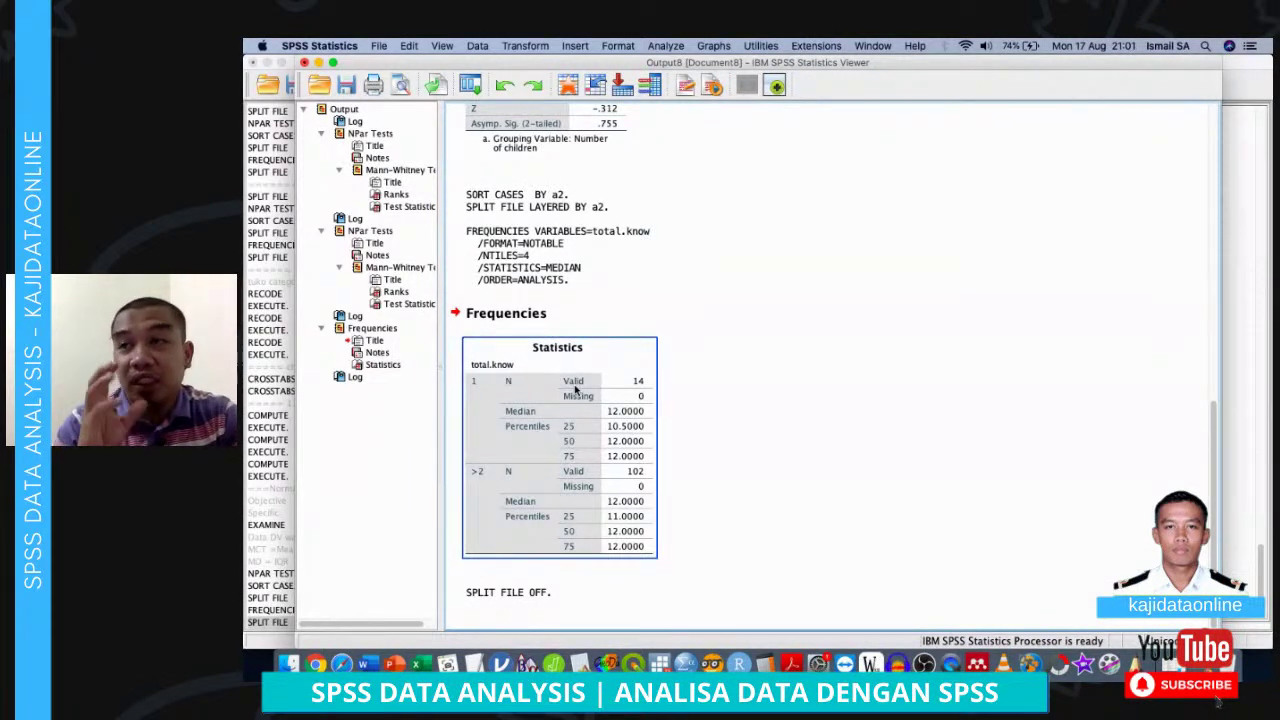
Return to the syntax and add the separator ======= two lines below SPLIT FILE OFF
key("ctrl+Up")
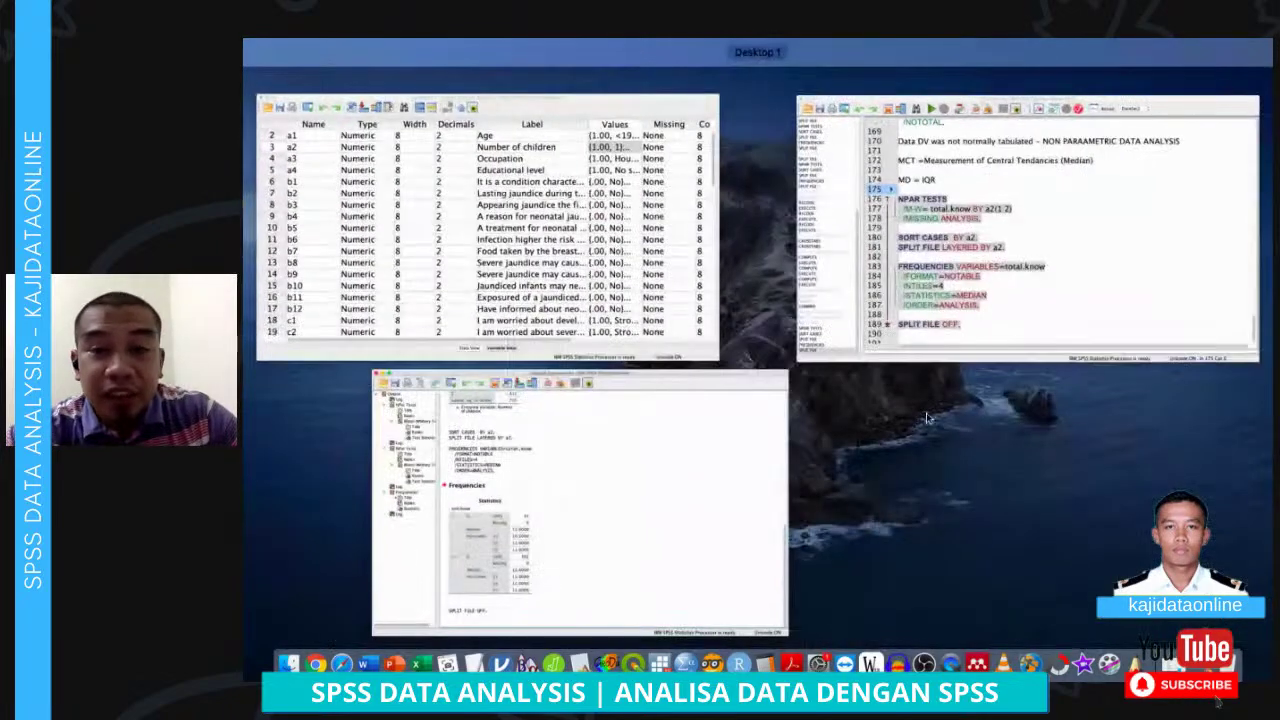
left_click(951, 341)
left_click(737, 574)
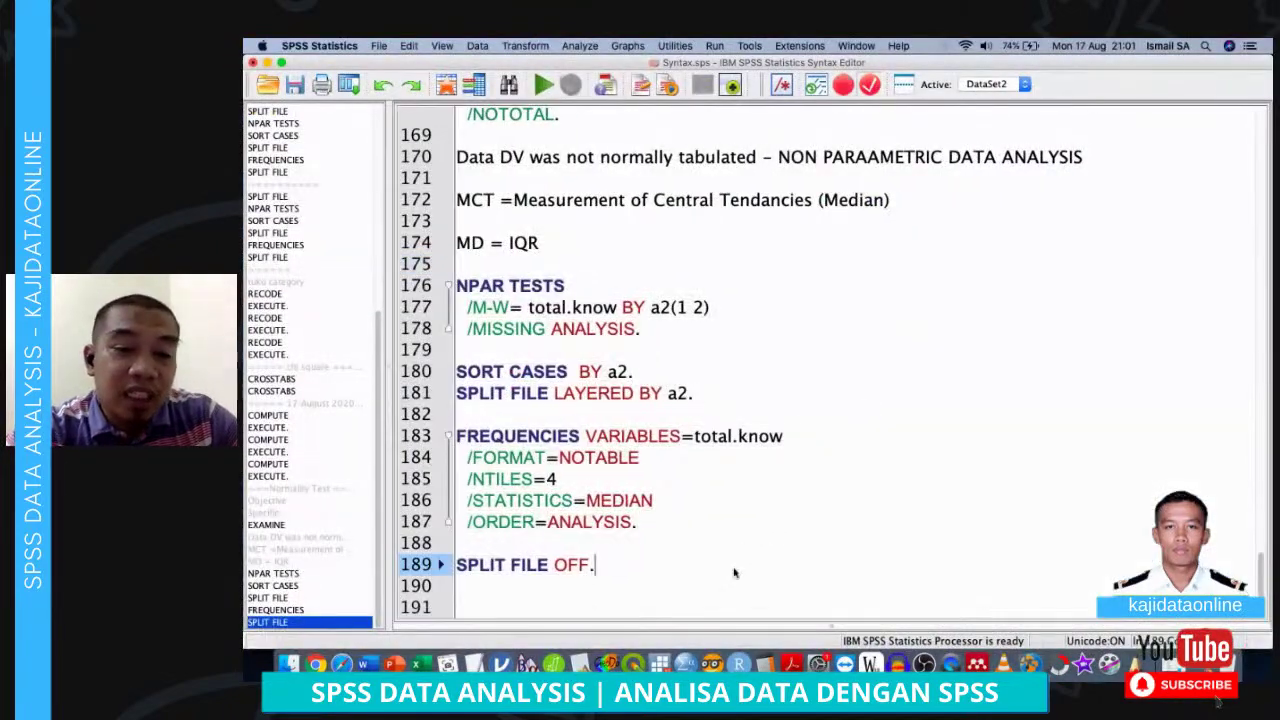
key("Down")
key("Down")
type("=======")
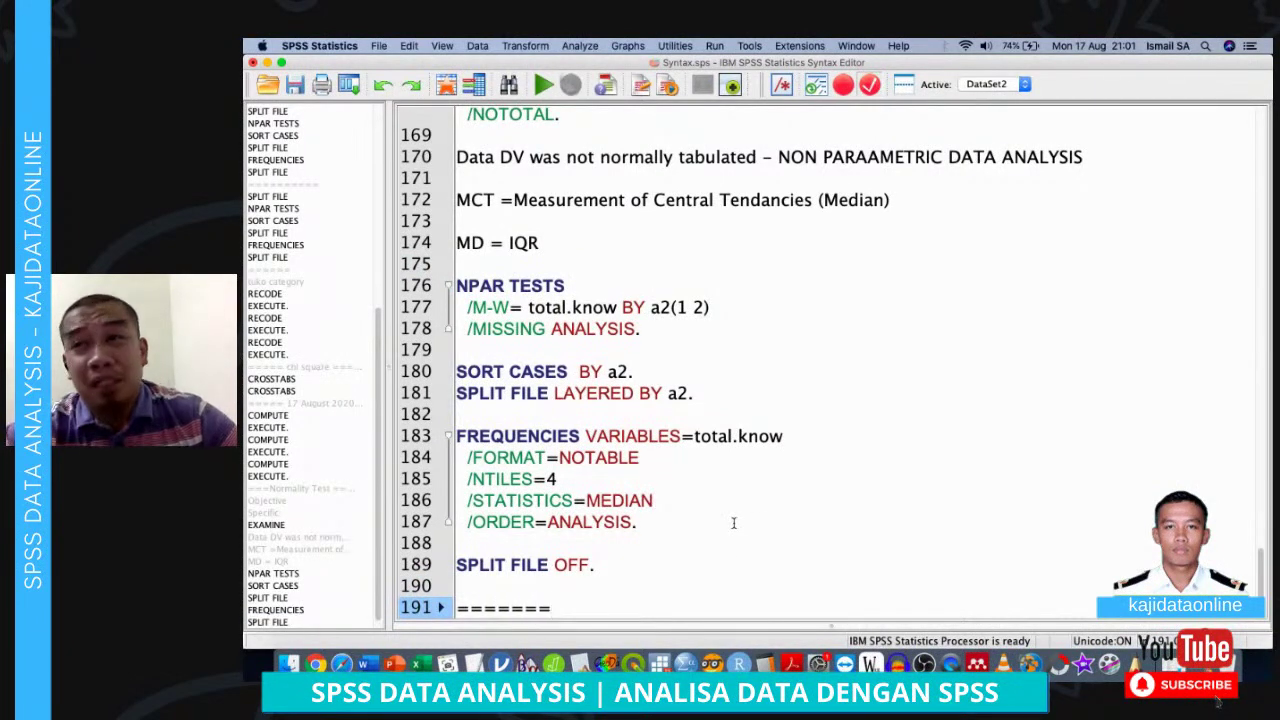
Try to add mean.att after total.know in the Mann-Whitney line of NPAR TESTS
left_click(643, 554)
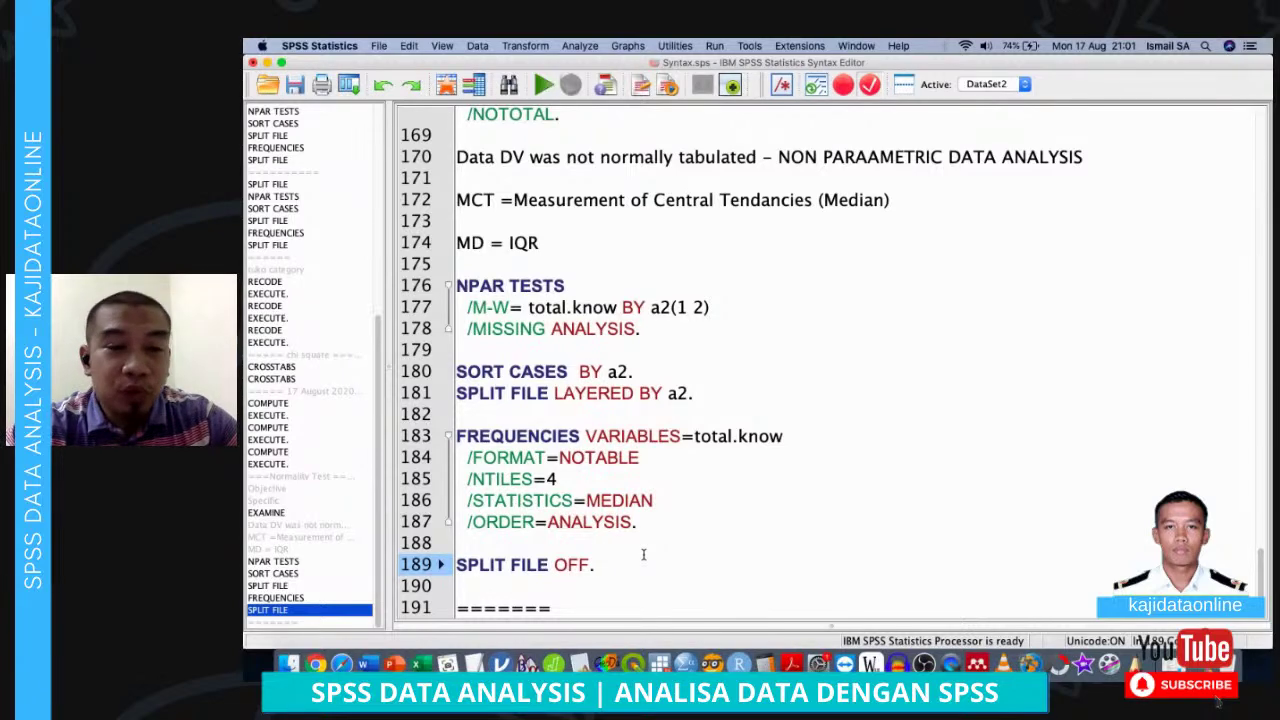
left_click(560, 258, "shift")
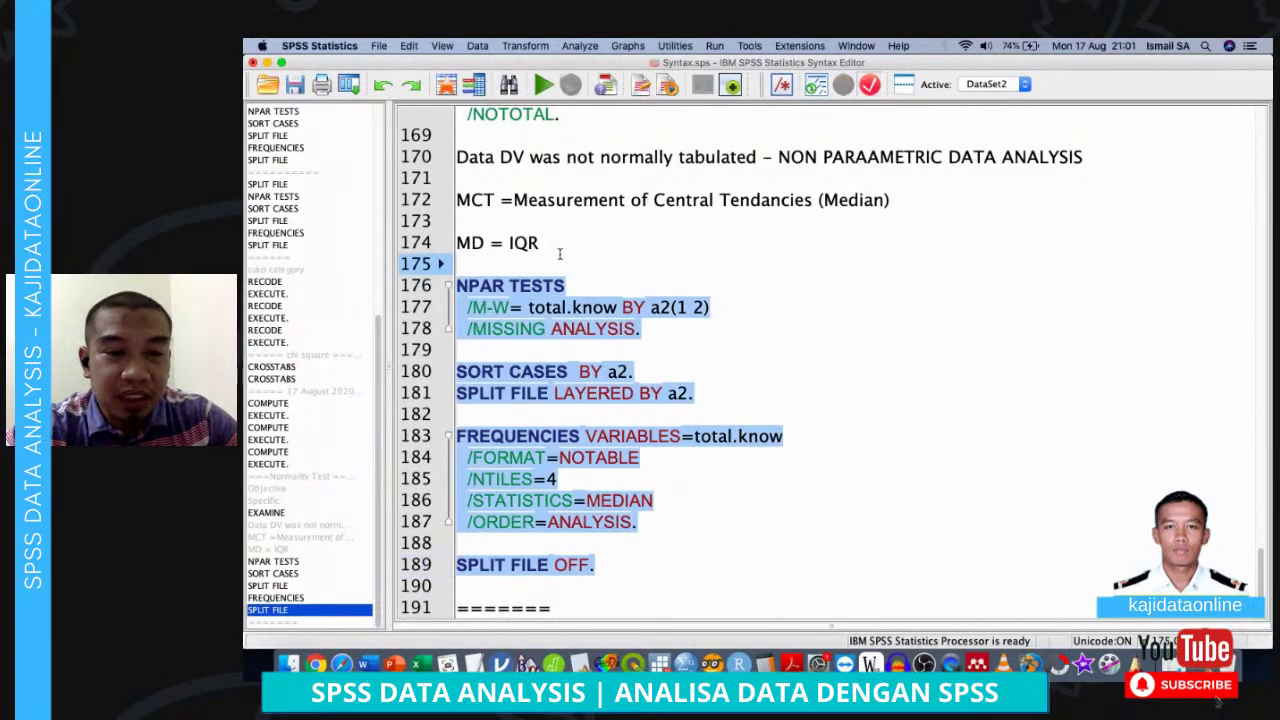
scroll(580, 362, "down", 2)
scroll(583, 362, "up", 1)
left_click(626, 291)
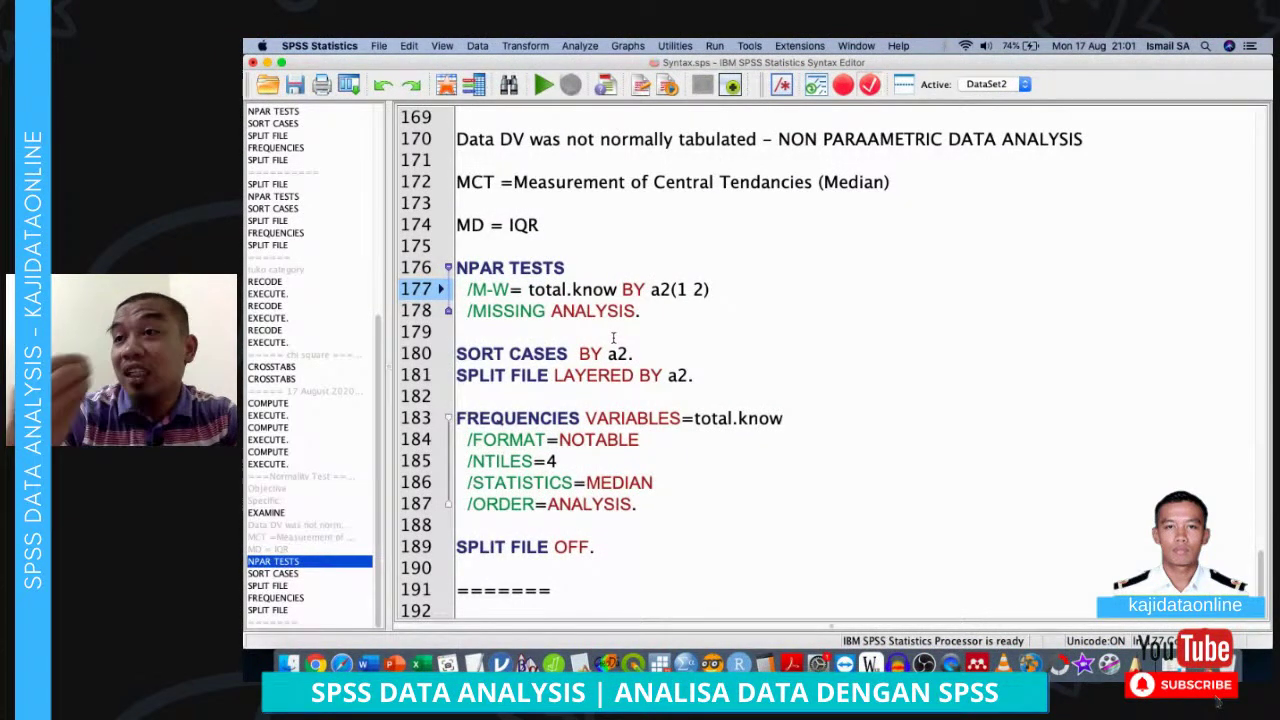
type("mean.att")
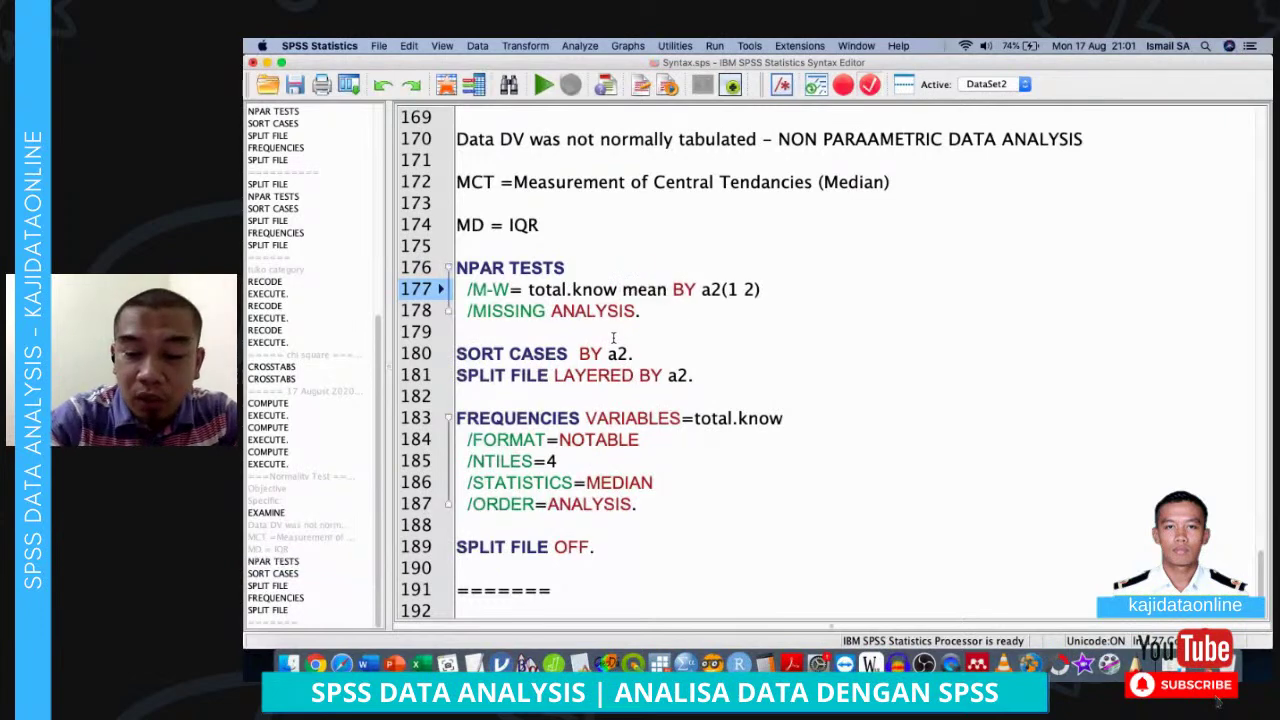
type(" mean")
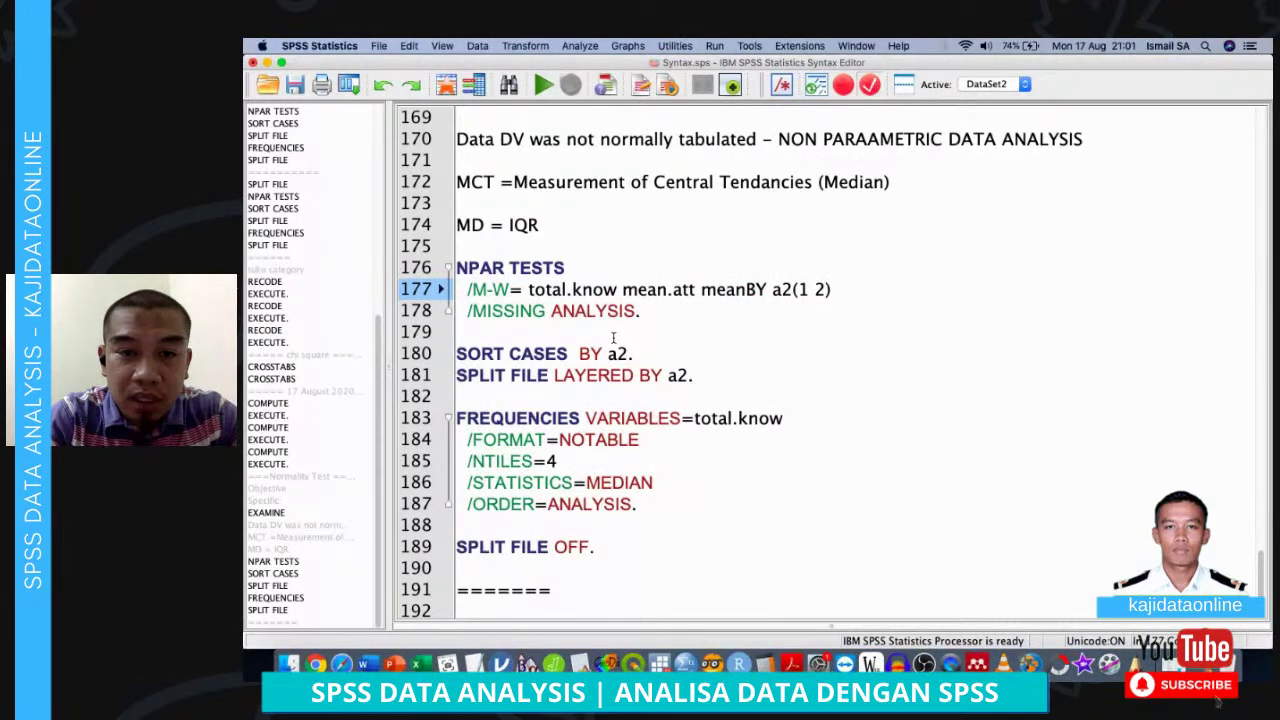
key("BackSpace")
key("BackSpace")
key("BackSpace")
key("BackSpace")
key("BackSpace")
key("BackSpace")
key("BackSpace")
key("BackSpace")
key("BackSpace")
key("BackSpace")
key("BackSpace")
key("BackSpace")
key("BackSpace")
key("BackSpace")
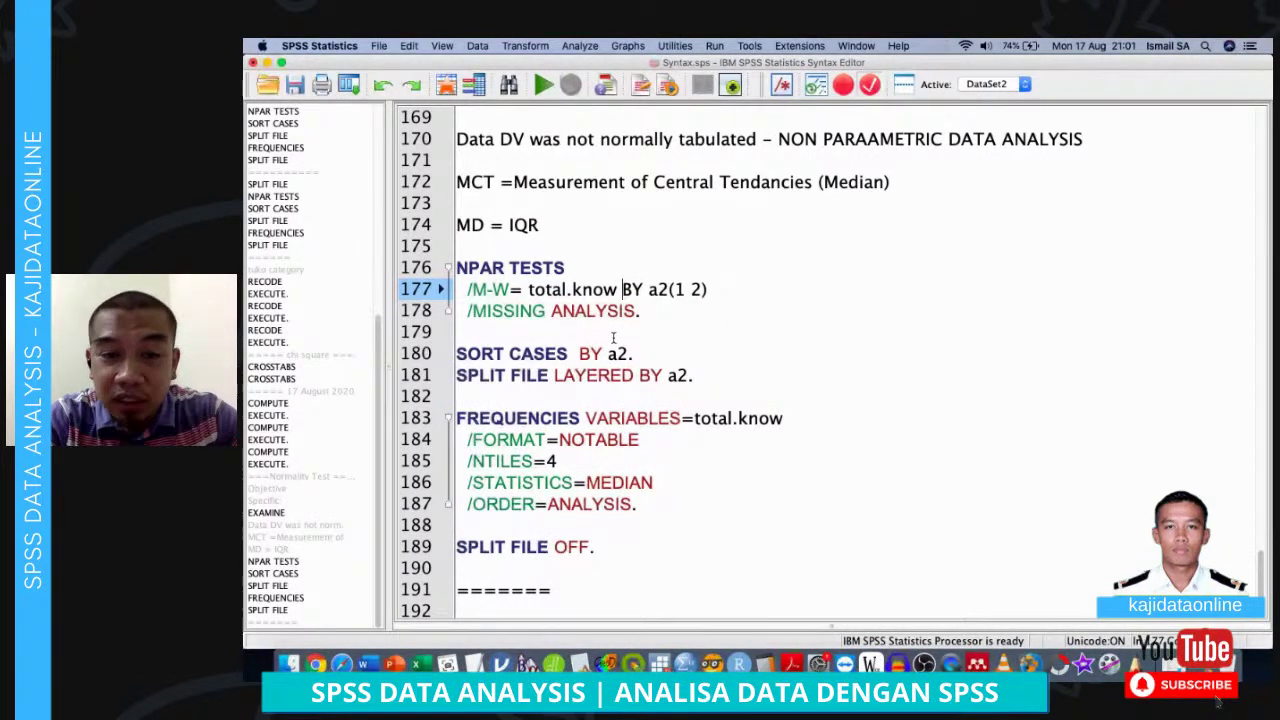
Copy the syntax block from NPAR TESTS through SPLIT FILE OFF and replace the separator below it with ===
left_click(590, 253)
left_click(637, 549, "shift")
key("super+c")
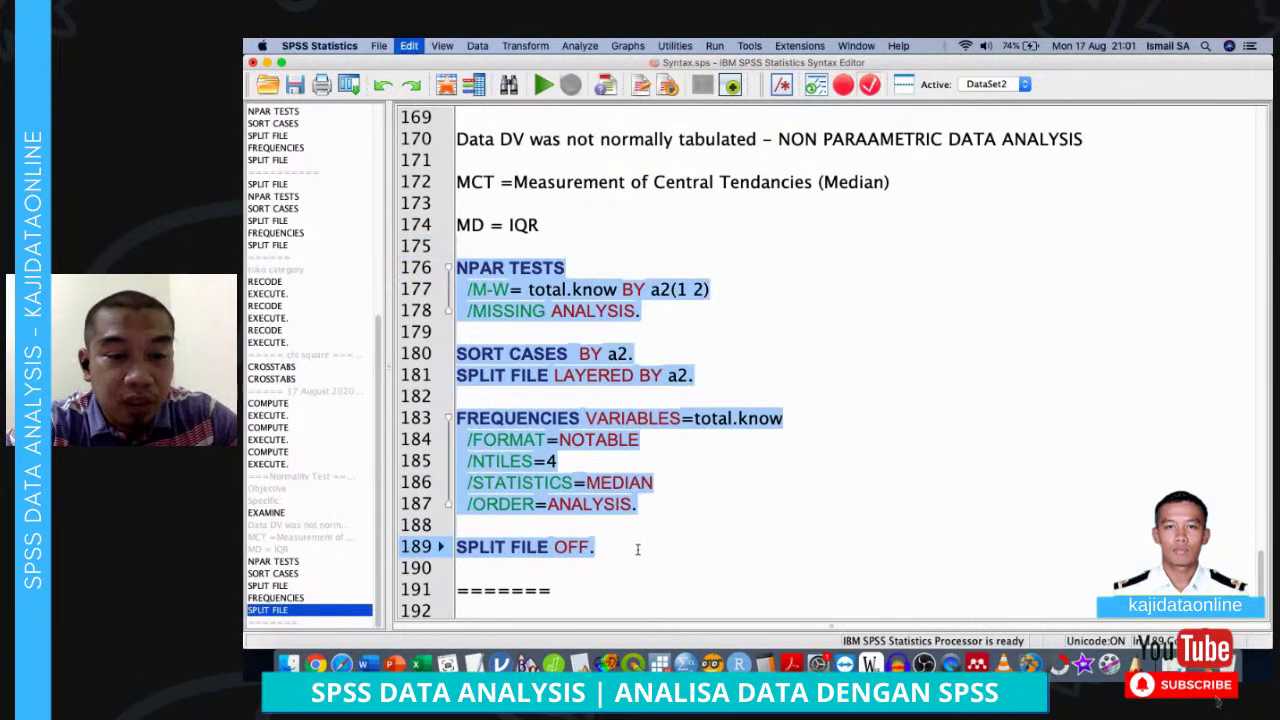
scroll(625, 565, "down", 1)
left_click(618, 566)
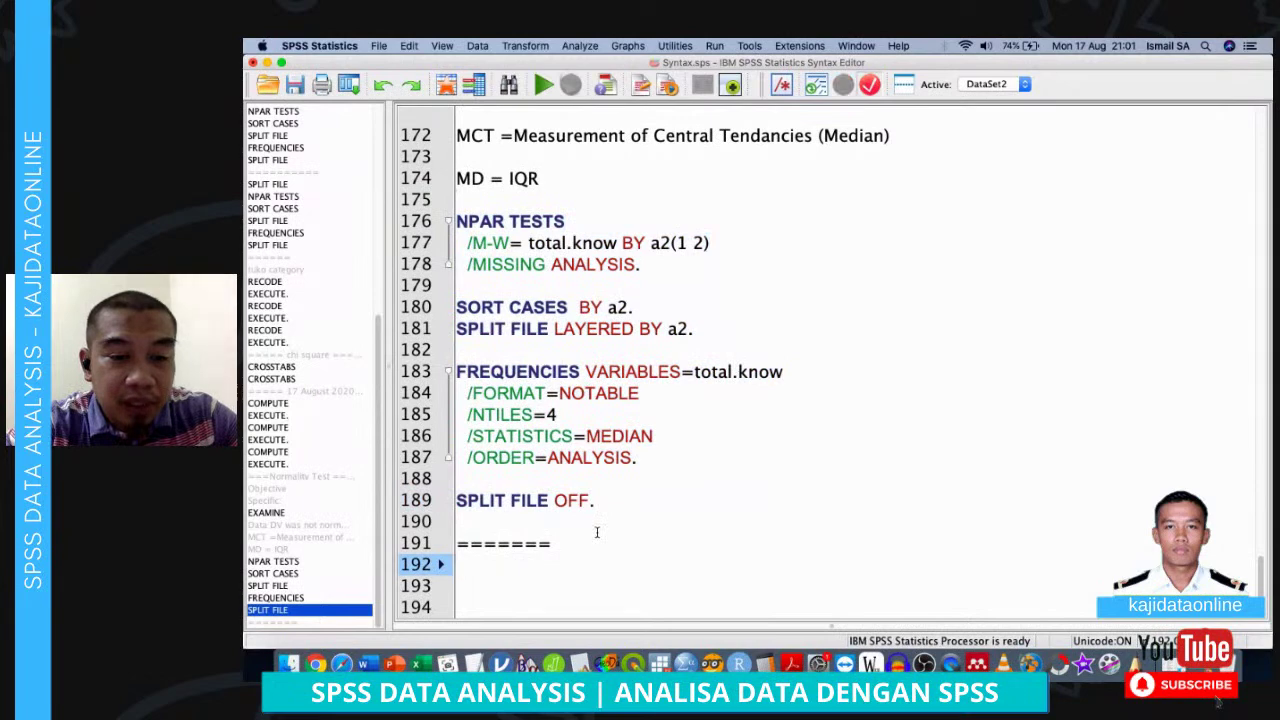
double_click(597, 532)
key("BackSpace")
type("===")
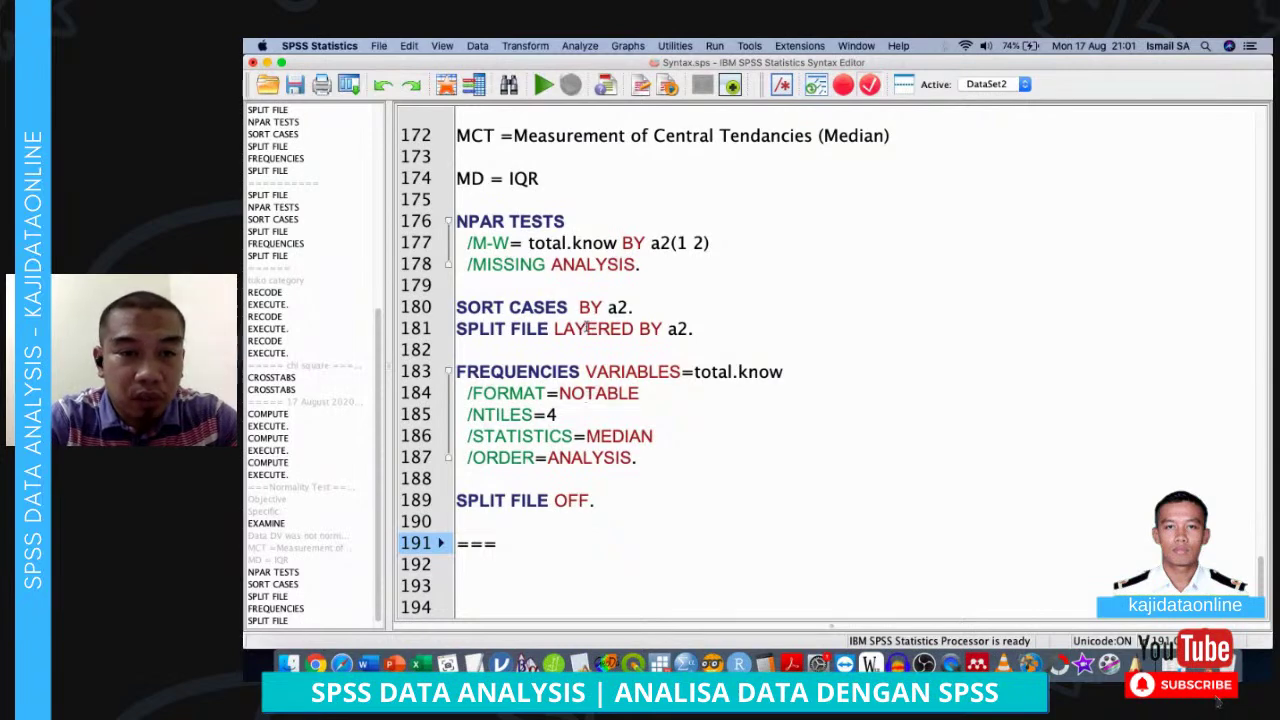
Insert the heading ==knowledge== above NPAR TESTS, with a blank line between them
left_click(631, 204)
key("Return")
key("Return")
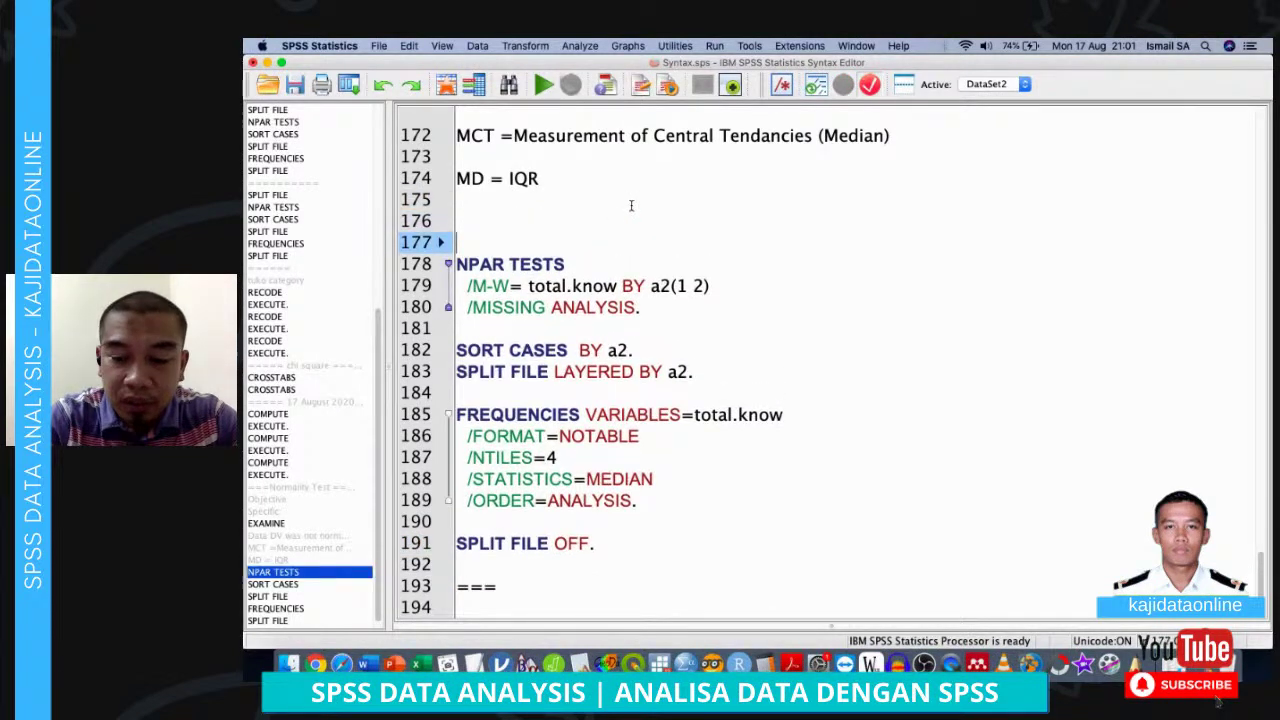
key("Up")
type("==knowledge==")
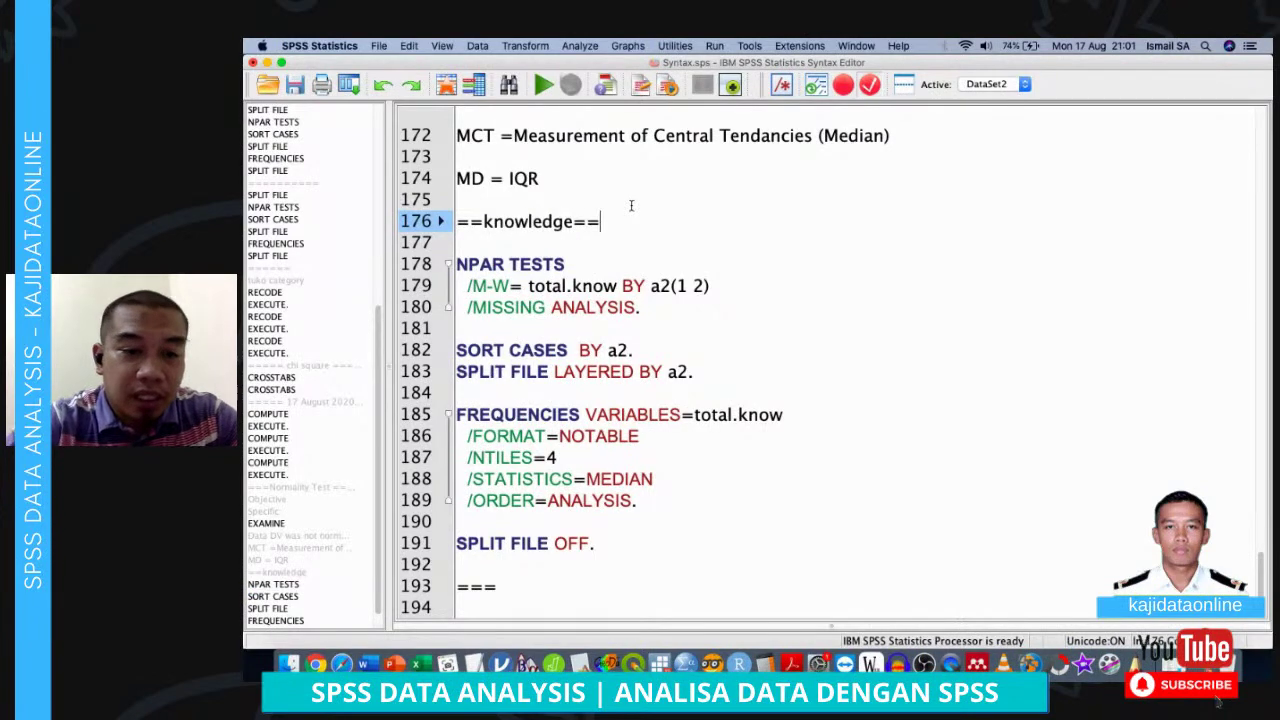
Complete the separator as the heading ===att=== and paste the copied syntax block below it
scroll(631, 205, "down", 2)
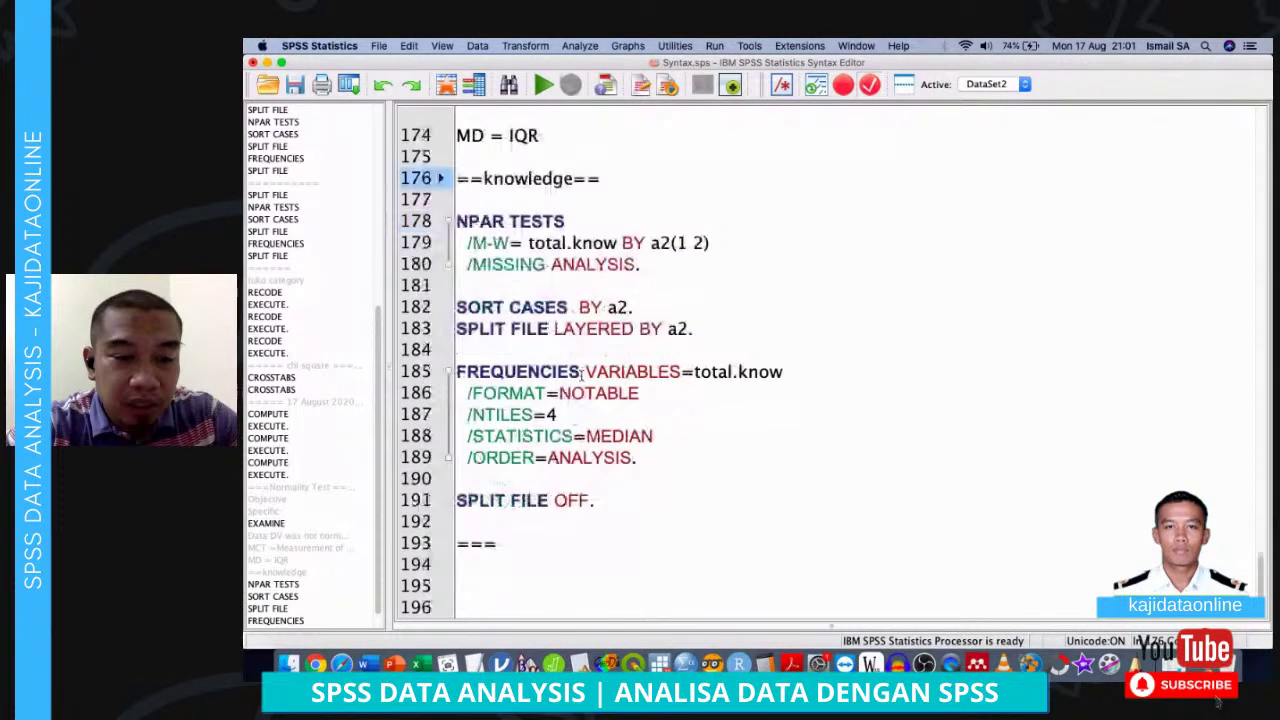
left_click(539, 535)
type("att===")
key("Return")
key("Return")
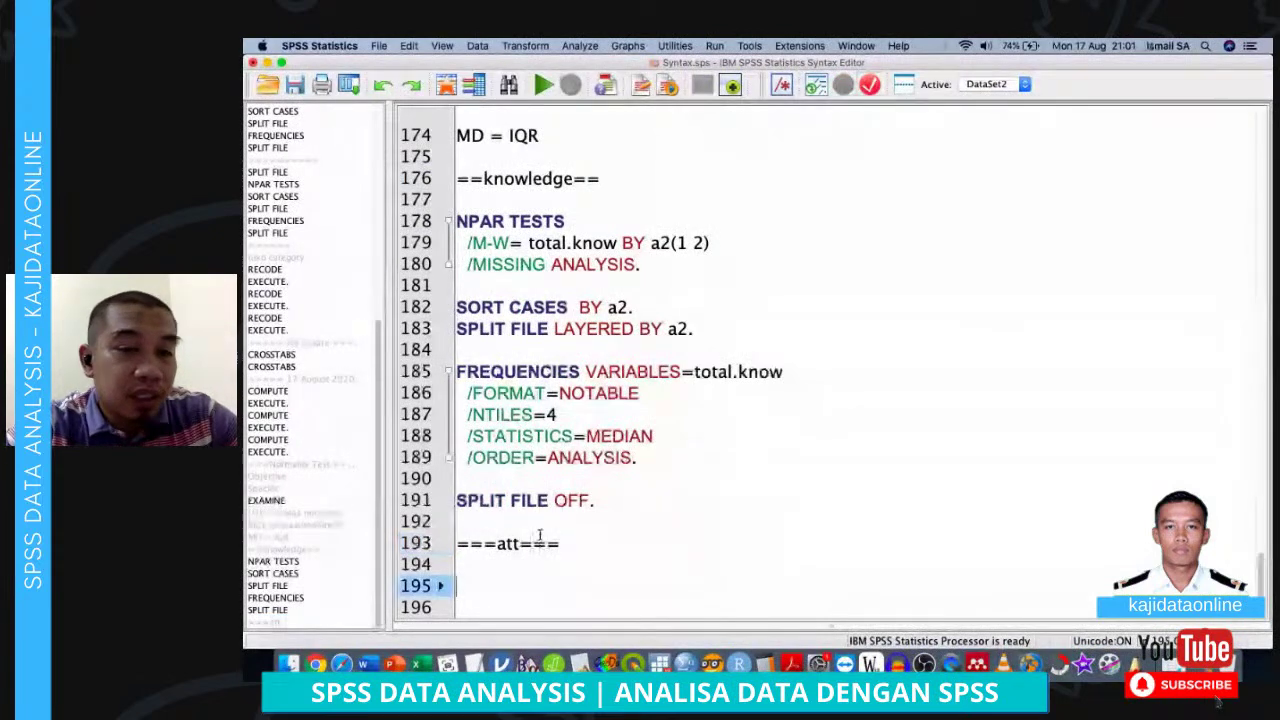
key("super+v")
Replace total.know with mean.att in the Mann-Whitney line of the block under ===att===
left_click(613, 349)
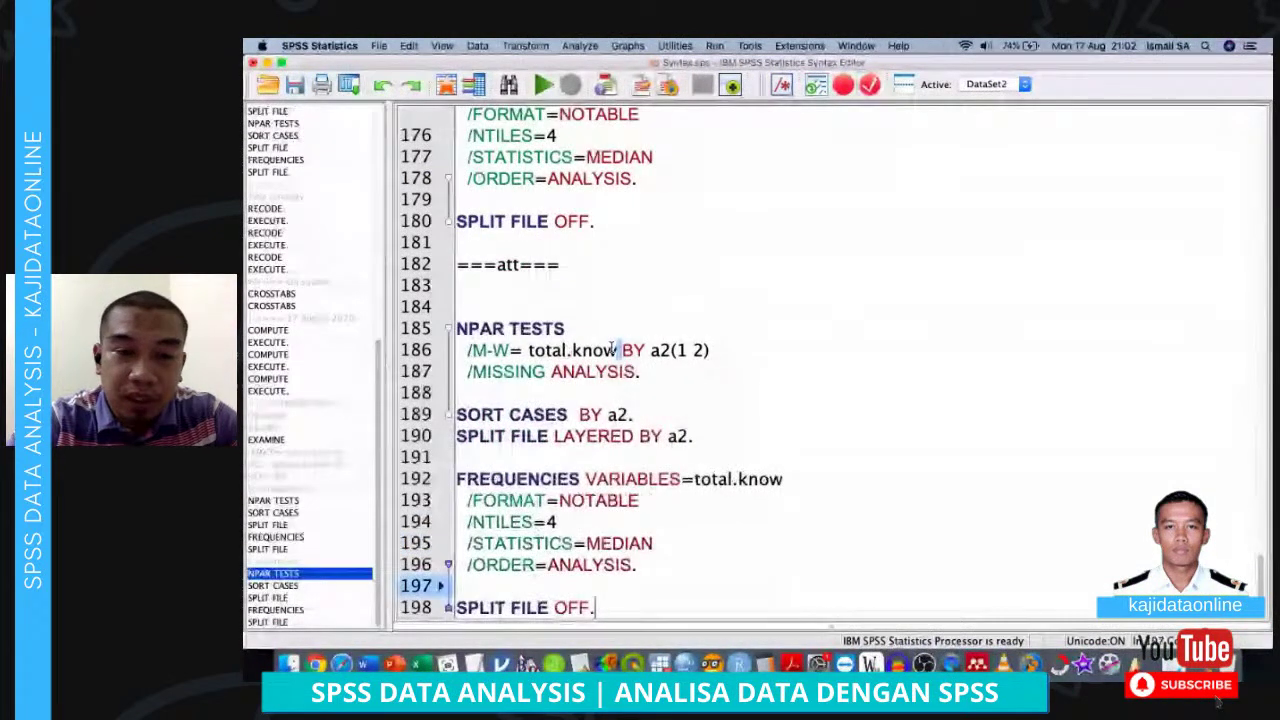
key("Delete")
key("BackSpace")
key("BackSpace")
key("BackSpace")
key("BackSpace")
key("BackSpace")
key("BackSpace")
key("BackSpace")
key("BackSpace")
key("BackSpace")
key("BackSpace")
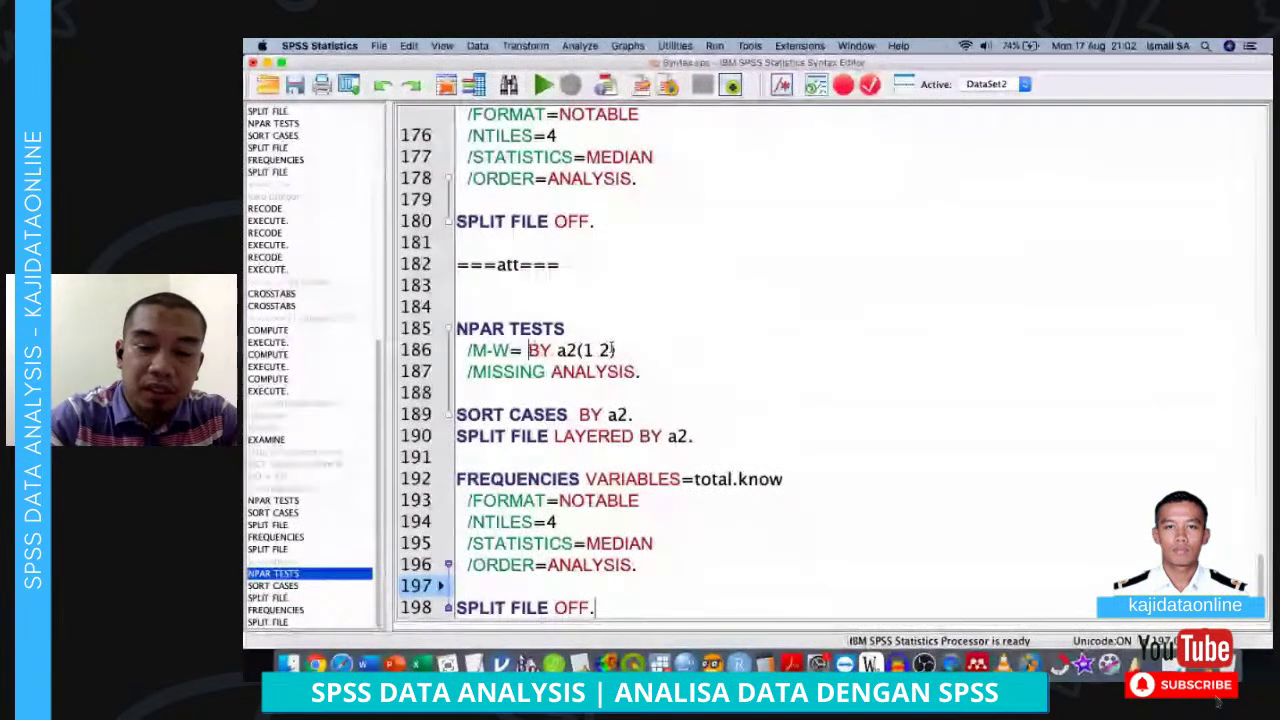
type("mean.att")
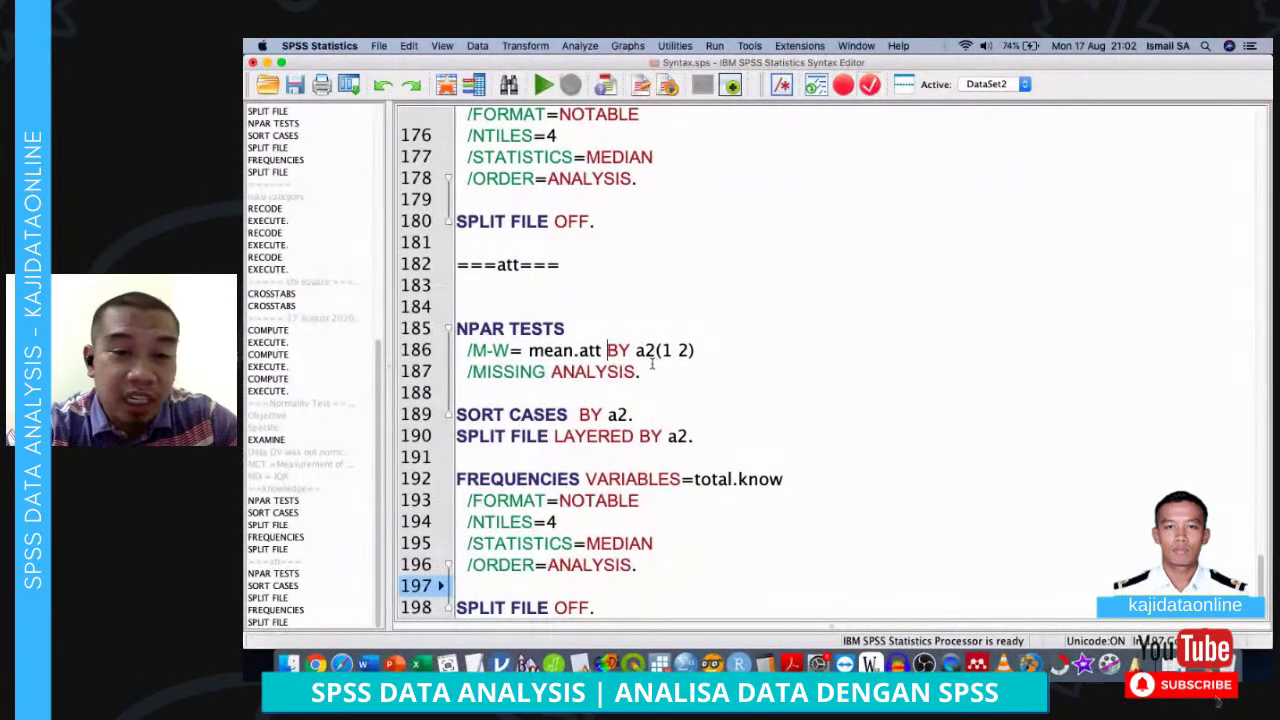
Change the Frequencies variable in the block under ===att=== to mean.att
scroll(646, 410, "down", 3)
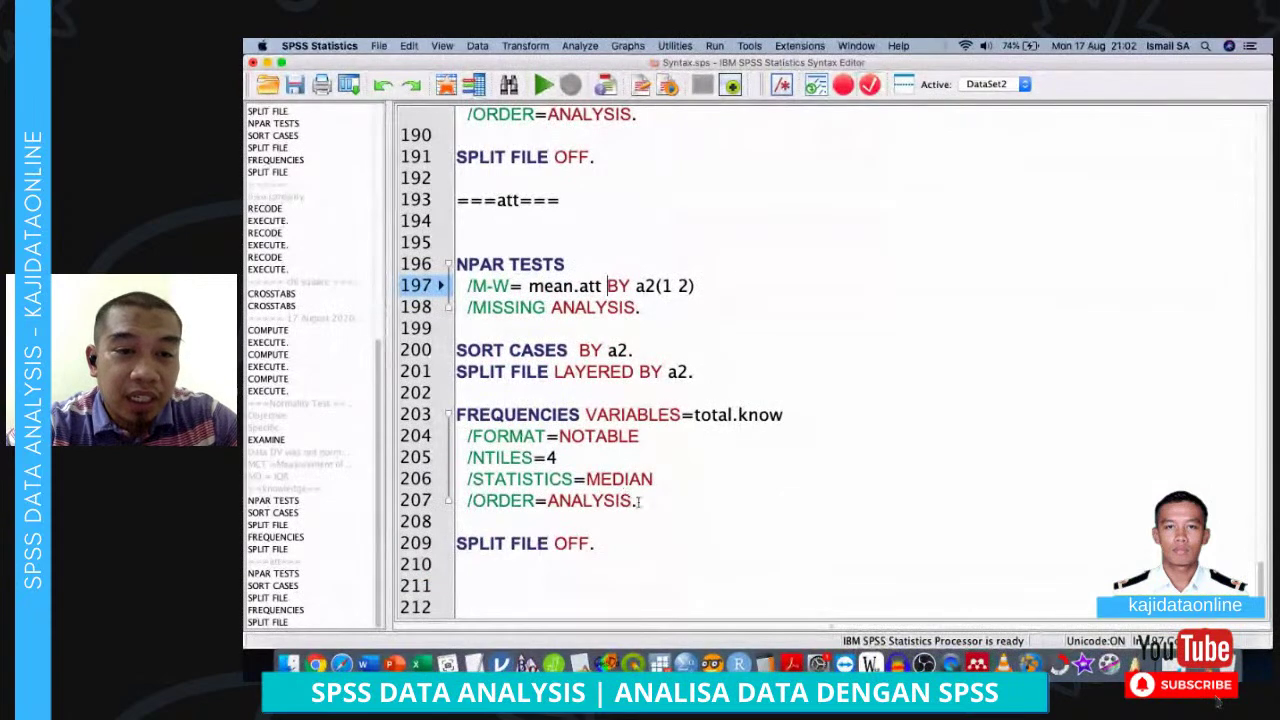
left_click(598, 244)
left_click_drag(598, 244, 641, 545)
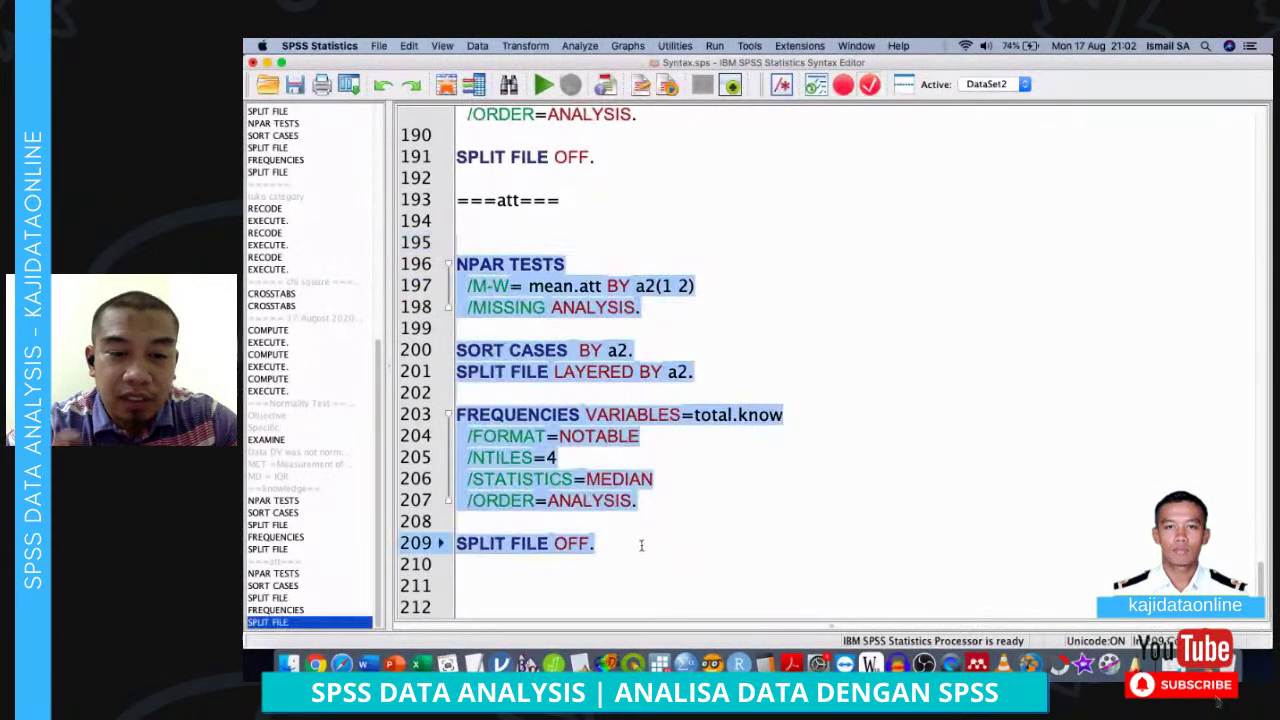
double_click(740, 416)
type("mean.att")
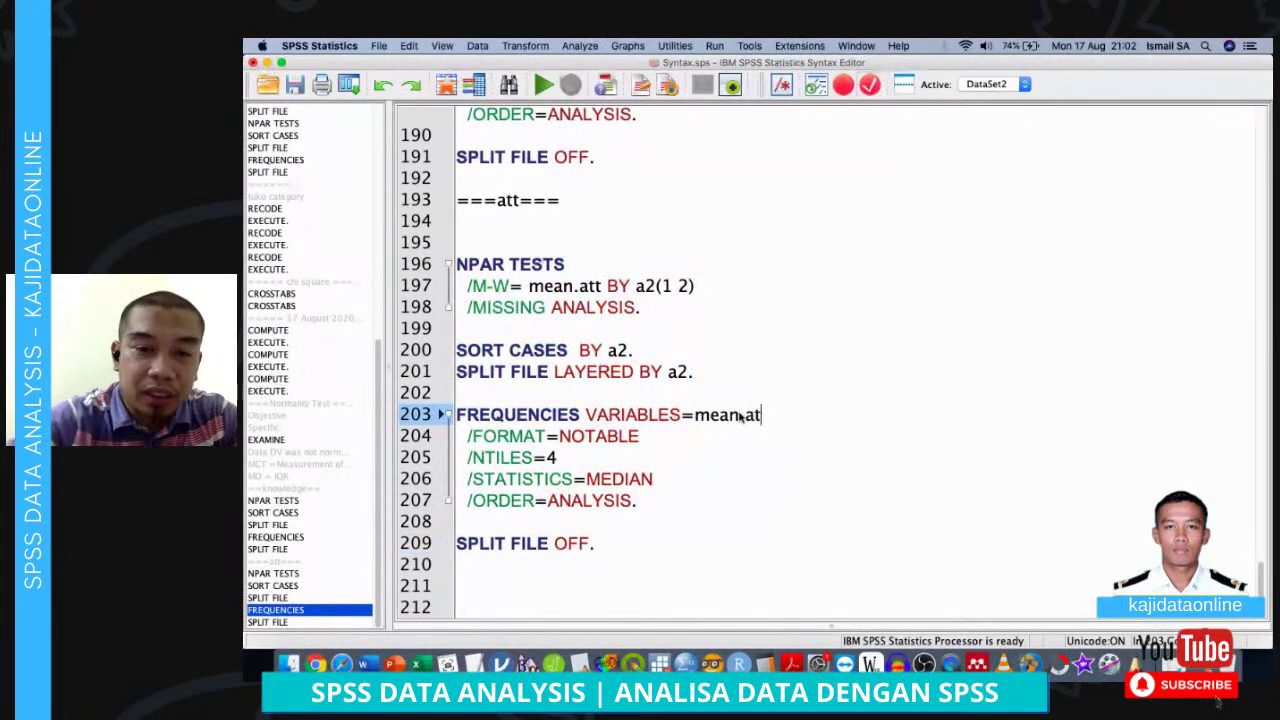
Run the mean.att syntax from NPAR TESTS through SPLIT FILE OFF and review its Mann-Whitney and Frequencies output
left_click(706, 240)
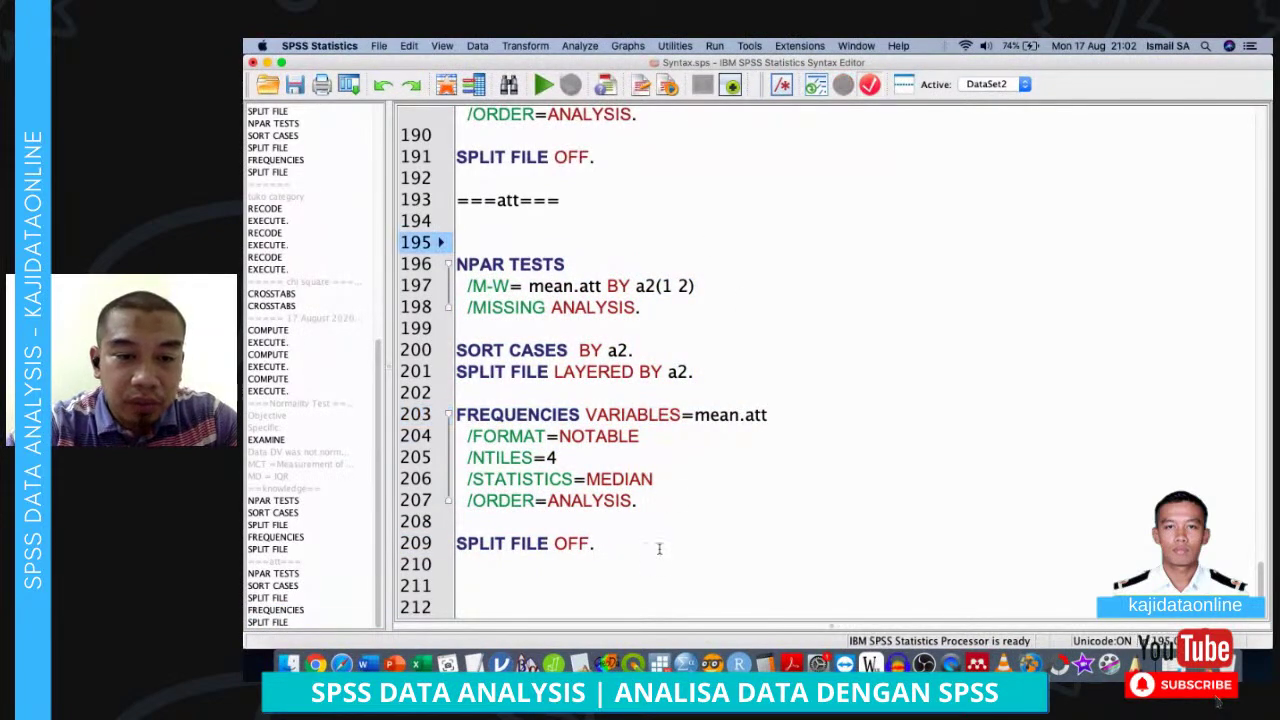
left_click(659, 548, "shift")
key("super+r")
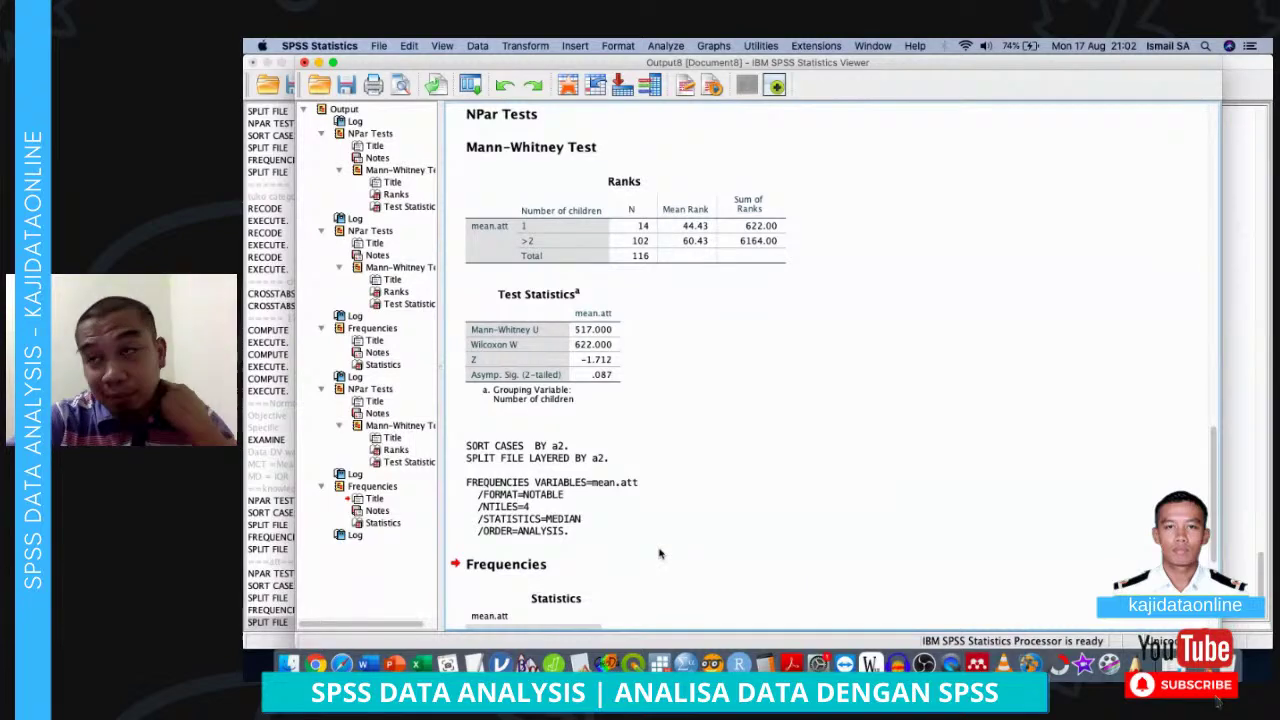
scroll(659, 553, "down", 5)
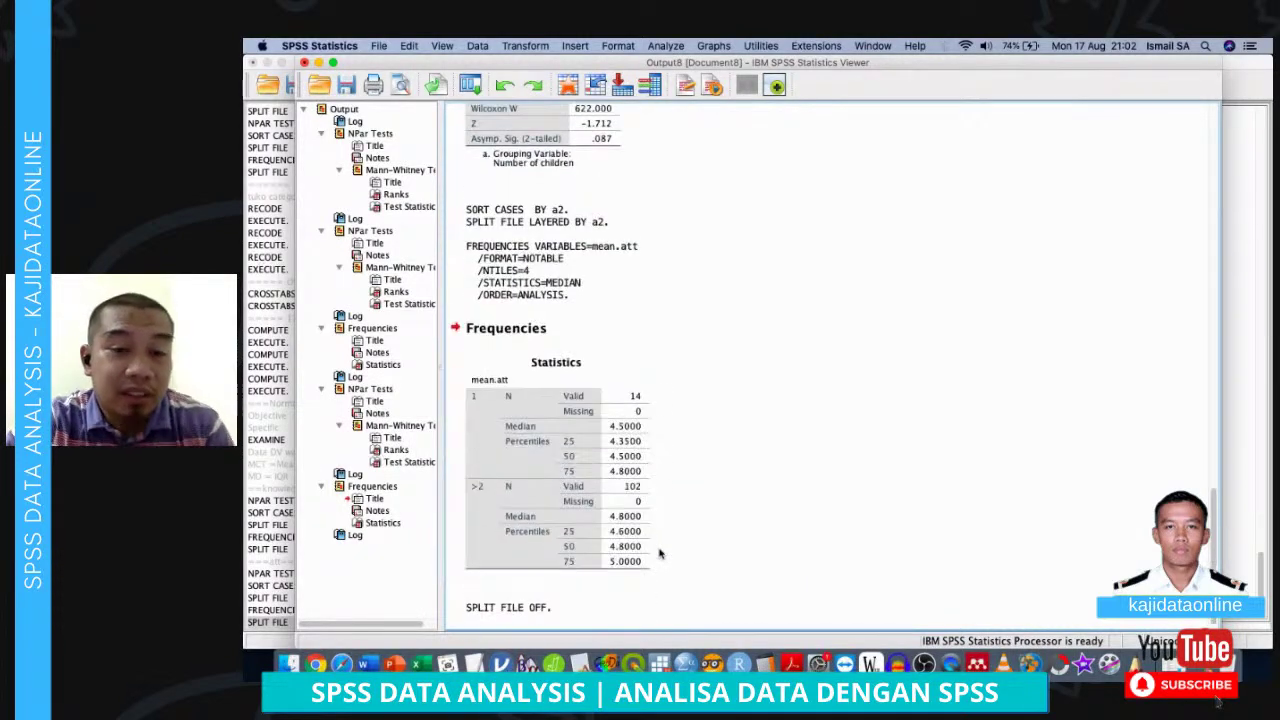
left_click(604, 385)
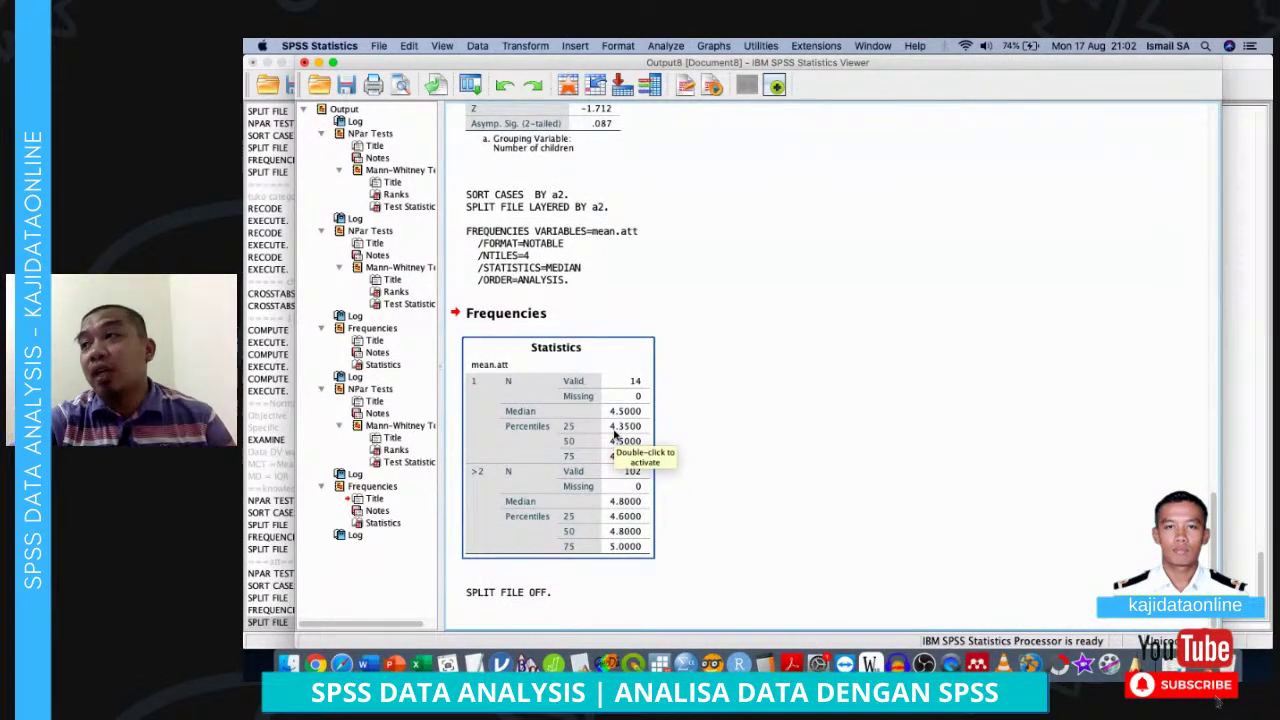
In the Data Editor's variable definitions, examine the value labels of item c1 and the measurement levels of the Likert items
left_click(721, 418)
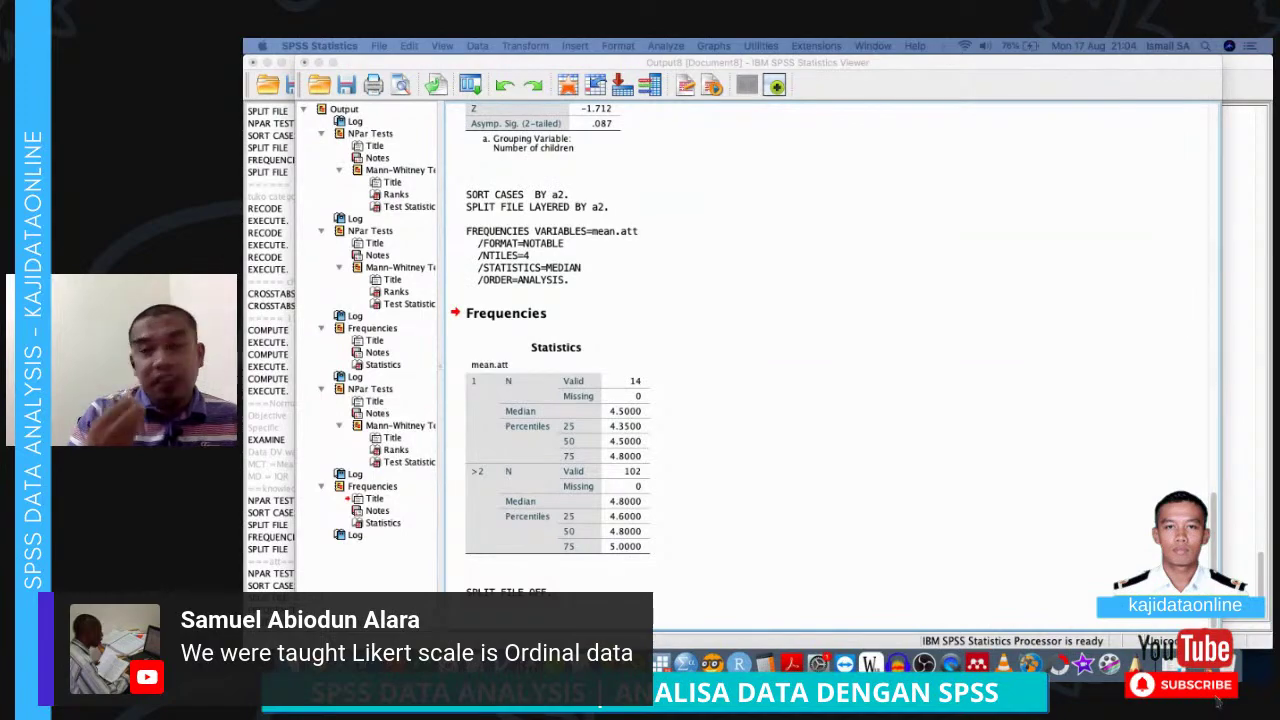
key("ctrl+Up")
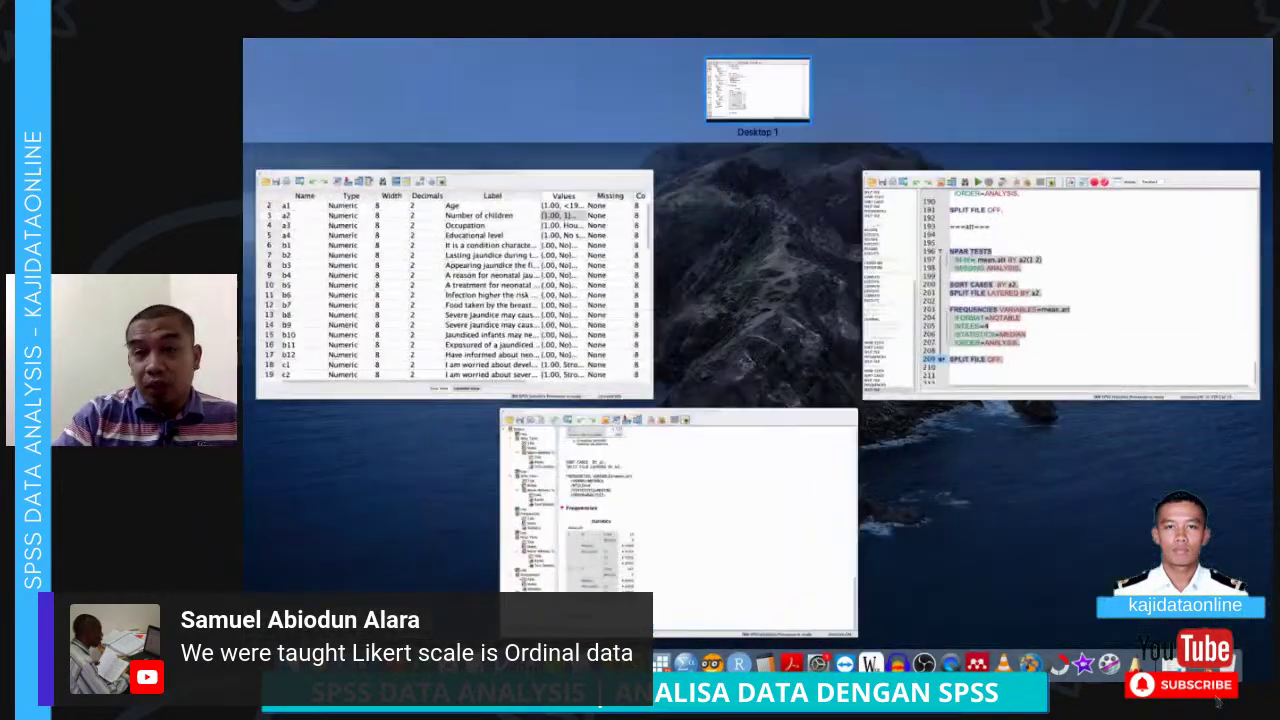
left_click(560, 263)
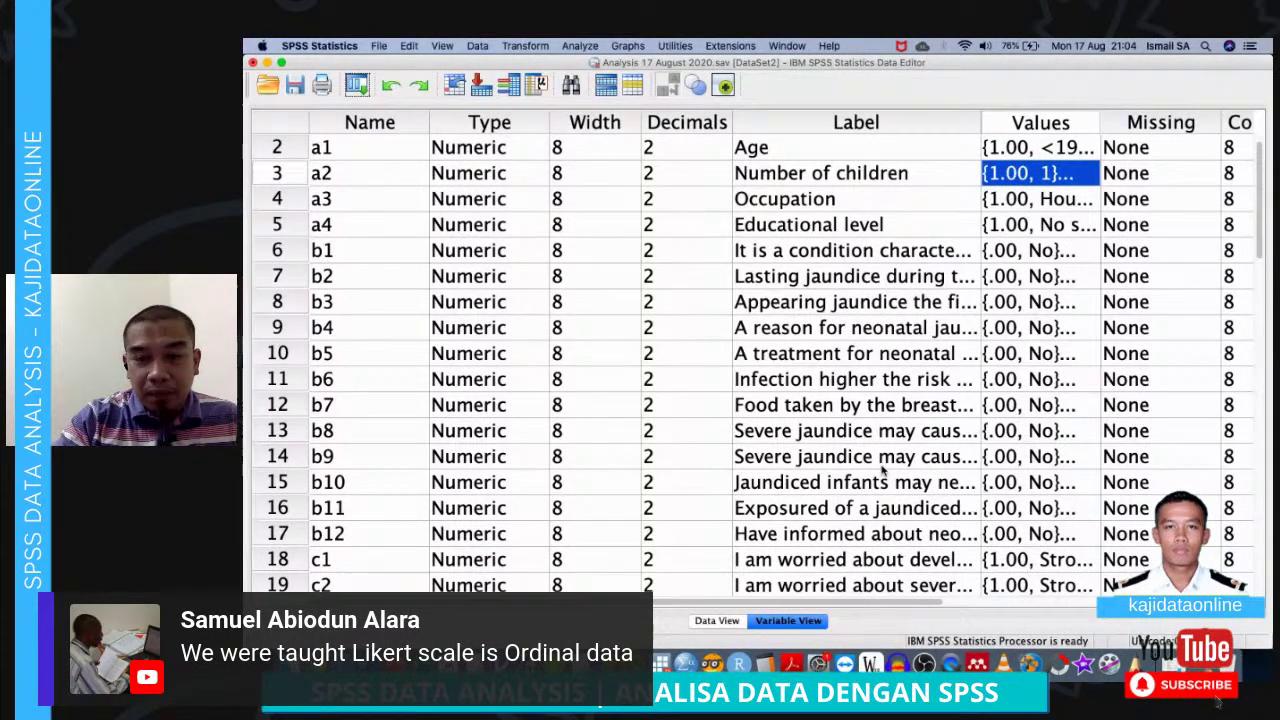
scroll(883, 472, "down", 6)
scroll(883, 472, "up", 3)
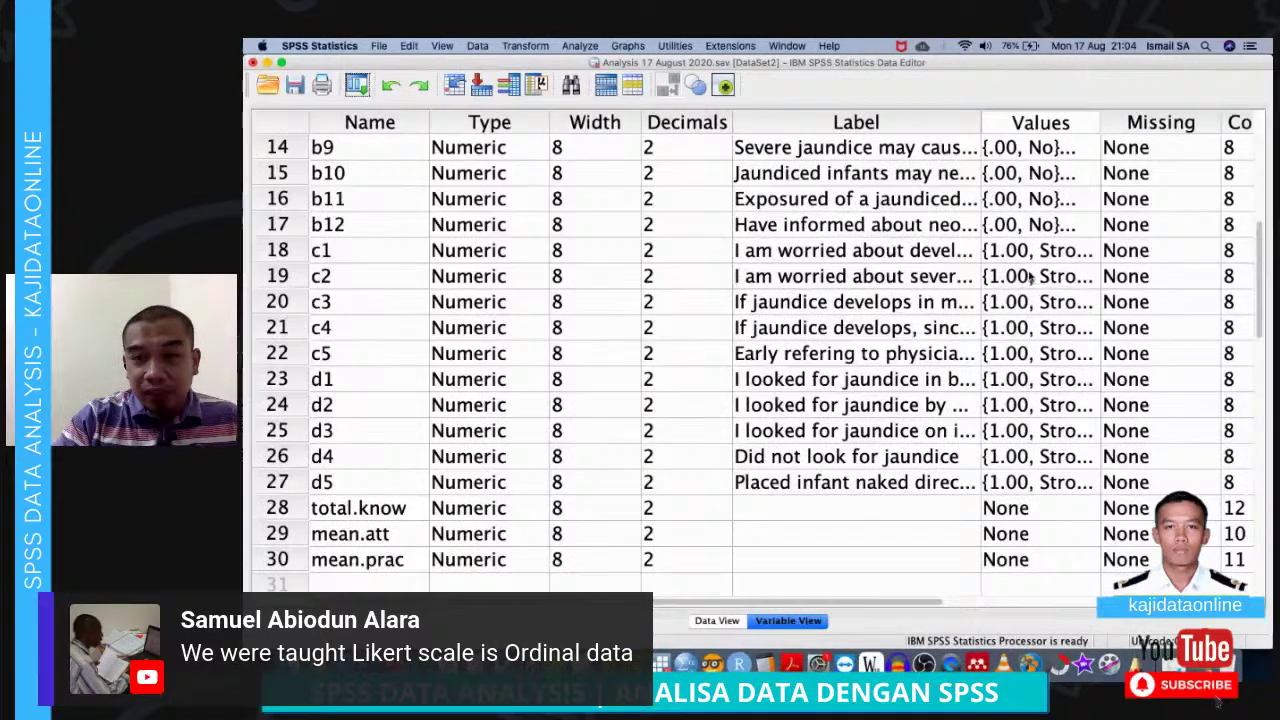
left_click(828, 255)
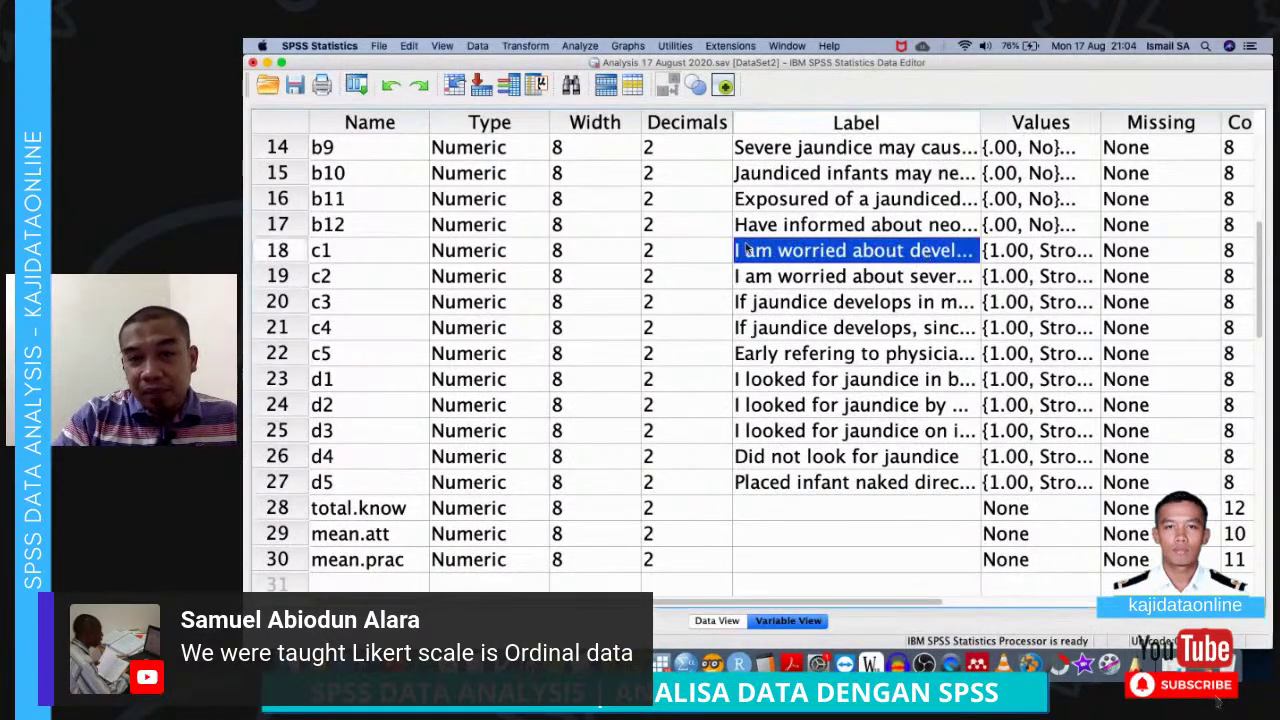
left_click(1090, 251)
left_click(1090, 251)
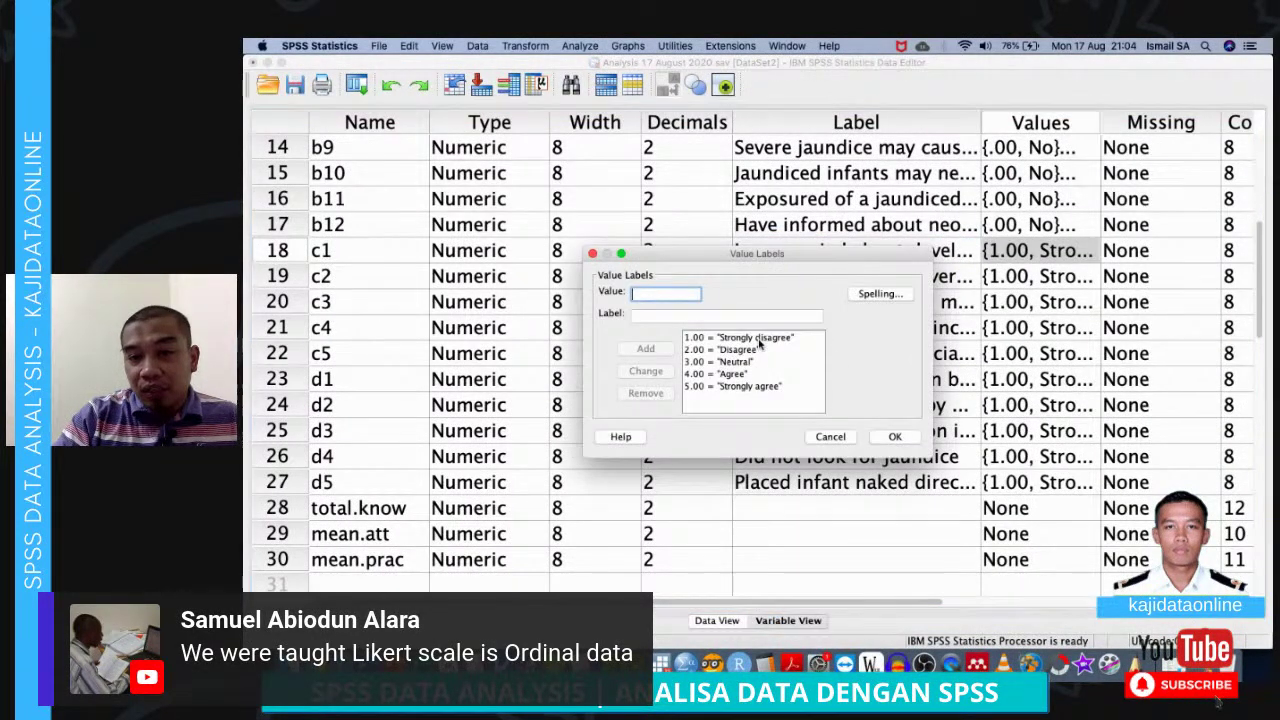
left_click_drag(760, 343, 760, 393)
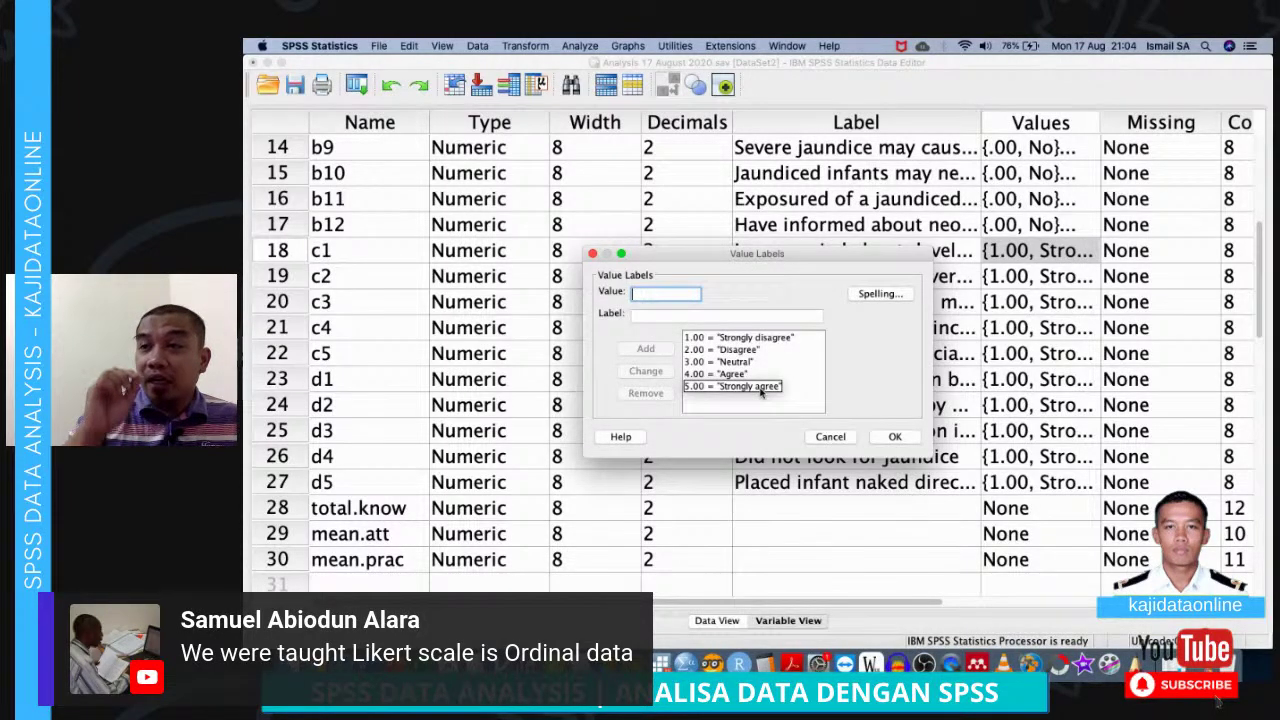
left_click(840, 438)
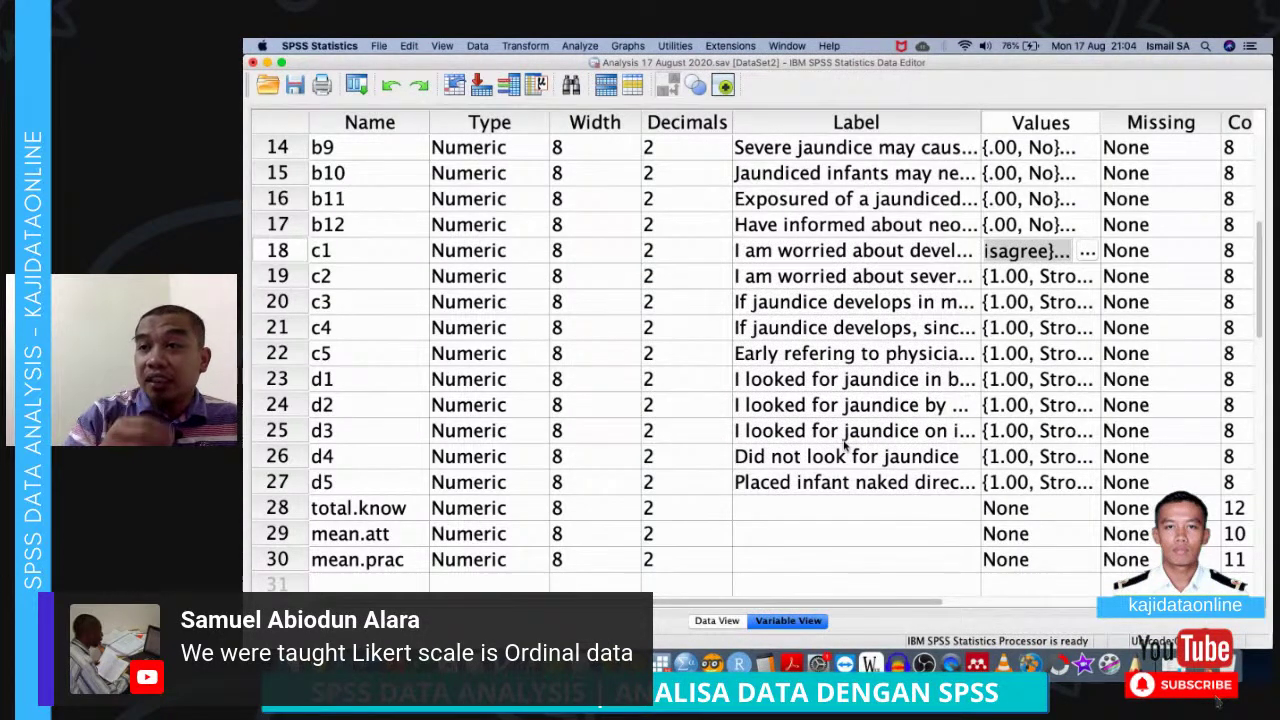
scroll(928, 351, "right", 5)
scroll(928, 351, "up", 1)
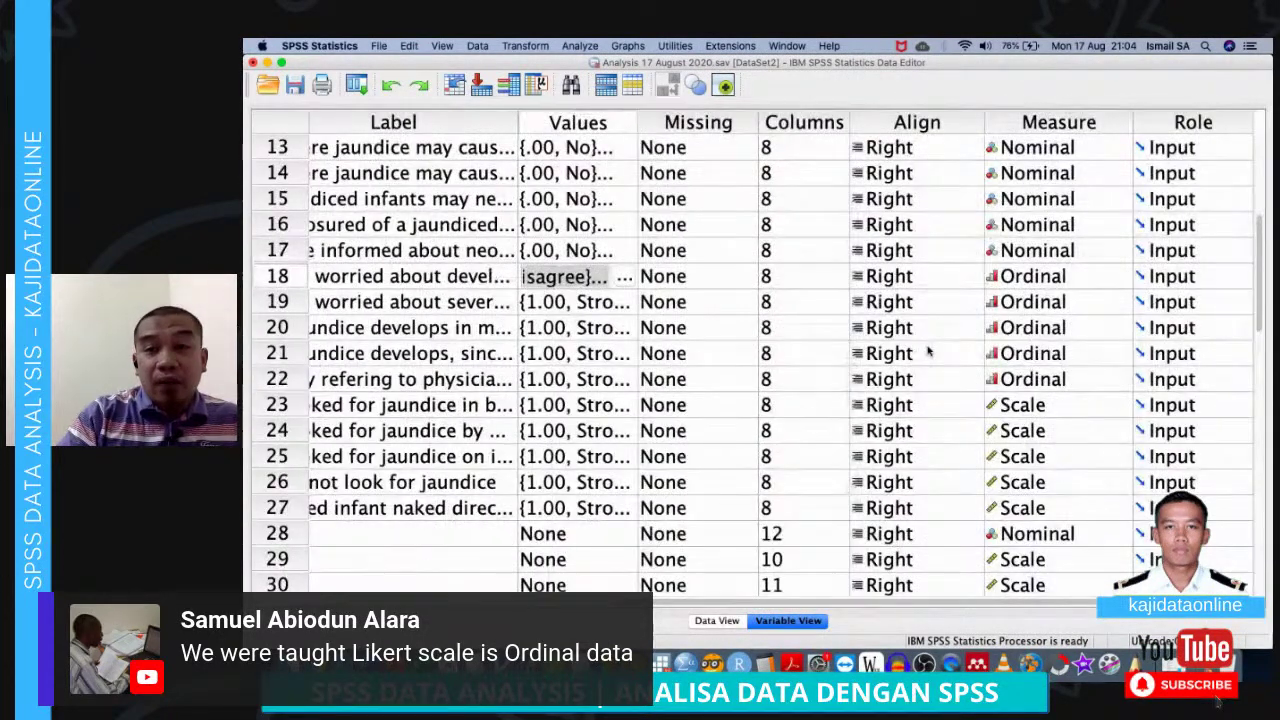
scroll(928, 345, "left", 5)
scroll(915, 290, "right", 1)
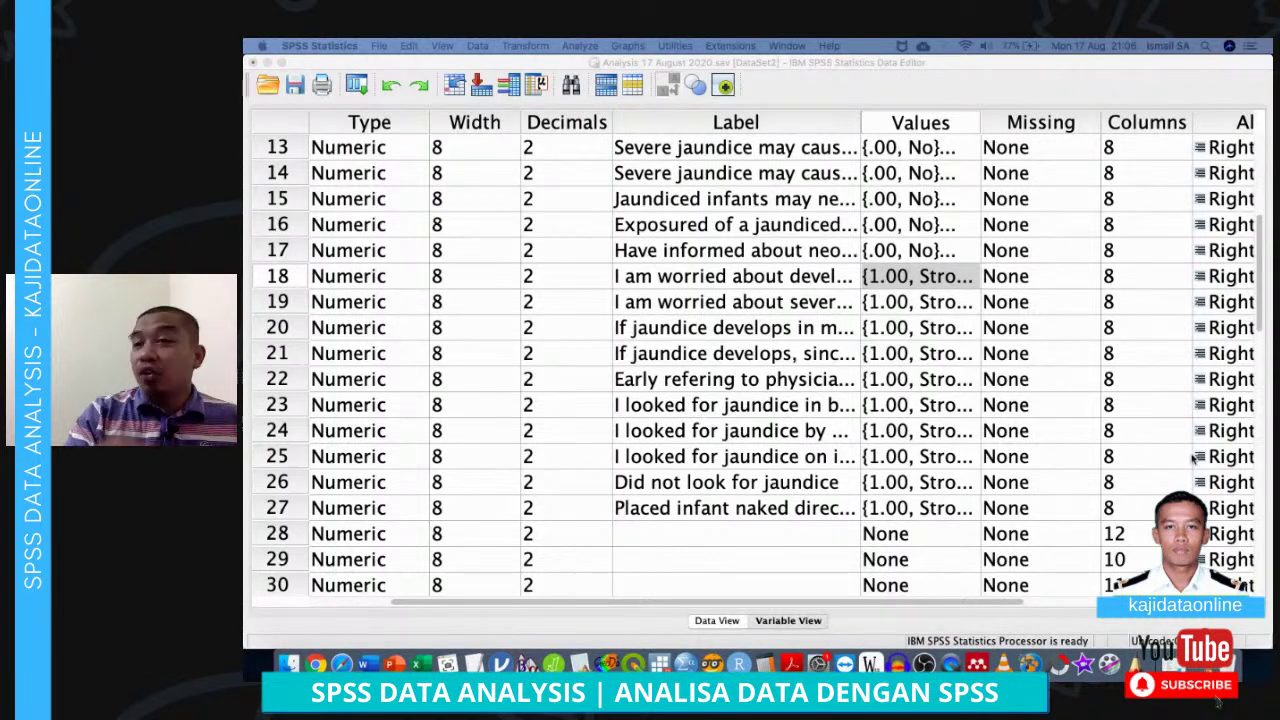
Return to the syntax file and copy the mean.att block from NPAR TESTS through SPLIT FILE OFF
key("ctrl+Up")
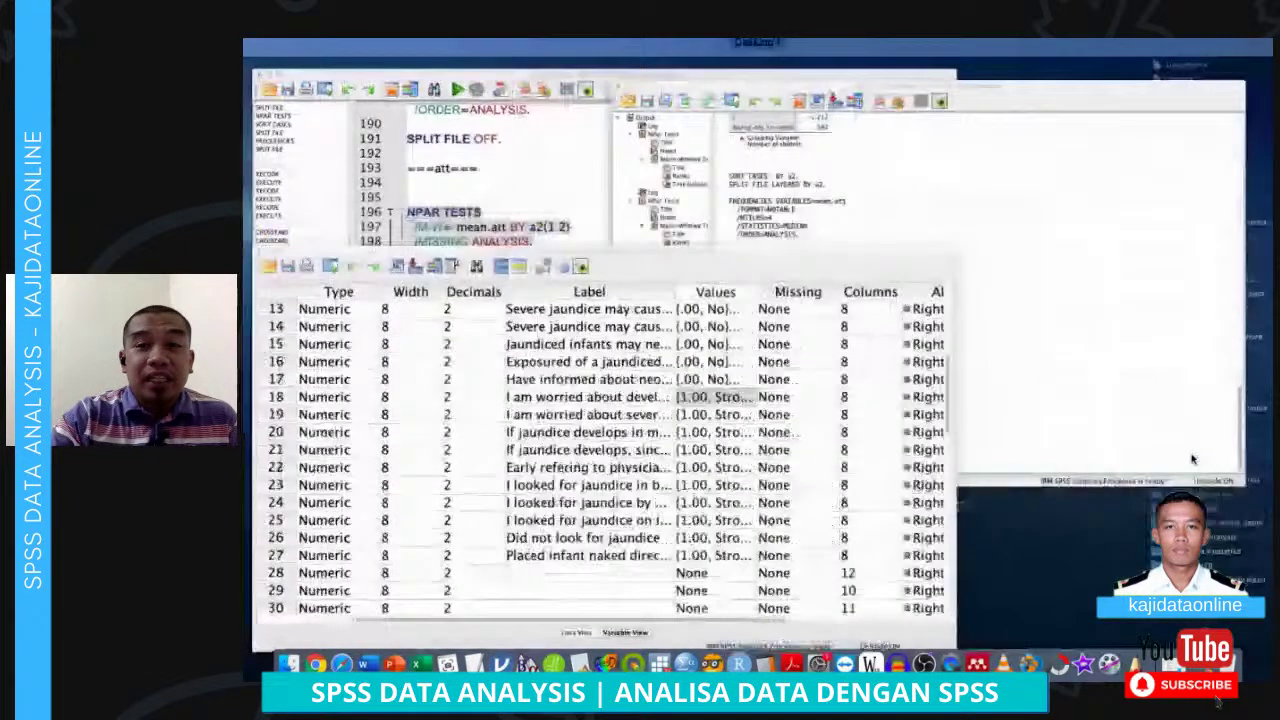
left_click(1034, 314)
key("ctrl+Up")
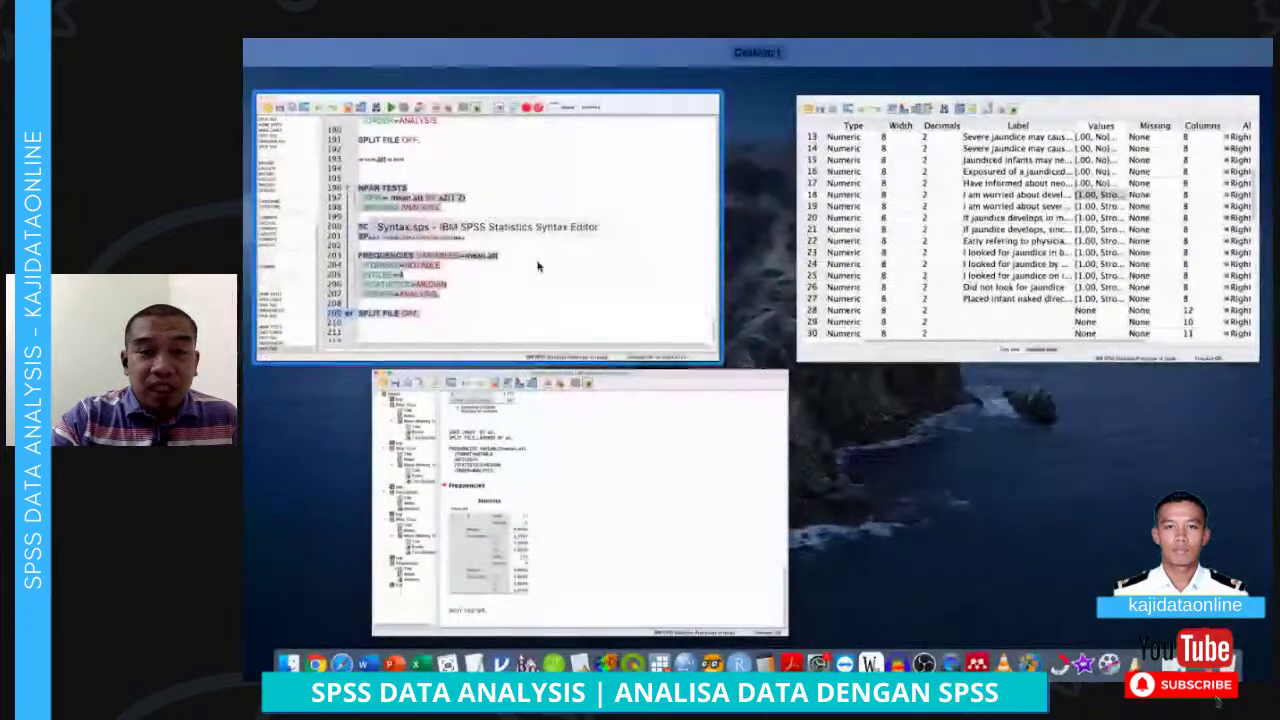
left_click(549, 263)
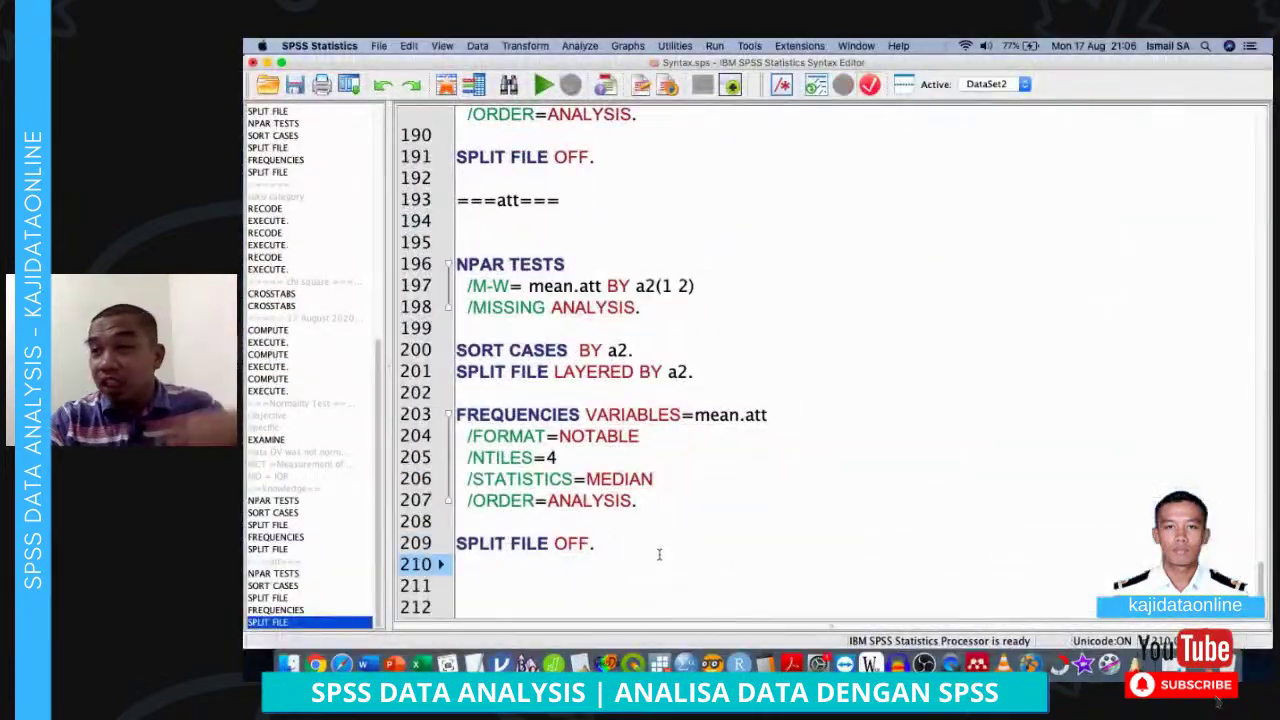
left_click(643, 542)
key("super+r")
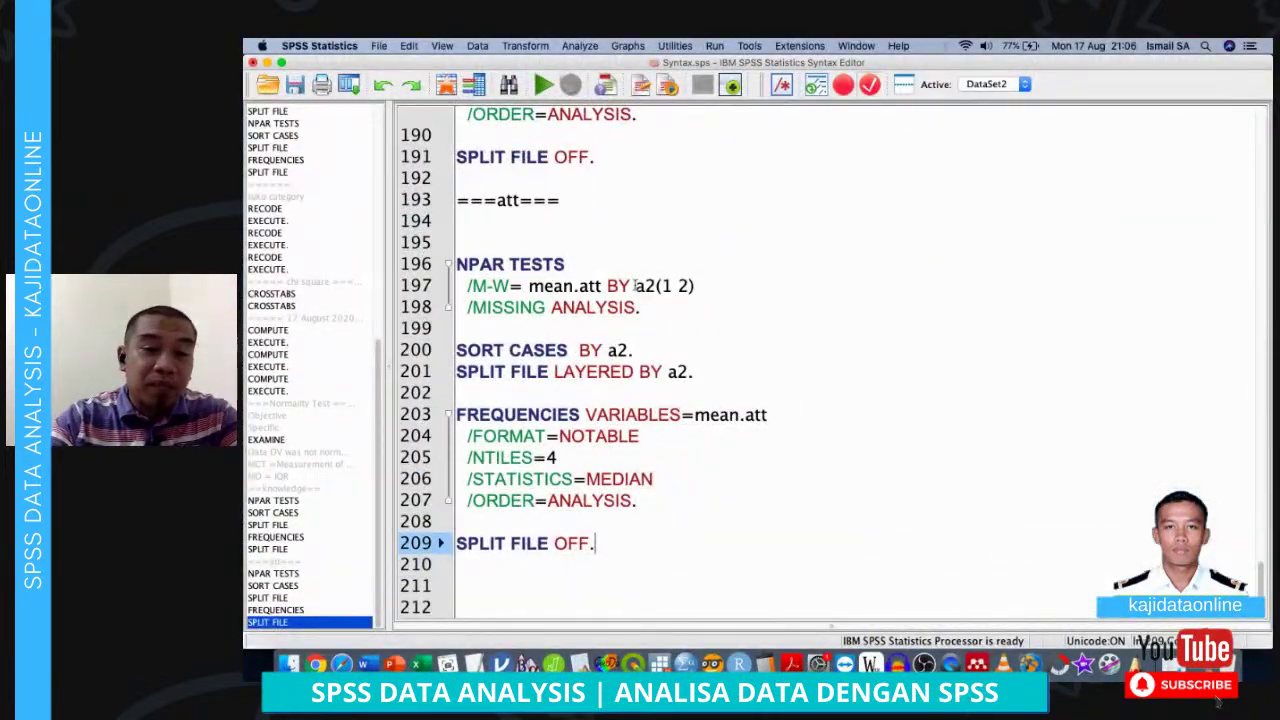
left_click(611, 241, "shift")
key("super+c")
Remove the extra blank line under ===att=== and paste the copied block below the final SPLIT FILE OFF
left_click(593, 239)
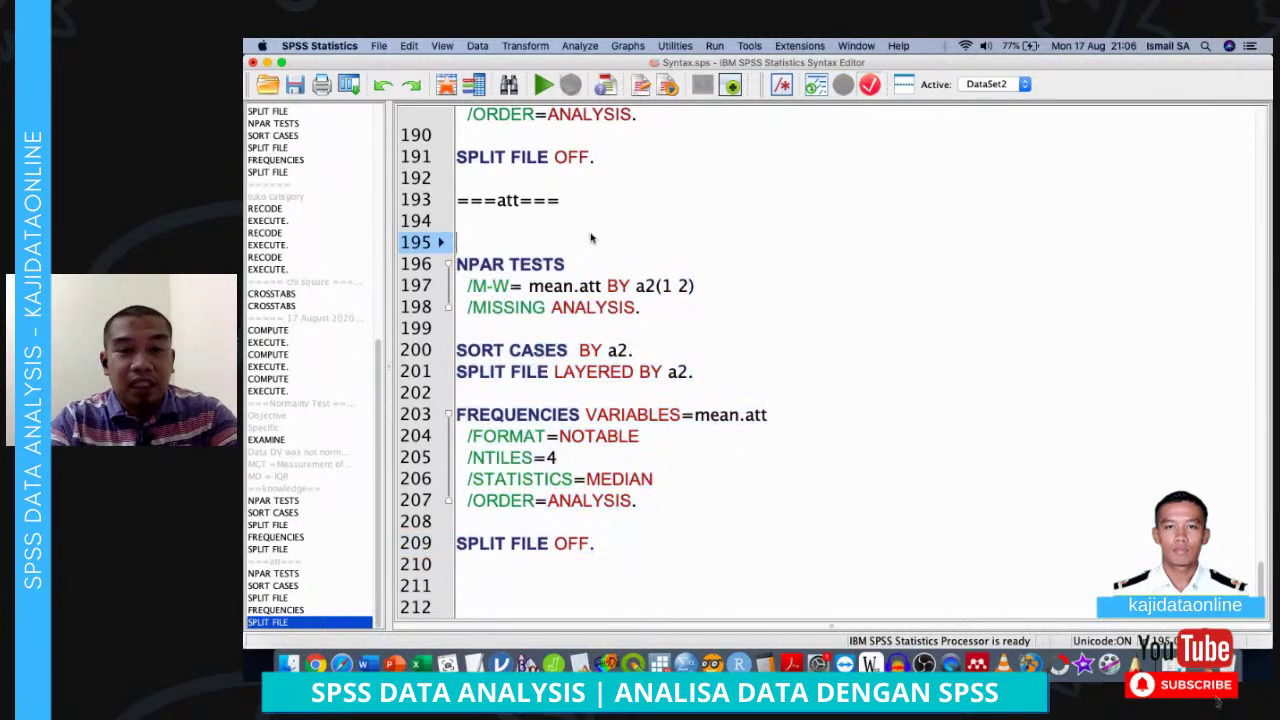
key("BackSpace")
left_click(551, 567)
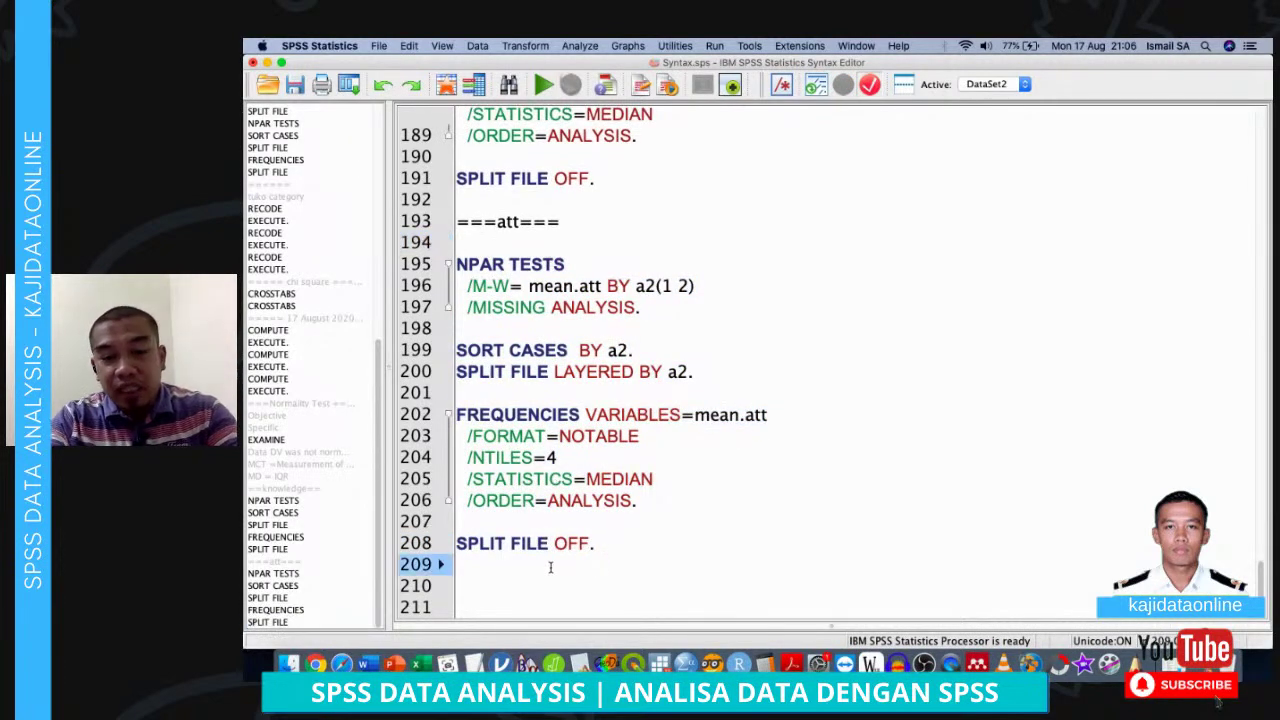
key("Return")
key("super+v")
Add the heading ====pract==== above the pasted syntax block
left_click(546, 294)
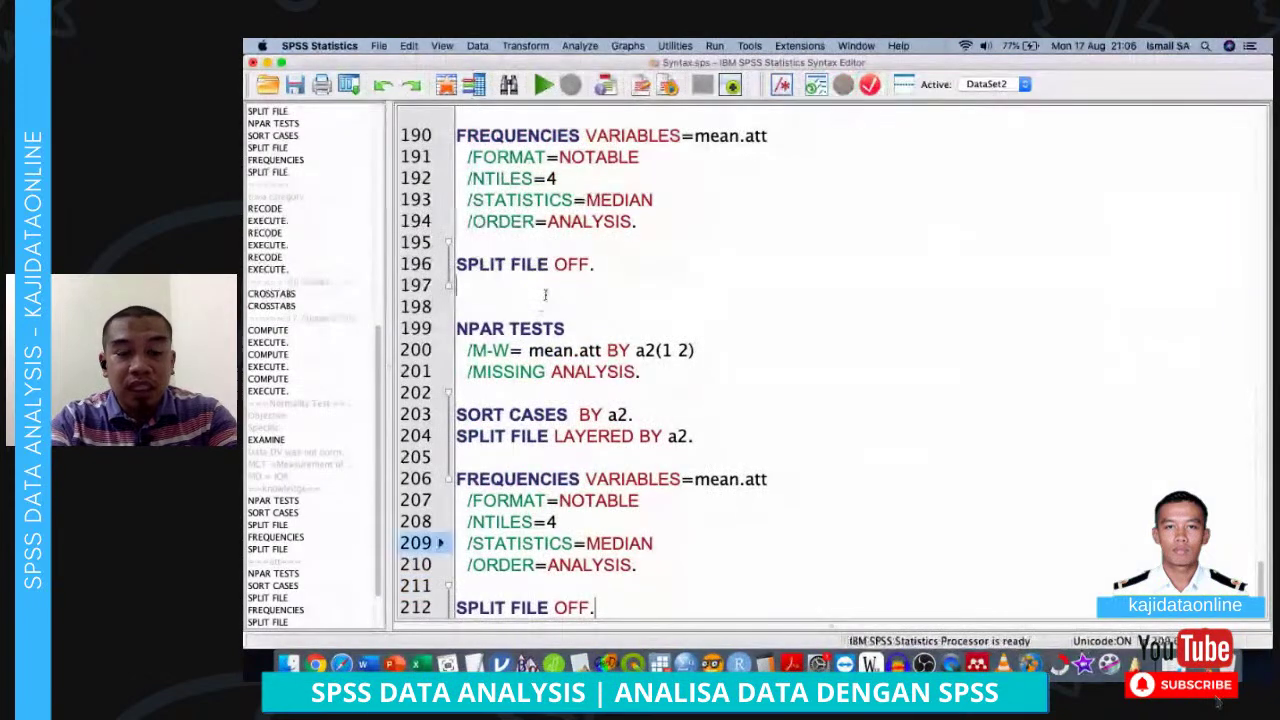
key("Return")
type("====")
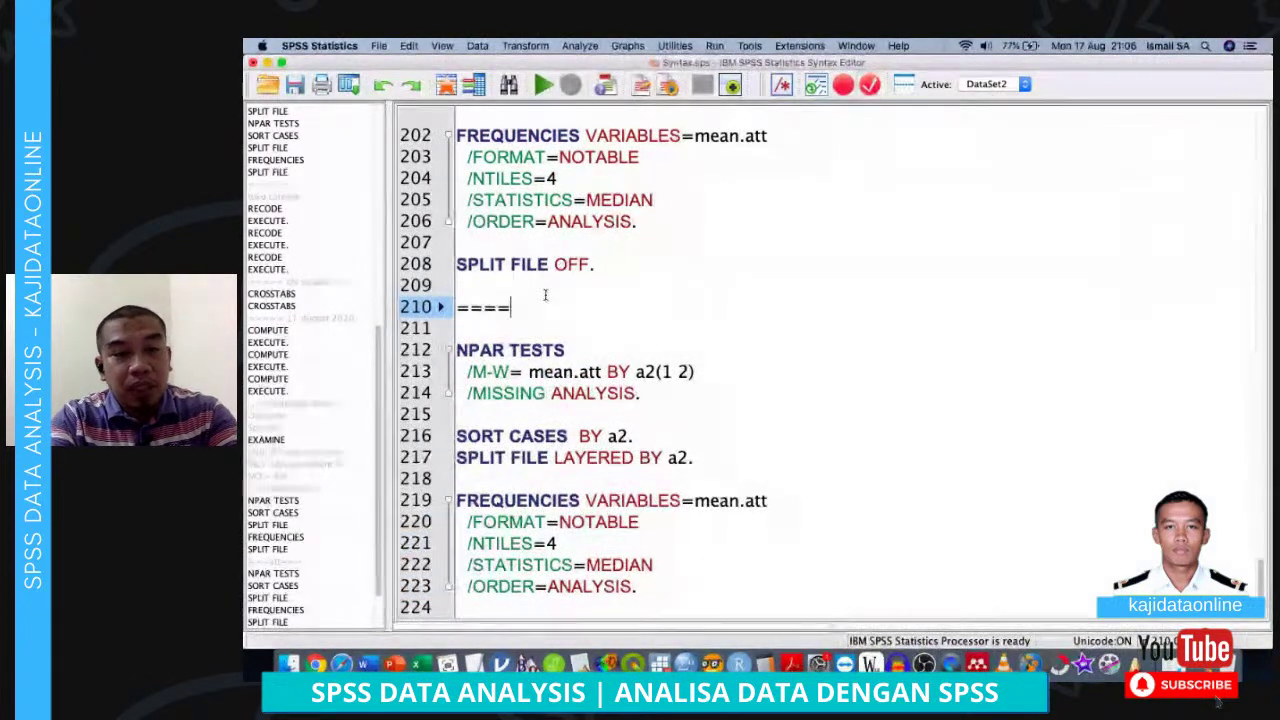
type("pract")
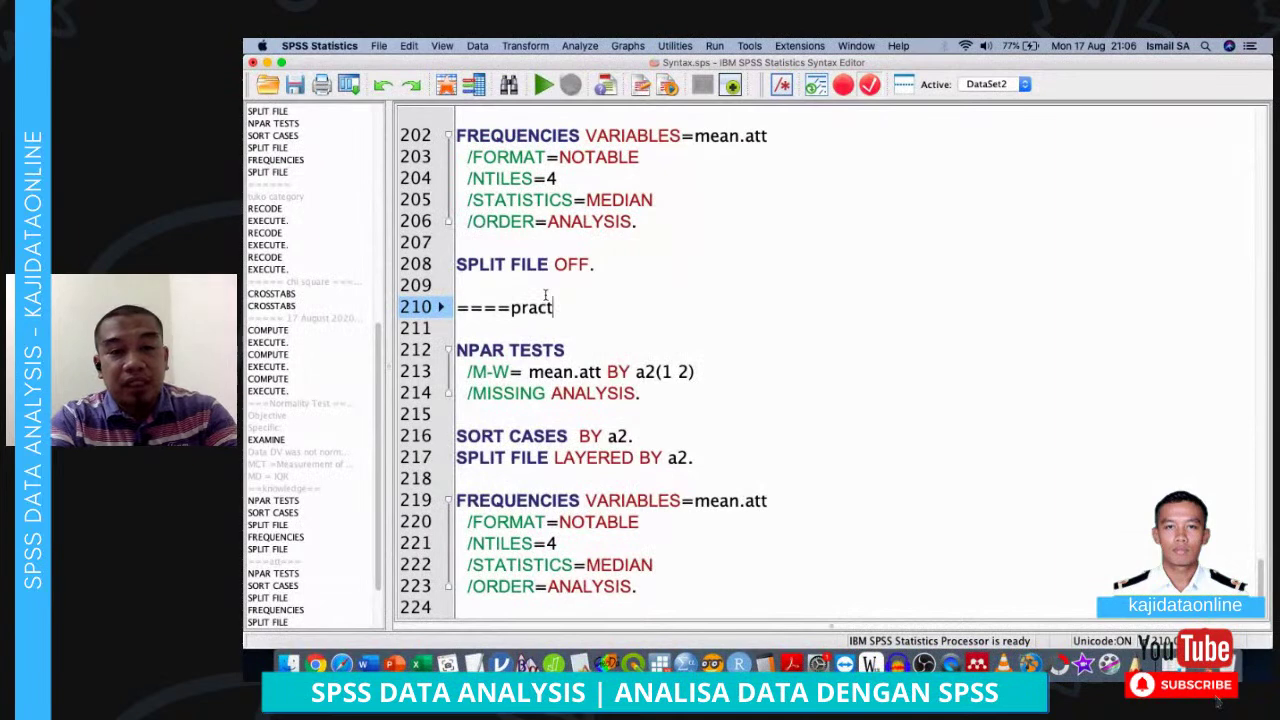
type("====")
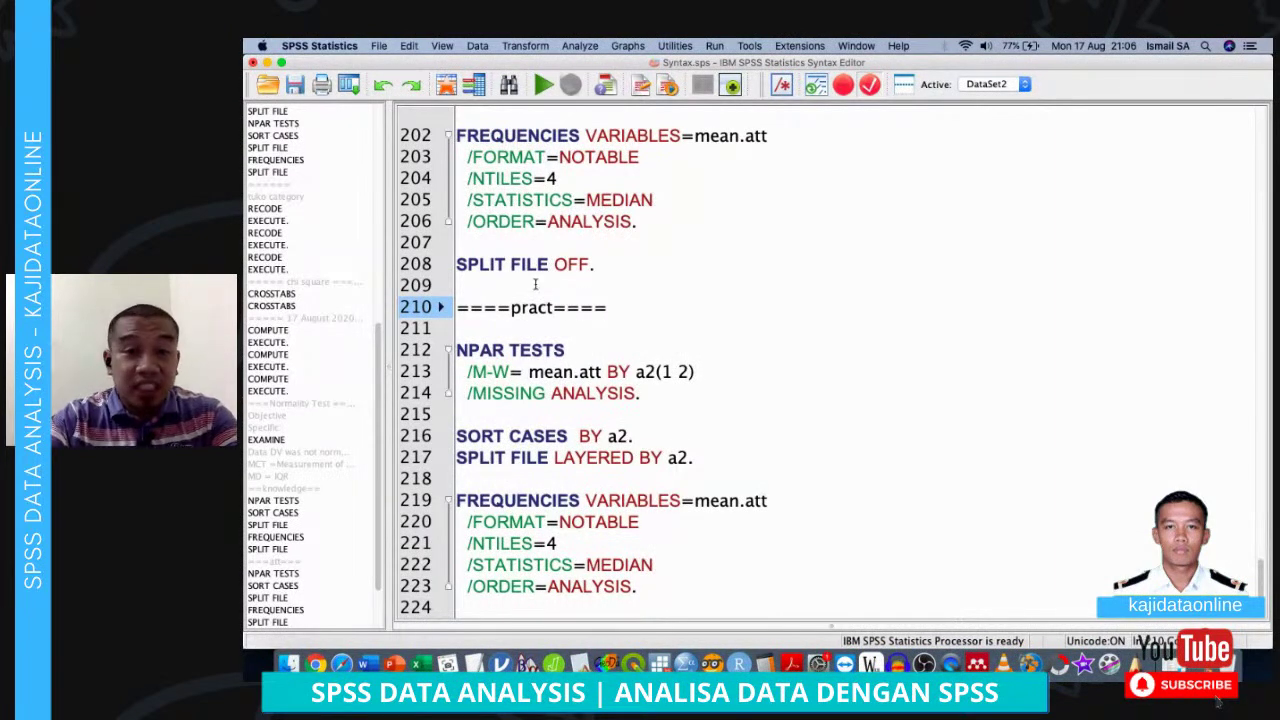
Copy the SPLIT FILE OFF. command and paste it under ====pract====, before NPAR TESTS
triple_click(562, 257)
key("ctrl+c")
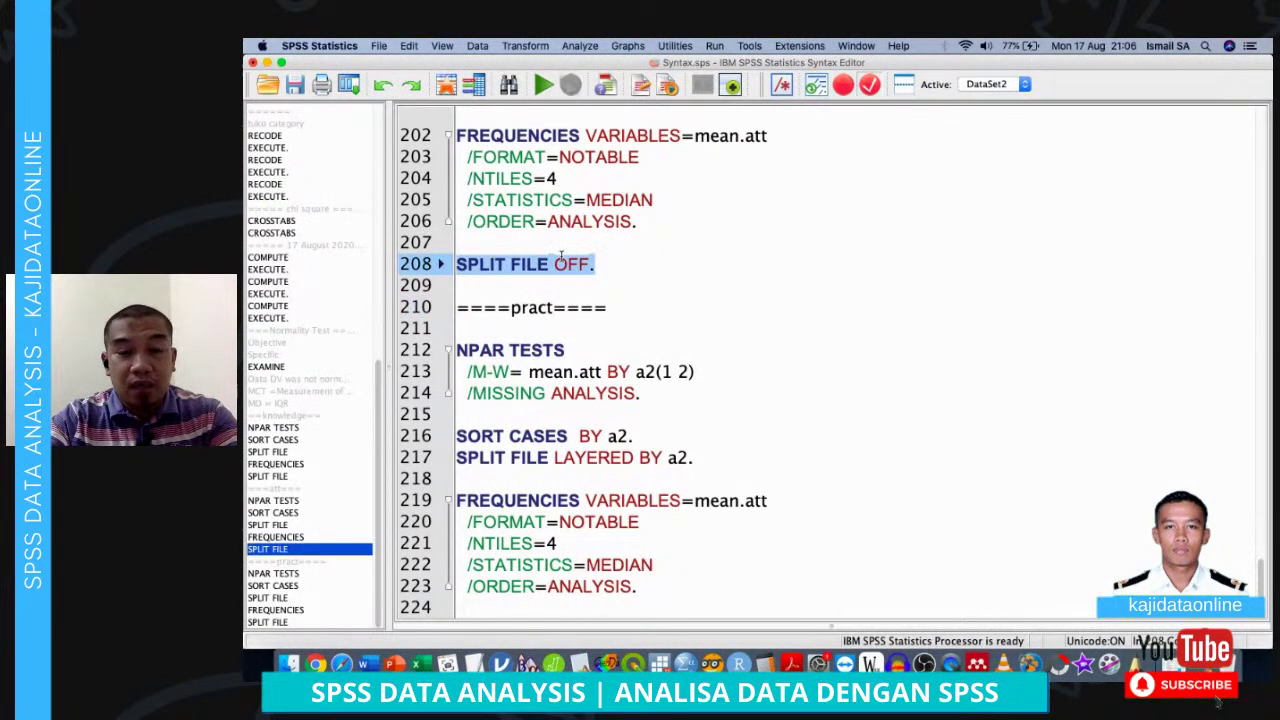
left_click(591, 318)
key("Return")
key("Return")
key("Up")
key("ctrl+v")
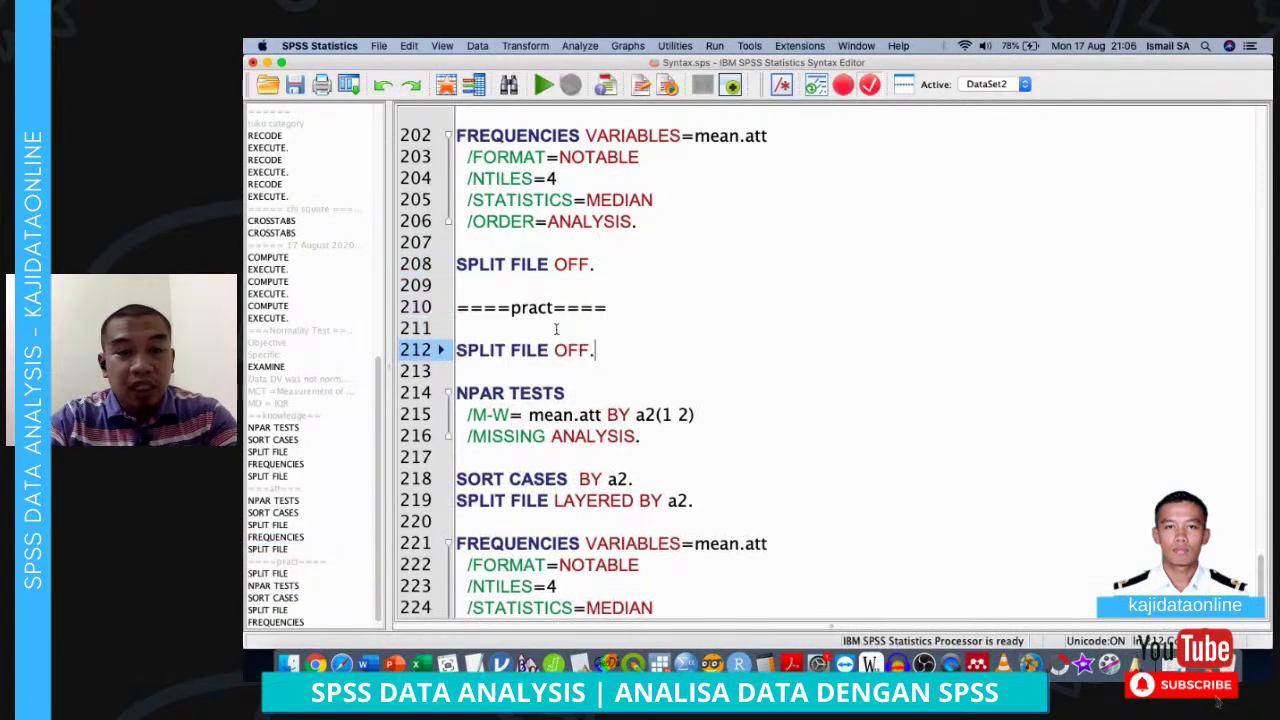
Insert a copy of SPLIT FILE OFF. under the ===att=== heading, before NPAR TESTS
triple_click(570, 268)
key("super+c")
scroll(578, 295, "up", 5)
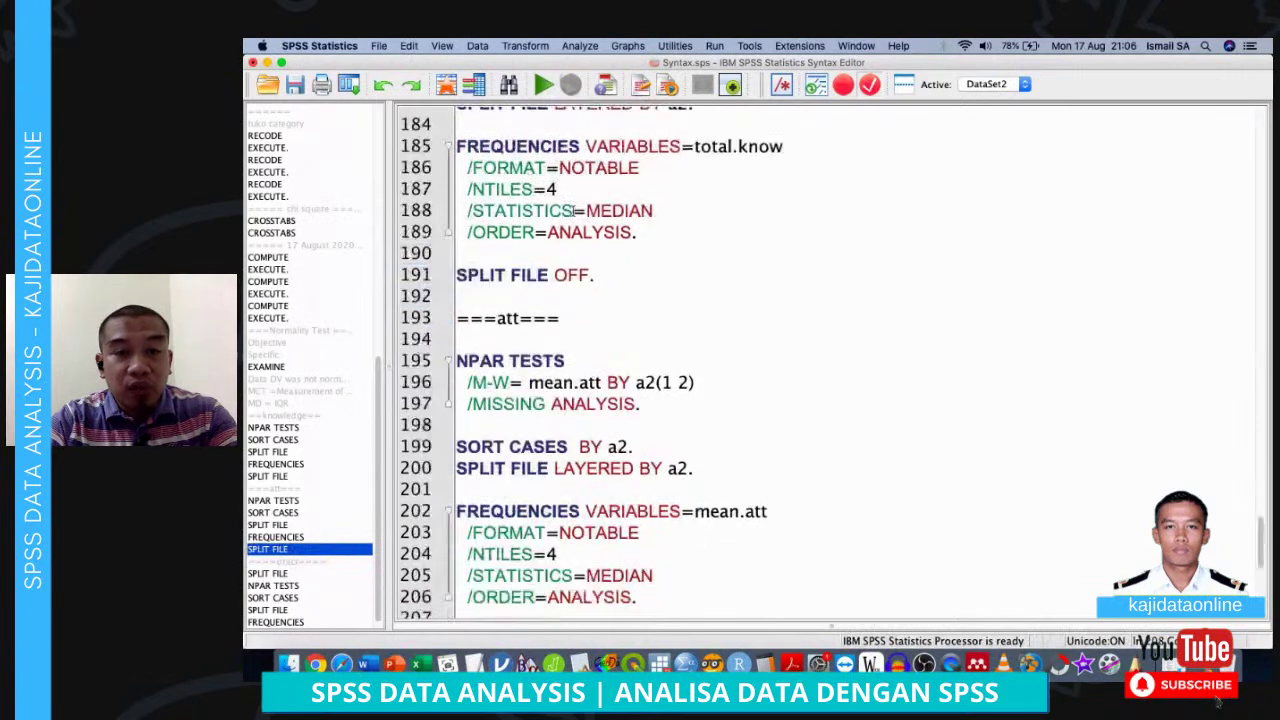
left_click(590, 371)
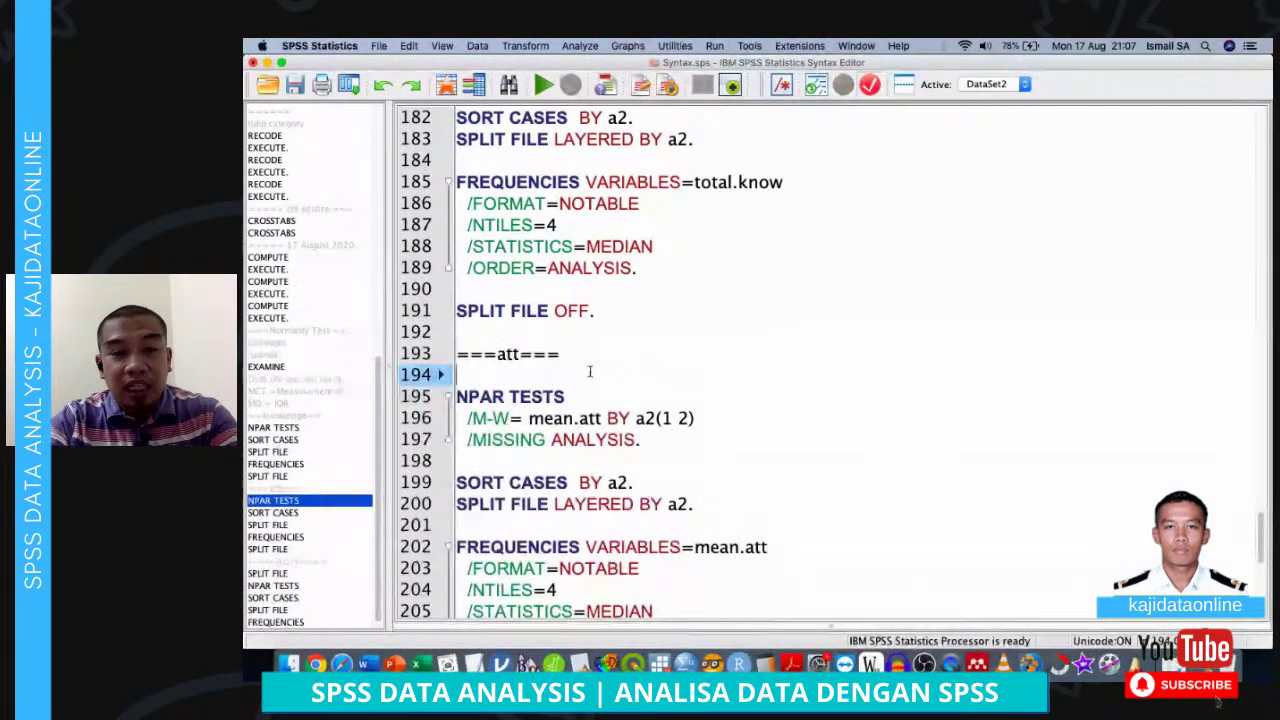
key("Return")
key("Return")
key("super+v")
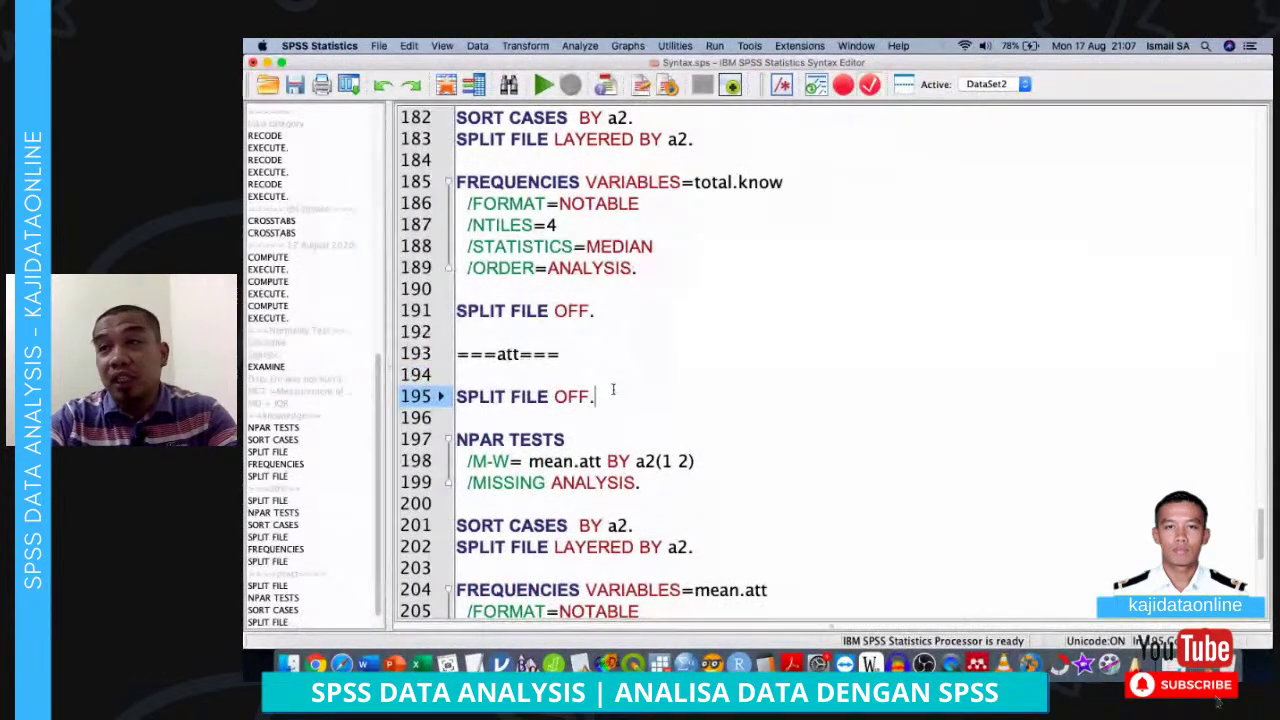
Run the block under ====pract==== from its first SPLIT FILE OFF through the last one
scroll(608, 386, "down", 10)
scroll(614, 391, "up", 1)
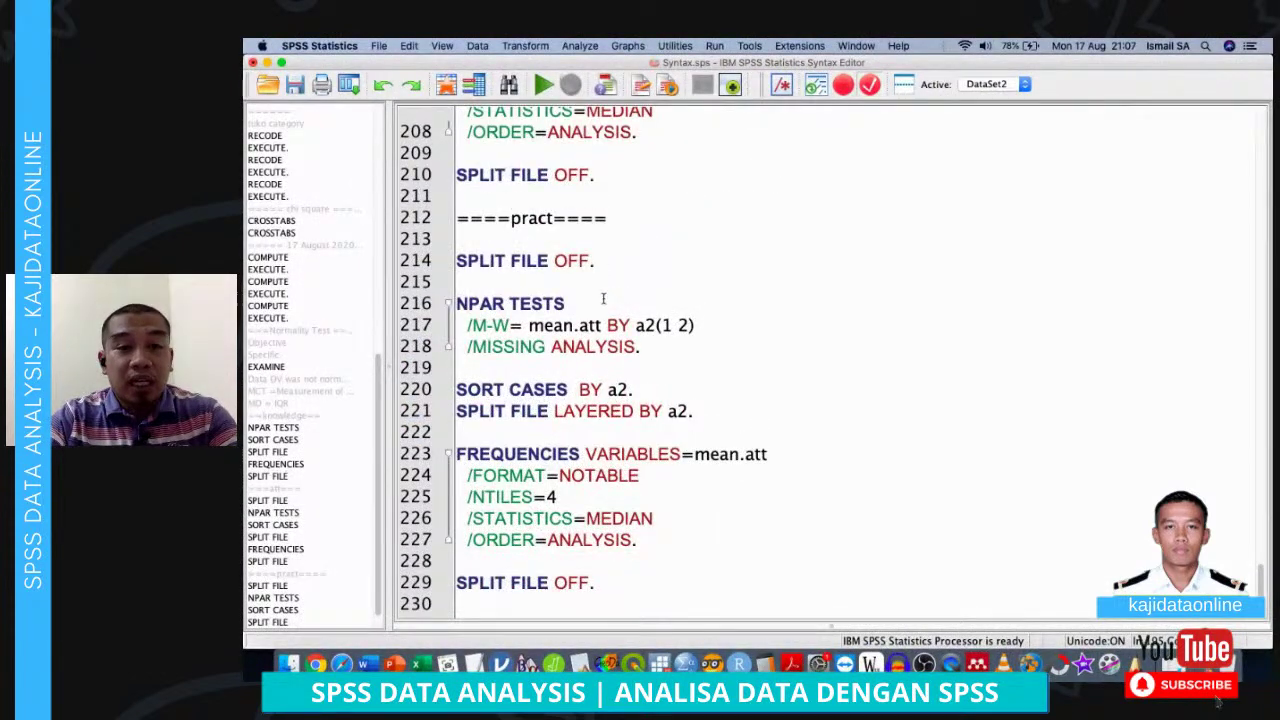
left_click(601, 256)
left_click(601, 240)
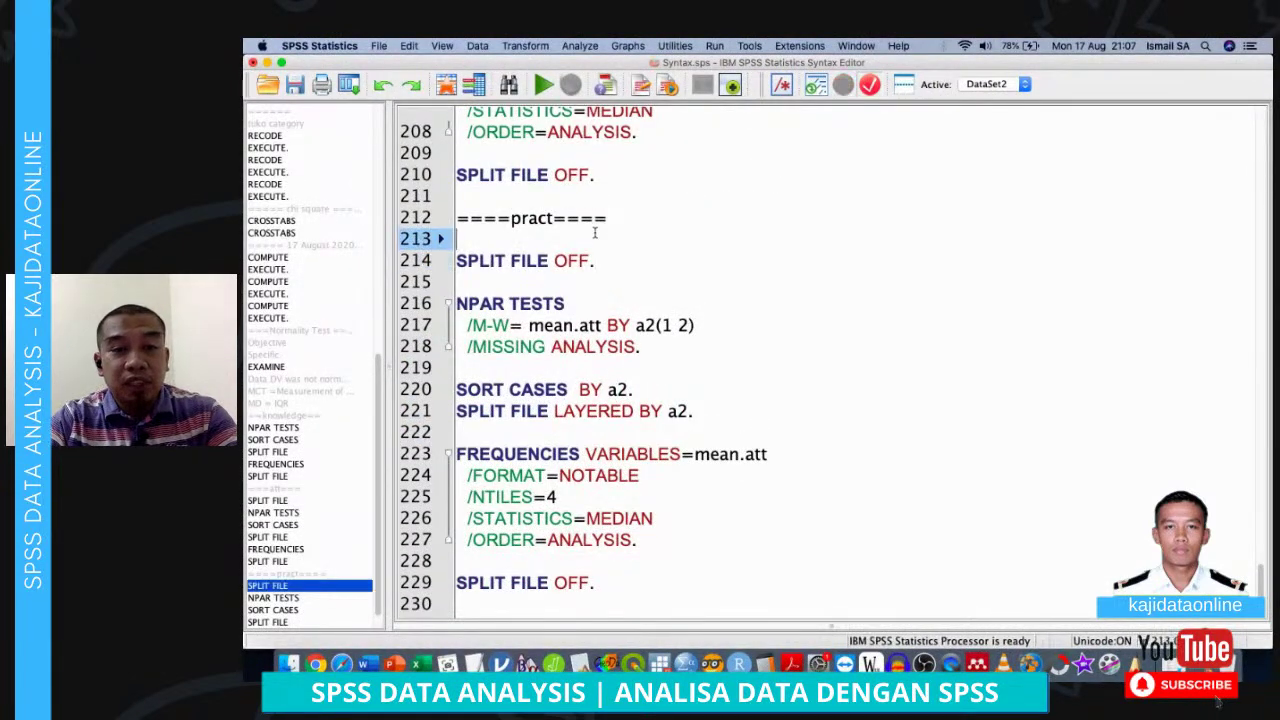
left_click(686, 590, "shift")
key("super+r")
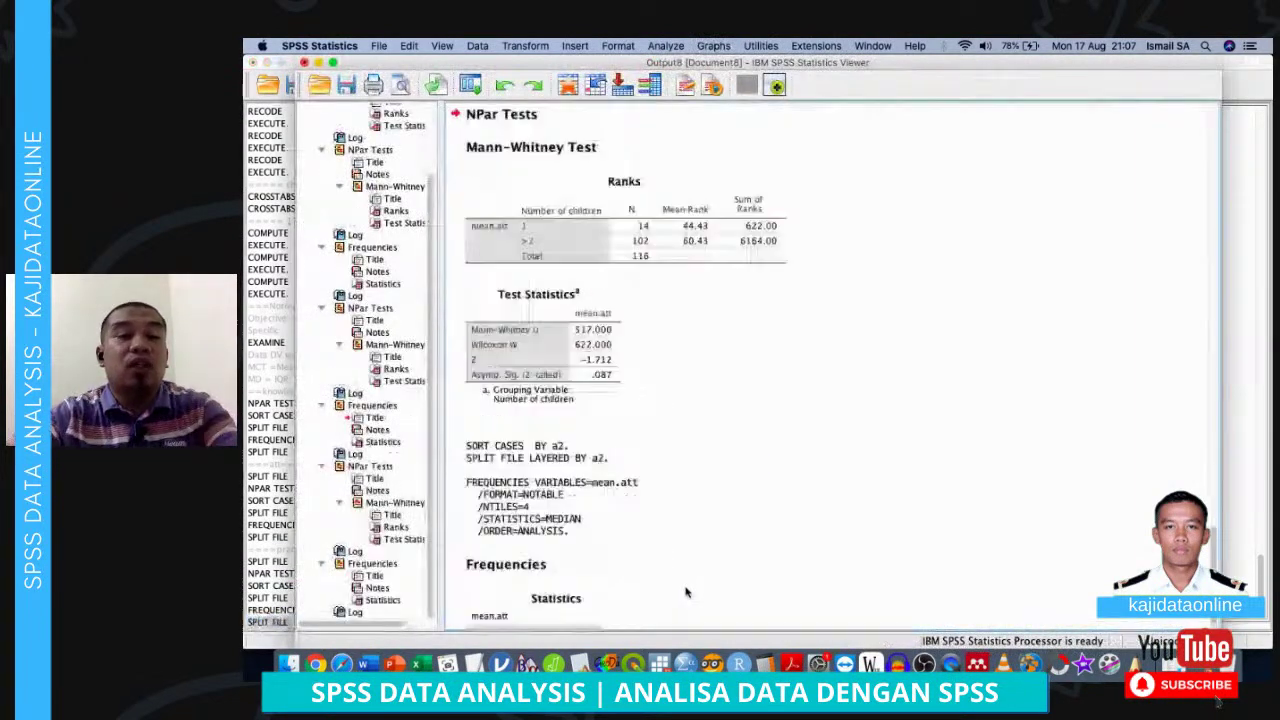
Close the output document without saving its contents, and save the syntax file
left_click(305, 62)
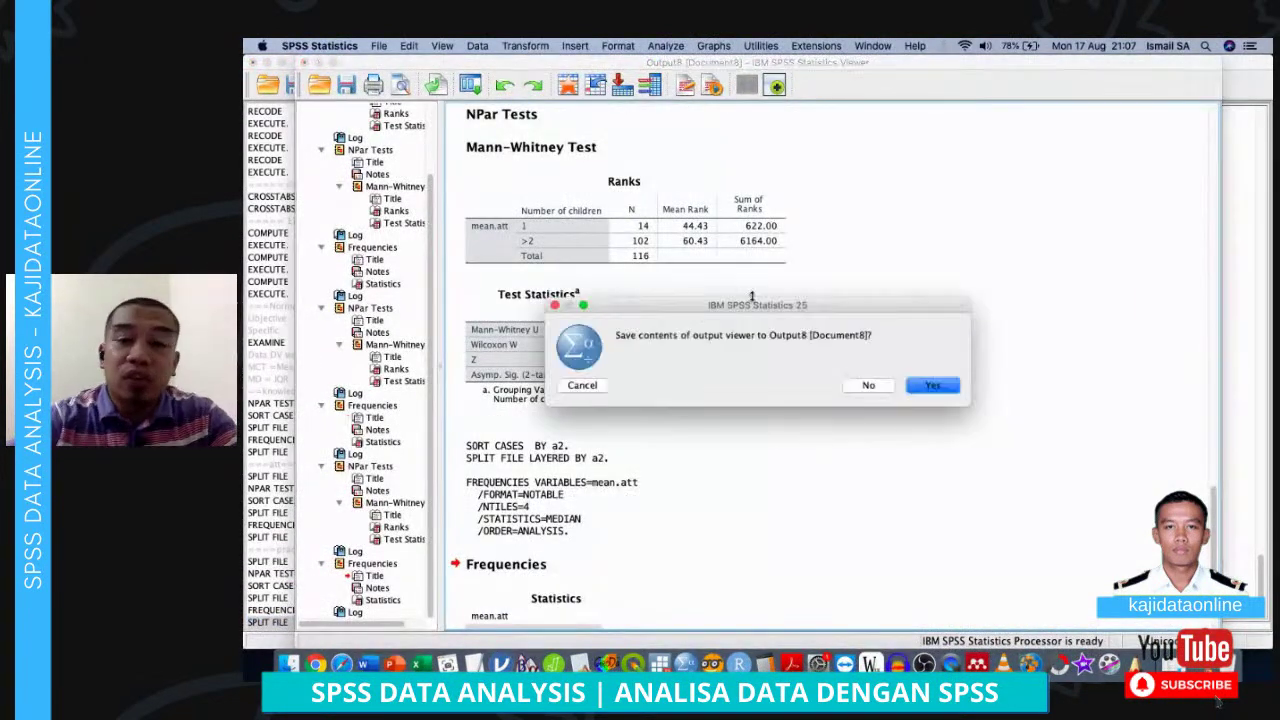
left_click(880, 384)
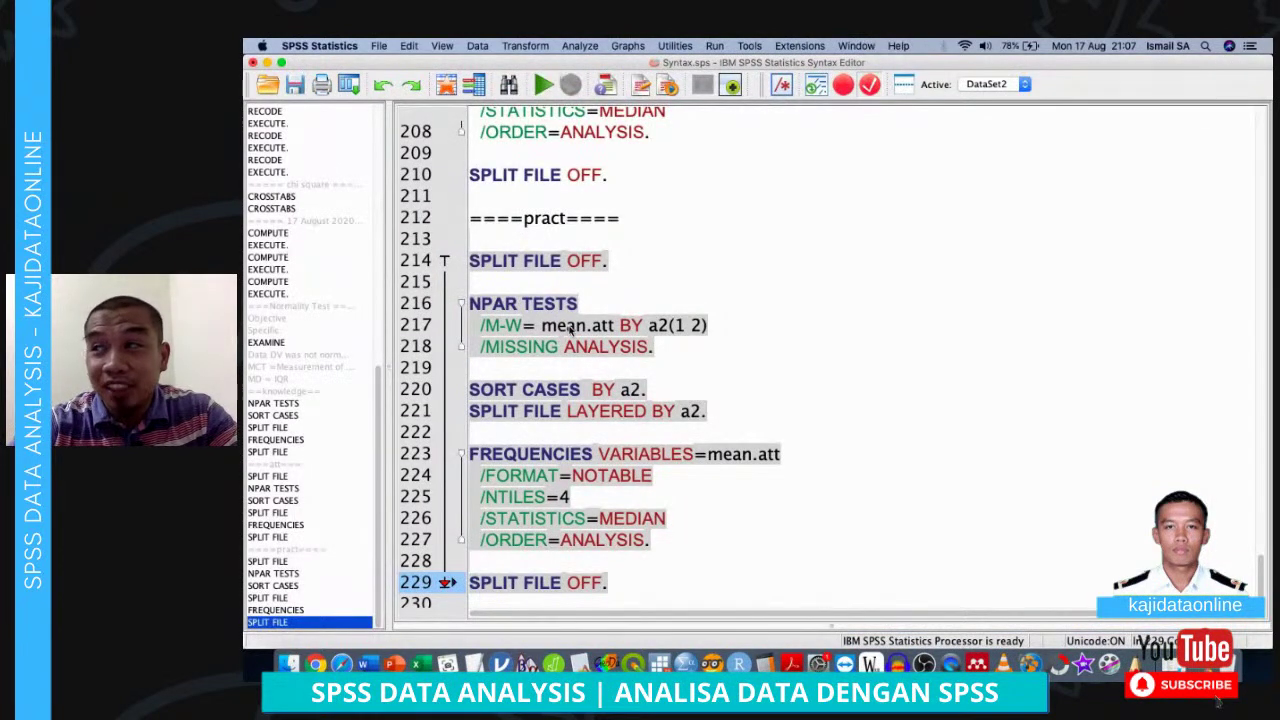
key("super+s")
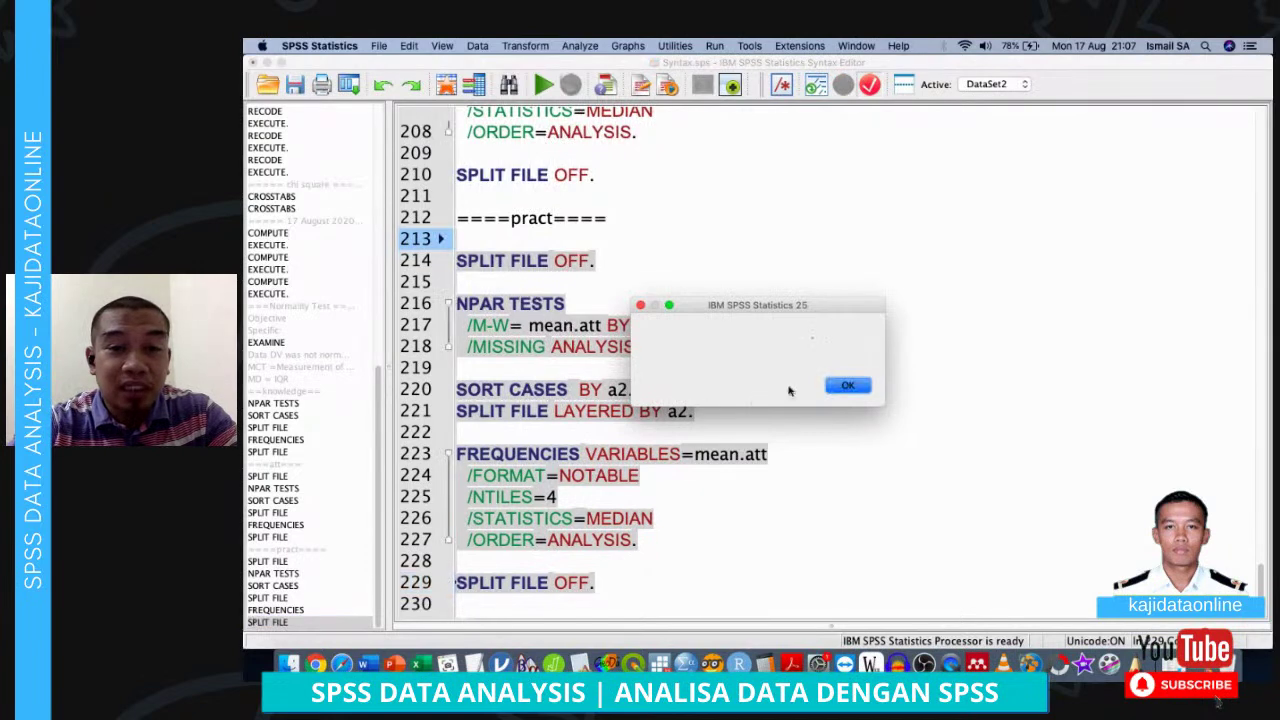
left_click(848, 387)
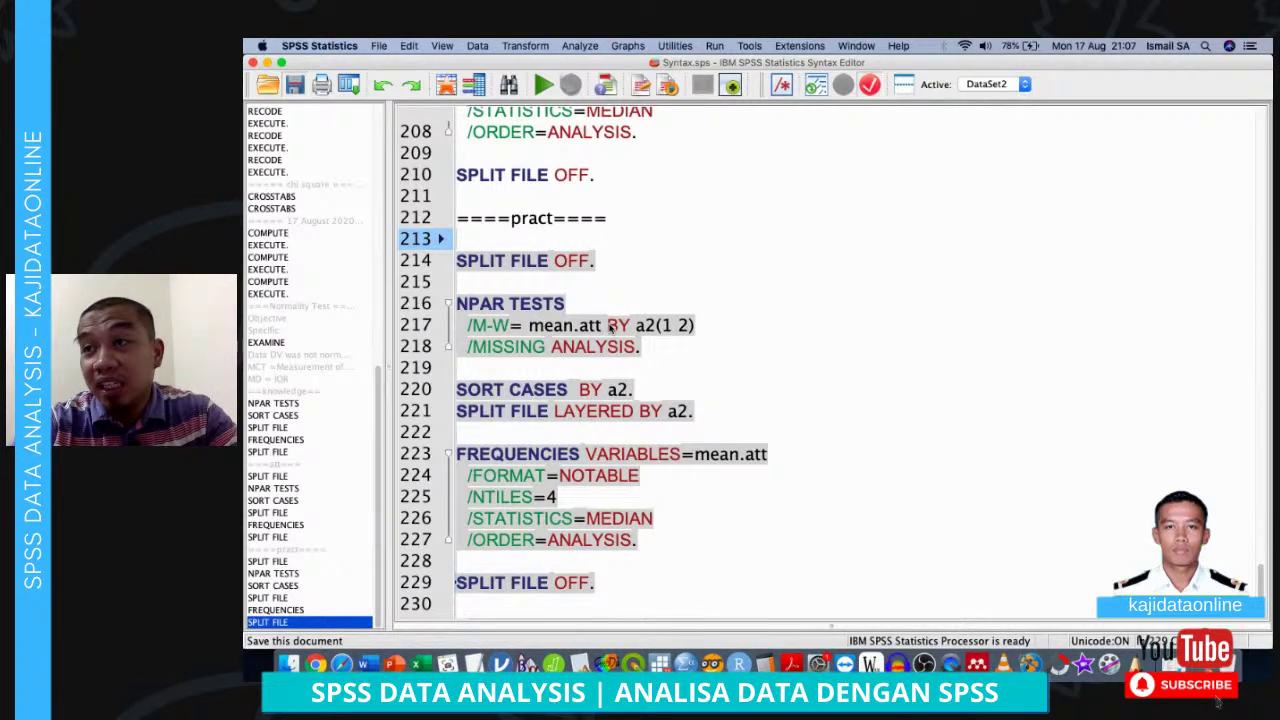
Replace mean.att with mean.prac in the Mann-Whitney line of NPAR TESTS under ====pract====
left_click(588, 284)
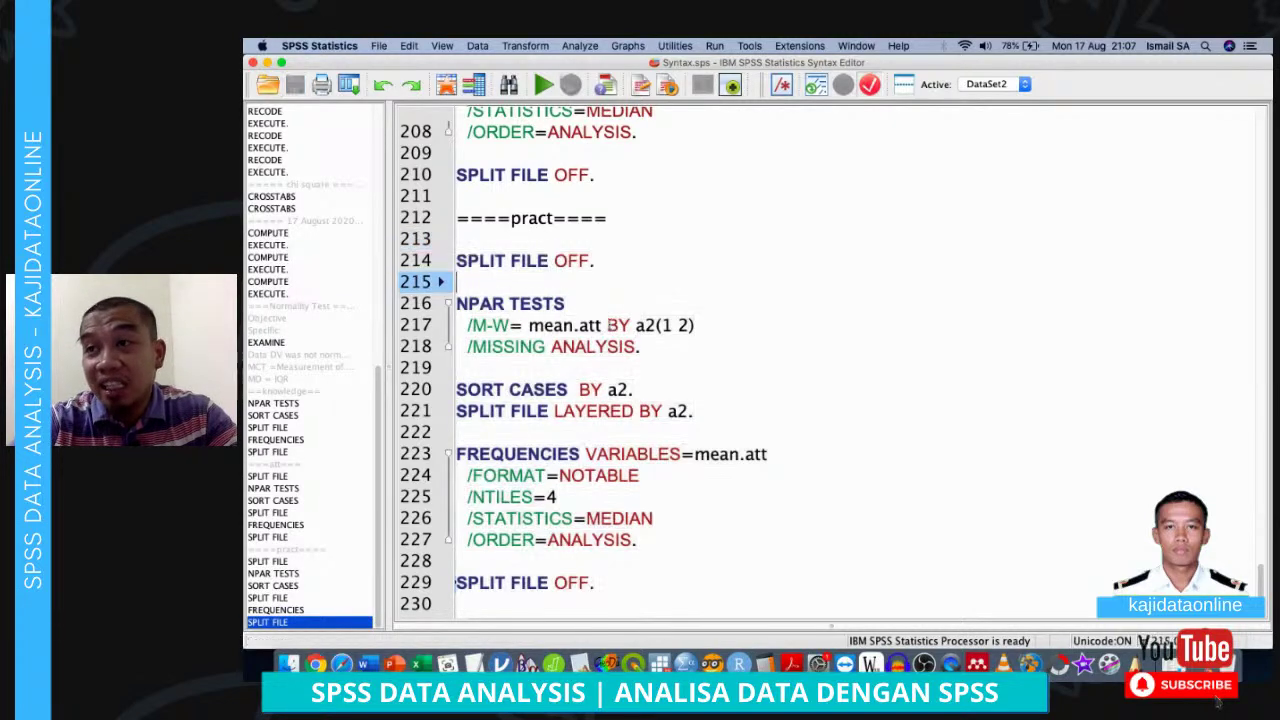
left_click(600, 326)
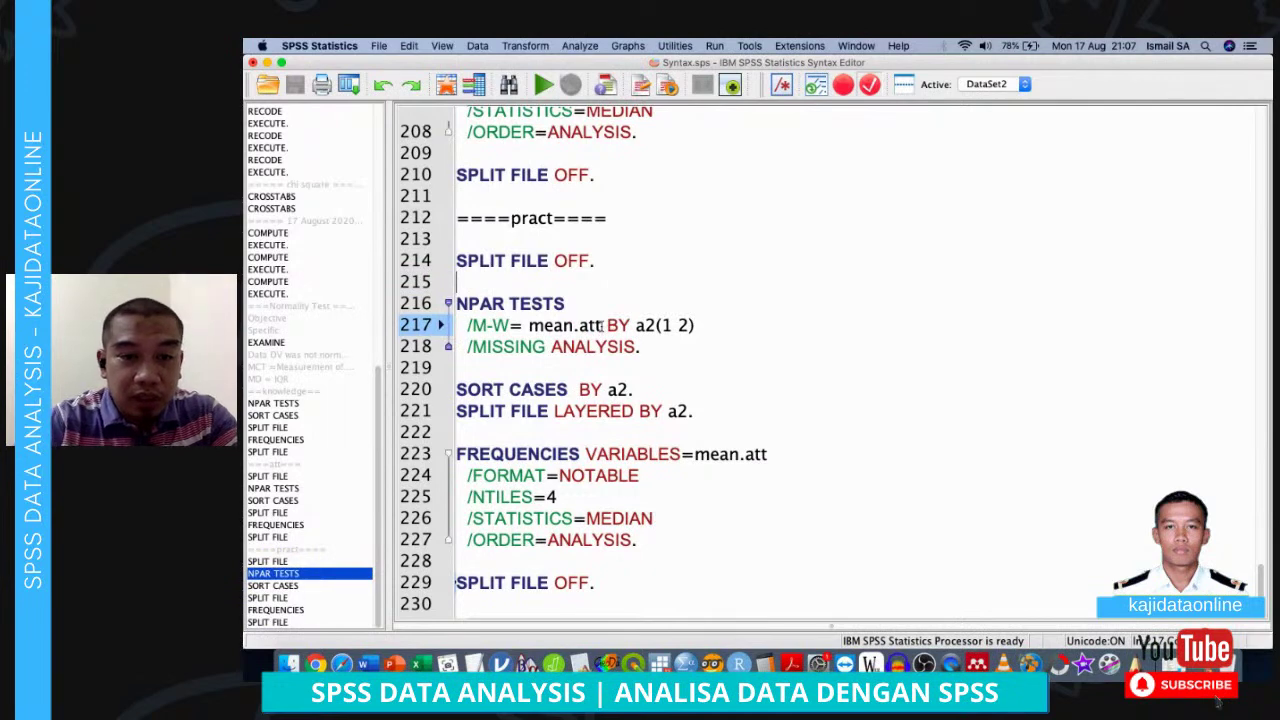
key("BackSpace")
key("BackSpace")
key("BackSpace")
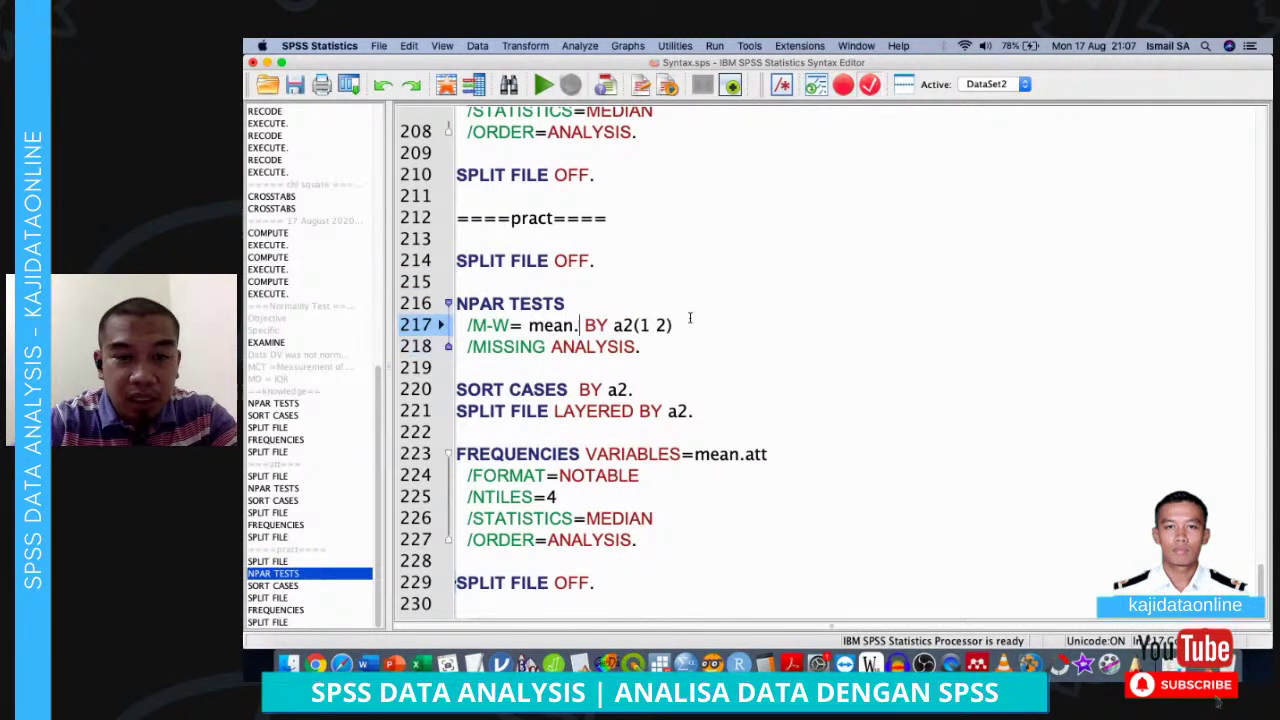
type("prac")
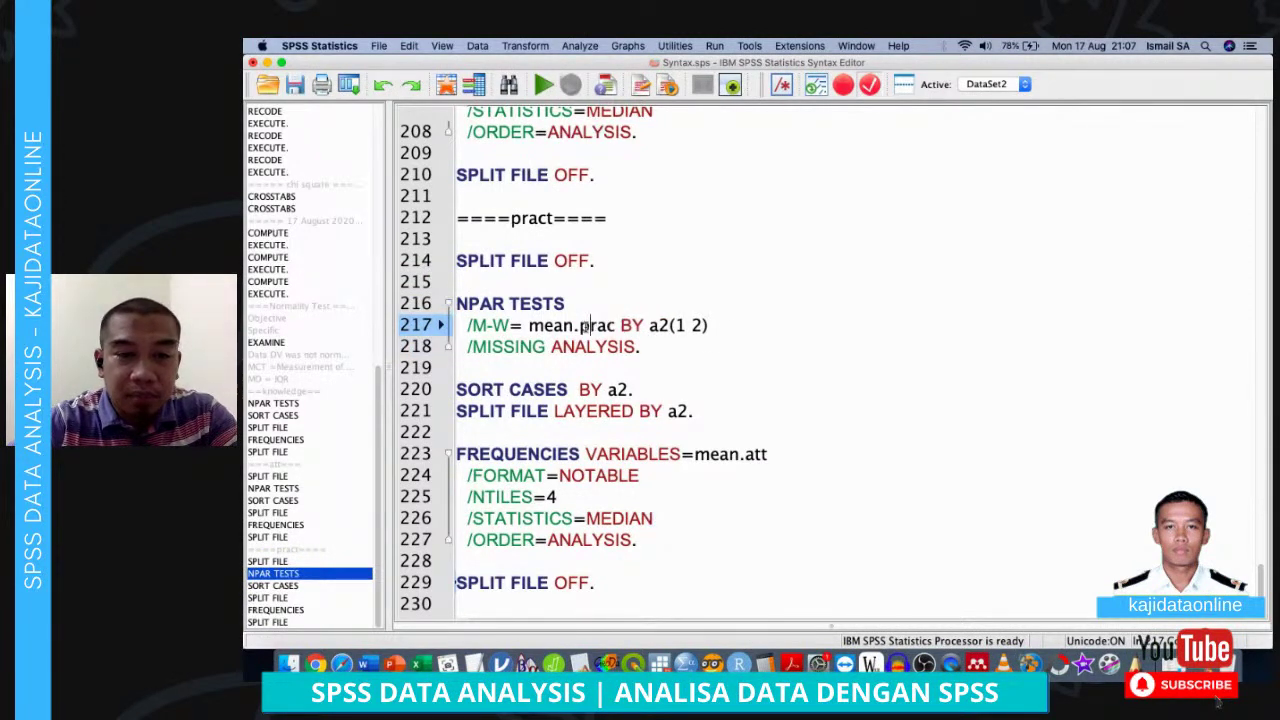
Change the FREQUENCIES variable under ====pract==== to mean.prac
left_click(768, 453)
key("BackSpace")
key("BackSpace")
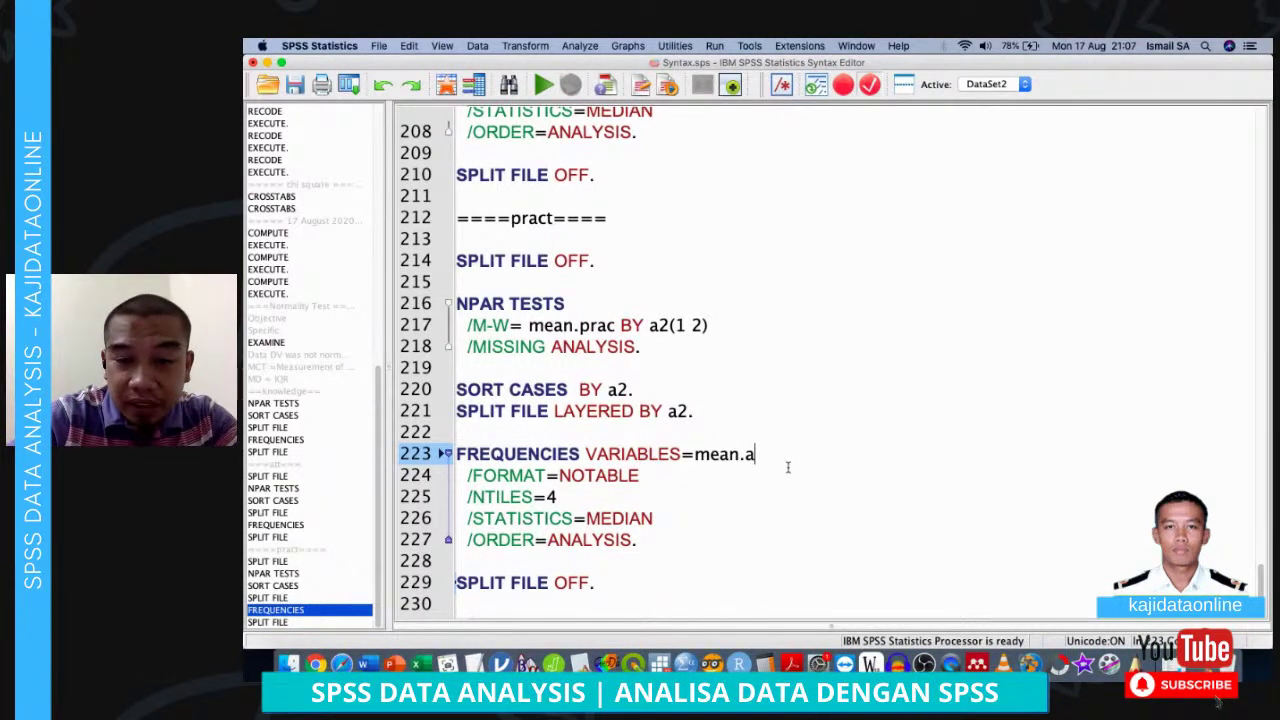
key("BackSpace")
left_click(788, 468)
left_click(762, 453)
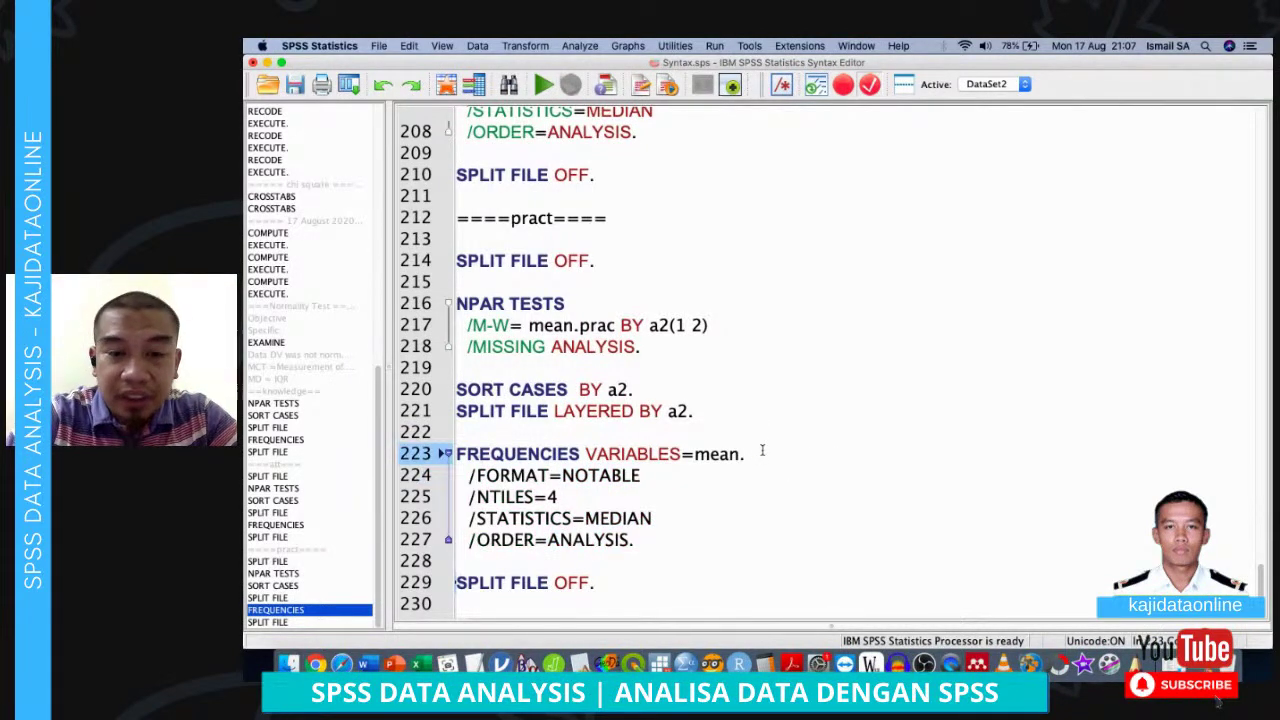
type("prac")
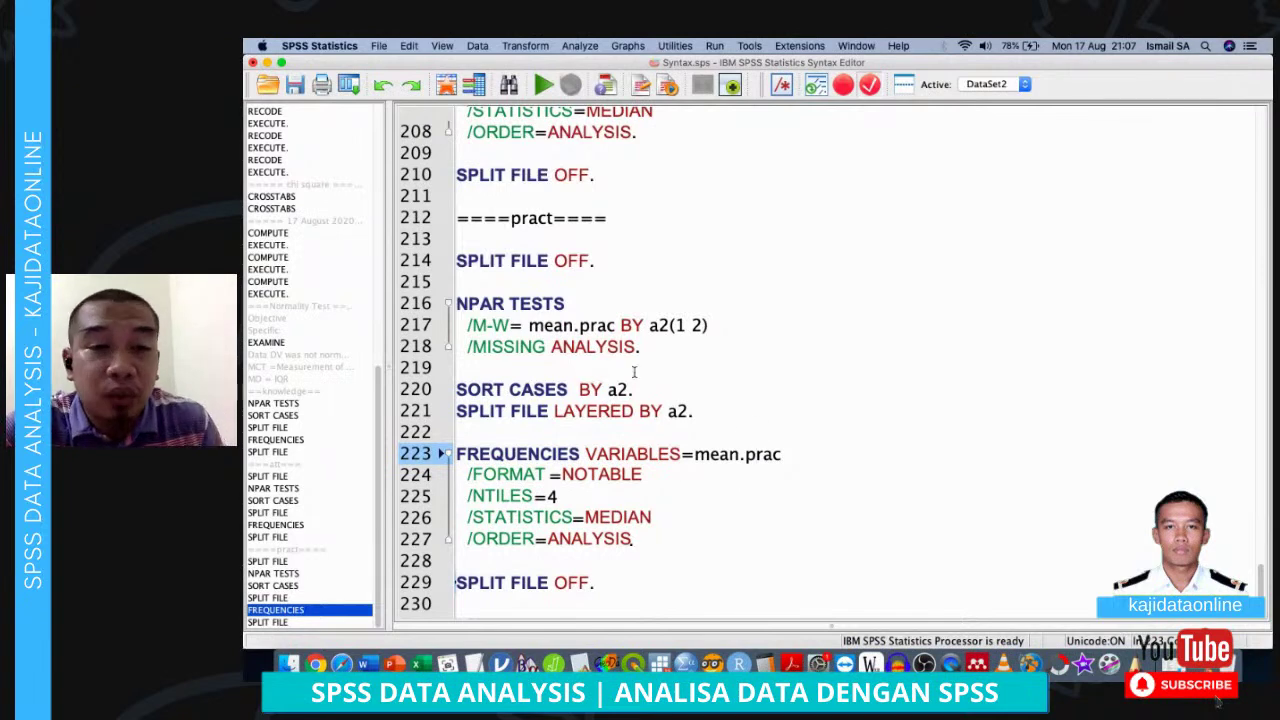
Run the mean.prac block under ====pract====, from its first SPLIT FILE OFF through the last one
left_click_drag(585, 239, 470, 606)
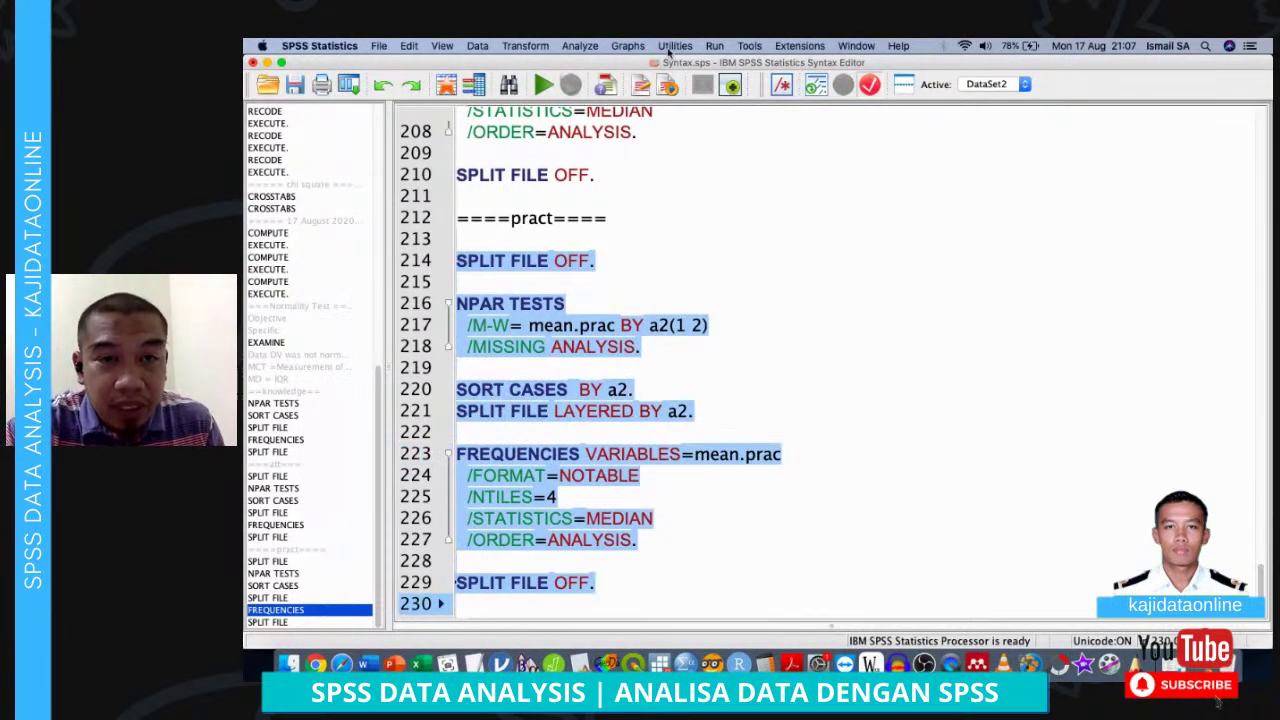
left_click(545, 86)
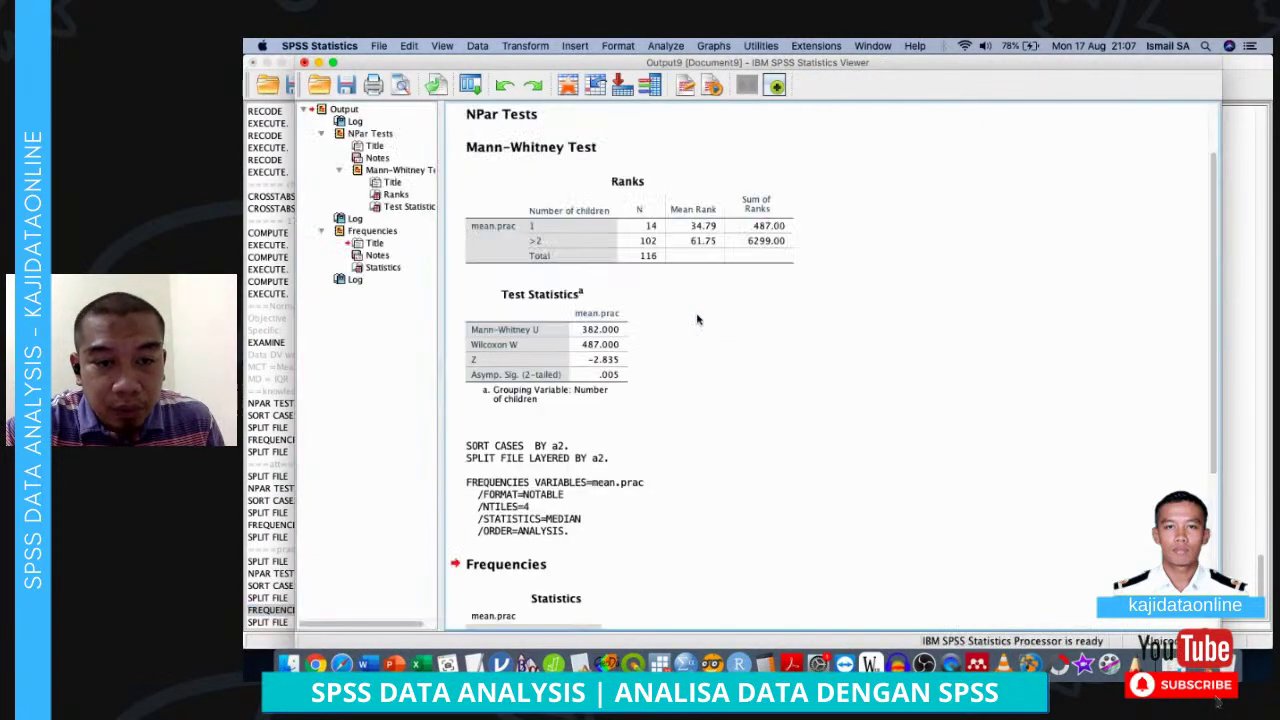
Examine the Ranks, Test Statistics and Frequencies tables for mean.prac by number of children
left_click(613, 411)
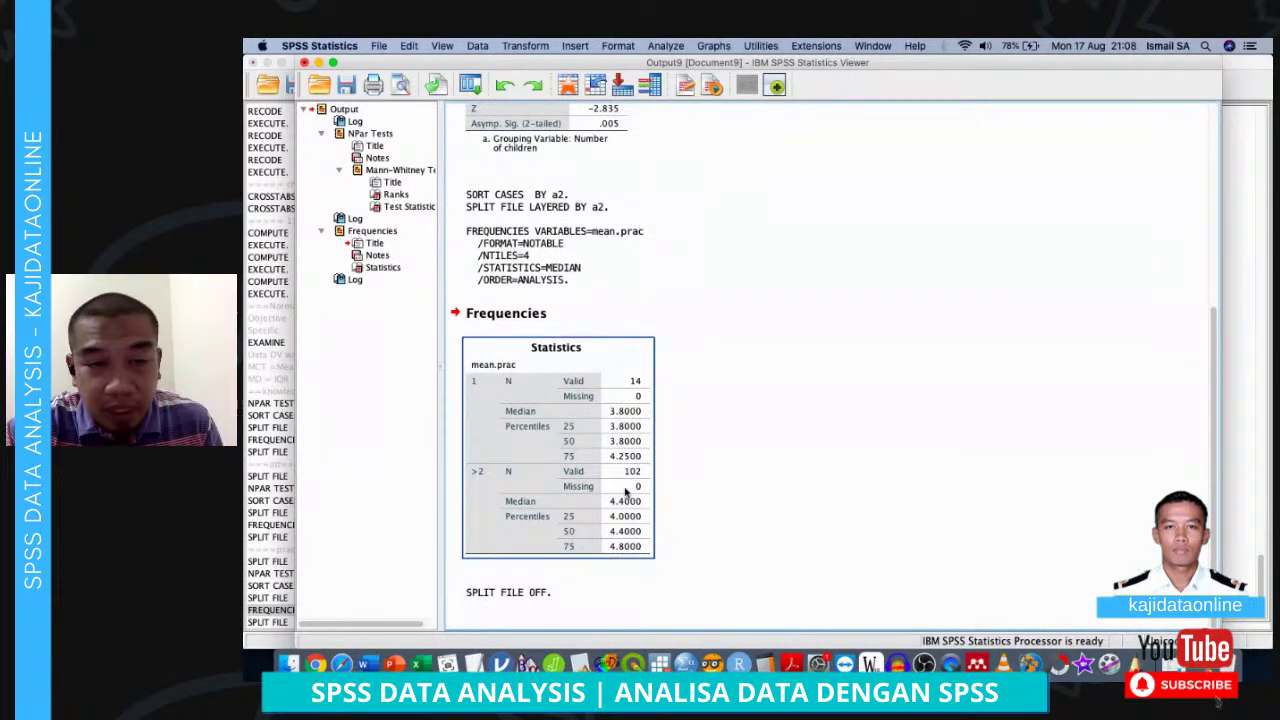
left_click(704, 403)
scroll(700, 400, "up", 5)
left_click(602, 382)
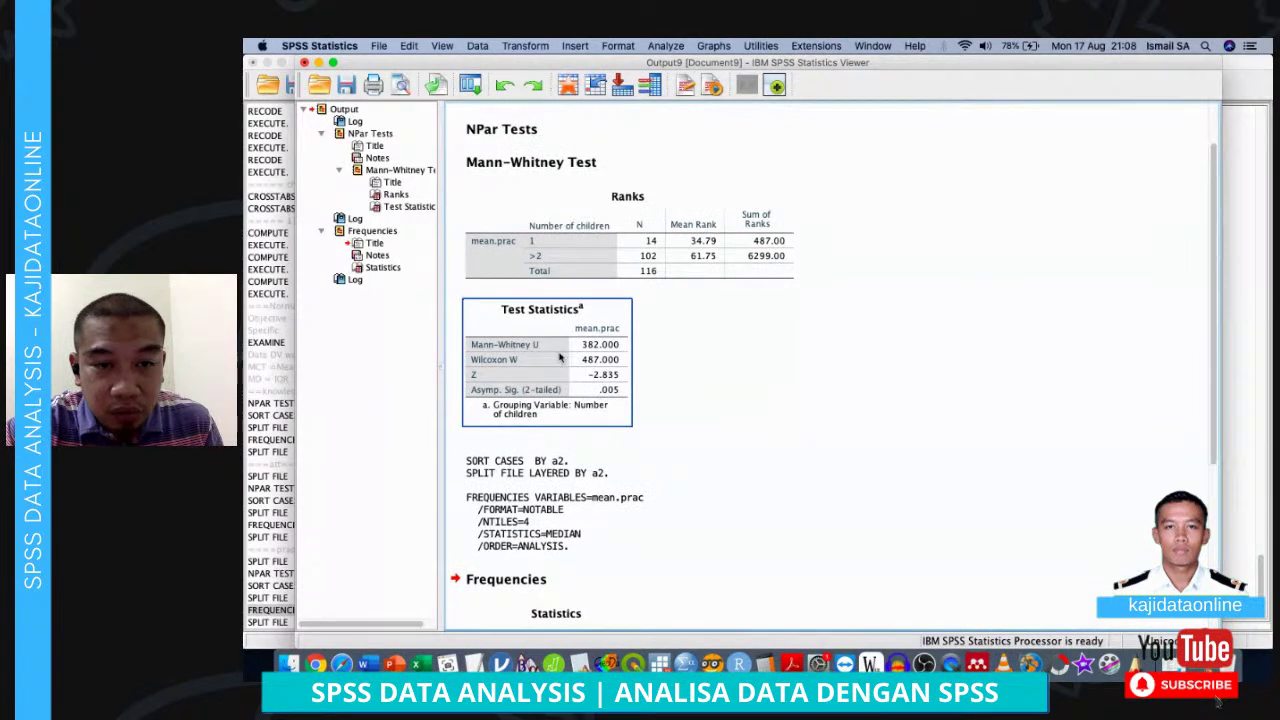
left_click(605, 254)
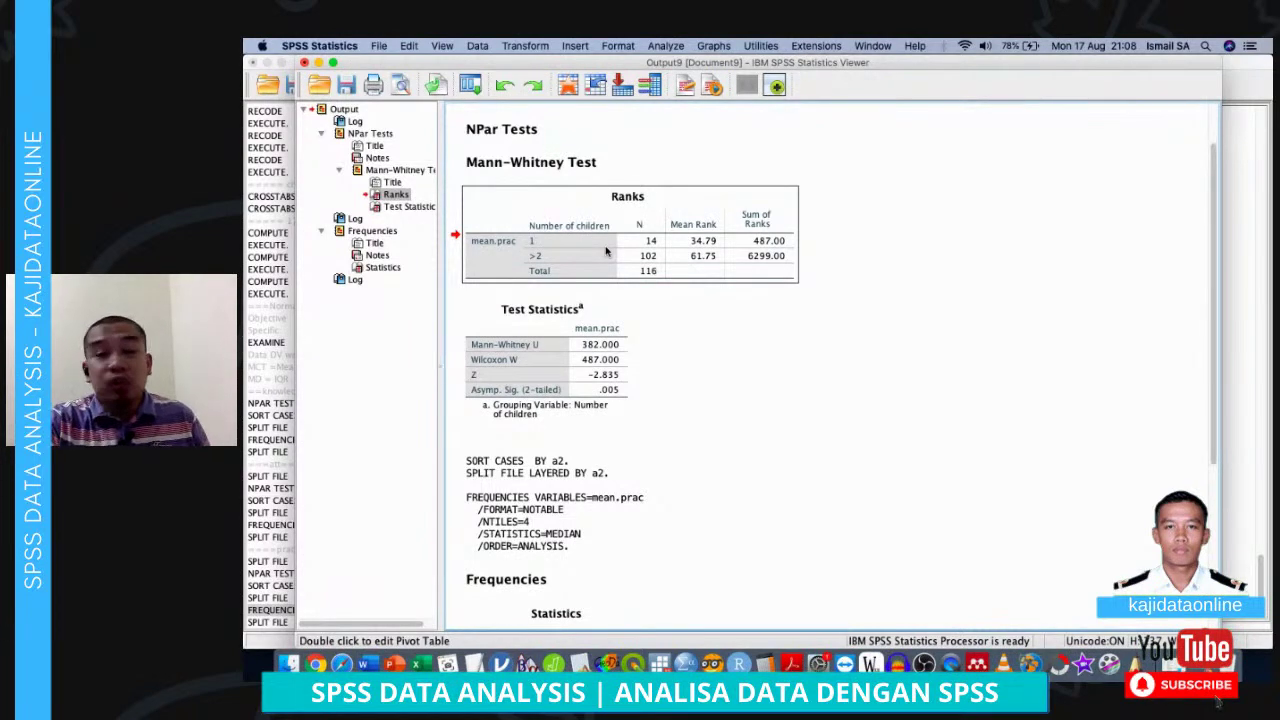
left_click(606, 252)
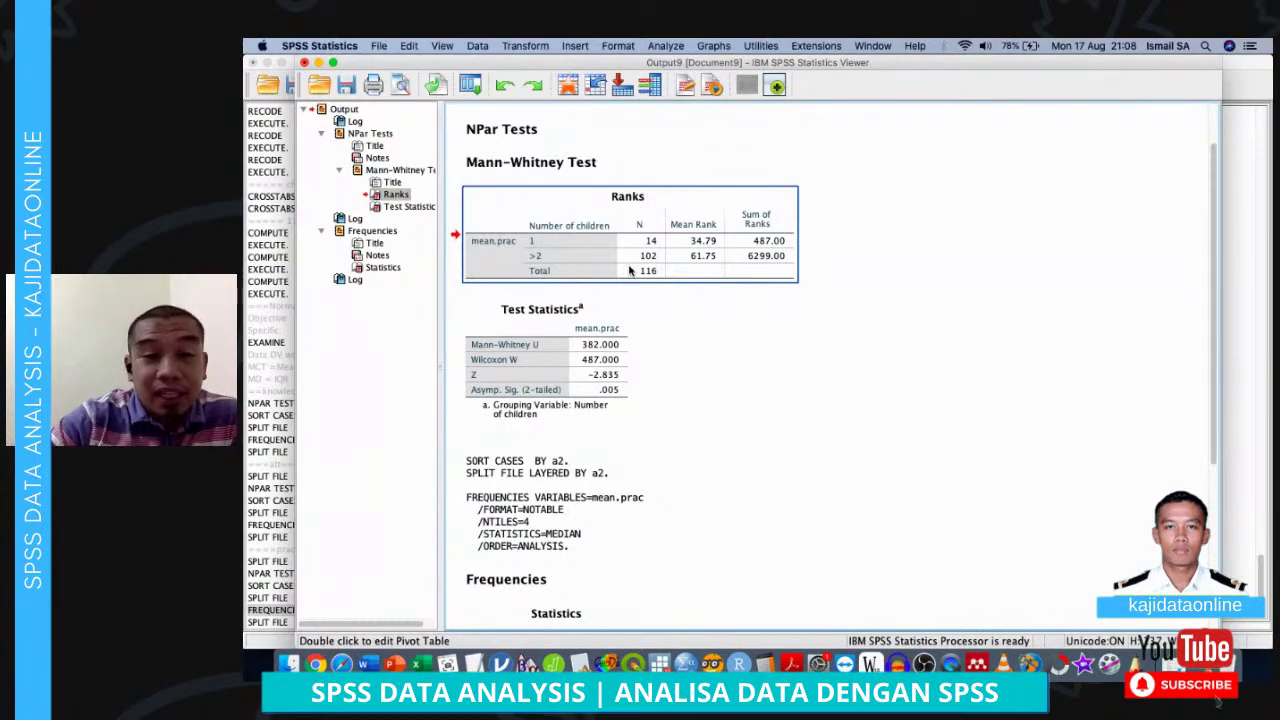
key("ctrl+Up")
key("Escape")
scroll(651, 345, "down", 5)
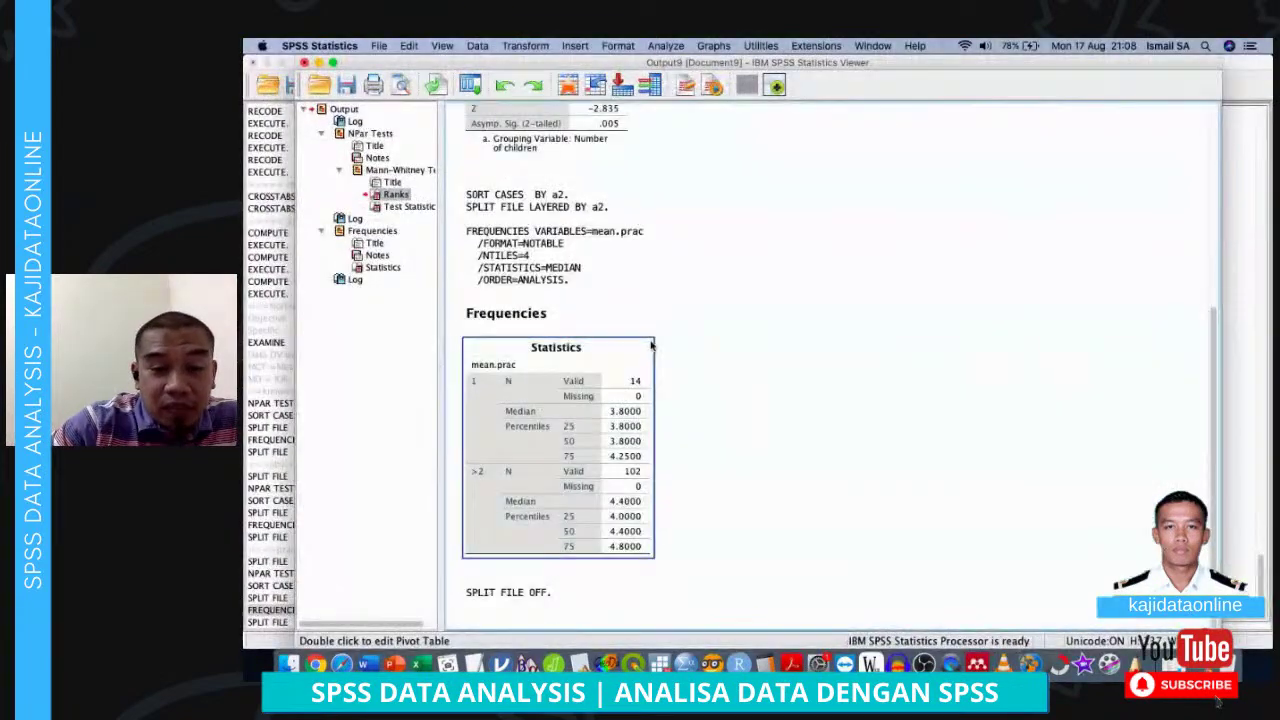
Return to the syntax editor and begin a new heading line with === below the last SPLIT FILE OFF
key("ctrl+Up")
left_click(1030, 220)
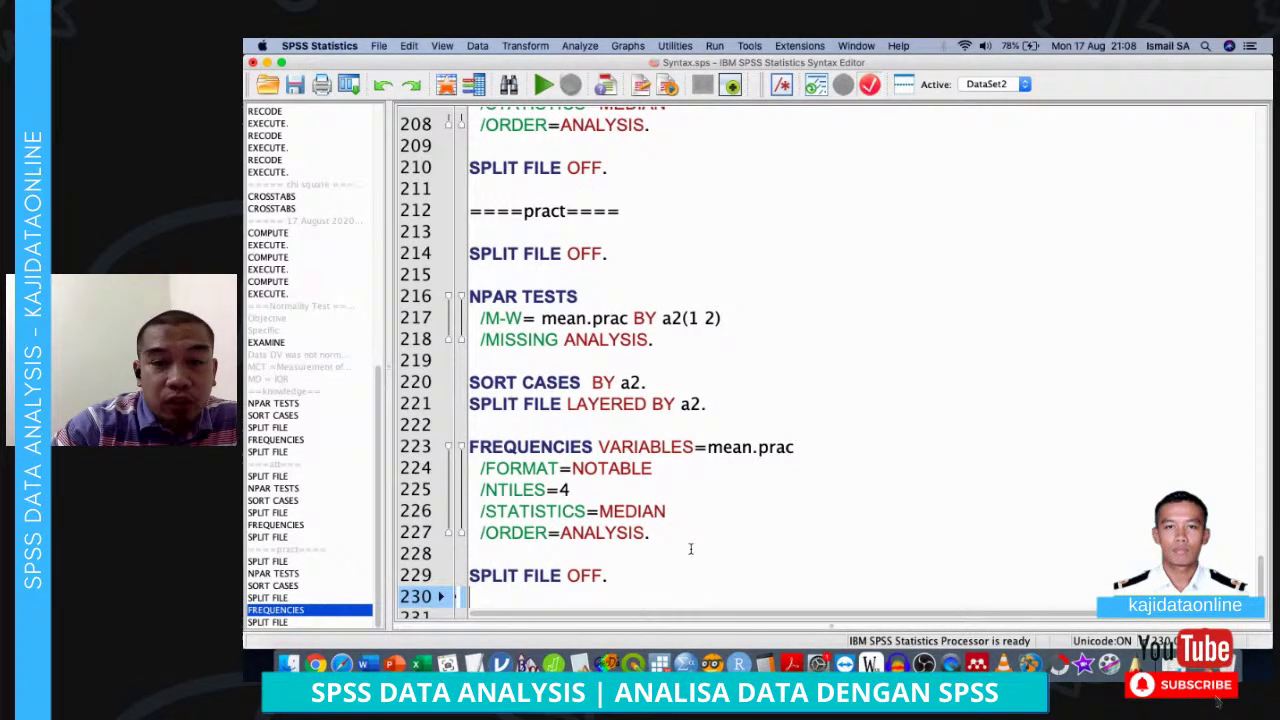
left_click(691, 549)
scroll(666, 572, "down", 1)
left_click(631, 567)
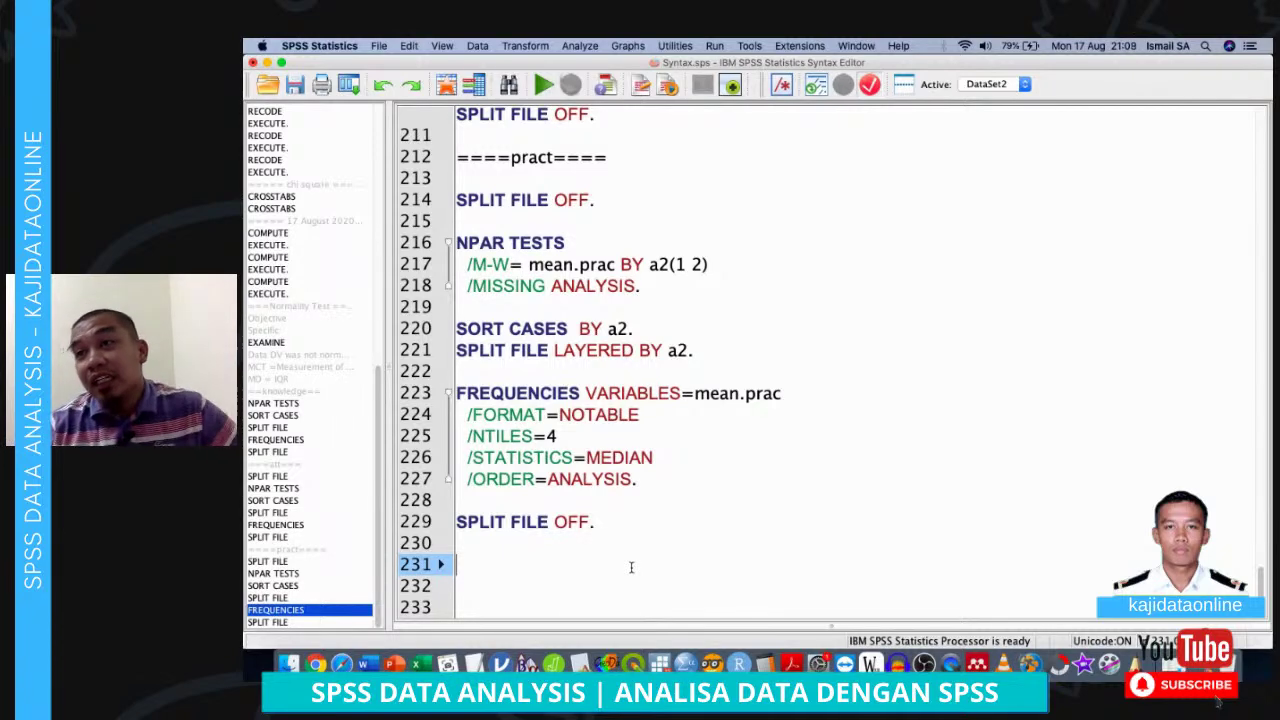
type("===")
left_click(566, 545)
left_click(568, 560)
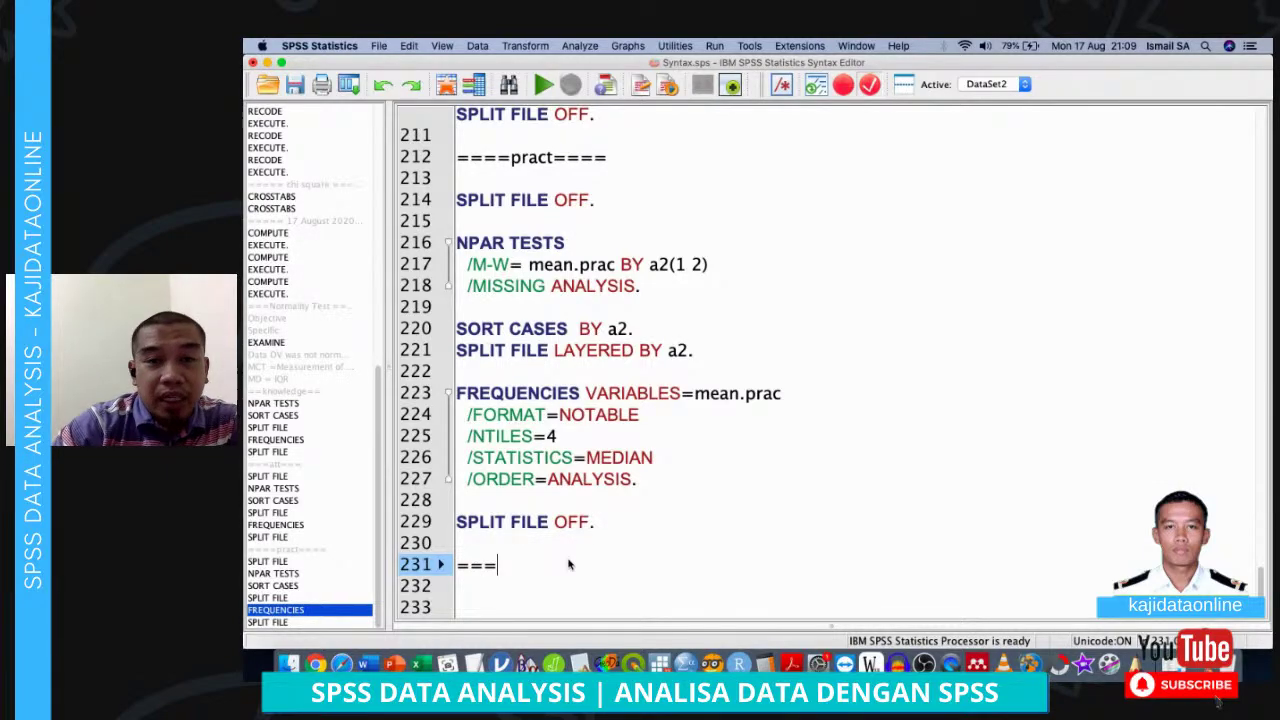
From the data editor, open the legacy nonparametric K Independent Samples test and add total.know as the test variable
key("ctrl+Down")
left_click(622, 308)
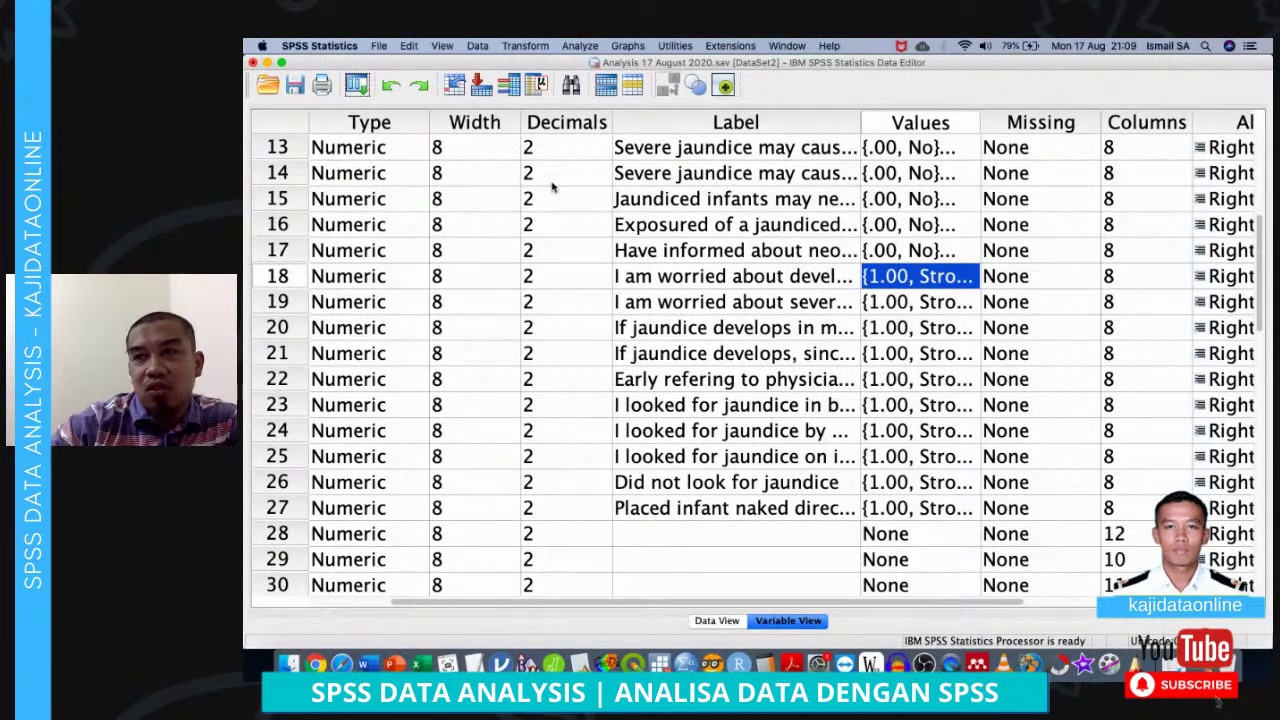
left_click(582, 46)
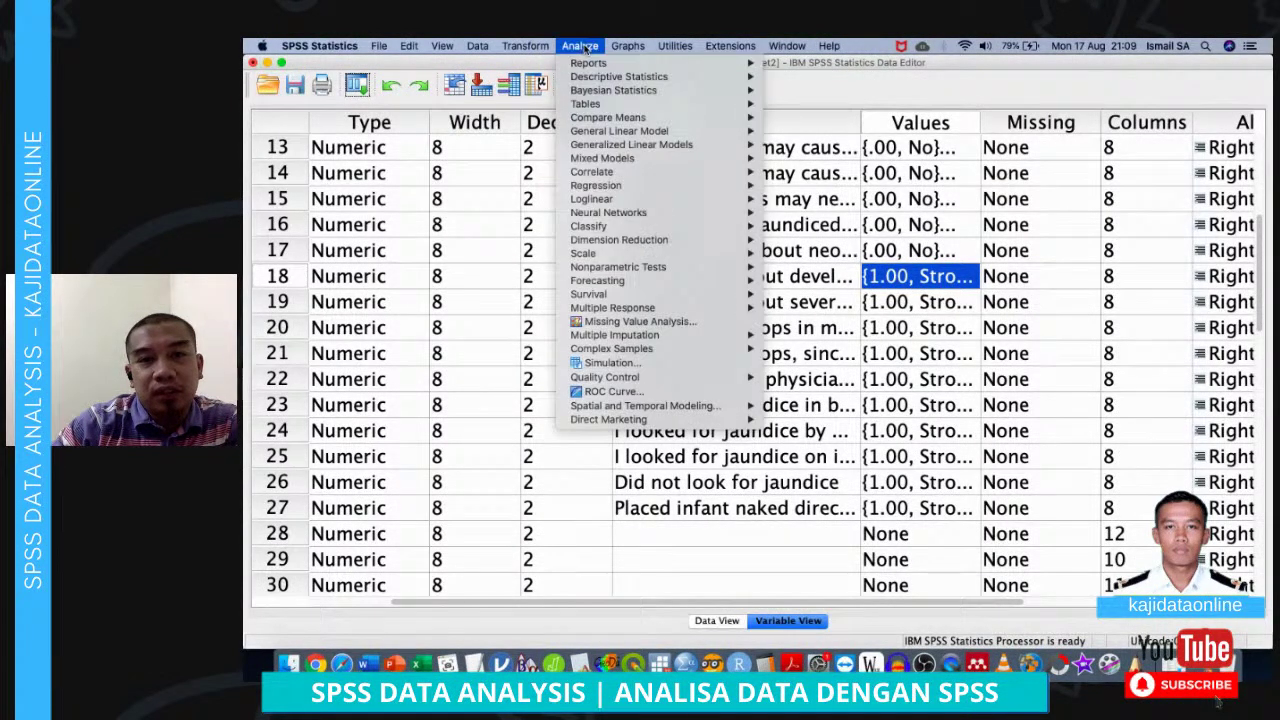
mouse_move(640, 267)
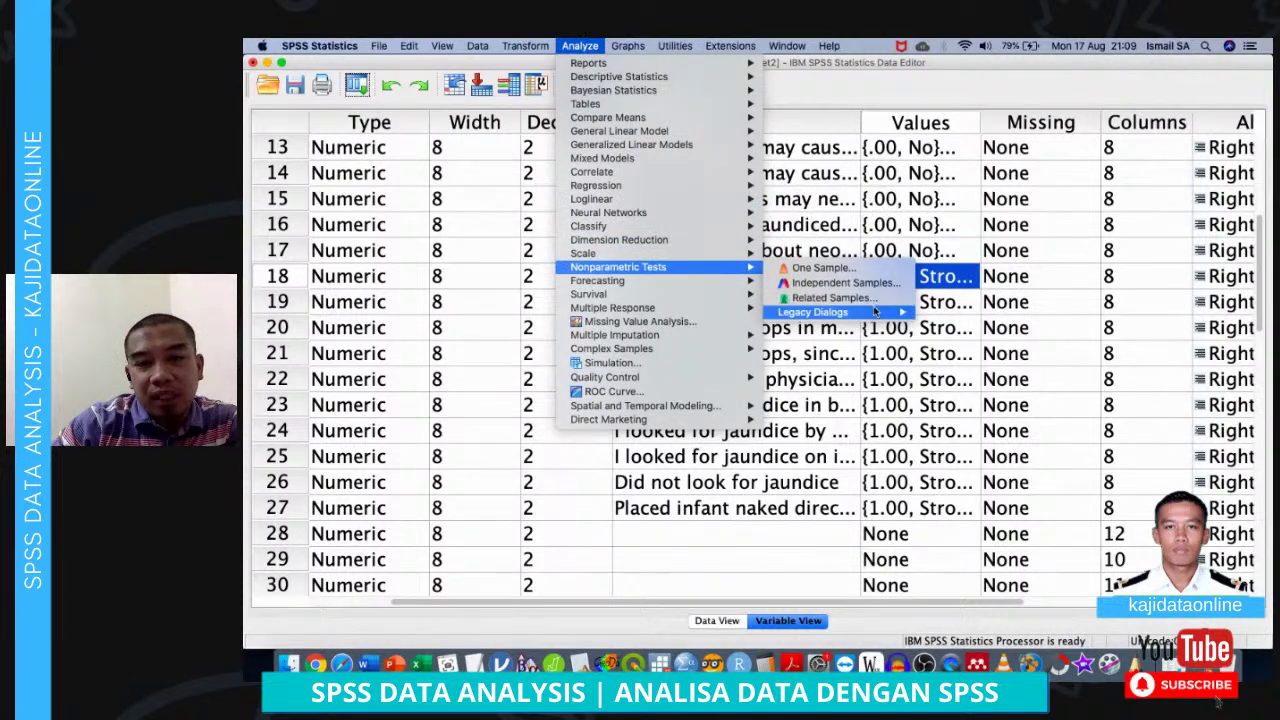
mouse_move(875, 313)
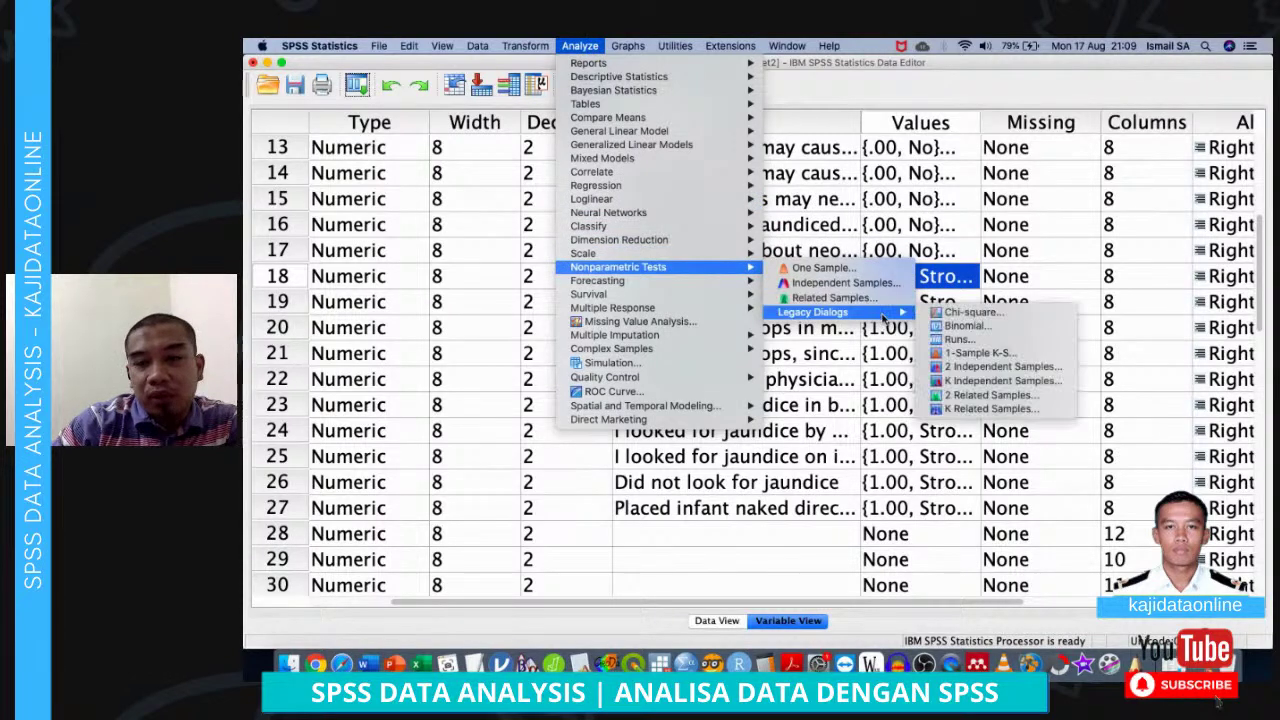
left_click(1000, 381)
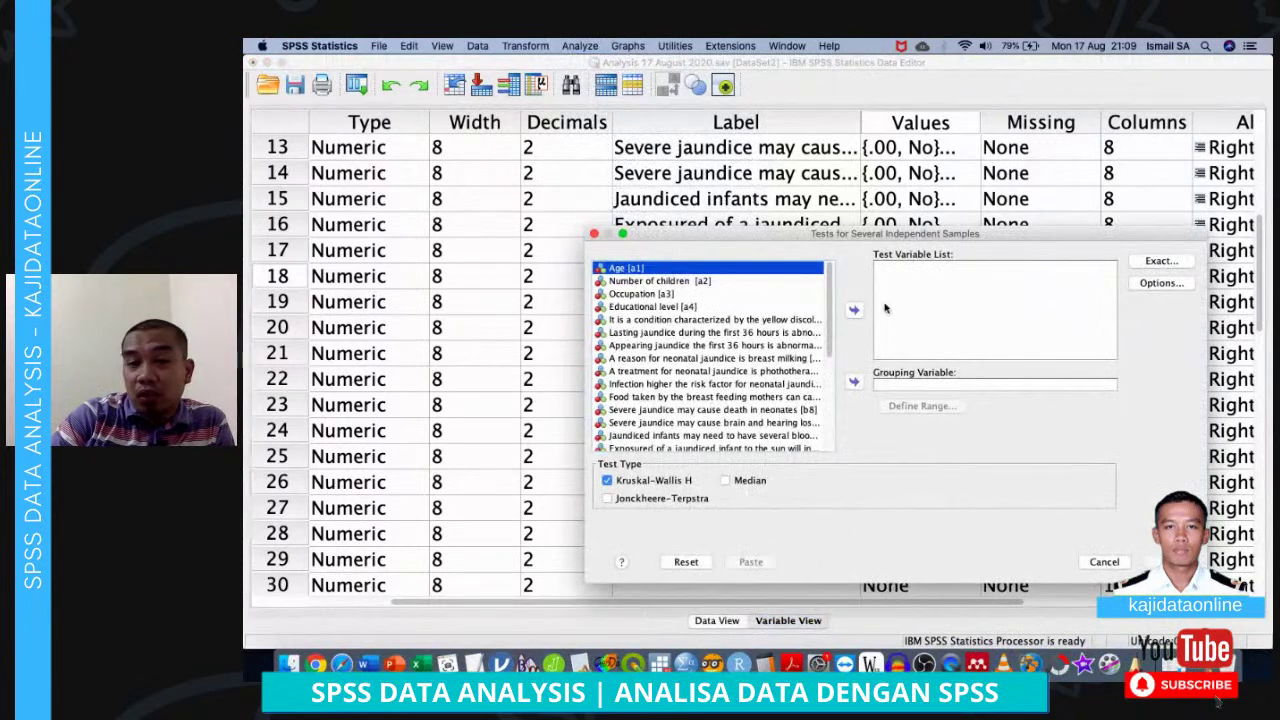
scroll(738, 326, "down", 10)
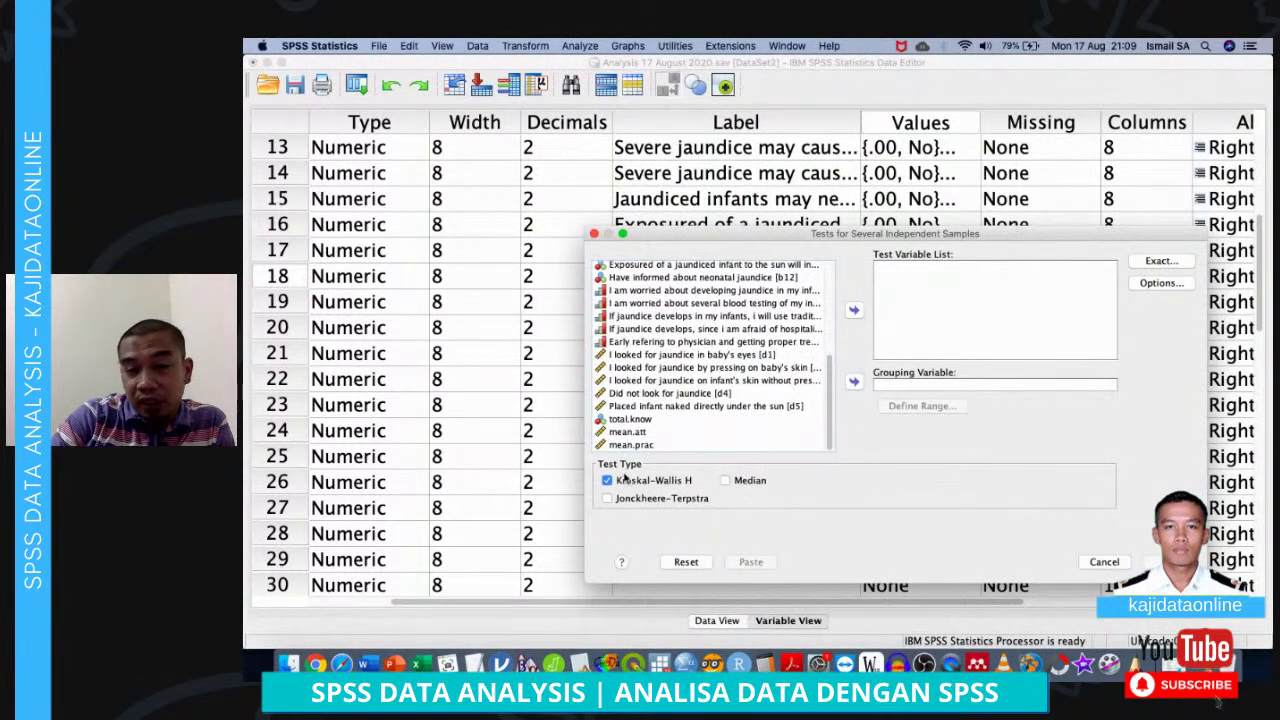
left_click(640, 420)
left_click(854, 313)
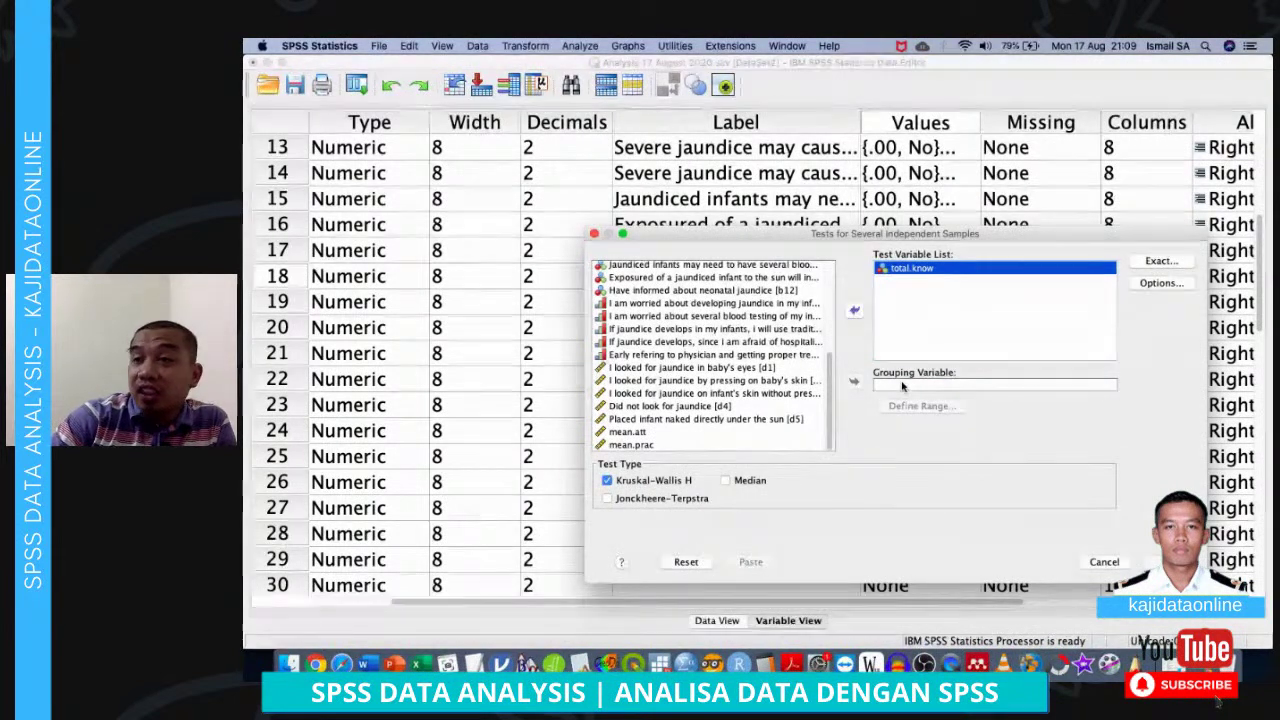
Group the Kruskal-Wallis H test by Occupation [a3] with a range of 1 to 4, and paste its syntax
scroll(715, 345, "up", 10)
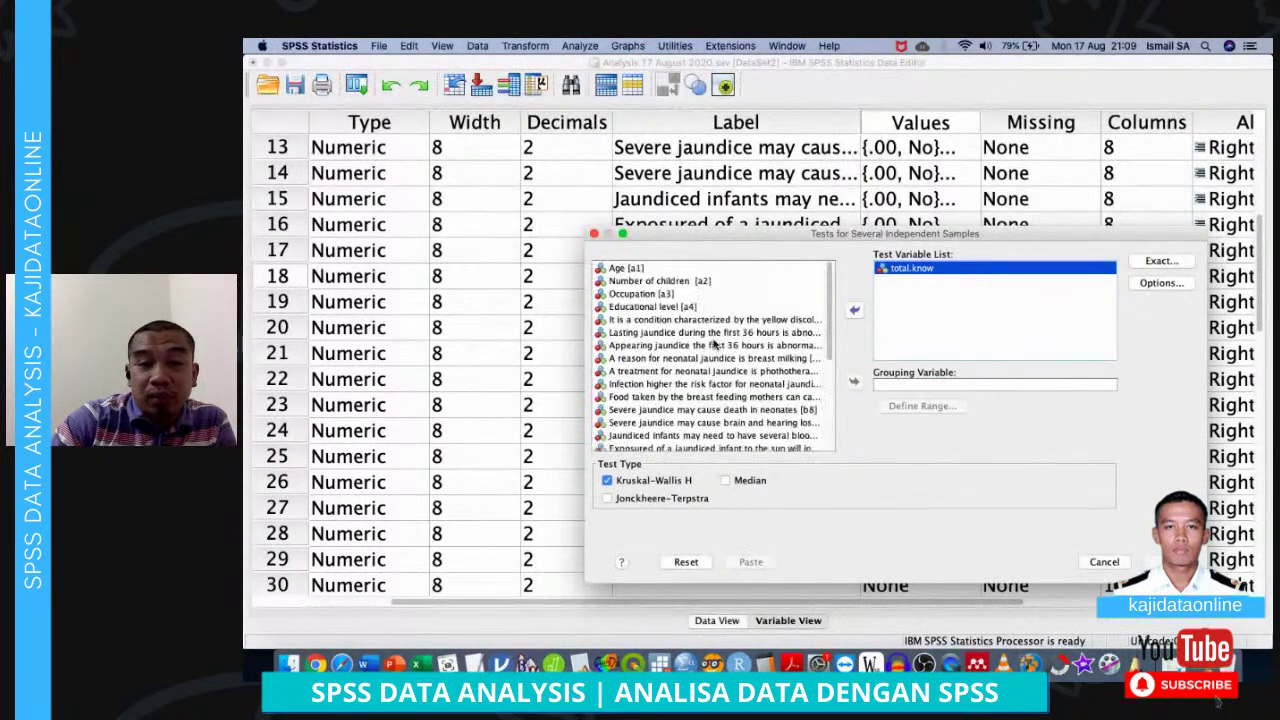
left_click(672, 294)
left_click(855, 381)
left_click(902, 407)
type("1")
left_click(856, 418)
type("4")
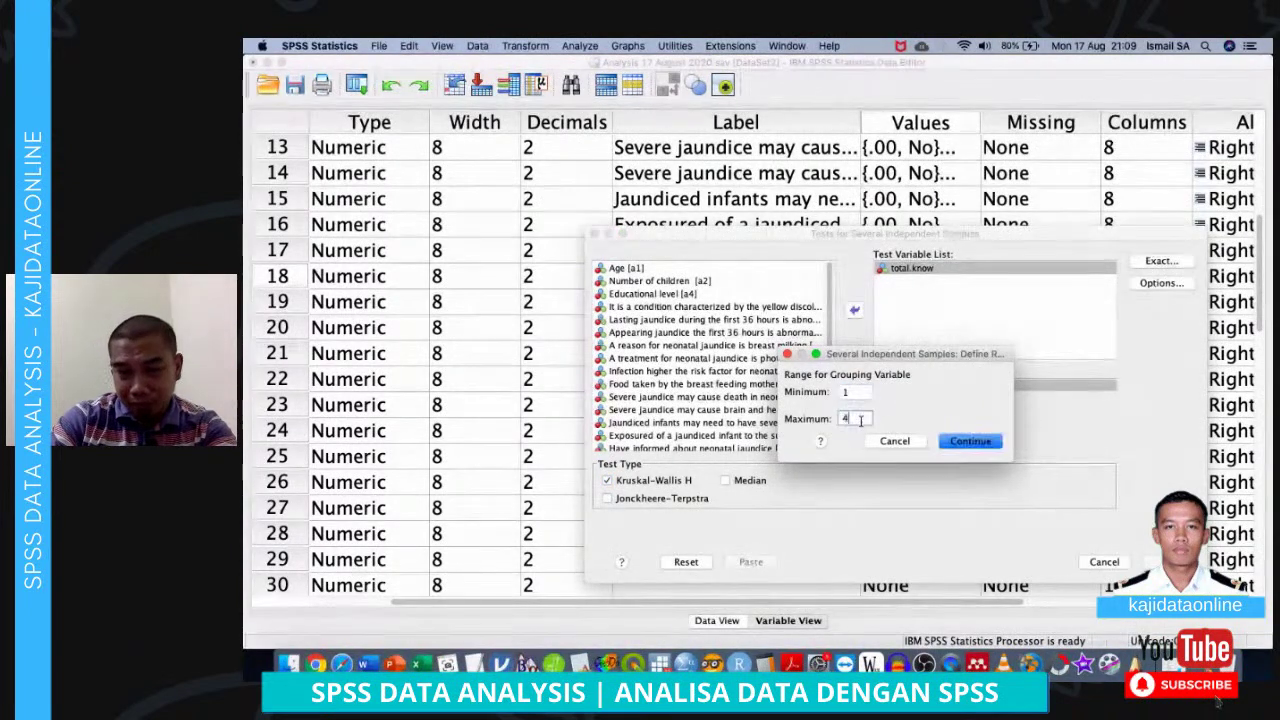
left_click(958, 449)
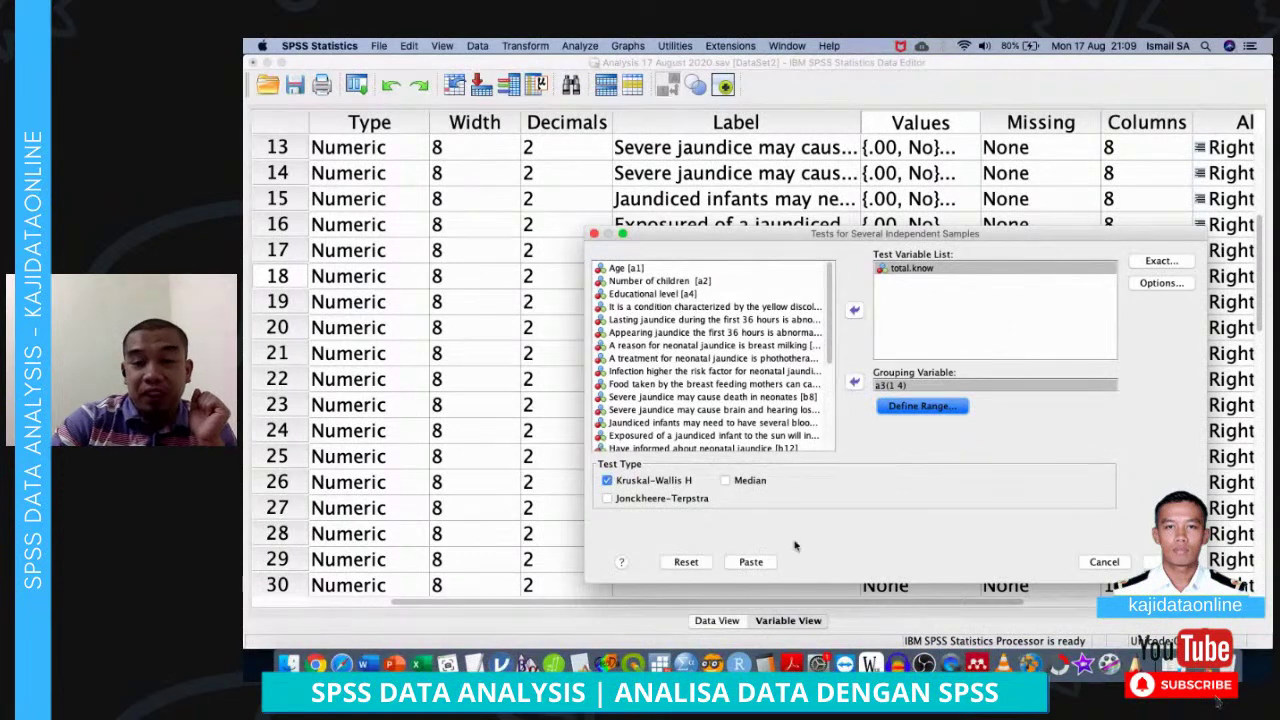
left_click(751, 562)
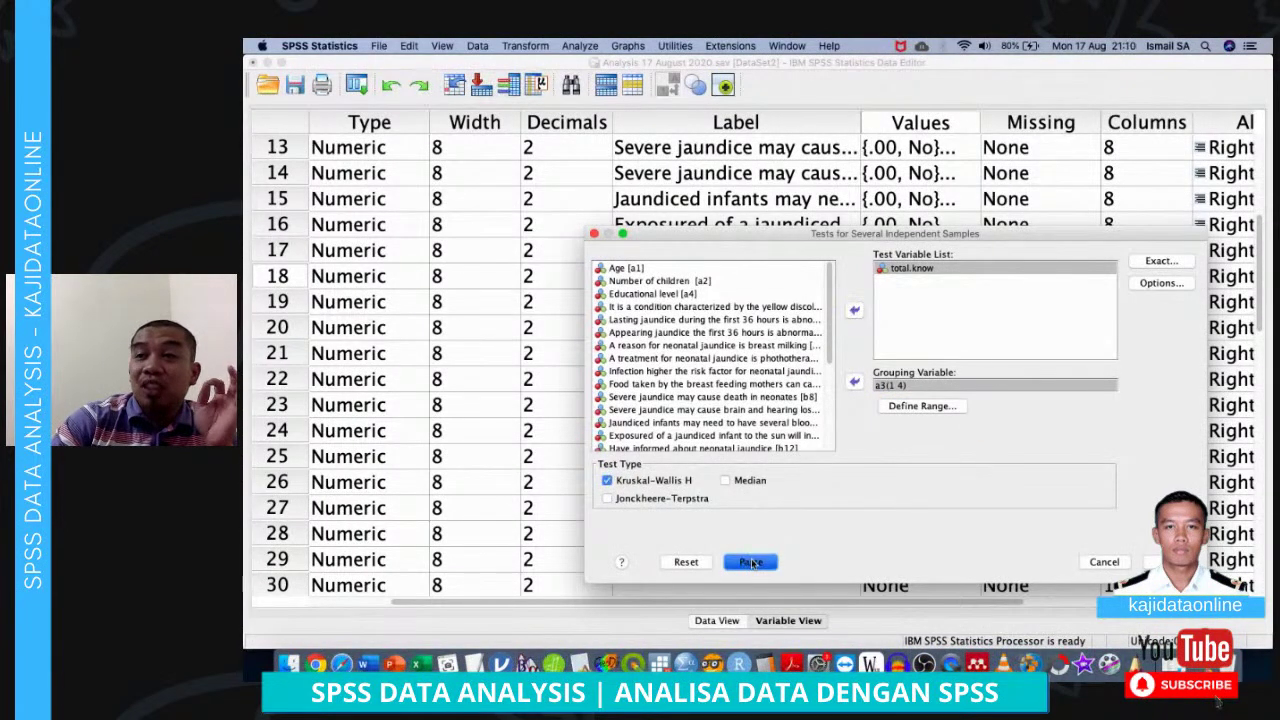
left_click(751, 562)
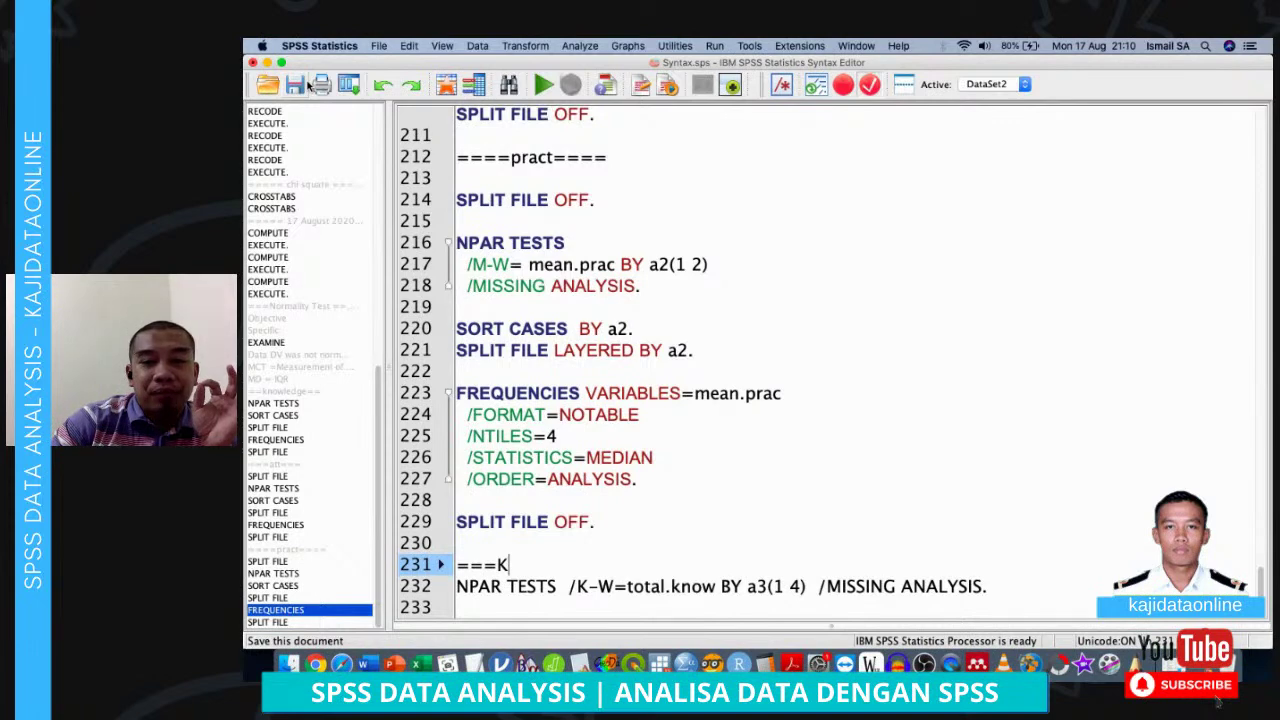
Save the syntax under the file name backup
left_click(310, 86)
left_click(850, 388)
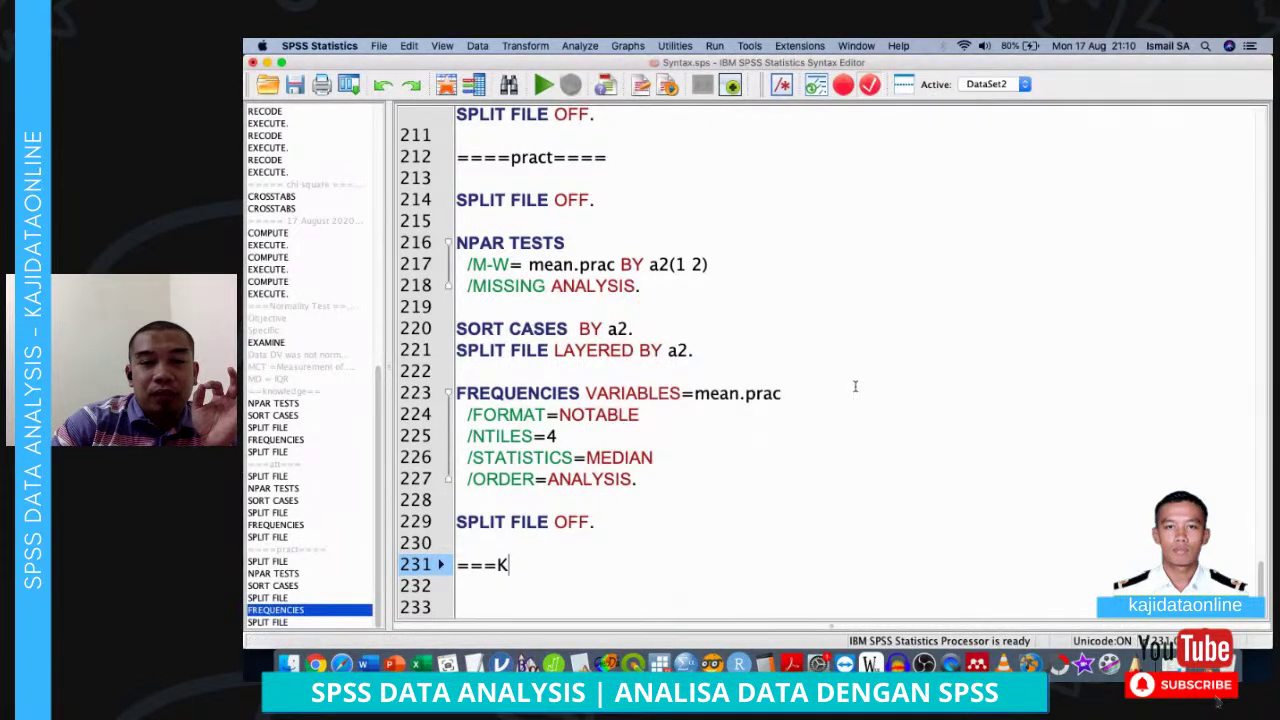
left_click(376, 46)
left_click(458, 142)
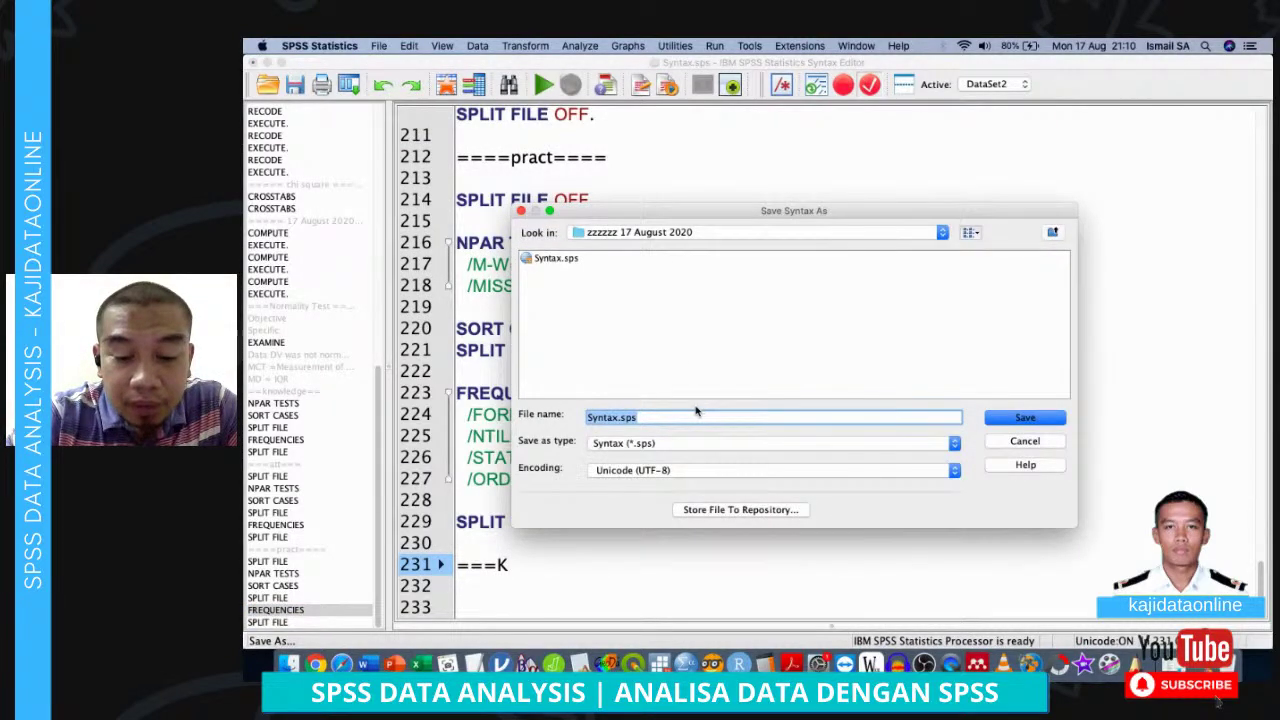
type("Syntax")
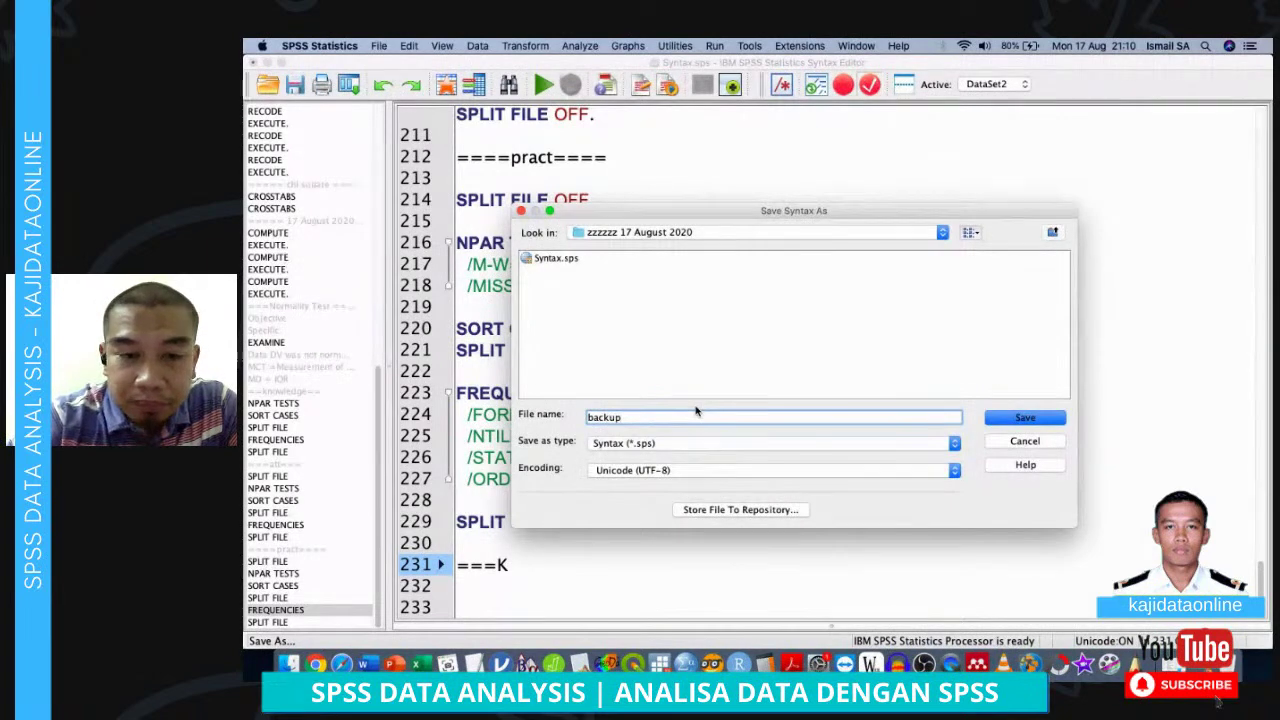
key("Return")
left_click(924, 389)
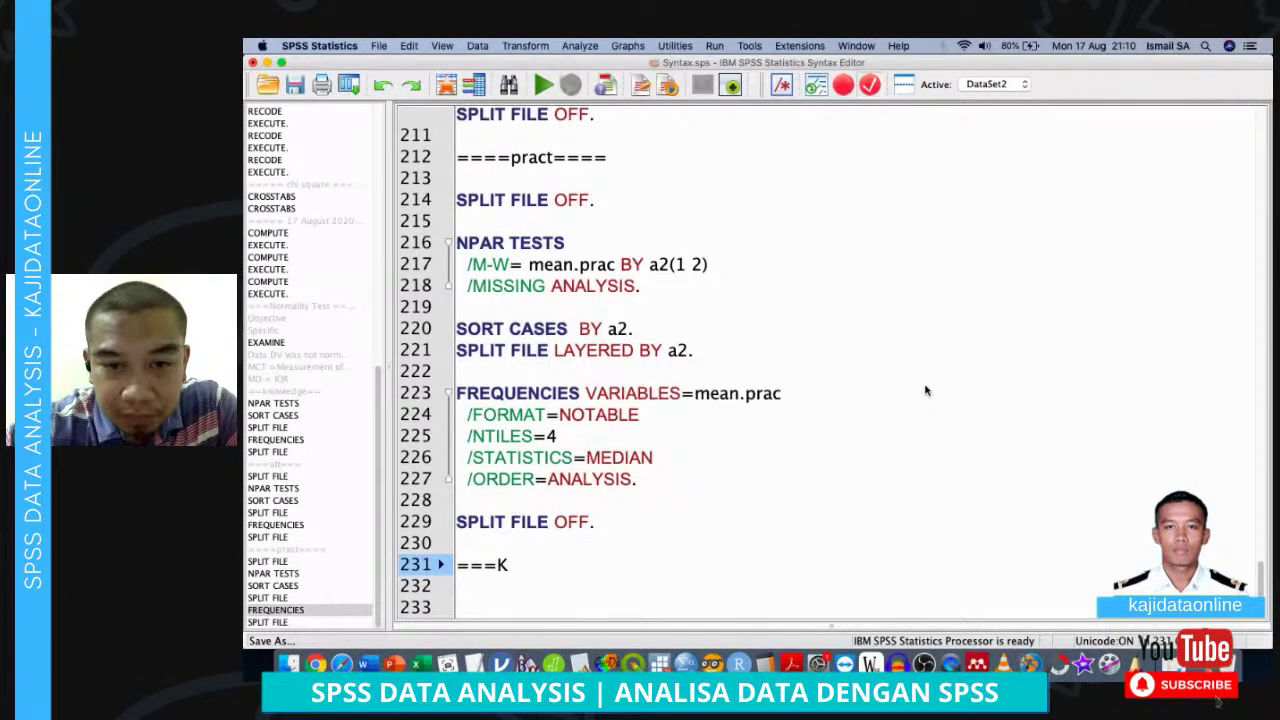
Copy the entire contents of the syntax editor
left_click(863, 386)
left_click(757, 420)
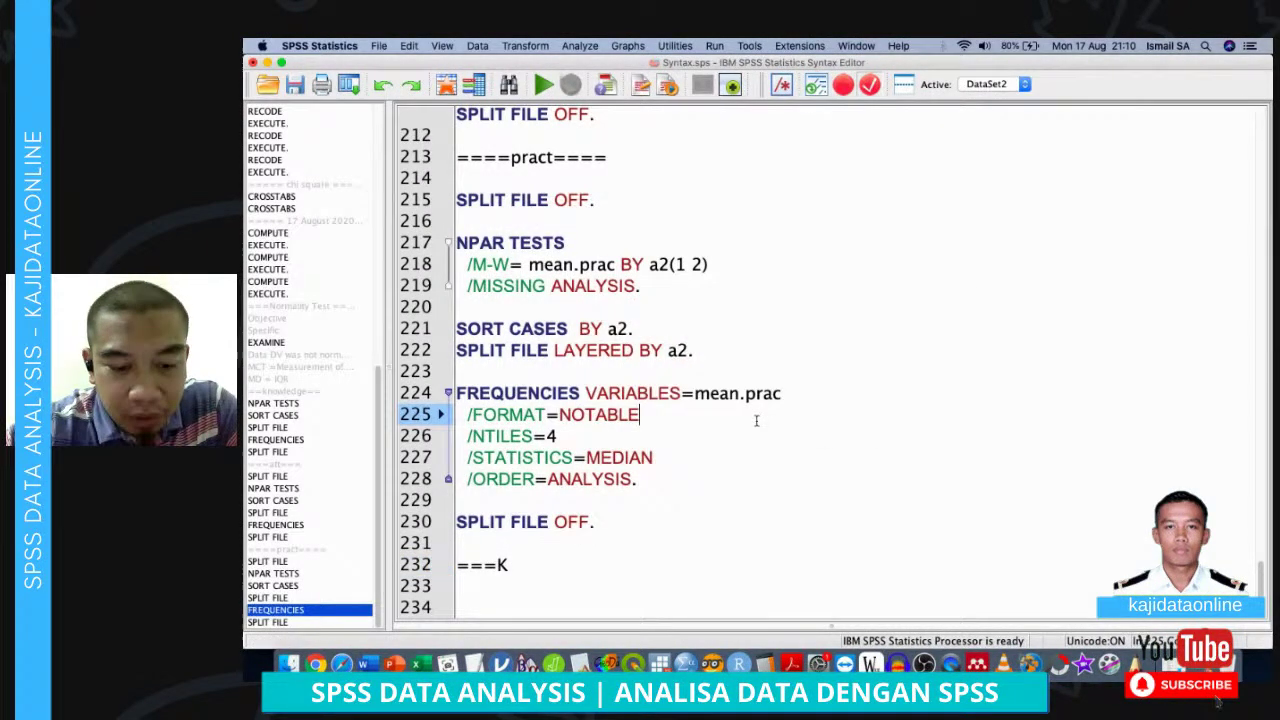
key("super+a")
key("super+c")
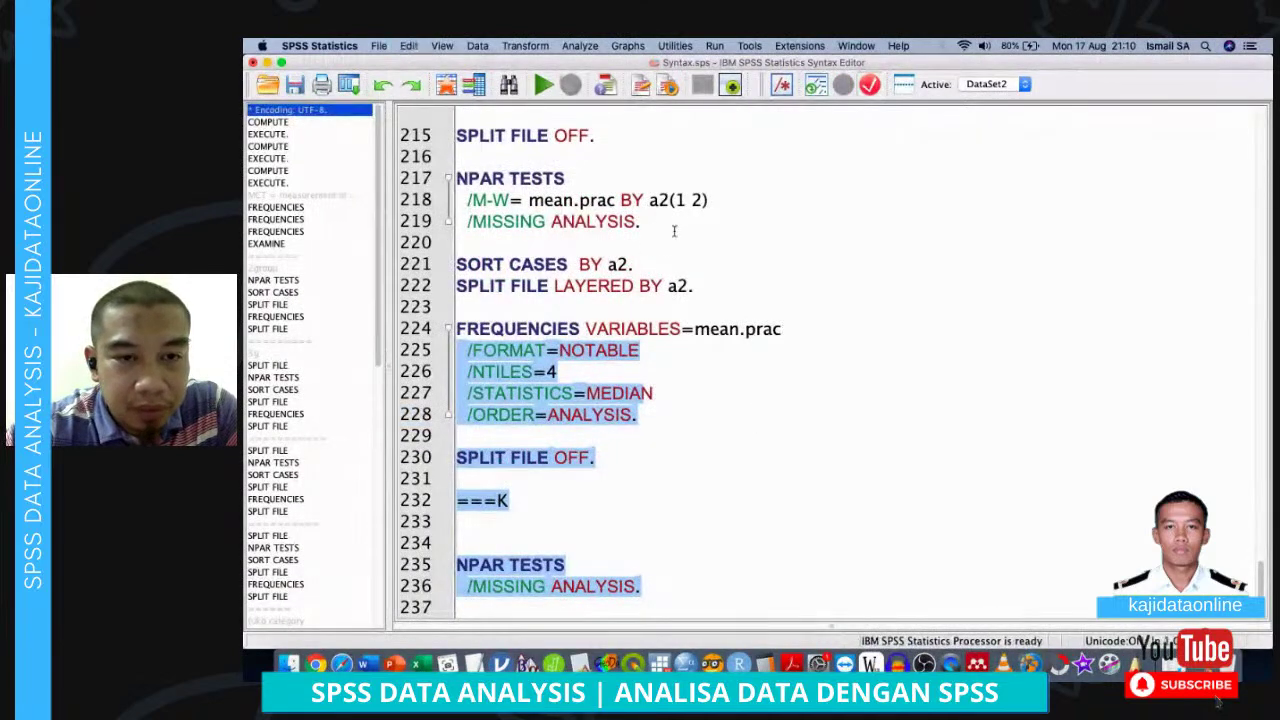
Close the Syntax.sps window and discard its unsaved edits
left_click(267, 63)
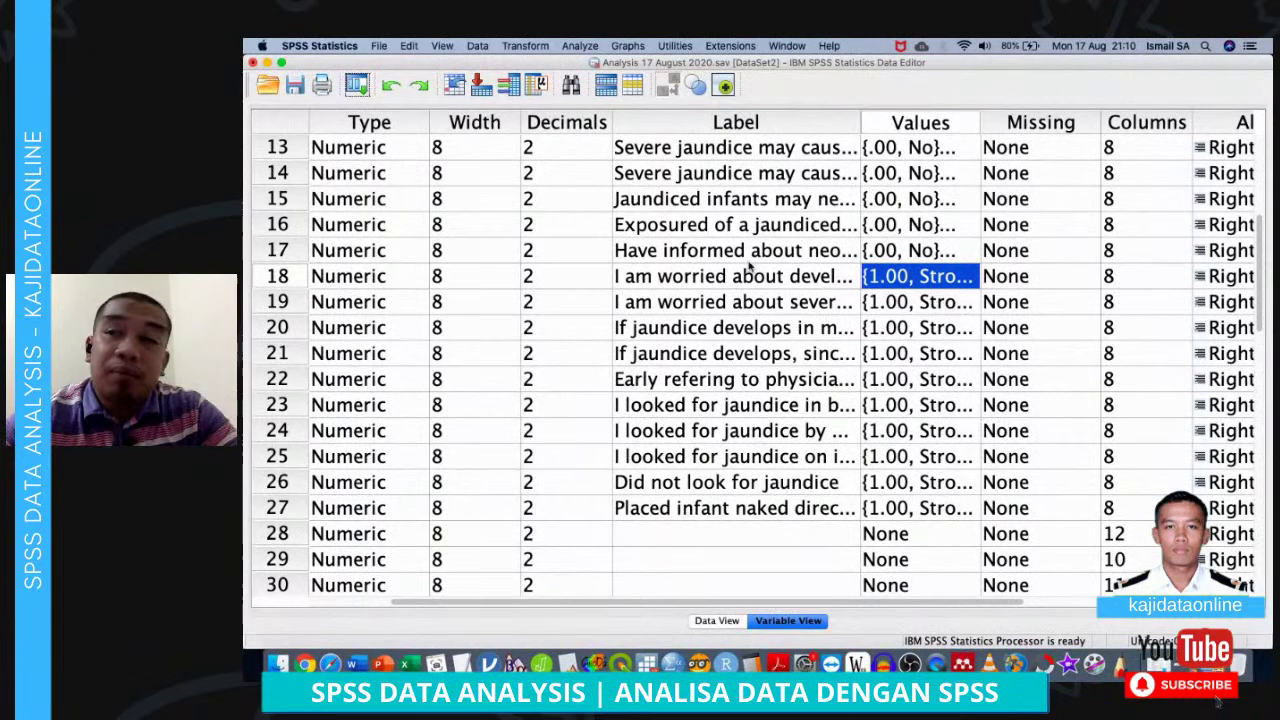
left_click(379, 47)
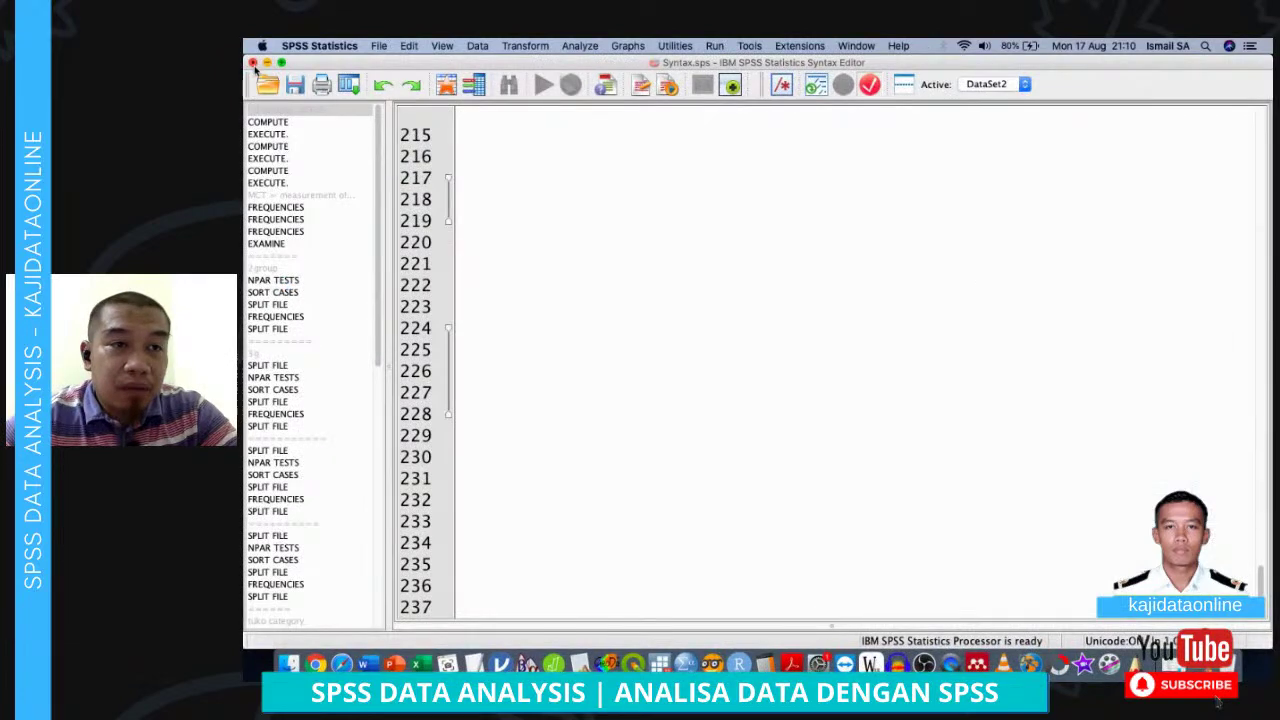
left_click(253, 63)
left_click(869, 385)
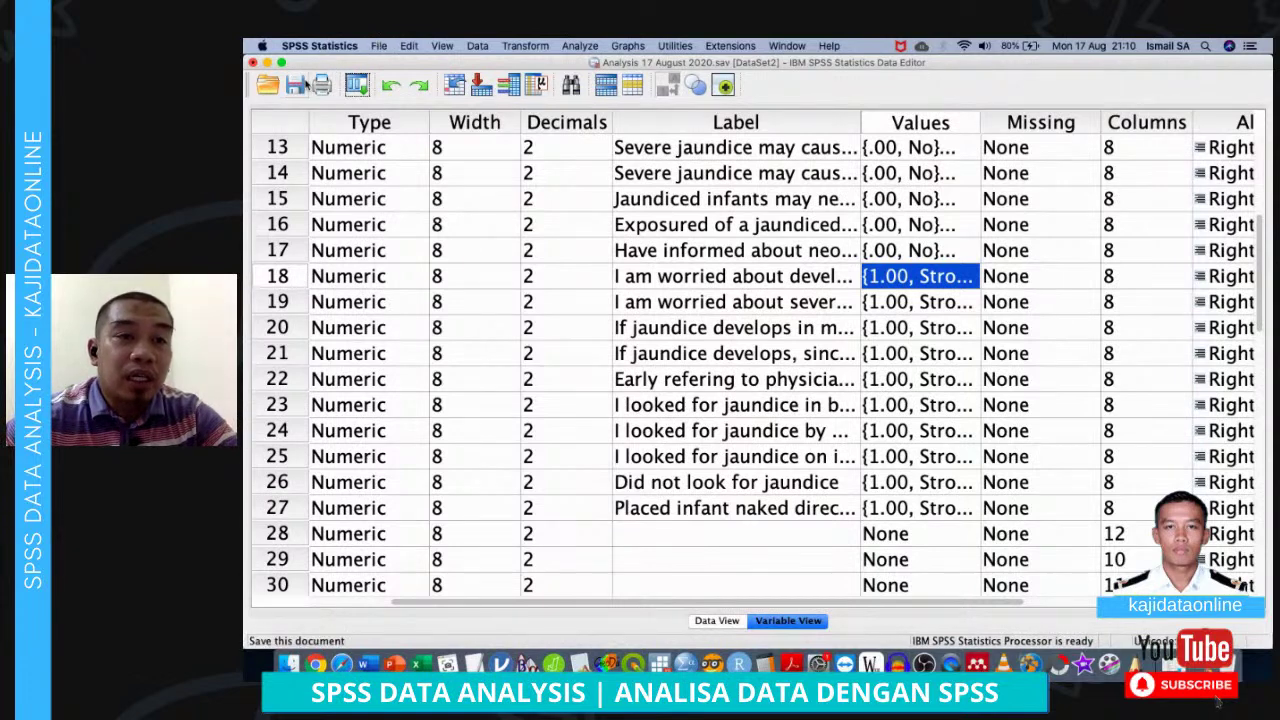
Reopen the saved Syntax.sps file from the data editor and bring its window to the front
left_click(377, 48)
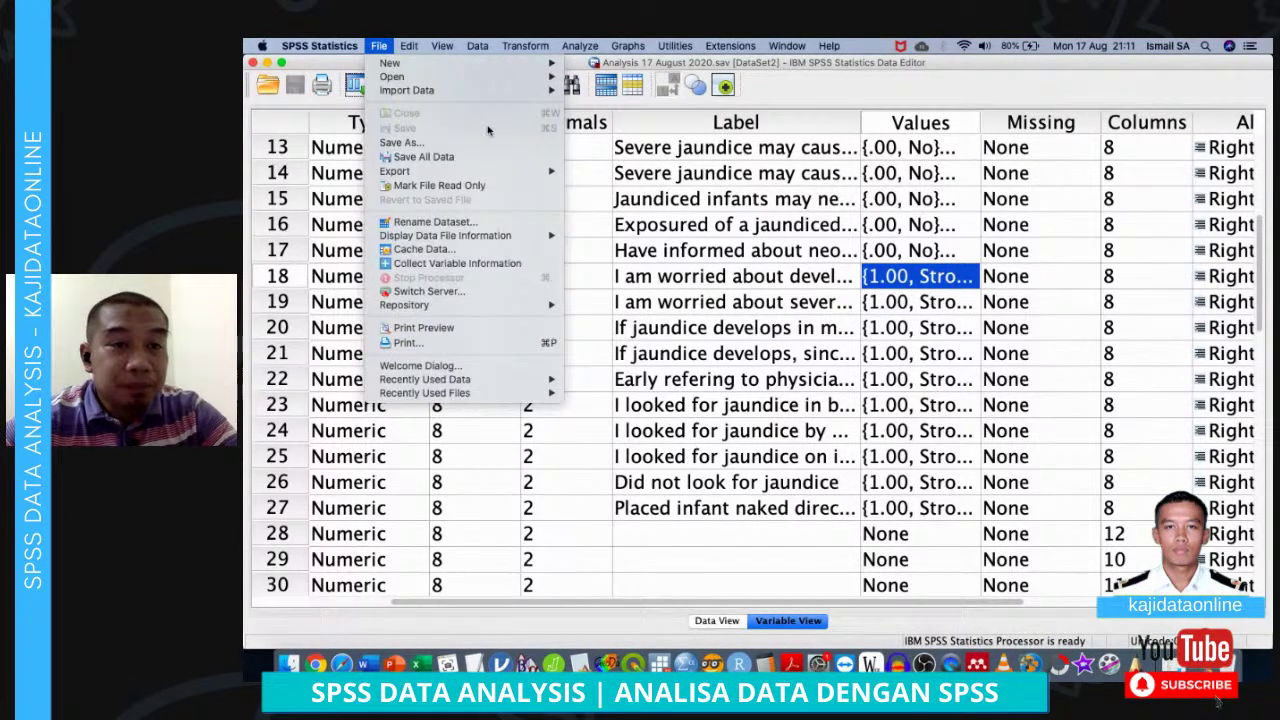
mouse_move(541, 77)
left_click(610, 107)
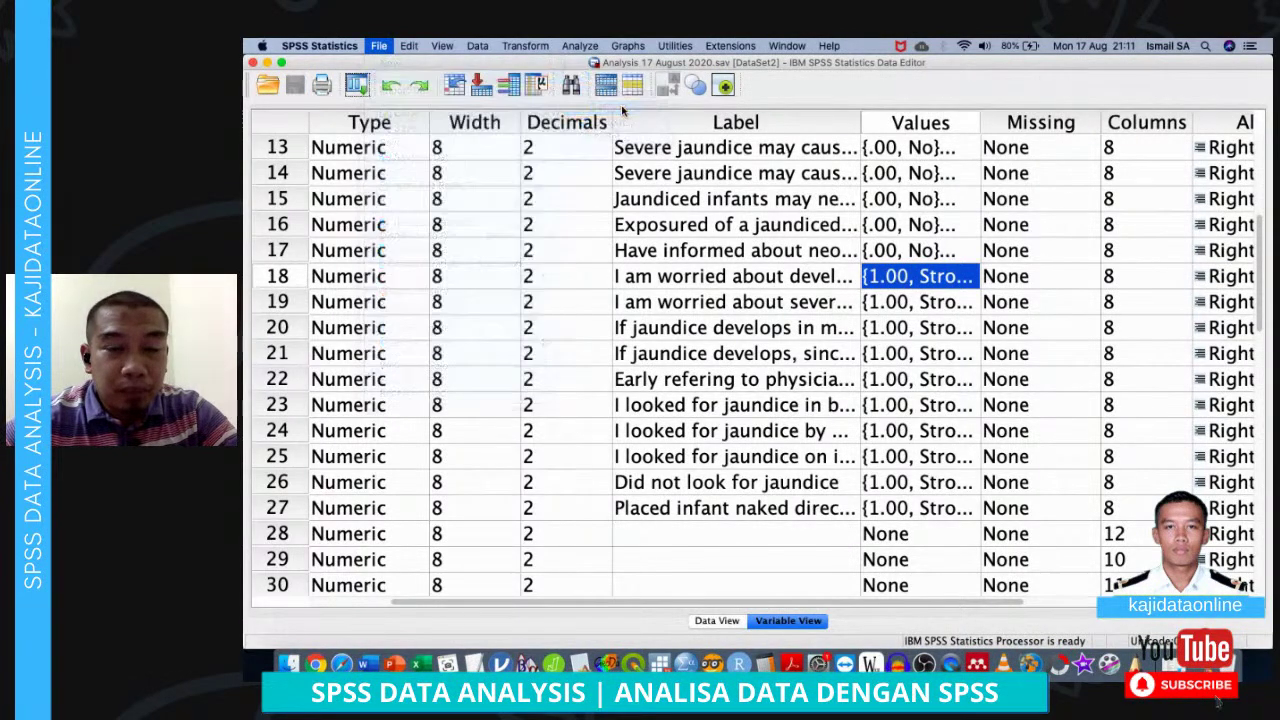
double_click(560, 258)
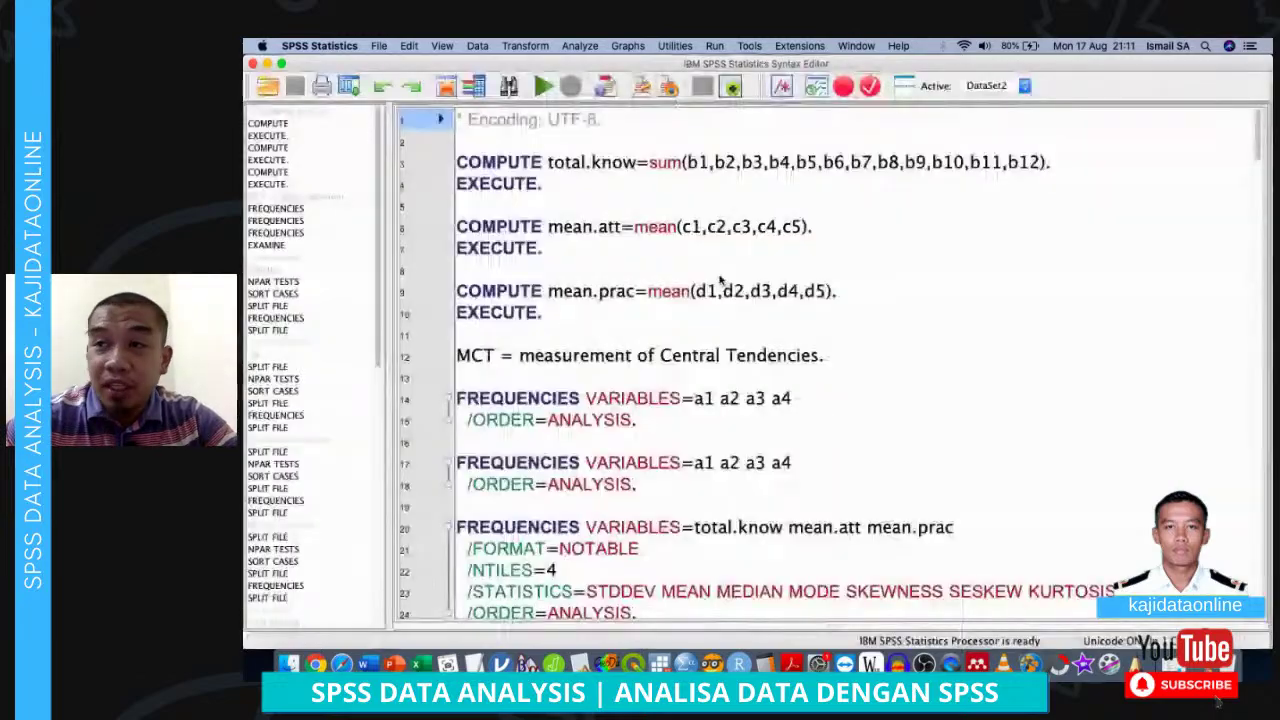
key("ctrl+Up")
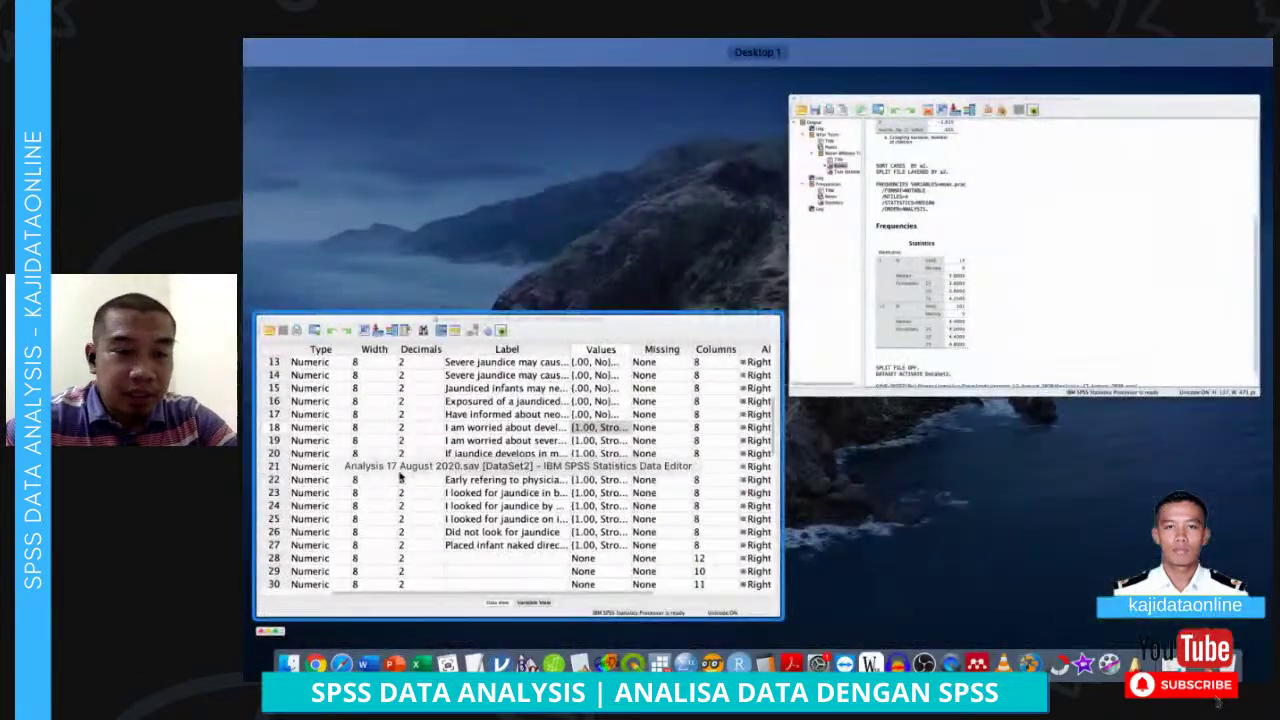
left_click(388, 511)
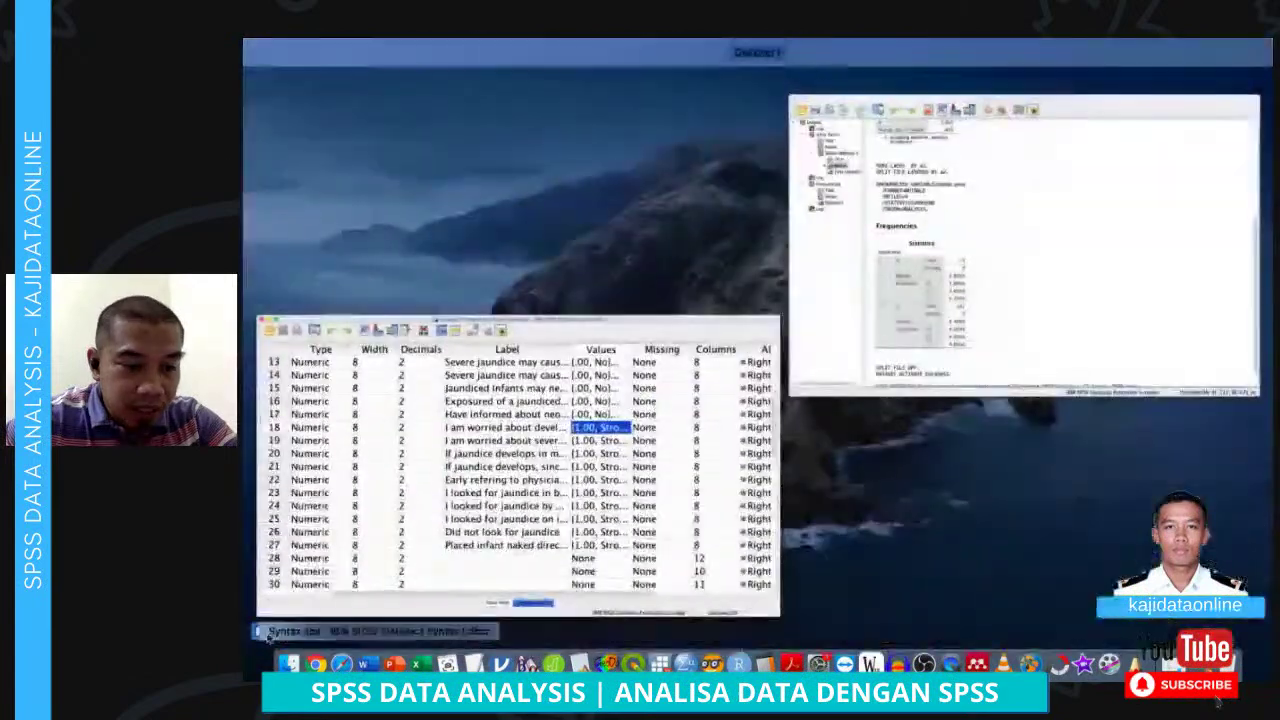
left_click(293, 633)
left_click(285, 639)
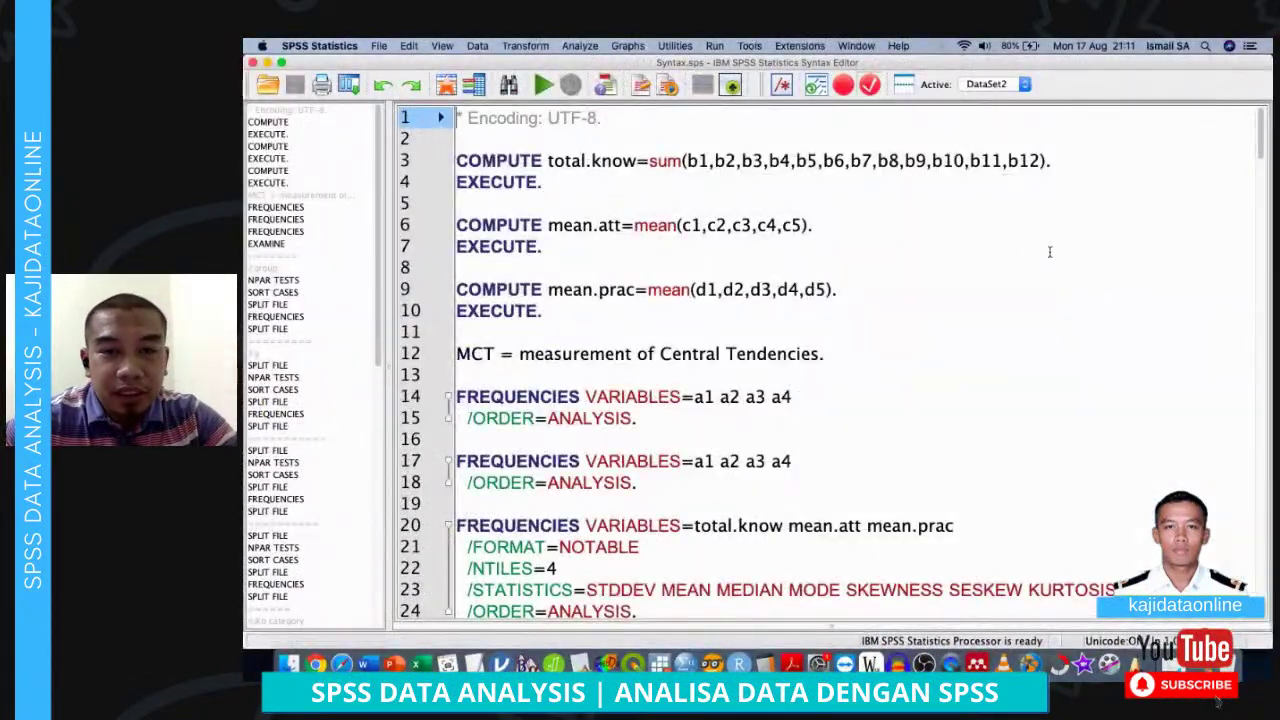
Run the 2group block for total.know, mean.att and mean.prac by a2, from the Mann-Whitney NPAR TESTS through SPLIT FILE OFF
left_click(837, 158)
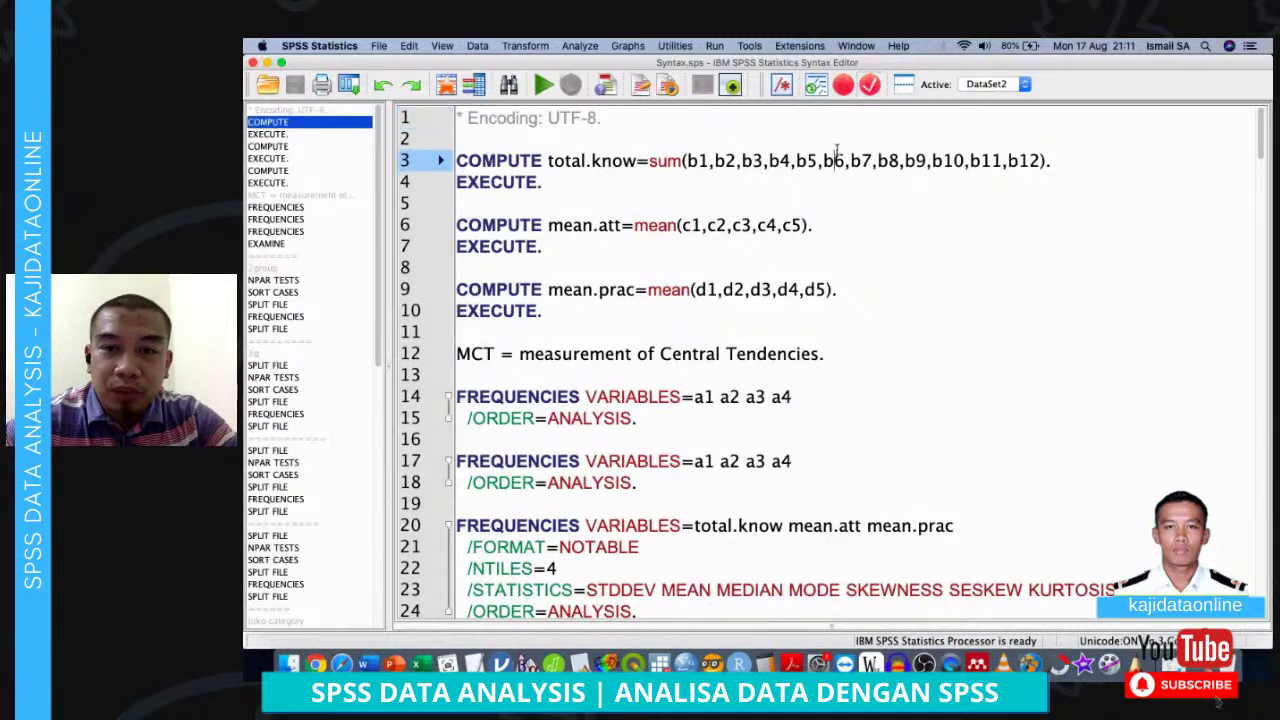
left_click(808, 205)
scroll(691, 420, "down", 5)
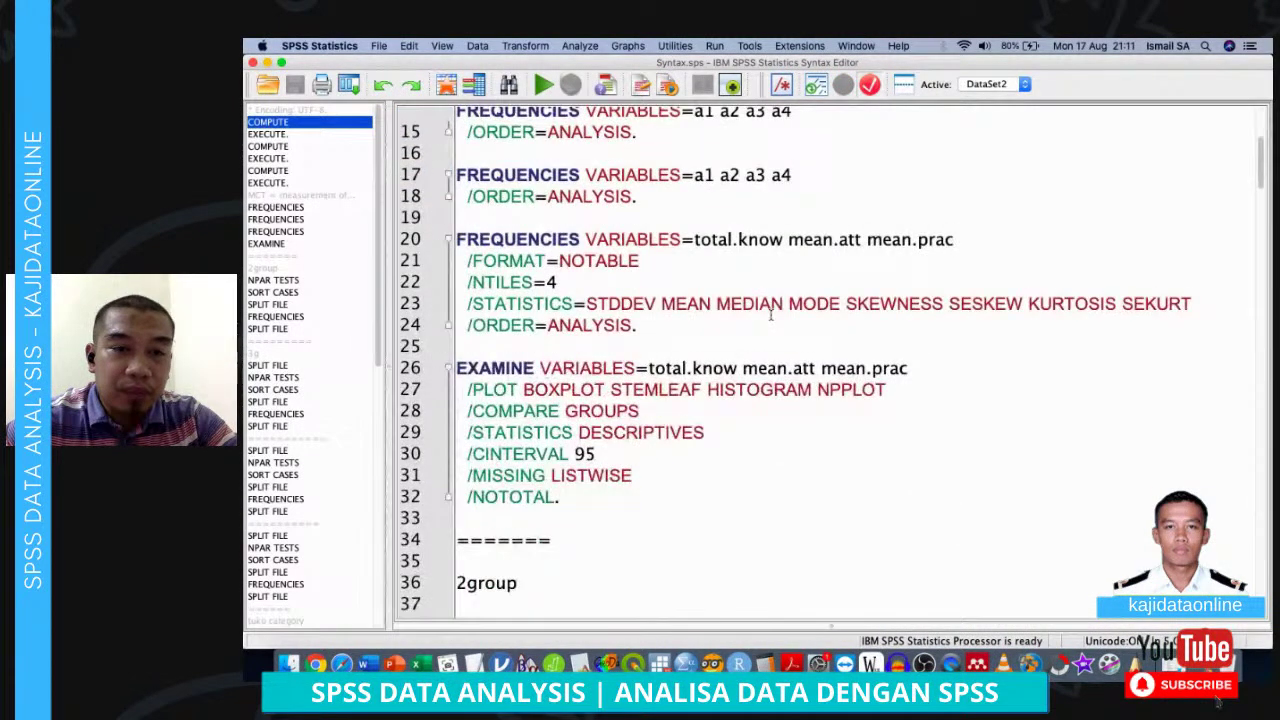
scroll(692, 419, "down", 4)
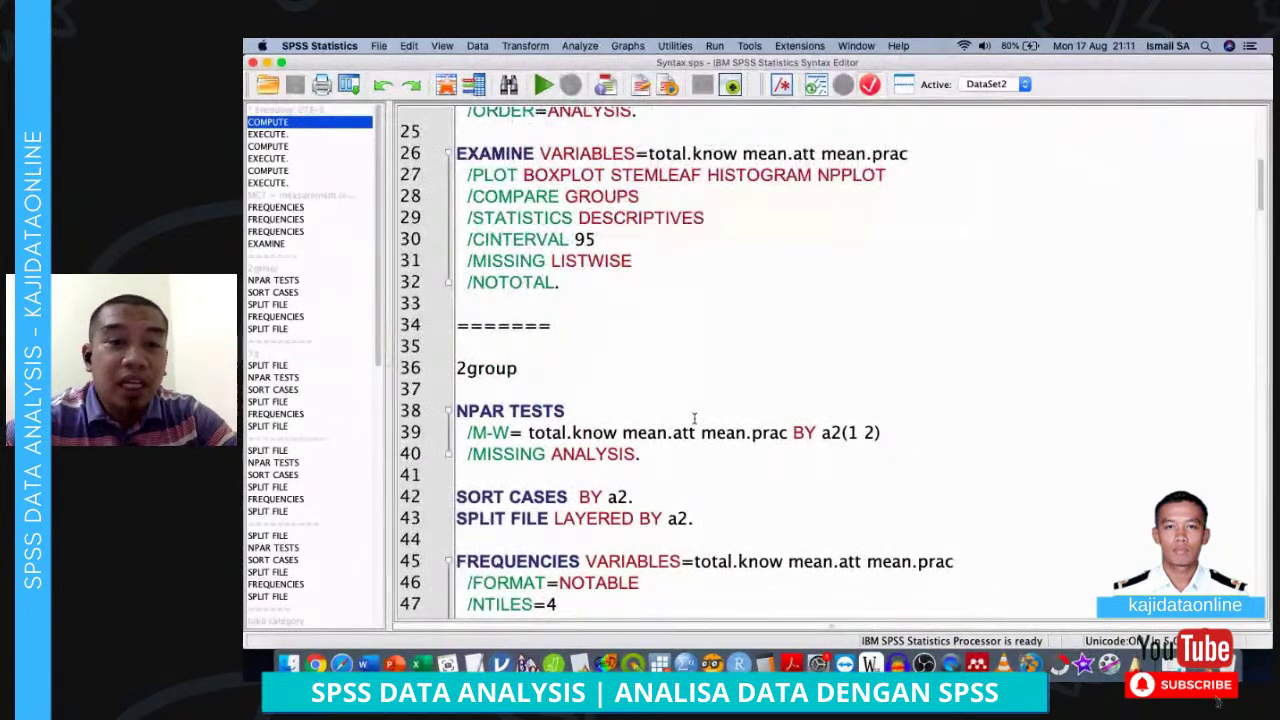
scroll(691, 423, "down", 2)
left_click(601, 257)
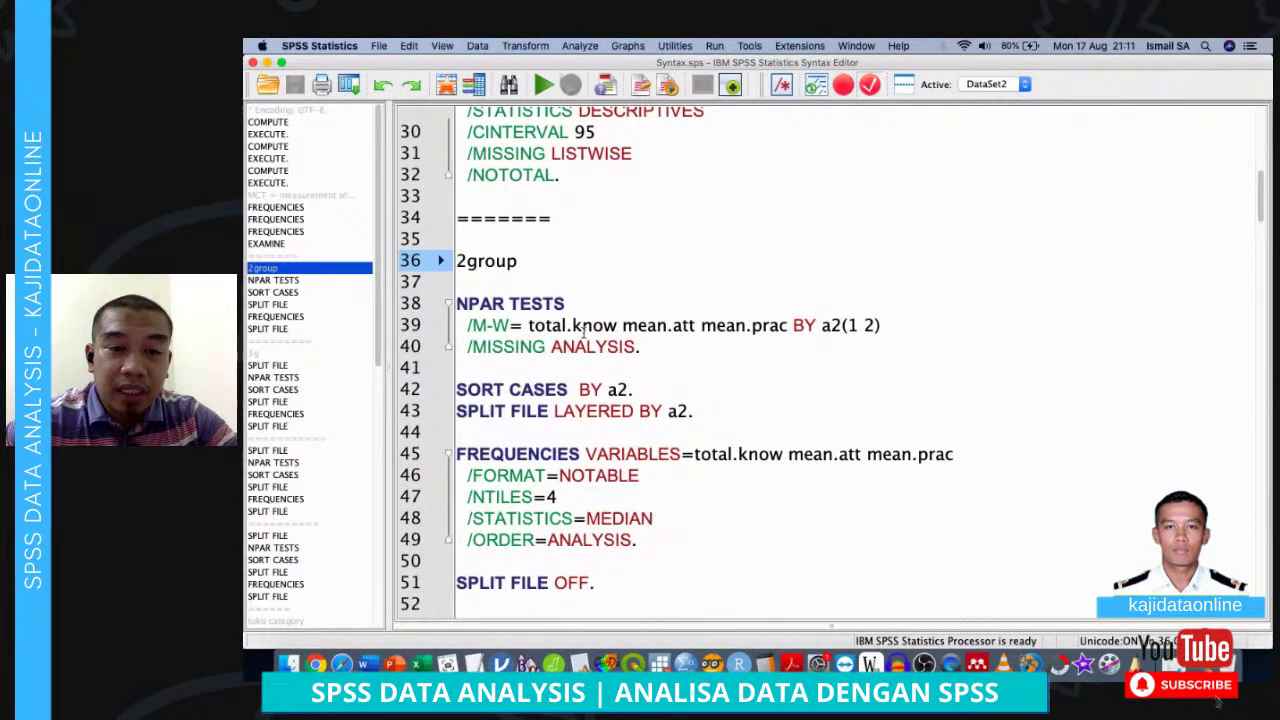
scroll(584, 333, "down", 1)
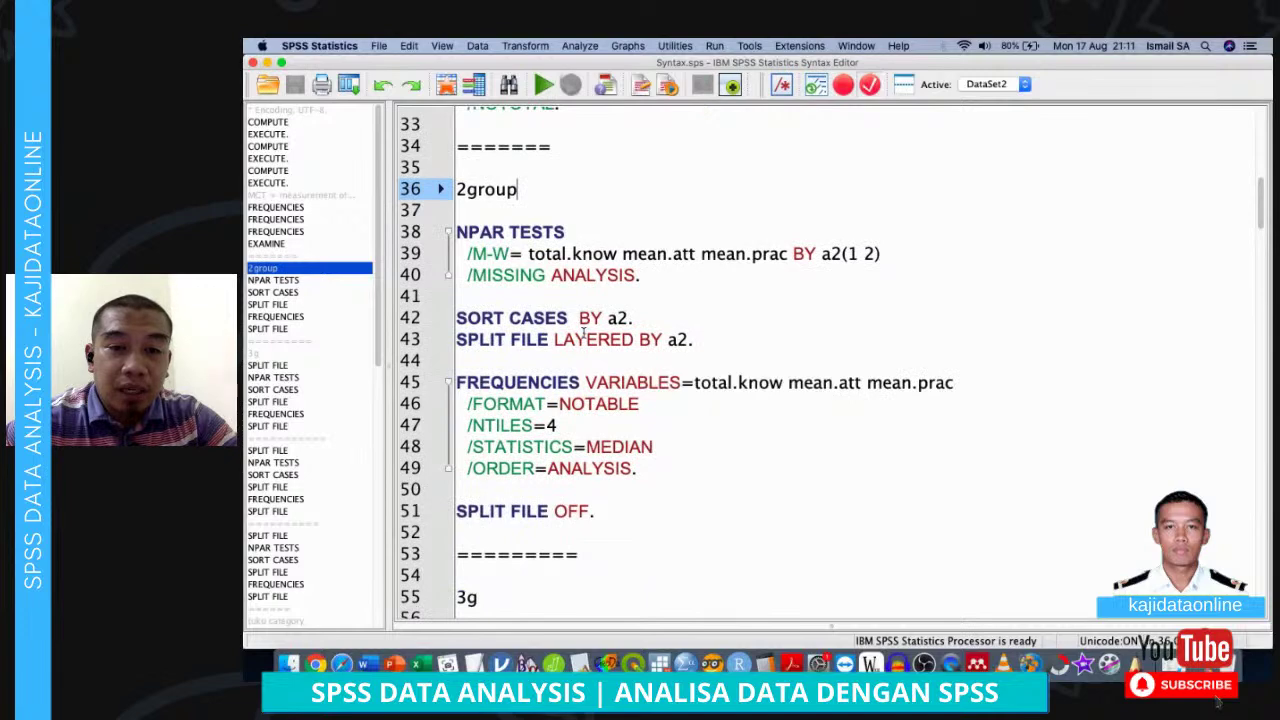
left_click(530, 252)
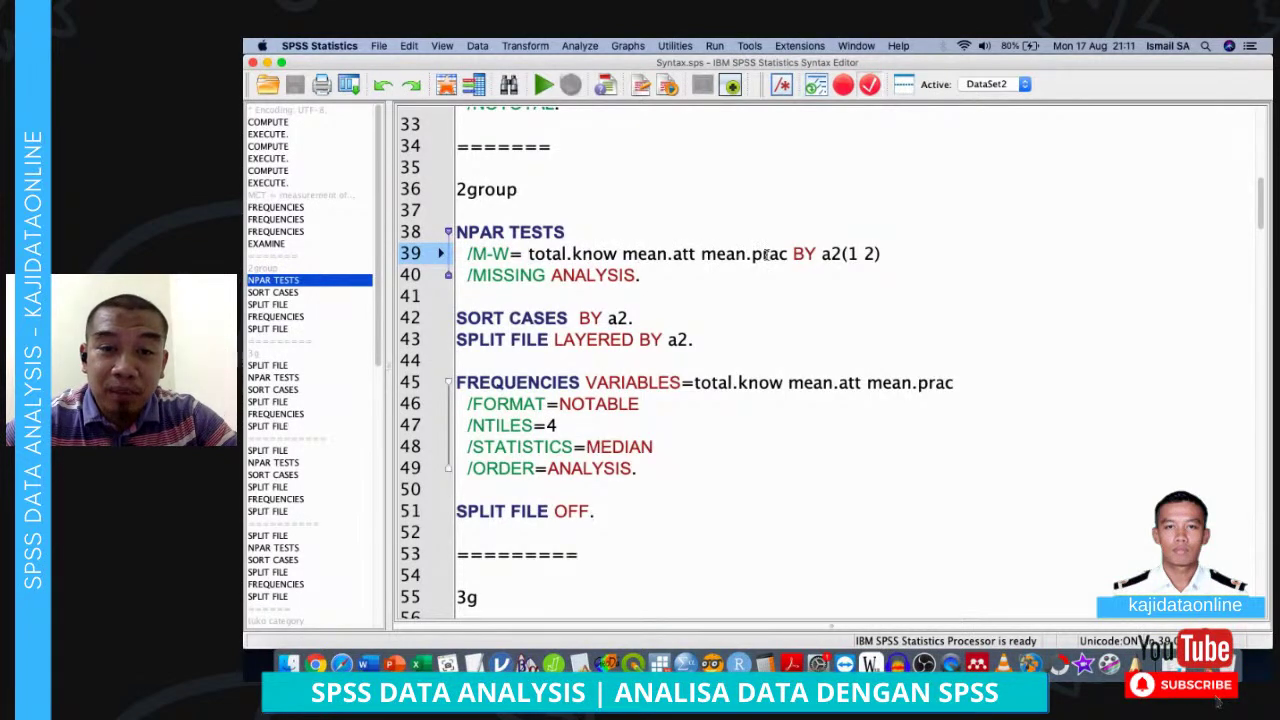
left_click(727, 203)
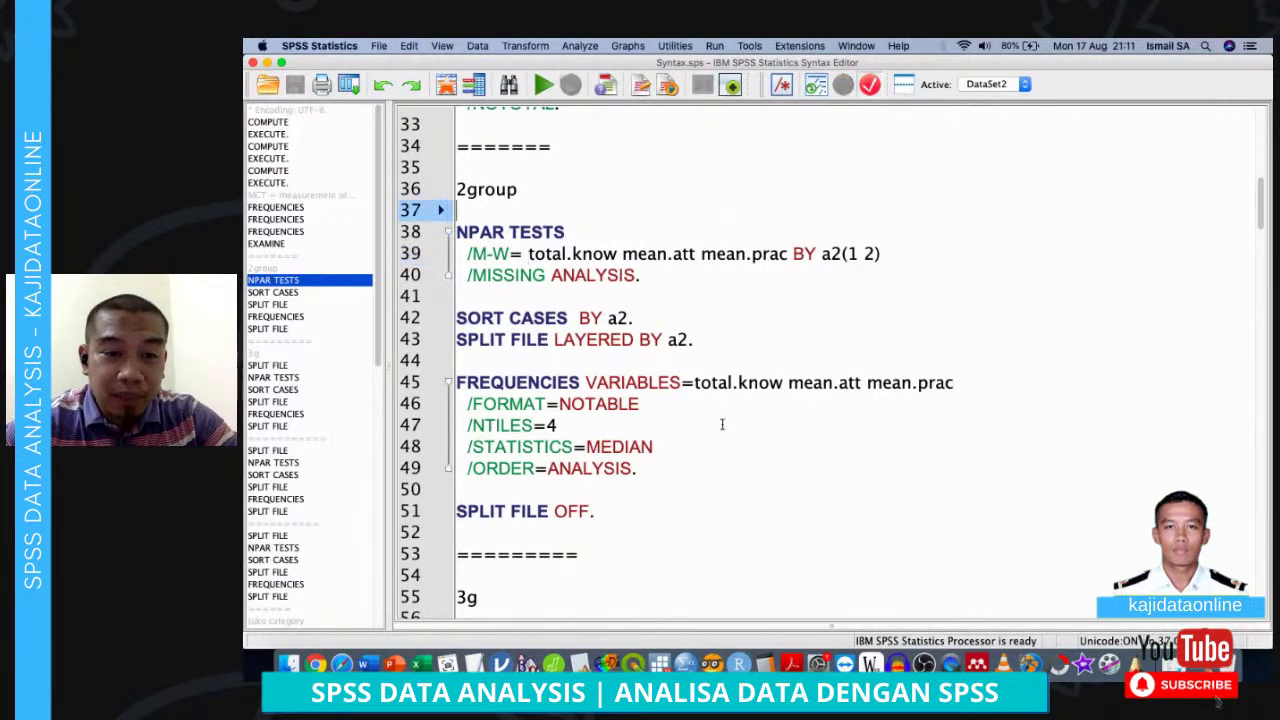
left_click(703, 516, "shift")
key("super+r")
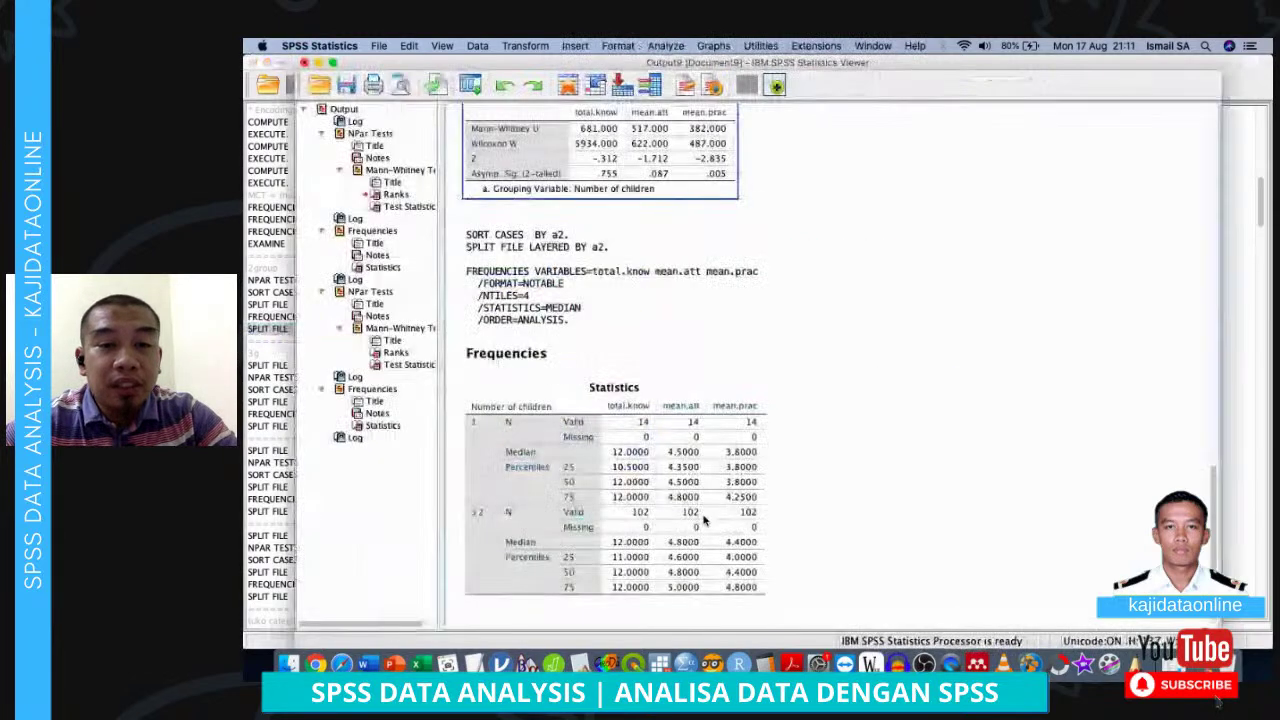
Examine the latest Mann-Whitney Ranks and Test Statistics tables for the three variables by number of children
scroll(703, 520, "up", 5)
left_click(533, 280)
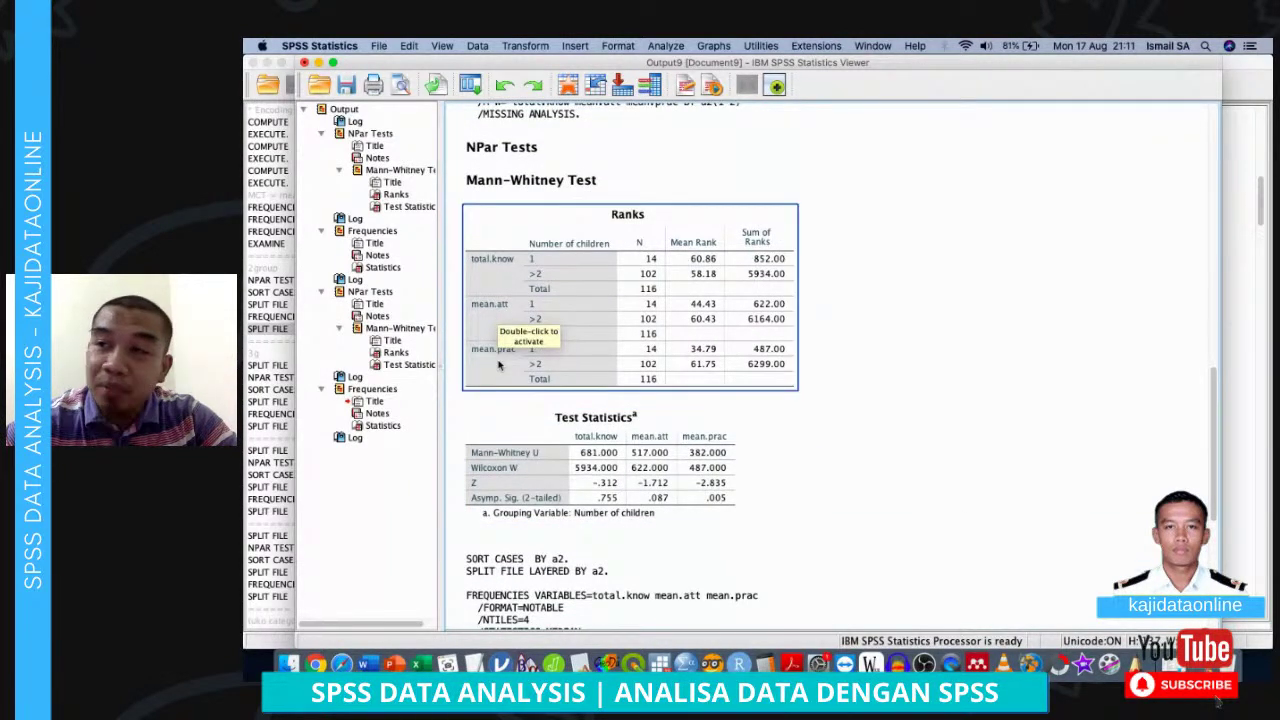
left_click(600, 455)
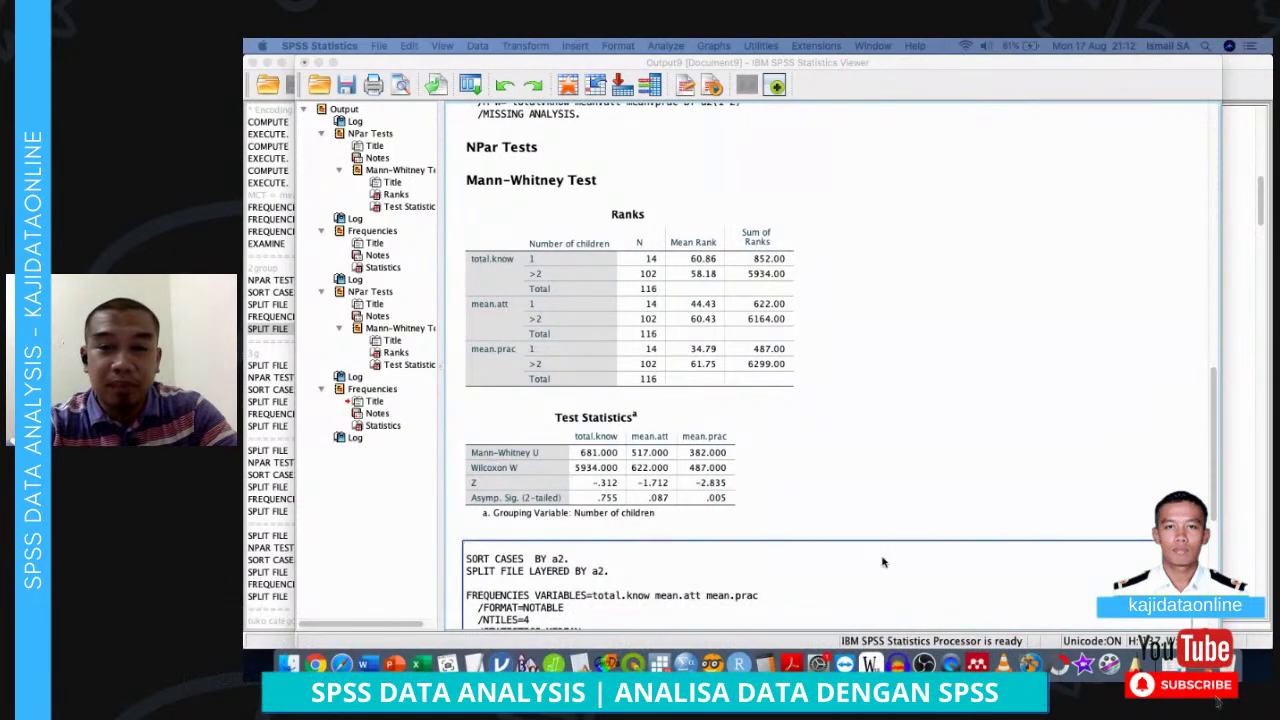
Switch to the data editor, check the value labels of the Age variable, and leave them without changes
key("ctrl+Up")
left_click(637, 254)
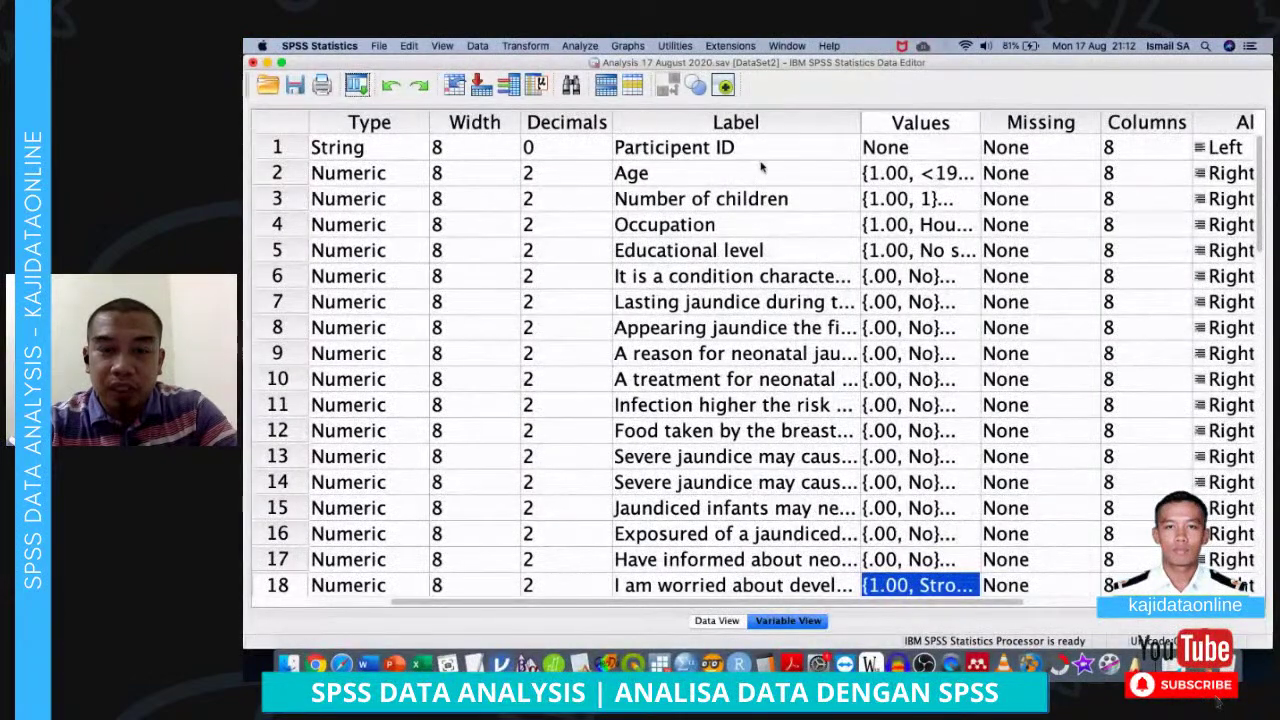
left_click(963, 176)
left_click(964, 177)
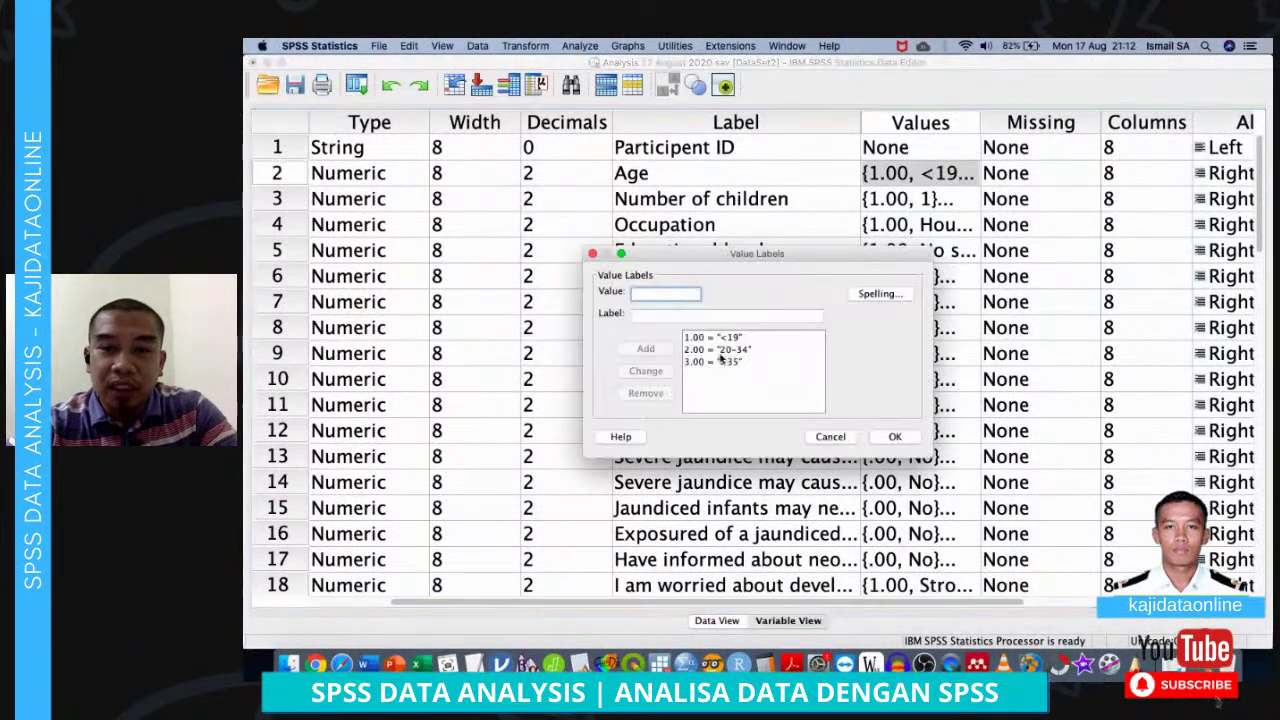
left_click(734, 339)
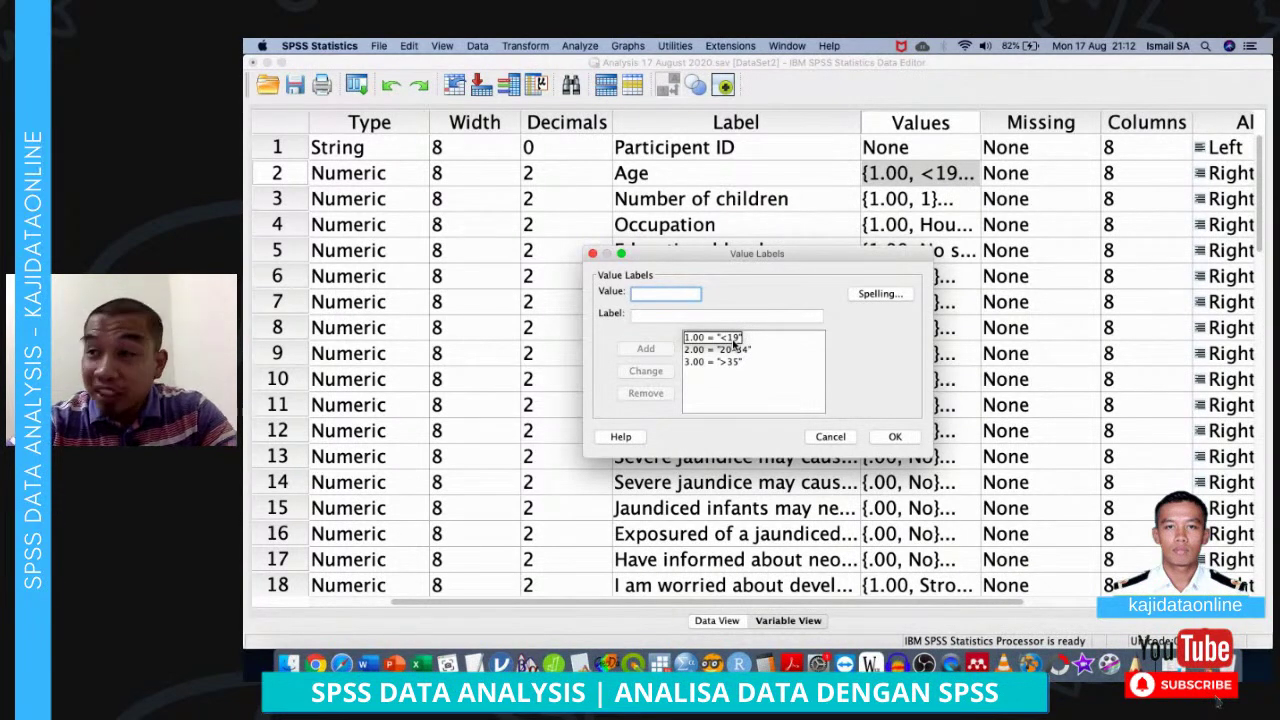
left_click(830, 437)
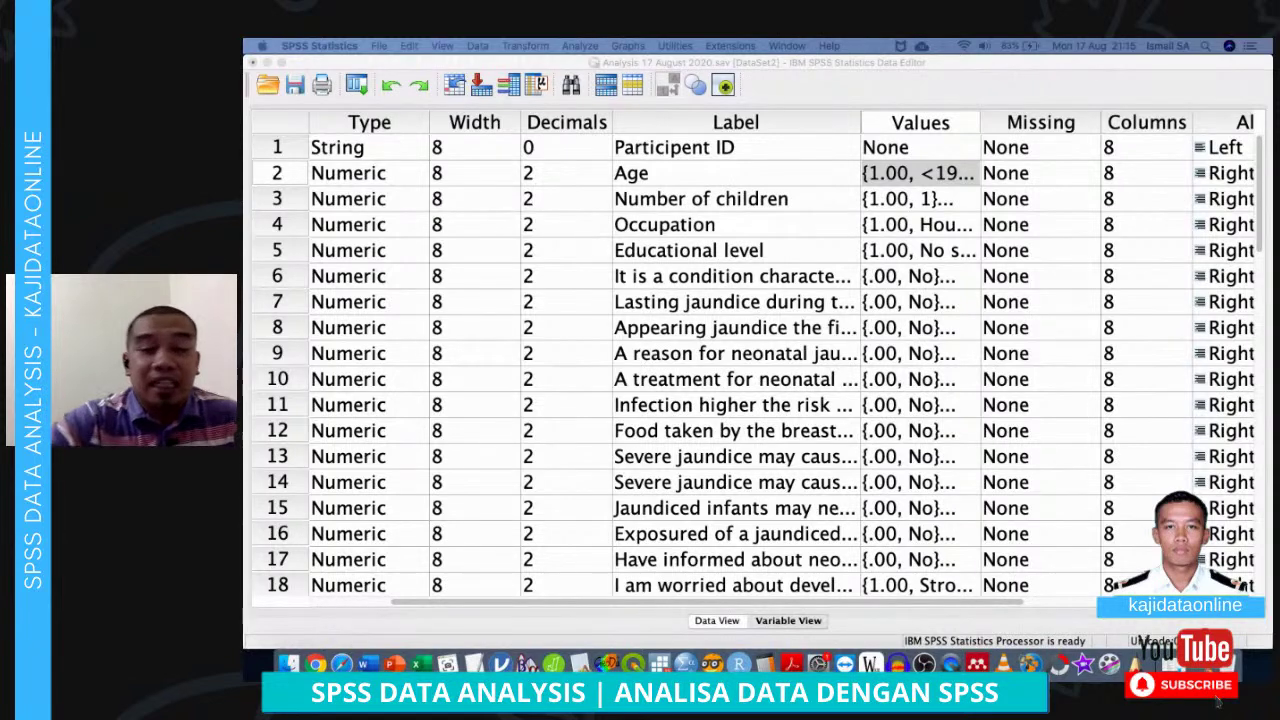
Return to the syntax editor and review the 3g block with the Kruskal-Wallis test and frequencies by a3
key("ctrl+Down")
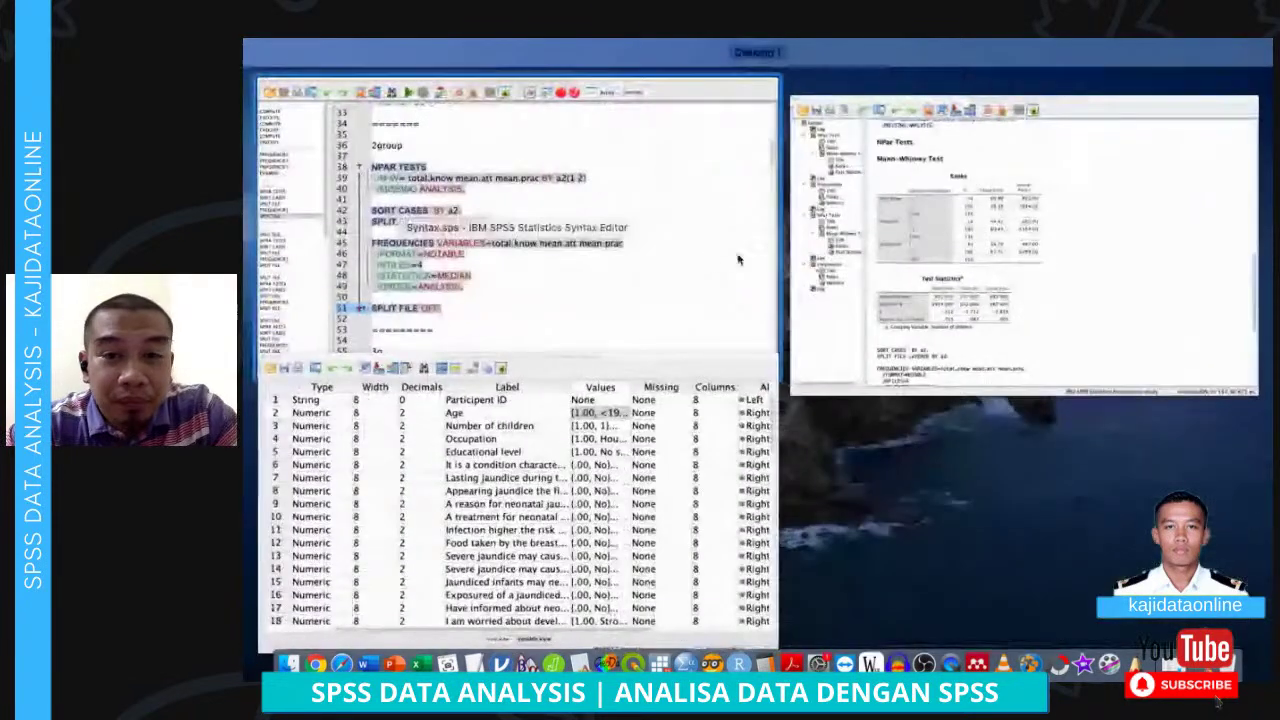
left_click(559, 258)
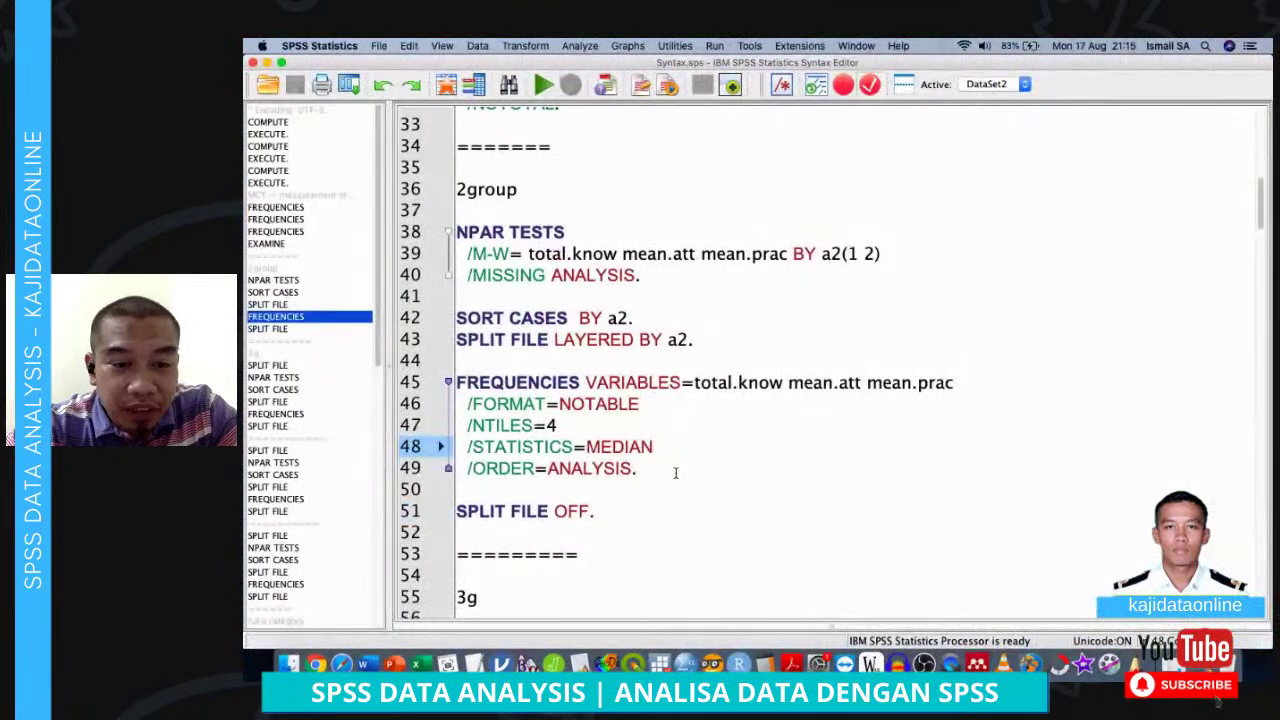
scroll(675, 473, "down", 5)
left_click(565, 310)
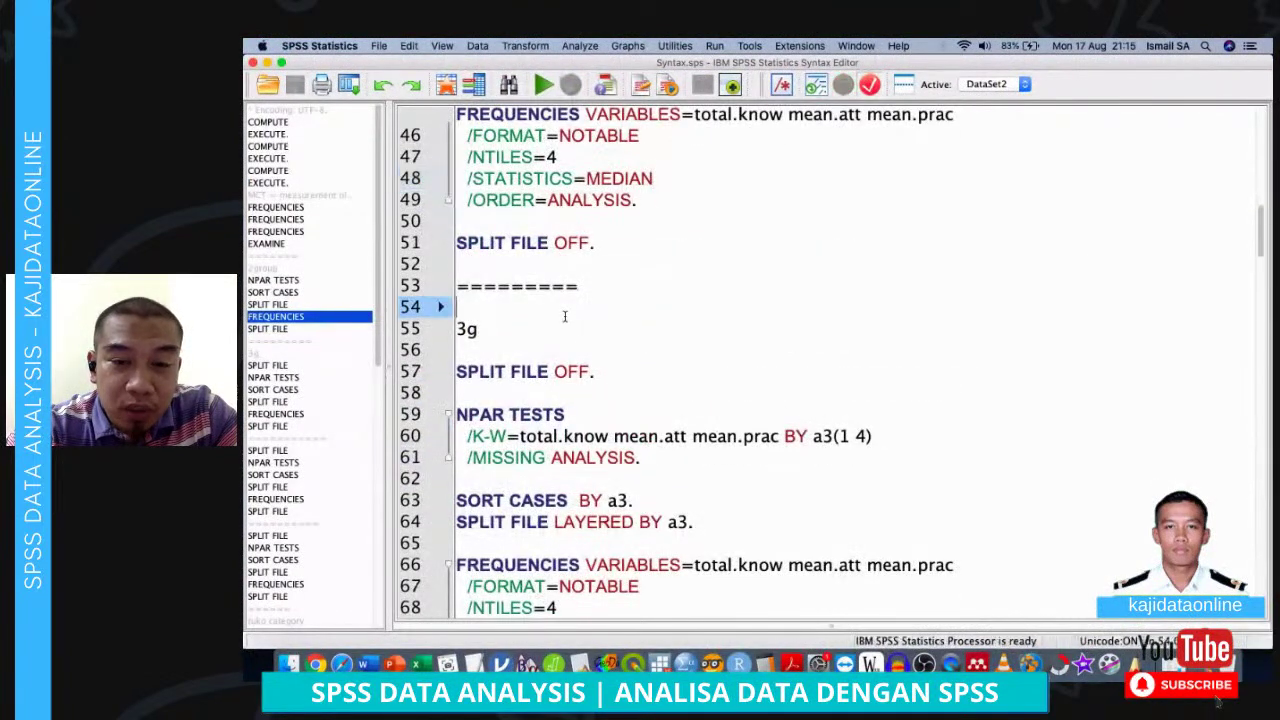
scroll(600, 348, "down", 3)
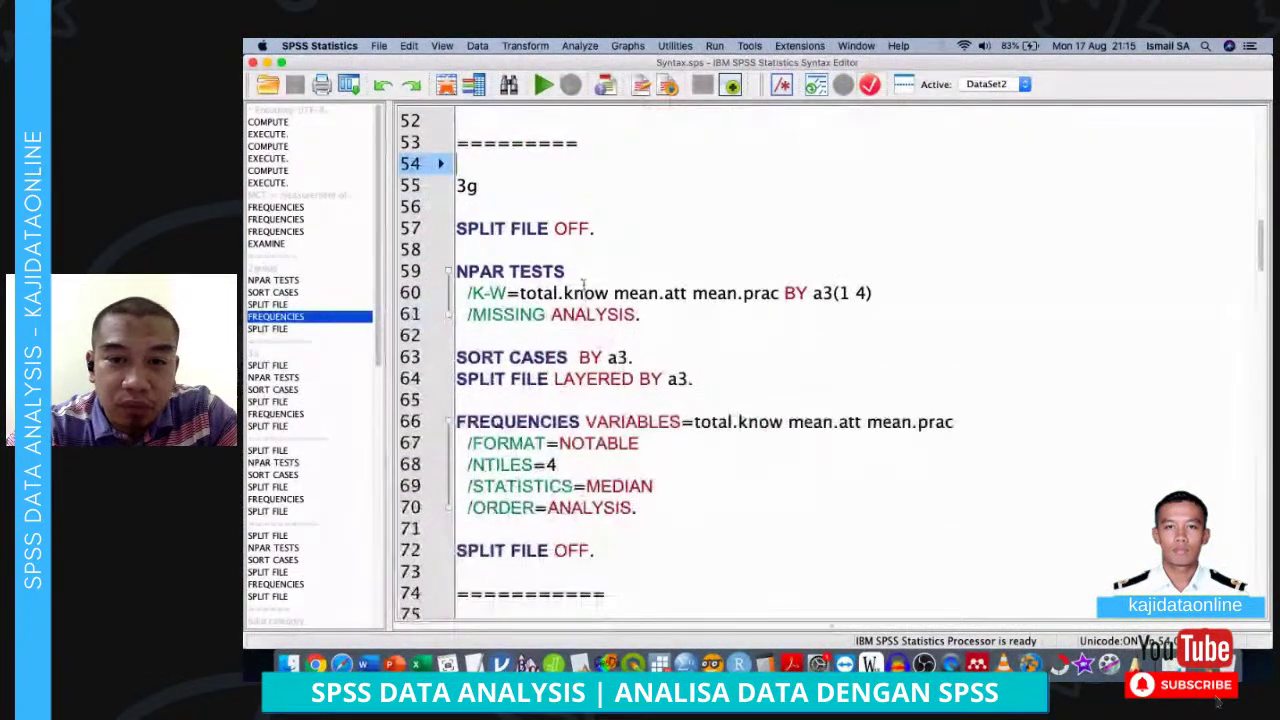
left_click(833, 293)
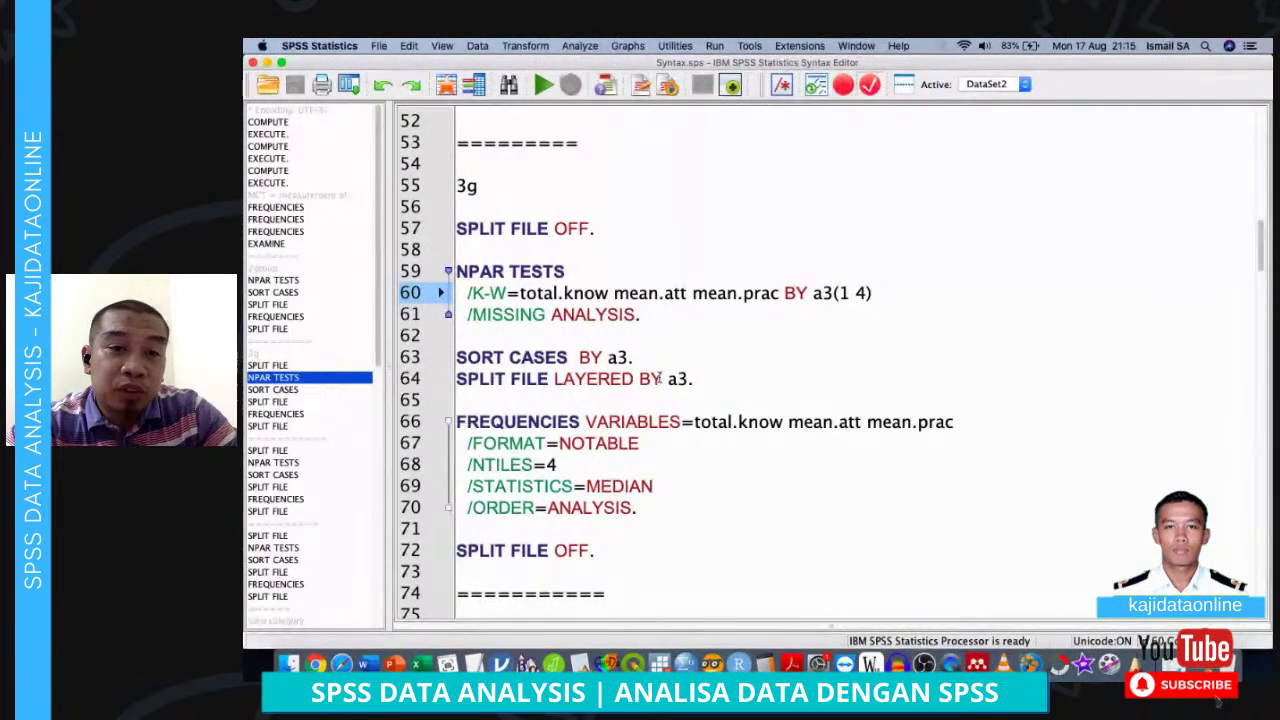
left_click(577, 200)
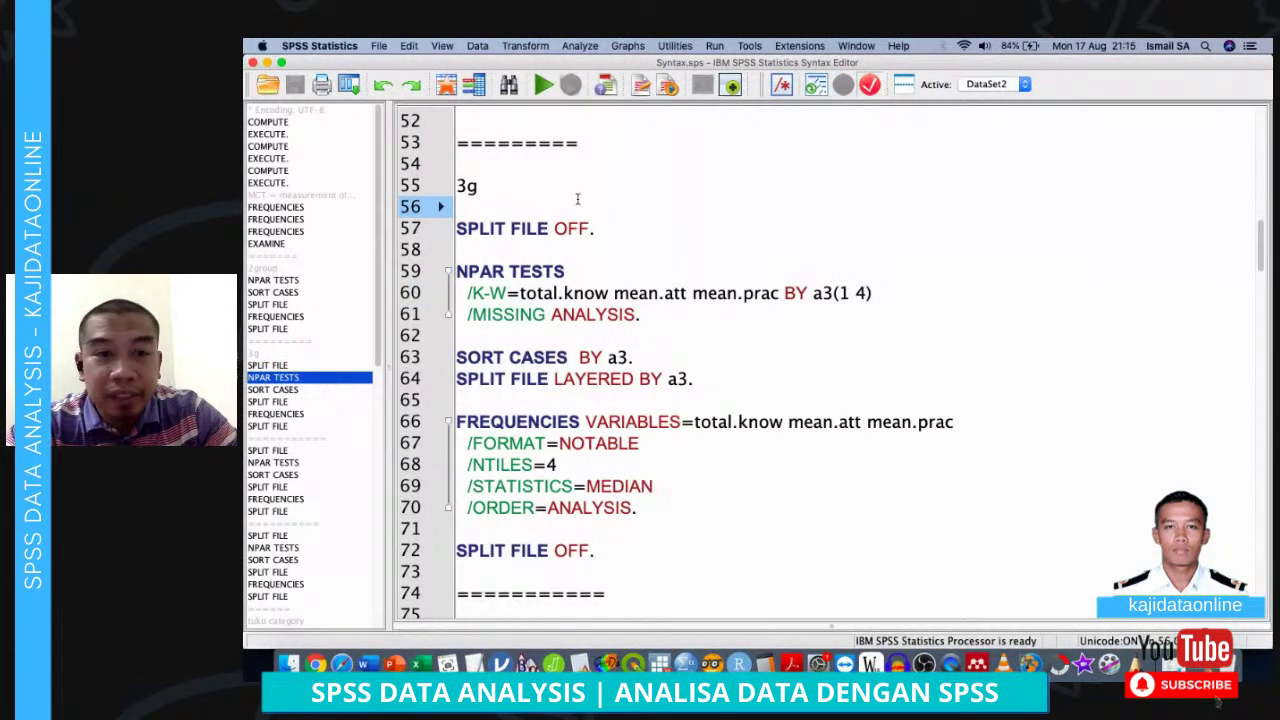
Go to the end of the syntax and check the variable names used in the ====pract==== block
key("super+a")
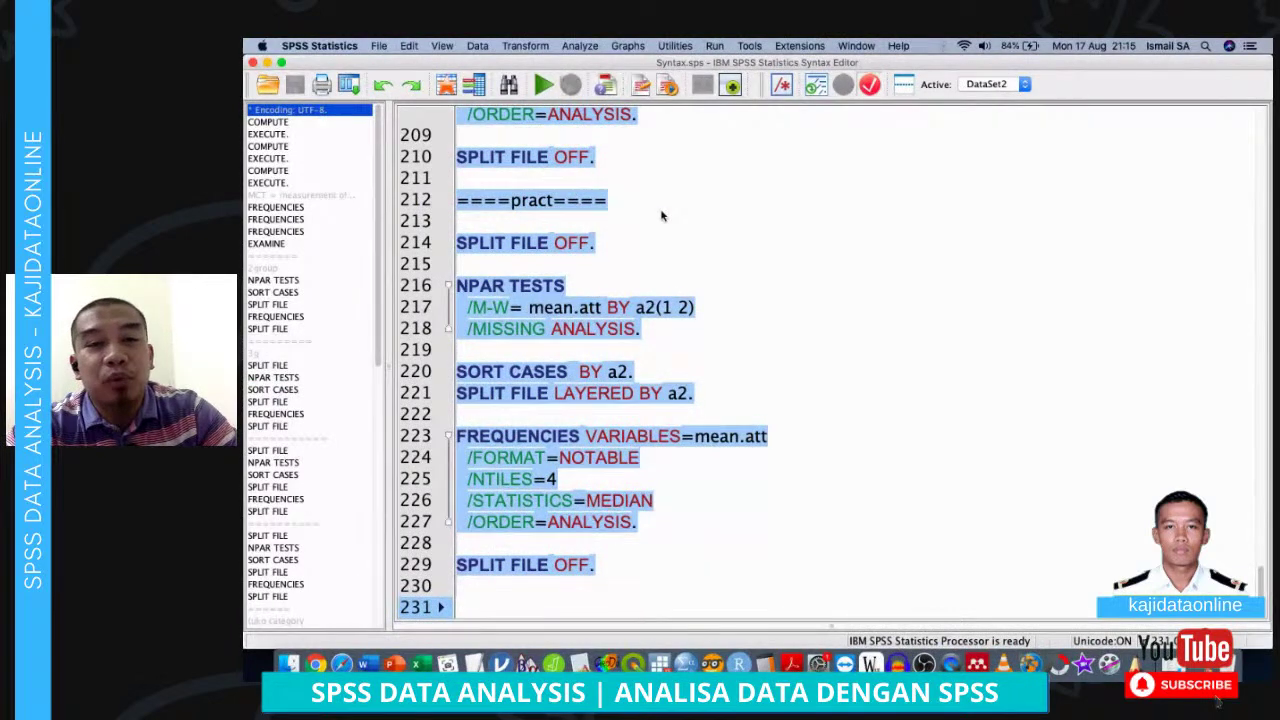
left_click(697, 246)
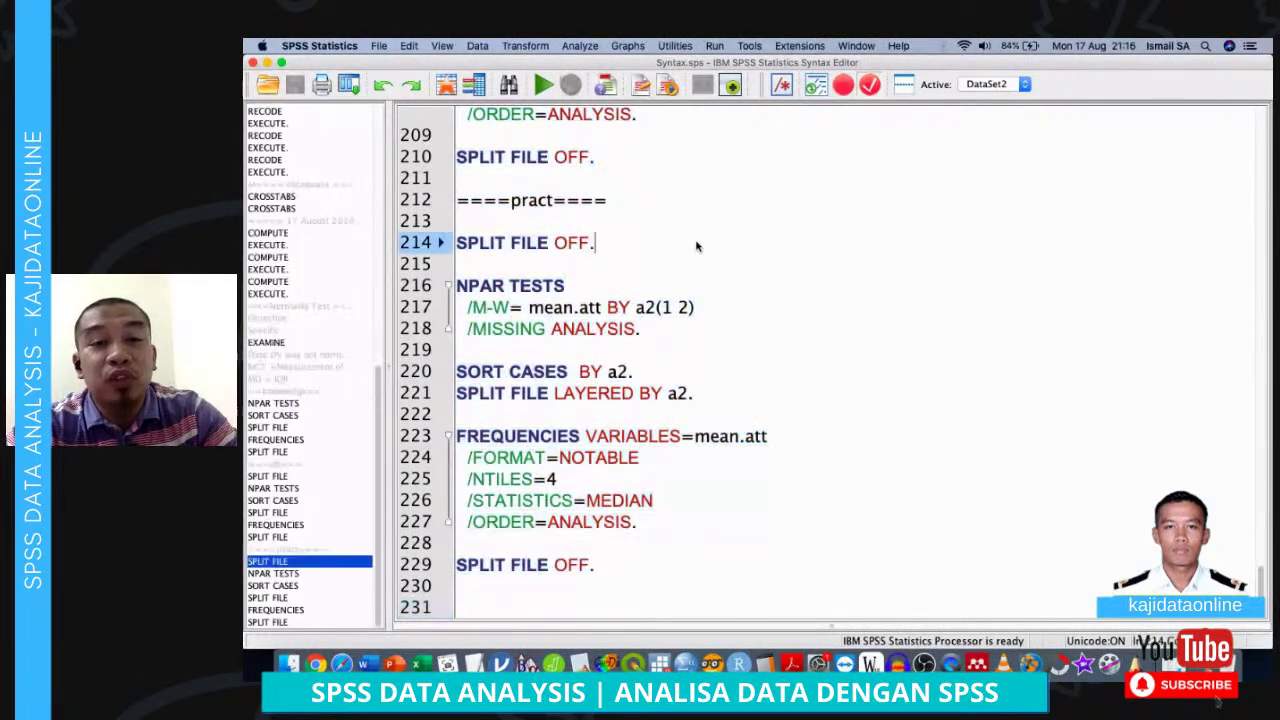
left_click(566, 285)
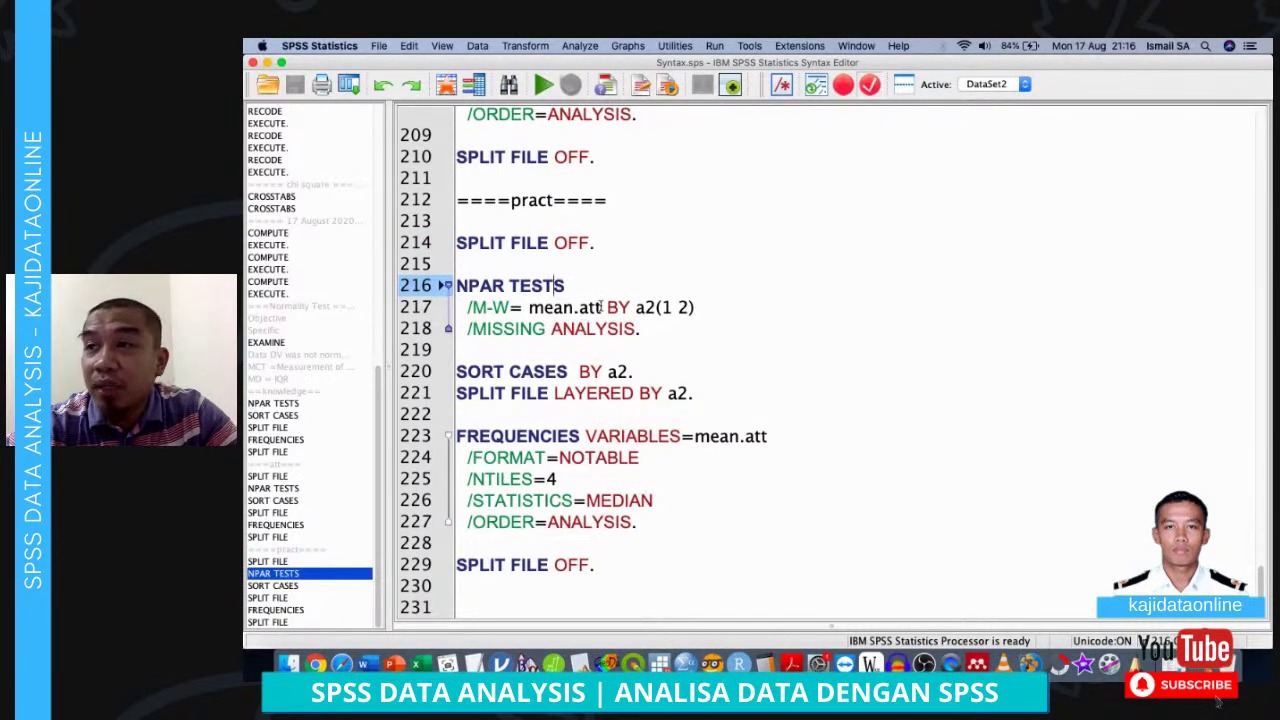
left_click(566, 222)
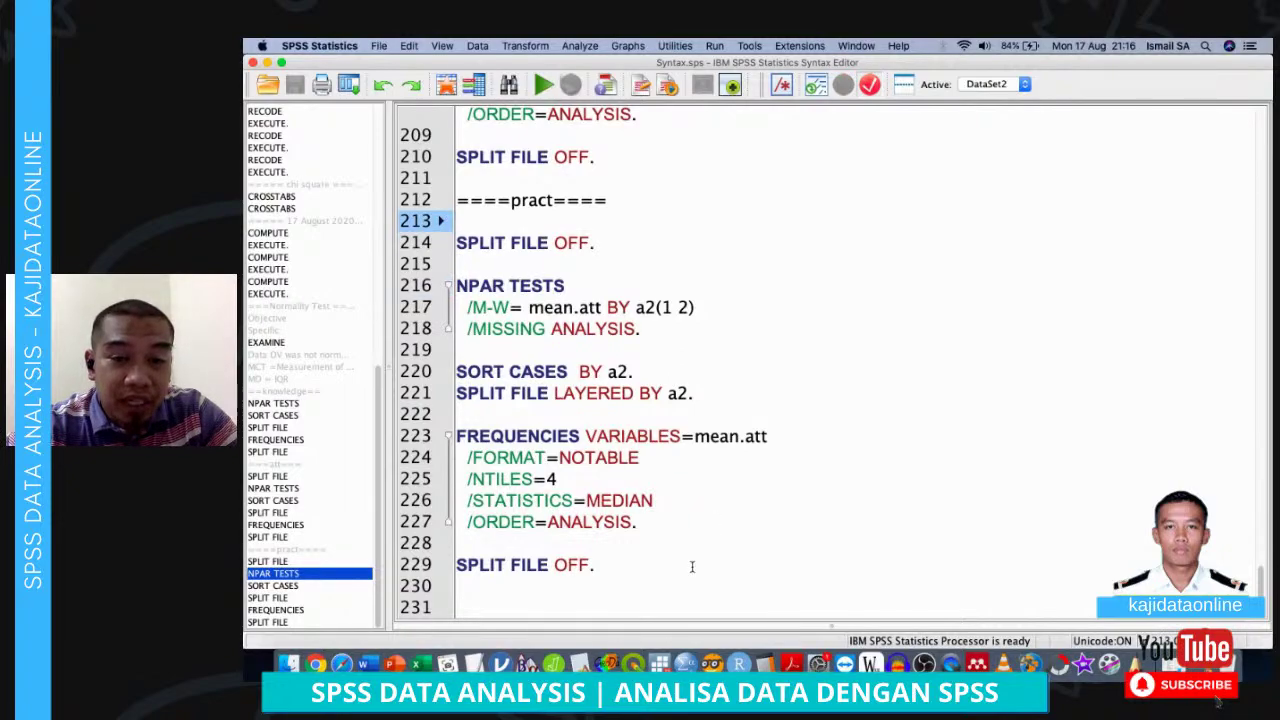
Review the earlier 2group, a4 and a1 blocks of nonparametric tests and frequencies in the syntax
scroll(691, 567, "up", 20)
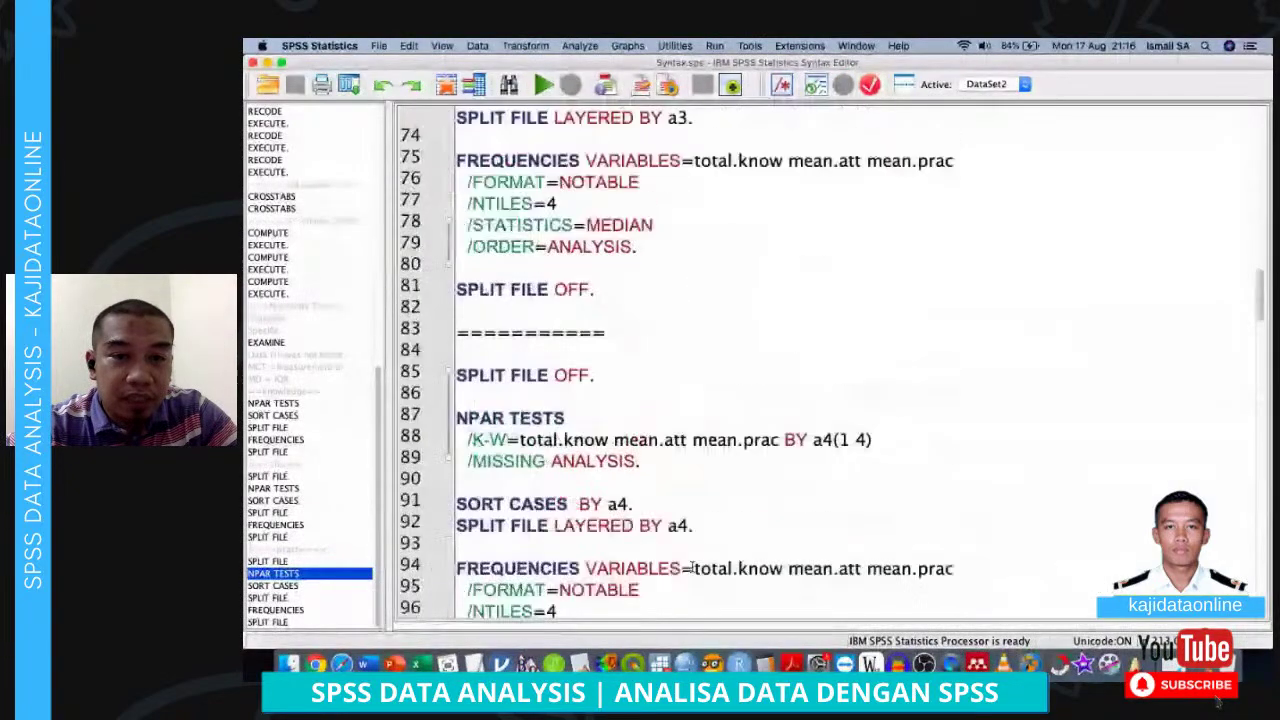
scroll(691, 567, "up", 18)
scroll(691, 560, "down", 9)
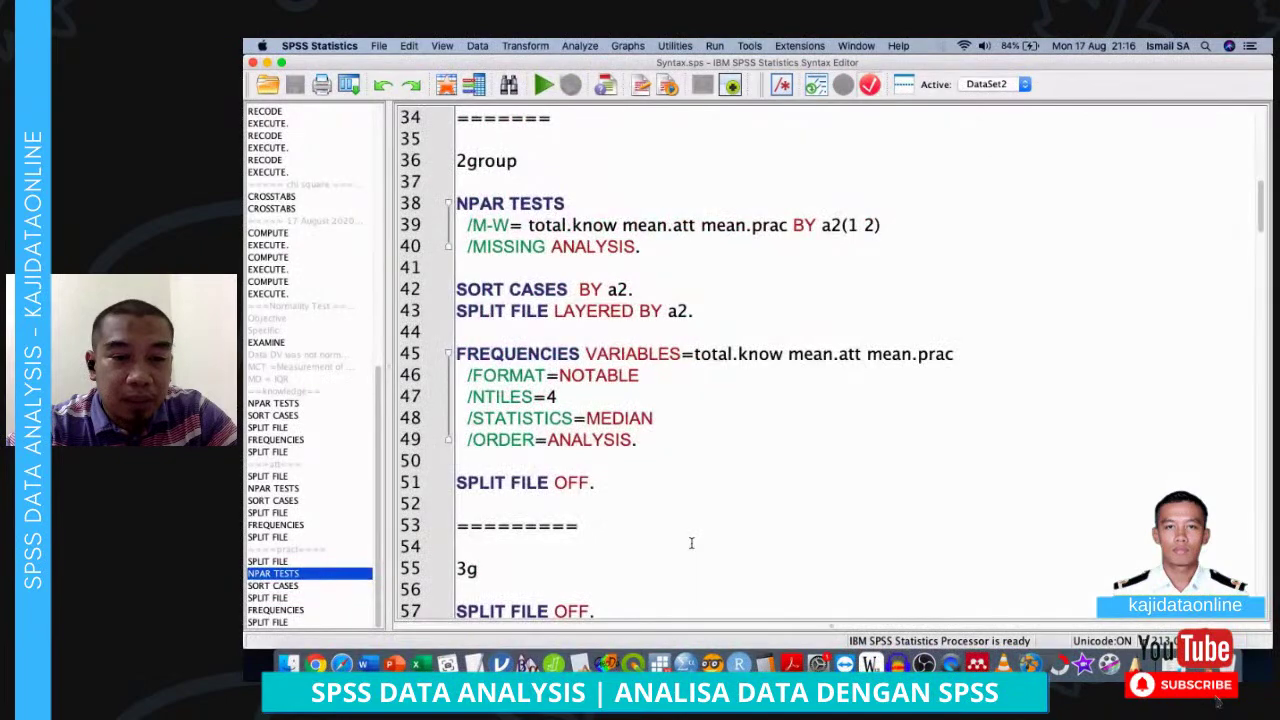
scroll(691, 543, "down", 10)
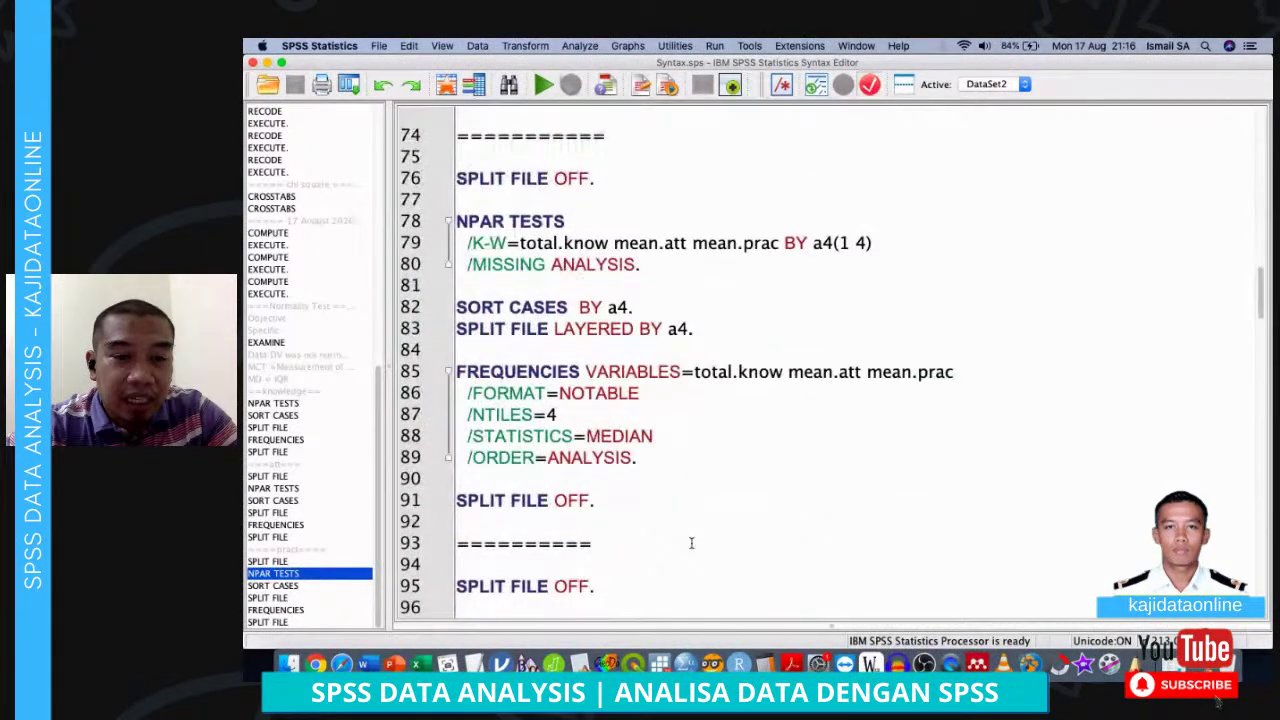
scroll(691, 543, "down", 6)
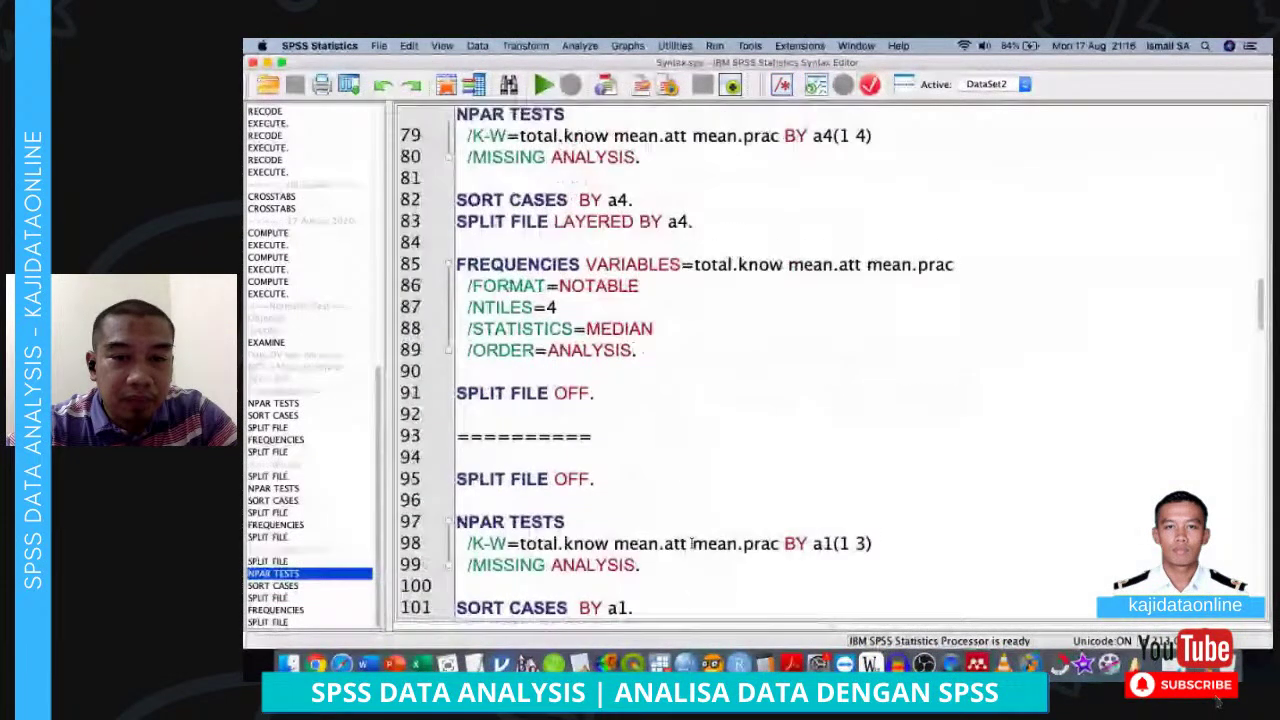
scroll(691, 543, "up", 1)
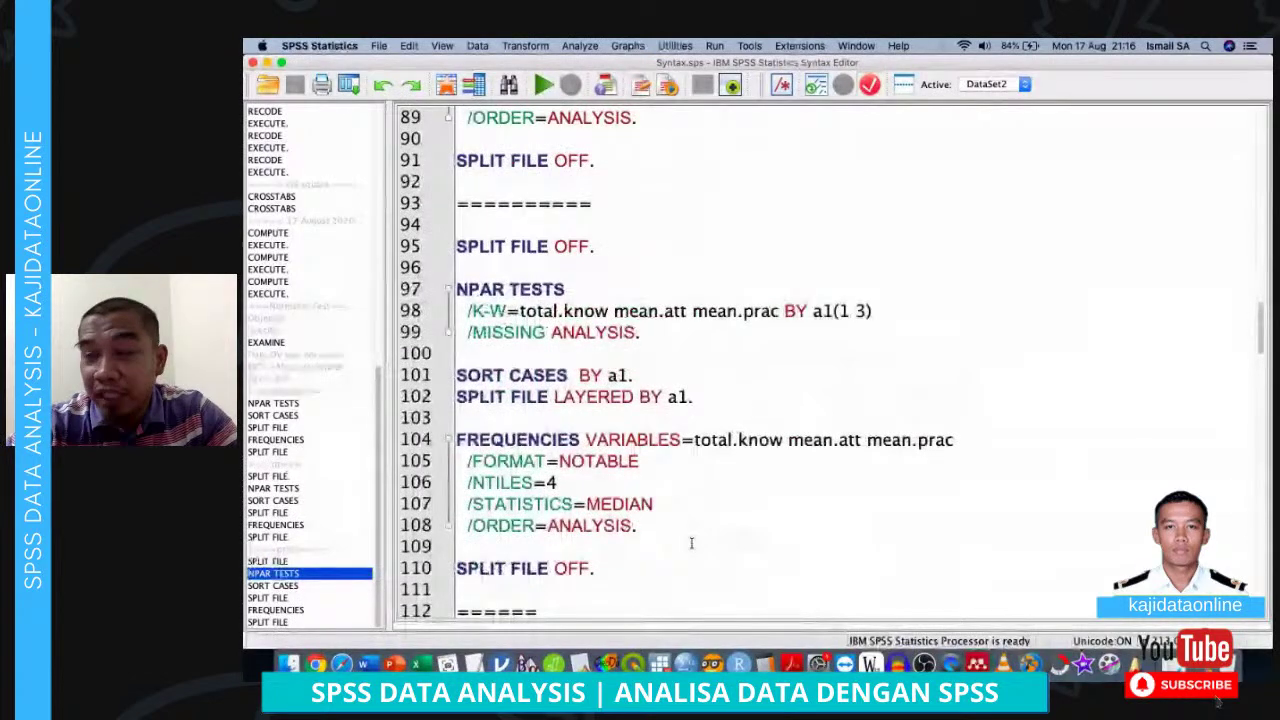
scroll(691, 540, "down", 5)
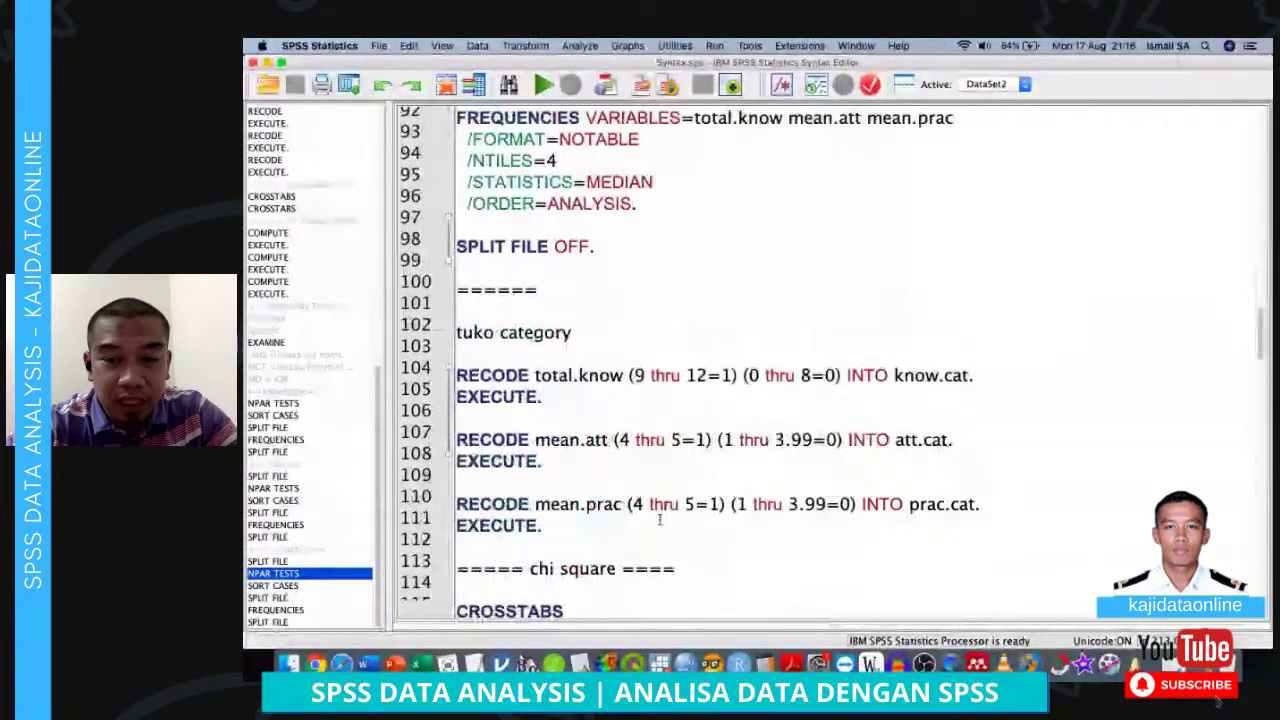
Add the heading "=== Kruskal Wallis" at the end of the syntax, followed by blank lines
scroll(659, 519, "down", 20)
left_click(600, 603)
type("===")
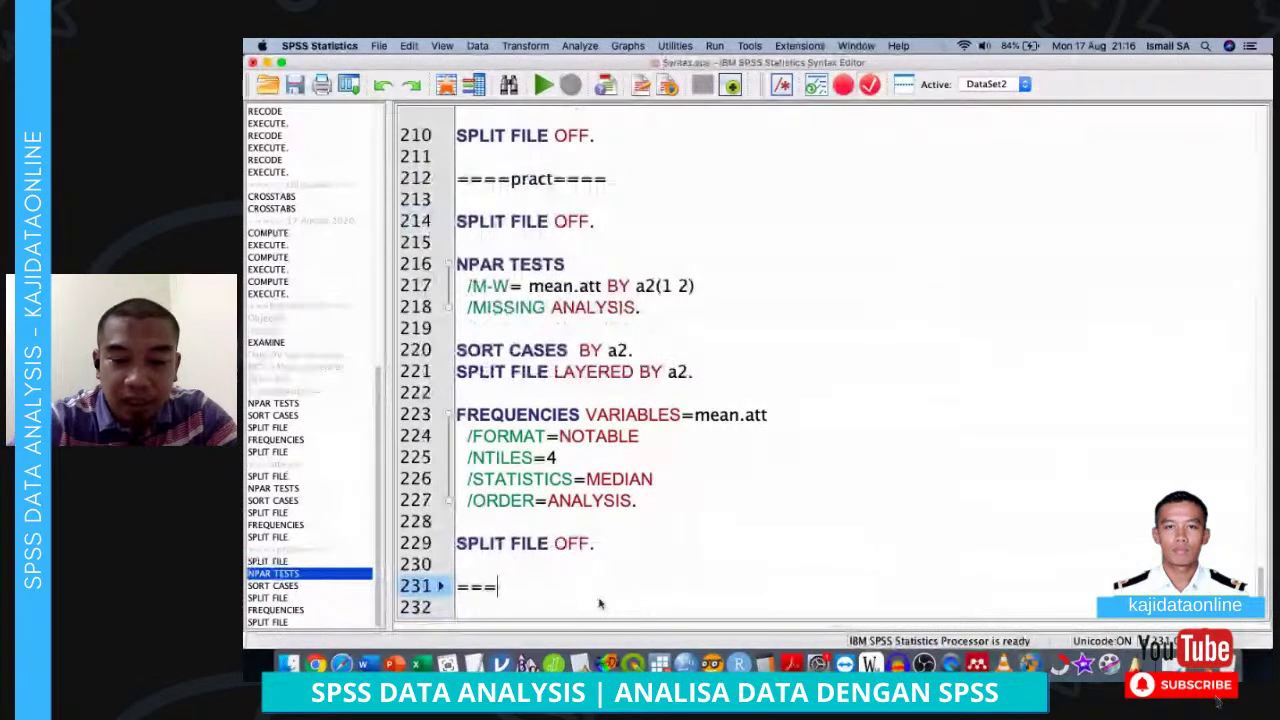
type(" Kurs")
key("BackSpace")
key("BackSpace")
key("BackSpace")
type("ruskal Wallis")
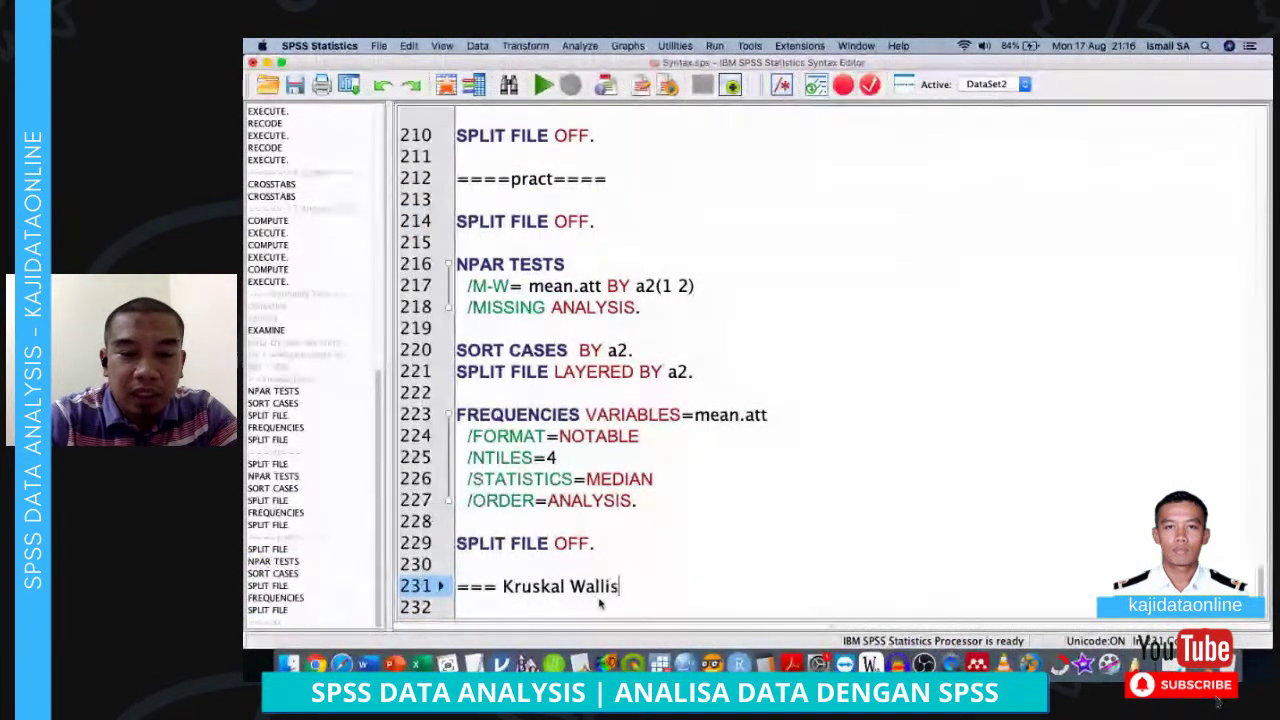
key("Return")
key("Return")
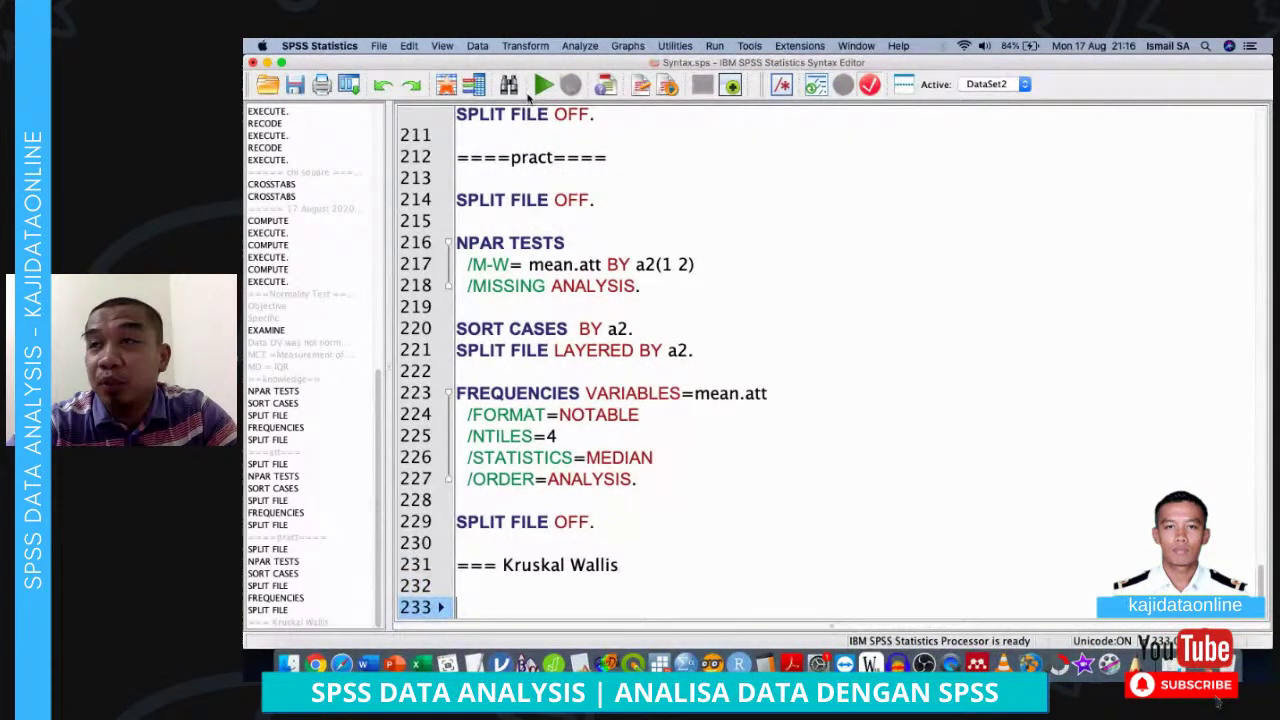
Reset the legacy K Independent Samples test and add total.know, mean.att and mean.prac as its test variables
left_click(580, 46)
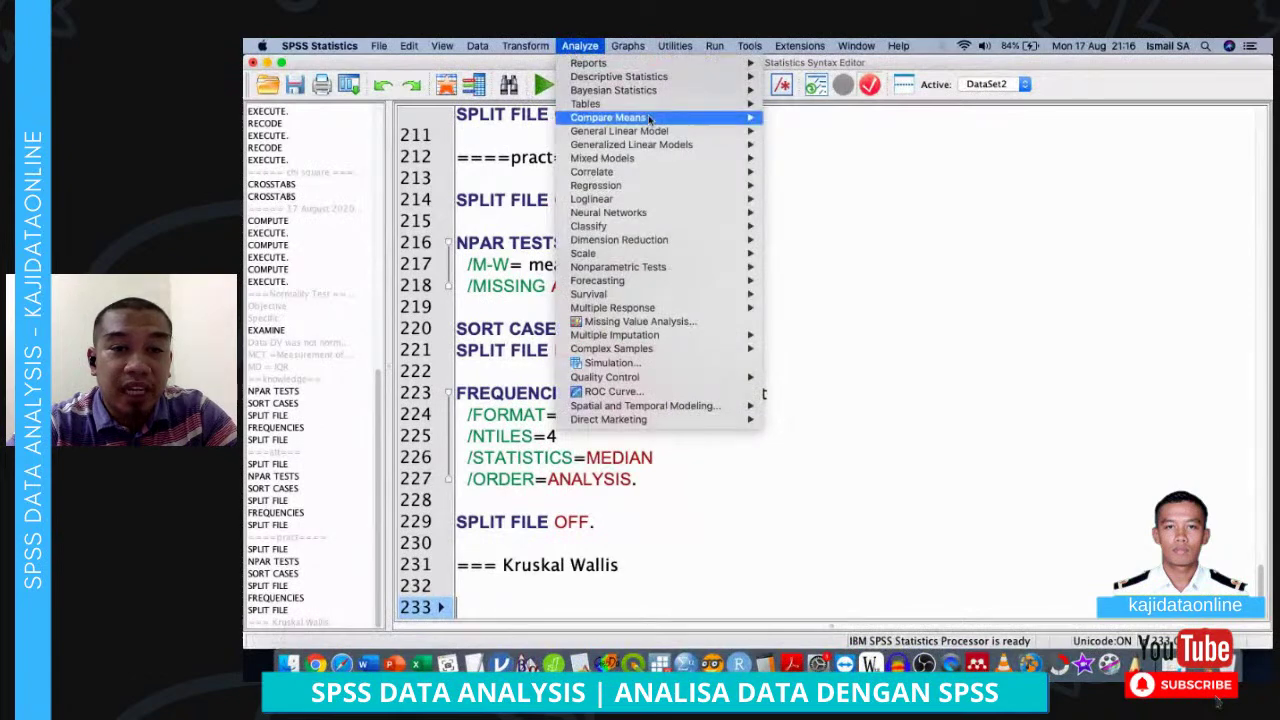
mouse_move(640, 267)
mouse_move(820, 312)
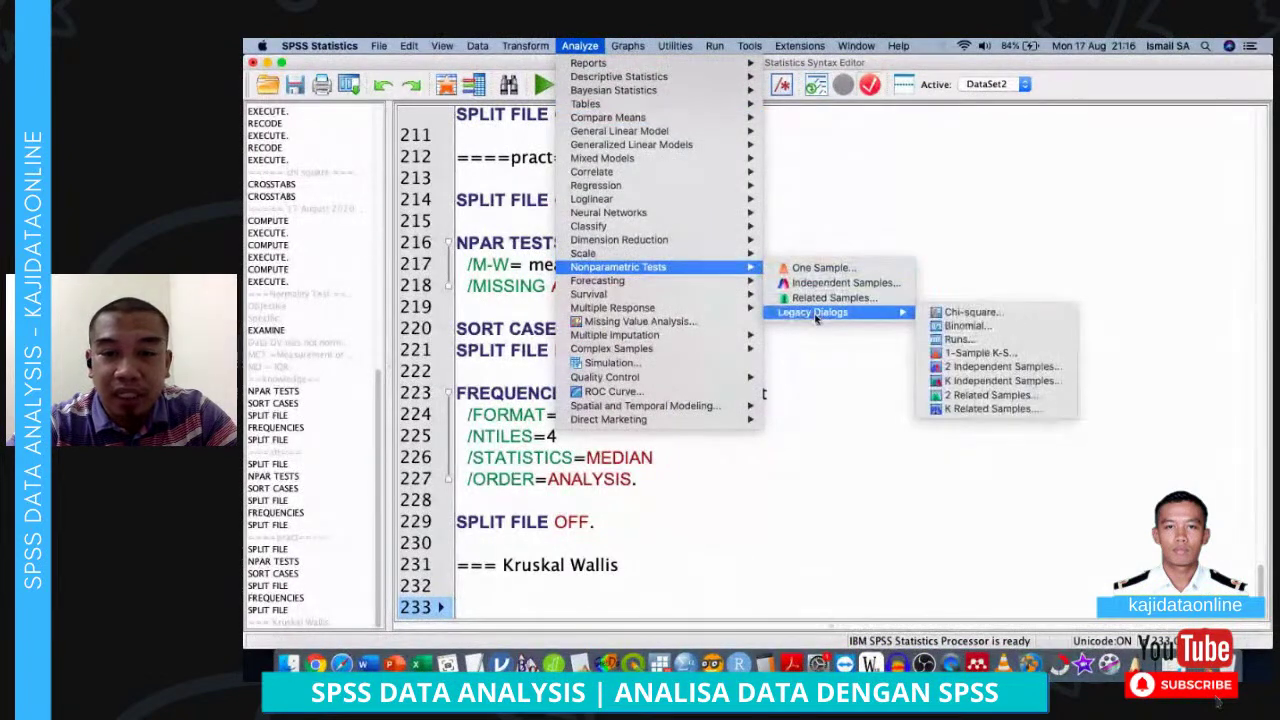
left_click(990, 380)
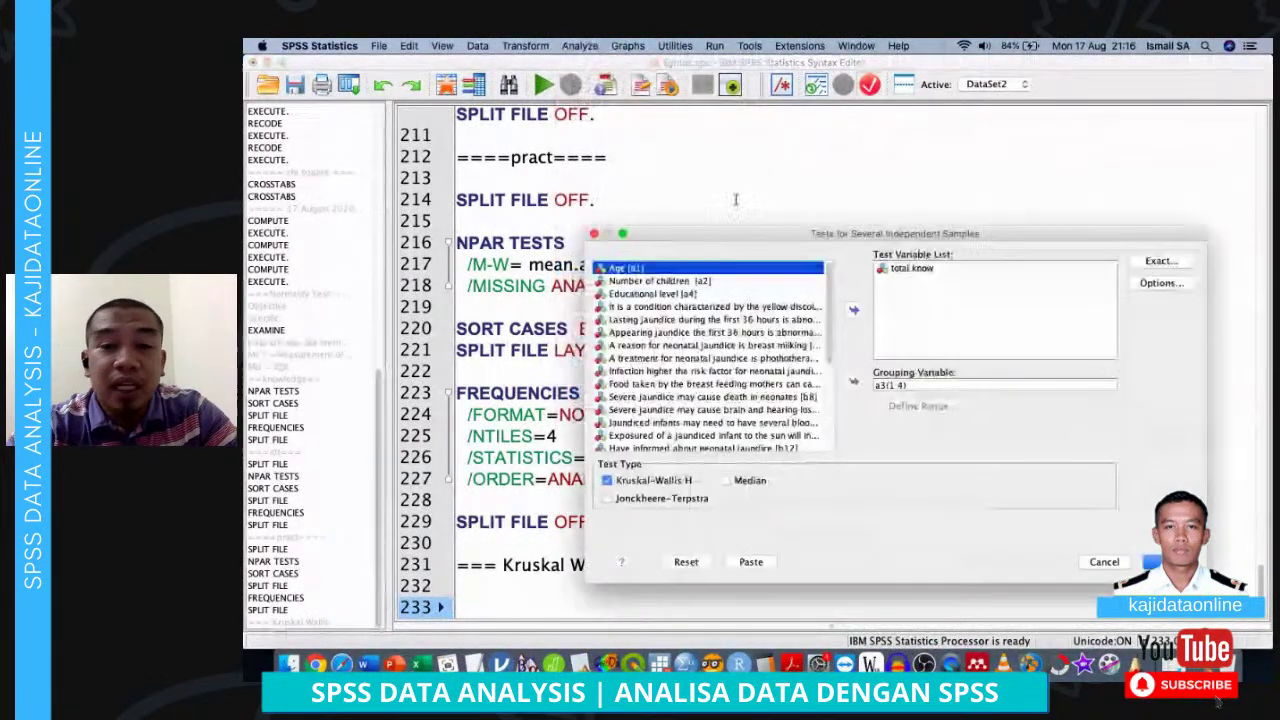
left_click(686, 562)
scroll(710, 400, "down", 5)
double_click(703, 420)
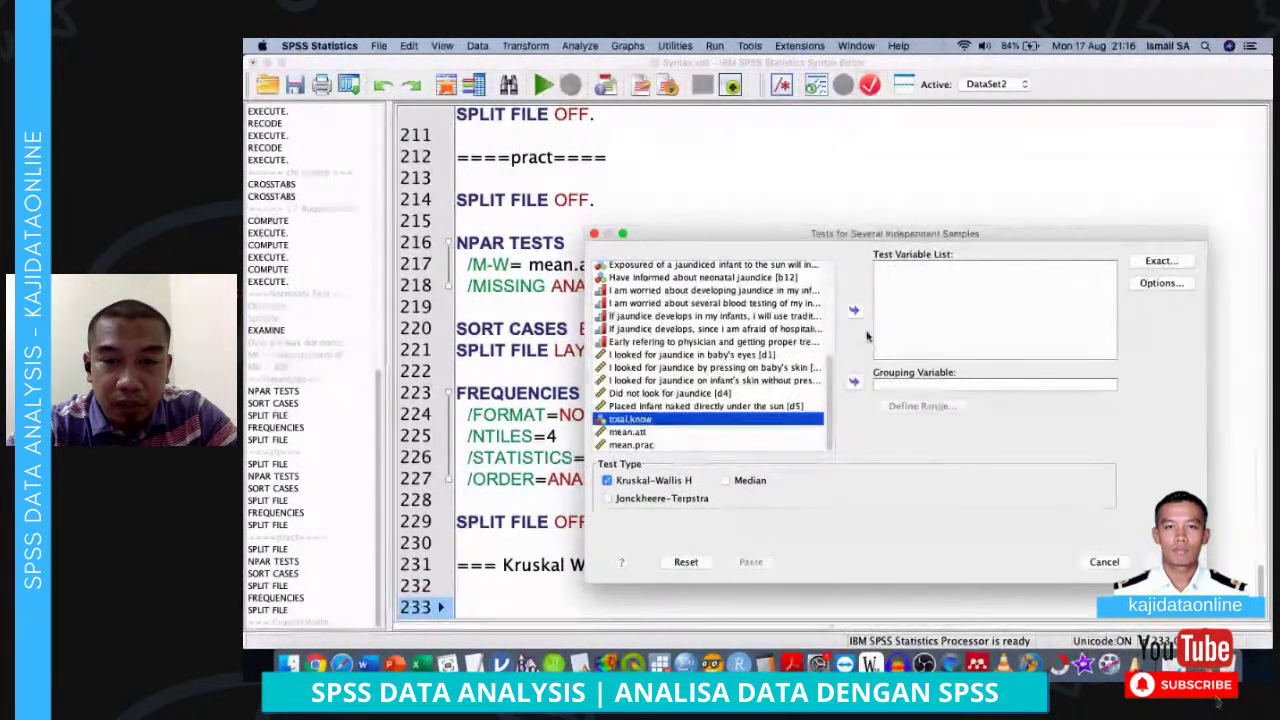
left_click(716, 433)
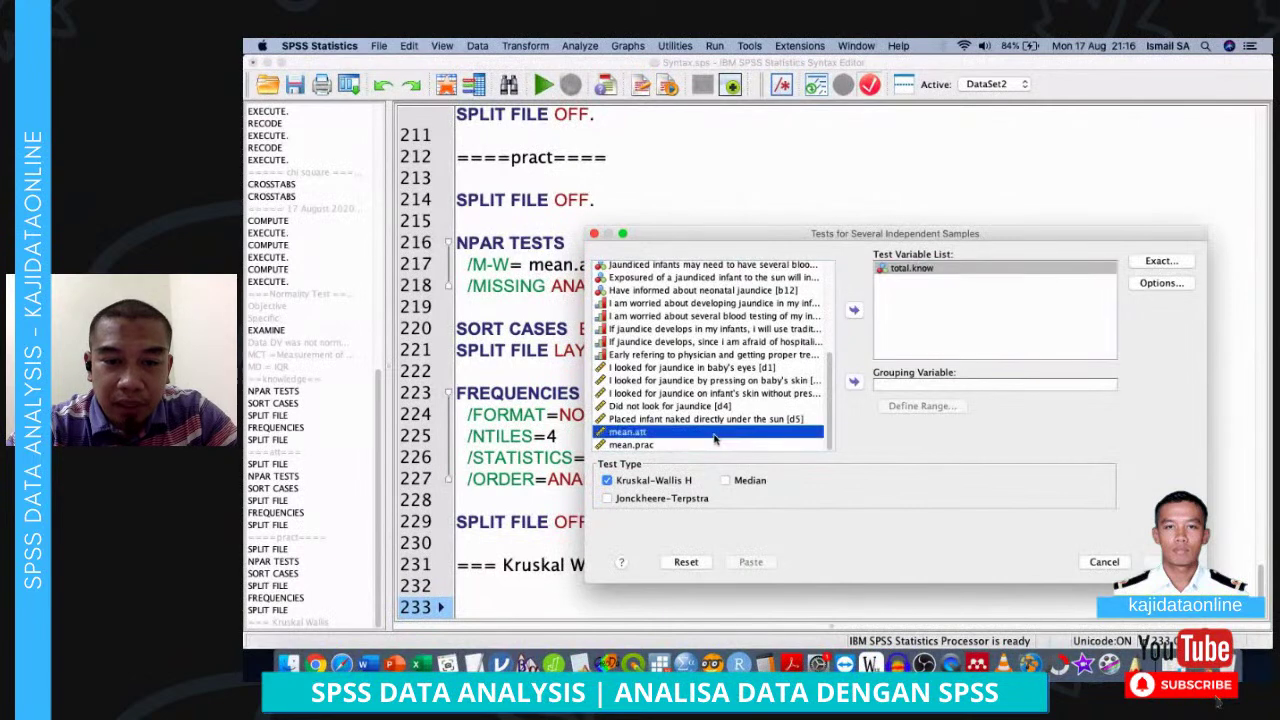
left_click(731, 443, "shift")
left_click(855, 311)
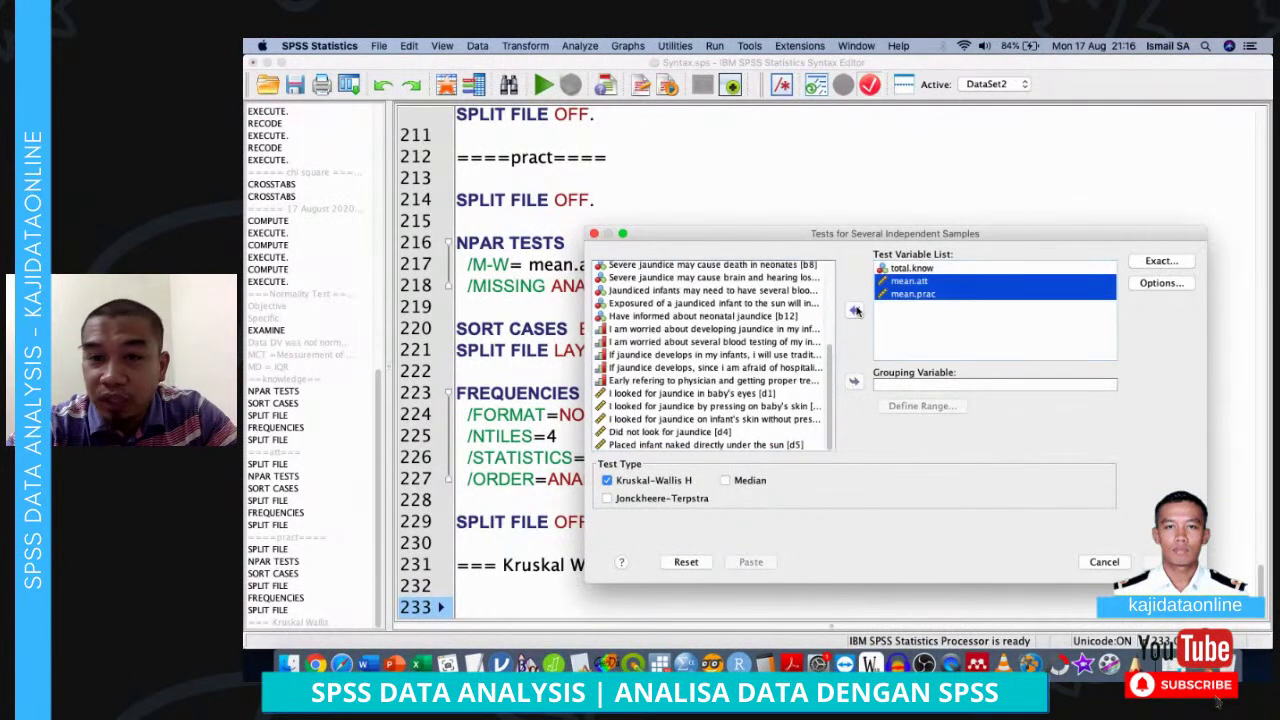
Group the Kruskal-Wallis test by Occupation [a3] with range 1 to 4 and paste its syntax
scroll(698, 349, "up", 5)
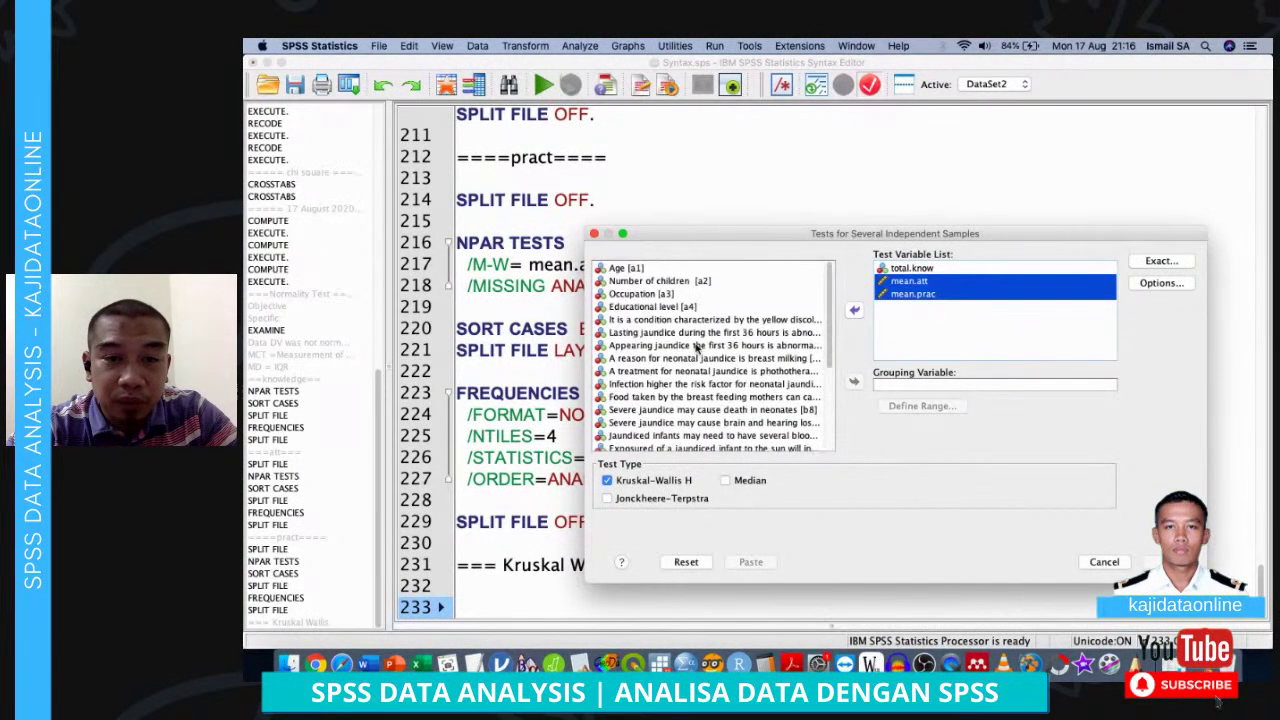
left_click(707, 294)
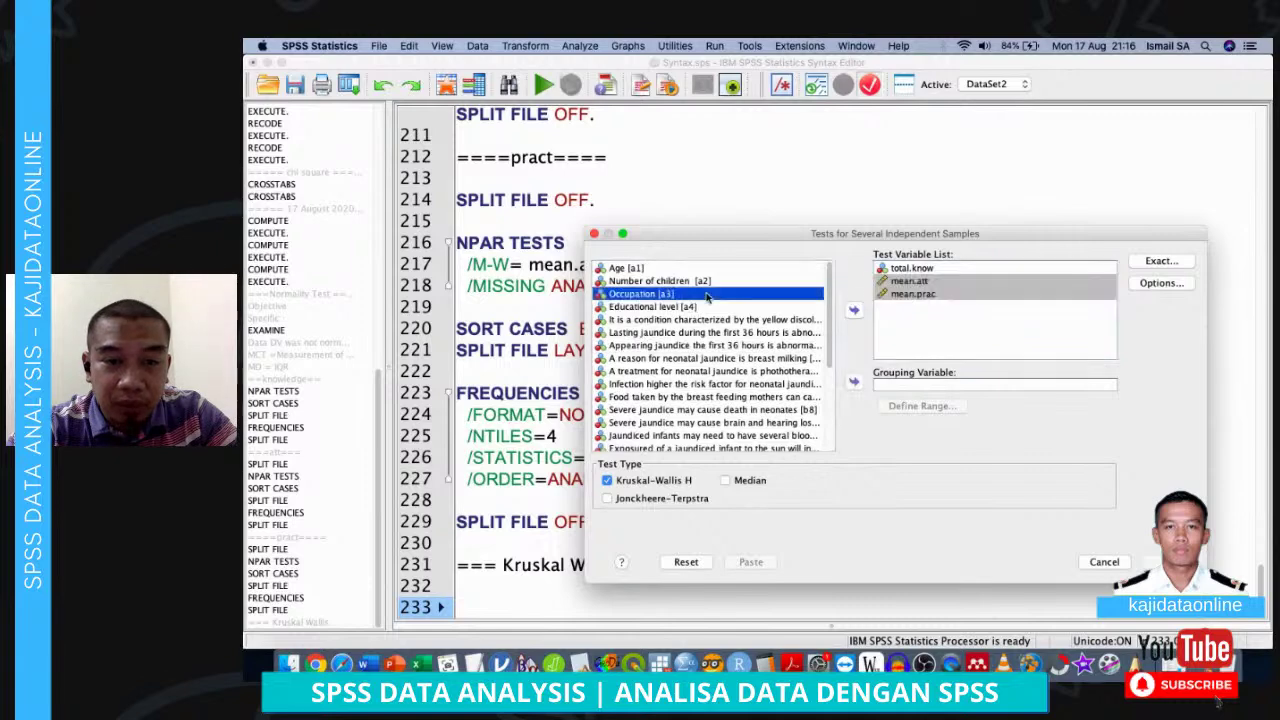
left_click(855, 382)
left_click(904, 408)
type("1")
left_click(855, 417)
type("4")
left_click(969, 441)
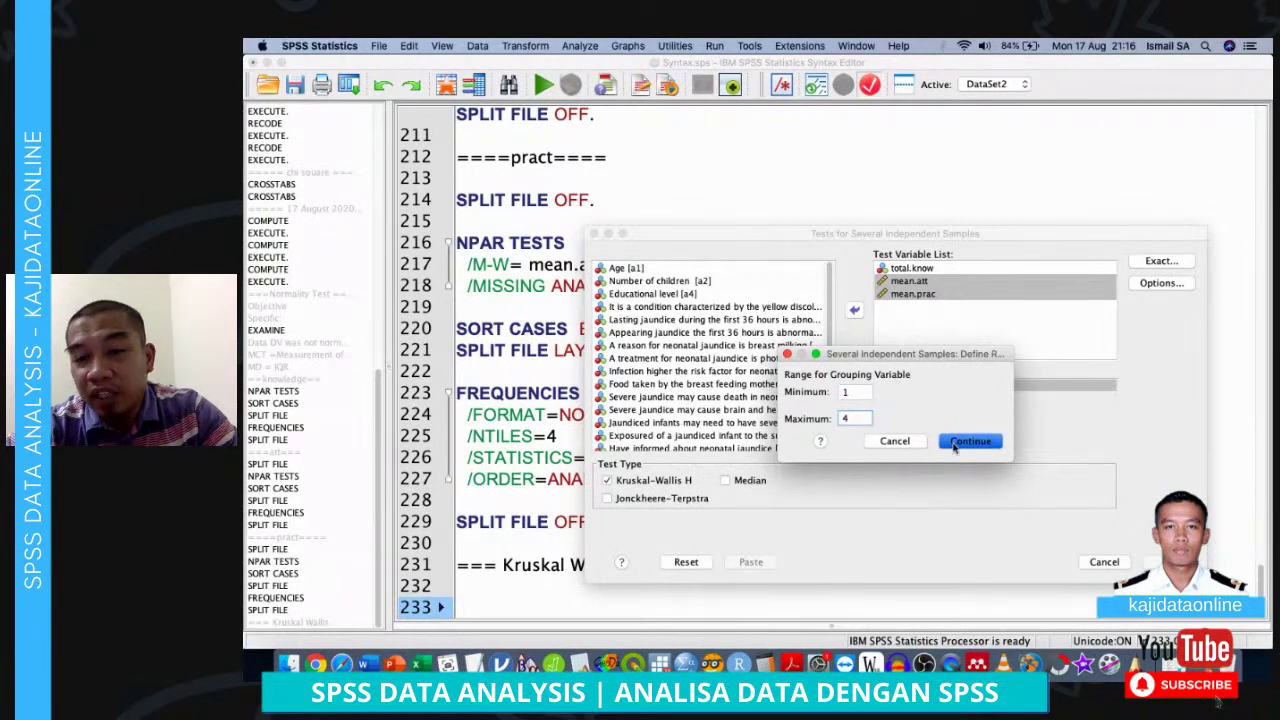
left_click(760, 565)
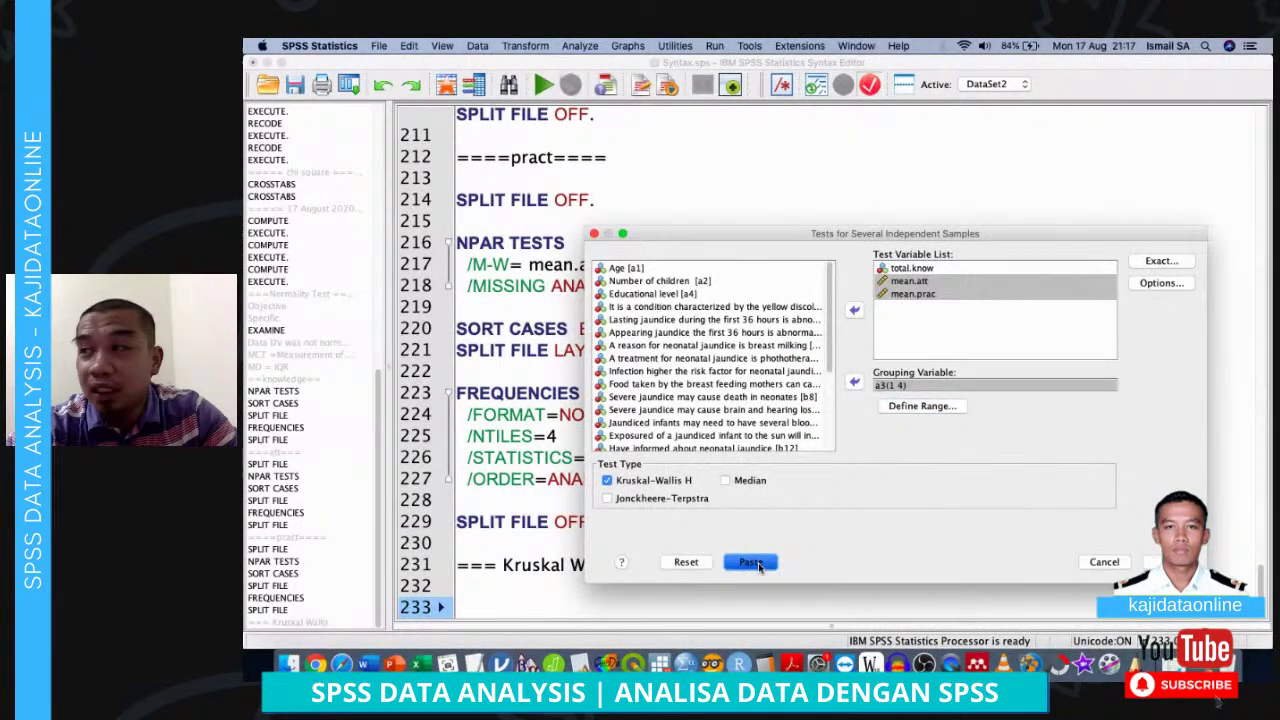
Insert SPLIT FILE OFF. between the Kruskal Wallis heading and the new NPAR TESTS command, tidying the blank lines
left_click(501, 546)
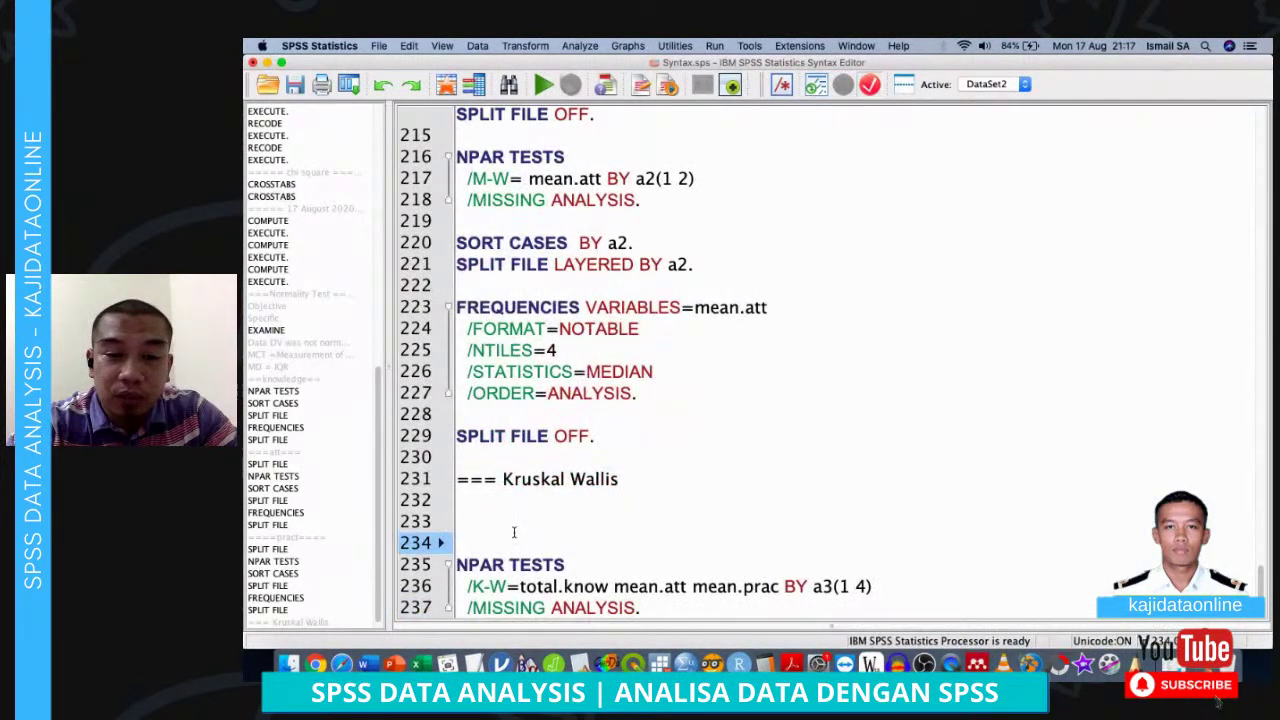
key("BackSpace")
key("BackSpace")
key("Return")
key("Return")
key("Up")
type("SPl")
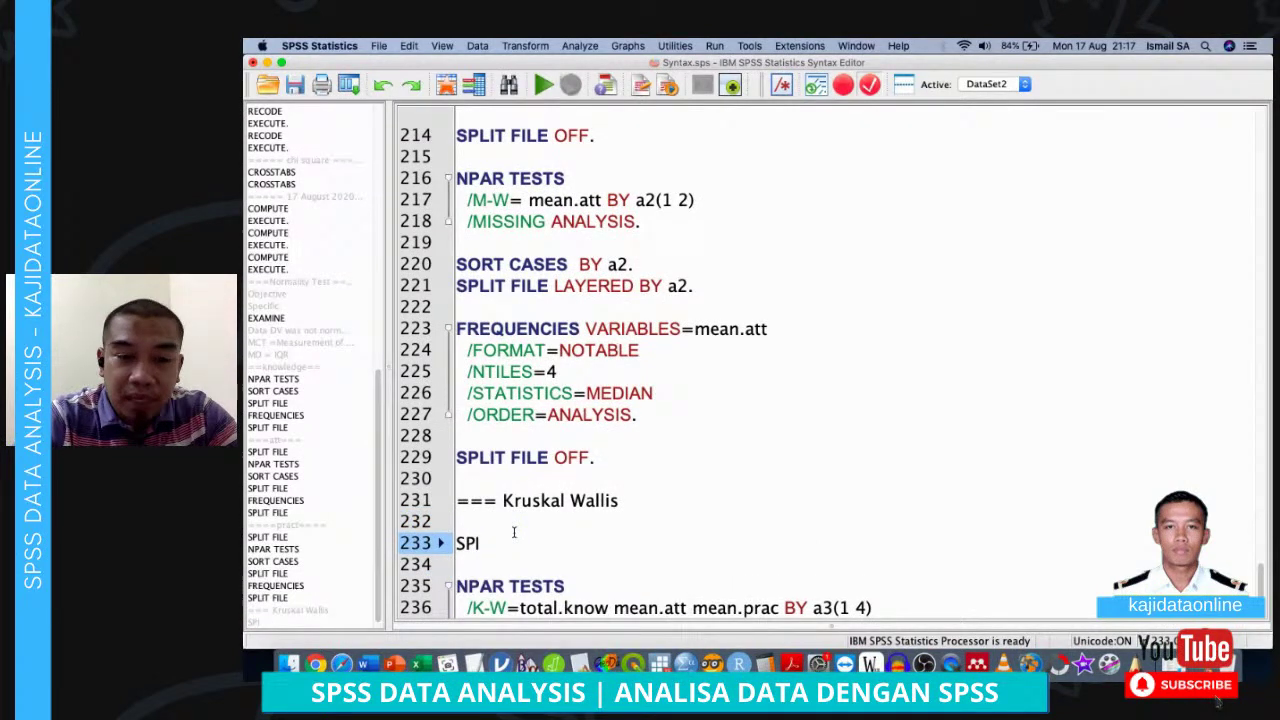
key("BackSpace")
type("LI")
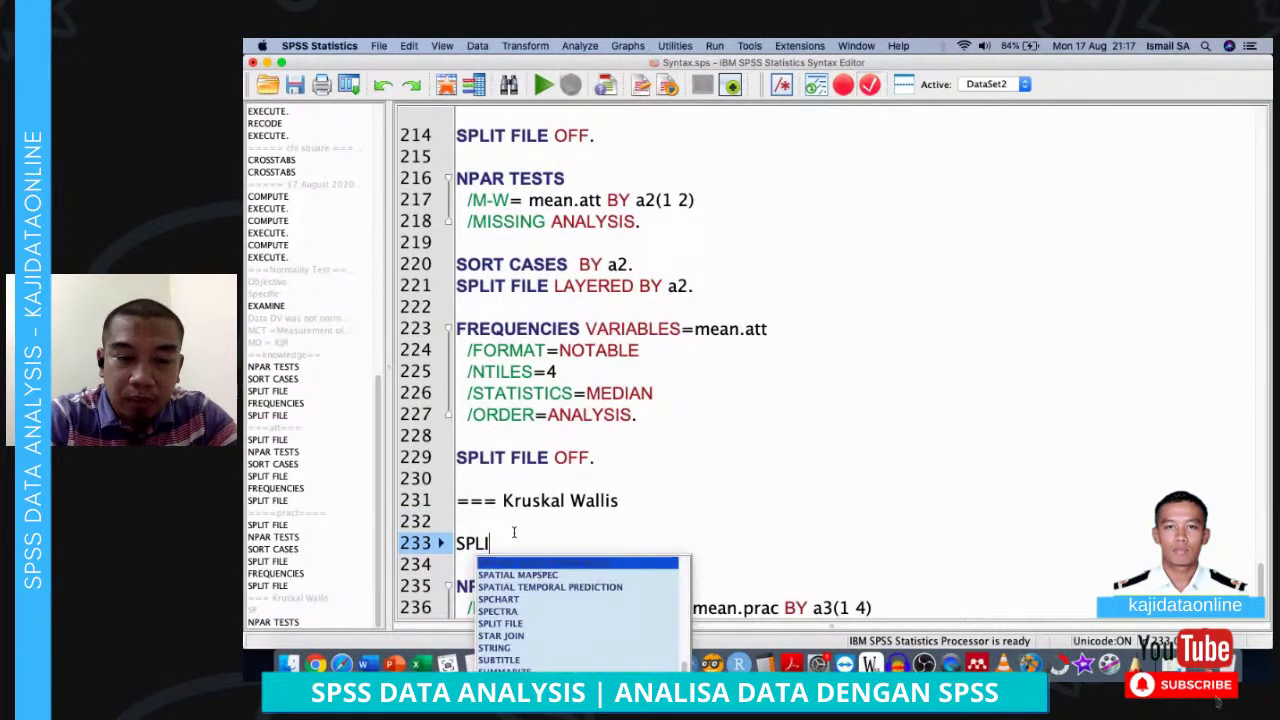
type("T FI")
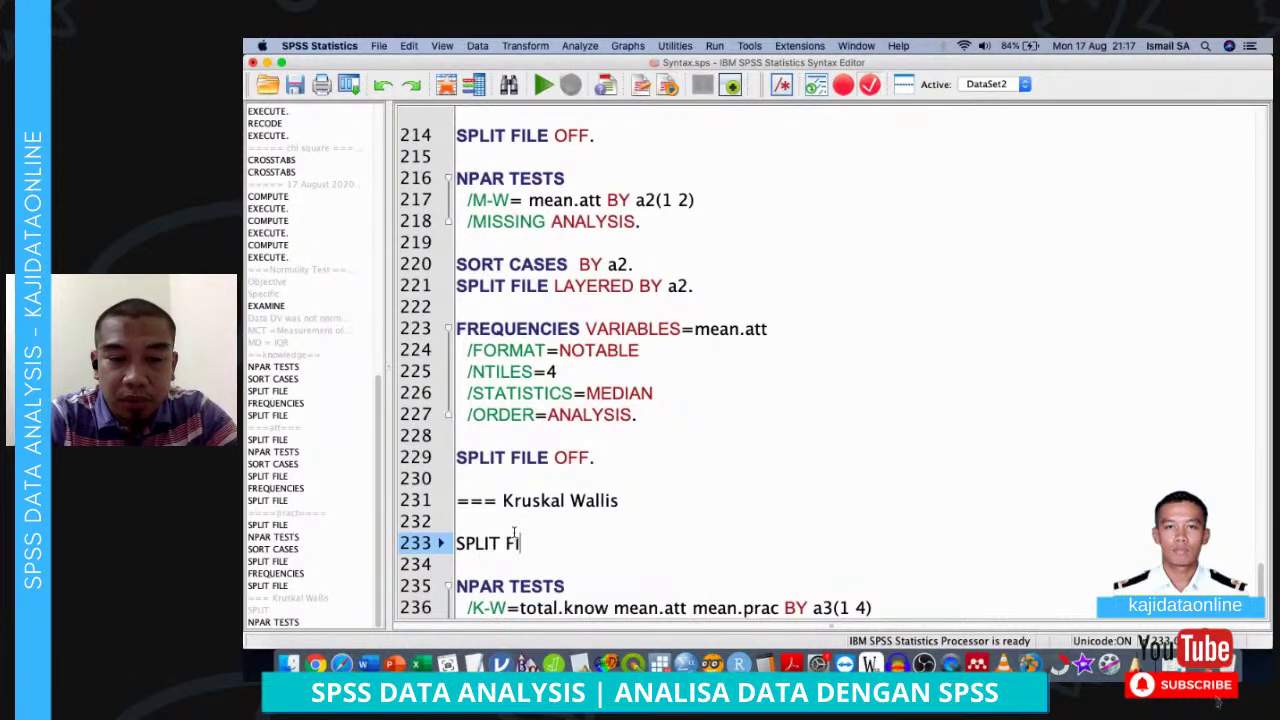
type("LE OFF.")
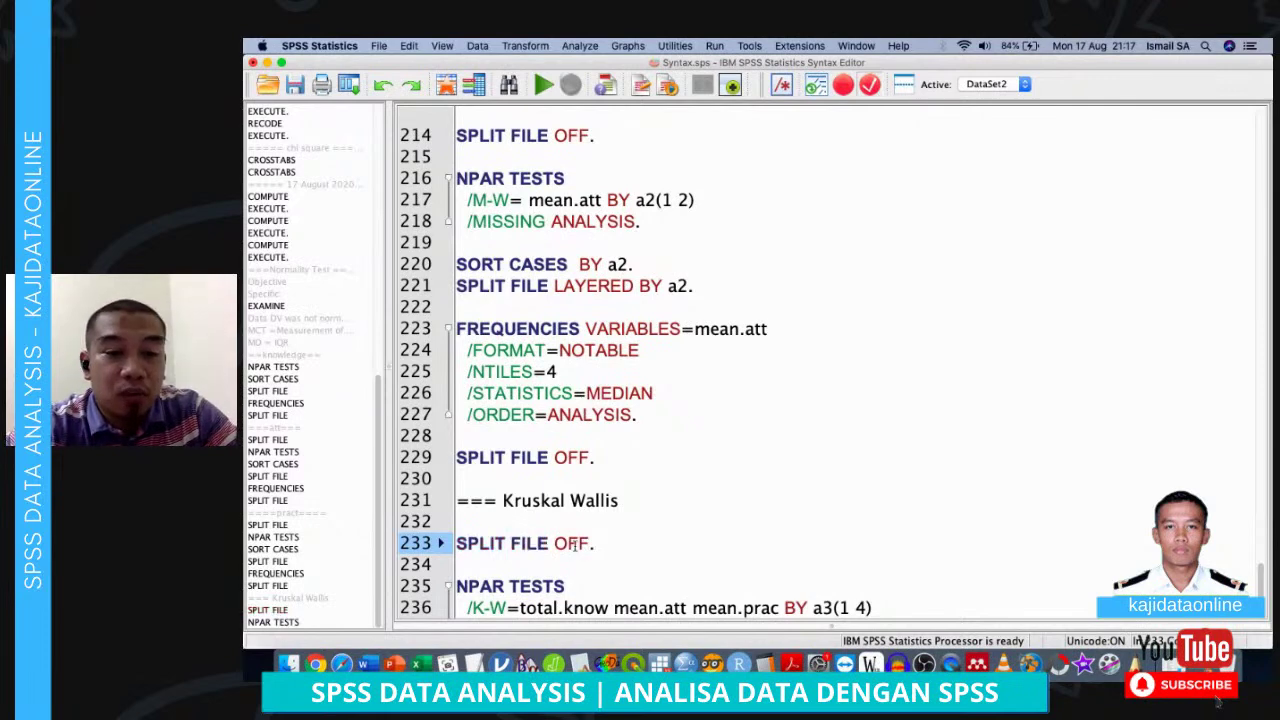
Paste Split File syntax comparing groups by Occupation [a3] below the Kruskal-Wallis test, separated by a blank line
scroll(640, 570, "down", 1)
left_click(673, 588)
key("Return")
key("Return")
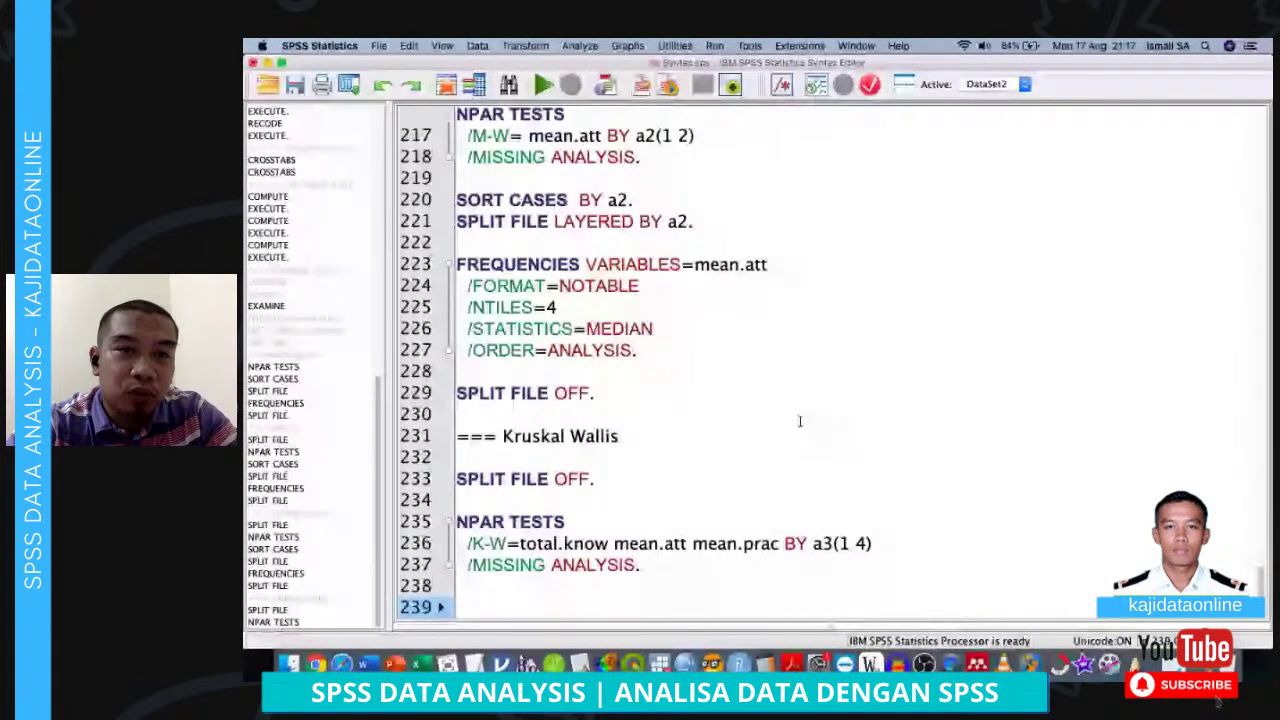
left_click(480, 45)
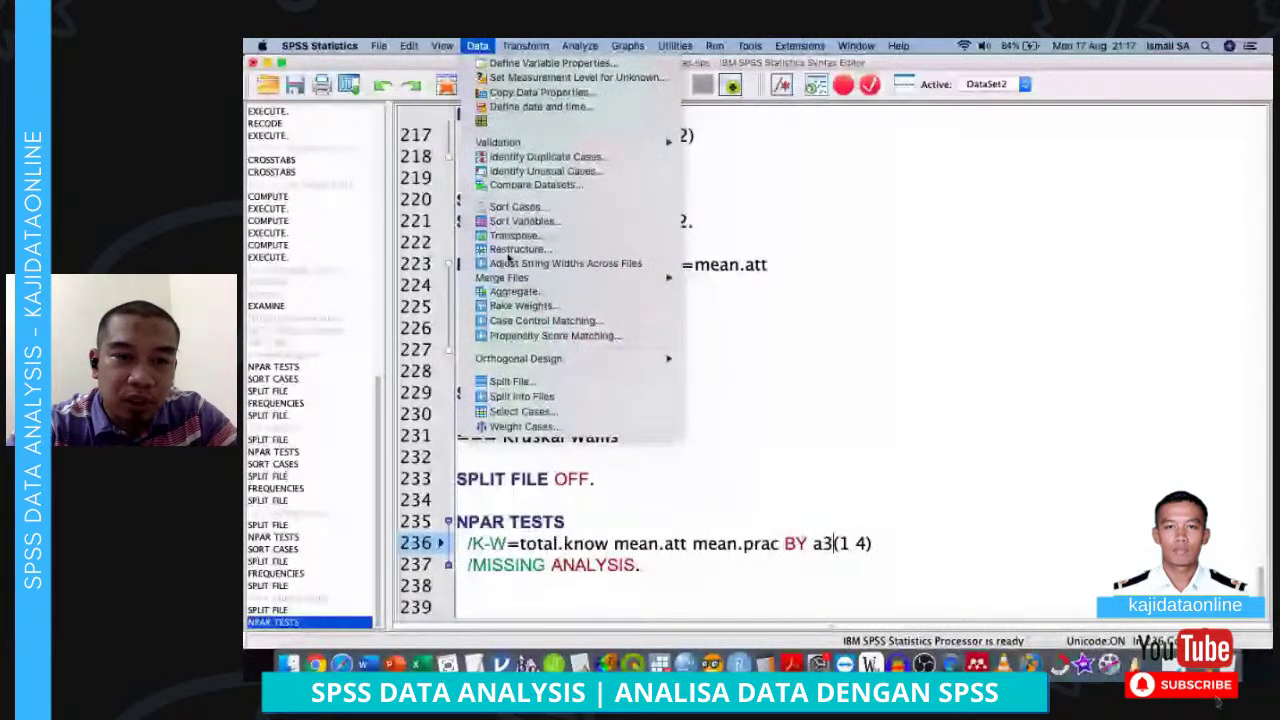
left_click(510, 381)
left_click(553, 414)
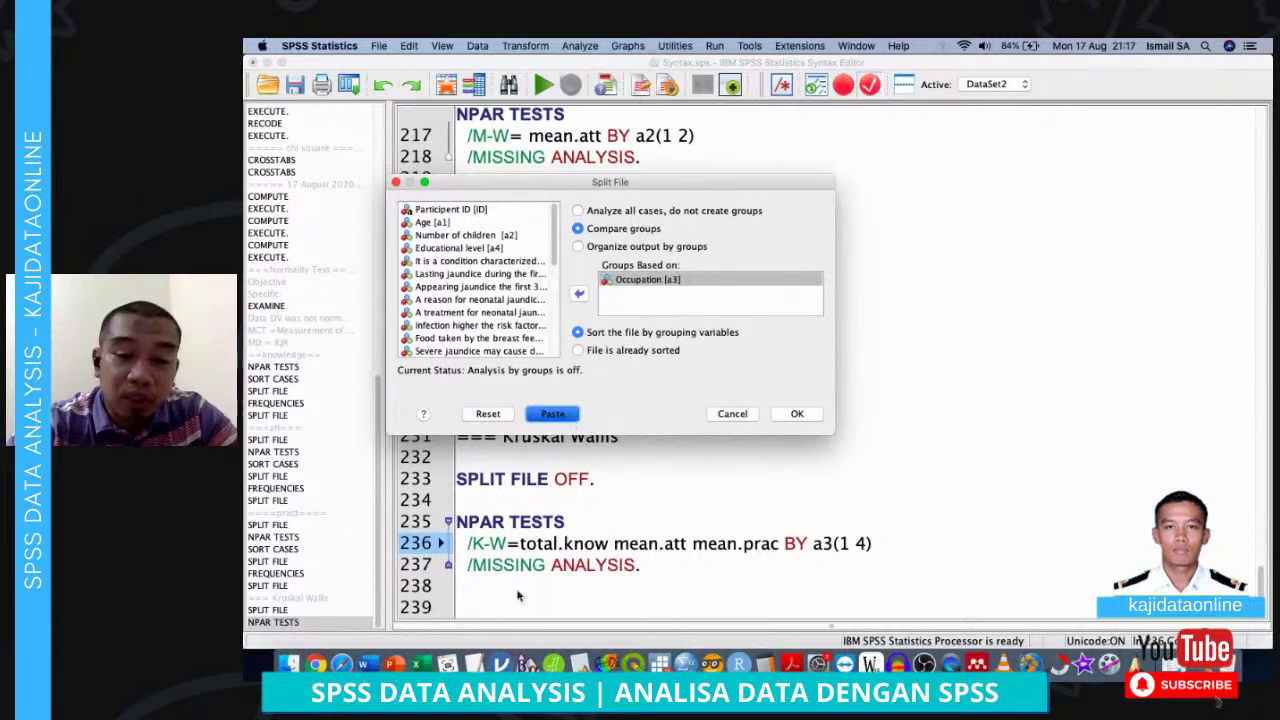
key("Return")
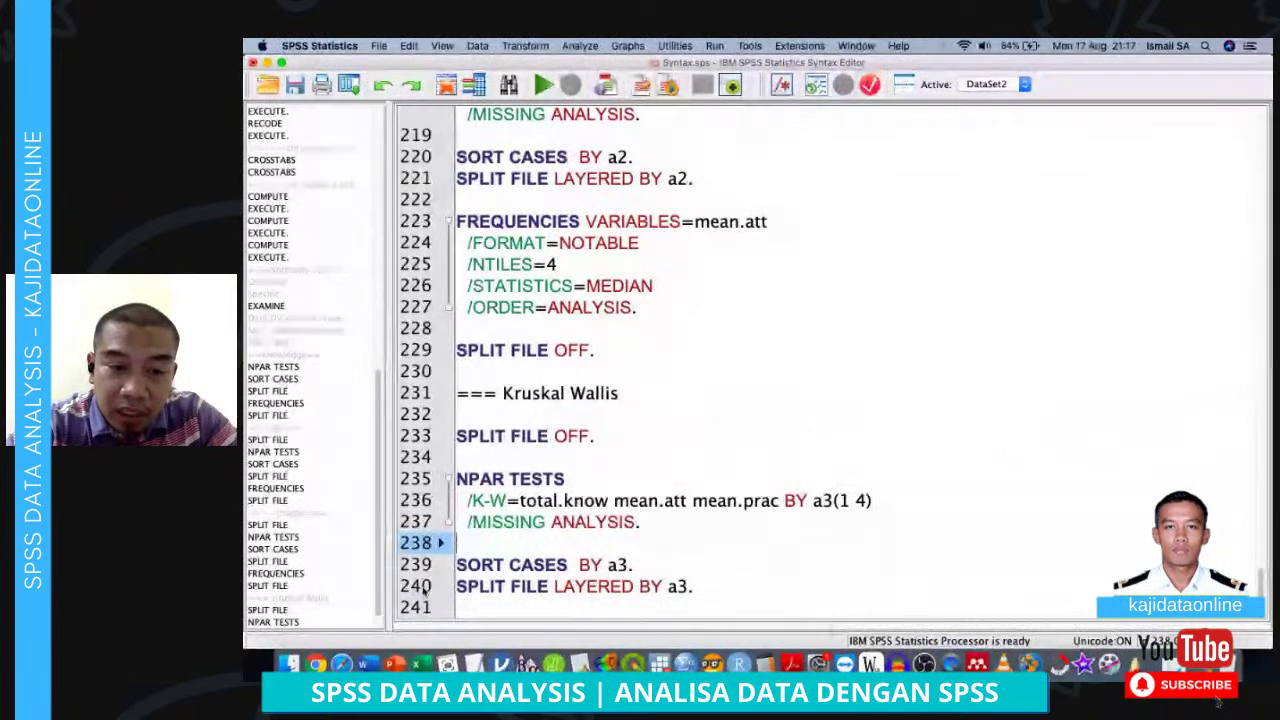
Start a Frequencies analysis for insertion below the a3 Split File syntax, adding mean.att and mean.prac alongside total.know
left_click(480, 609)
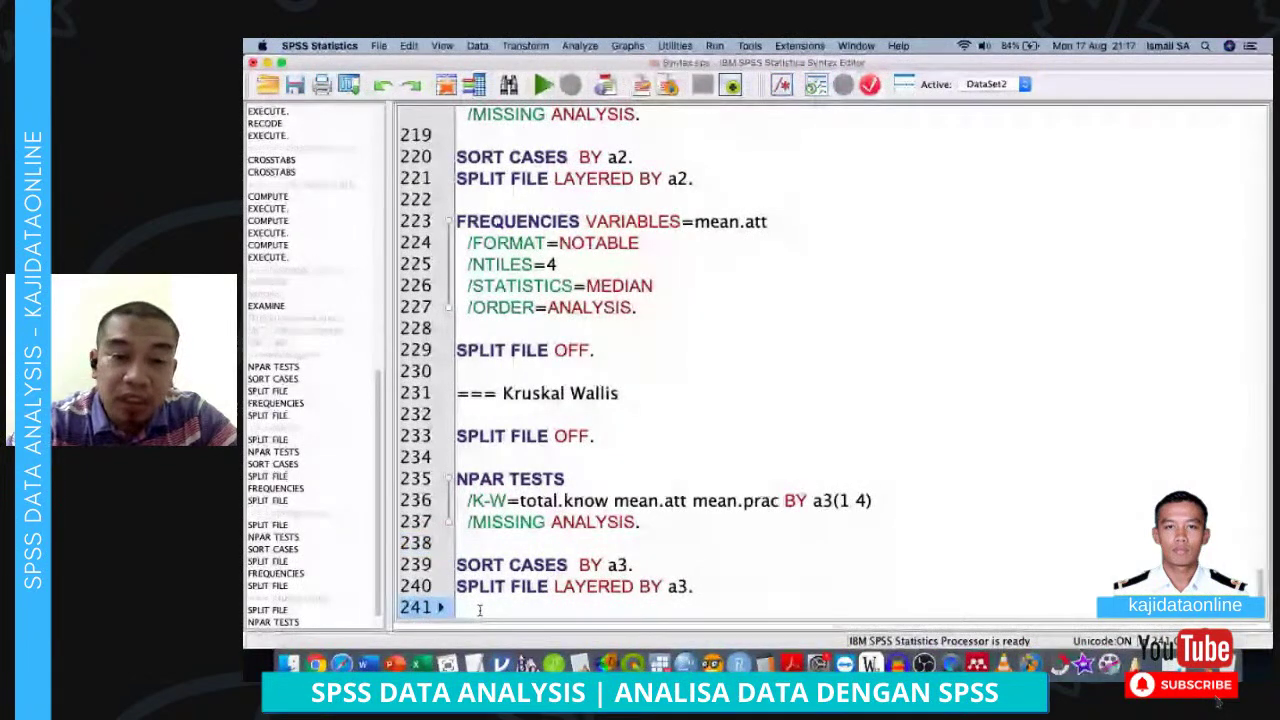
key("Return")
left_click(580, 46)
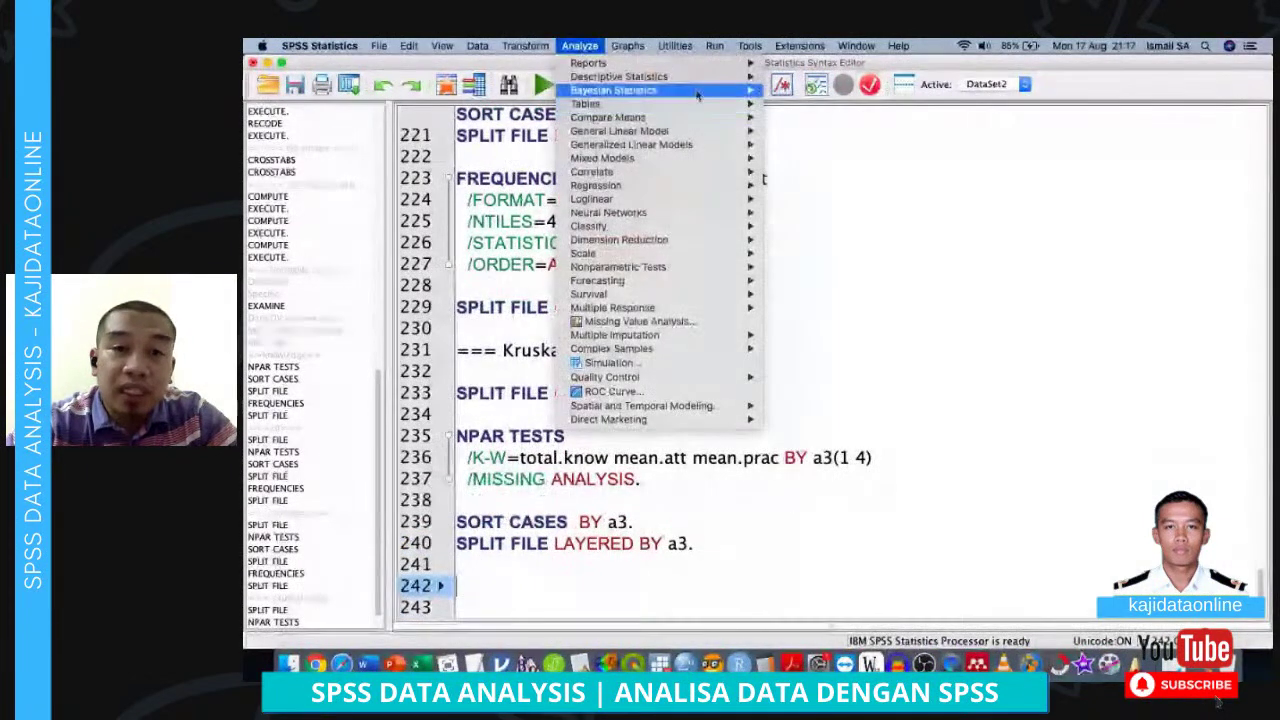
mouse_move(660, 76)
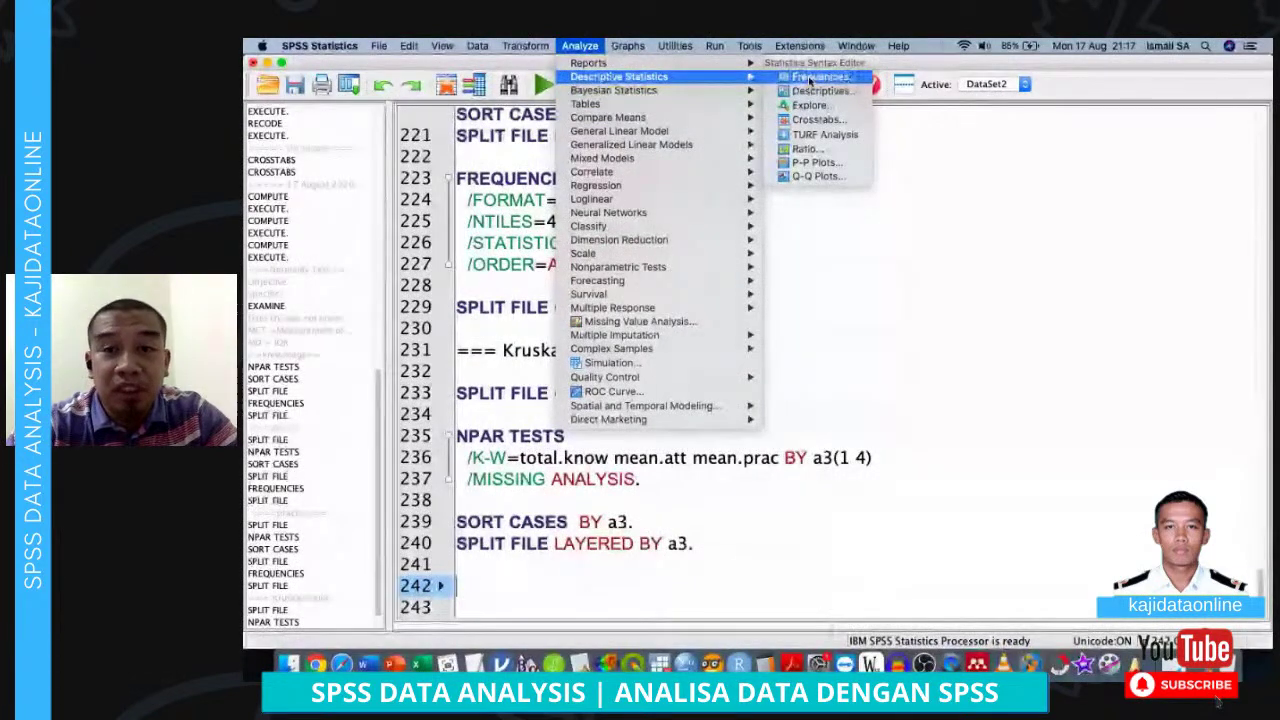
left_click(810, 77)
scroll(479, 494, "down", 1)
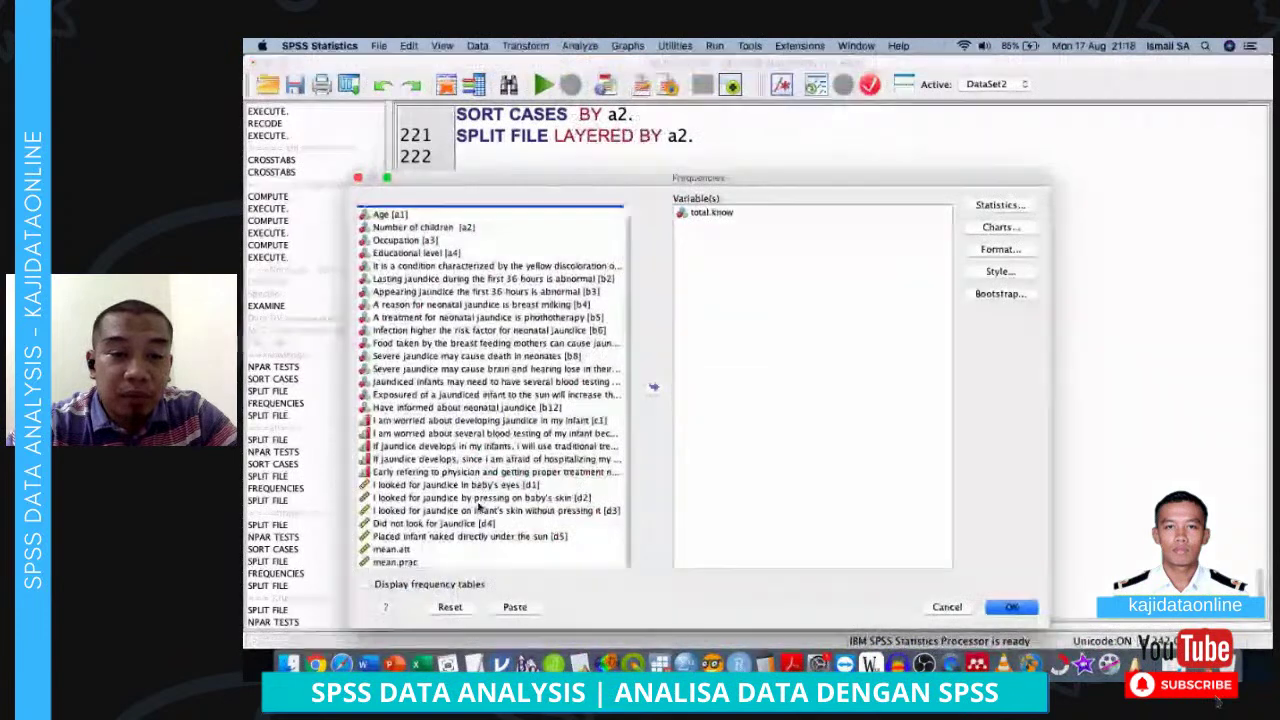
left_click(480, 549)
left_click(480, 562, "shift")
left_click(653, 386)
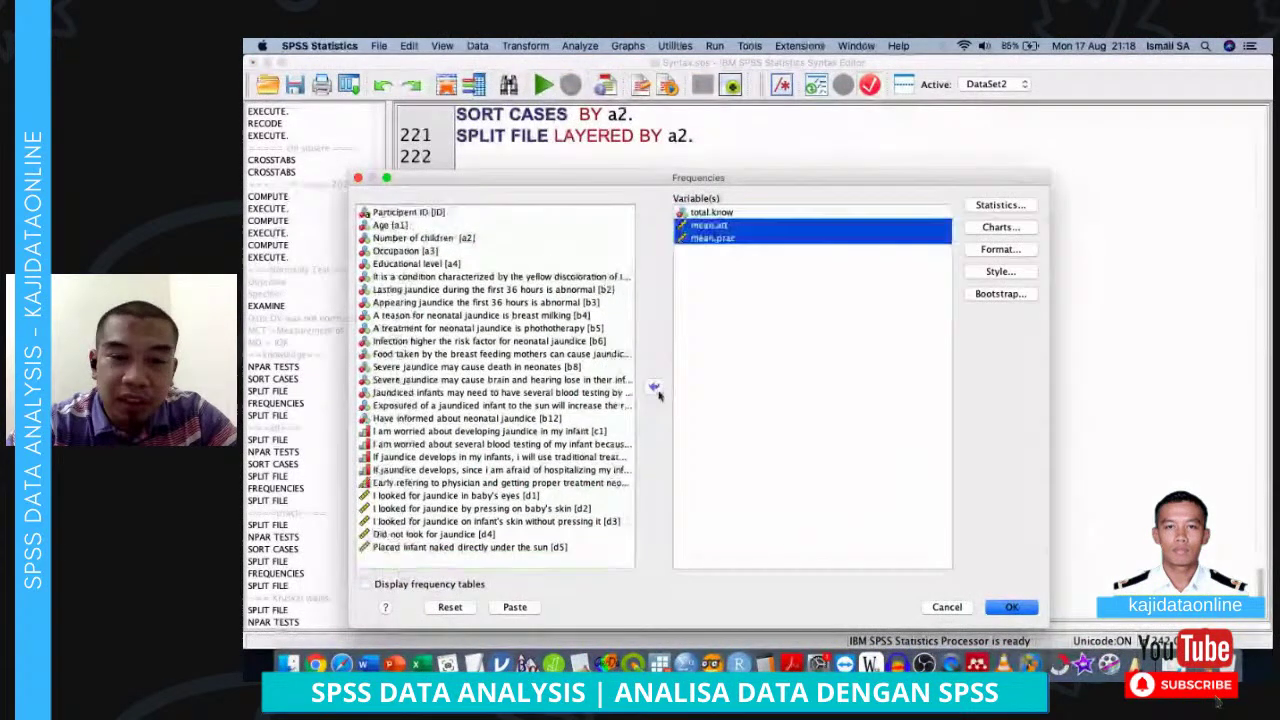
Keep quartiles and median as the statistics and paste the Frequencies syntax, leaving one blank line below the a3 split commands
left_click(1000, 204)
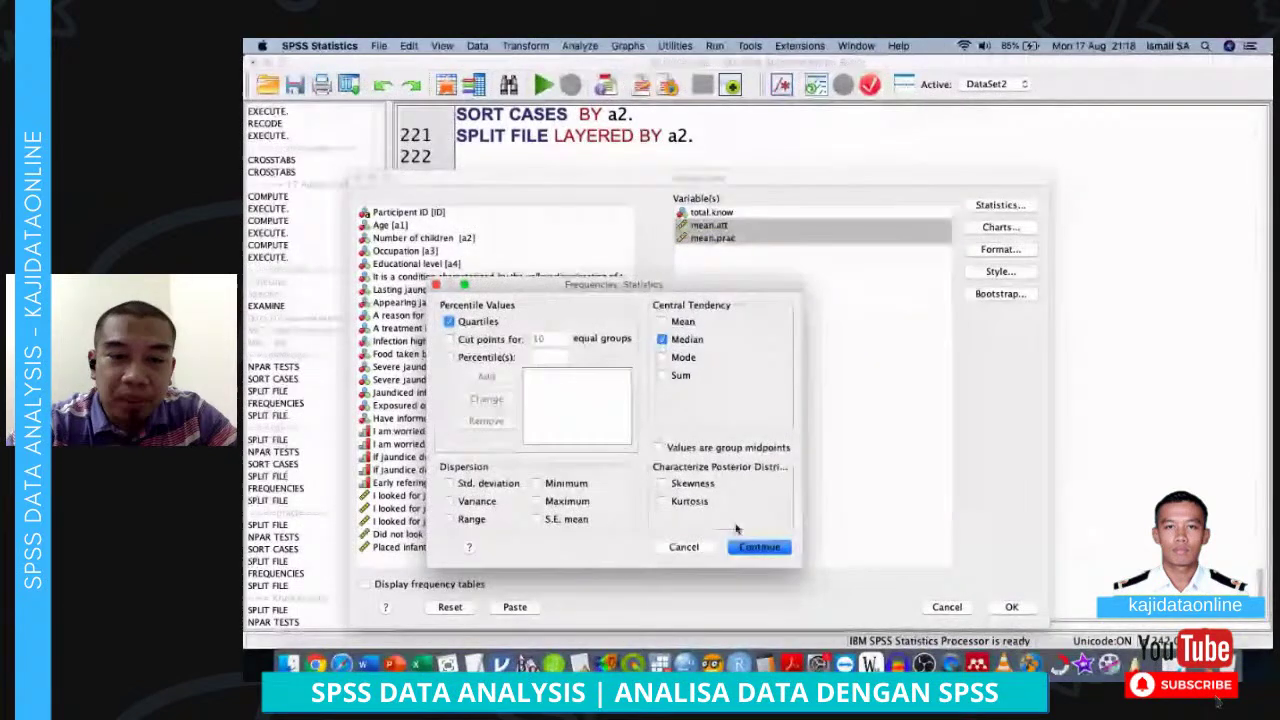
left_click(750, 546)
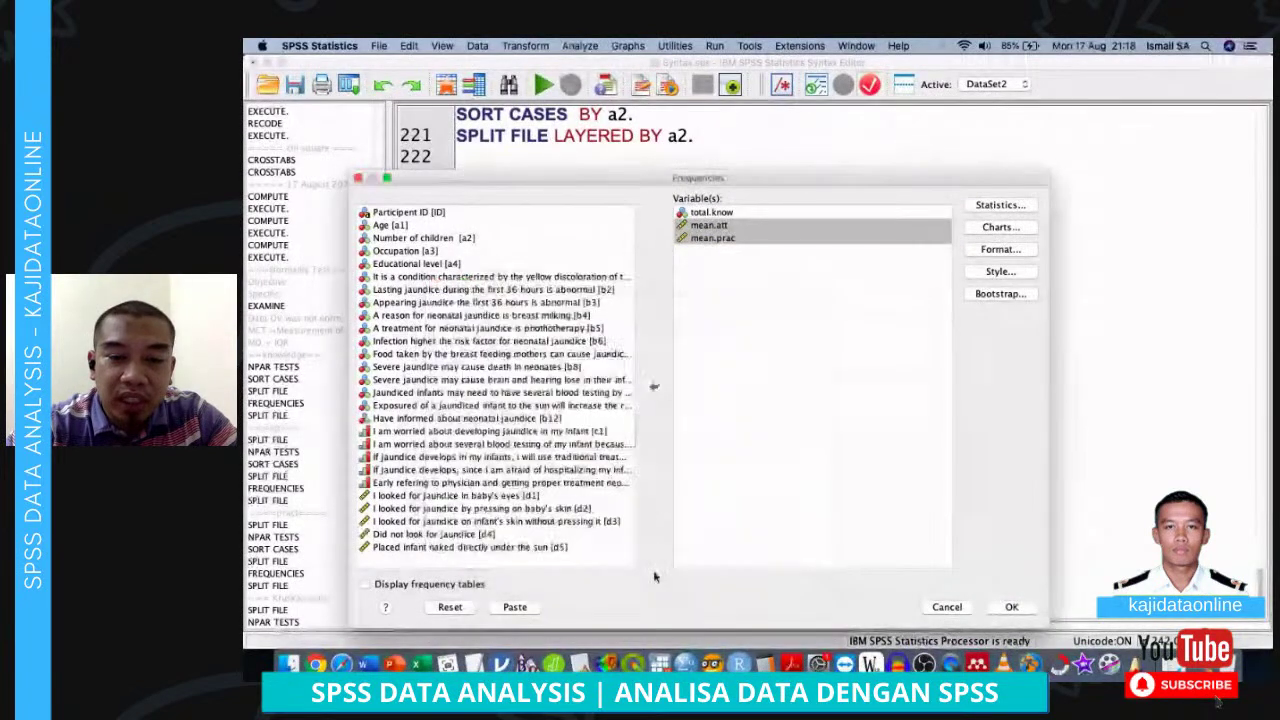
left_click(512, 608)
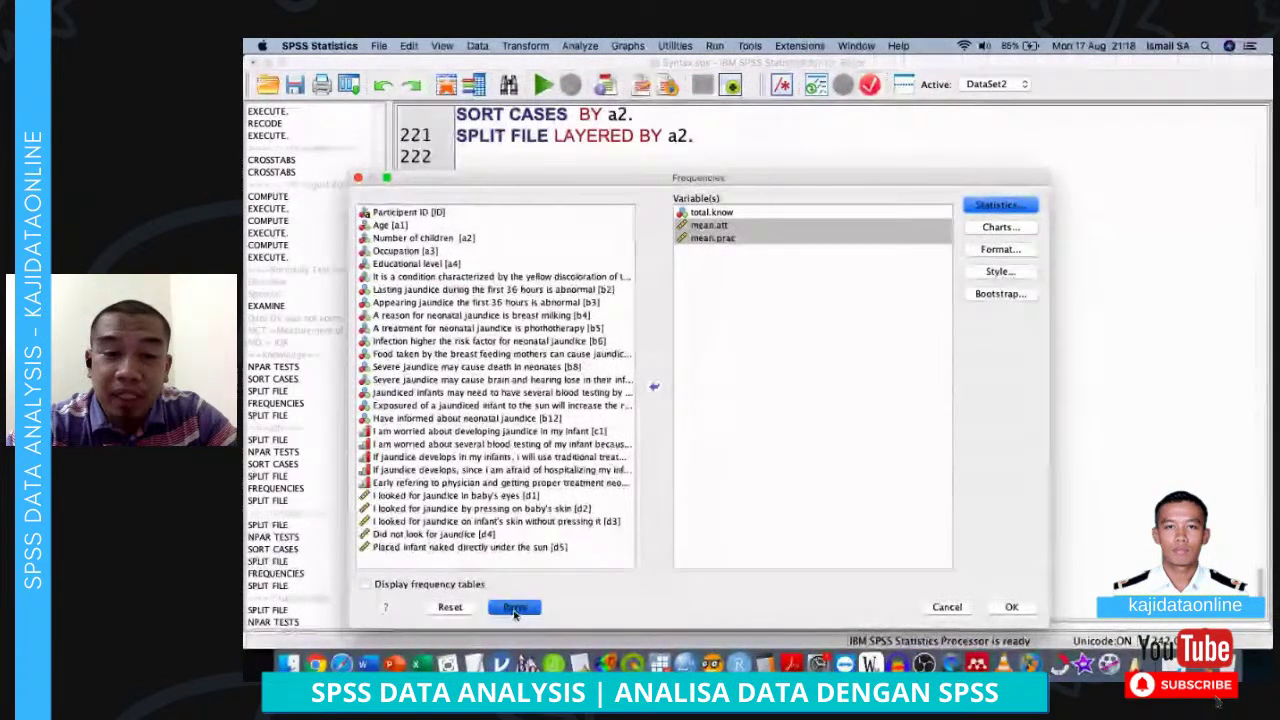
left_click(564, 493)
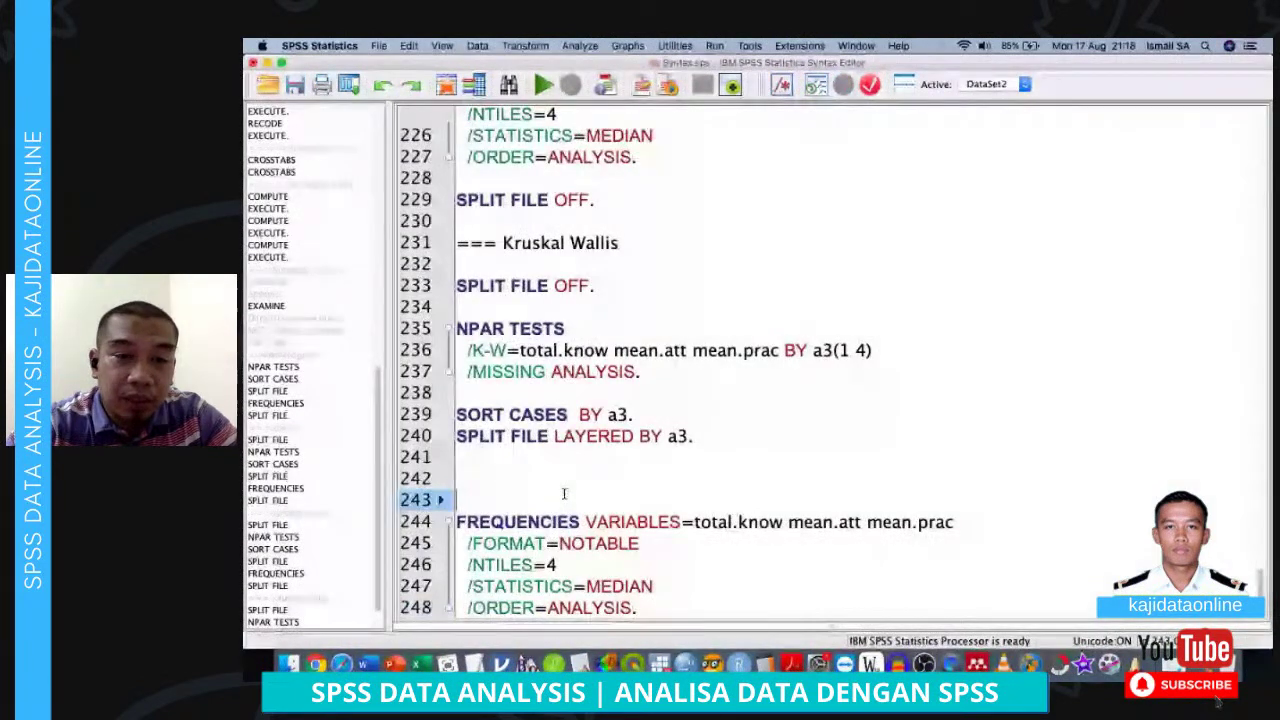
key("BackSpace")
key("BackSpace")
Copy SPLIT FILE OFF. below the new Frequencies command and run the whole Kruskal-Wallis block
triple_click(575, 307)
key("super+c")
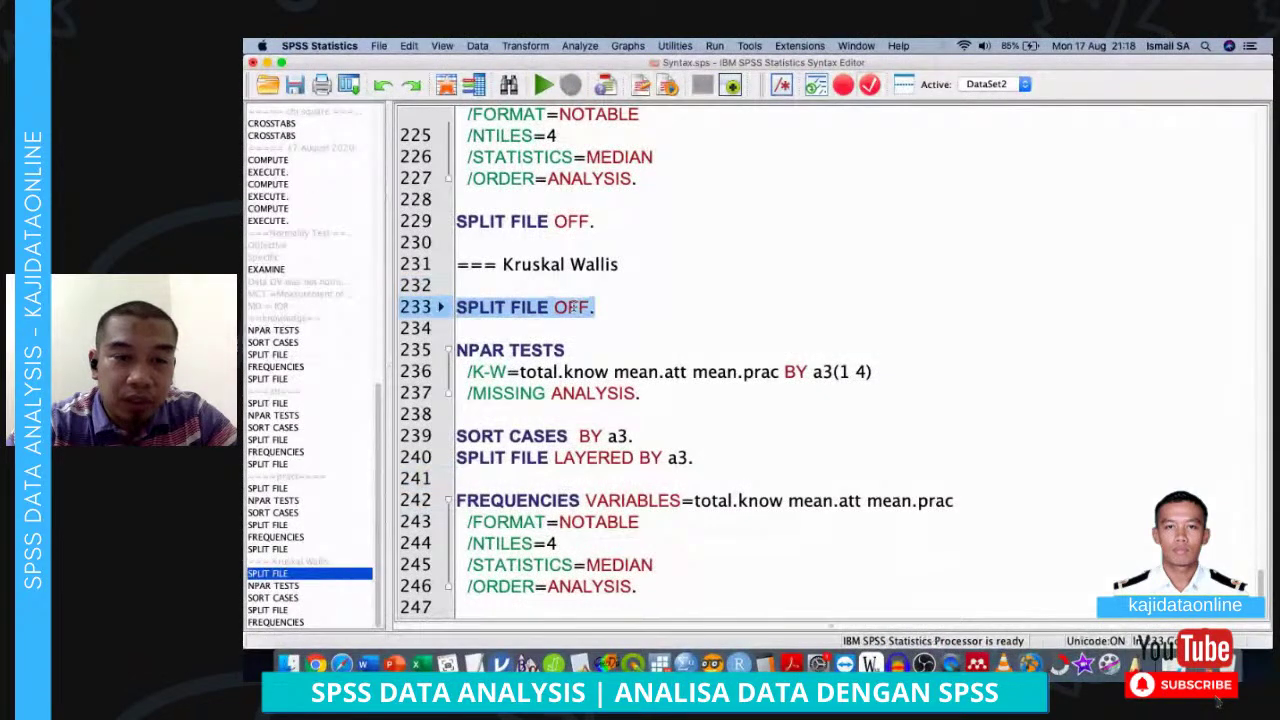
left_click(699, 590)
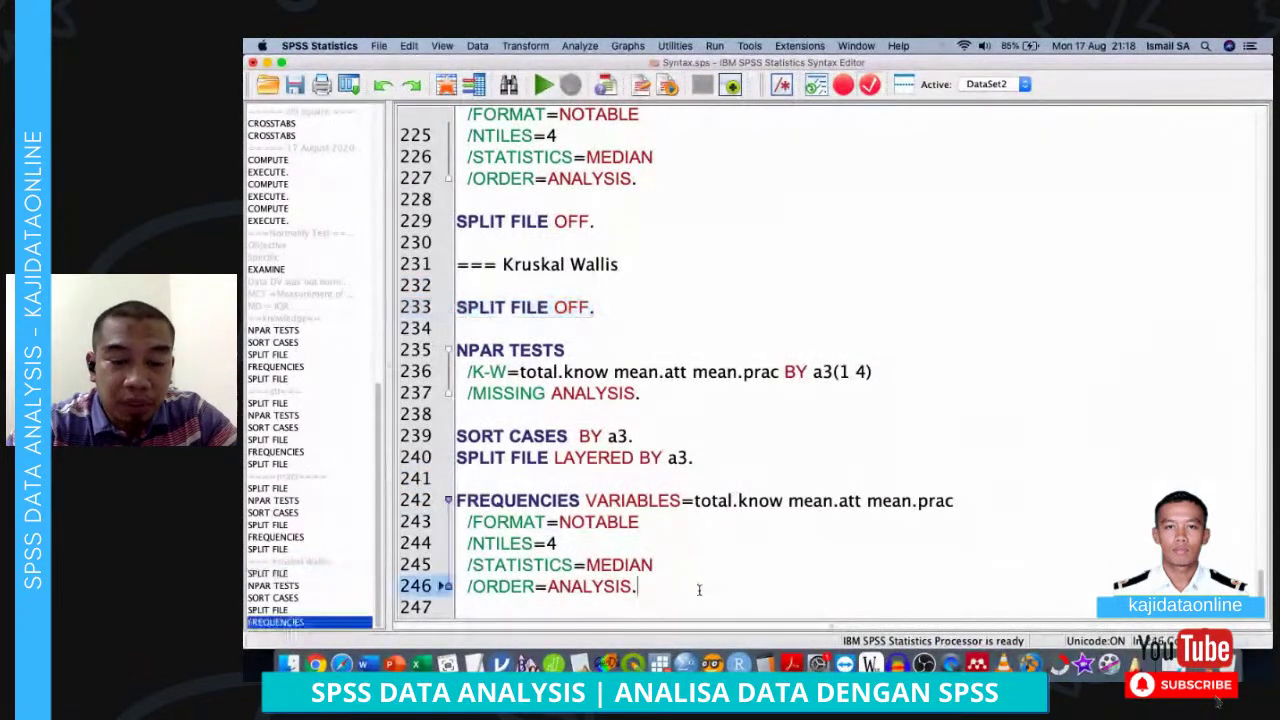
key("Return")
key("super+v")
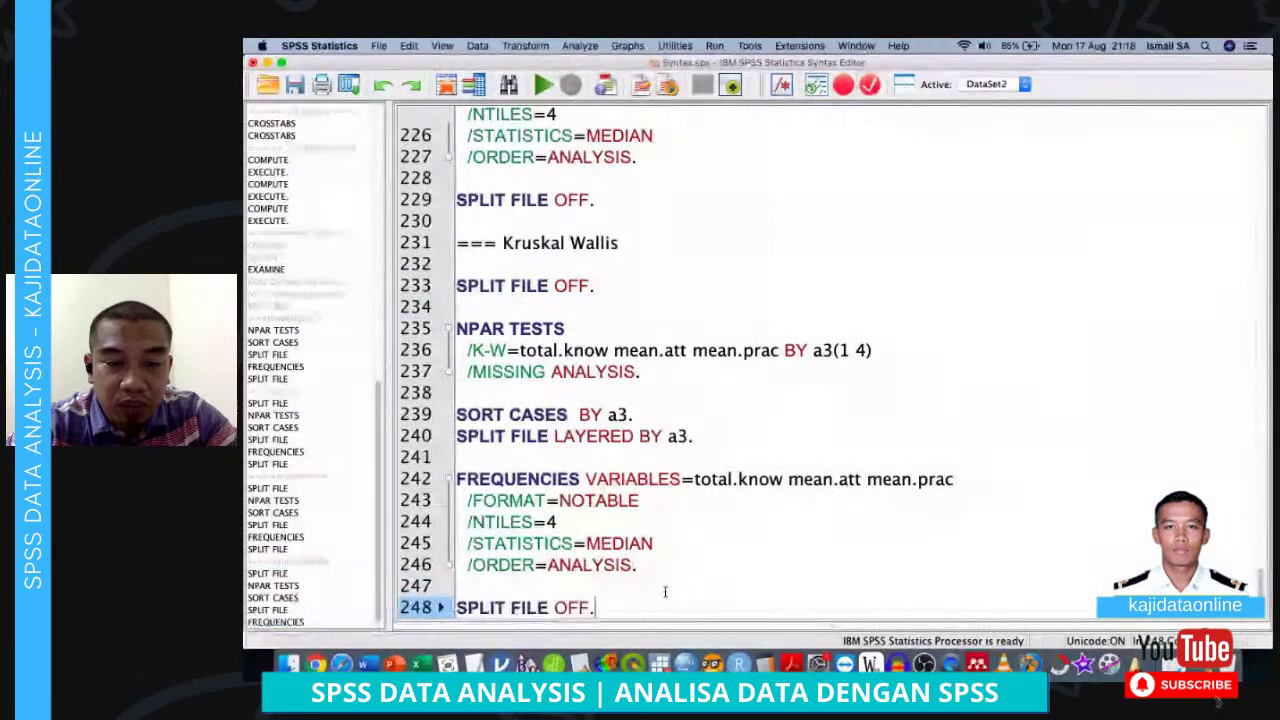
left_click(677, 257, "shift")
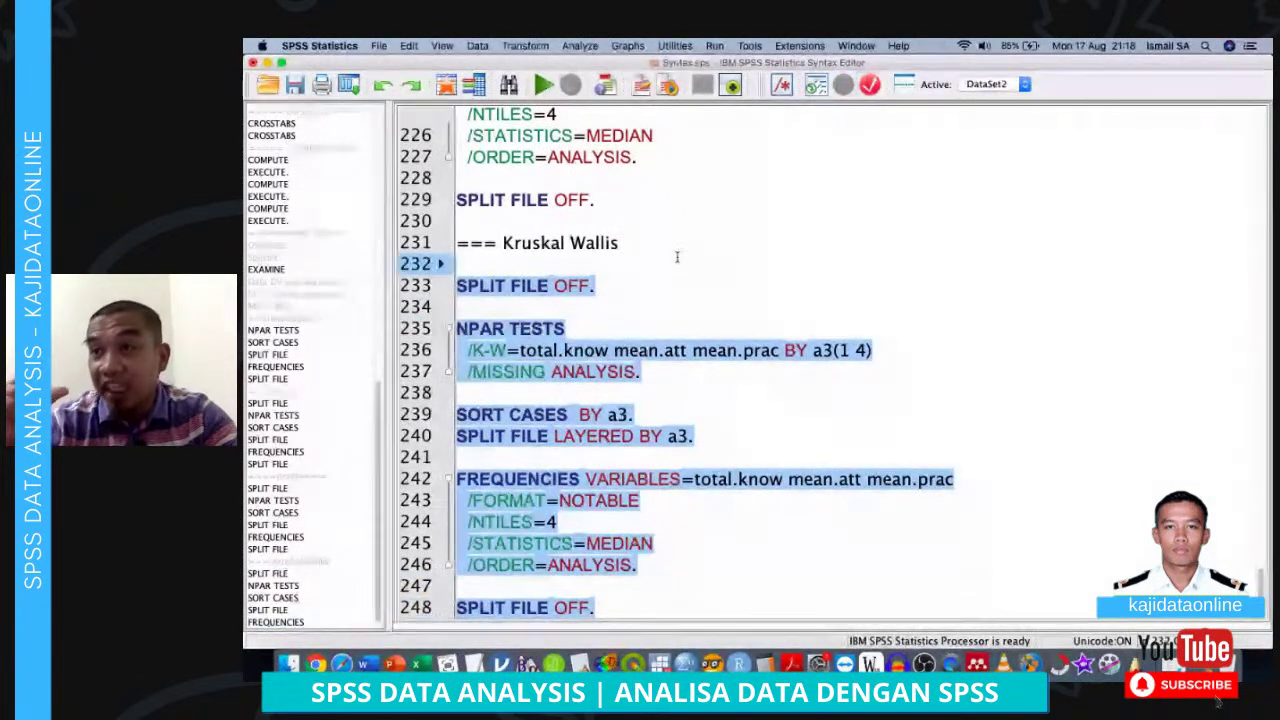
key("super+r")
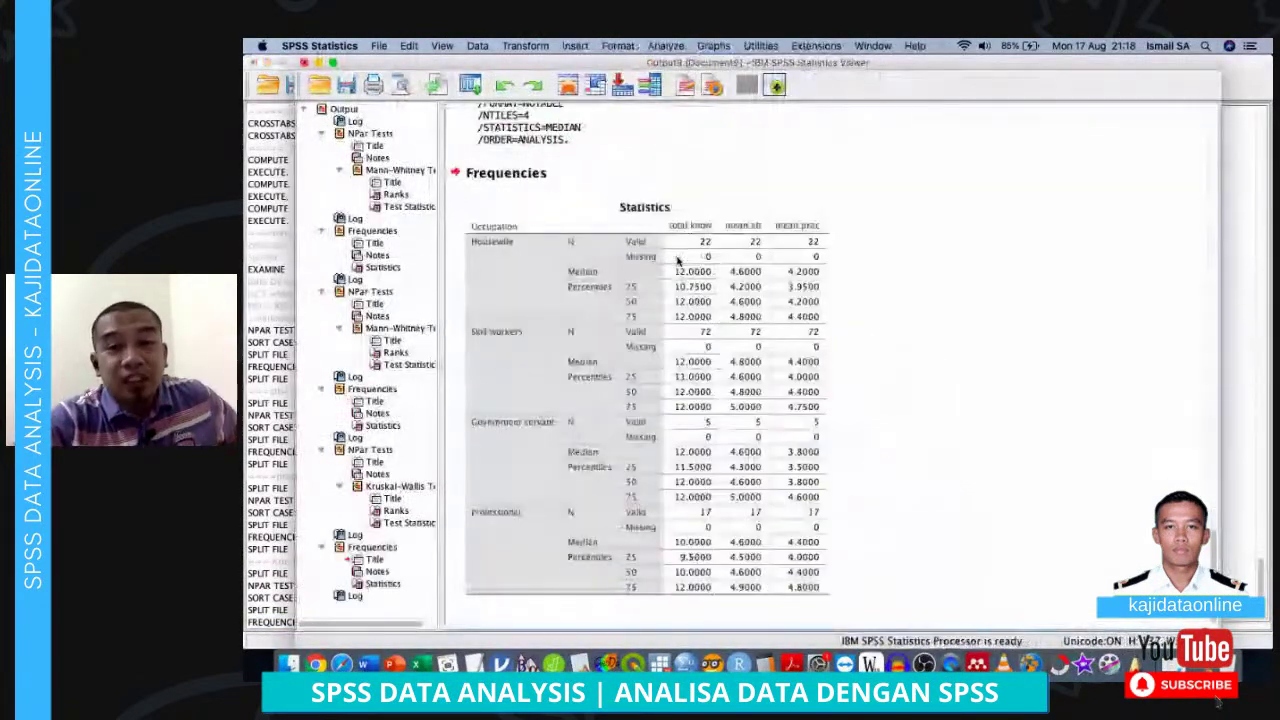
Examine the Kruskal-Wallis ranks and test statistics, plus the median and quartiles by occupation, in the output
scroll(677, 260, "up", 10)
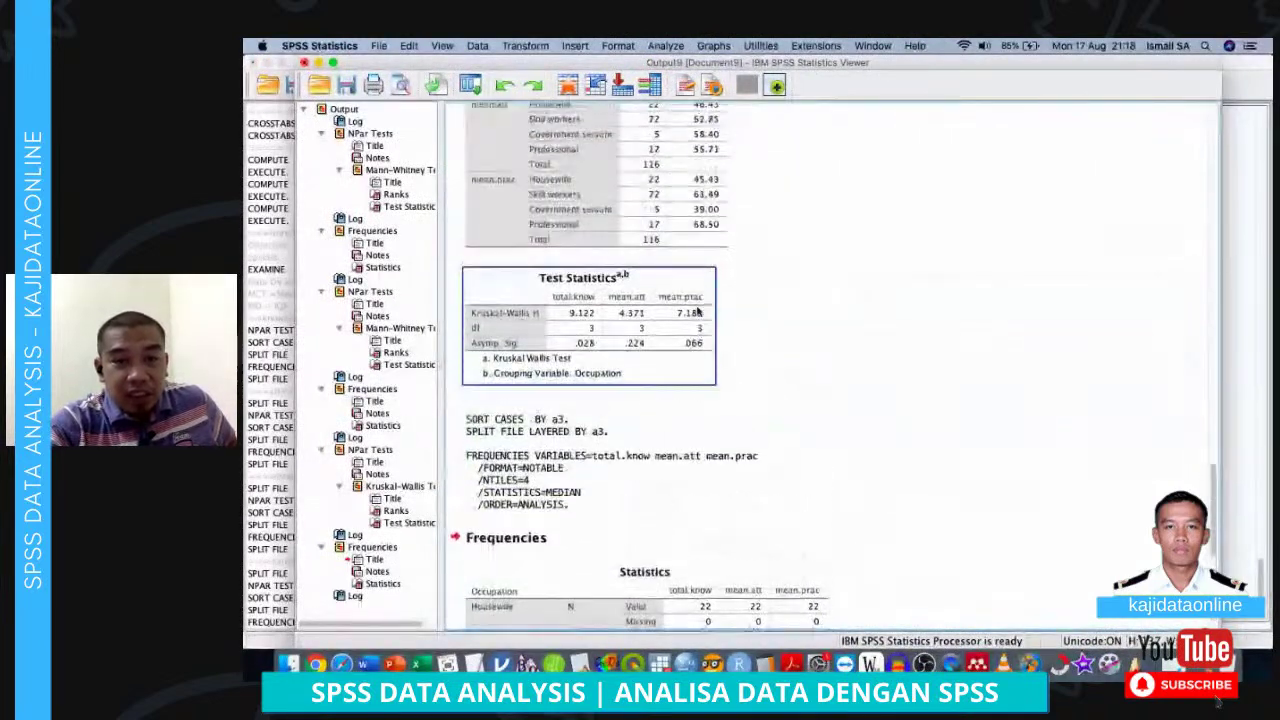
scroll(690, 320, "up", 3)
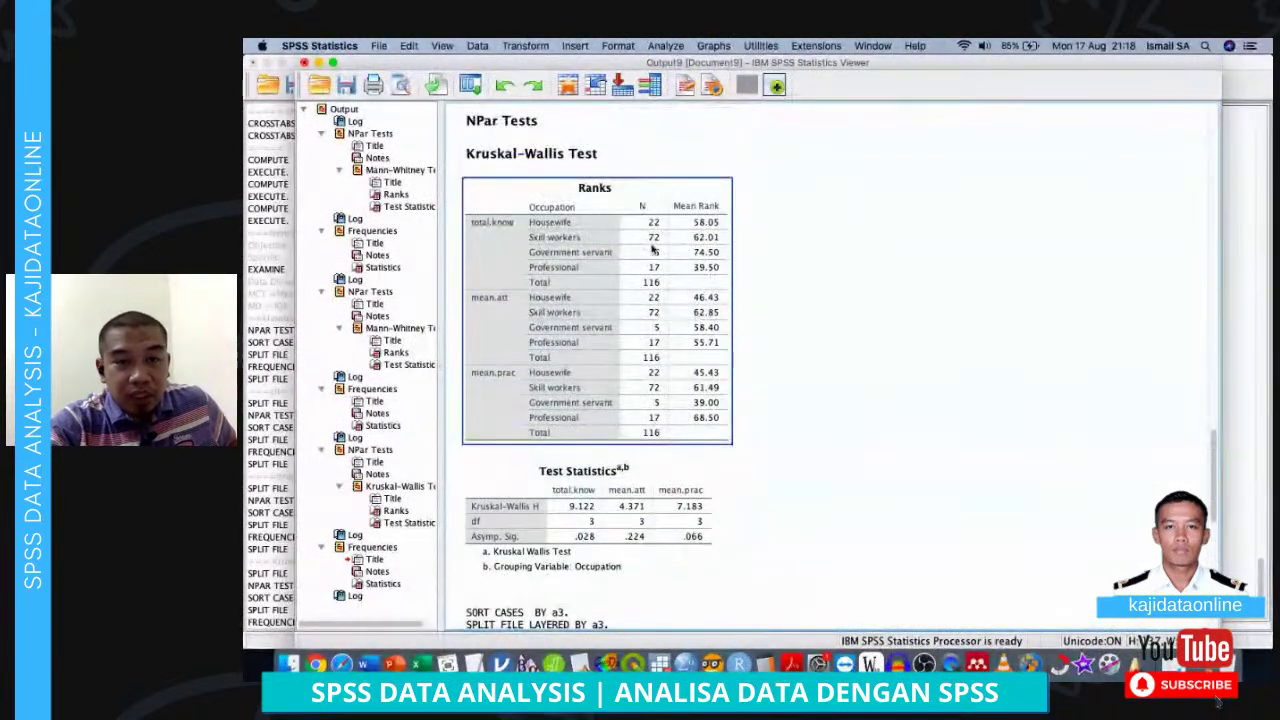
left_click(553, 492)
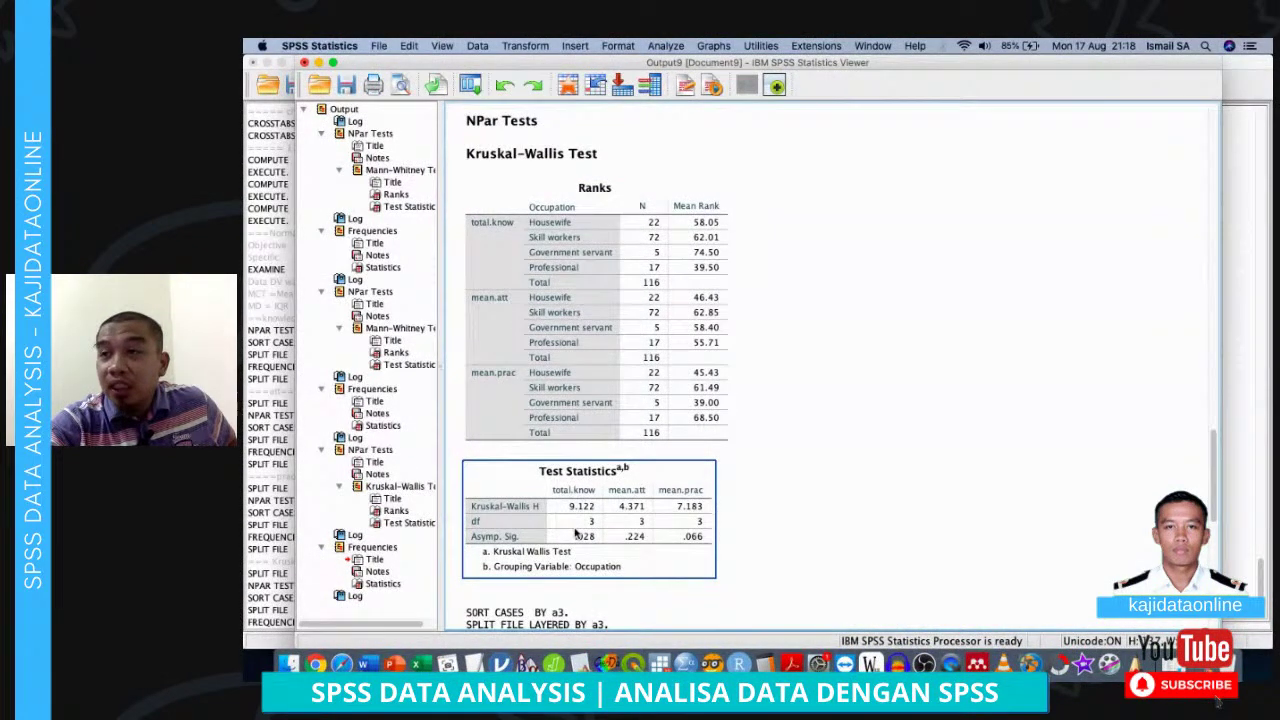
left_click(708, 252)
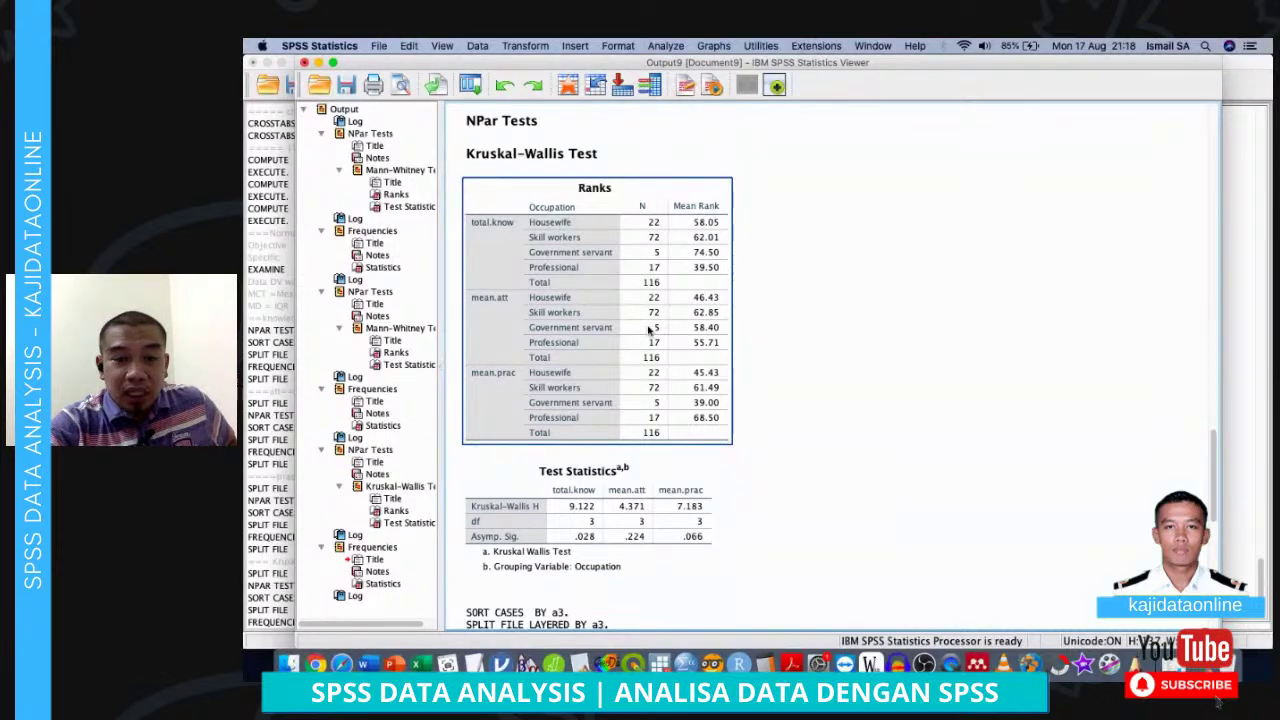
scroll(638, 381, "down", 5)
left_click(636, 380)
scroll(636, 380, "down", 3)
left_click(636, 380)
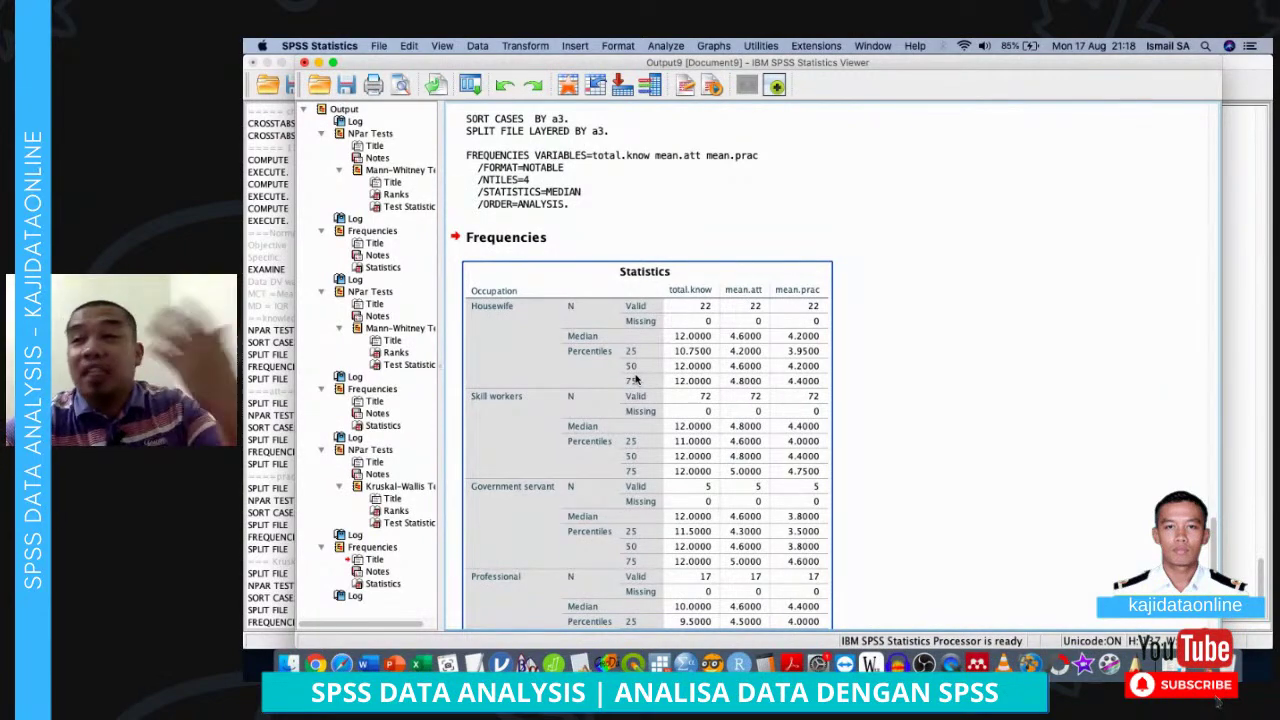
Return to the syntax file and review it from the initial COMPUTE commands through the Mann-Whitney and Kruskal-Wallis blocks to the RECODE section
key("ctrl+Up")
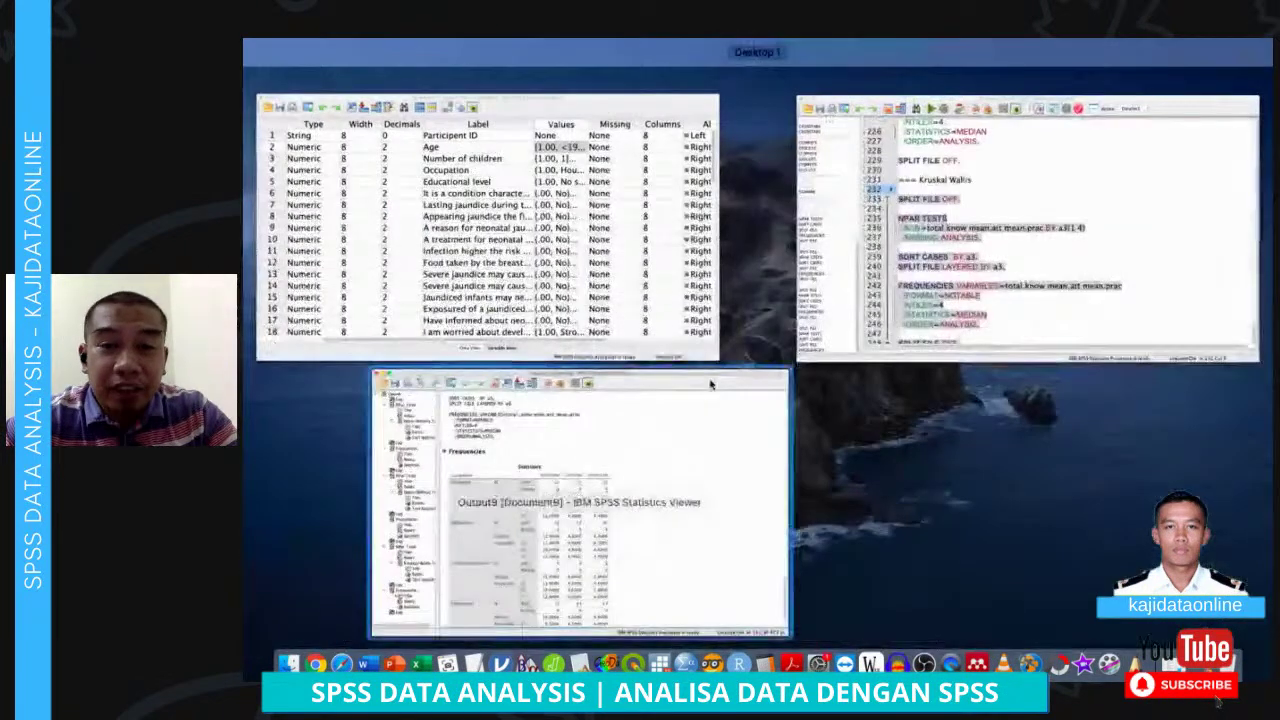
left_click(930, 338)
scroll(900, 338, "up", 15)
scroll(877, 340, "up", 20)
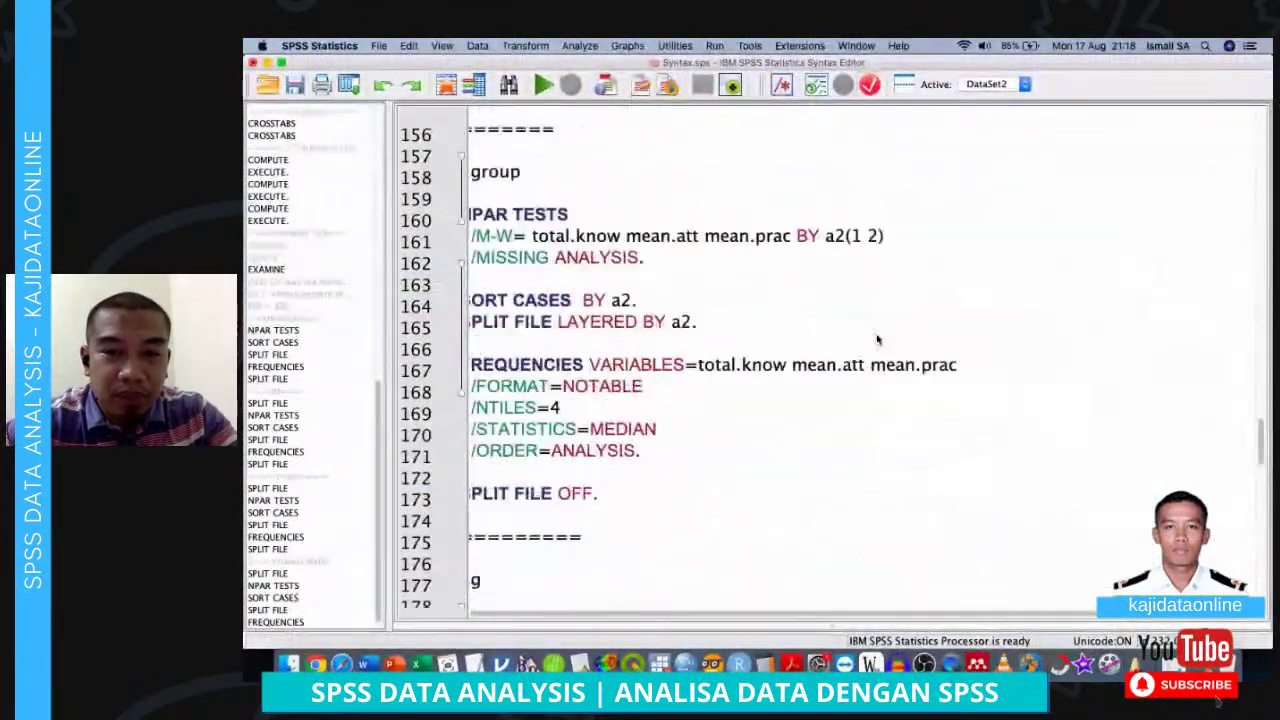
left_click(843, 290)
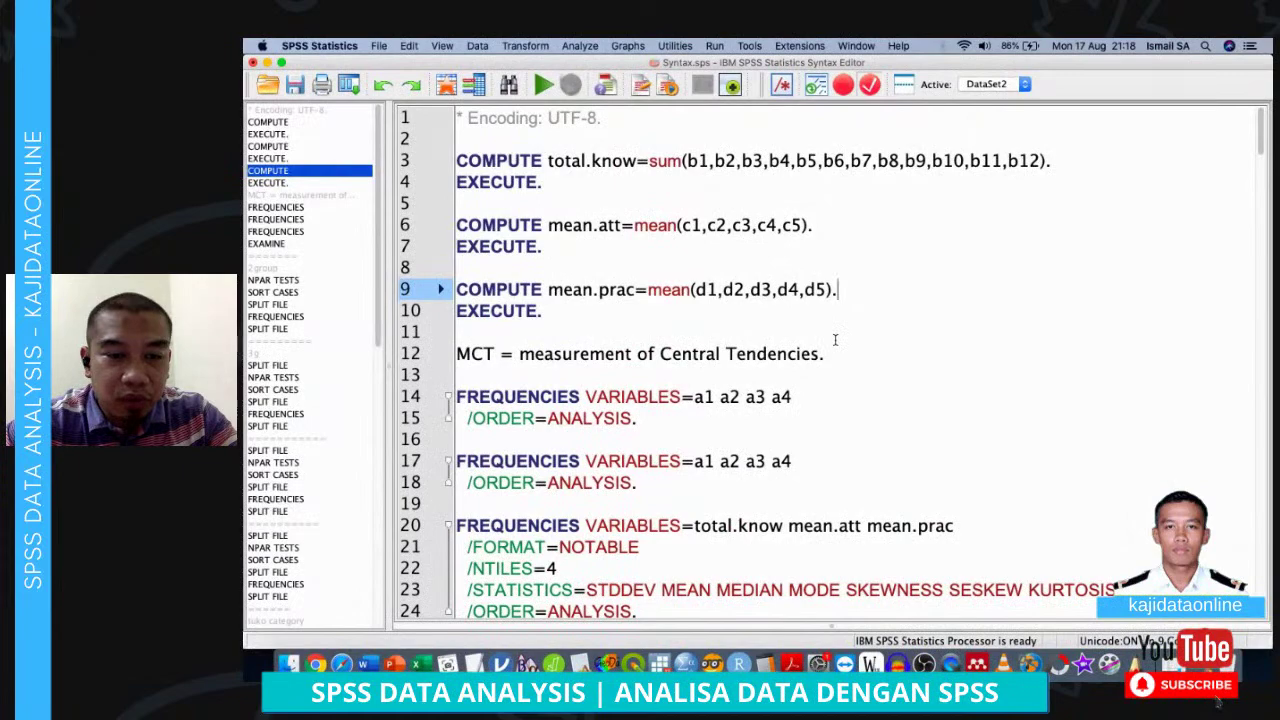
scroll(836, 338, "down", 10)
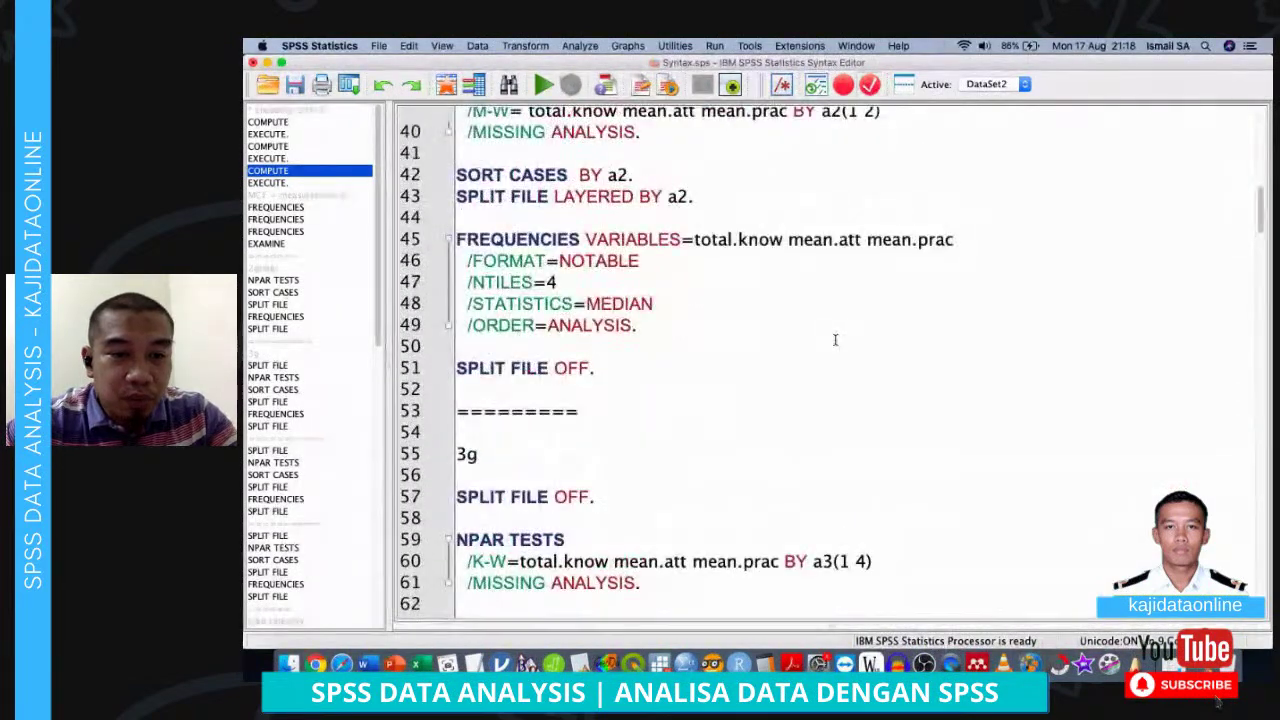
scroll(835, 340, "down", 8)
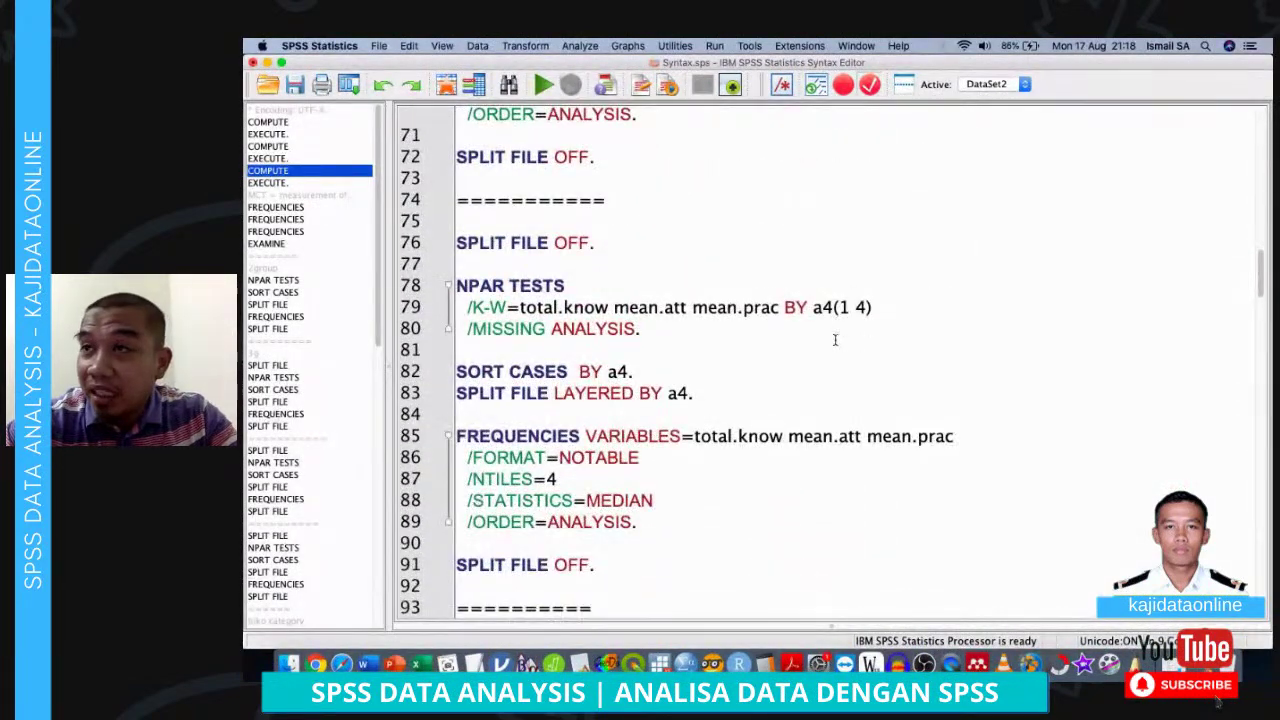
scroll(835, 340, "down", 4)
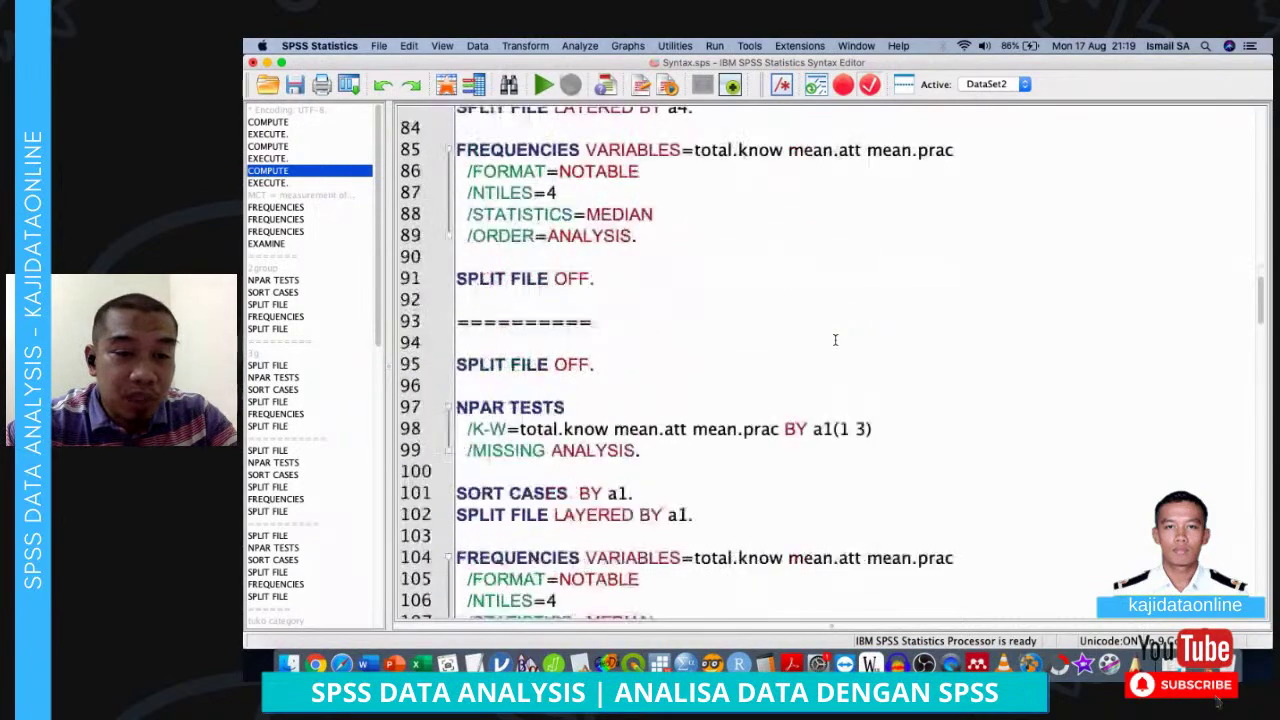
scroll(835, 340, "down", 5)
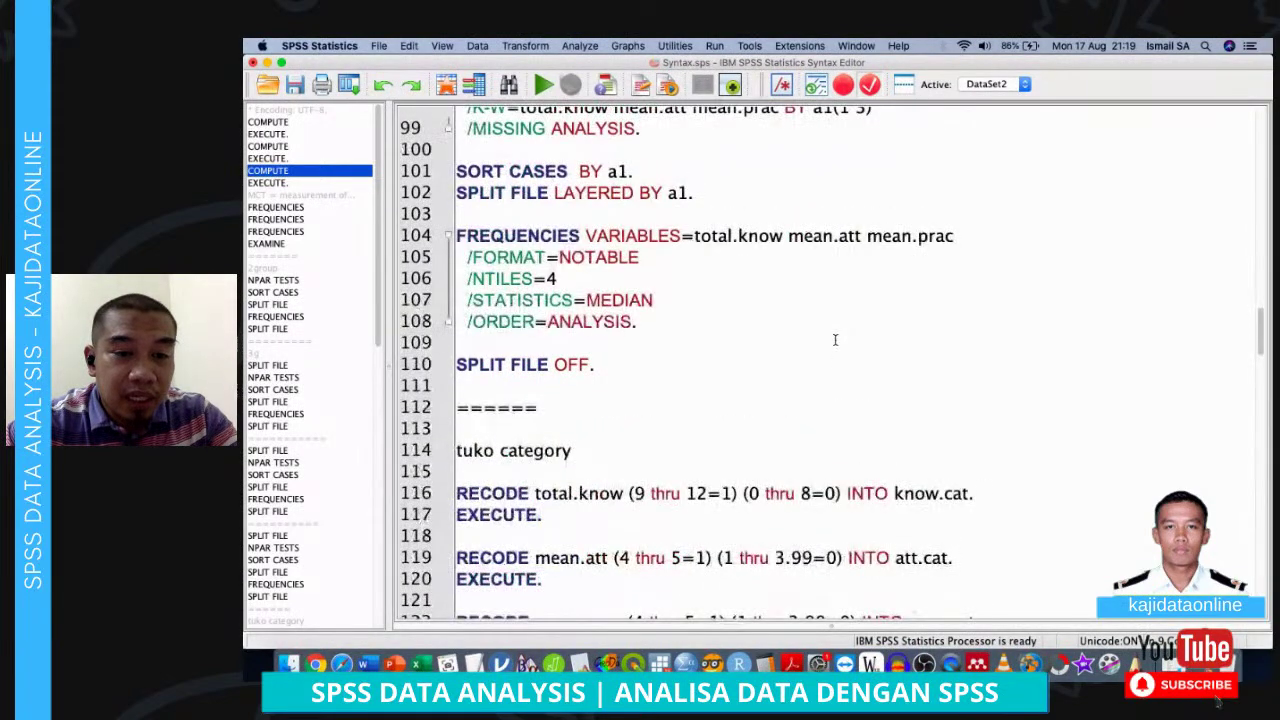
scroll(835, 340, "down", 3)
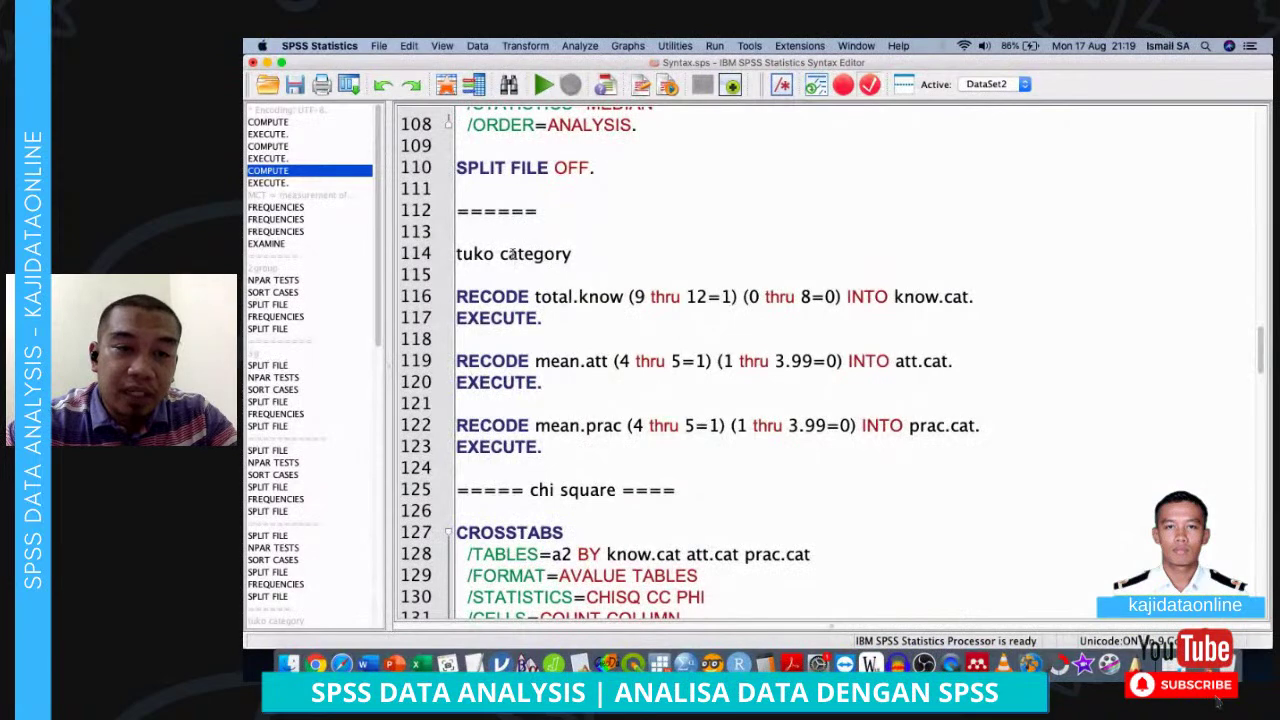
Review the RECODE commands under the tuko category heading and the chi square CROSSTABS syntax
left_click(512, 254)
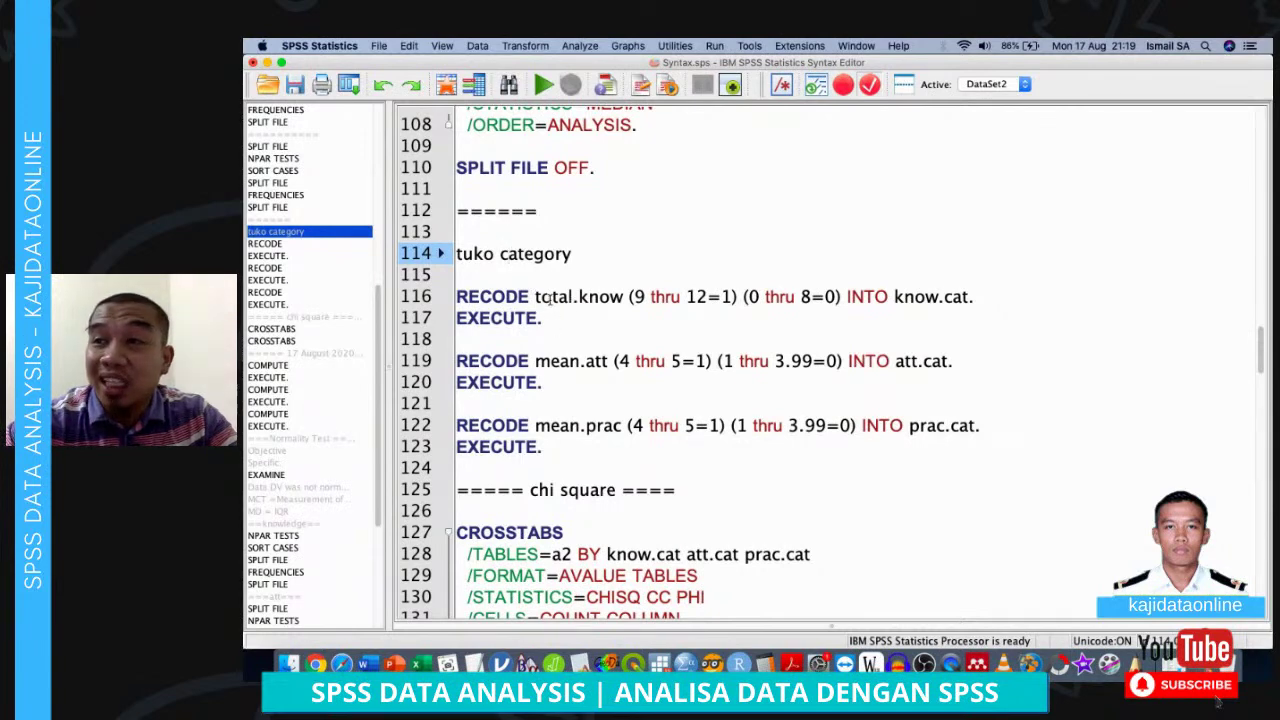
left_click(523, 278)
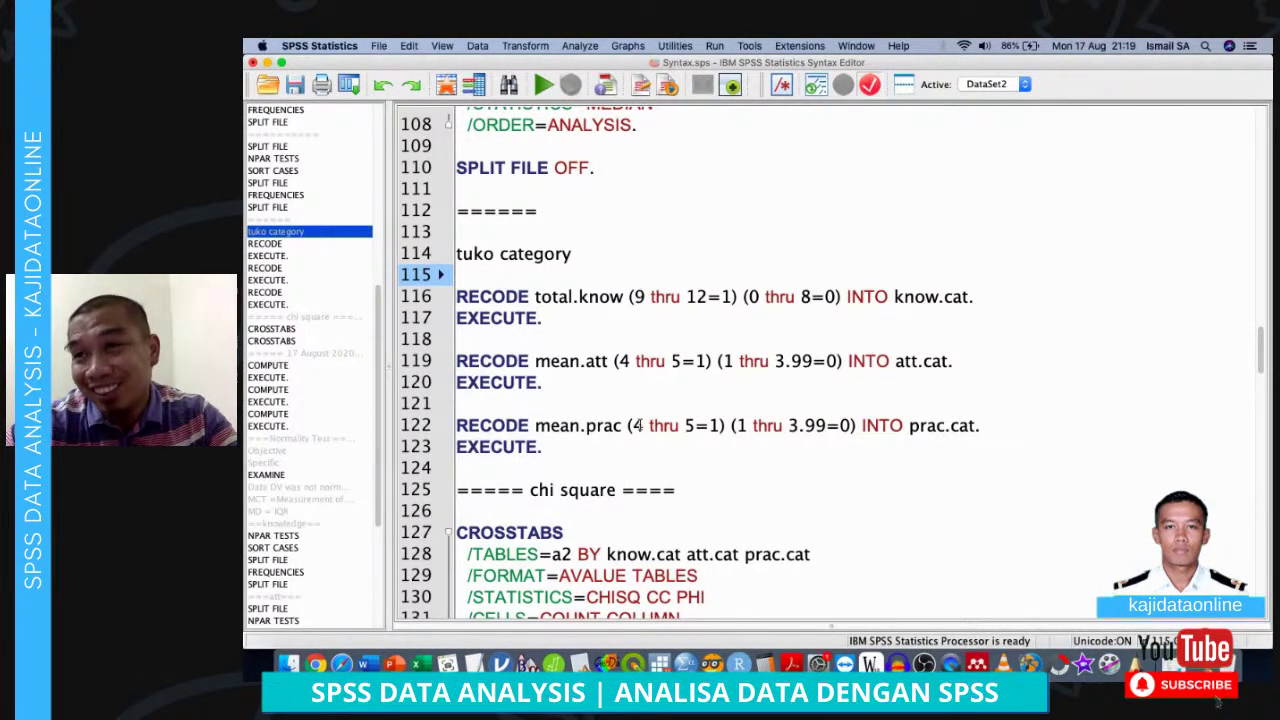
left_click(617, 490)
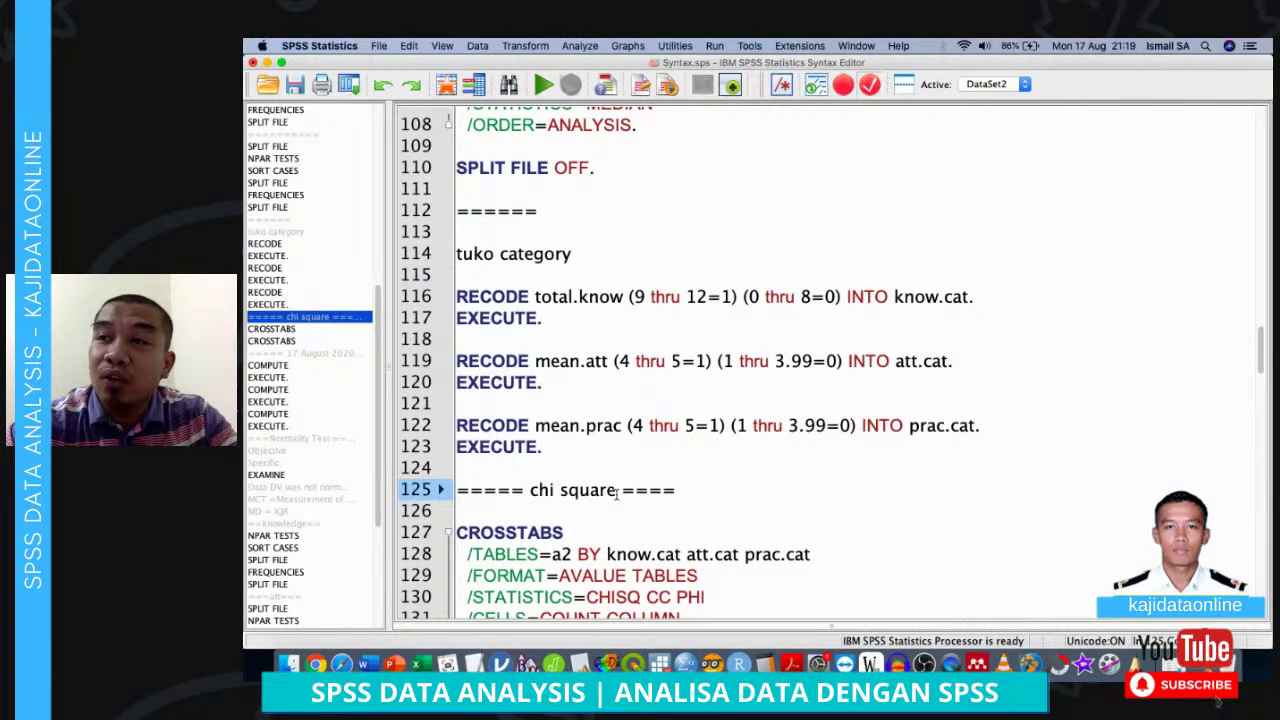
scroll(617, 494, "down", 1)
scroll(616, 494, "down", 1)
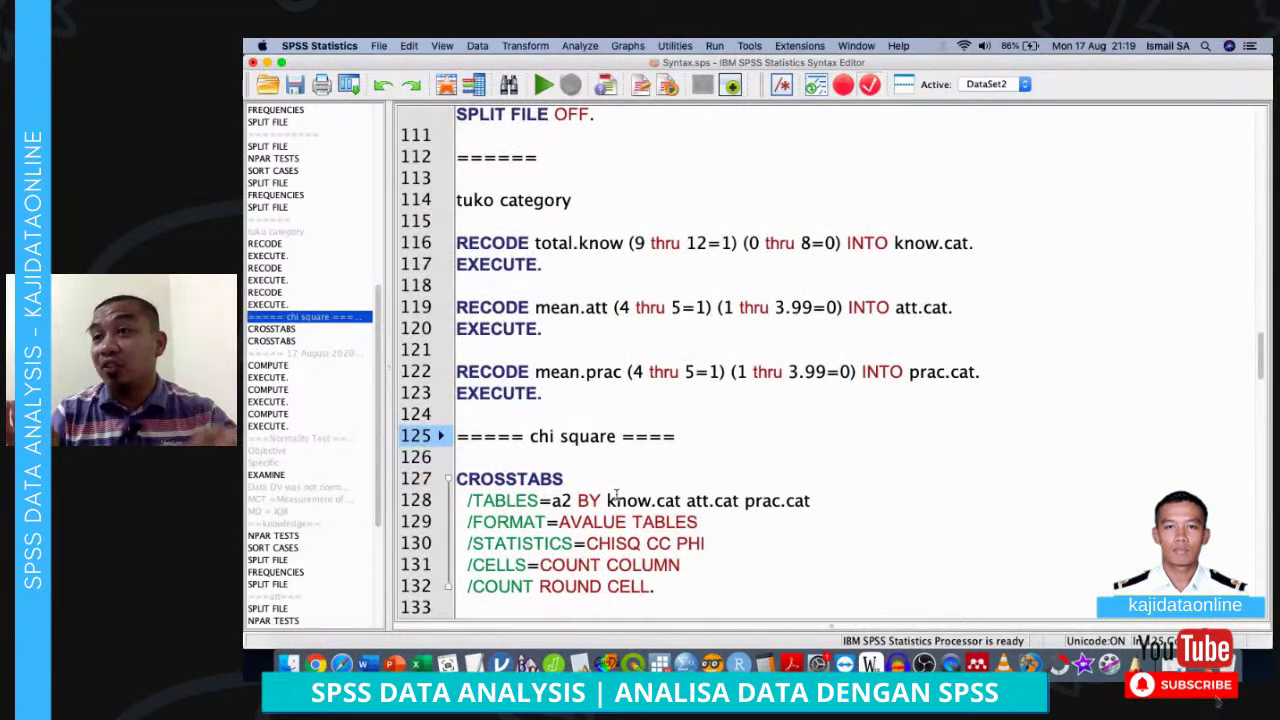
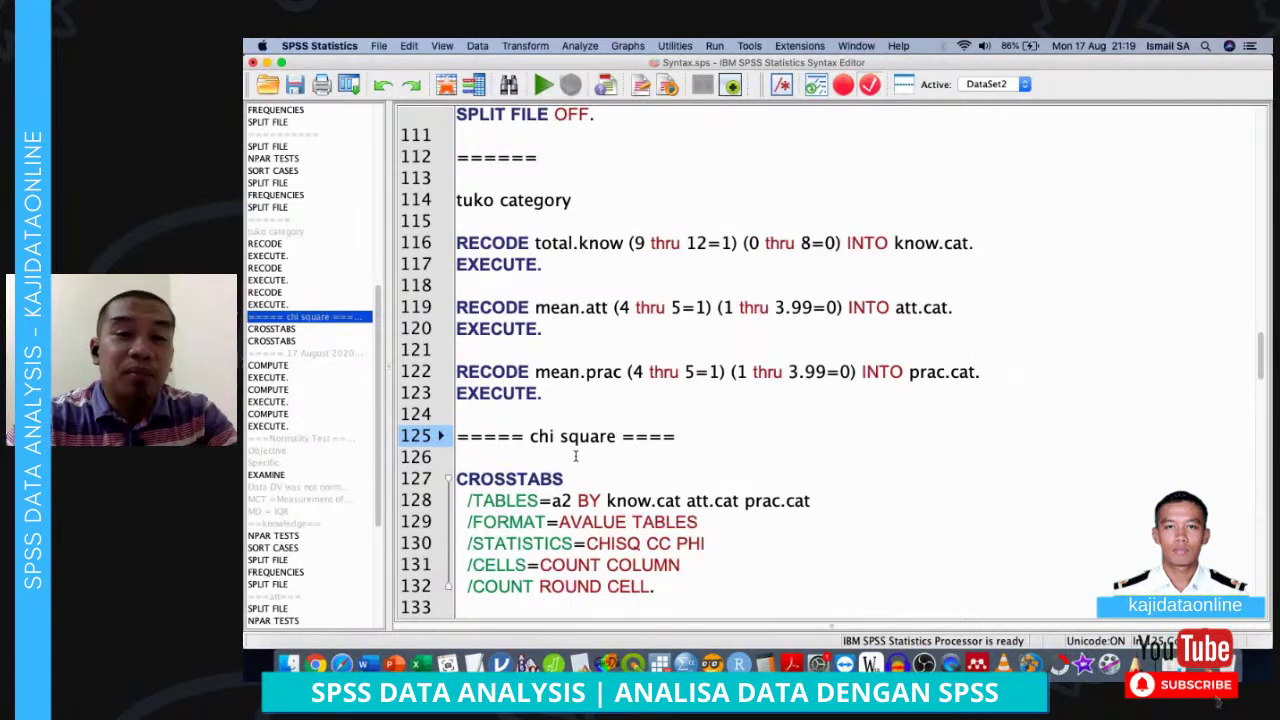
Switch to the dataset's variable definitions and locate total.know, mean.att and mean.prac by name
key("ctrl+Down")
left_click(606, 280)
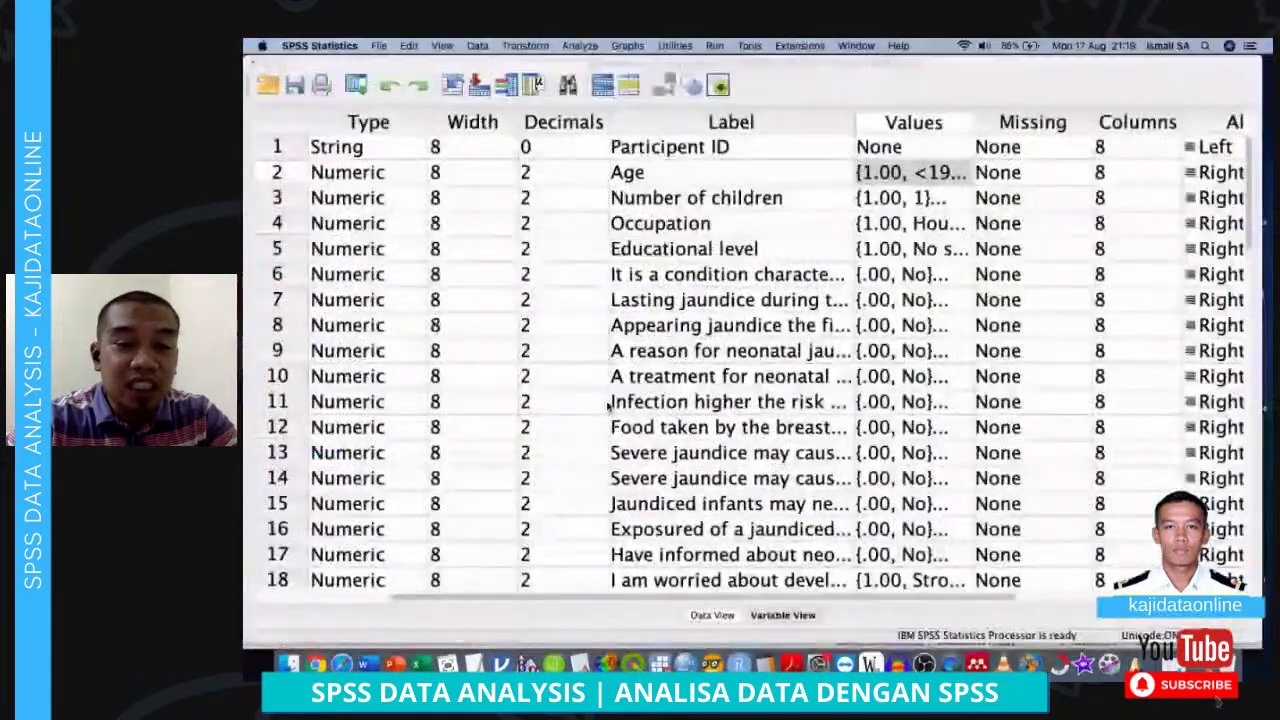
scroll(606, 405, "down", 10)
scroll(606, 405, "up", 4)
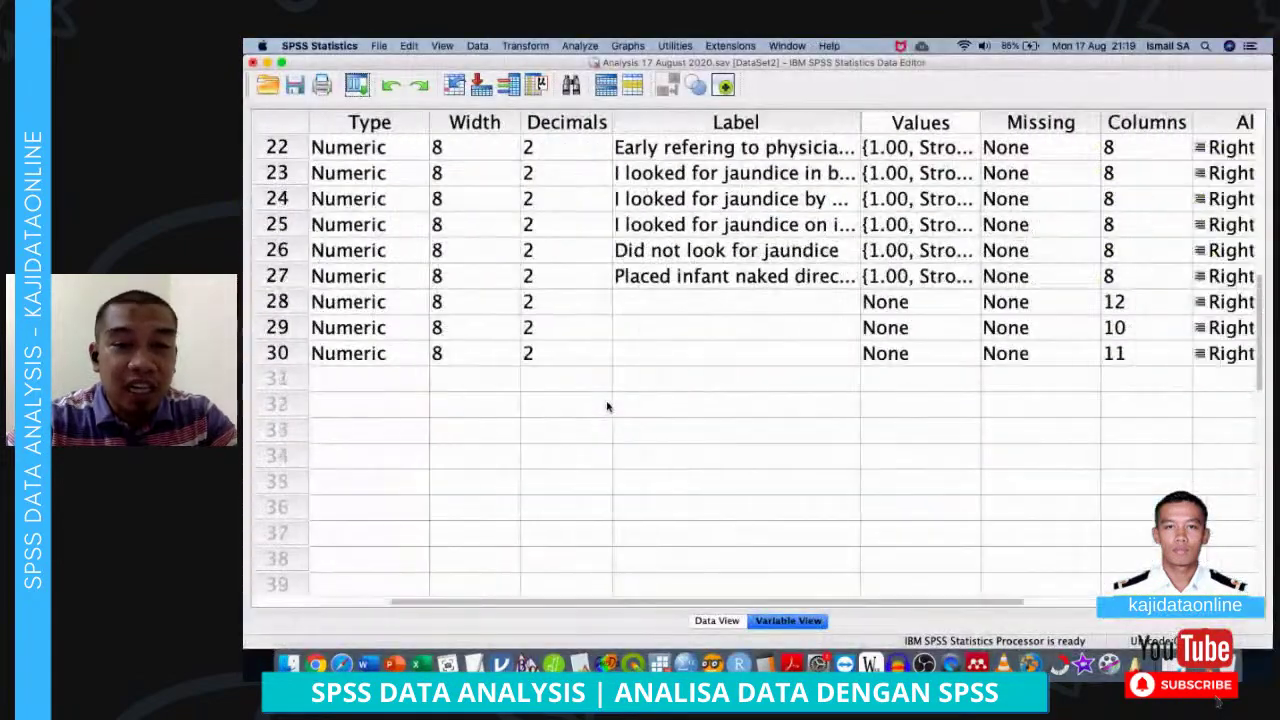
scroll(352, 330, "left", 2)
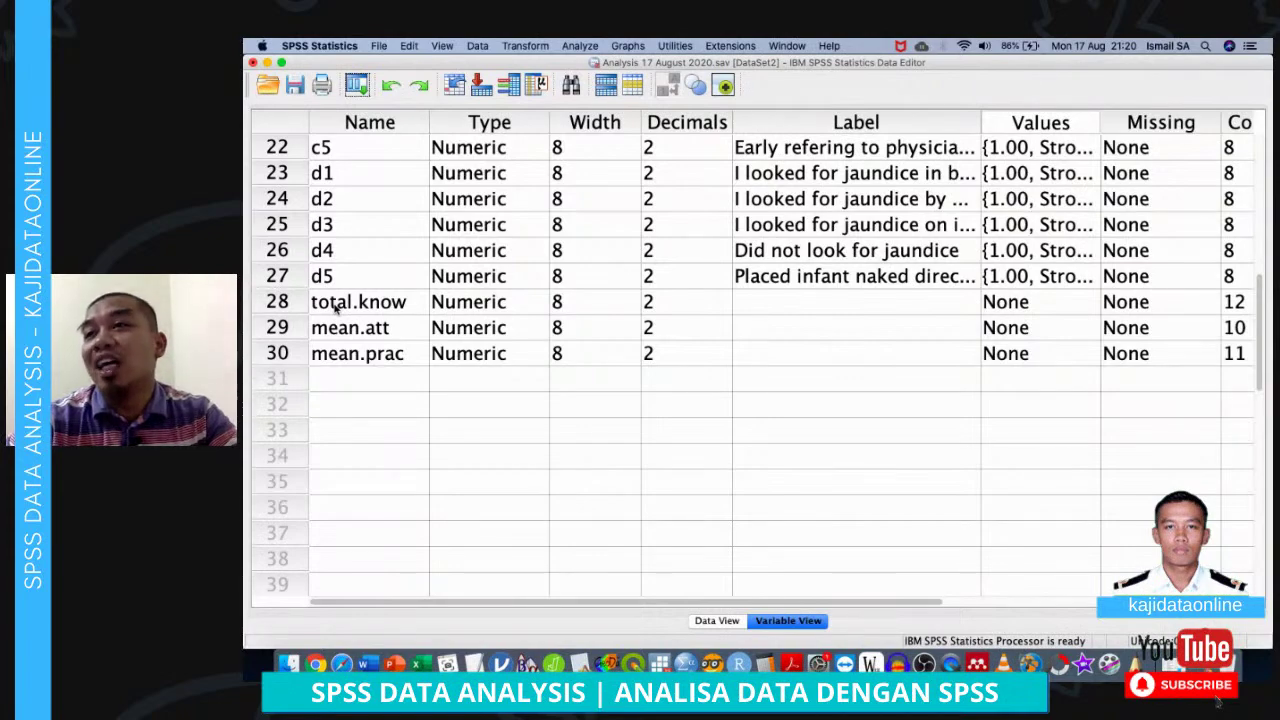
Return to the syntax file and place the cursor on the blank line under the tuko category heading
key("ctrl+Up")
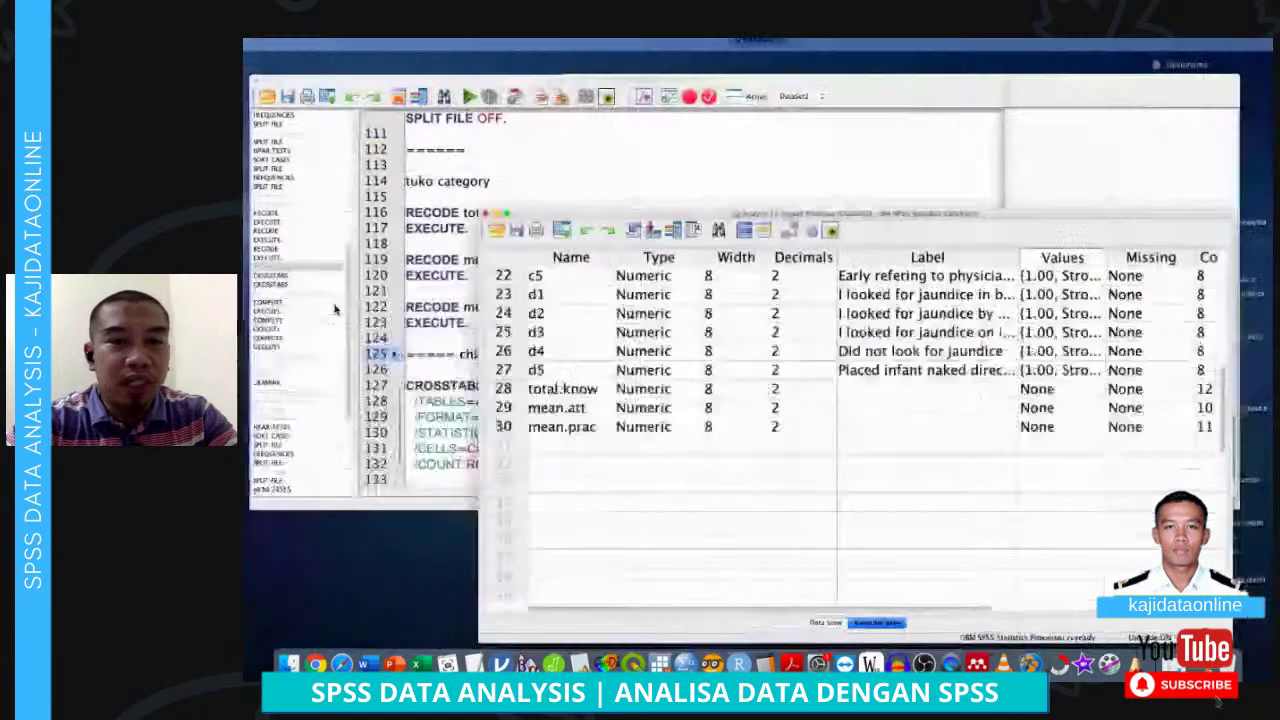
left_click(363, 223)
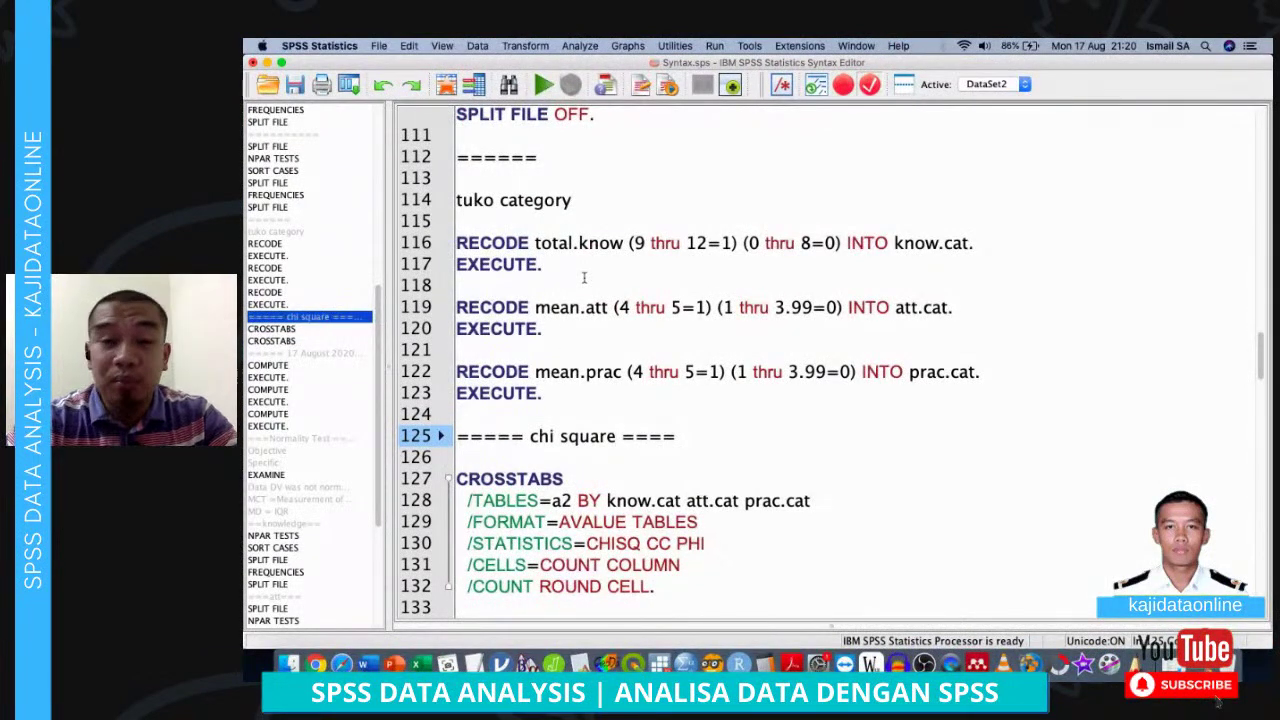
left_click(597, 218)
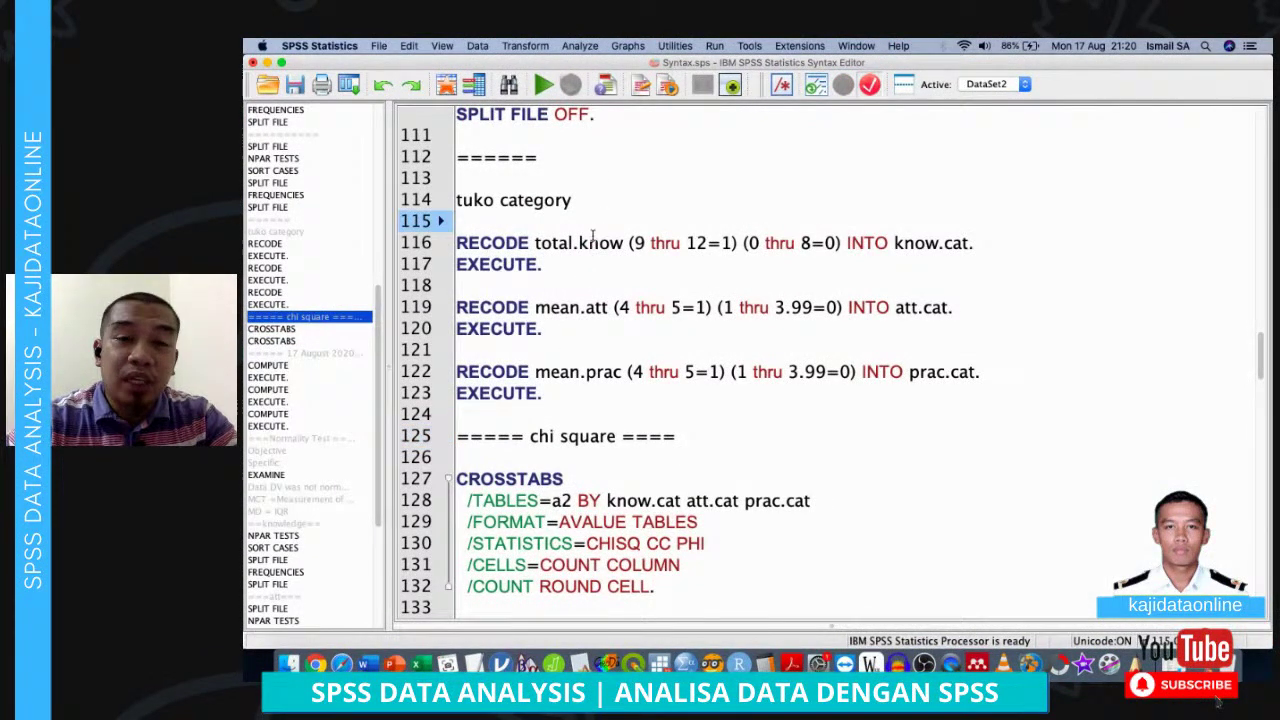
Set up a Recode into Different Variables with total.know as input and know.cat as the output variable name
left_click(536, 46)
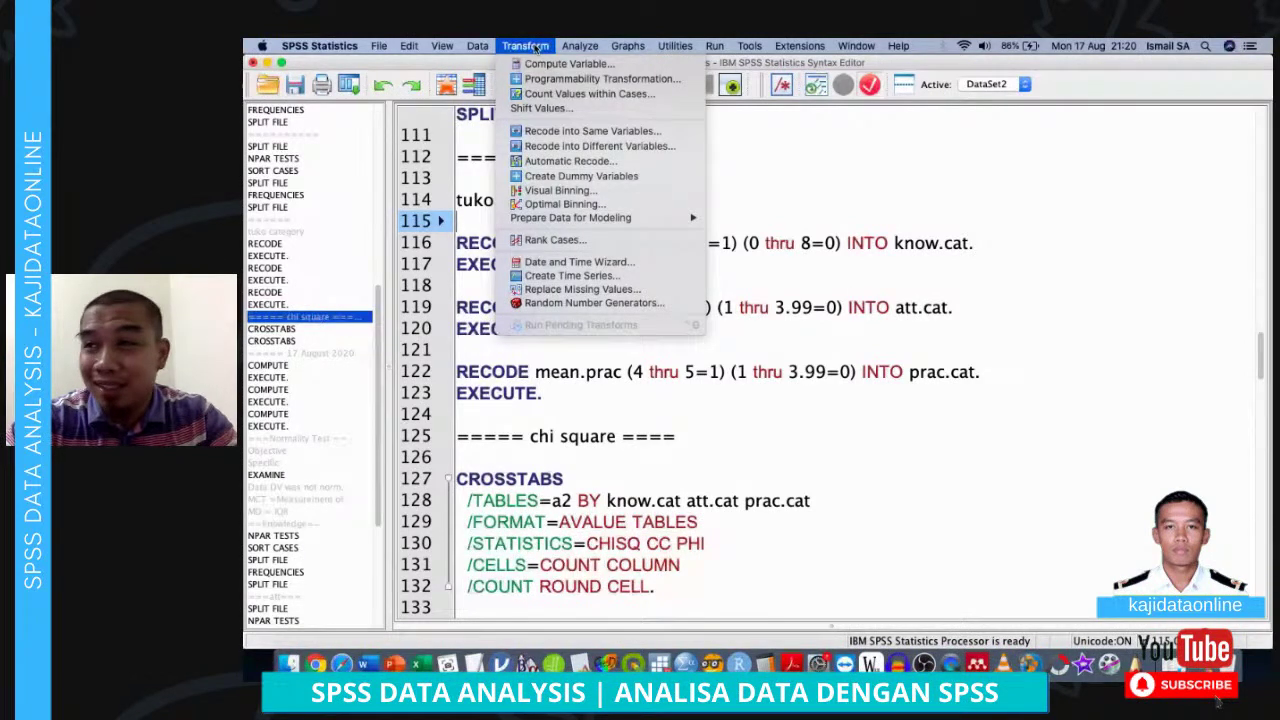
left_click(570, 79)
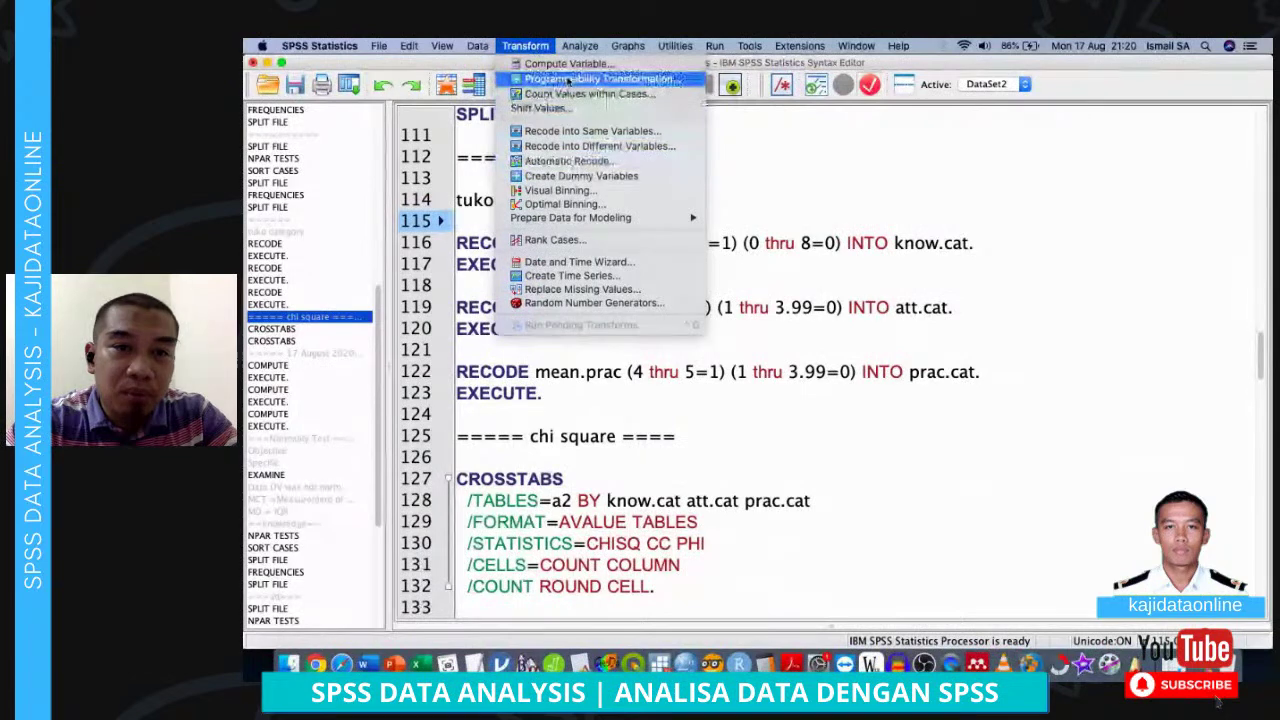
left_click(570, 145)
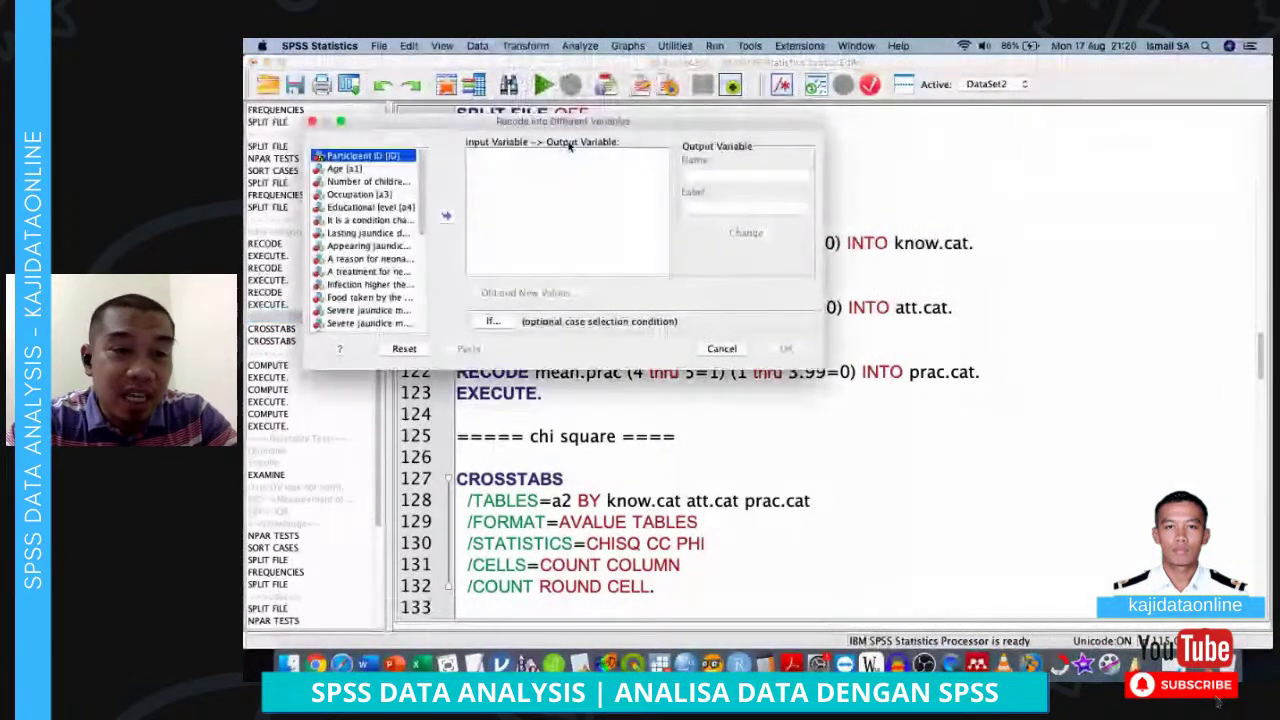
scroll(393, 277, "down", 10)
left_click(361, 301)
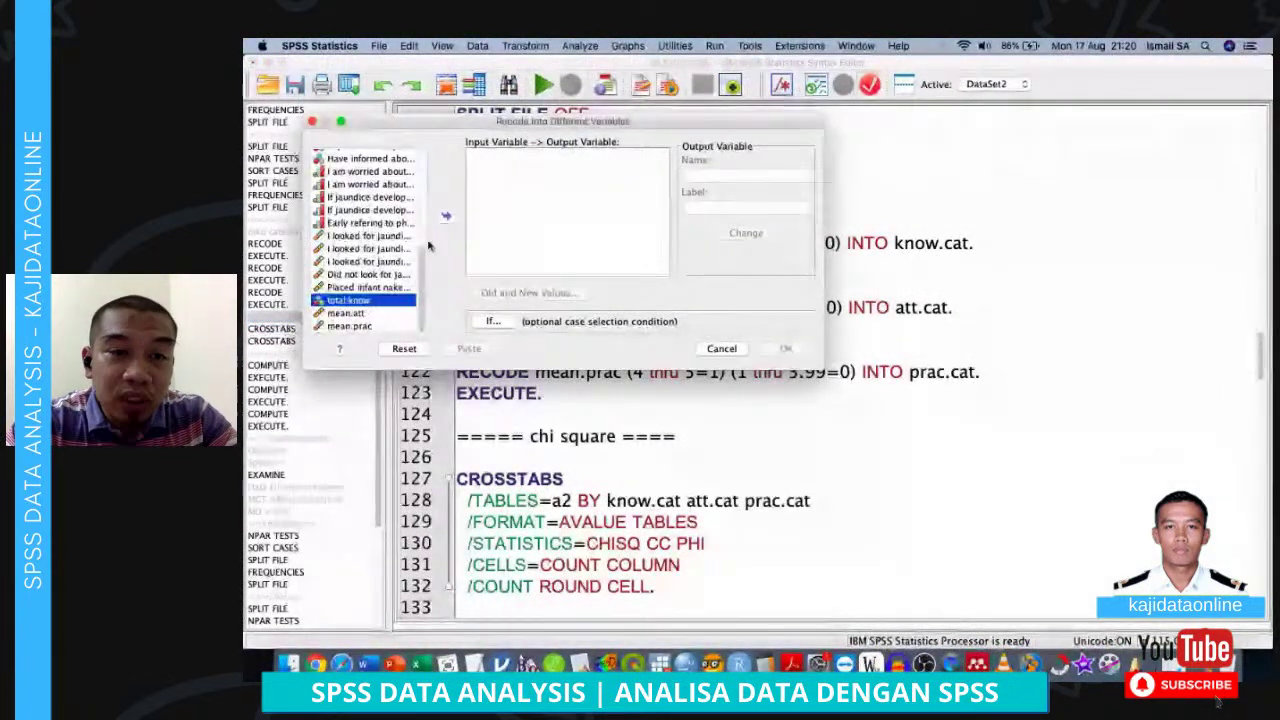
left_click(446, 215)
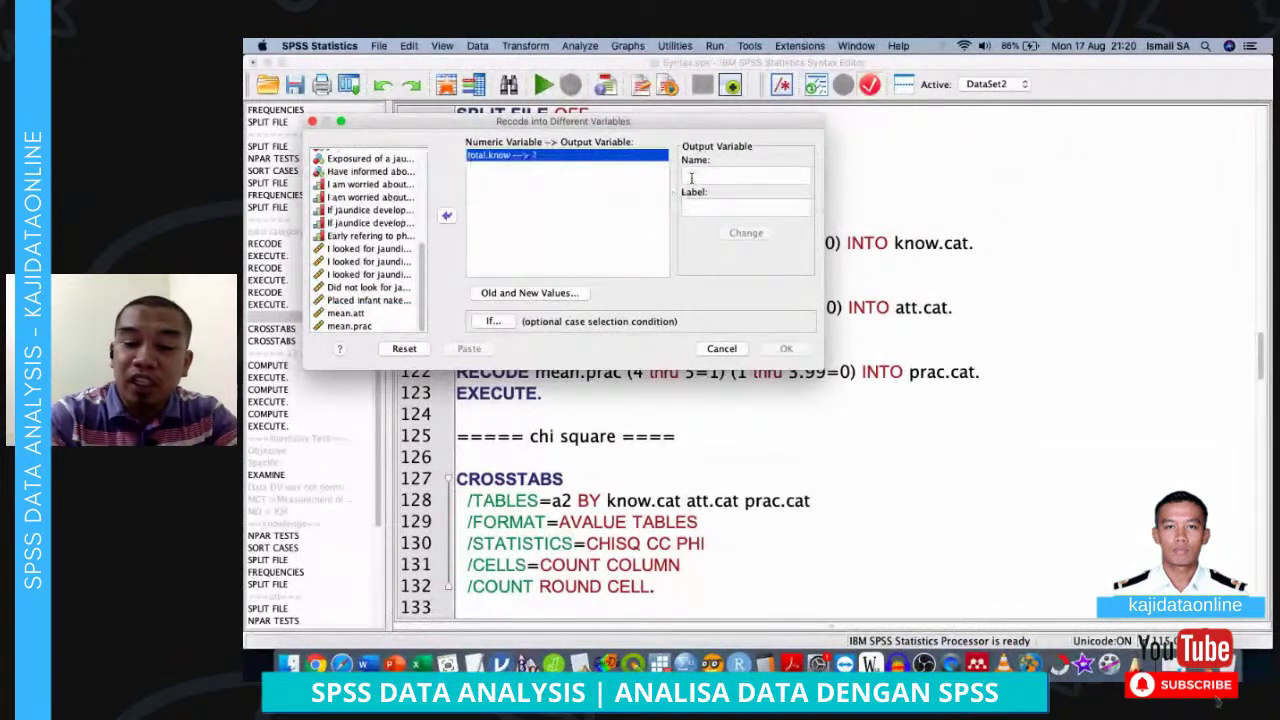
left_click(691, 178)
type("know.cat")
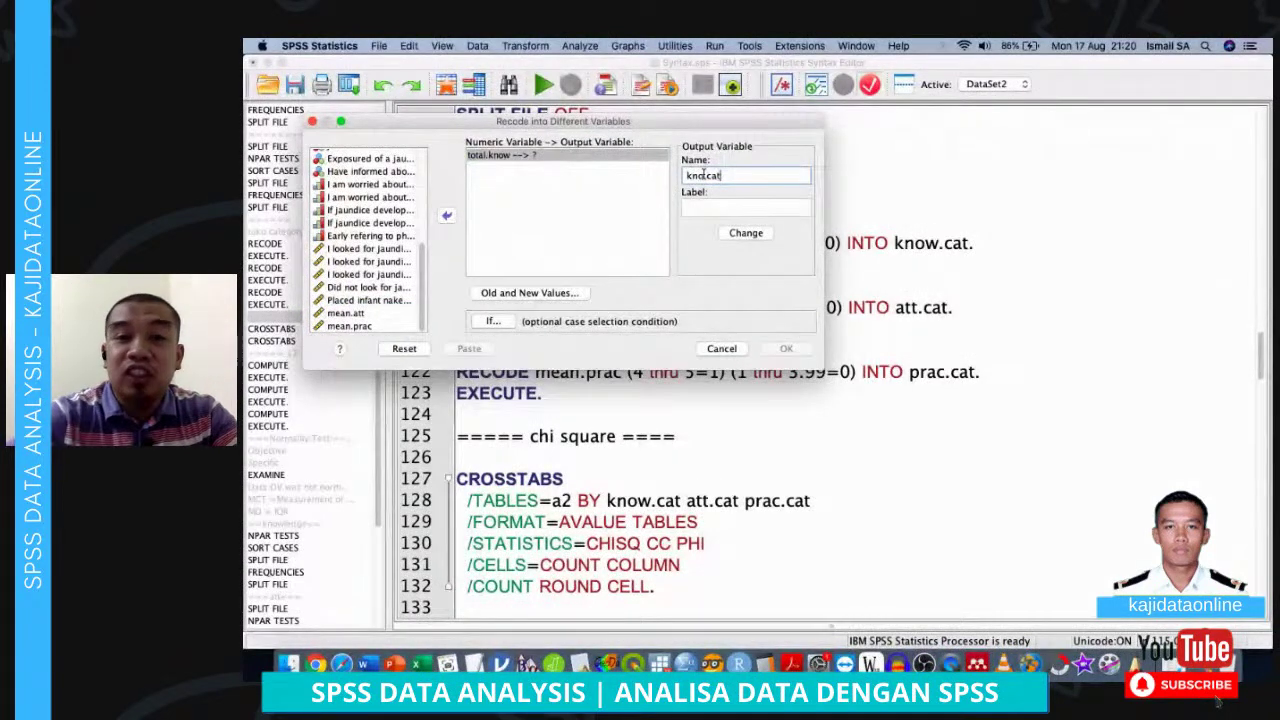
left_click(706, 176)
type("w")
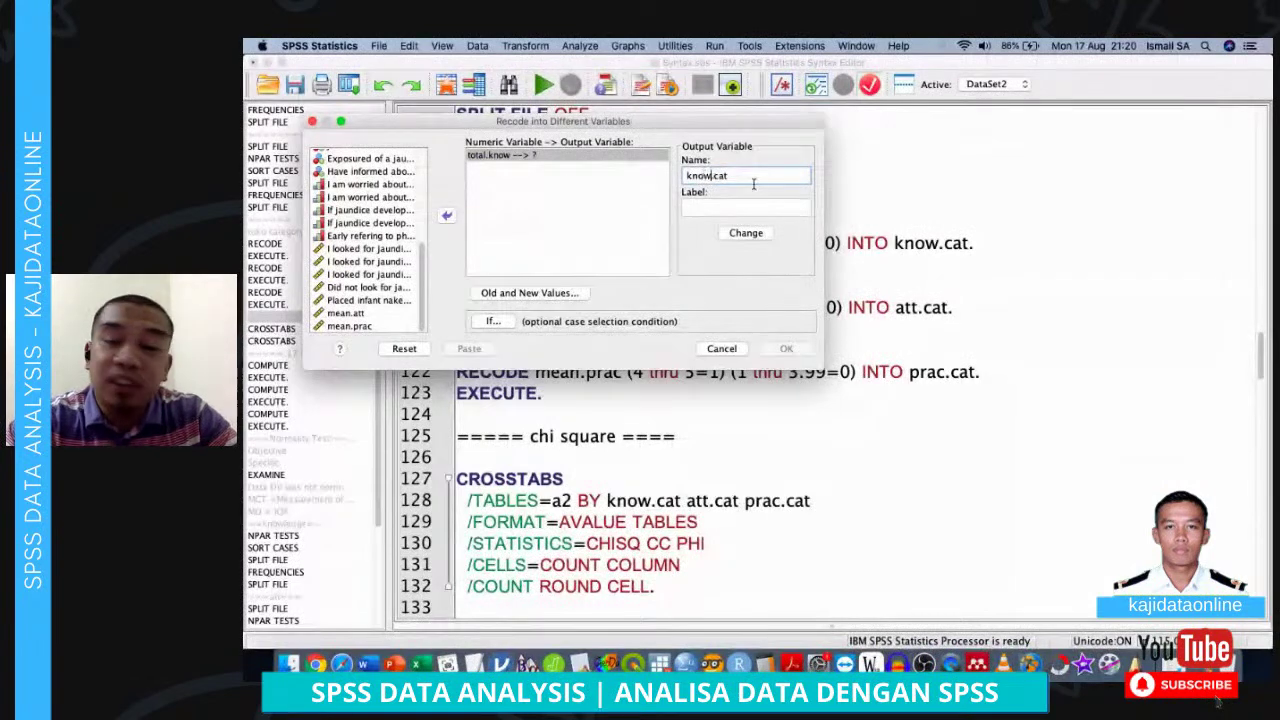
left_click(746, 234)
Define the old and new values so that the range 10 through 12 is recoded to 2
left_click(527, 293)
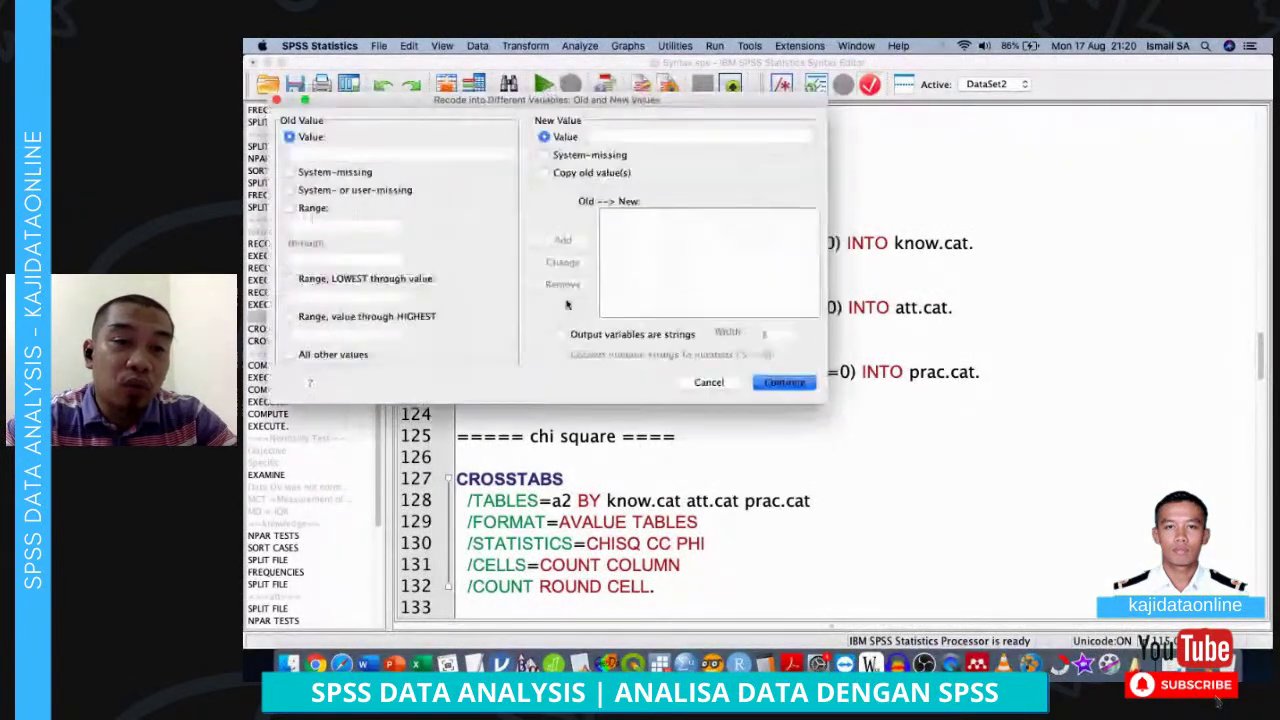
left_click_drag(506, 94, 869, 177)
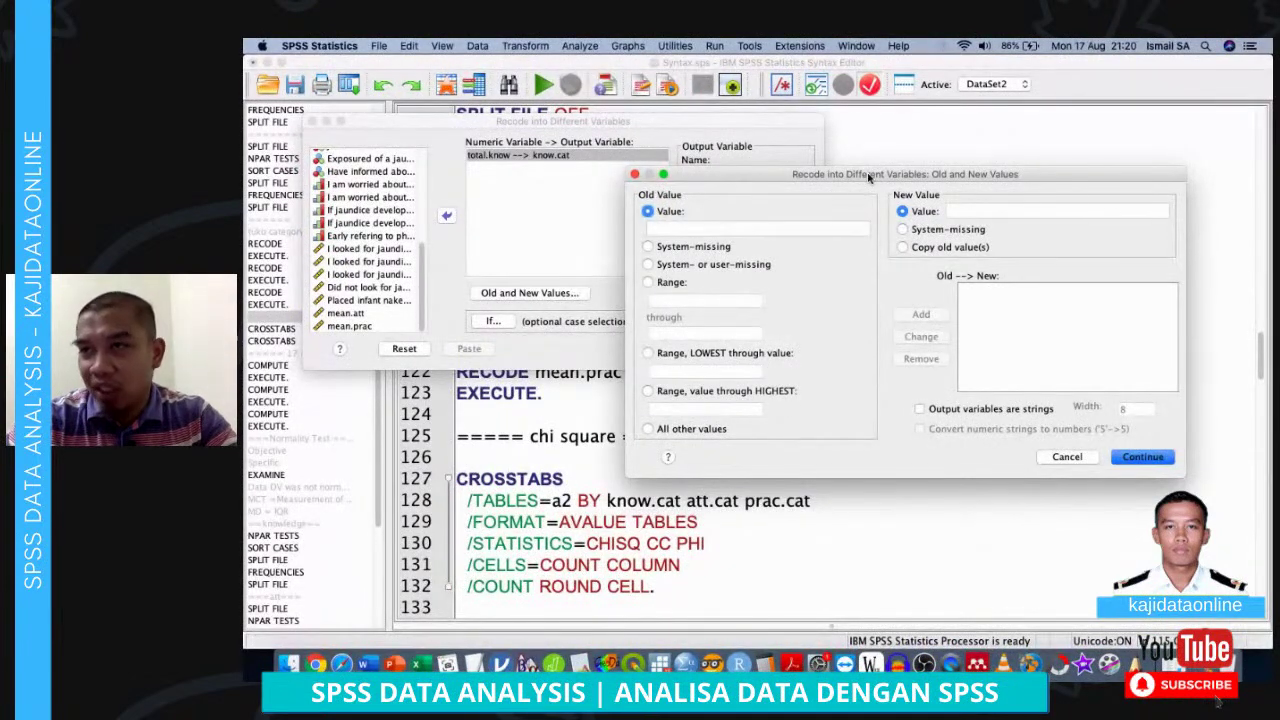
left_click(660, 289)
left_click(663, 298)
type("10")
key("Tab")
type("12")
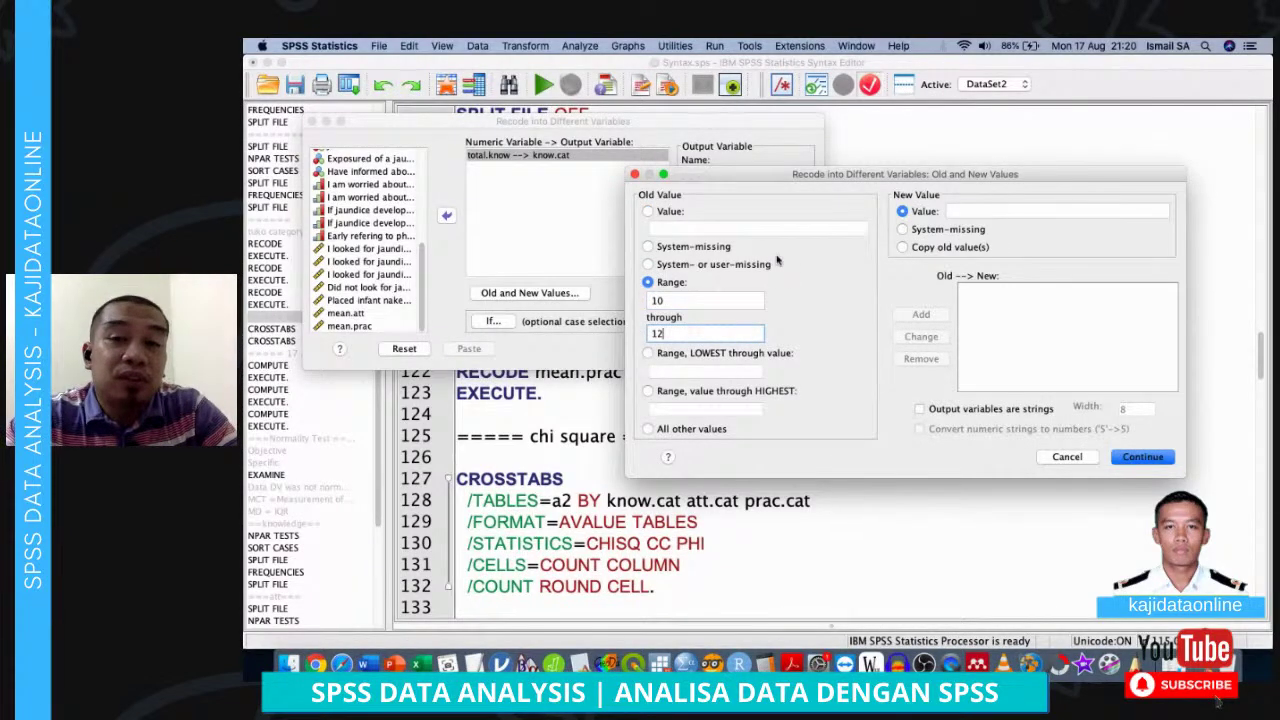
left_click(987, 211)
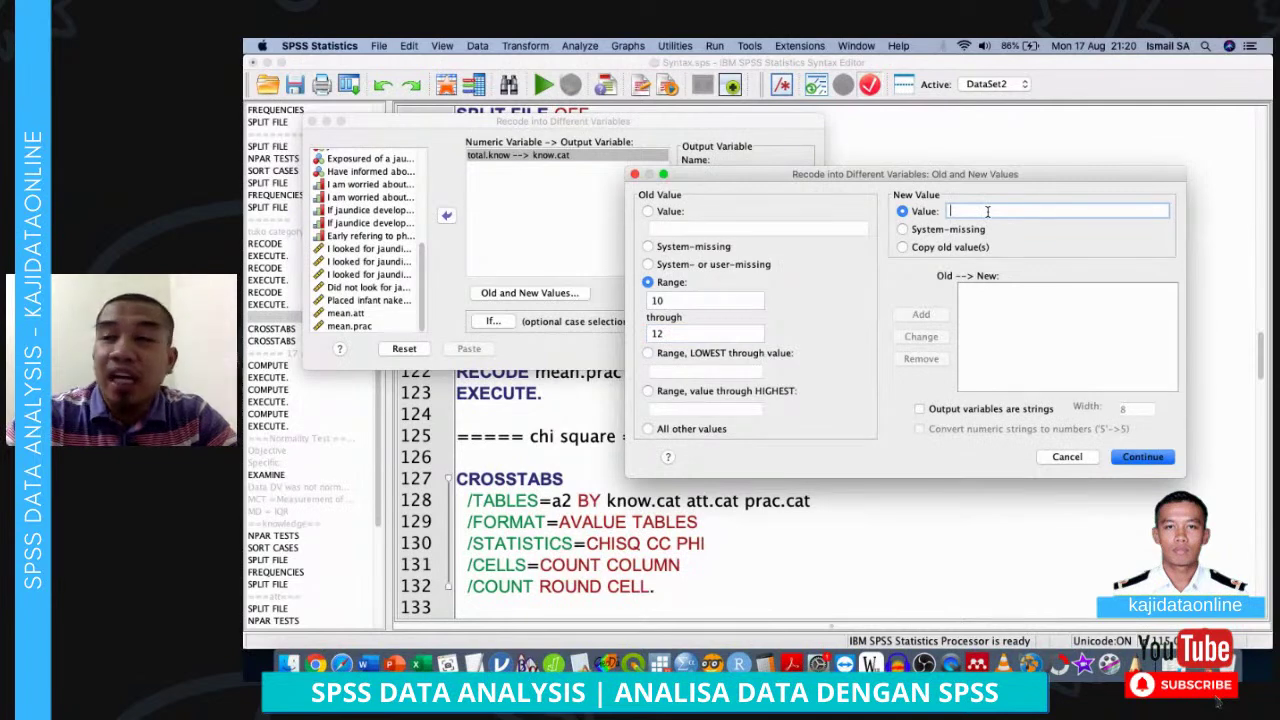
type("2")
left_click(920, 316)
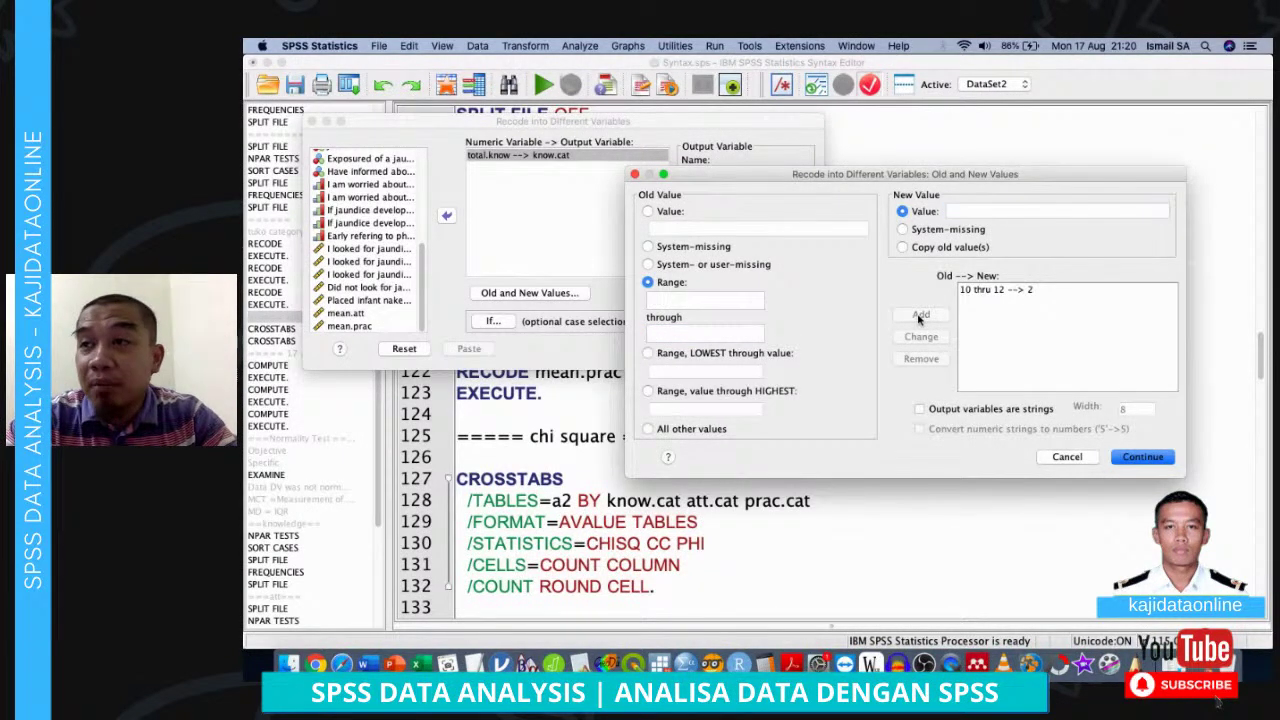
Recode the range lowest through 10 to 1 and paste the recode command into the syntax file
left_click(697, 356)
left_click(712, 371)
type("10")
key("Tab")
key("Tab")
type("1")
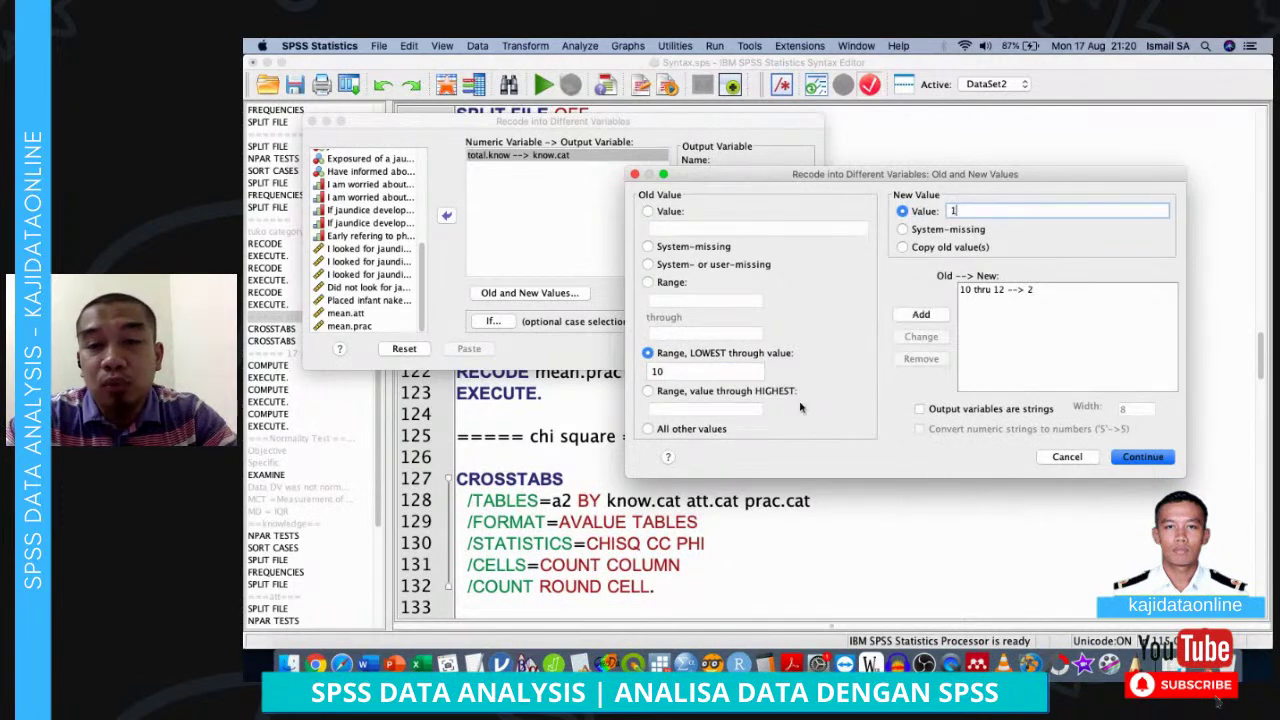
left_click(921, 314)
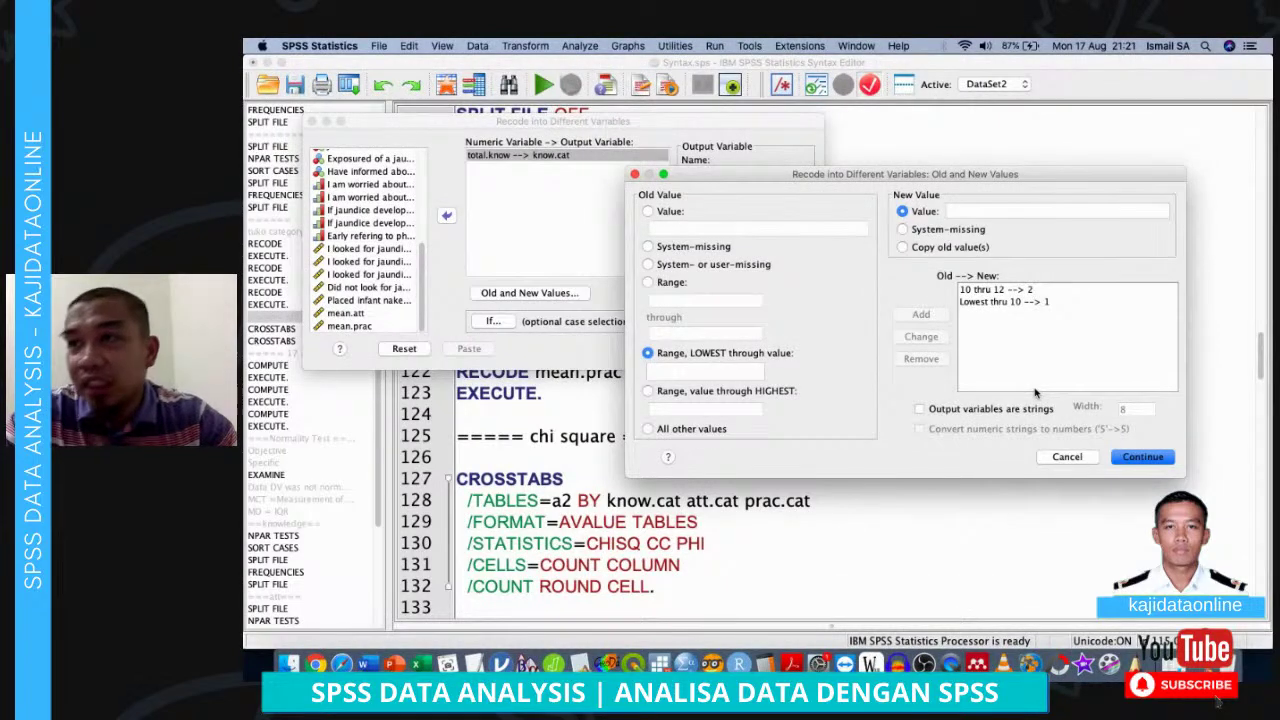
left_click(1141, 459)
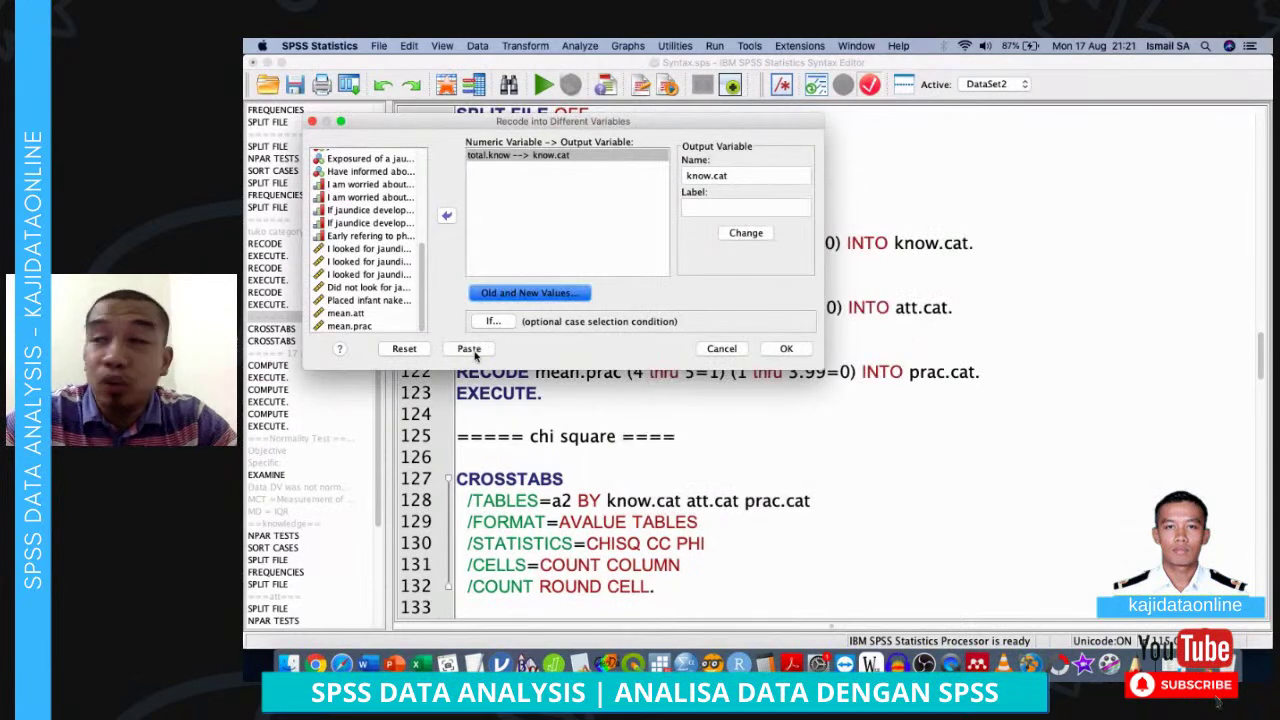
left_click(472, 350)
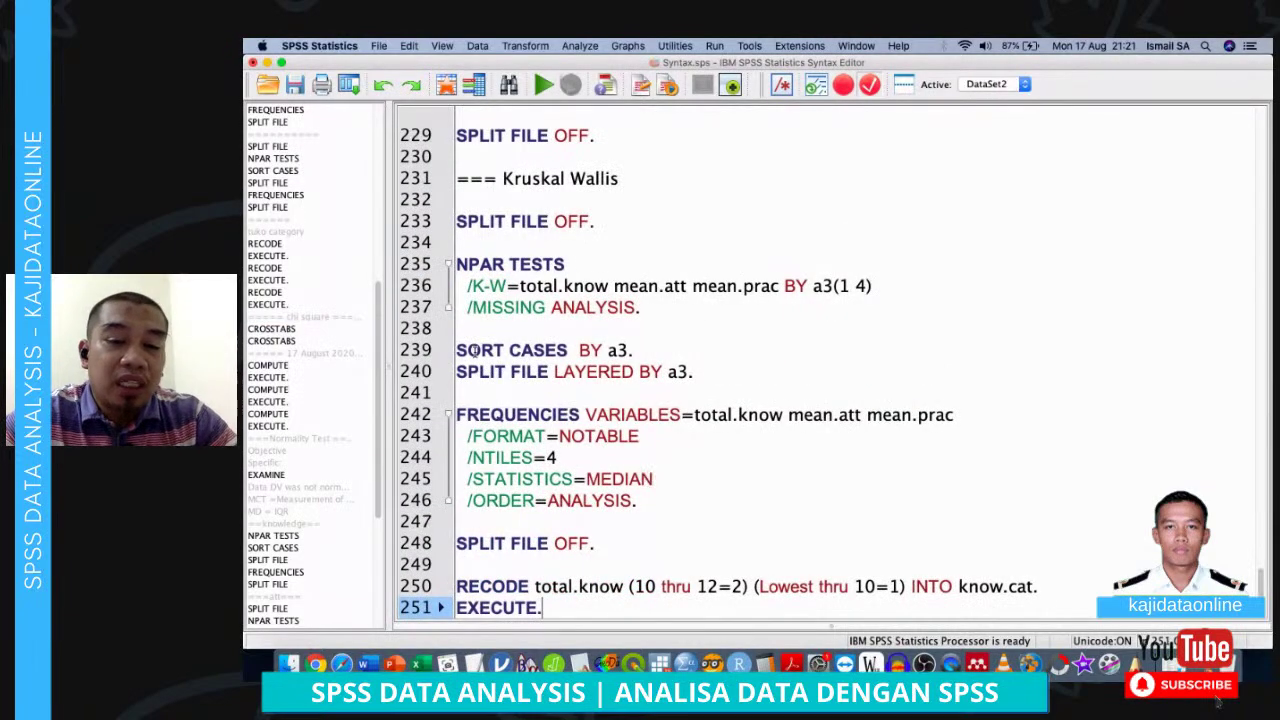
Run the three existing RECODE commands under the tuko category heading to create know.cat, att.cat and prac.cat
scroll(521, 457, "up", 20)
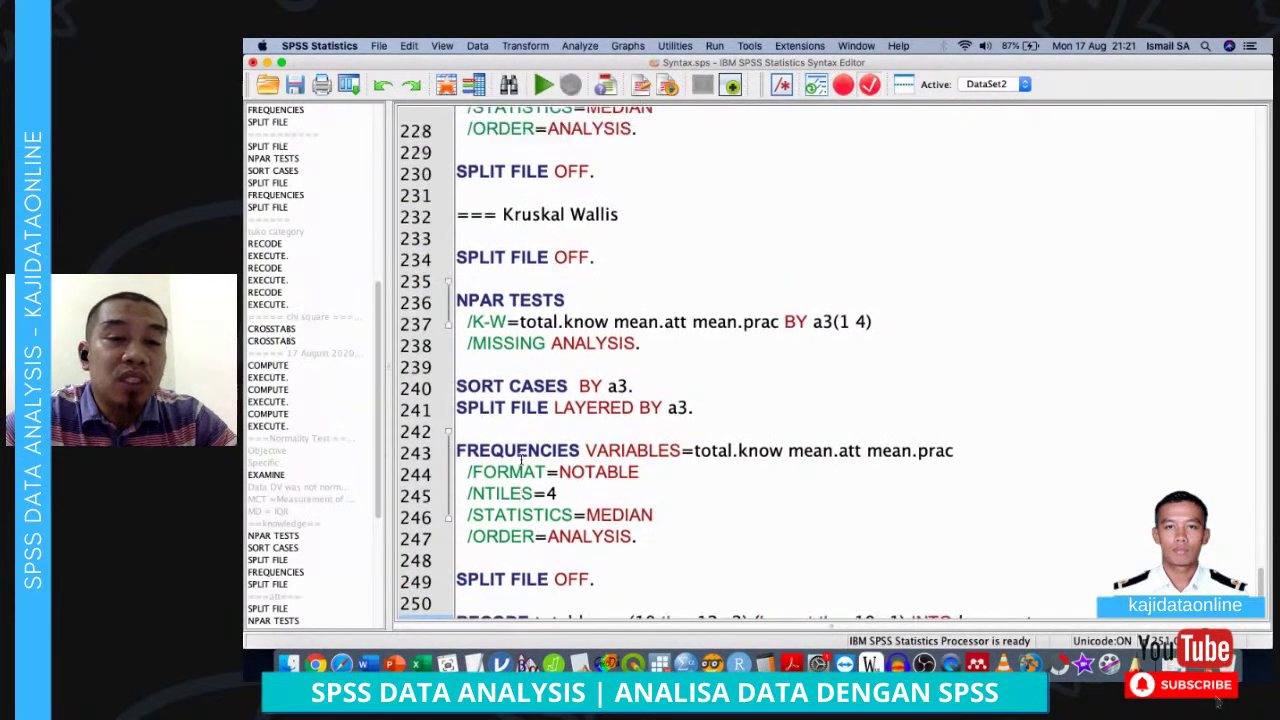
scroll(521, 459, "down", 20)
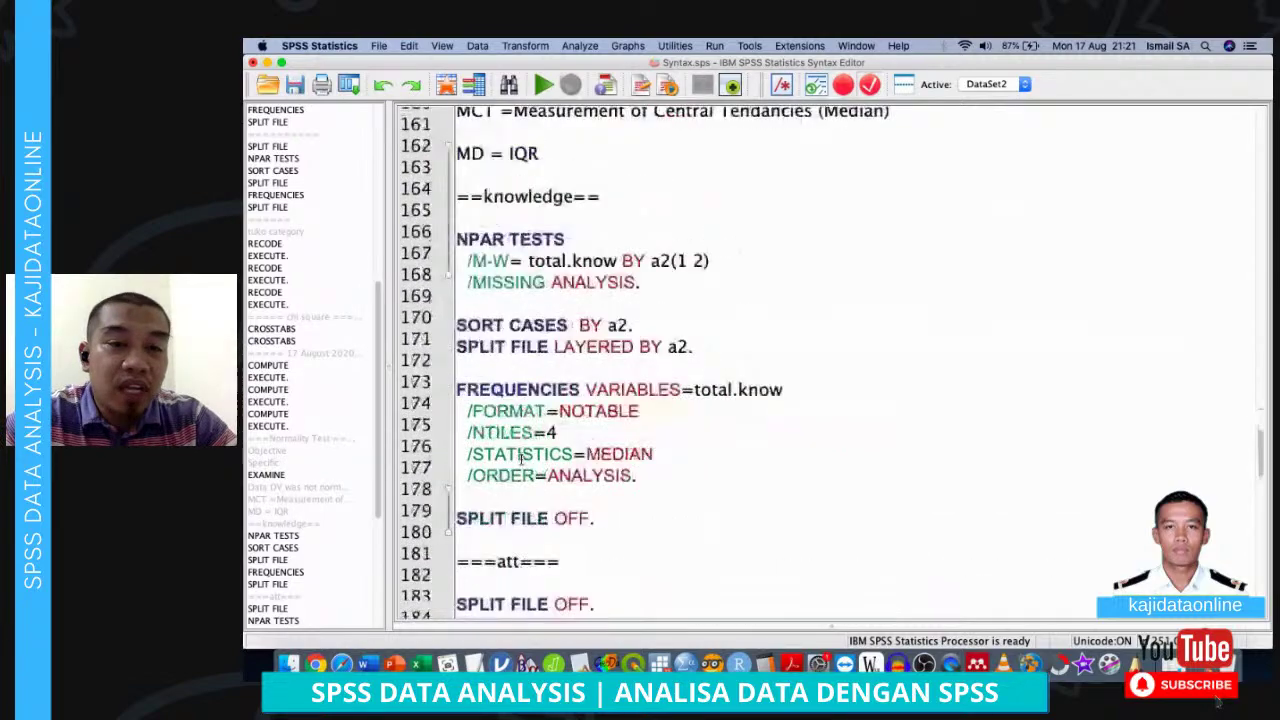
scroll(521, 458, "up", 20)
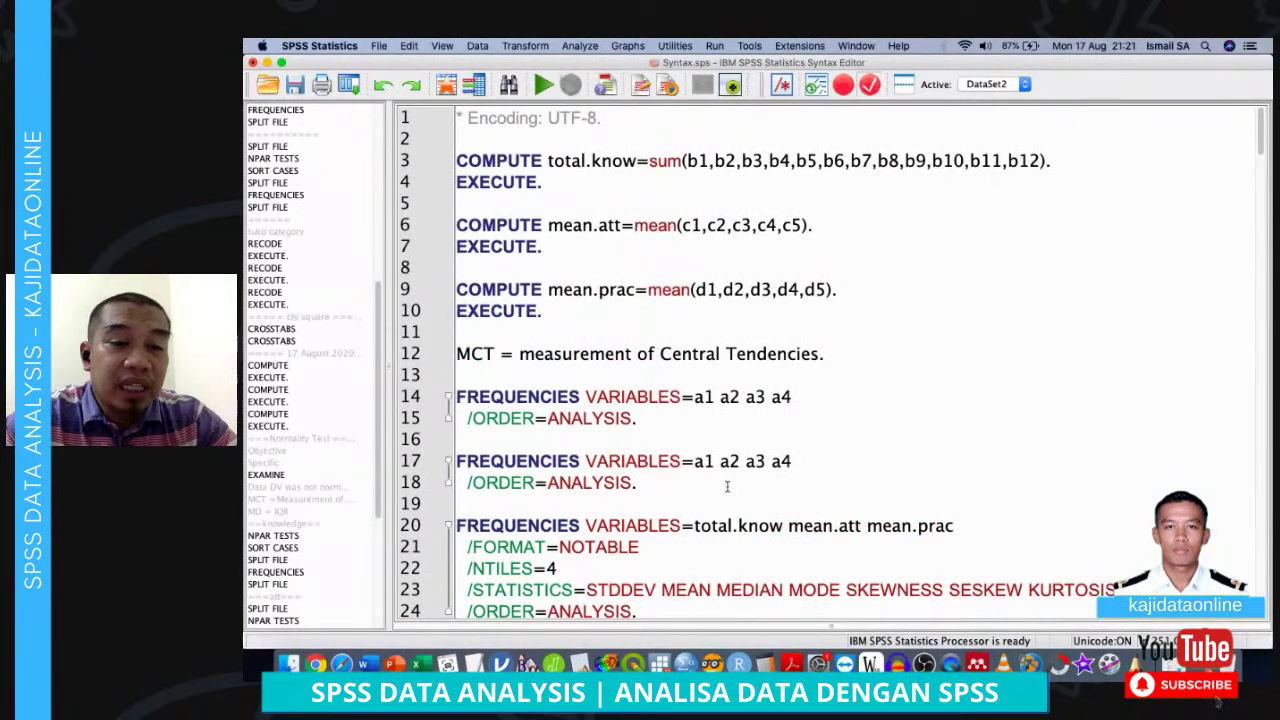
scroll(727, 486, "down", 15)
scroll(727, 486, "down", 14)
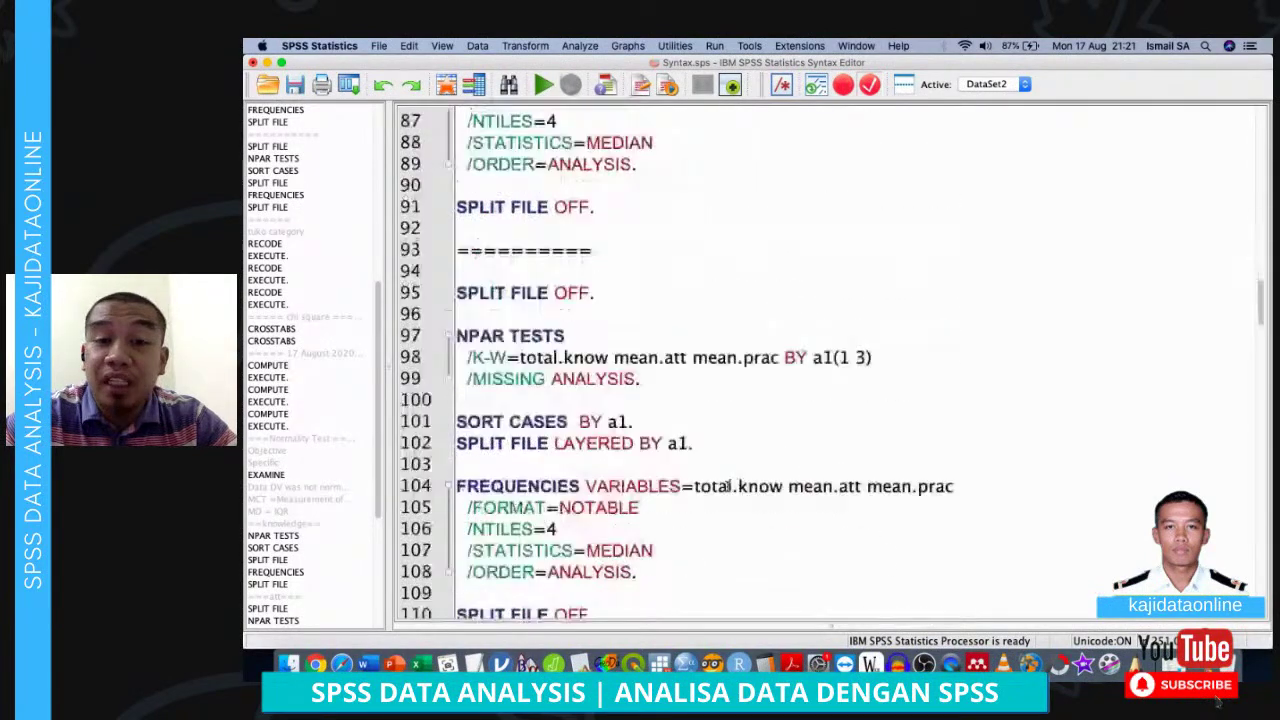
scroll(727, 486, "down", 5)
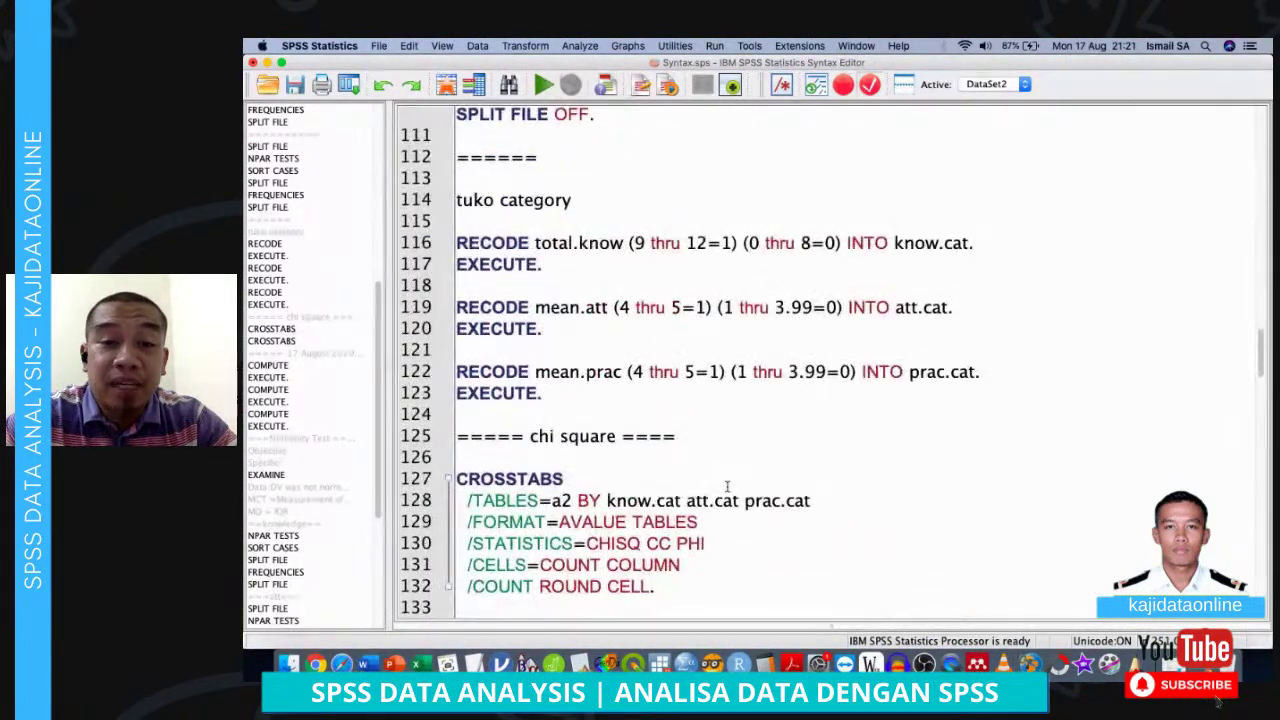
left_click(565, 215)
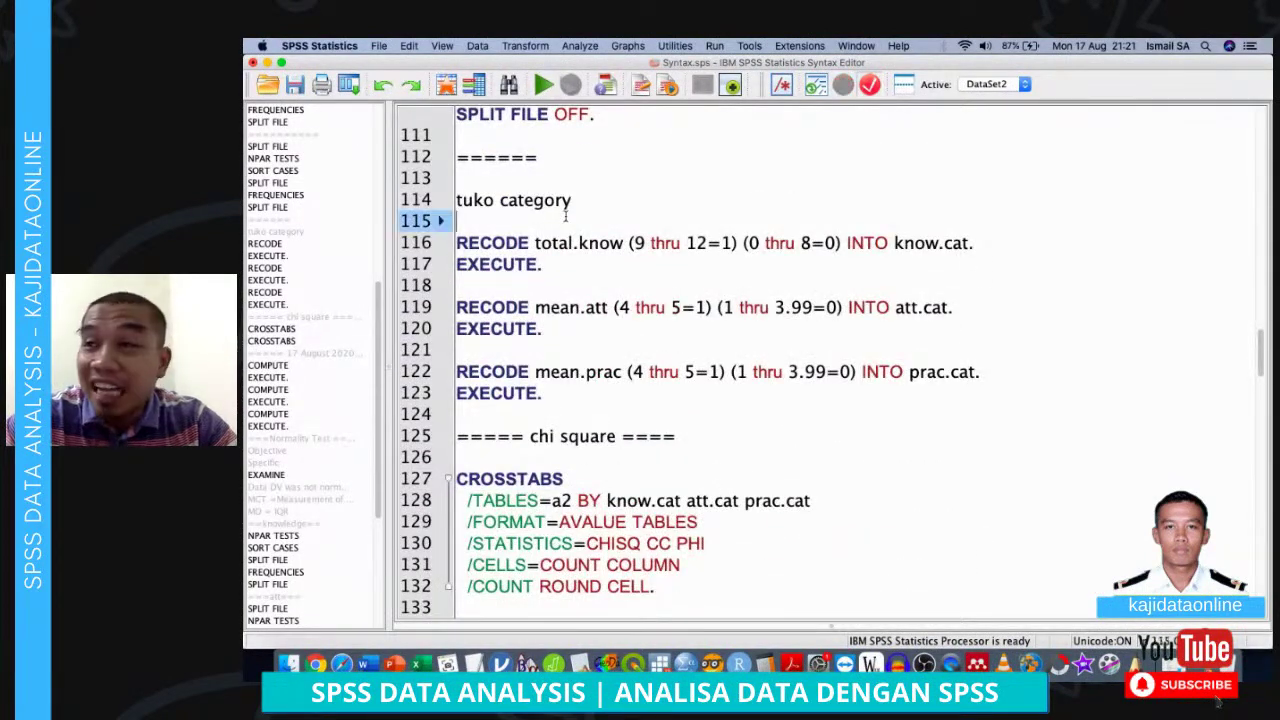
left_click(611, 396, "shift")
key("super+r")
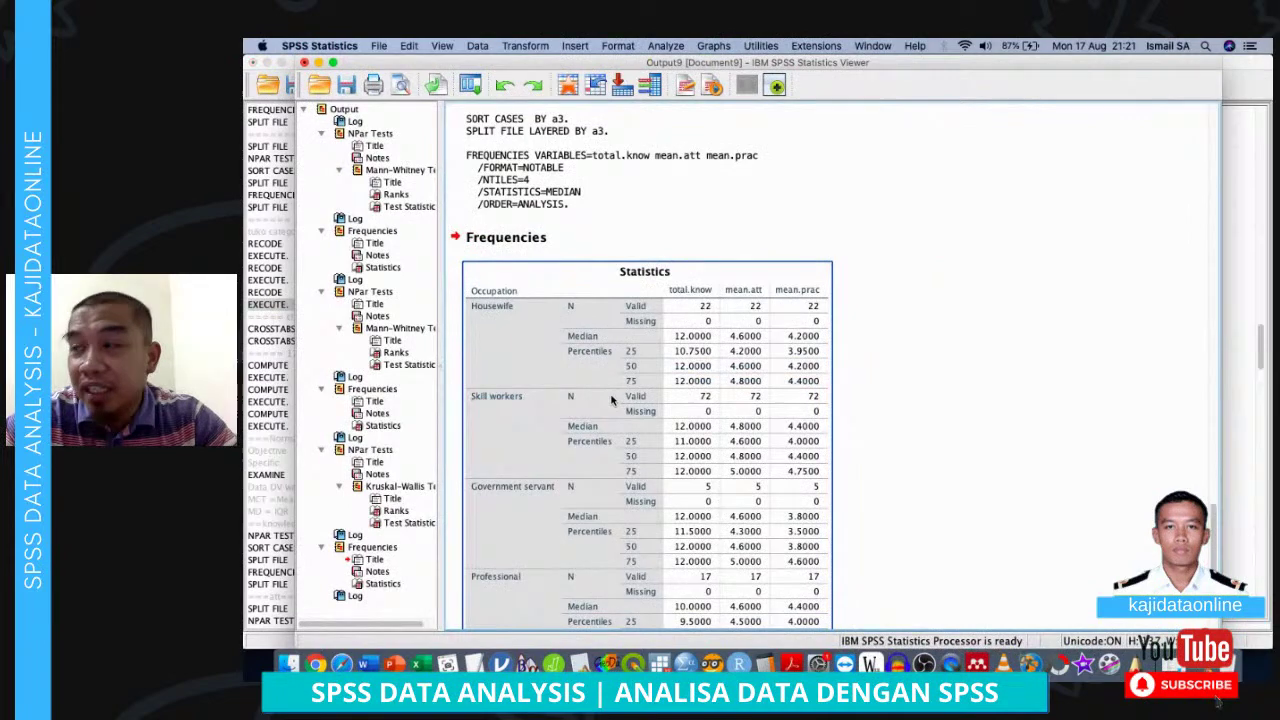
Check the dataset's variable definitions for the recoded variables, and review the category codes in the RECODE syntax
key("ctrl+Up")
left_click(557, 286)
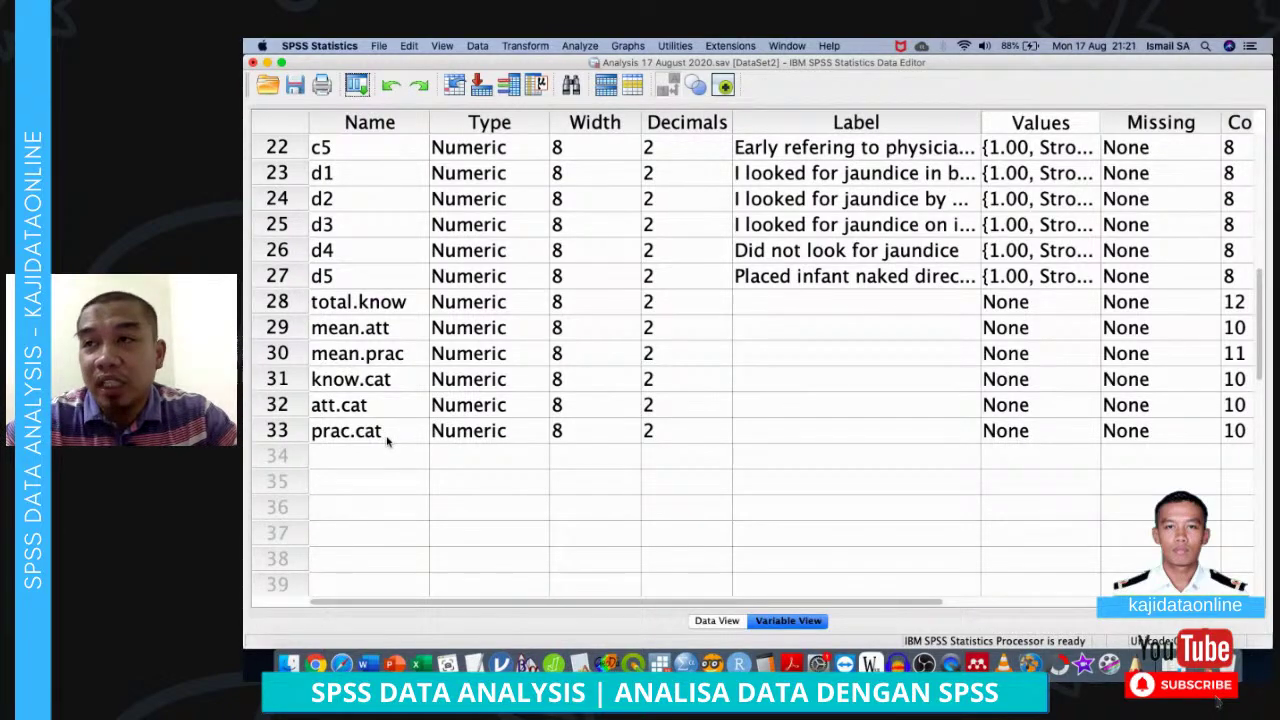
key("ctrl+Up")
left_click(567, 264)
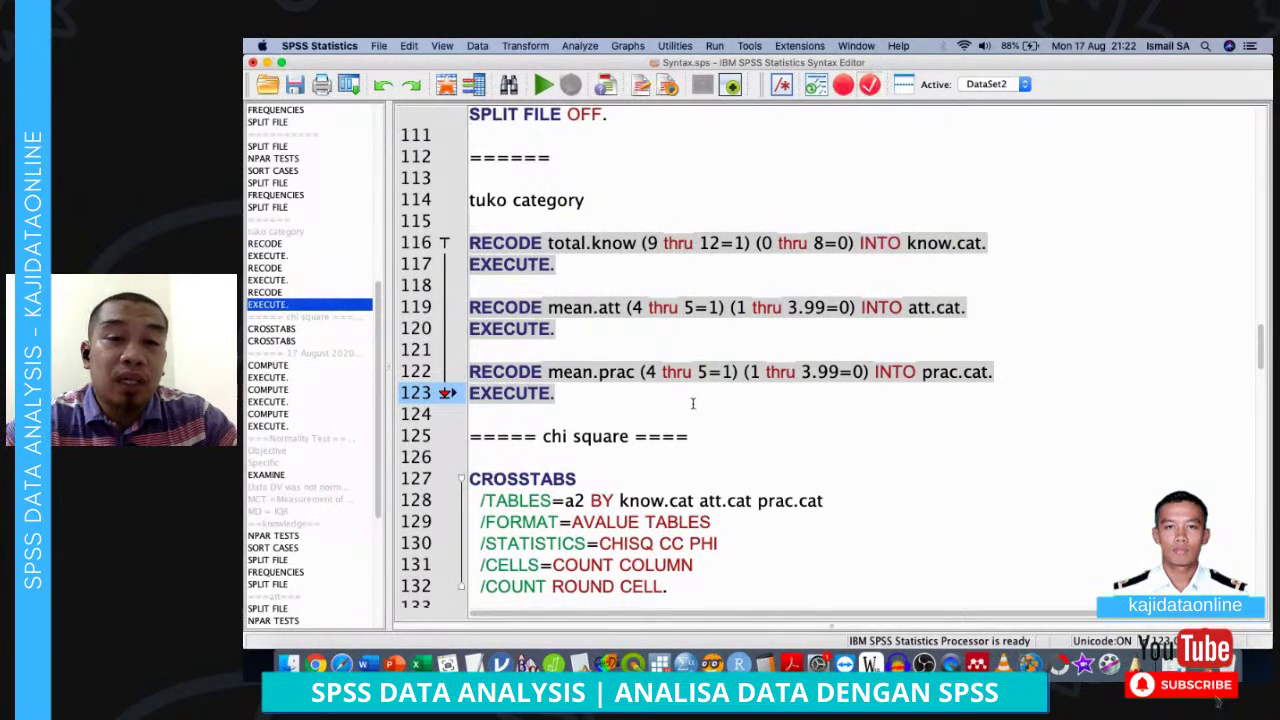
In the dataset's variable definitions, assign know.cat the value labels 0 = Low and 1 = High
key("ctrl+Up")
left_click(657, 262)
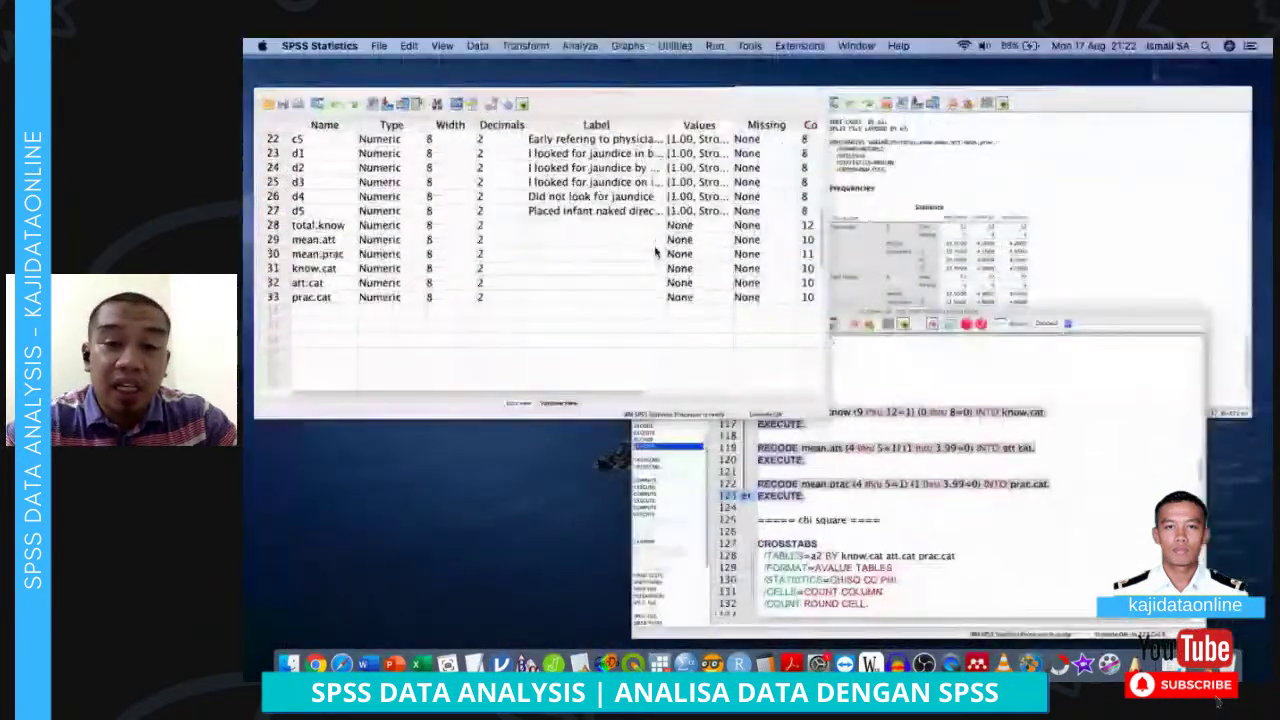
left_click(1090, 383)
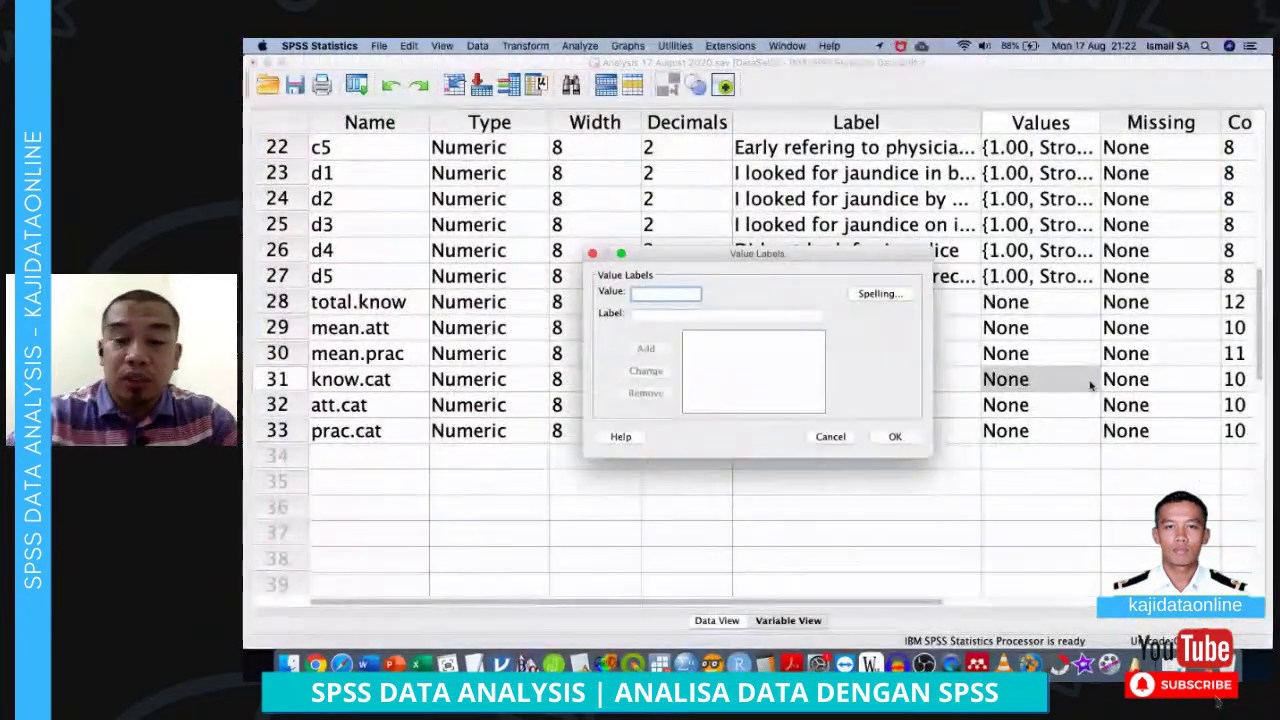
type("0")
key("Tab")
type("Low")
key("Return")
type("1")
key("Tab")
type("High")
key("Return")
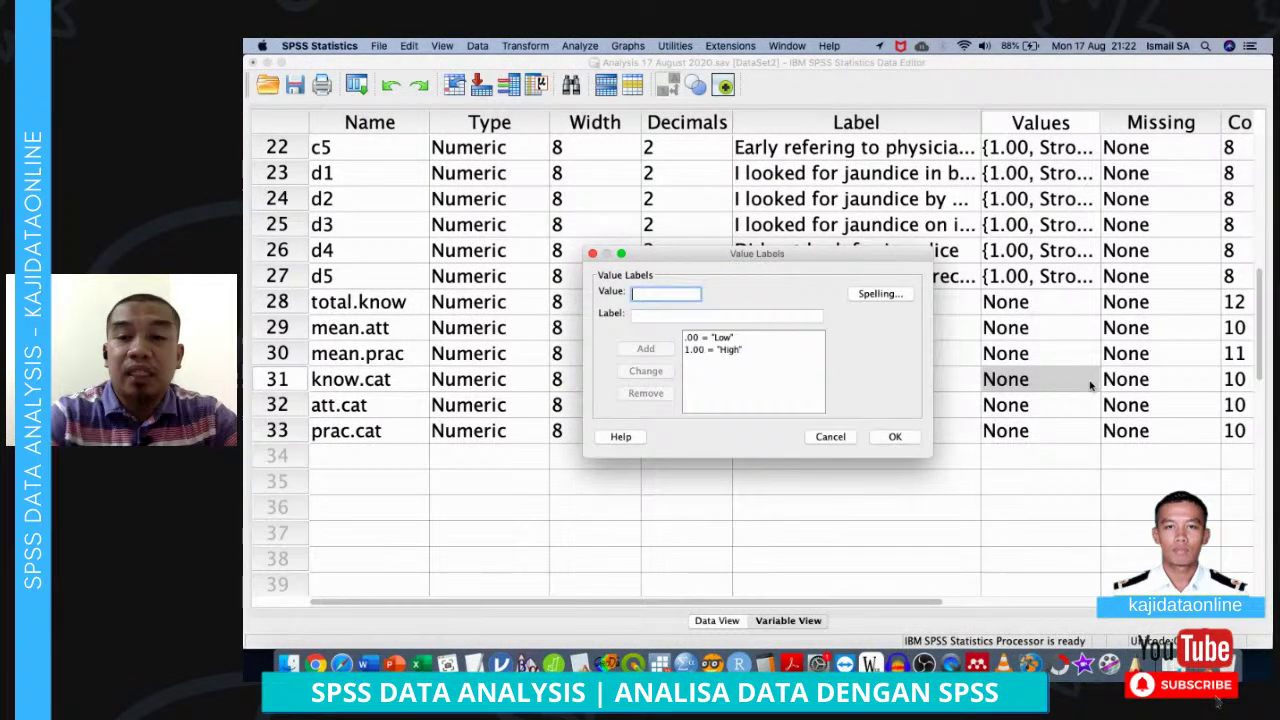
left_click(895, 437)
Assign att.cat the value labels 0 = Low and 1 = High
left_click(1095, 405)
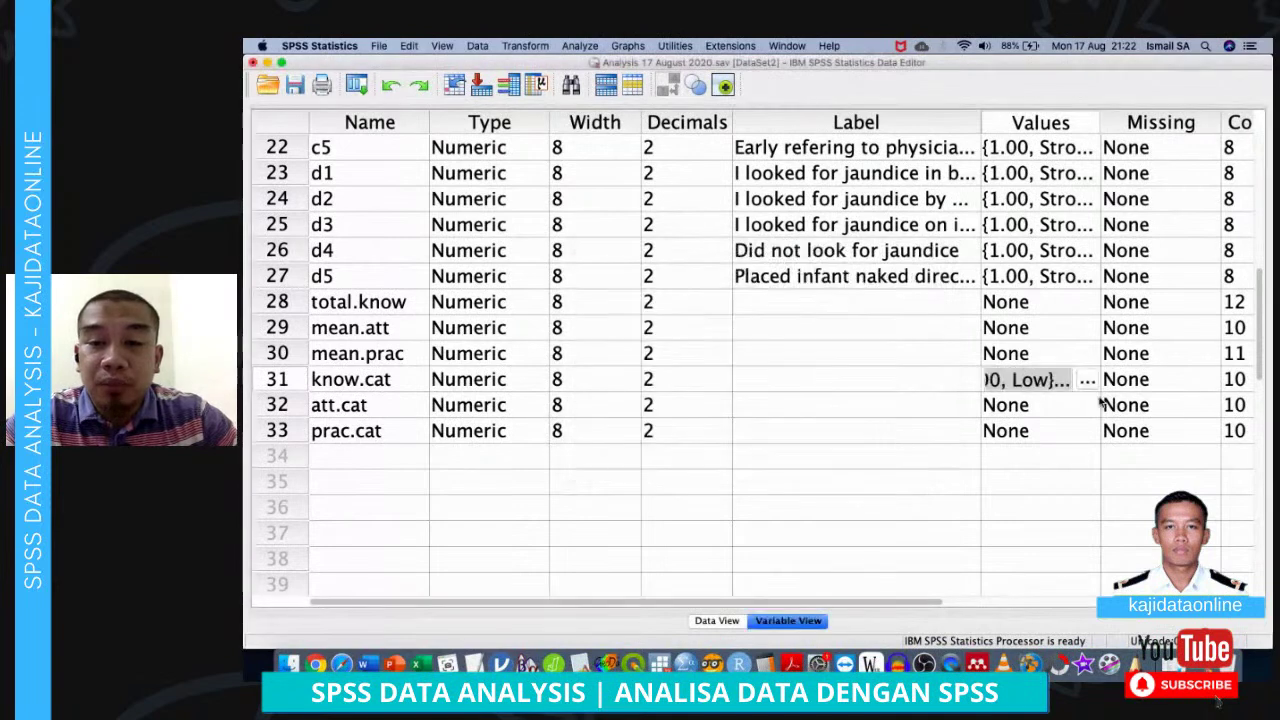
left_click(1102, 405)
type("0")
key("Tab")
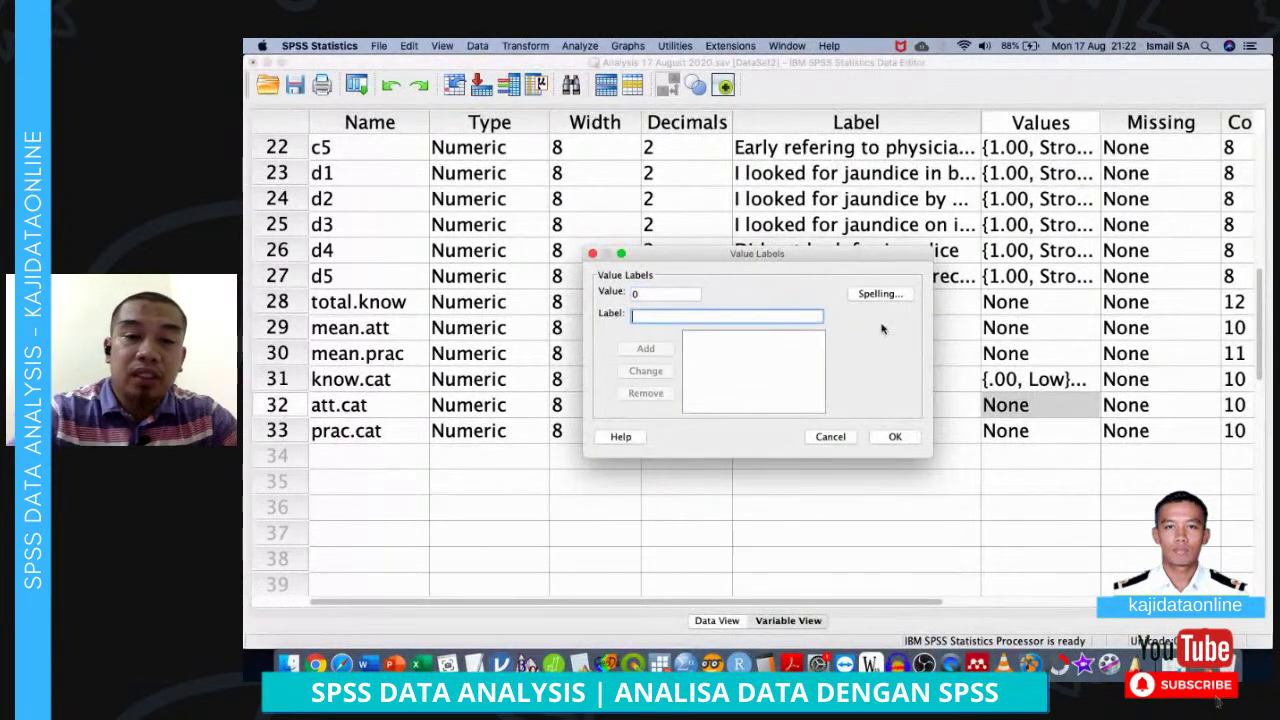
type("Low")
key("Return")
type("1")
key("Tab")
type("High")
key("Return")
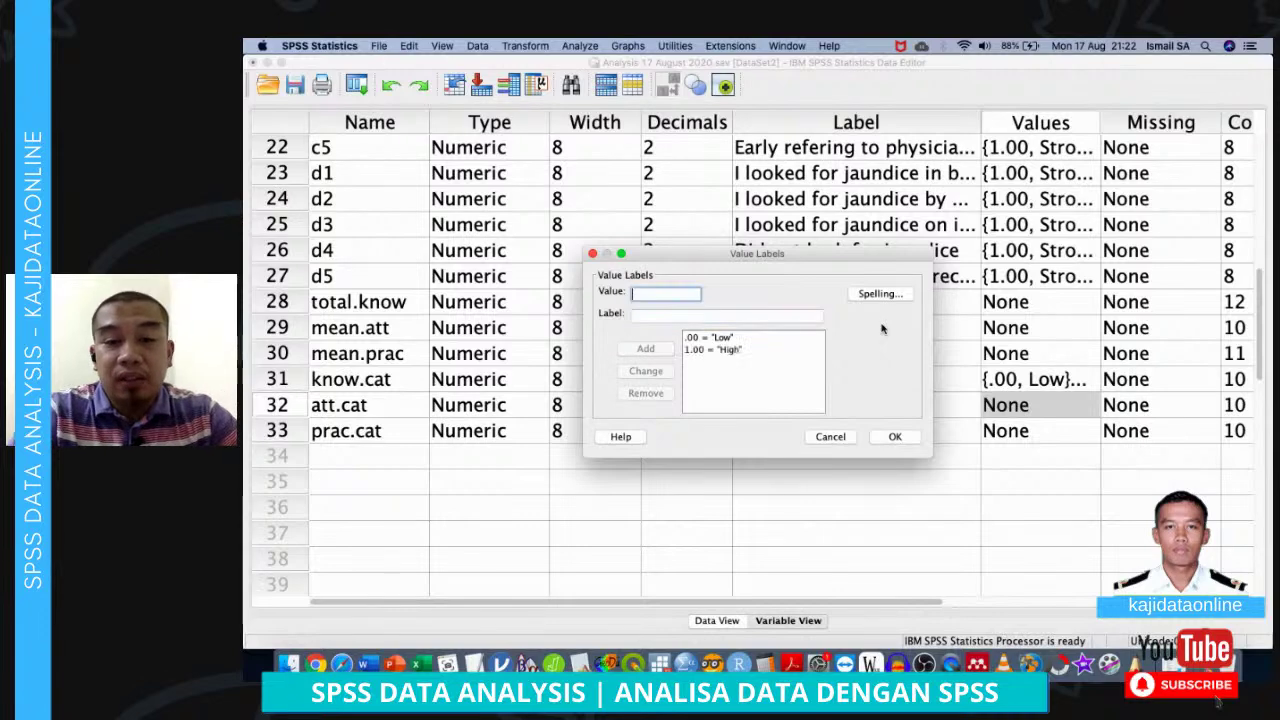
left_click(894, 437)
Assign prac.cat the value labels 0 = Low and 1 = High
left_click(1030, 432)
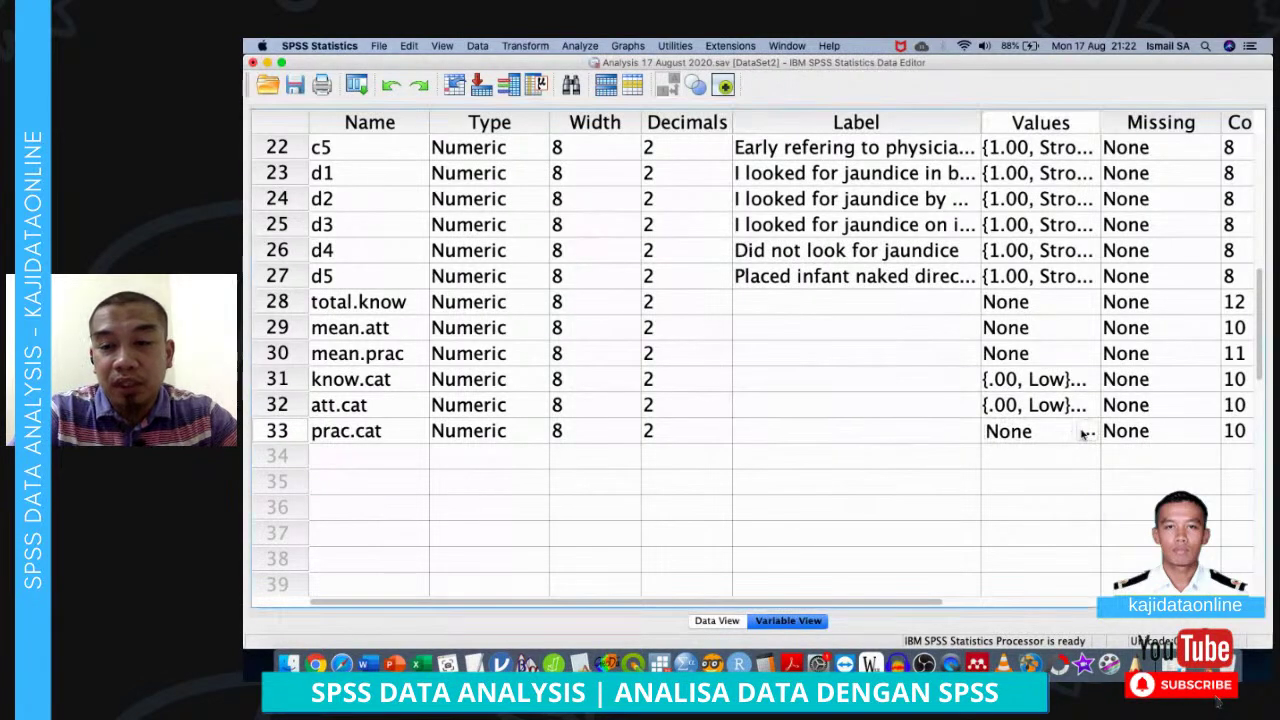
left_click(1086, 432)
type("0")
key("Tab")
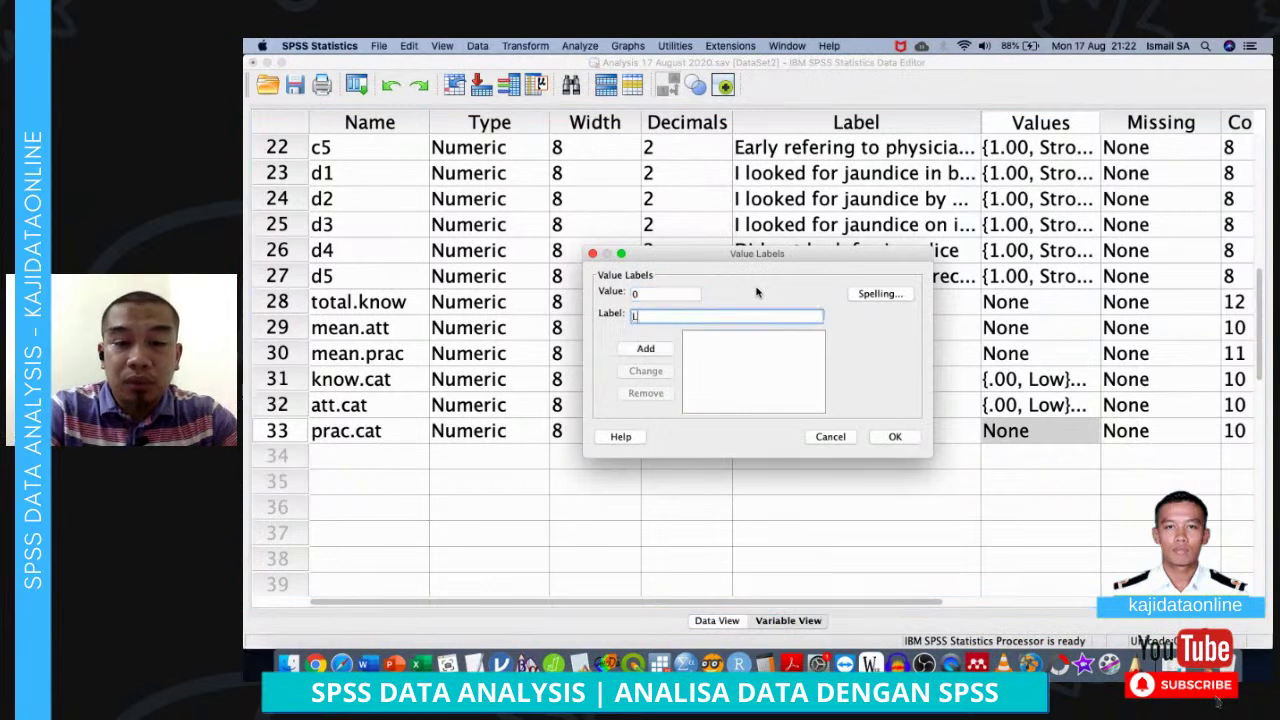
type("Low")
key("Return")
type("1")
key("Tab")
type("High")
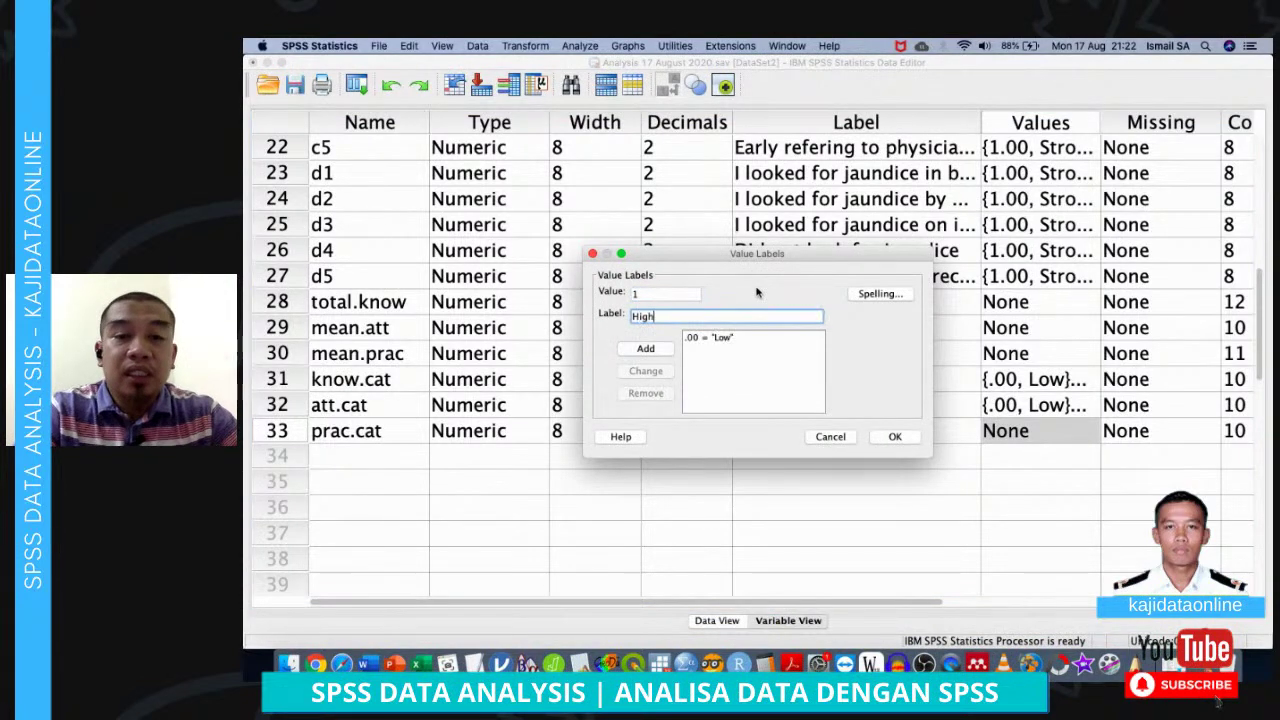
key("Return")
left_click(890, 435)
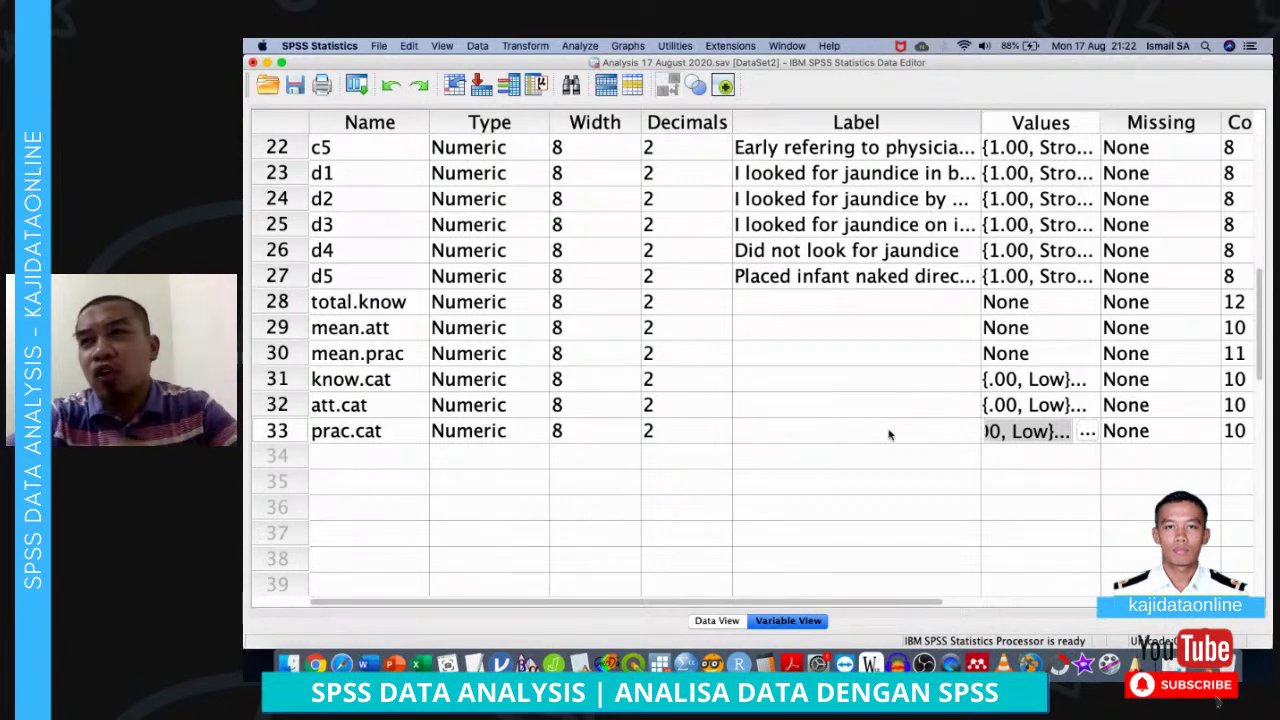
In the syntax file, insert a blank line between the a3 CROSSTABS command and the 17 August 2020 heading
key("ctrl+Up")
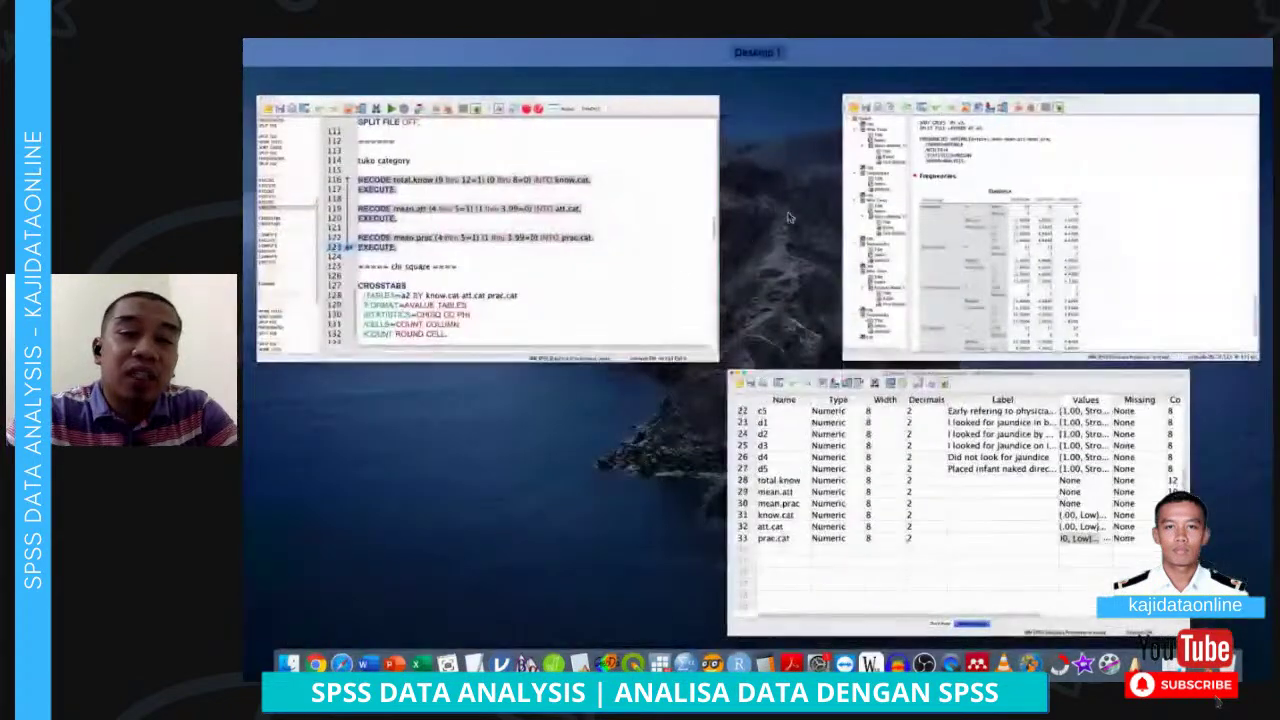
left_click(580, 300)
scroll(634, 402, "down", 6)
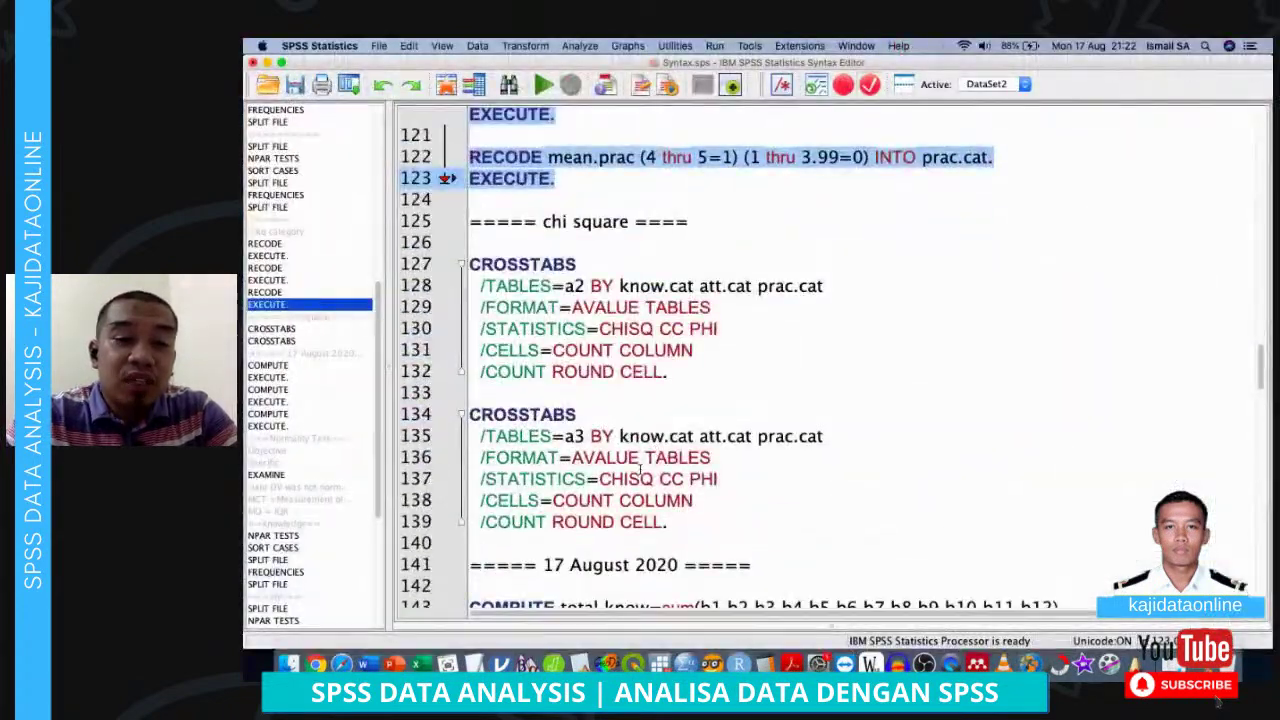
left_click(683, 364)
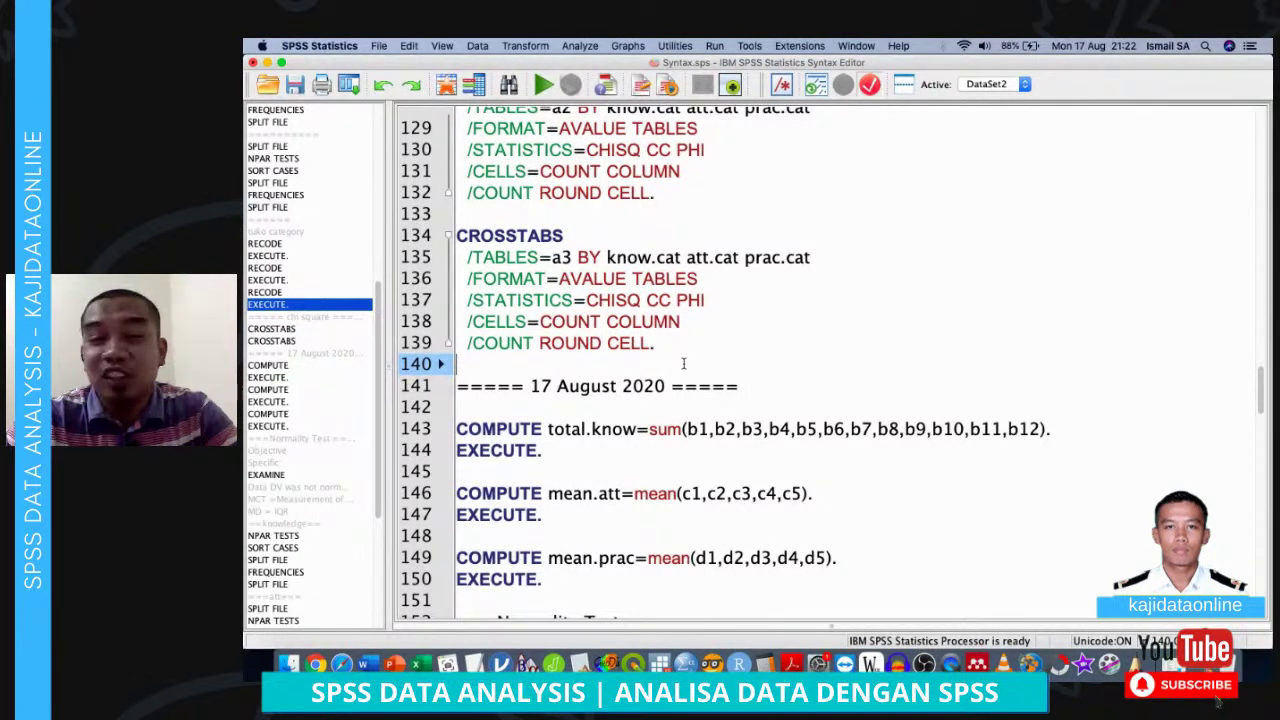
key("Return")
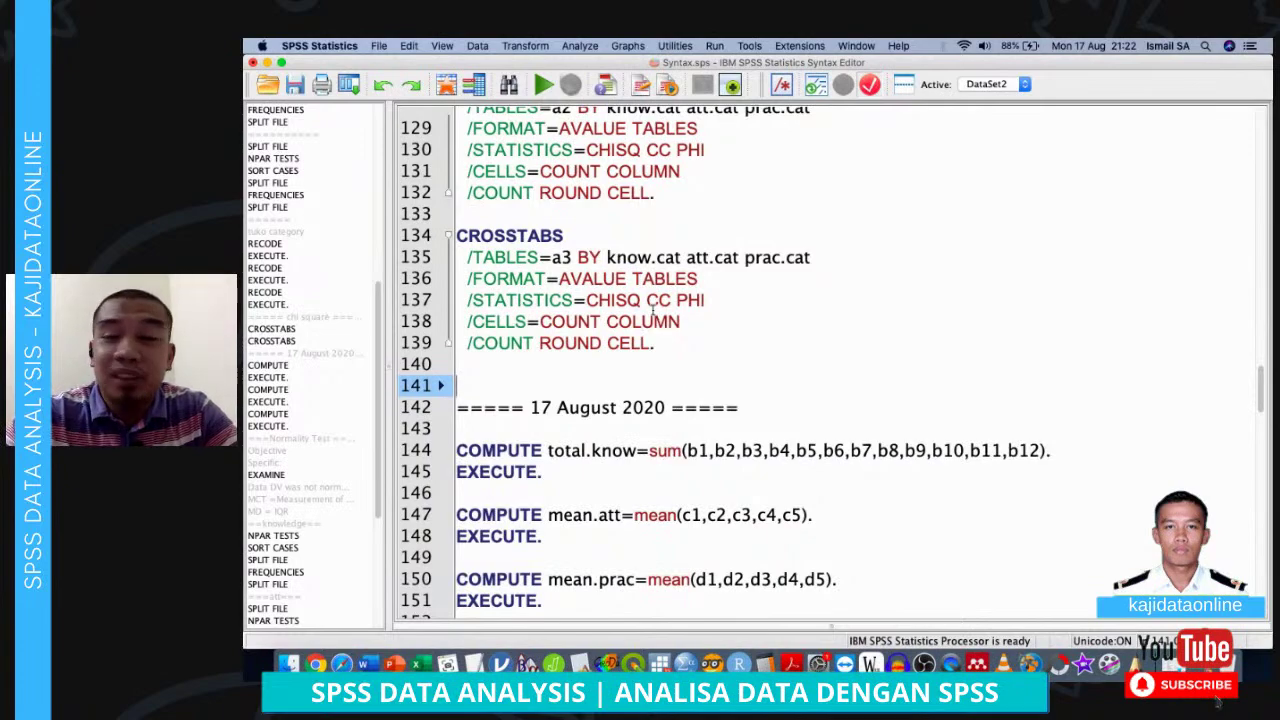
Review the chi-square CROSSTABS commands in the syntax, and return to the dataset's variable definitions
scroll(652, 313, "up", 5)
scroll(652, 313, "down", 6)
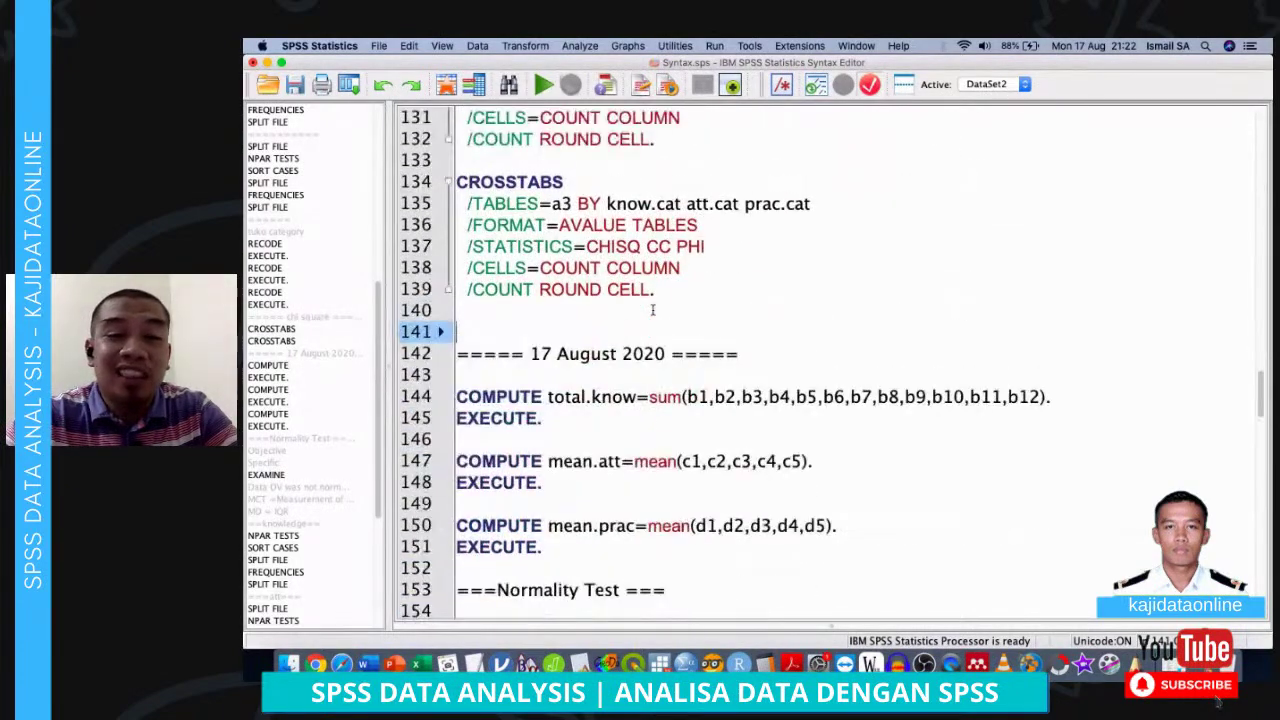
key("ctrl+Up")
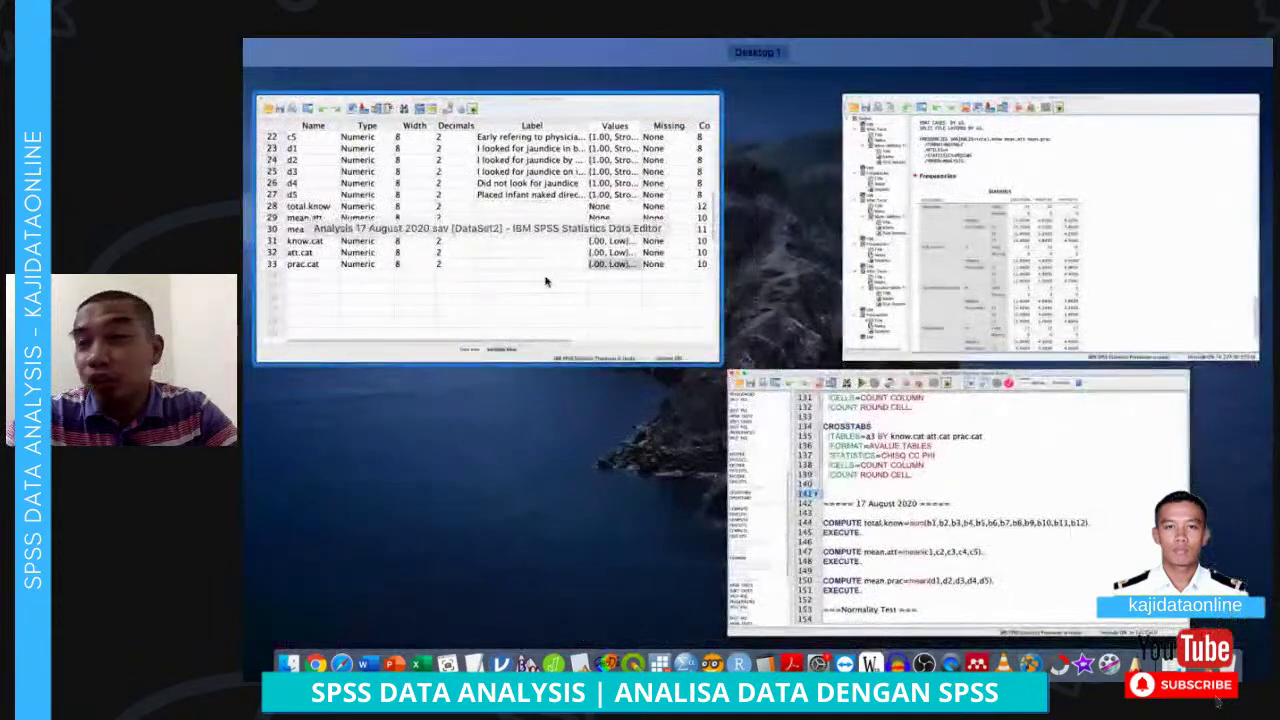
left_click(546, 280)
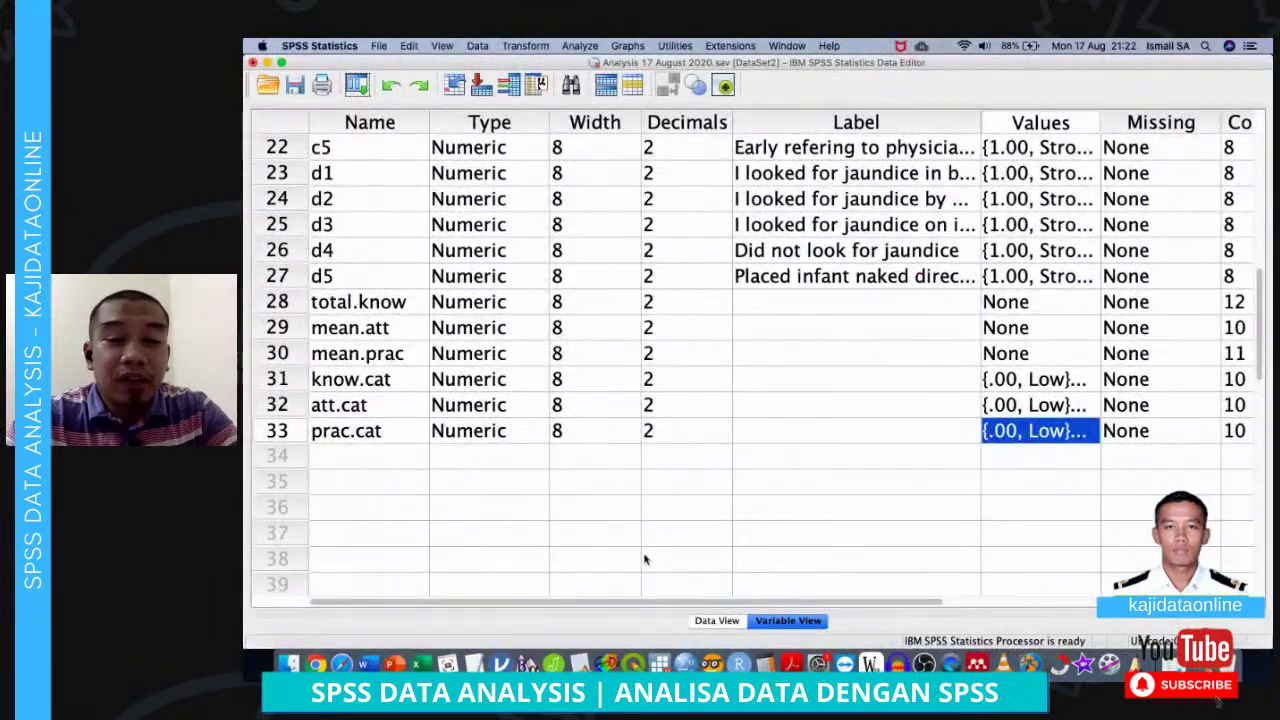
Examine the case values in the know.cat, att.cat and prac.cat columns of the data set
left_click(716, 620)
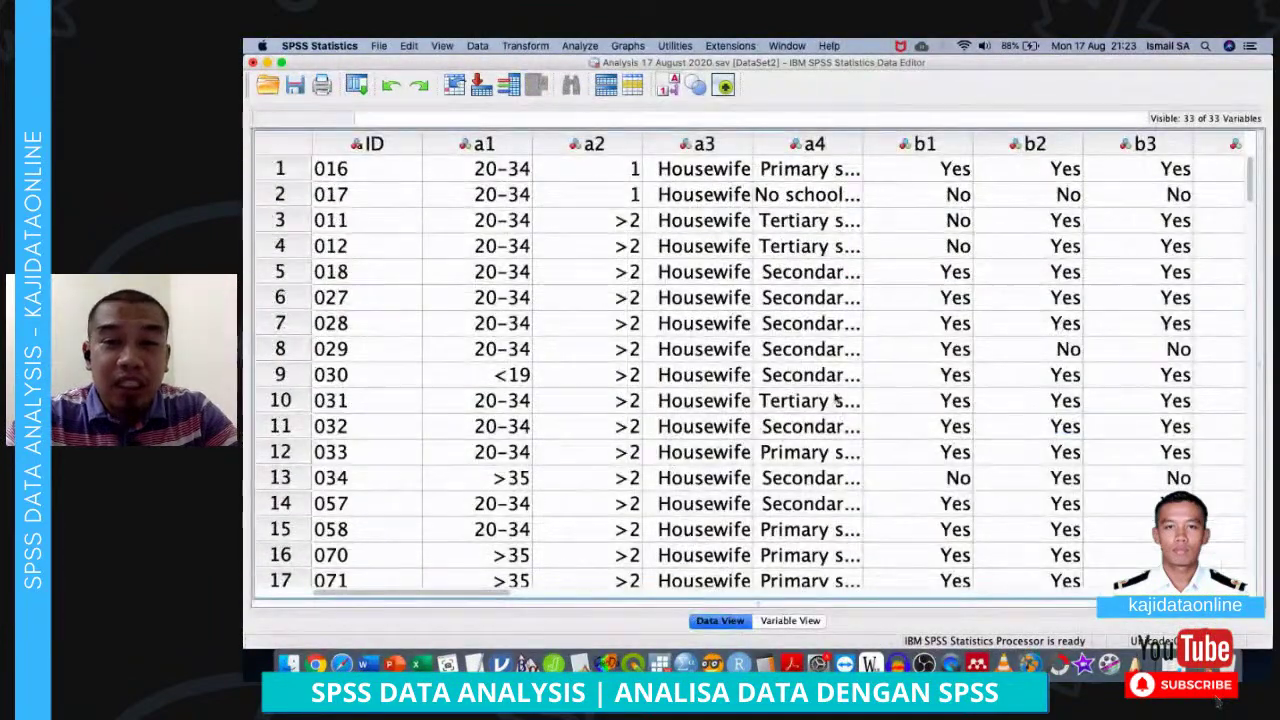
scroll(834, 394, "right", 10)
scroll(835, 398, "left", 5)
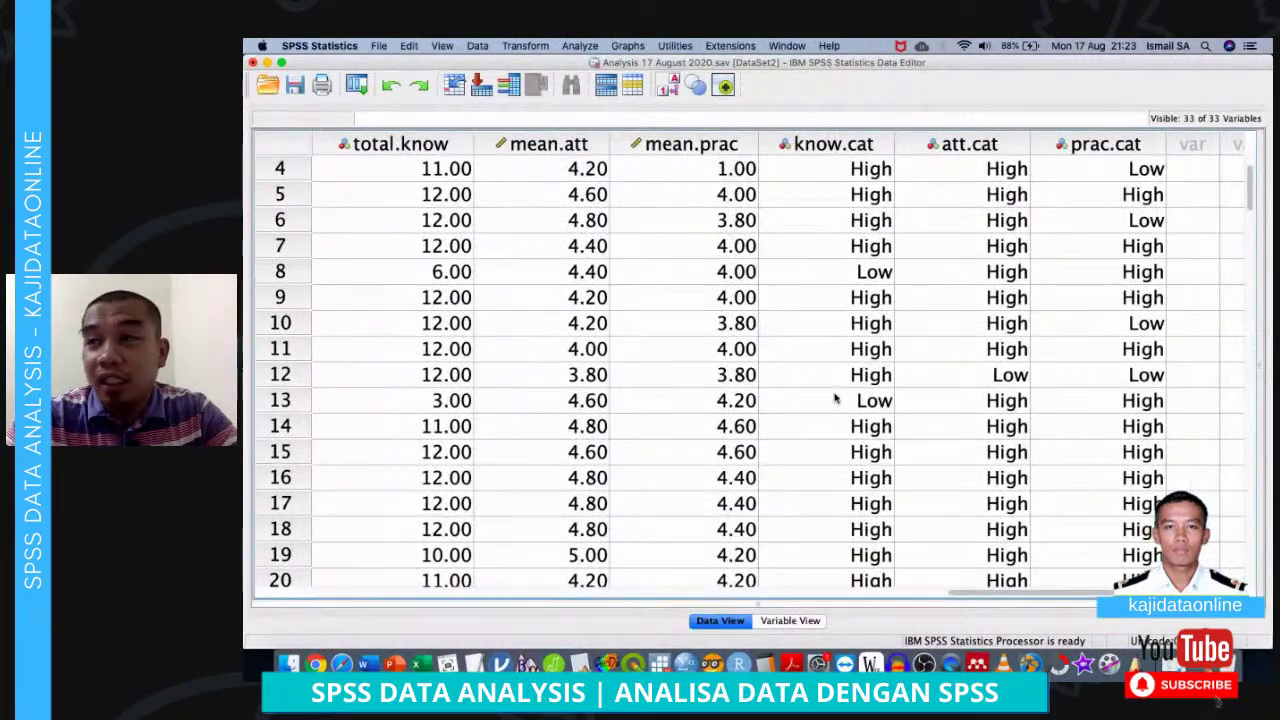
scroll(835, 398, "left", 2)
left_click(960, 145)
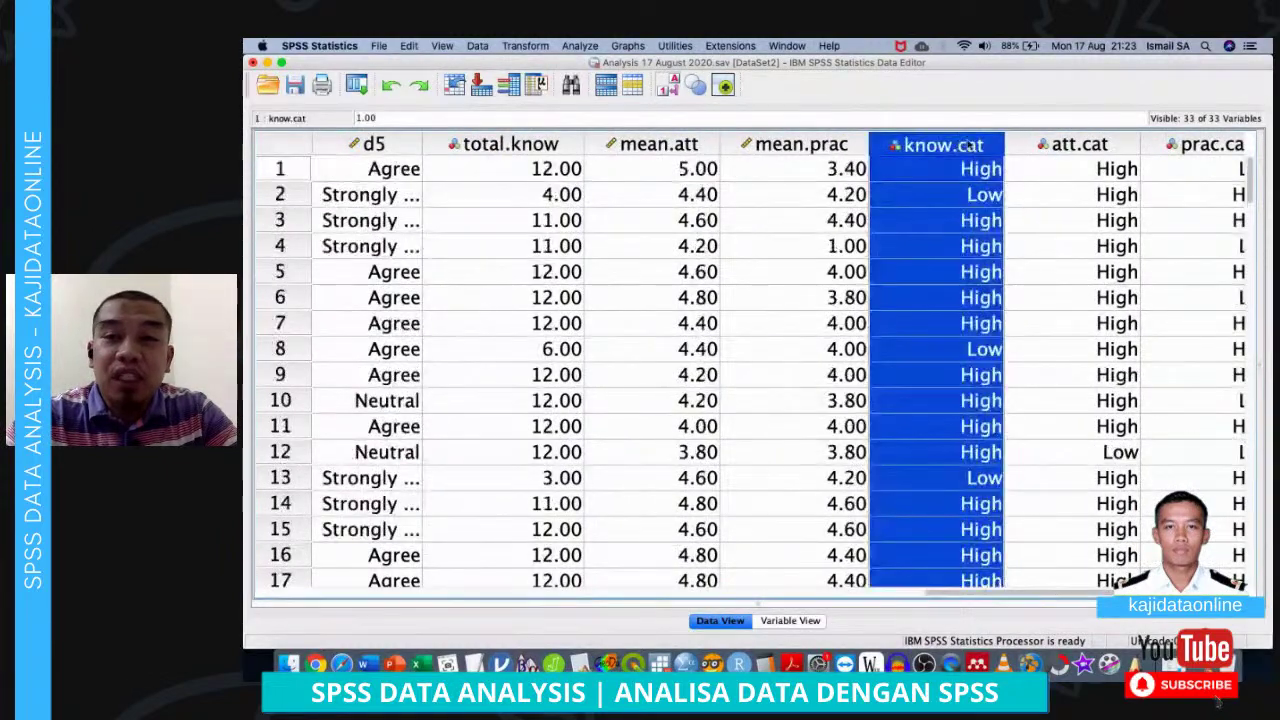
left_click(1042, 144)
scroll(1042, 144, "right", 5)
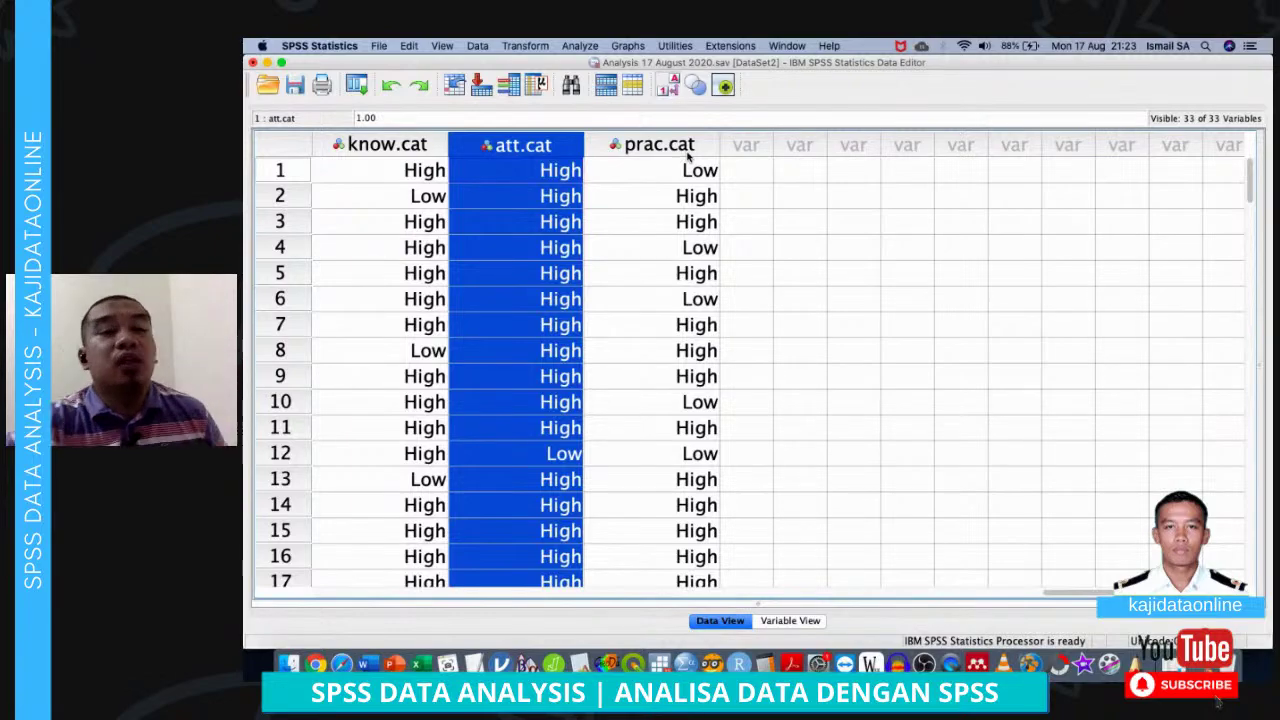
Review the demographic columns a1 to a4, then look at the know.cat column alongside the other category variables
scroll(688, 152, "left", 15)
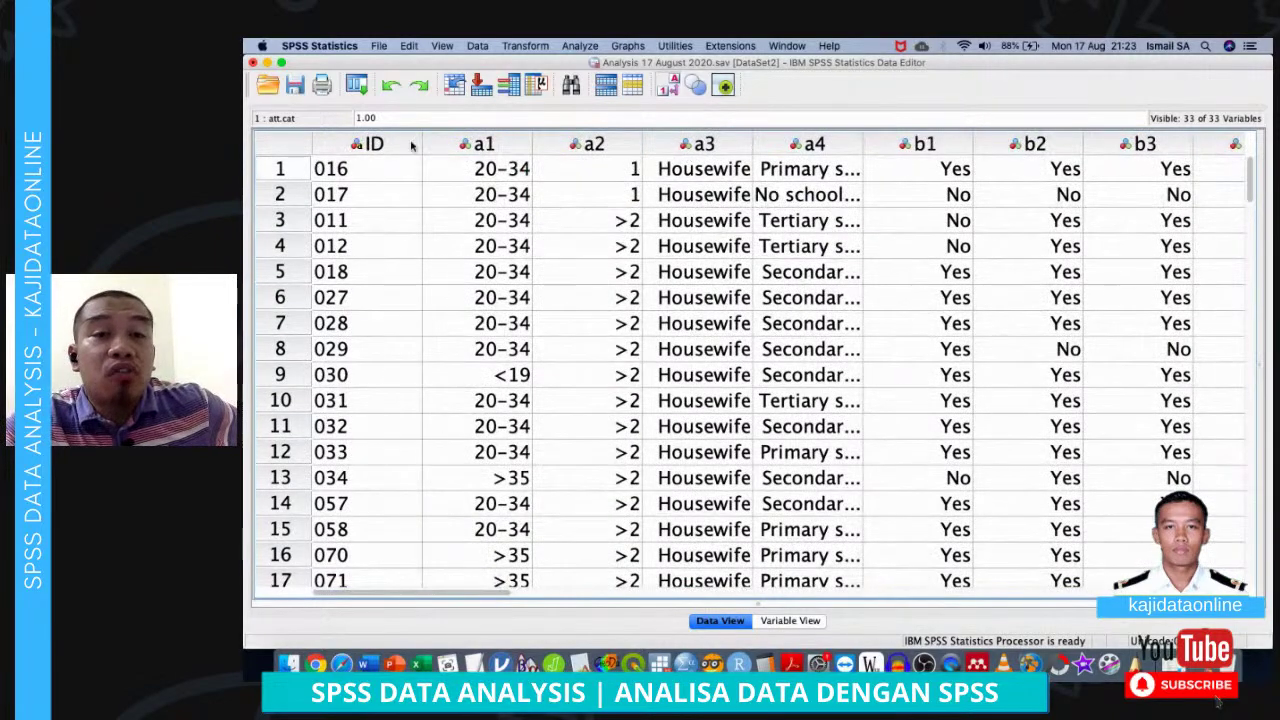
left_click(465, 144)
left_click(592, 149)
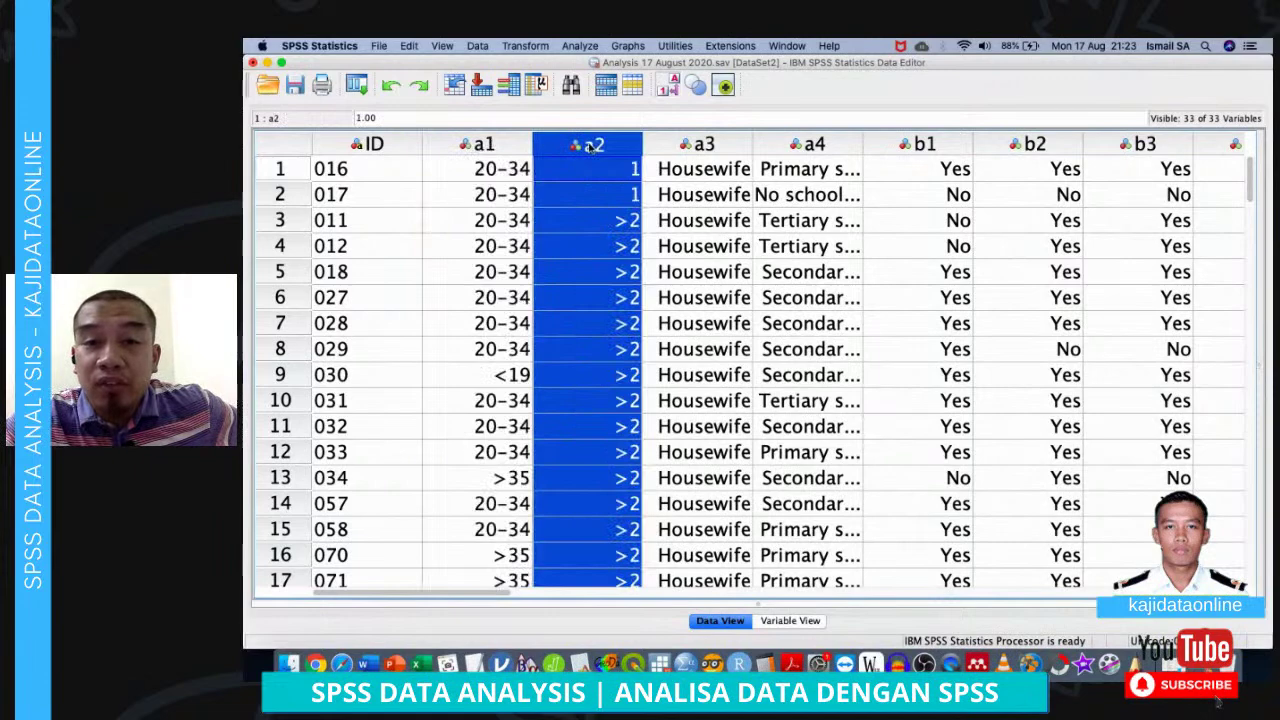
left_click(688, 149)
left_click(790, 146)
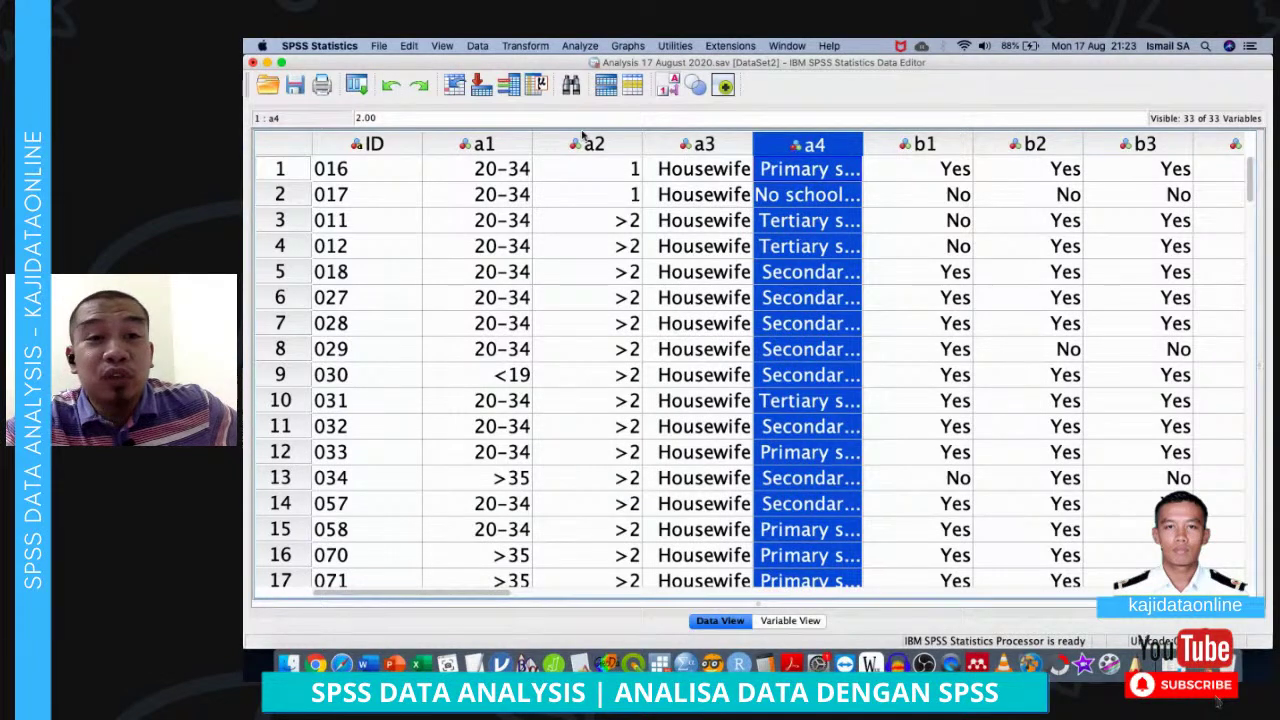
left_click(507, 142)
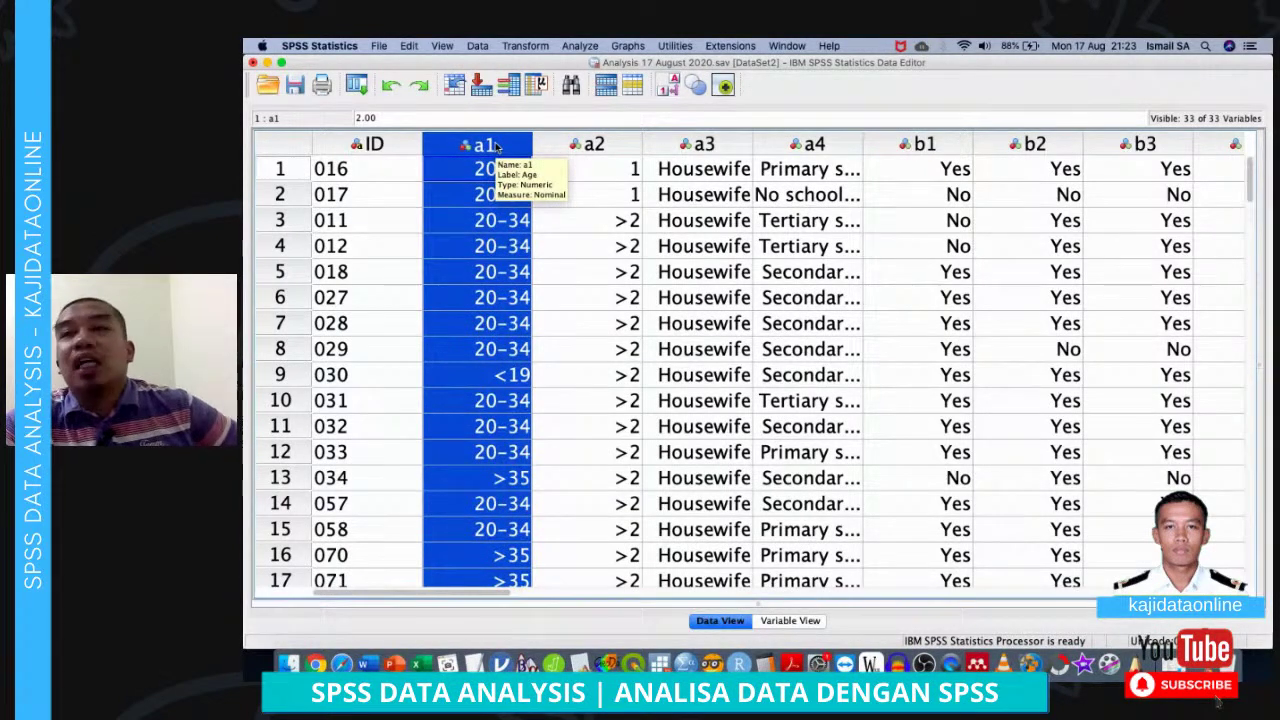
scroll(497, 147, "right", 20)
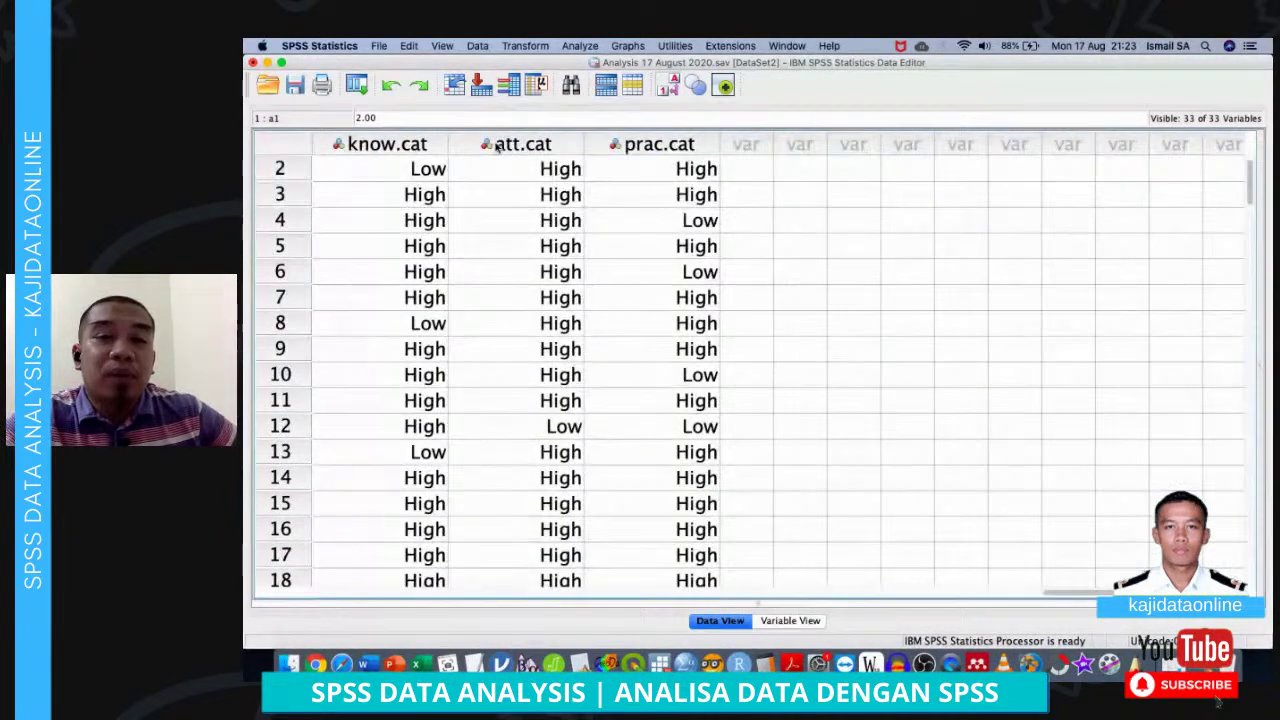
scroll(497, 147, "right", 1)
scroll(497, 147, "down", 1)
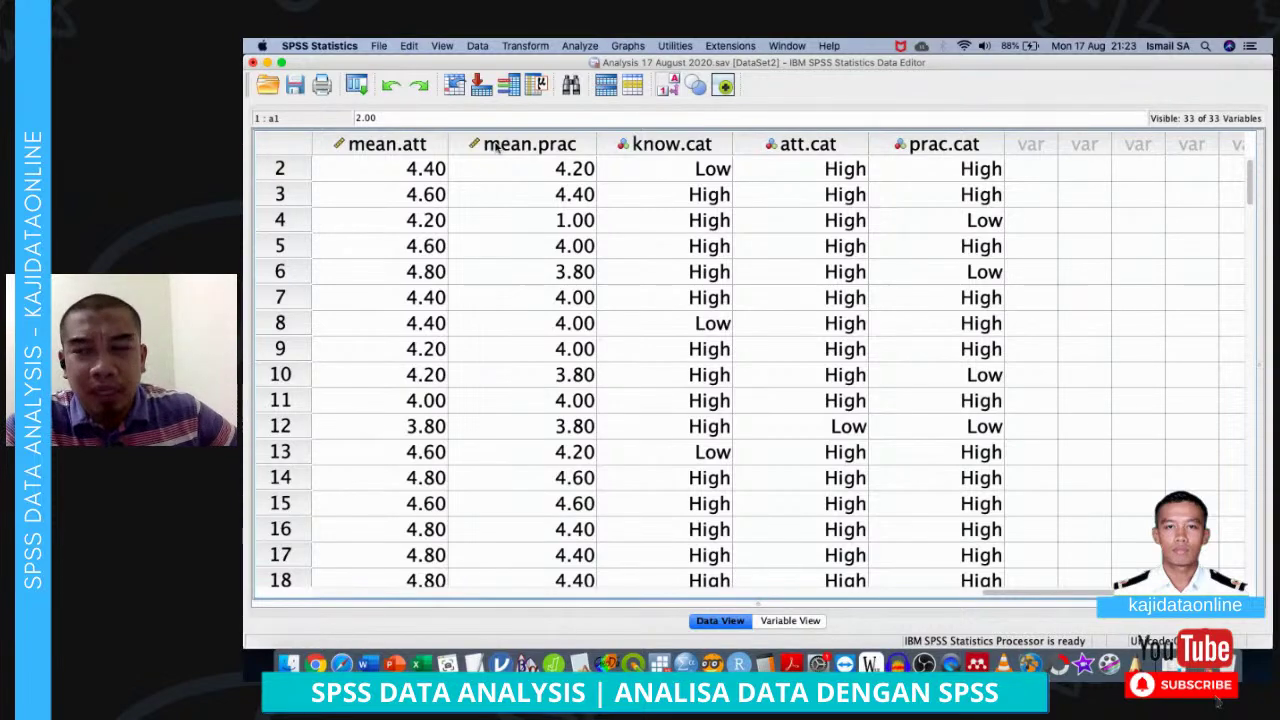
left_click(675, 145)
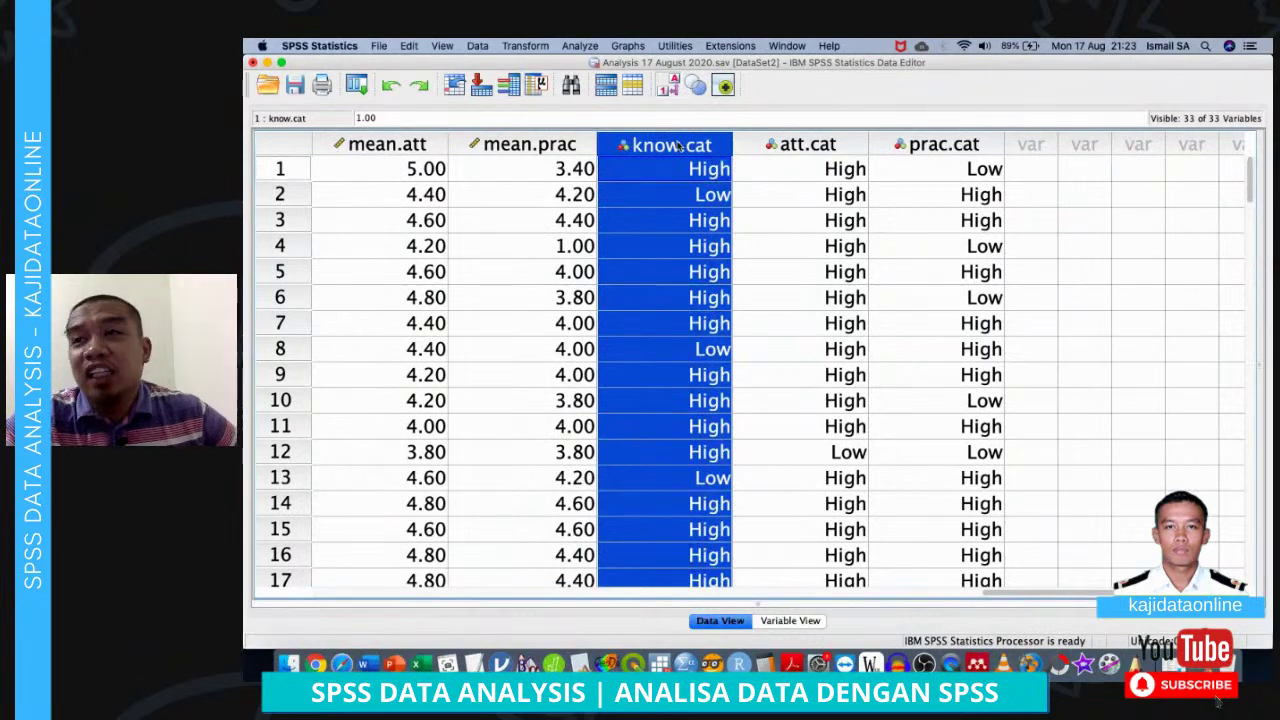
Switch to Syntax.sps and examine the chi square CROSSTABS commands that cross a2 and a3 with know.cat, att.cat and prac.cat
key("ctrl+Up")
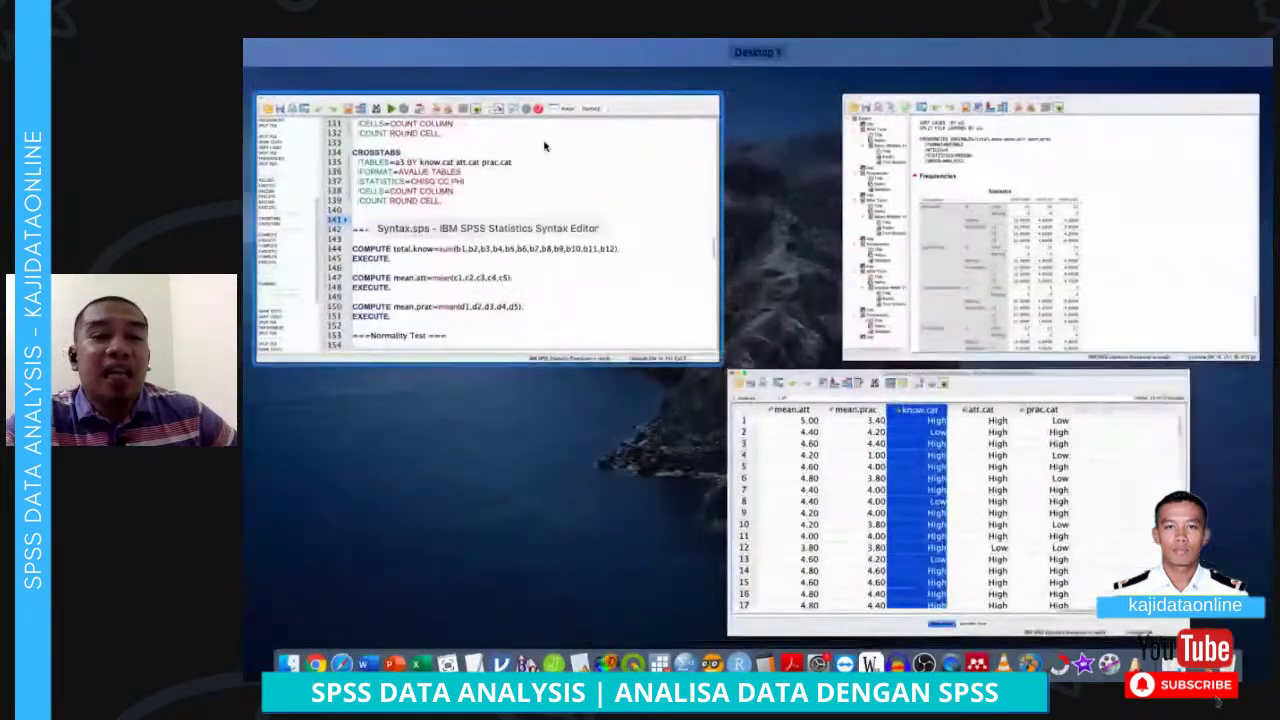
left_click(545, 150)
scroll(591, 395, "down", 5)
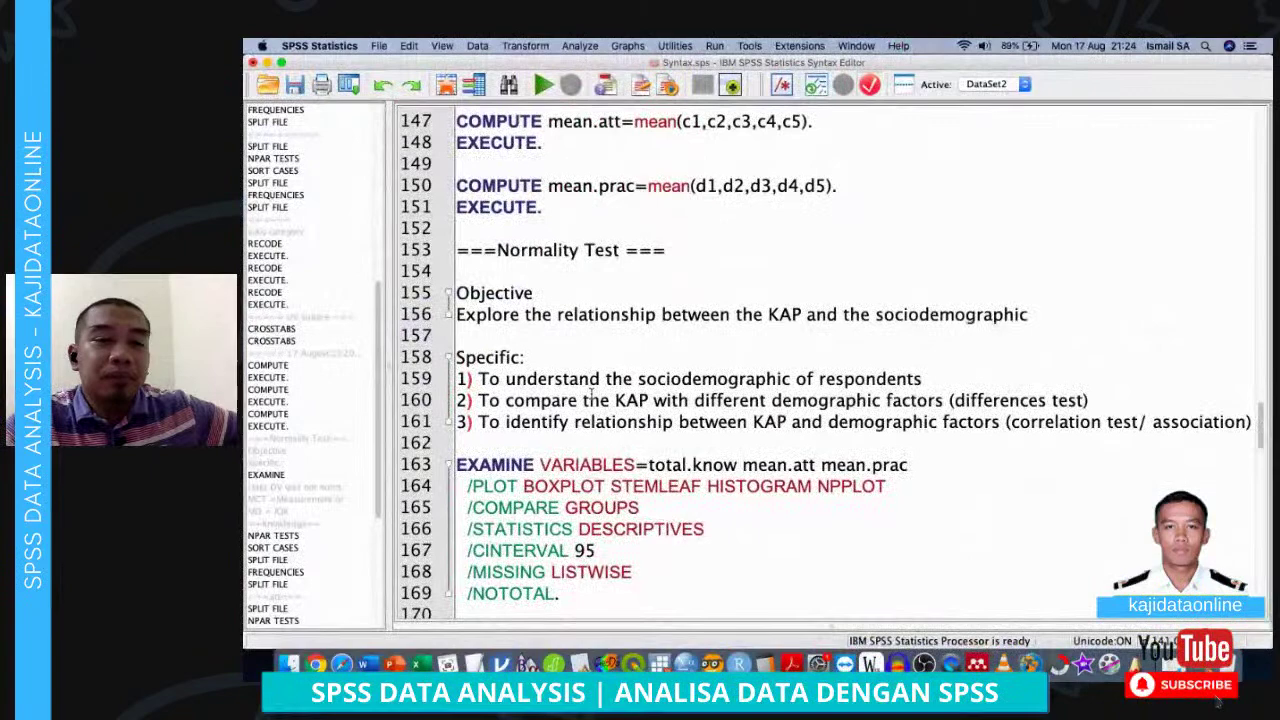
scroll(591, 372, "up", 6)
scroll(591, 372, "up", 3)
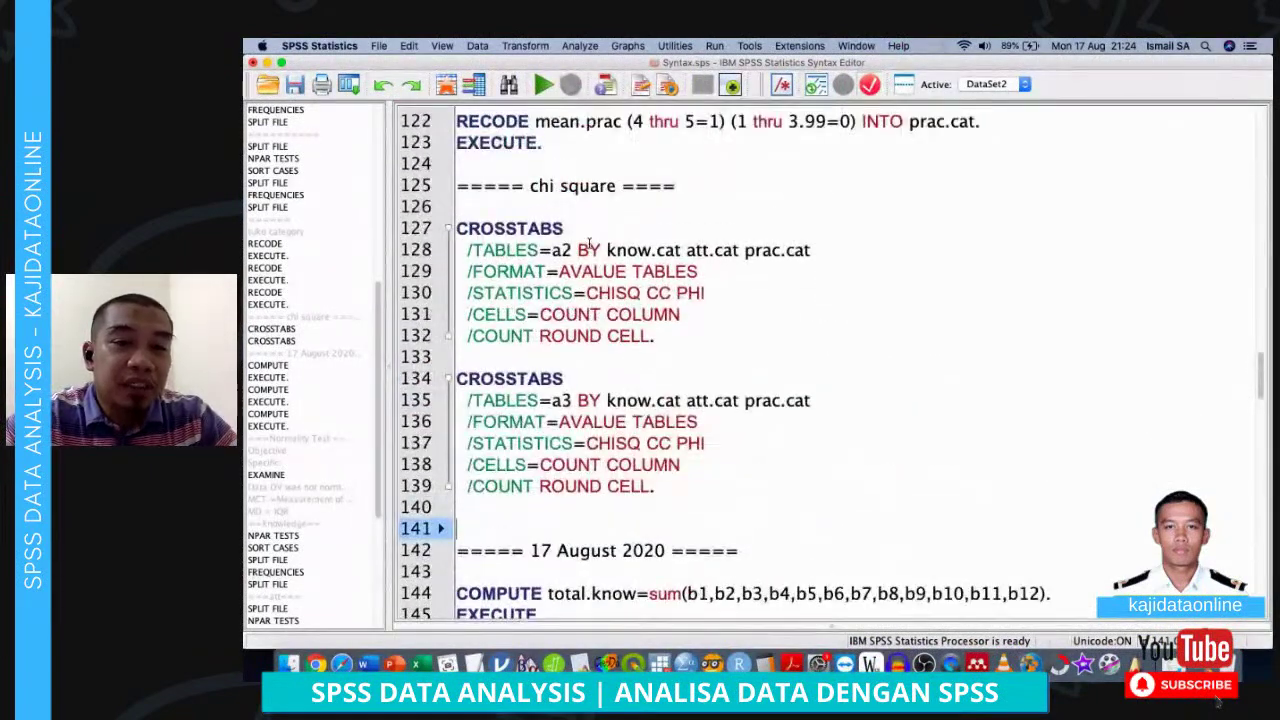
left_click(580, 224)
left_click(577, 209)
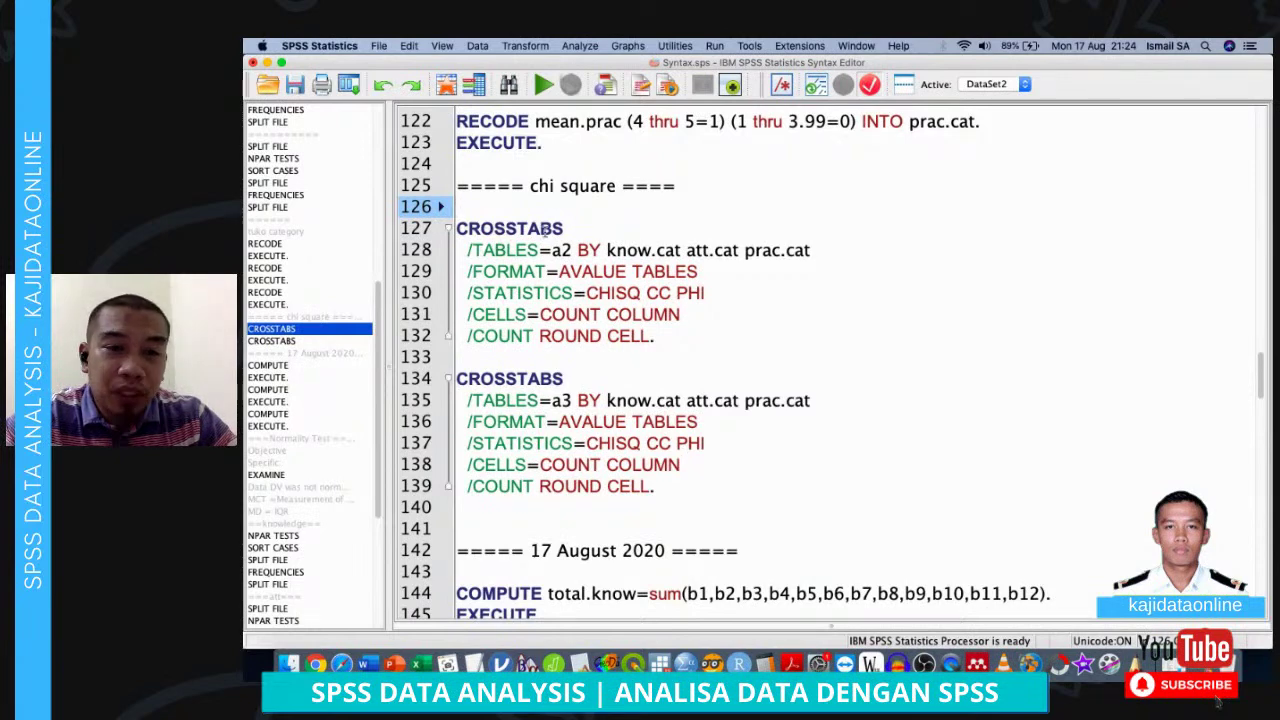
left_click(568, 248)
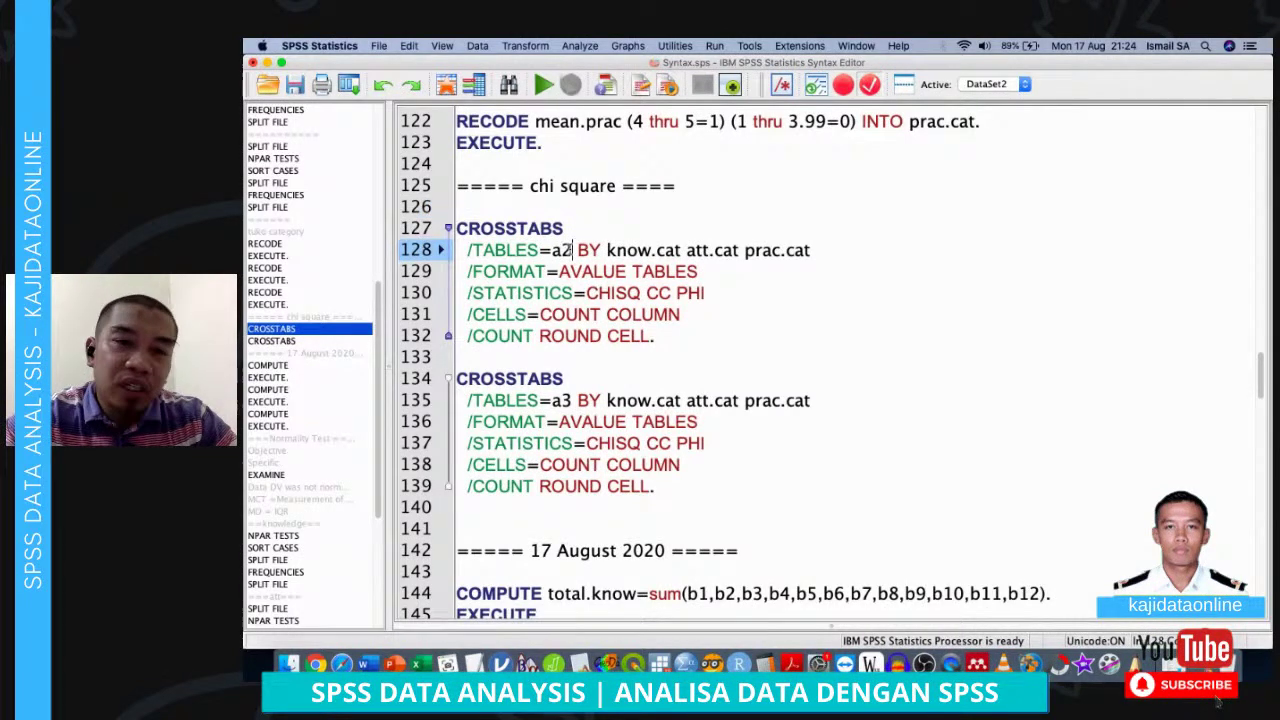
left_click(569, 401)
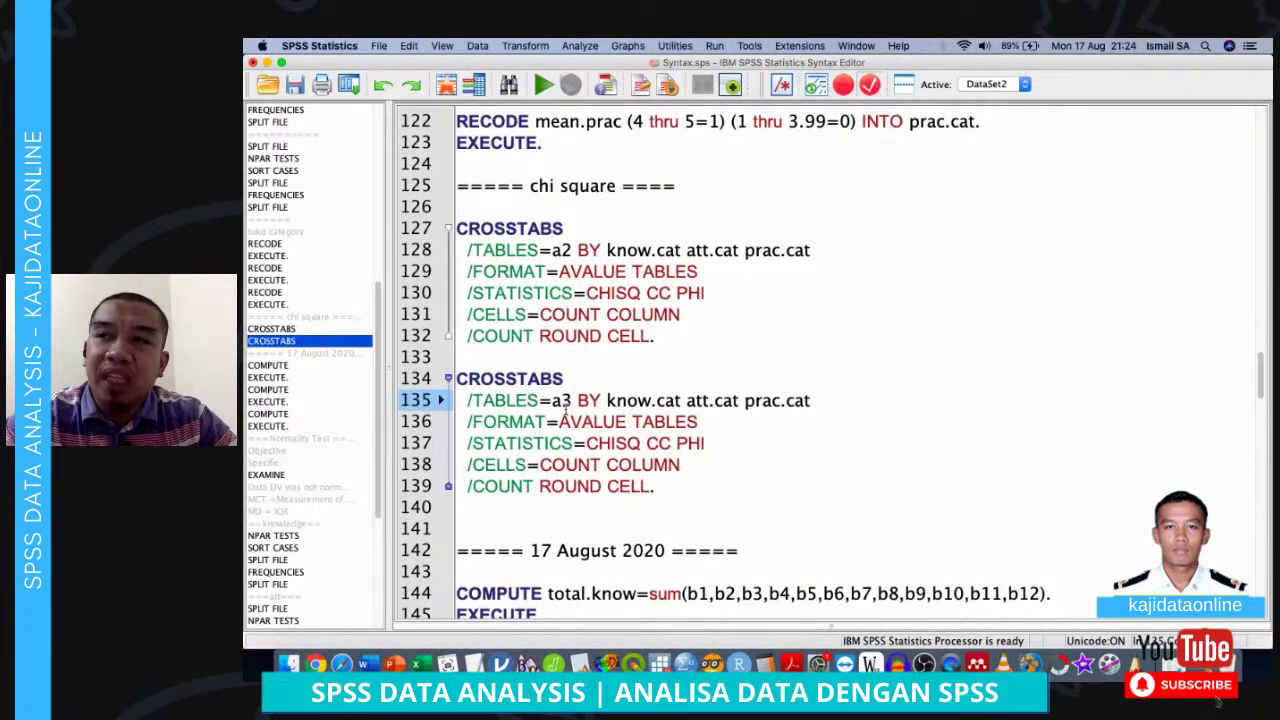
Read through the RECODE and CROSSTABS commands and the study objectives listed in the Normality Test section of the syntax
scroll(566, 428, "up", 3)
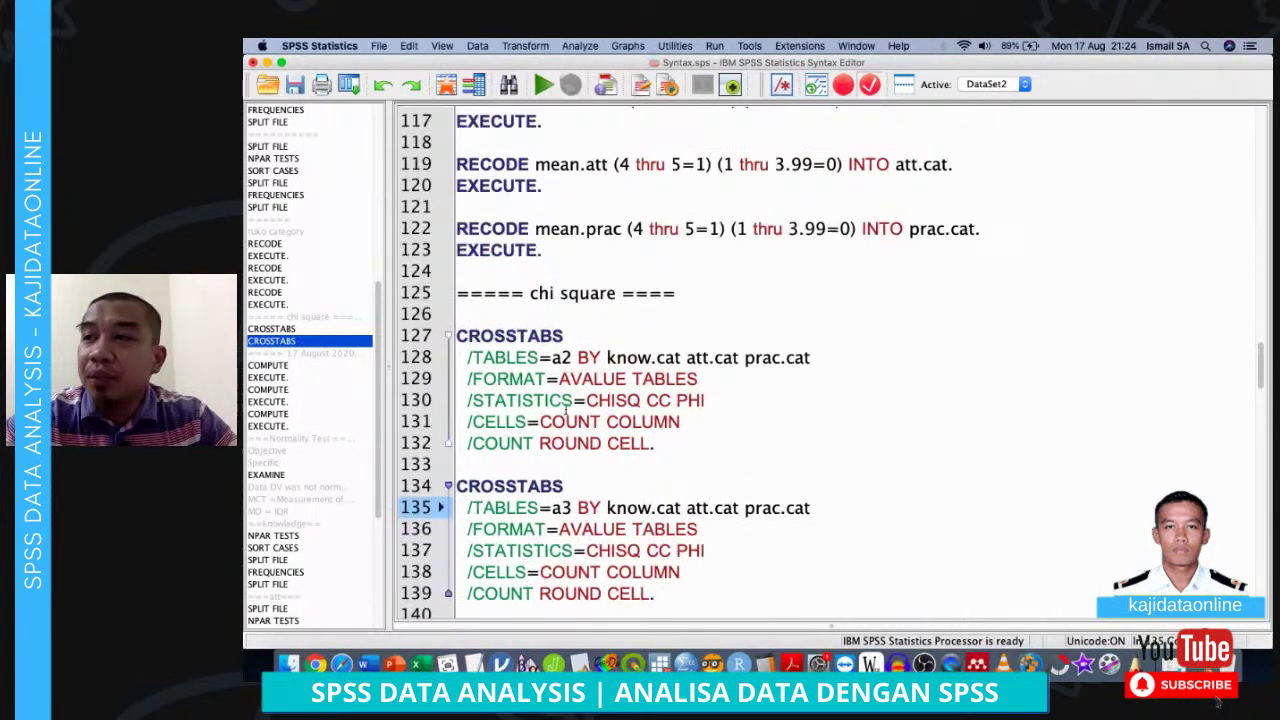
scroll(566, 420, "down", 3)
scroll(566, 412, "up", 1)
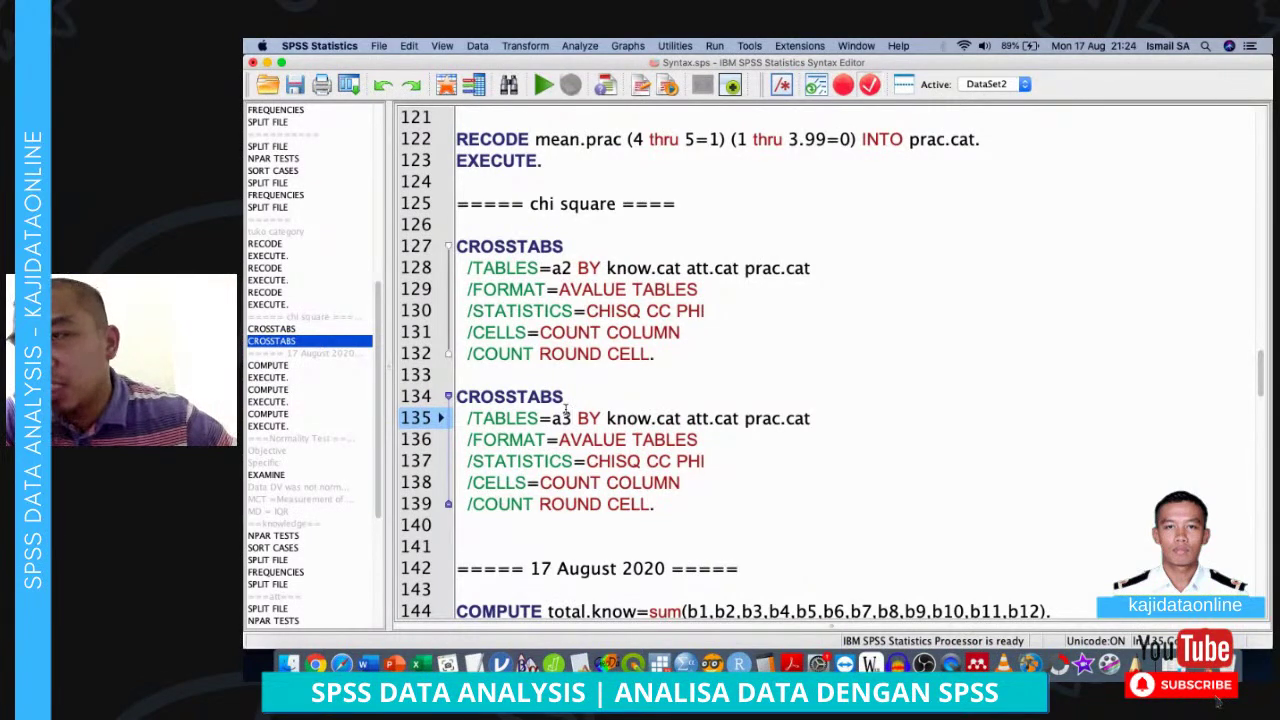
scroll(556, 420, "down", 20)
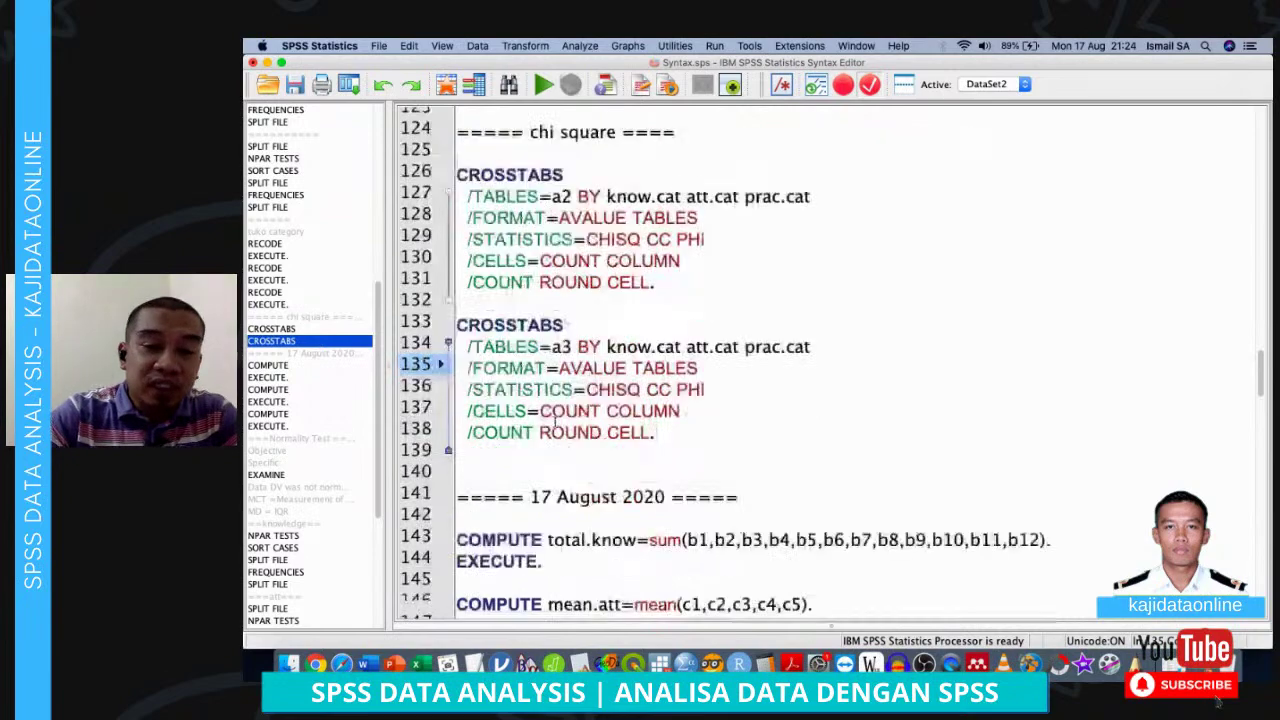
scroll(556, 420, "up", 10)
scroll(556, 421, "up", 3)
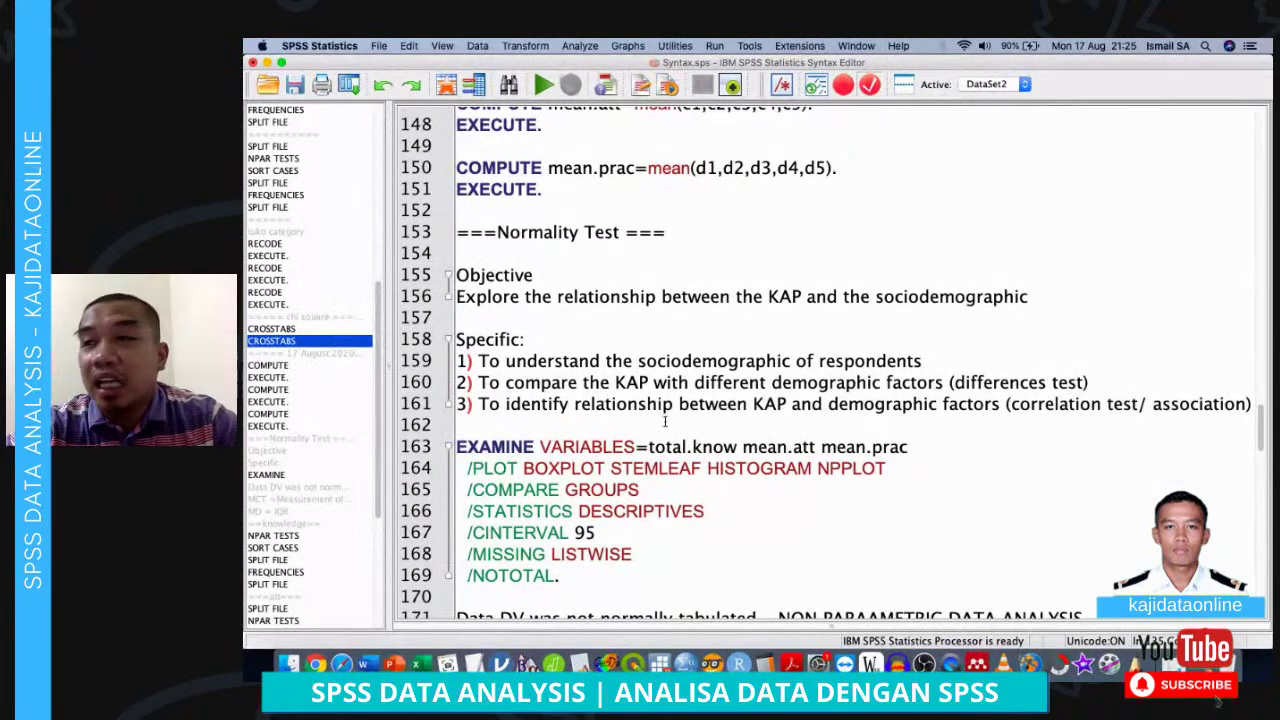
Switch back to the data editor, then bring the output viewer with the frequency statistics to the front
key("ctrl+Up")
left_click(634, 343)
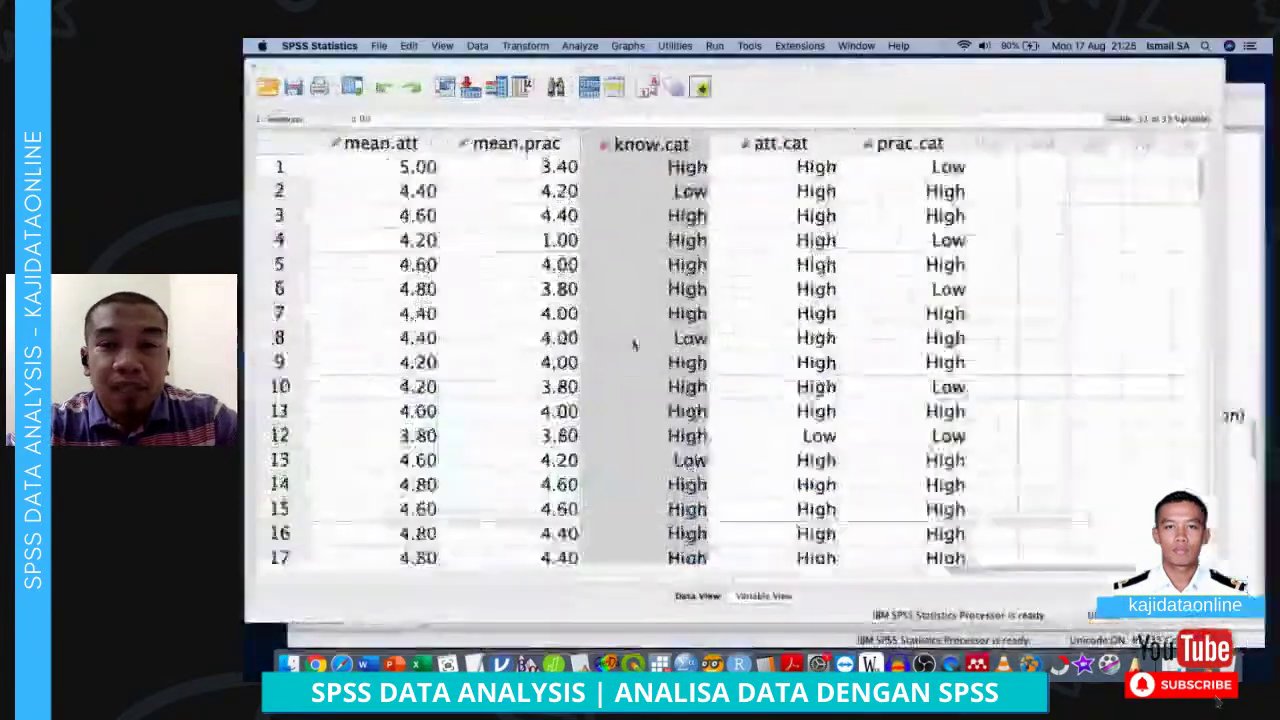
key("ctrl+Up")
left_click(930, 330)
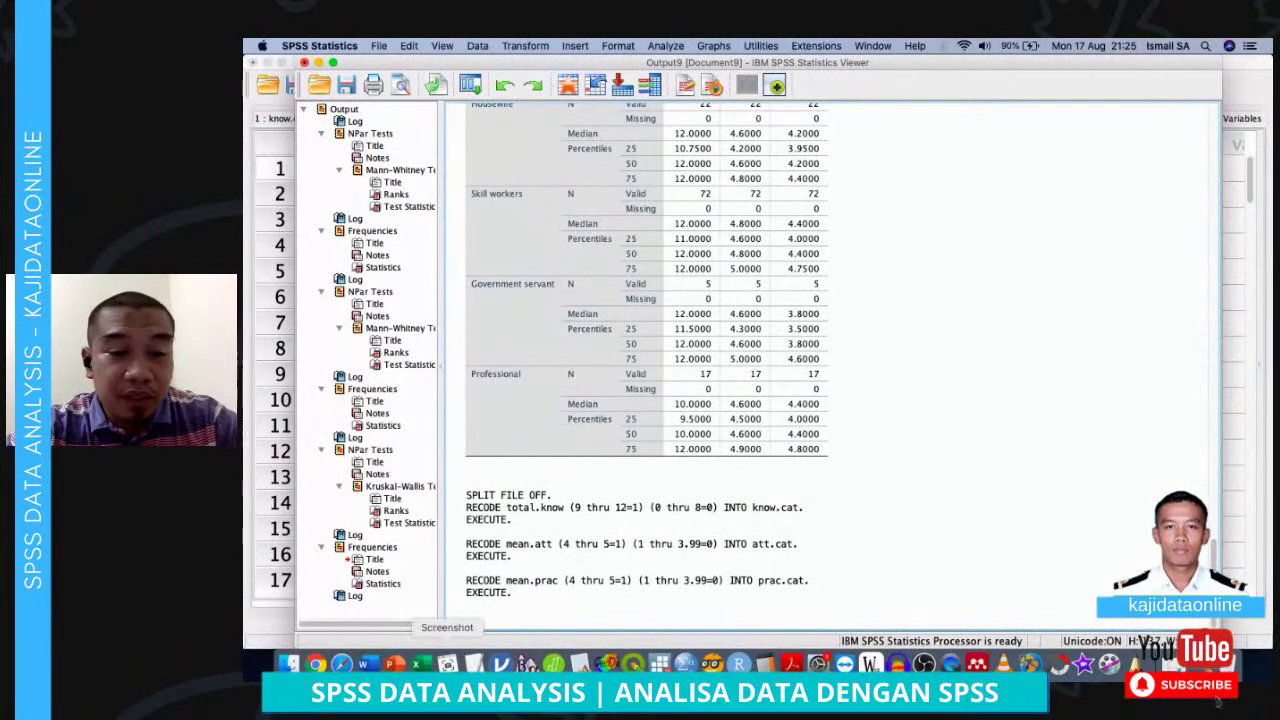
Switch to Microsoft Word, create a blank document and make its window smaller
left_click(366, 664)
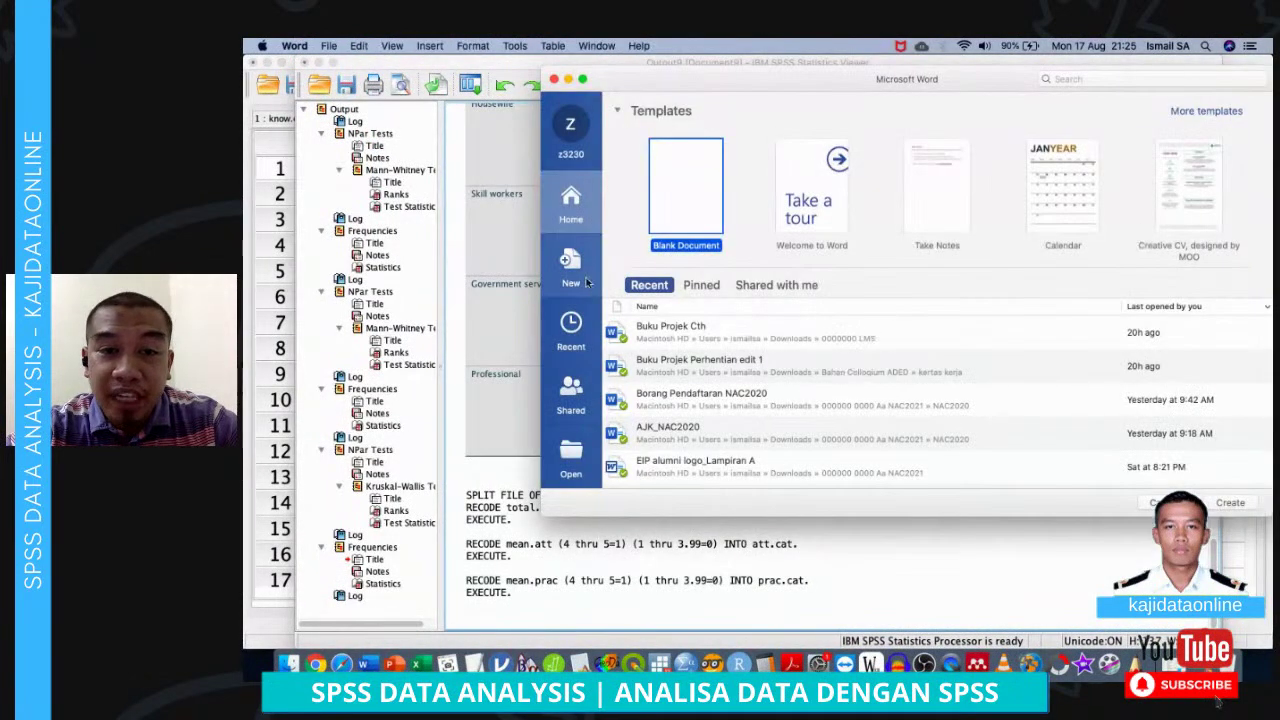
left_click(575, 284)
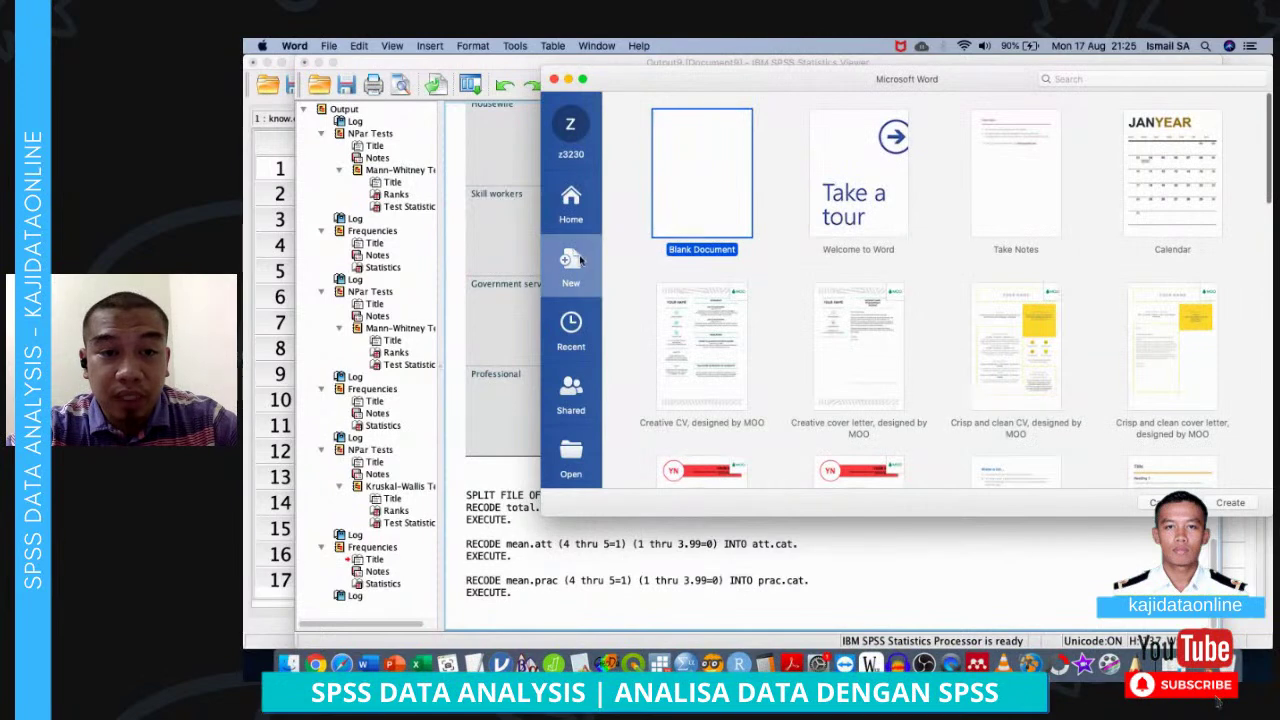
double_click(710, 216)
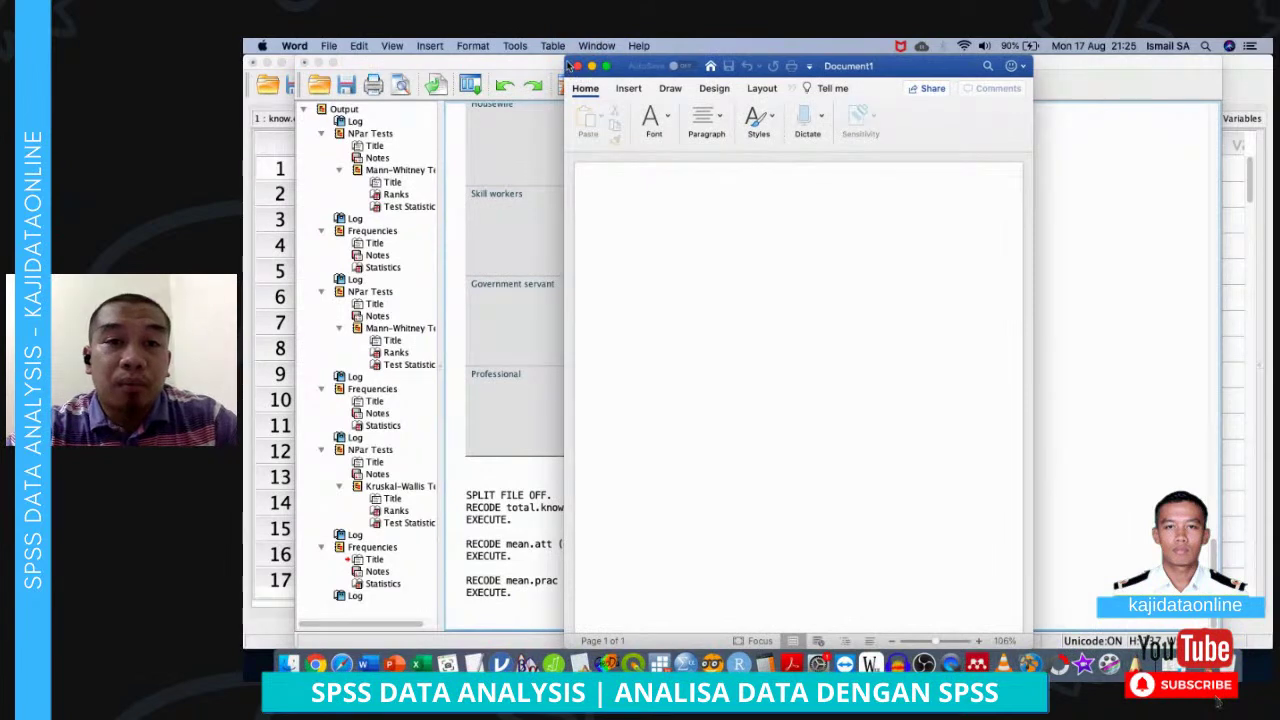
left_click_drag(1030, 60, 908, 177)
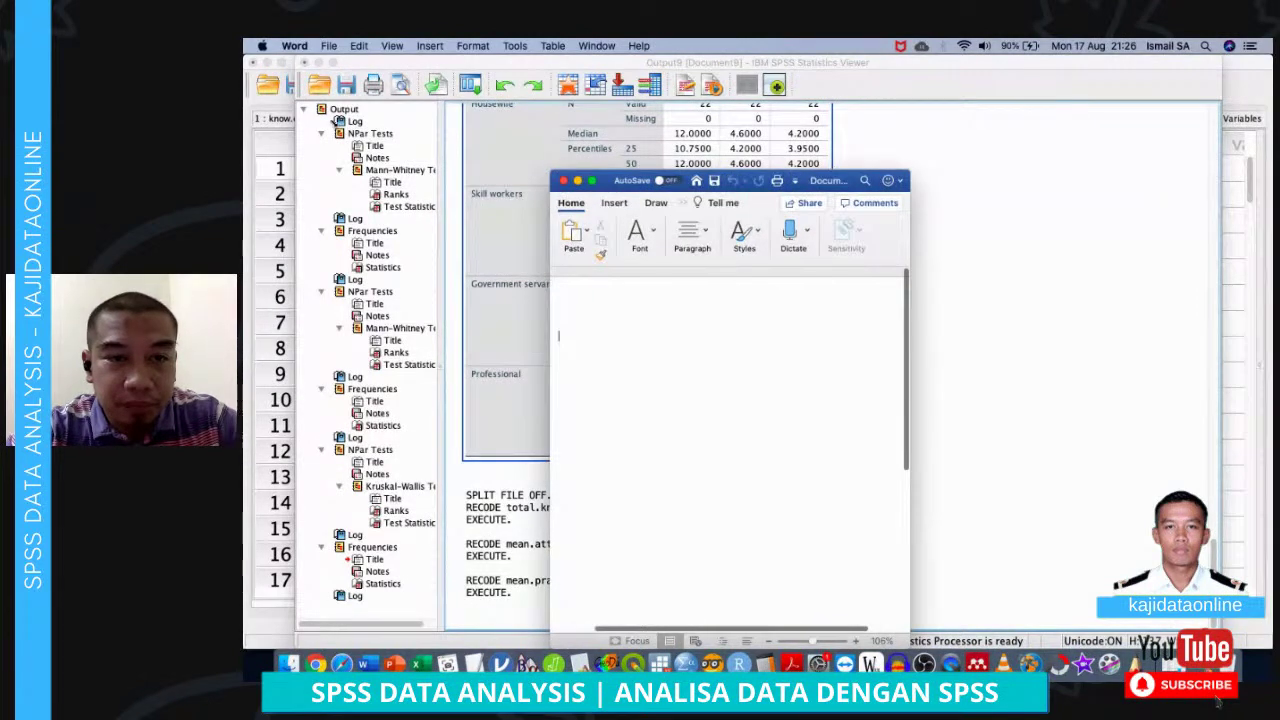
Enter the table title "Table 4. Compariosn of the Knowledge between demographic factors" in the blank document
type("Table")
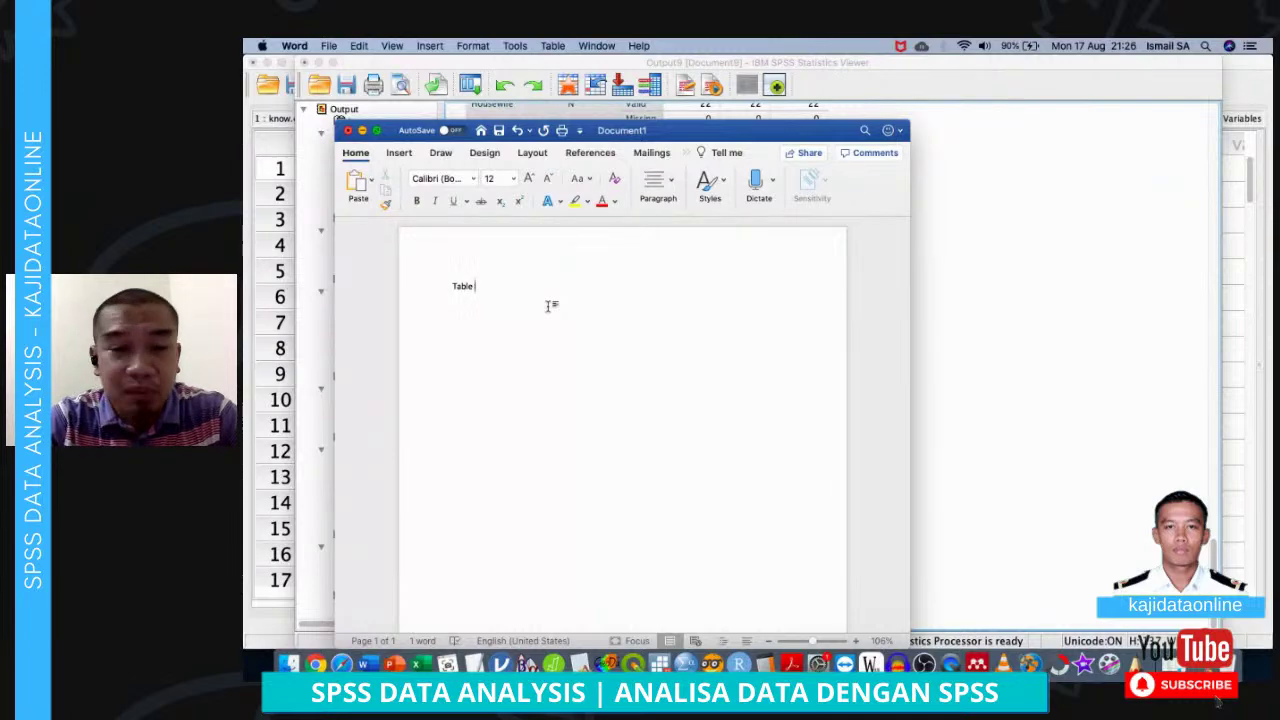
type("4. Comapri")
key("BackSpace")
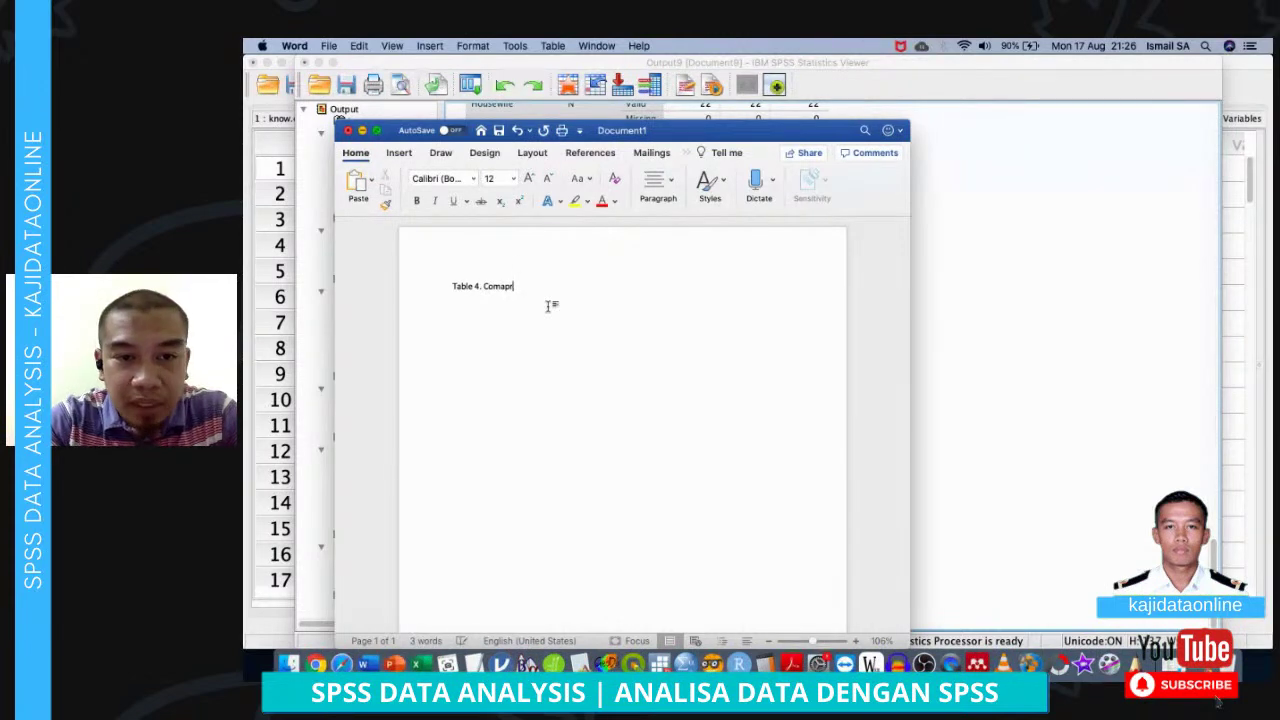
type("ison of the Know")
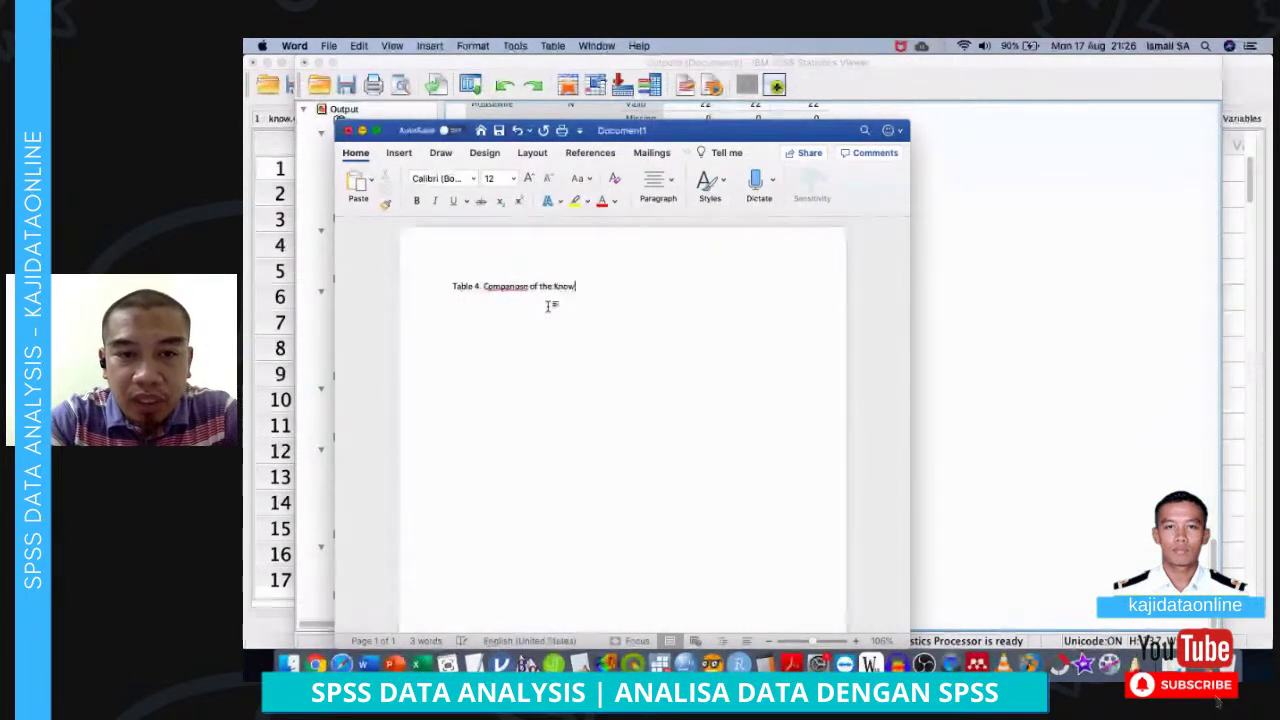
type("ledge between ")
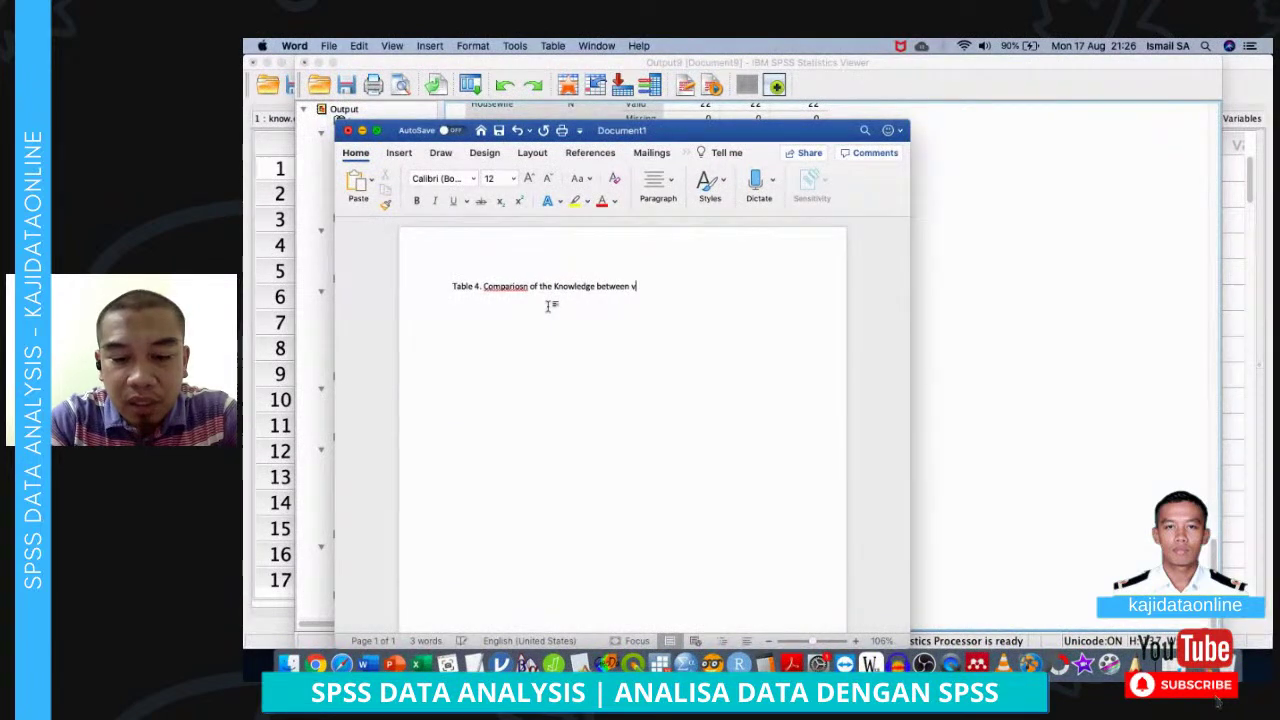
type("demograp")
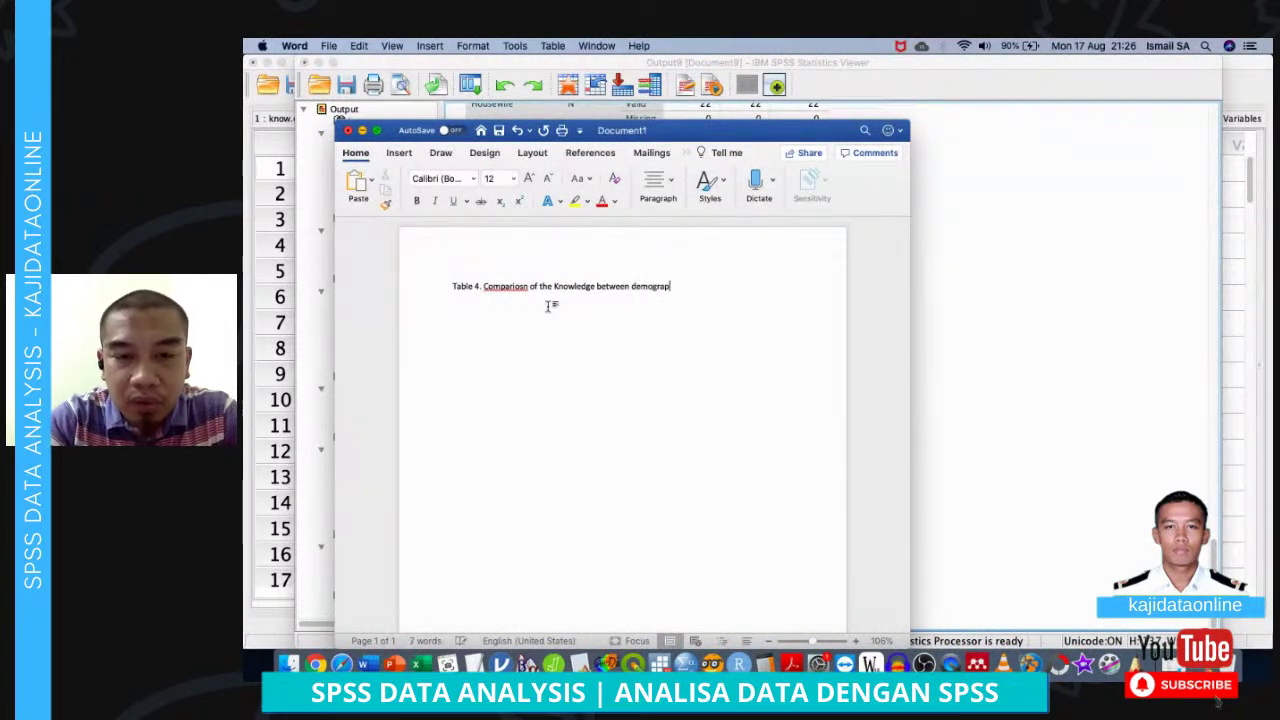
type("hic factors")
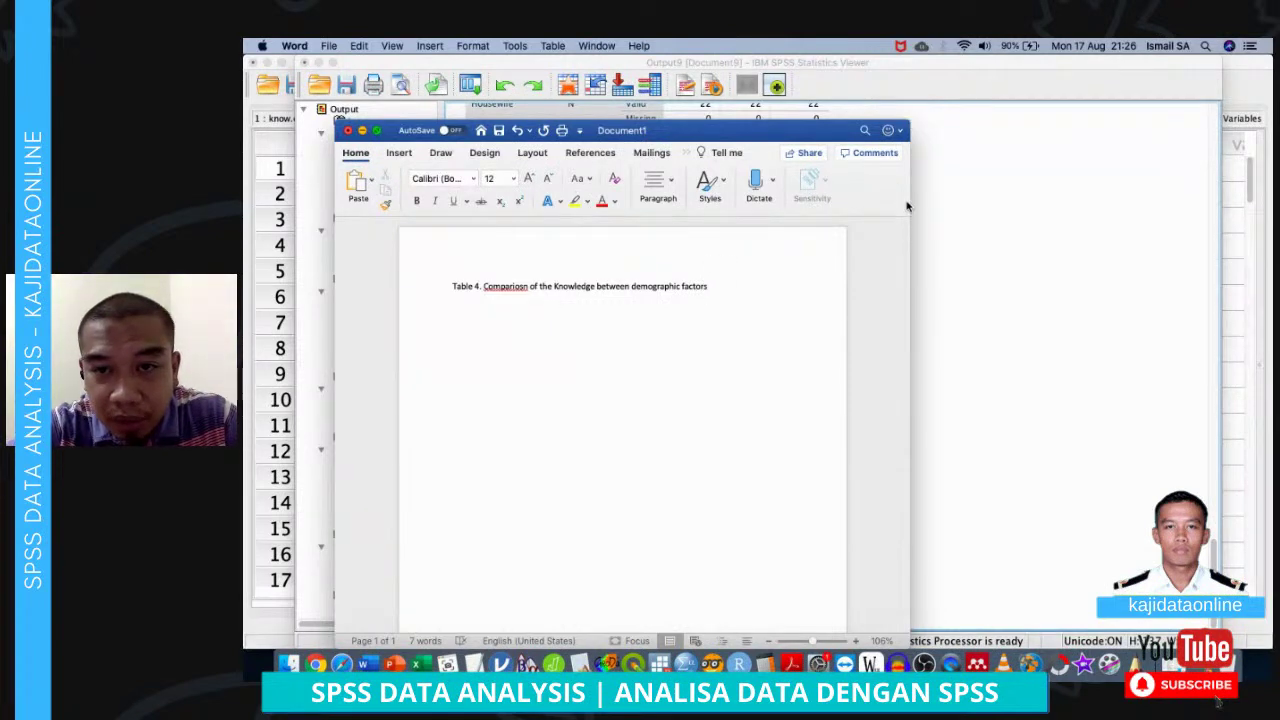
Widen the document window and correct the misspelled word in the table title to "Comparison"
left_click_drag(1129, 240, 1264, 230)
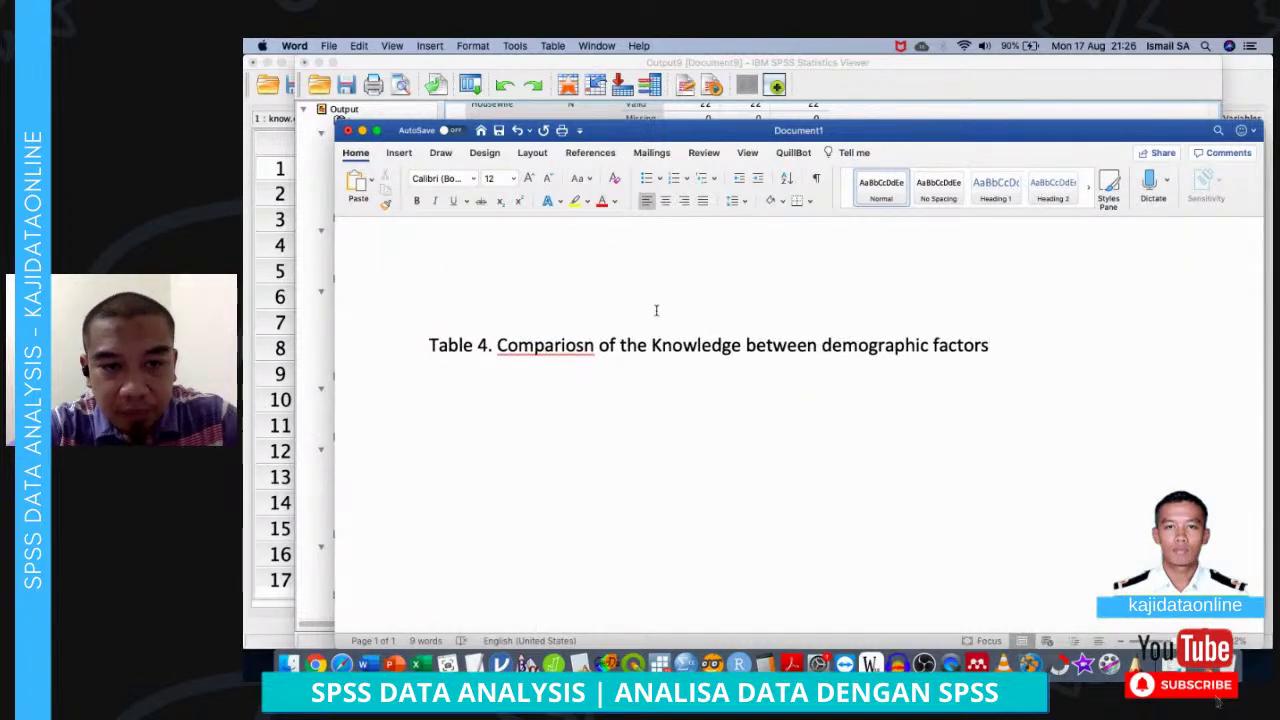
right_click(586, 347)
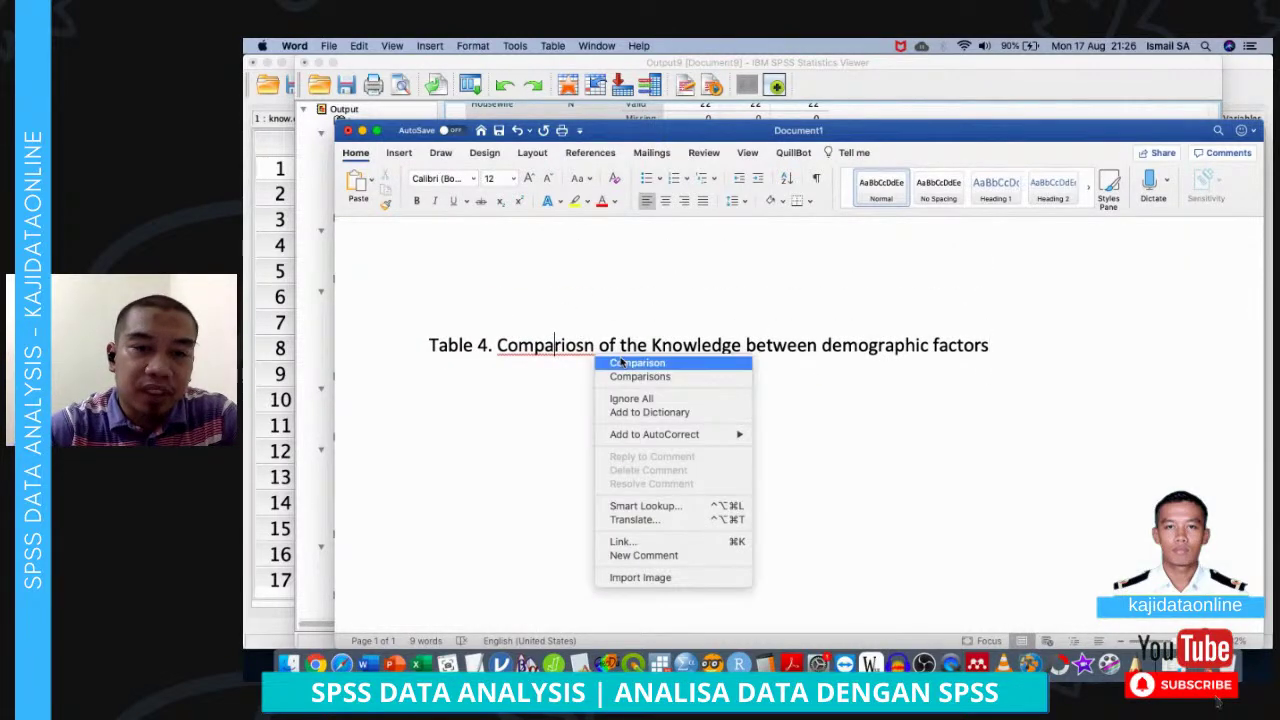
left_click(624, 358)
Insert the heading "Non Parametric Data Analysis" above the table title, with a blank line between them
left_click(1005, 346)
left_click(428, 345)
key("Return")
key("Return")
left_click(427, 341)
type("Non Para")
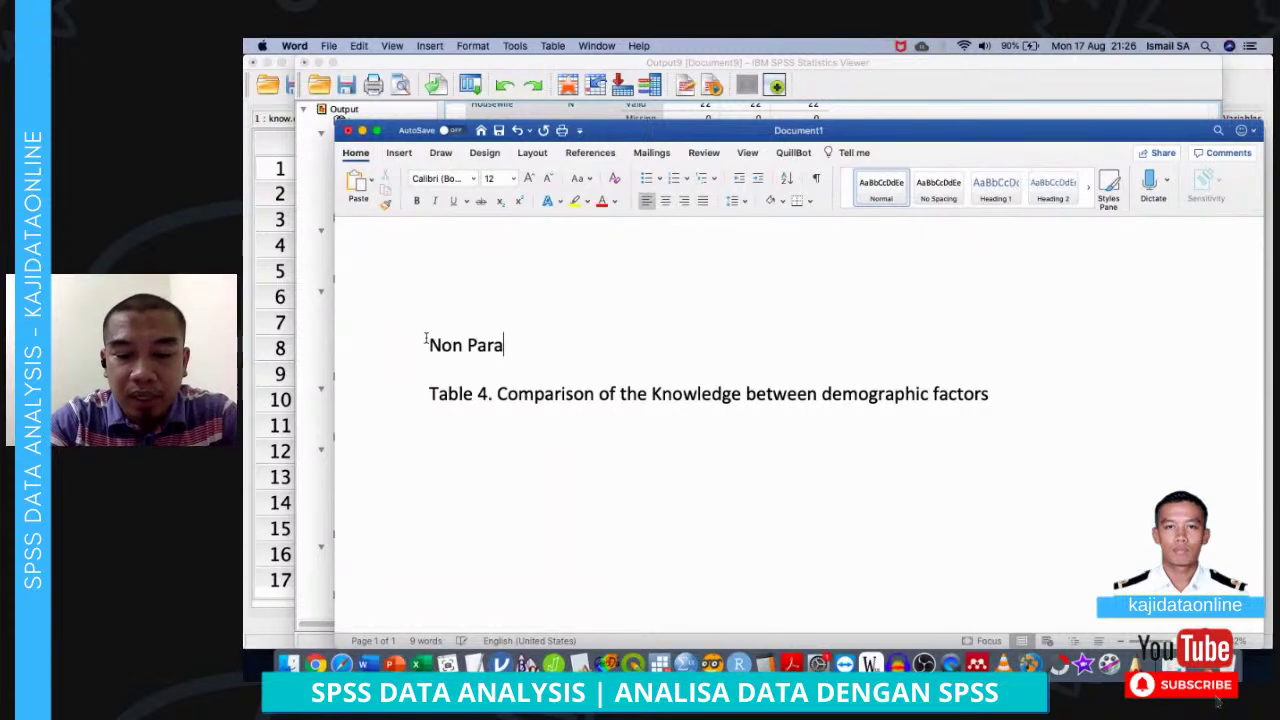
type("metric Data Analysis")
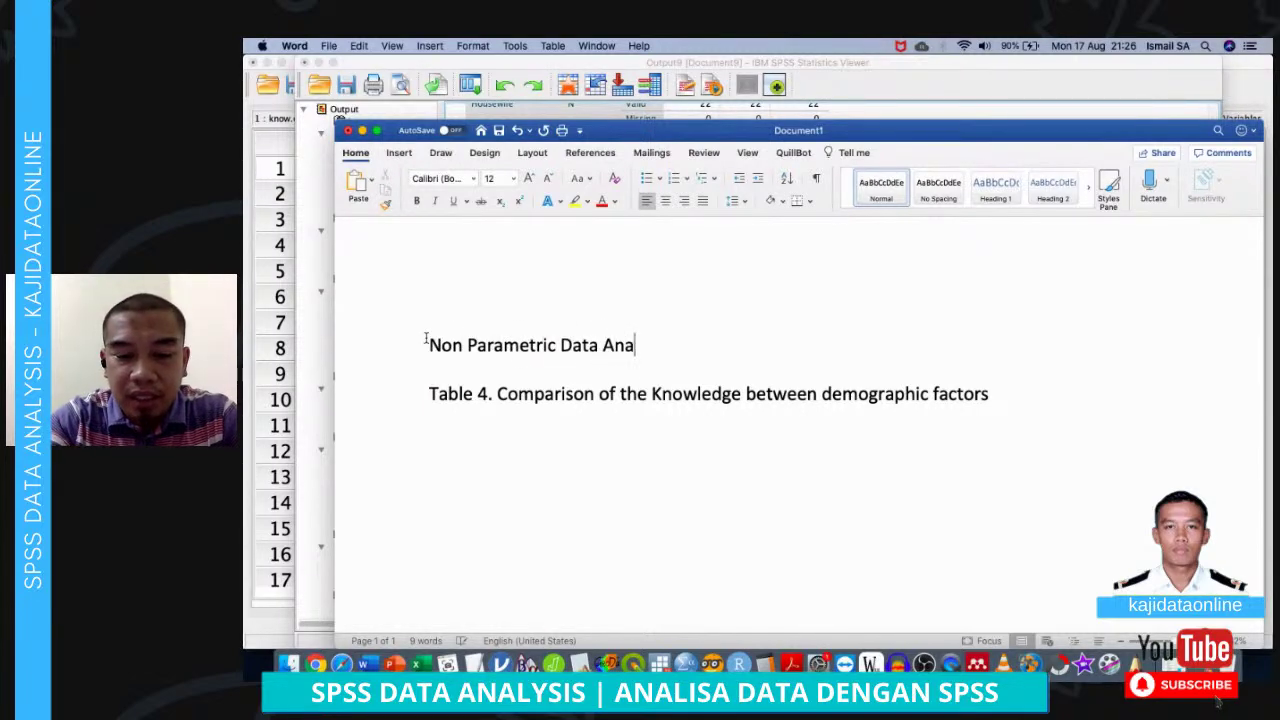
Insert a table of six columns and four rows below the title and enter "Variable" in its first header cell
left_click(1004, 409)
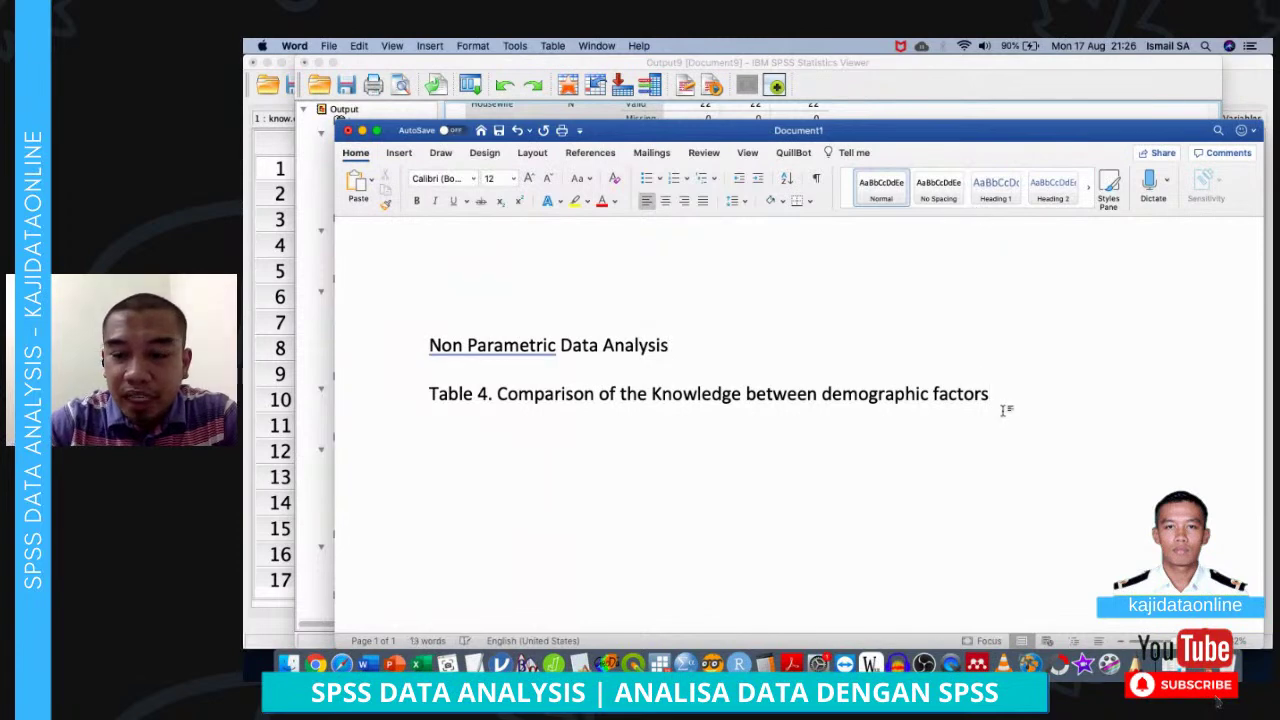
left_click(399, 153)
key("Return")
left_click(404, 180)
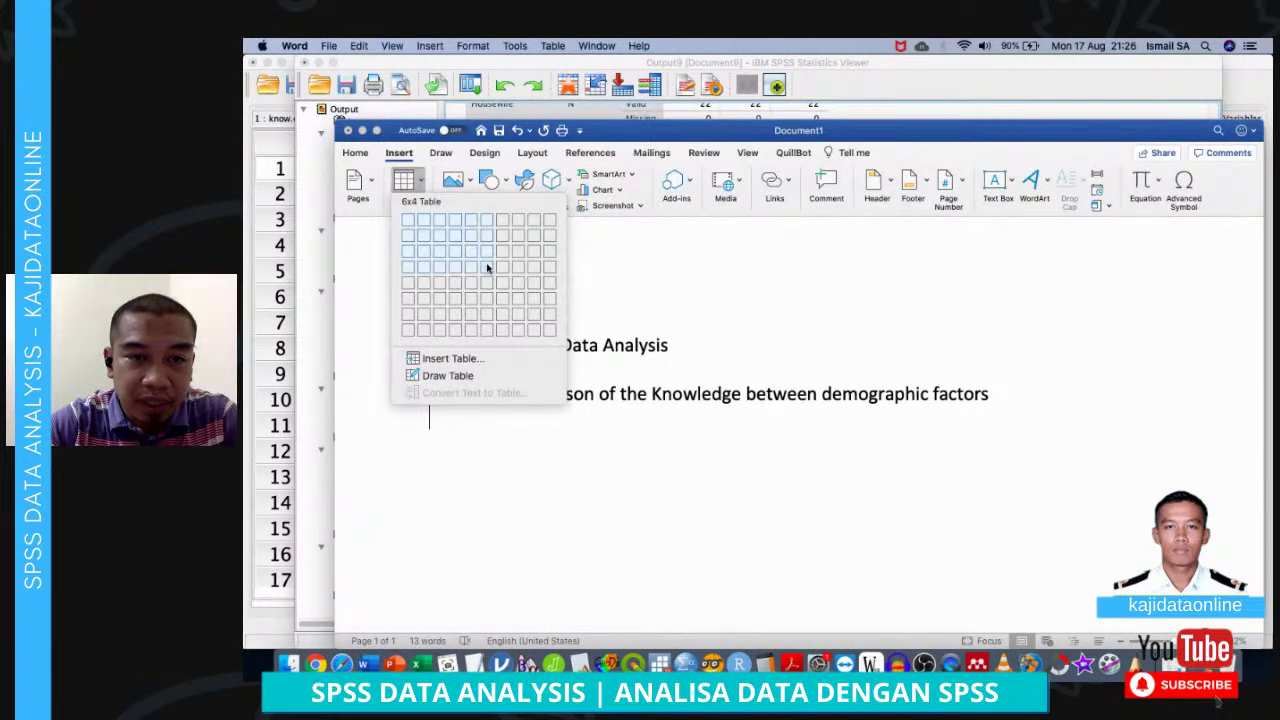
left_click(487, 268)
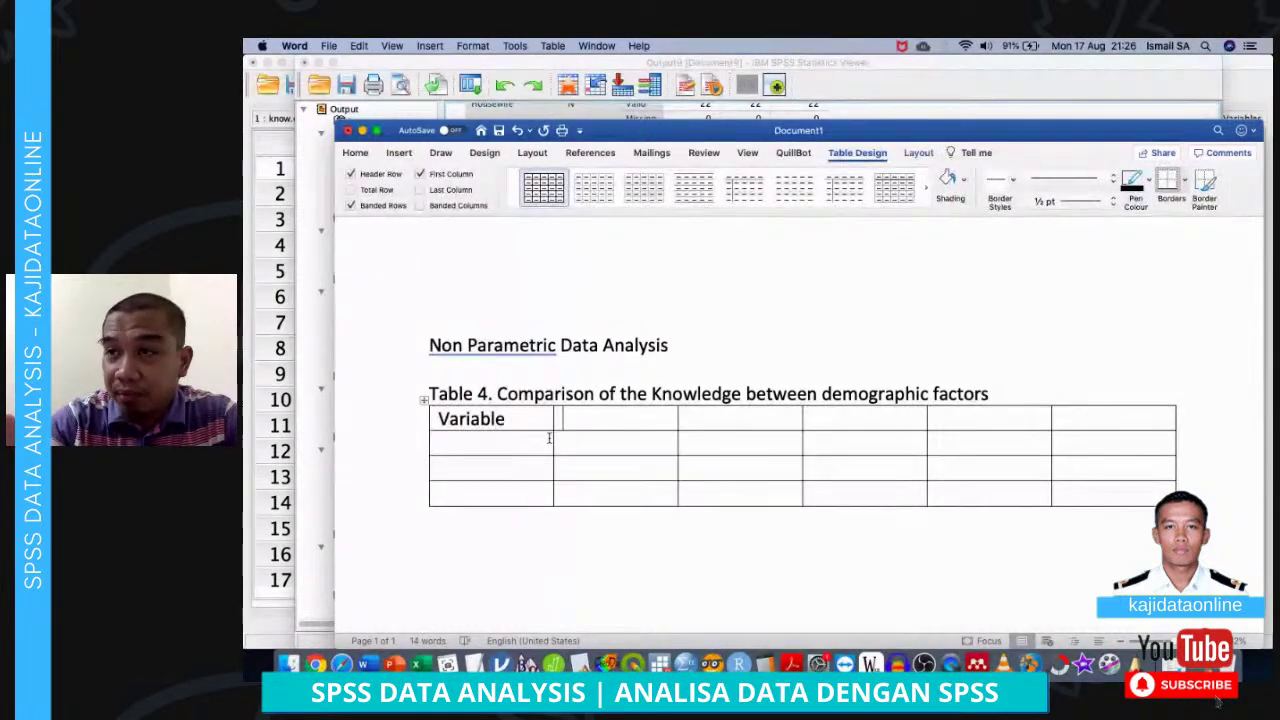
key("Tab")
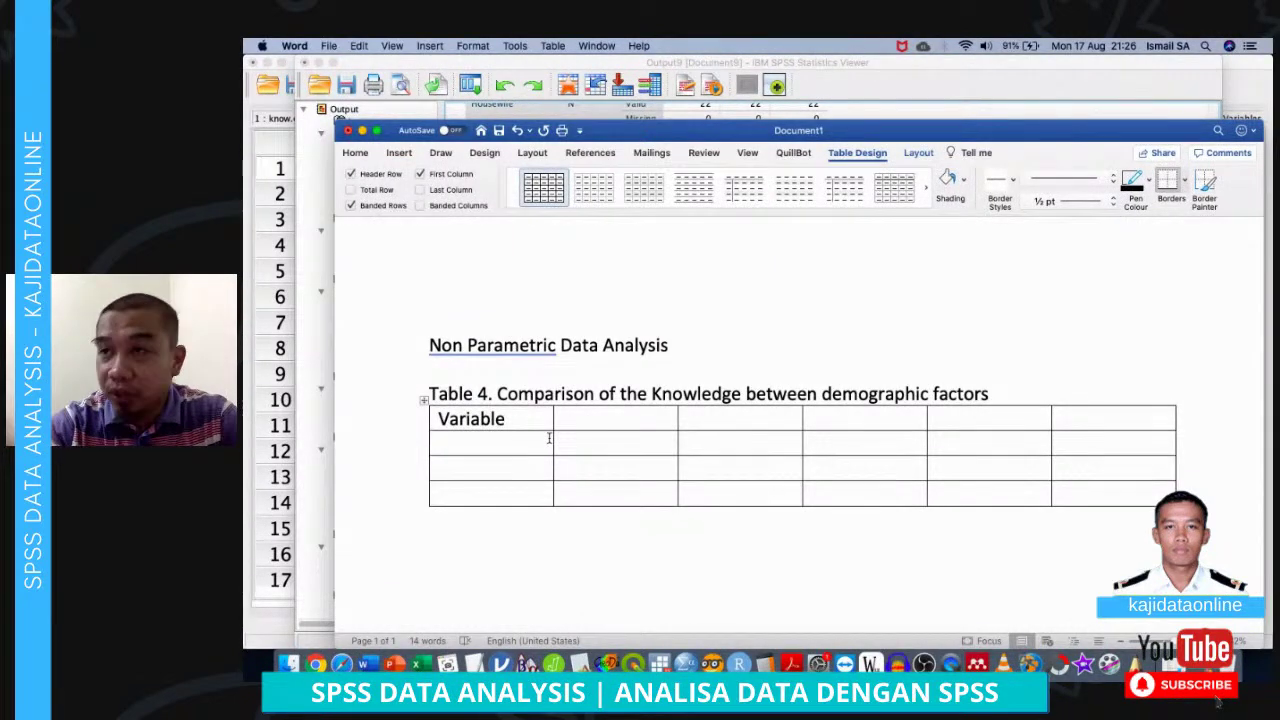
Enter "Age" in the first column, in the row below "Variable"
key("Up")
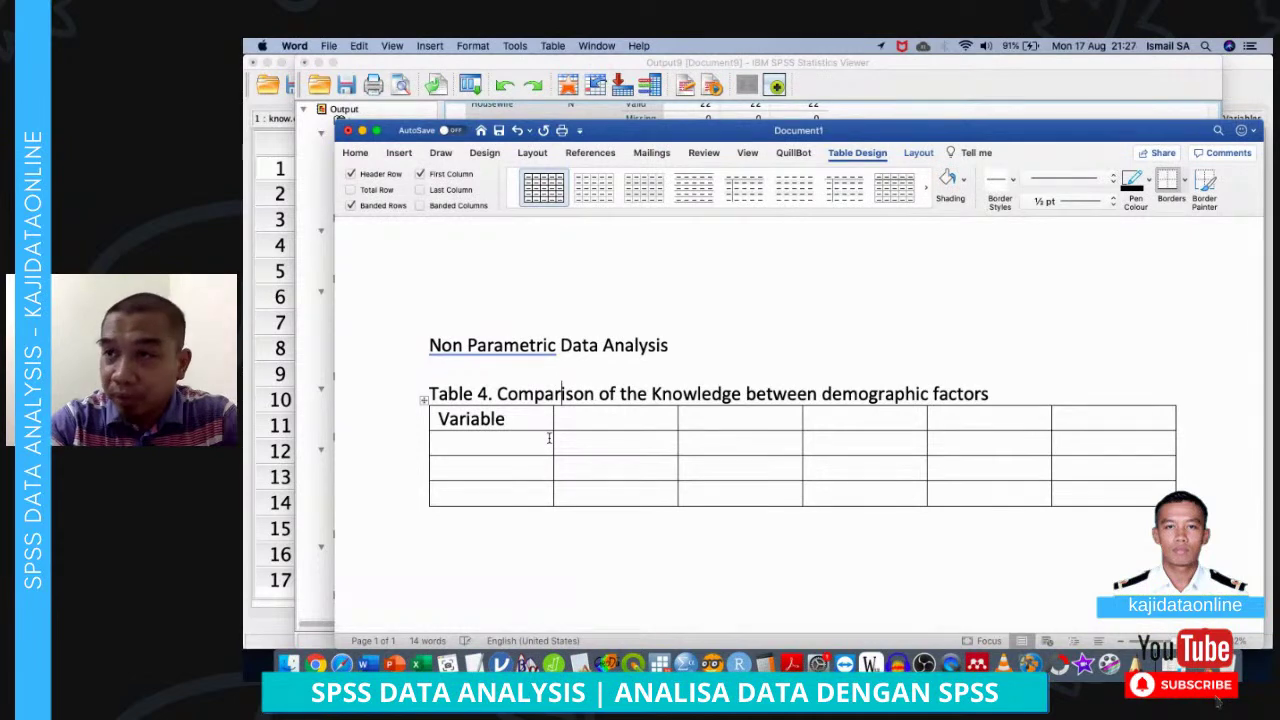
key("Right")
key("Right")
key("Right")
key("Right")
key("Right")
key("Right")
key("Right")
key("Right")
key("Right")
key("Right")
key("Right")
key("Down")
key("Down")
key("Left")
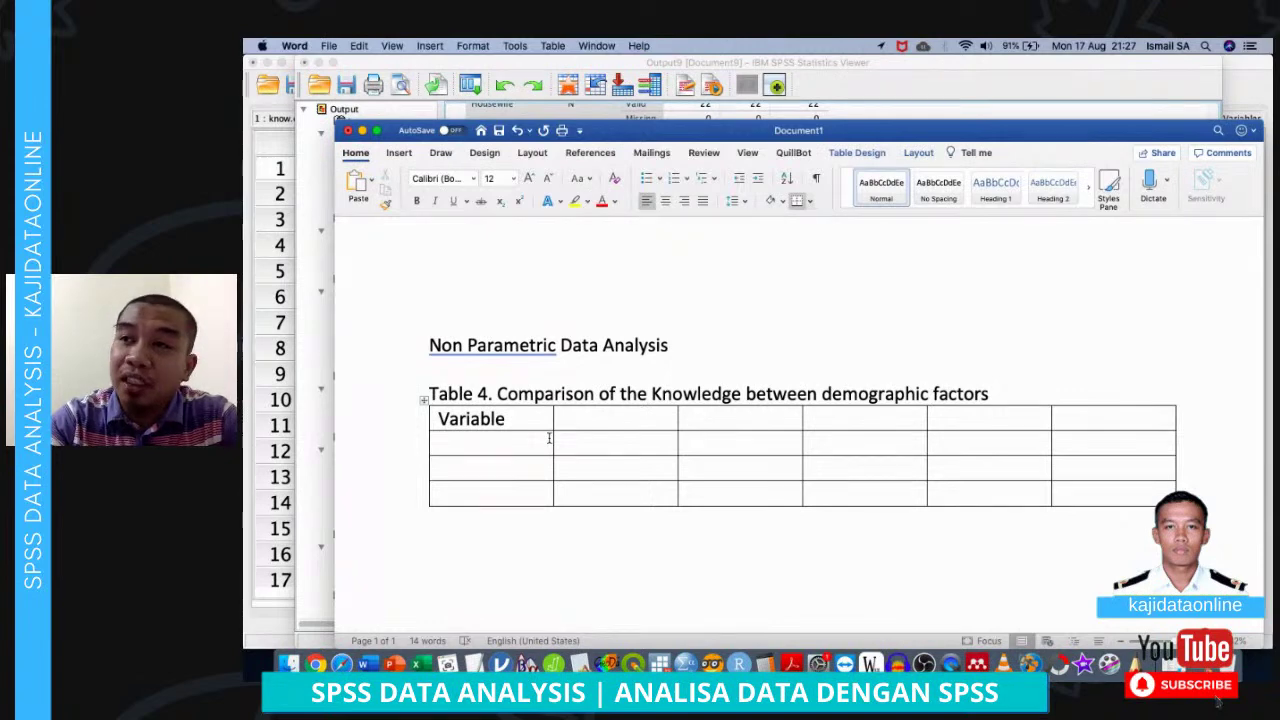
type("Age")
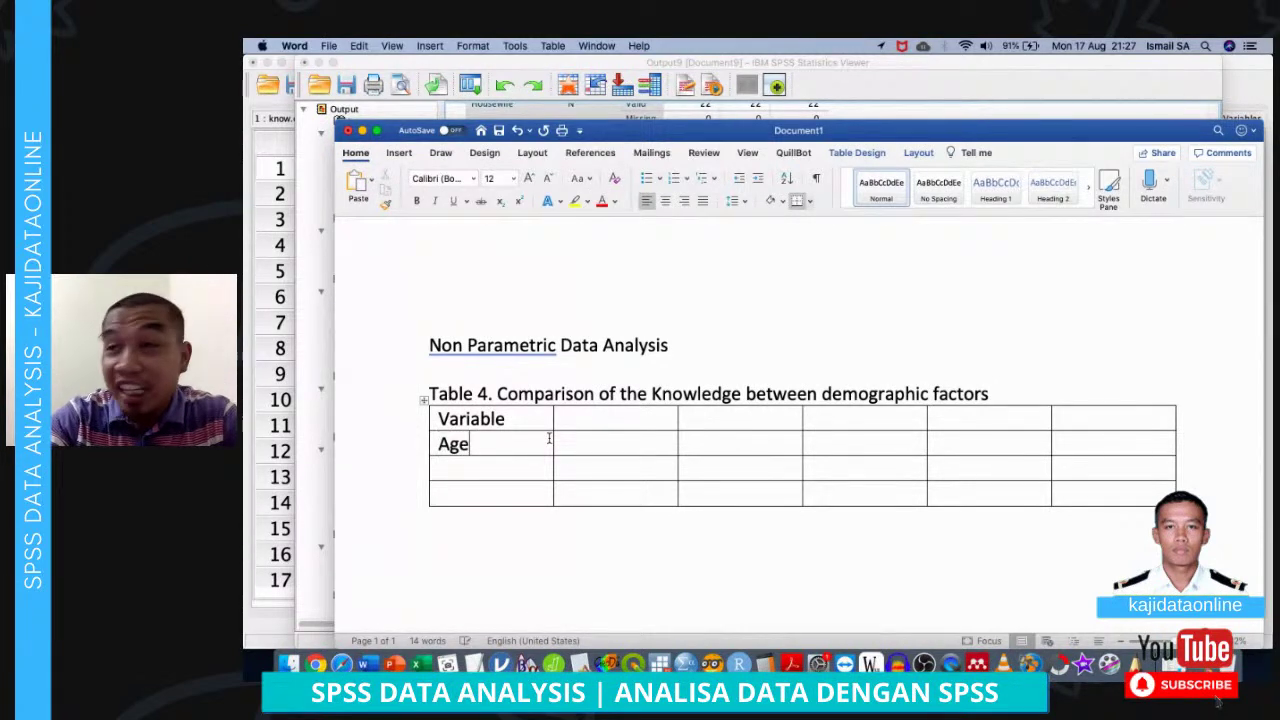
Fill the second column beside Age with the age groups "<21", "21 – 30" and ">30", one per row
key("Right")
key("Right")
key("Left")
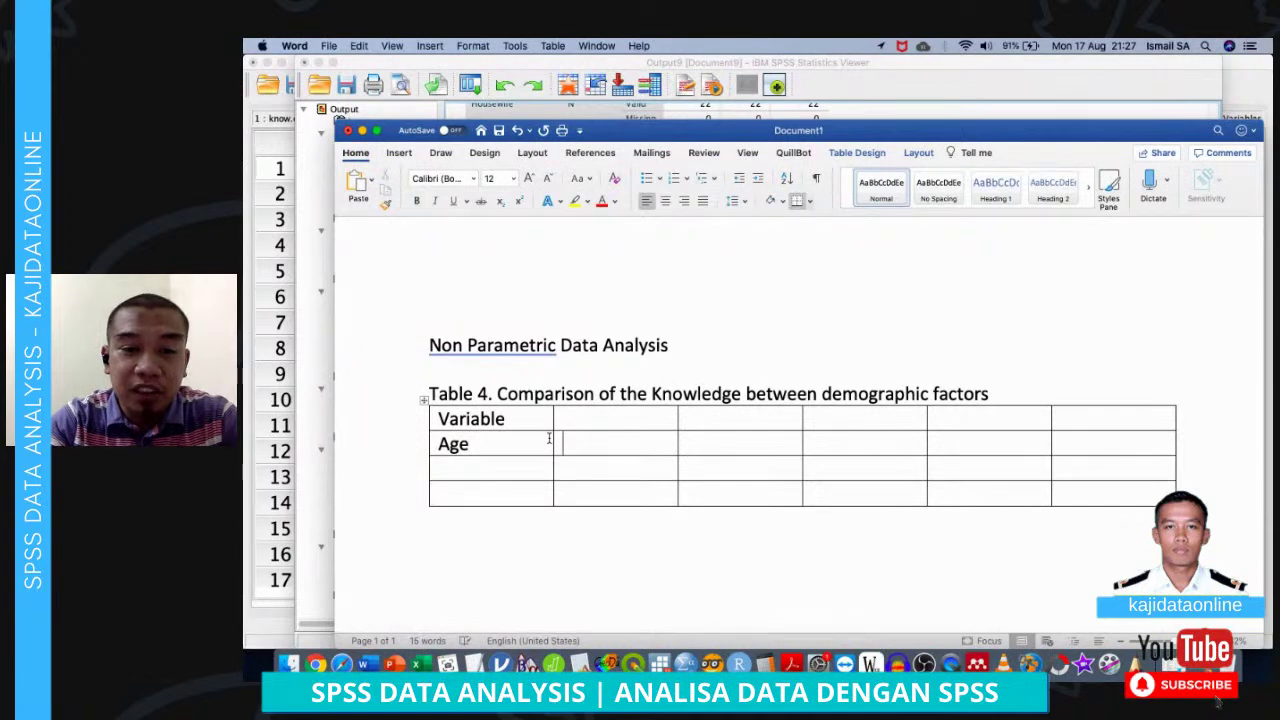
type("<21")
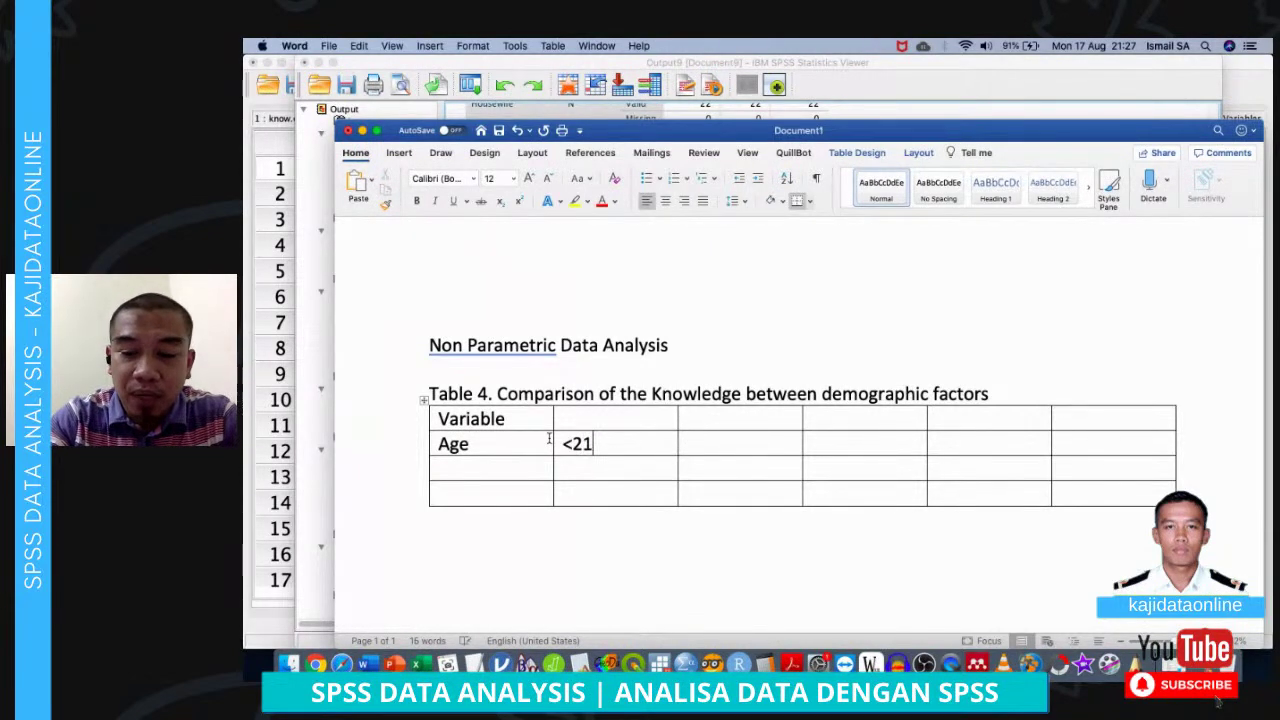
key("Down")
type("21 - 30")
key("Down")
type(">30")
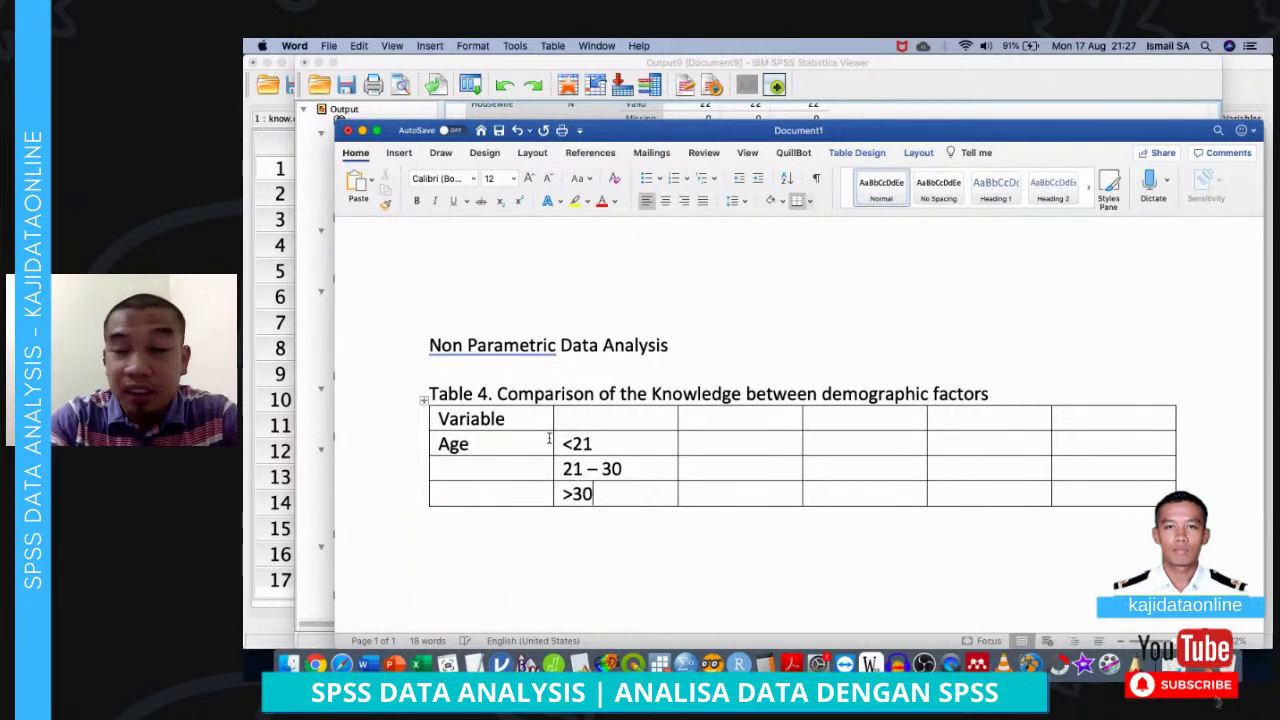
Add two empty rows to the table below the ">30" row
key("Up")
key("Up")
key("Up")
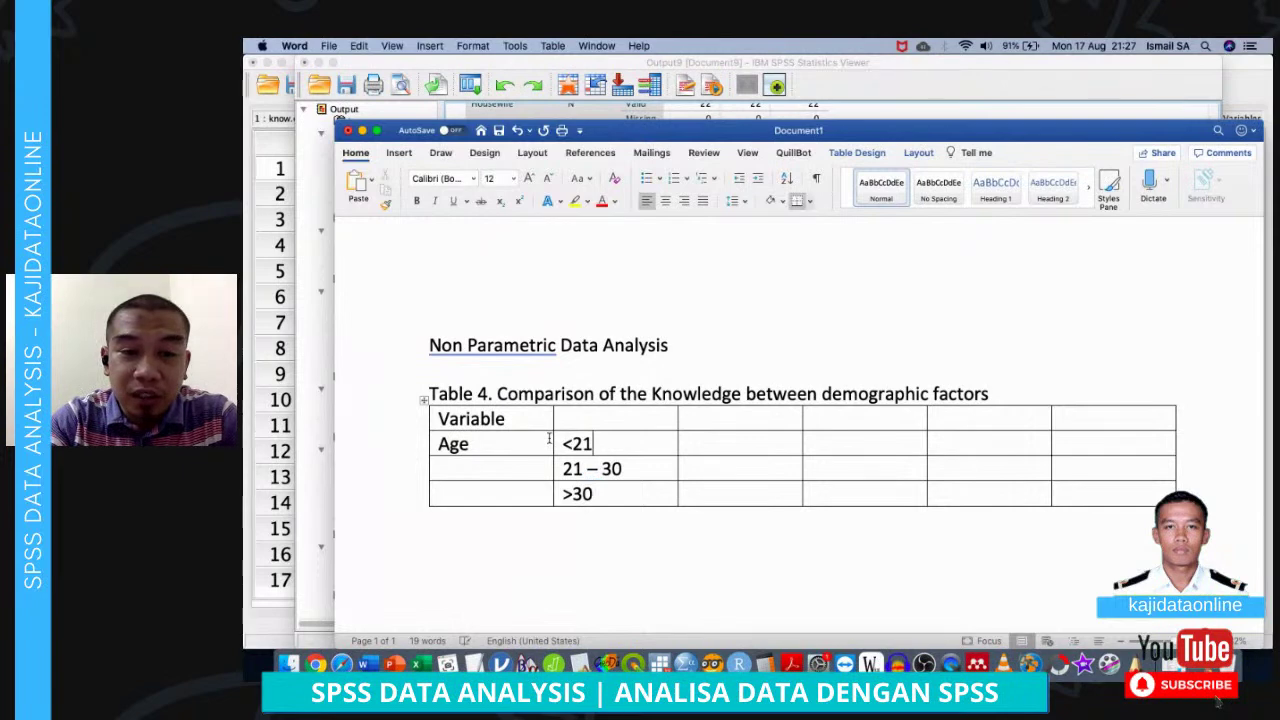
key("Left")
key("Down")
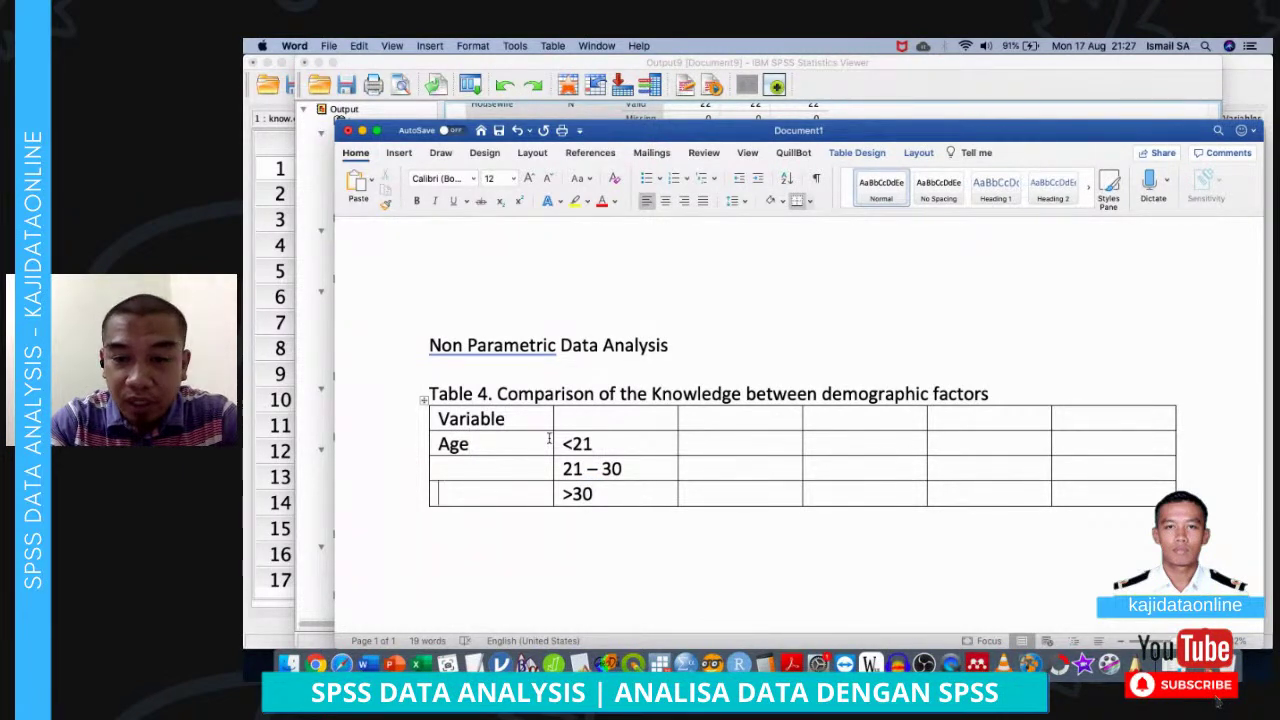
key("Return")
key("Return")
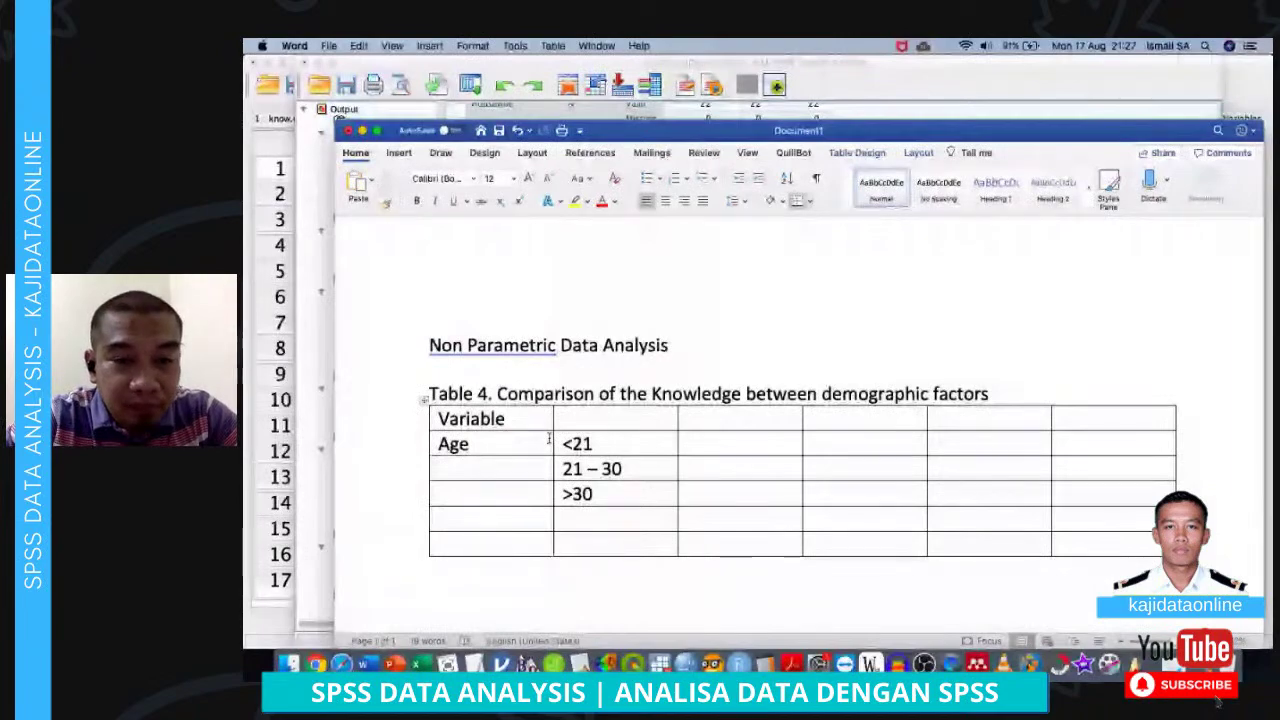
Switch to the SPSS output viewer and look through the frequency statistics and nonparametric test results
key("ctrl+Up")
left_click(549, 443)
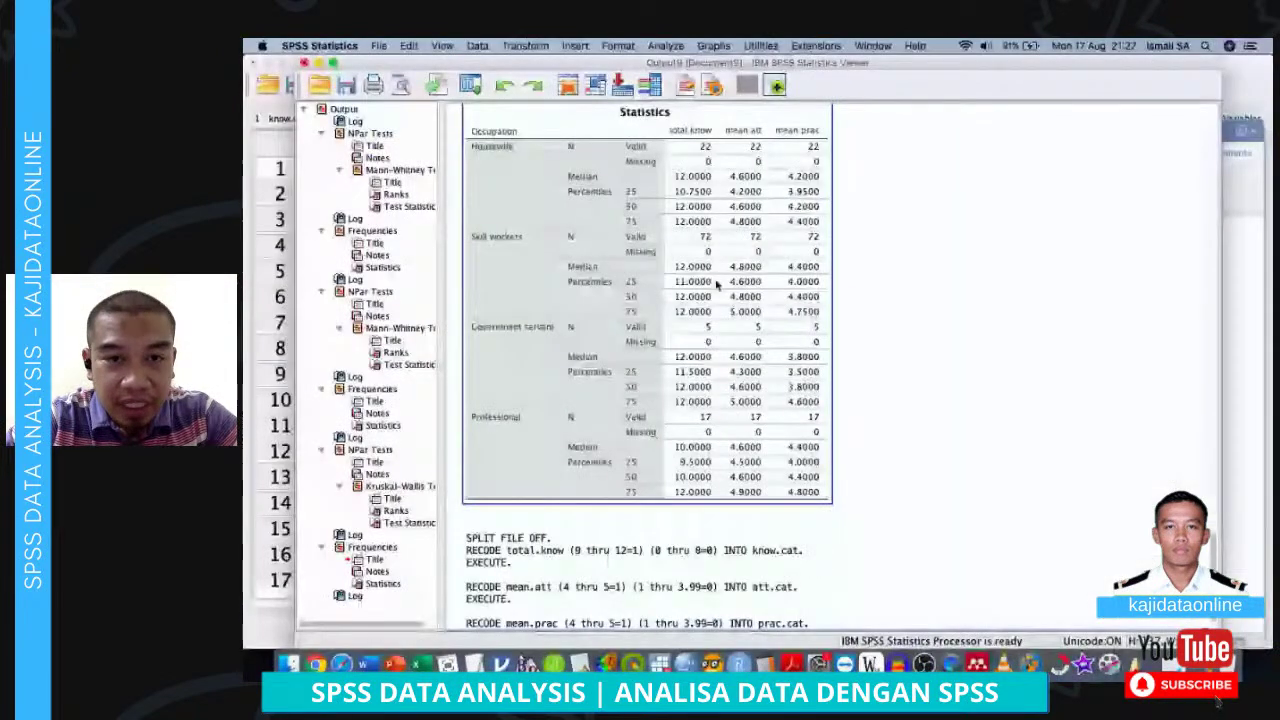
scroll(716, 286, "down", 5)
scroll(716, 286, "up", 5)
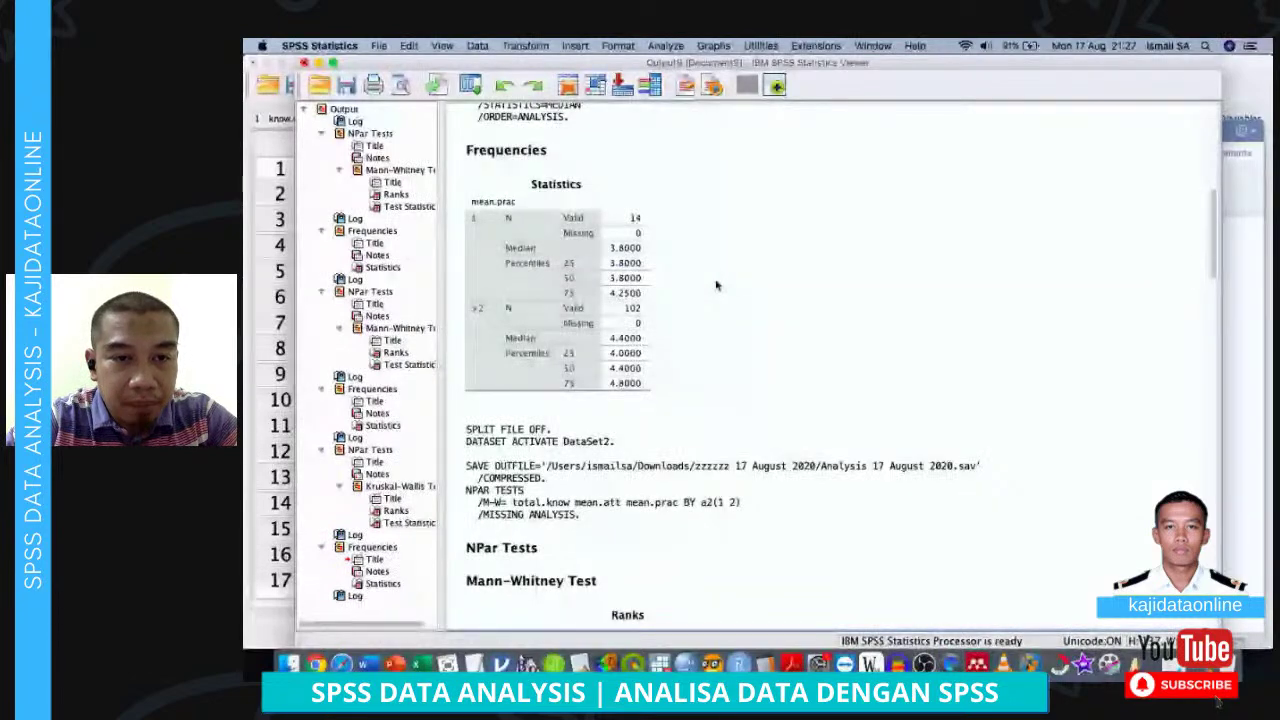
scroll(716, 286, "up", 5)
scroll(716, 286, "up", 4)
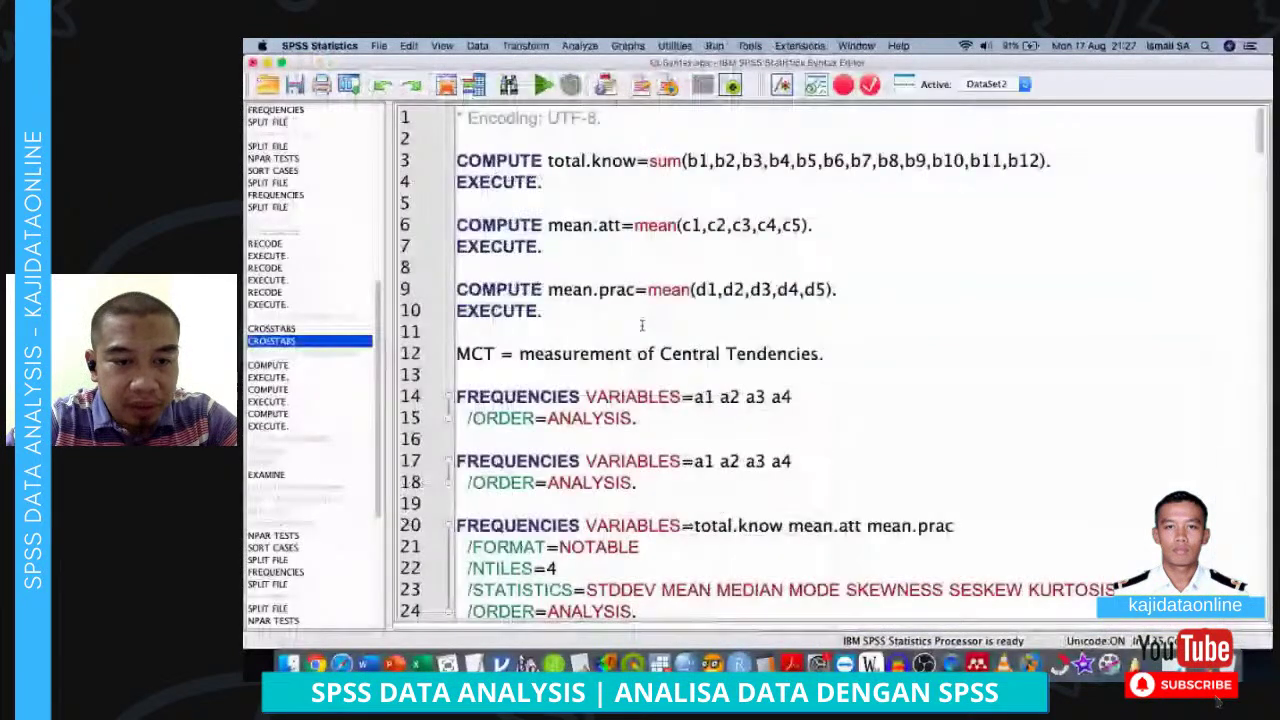
Run the 2group syntax block from NPAR TESTS by a2 through SPLIT FILE OFF, and look over the output
scroll(565, 268, "down", 10)
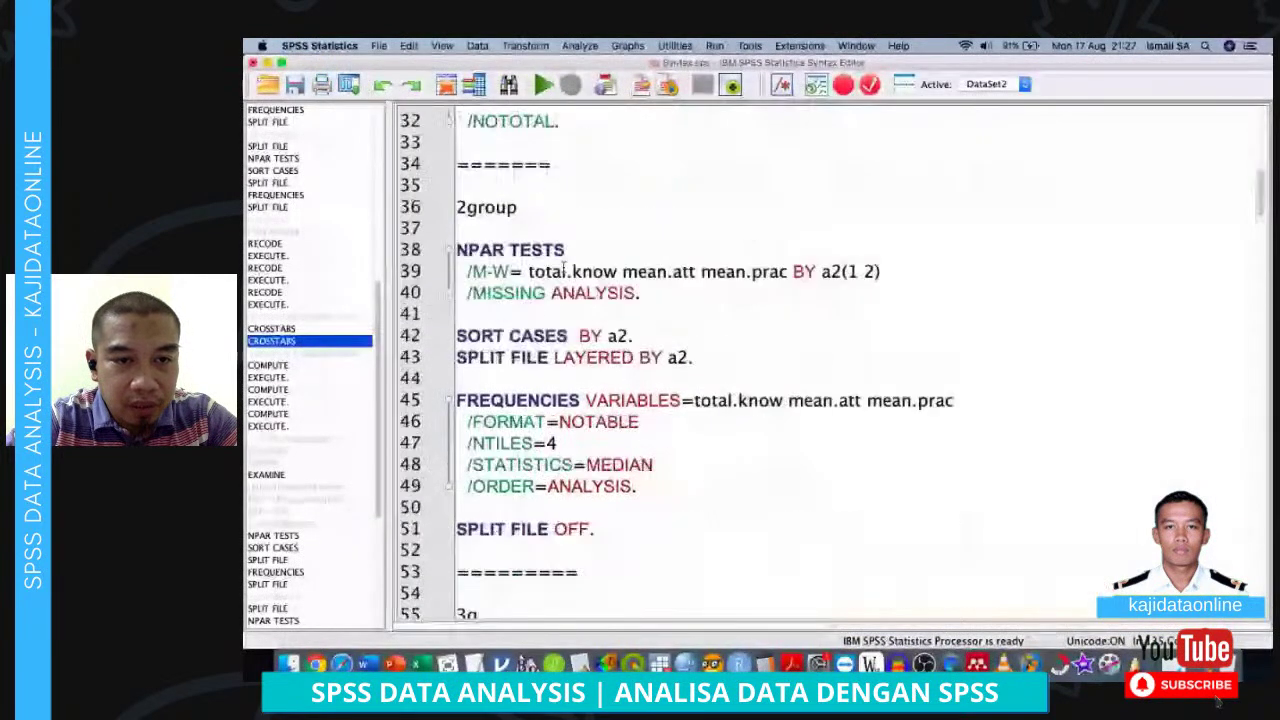
left_click(537, 228)
left_click(657, 510, "shift")
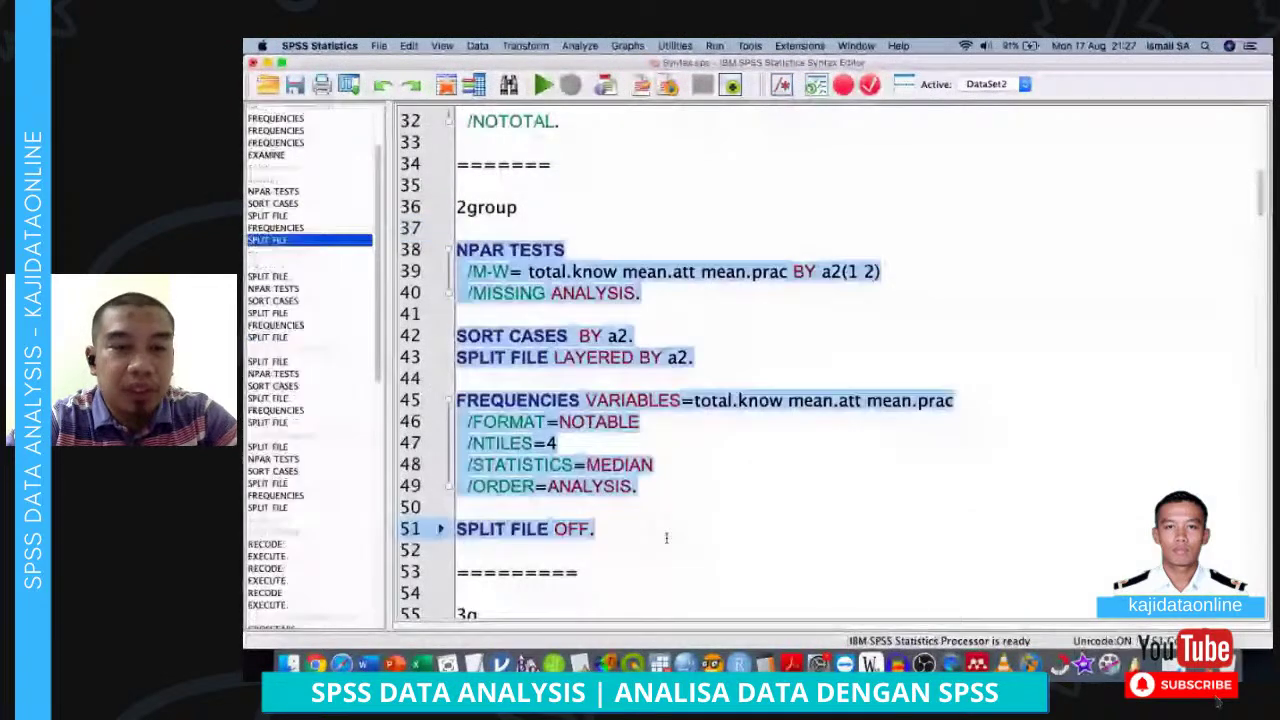
key("super+r")
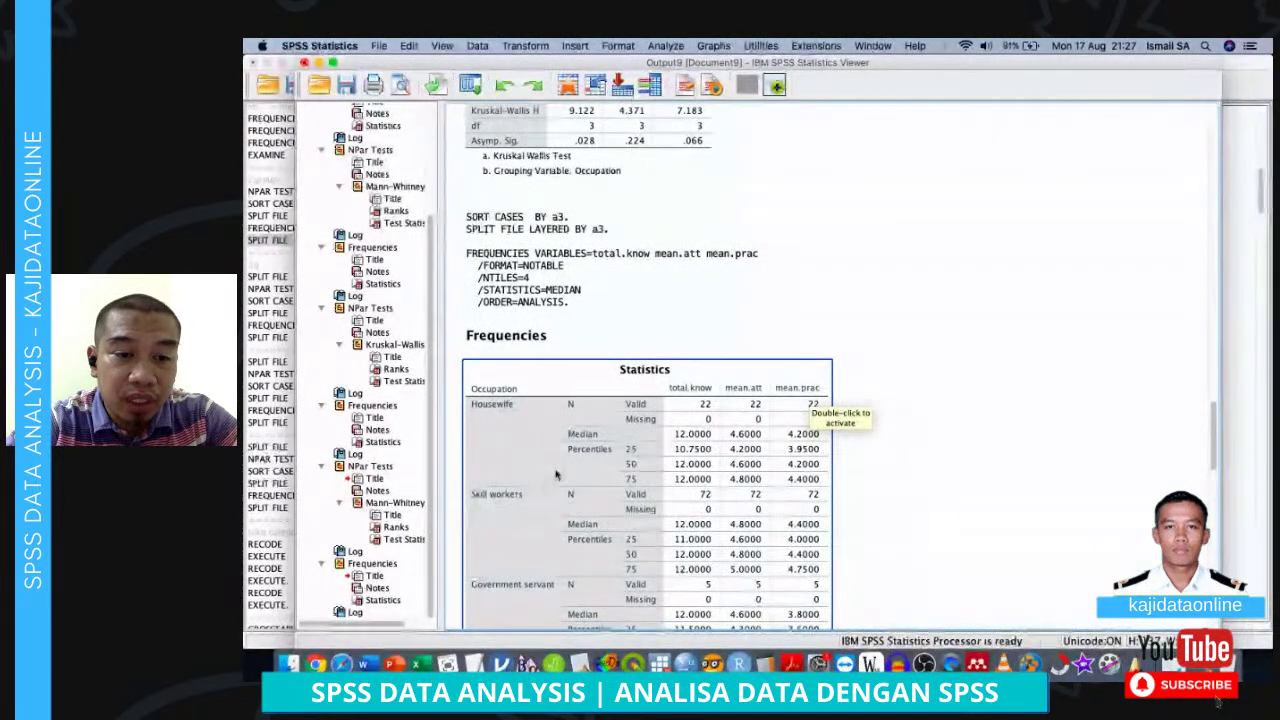
scroll(557, 474, "up", 10)
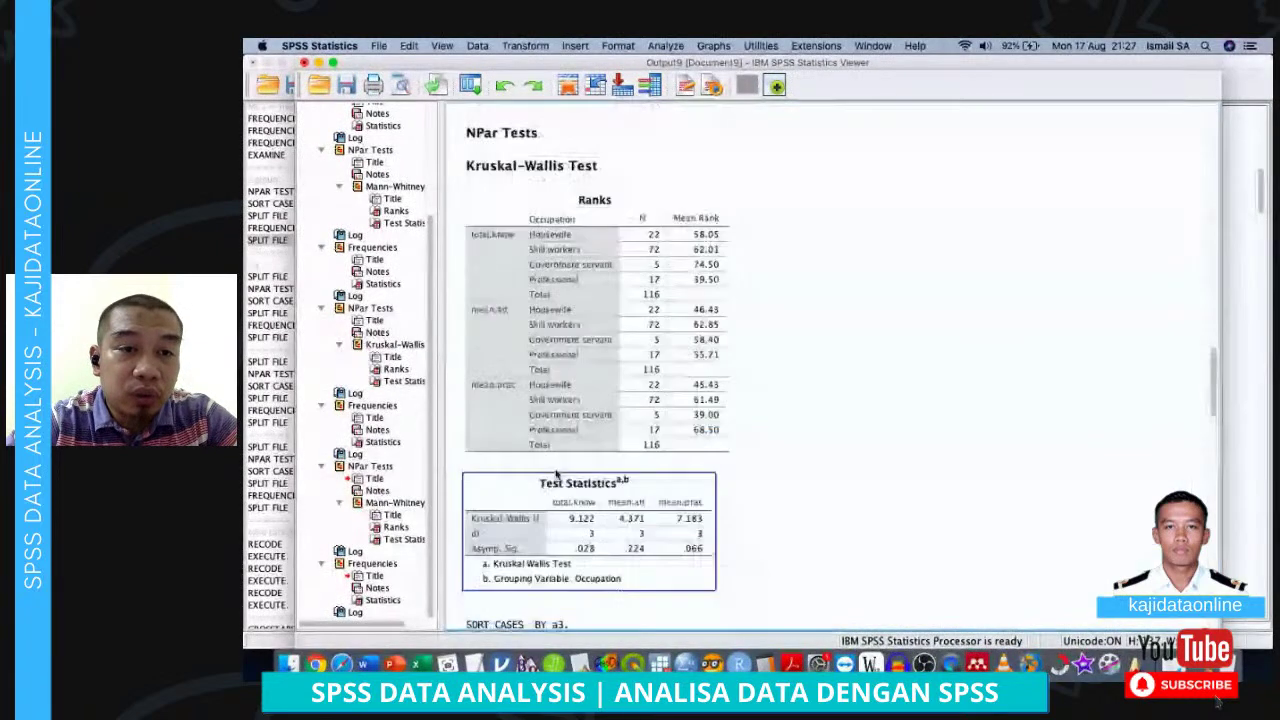
left_click(1229, 342)
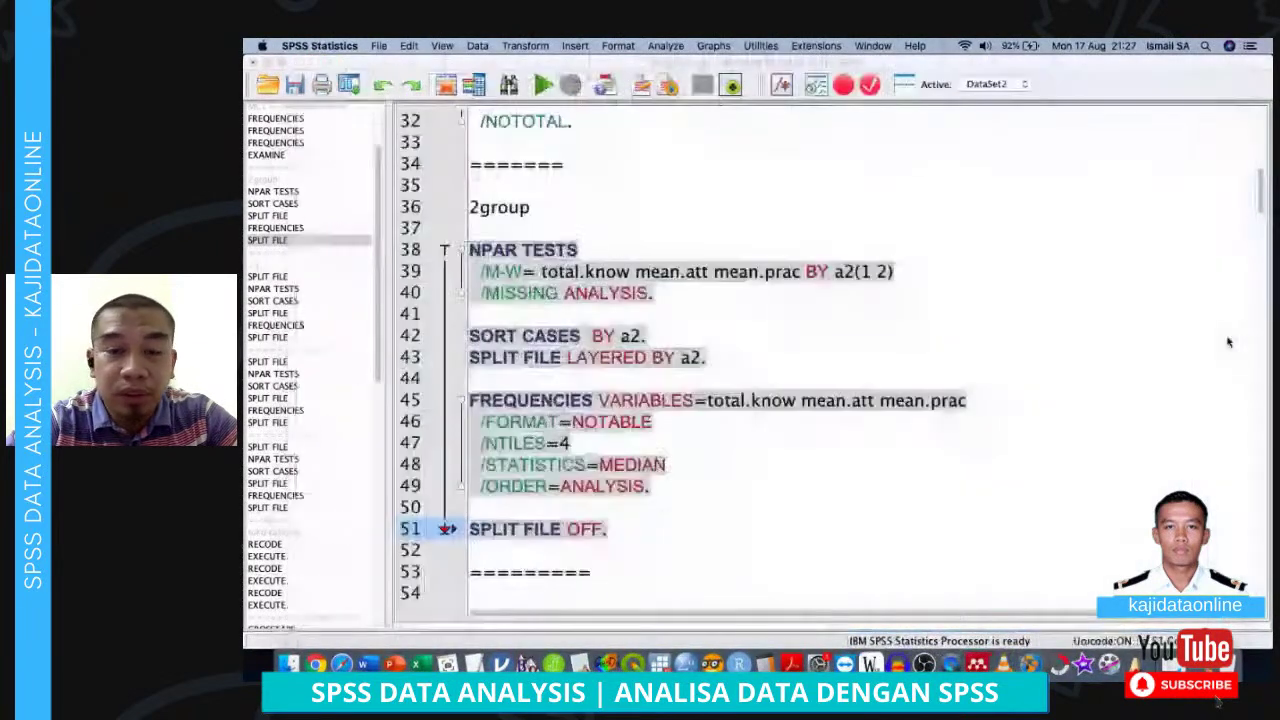
Return to the Word document and enter the variable "No. Children" in the last row, with groups "1" and ">1" beside it
key("ctrl+Up")
left_click(949, 306)
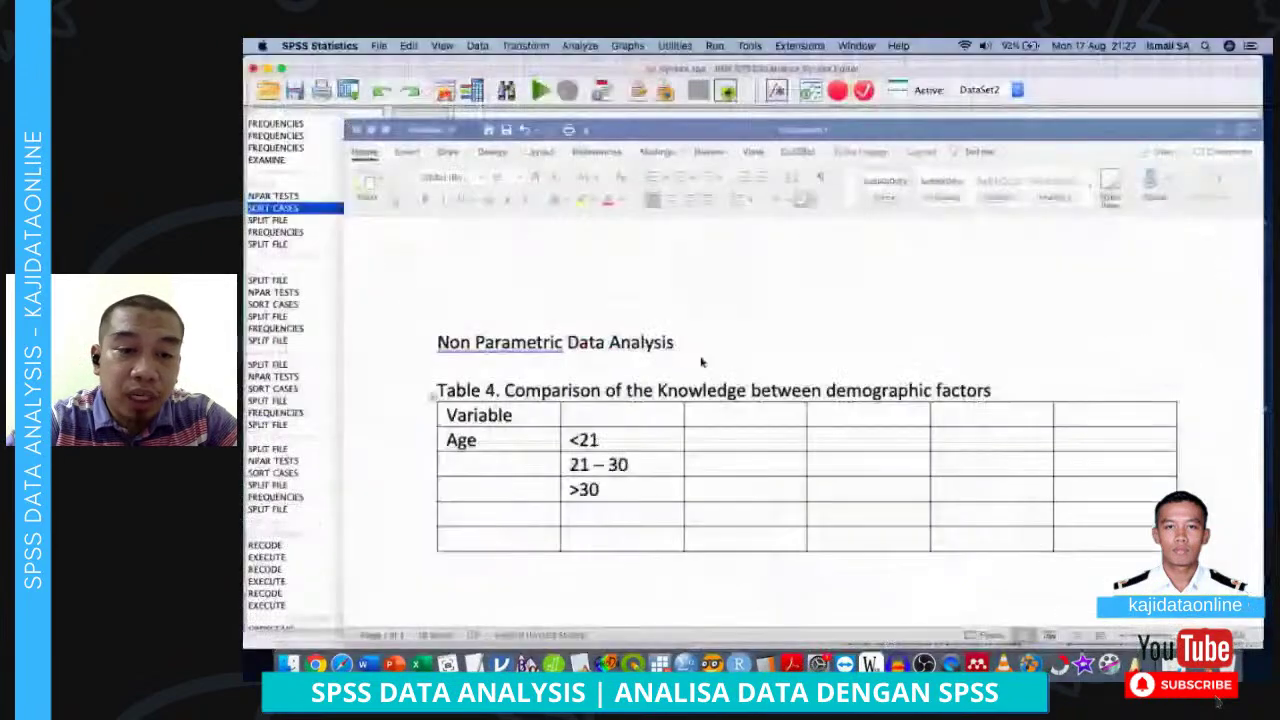
left_click(450, 541)
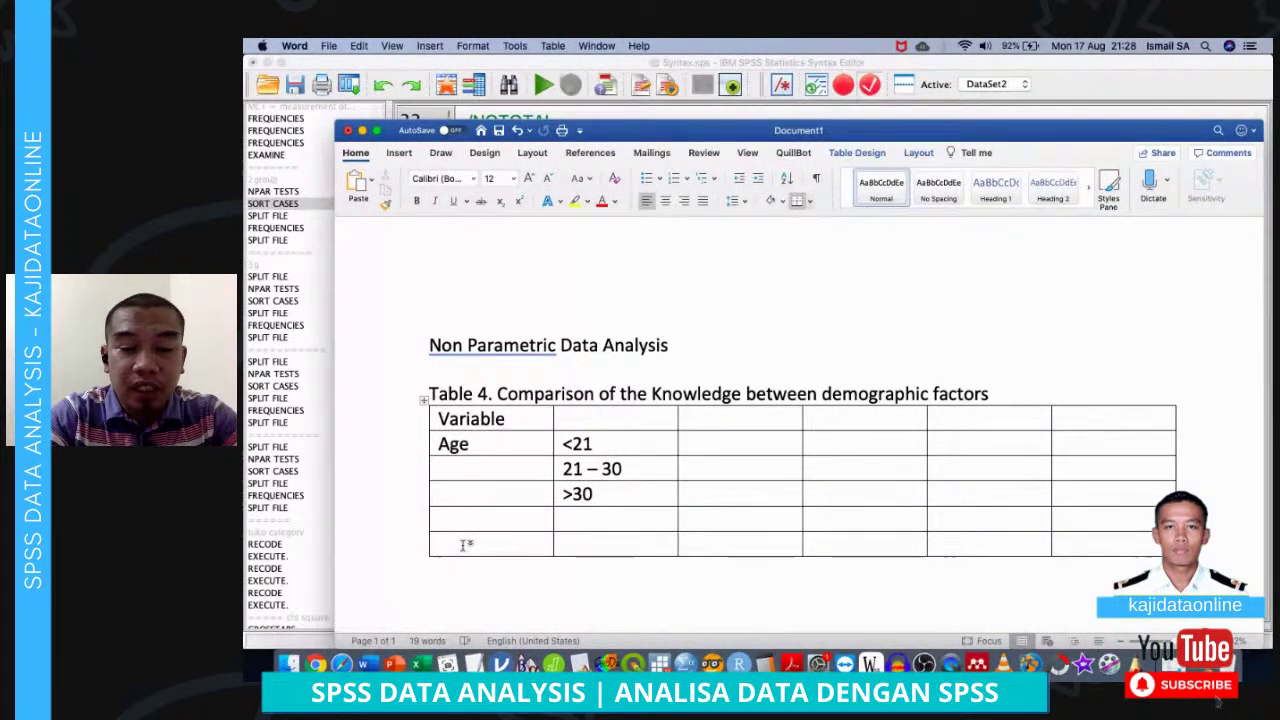
type("No.")
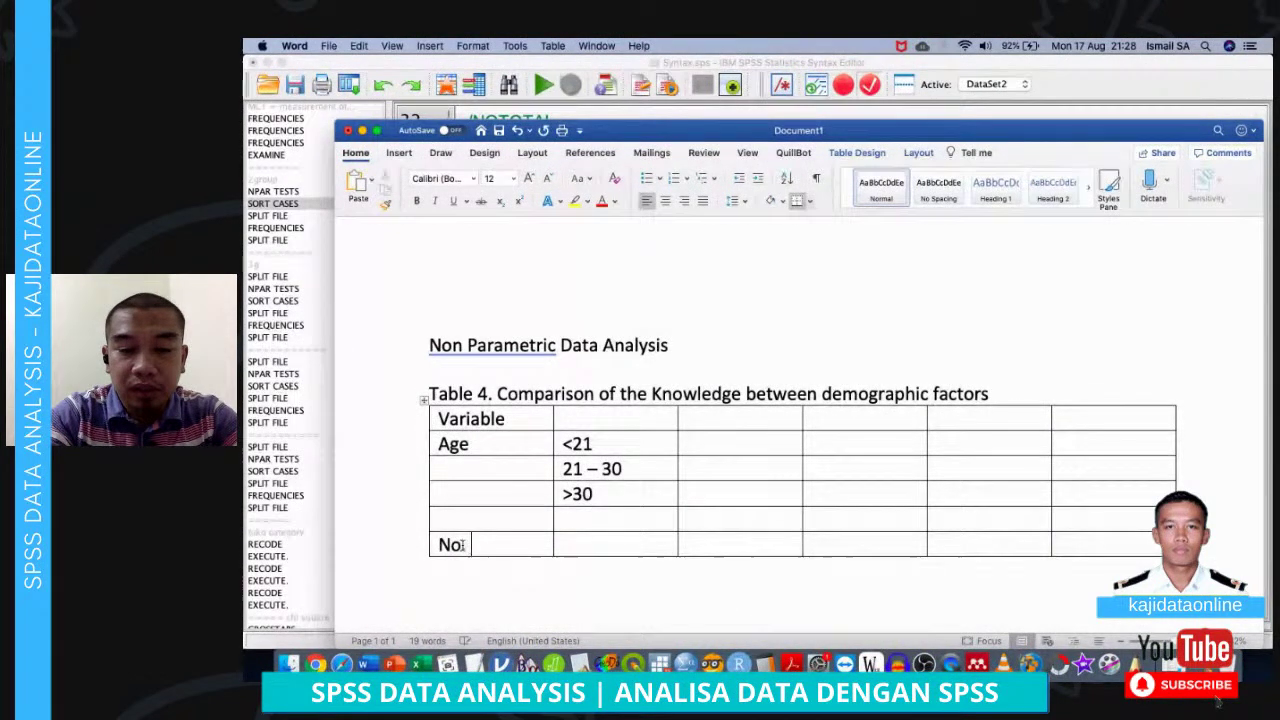
type(" Children")
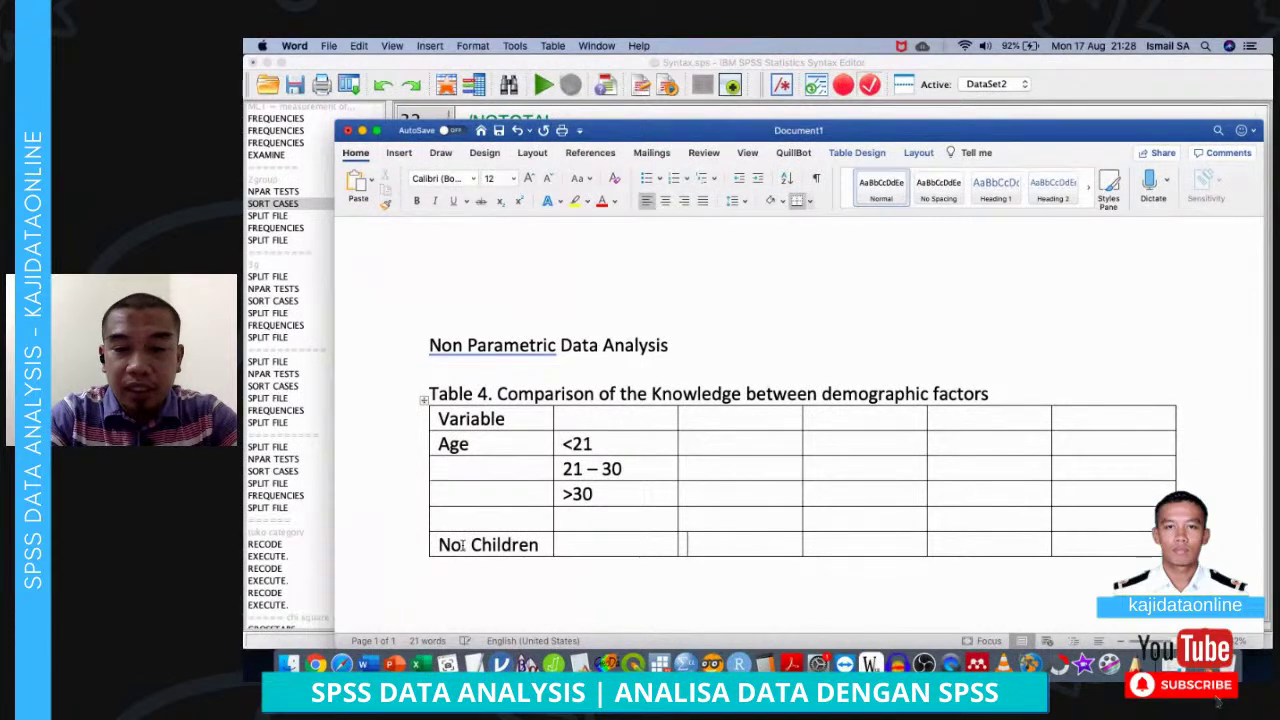
key("Return")
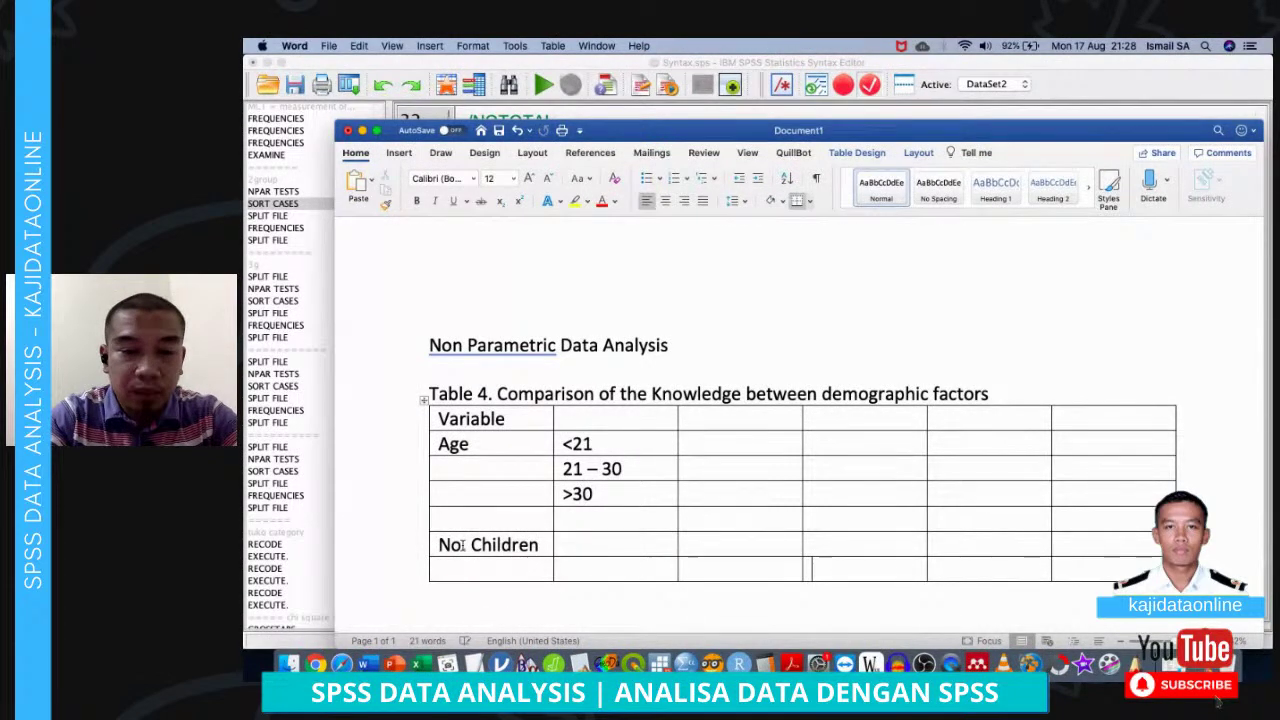
key("Tab")
type("1")
key("Down")
type(">1")
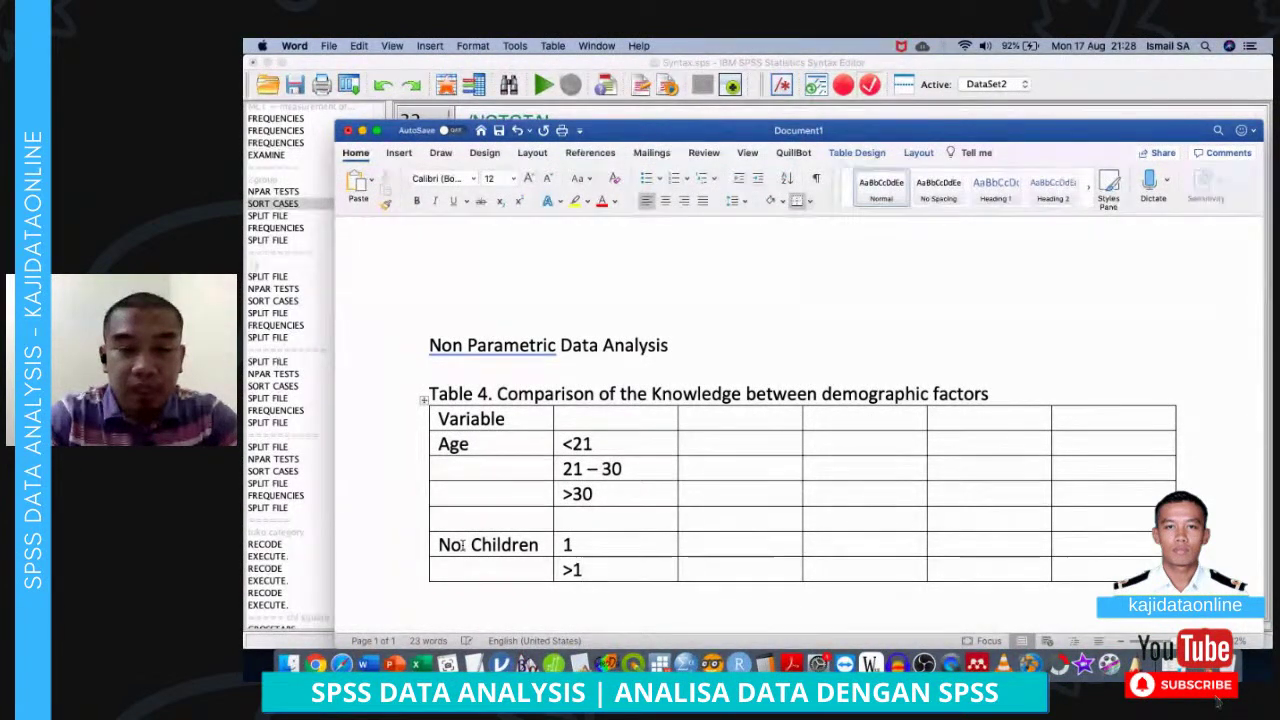
Add two rows below the children groups and enter "Occupation" in the first cell of the second one
key("Return")
key("Tab")
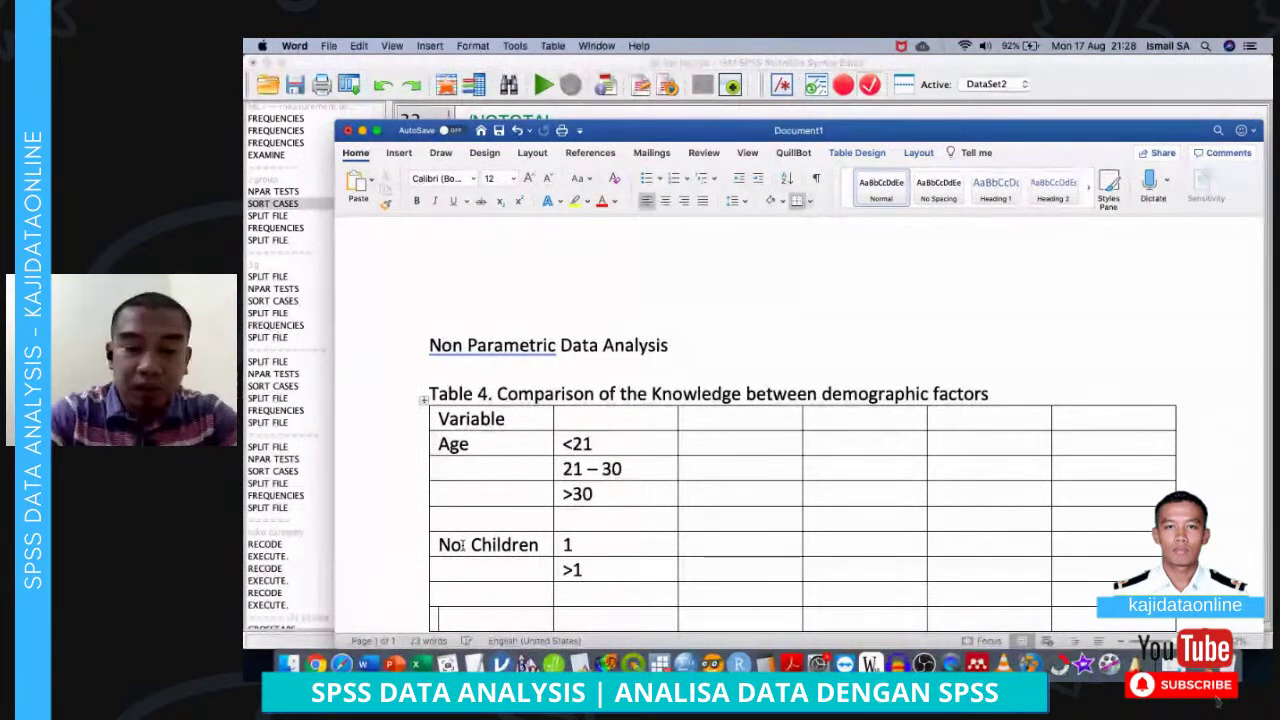
type("Occupation")
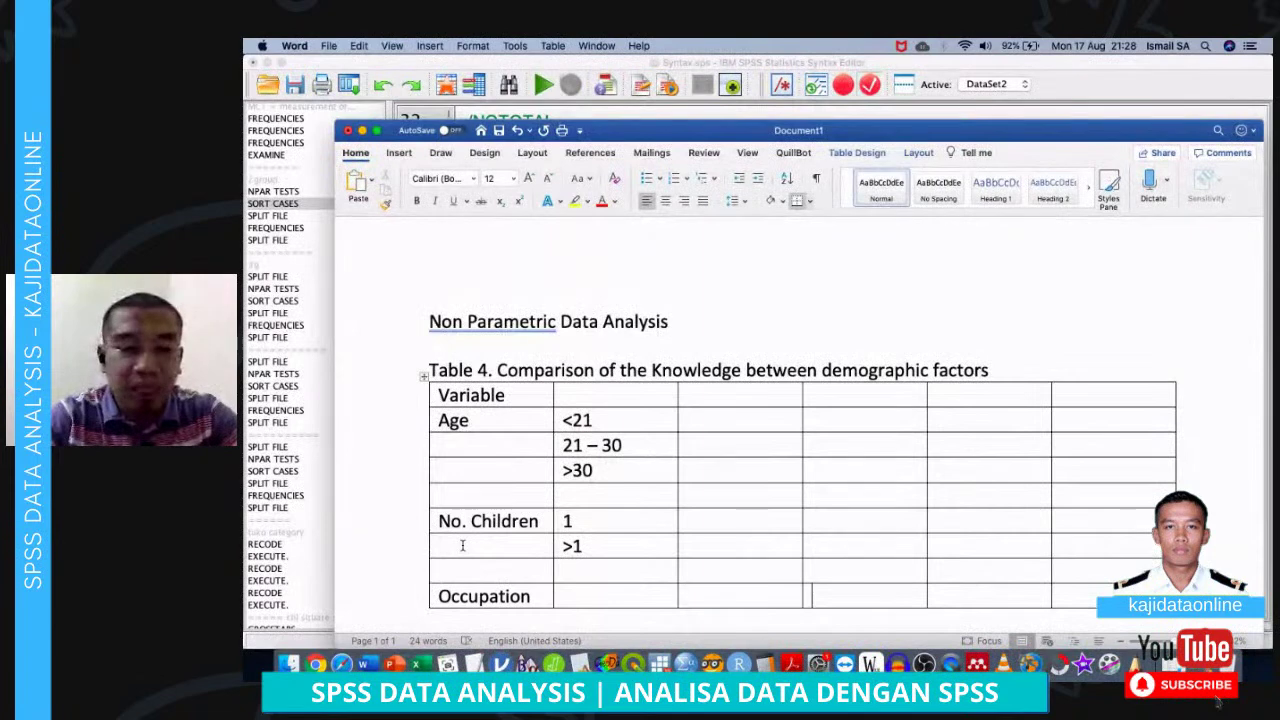
Add three empty rows to the table below the Occupation row
key("Tab")
key("Tab")
key("Tab")
key("Tab")
scroll(462, 545, "down", 5)
key("Tab")
key("Tab")
key("Tab")
key("Tab")
key("Tab")
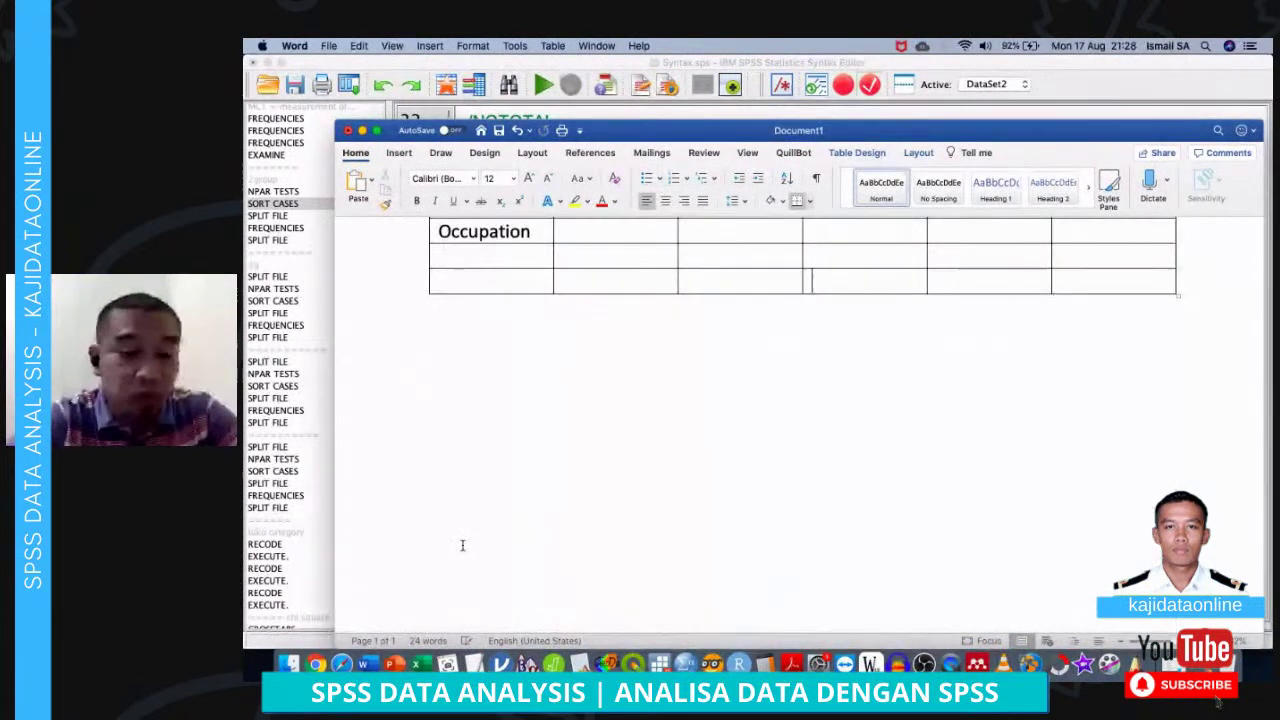
key("Tab")
key("Tab")
key("Tab")
key("Tab")
key("Tab")
key("Tab")
key("Tab")
key("Tab")
key("Tab")
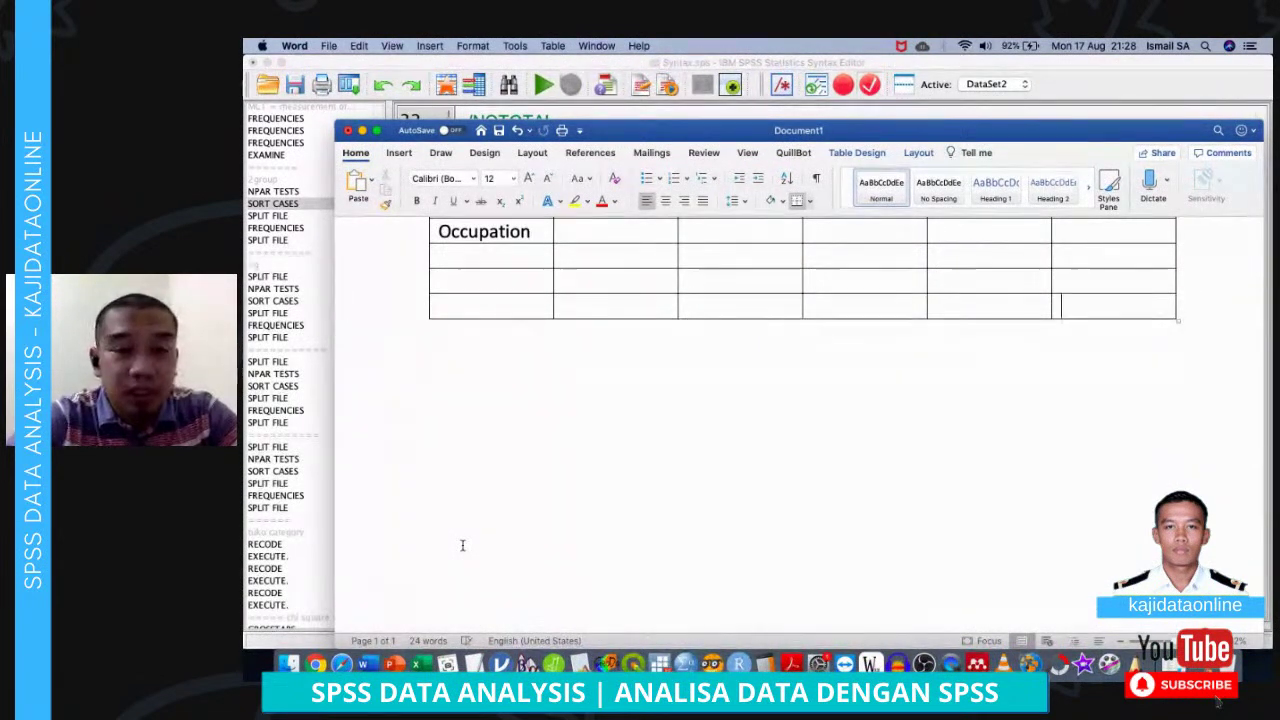
Add four more empty rows to the end of the table, below the Occupation section
key("Tab")
key("Tab")
key("Tab")
key("Tab")
key("Tab")
key("Tab")
key("Tab")
key("Tab")
key("Tab")
key("Tab")
key("Tab")
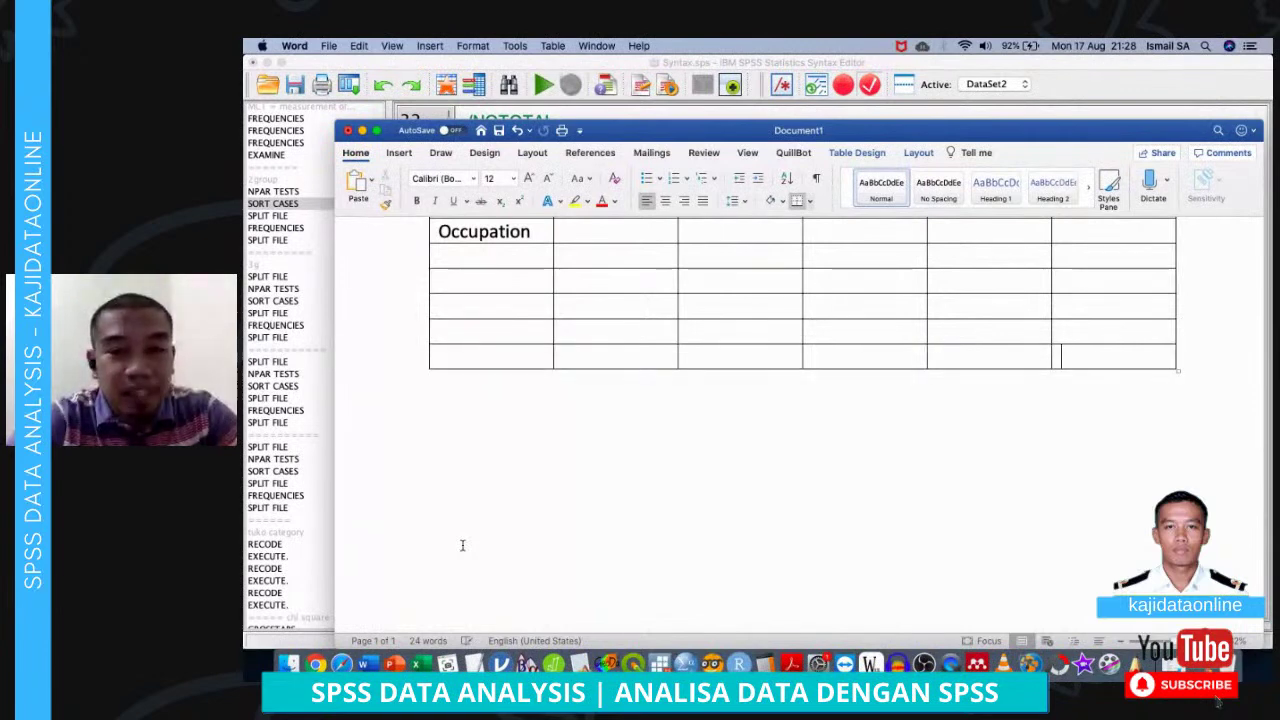
key("Tab")
key("Tab")
key("Tab")
key("Tab")
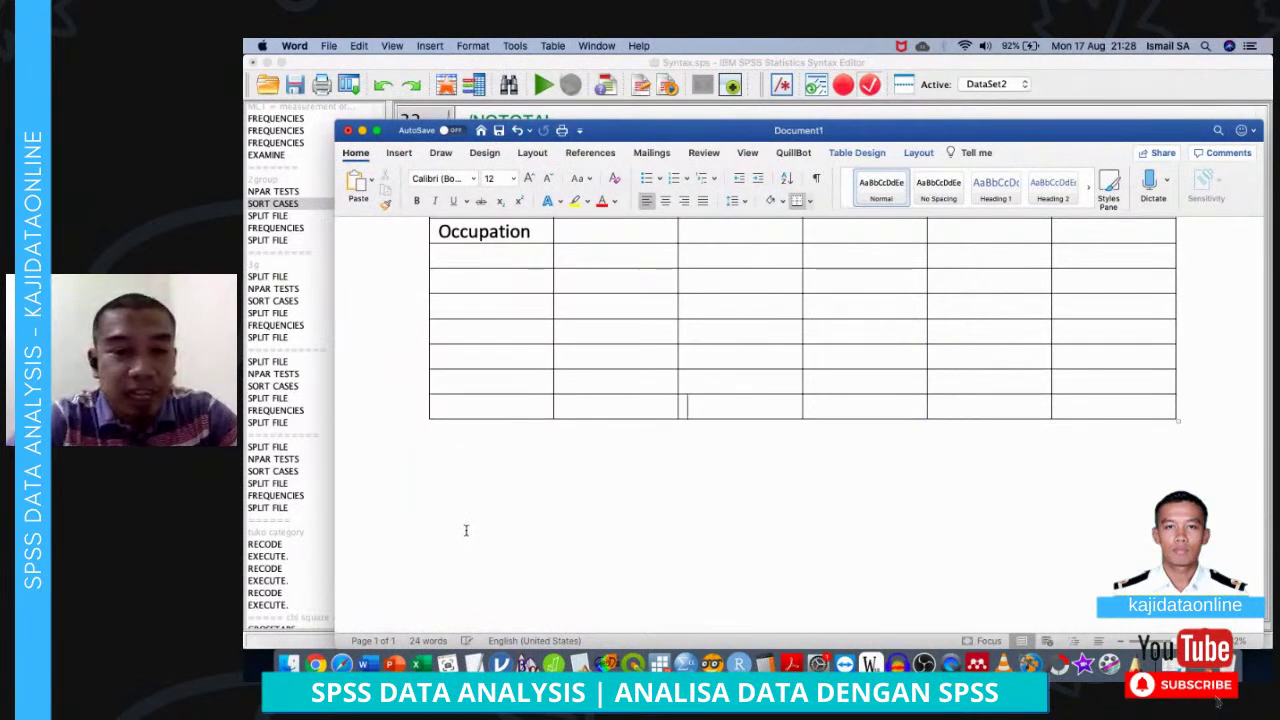
Enter the groups A, B, C and D in consecutive rows beside Occupation
scroll(572, 344, "up", 1)
left_click(617, 280)
type("A")
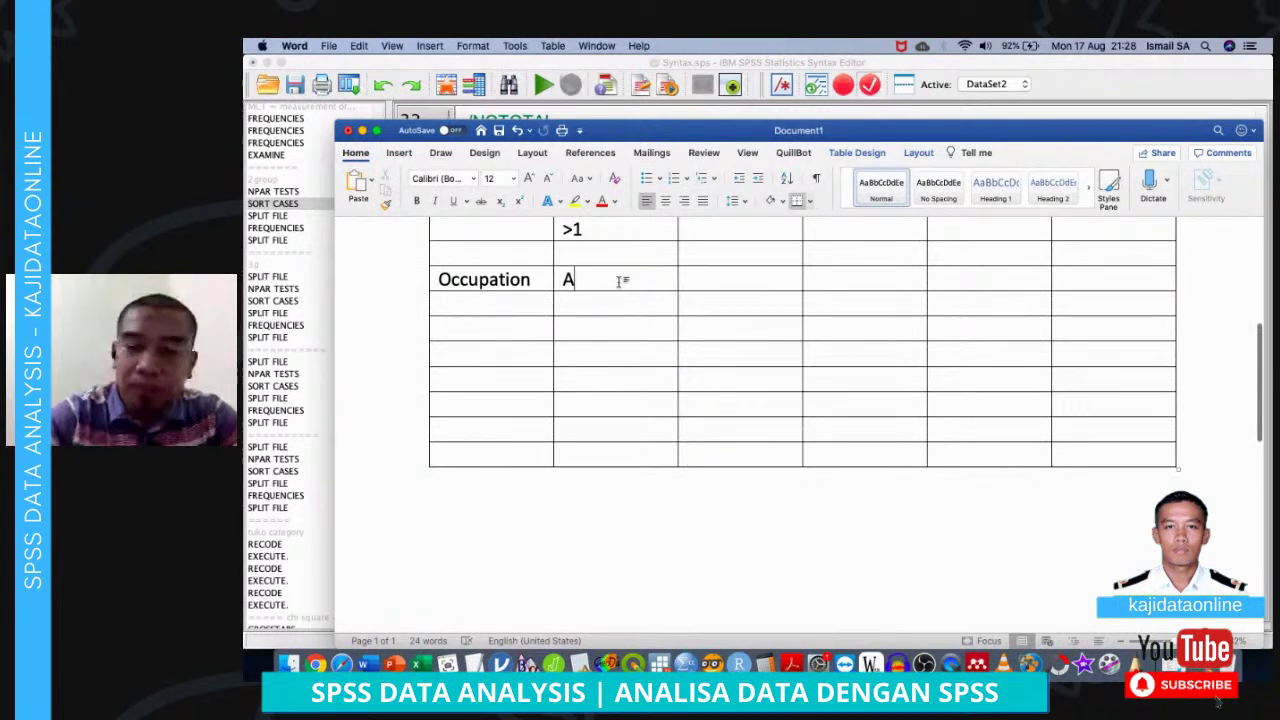
type("B")
key("Return")
type("C")
key("Return")
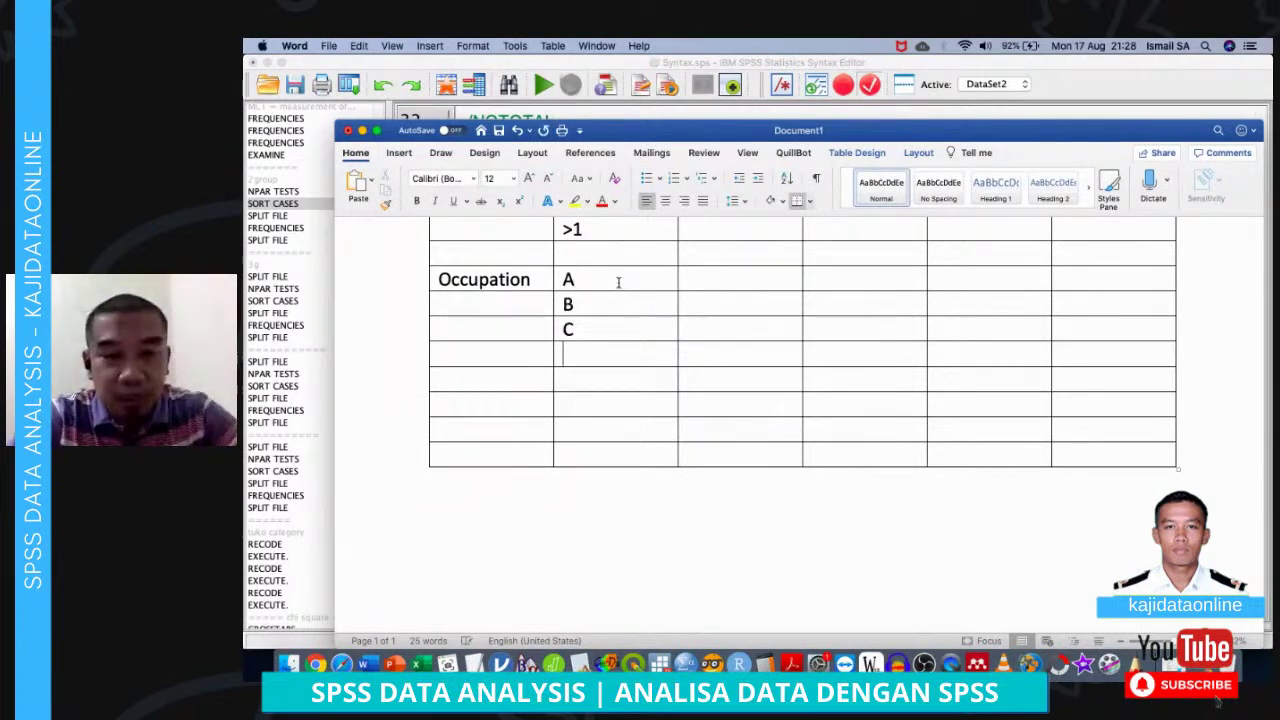
type("D")
key("Return")
Enter the variable "Education" after a blank row and list groups A, B, C and D beside it, extending the table for the last one
type("Educati")
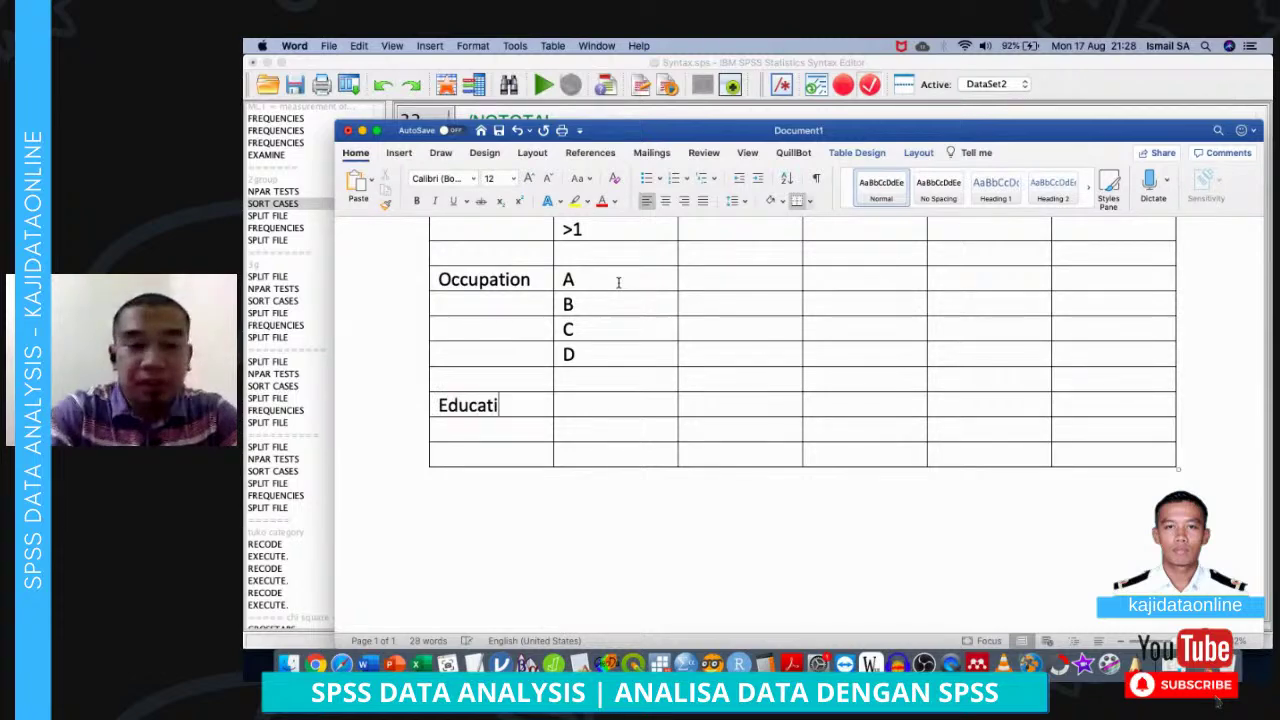
type("on")
key("Tab")
type("A B C")
key("BackSpace")
key("Down")
type("C")
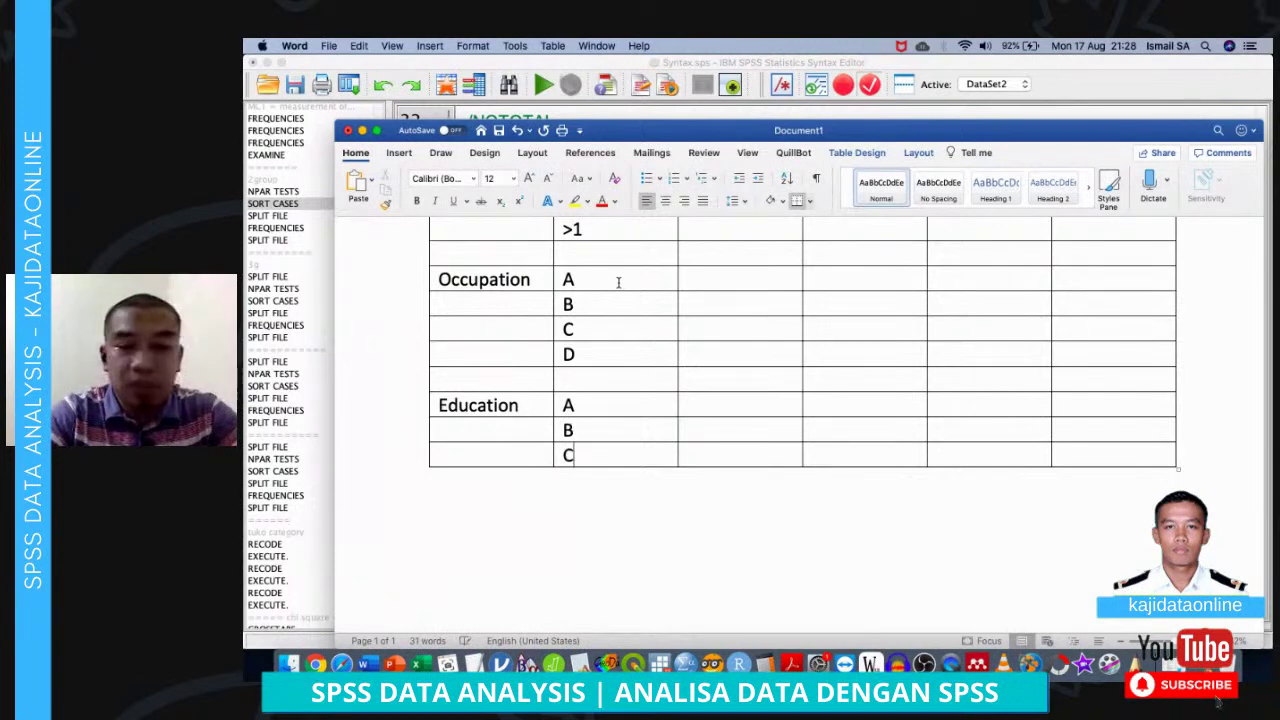
key("Tab")
key("Tab")
key("Tab")
key("Tab")
type("D")
Enter "Median" as the third column's header in the table's top row
scroll(618, 283, "up", 5)
left_click(748, 271)
type("Mean")
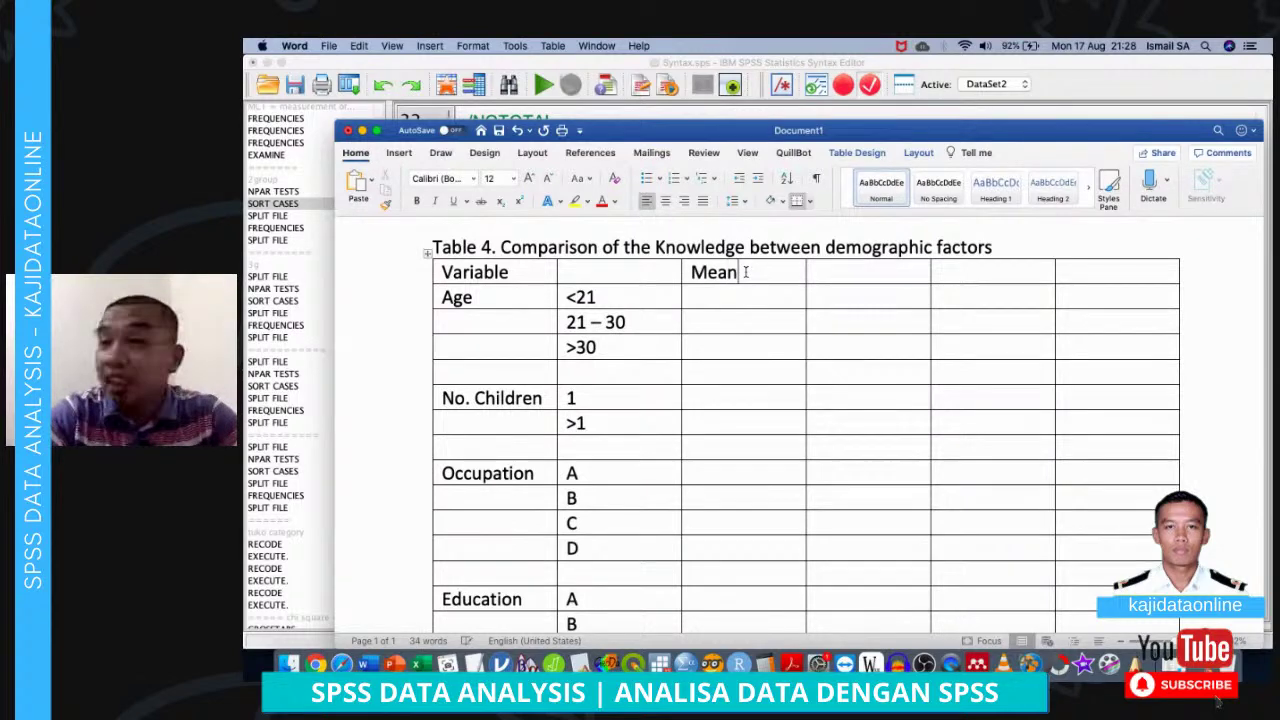
key("BackSpace")
key("BackSpace")
type("dian")
key("Tab")
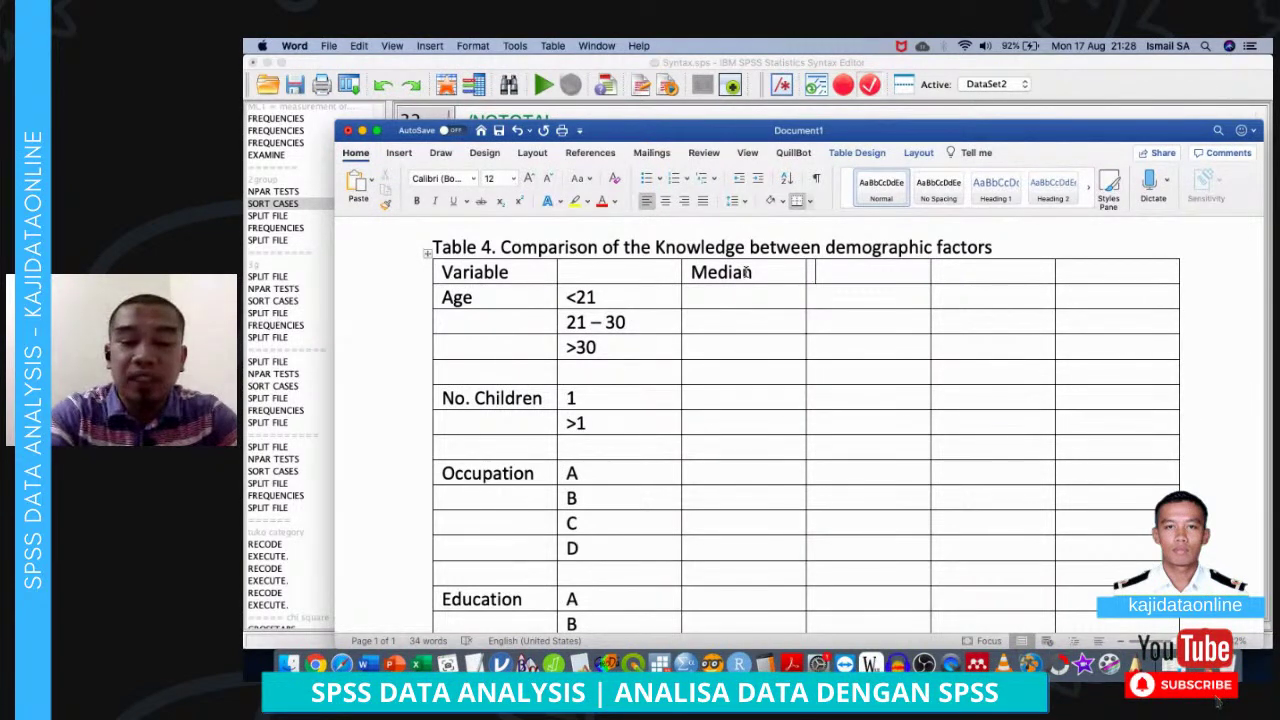
type("25th ")
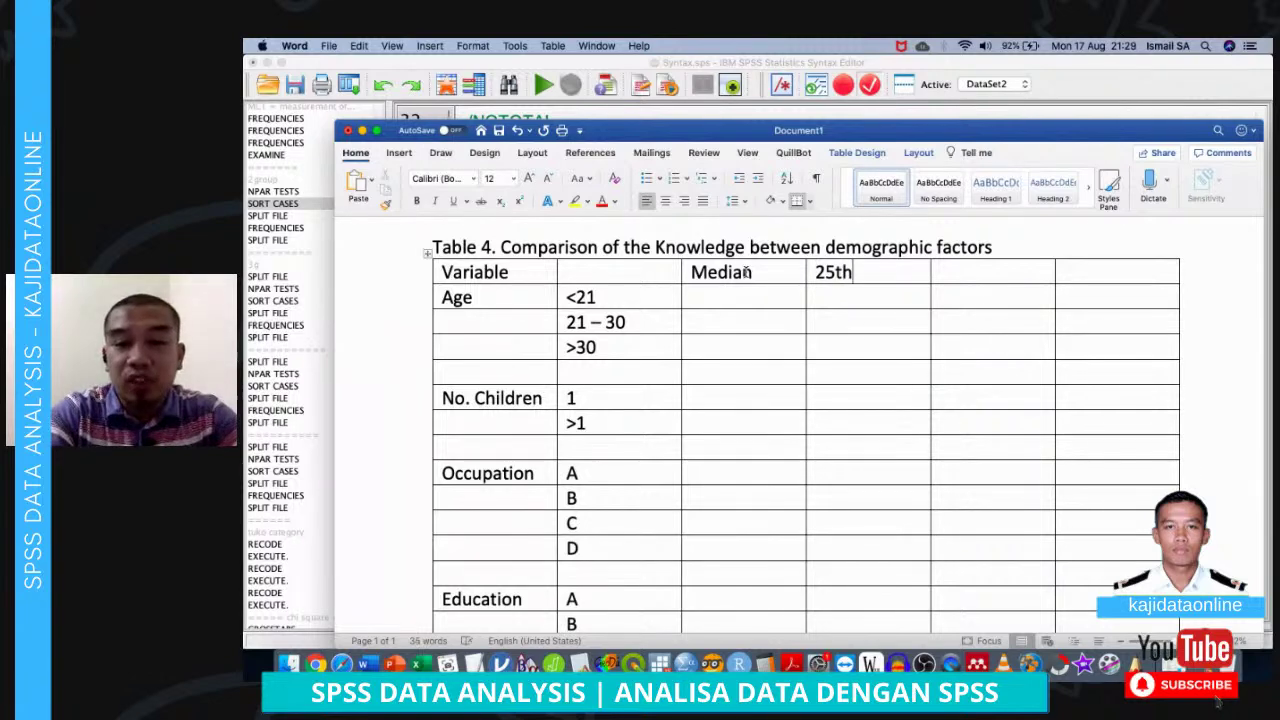
type("Pe")
key("BackSpace")
key("BackSpace")
key("BackSpace")
key("BackSpace")
key("BackSpace")
key("BackSpace")
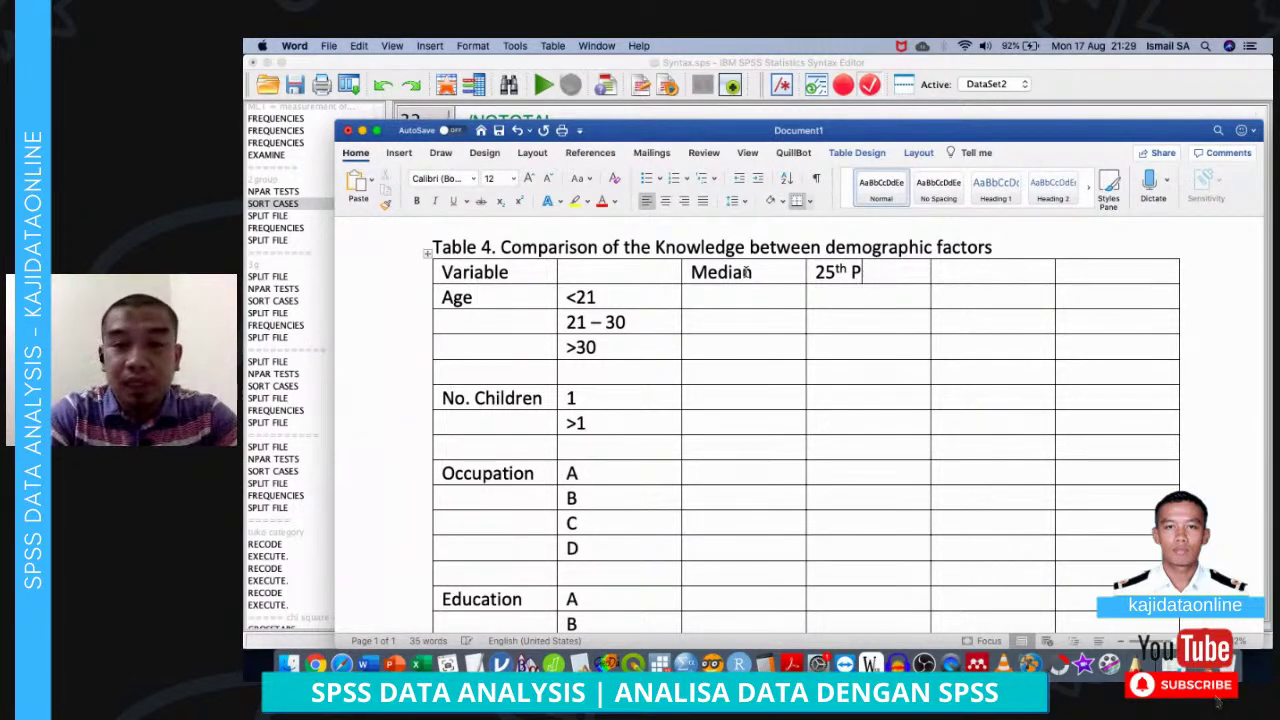
key("BackSpace")
Enter the headers "Q1" and "Q3" in the two columns after Median
type("Q1")
key("Tab")
type("Q3")
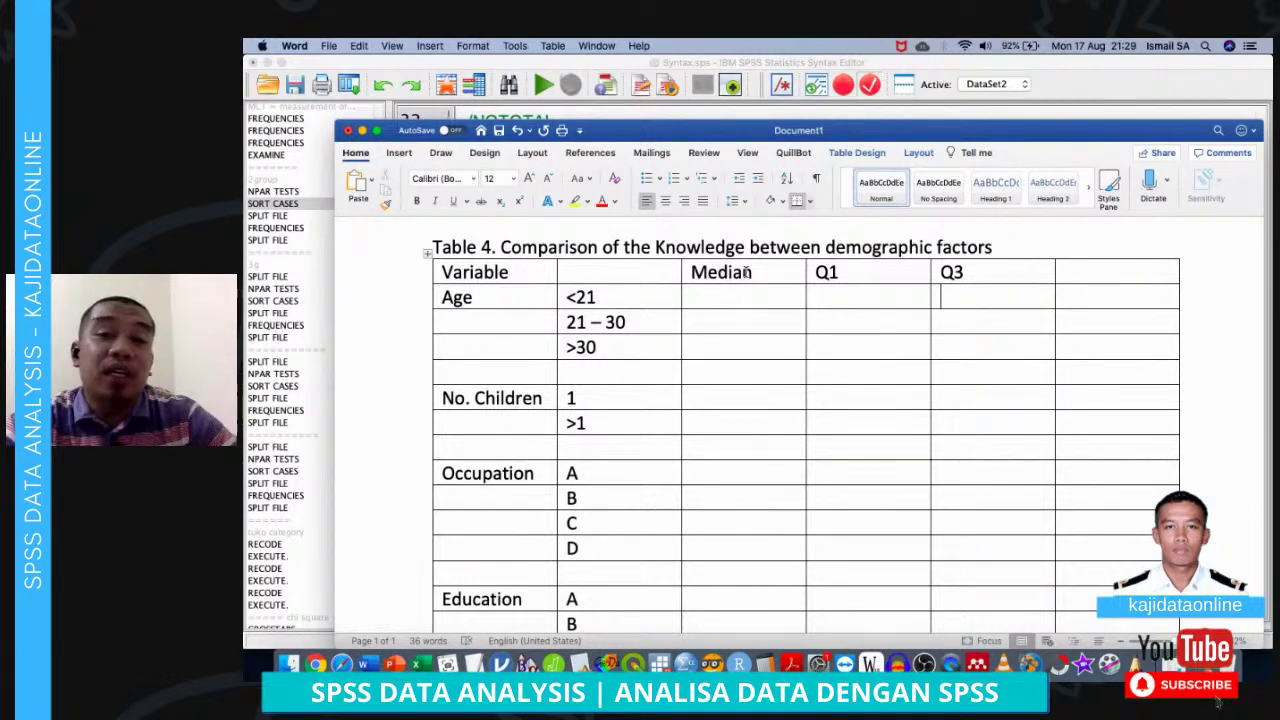
Switch to the SPSS output viewer and examine the Kruskal-Wallis results and Frequencies statistics for Occupation
key("ctrl+Up")
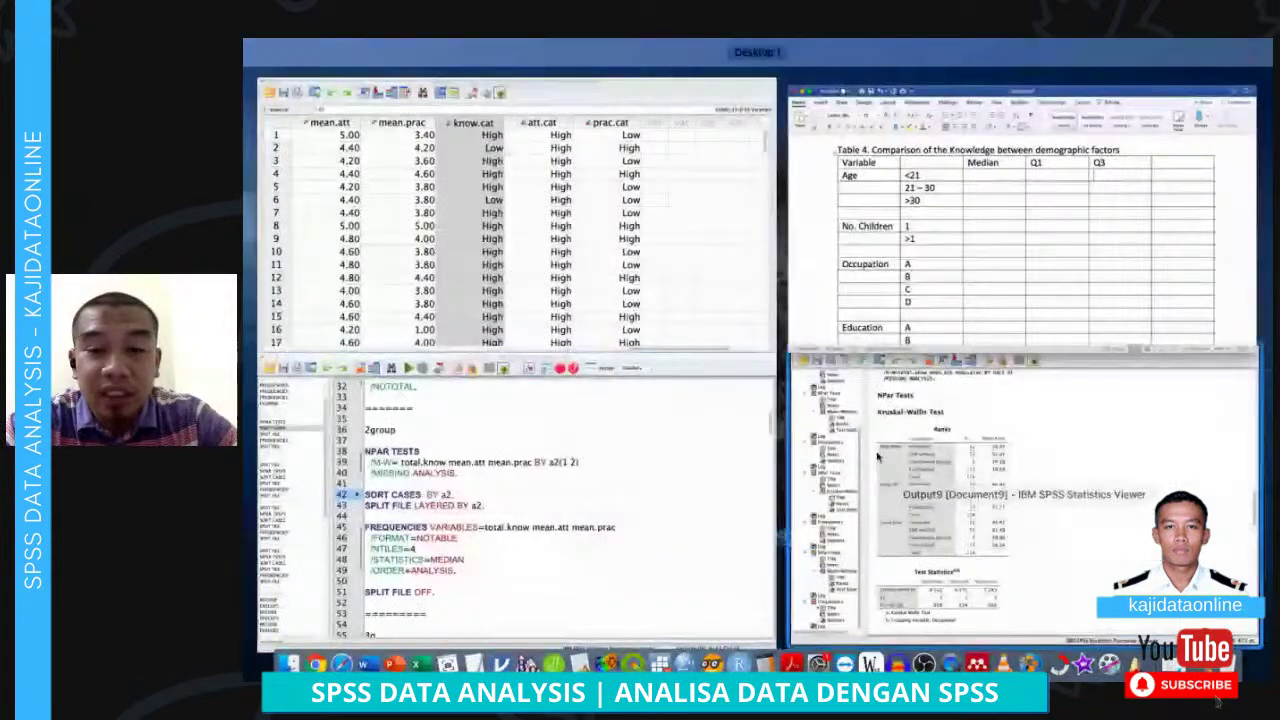
left_click(975, 520)
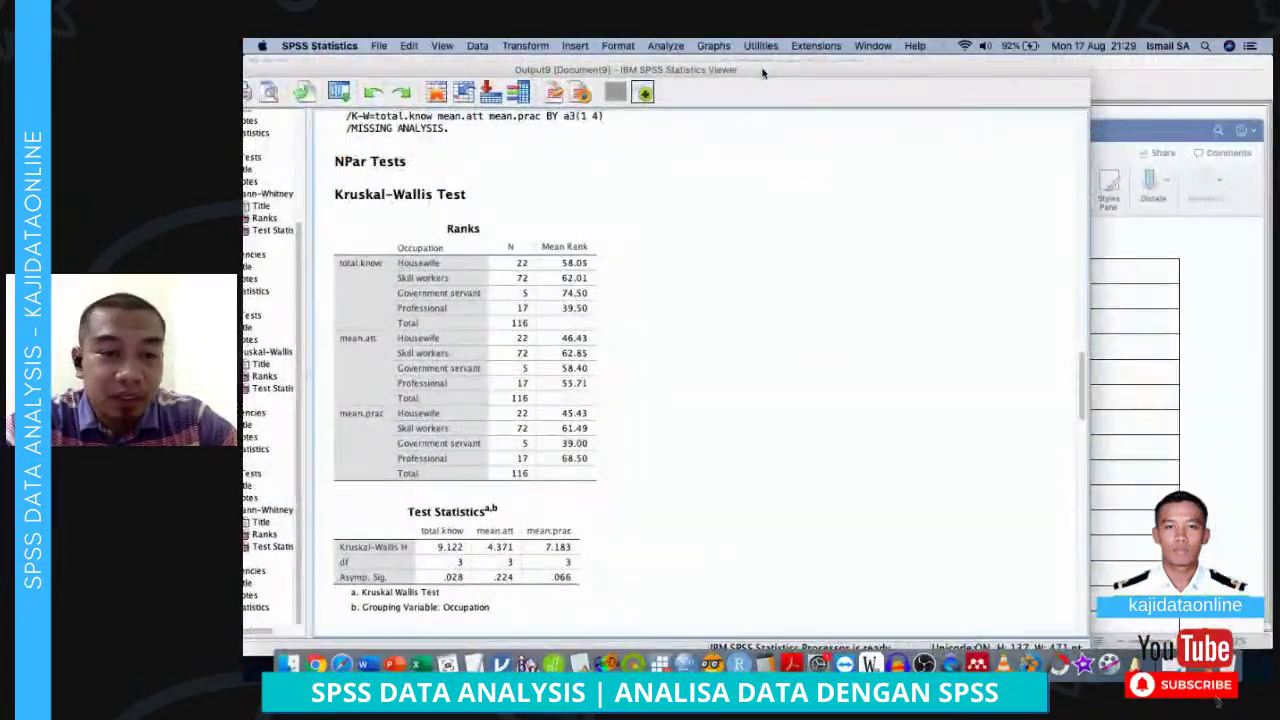
scroll(600, 408, "down", 5)
scroll(600, 408, "up", 5)
left_click(578, 422)
scroll(519, 441, "down", 5)
Copy the Occupation Statistics table from the Frequencies output, launch Excel, and return to the Word document
left_click(493, 377)
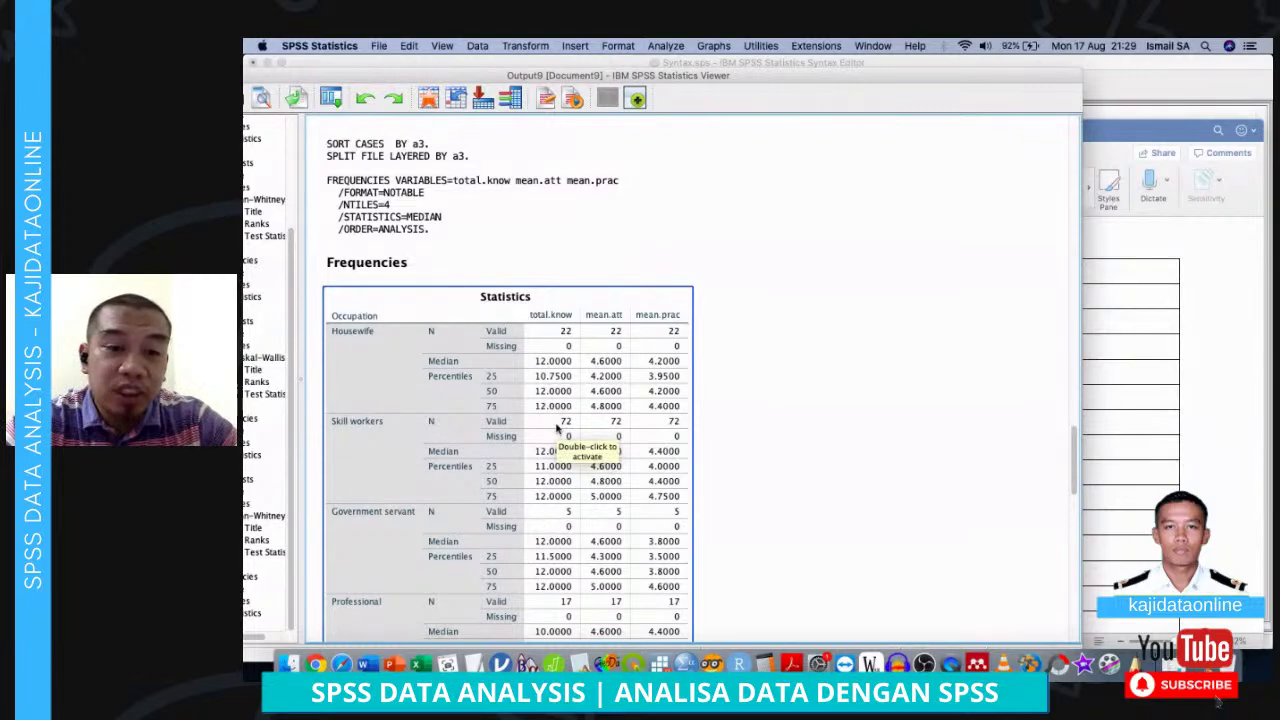
scroll(557, 428, "down", 5)
right_click(506, 388)
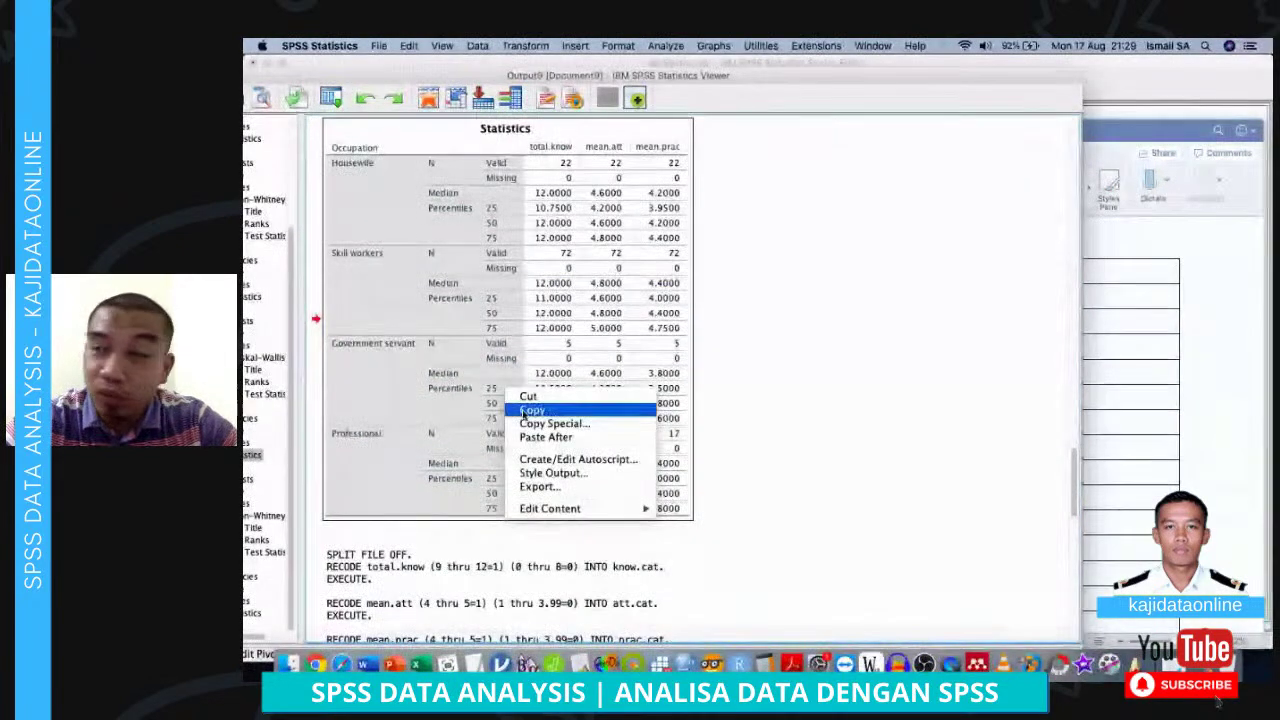
left_click(523, 411)
left_click(420, 664)
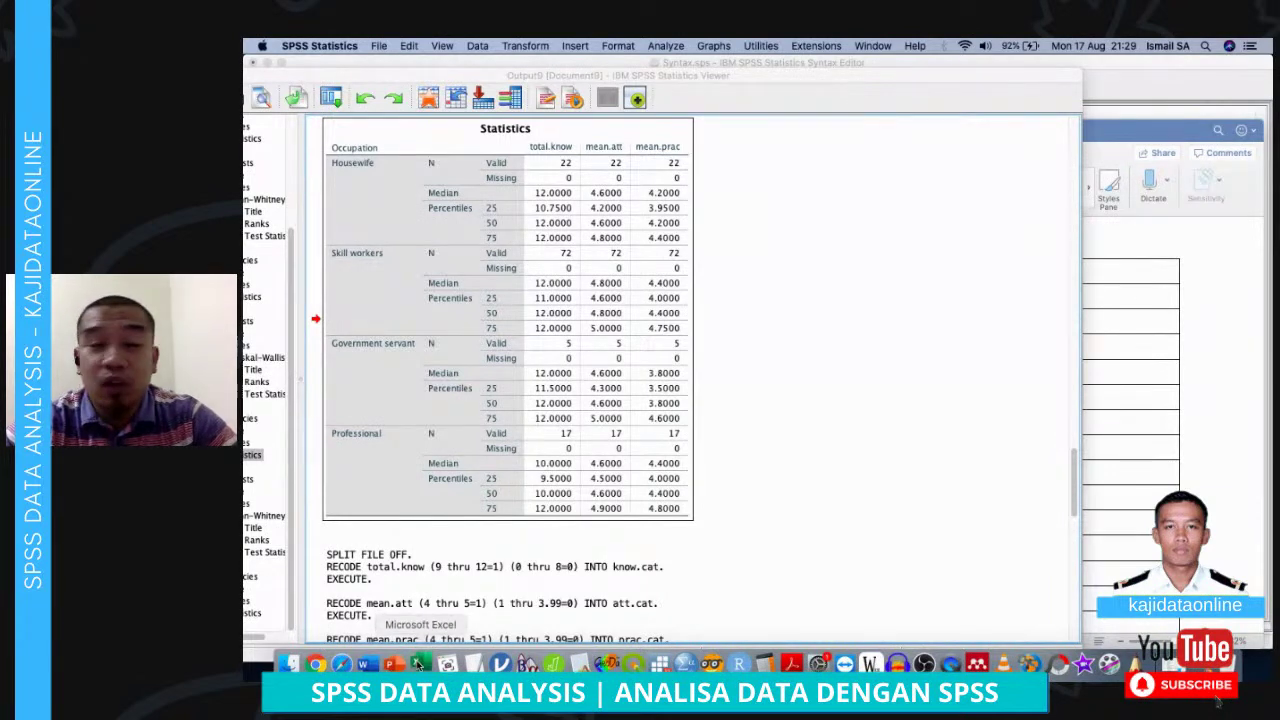
left_click(470, 500)
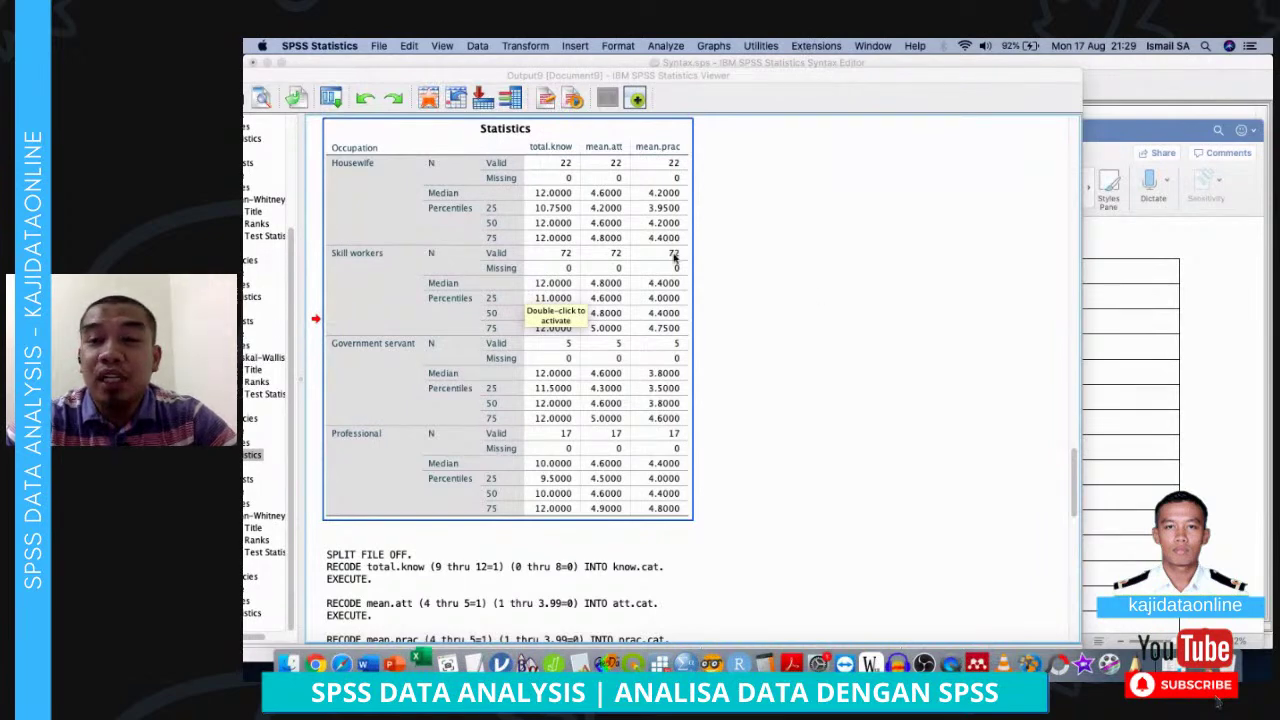
left_click(1149, 294)
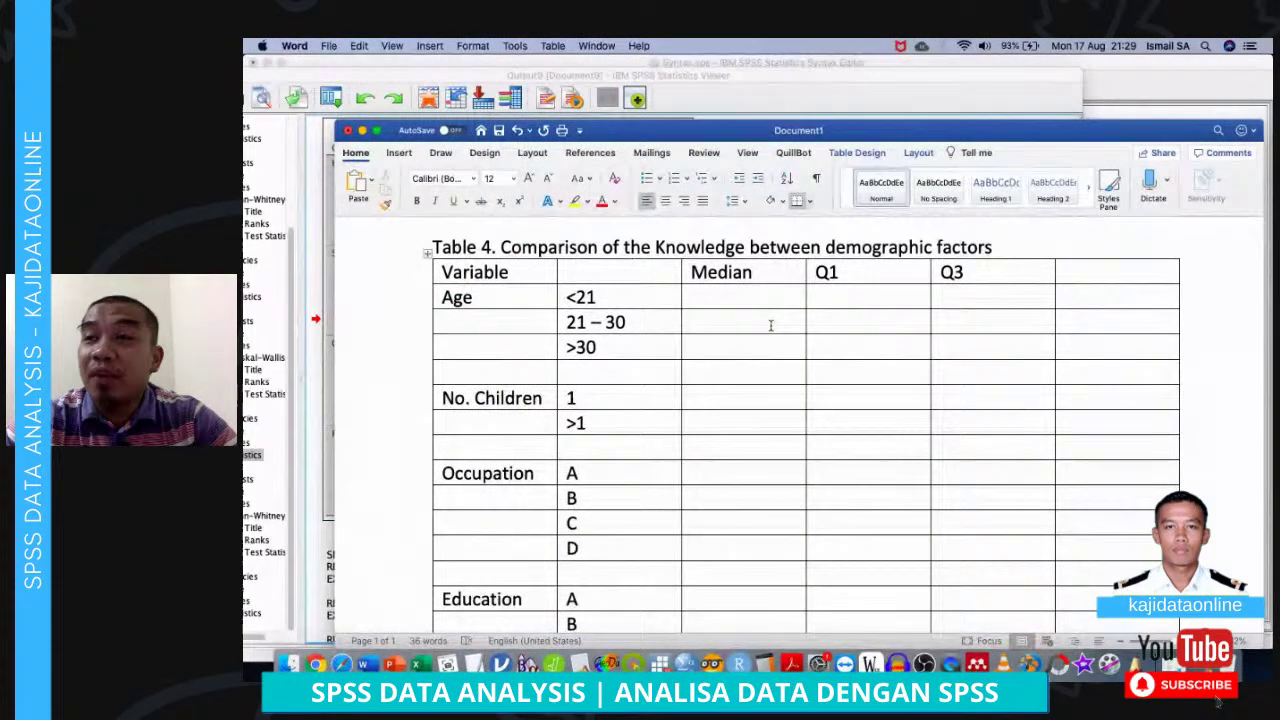
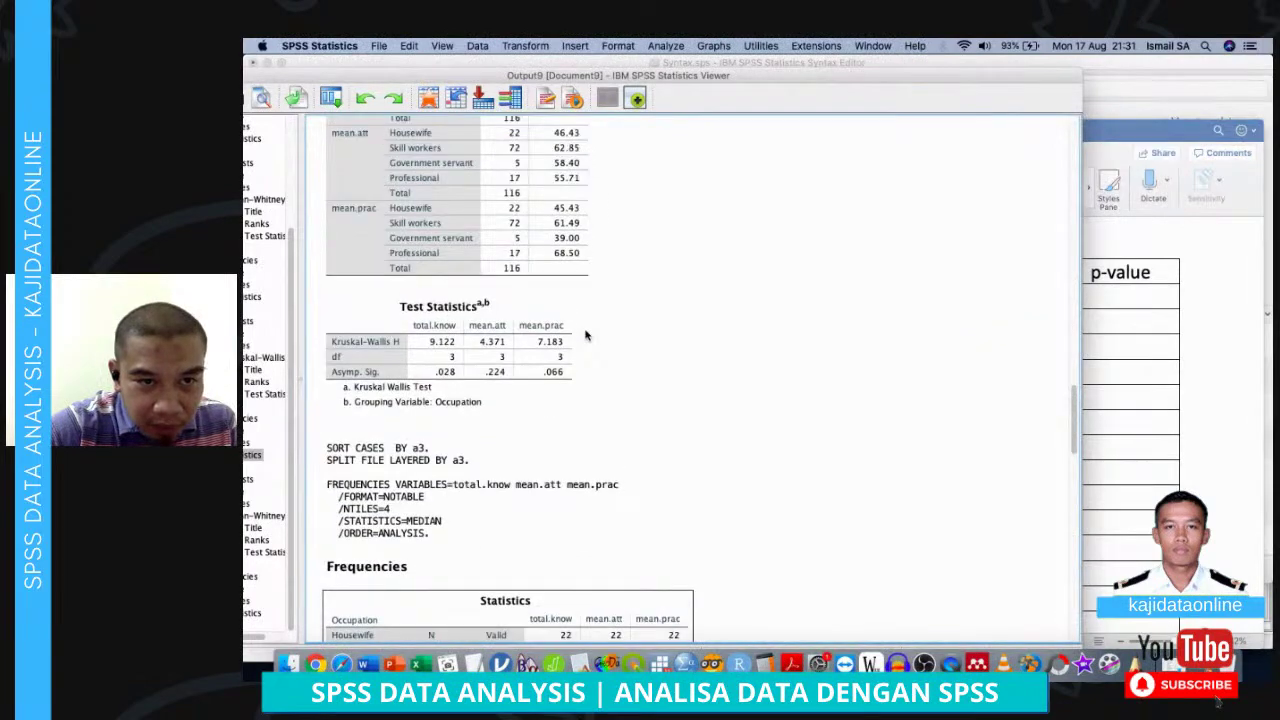
Close the Output9 viewer window without saving its contents
left_click_drag(331, 78, 585, 68)
key("super+w")
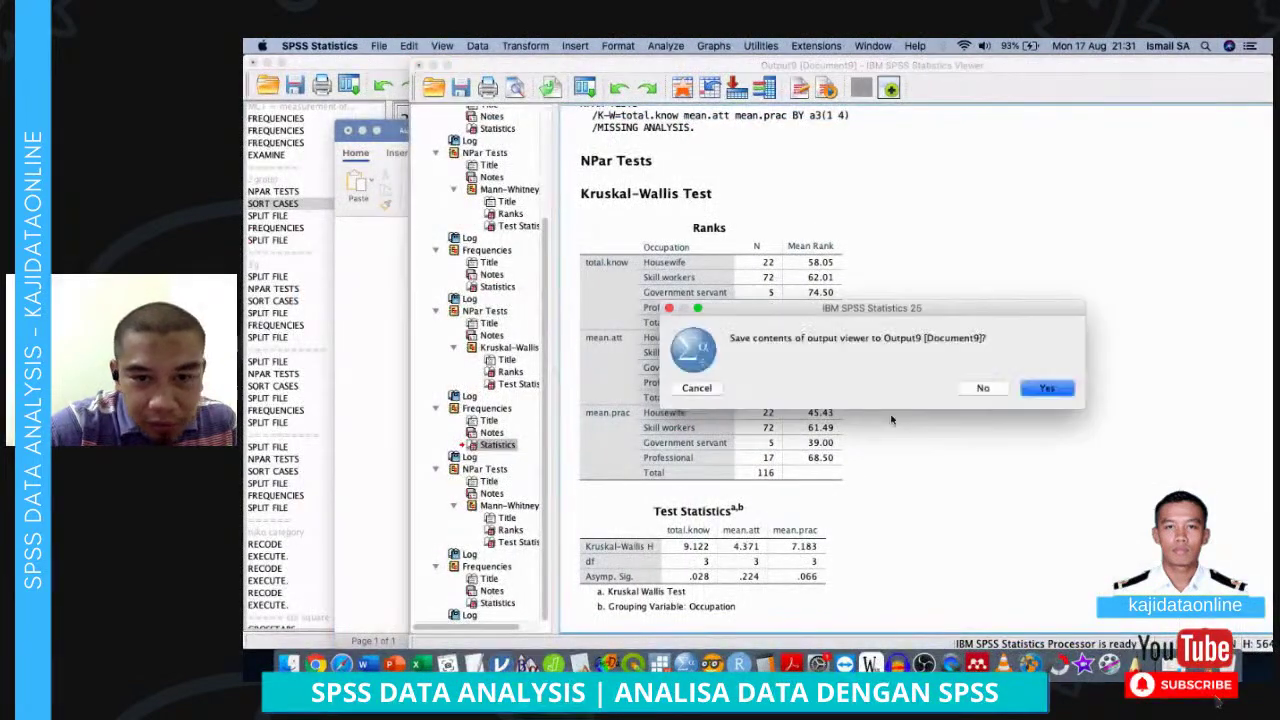
left_click(982, 389)
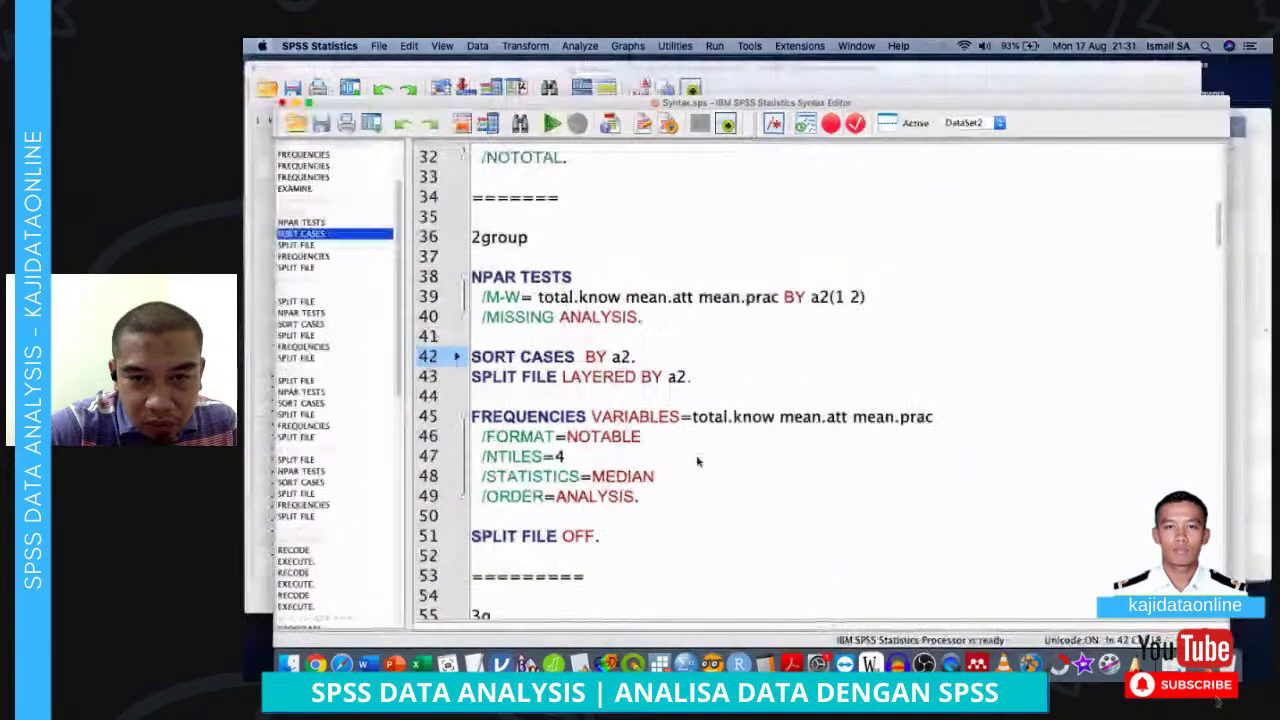
Return to the SPSS syntax and run the a1(1 3) Kruskal-Wallis and frequencies block, including both SPLIT FILE OFF commands
key("super+Tab")
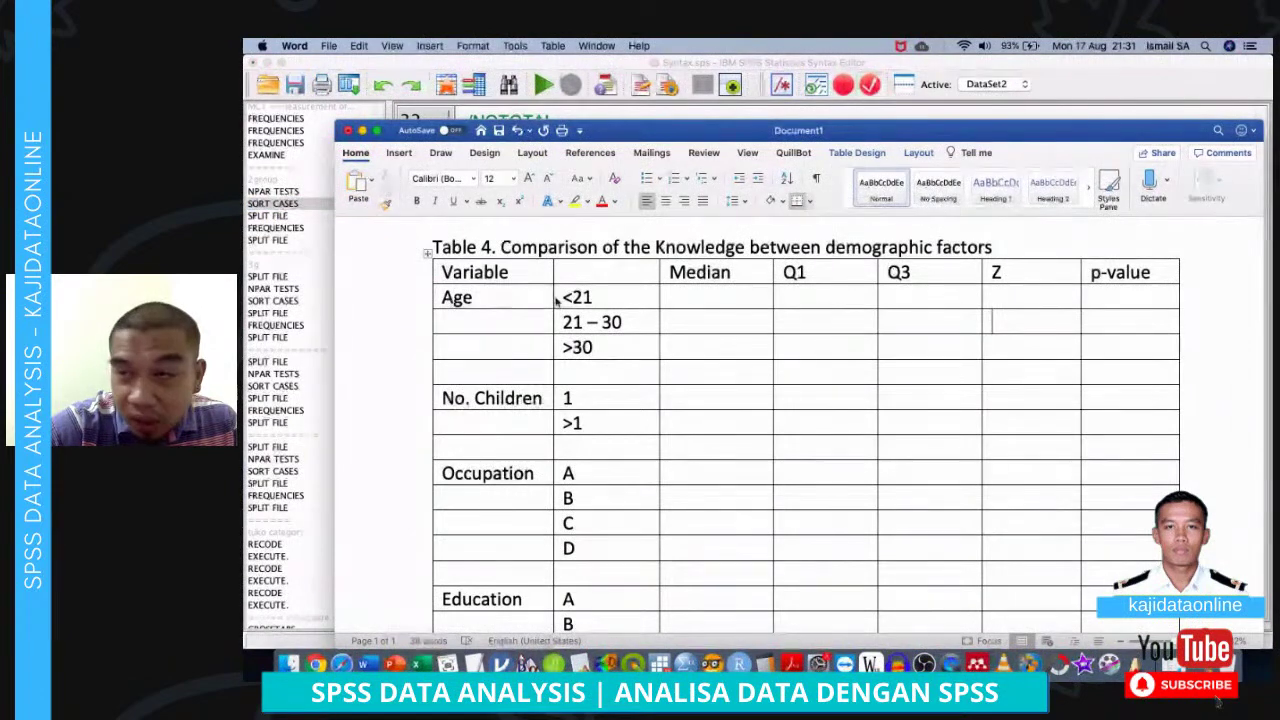
key("ctrl+Up")
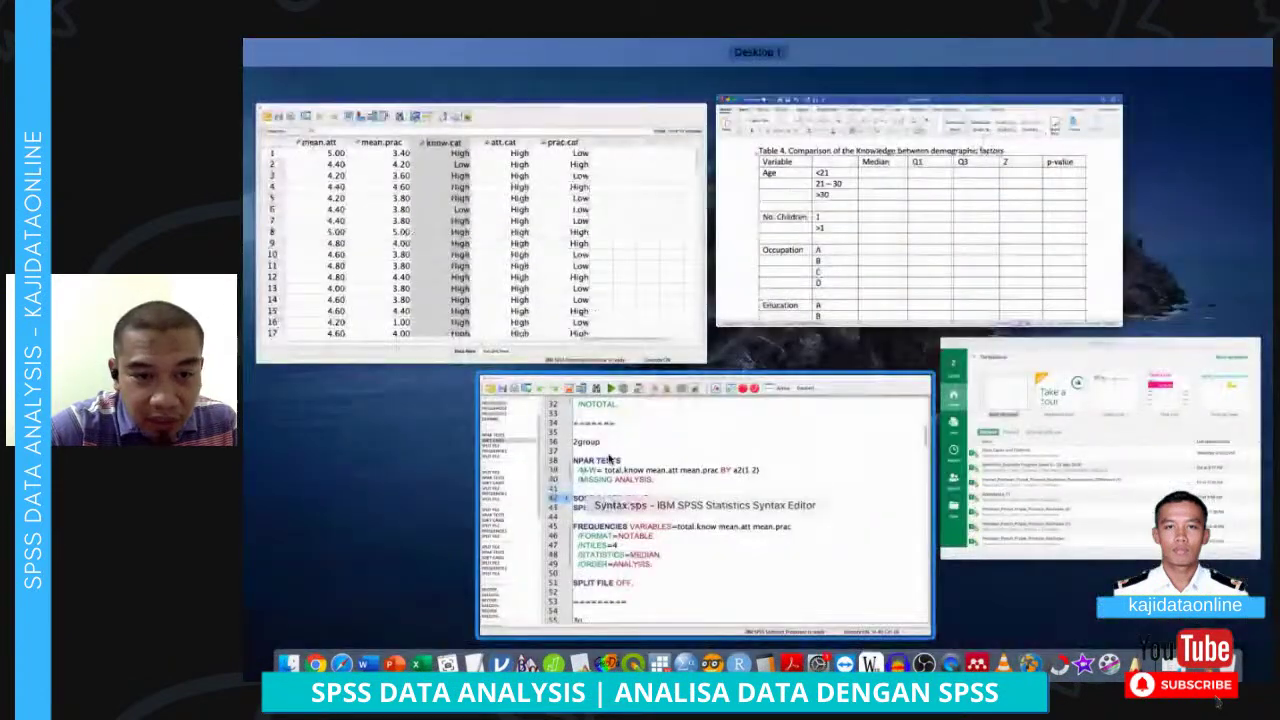
left_click(612, 381)
scroll(612, 381, "down", 7)
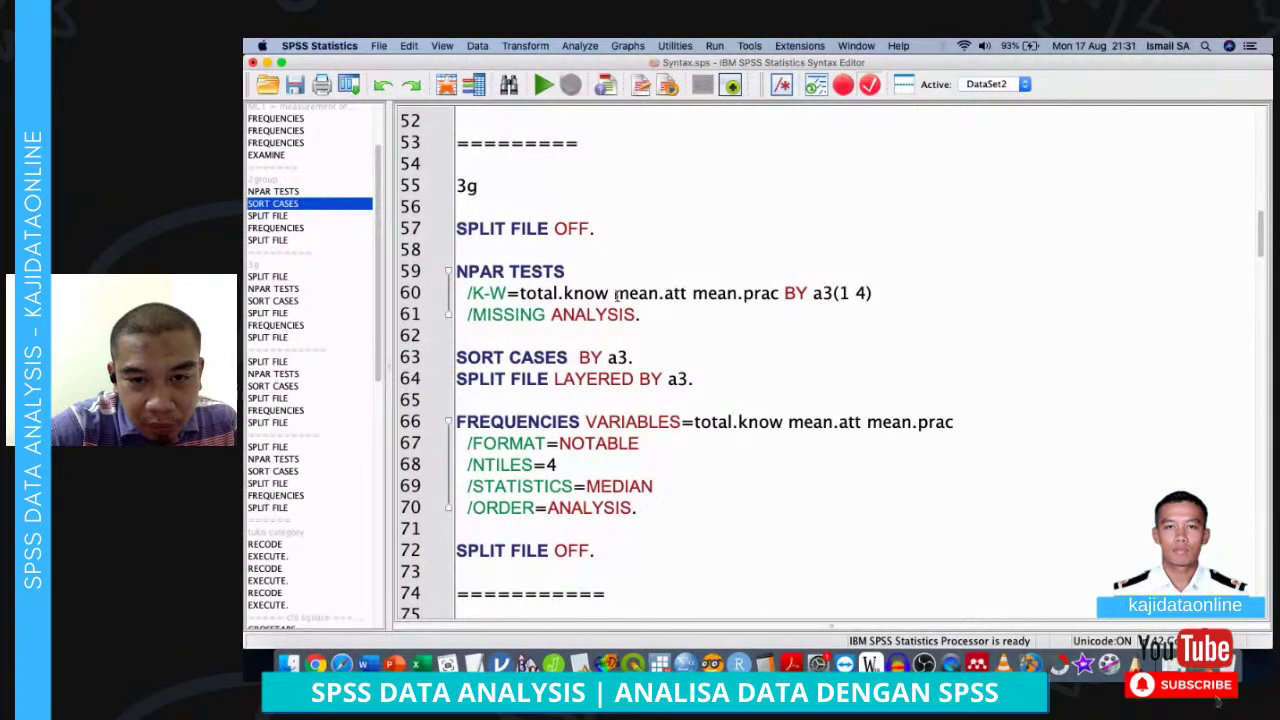
scroll(630, 318, "up", 2)
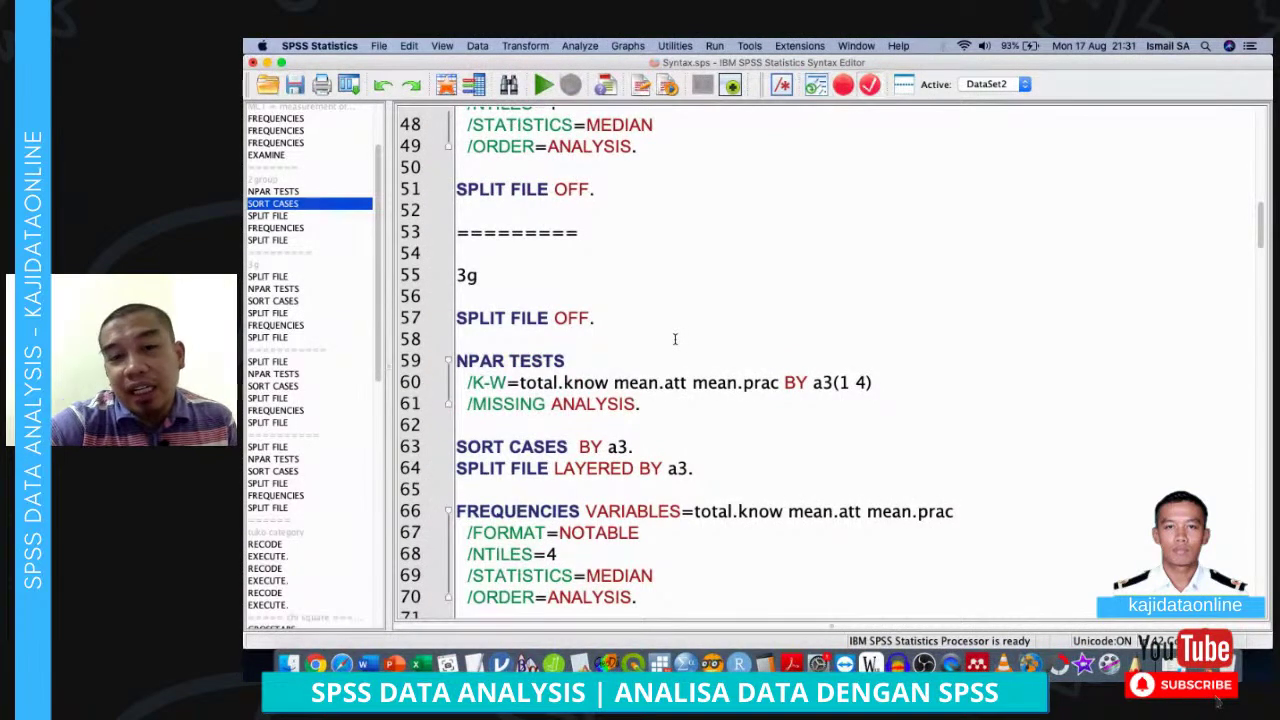
scroll(675, 340, "down", 8)
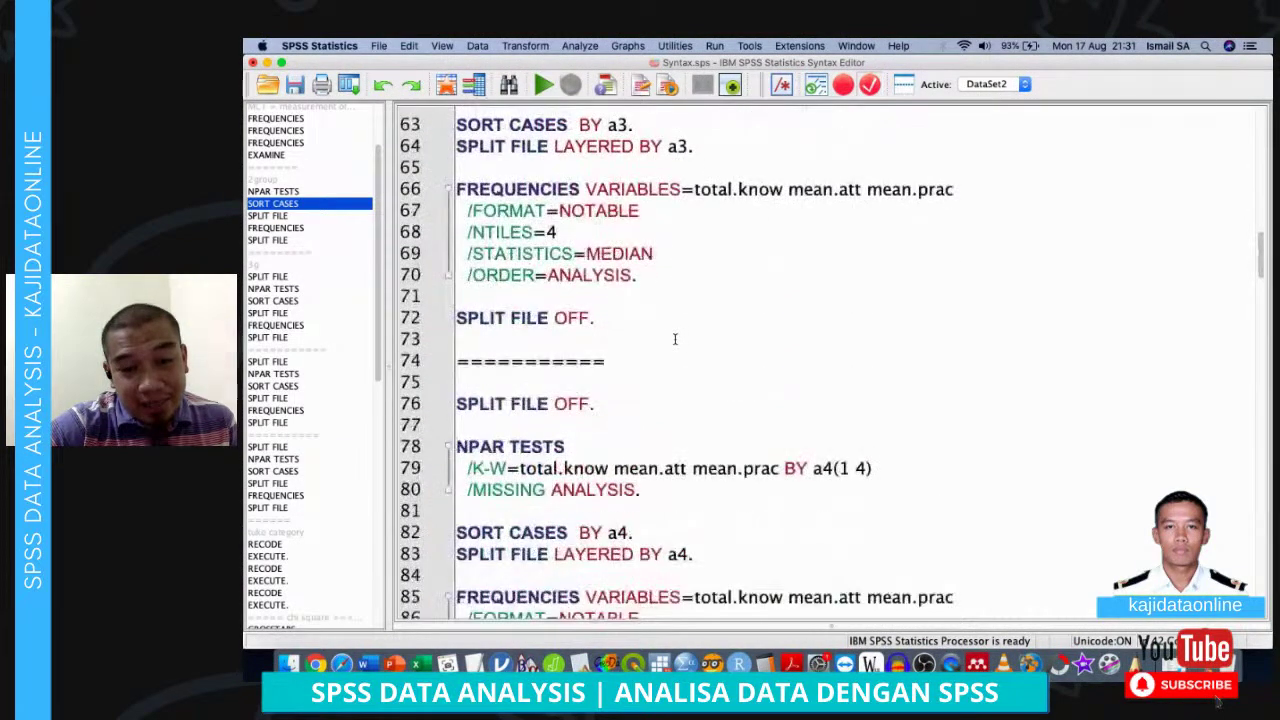
scroll(675, 340, "down", 7)
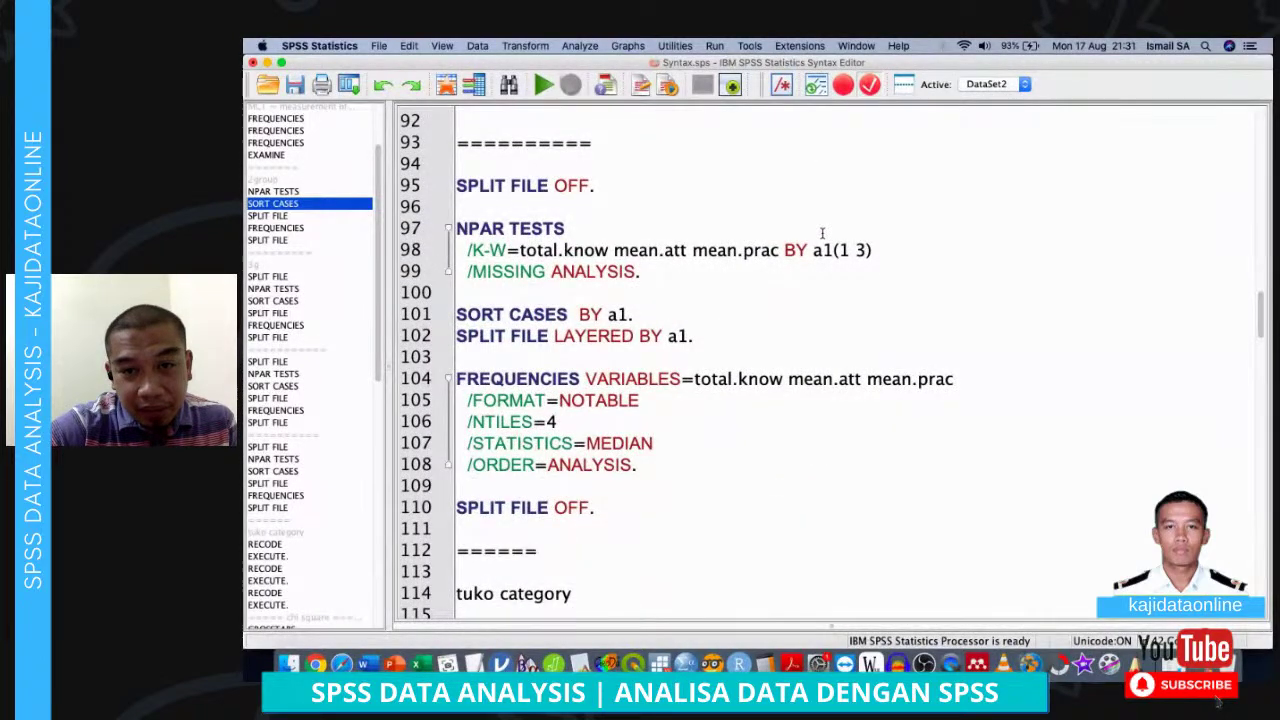
left_click_drag(536, 163, 698, 505)
key("super+r")
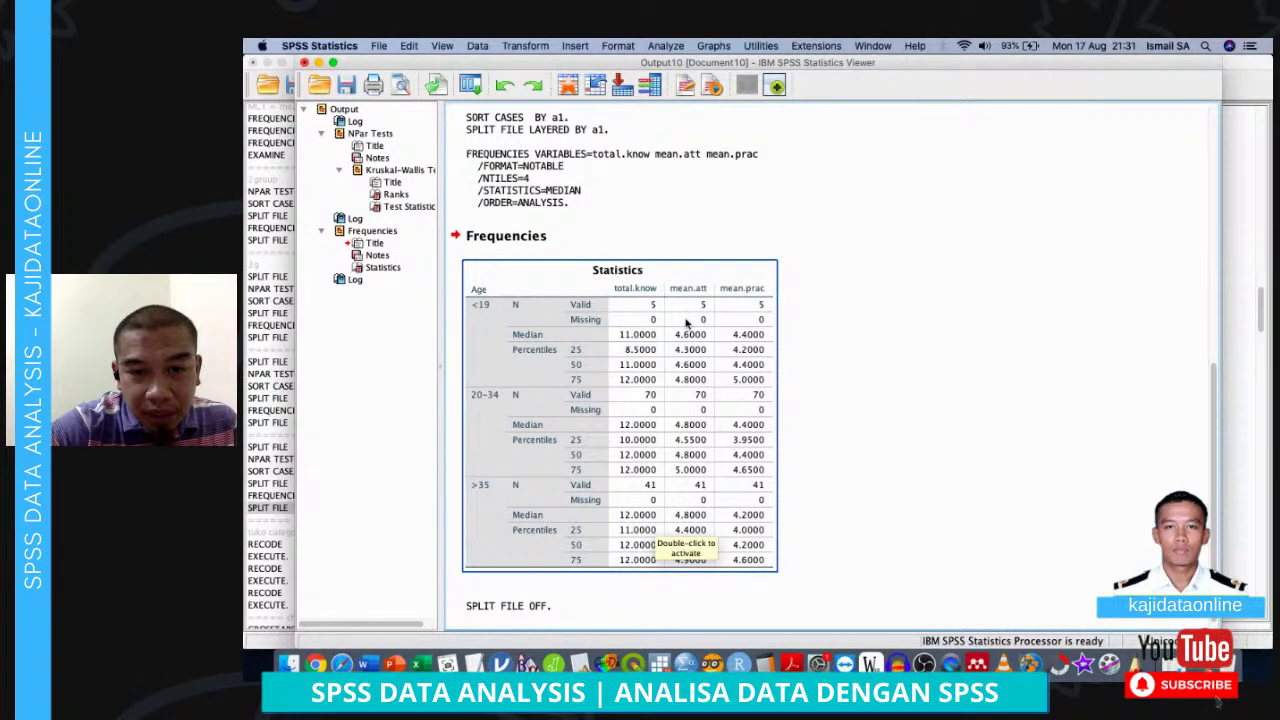
Copy the Statistics table grouped by Age from the new Frequencies output
right_click(686, 320)
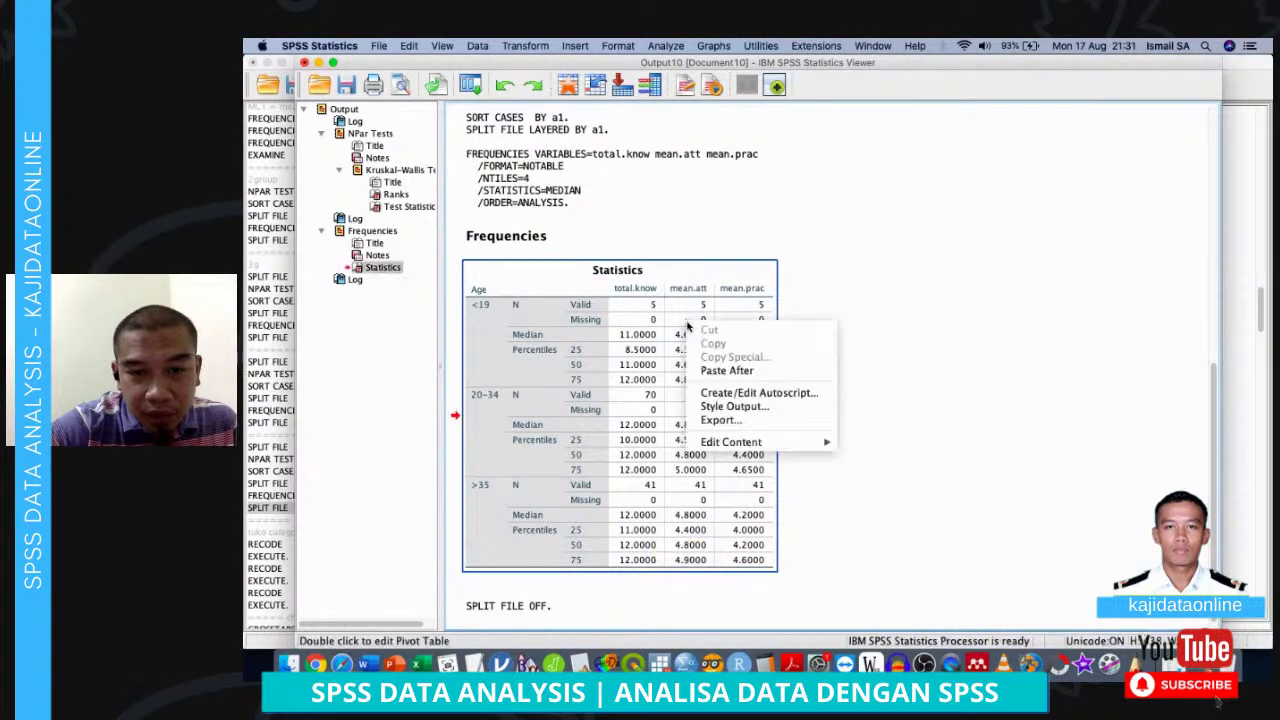
right_click(622, 365)
left_click(660, 380)
Create a blank Excel workbook and use Paste Special to place the copied Age statistics starting at cell D4
left_click(421, 663)
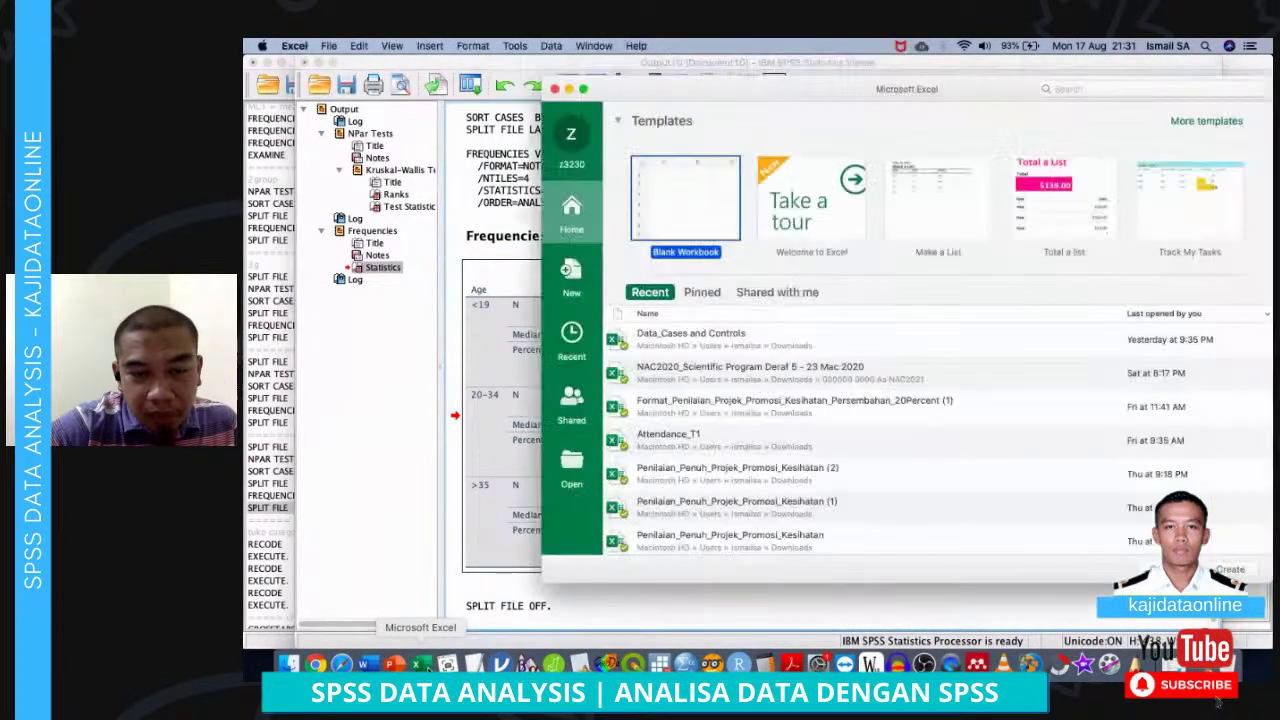
left_click(571, 280)
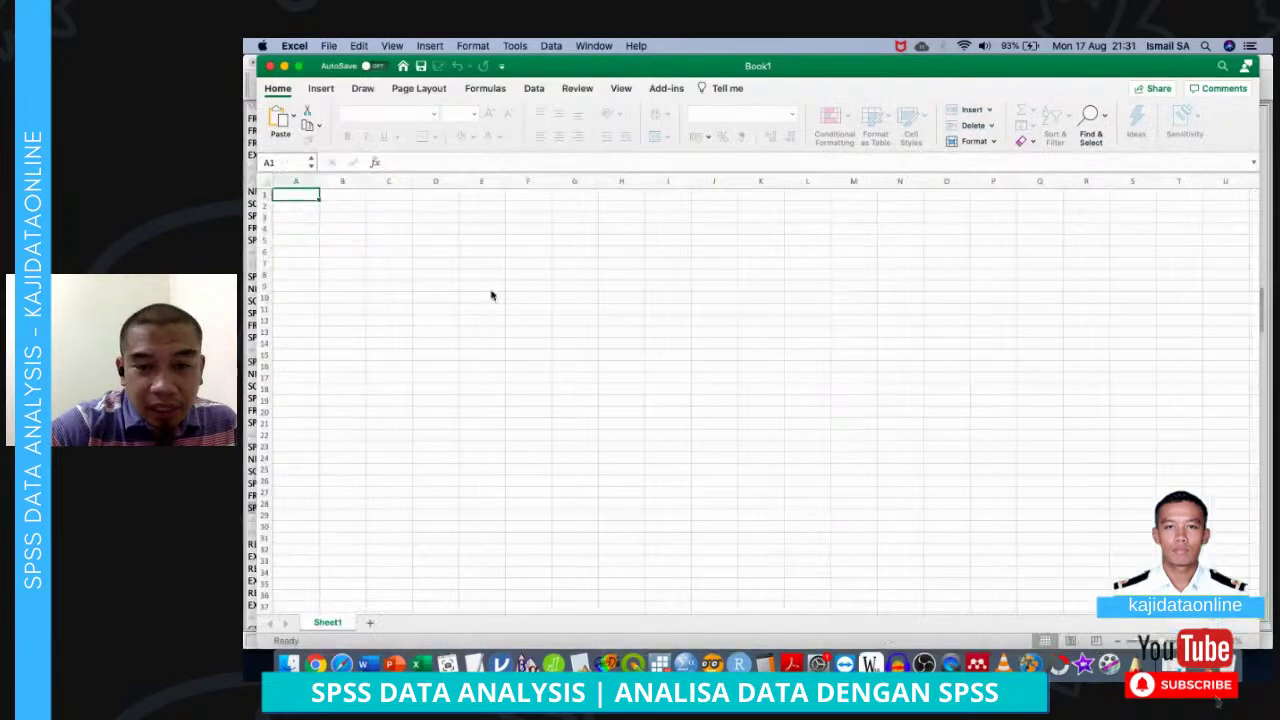
left_click(419, 228)
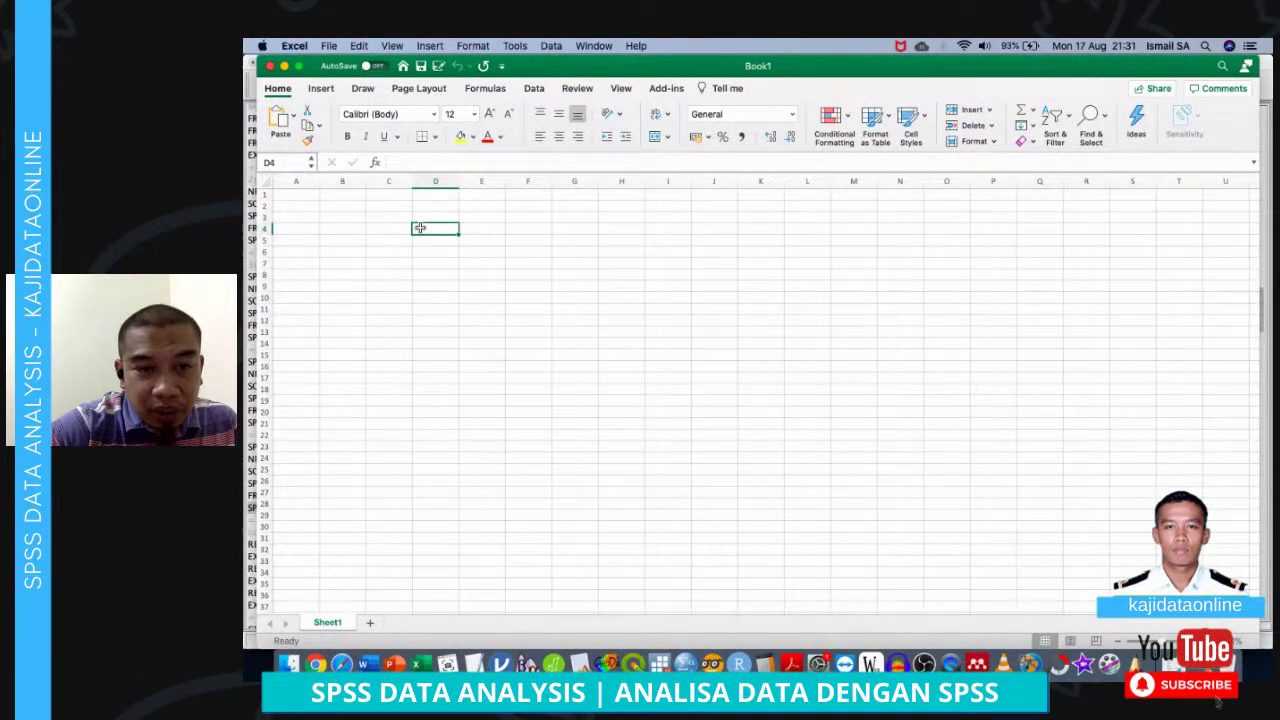
right_click(420, 230)
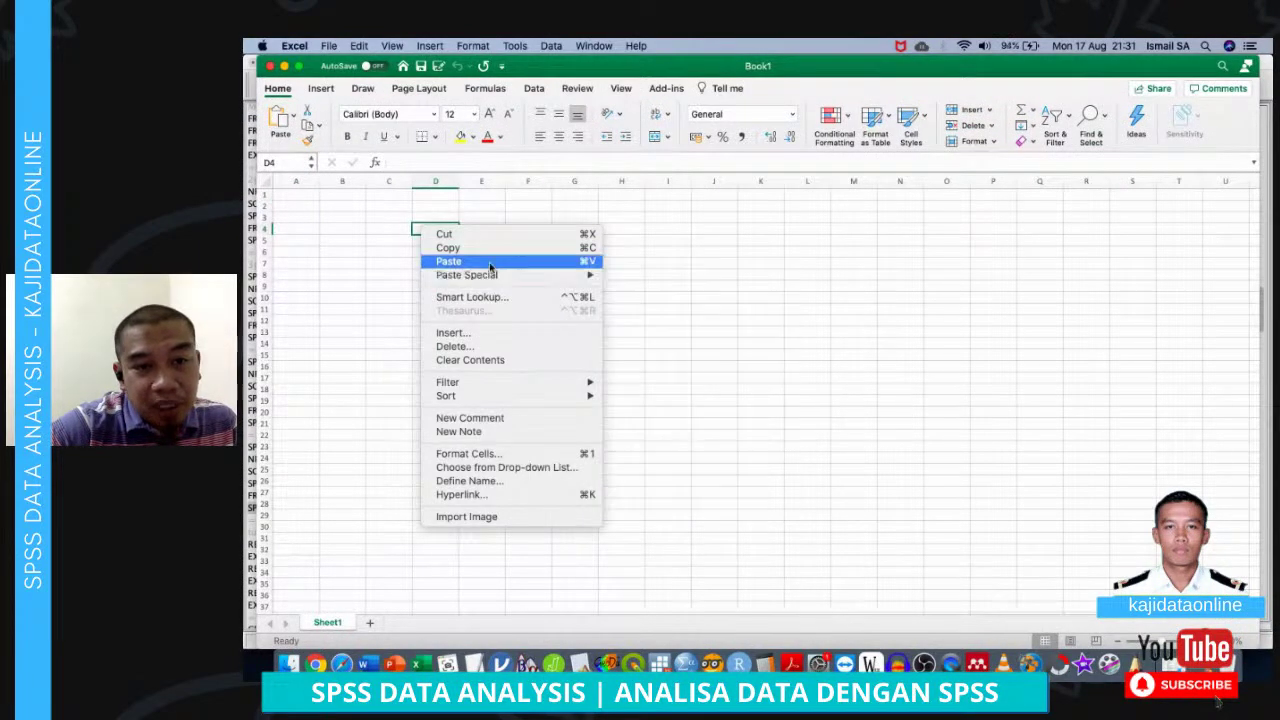
mouse_move(521, 273)
left_click(620, 274)
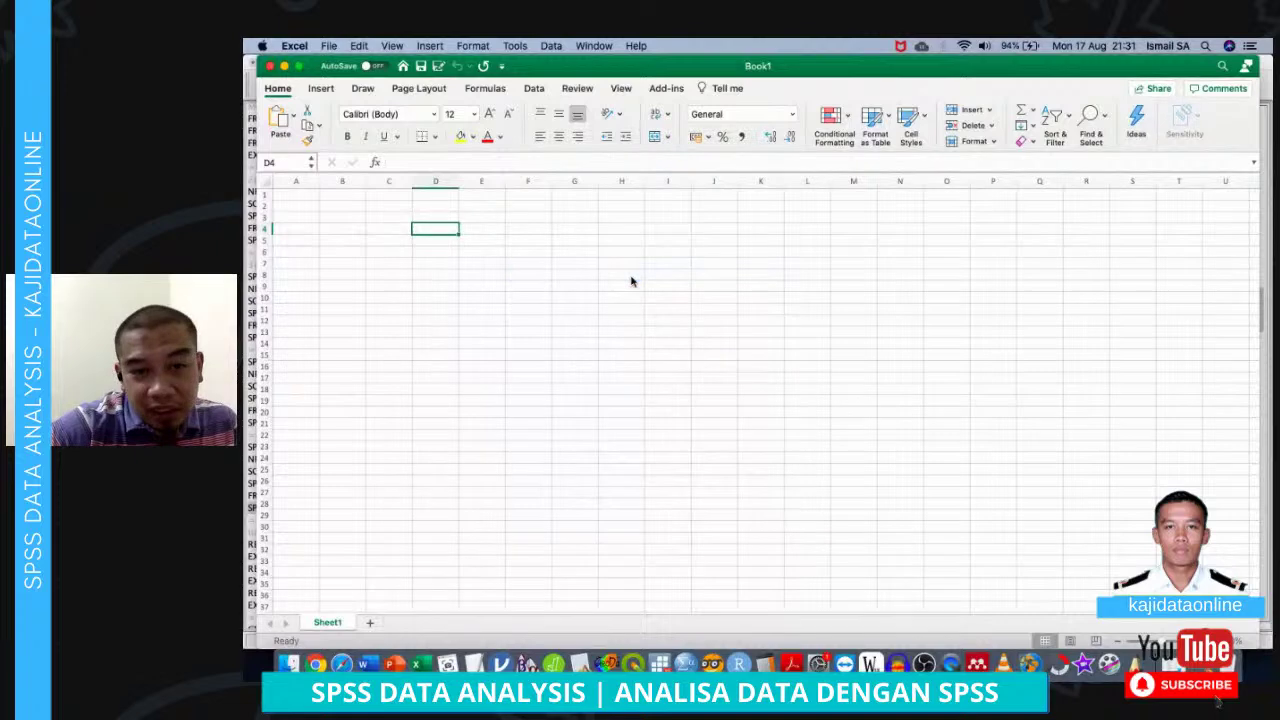
left_click(715, 319)
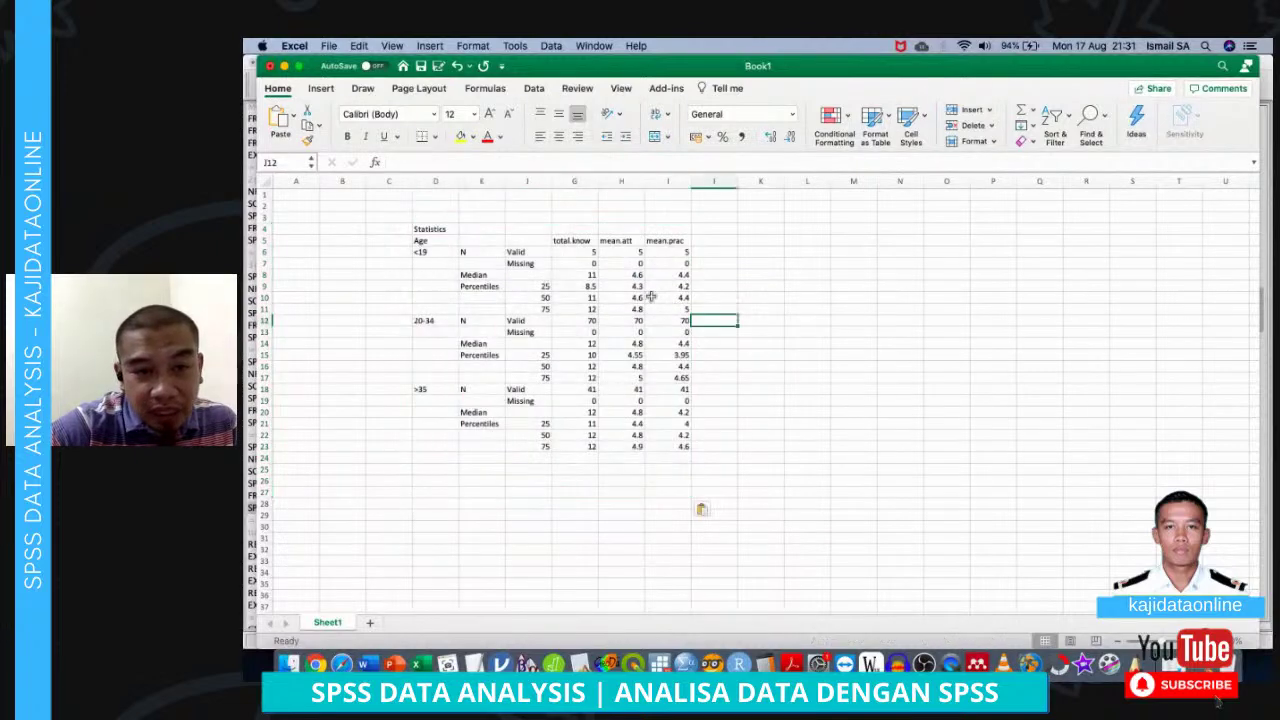
Delete the 50th percentile row from the <19 age group in the pasted statistics
left_click(259, 298)
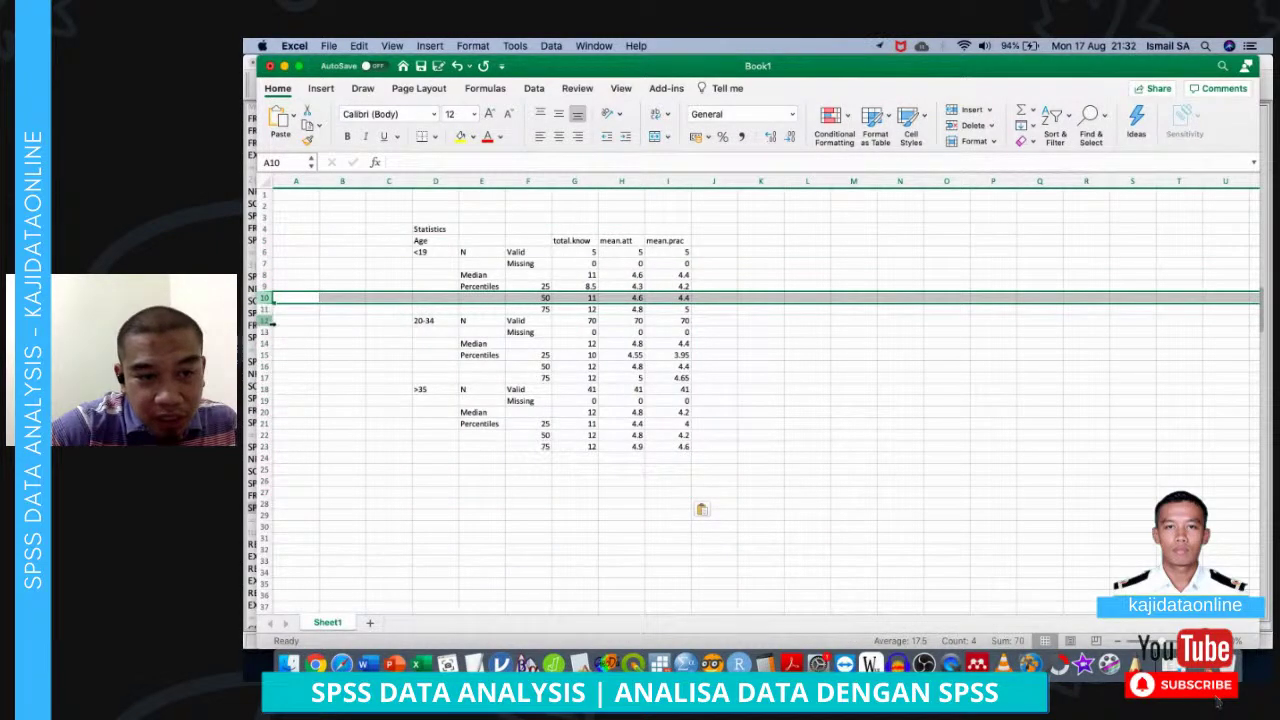
right_click(259, 299)
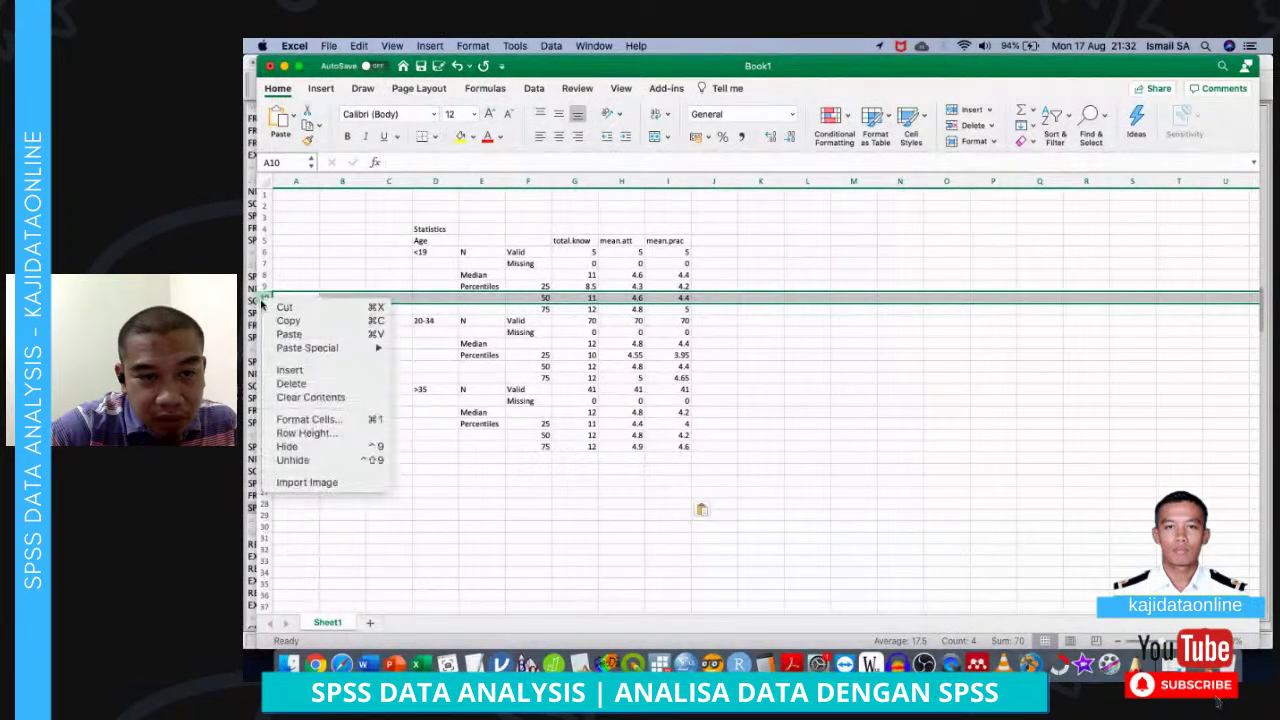
left_click(298, 384)
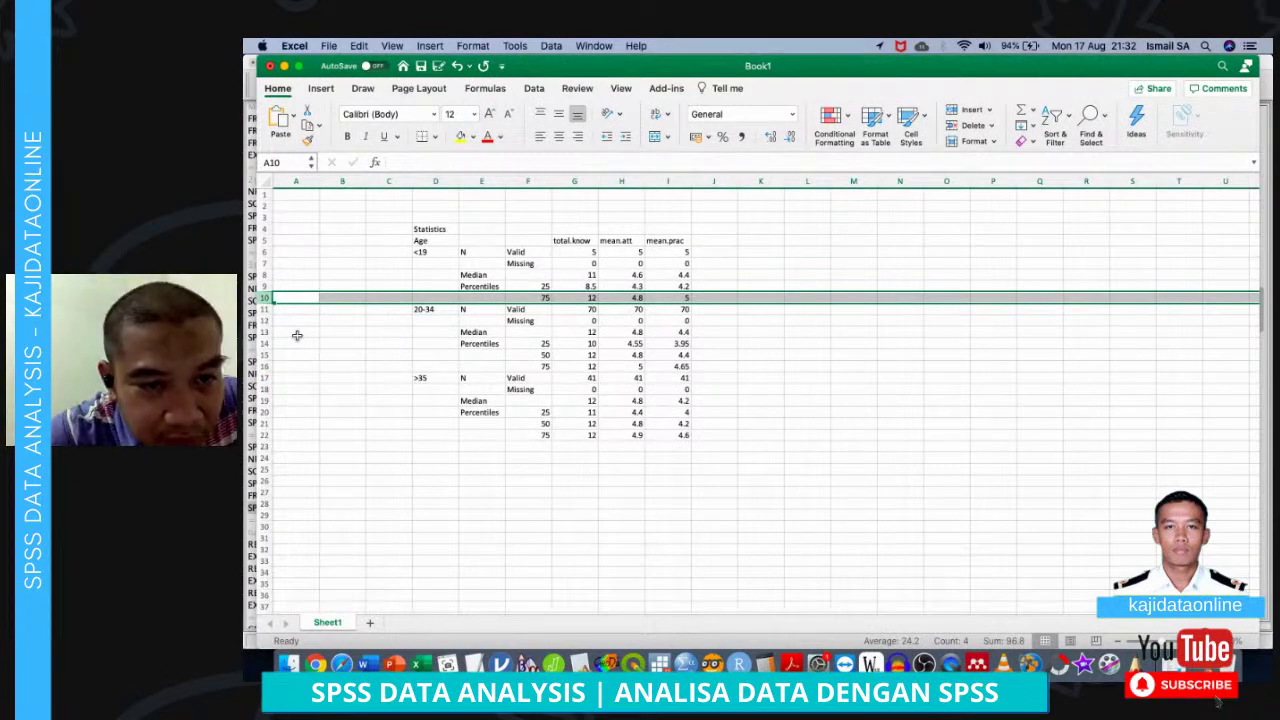
Delete the N Valid, N Missing and 50th percentile rows from the 20-34 age group
left_click(264, 310)
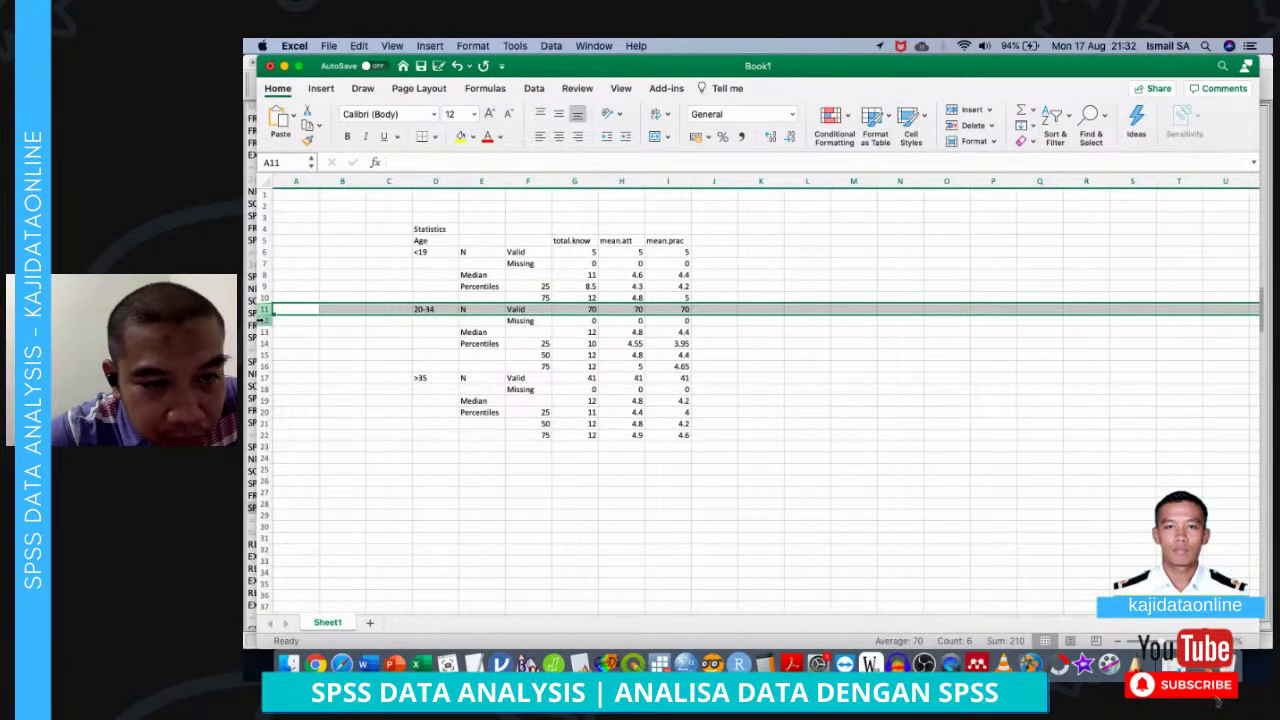
left_click_drag(264, 312, 264, 322)
right_click(264, 320)
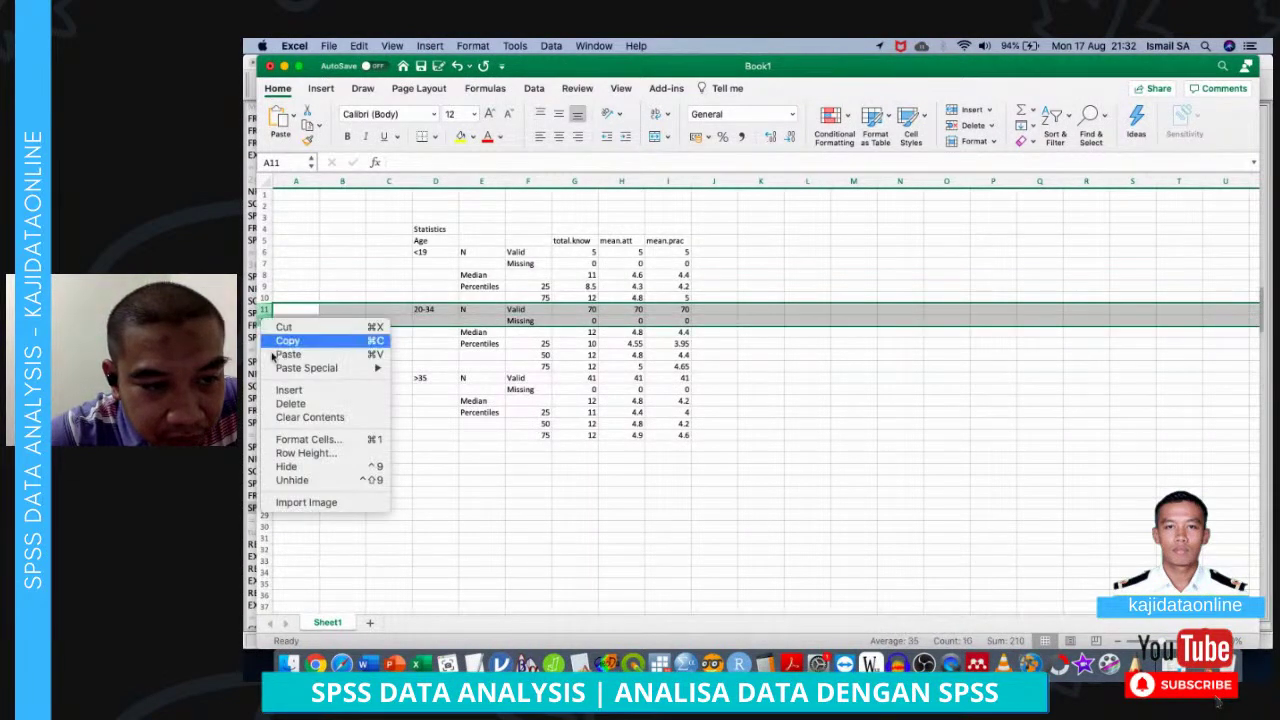
left_click(292, 404)
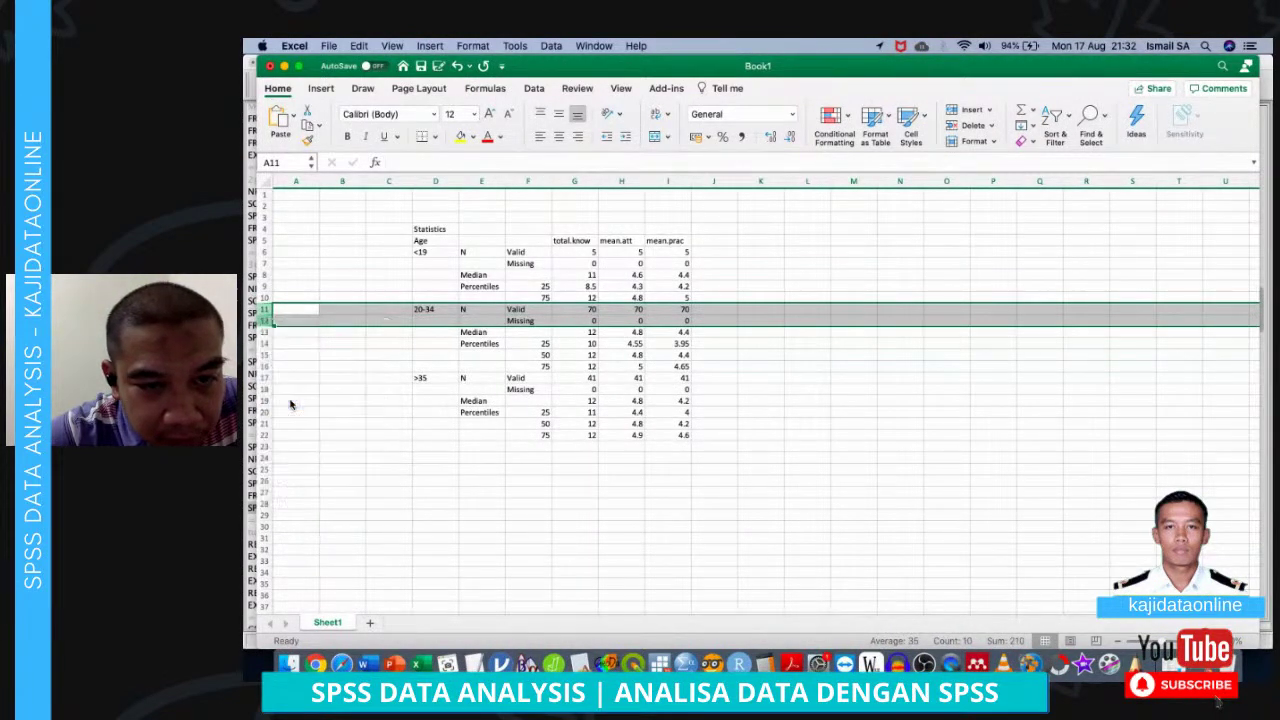
left_click(268, 333)
right_click(269, 333)
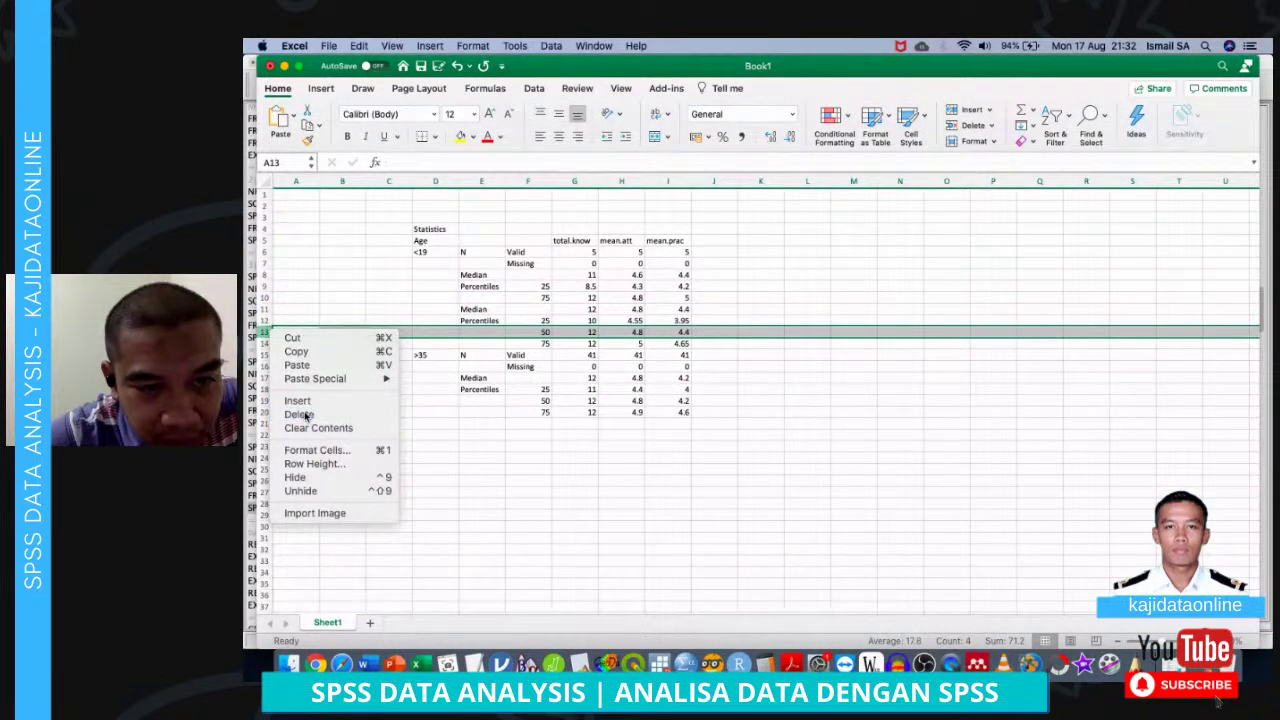
left_click(295, 413)
Delete the N Valid, N Missing and 50th percentile rows from the >35 age group
scroll(490, 335, "up", 2)
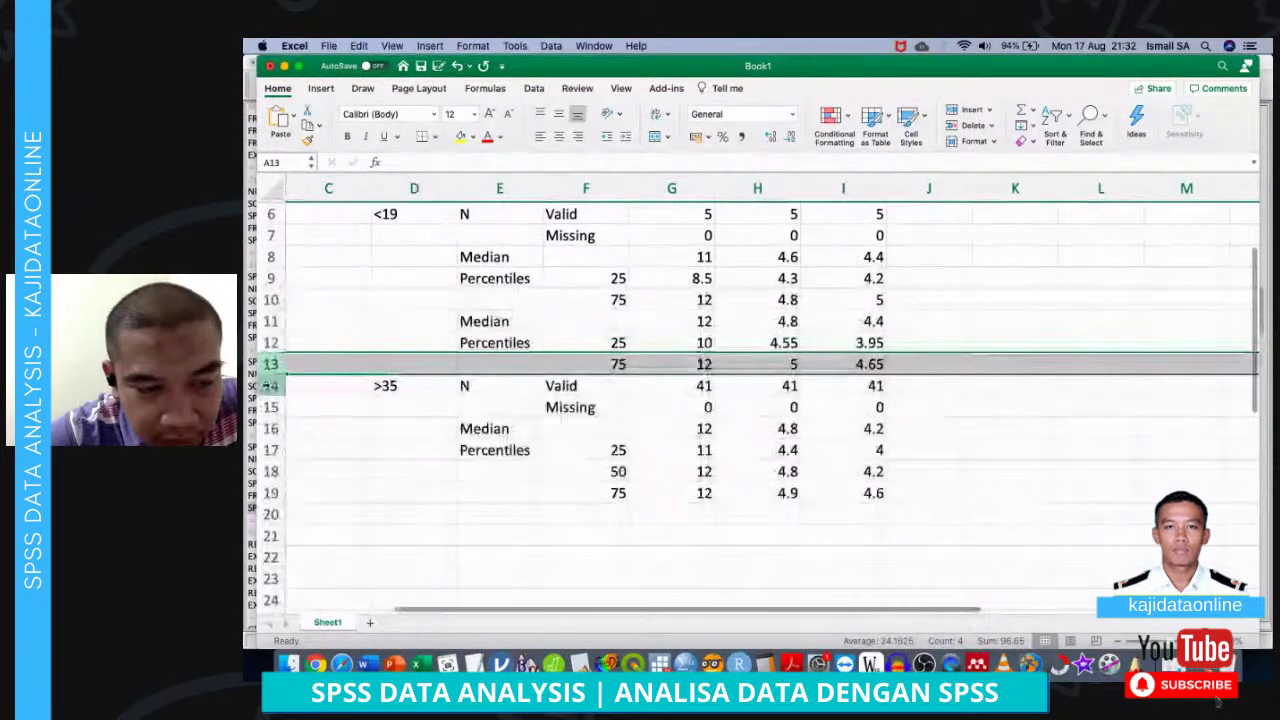
left_click(270, 386)
left_click_drag(270, 386, 270, 407)
right_click(270, 407)
left_click(300, 489)
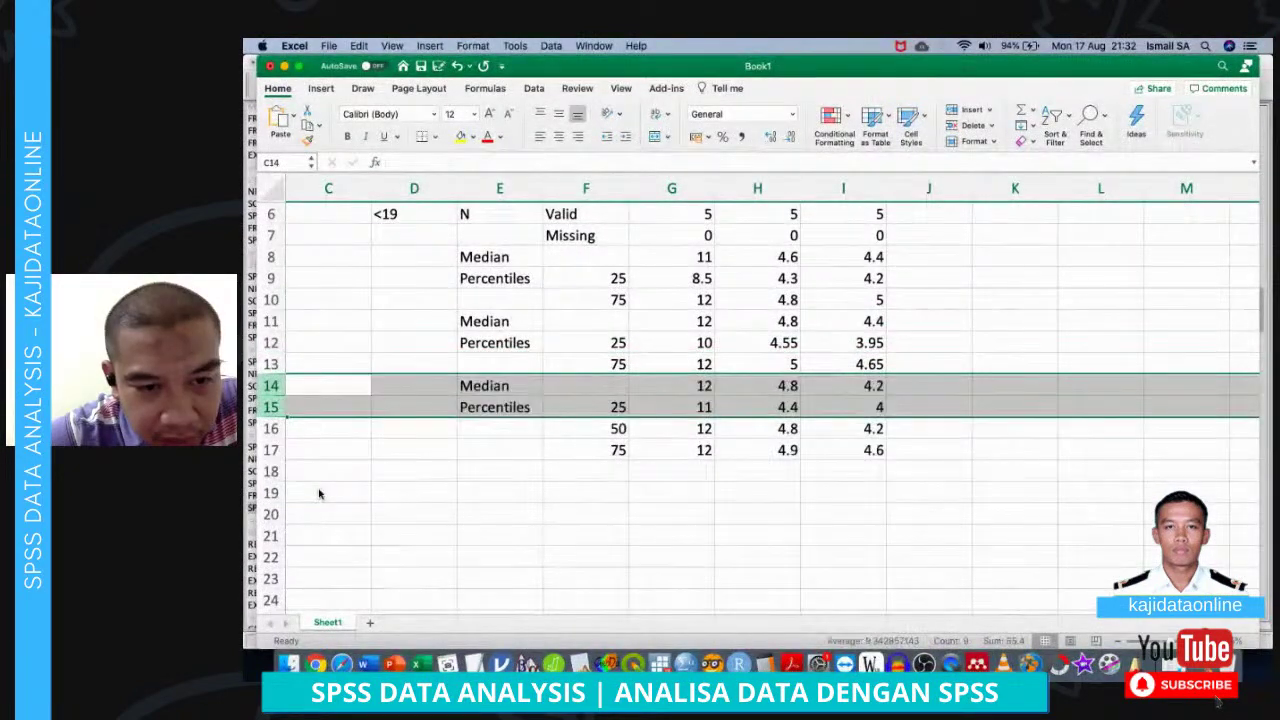
left_click(279, 428)
right_click(281, 428)
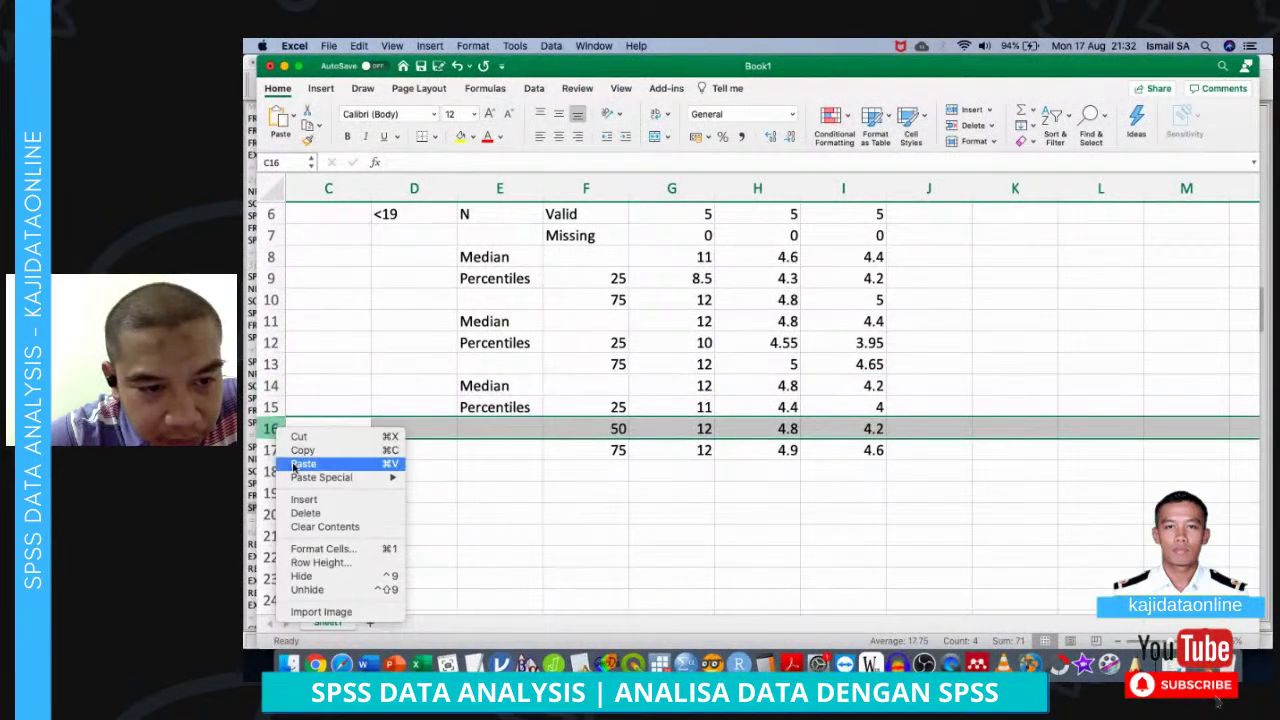
left_click(307, 512)
Delete the N Valid and N Missing rows of the <19 age group
scroll(437, 371, "up", 3)
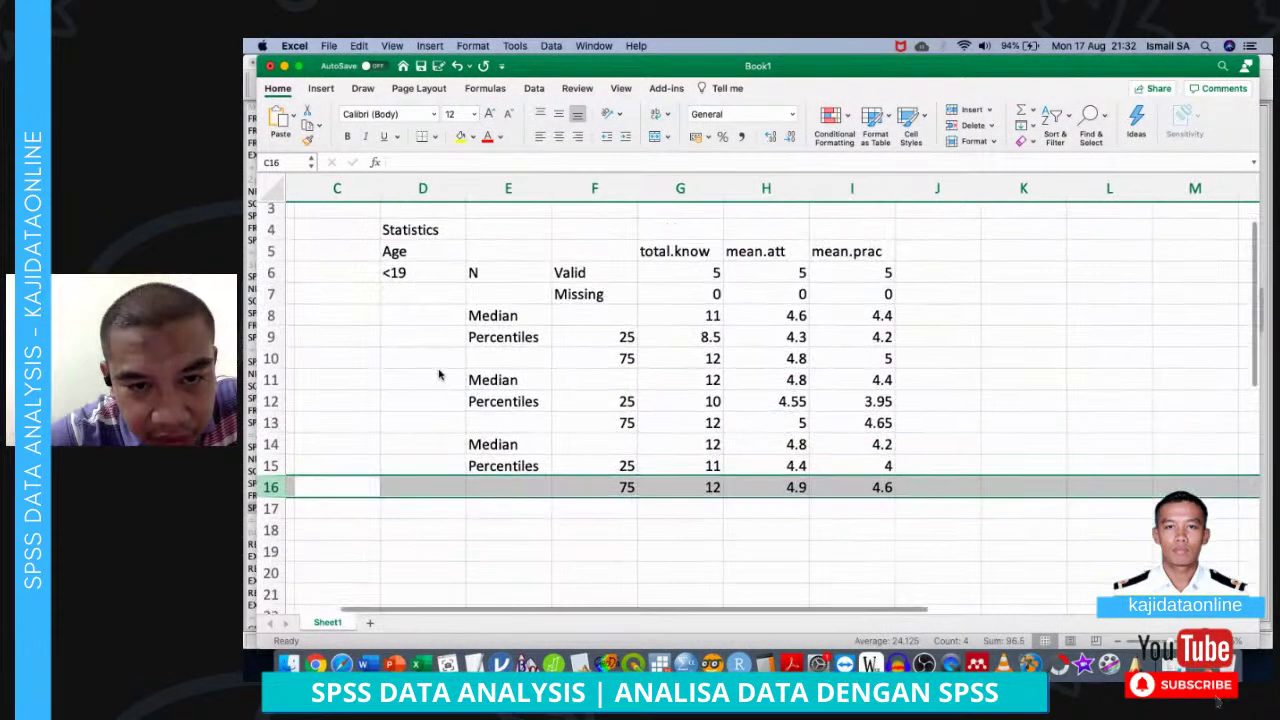
left_click_drag(270, 285, 270, 307)
right_click(270, 307)
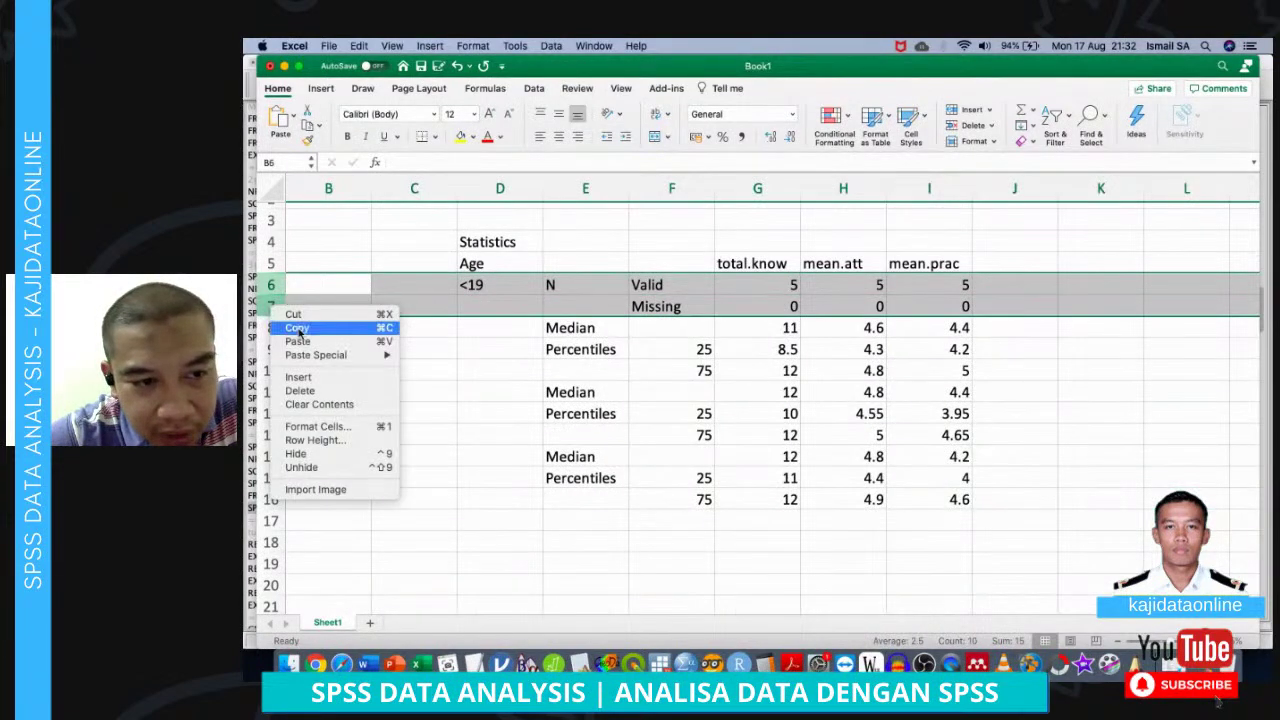
left_click(331, 393)
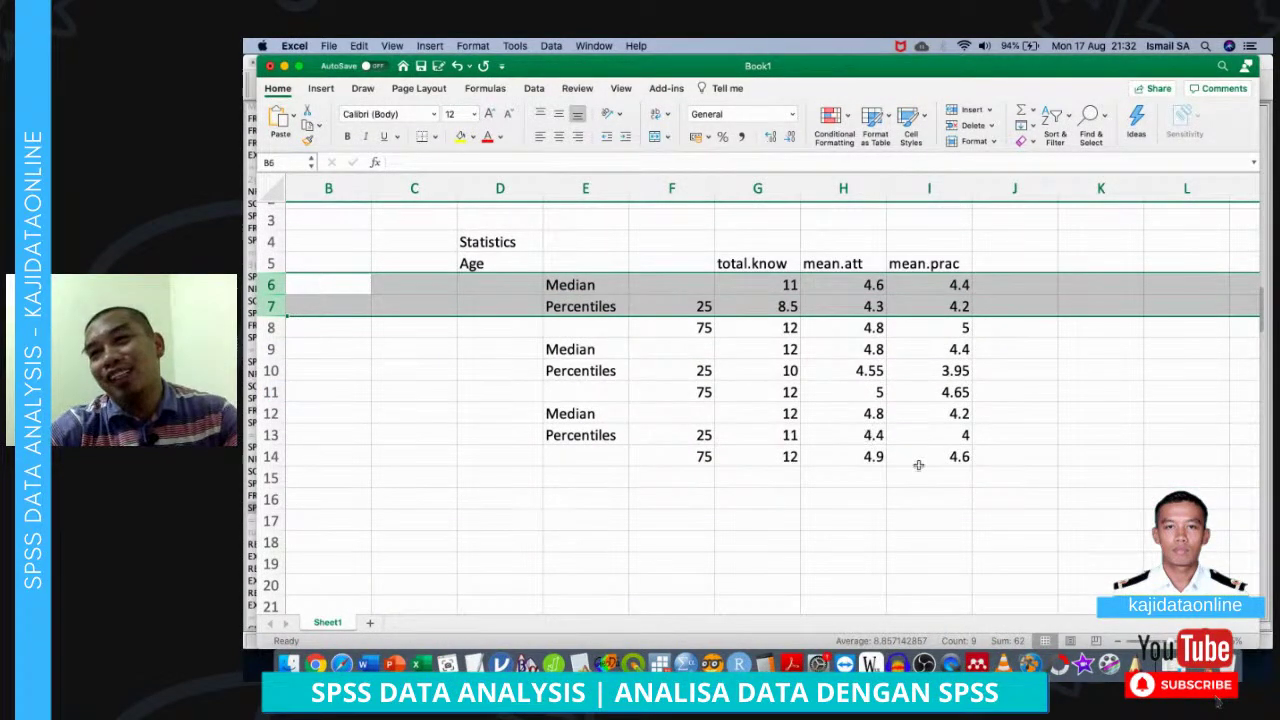
Copy the total.know values in G7:G14 and paste them transposed into row 18 starting at F18
left_click(813, 336)
left_click(769, 307)
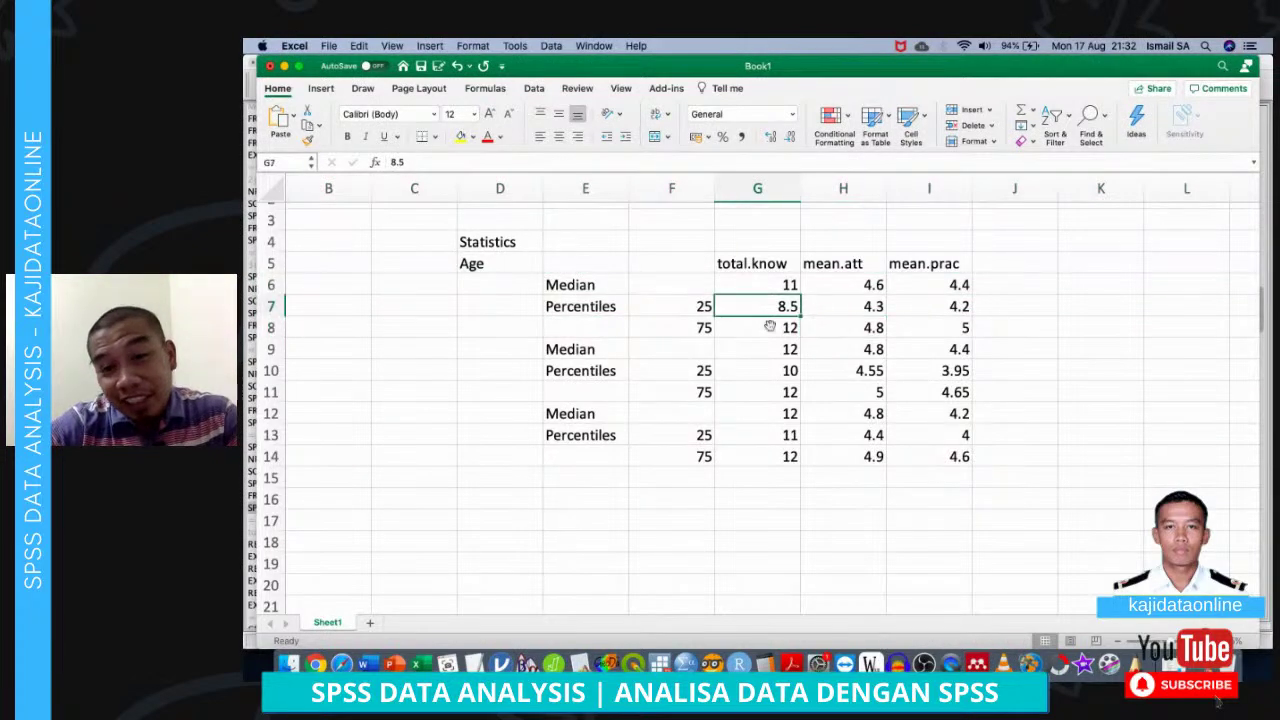
left_click(782, 456, "shift")
key("super+c")
scroll(780, 452, "down", 3)
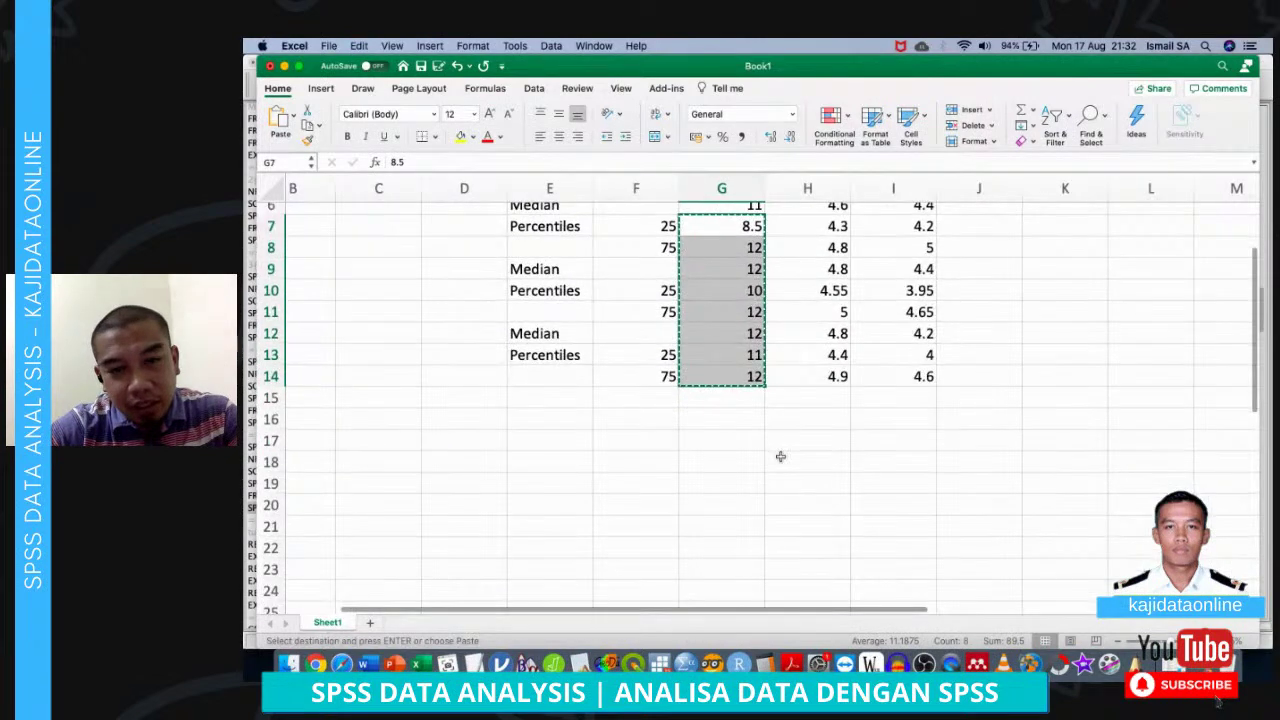
scroll(780, 454, "right", 2)
left_click(614, 458)
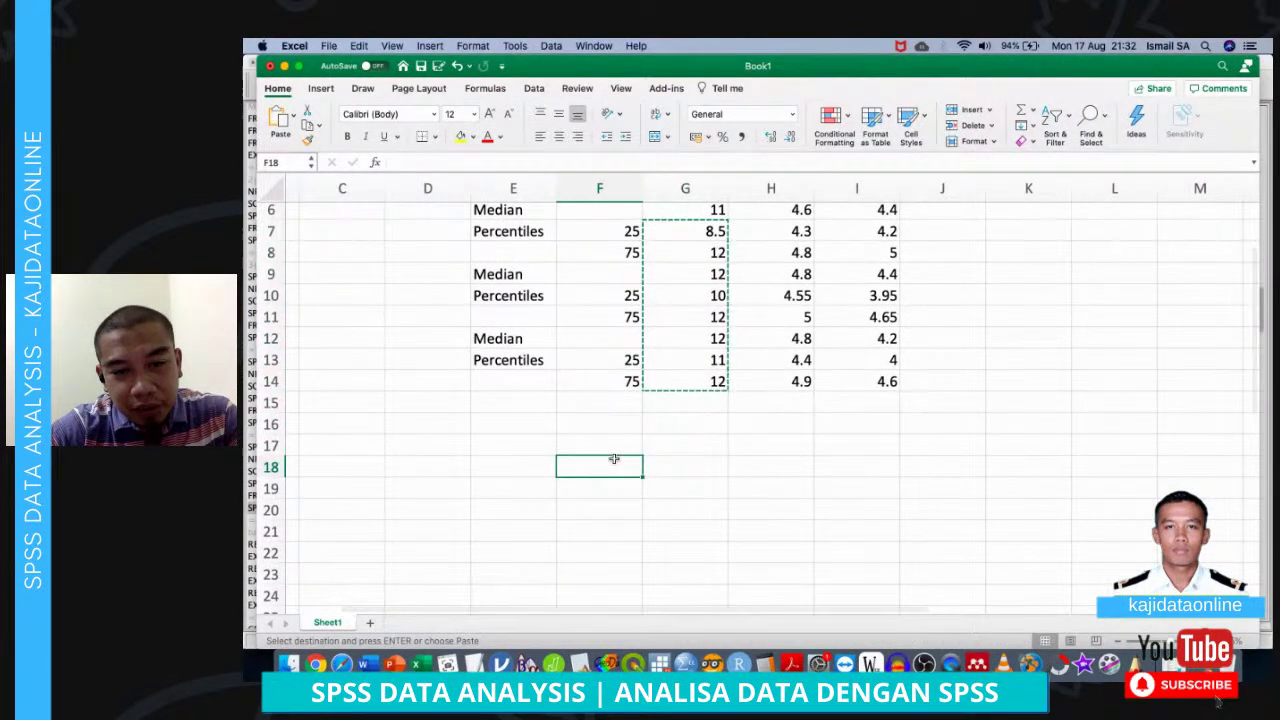
right_click(612, 458)
mouse_move(700, 393)
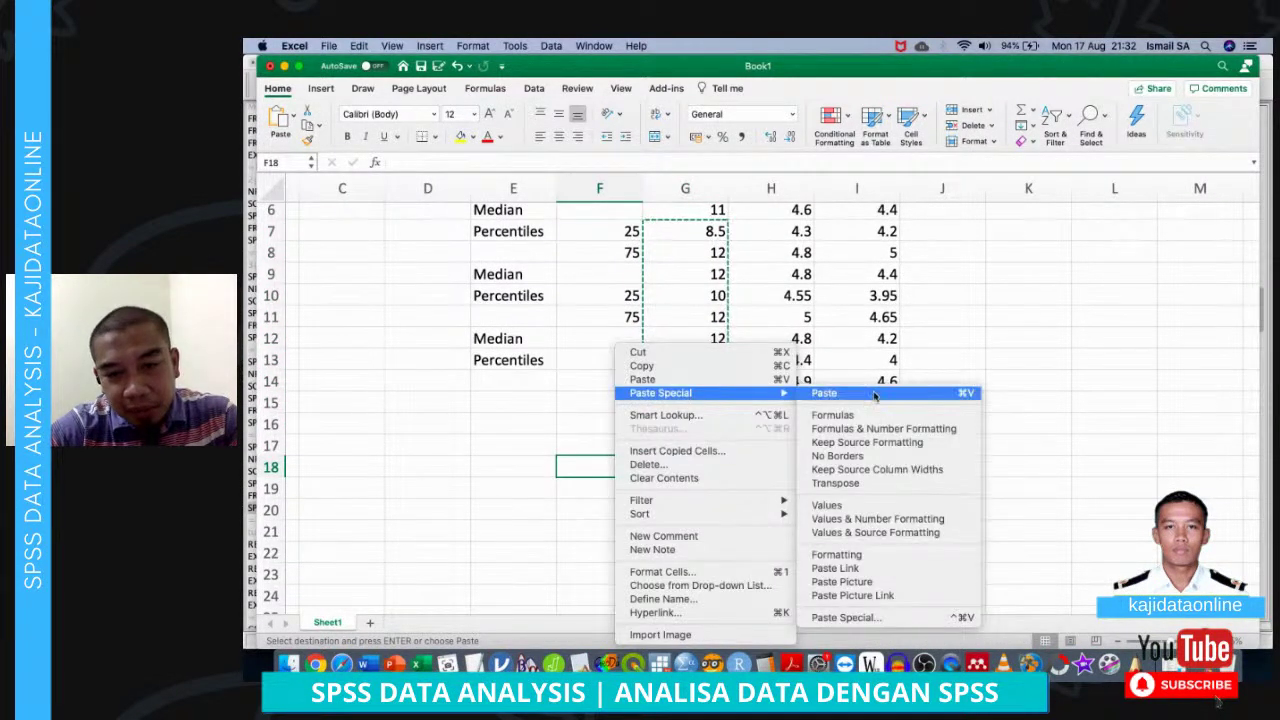
left_click(880, 483)
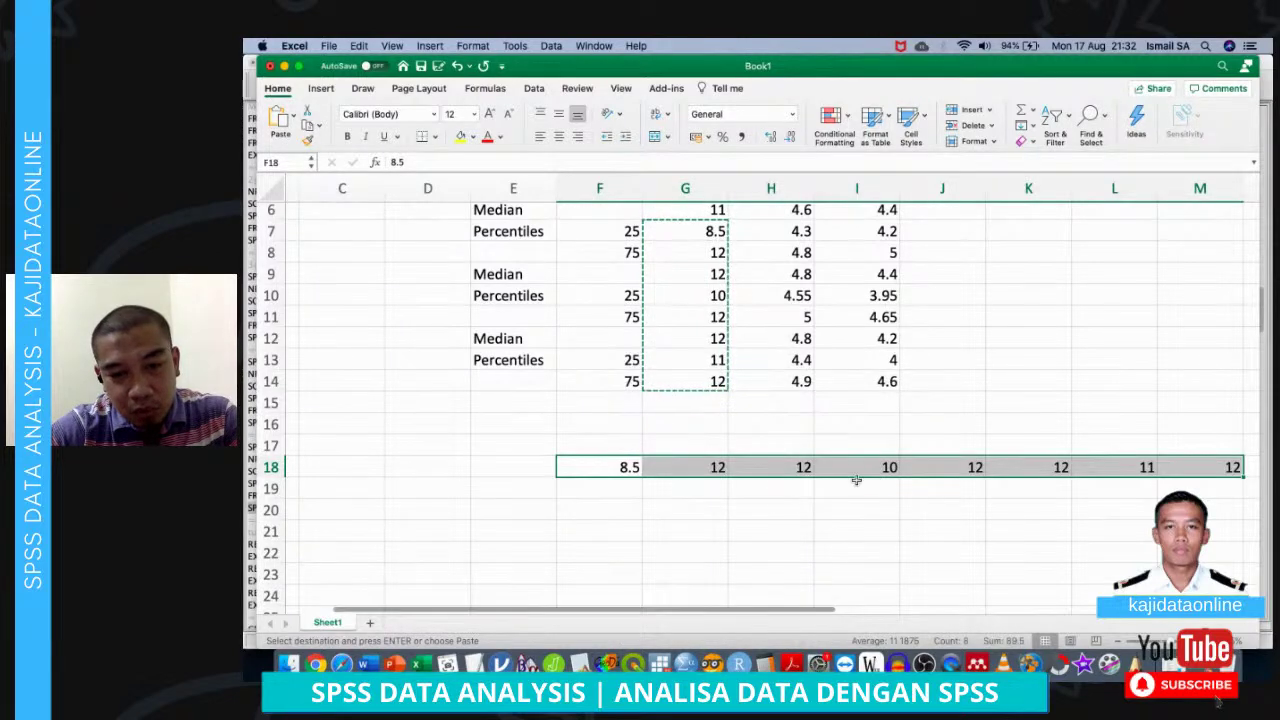
Move the transposed value pairs from H18:I18, J18:K18 and L18:M18 under F18:G18, forming a two-column block in F18:G21
scroll(776, 474, "up", 1)
scroll(776, 474, "right", 1)
scroll(776, 474, "up", 1)
scroll(776, 474, "right", 1)
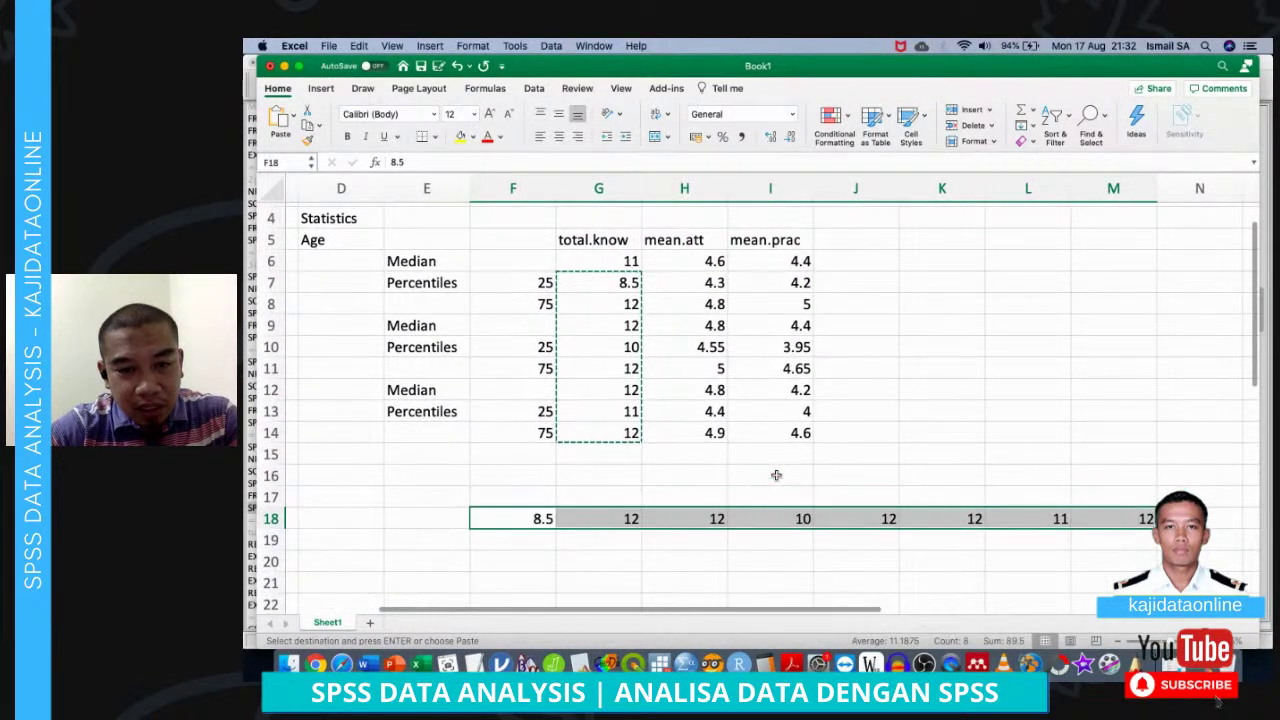
left_click(541, 521)
left_click(592, 519)
left_click(517, 522)
left_click(591, 521)
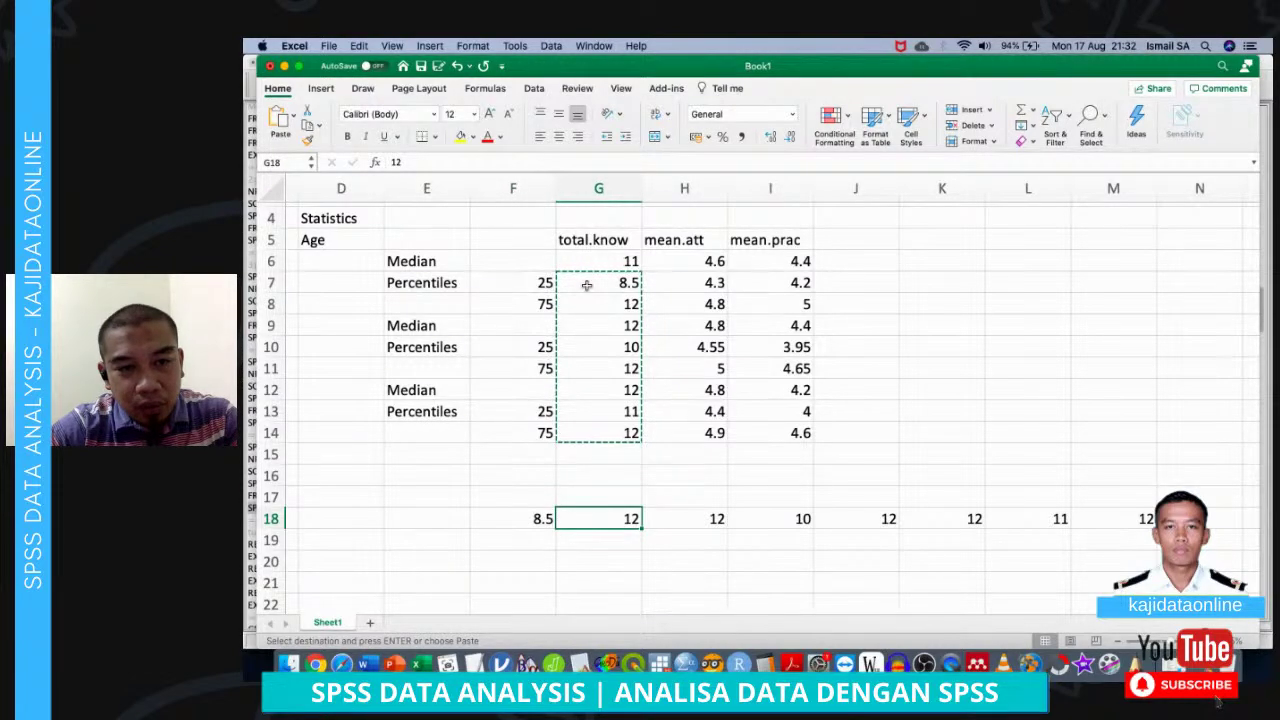
left_click(354, 283)
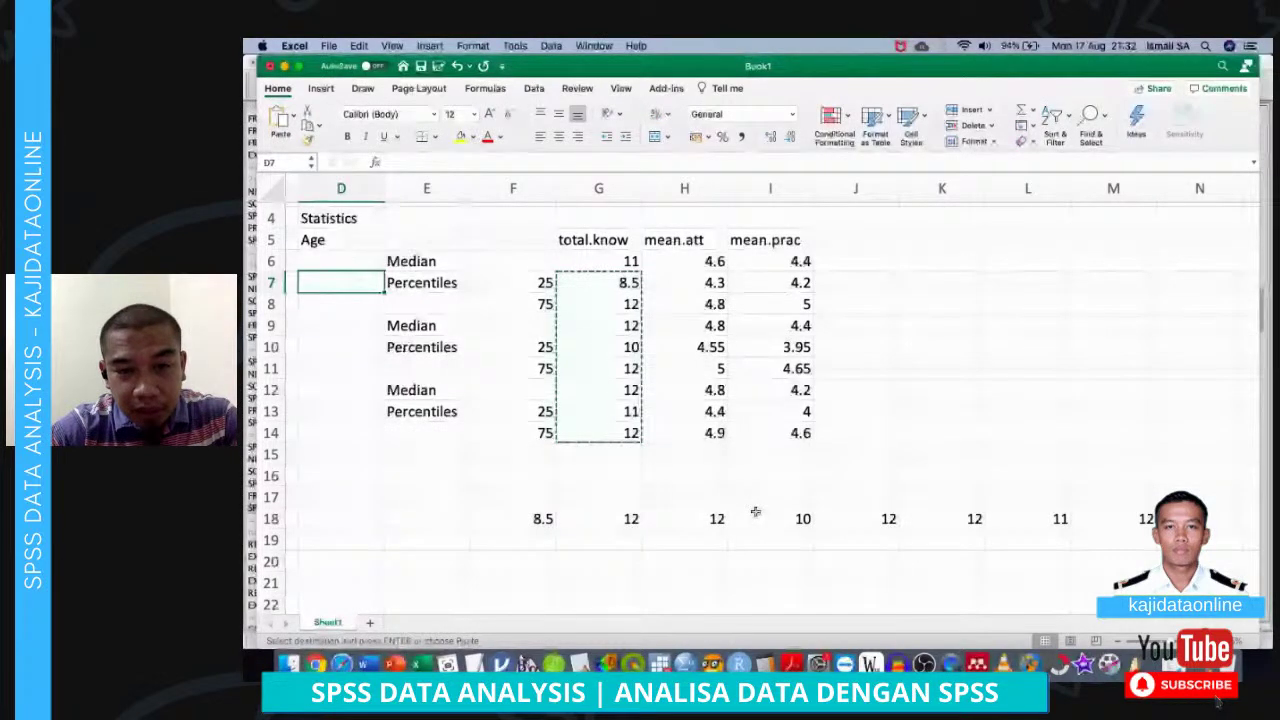
left_click_drag(733, 517, 528, 534)
left_click_drag(857, 520, 534, 565)
key("super+c")
left_click_drag(1045, 518, 630, 590)
key("super+c")
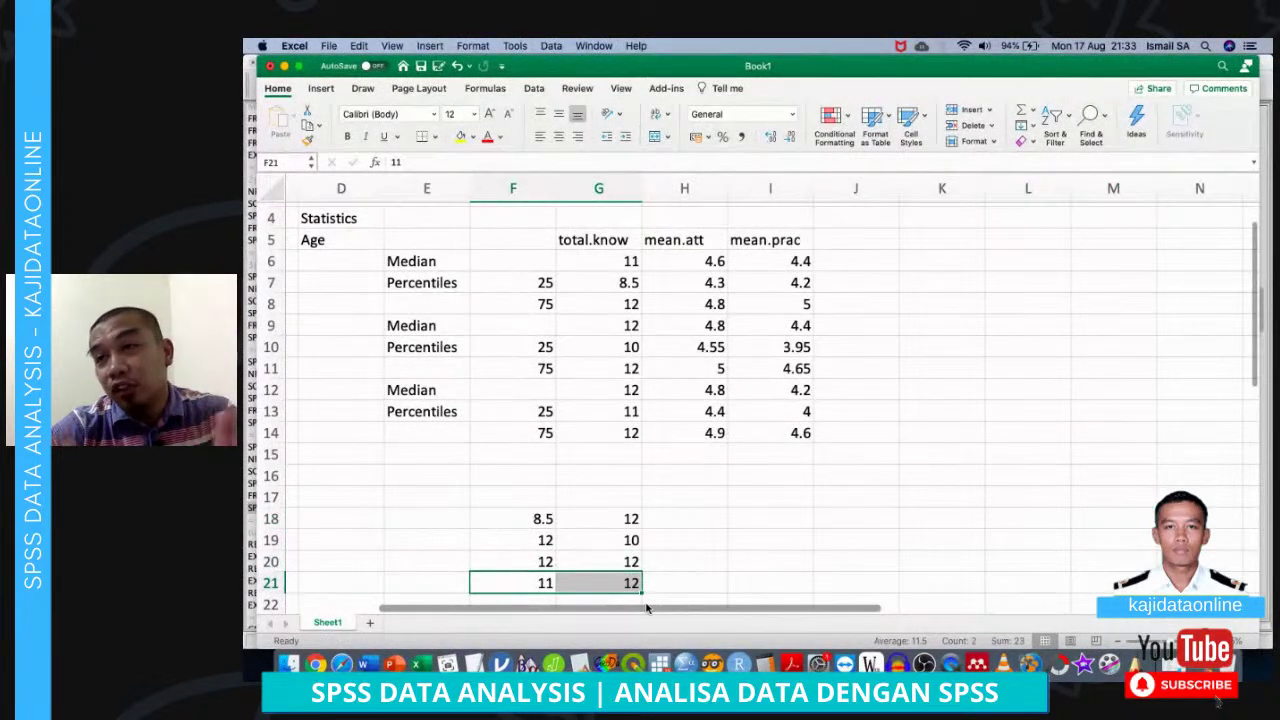
Switch to the Word document and review the Median, Q1, Q3, Z and p-value columns of Table 4
key("ctrl+Up")
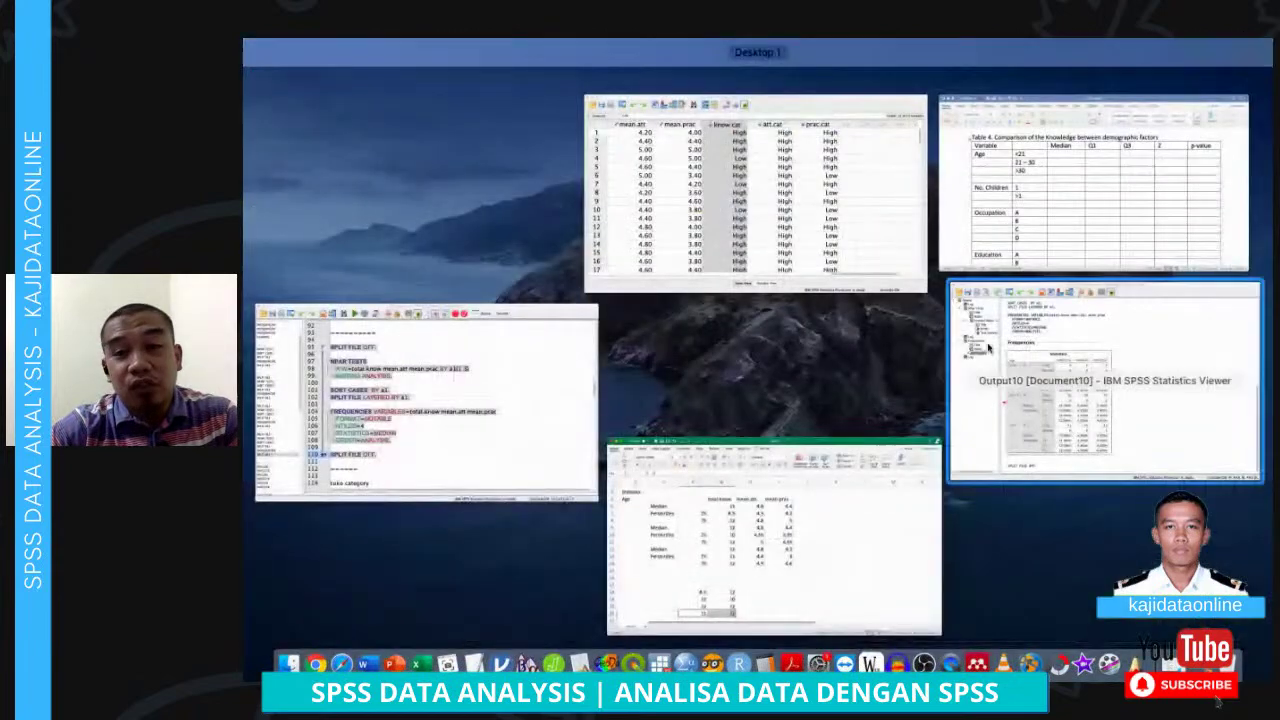
left_click(1025, 217)
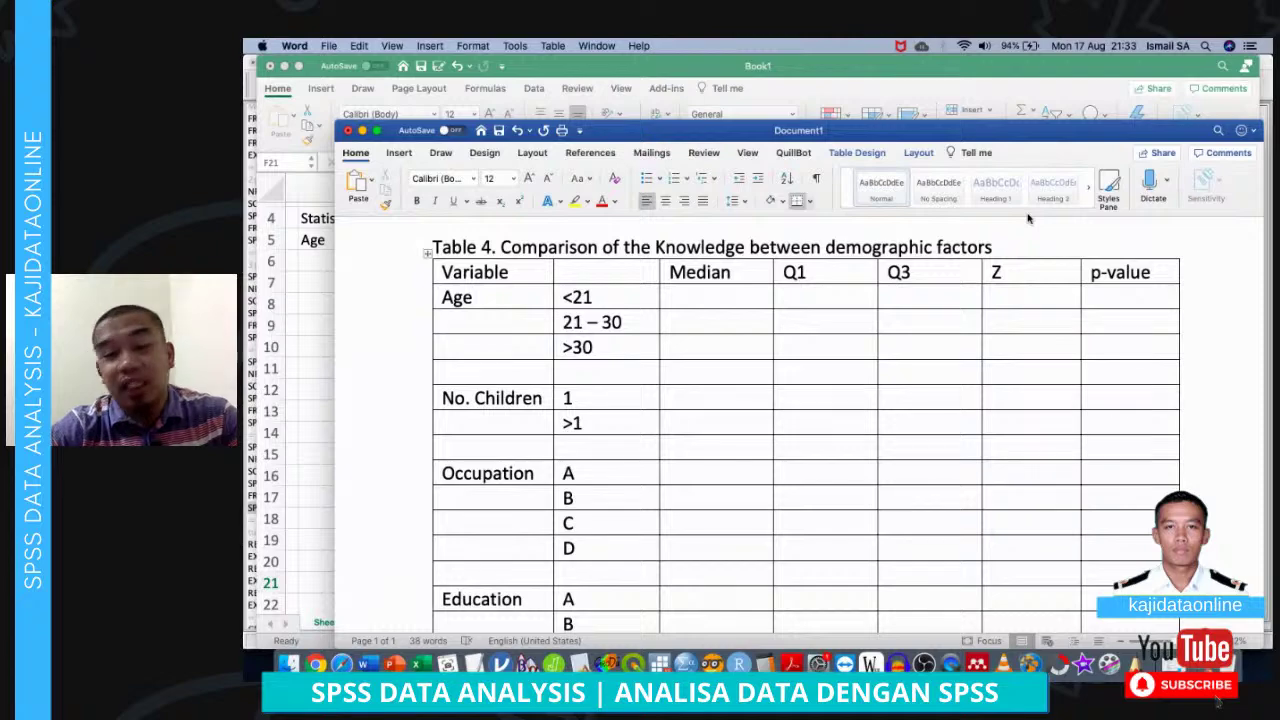
scroll(919, 358, "down", 3)
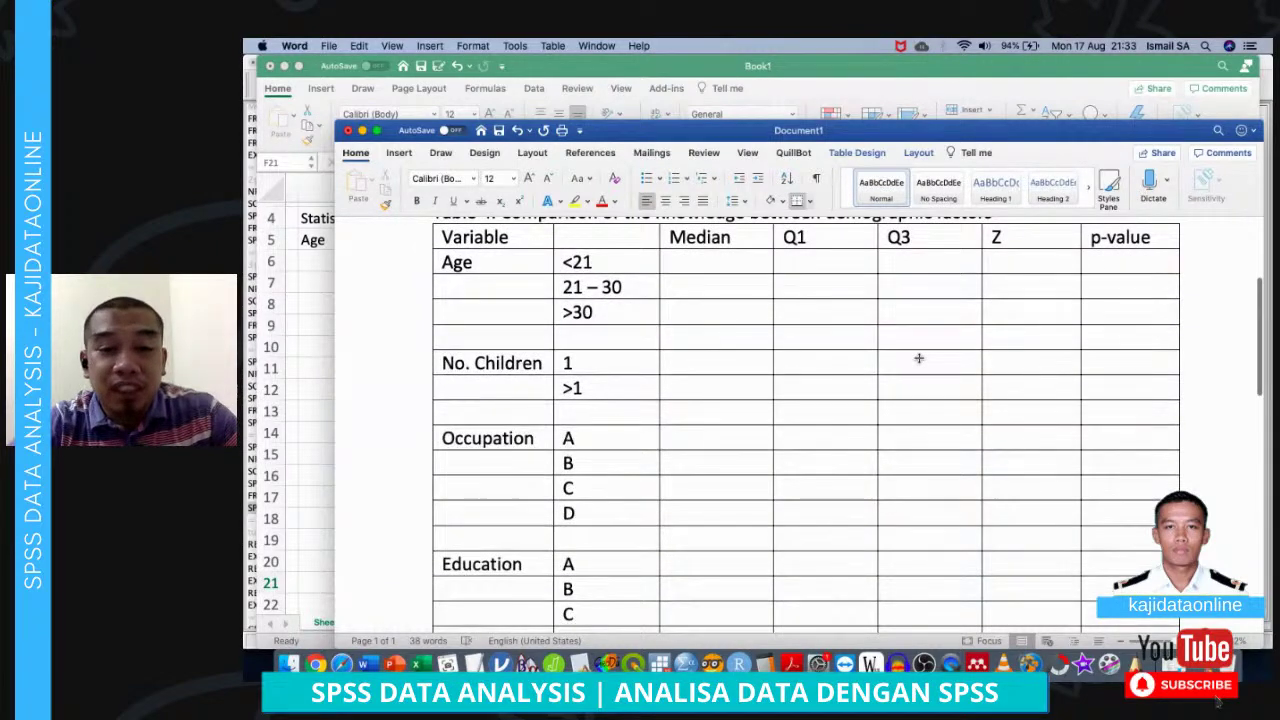
scroll(919, 358, "up", 3)
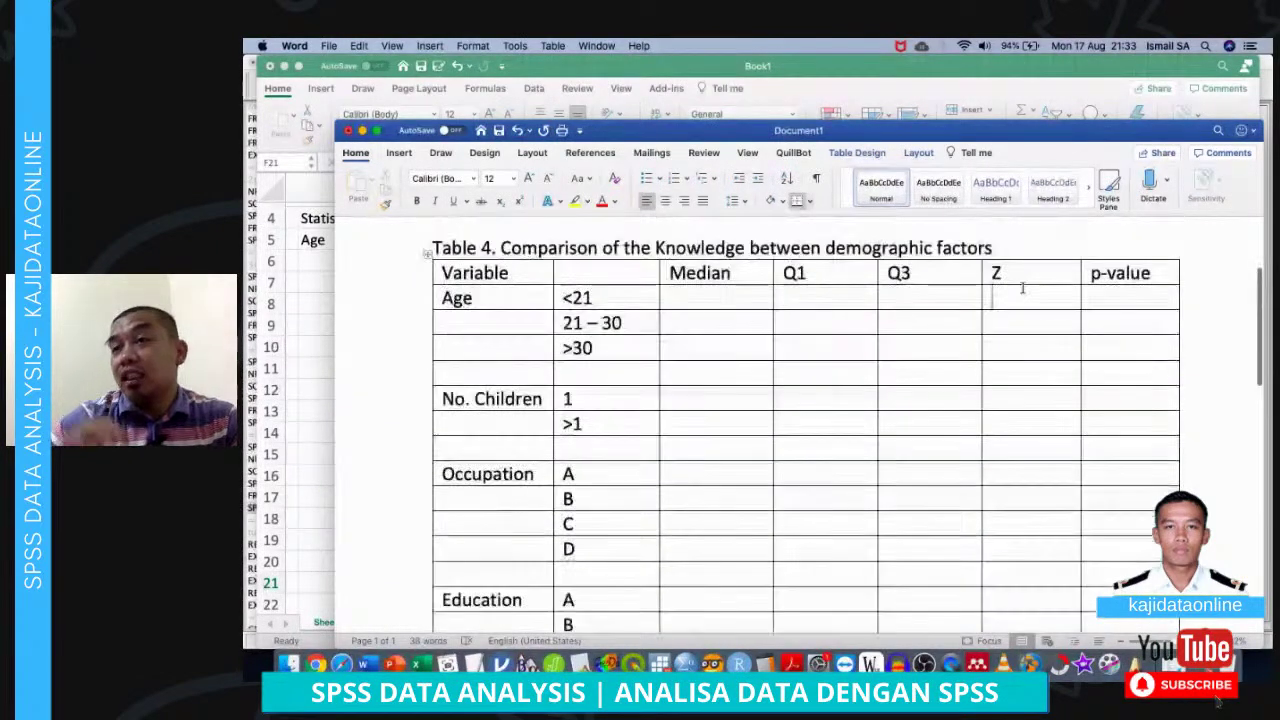
Switch to the SPSS output viewer and examine the Kruskal-Wallis Ranks and Test Statistics tables for Age
key("ctrl+Up")
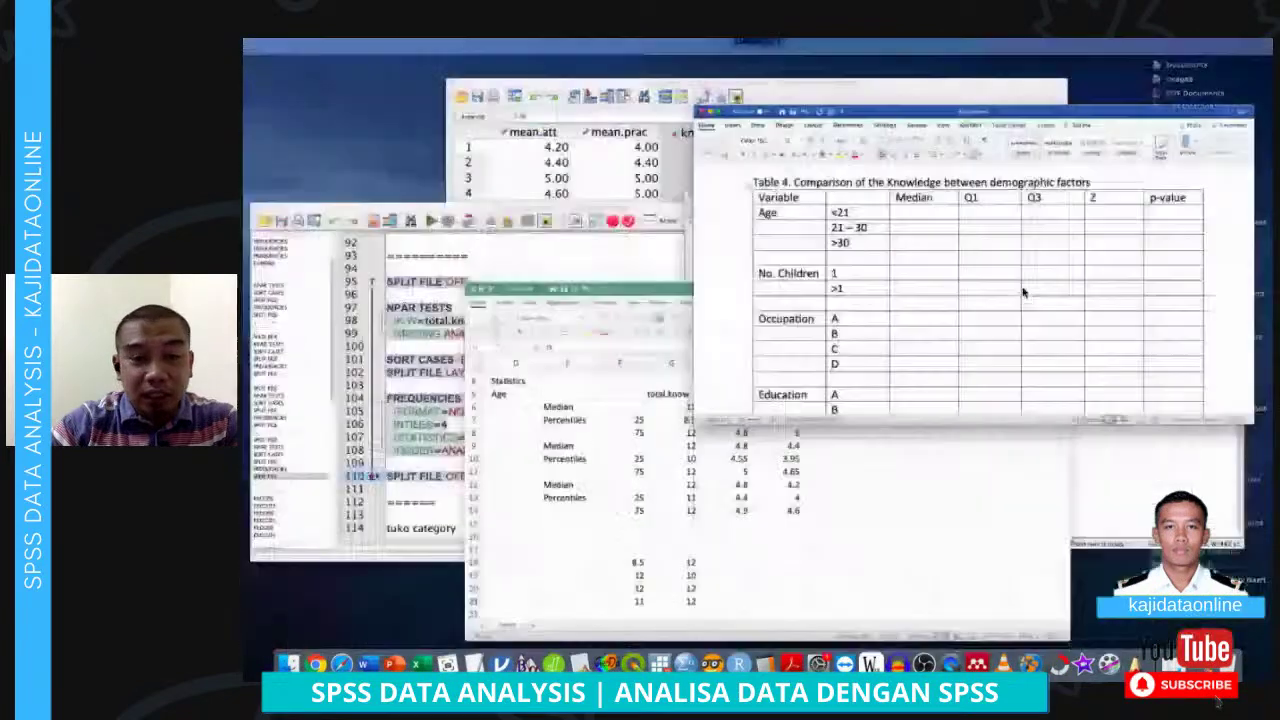
left_click(1012, 398)
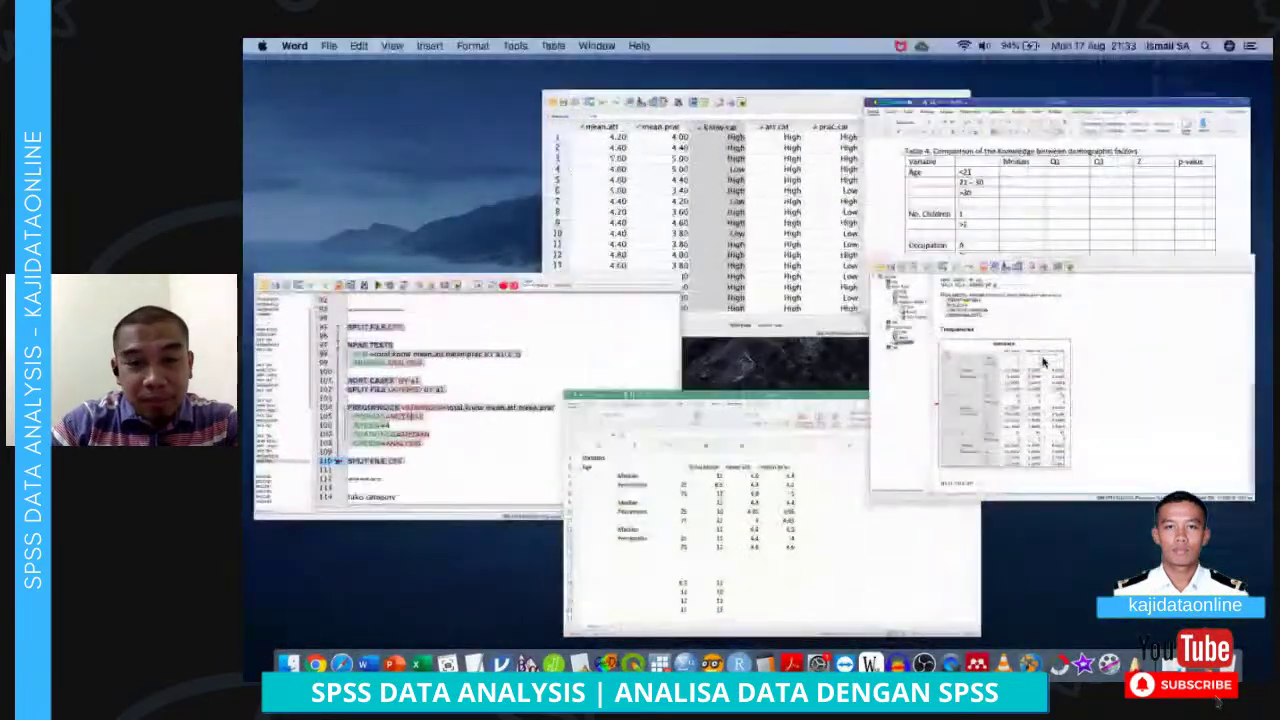
scroll(697, 436, "up", 5)
left_click(585, 392)
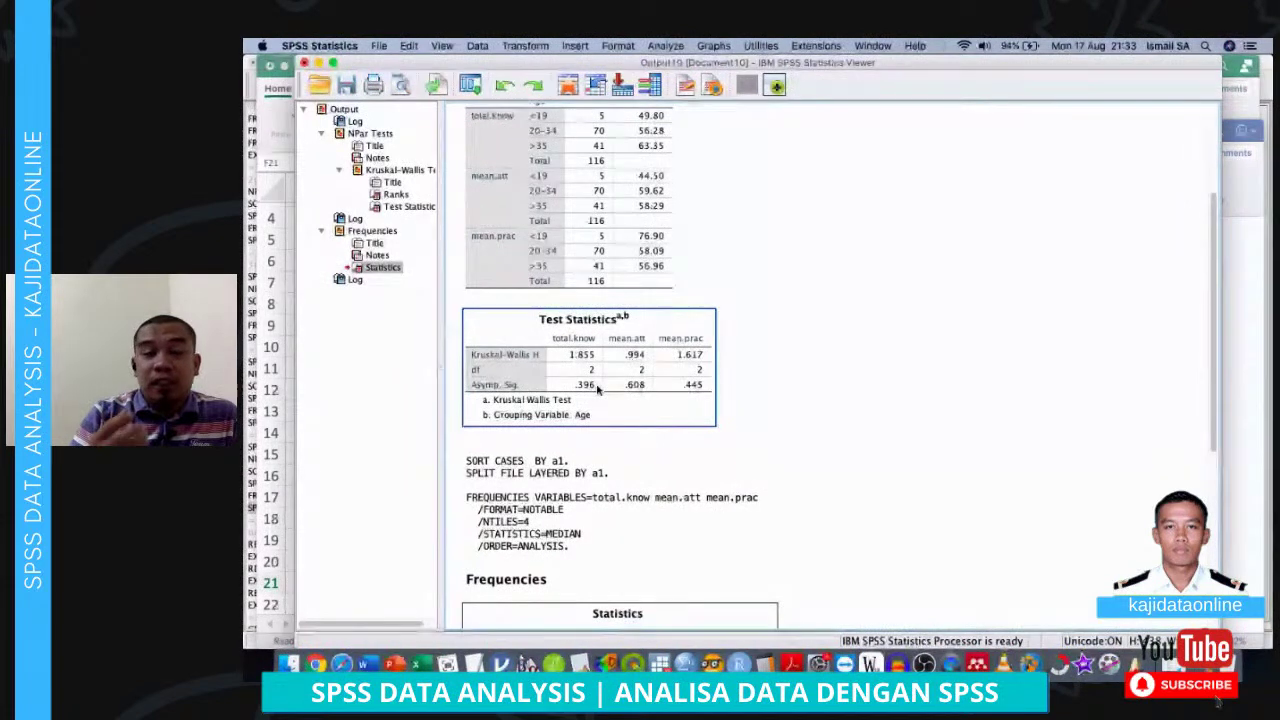
scroll(597, 389, "up", 3)
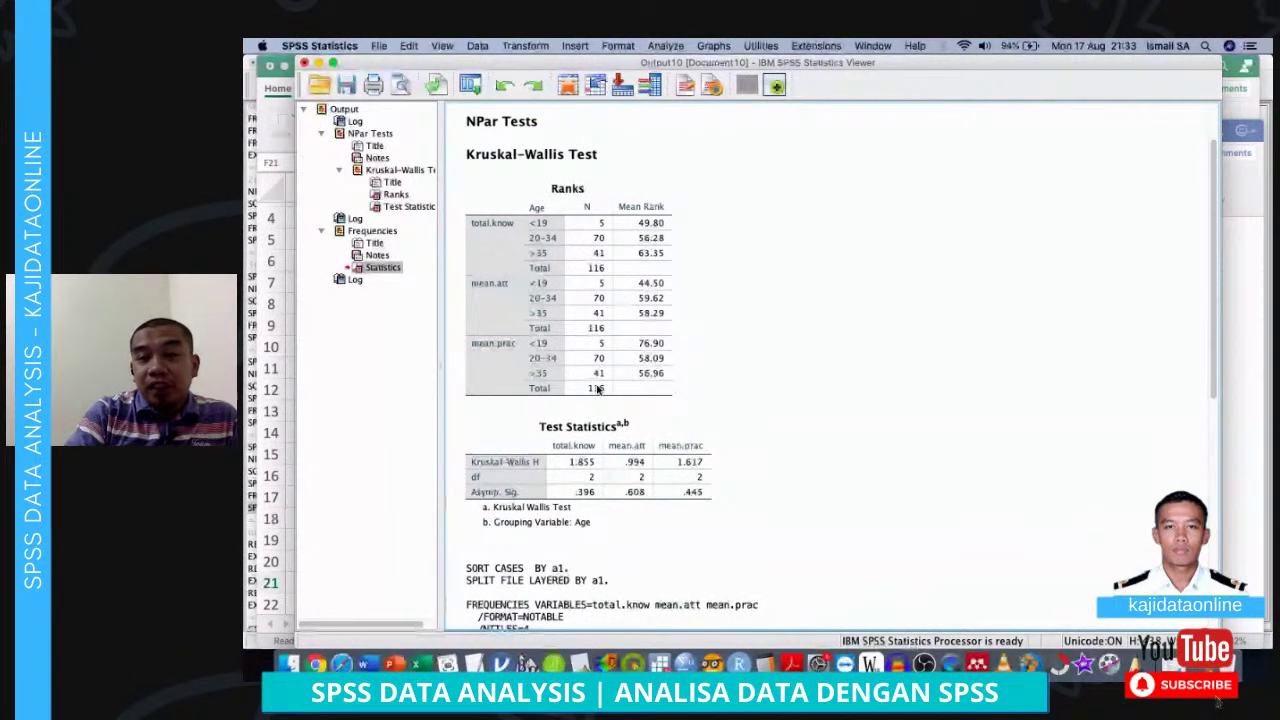
Return to the Word document and place the insertion point on the blank line below Table 4
key("super+Tab")
scroll(820, 456, "down", 4)
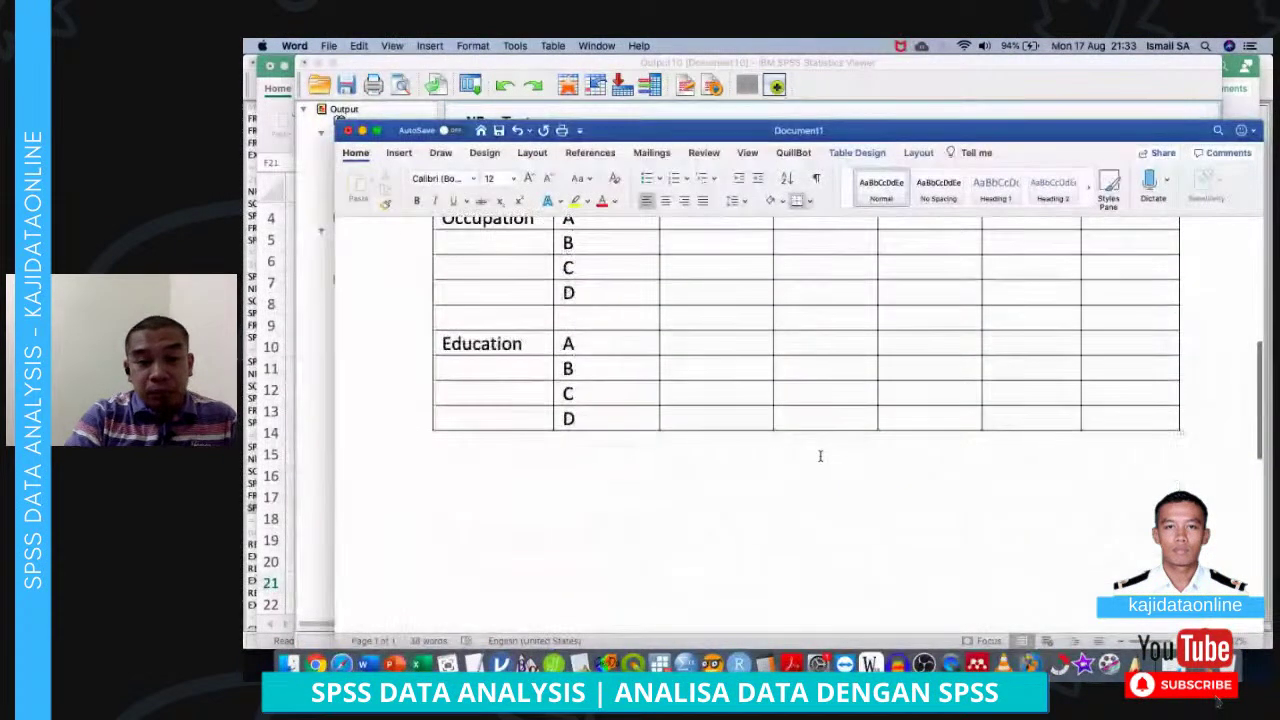
left_click(820, 456)
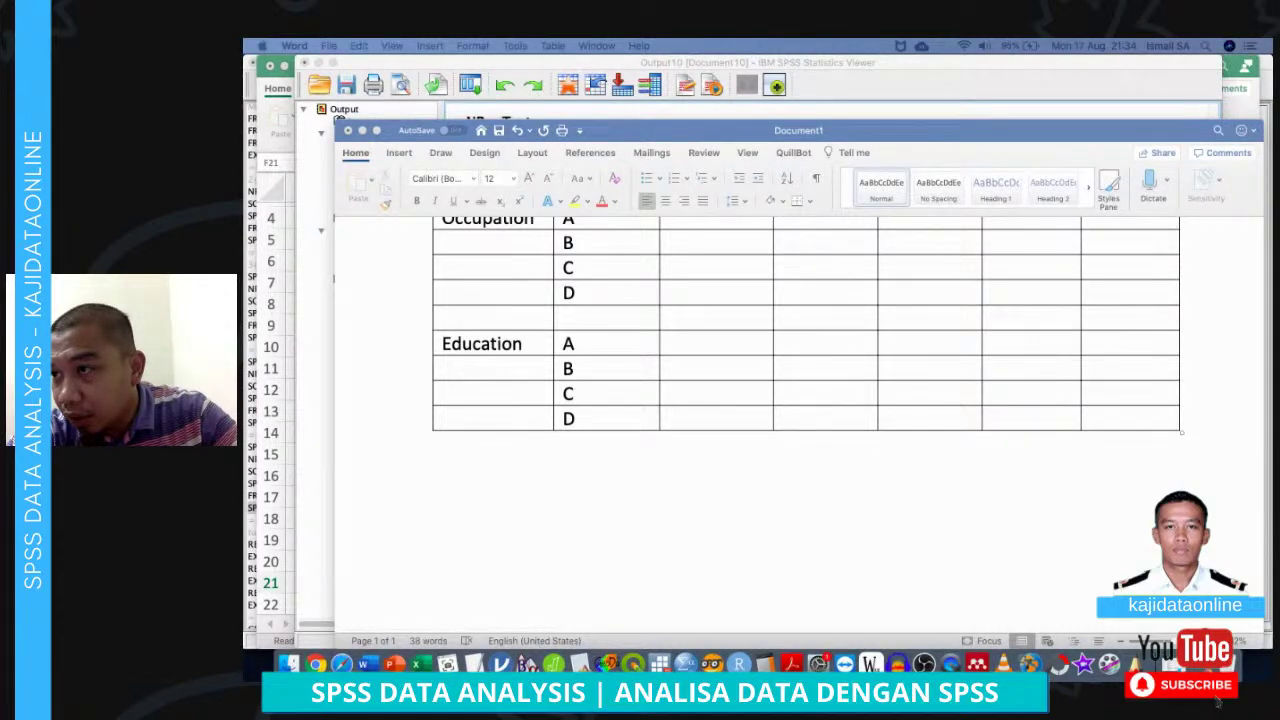
key("ctrl+Up")
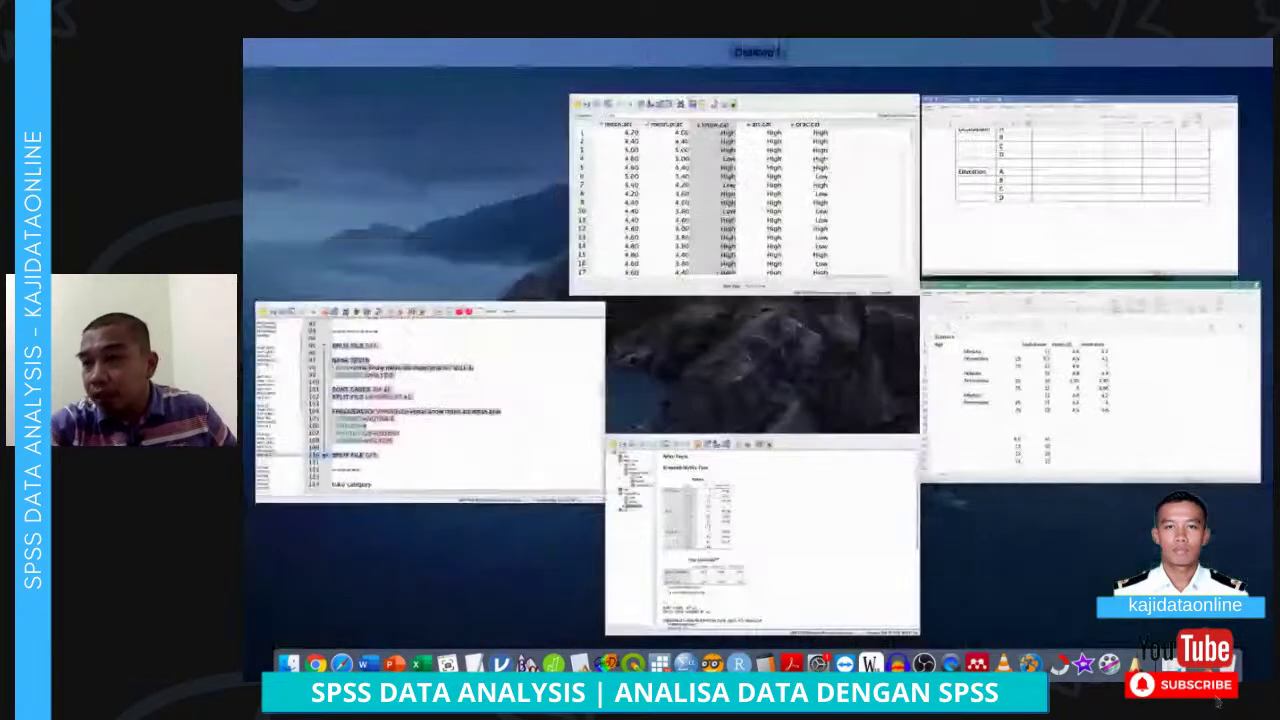
key("ctrl+Up")
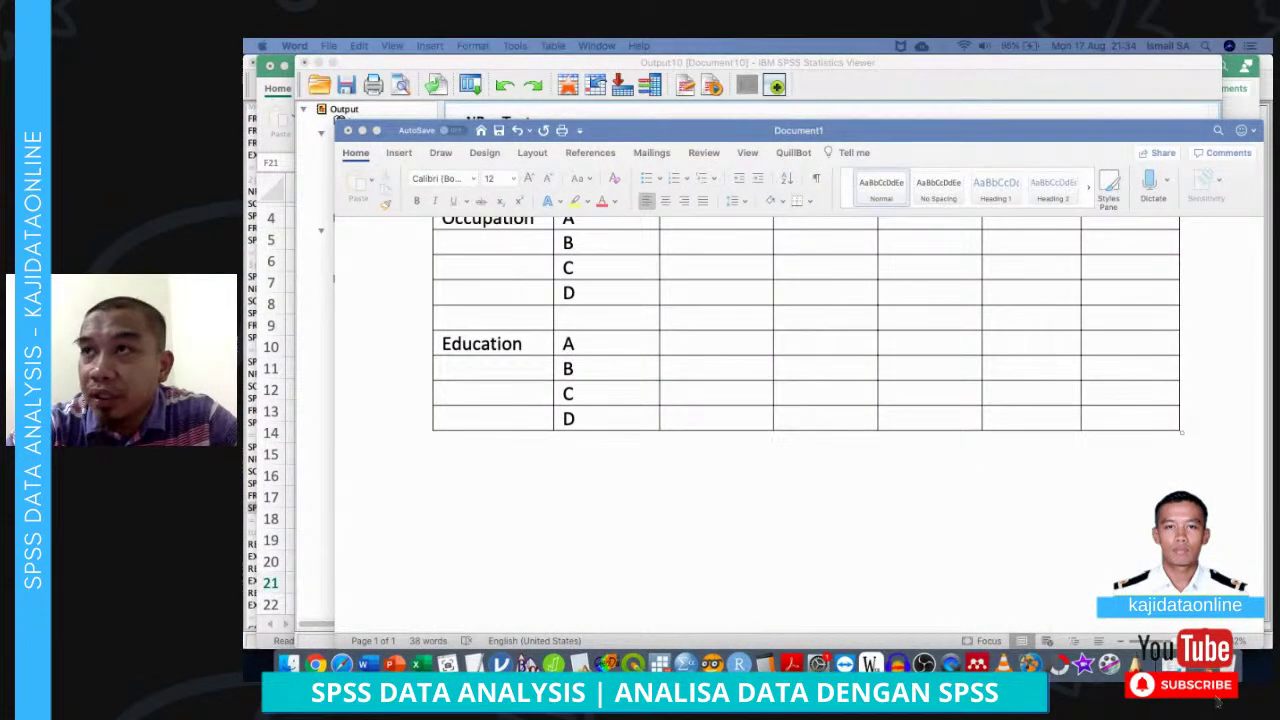
left_click(604, 463)
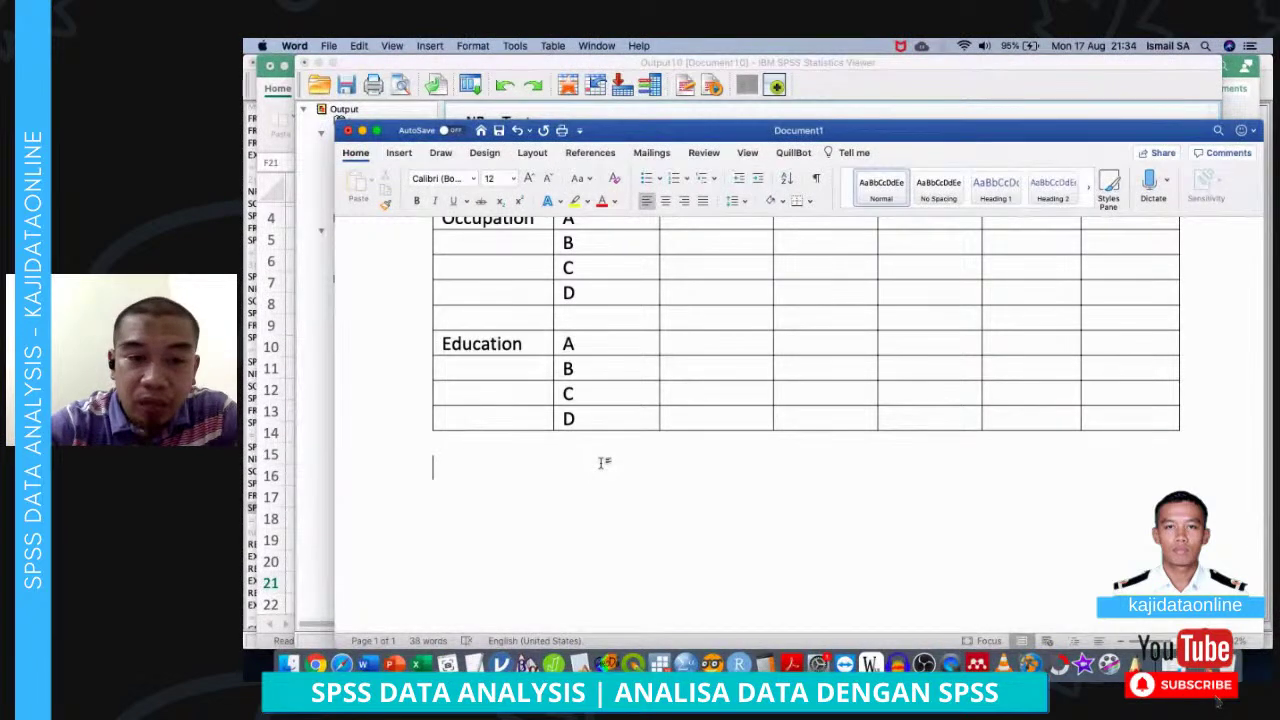
Write "Table 4, shows the difference test regarding the knowledge between different demographic factors" on the line below the table
type("Table 4, shows the diffe")
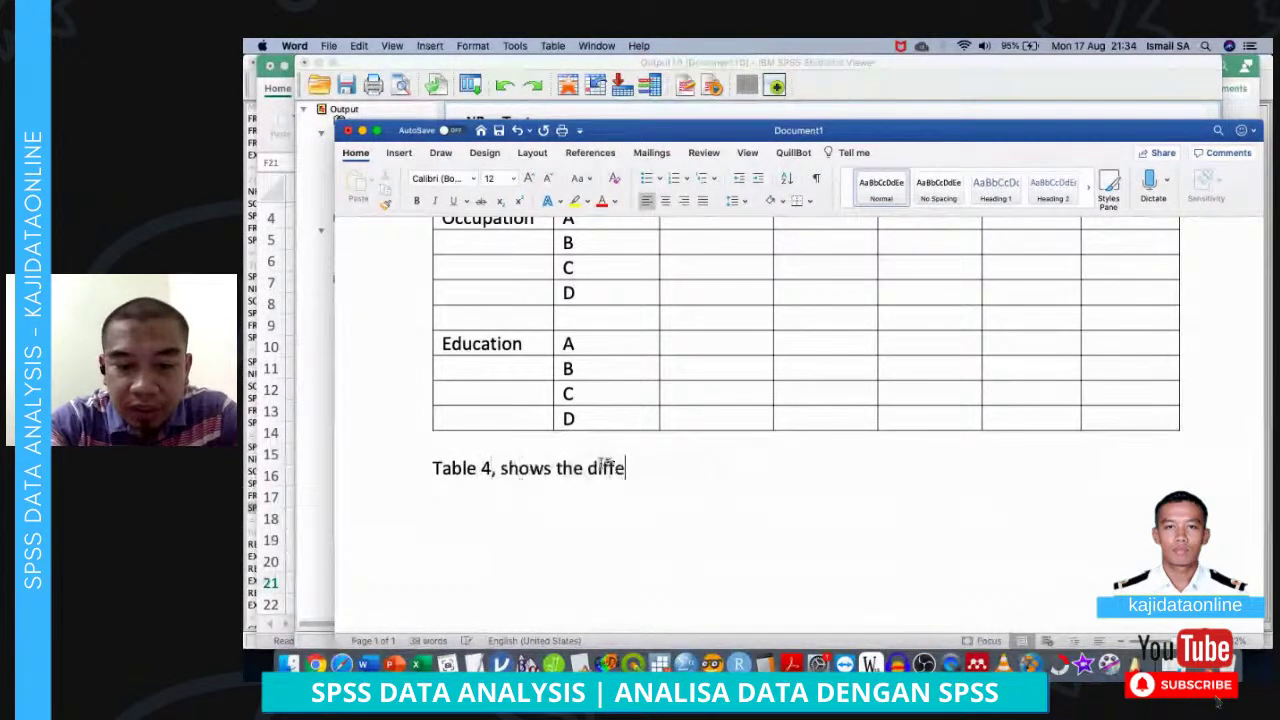
type("rence test re")
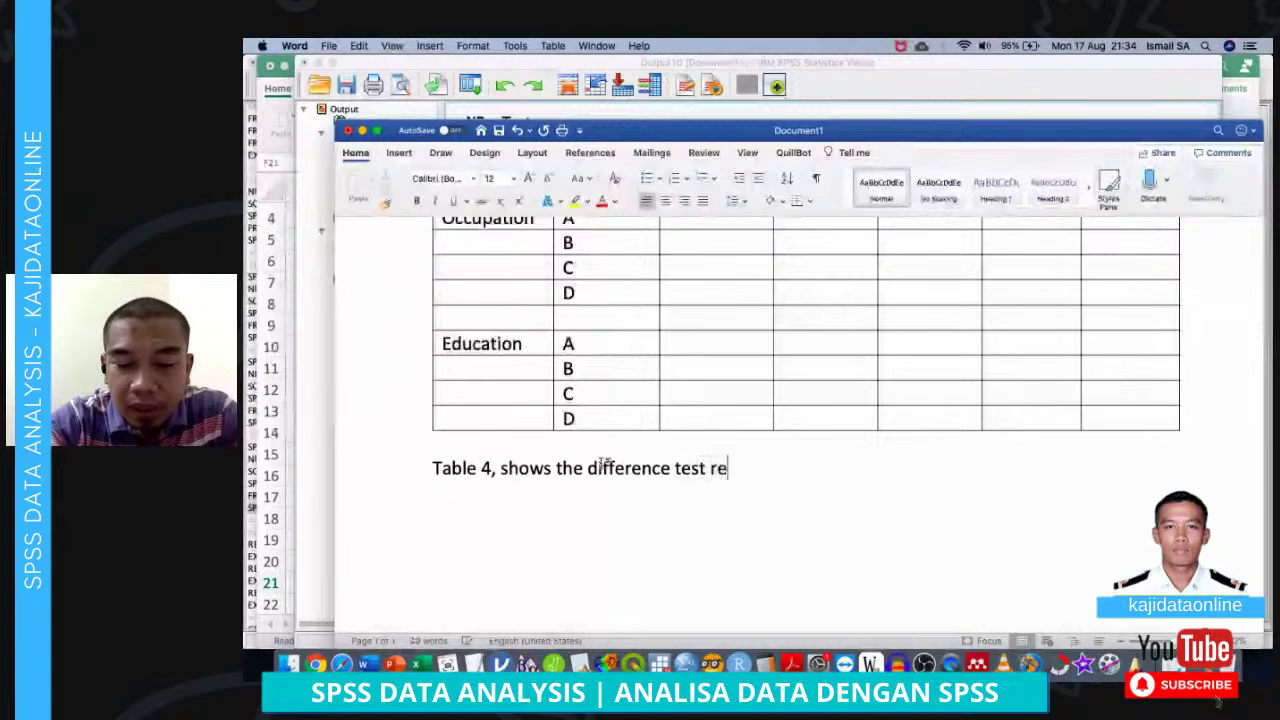
type("garding the ")
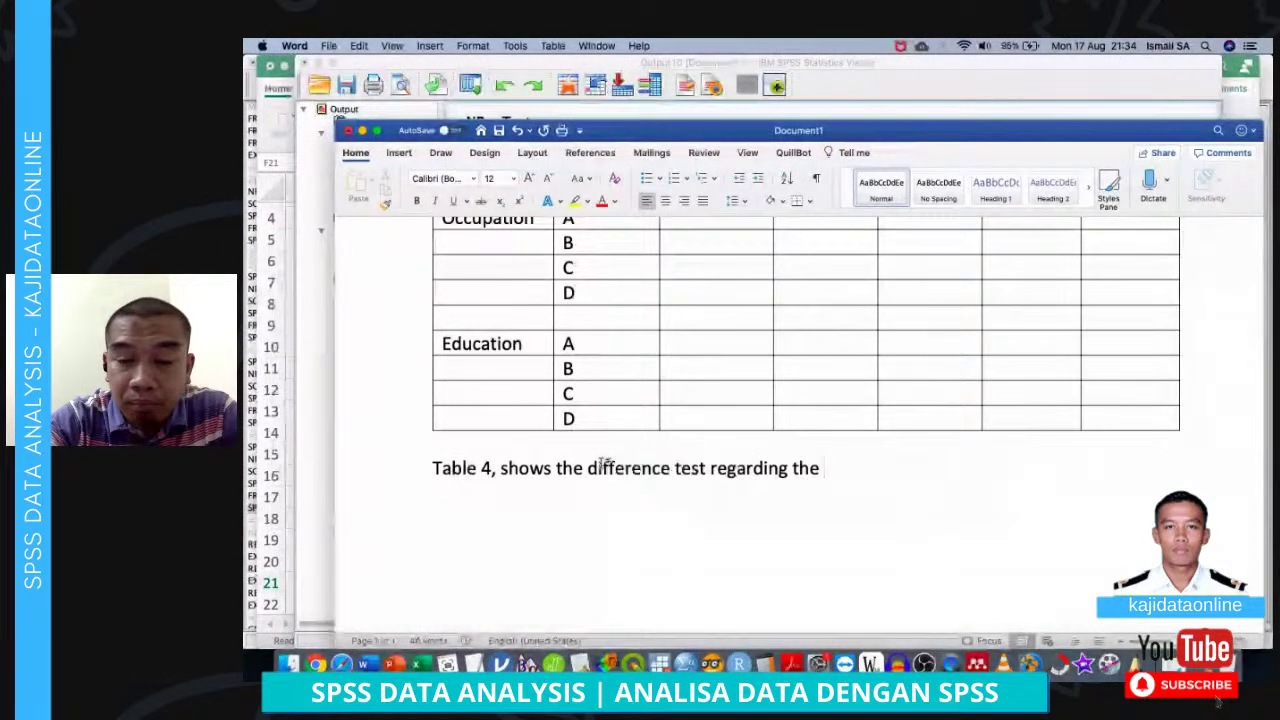
type("m")
key("BackSpace")
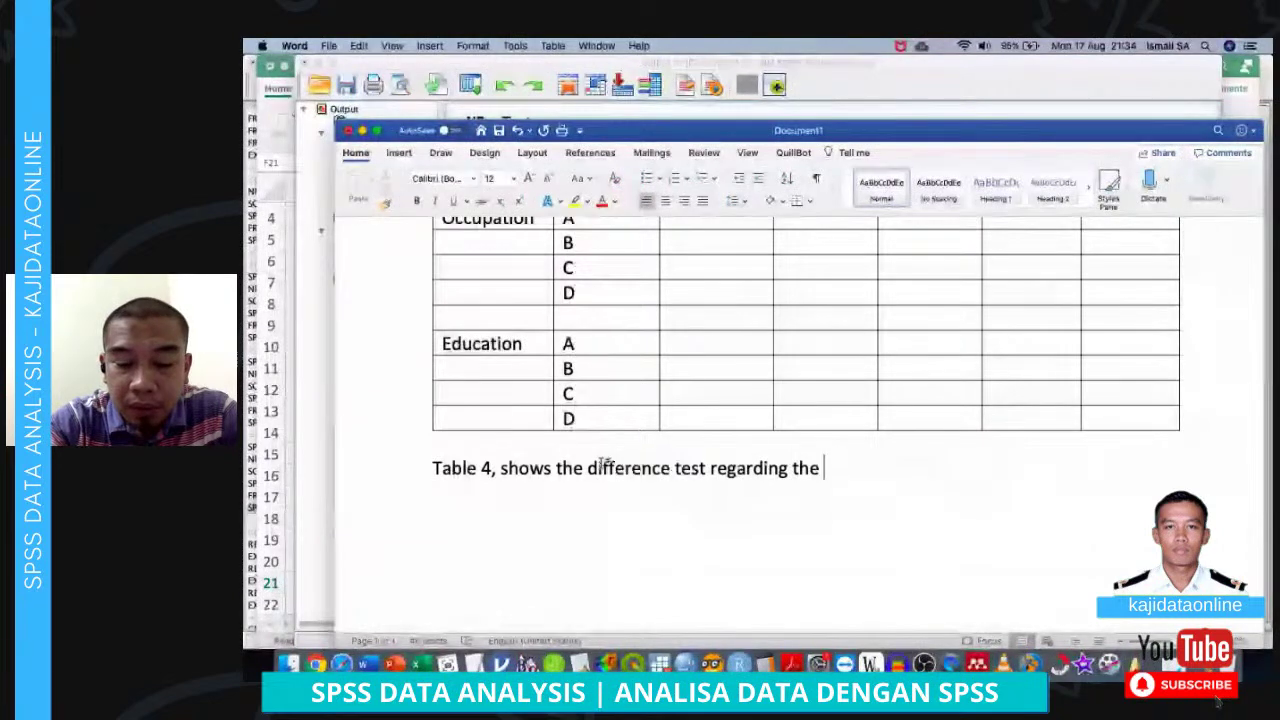
type("knowledge be")
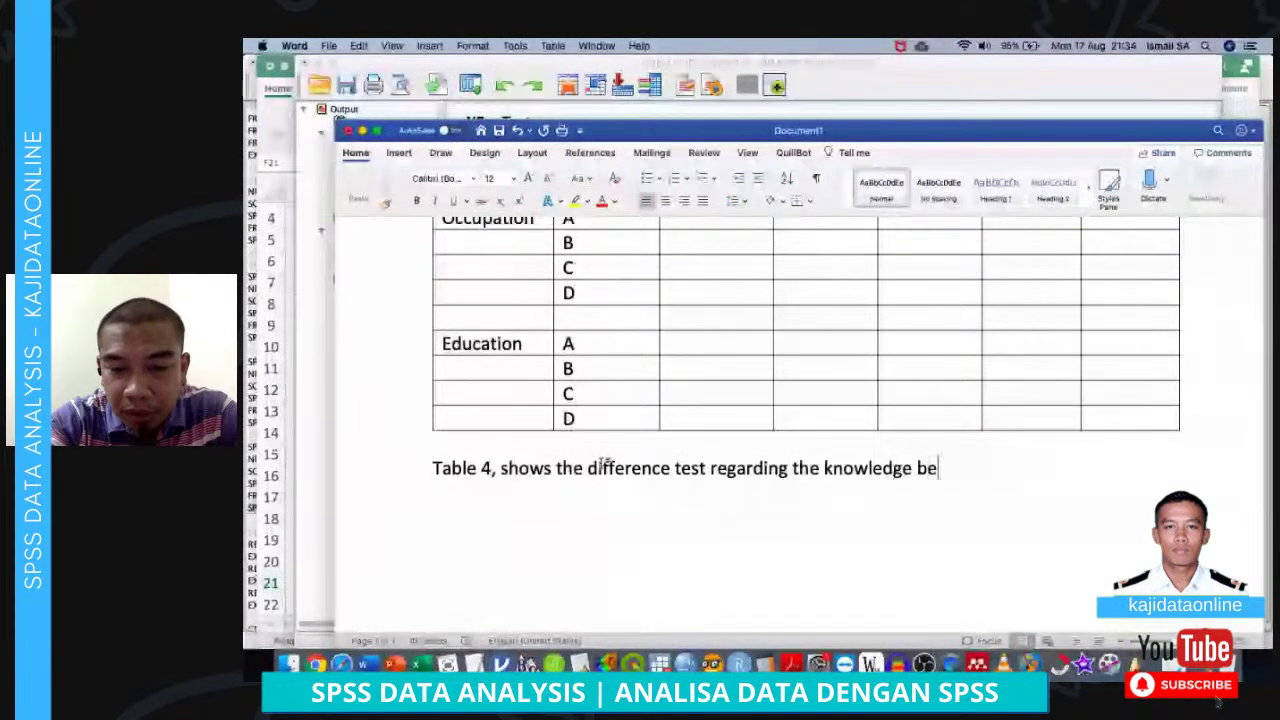
type("tween differe")
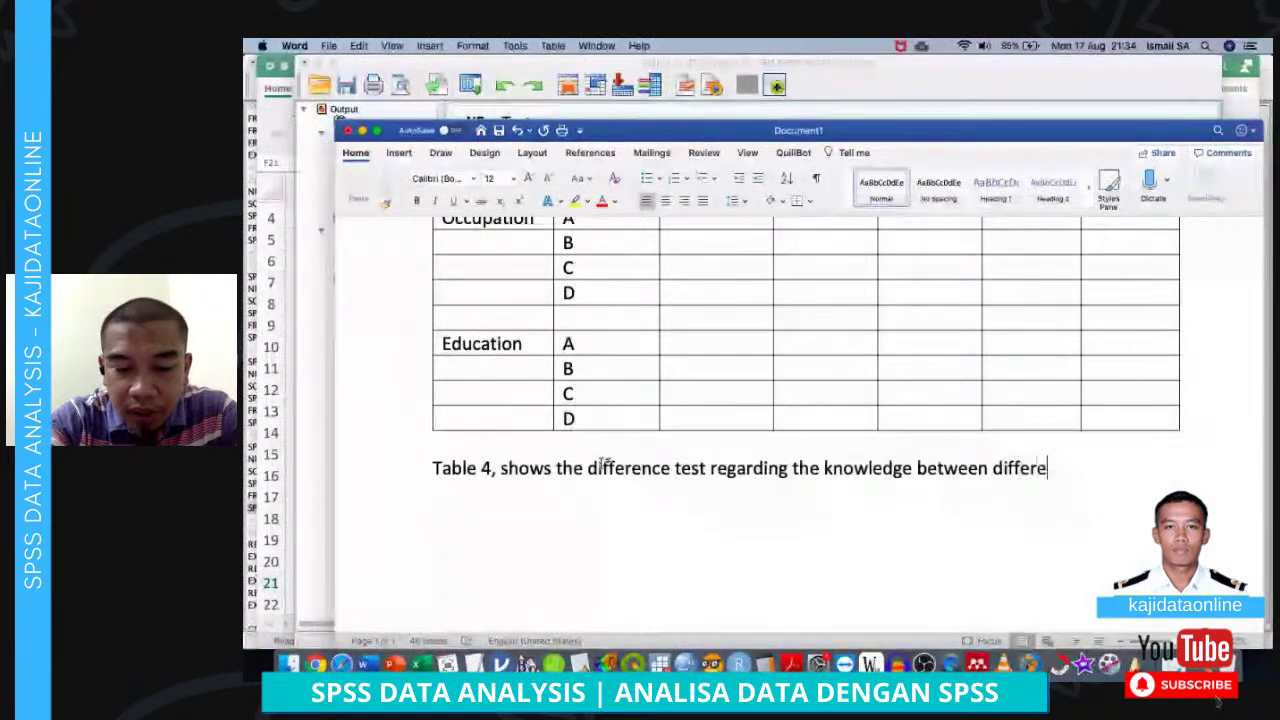
type("nt demographic factors")
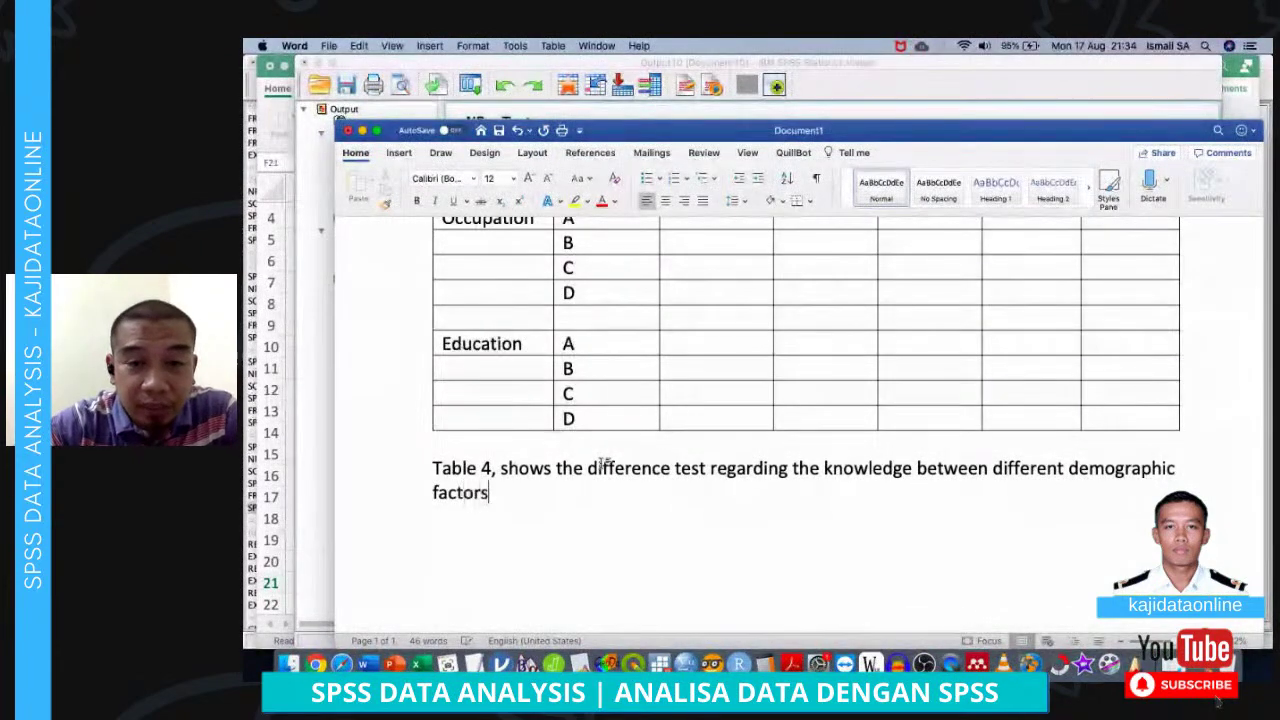
Arrange the SPSS output viewer and the Word document side by side, collapsing the viewer's outline and narrowing both windows
scroll(603, 460, "up", 5)
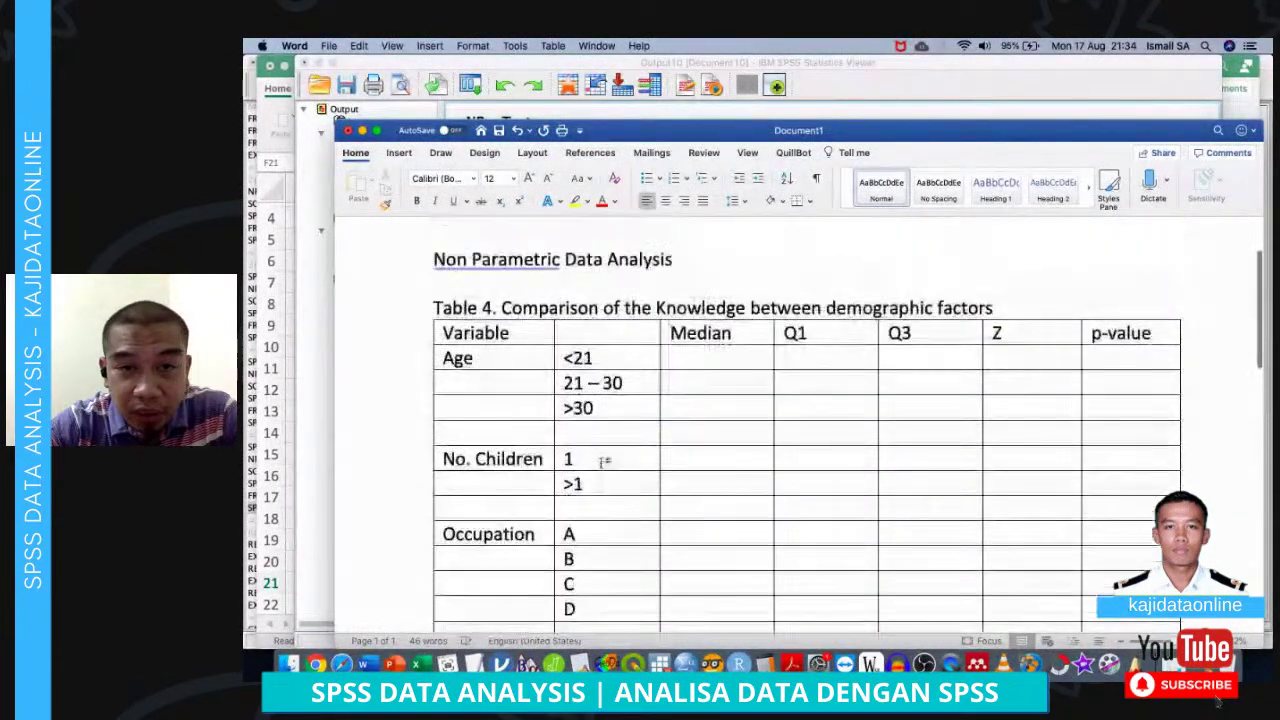
left_click(803, 94)
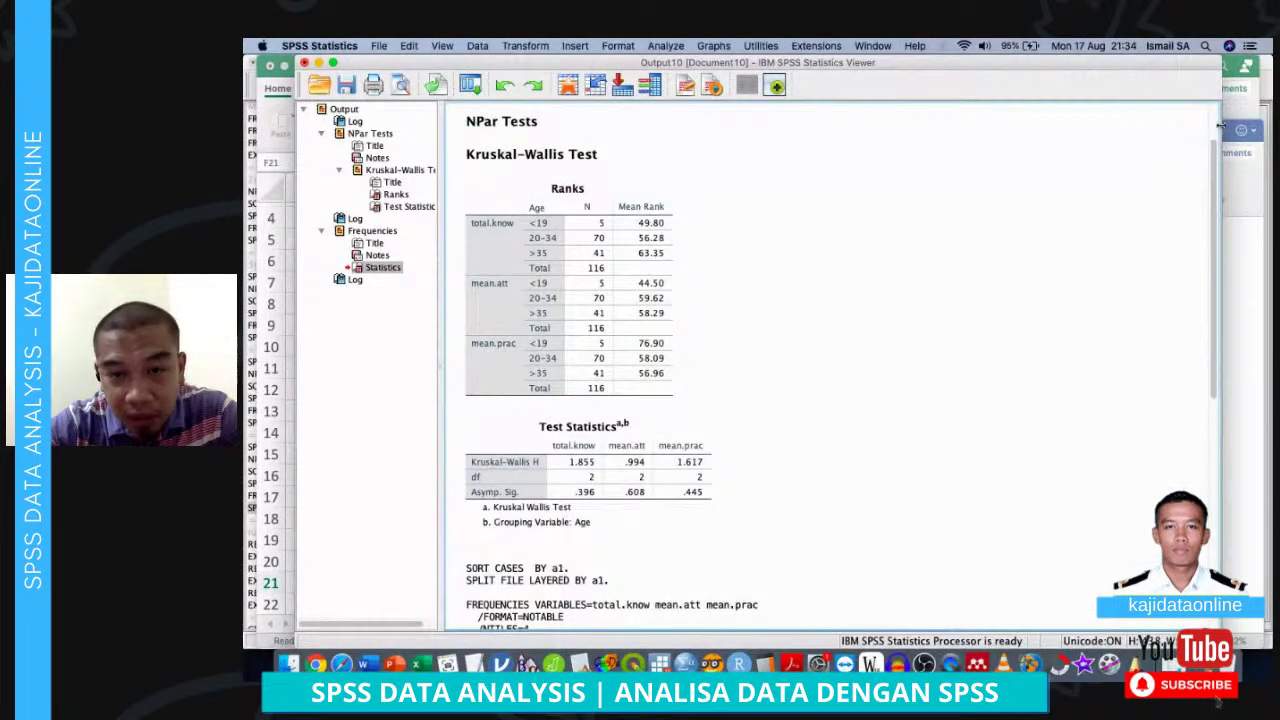
left_click_drag(1223, 129, 740, 155)
left_click_drag(440, 242, 302, 242)
left_click(850, 252)
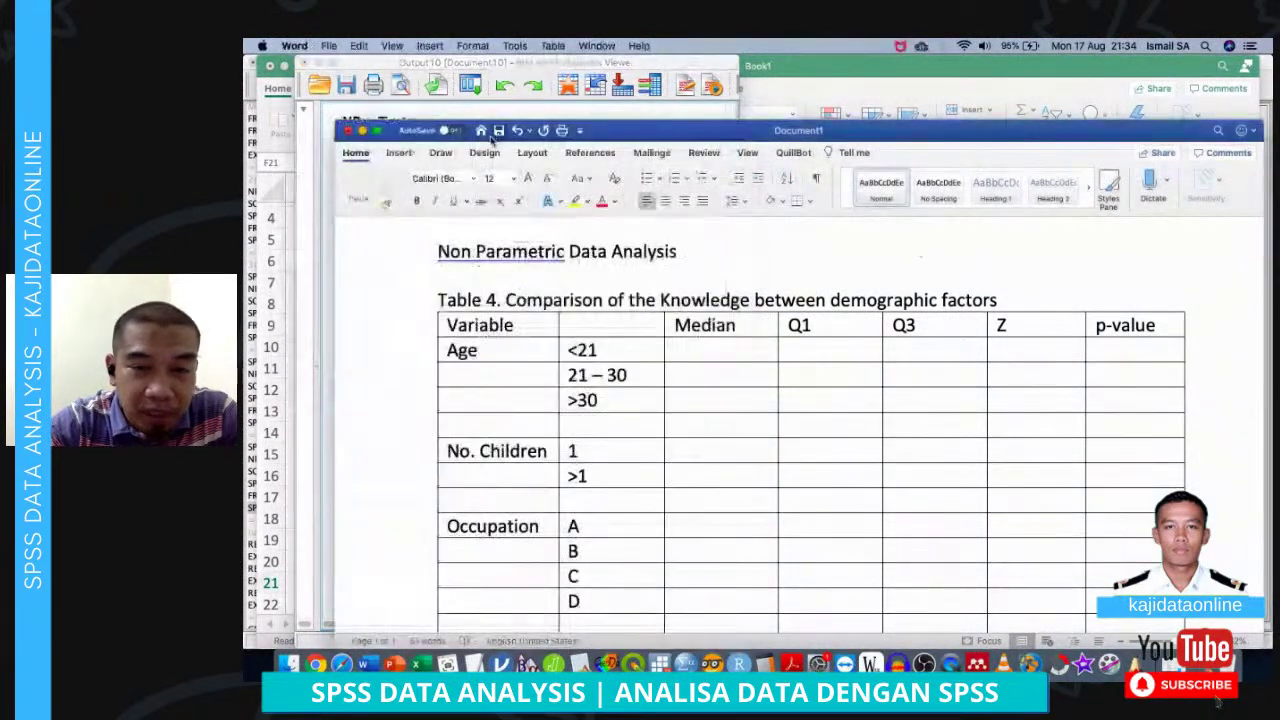
left_click_drag(337, 123, 738, 86)
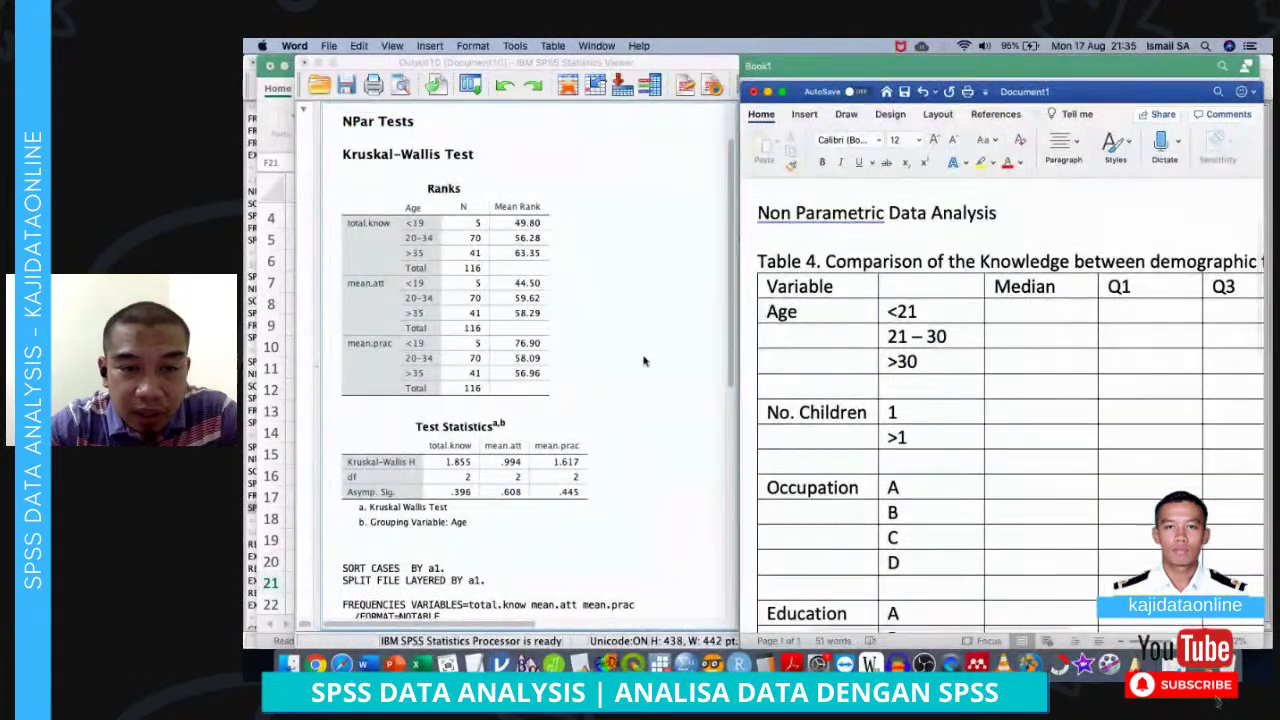
Fill in the Median column of Table 4 for the three age groups with 11, 12 and 12 from the total.know frequencies
scroll(643, 360, "down", 5)
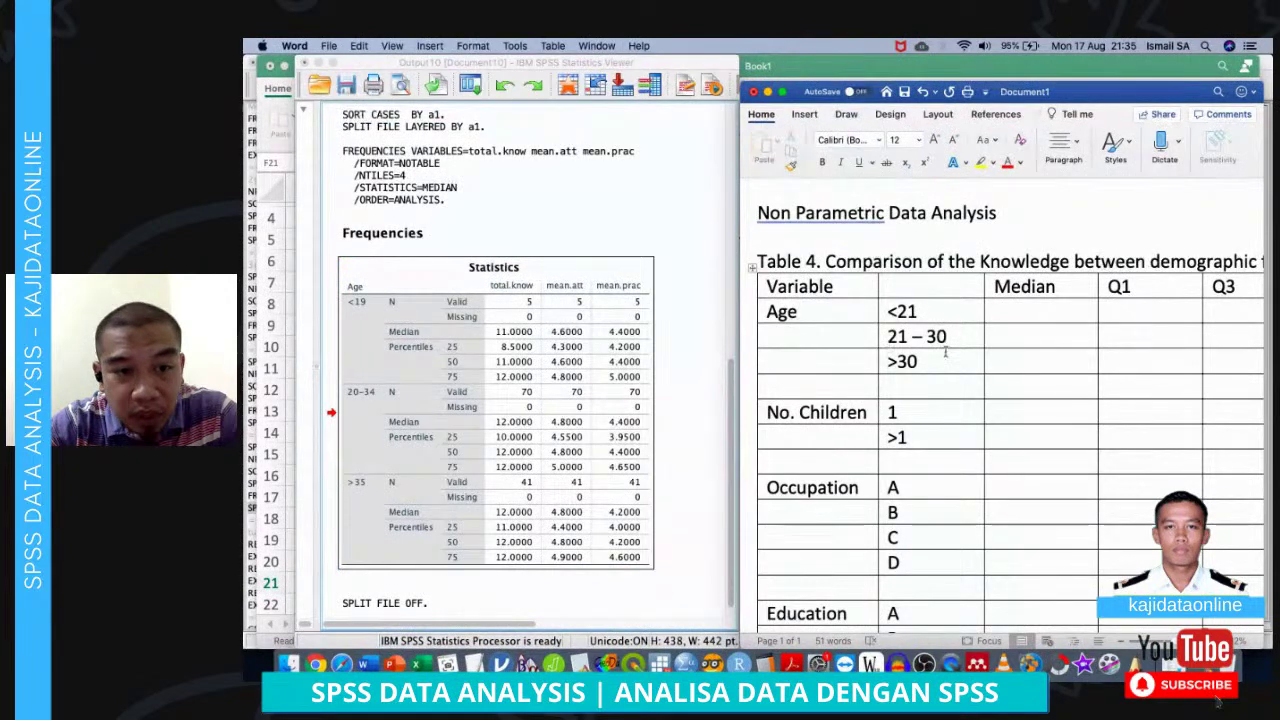
left_click(1020, 338)
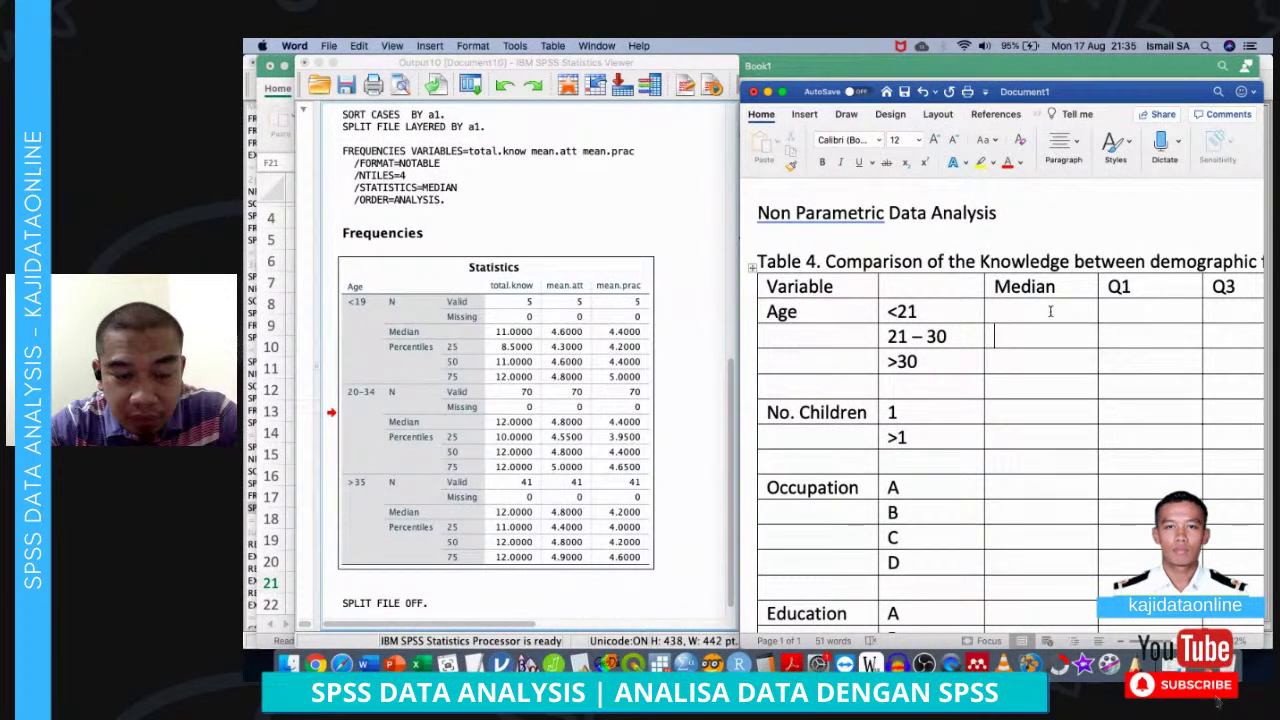
scroll(1048, 317, "right", 2)
scroll(1050, 312, "right", 2)
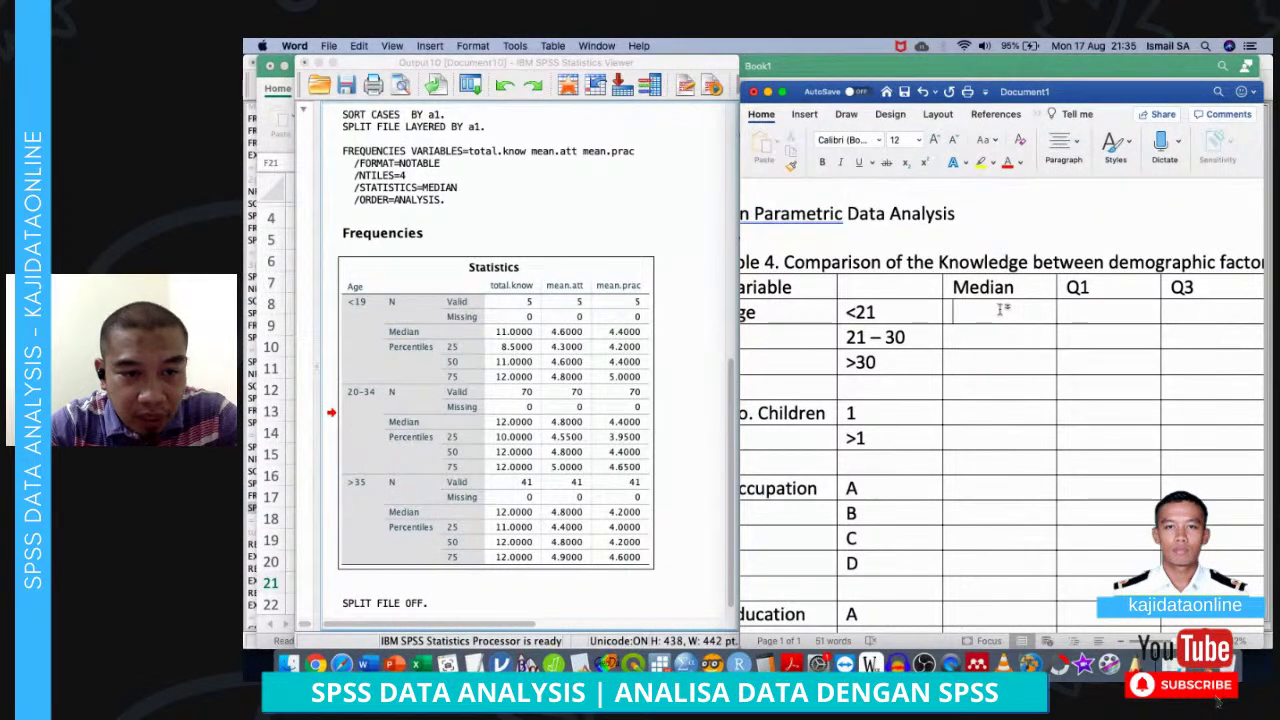
type("11")
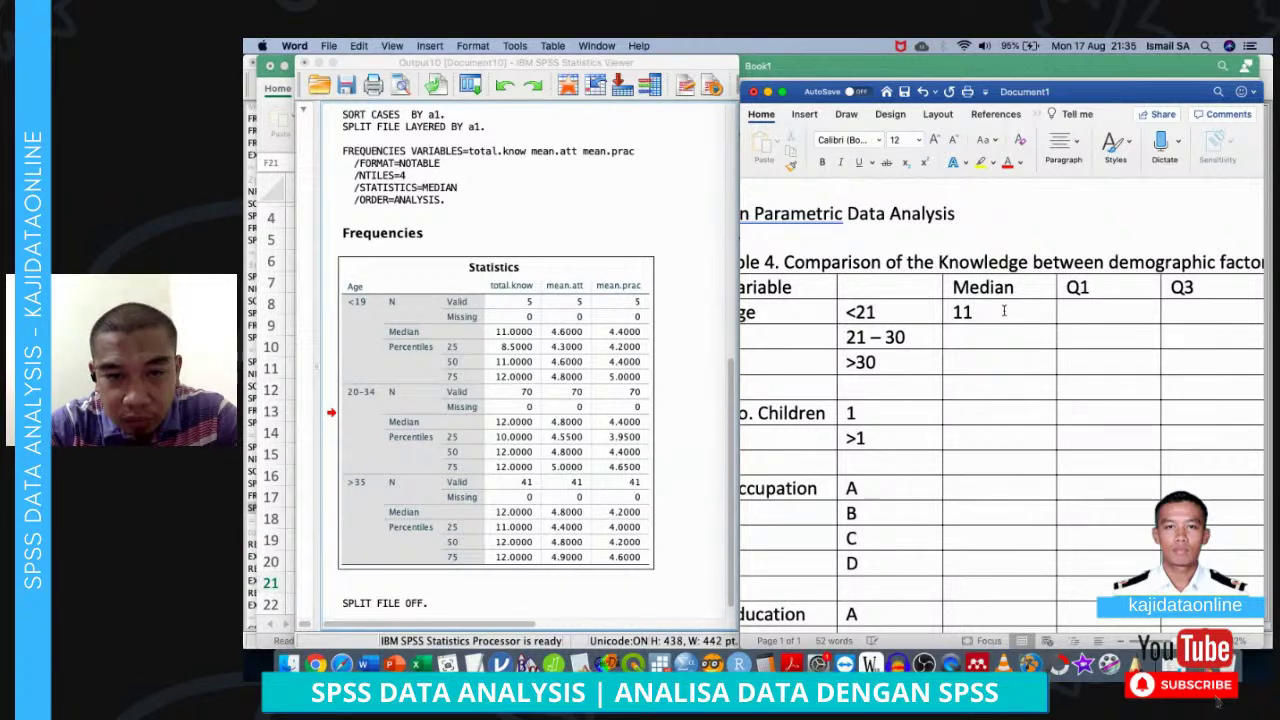
type("12")
key("Down")
type("12")
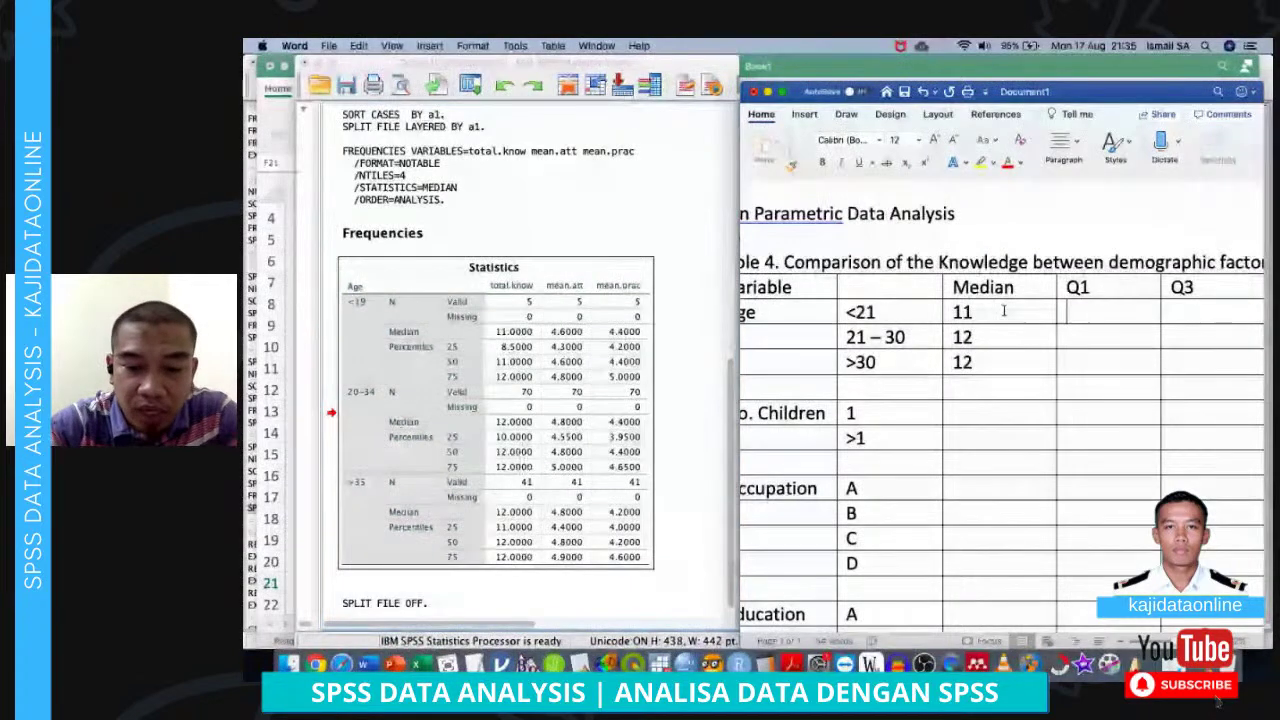
Enter the quartiles for the <21 age group, with Q1 8.5 and Q3 12
type("8.5")
key("Down")
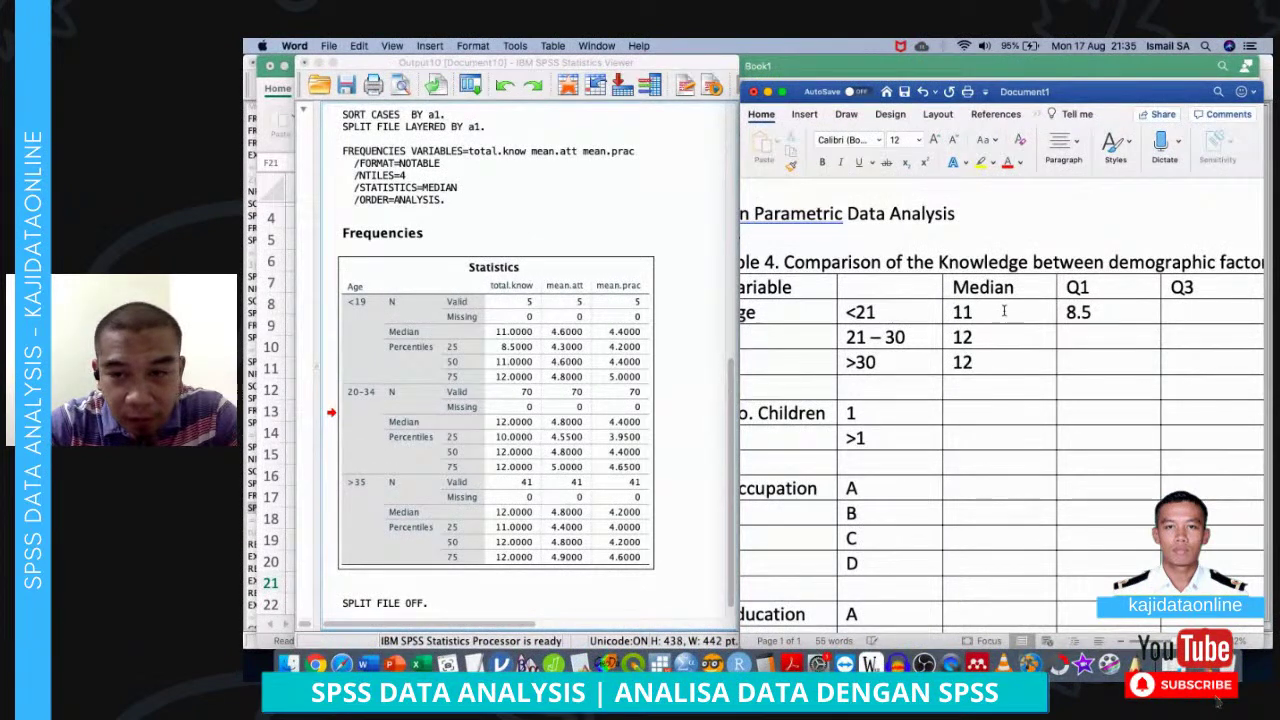
key("Up")
key("Tab")
type("12")
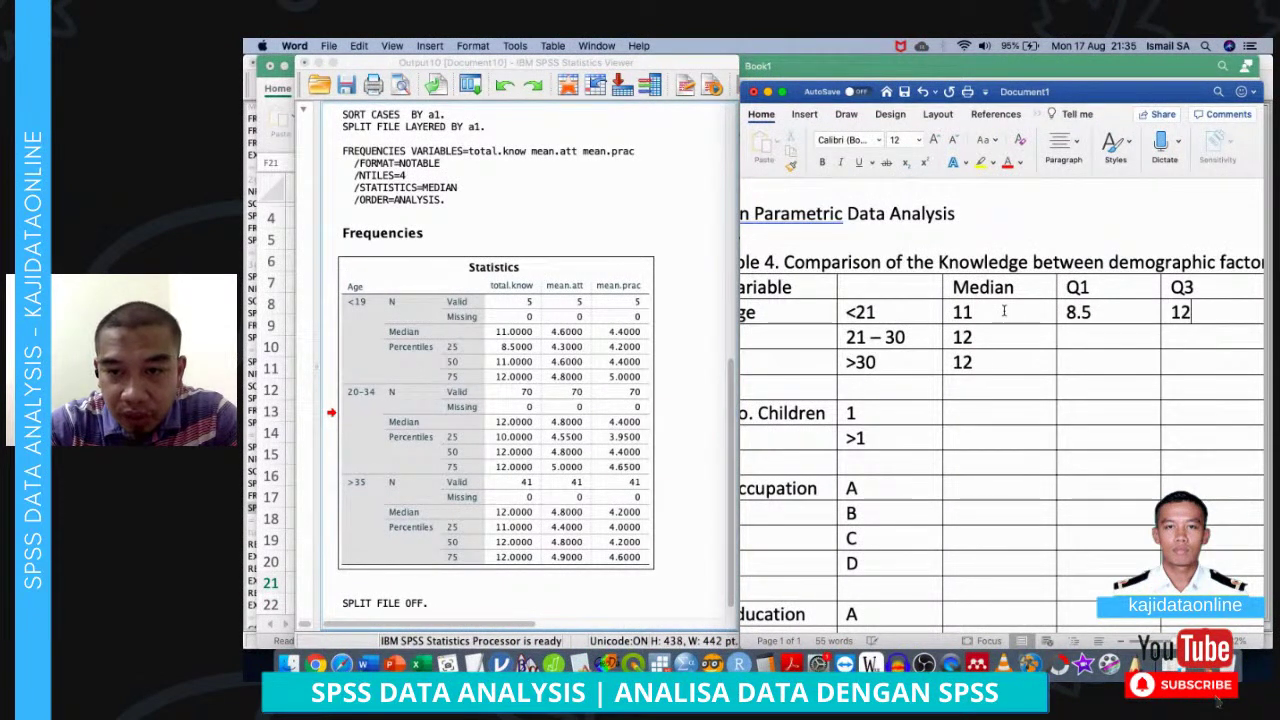
Enter Q1 10 and Q3 12 for the 21 – 30 age group, and Q1 11 and Q3 12 for the >30 group
key("shift+Tab")
key("Down")
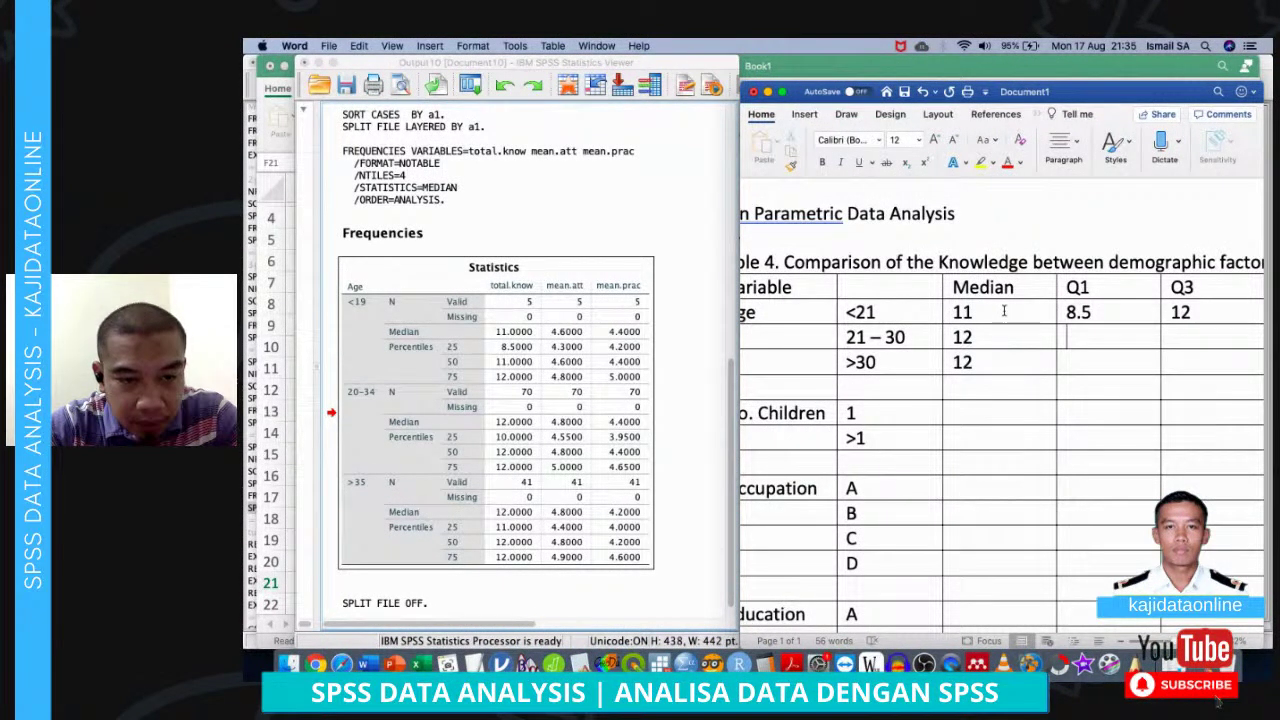
type("10")
key("Tab")
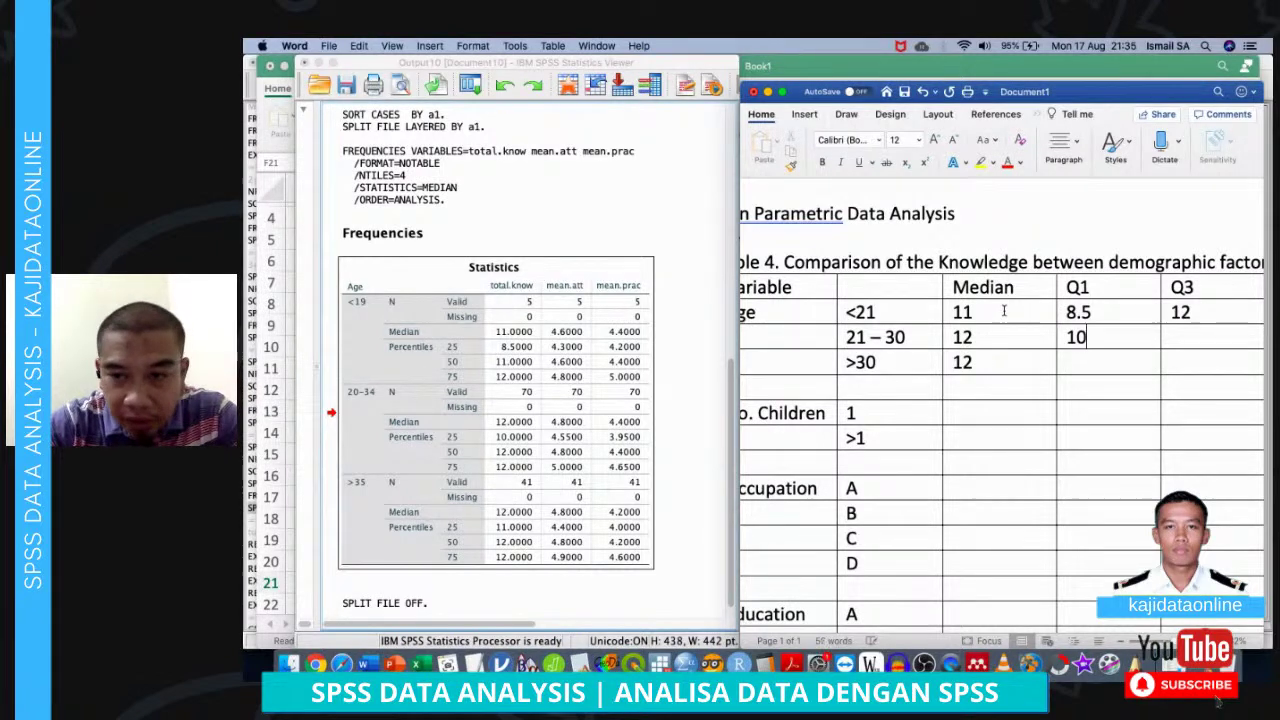
type("12")
key("Up")
key("Left")
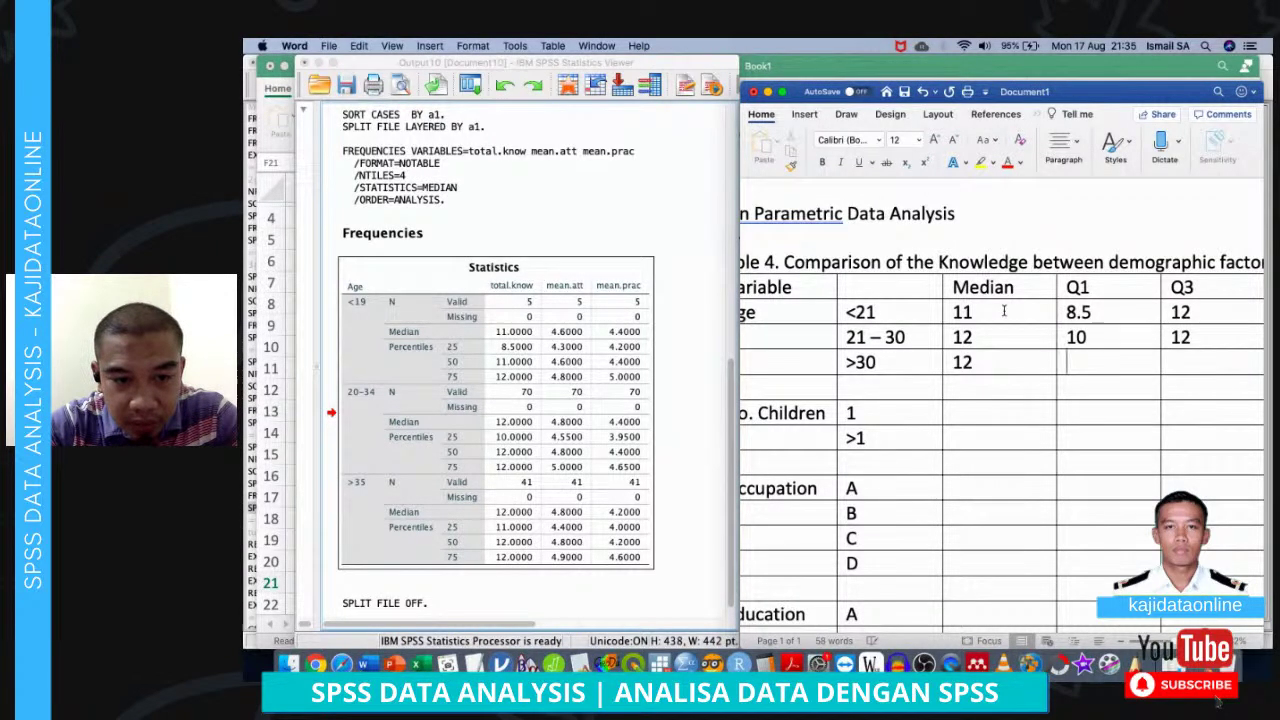
type("11")
key("Tab")
type("12")
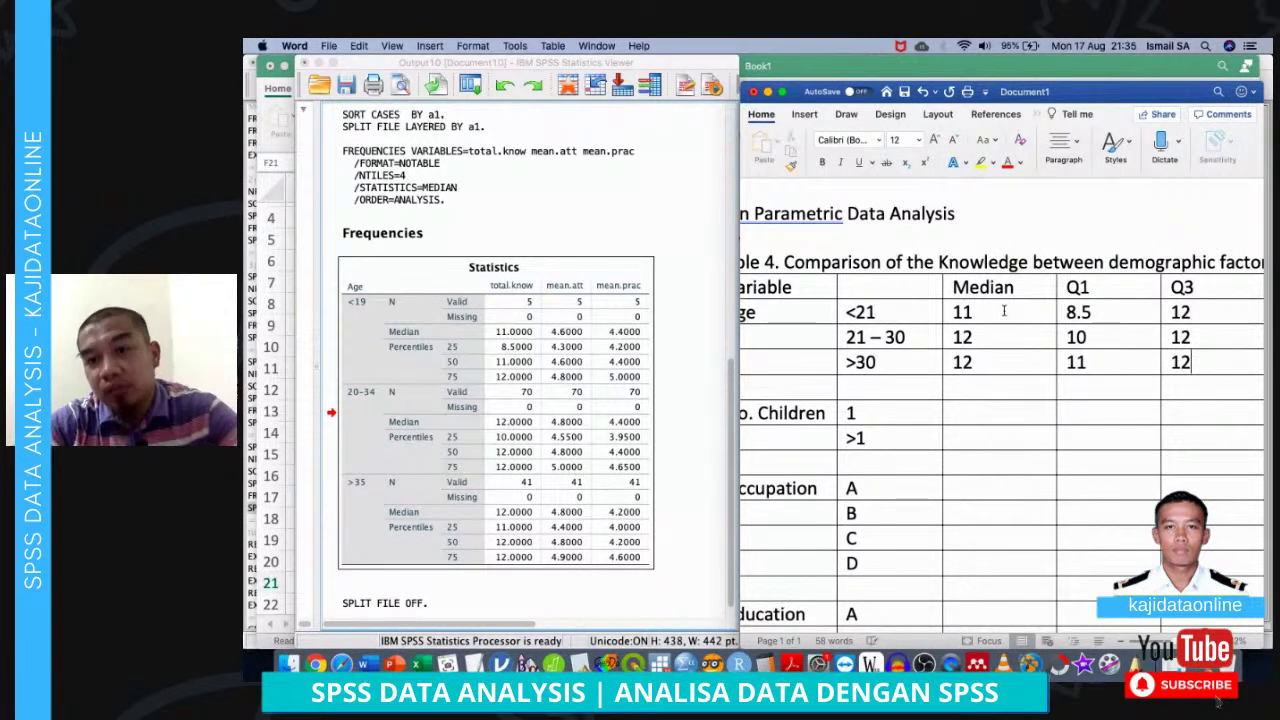
Consult the Kruskal-Wallis Test Statistics table in the SPSS output and rename the Z column header of Table 4 to "Statistic*"
key("Tab")
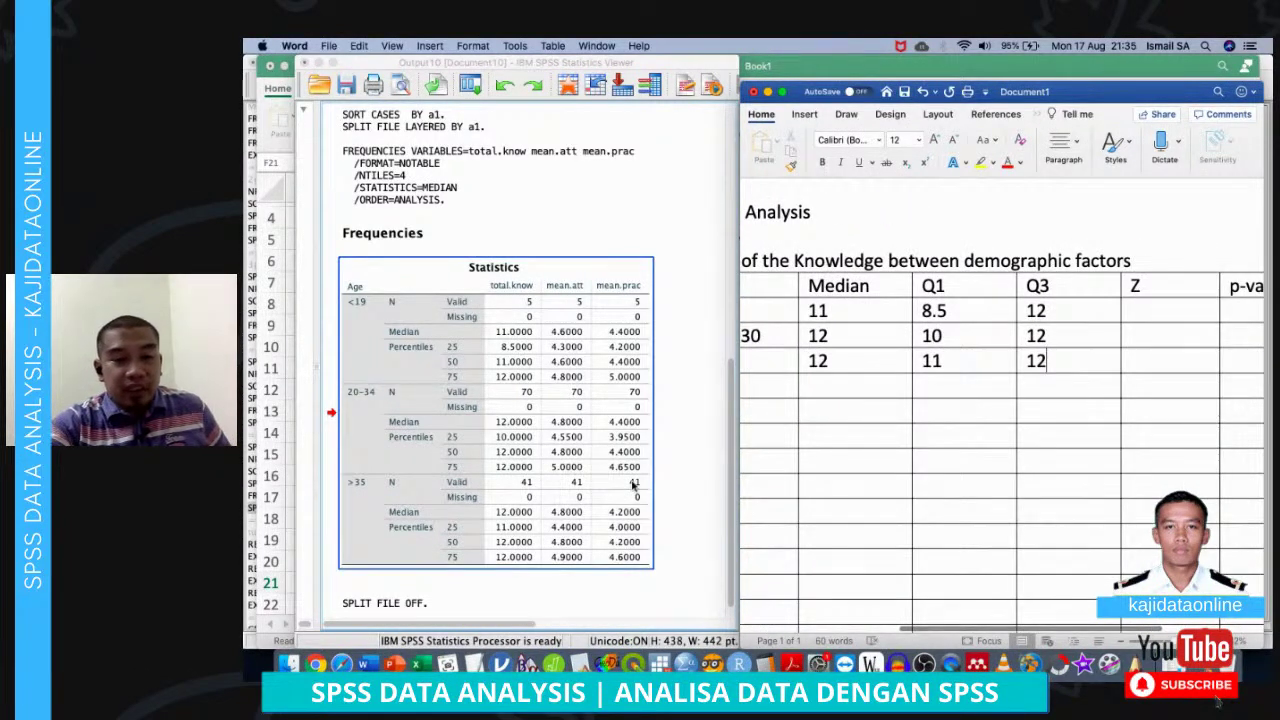
scroll(632, 487, "down", 5)
left_click(487, 581)
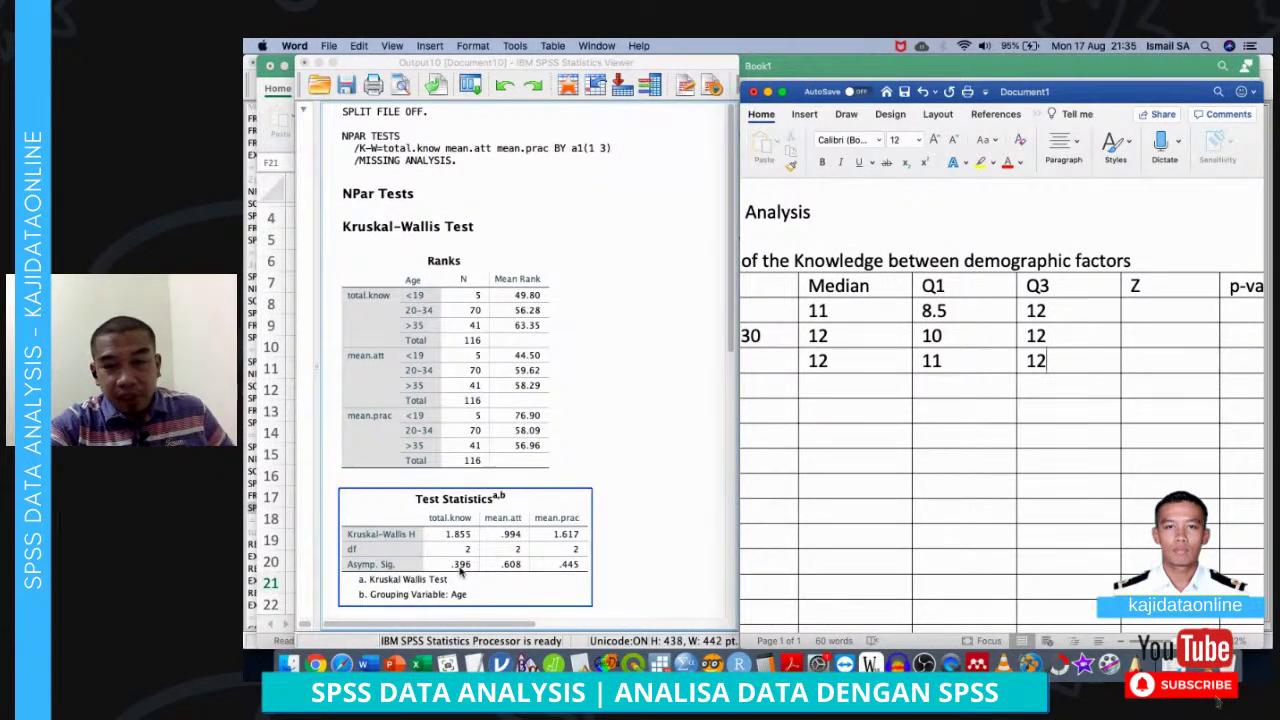
left_click(1182, 312)
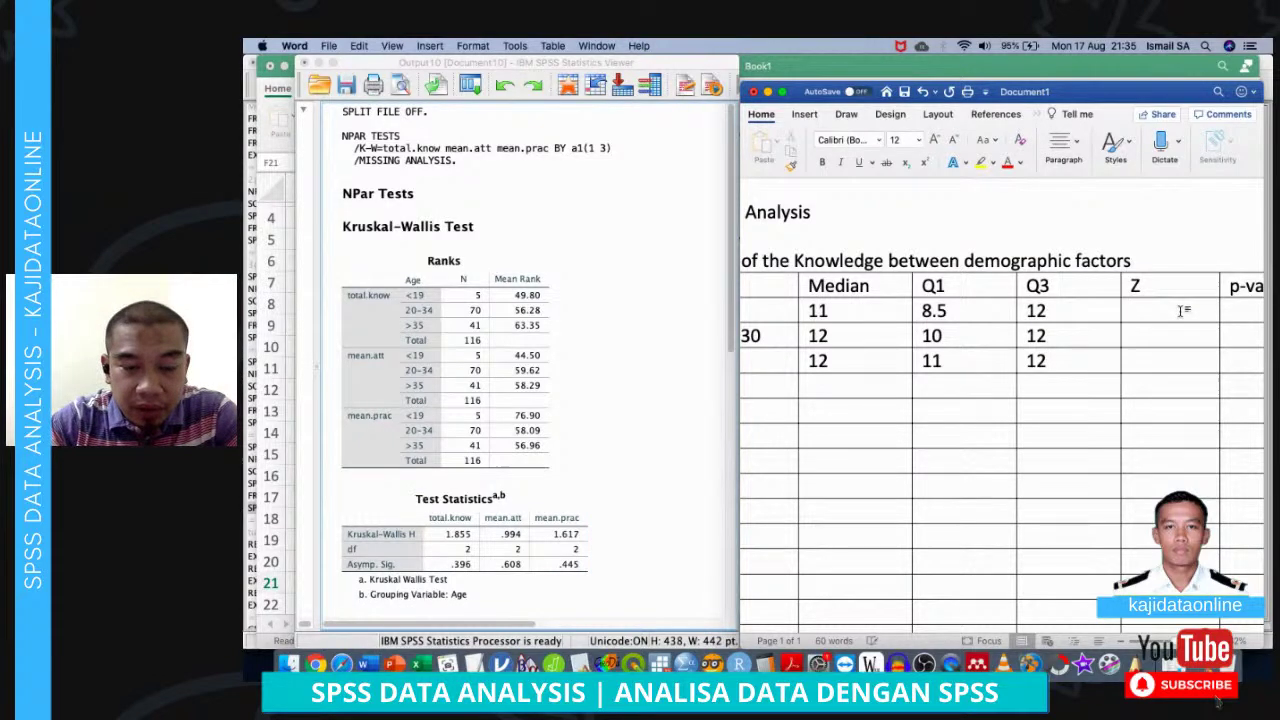
key("shift+Up")
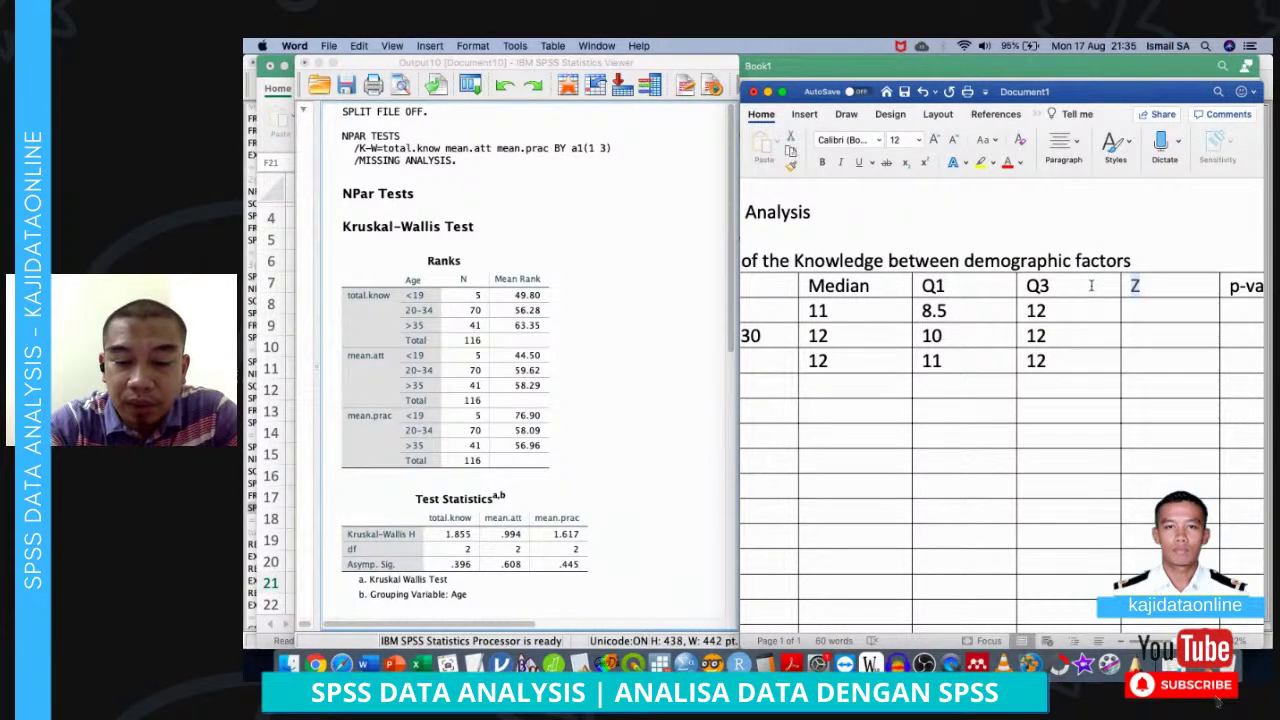
type("Kru")
key("BackSpace")
key("BackSpace")
key("BackSpace")
type("Statistic*")
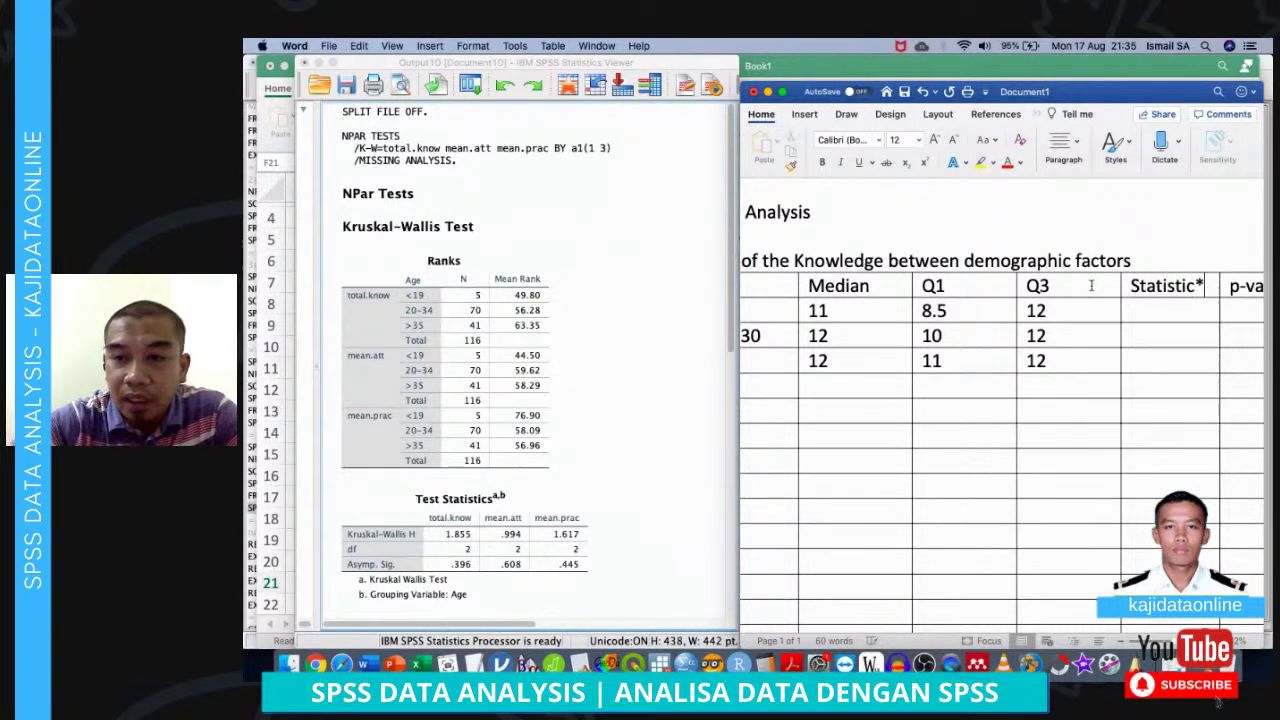
Add the footnote "Note:* Kruskal Wallis" directly beneath Table 4, above the descriptive sentence
scroll(1091, 286, "down", 15)
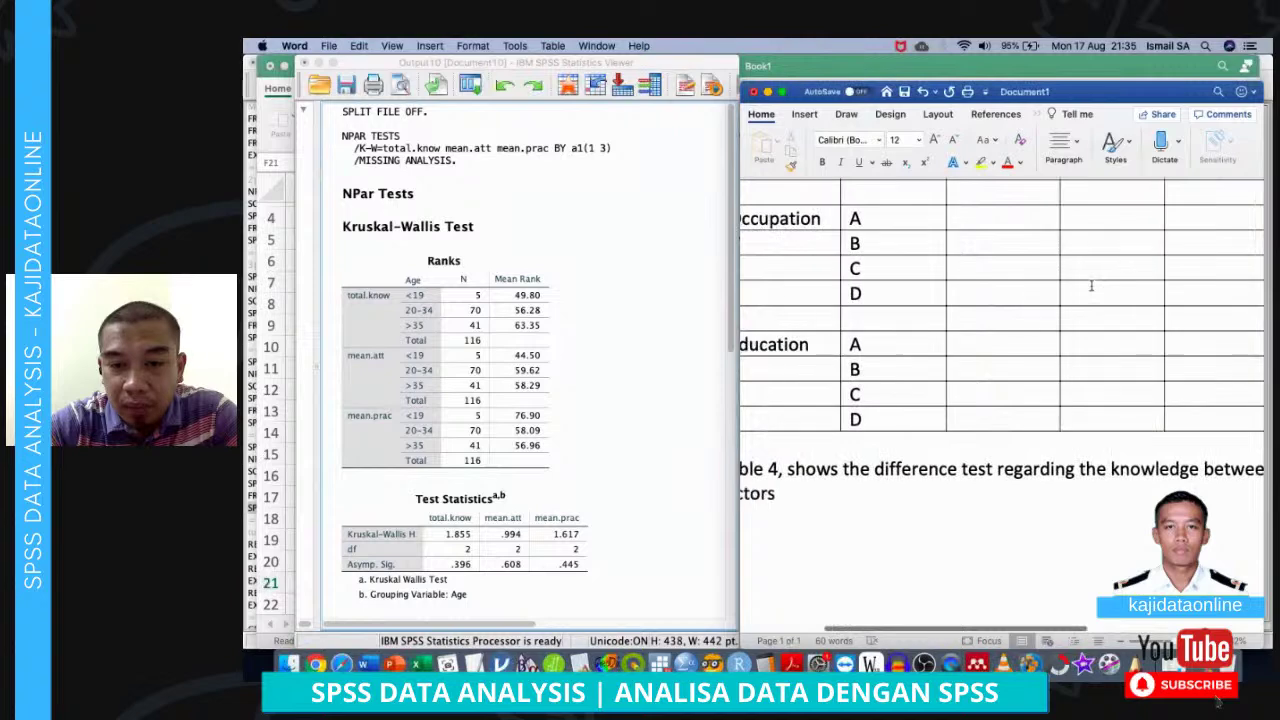
scroll(1257, 284, "left", 3)
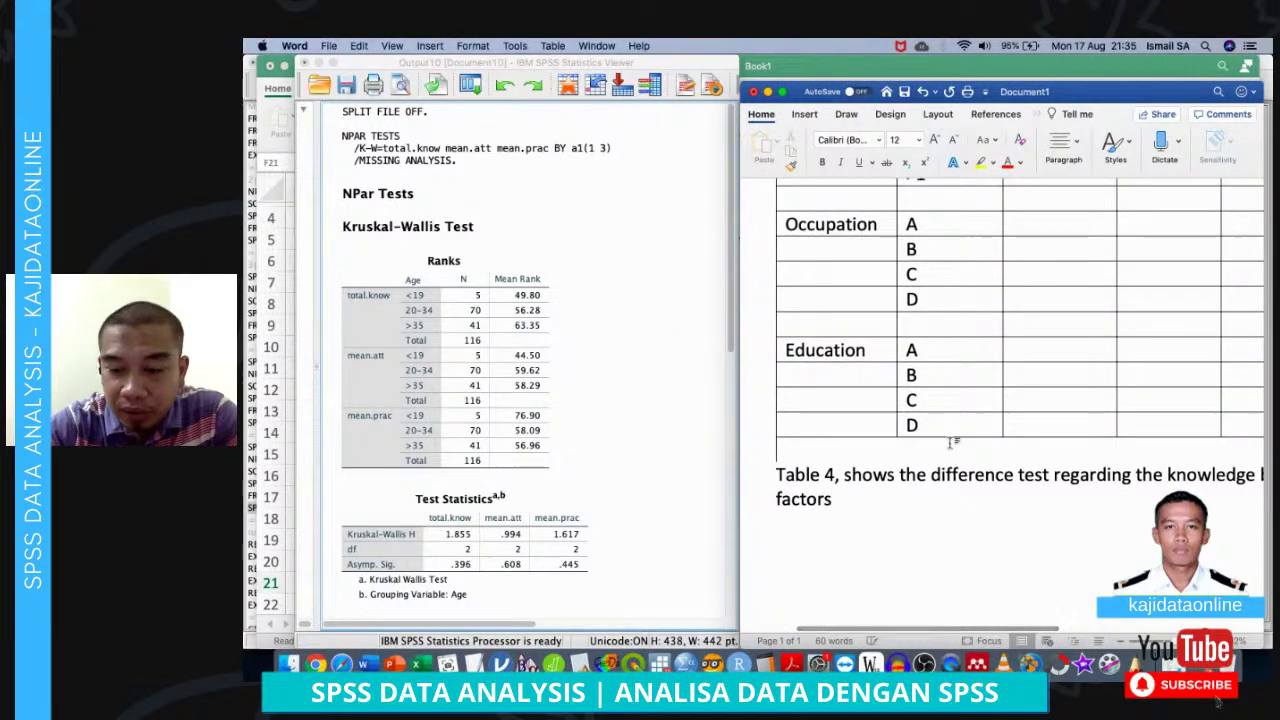
type("Note:")
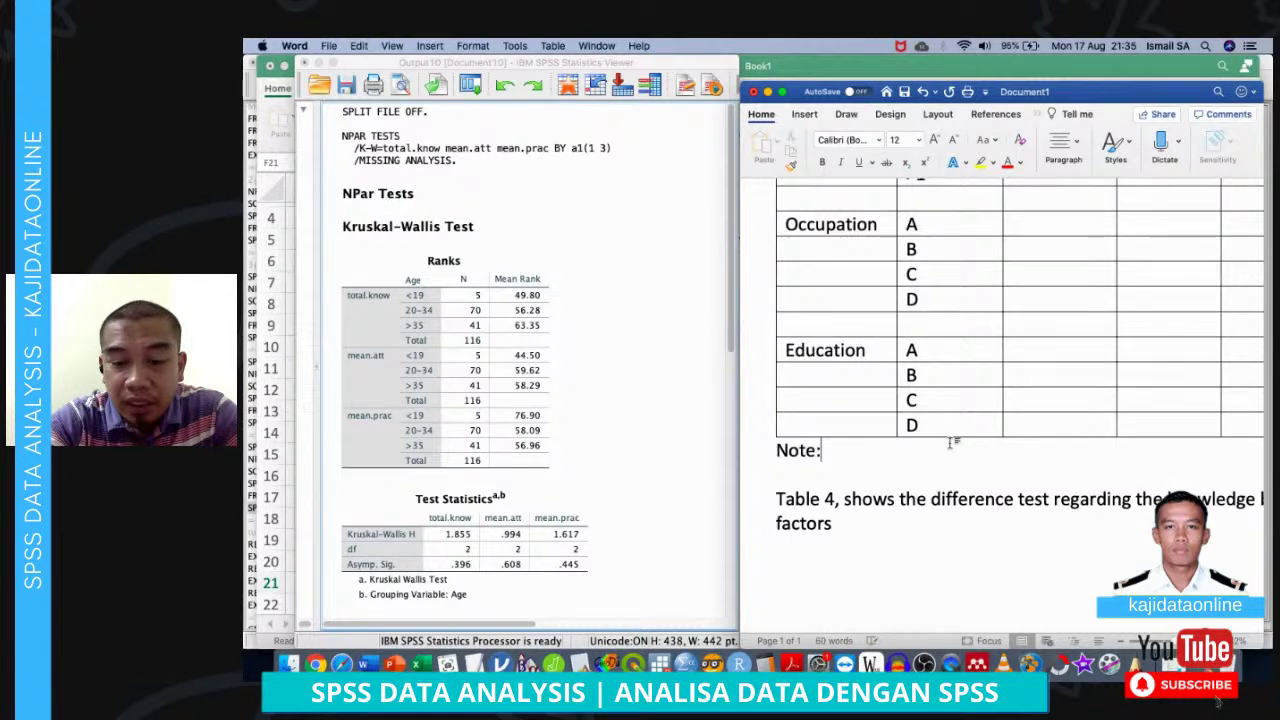
type("* Kruskal Wallis")
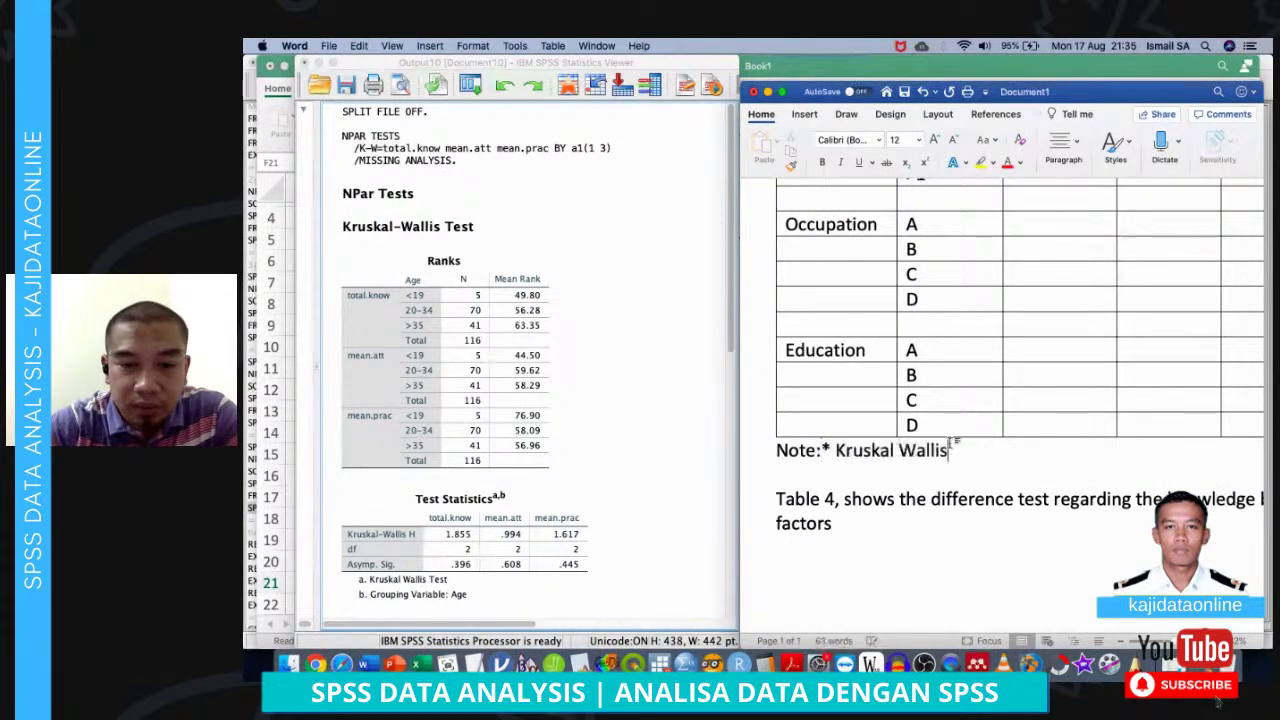
Enter the Age test result in the 21 – 30 row, with 1.855 under Statistic* and 0.396 under p-value
scroll(955, 443, "up", 10)
scroll(955, 443, "right", 3)
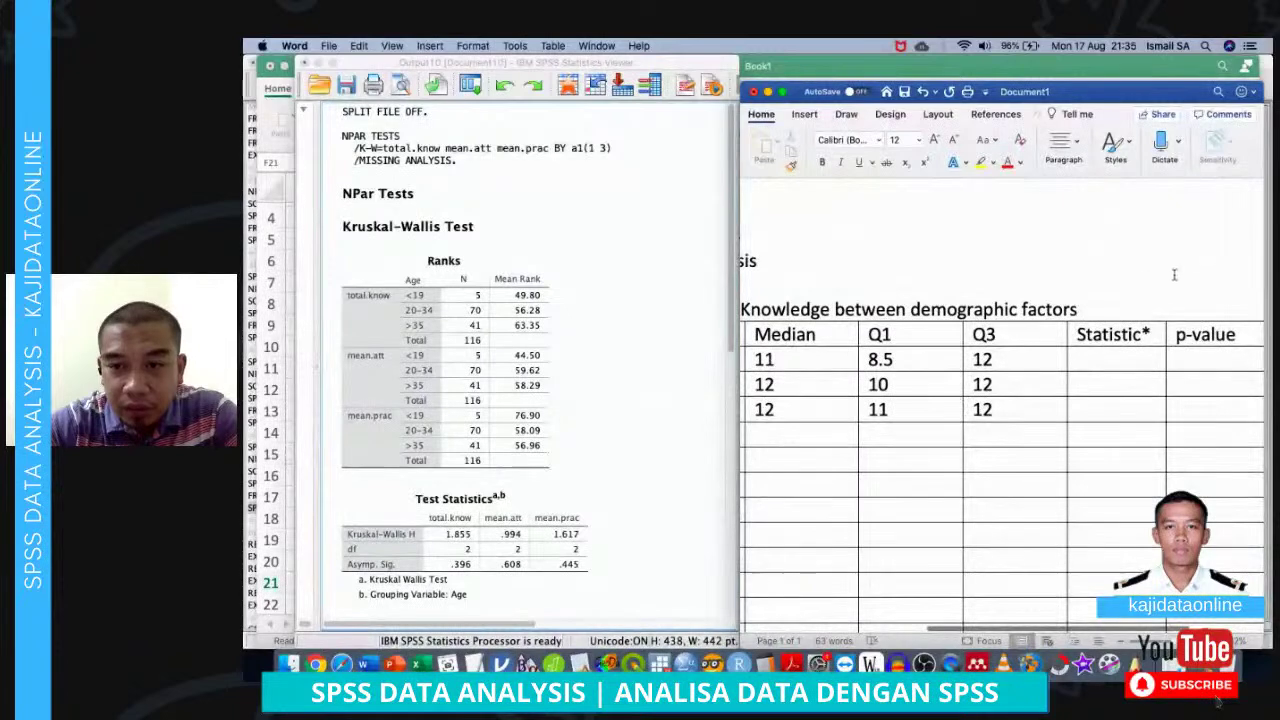
left_click(1099, 380)
type("1.1")
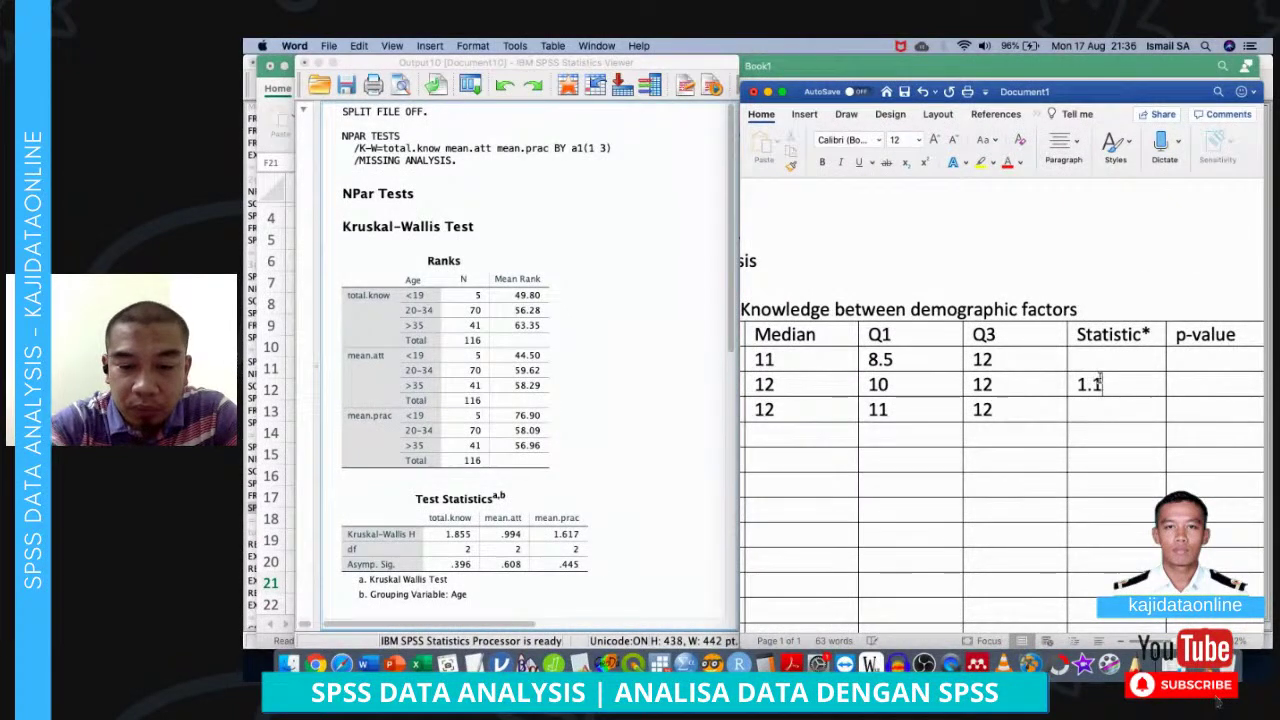
key("BackSpace")
type("855")
key("Tab")
type("0.3")
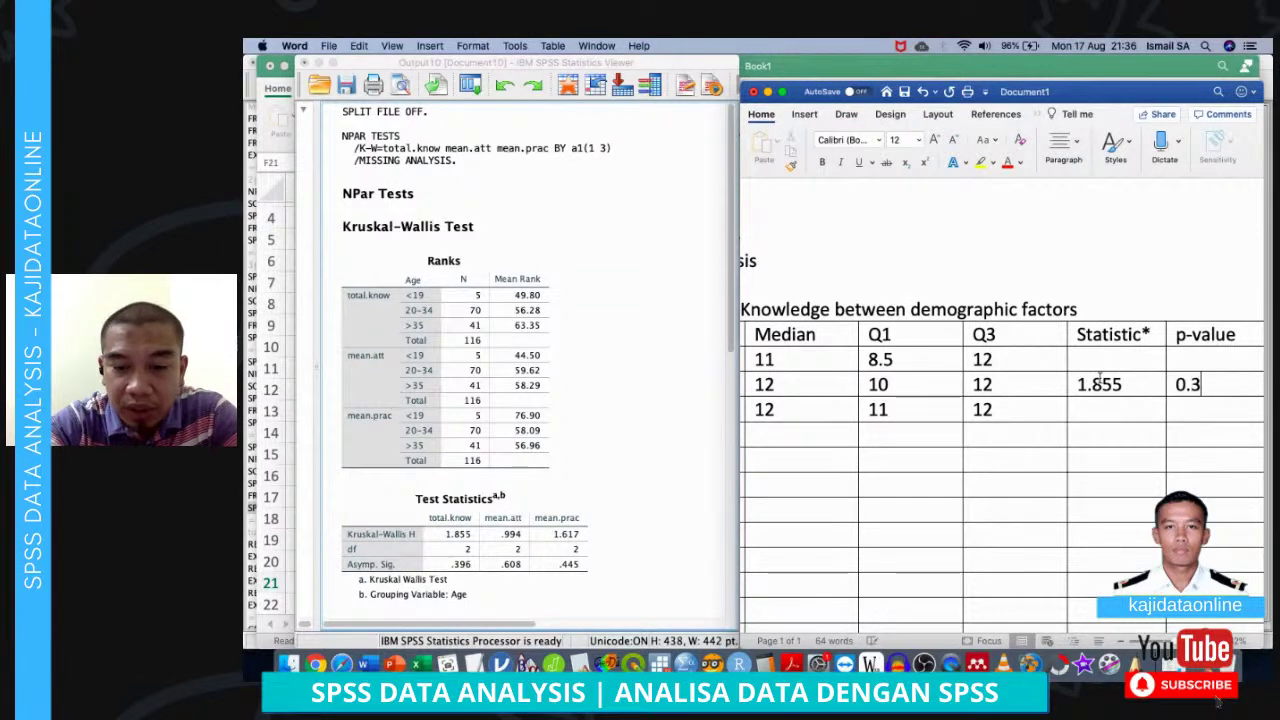
type("96")
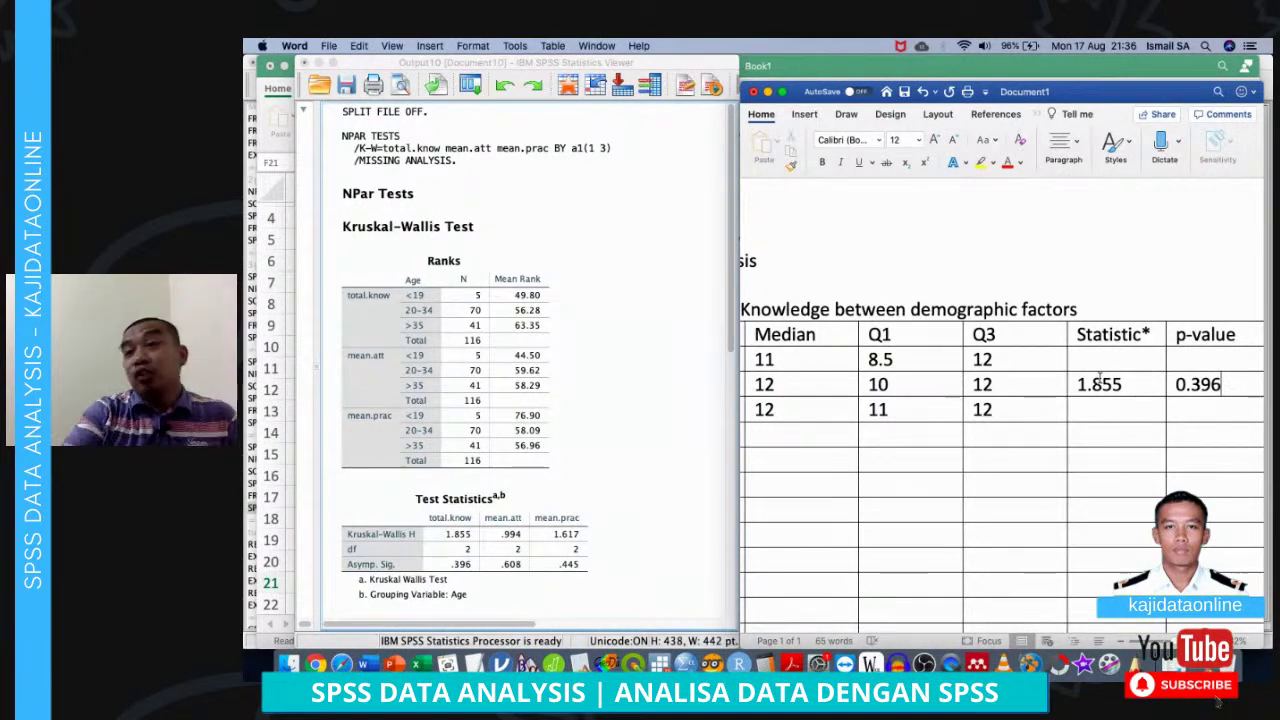
Reposition and widen the Word document window so that every column of Table 4 fits in view
scroll(1100, 378, "down", 5)
scroll(1100, 378, "left", 3)
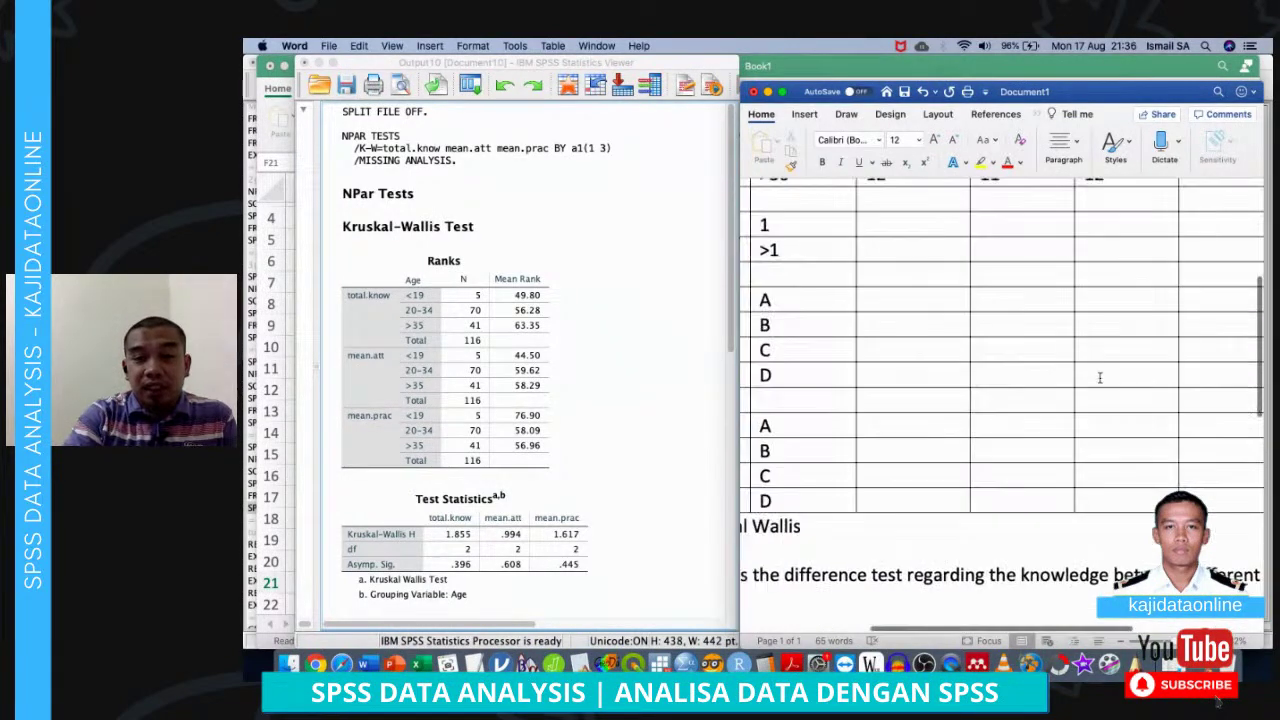
scroll(1100, 378, "up", 3)
scroll(864, 434, "left", 1)
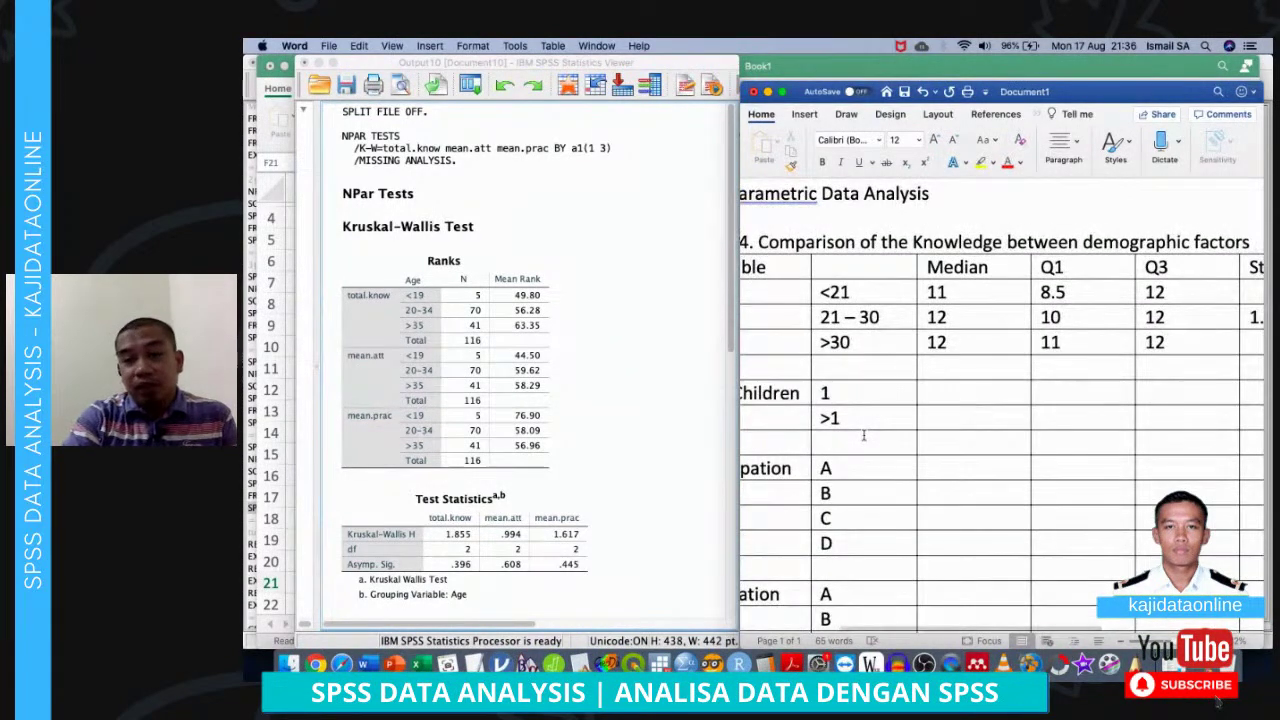
scroll(864, 434, "down", 3)
scroll(864, 434, "up", 4)
scroll(864, 434, "left", 2)
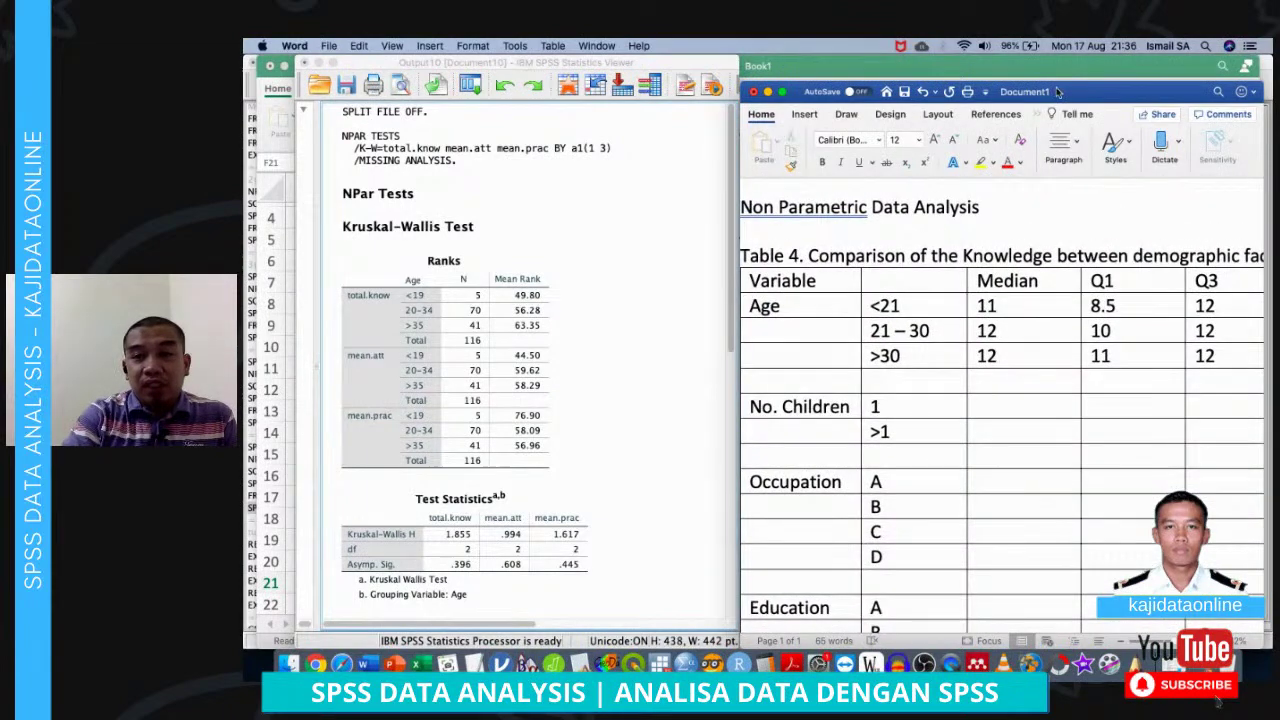
left_click_drag(1068, 93, 712, 90)
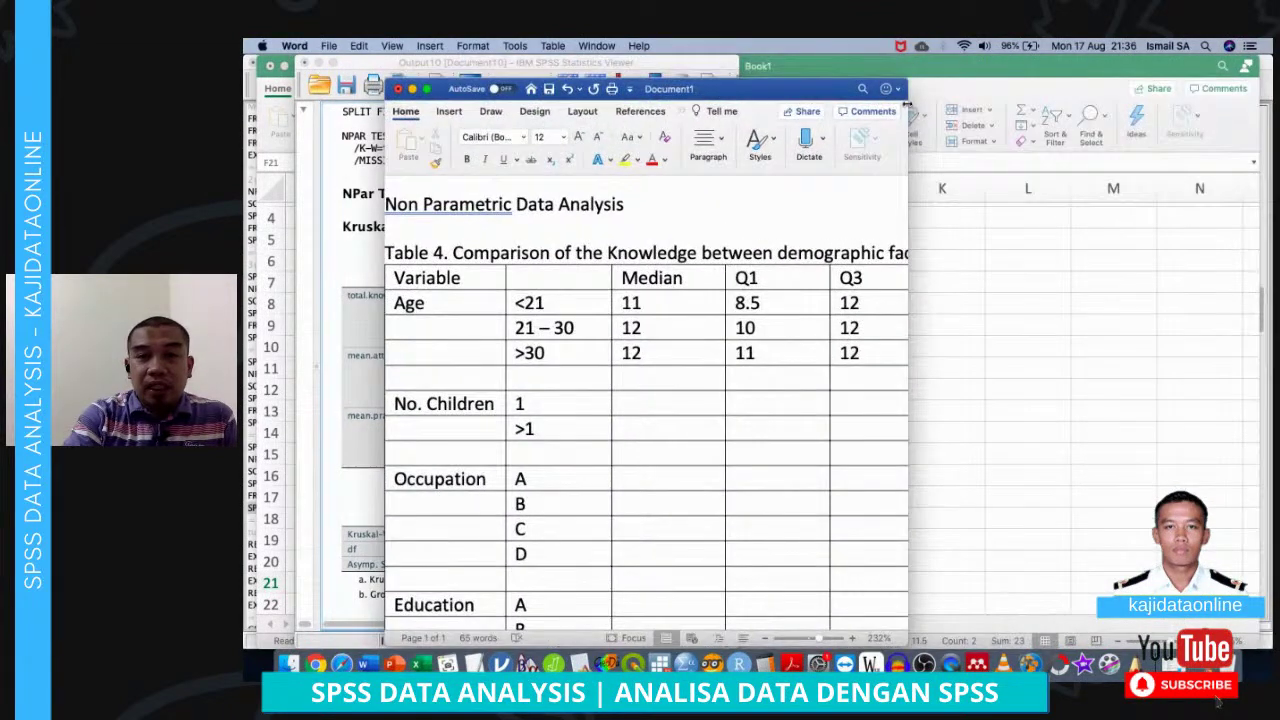
left_click_drag(906, 102, 1203, 124)
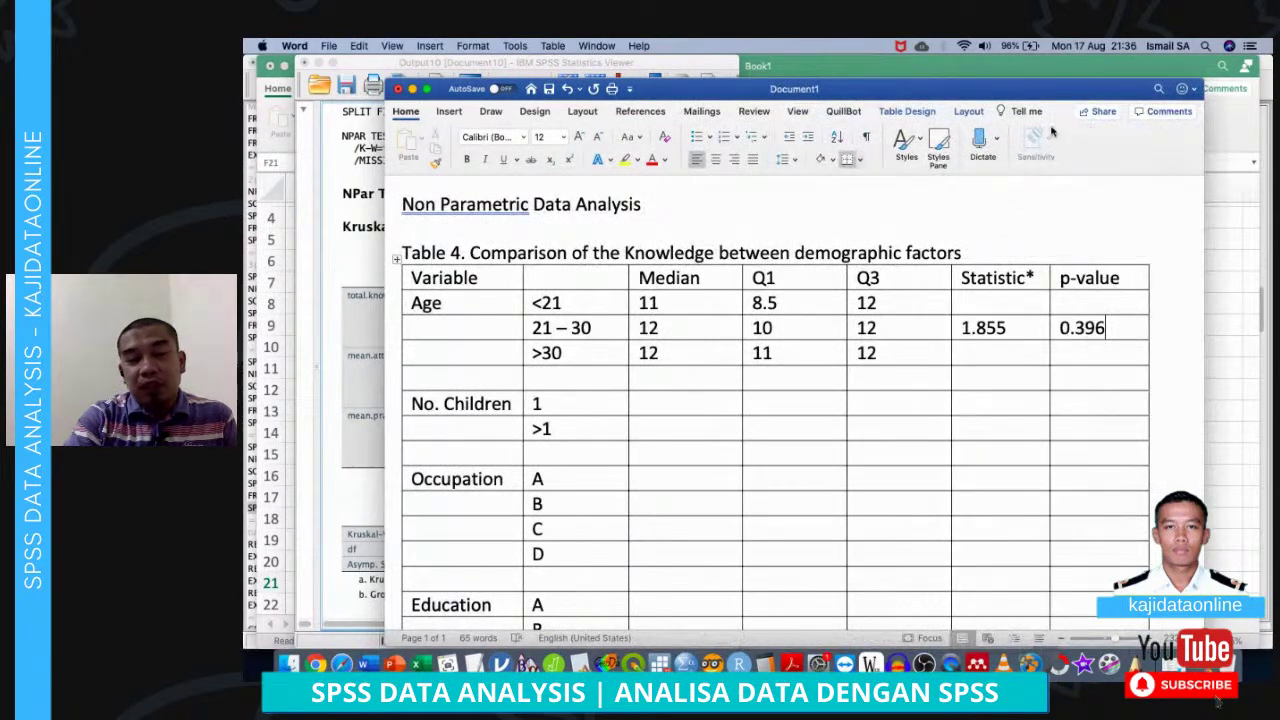
scroll(740, 308, "down", 1)
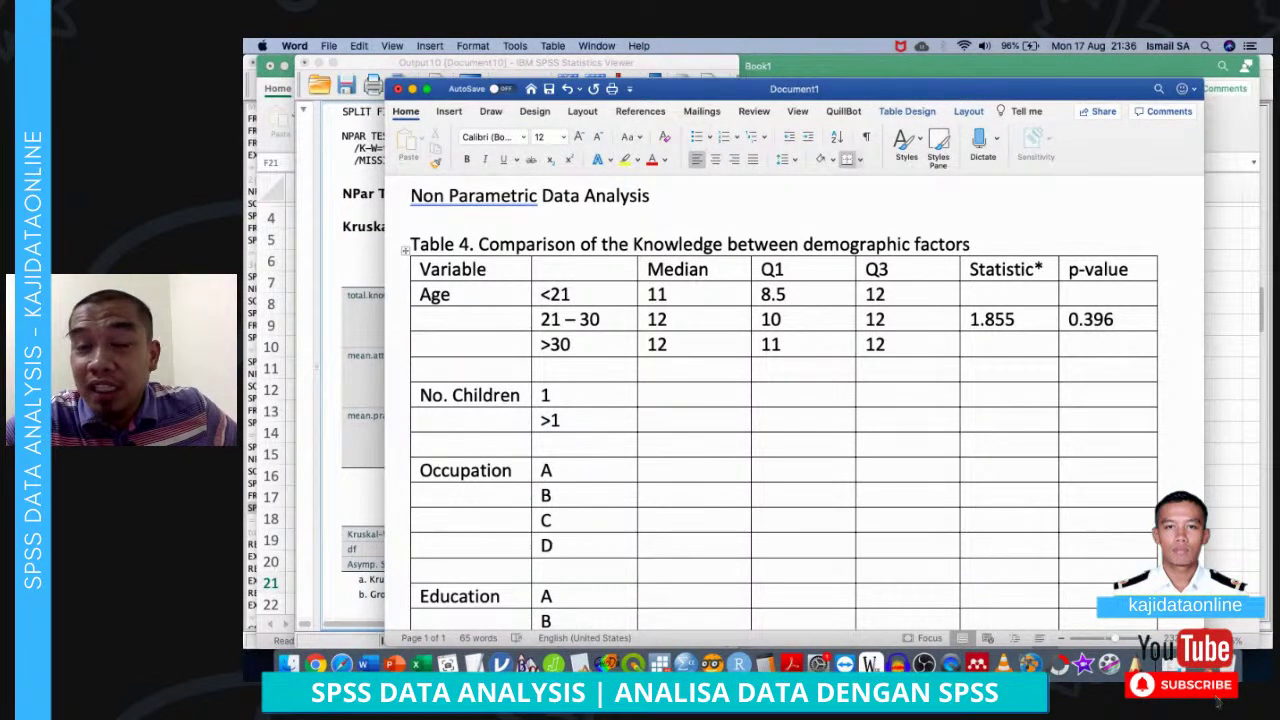
Add the caption "Table 5. Association test" below the sentence describing Table 4
scroll(906, 433, "down", 10)
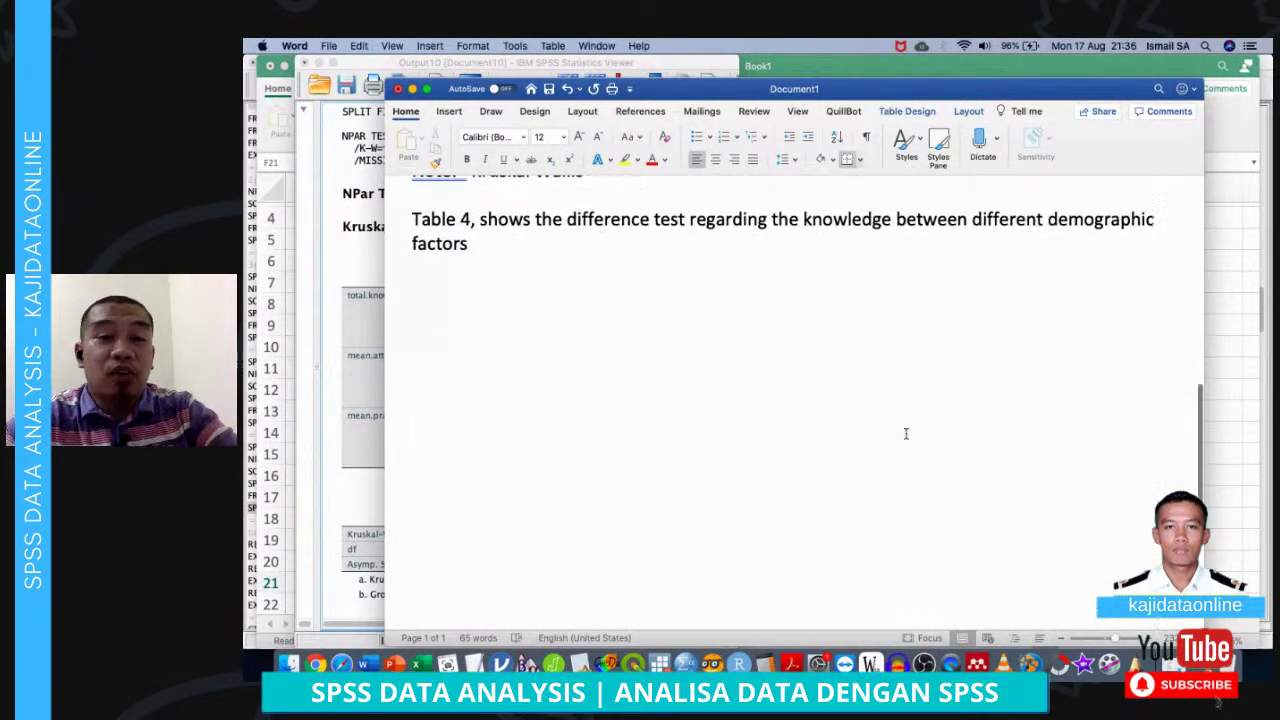
left_click(619, 262)
key("Return")
type("Tab")
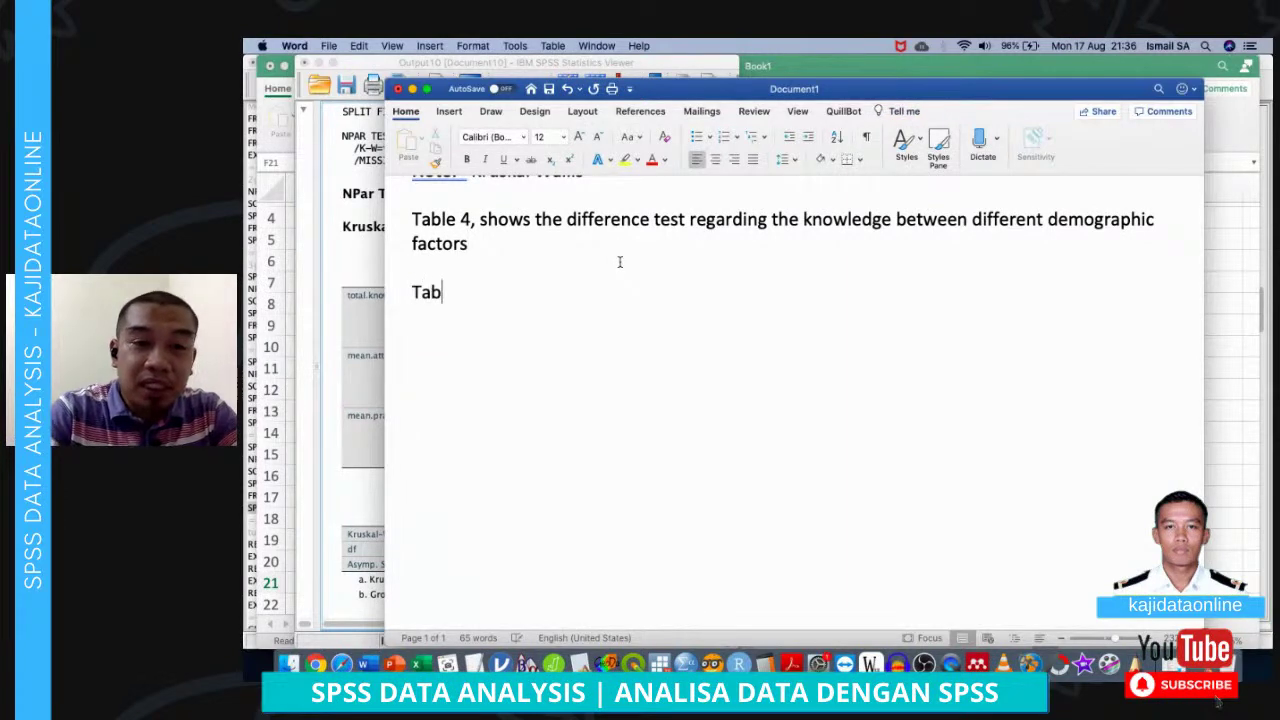
type("le 5. Ch")
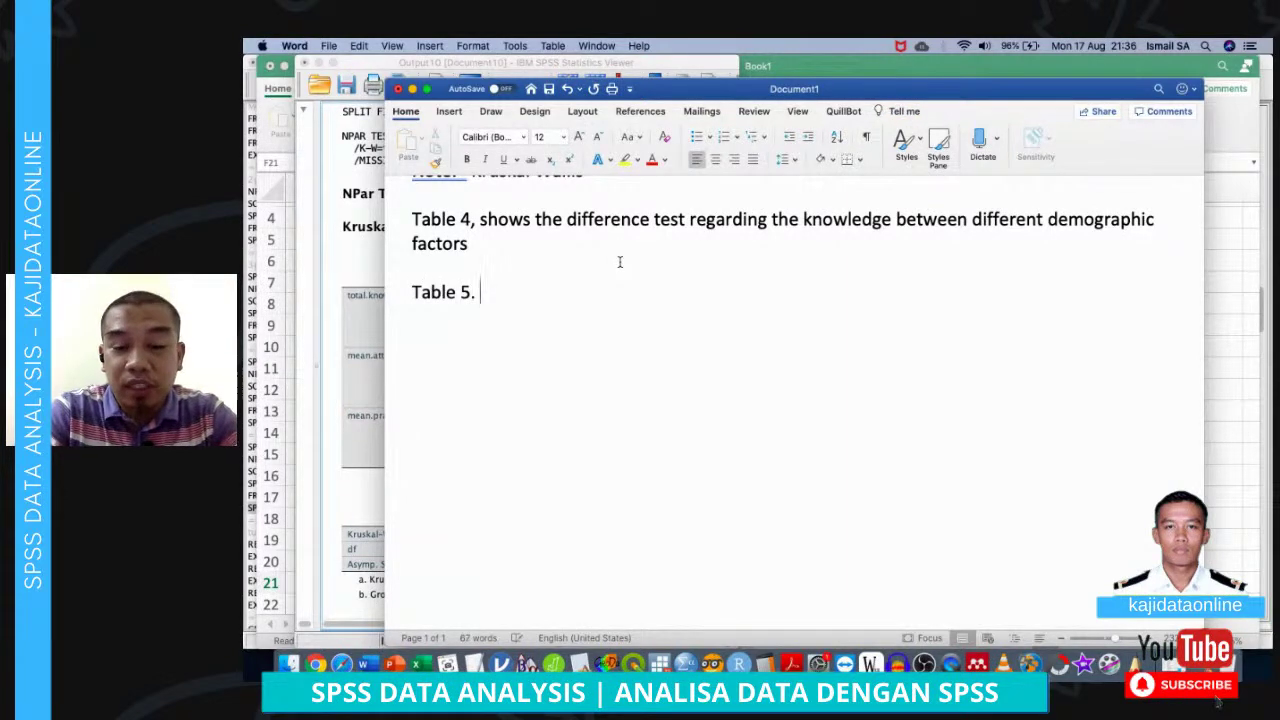
key("BackSpace")
key("BackSpace")
type("Associatio")
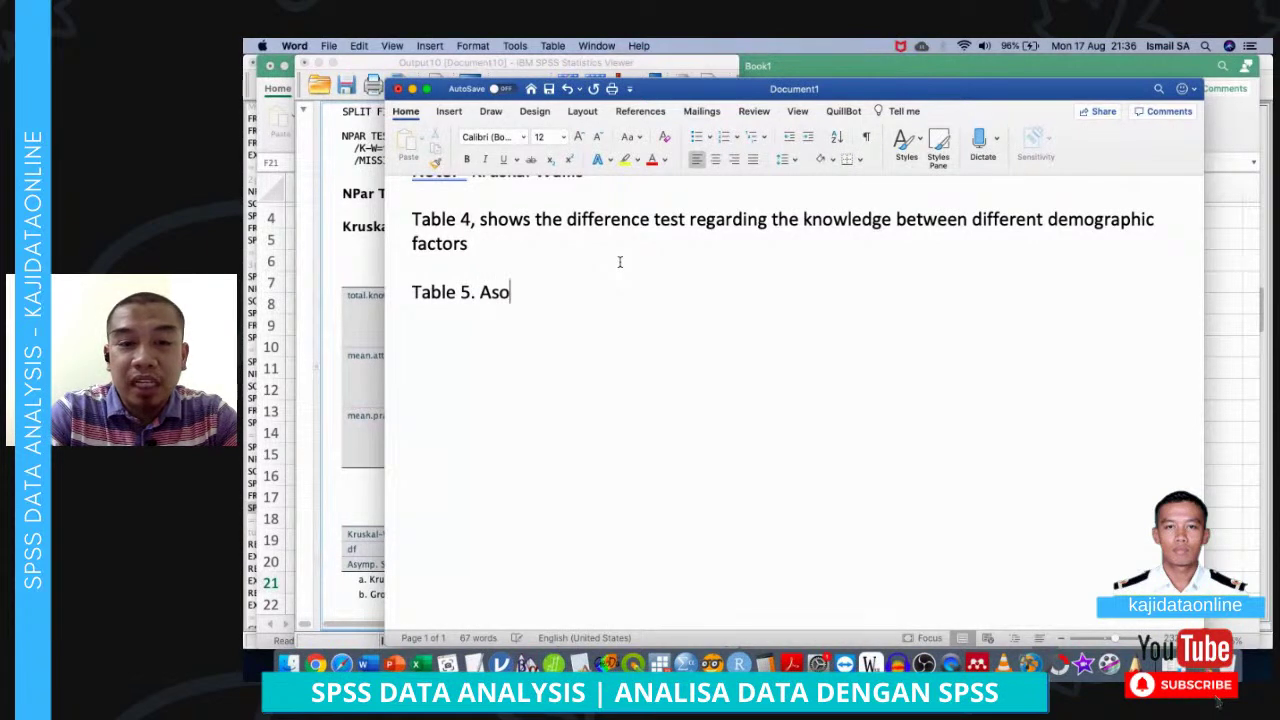
type("n test")
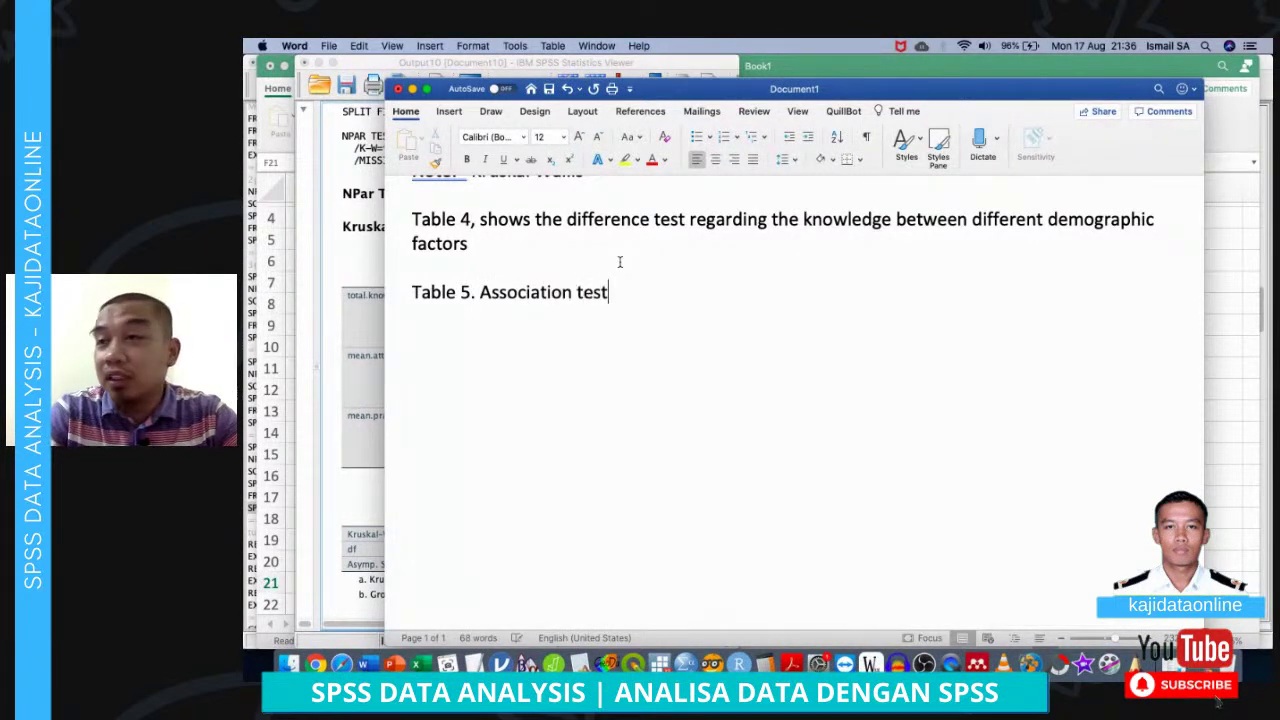
key("Return")
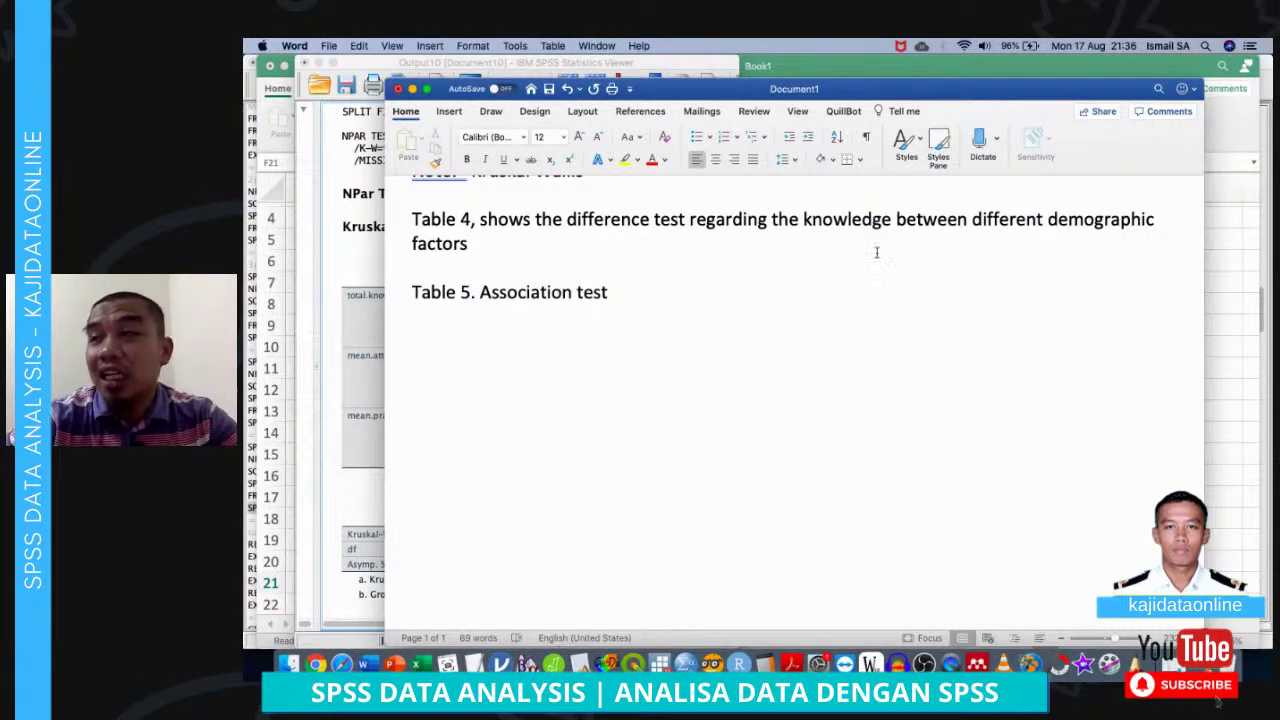
Switch to the SPSS Syntax Editor and run the chi square CROSSTABS block for a2 by know.cat, att.cat and prac.cat
key("ctrl+Up")
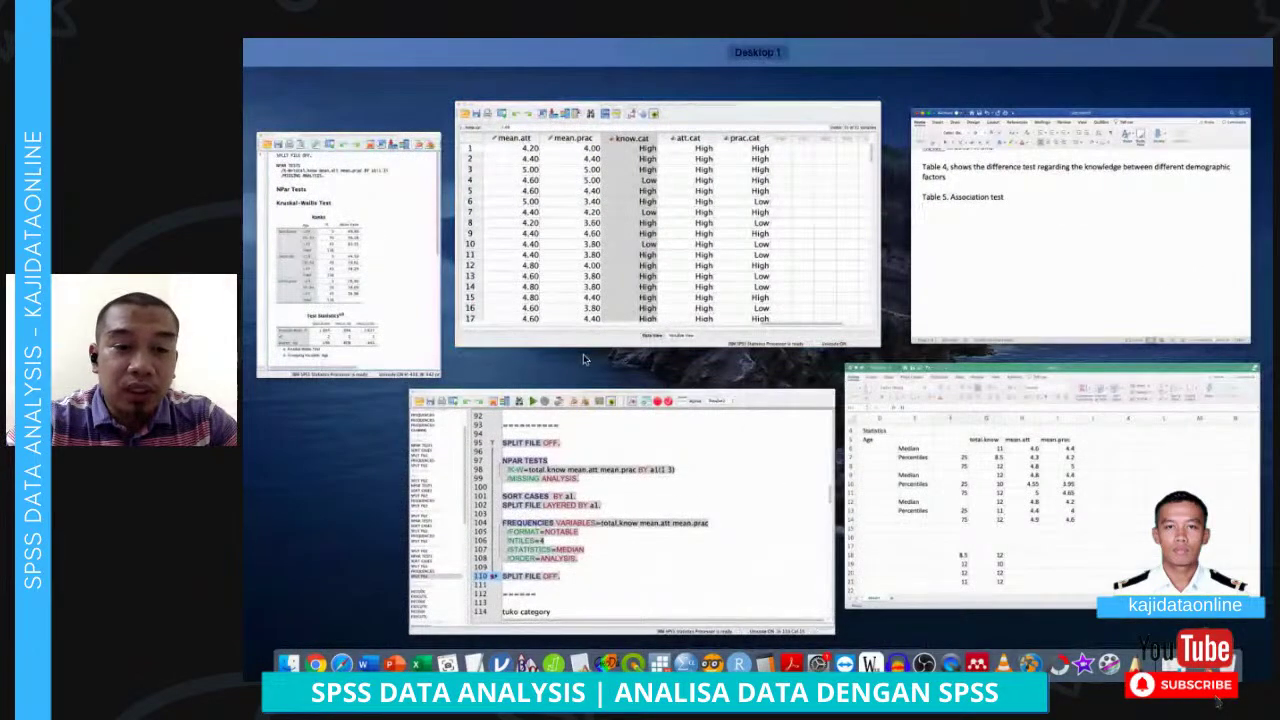
left_click(594, 418)
scroll(596, 425, "down", 10)
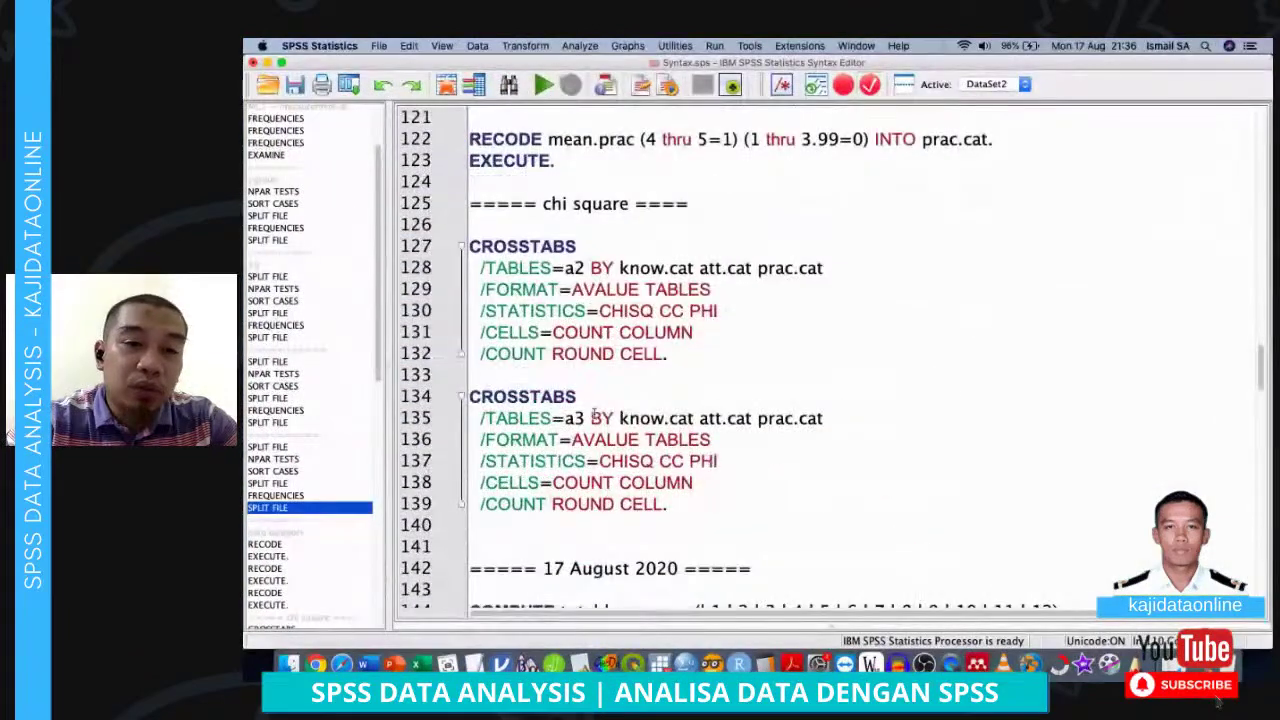
scroll(596, 420, "up", 1)
left_click(568, 317)
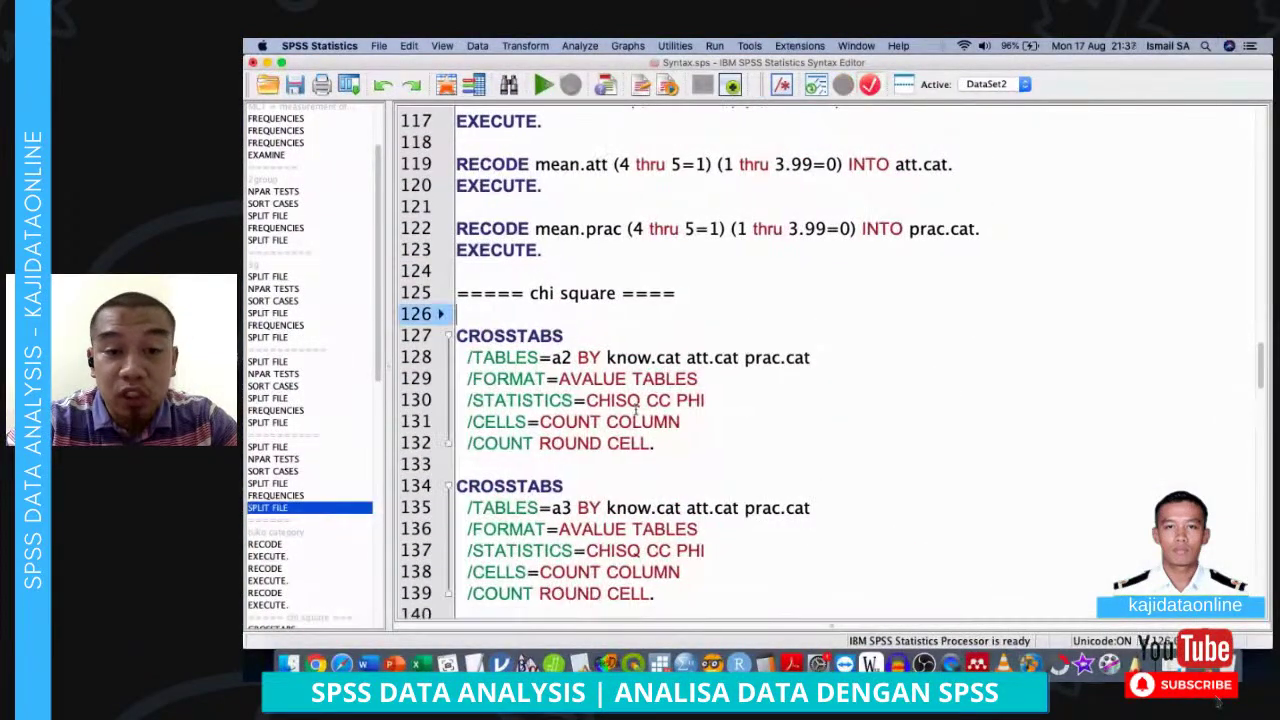
left_click(668, 459, "shift")
key("super+r")
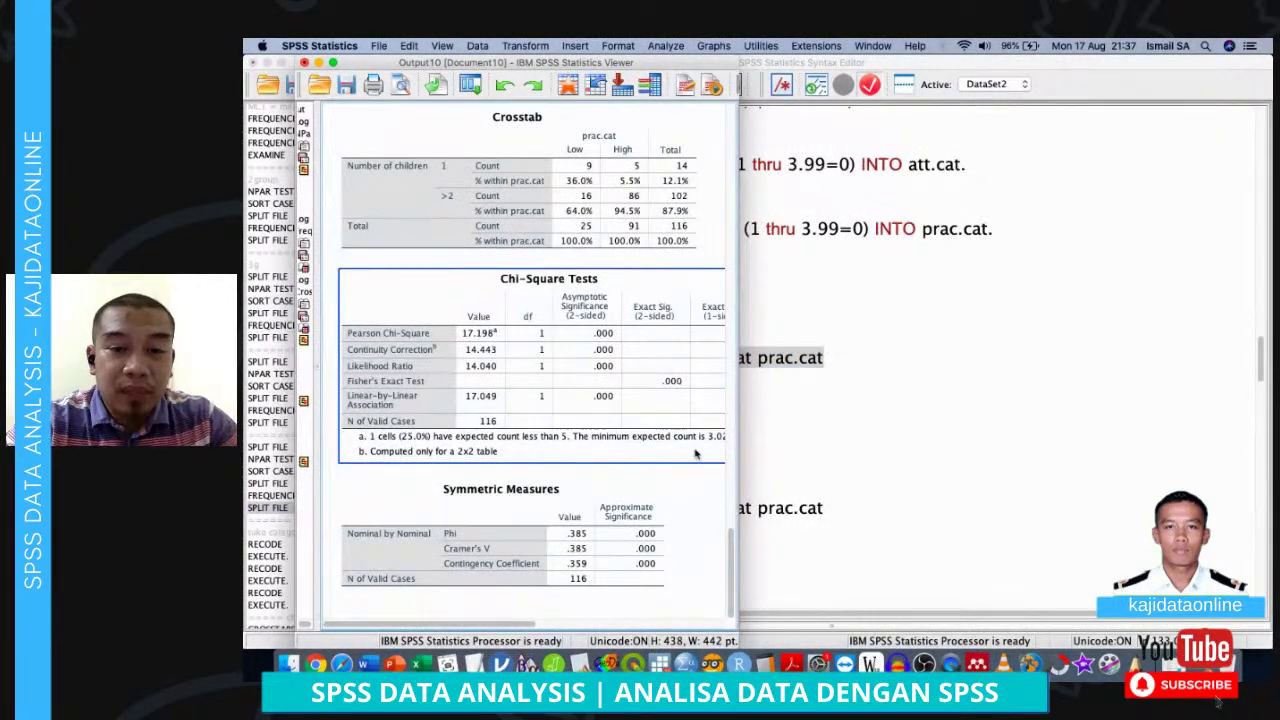
Widen the output viewer and examine the Number of children * prac.cat crosstab with its Chi-Square Tests table
left_click_drag(802, 469, 910, 469)
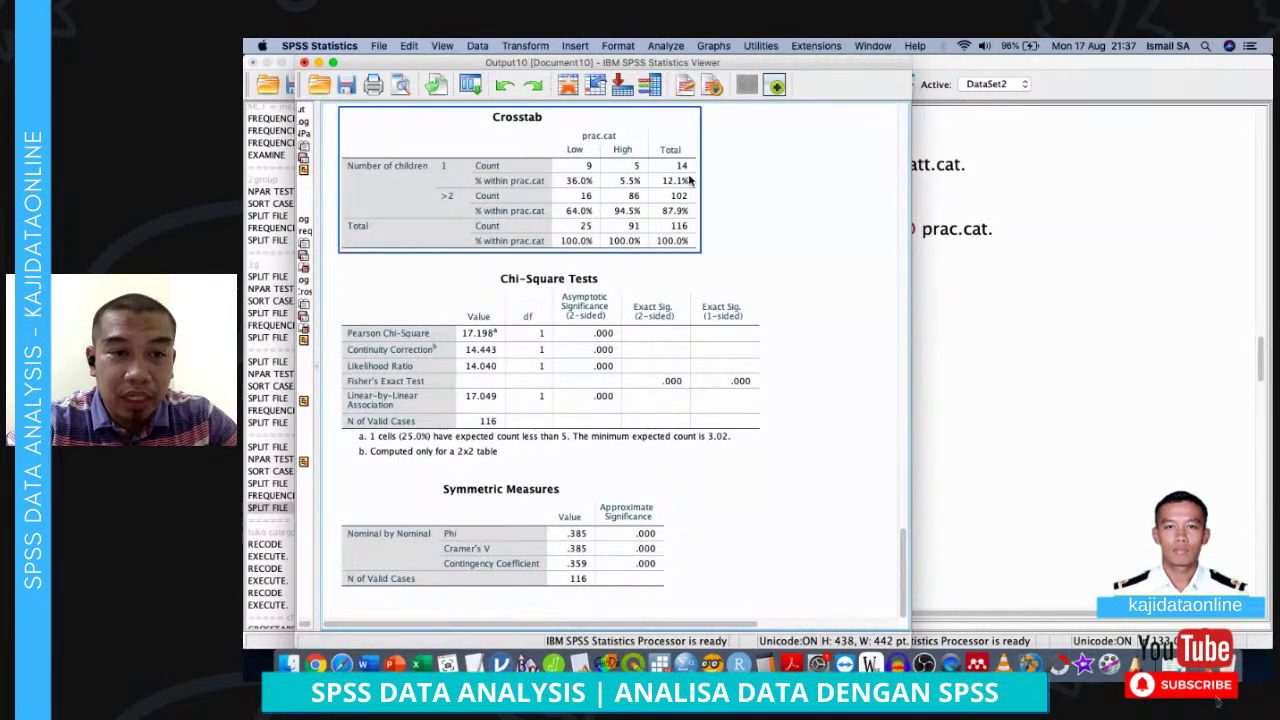
scroll(658, 262, "up", 2)
scroll(658, 262, "up", 1)
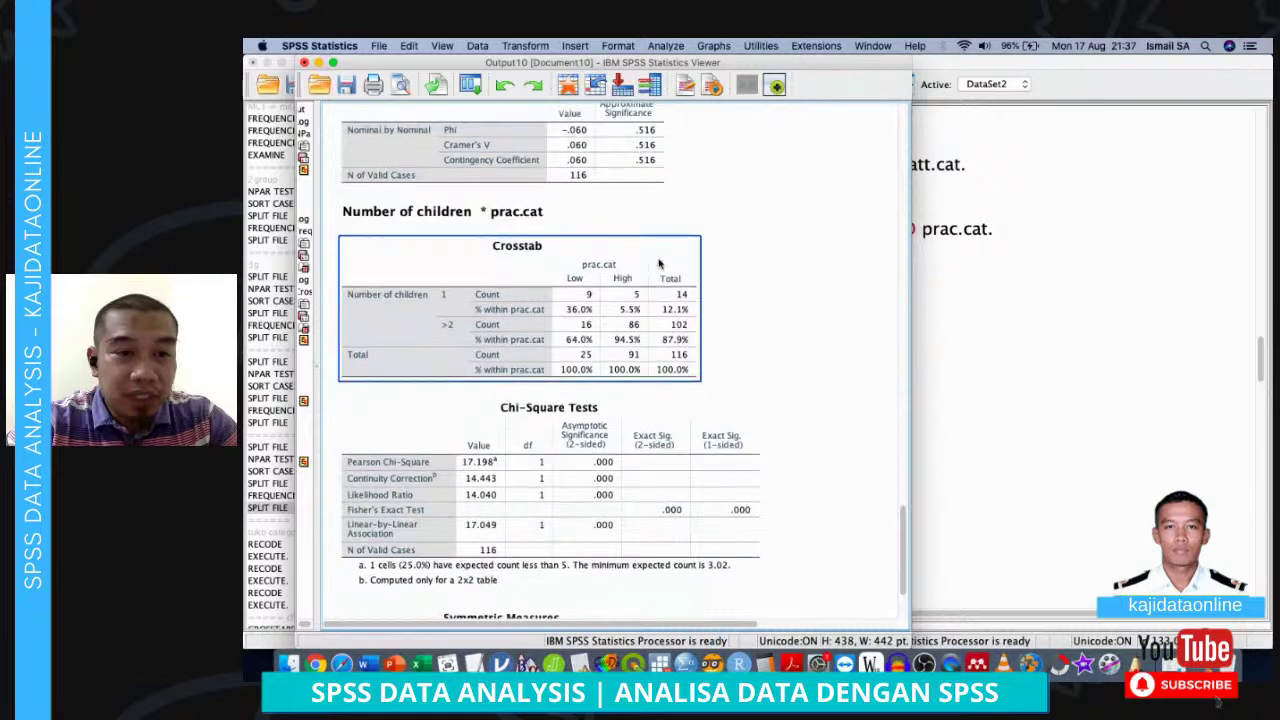
left_click(458, 214)
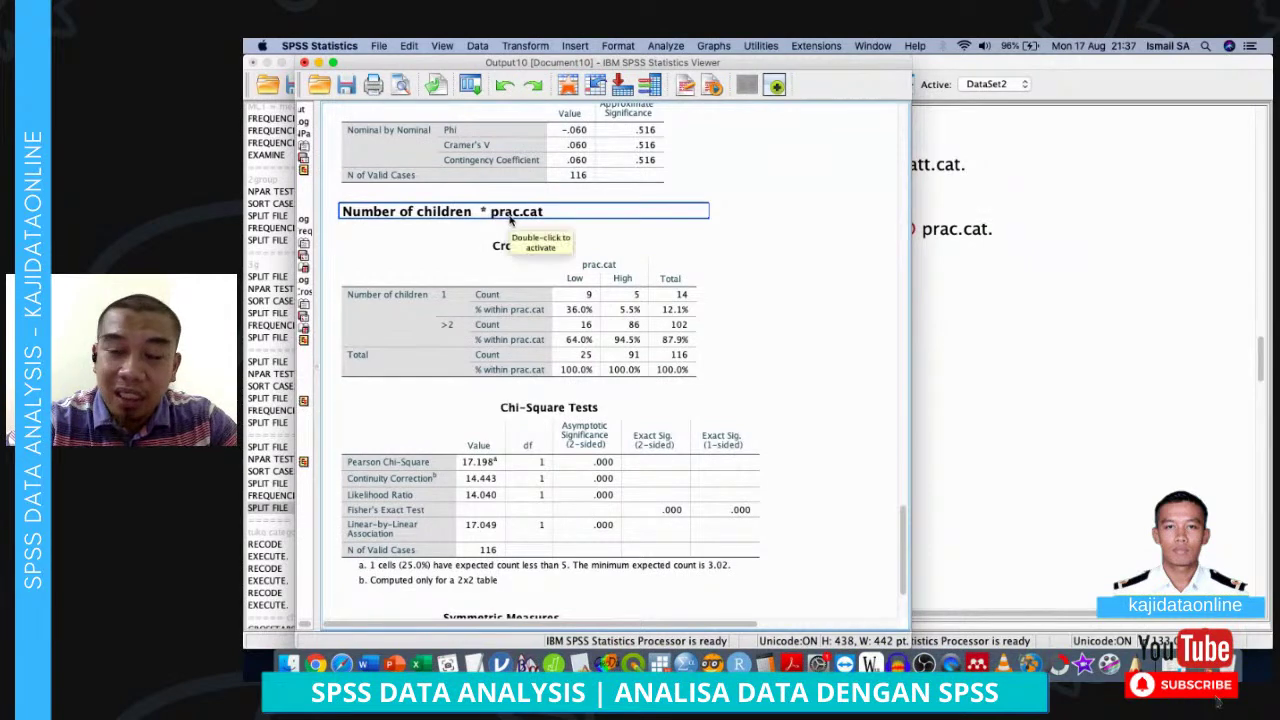
left_click(586, 291)
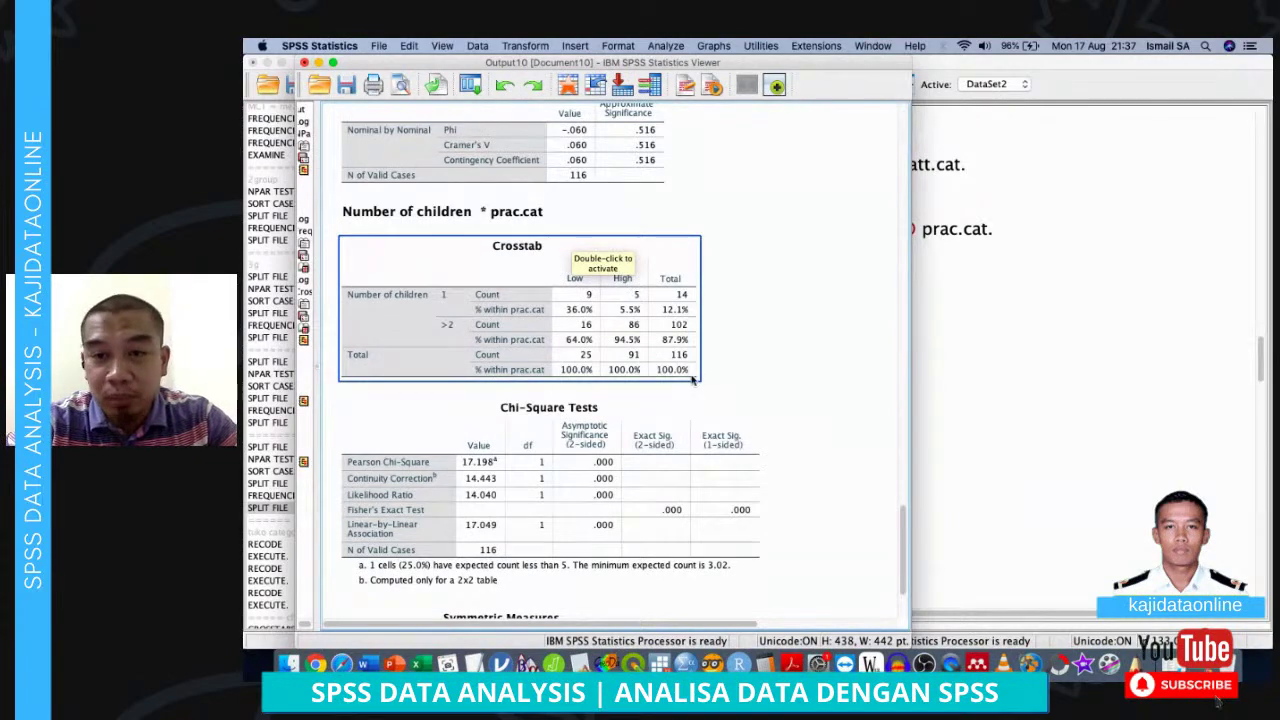
Return to the Word document and open the table size grid for a new line beneath the Table 5 caption
left_click(961, 366)
left_click(945, 300)
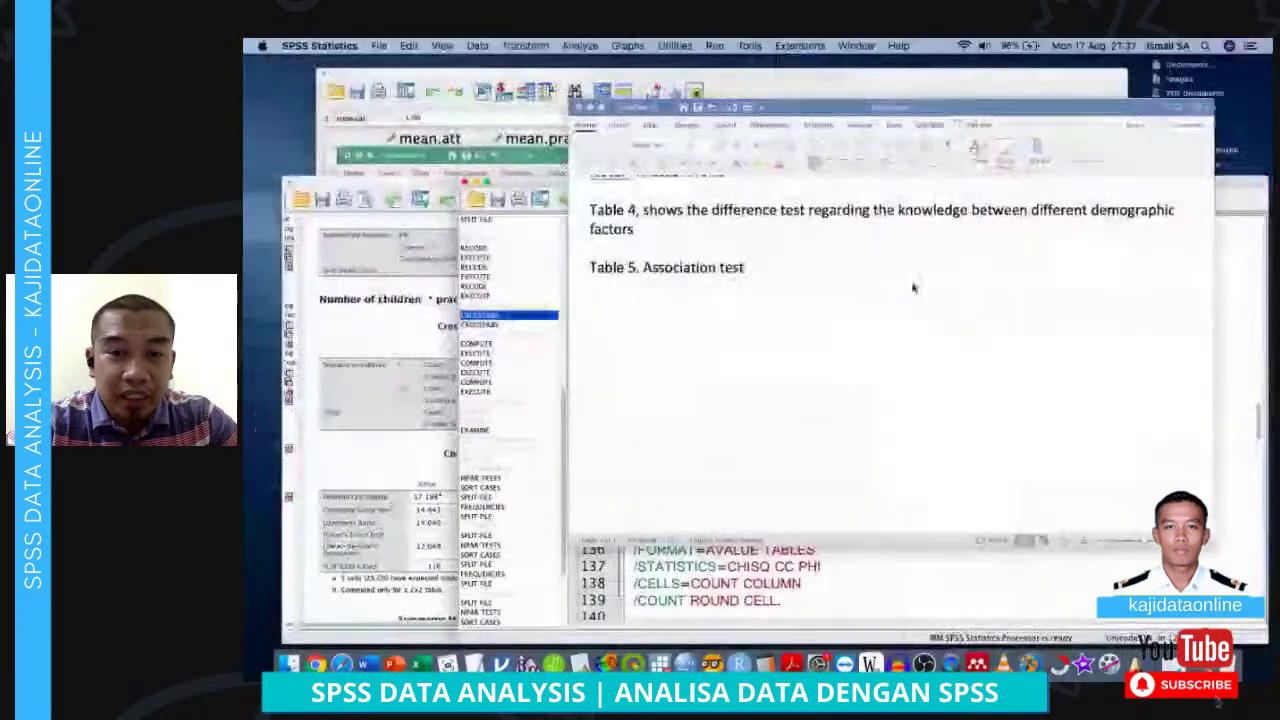
left_click(779, 295)
key("Return")
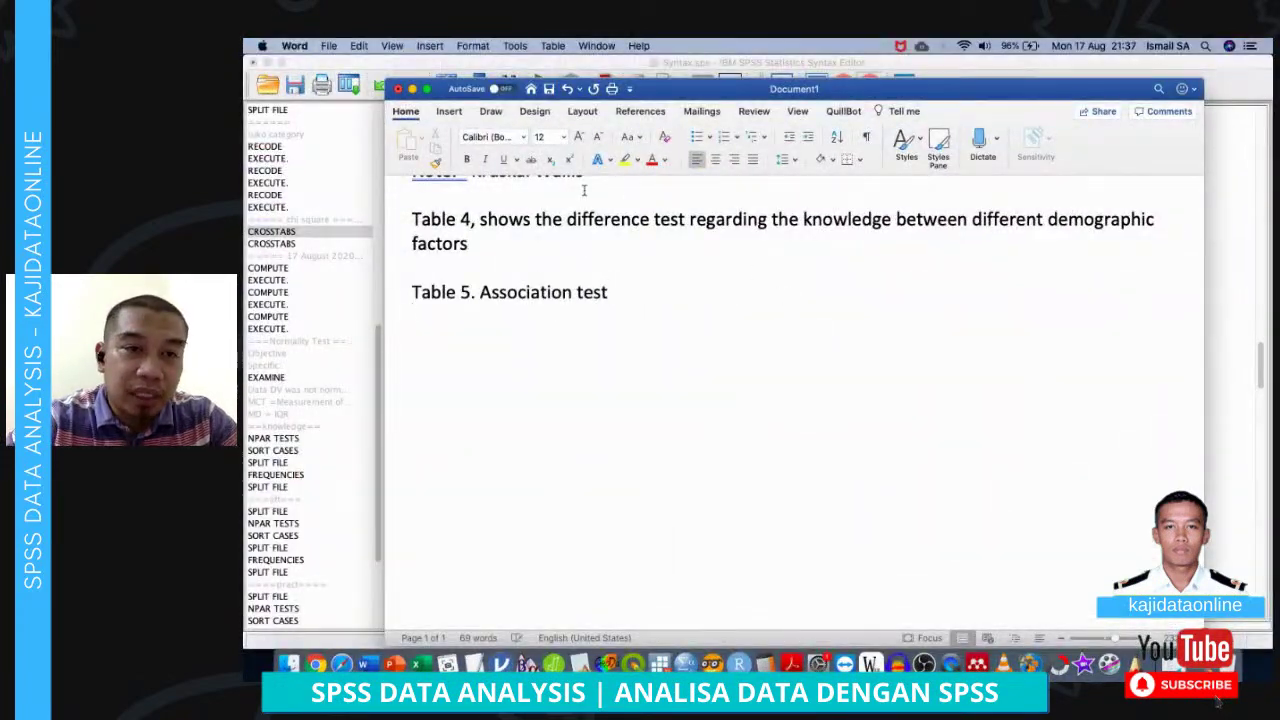
left_click(448, 112)
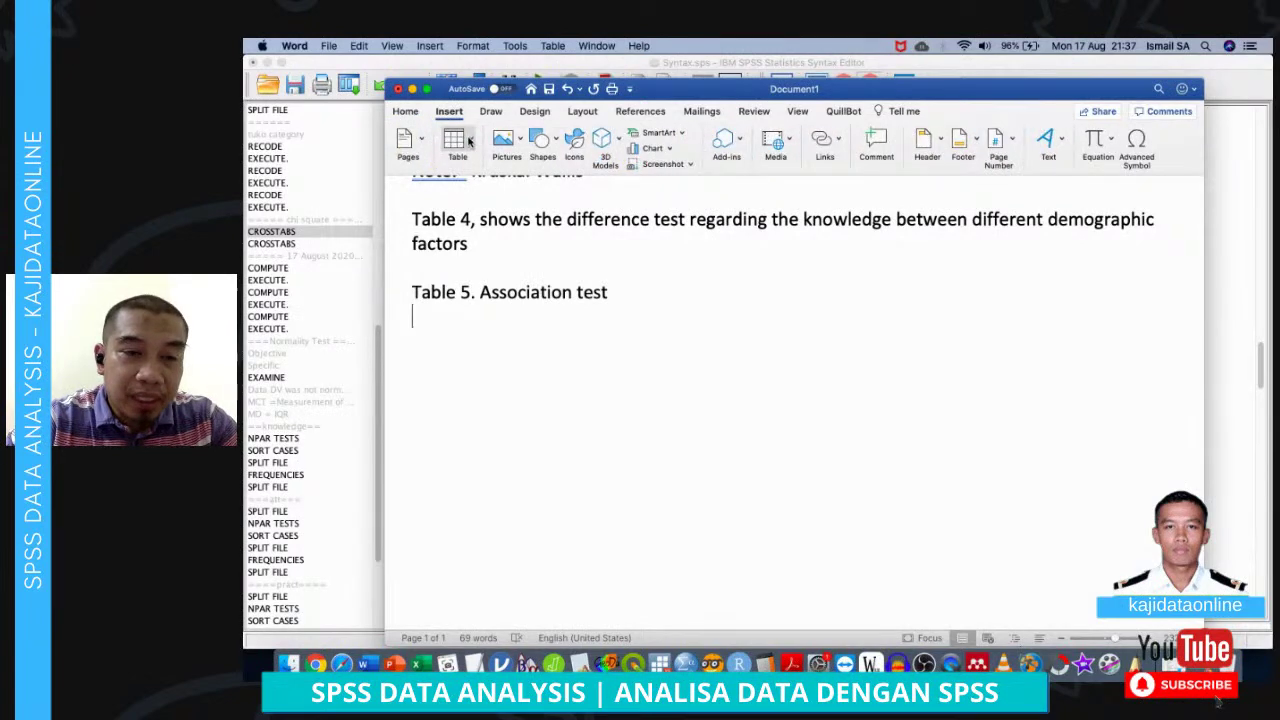
left_click(454, 140)
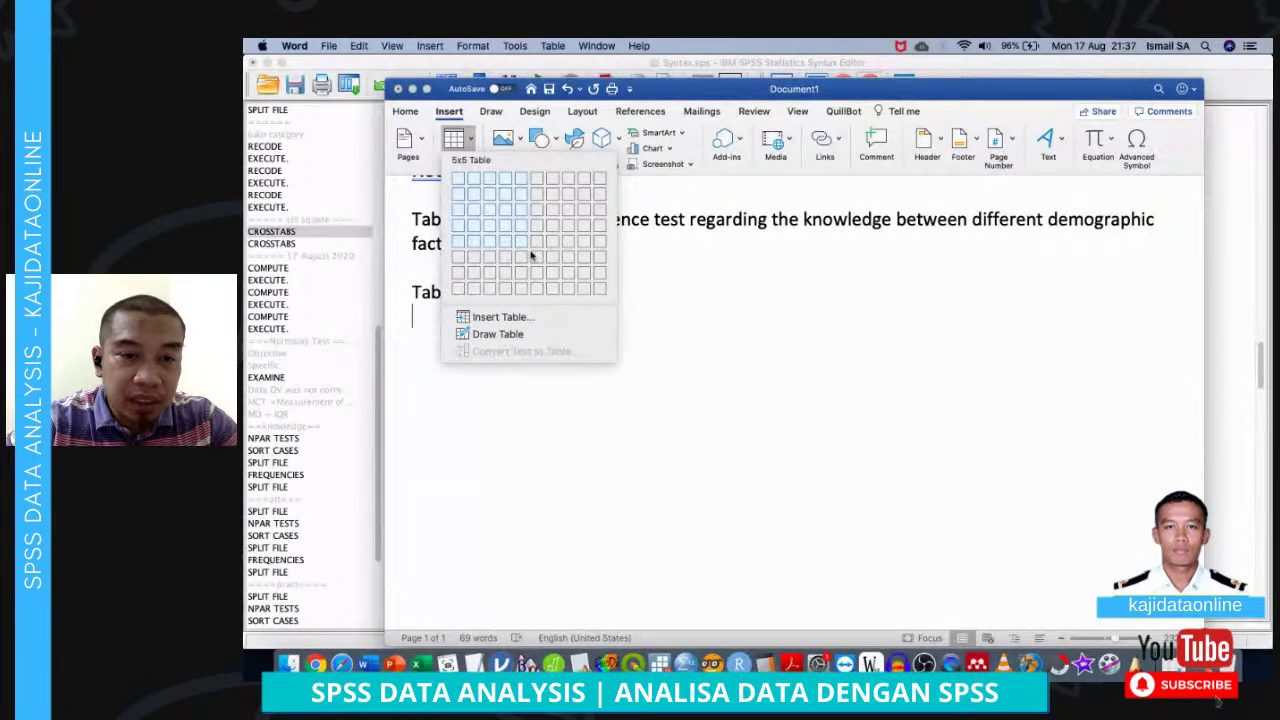
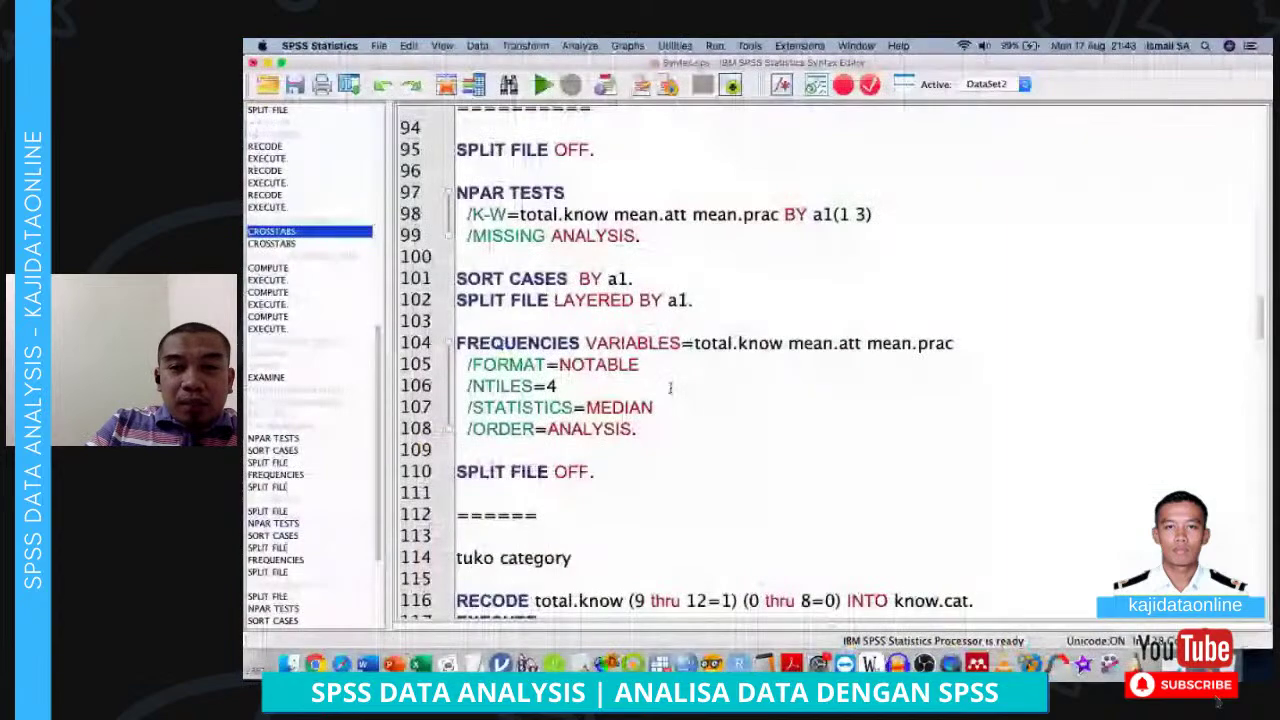
In the SPSS syntax file's list of specific objectives, shorten "KAP" to "K" in objective 2
scroll(670, 387, "up", 15)
scroll(670, 387, "down", 6)
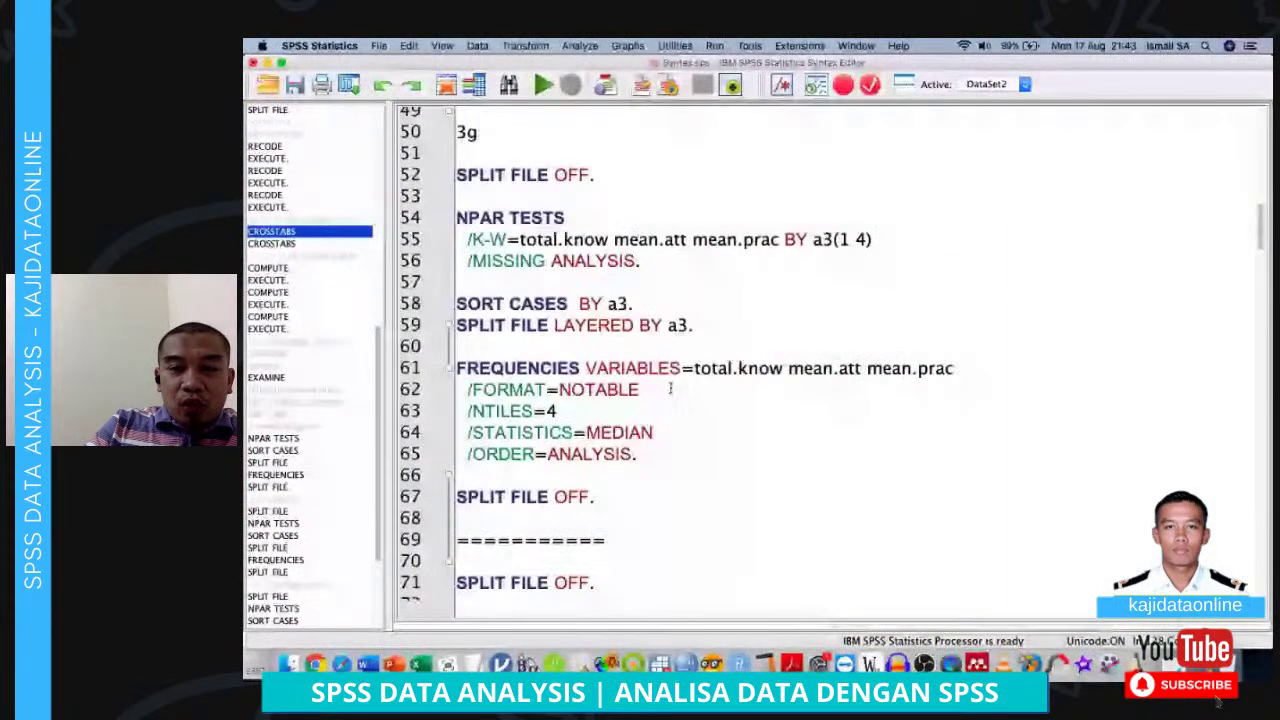
scroll(670, 388, "down", 20)
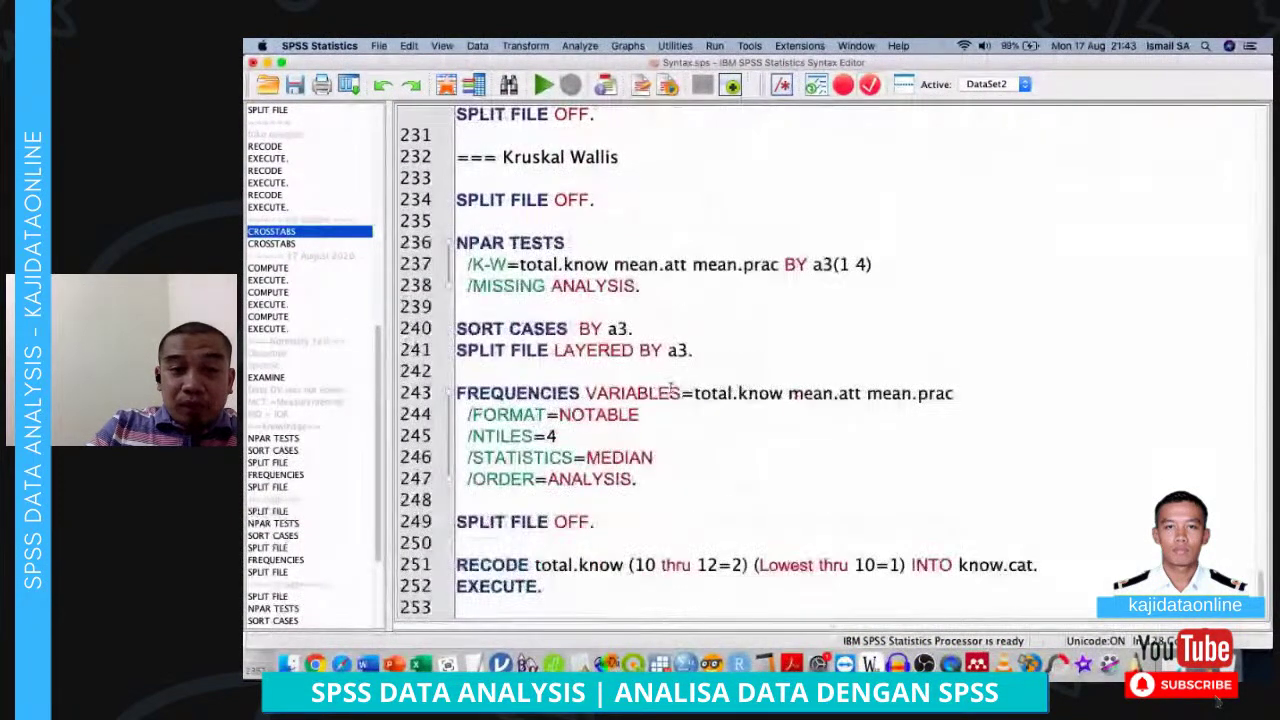
scroll(670, 388, "up", 6)
scroll(670, 387, "up", 20)
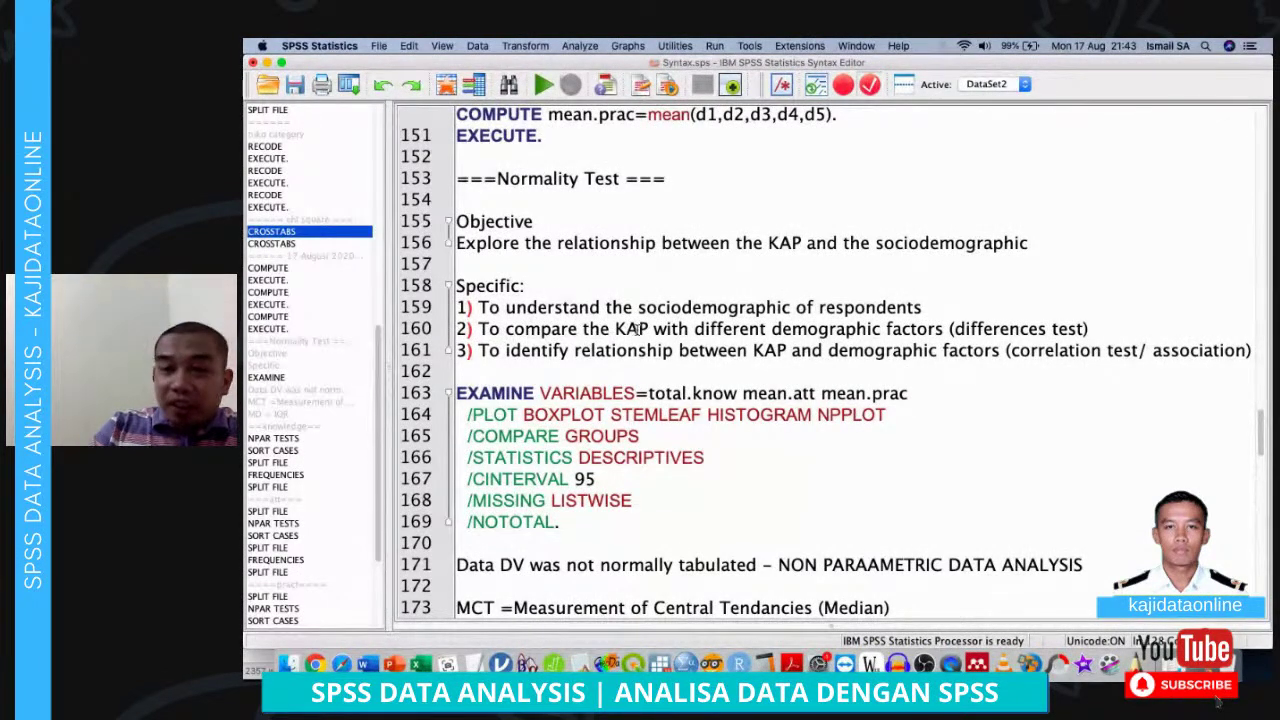
left_click(624, 329)
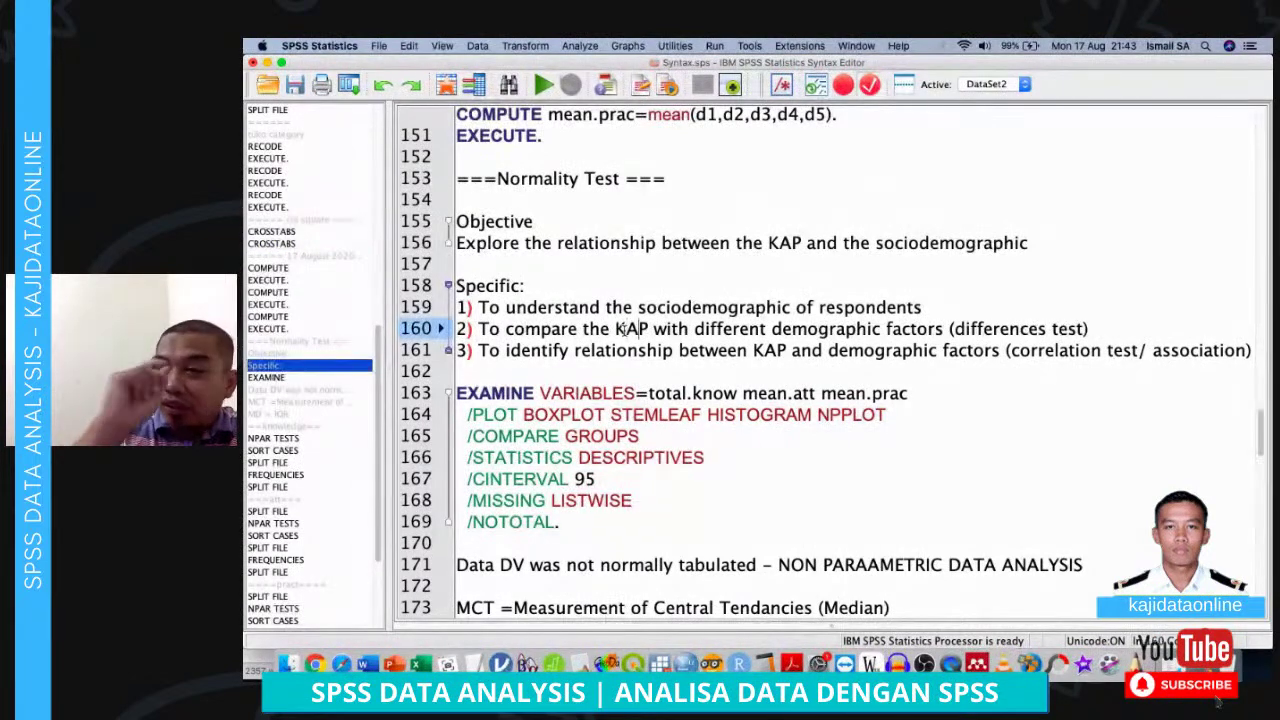
key("Delete")
key("Delete")
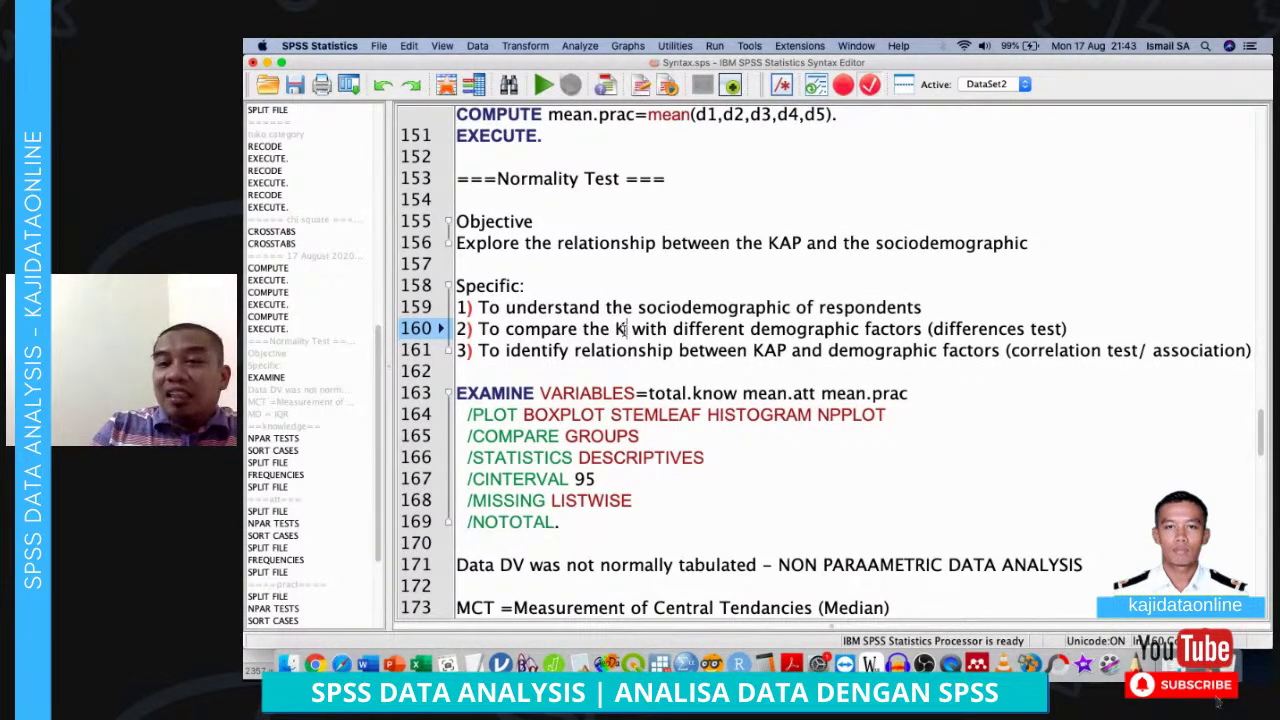
Insert the line "Null hypothesis of origin," between objectives 2 and 3, set off by blank lines
left_click(1092, 334)
key("Return")
key("Return")
key("Return")
key("Up")
type("Null ")
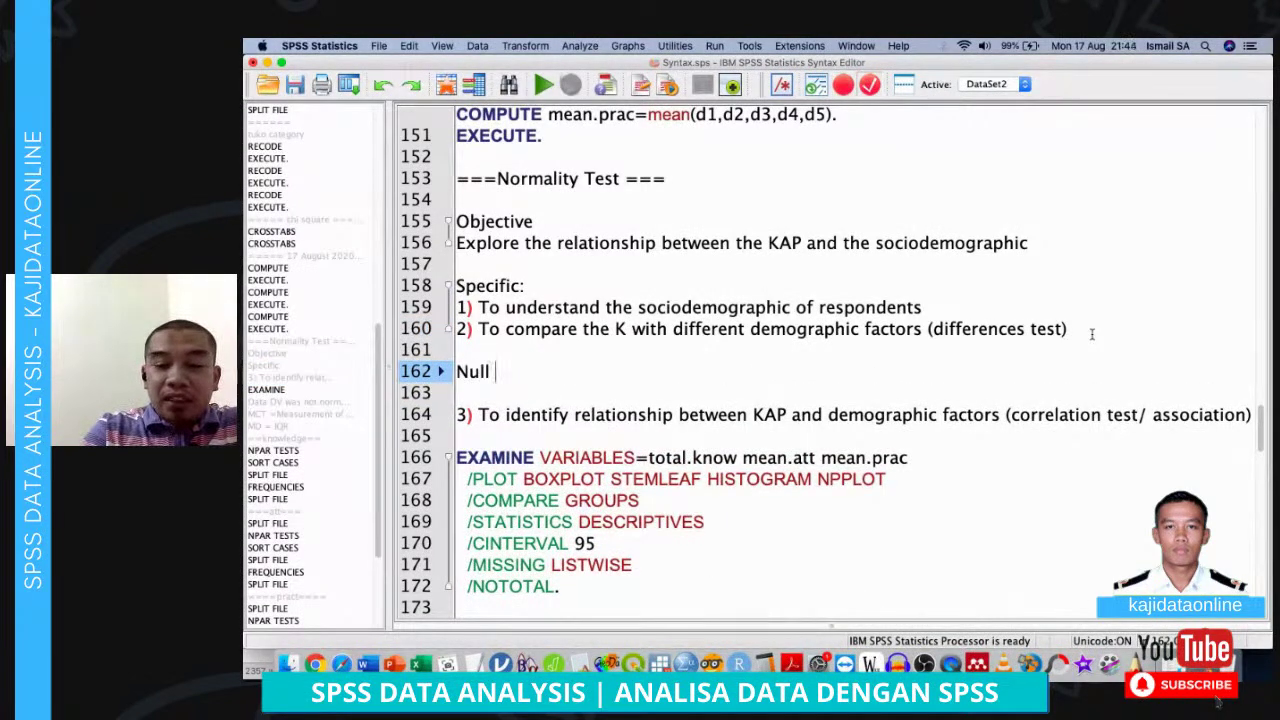
type("hypothesi")
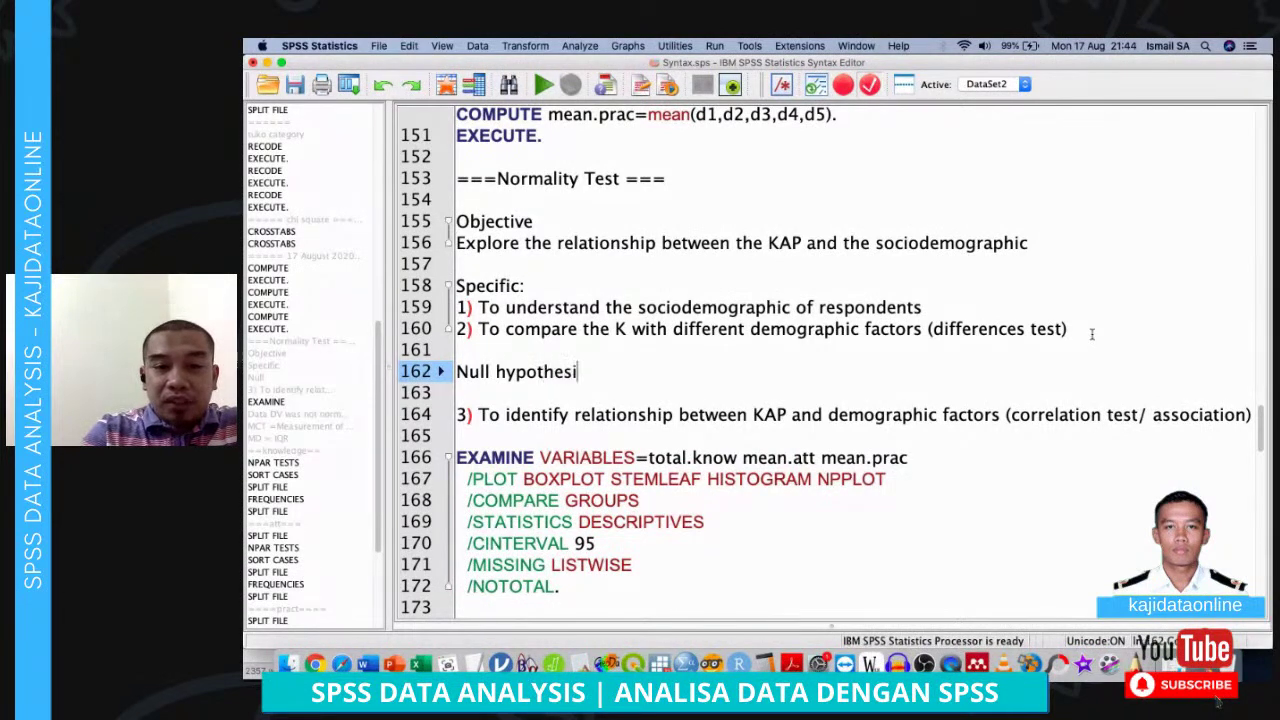
type("s of origin,")
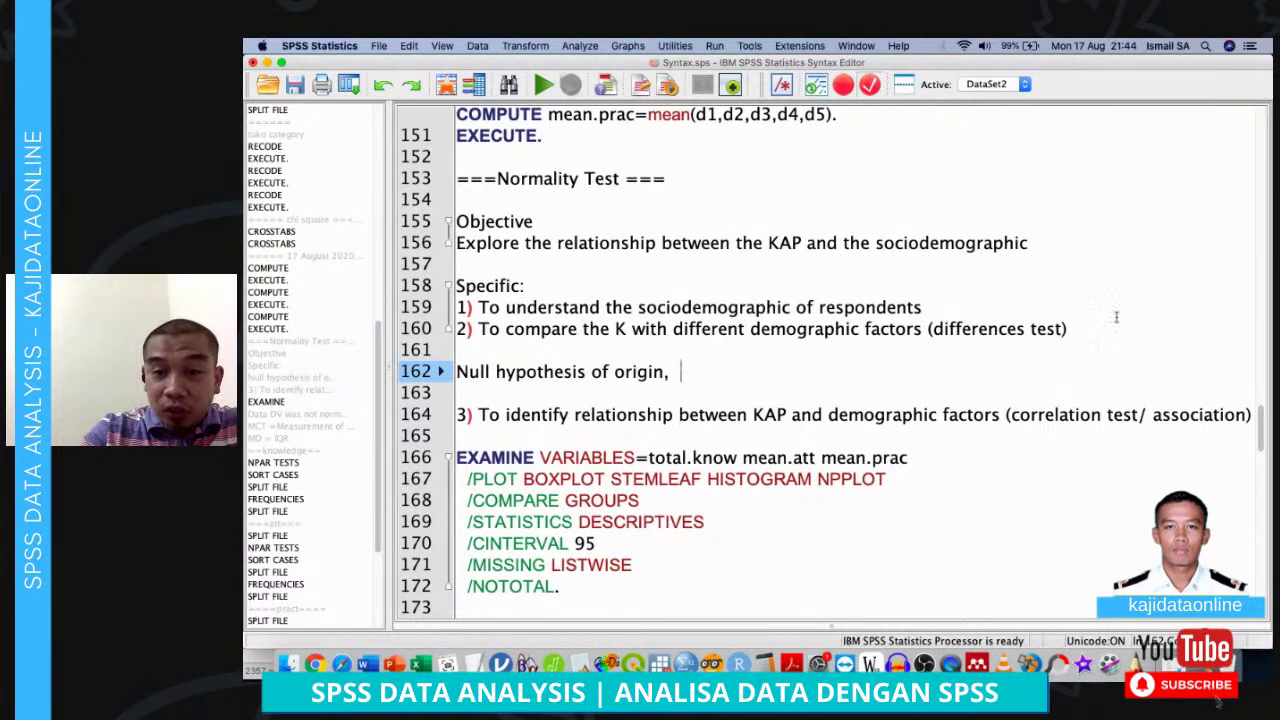
Insert "(gender)" after "demographic factors" in specific objective 2 of the syntax notes
left_click(921, 330)
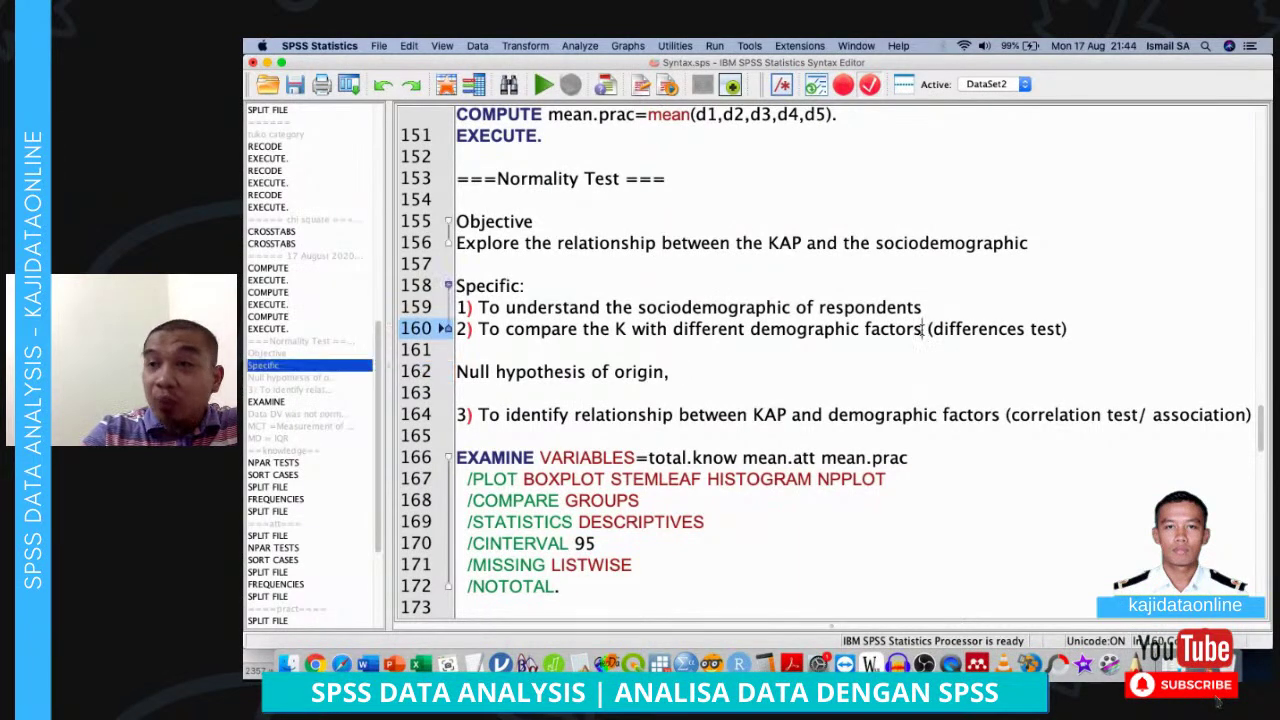
type("(gender)")
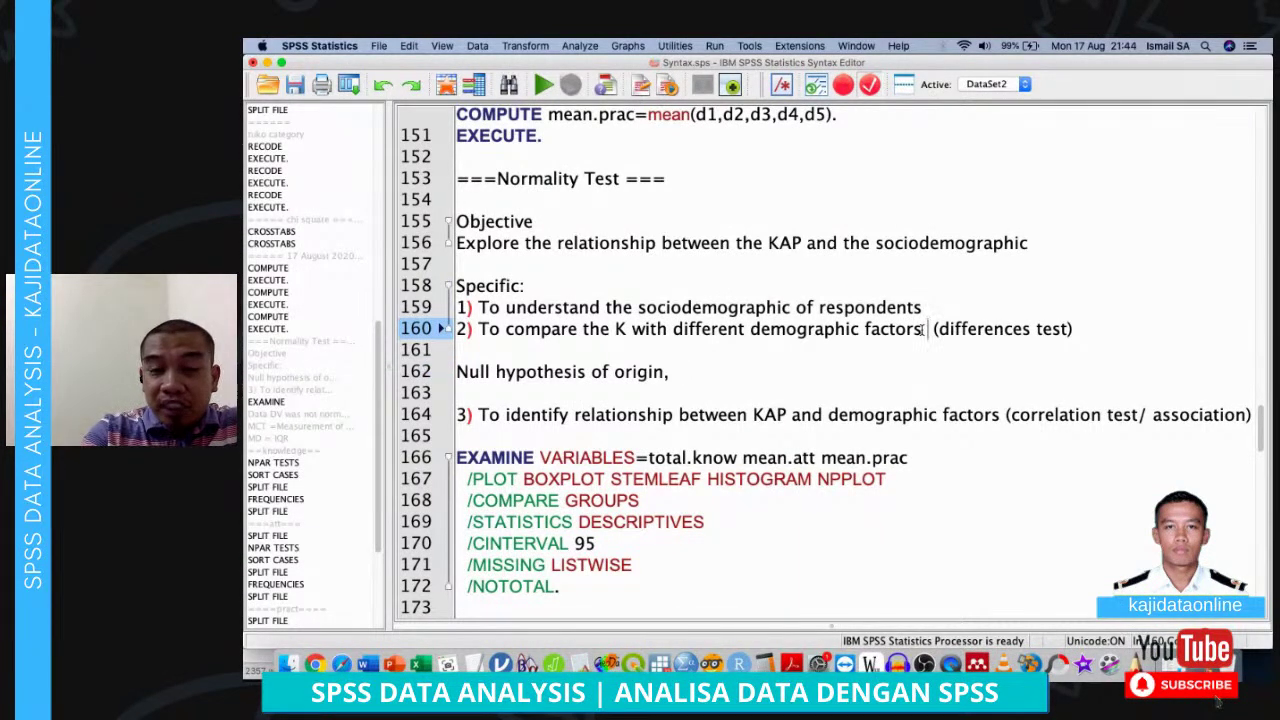
key("Left")
key("Left")
key("Left")
key("Left")
key("Left")
key("Left")
key("Left")
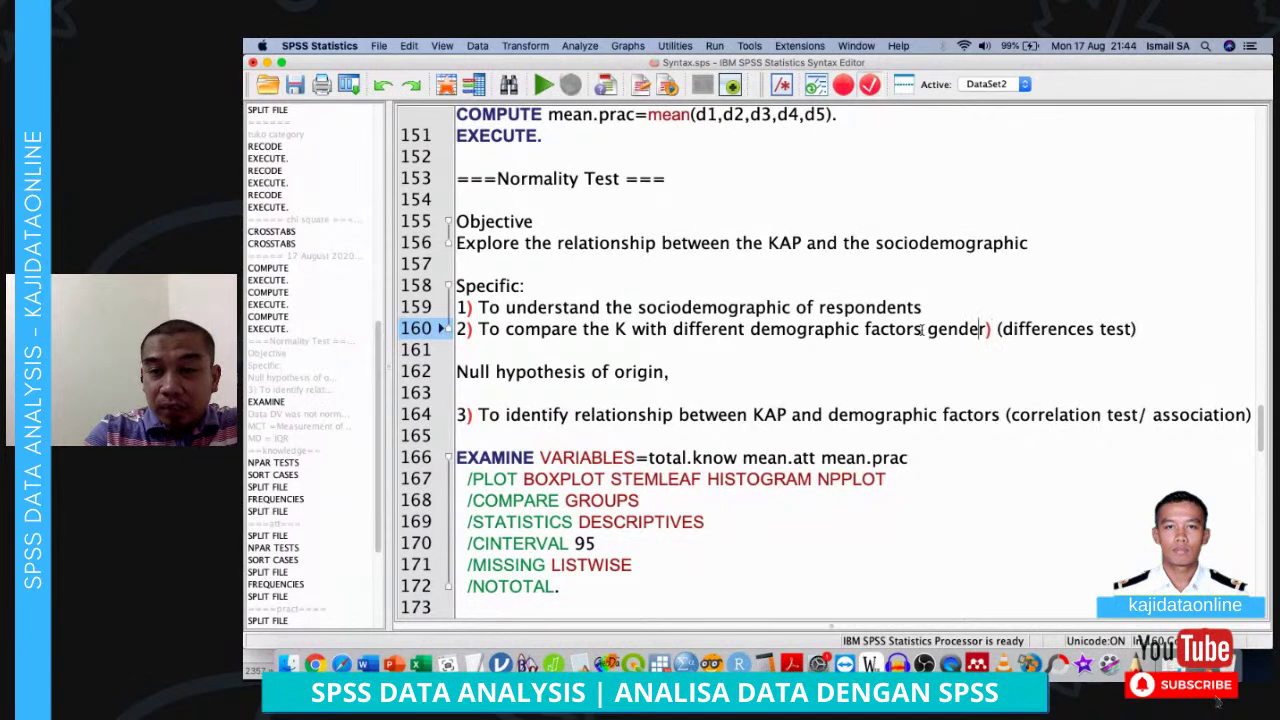
type("(")
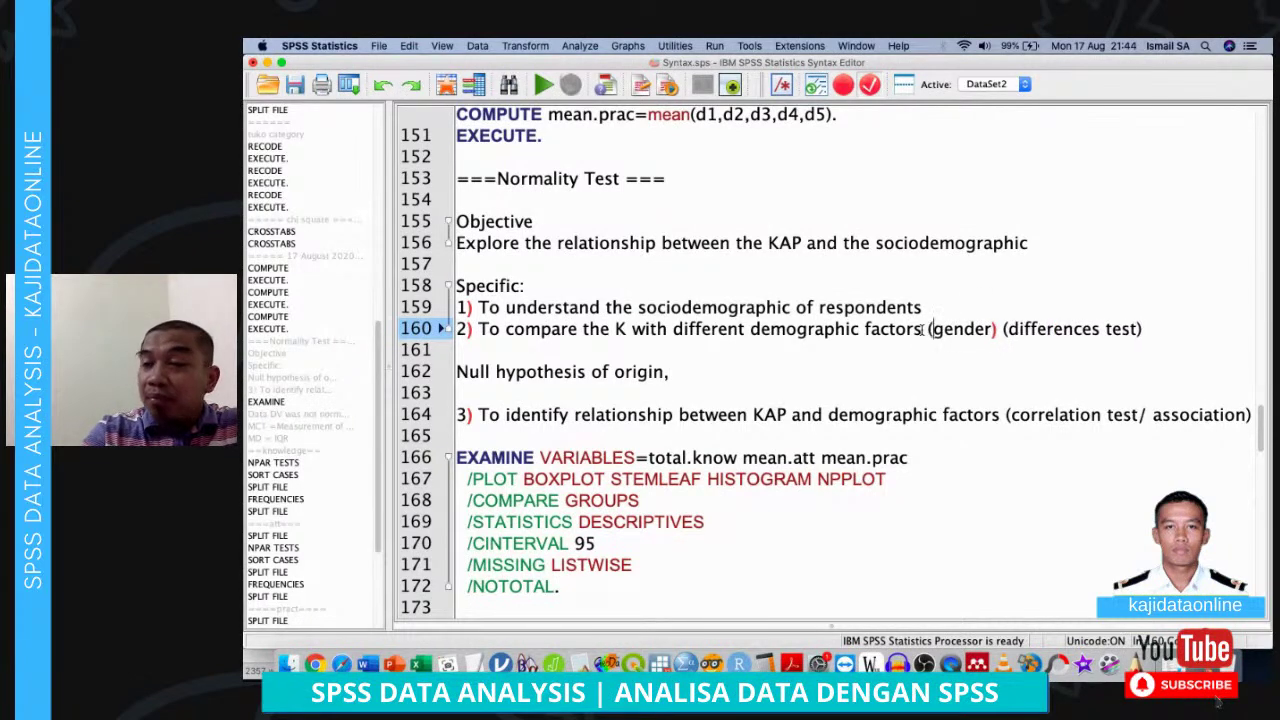
Complete the "Null hypothesis of origin," line with the text "male and female score will be similar"
key("Down")
key("Down")
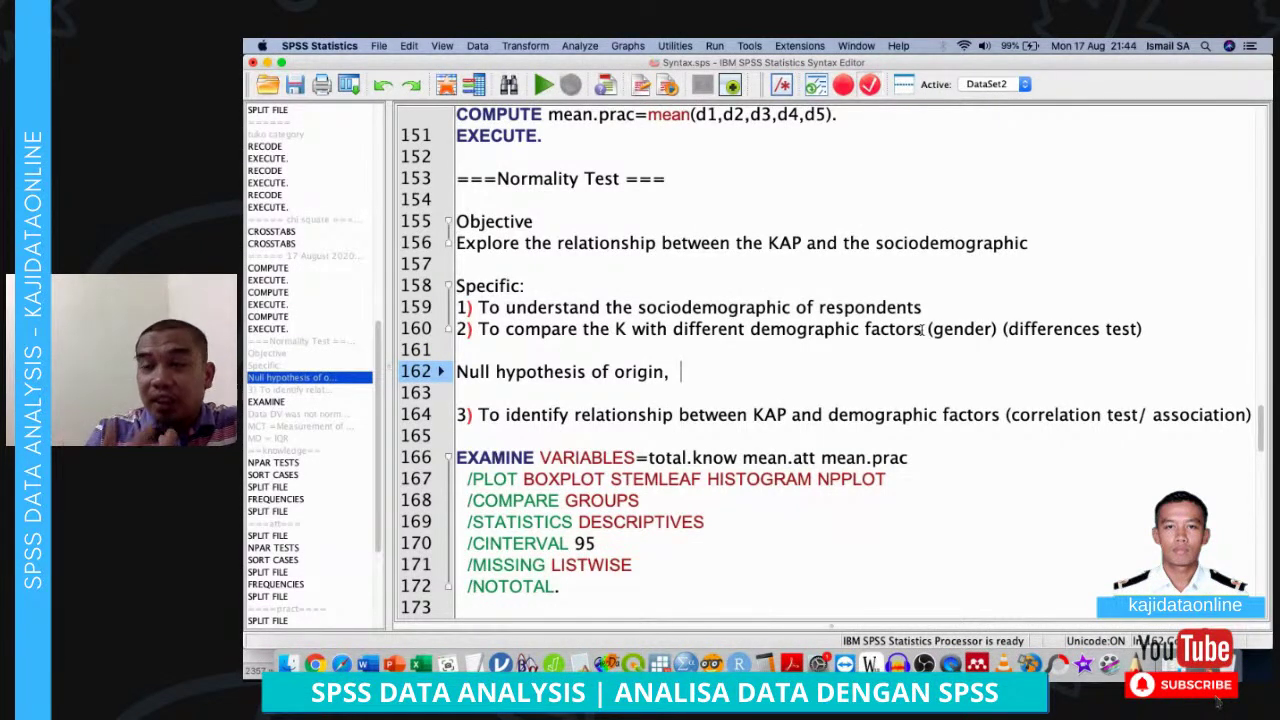
type("male ")
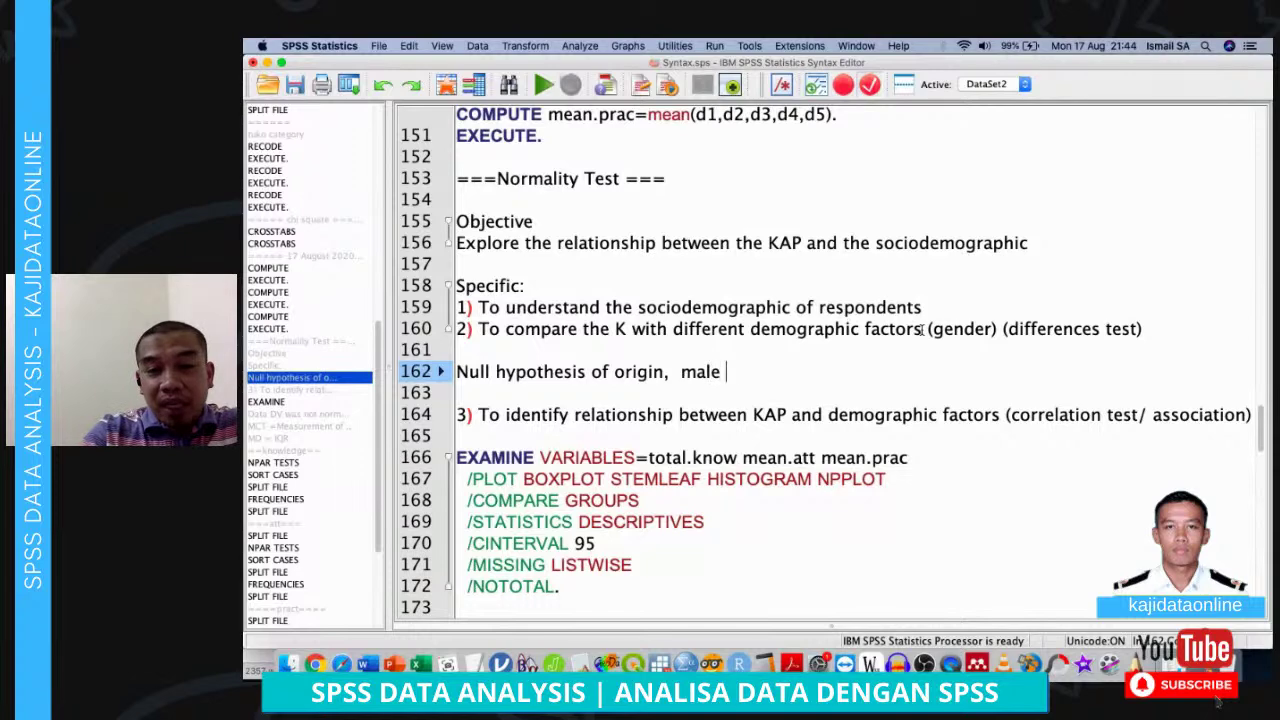
type("and fe")
key("BackSpace")
type("fema")
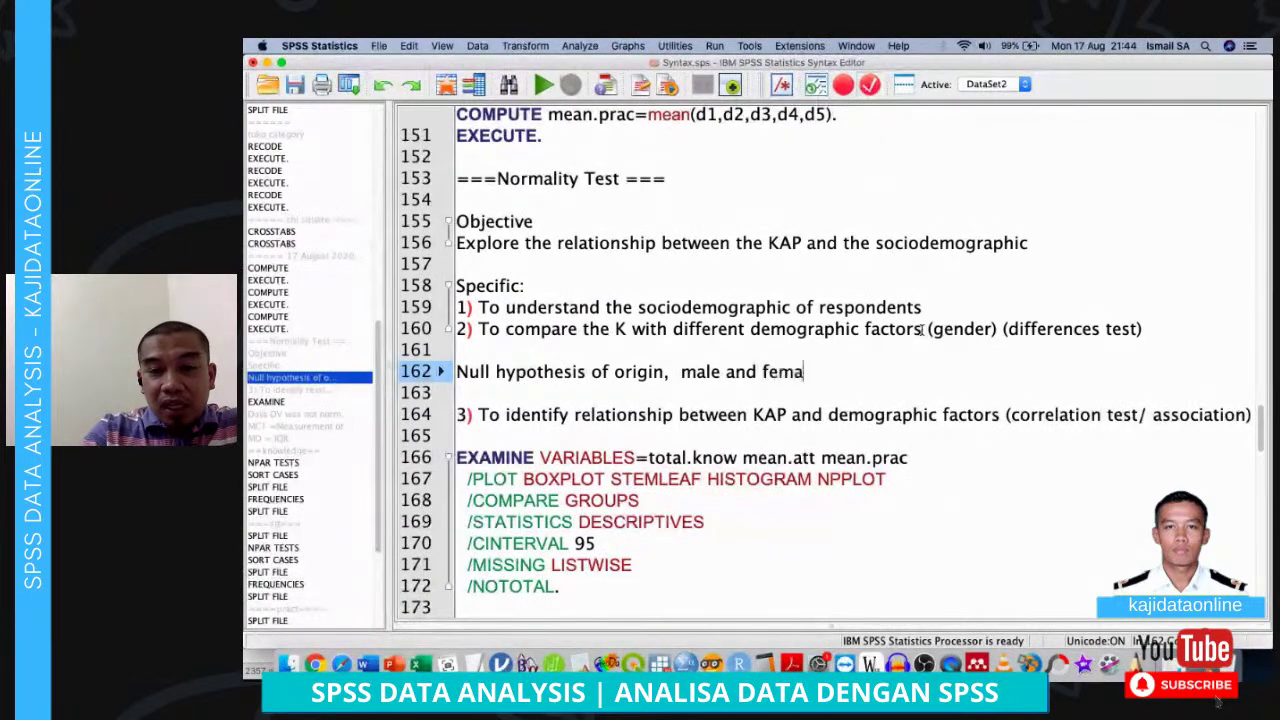
type("le score will ")
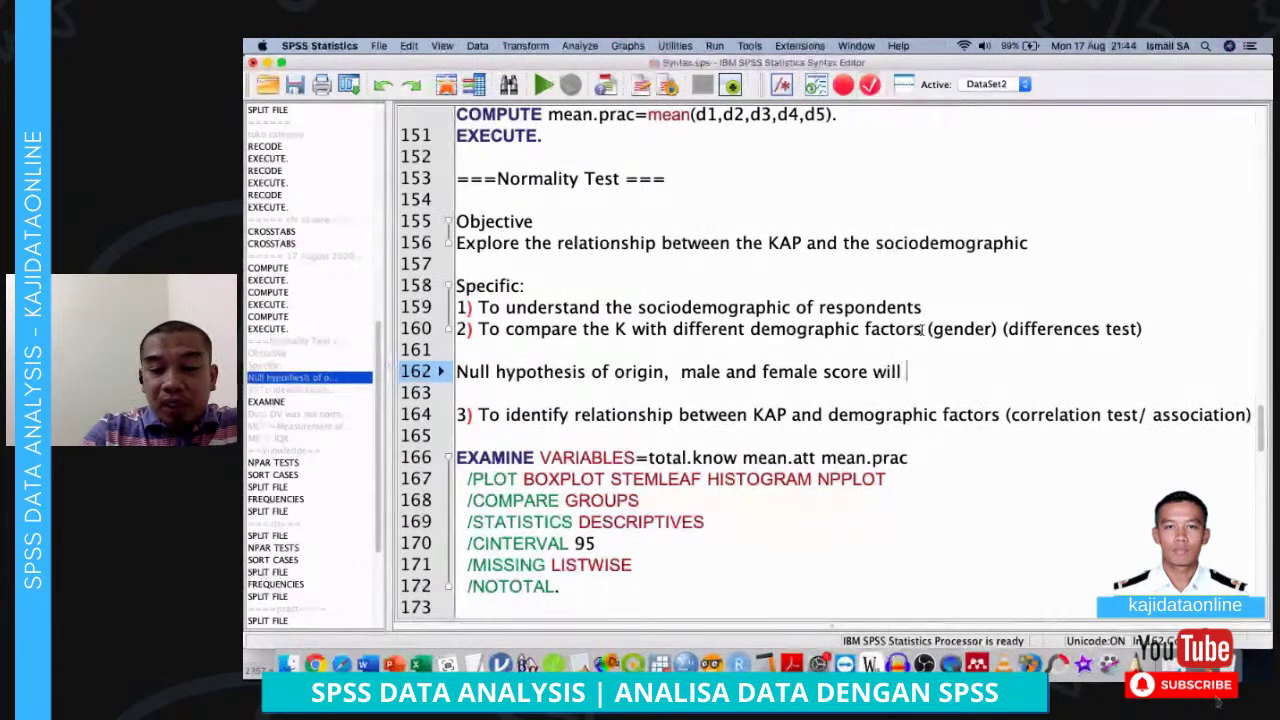
type("be similar")
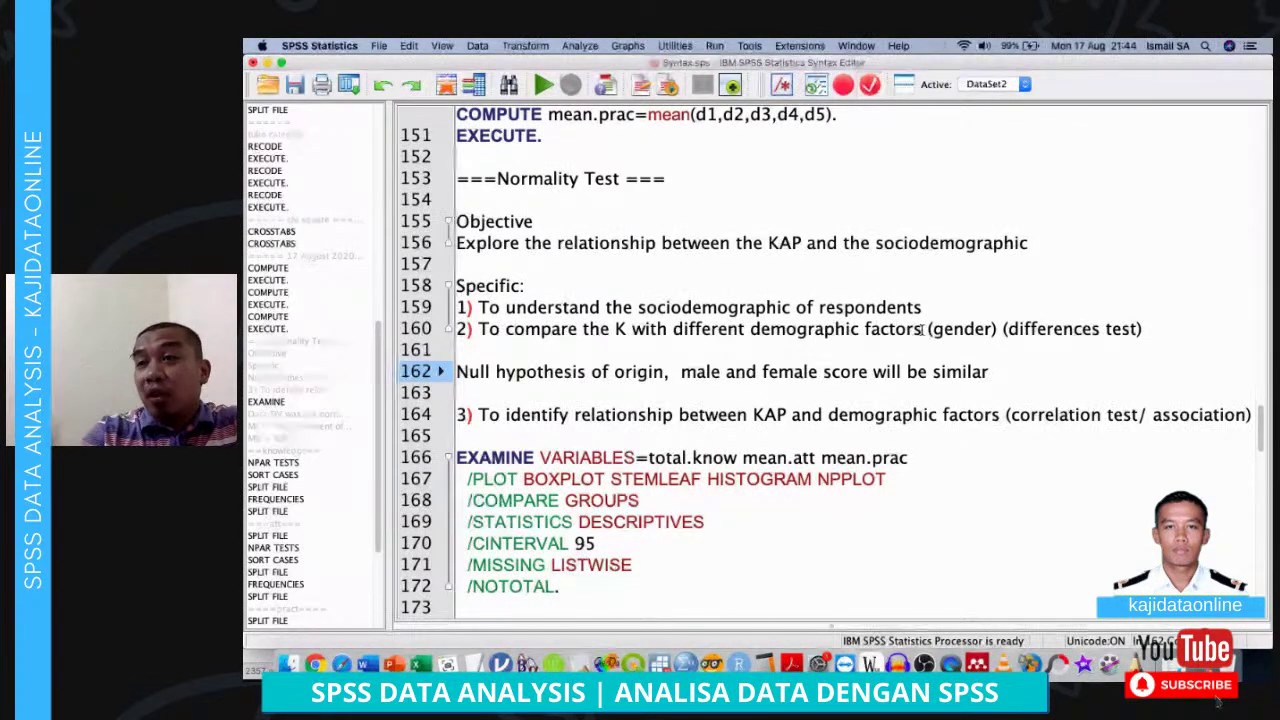
Add the line "Alternative (2 types) male is not equal to female (non direction)" directly below the null hypothesis
key("Return")
type("Al")
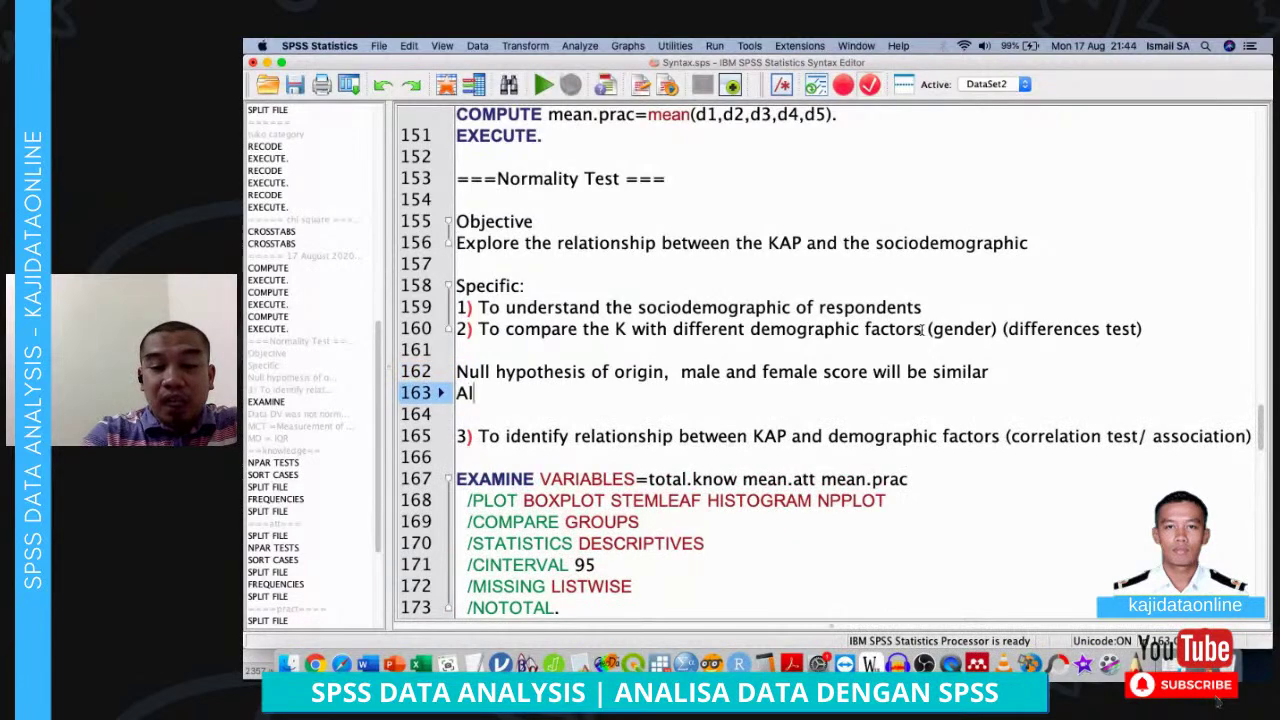
type("ternative")
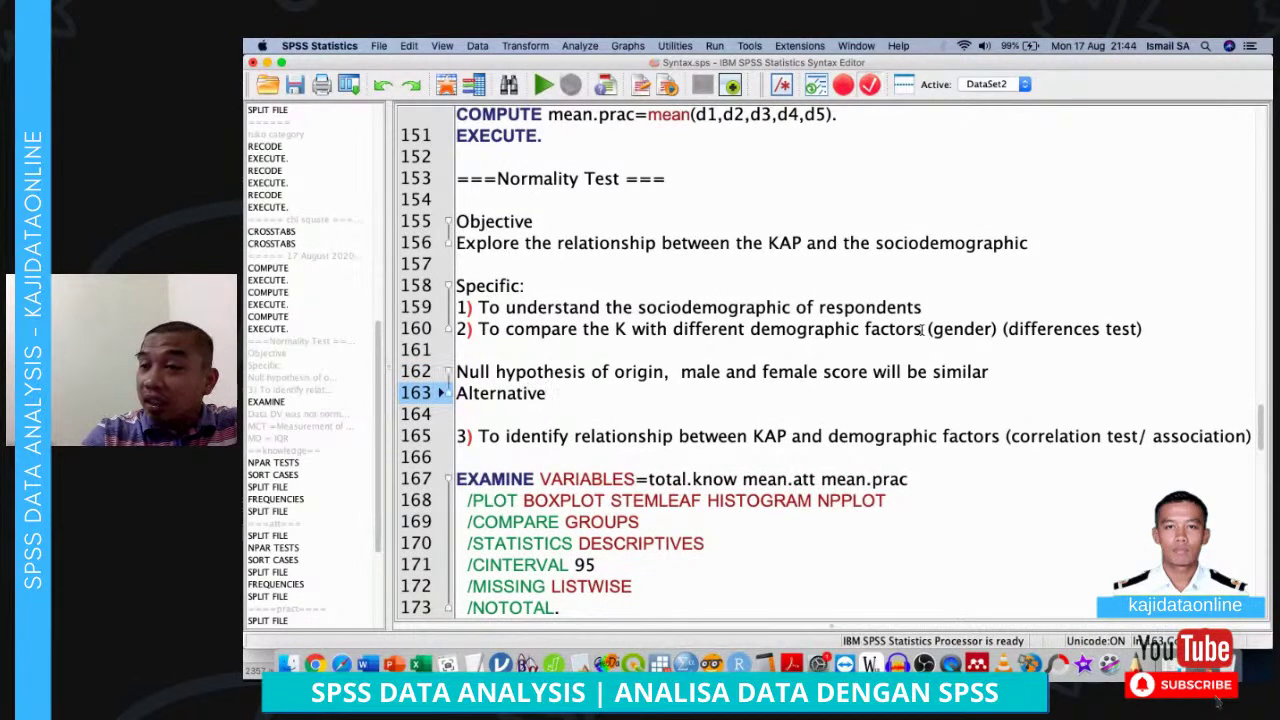
type(" (")
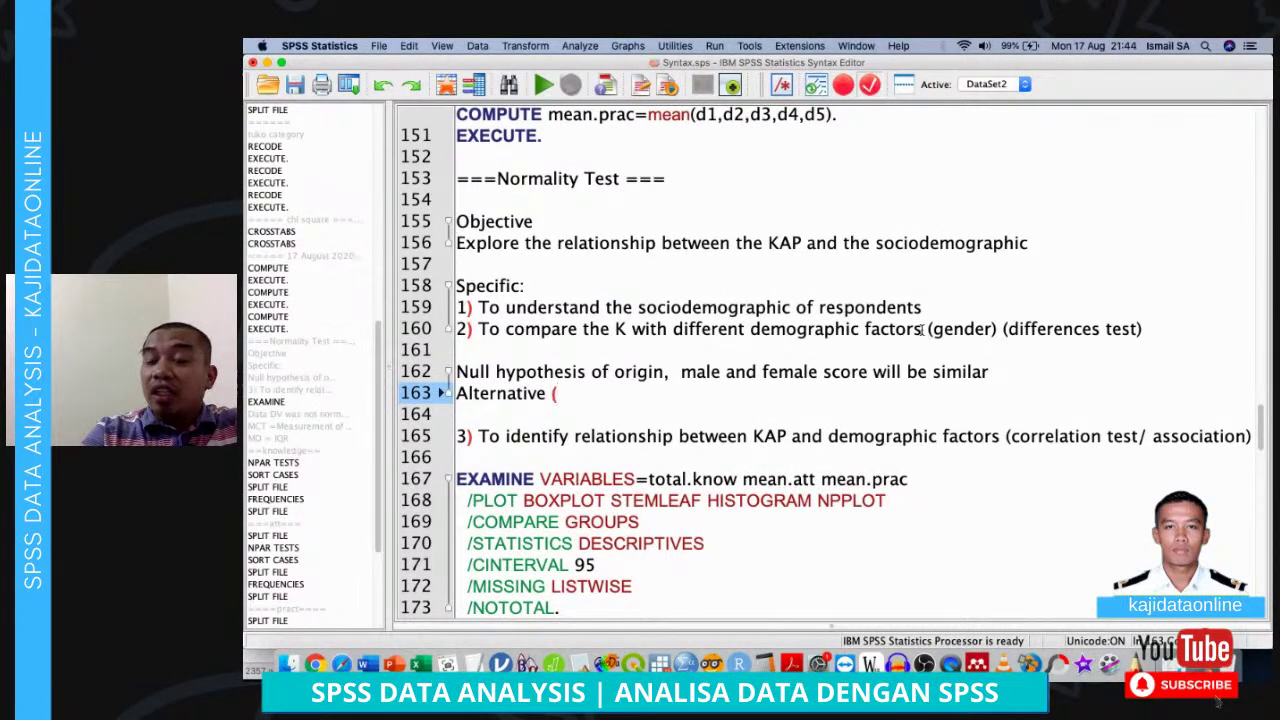
type("2 types)")
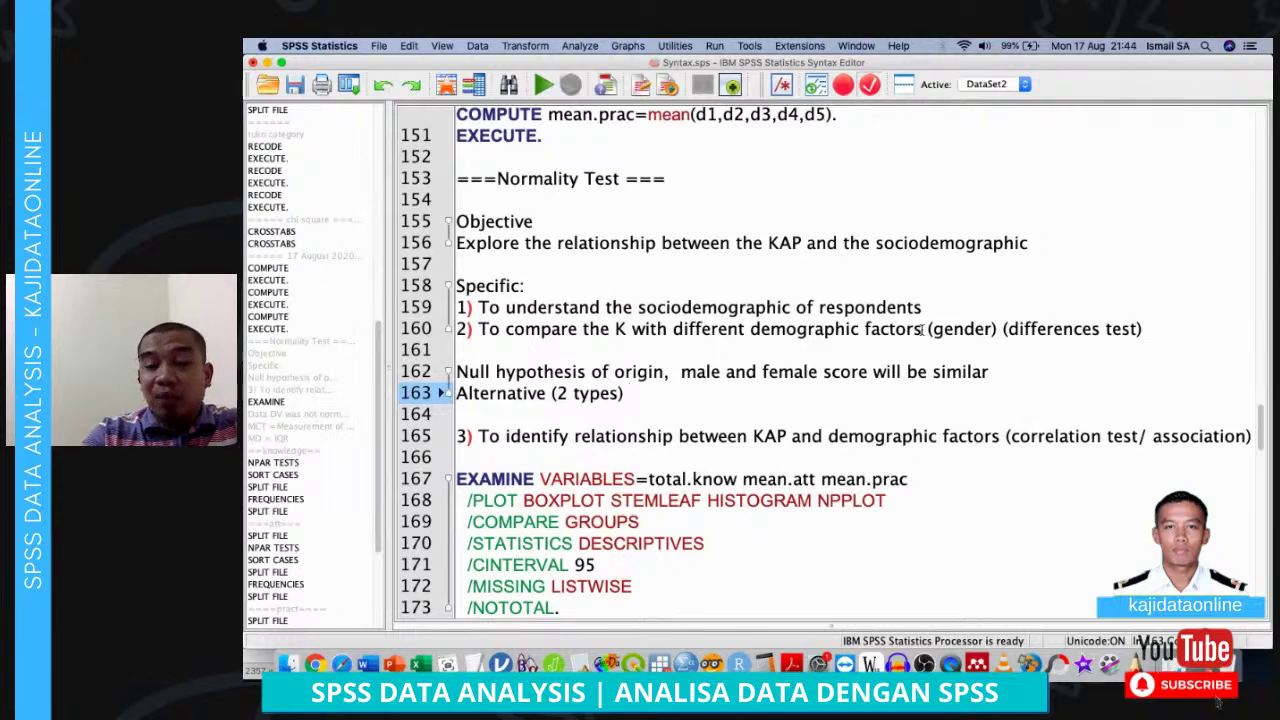
type("male")
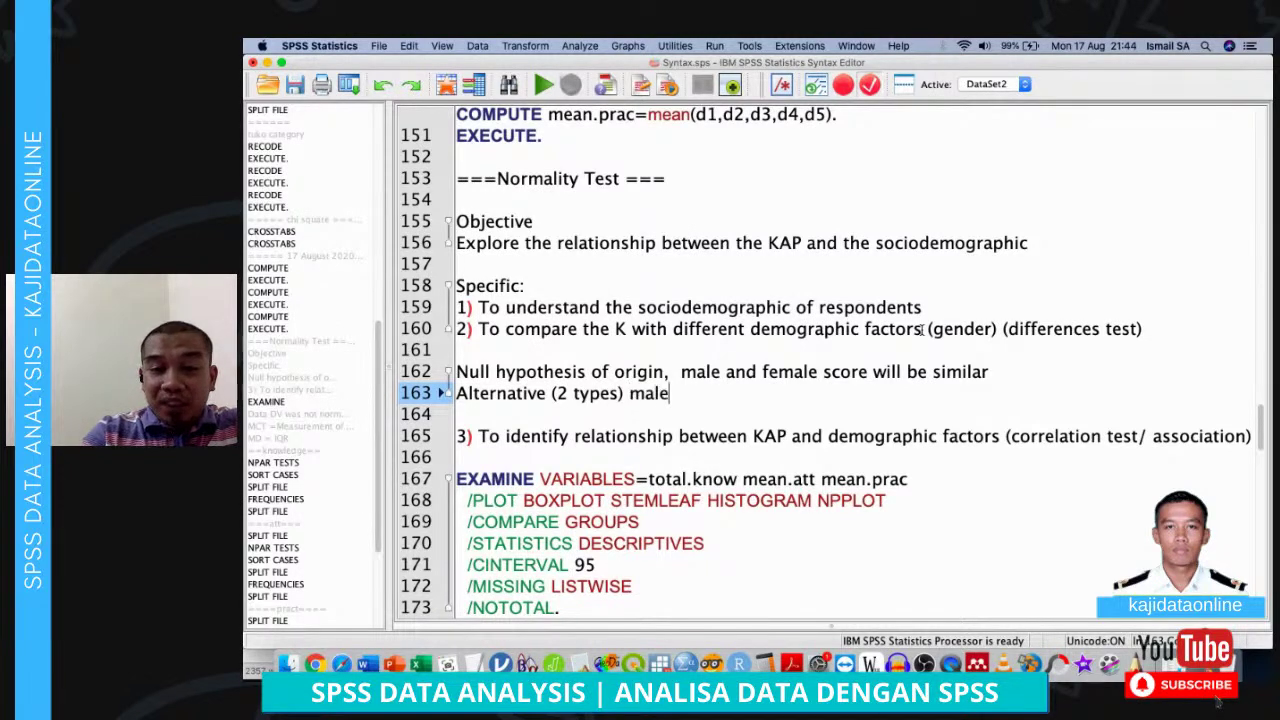
type(" is no")
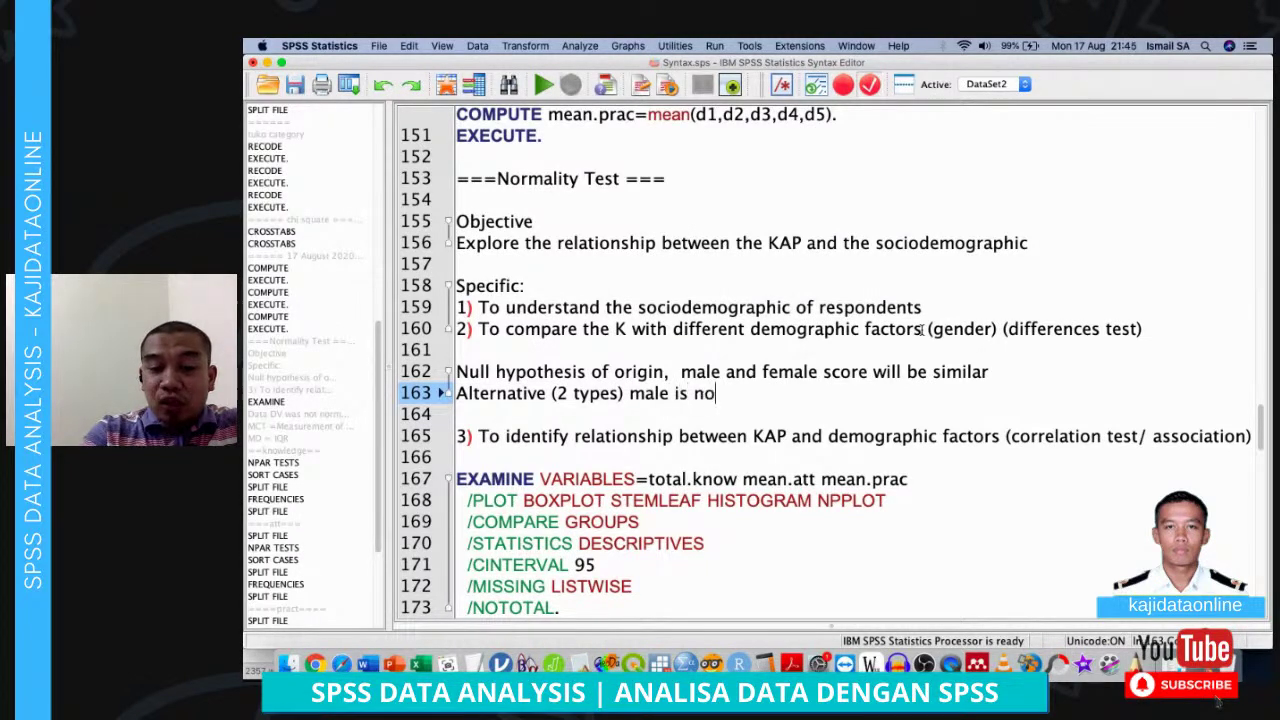
type("t equal ")
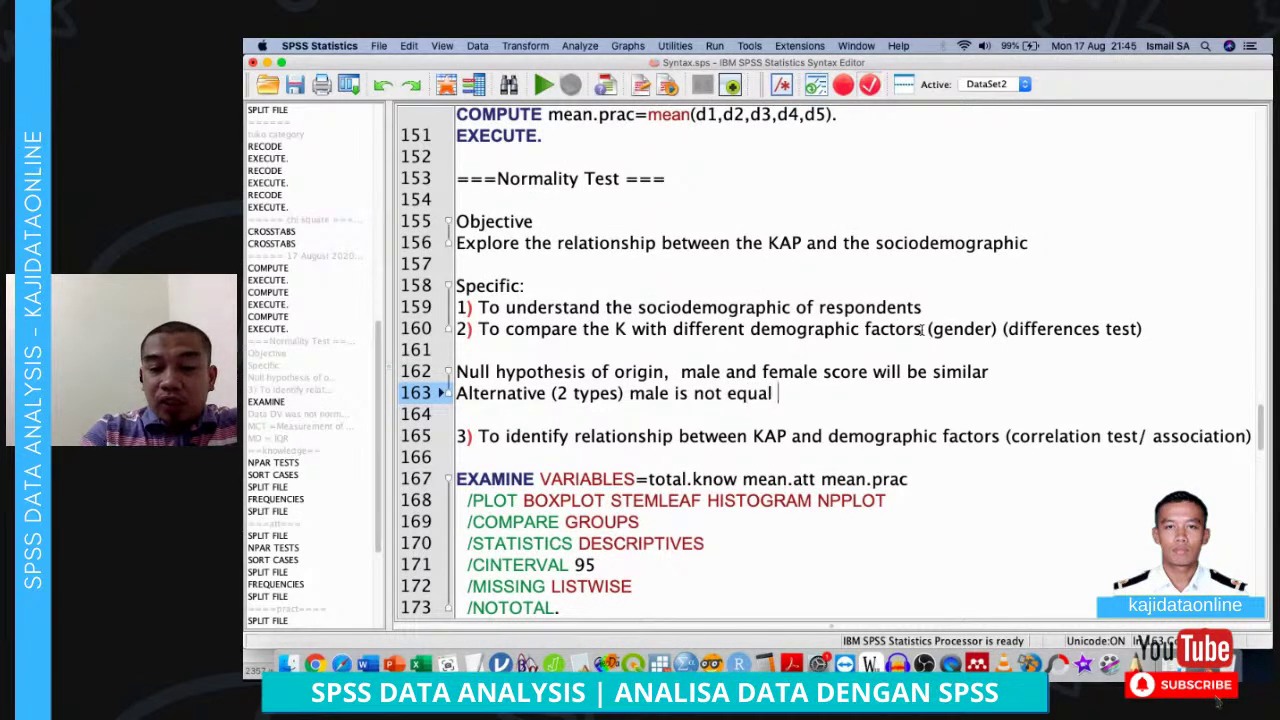
type("to female")
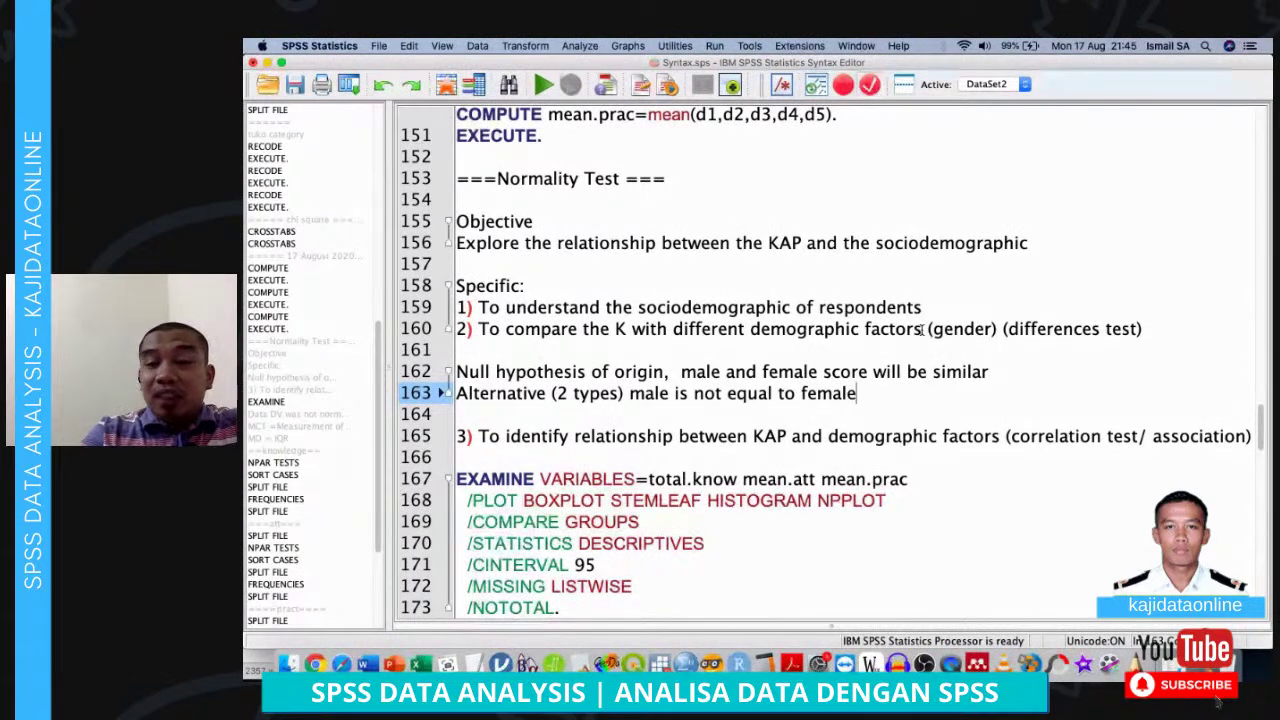
type("(non direction")
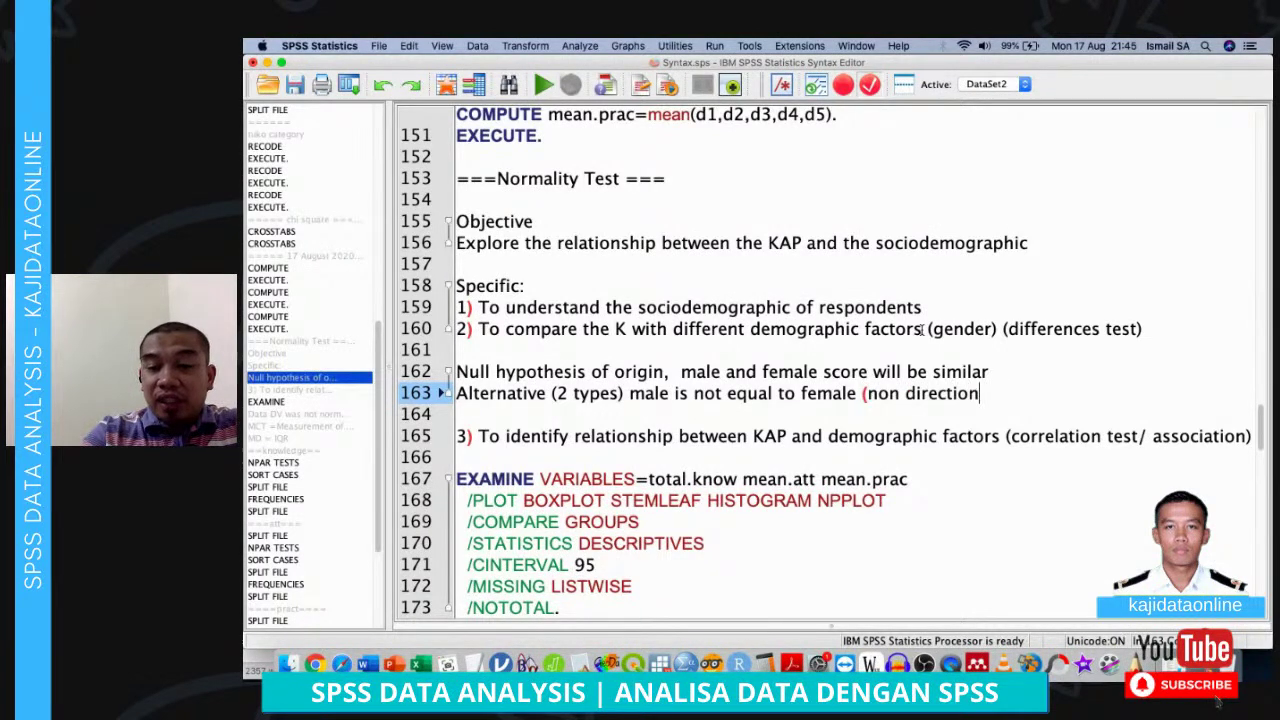
type(")")
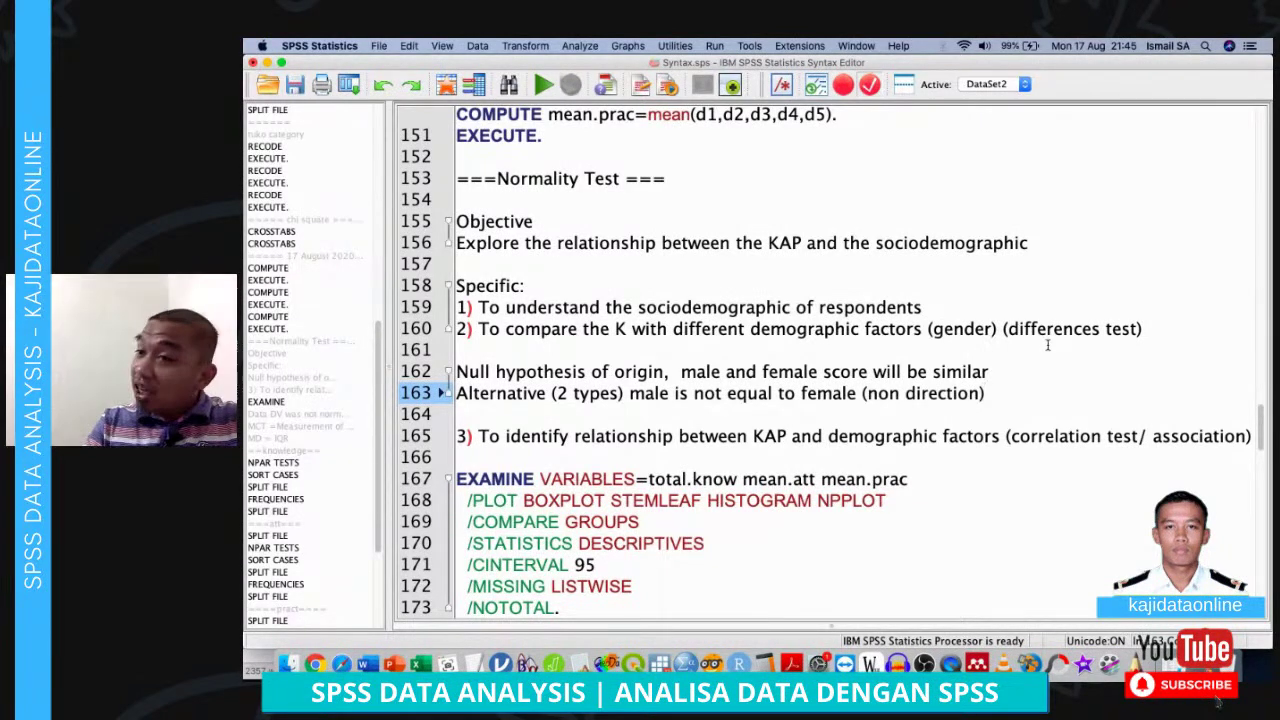
Add a second alternative hypothesis line reading "Alternative (direction) male more than female"
key("Return")
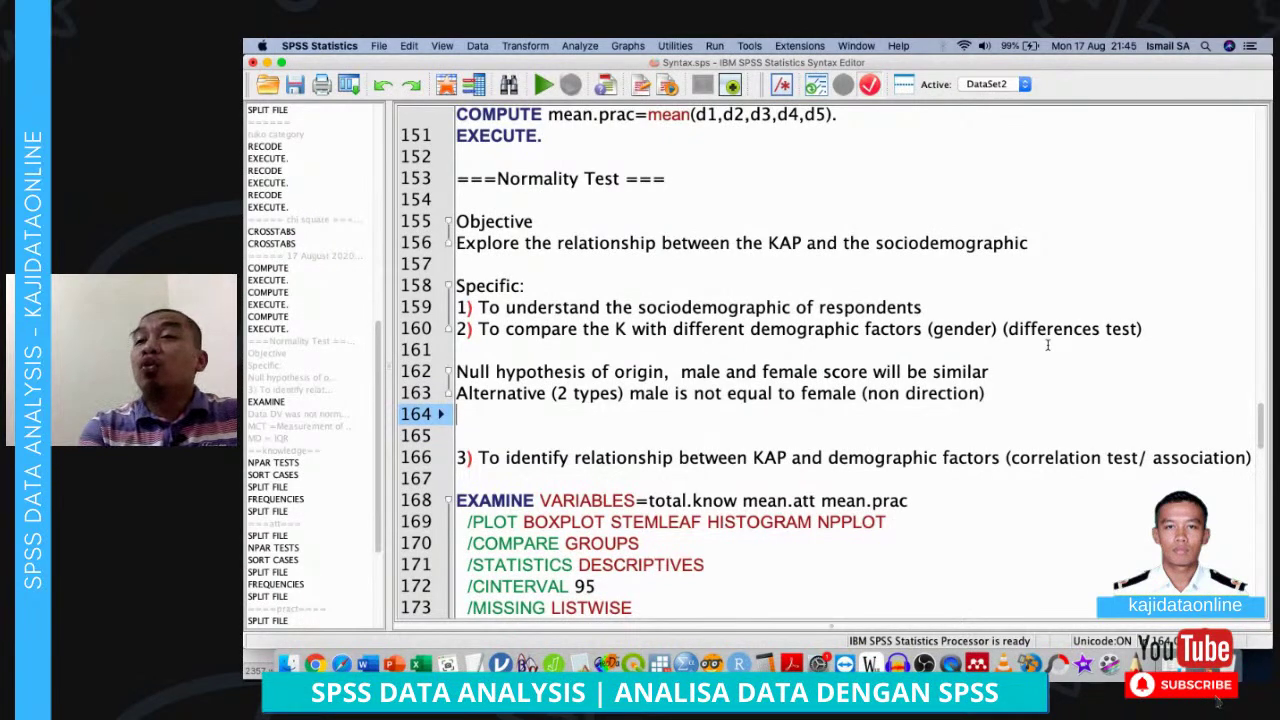
type("Alter")
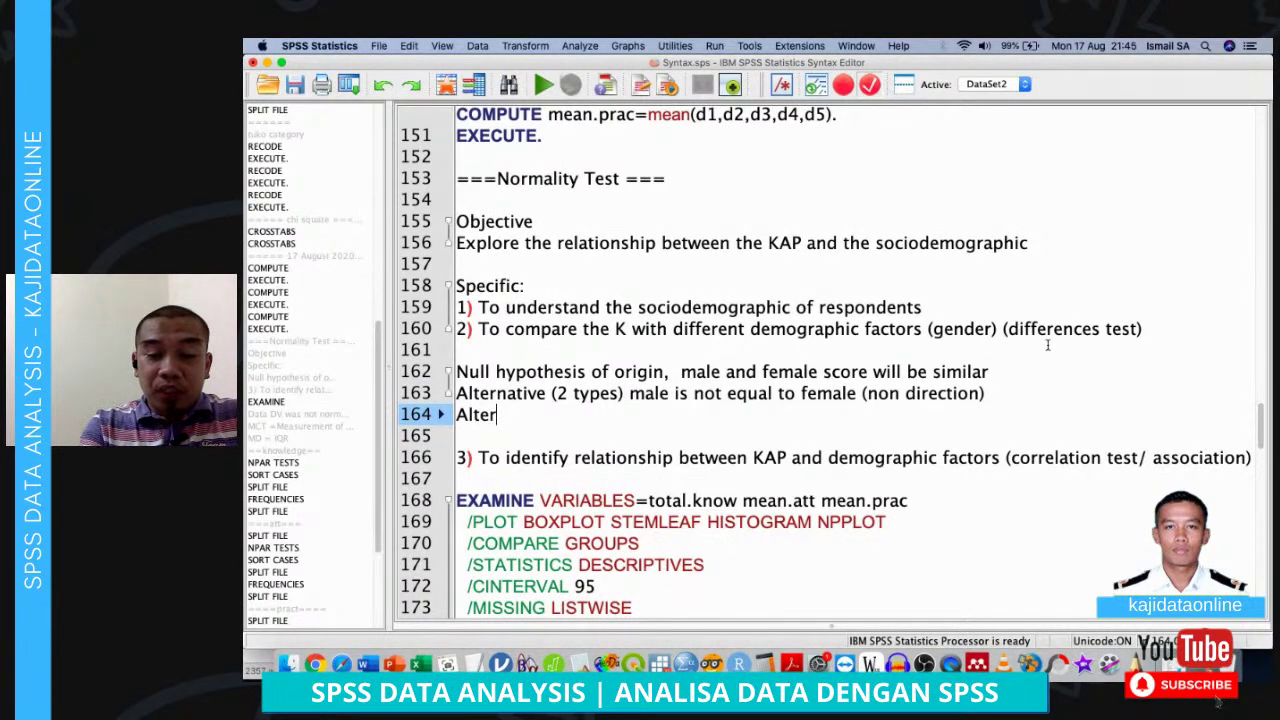
type("nativ")
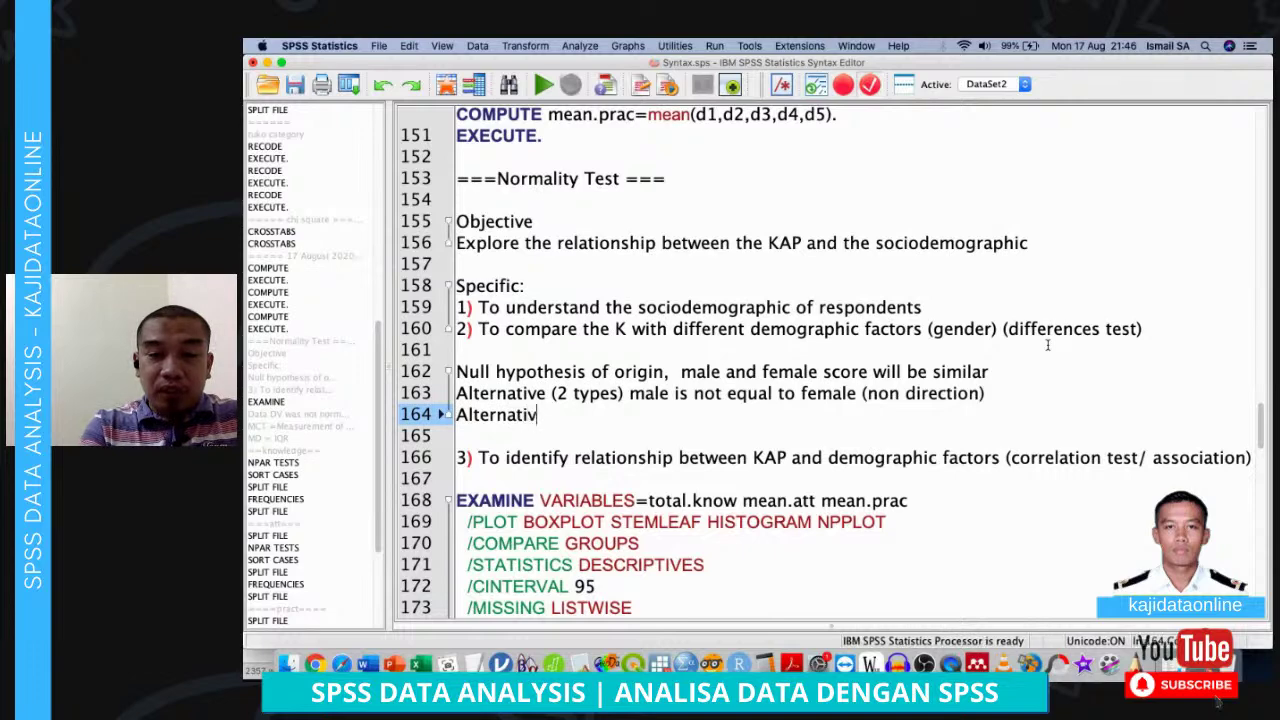
type("e (d")
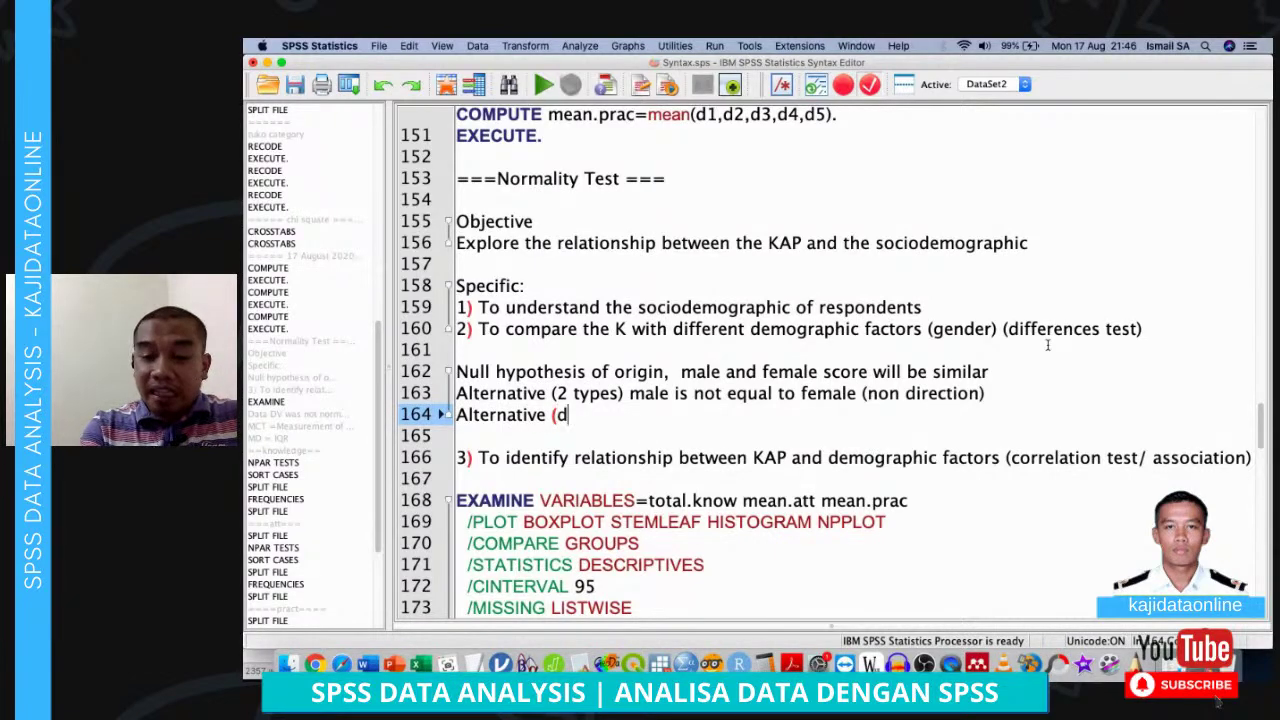
type("irection")
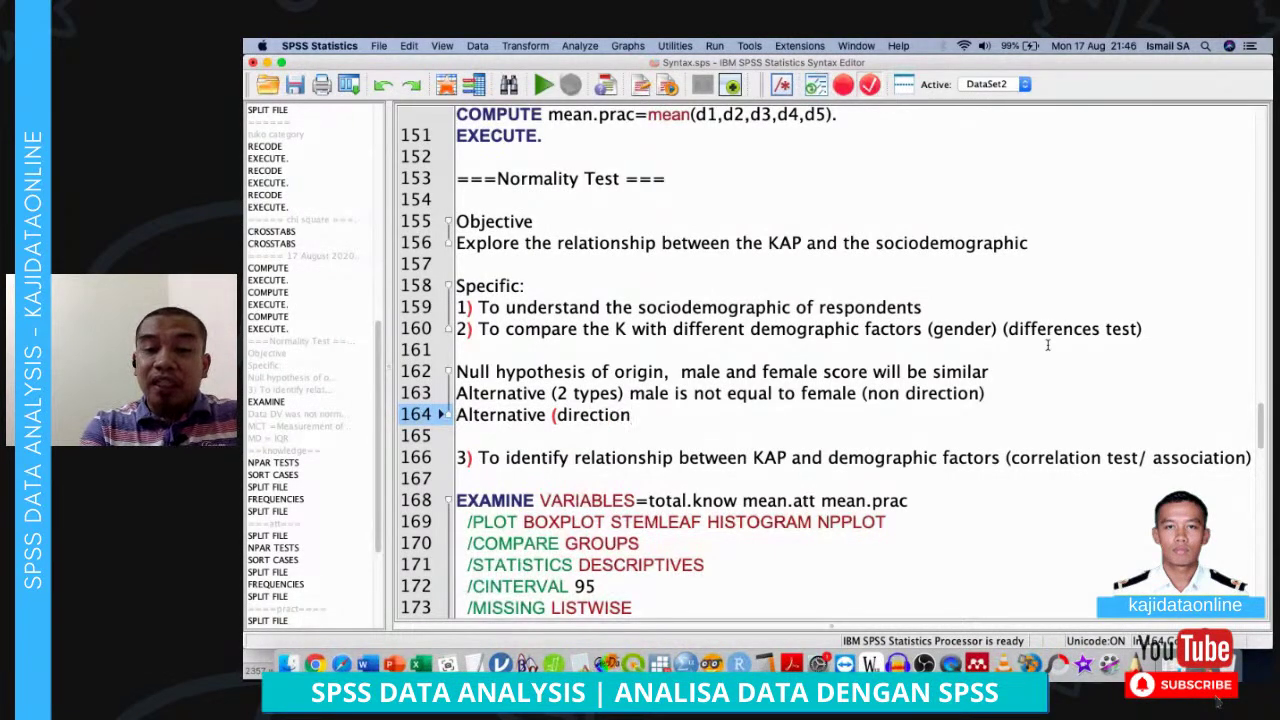
type(") male ")
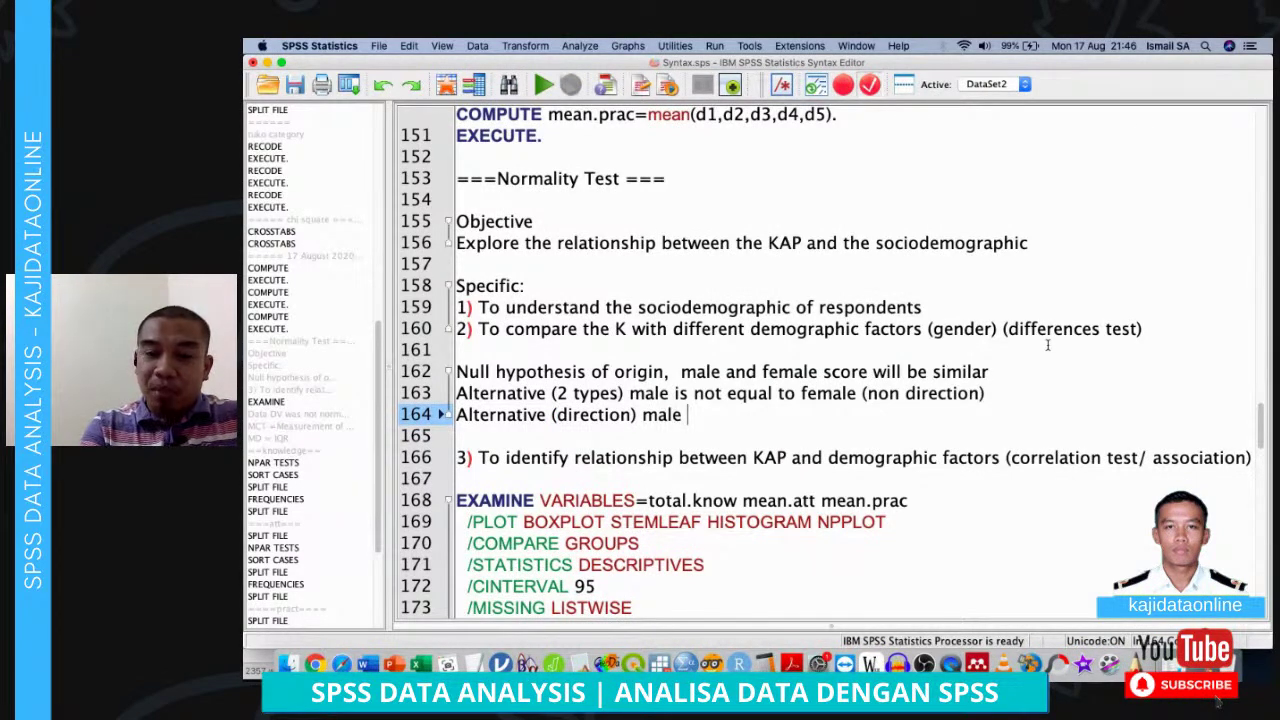
type("more than female")
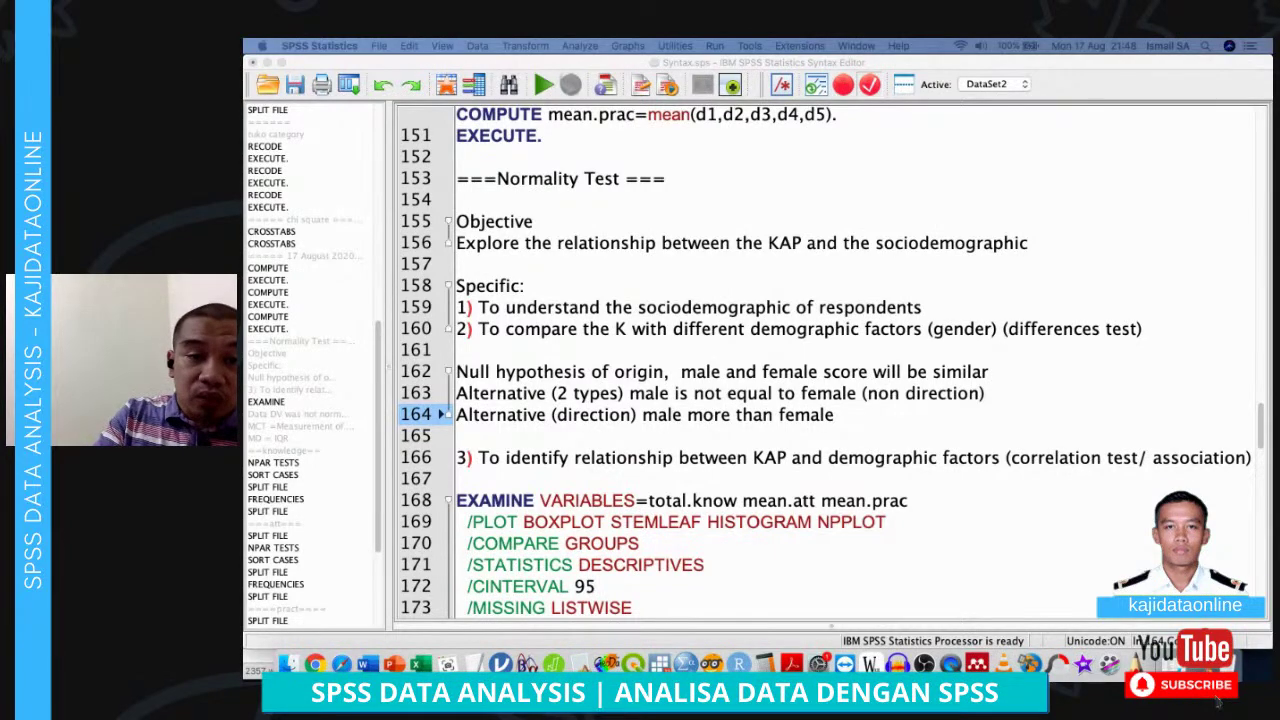
Switch to the output viewer, examine the Kruskal-Wallis Ranks and Test Statistics tables grouped by Age, and return to the syntax
key("ctrl+Up")
left_click(346, 429)
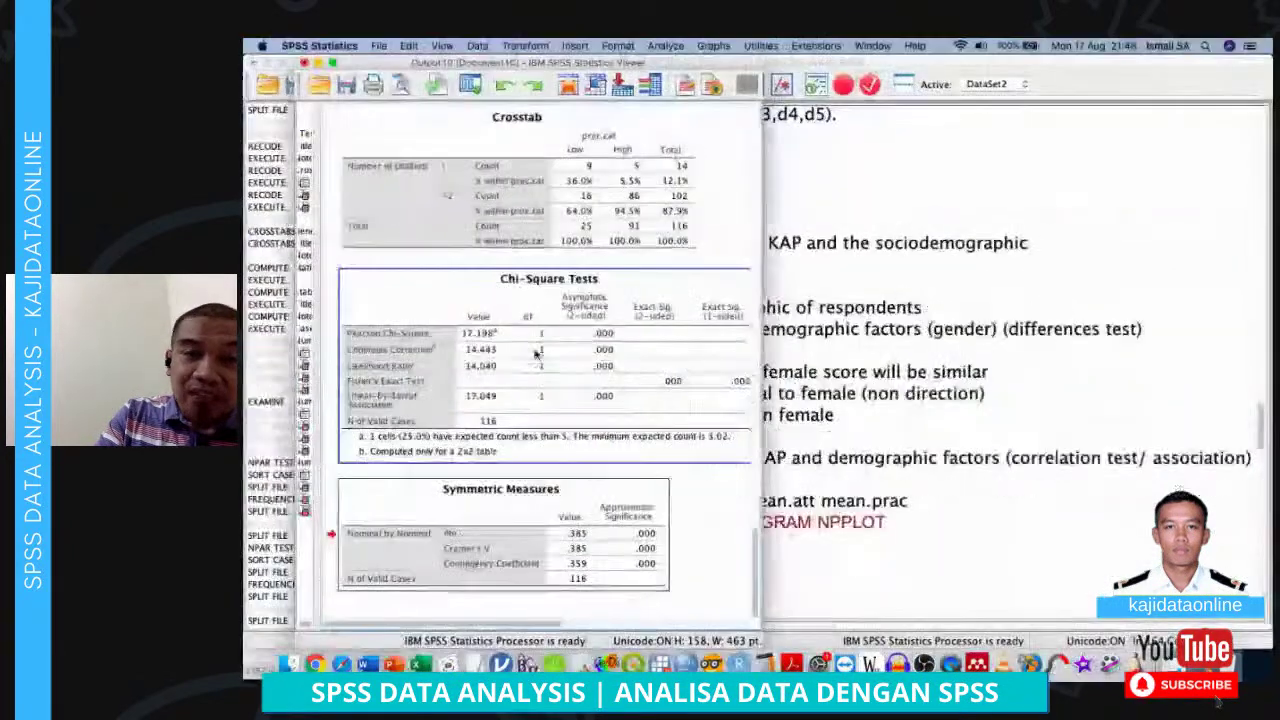
scroll(535, 355, "up", 8)
scroll(534, 351, "down", 5)
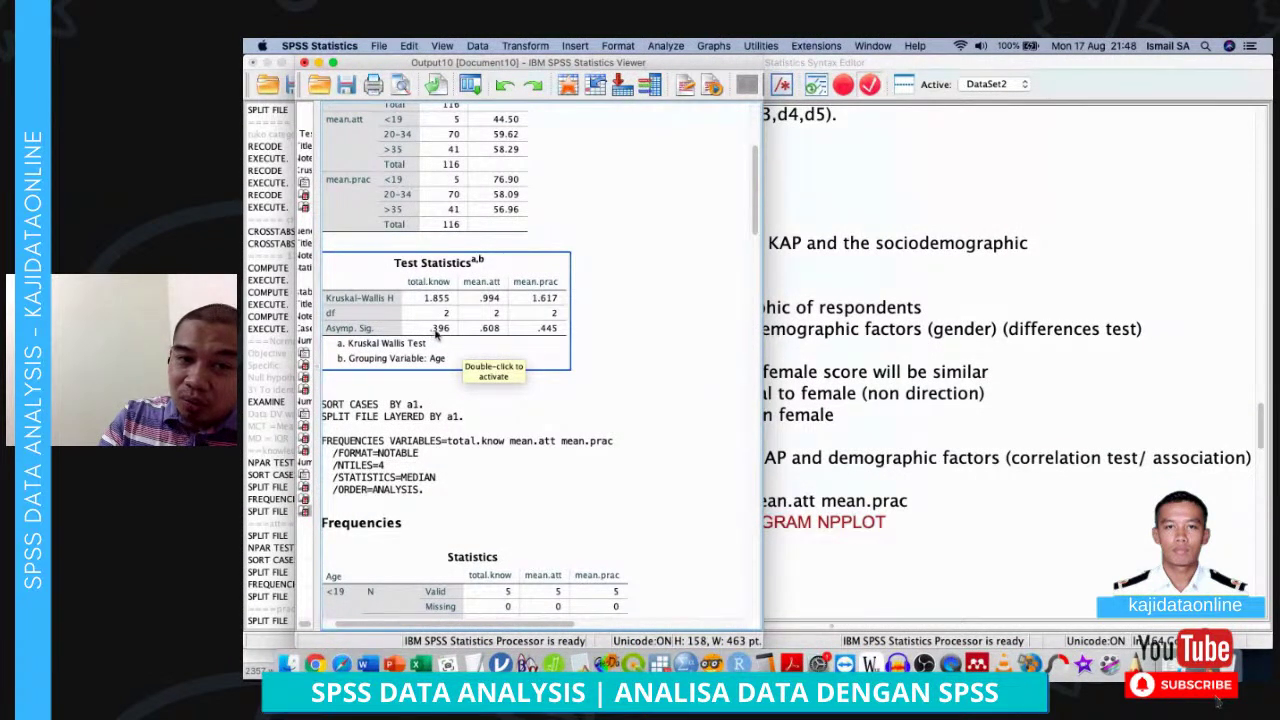
scroll(452, 335, "down", 3)
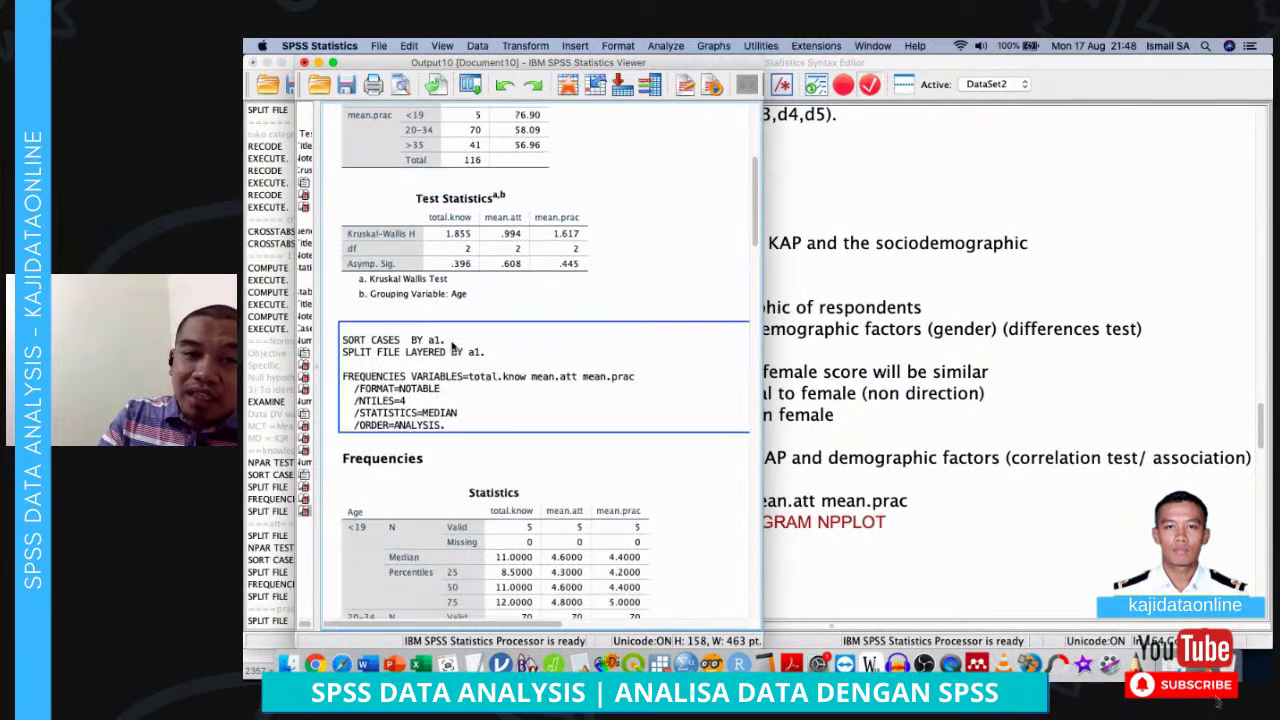
scroll(452, 346, "up", 5)
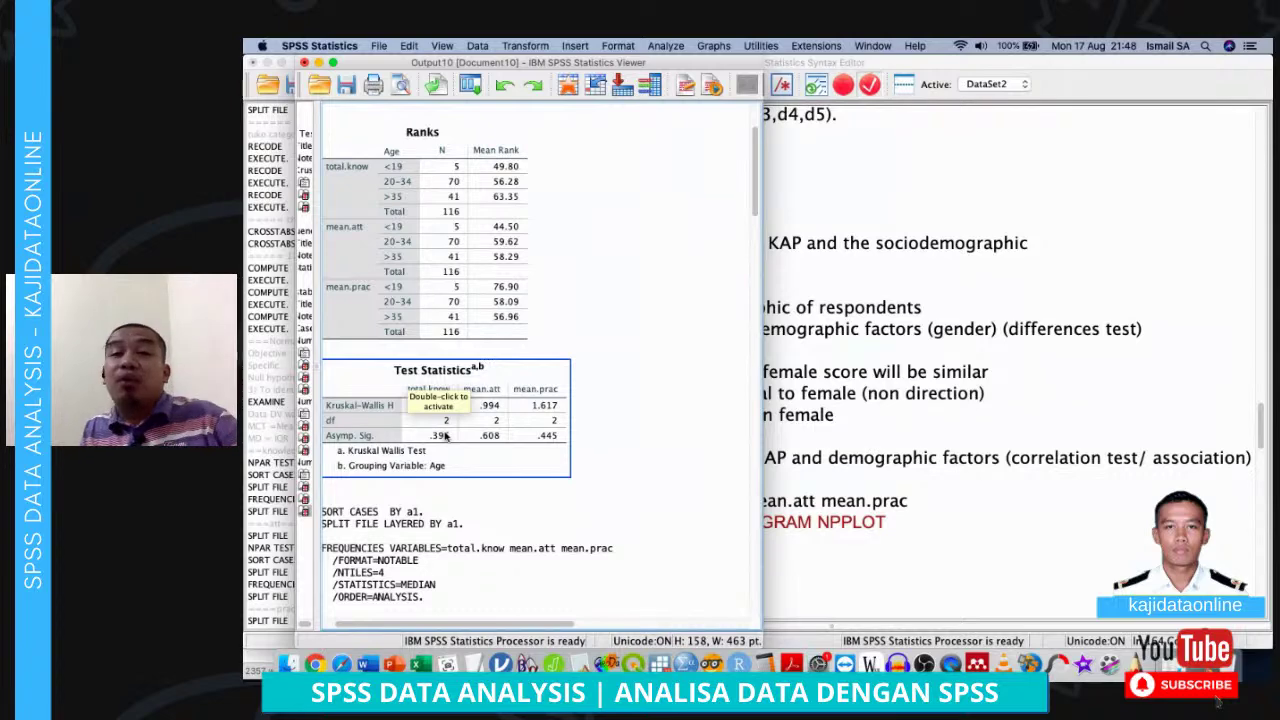
left_click(786, 262)
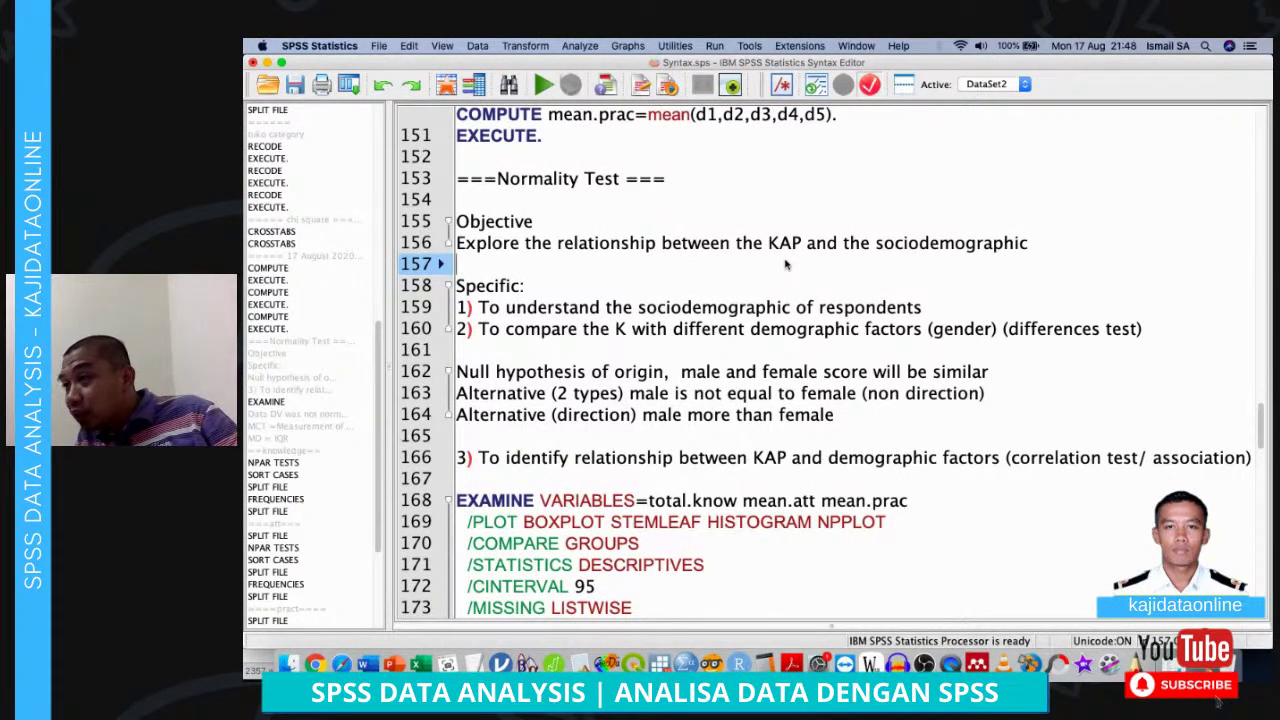
Switch to the Word document "test" and review the Table 4.2 demographic data with its accompanying text
key("ctrl+Up")
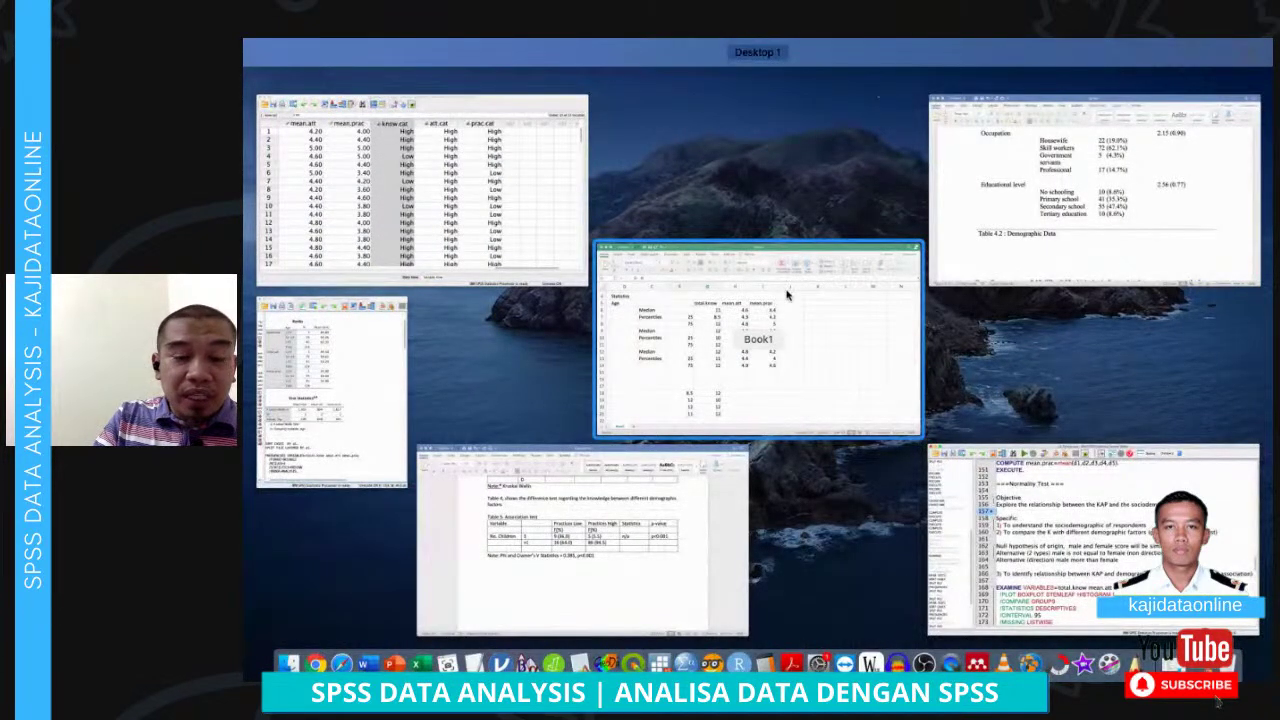
left_click(1094, 190)
scroll(445, 342, "down", 5)
left_click(290, 200)
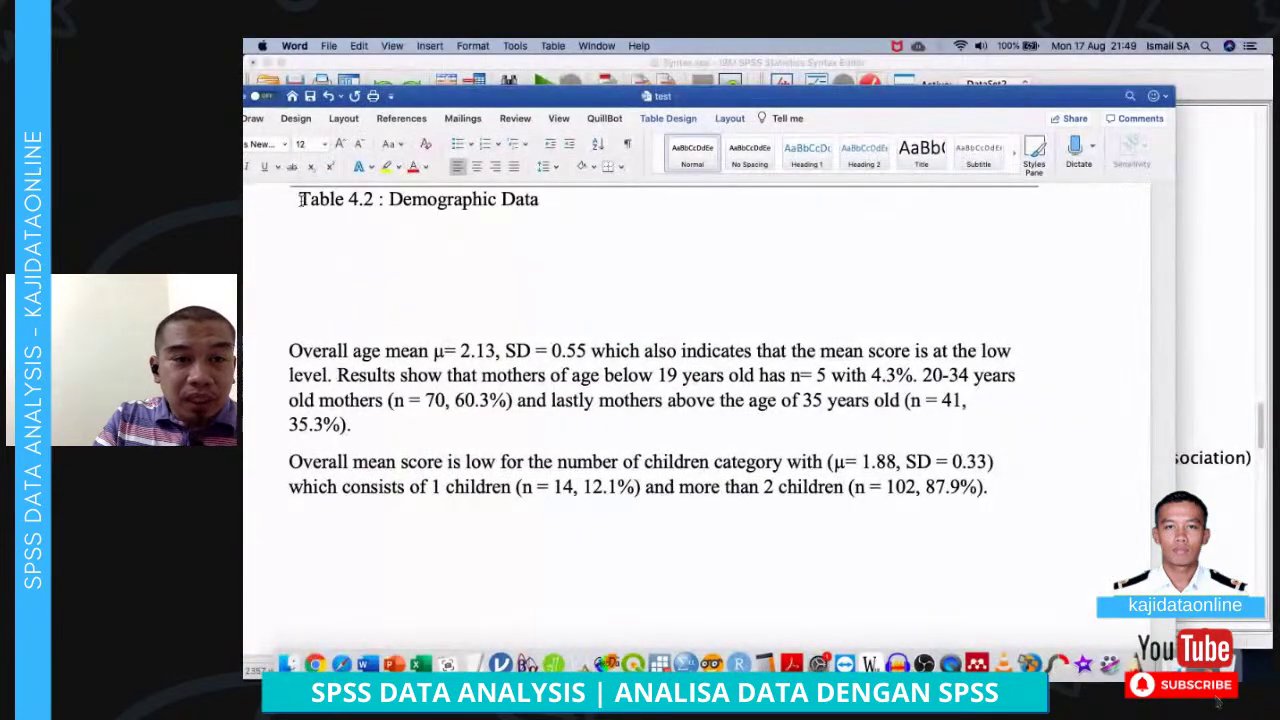
scroll(307, 213, "up", 10)
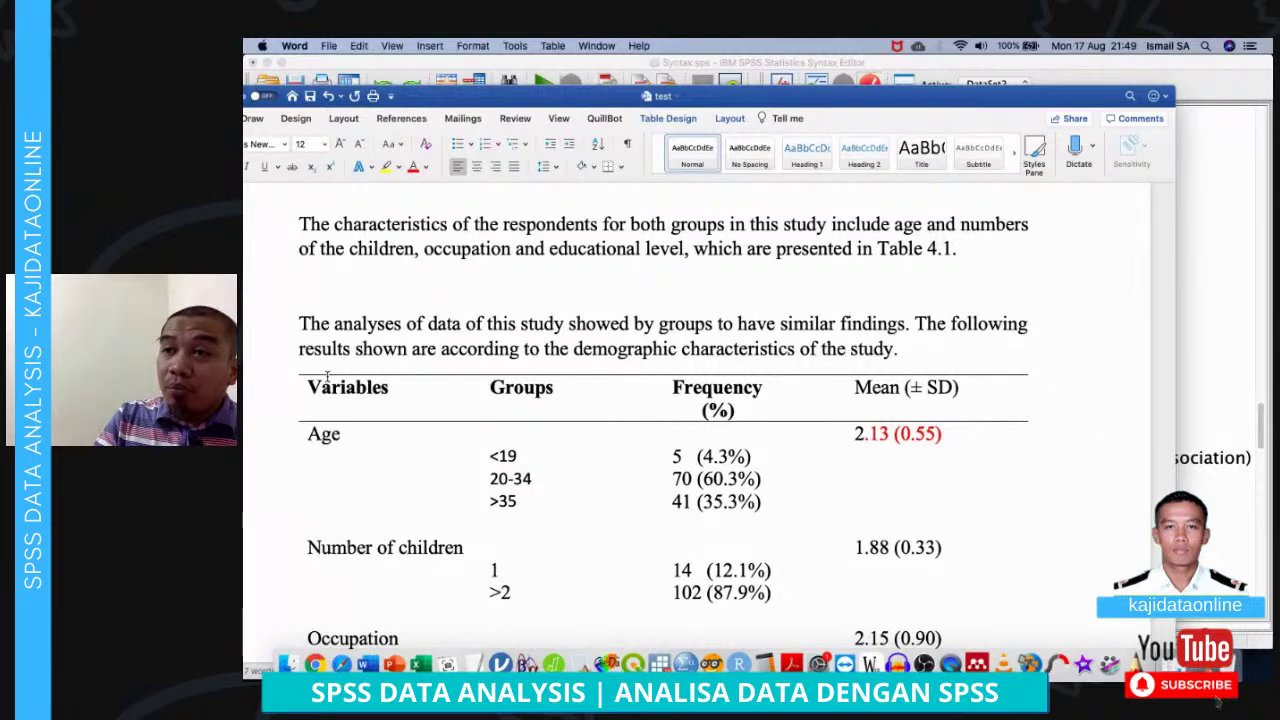
scroll(310, 370, "down", 10)
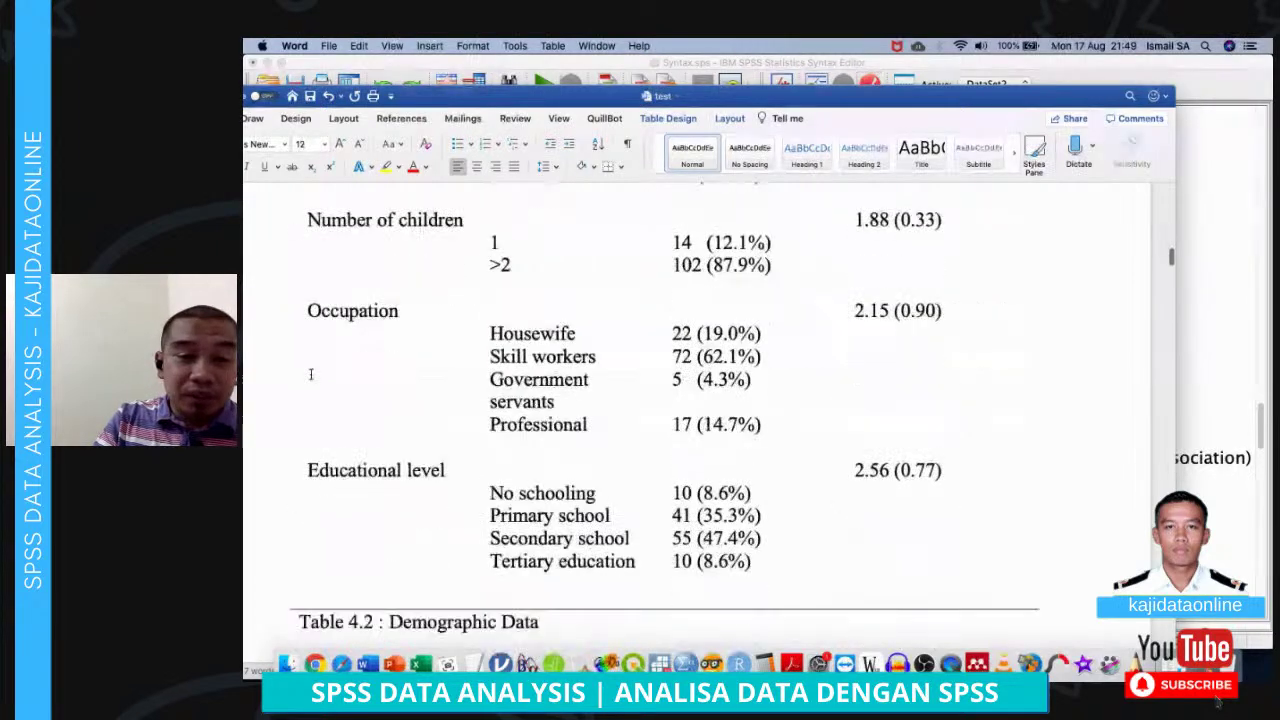
Review the text below Table 4.2 and the Descriptives tables for number of children and occupation
scroll(310, 374, "down", 2)
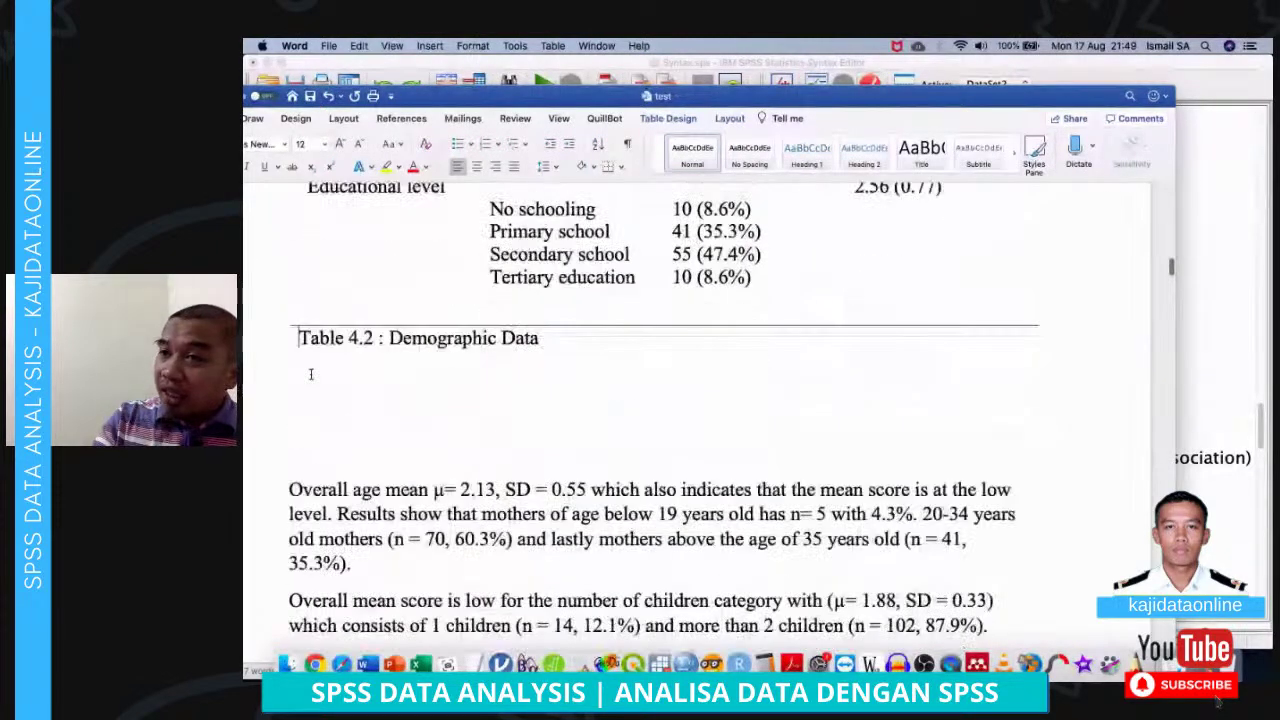
scroll(311, 374, "down", 1)
left_click(328, 495)
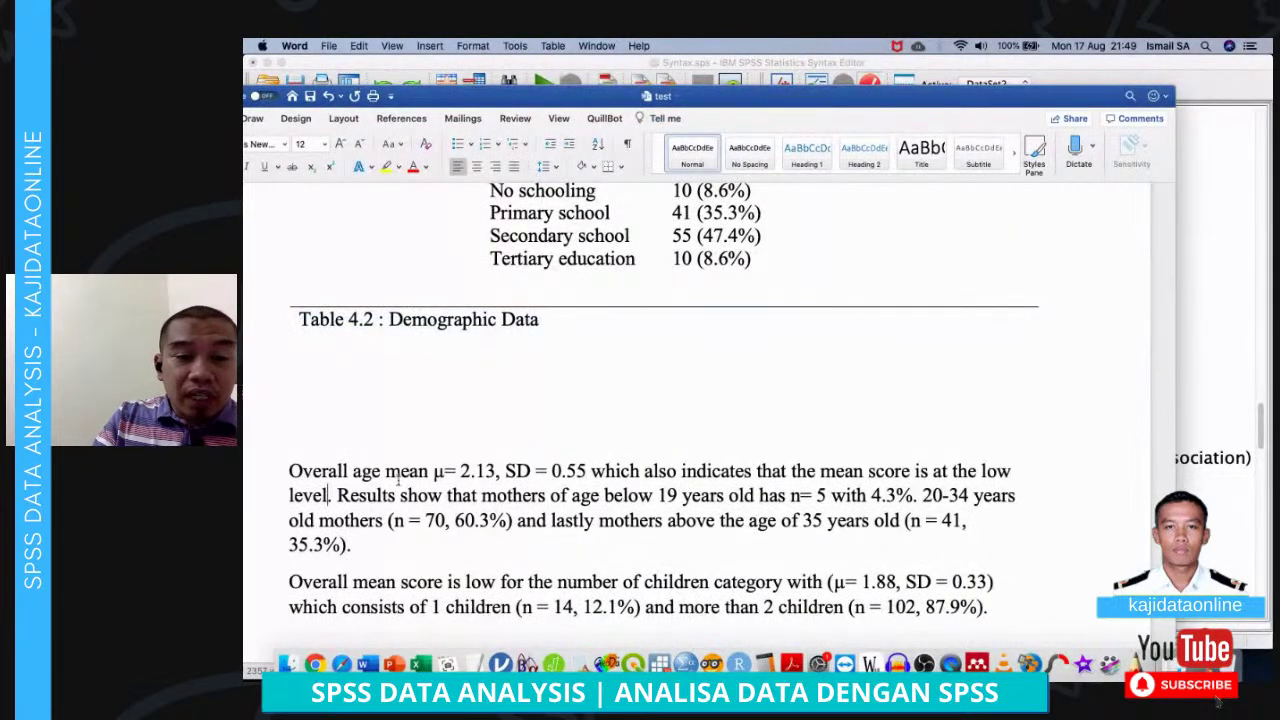
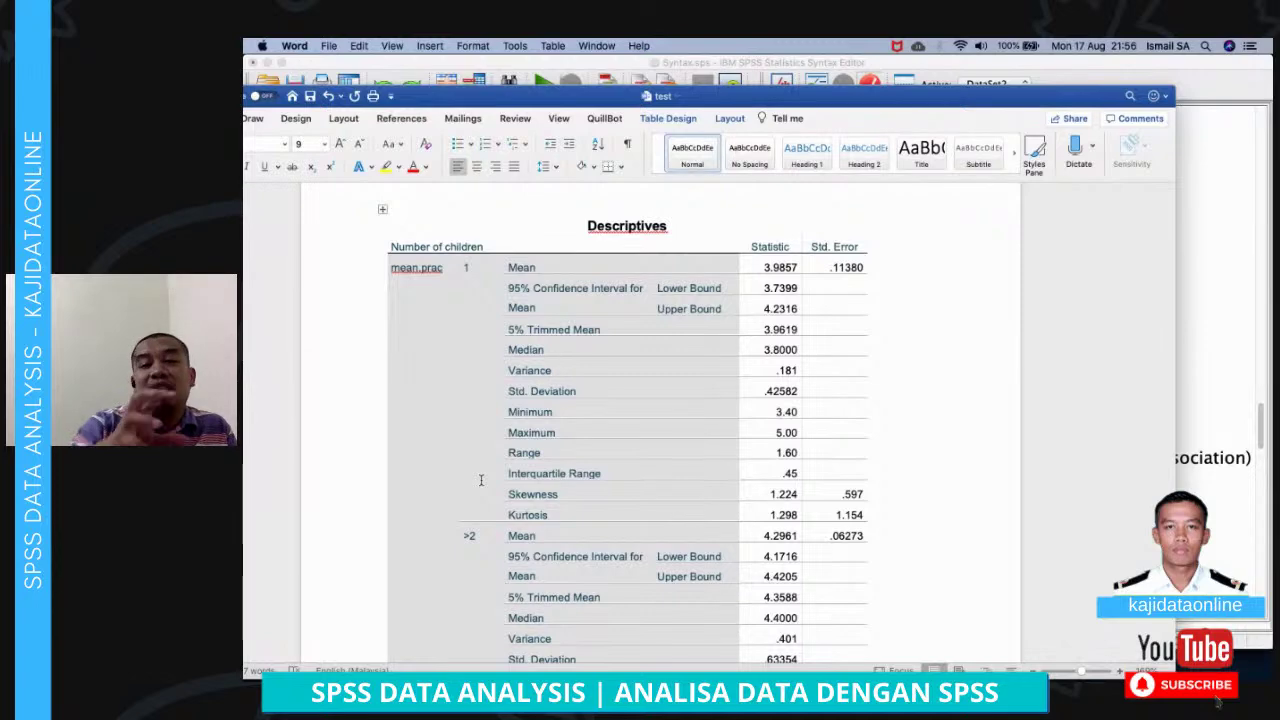
scroll(481, 481, "down", 6)
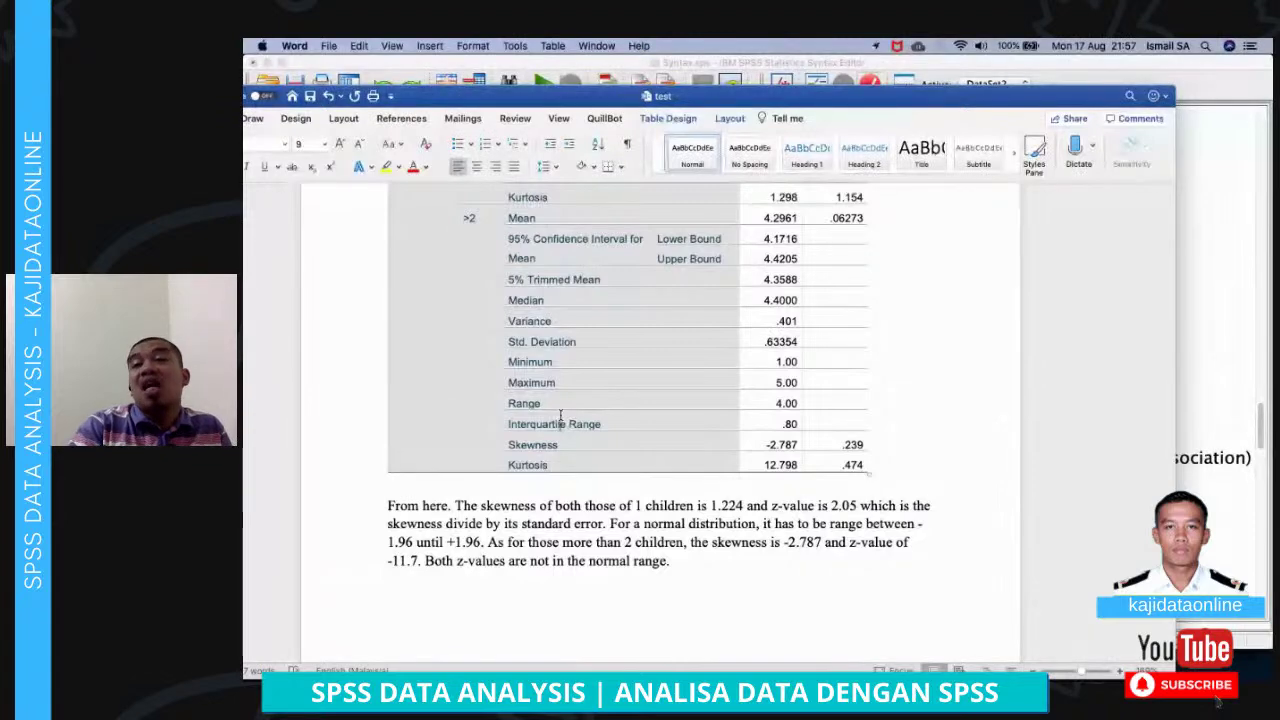
scroll(561, 416, "down", 3)
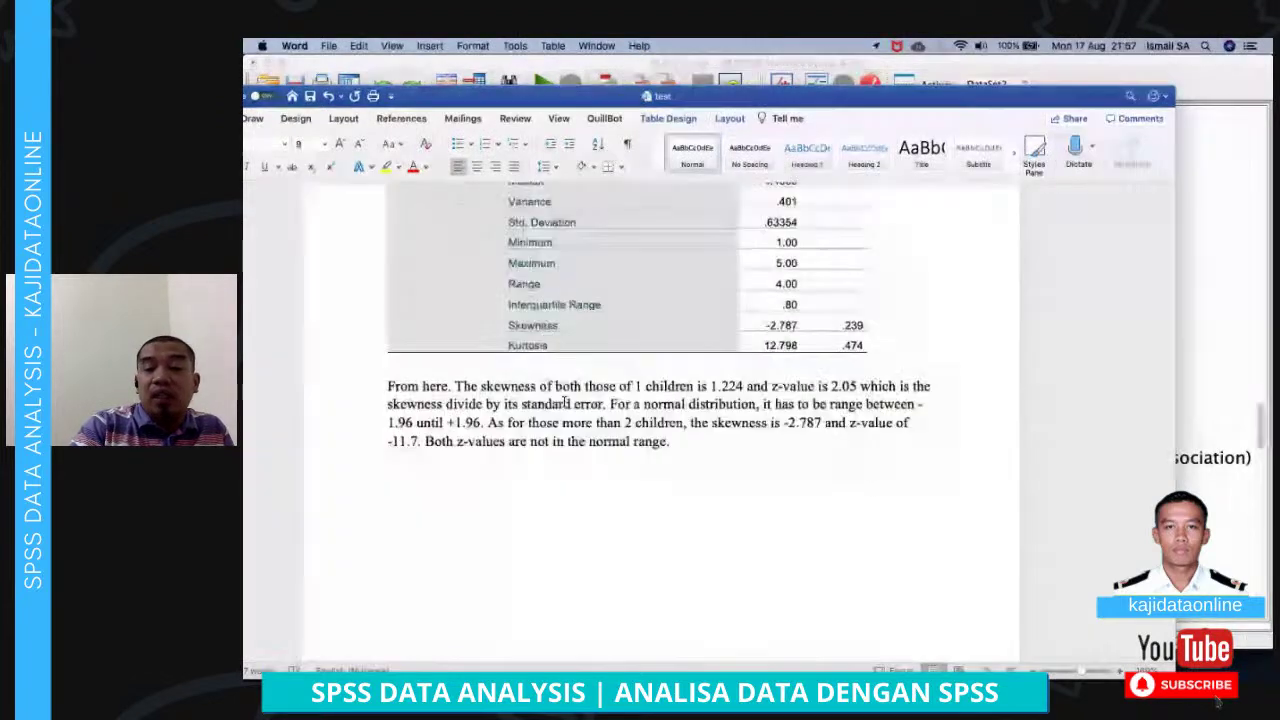
scroll(565, 402, "down", 5)
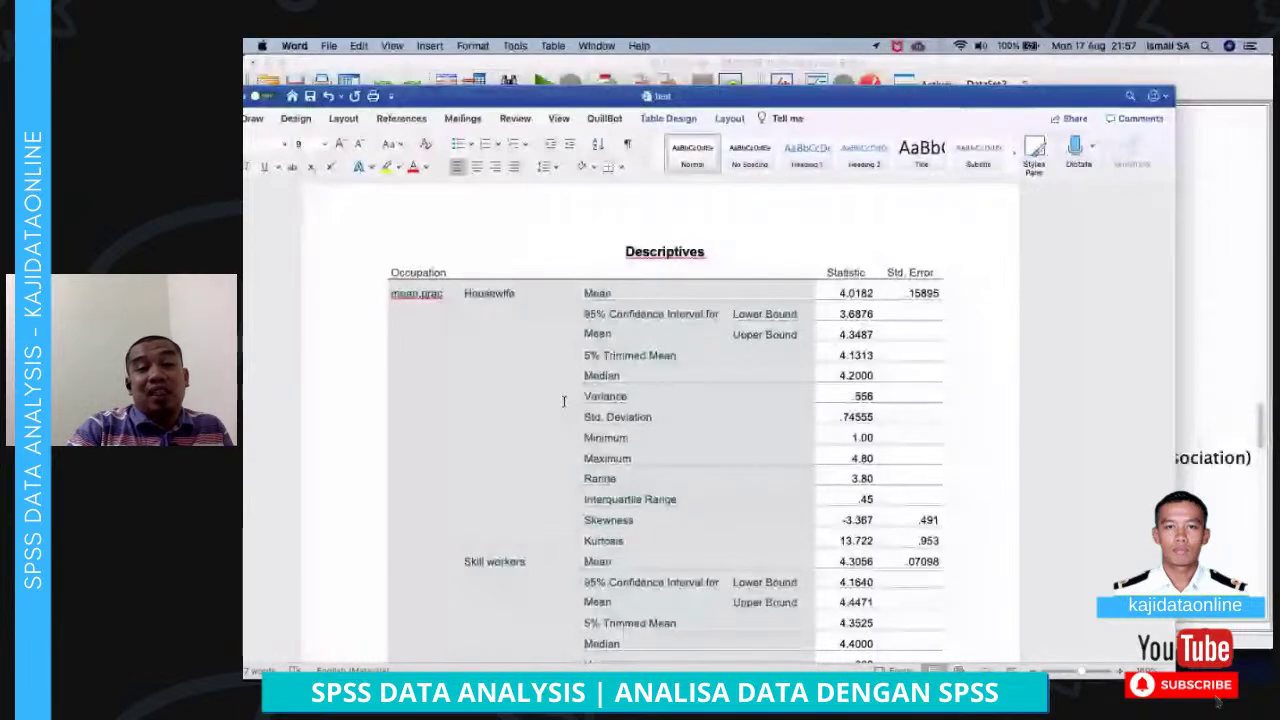
scroll(563, 401, "down", 5)
scroll(563, 401, "down", 10)
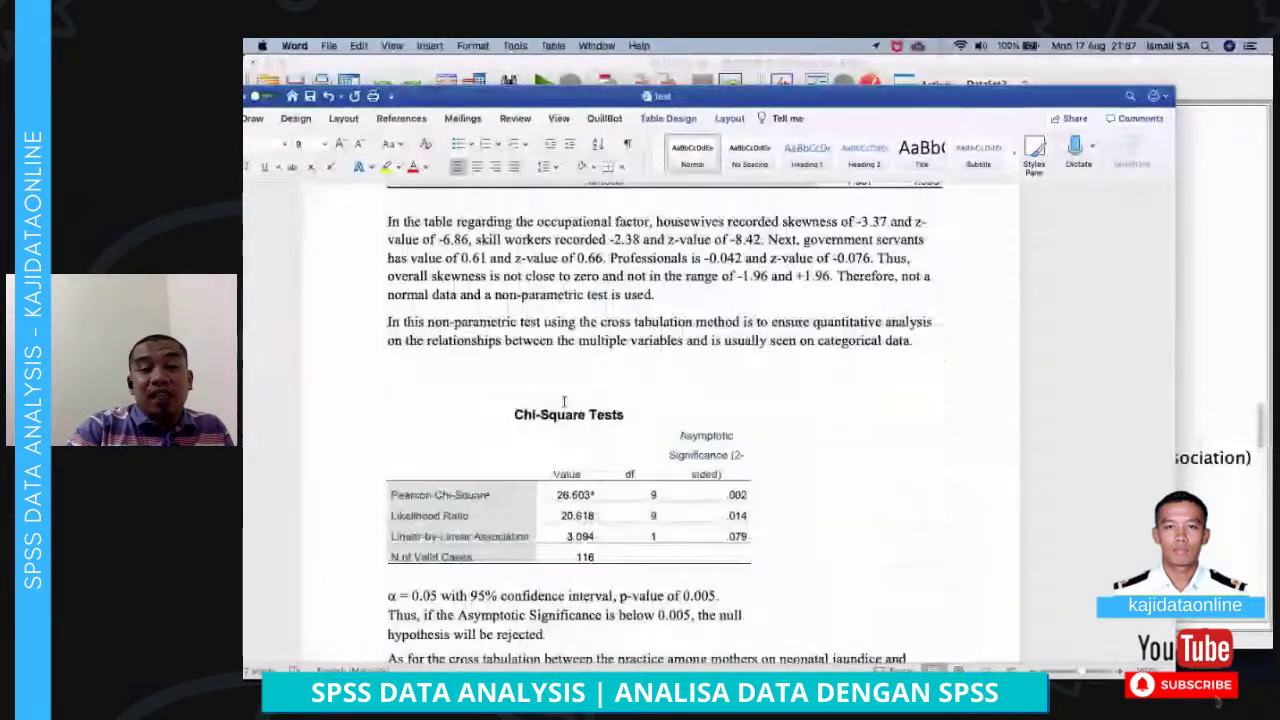
Compare the two Chi-Square Tests tables and read the interpretation written under each
scroll(563, 401, "down", 6)
scroll(565, 401, "up", 2)
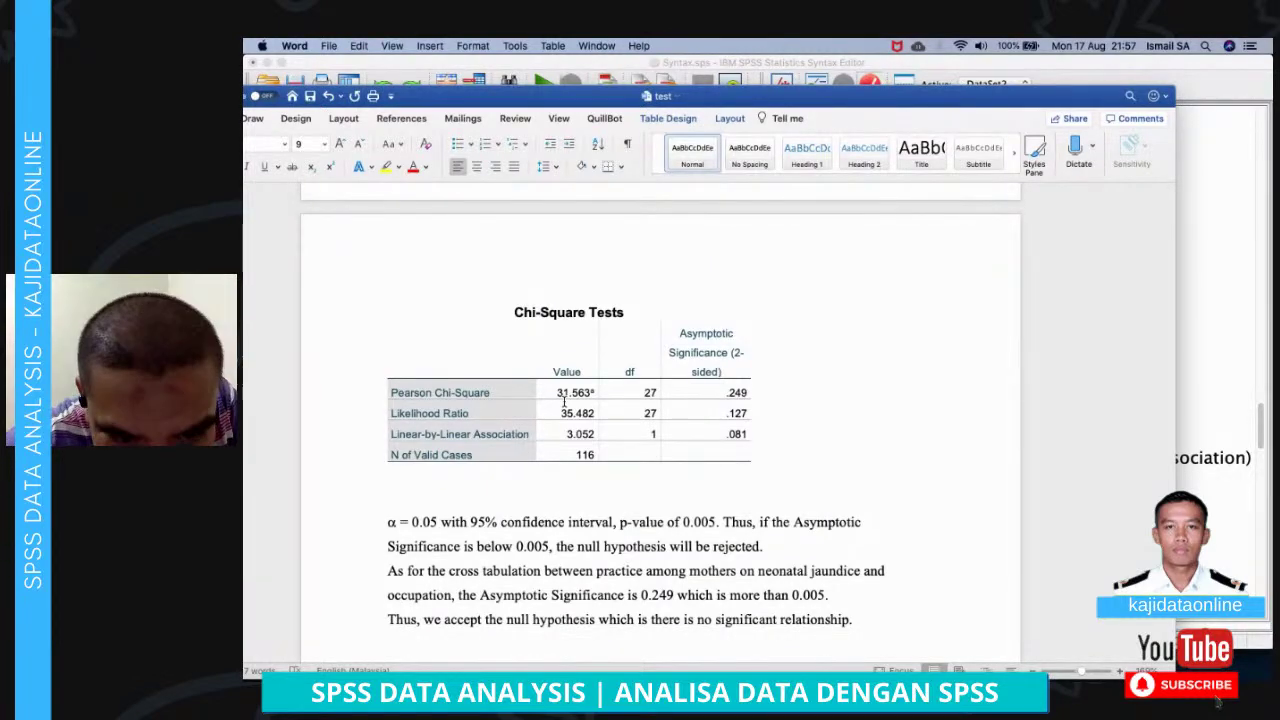
scroll(564, 401, "up", 1)
scroll(564, 401, "up", 1)
scroll(564, 401, "up", 2)
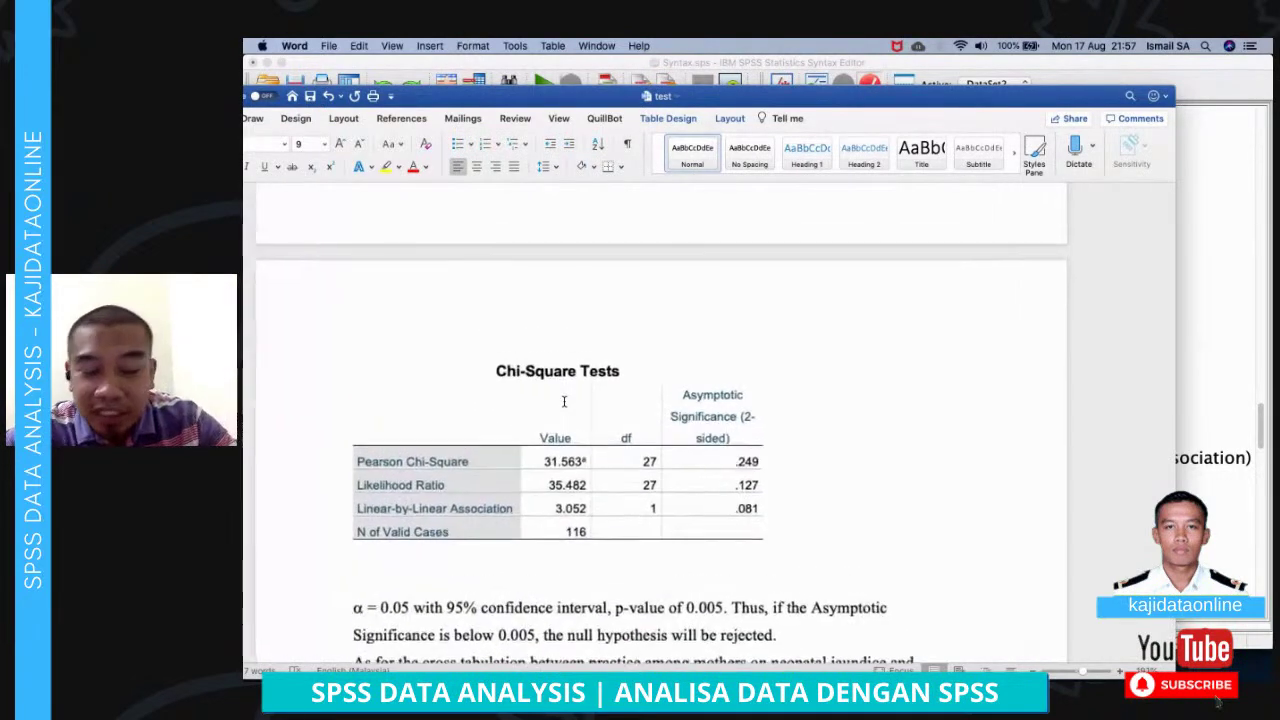
scroll(564, 401, "down", 2)
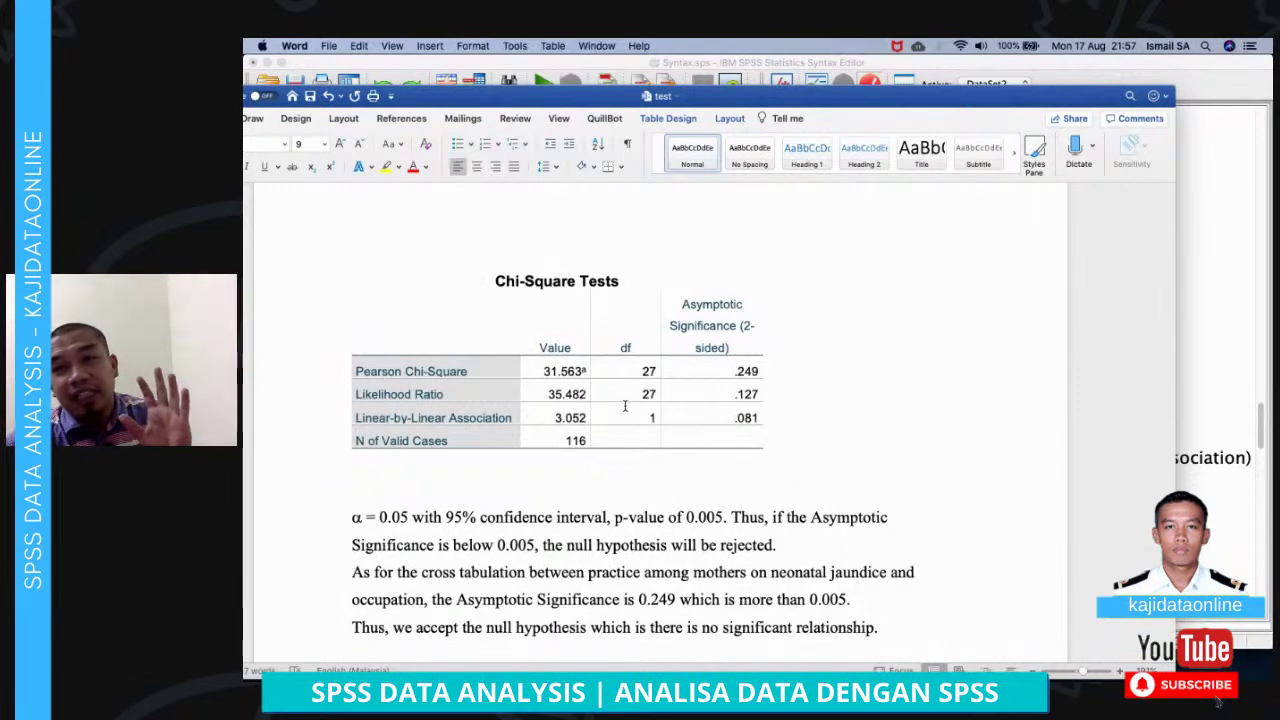
scroll(624, 405, "down", 2)
scroll(624, 405, "up", 1)
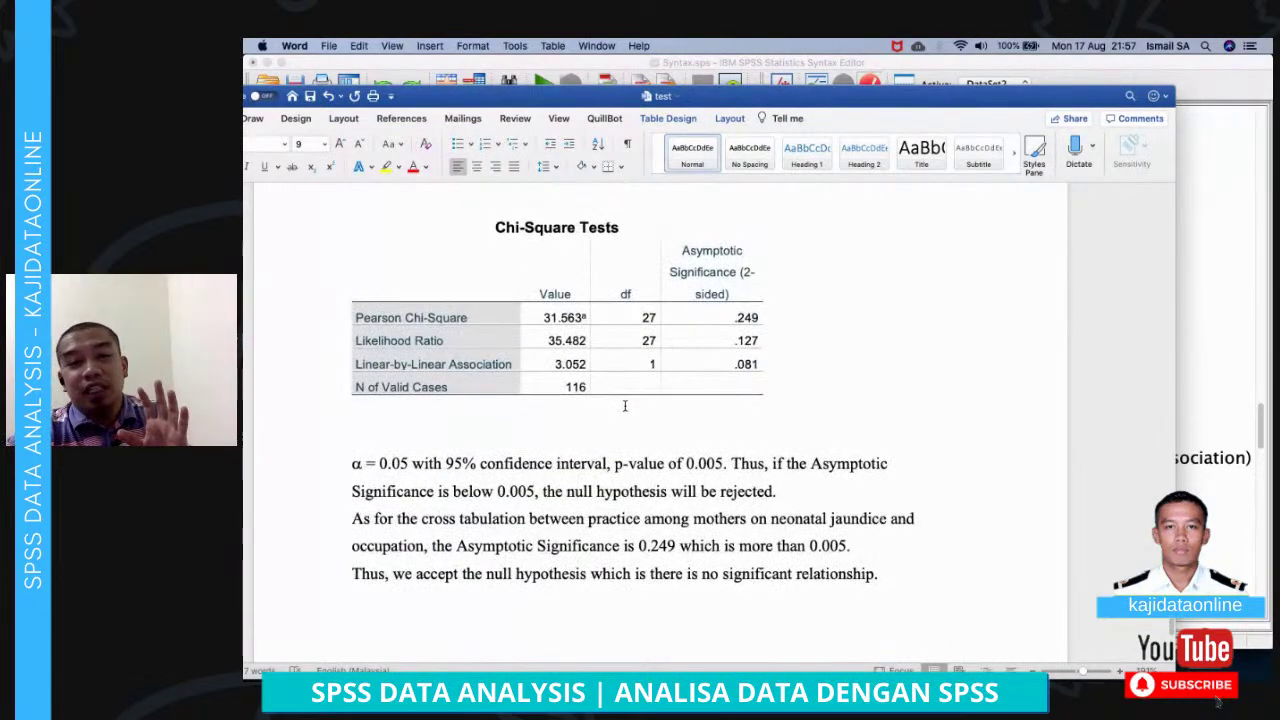
scroll(624, 405, "up", 8)
scroll(624, 401, "up", 8)
scroll(624, 405, "down", 1)
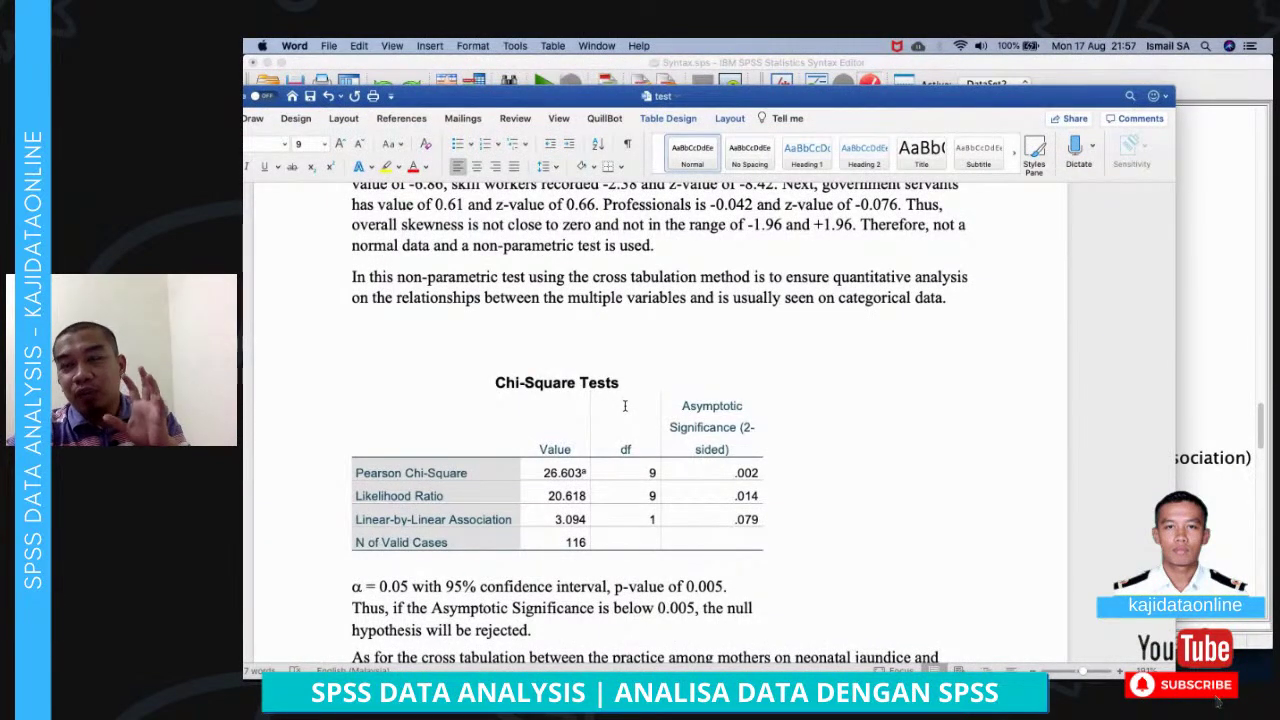
Switch to the Word document "Document1" and examine the Table 5 association test on number of children
key("ctrl+Up")
left_click(747, 422)
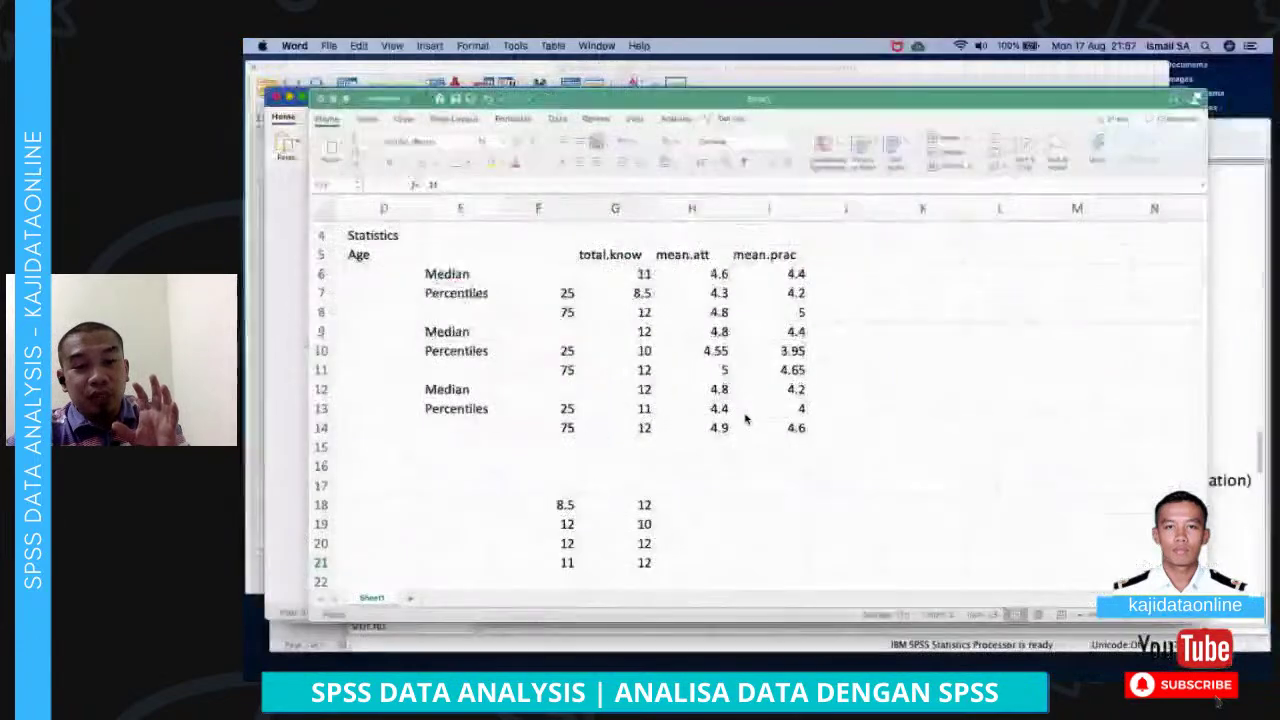
key("ctrl+Up")
left_click(718, 403)
left_click(675, 319)
left_click(780, 319)
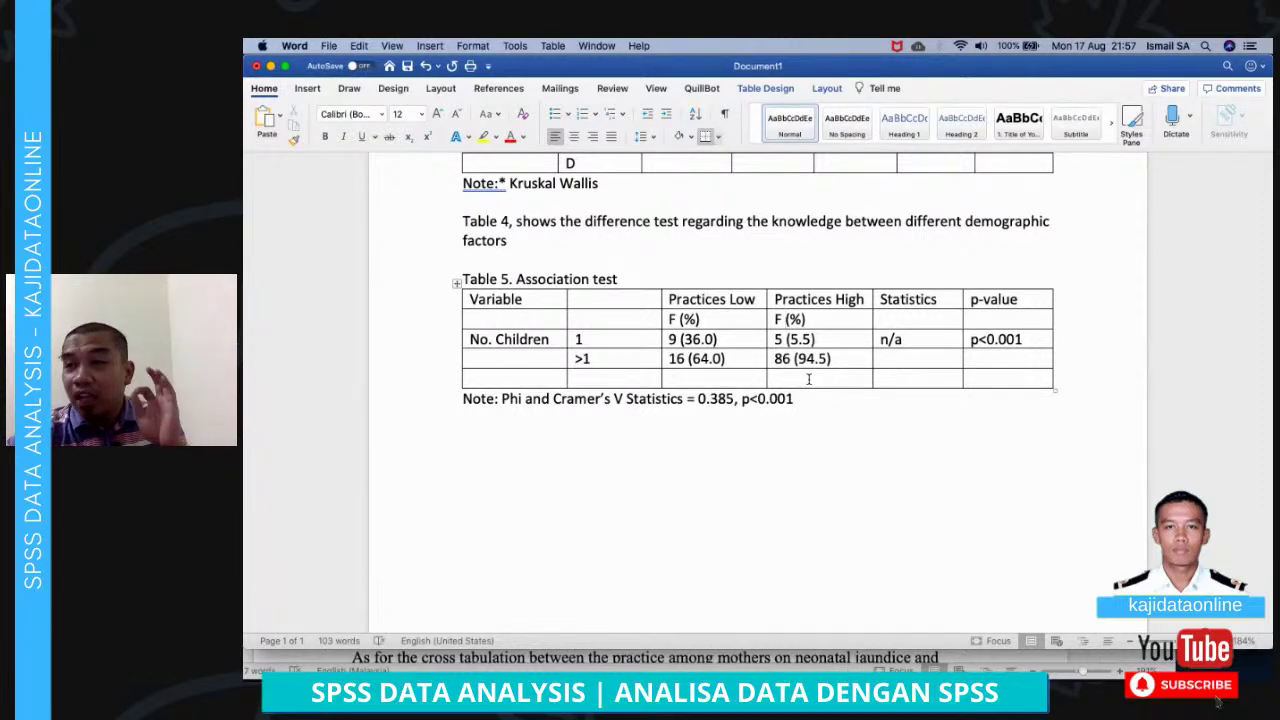
Return to the Word document "test" and review its Chi-Square Tests tables and the Descriptives table for number of children
key("ctrl+Up")
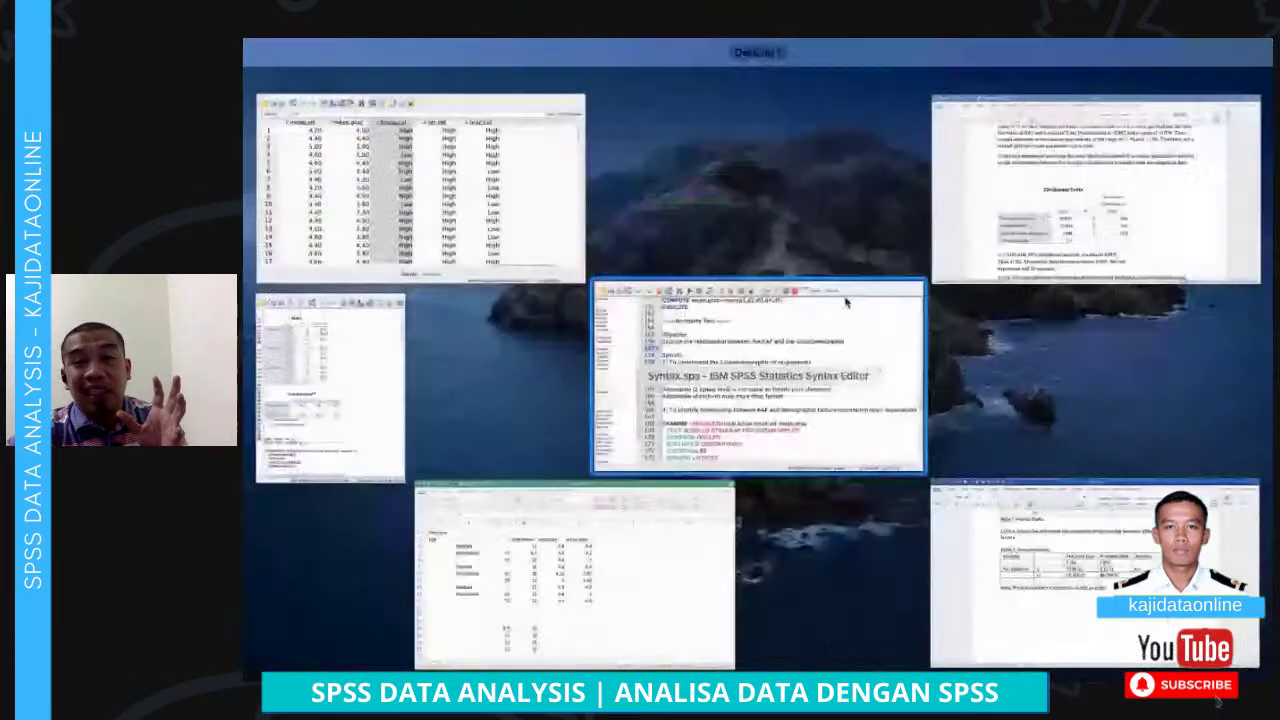
left_click(985, 243)
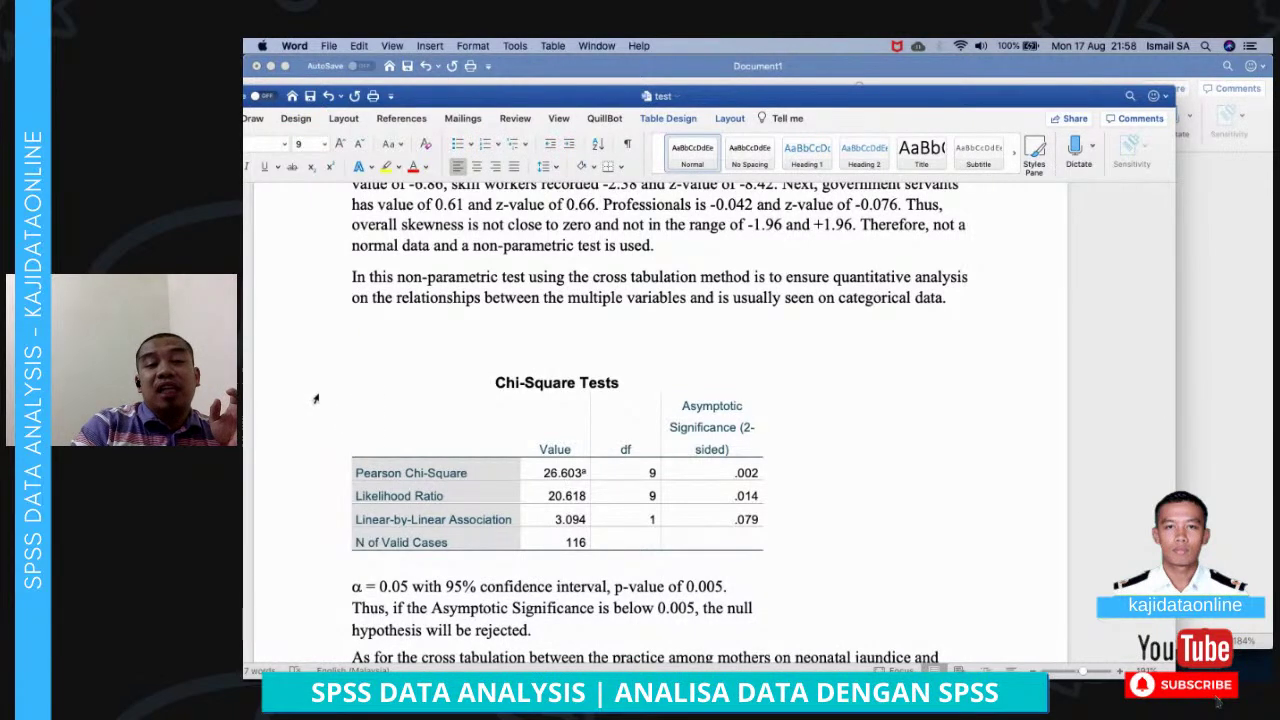
left_click_drag(313, 398, 403, 581)
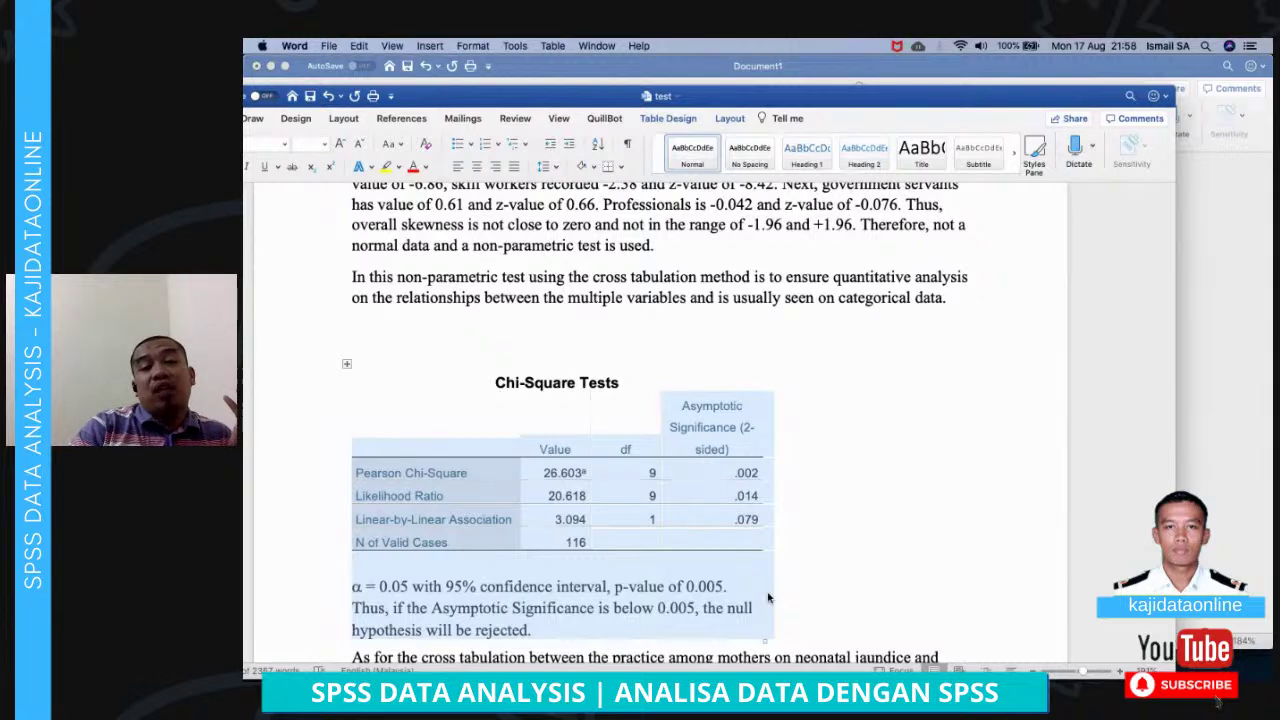
scroll(768, 598, "down", 10)
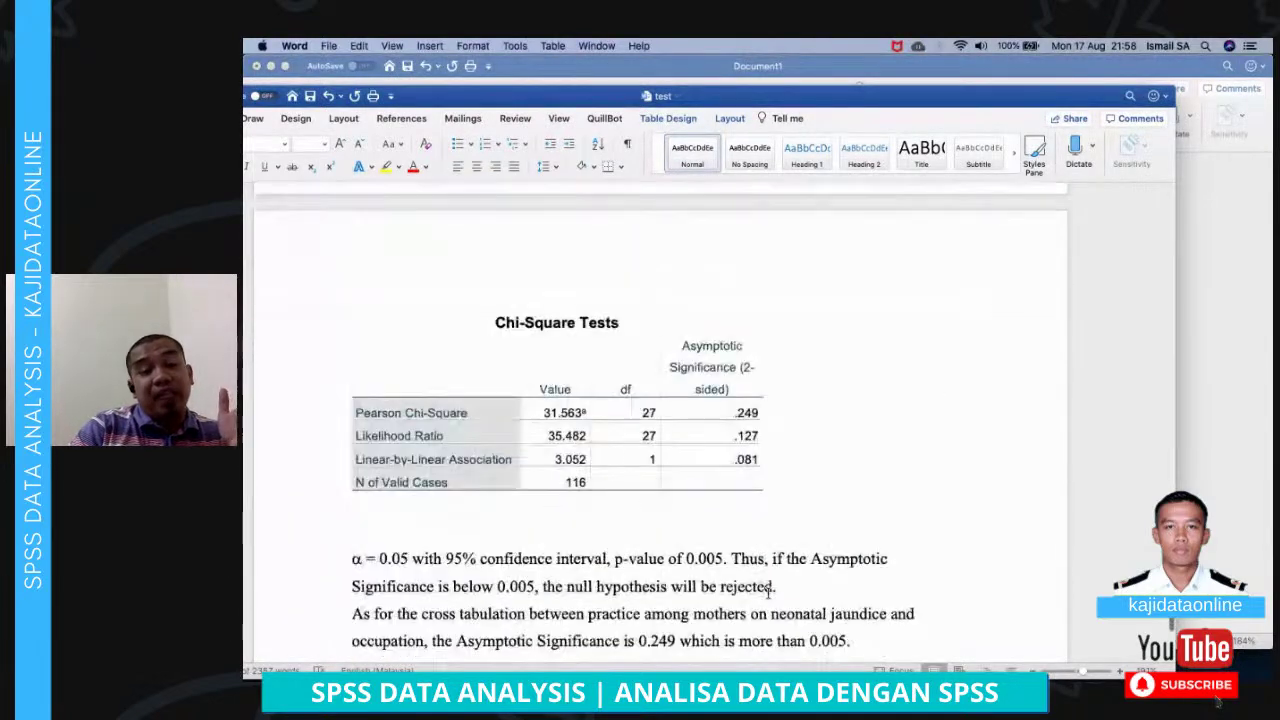
scroll(770, 590, "down", 1)
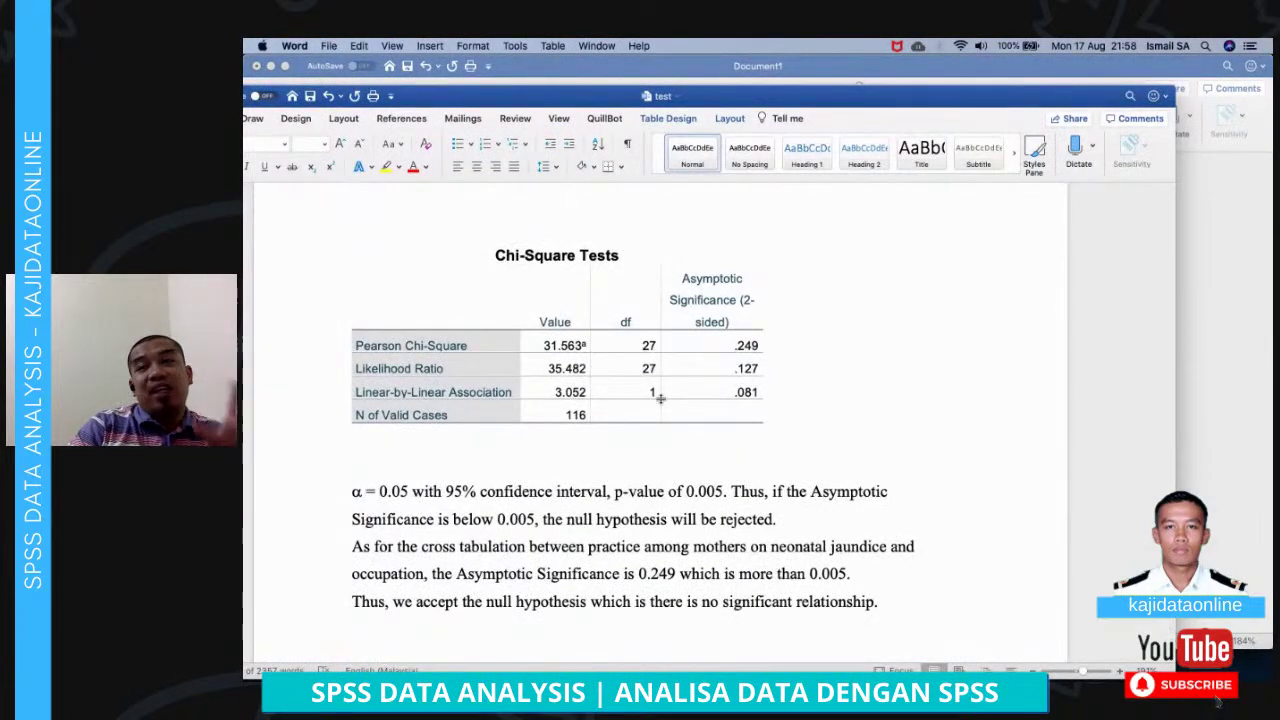
scroll(660, 398, "down", 15)
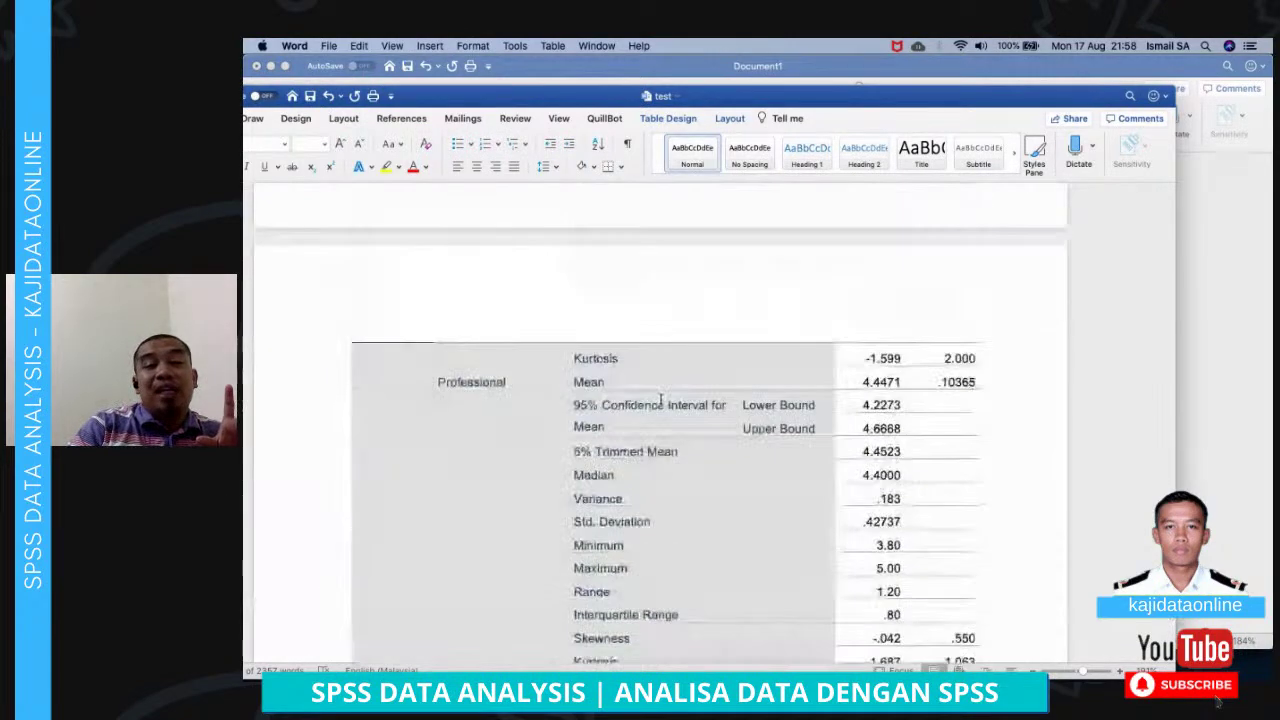
scroll(660, 399, "up", 15)
scroll(660, 399, "down", 10)
scroll(660, 399, "up", 2)
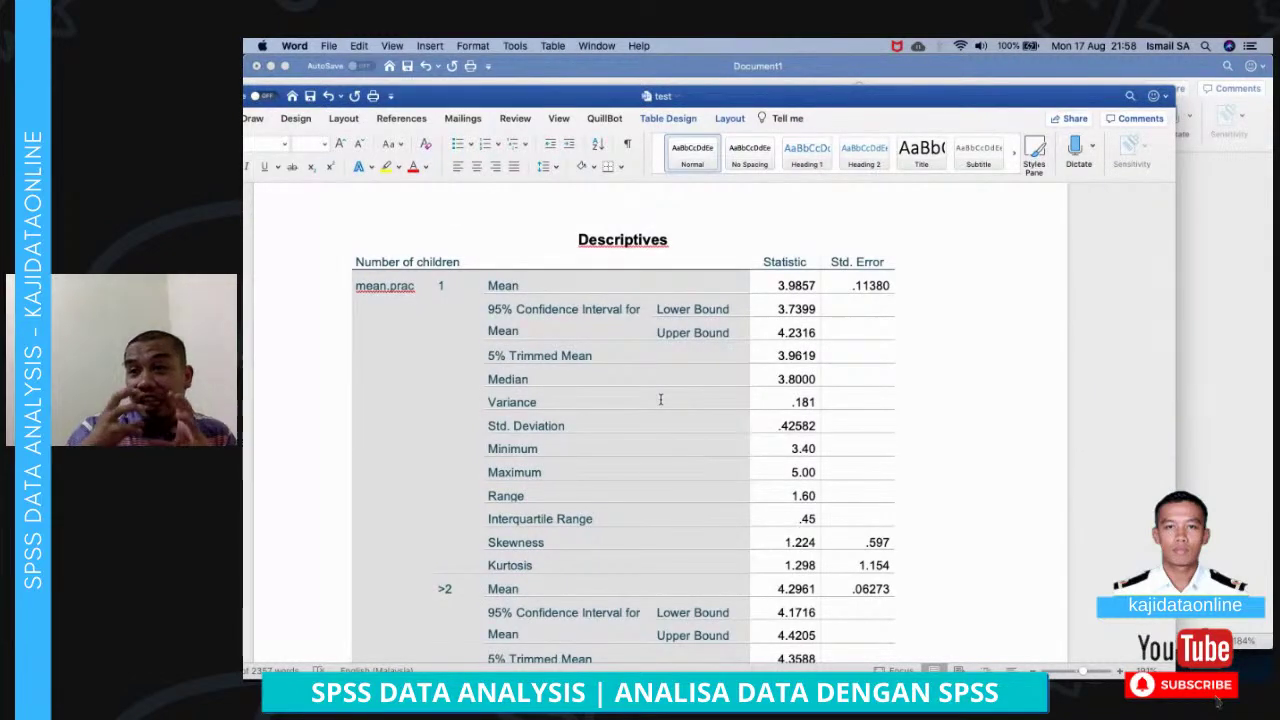
Switch to "Document1" and merge the Q1 and Q3 header cells of Table 4 into one cell reading "IQR"
key("ctrl+Up")
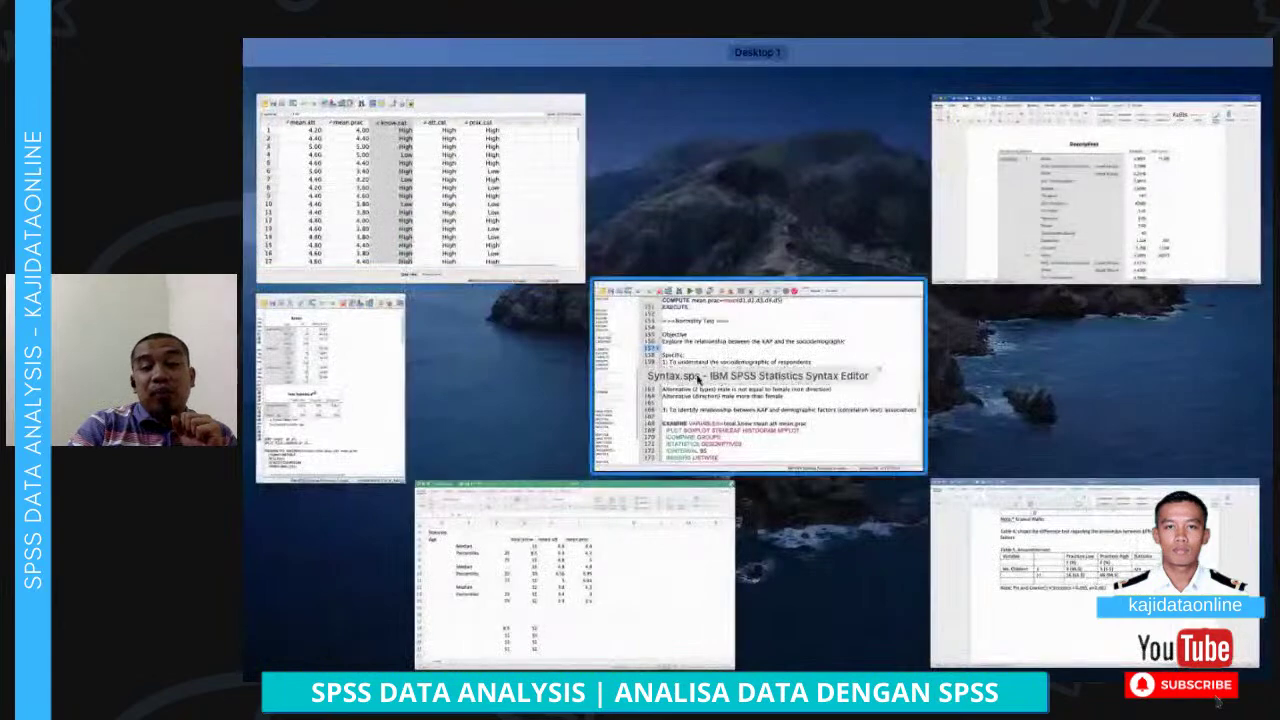
left_click(1010, 565)
scroll(668, 417, "up", 10)
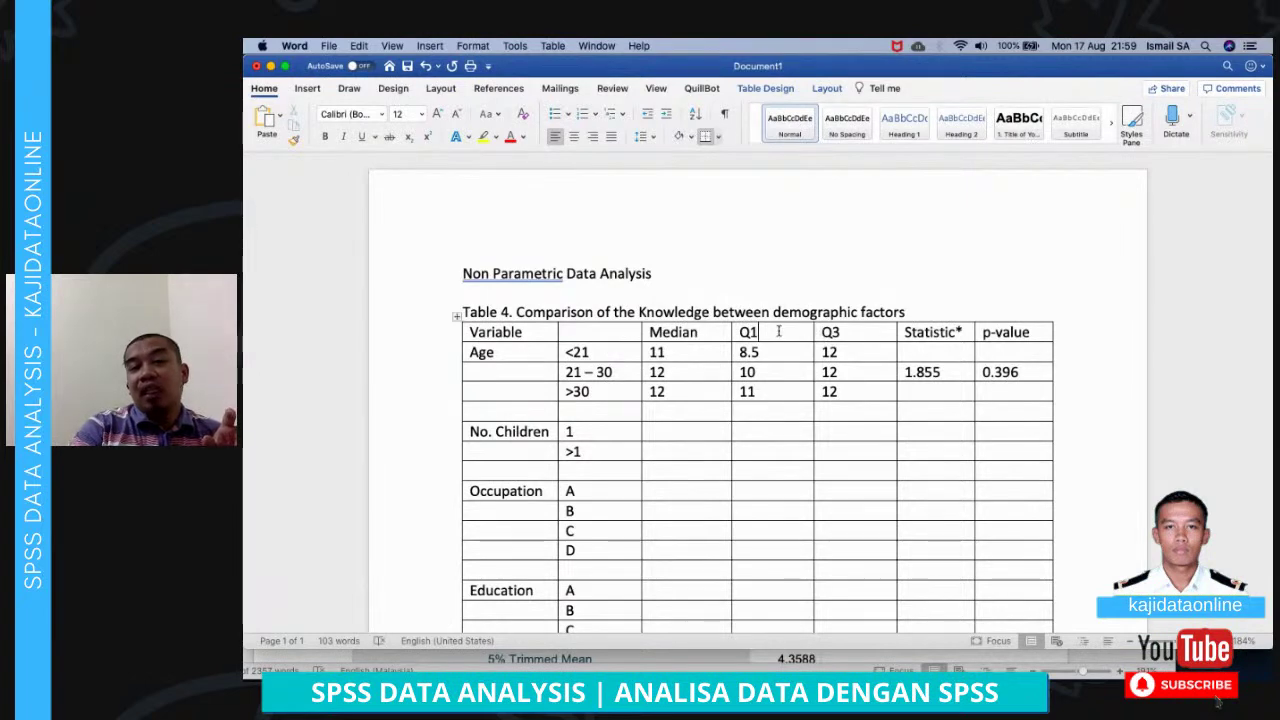
left_click_drag(778, 331, 842, 331)
right_click(842, 331)
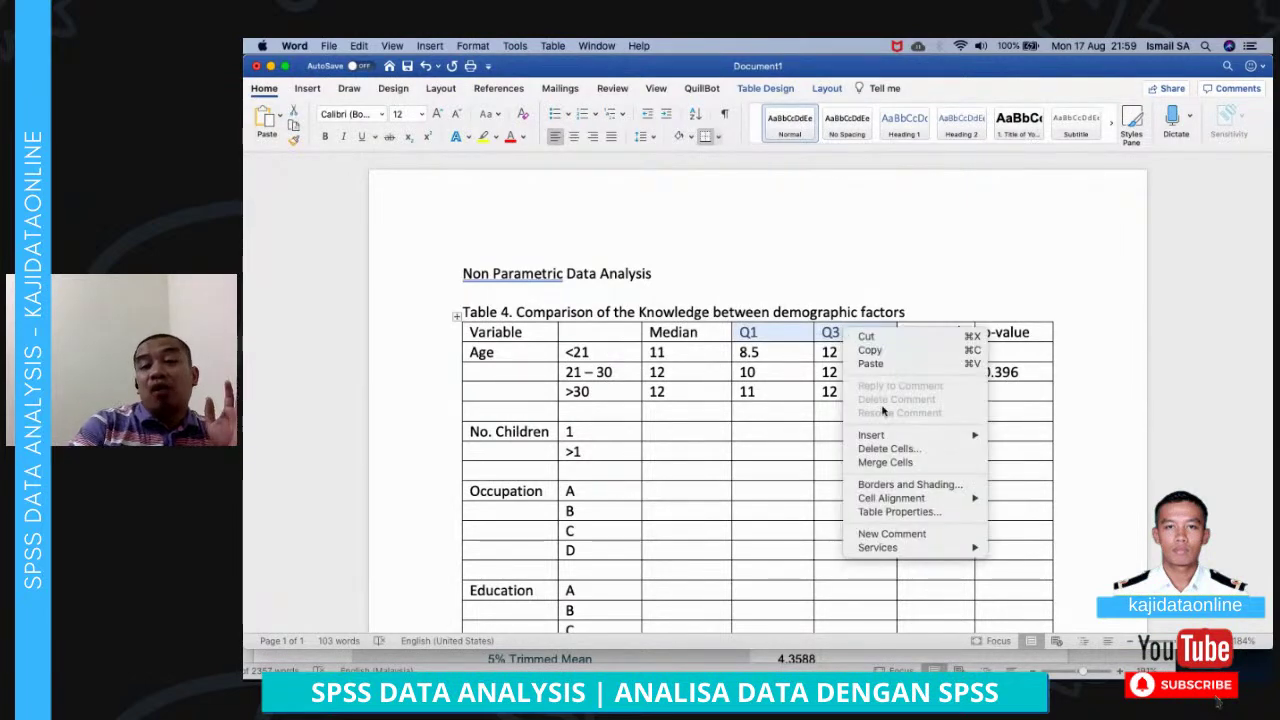
left_click(916, 462)
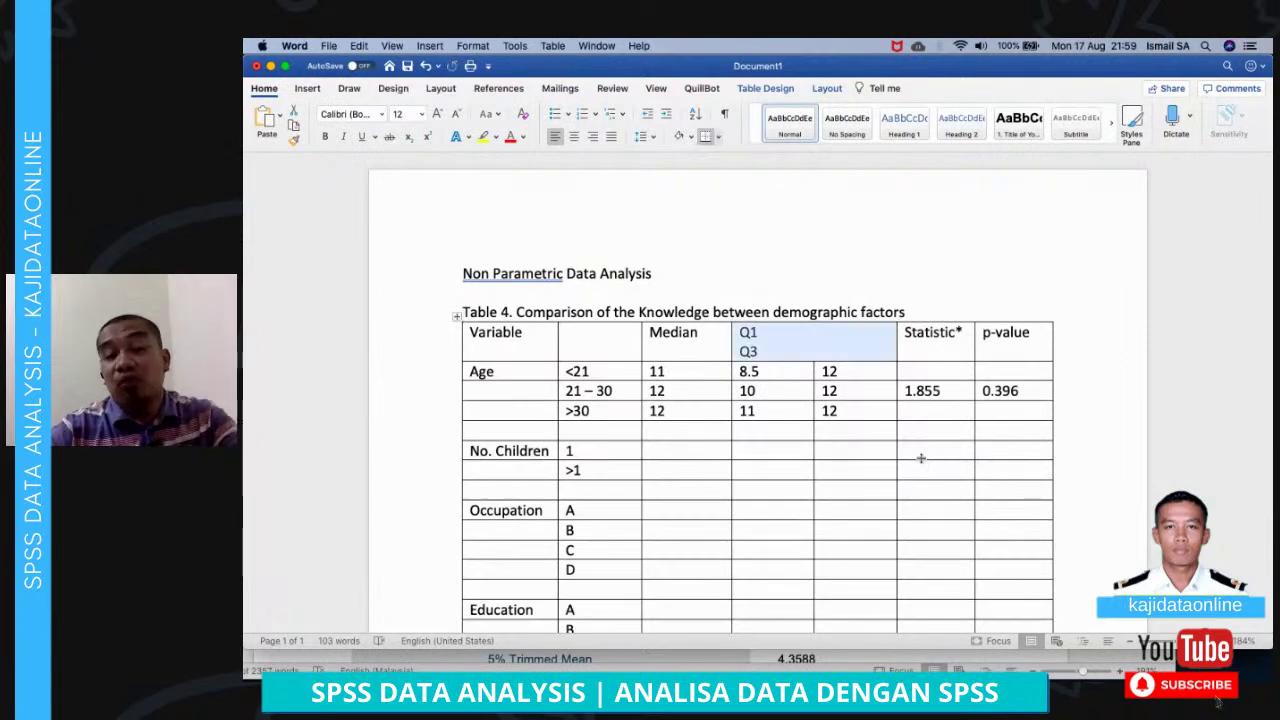
key("BackSpace")
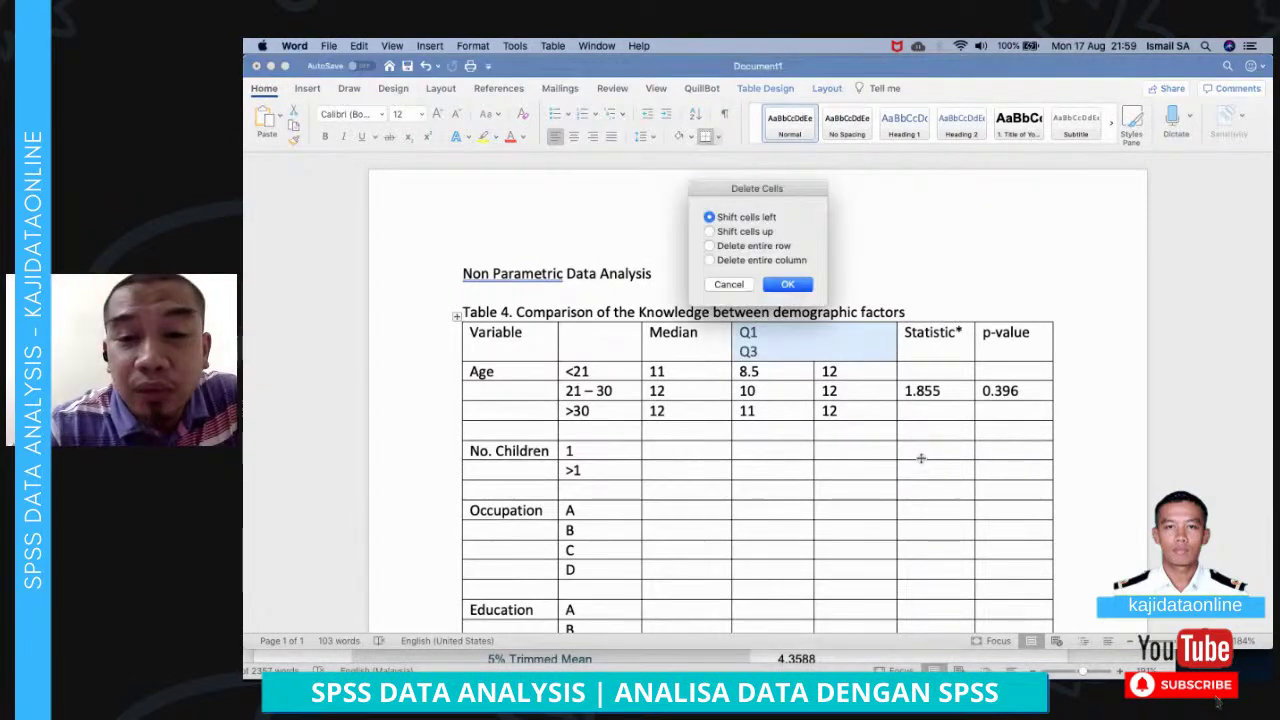
left_click(728, 284)
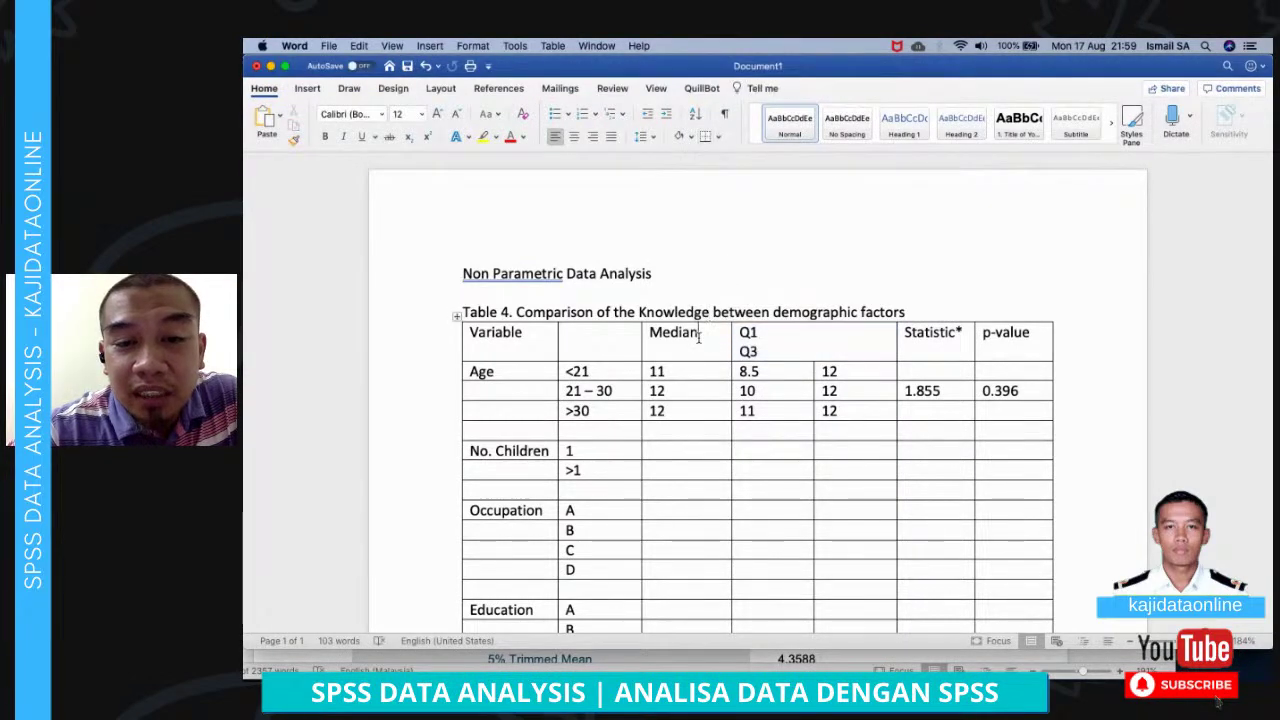
key("BackSpace")
type("I")
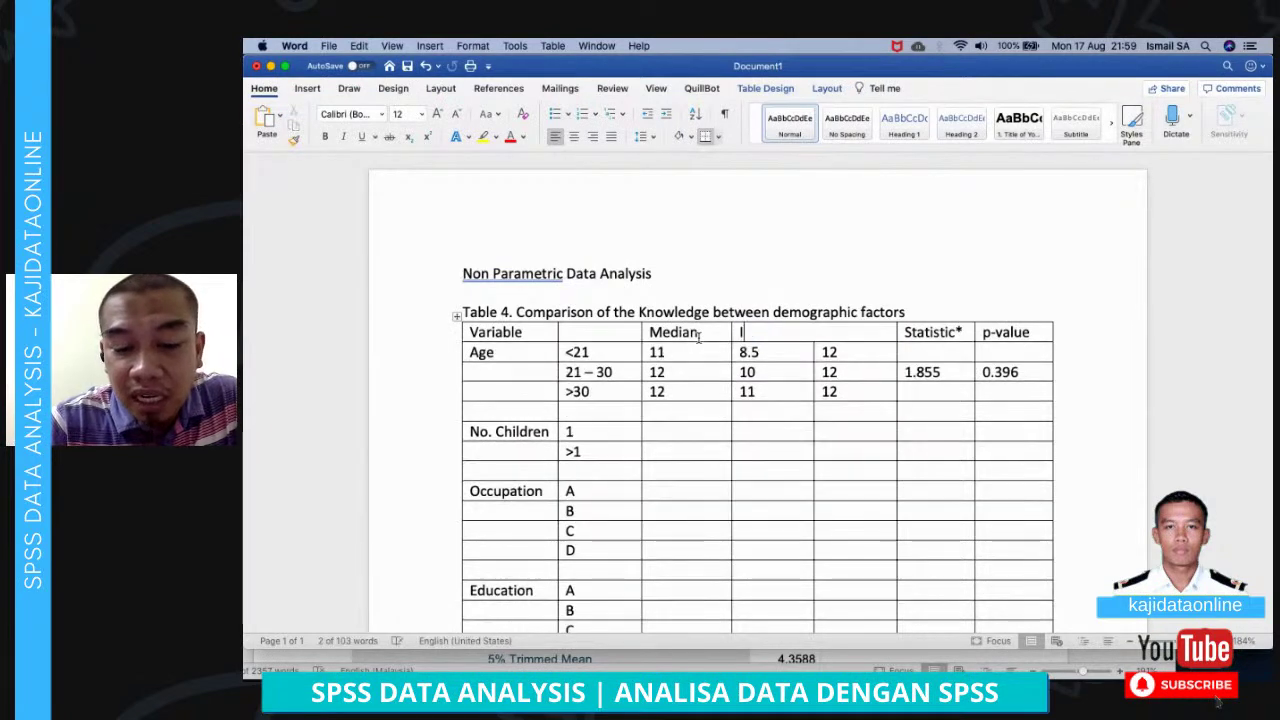
type("QR")
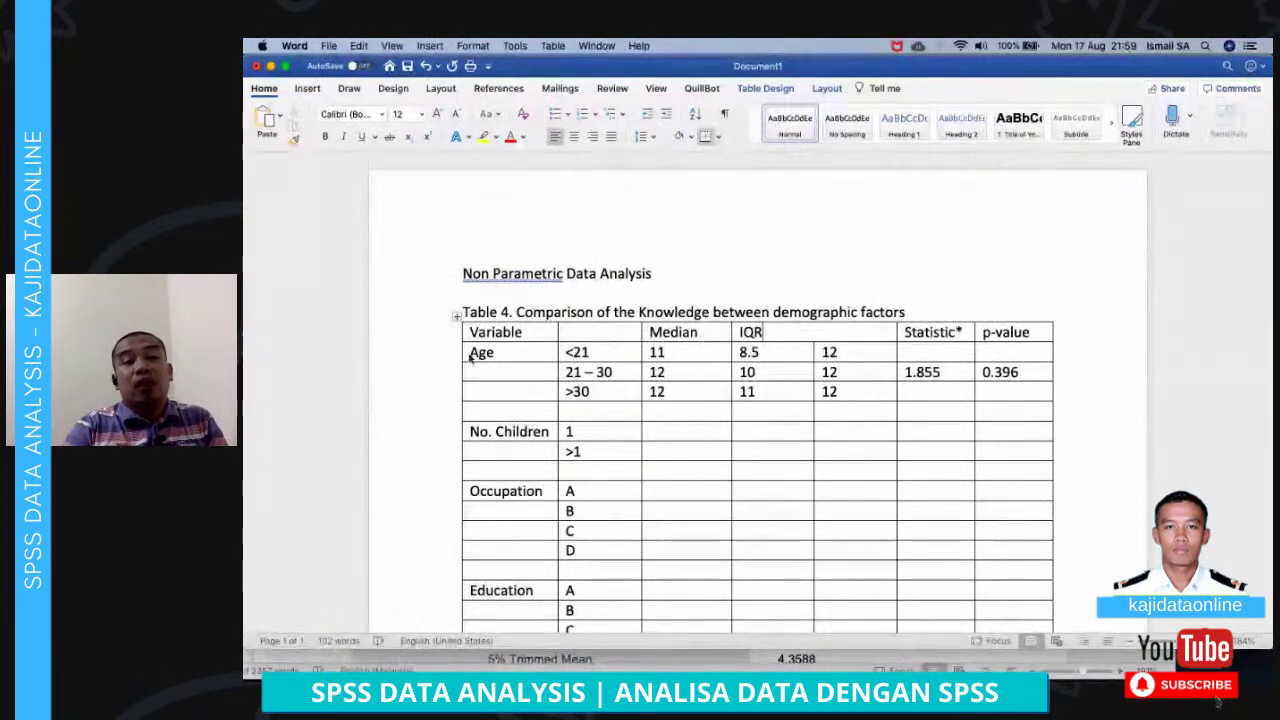
Insert a row above the Age row in Table 4 and enter "25th" and "75th" under the IQR header
left_click(391, 363)
right_click(391, 363)
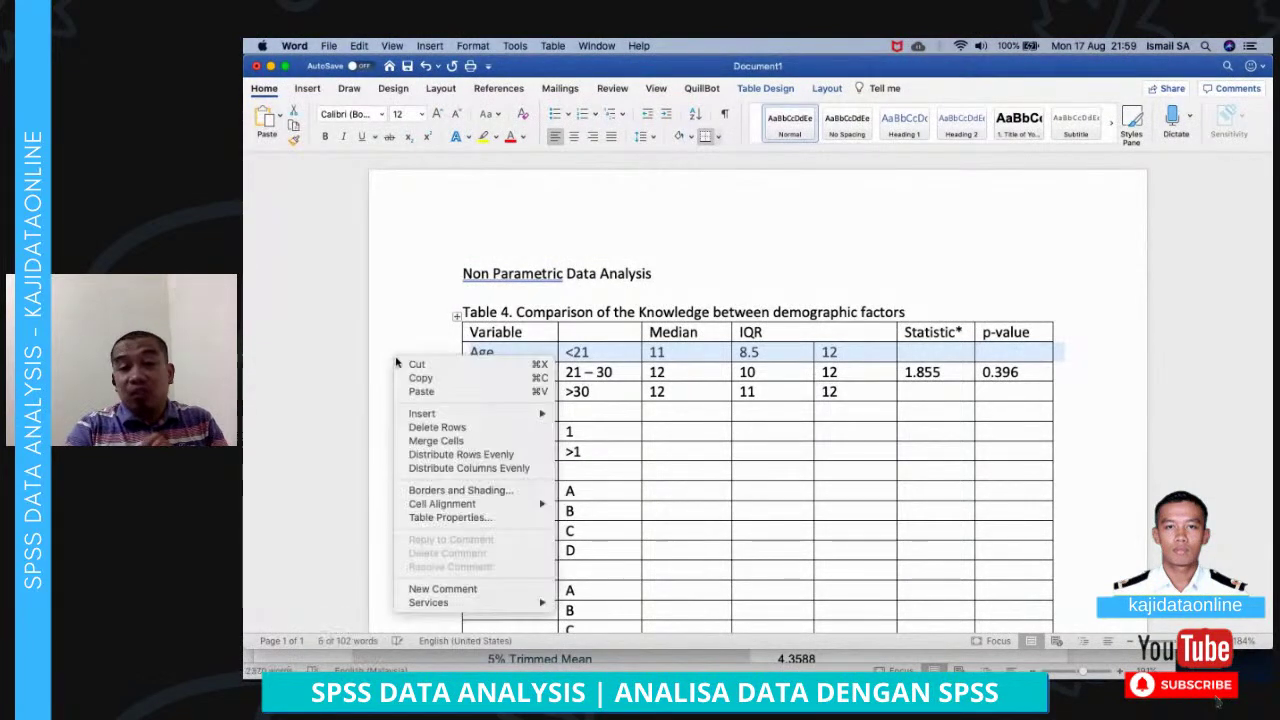
mouse_move(480, 416)
left_click(597, 440)
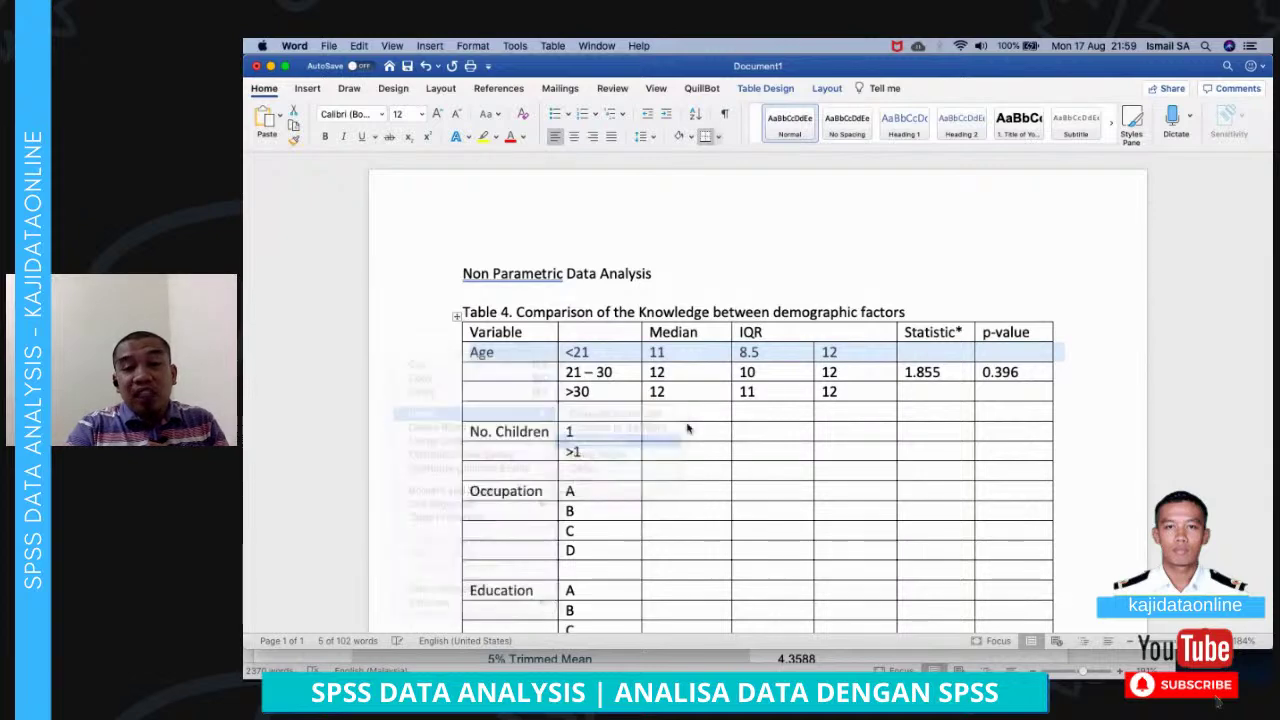
type("25th")
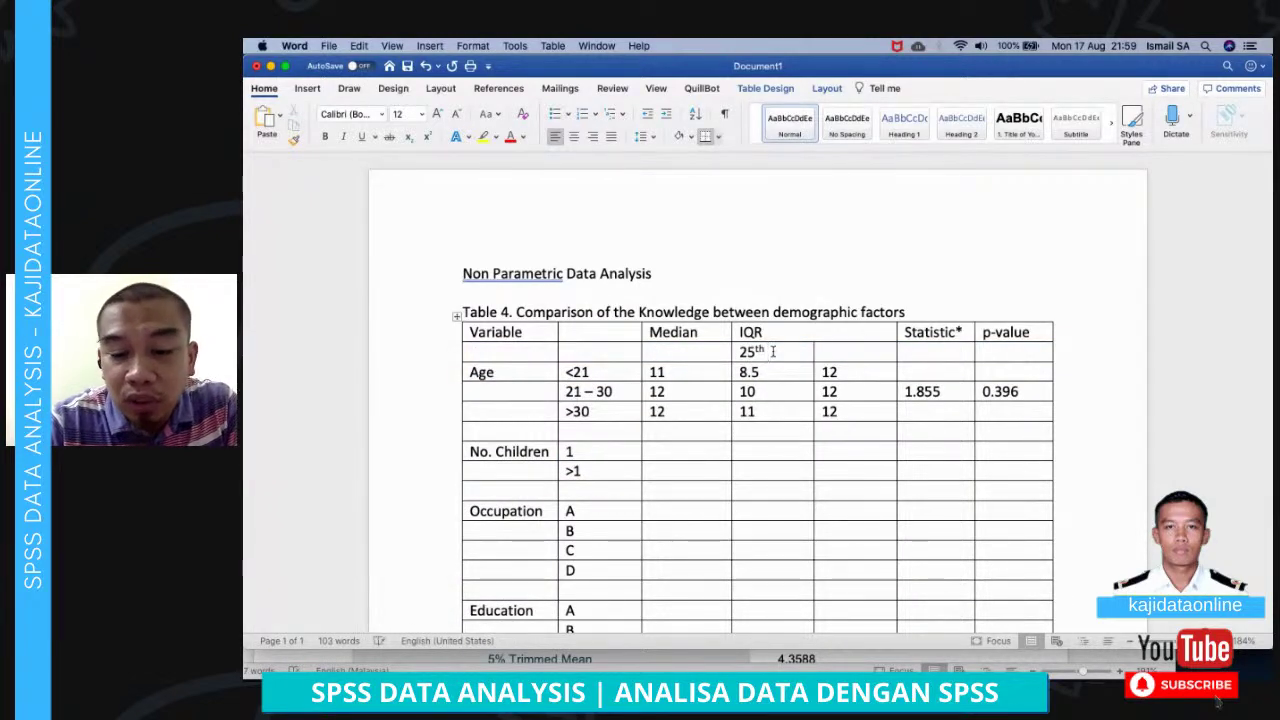
key("Tab")
type("75th")
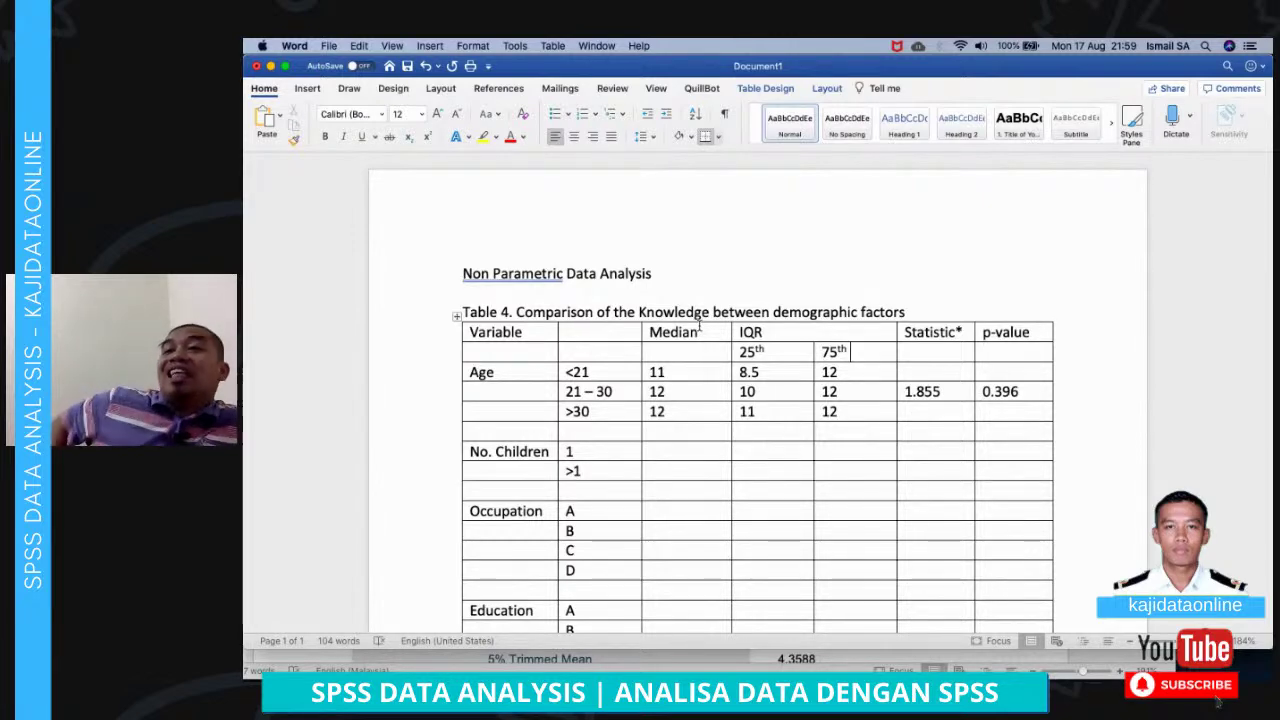
Review the rest of Table 4 and the Table 5 association test with its note
scroll(700, 325, "down", 5)
scroll(699, 325, "down", 4)
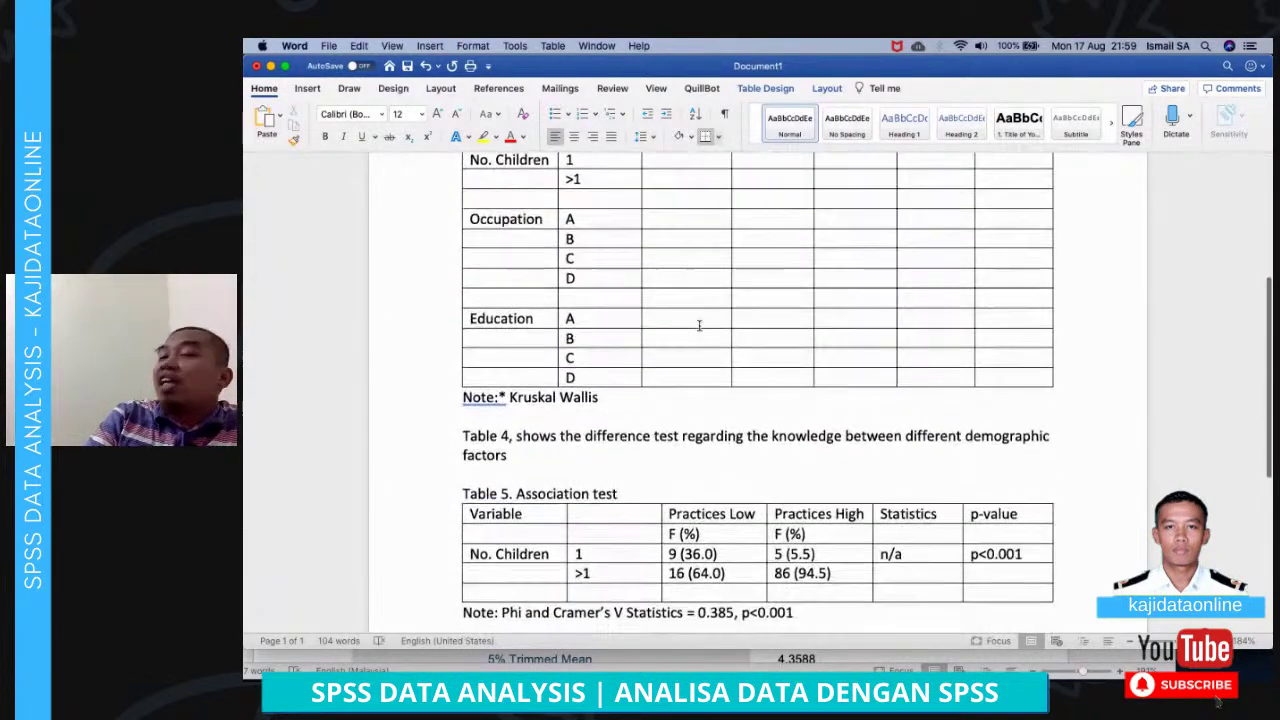
scroll(699, 325, "down", 5)
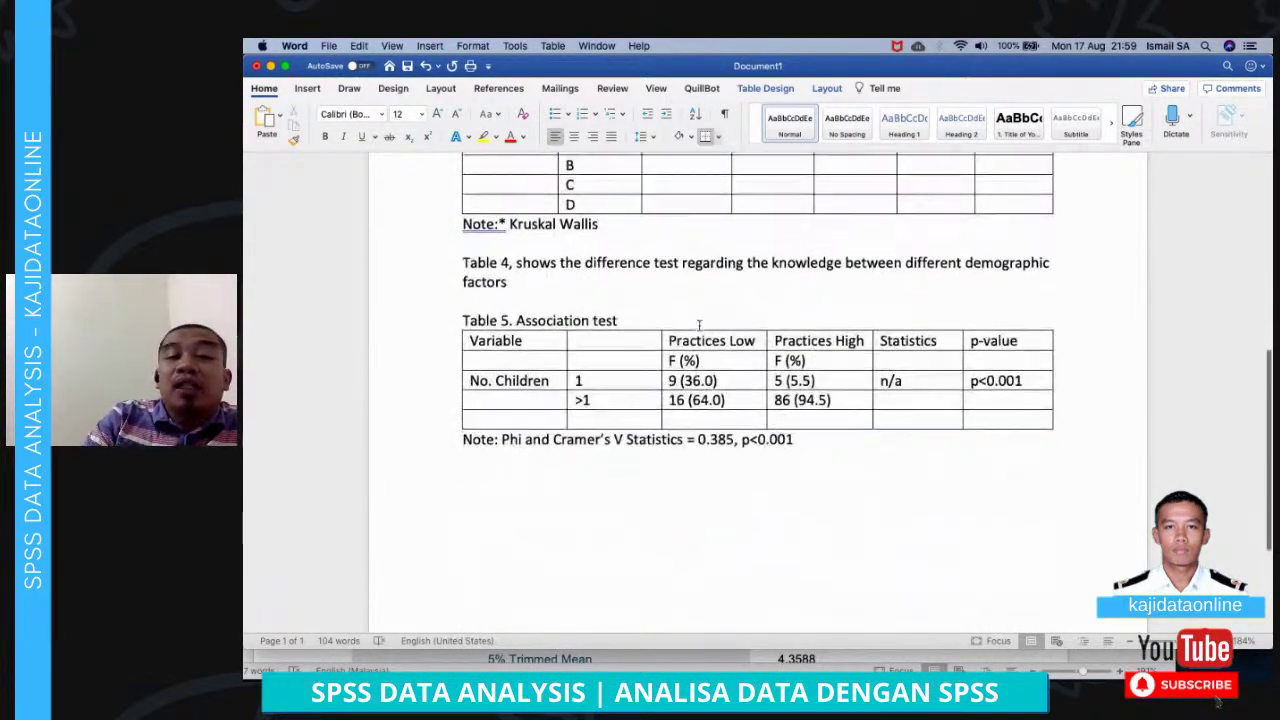